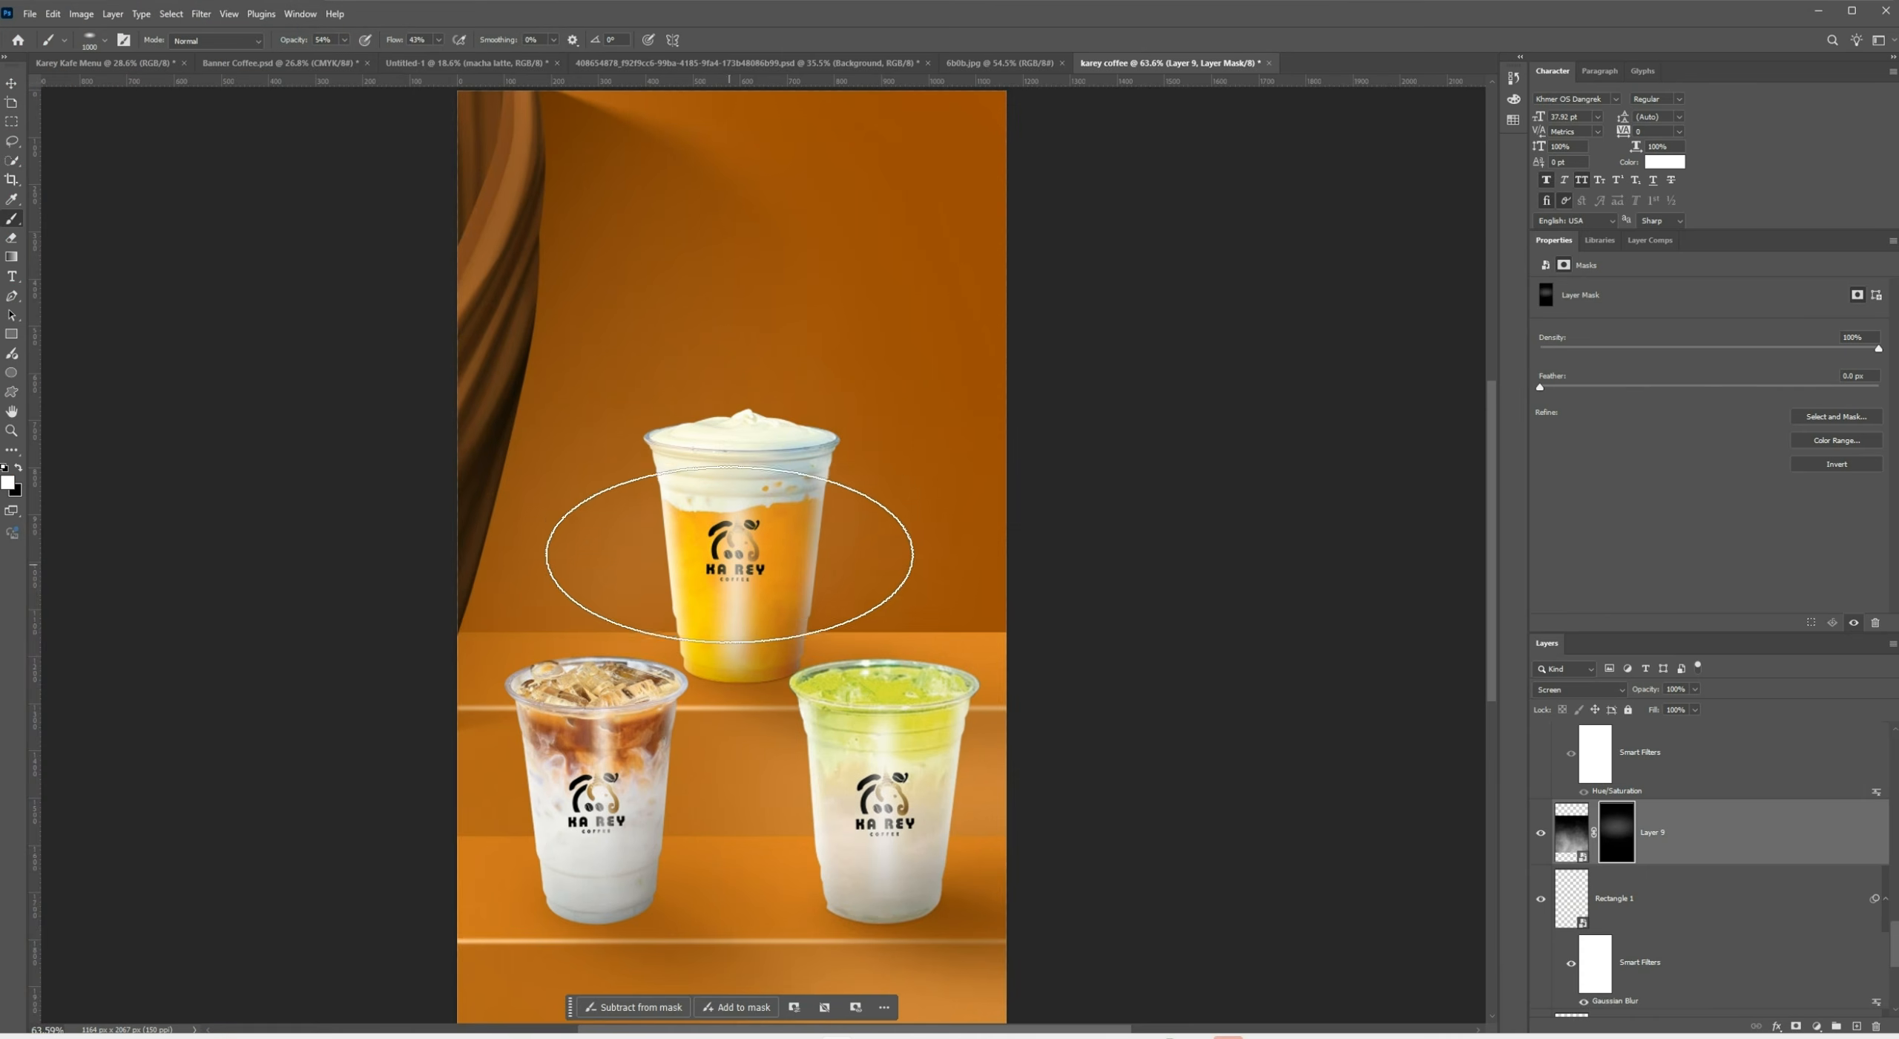
{"action": "mouse_move", "coordinate": [1039, 545]}
{"action": "left_mouse_down"}
{"action": "mouse_move", "coordinate": [690, 577]}
{"action": "mouse_move", "coordinate": [586, 540]}
{"action": "mouse_move", "coordinate": [808, 304]}
{"action": "mouse_move", "coordinate": [800, 427]}
{"action": "left_mouse_up"}
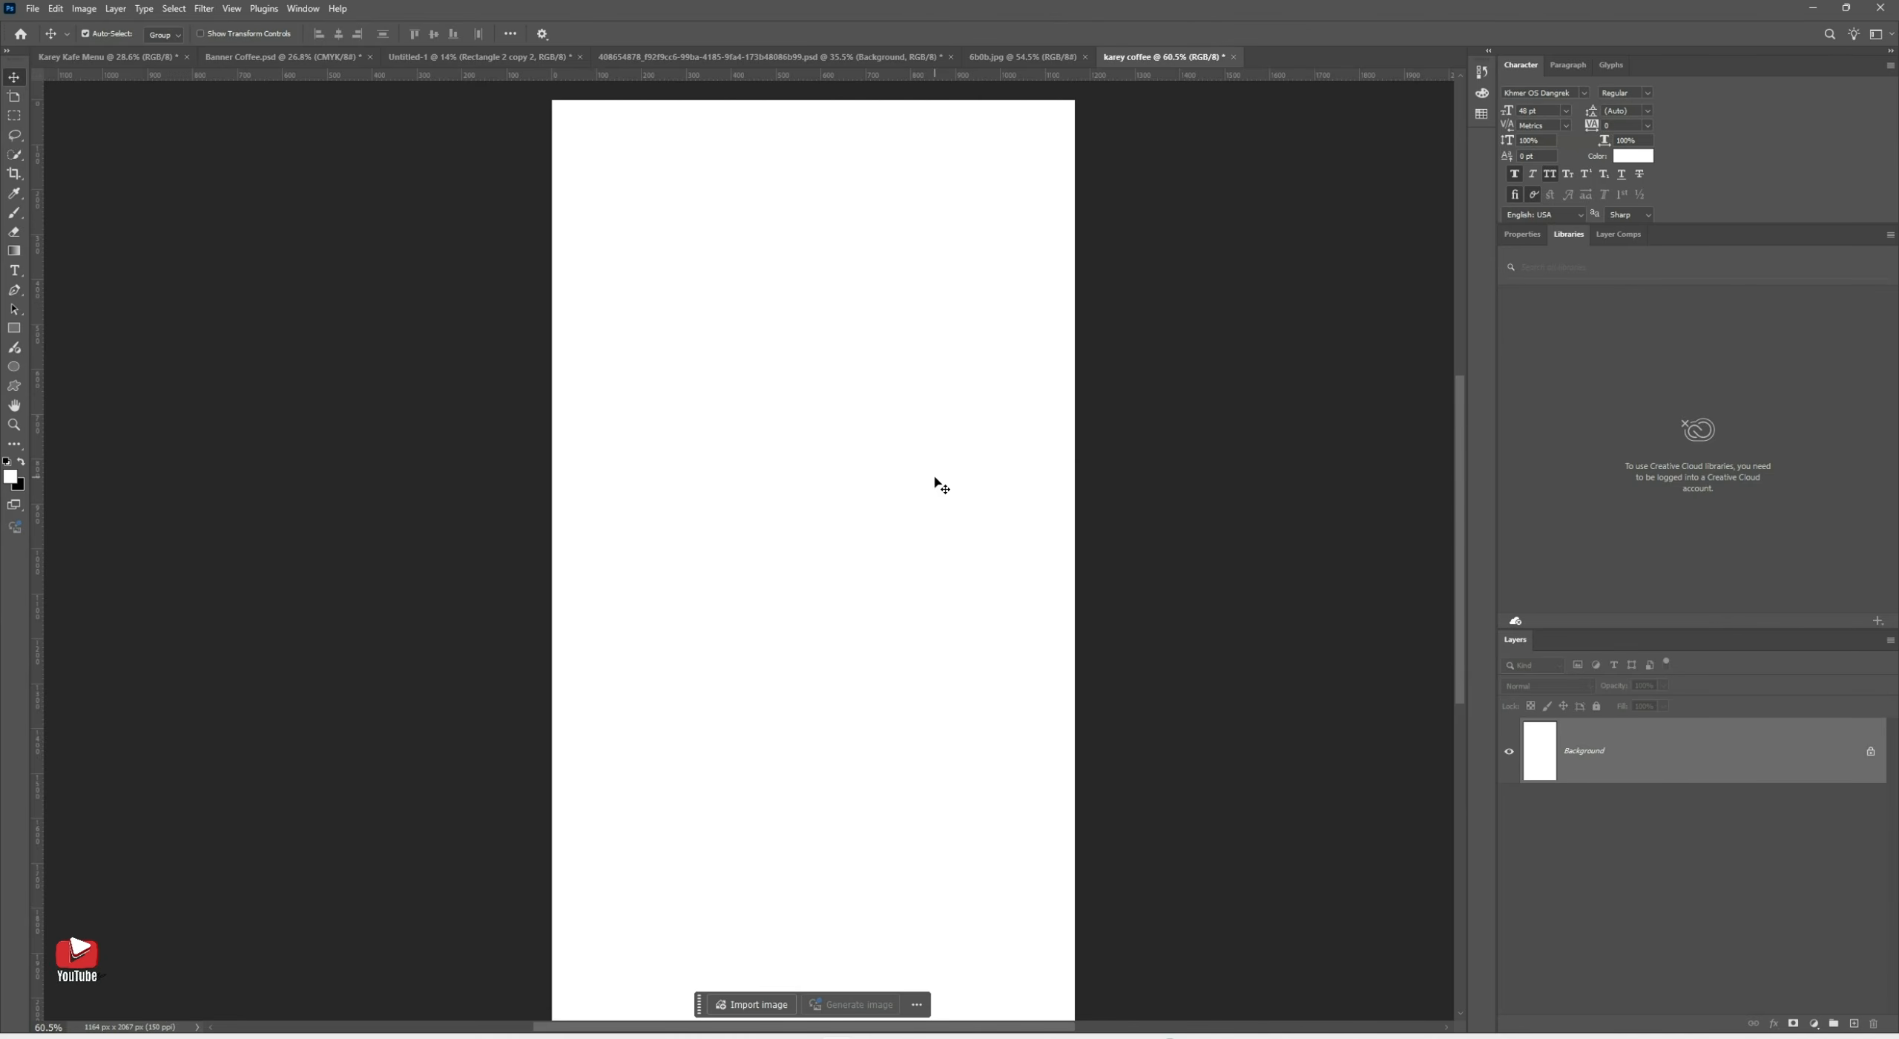
{"action": "key", "text": "space"}
{"action": "left_click_drag", "start_coordinate": [812, 500], "coordinate": [810, 487]}
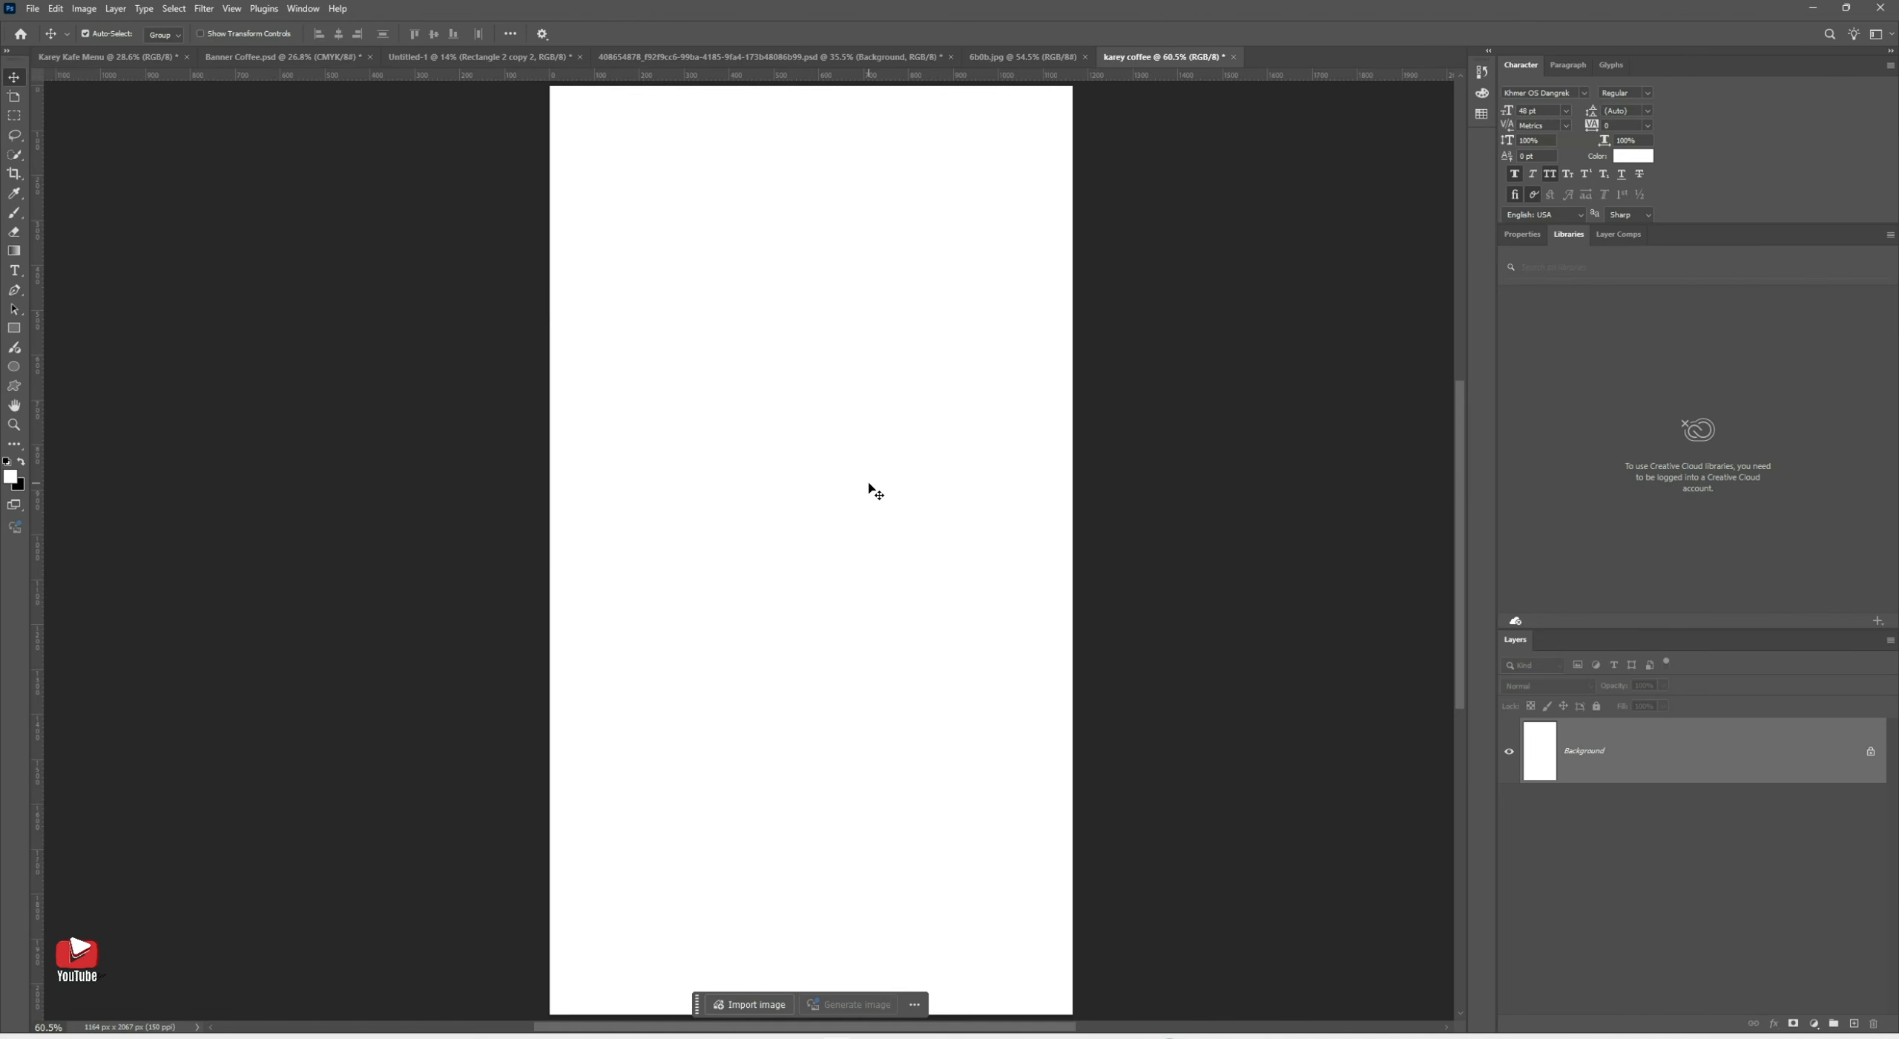
Copy the iced drinks reference photo from the Pinterest page and paste it into the blank karey coffee document
{"action": "key", "text": "alt+Tab"}
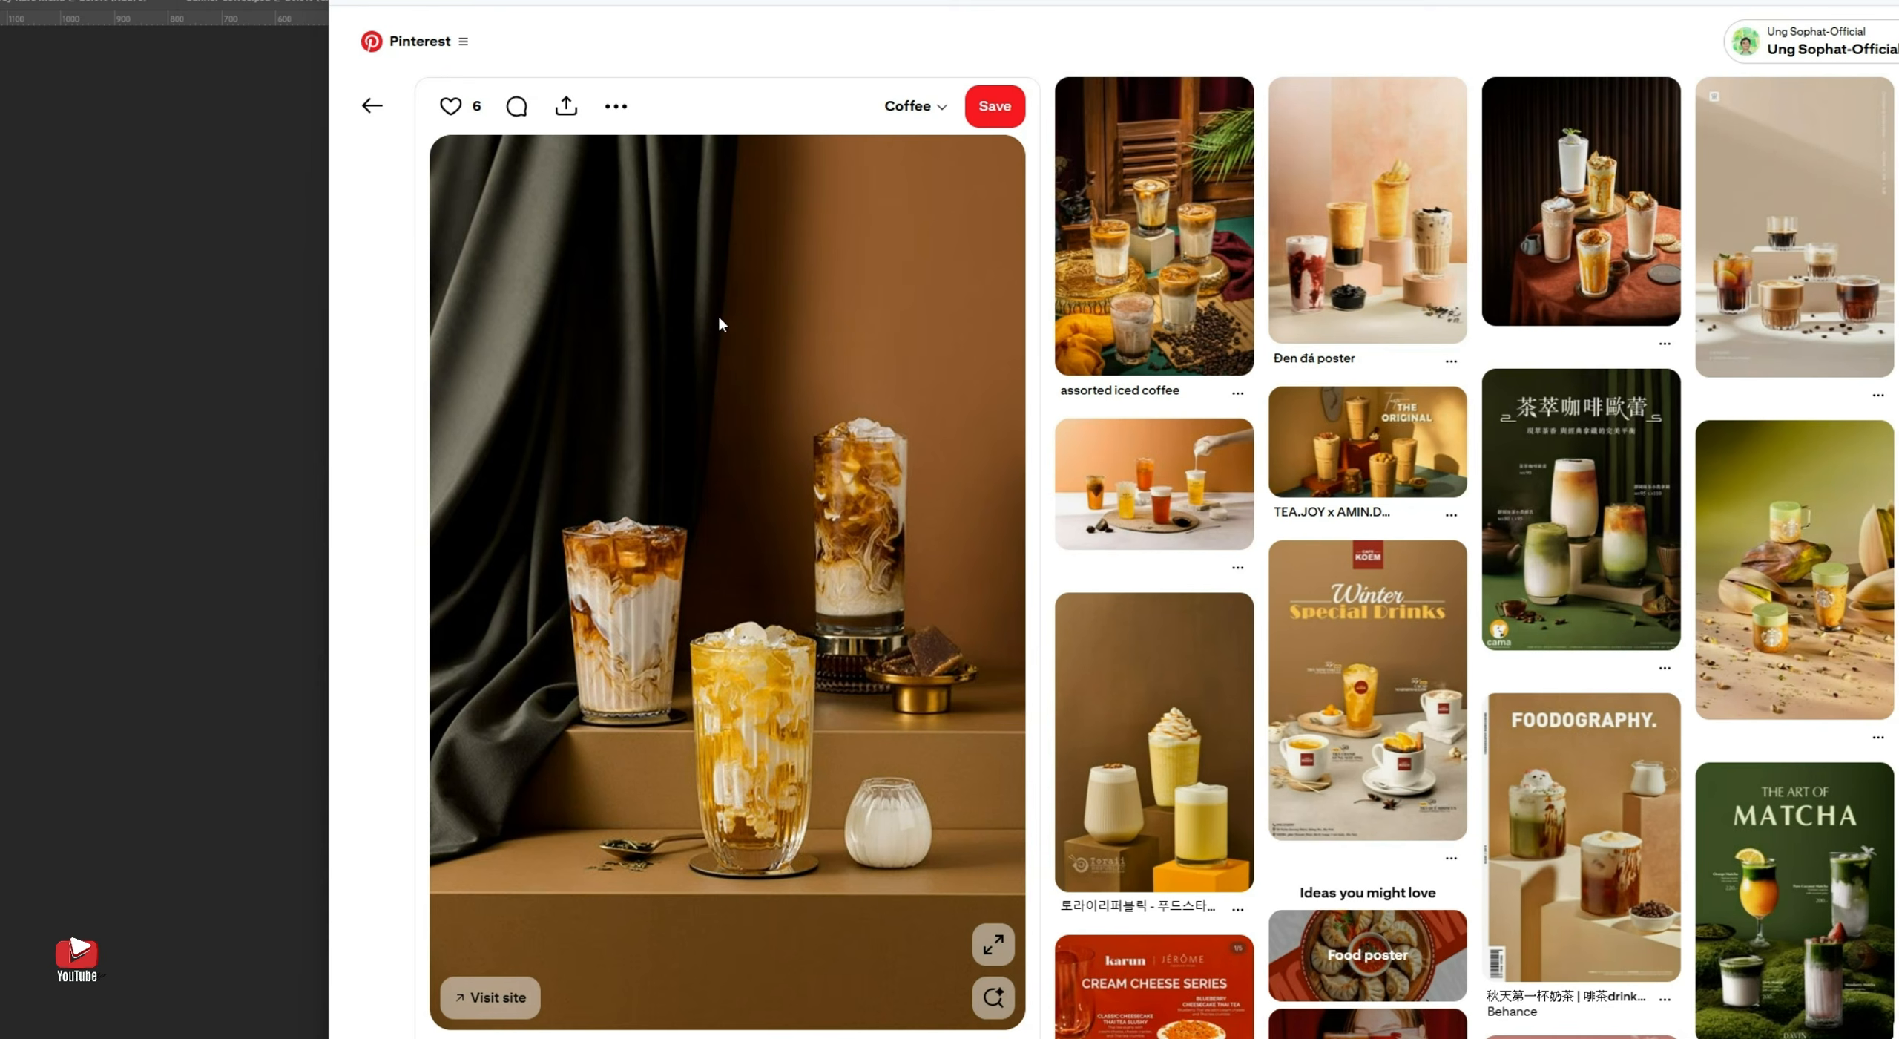
{"action": "right_click", "coordinate": [624, 367]}
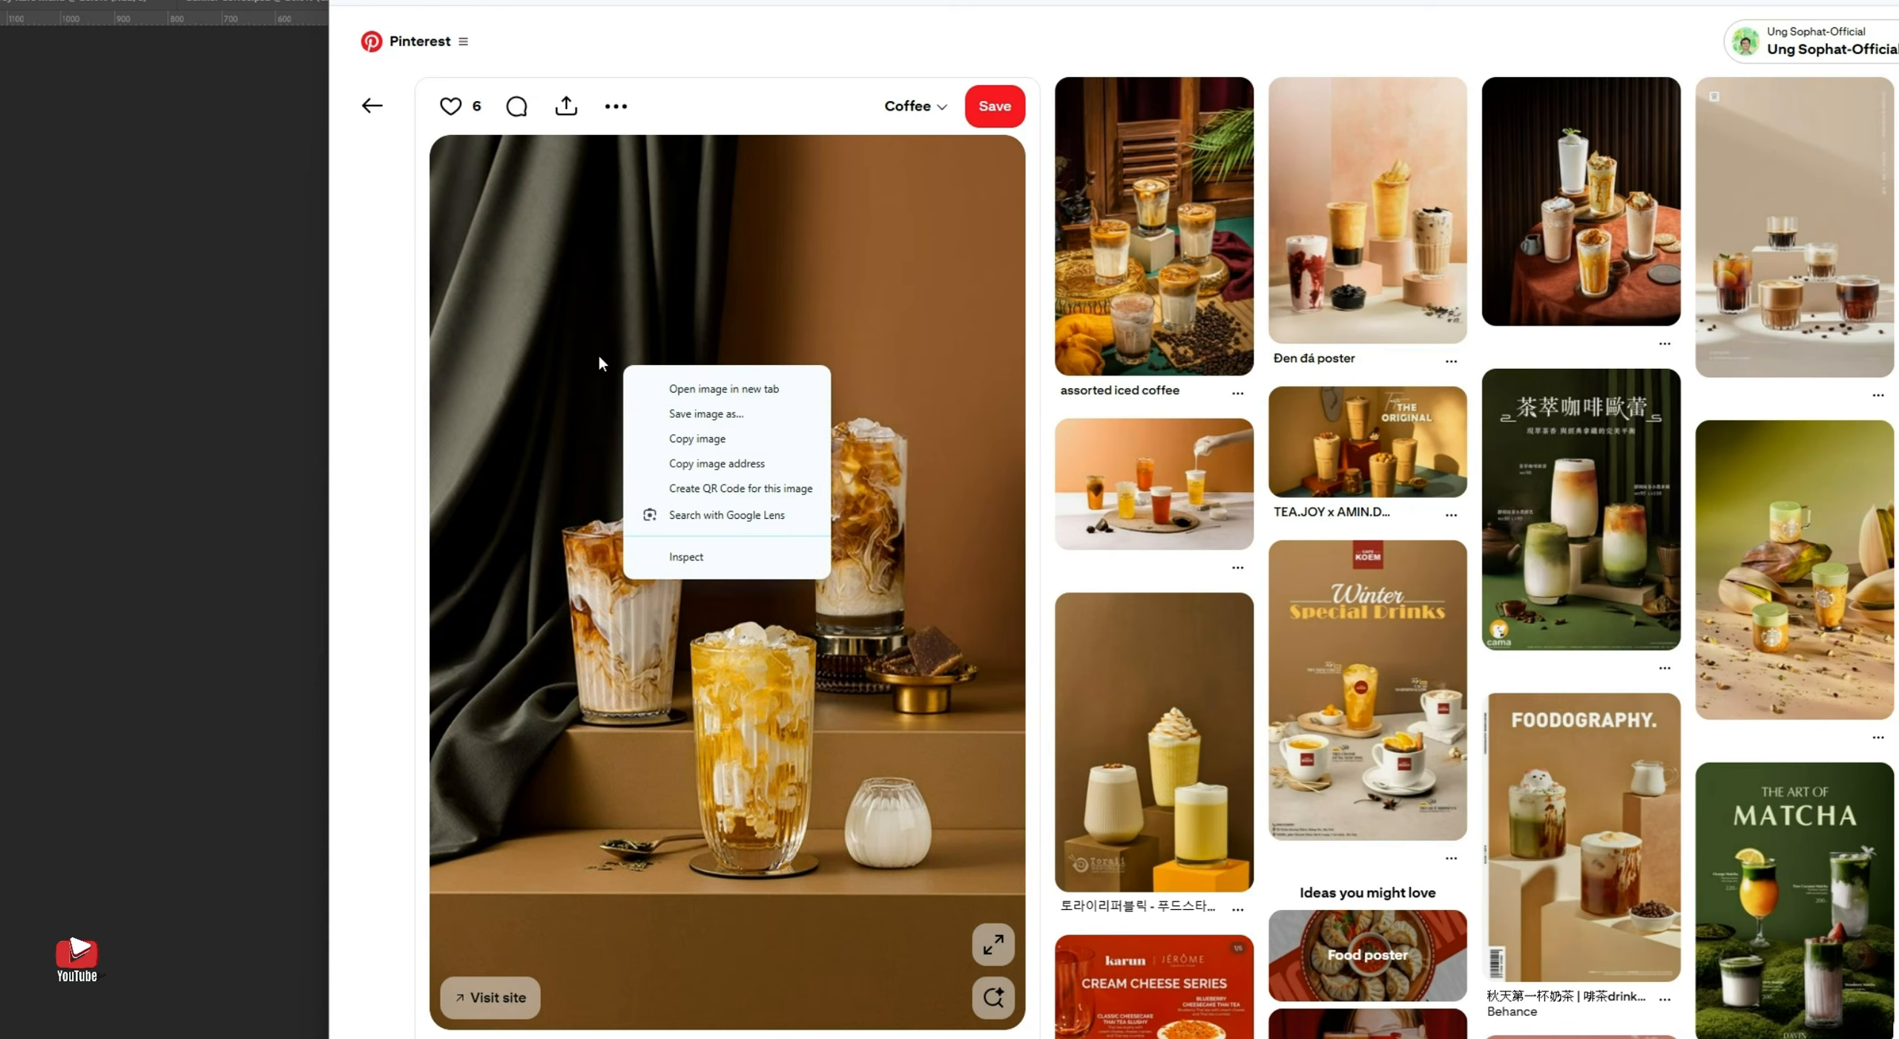
{"action": "left_click", "coordinate": [708, 439]}
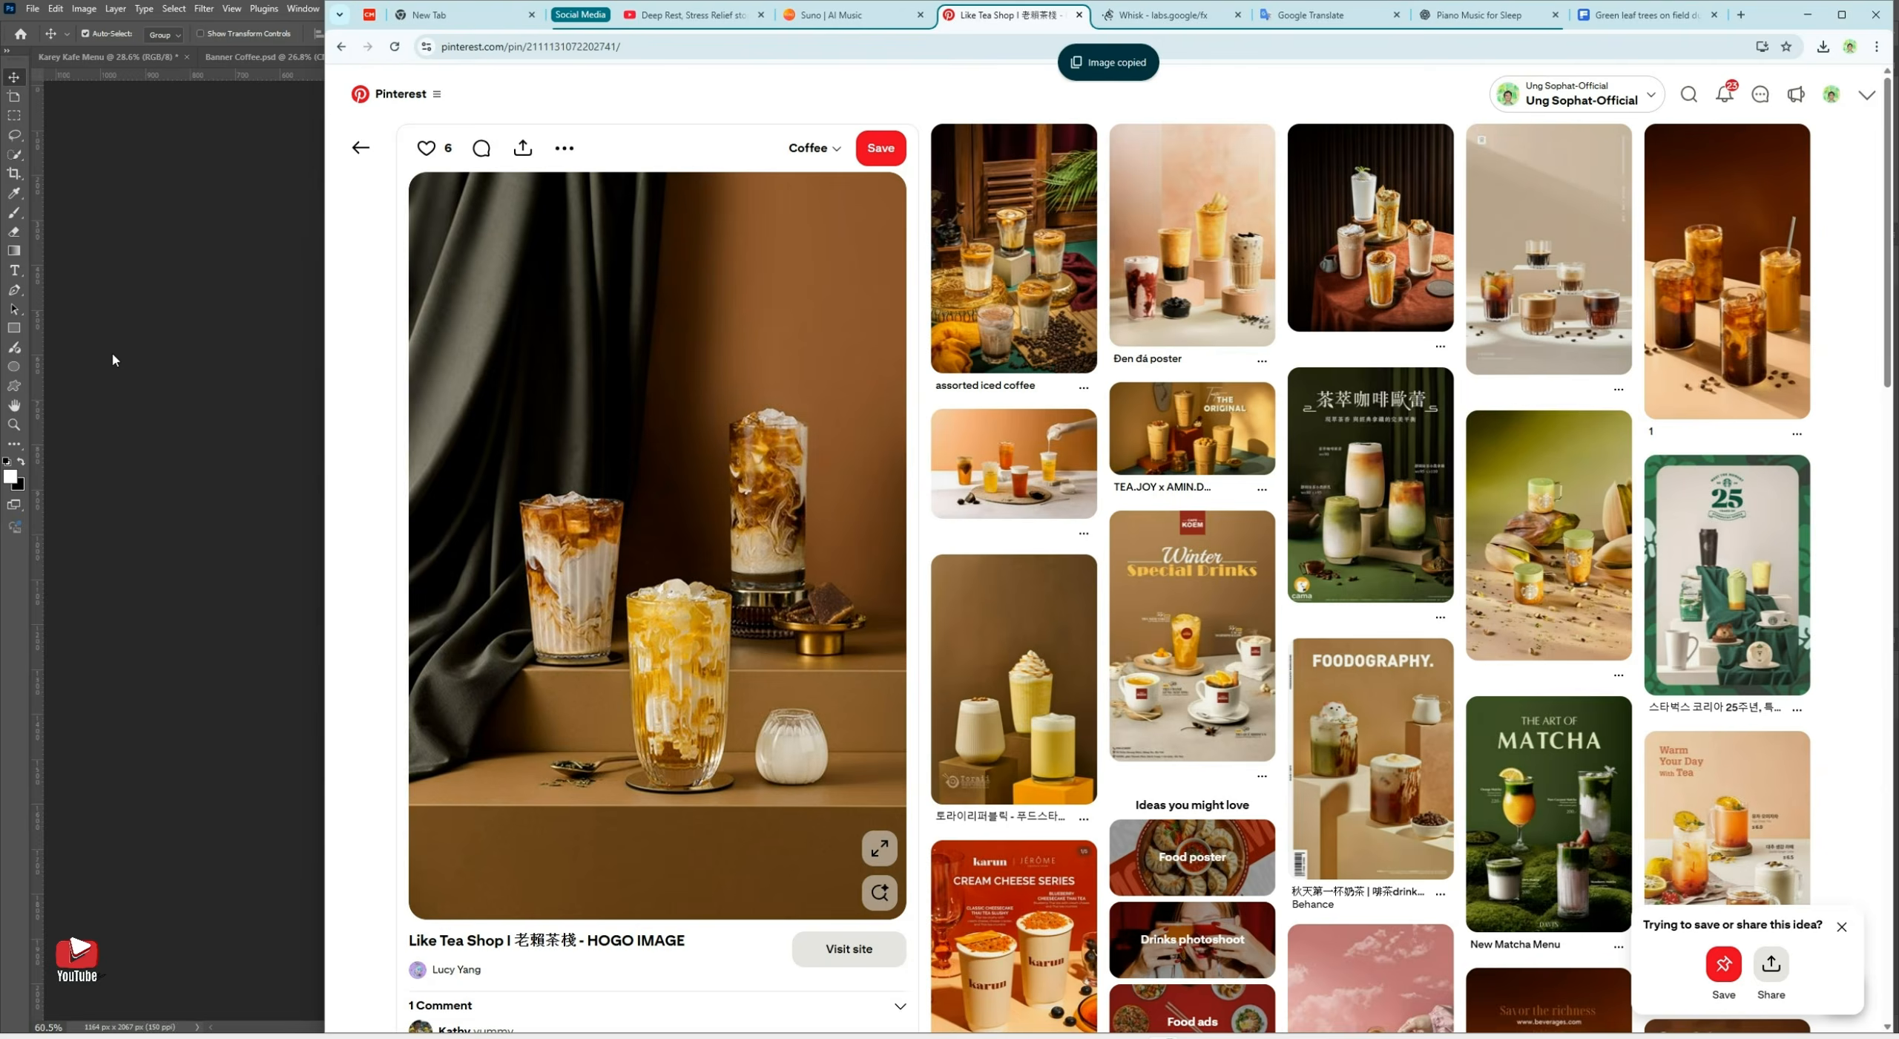
{"action": "left_click", "coordinate": [113, 360]}
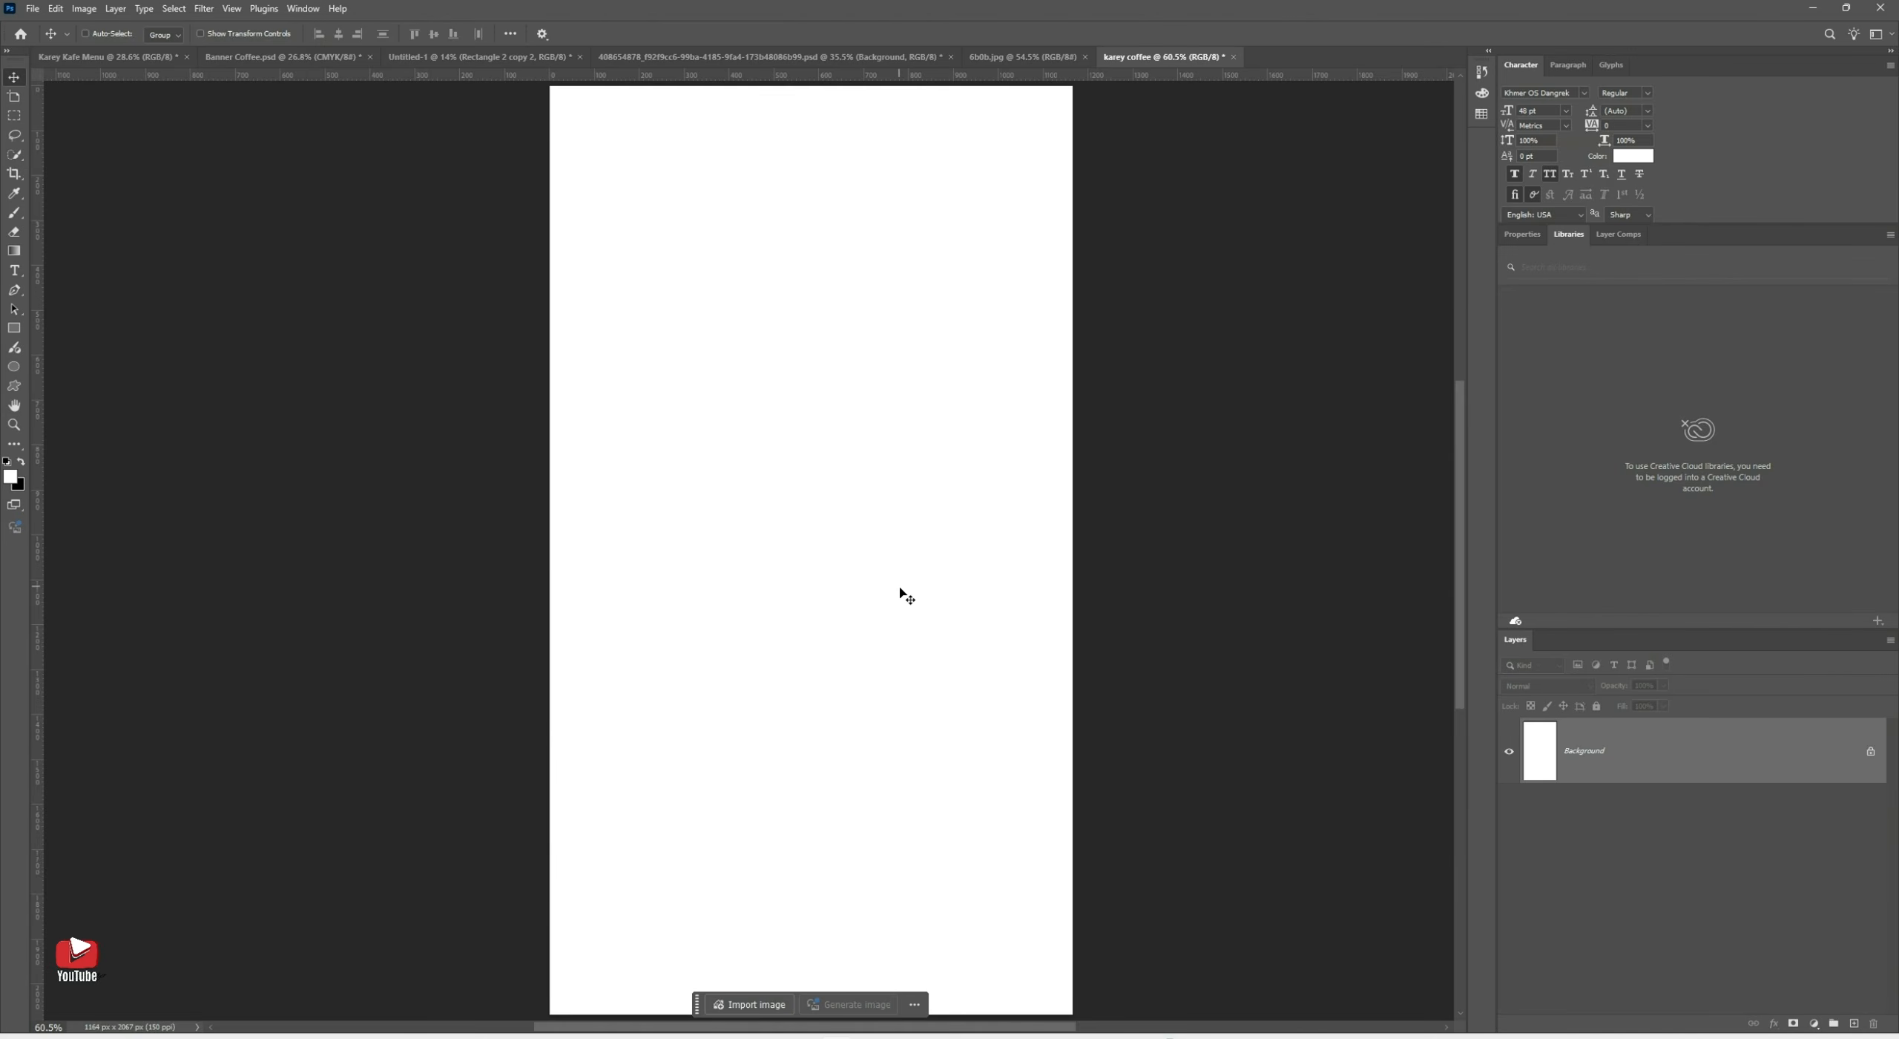
{"action": "key", "text": "ctrl+v"}
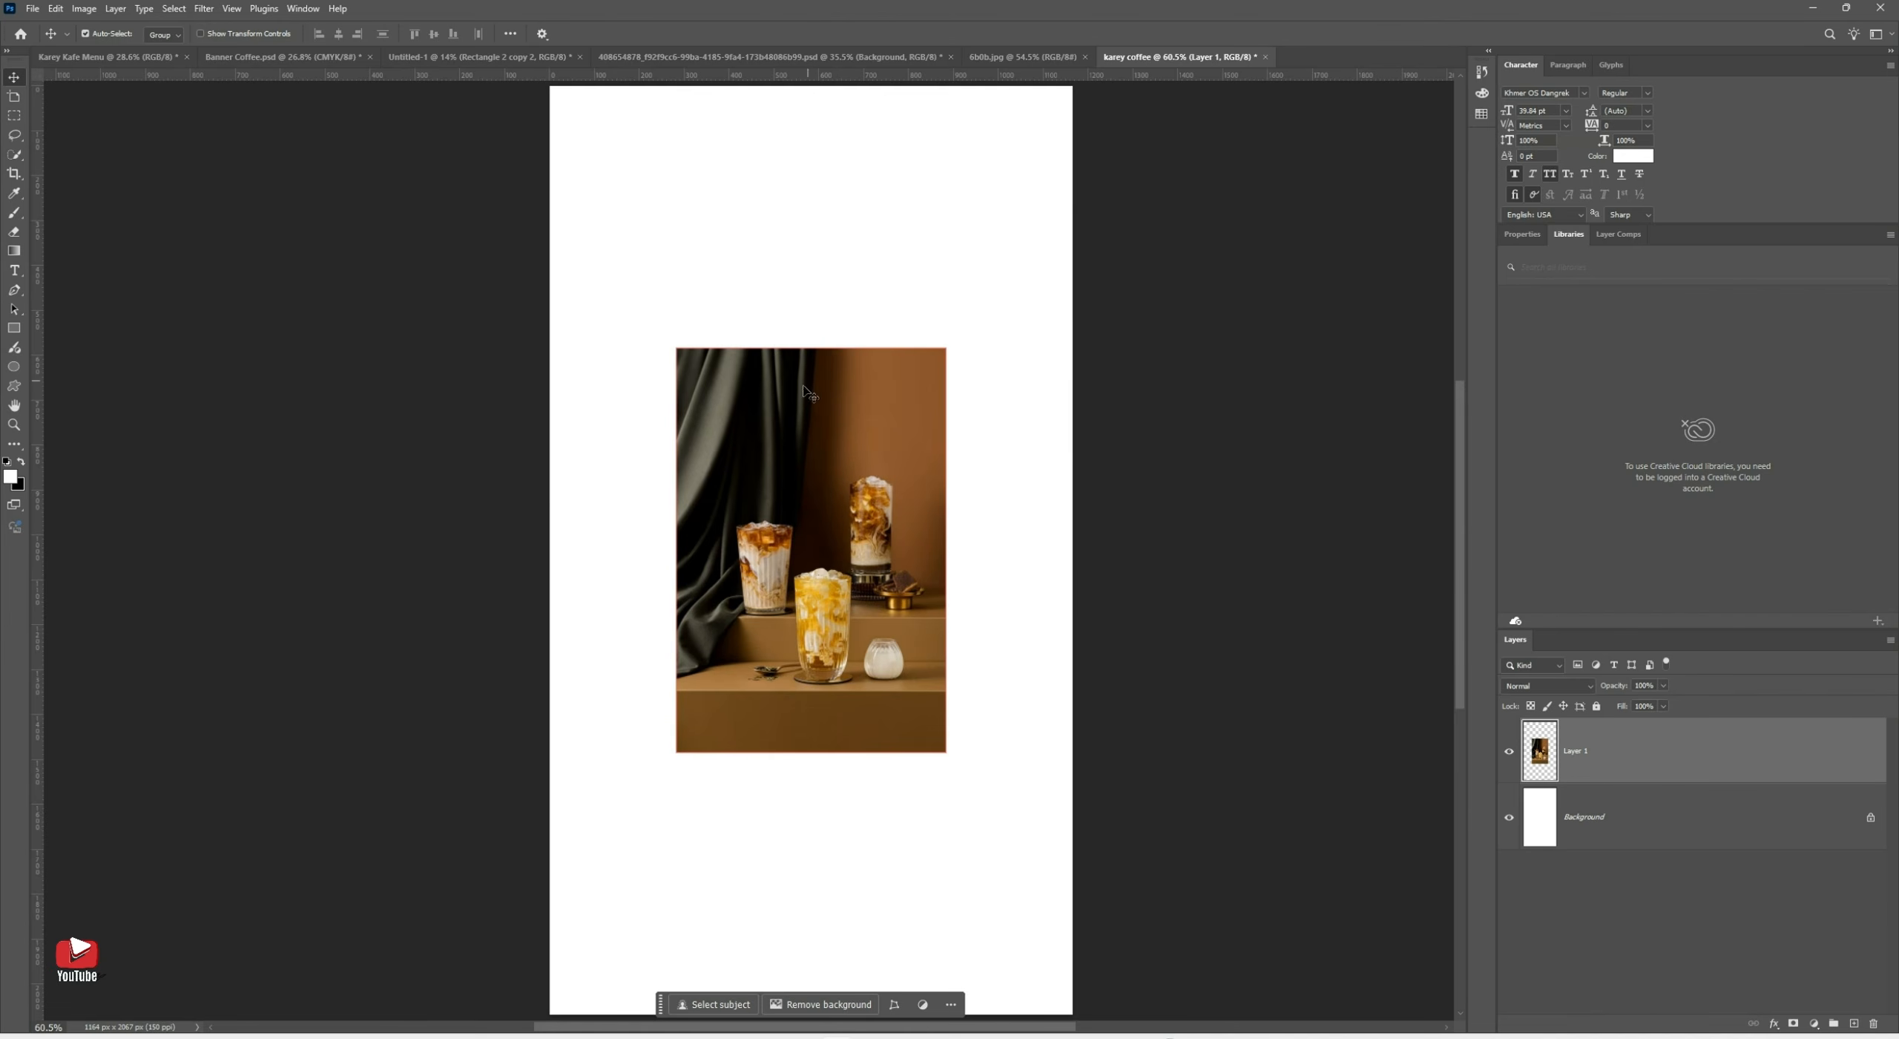
Convert the pasted photo to a smart object and scale and position it to cover the whole canvas
{"action": "right_click", "coordinate": [1640, 753]}
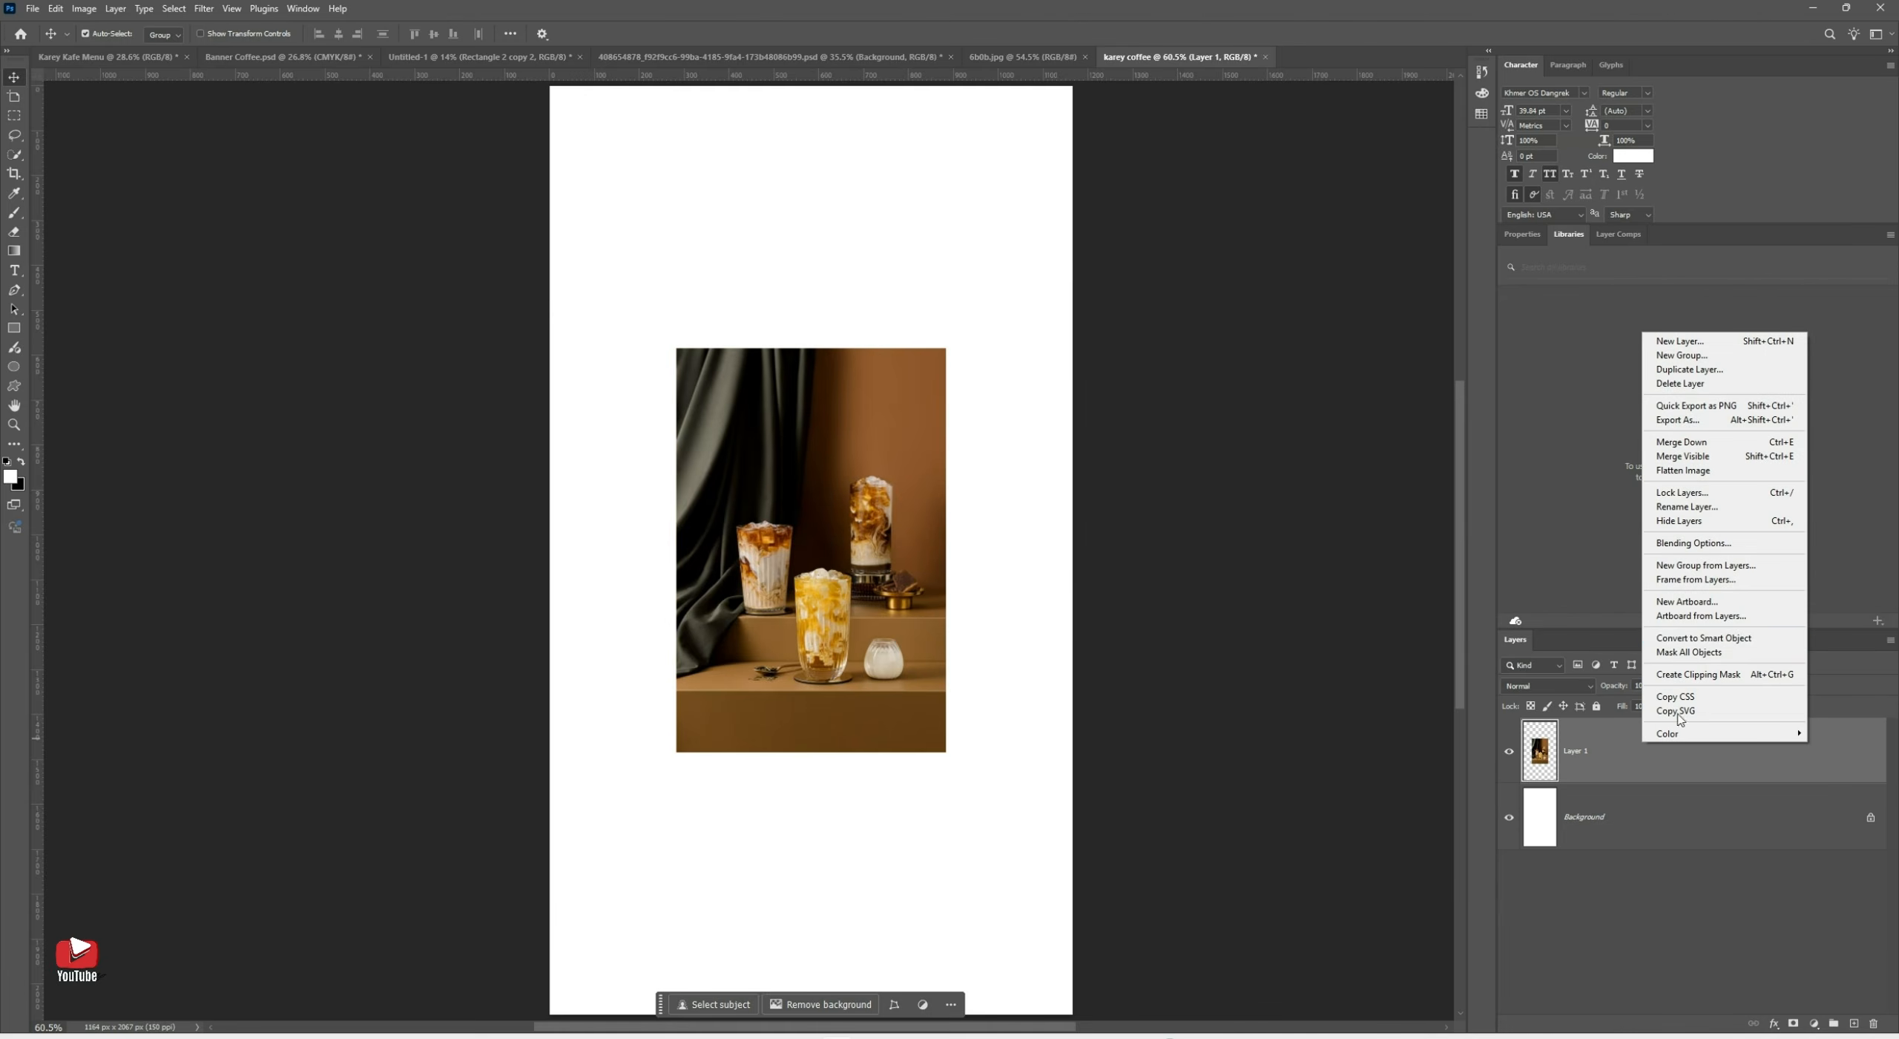
{"action": "left_click", "coordinate": [1701, 640]}
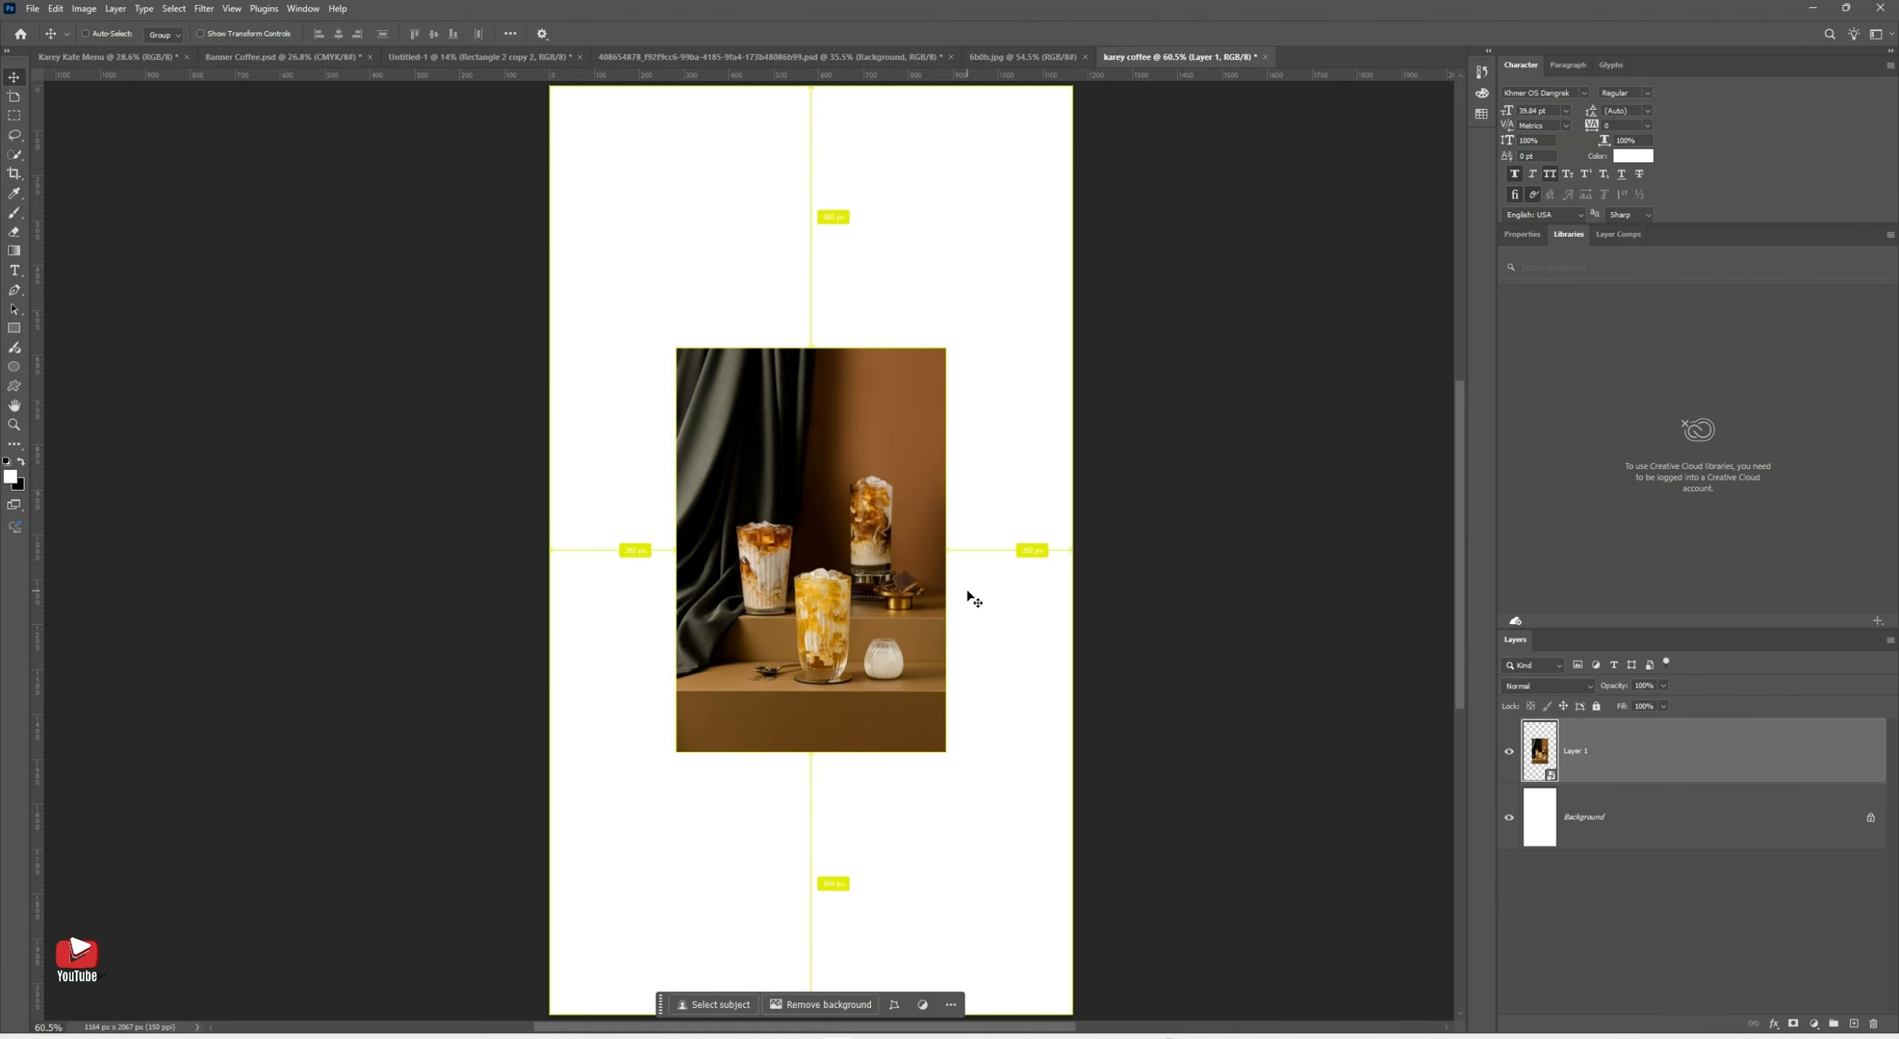
{"action": "key", "text": "ctrl+t"}
{"action": "left_click_drag", "start_coordinate": [954, 756], "coordinate": [1112, 992]}
{"action": "scroll", "coordinate": [923, 730], "scroll_direction": "down", "scroll_amount": 2}
{"action": "left_click_drag", "start_coordinate": [943, 786], "coordinate": [896, 774]}
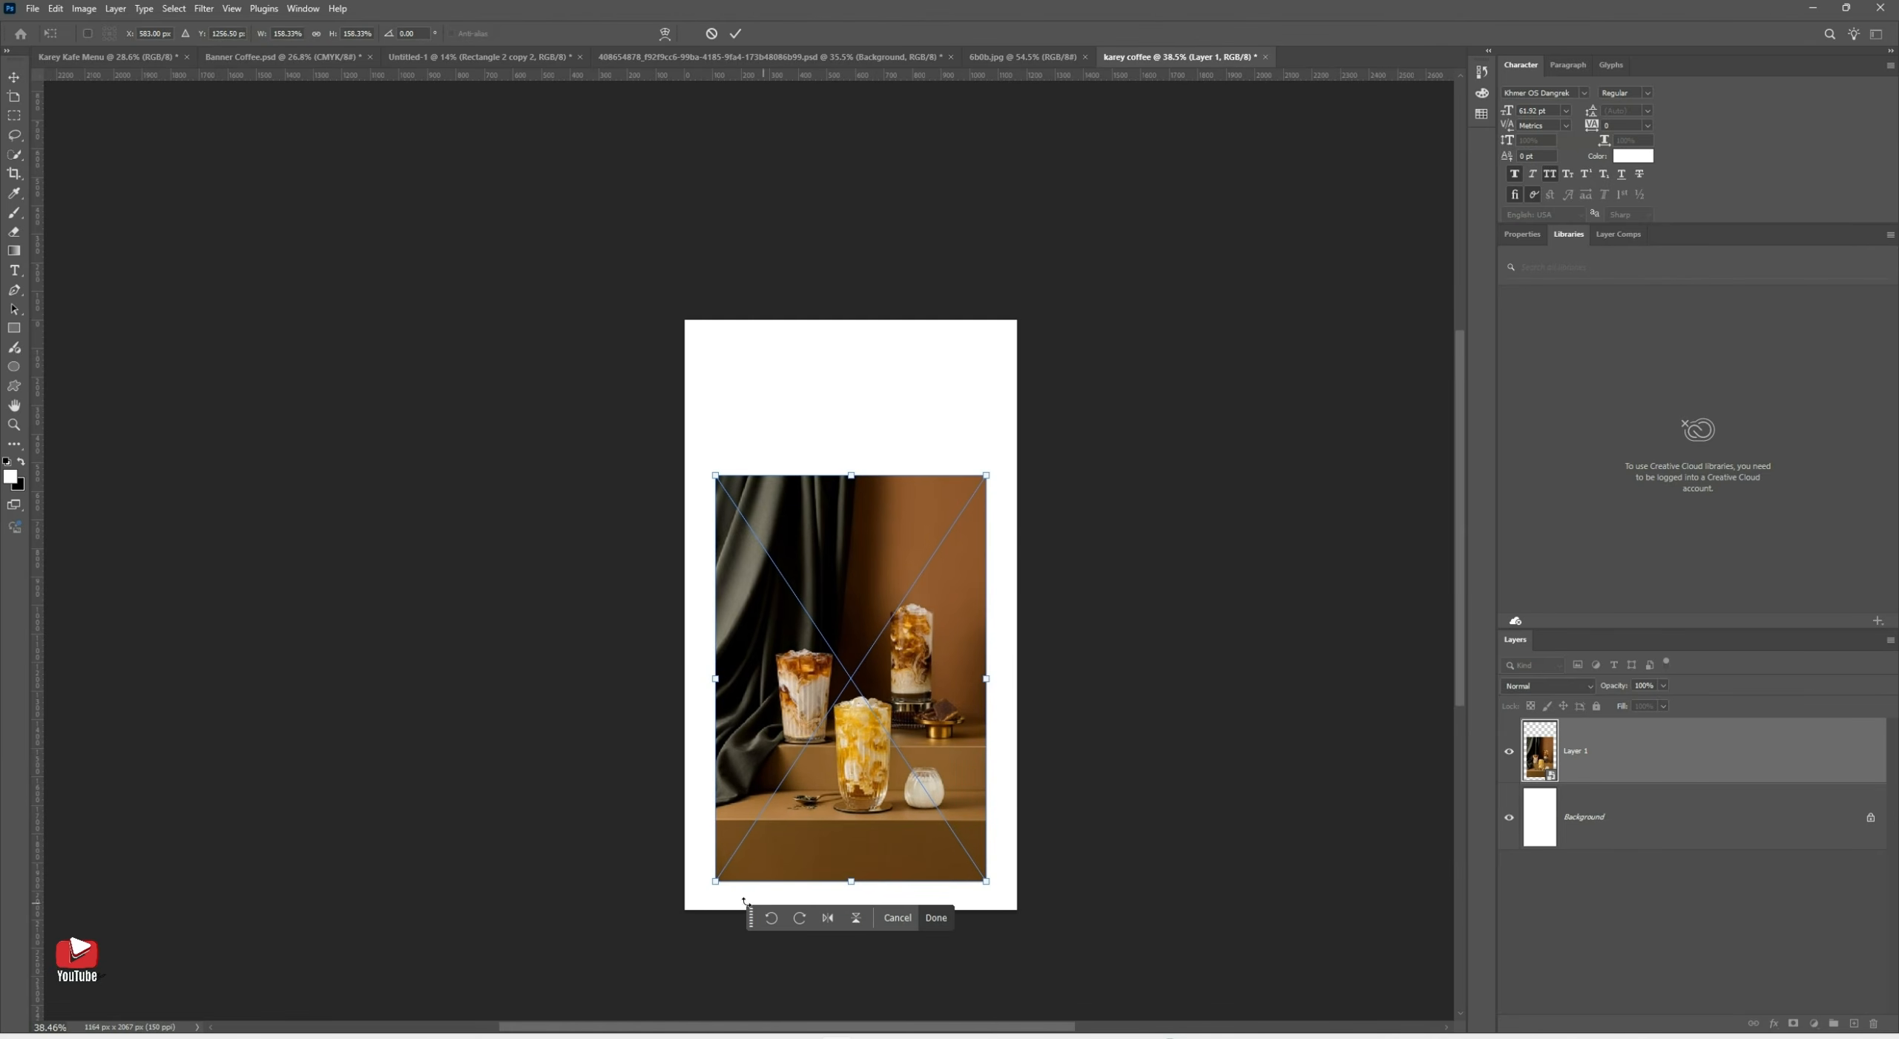
{"action": "left_click_drag", "start_coordinate": [717, 881], "coordinate": [675, 940]}
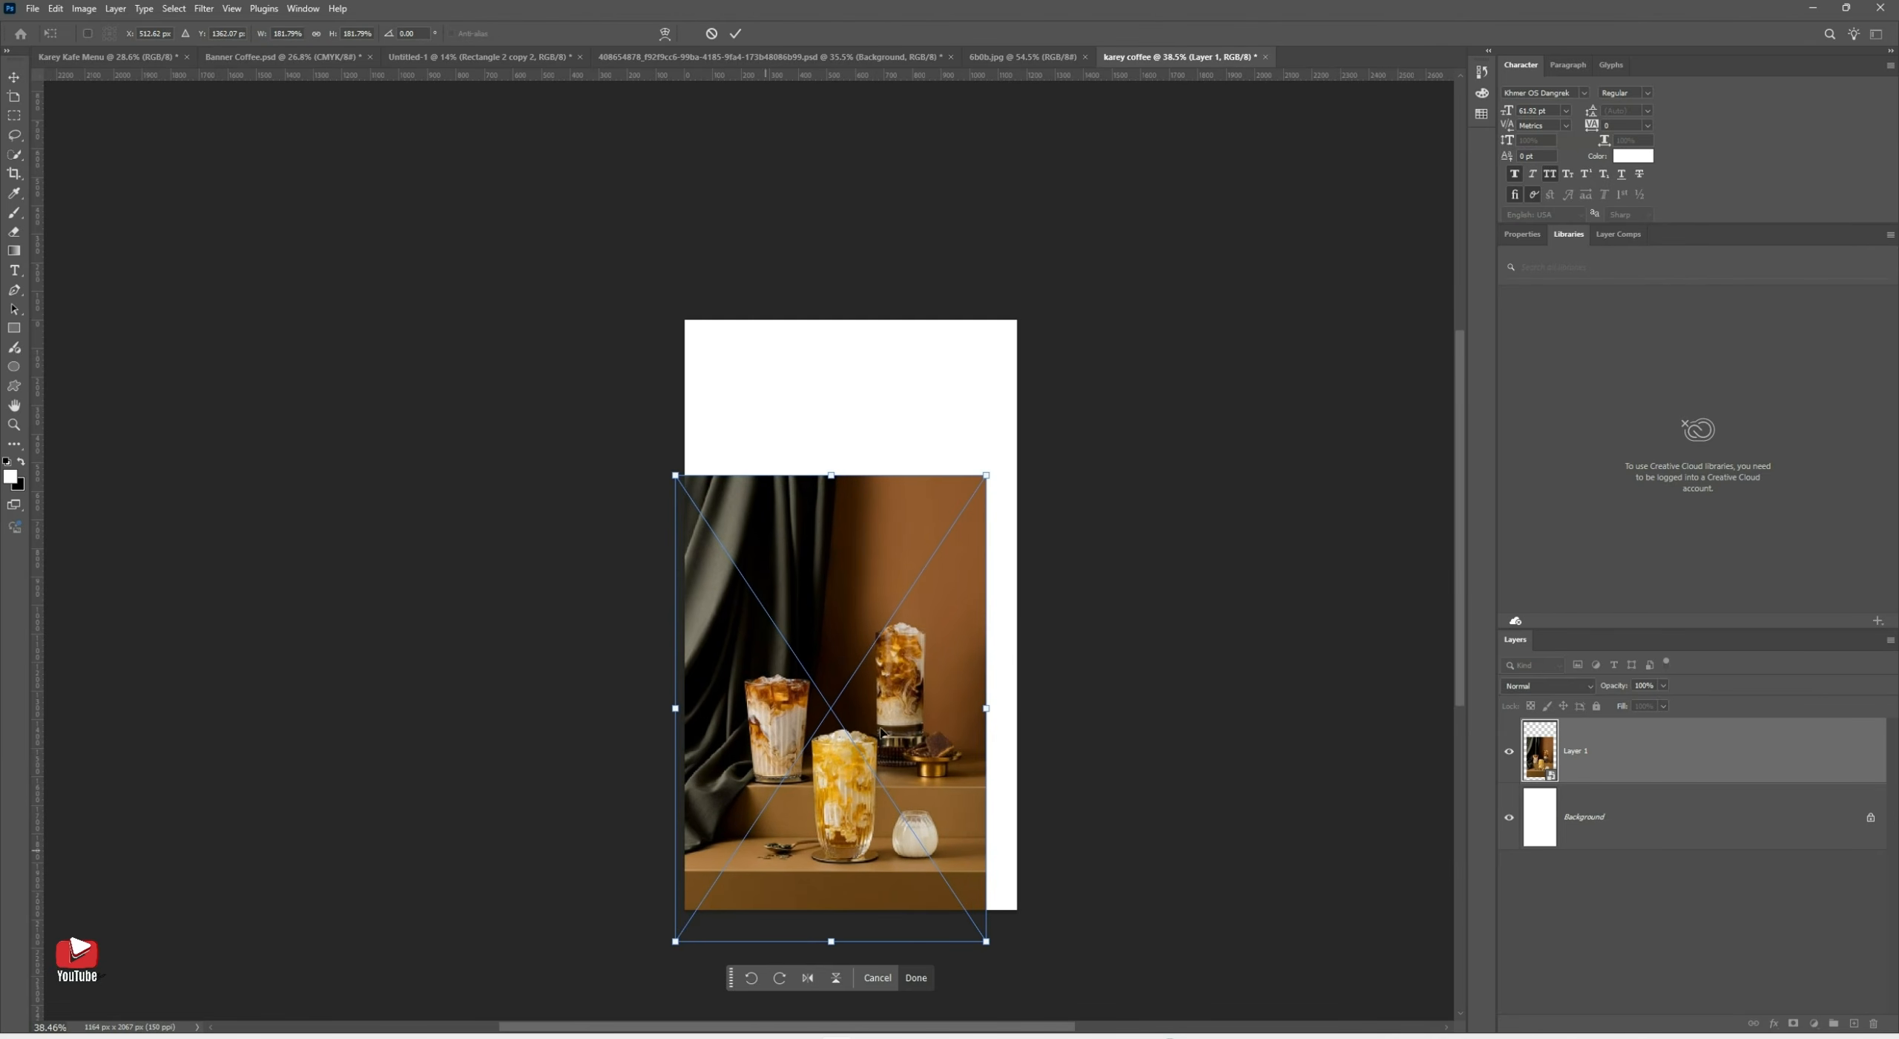
{"action": "left_click_drag", "start_coordinate": [983, 472], "coordinate": [1088, 314]}
{"action": "left_click_drag", "start_coordinate": [911, 573], "coordinate": [870, 548]}
{"action": "key", "text": "Return"}
{"action": "key", "text": "ctrl+0"}
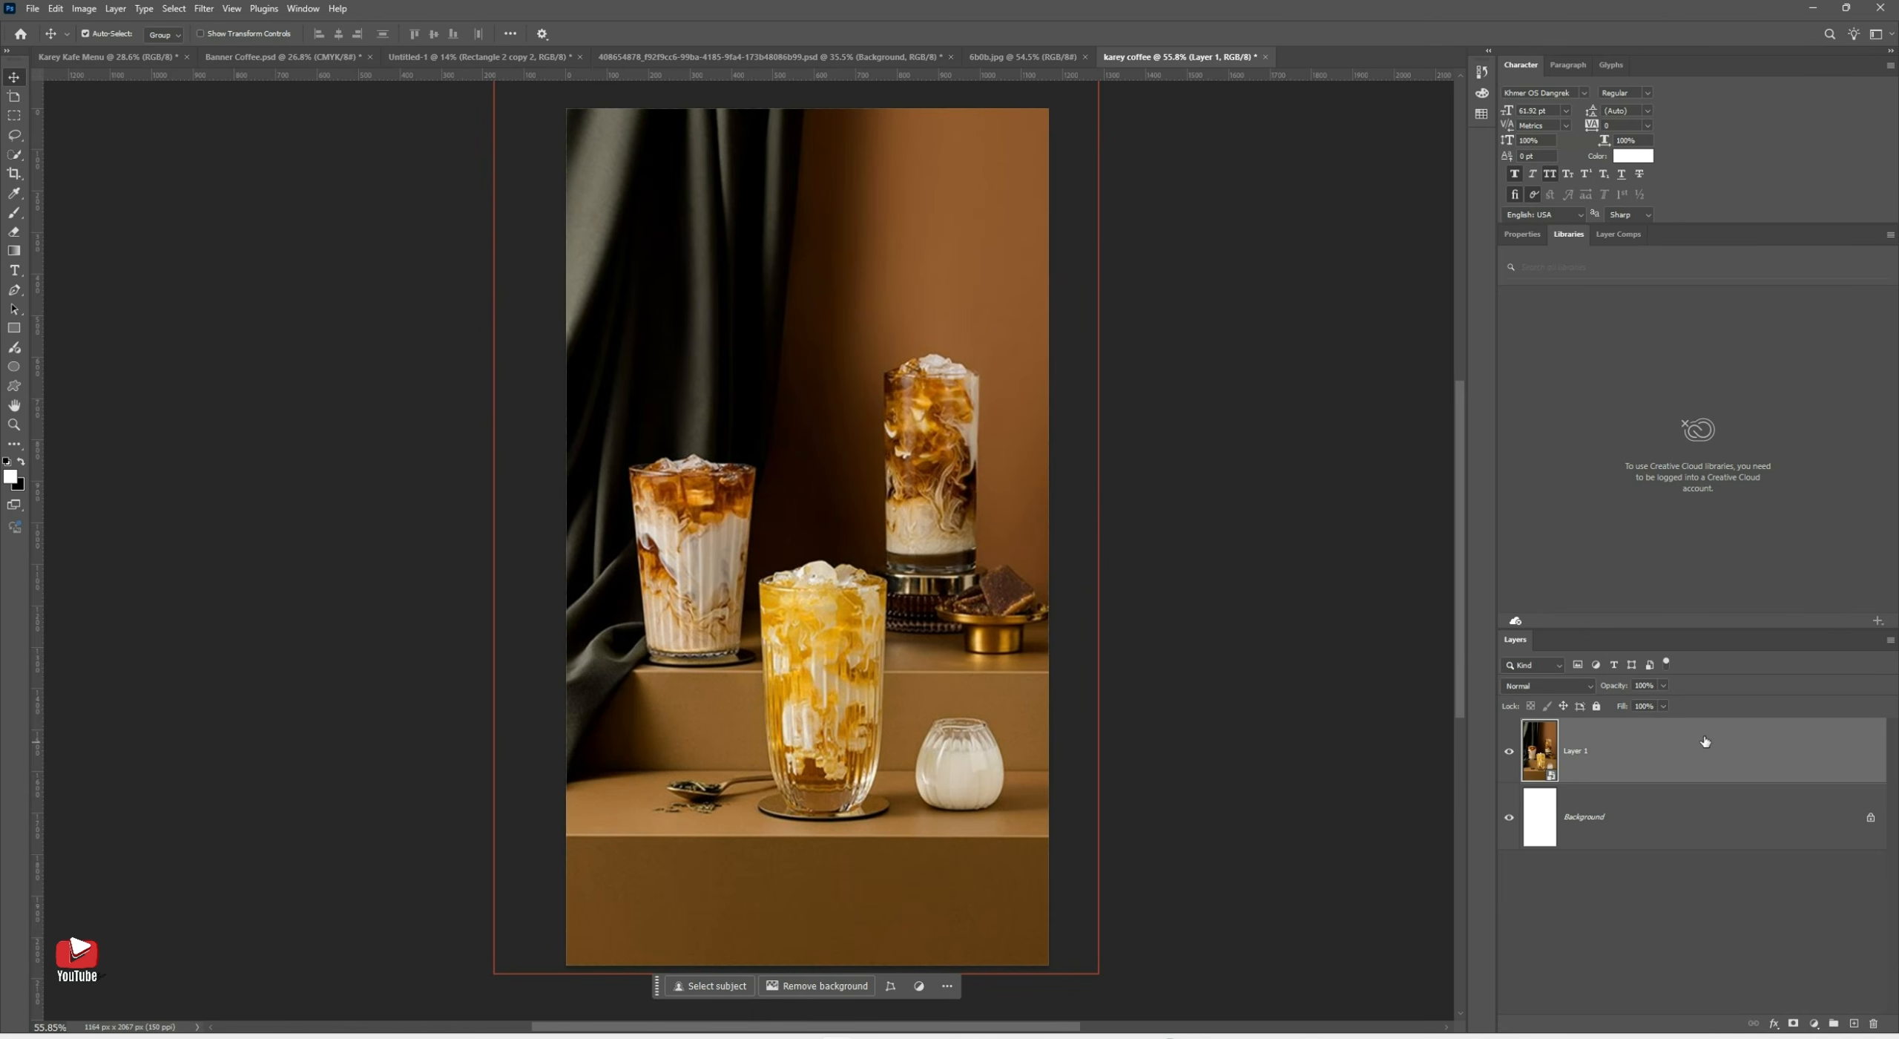
Lock the reference photo layer completely
{"action": "left_click", "coordinate": [1597, 706]}
{"action": "left_click", "coordinate": [1597, 705]}
{"action": "left_click", "coordinate": [1598, 707]}
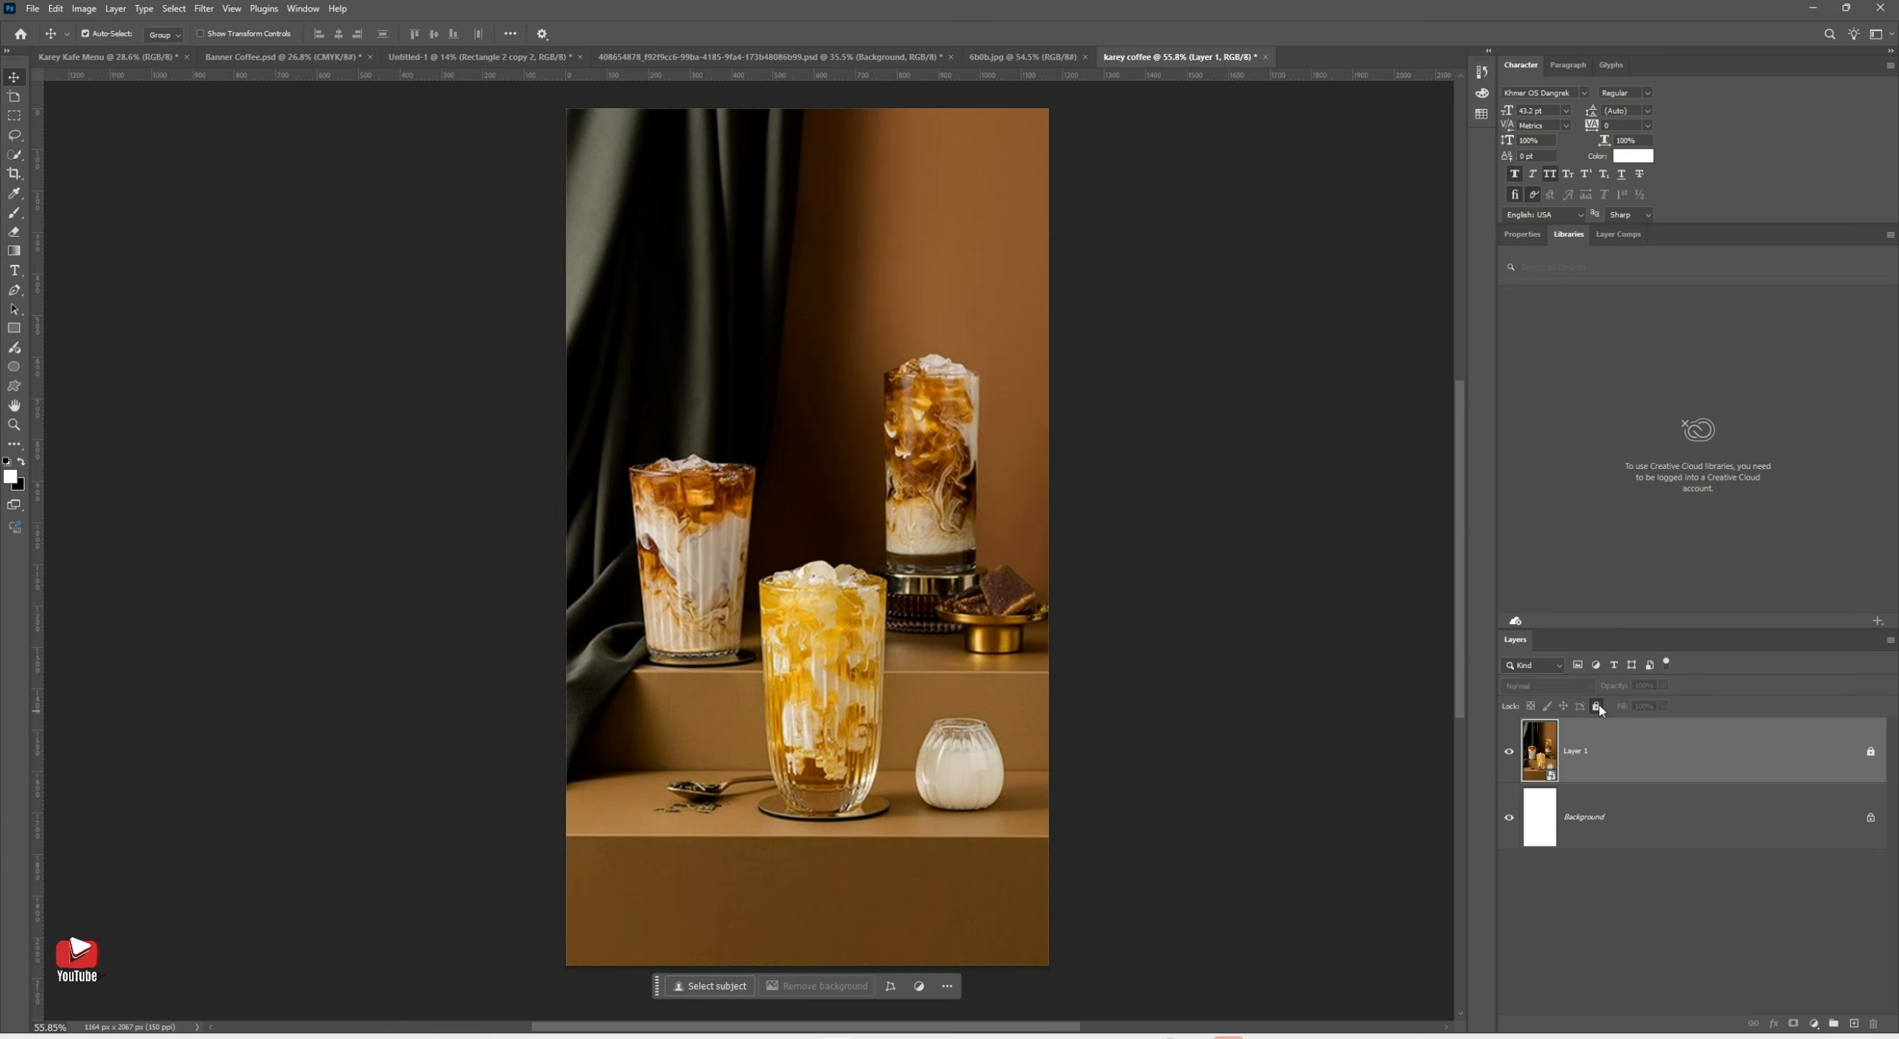
{"action": "scroll", "coordinate": [987, 675], "scroll_direction": "down", "scroll_amount": 3}
{"action": "scroll", "coordinate": [822, 648], "scroll_direction": "up", "scroll_amount": 2}
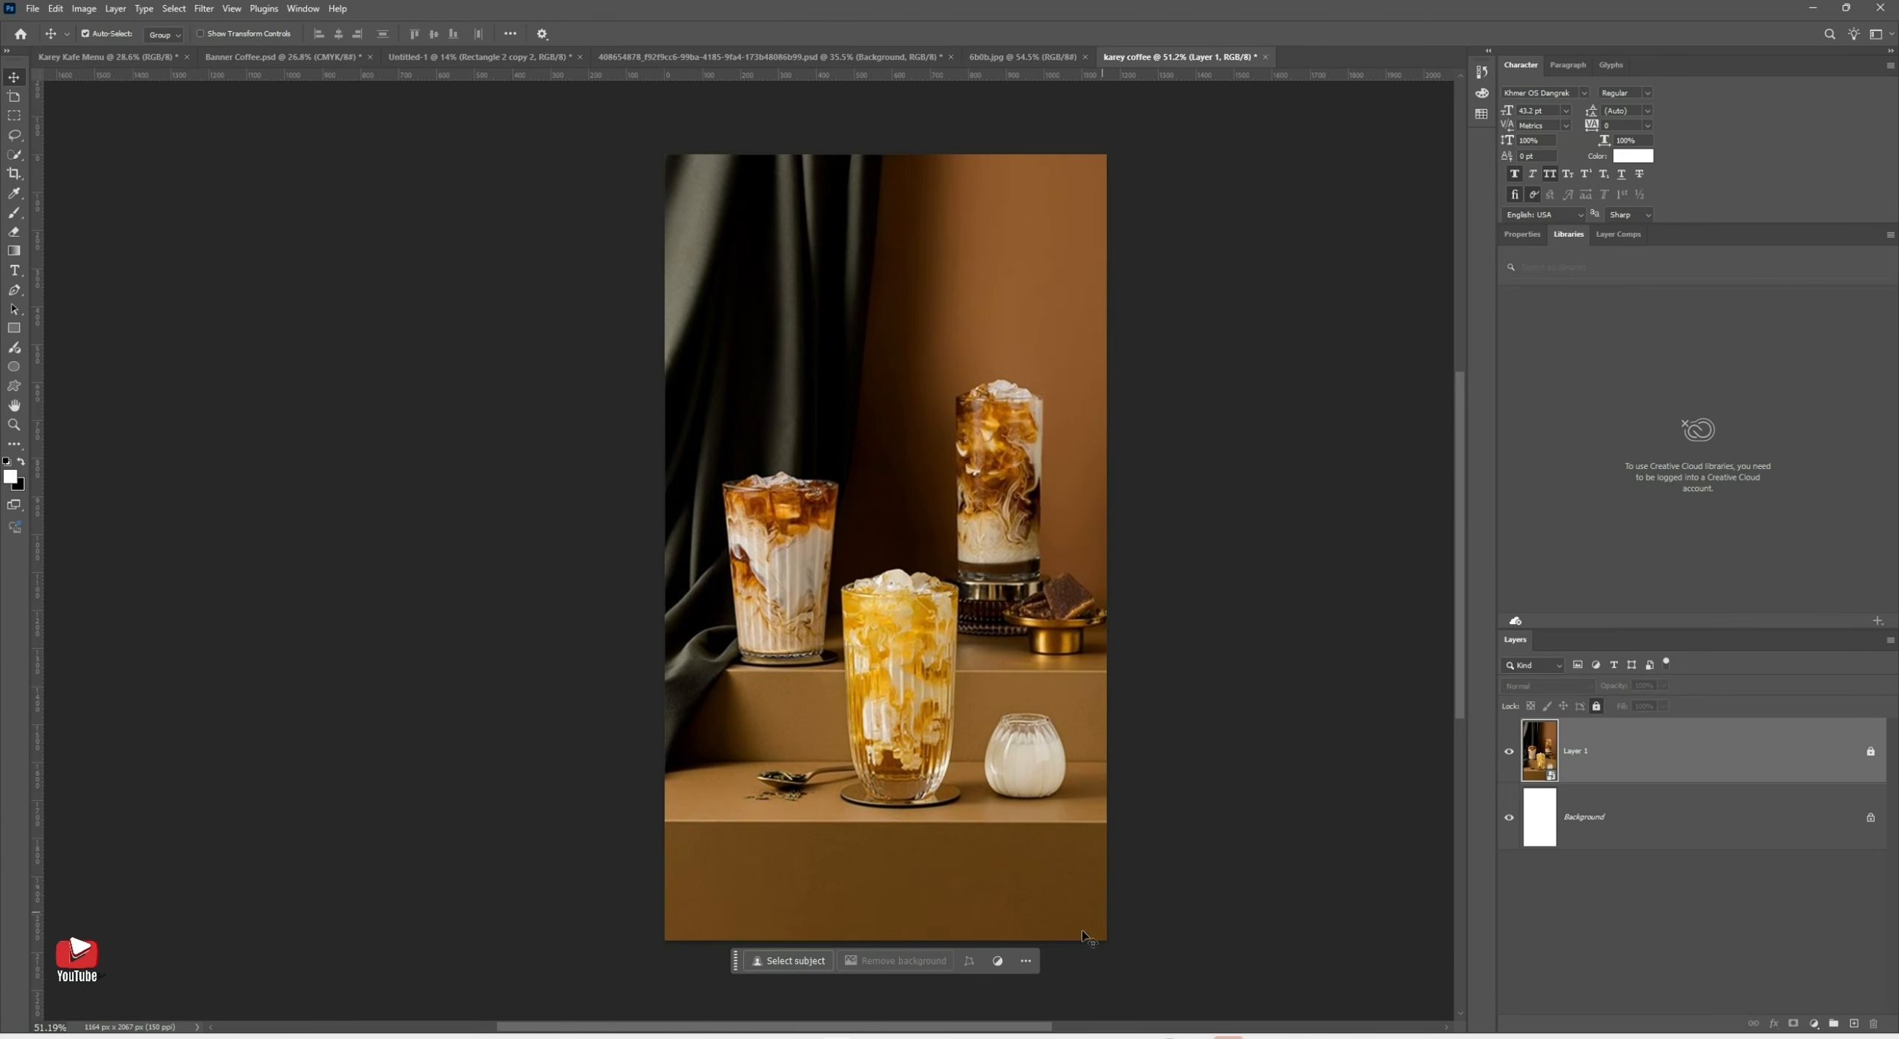
Draw a rectangle of about 1356 × 373 px over the lowest step's front face and set its stroke to none
{"action": "left_click", "coordinate": [1854, 1024]}
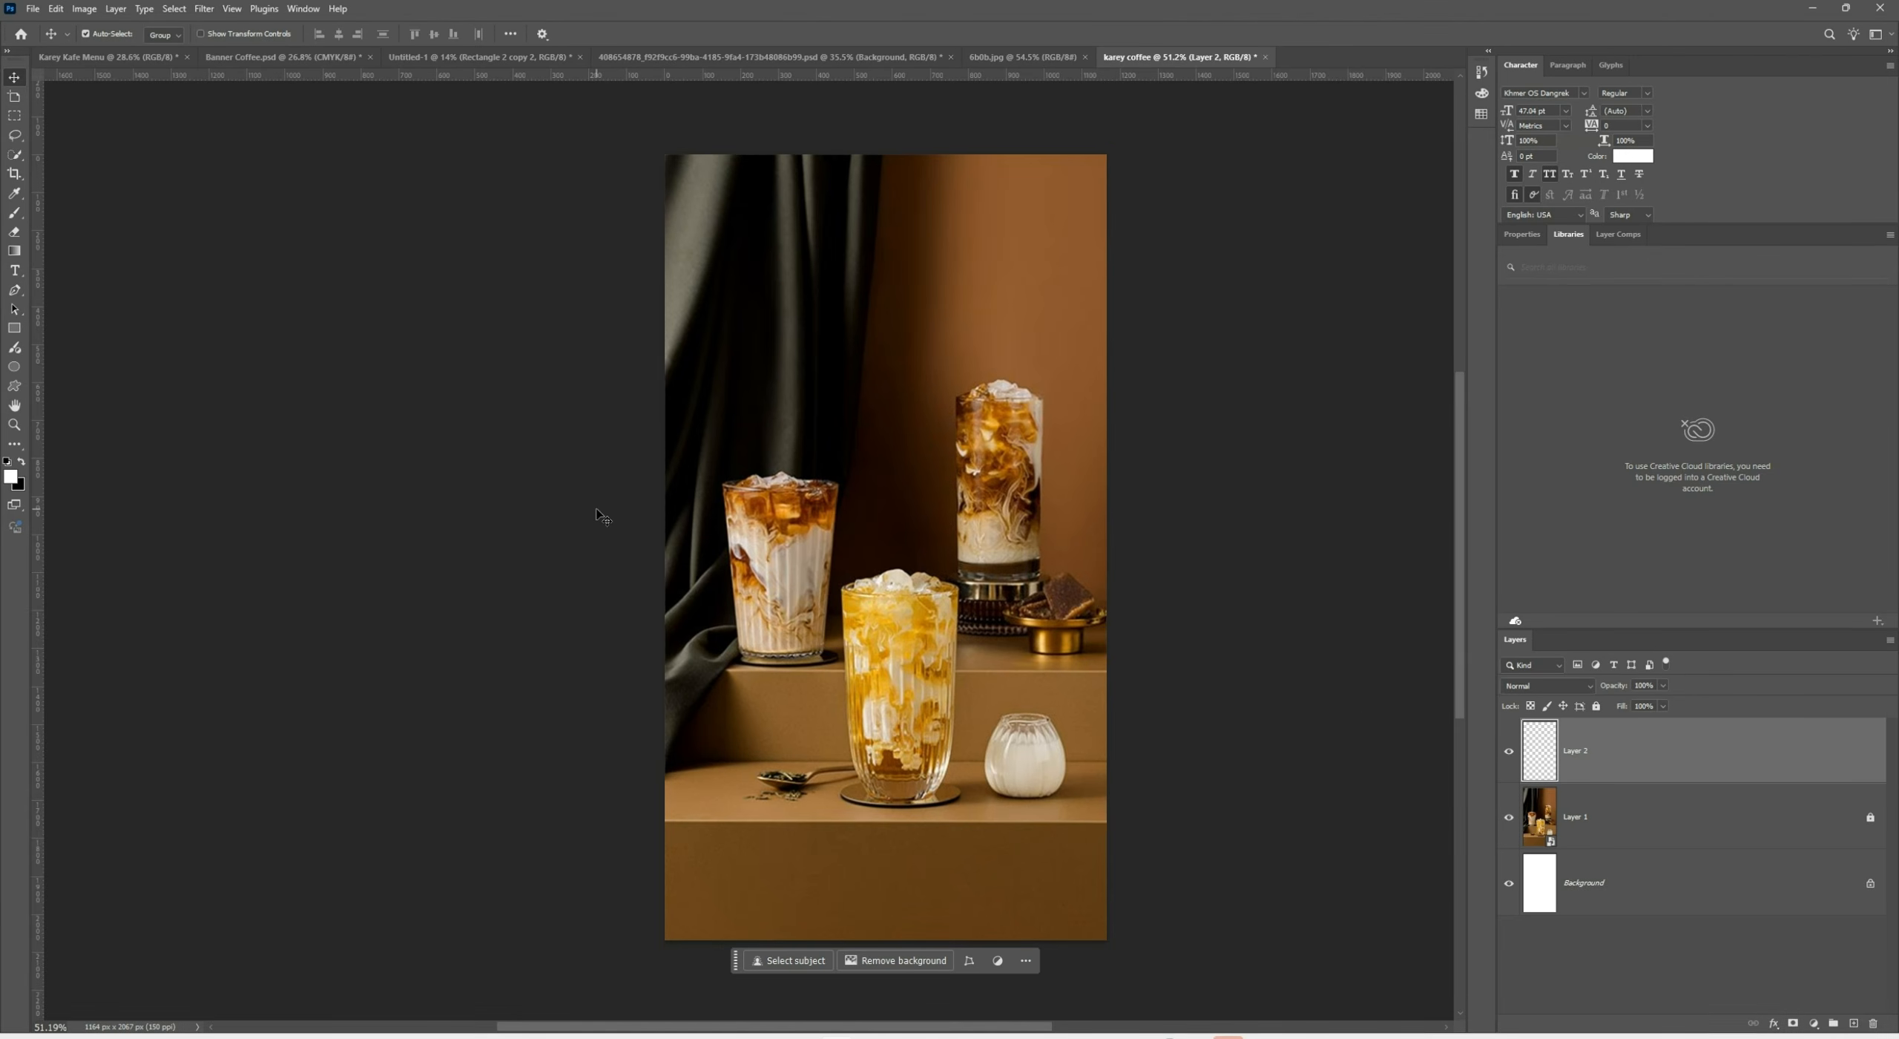
{"action": "left_click", "coordinate": [15, 329]}
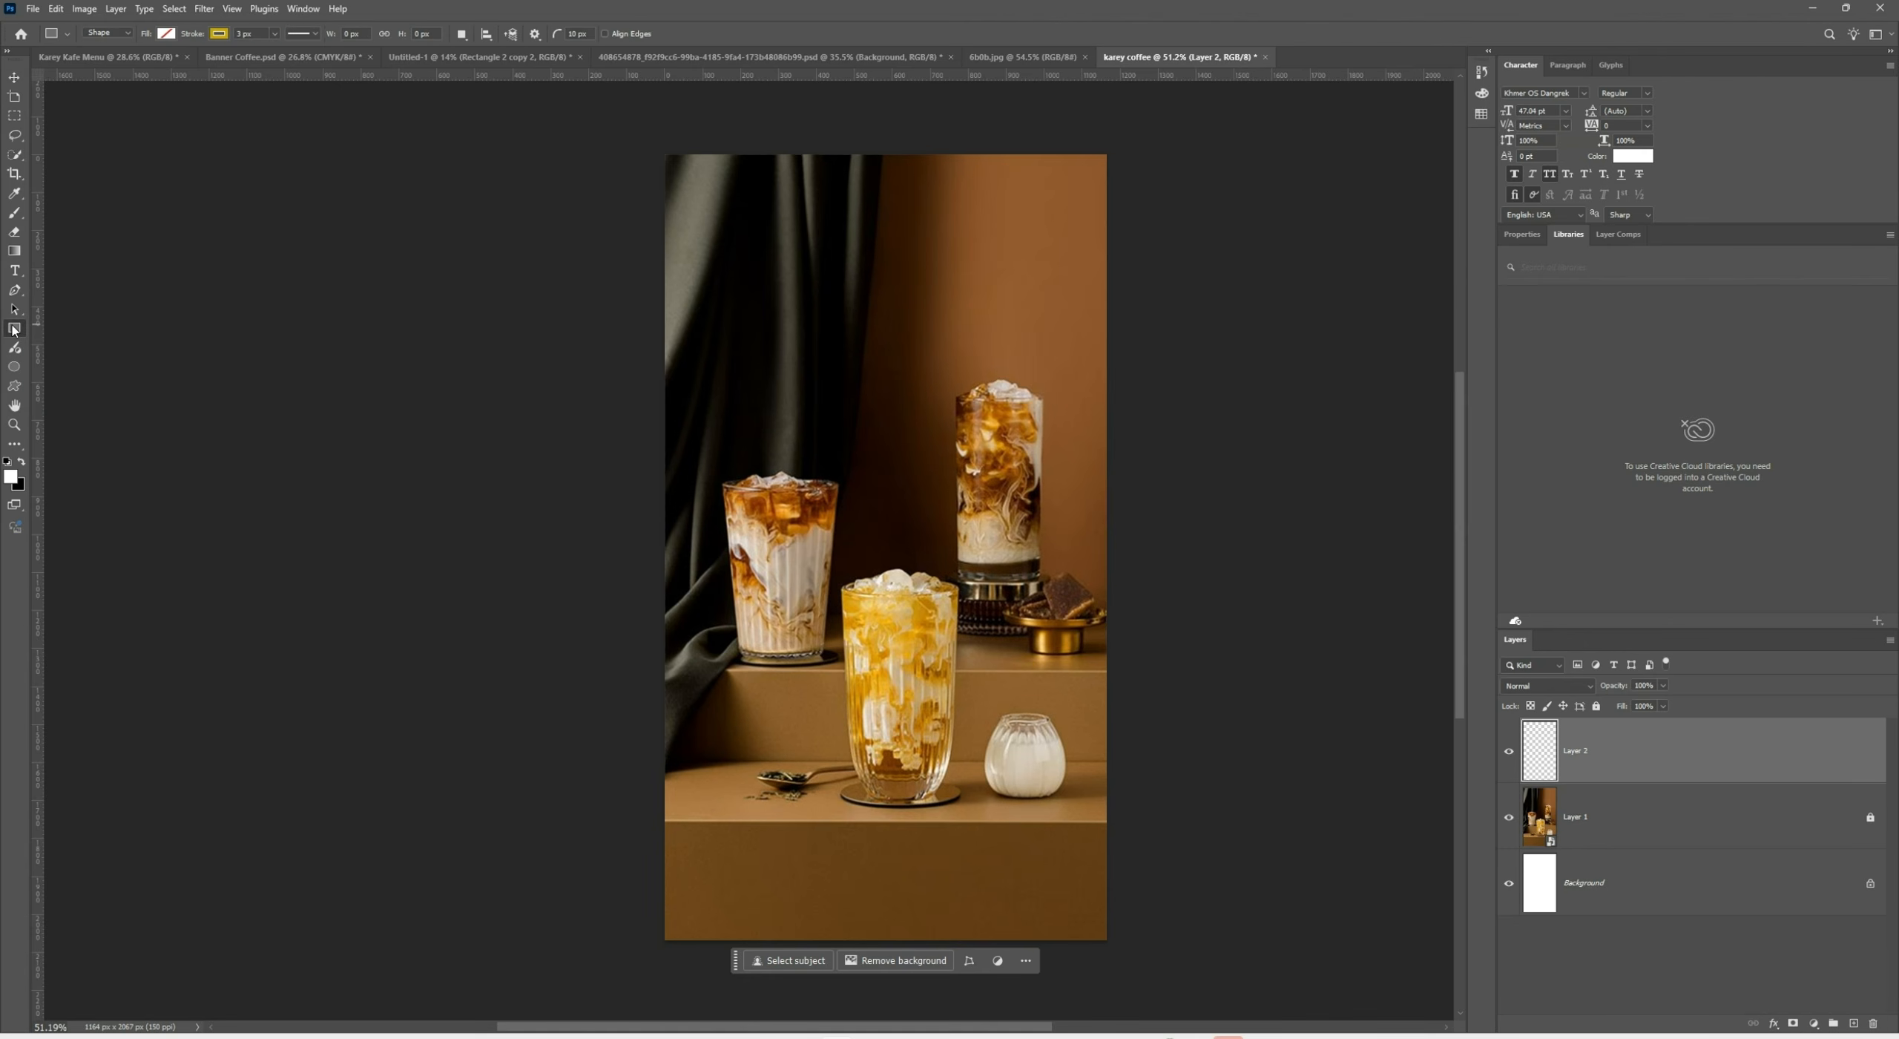
{"action": "left_click_drag", "start_coordinate": [651, 819], "coordinate": [1165, 960]}
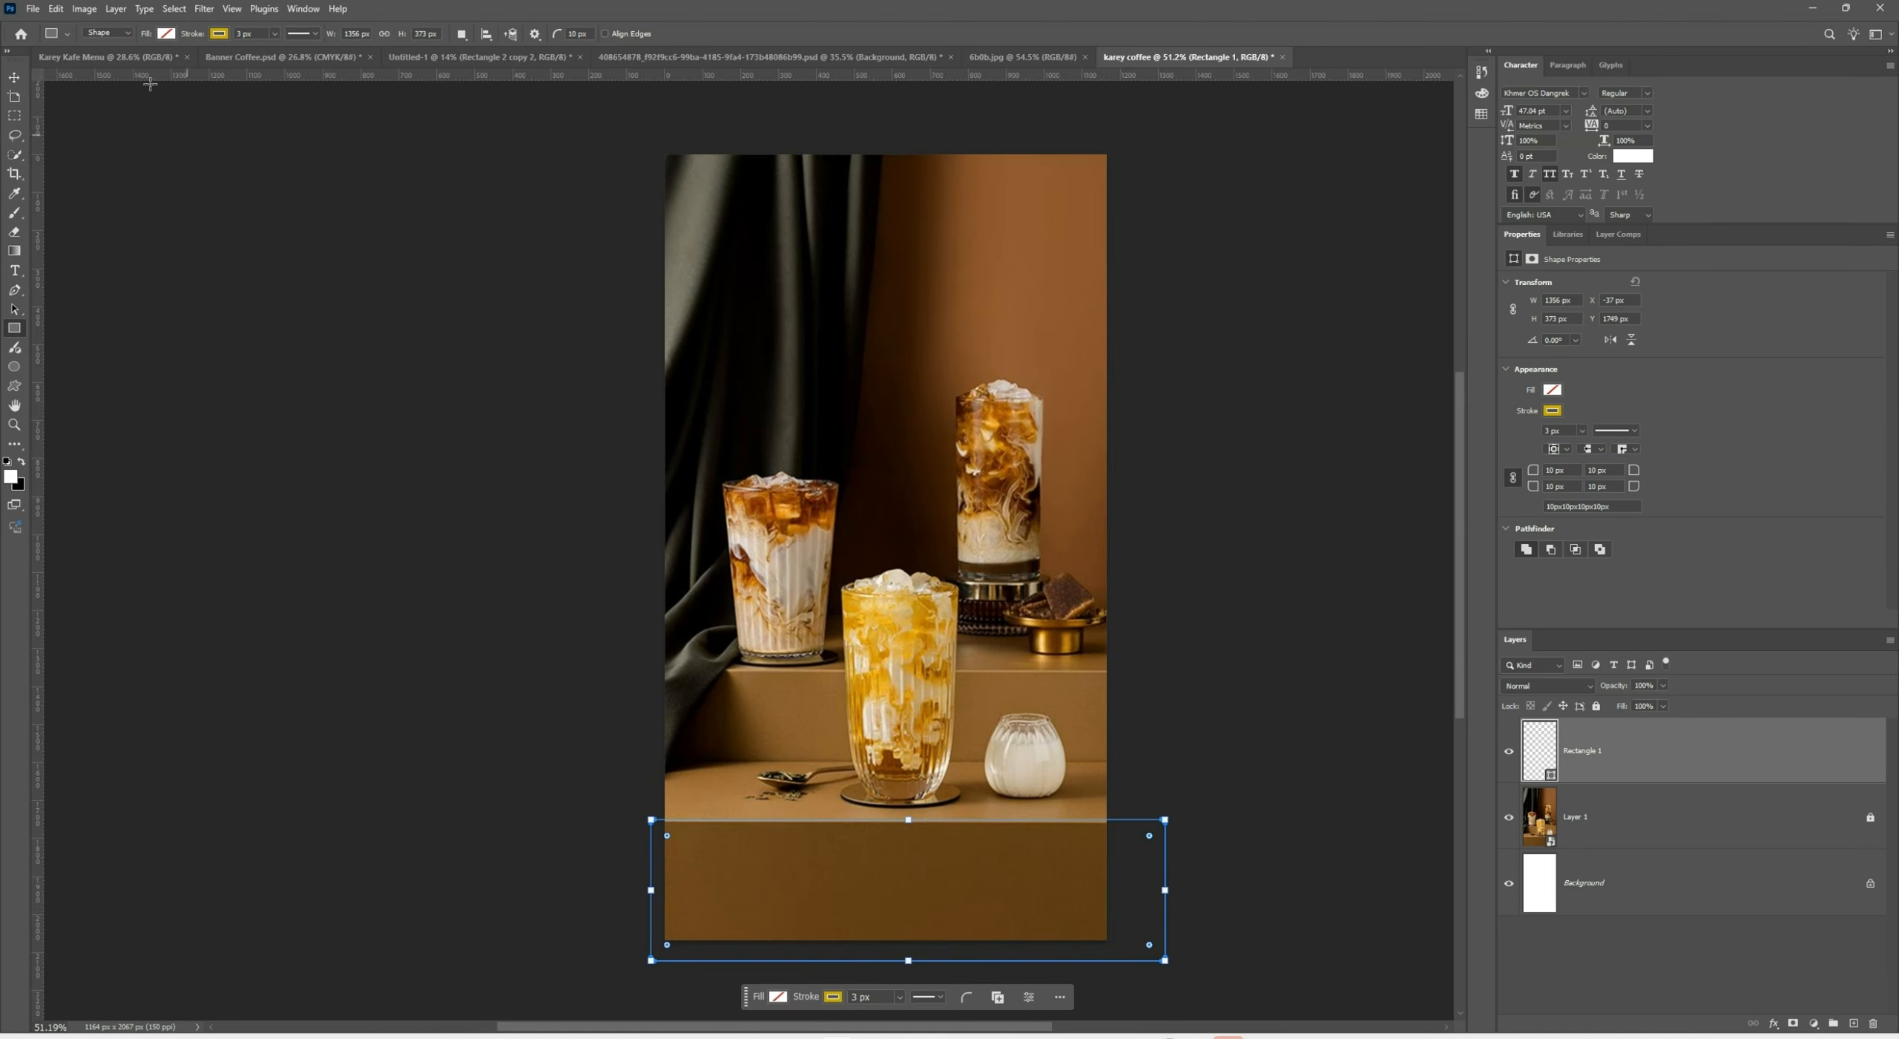
{"action": "left_click", "coordinate": [221, 38]}
{"action": "left_click", "coordinate": [132, 63]}
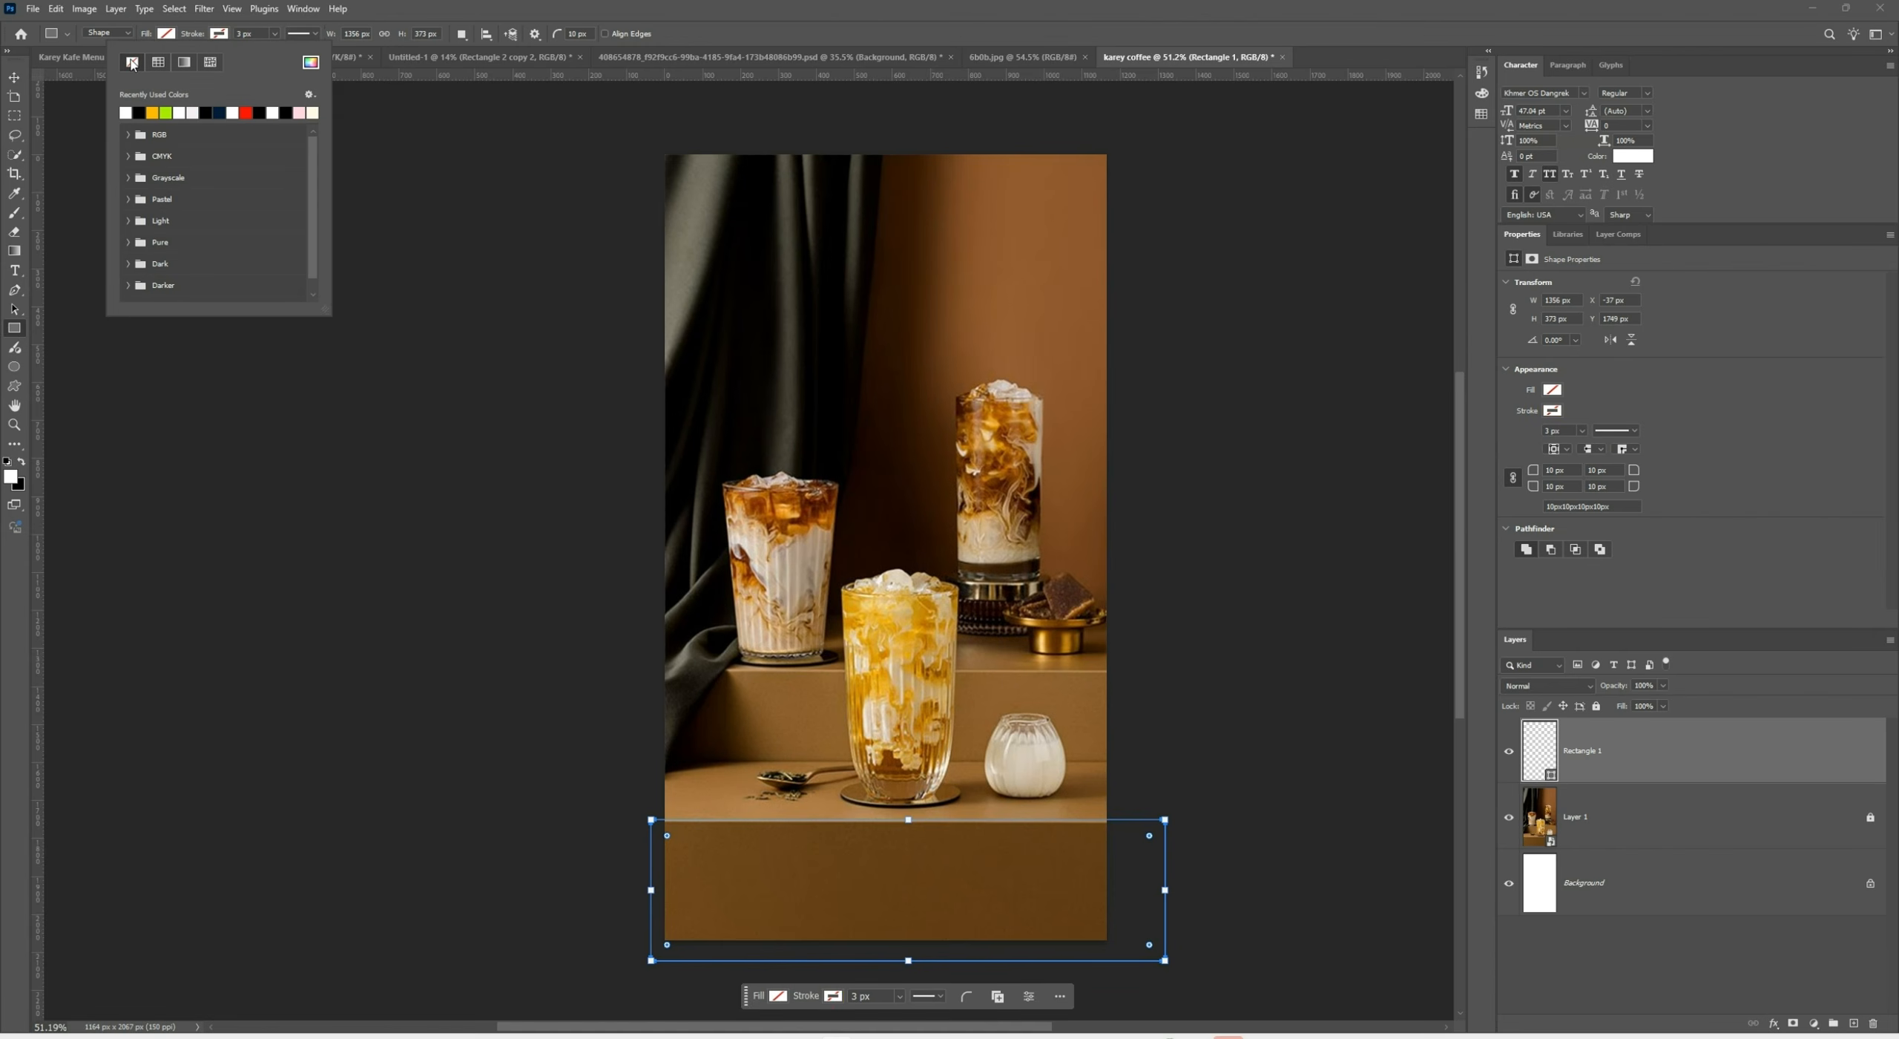
Fill the rectangle over the lowest step's front face with a dark orange based on the photo's colors
{"action": "left_click", "coordinate": [171, 35]}
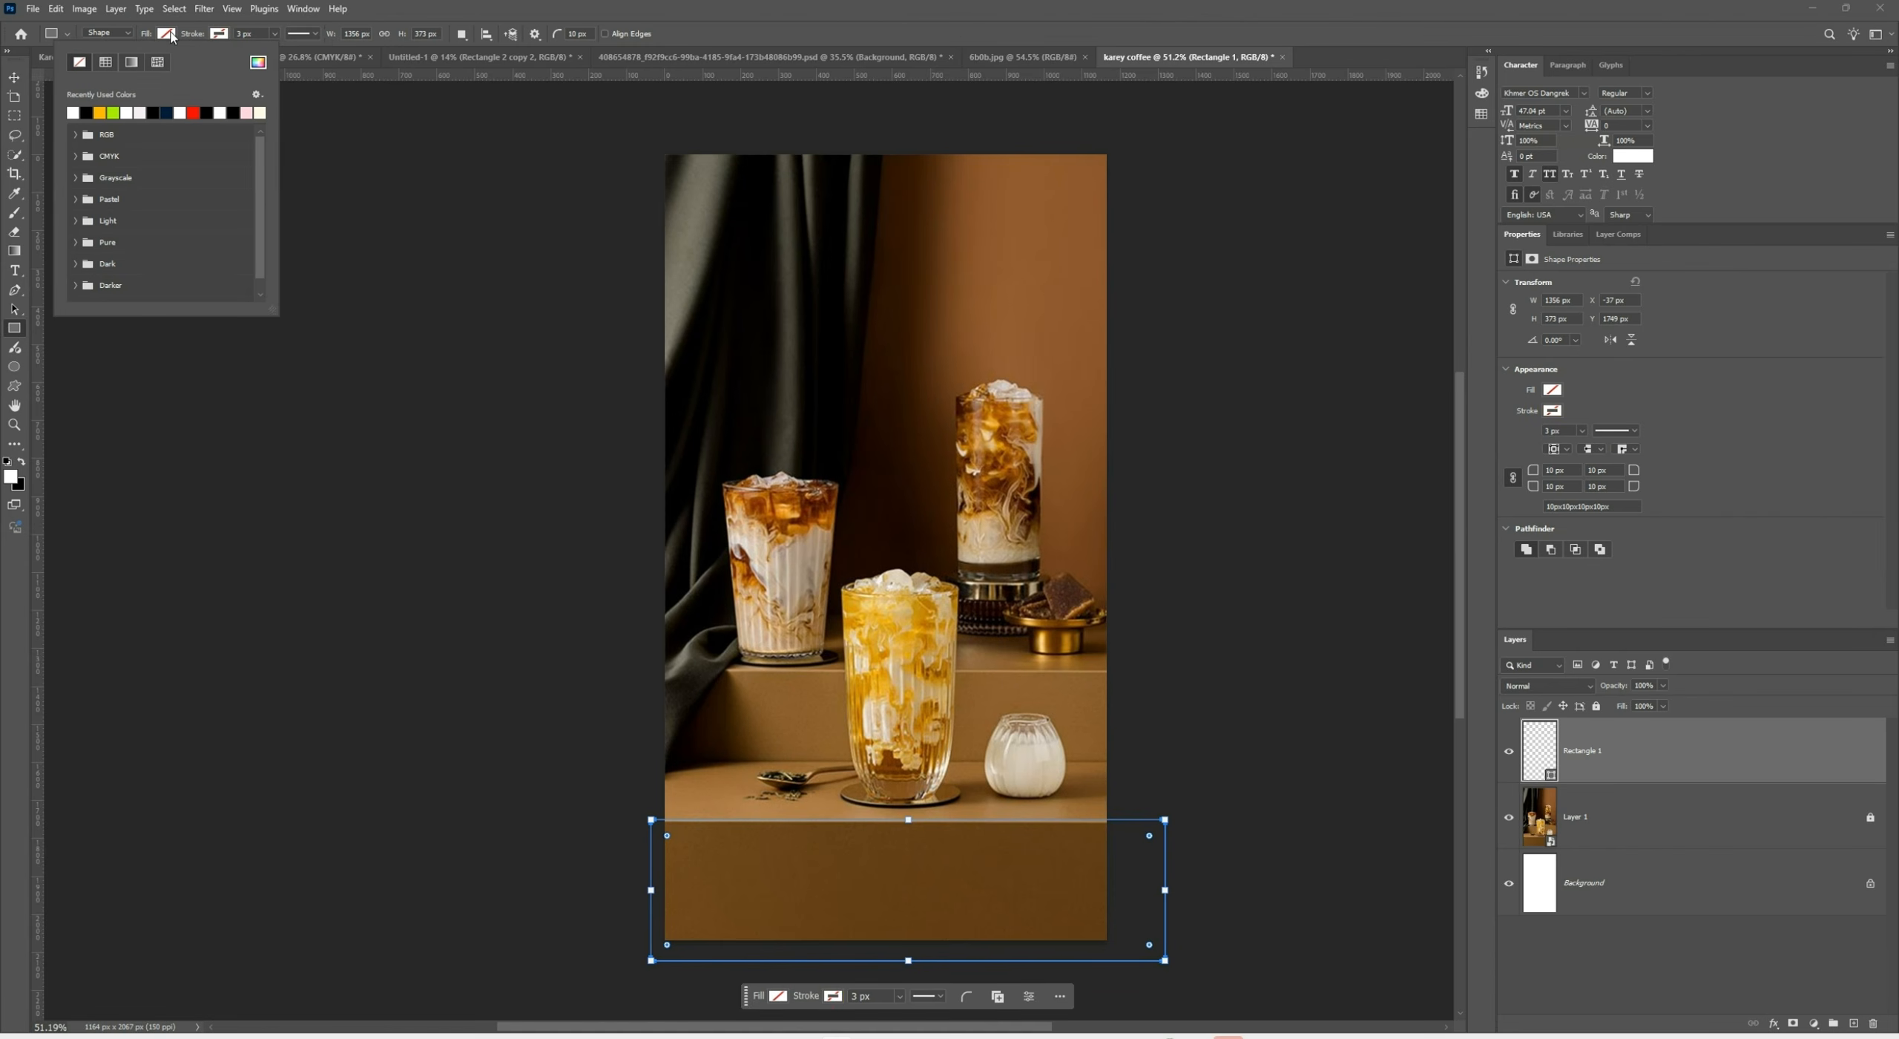
{"action": "left_click", "coordinate": [258, 63]}
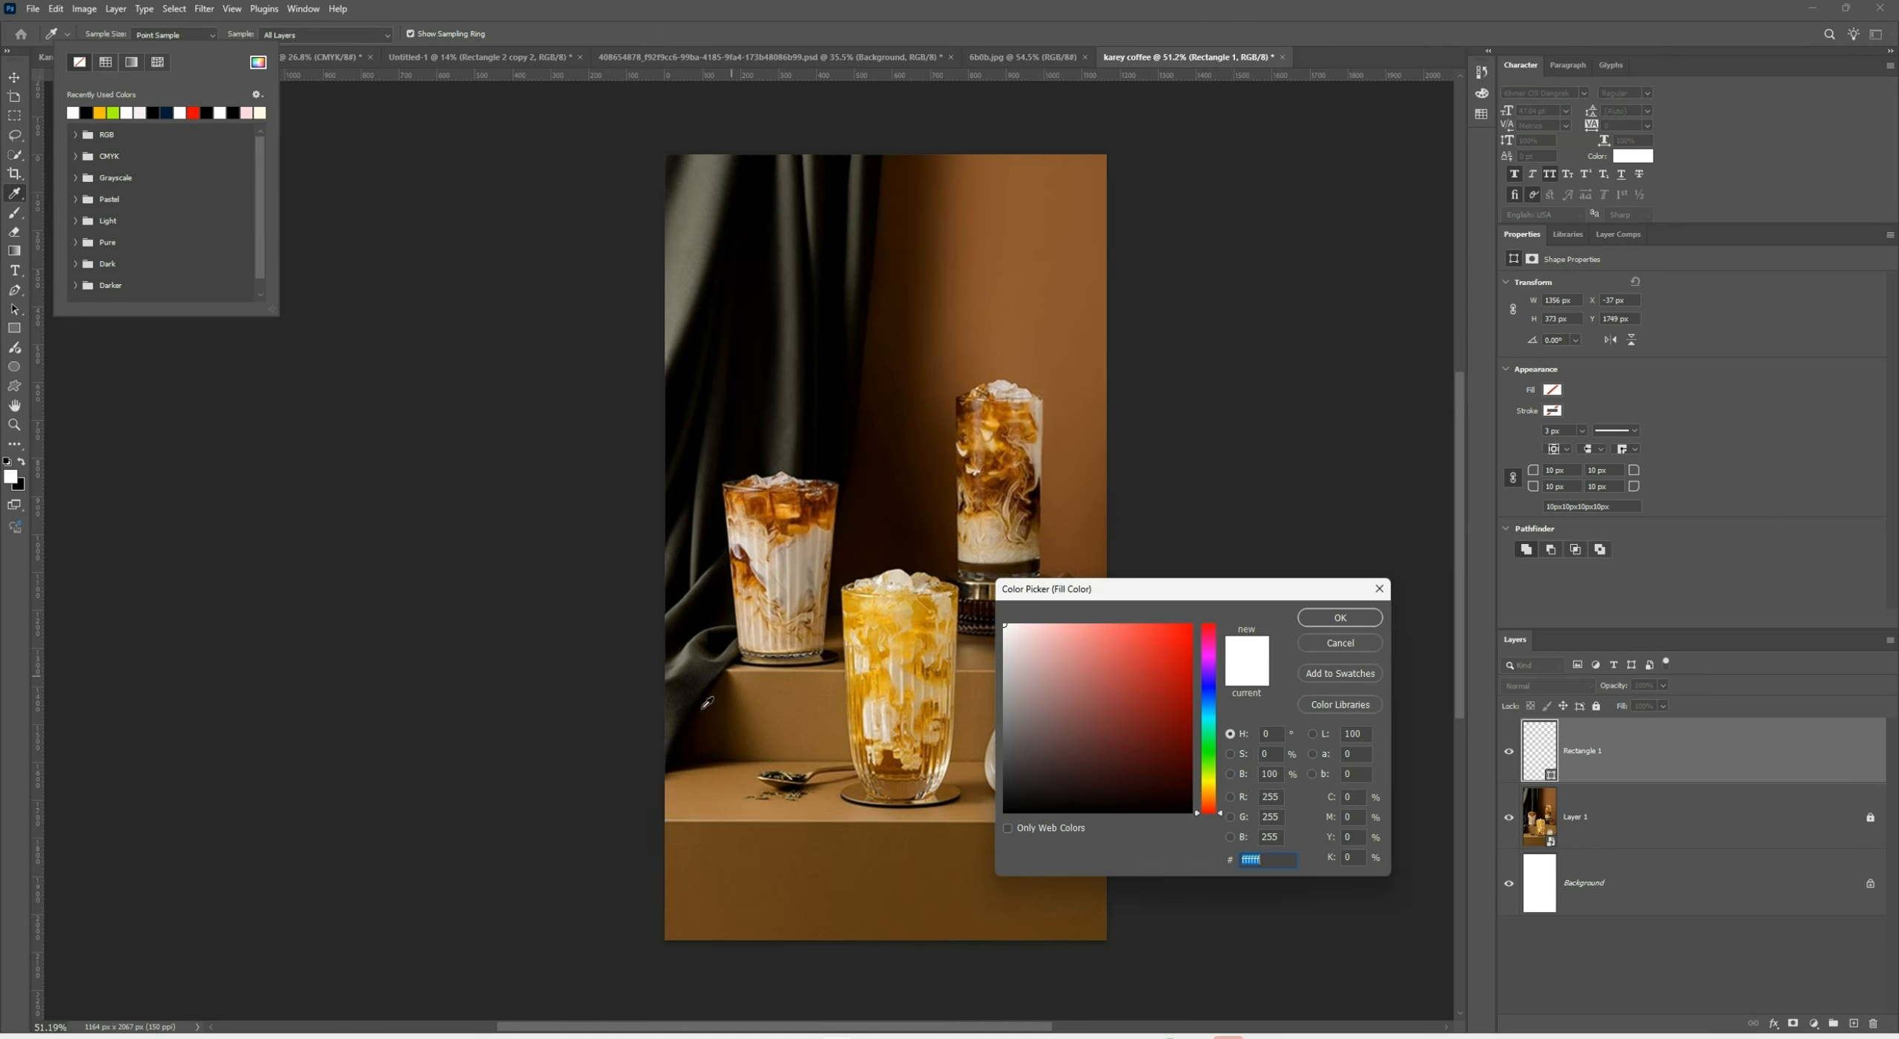
{"action": "left_click", "coordinate": [703, 785]}
{"action": "left_click", "coordinate": [1134, 663]}
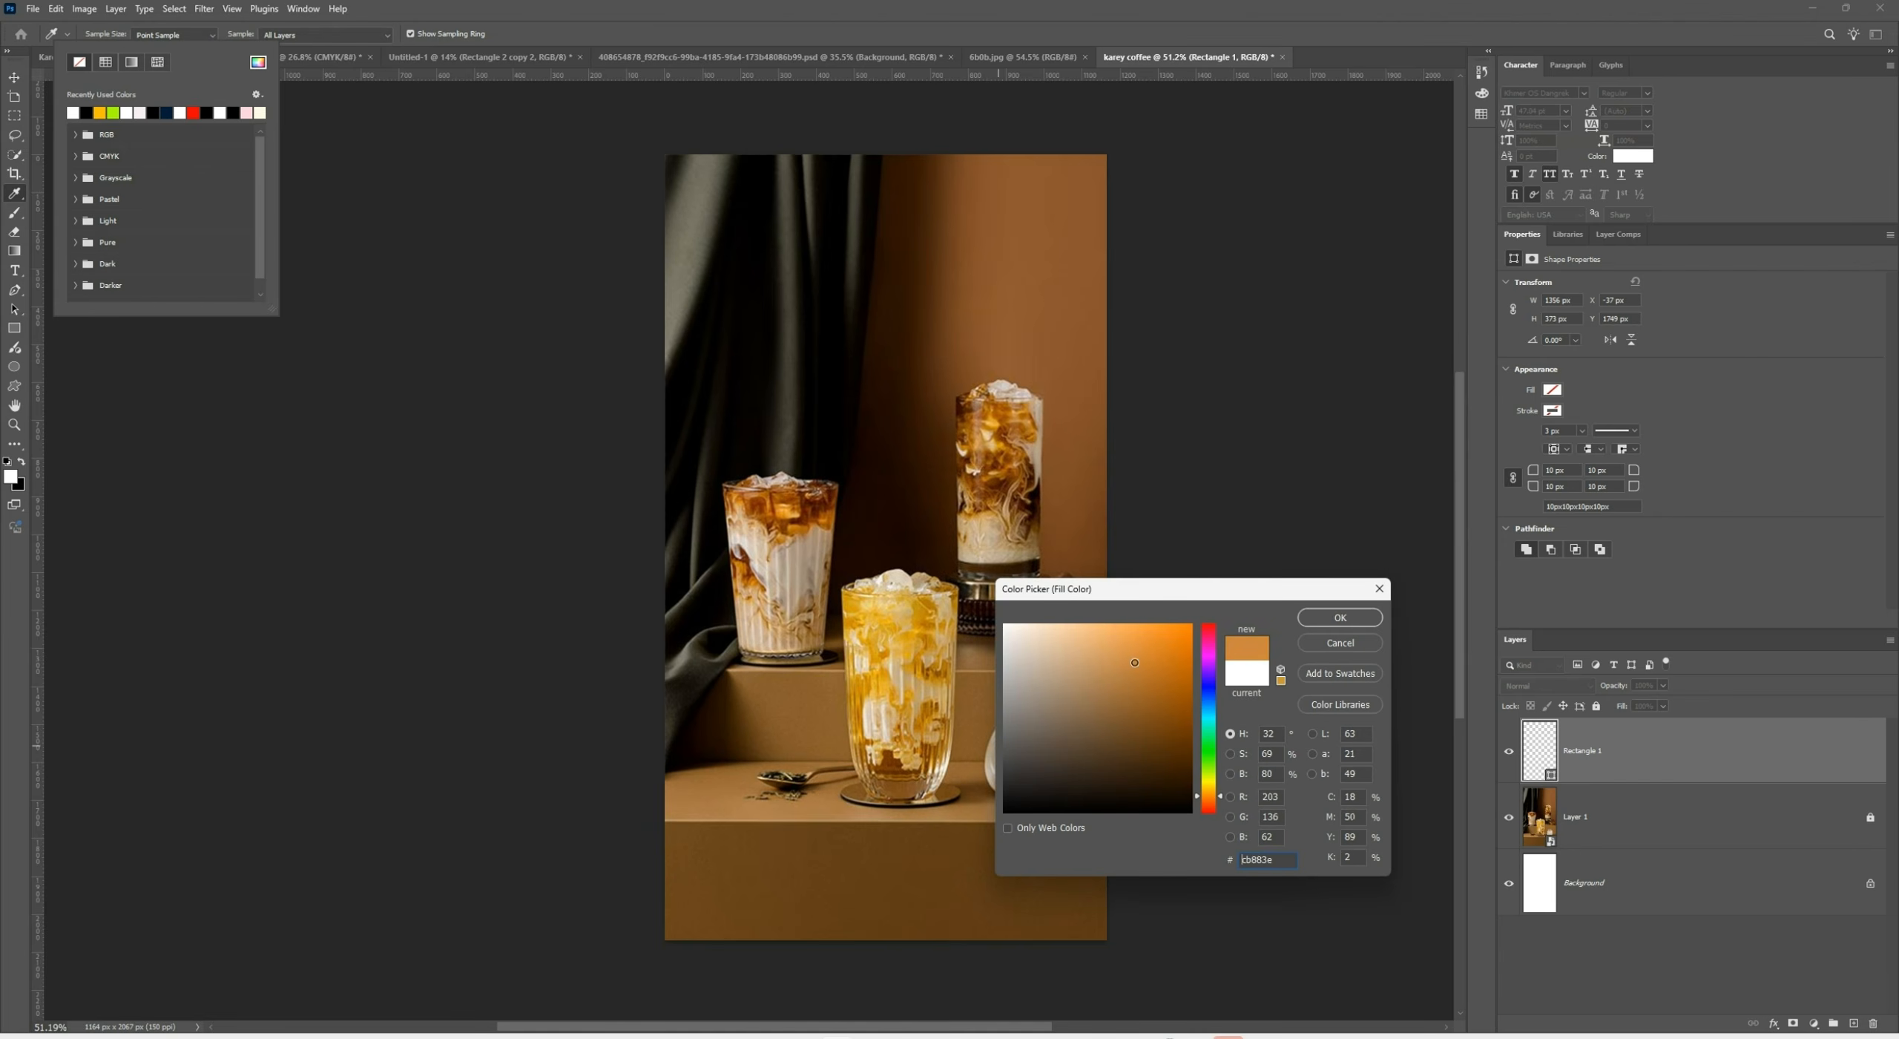
{"action": "left_click_drag", "start_coordinate": [1146, 657], "coordinate": [1145, 658]}
{"action": "left_click", "coordinate": [1341, 618]}
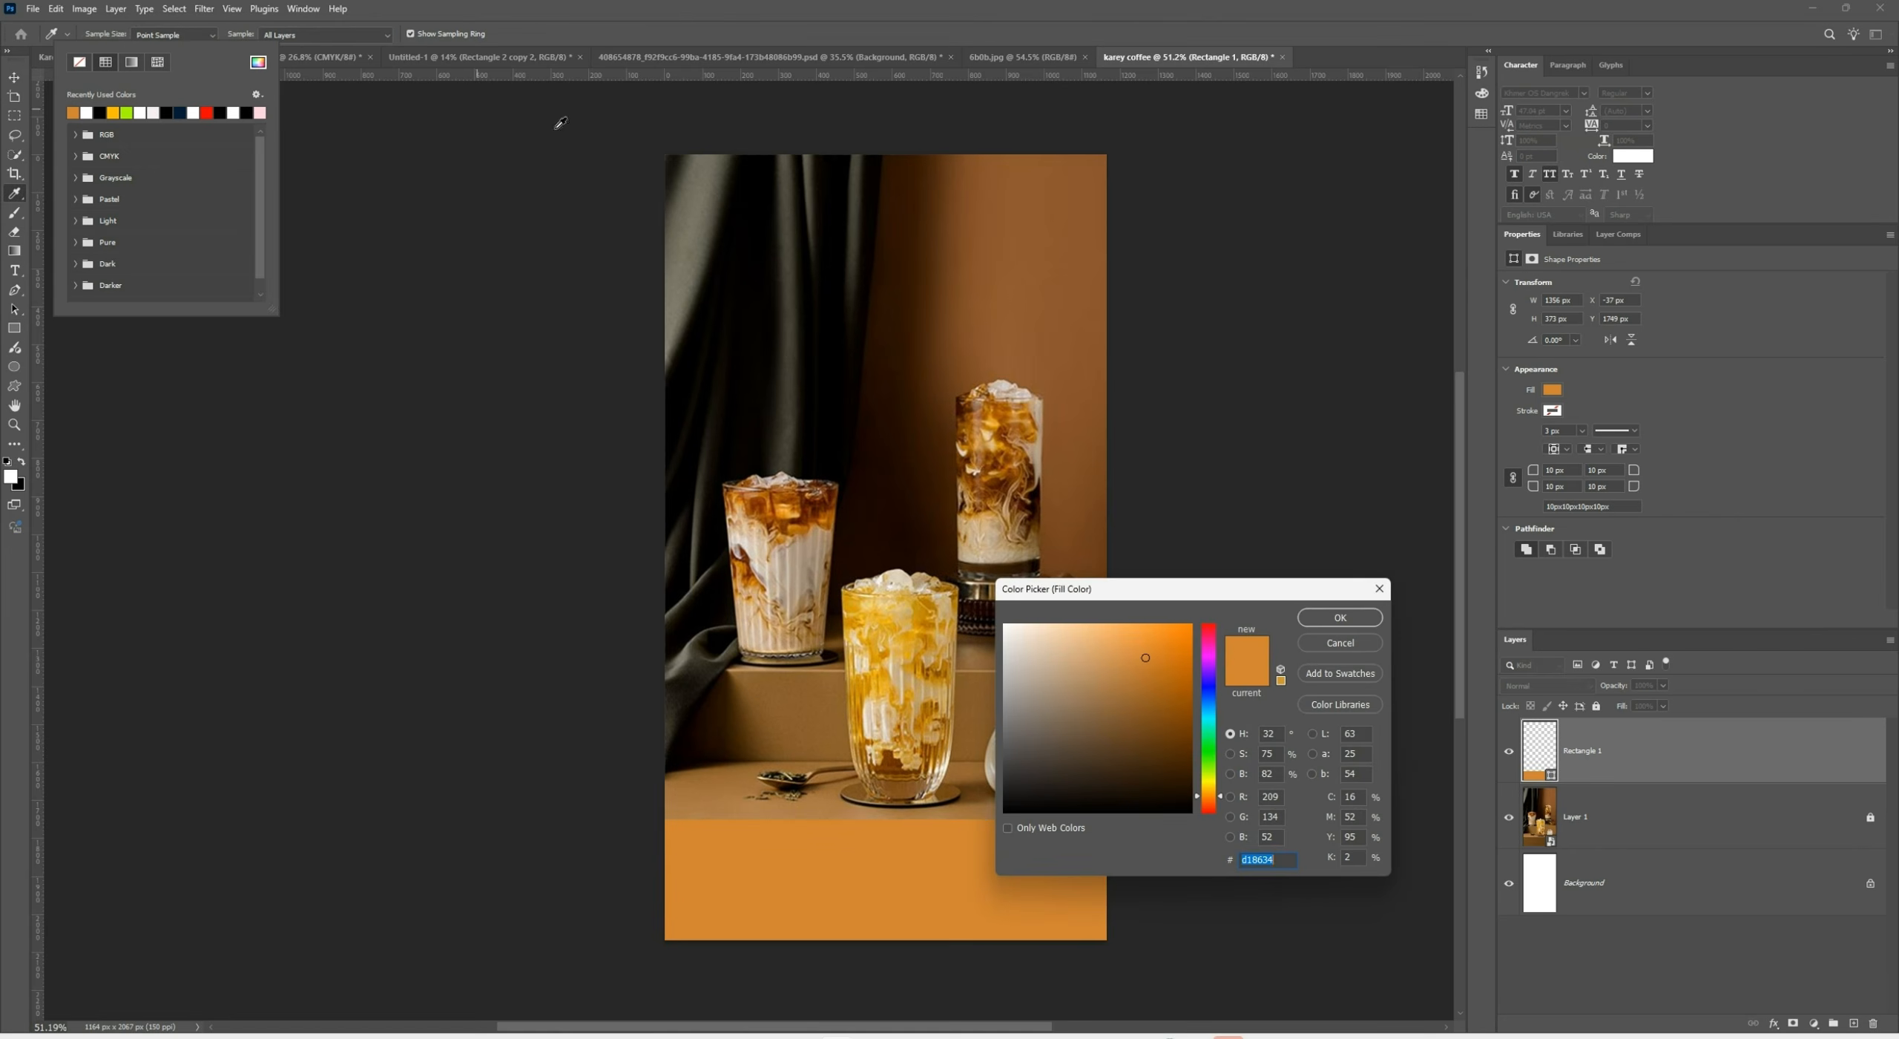
{"action": "left_click_drag", "start_coordinate": [1143, 672], "coordinate": [1159, 670]}
{"action": "left_click", "coordinate": [1304, 617]}
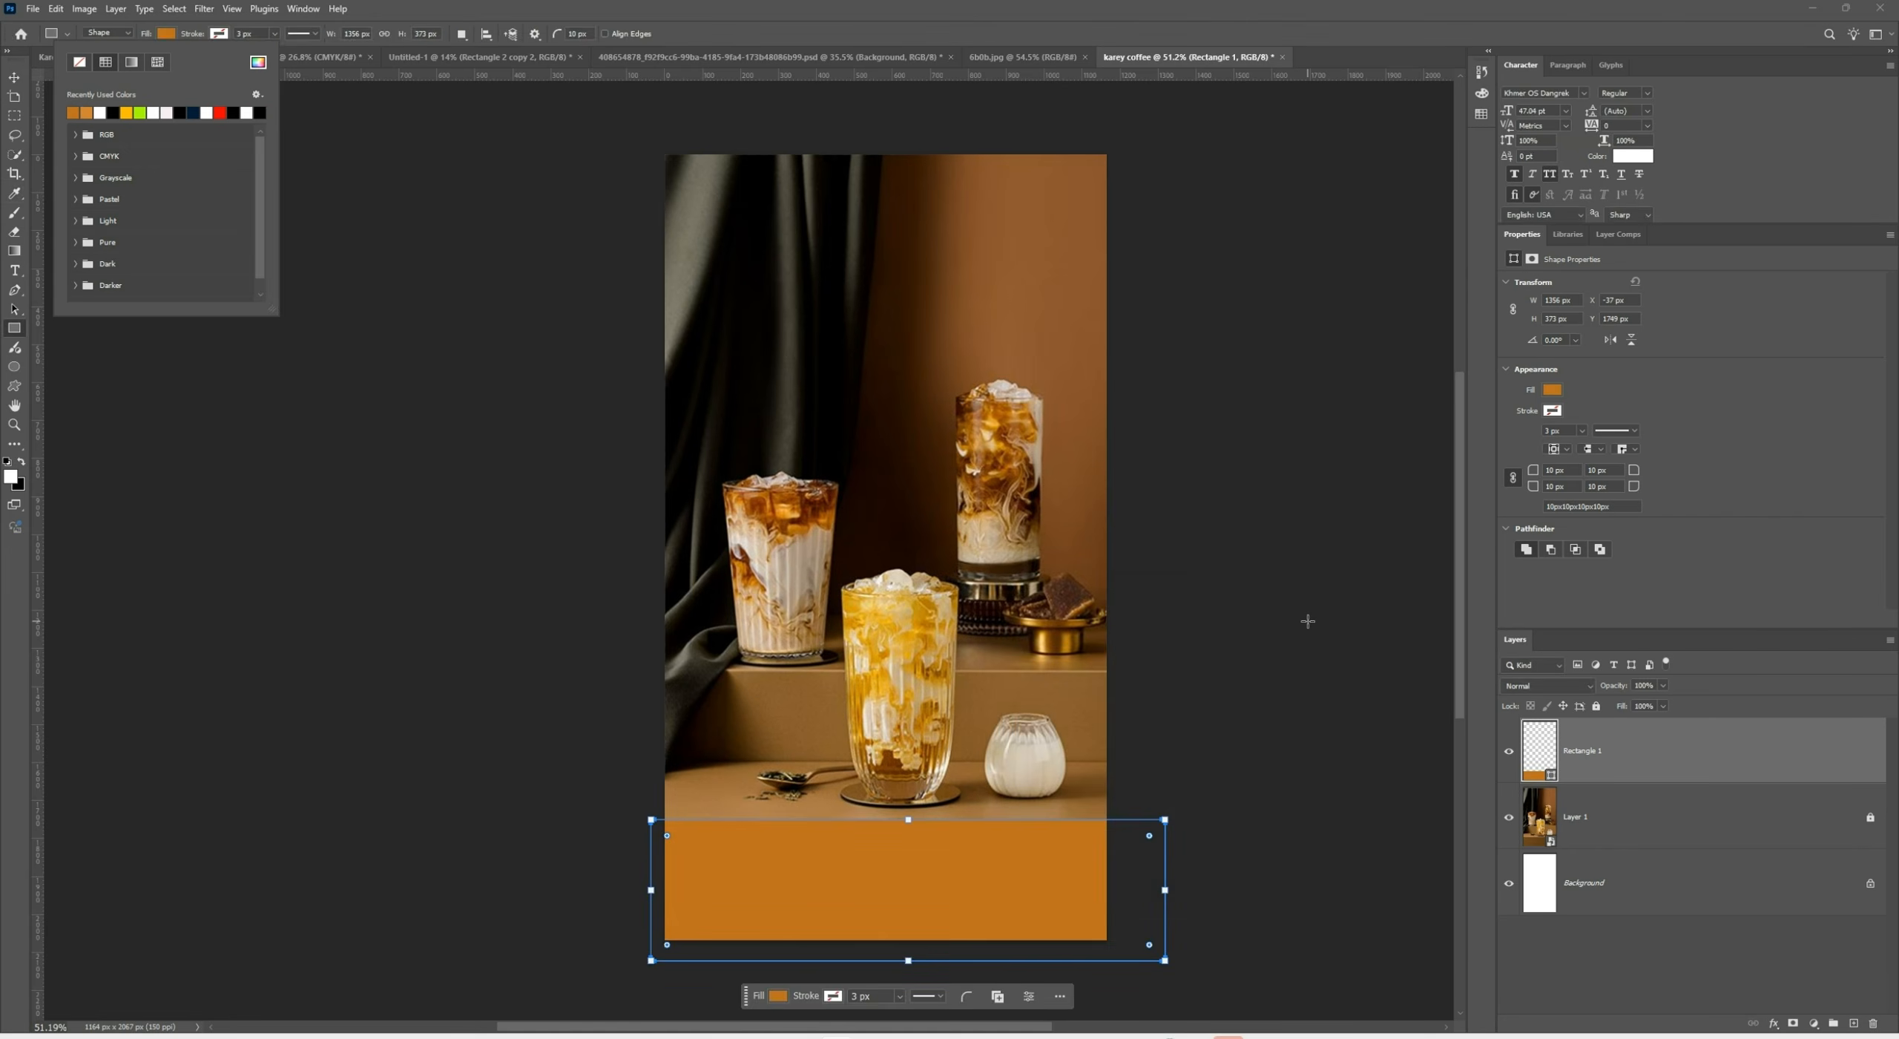
{"action": "left_click", "coordinate": [14, 77]}
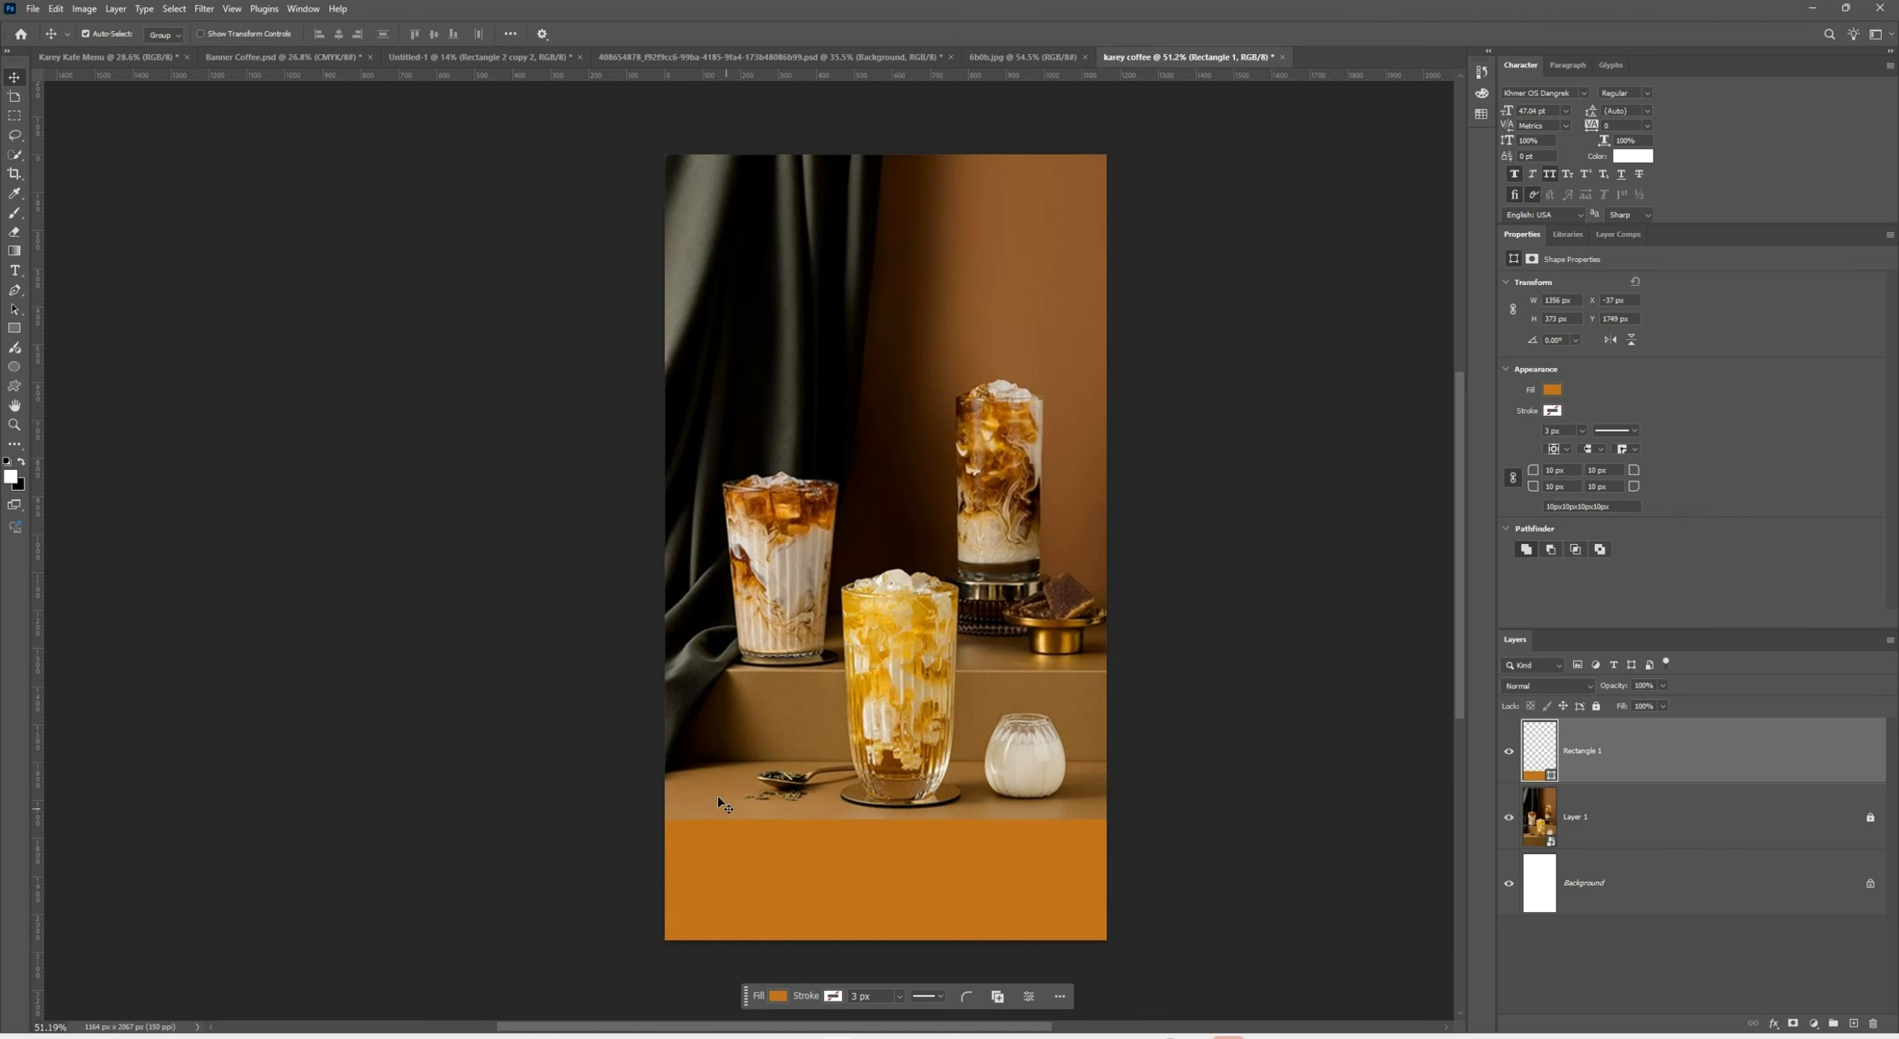
Draw a second rectangle of about 1555 × 162 px over the lowest step's top surface
{"action": "left_click", "coordinate": [1854, 1023]}
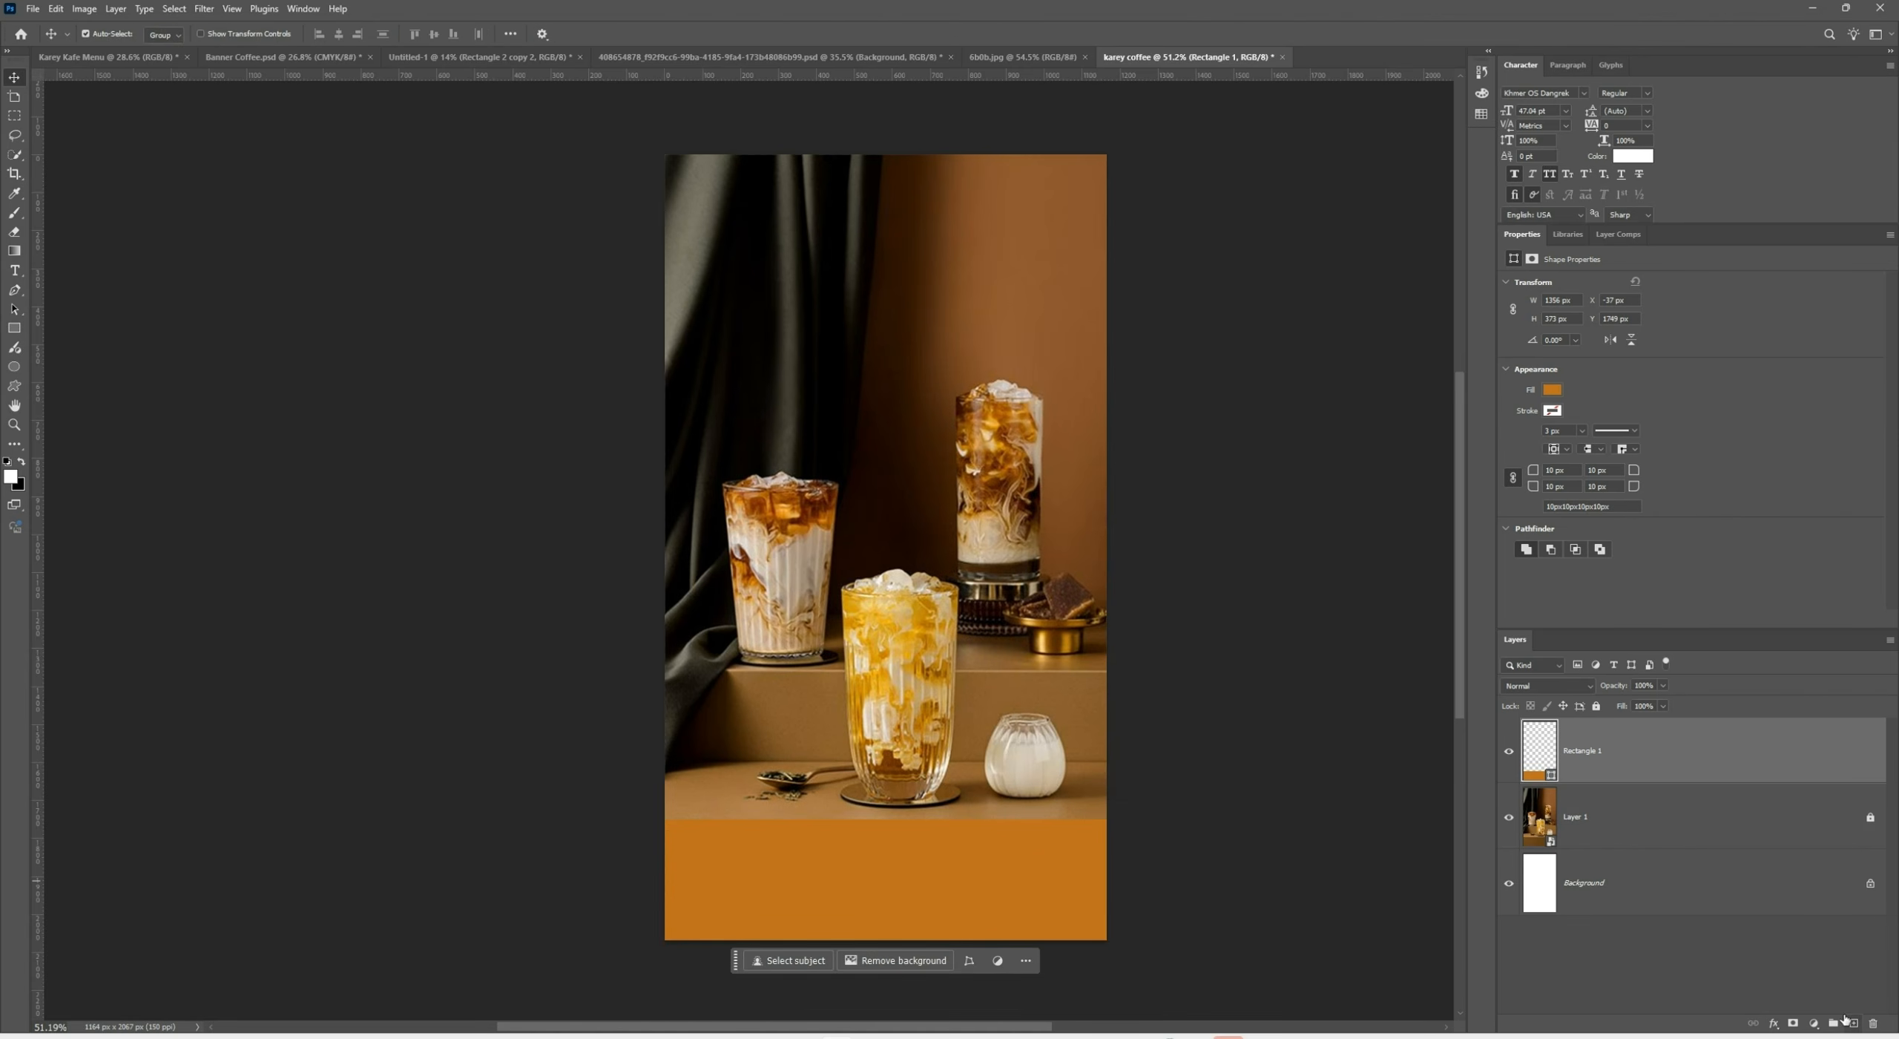
{"action": "left_click", "coordinate": [14, 329]}
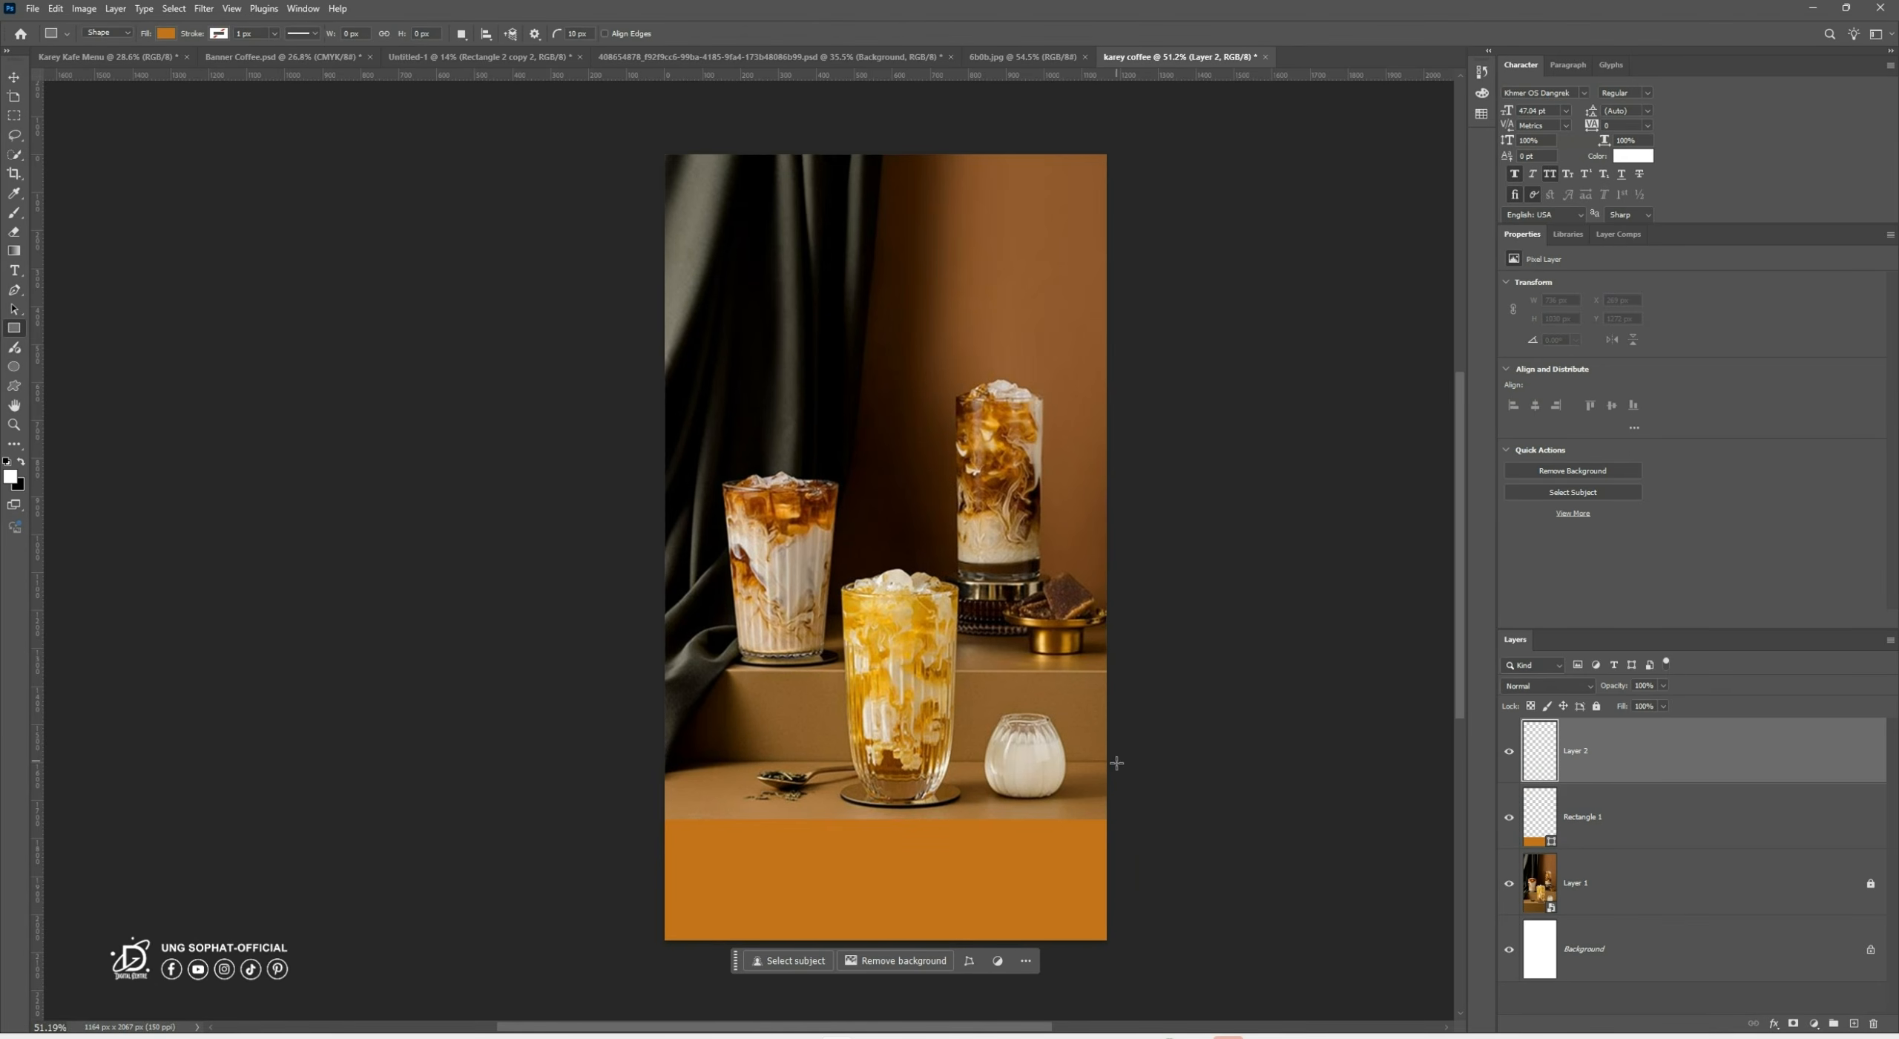
{"action": "left_click_drag", "start_coordinate": [1115, 761], "coordinate": [523, 821]}
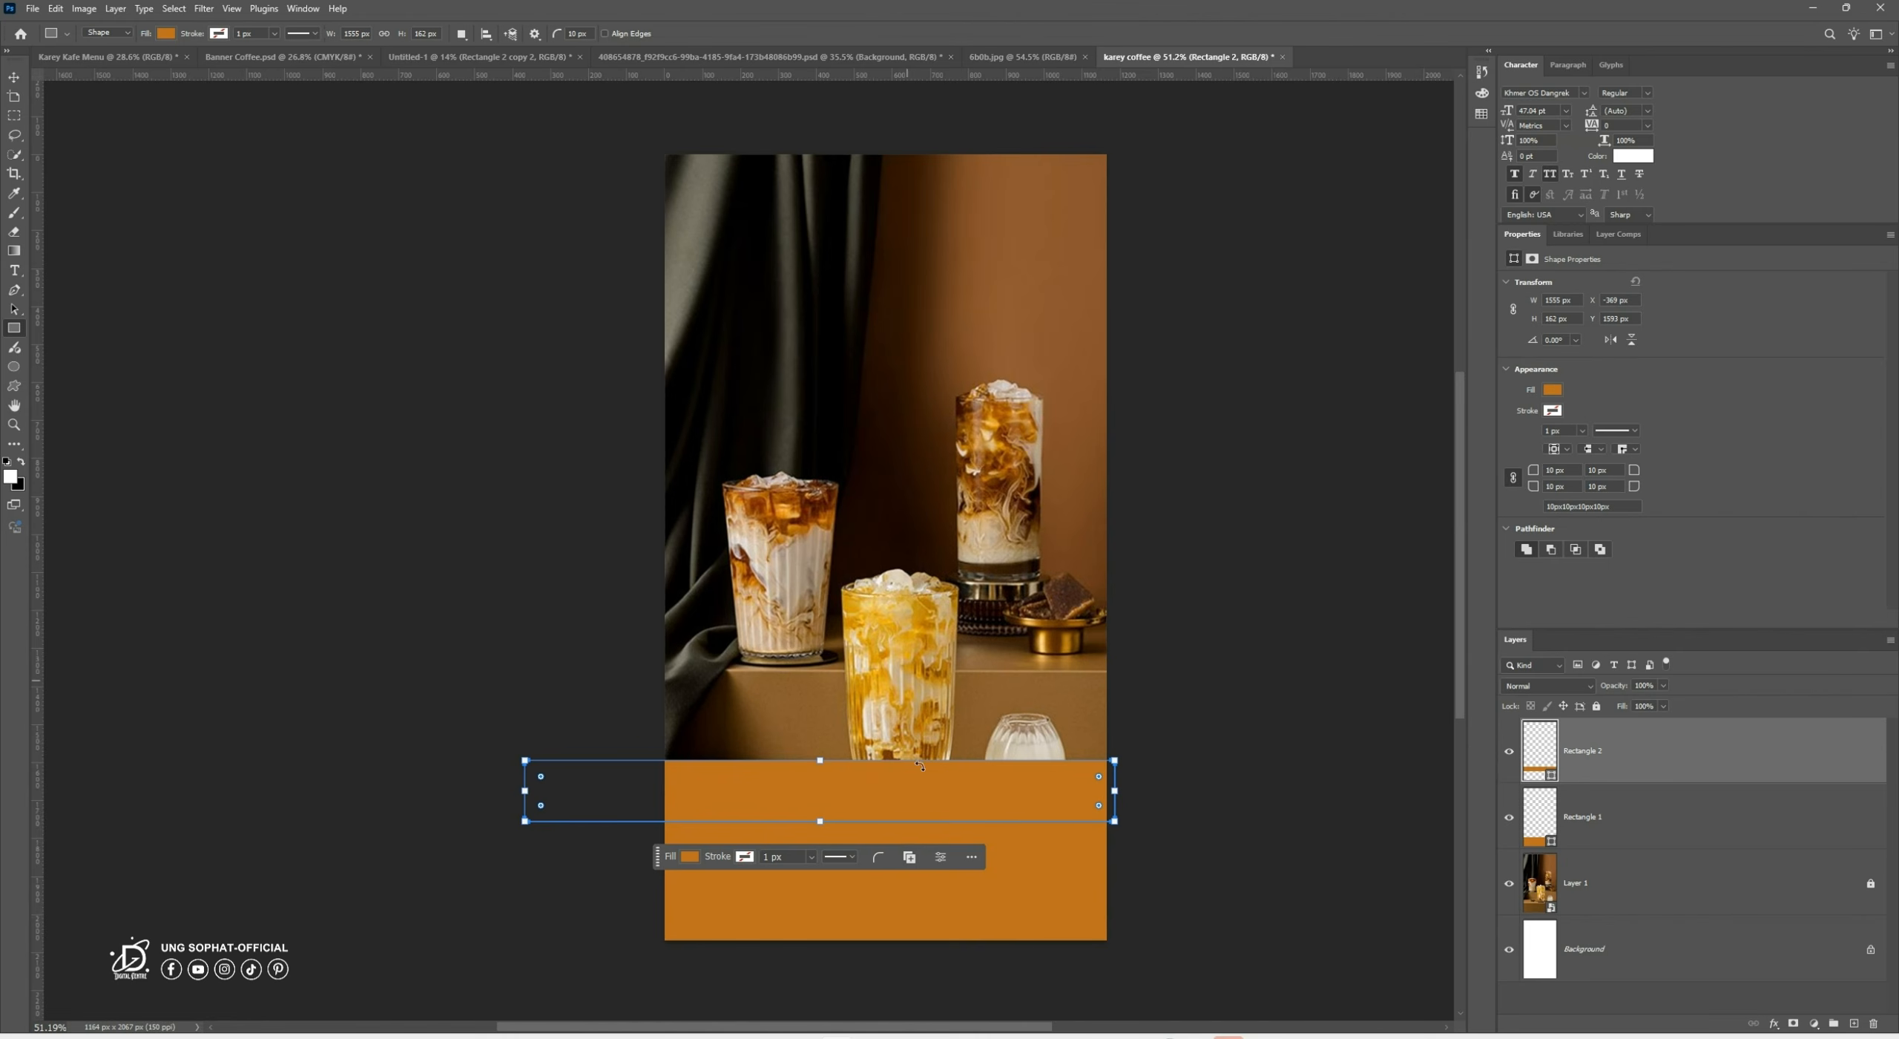
Fill the rectangle over the lowest step's top surface with the brighter orange #d88224
{"action": "left_click", "coordinate": [167, 34]}
{"action": "left_click", "coordinate": [257, 63]}
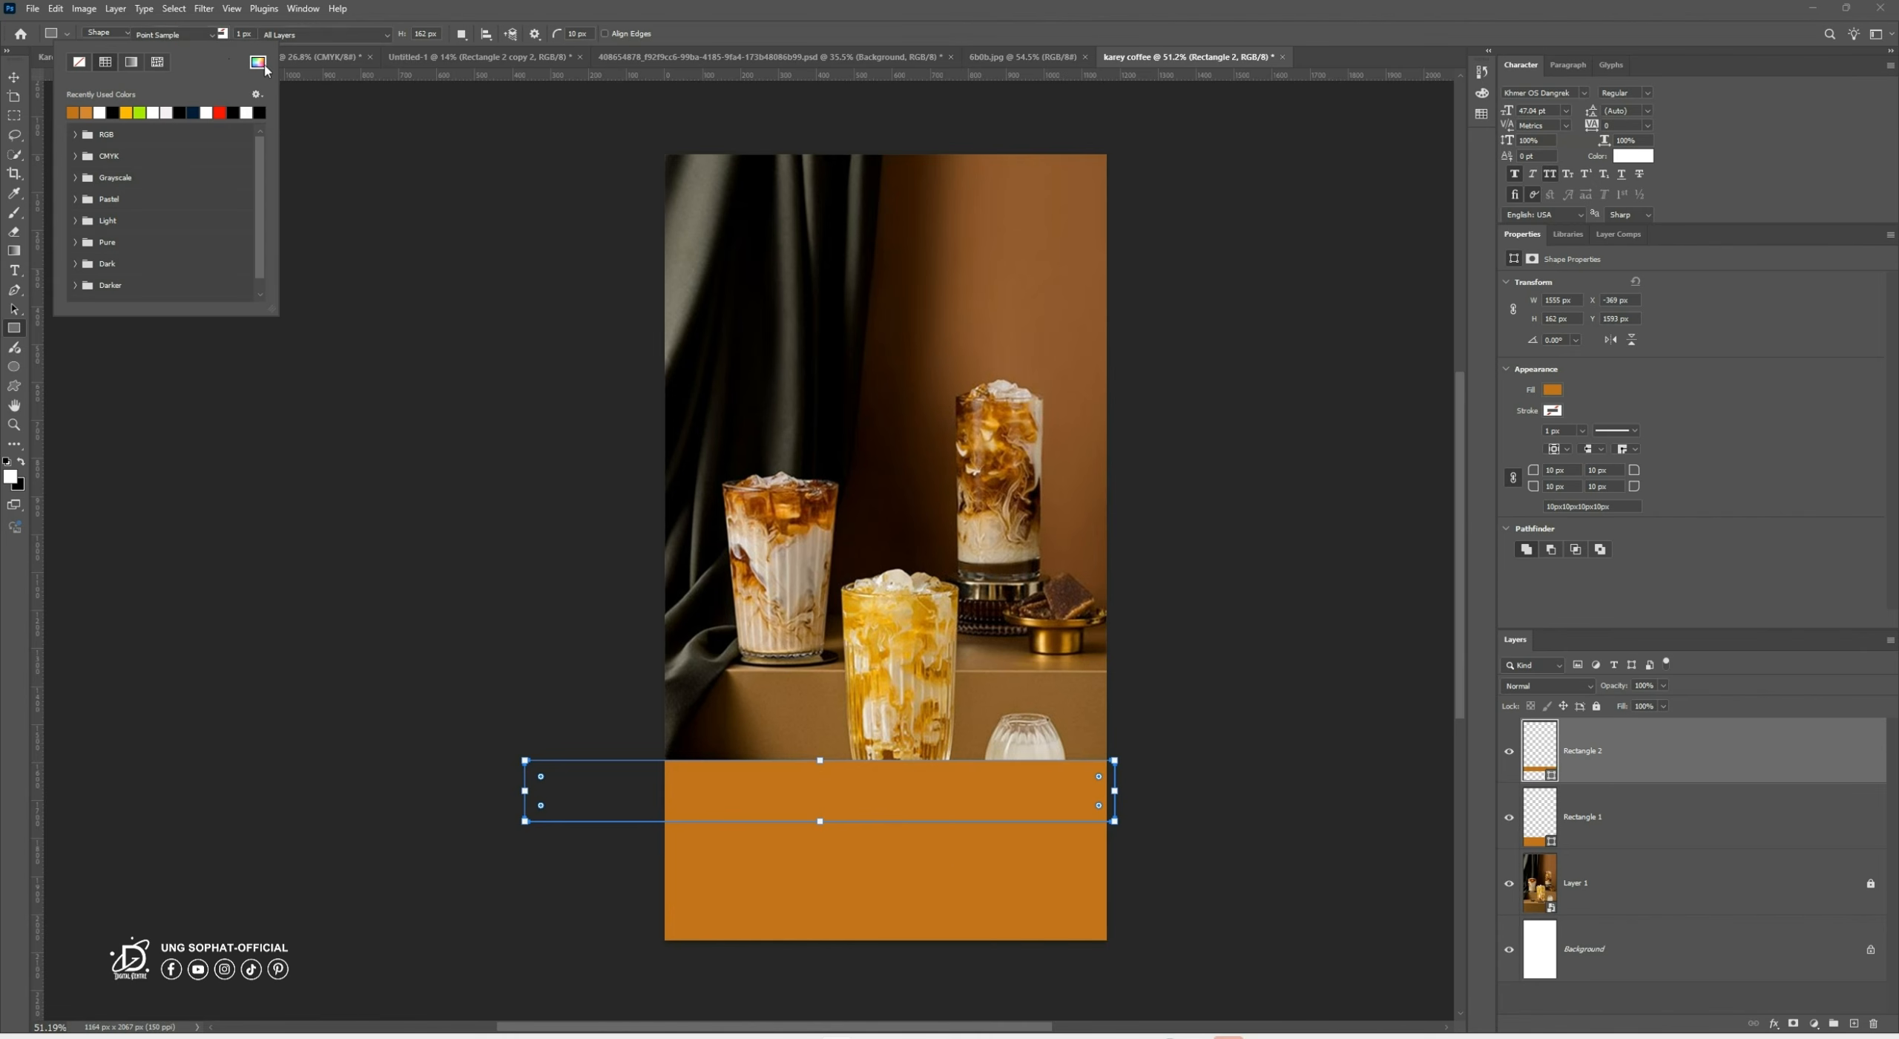
{"action": "left_click", "coordinate": [1162, 653]}
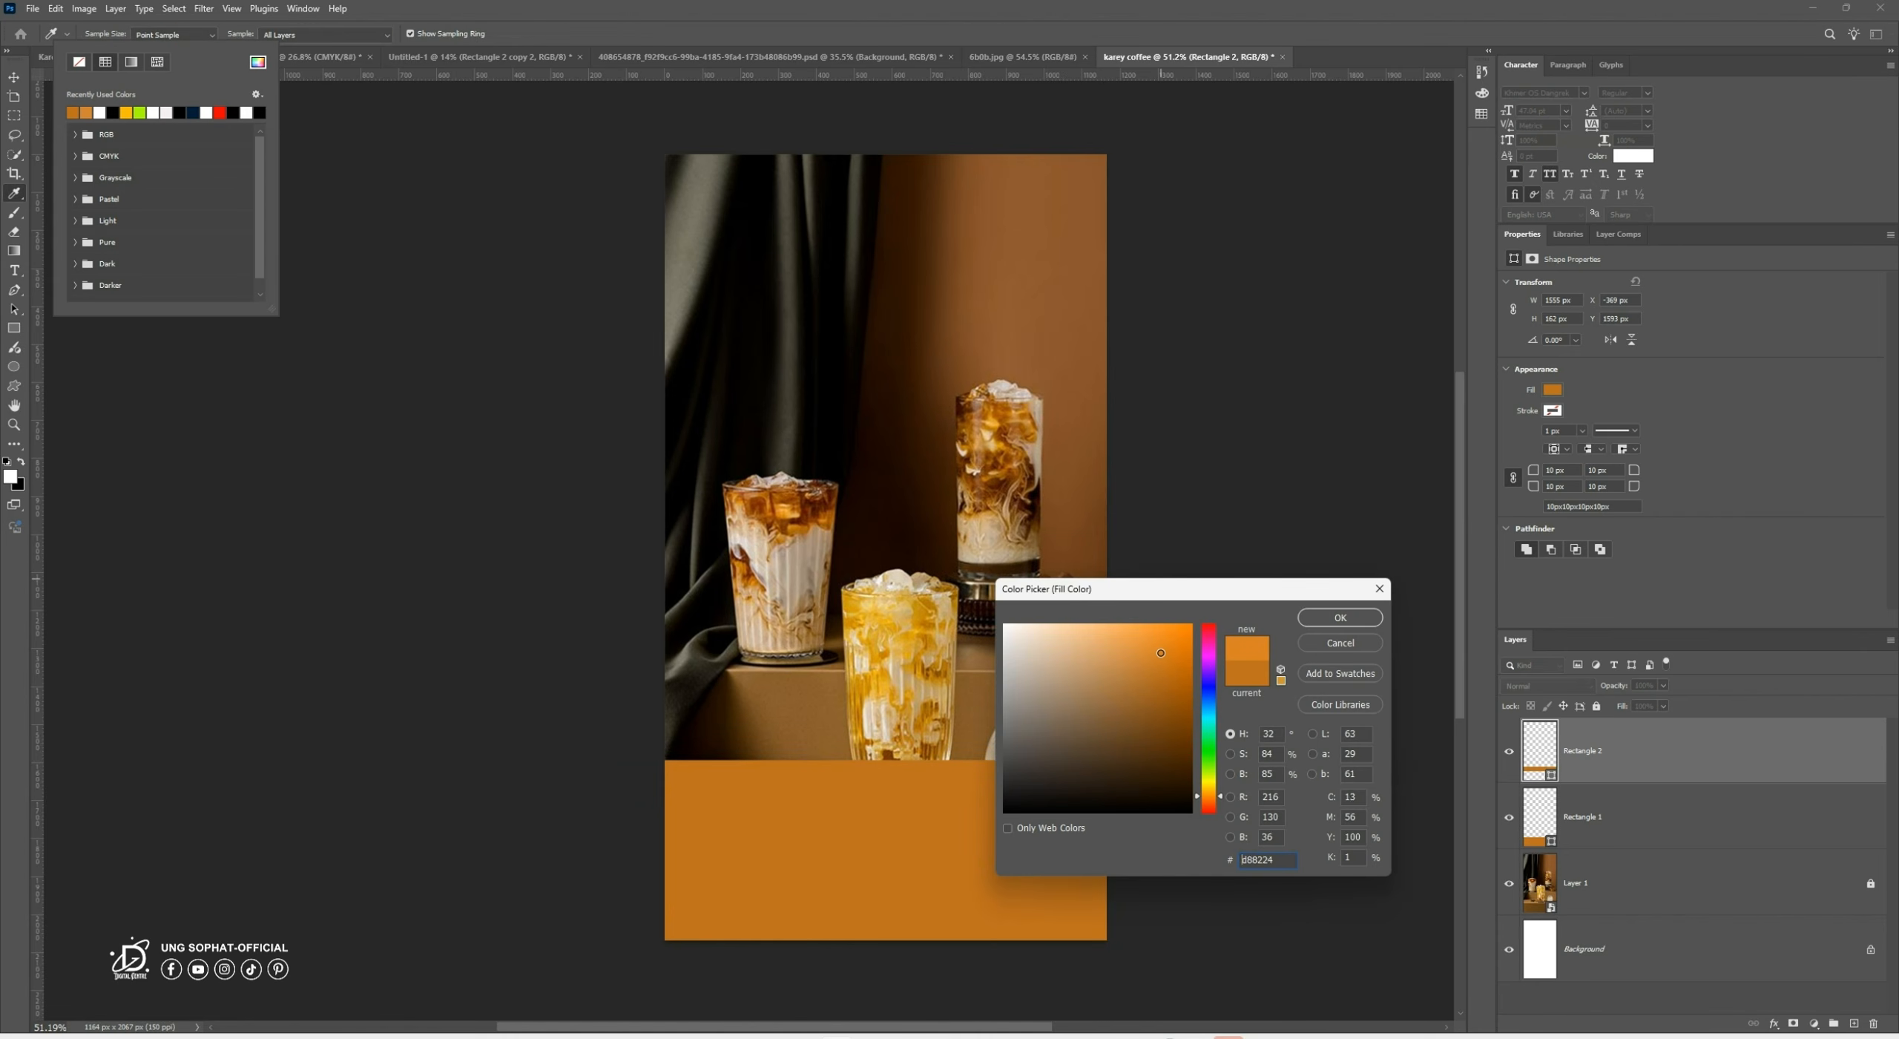
{"action": "left_click", "coordinate": [1376, 619]}
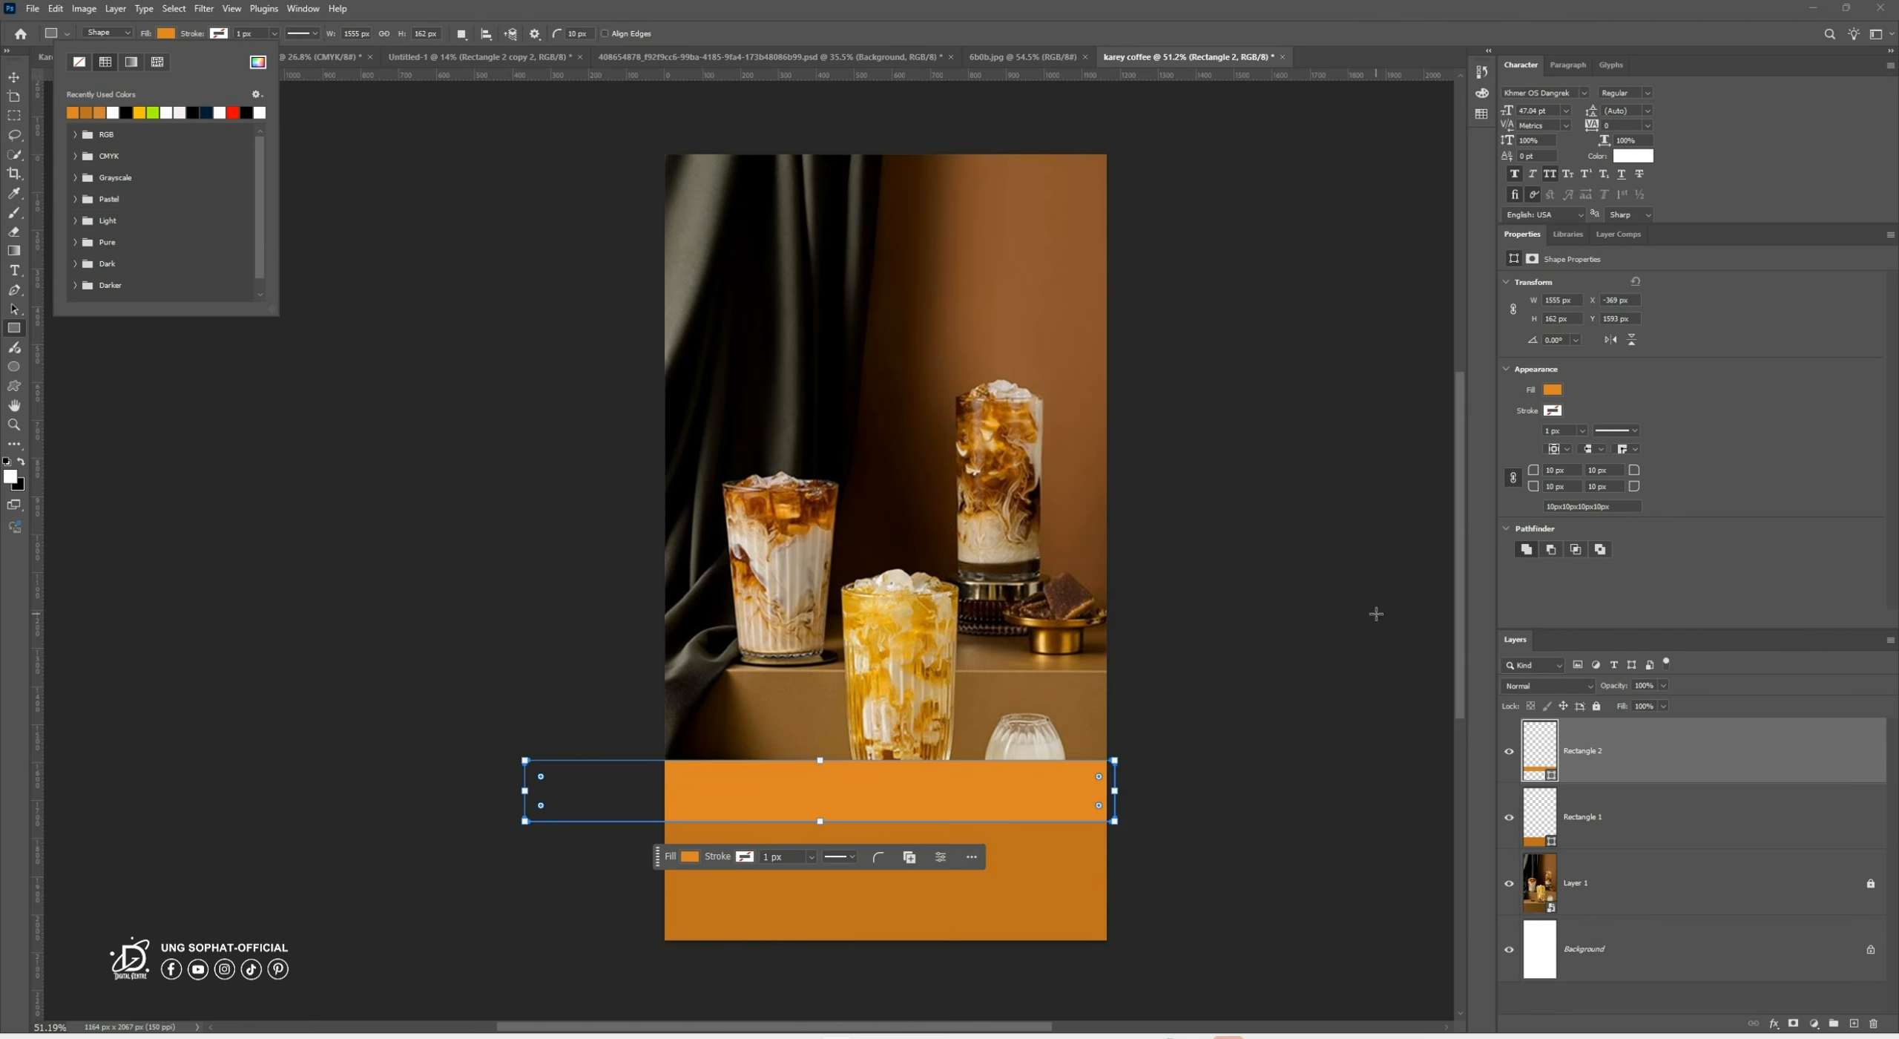
{"action": "left_click", "coordinate": [15, 77]}
{"action": "left_click", "coordinate": [358, 539]}
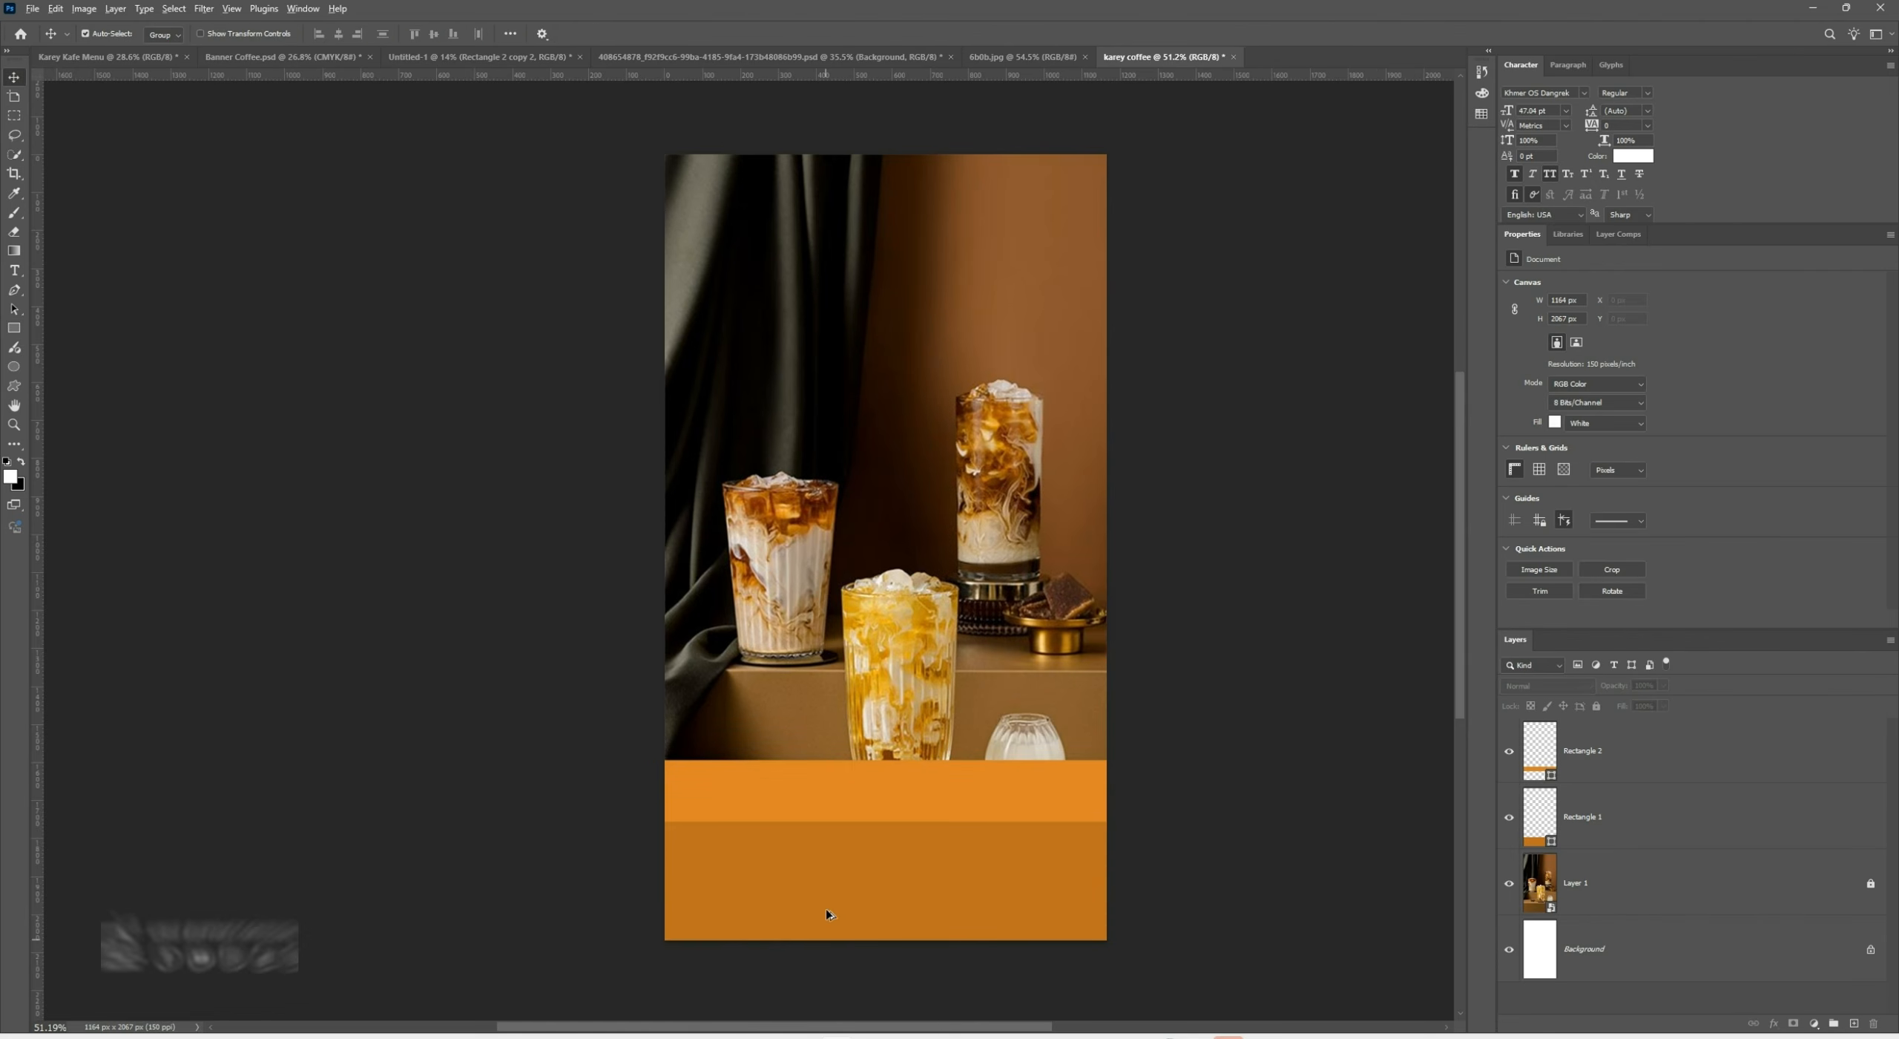
Select the Rectangle 1 and Rectangle 2 layers together
{"action": "scroll", "coordinate": [831, 887], "scroll_direction": "up", "scroll_amount": 4}
{"action": "left_click", "coordinate": [964, 771]}
{"action": "scroll", "coordinate": [964, 775], "scroll_direction": "down", "scroll_amount": 5}
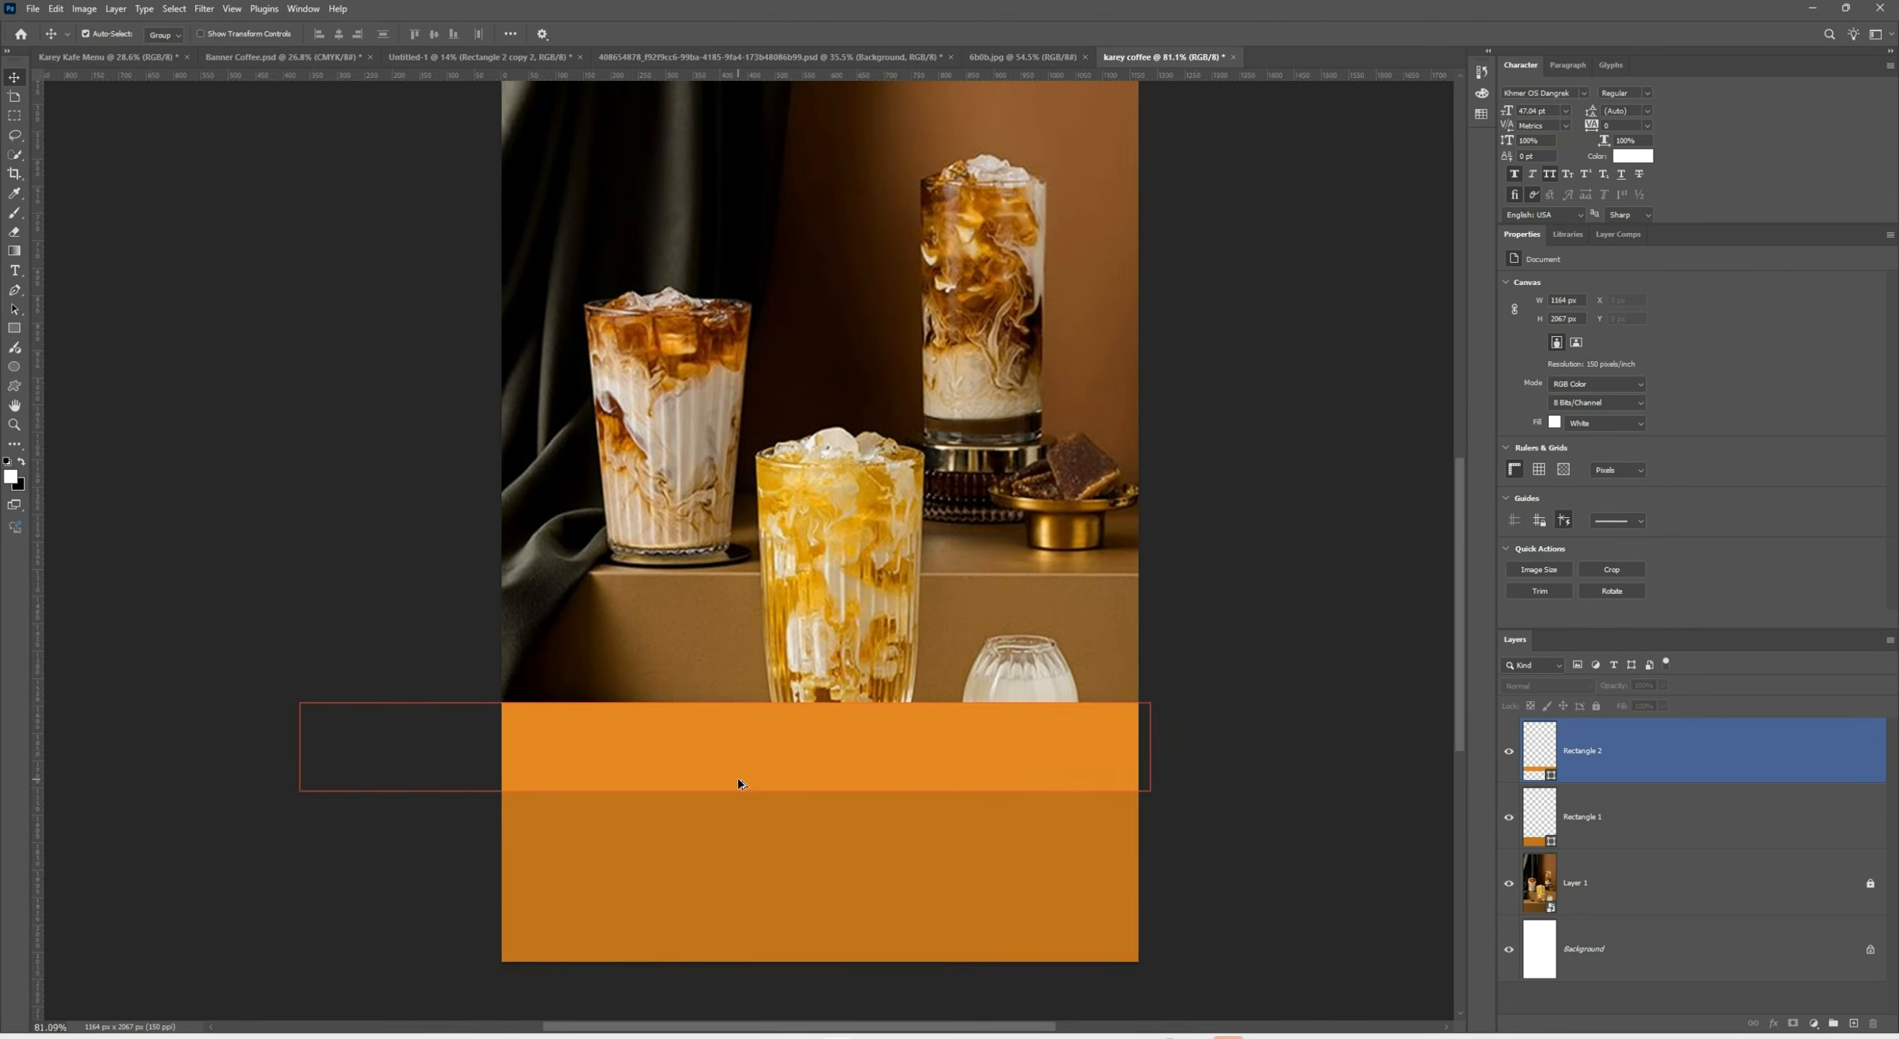
{"action": "left_click", "coordinate": [924, 667]}
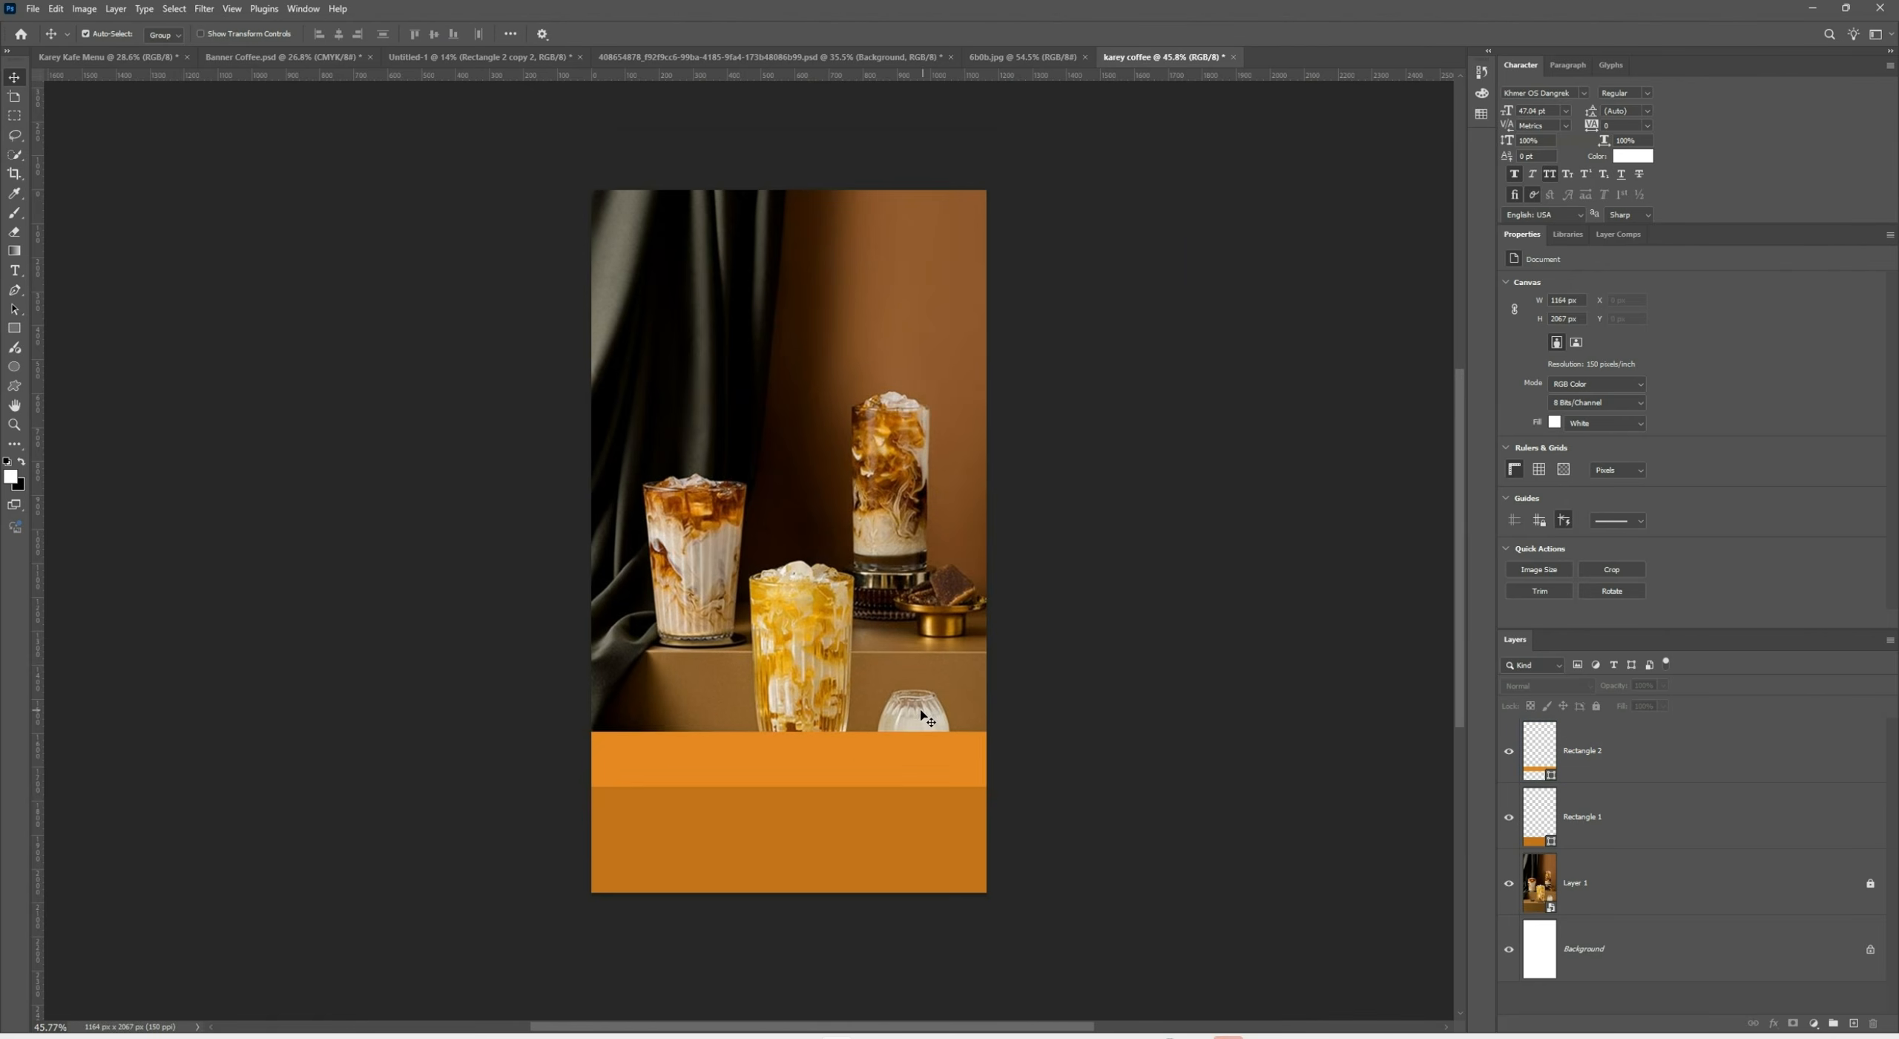
{"action": "scroll", "coordinate": [916, 733], "scroll_direction": "up", "scroll_amount": 2}
{"action": "left_click", "coordinate": [876, 783]}
{"action": "left_click", "coordinate": [1668, 834]}
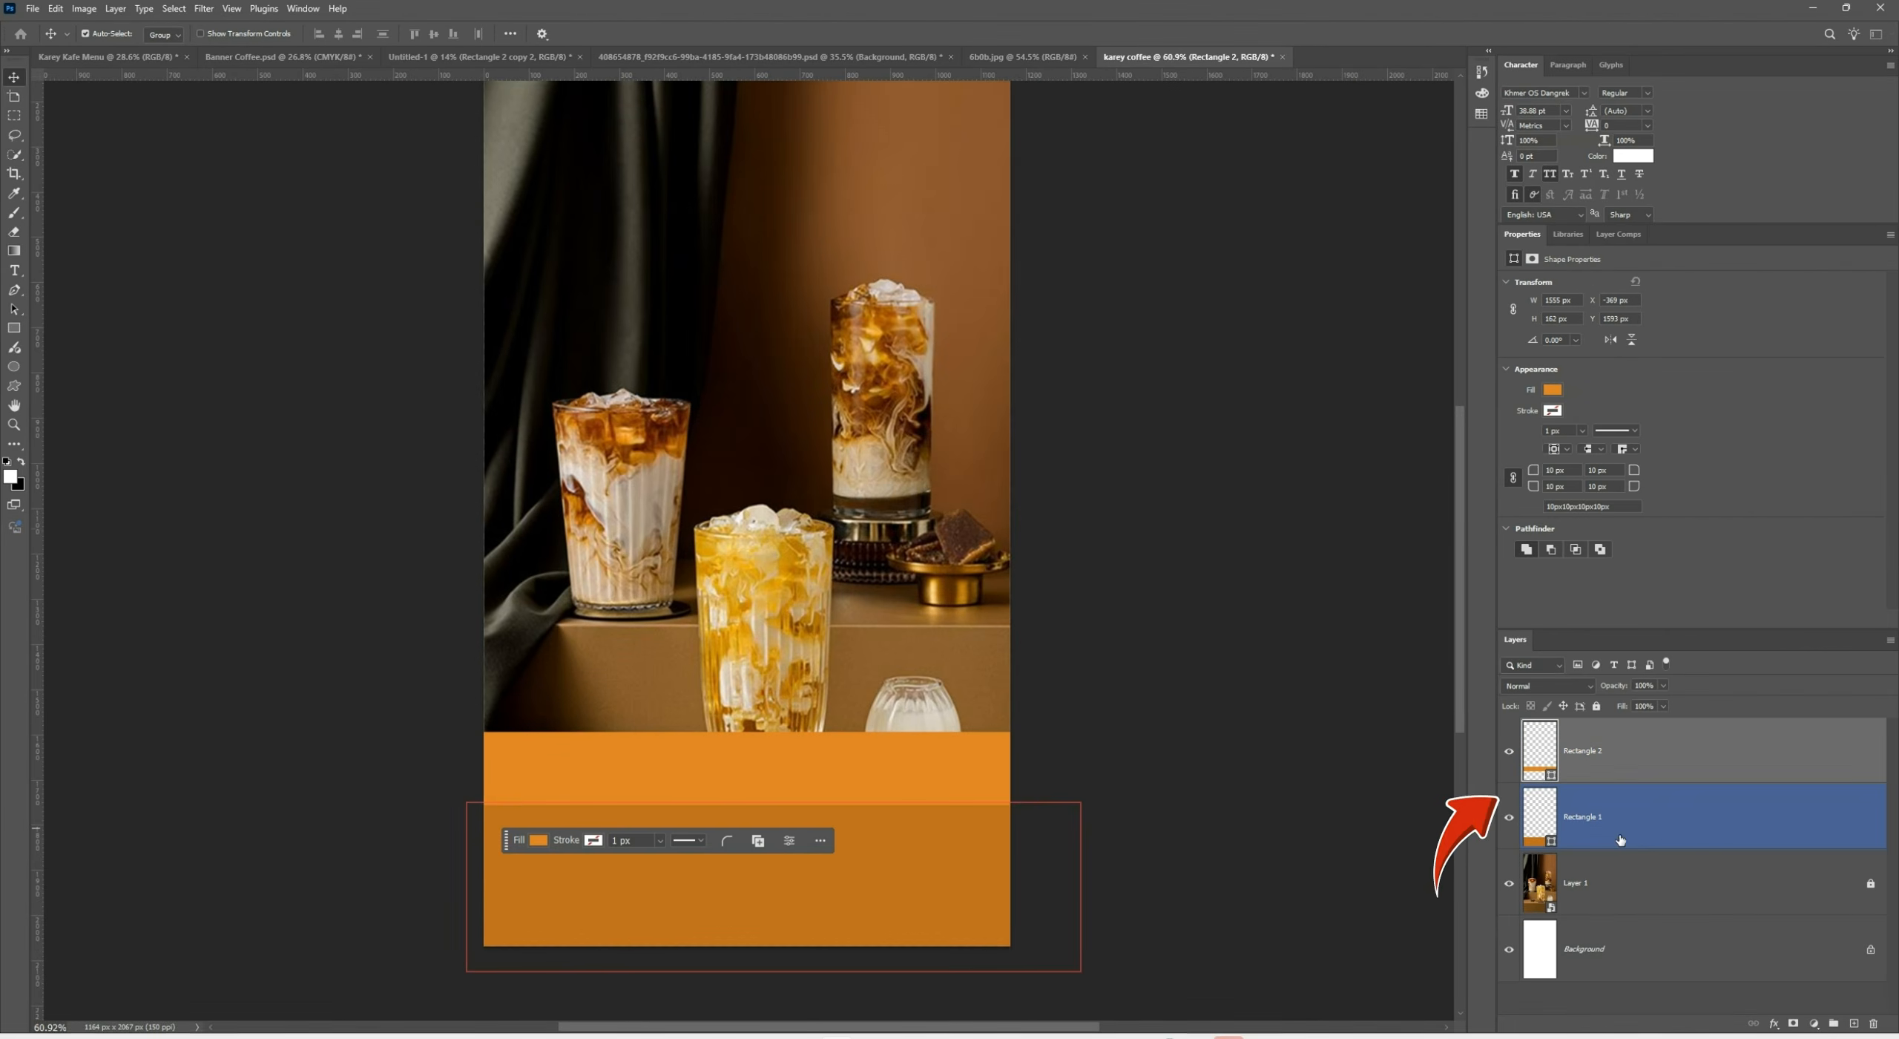
{"action": "left_click", "coordinate": [1695, 827], "text": "shift"}
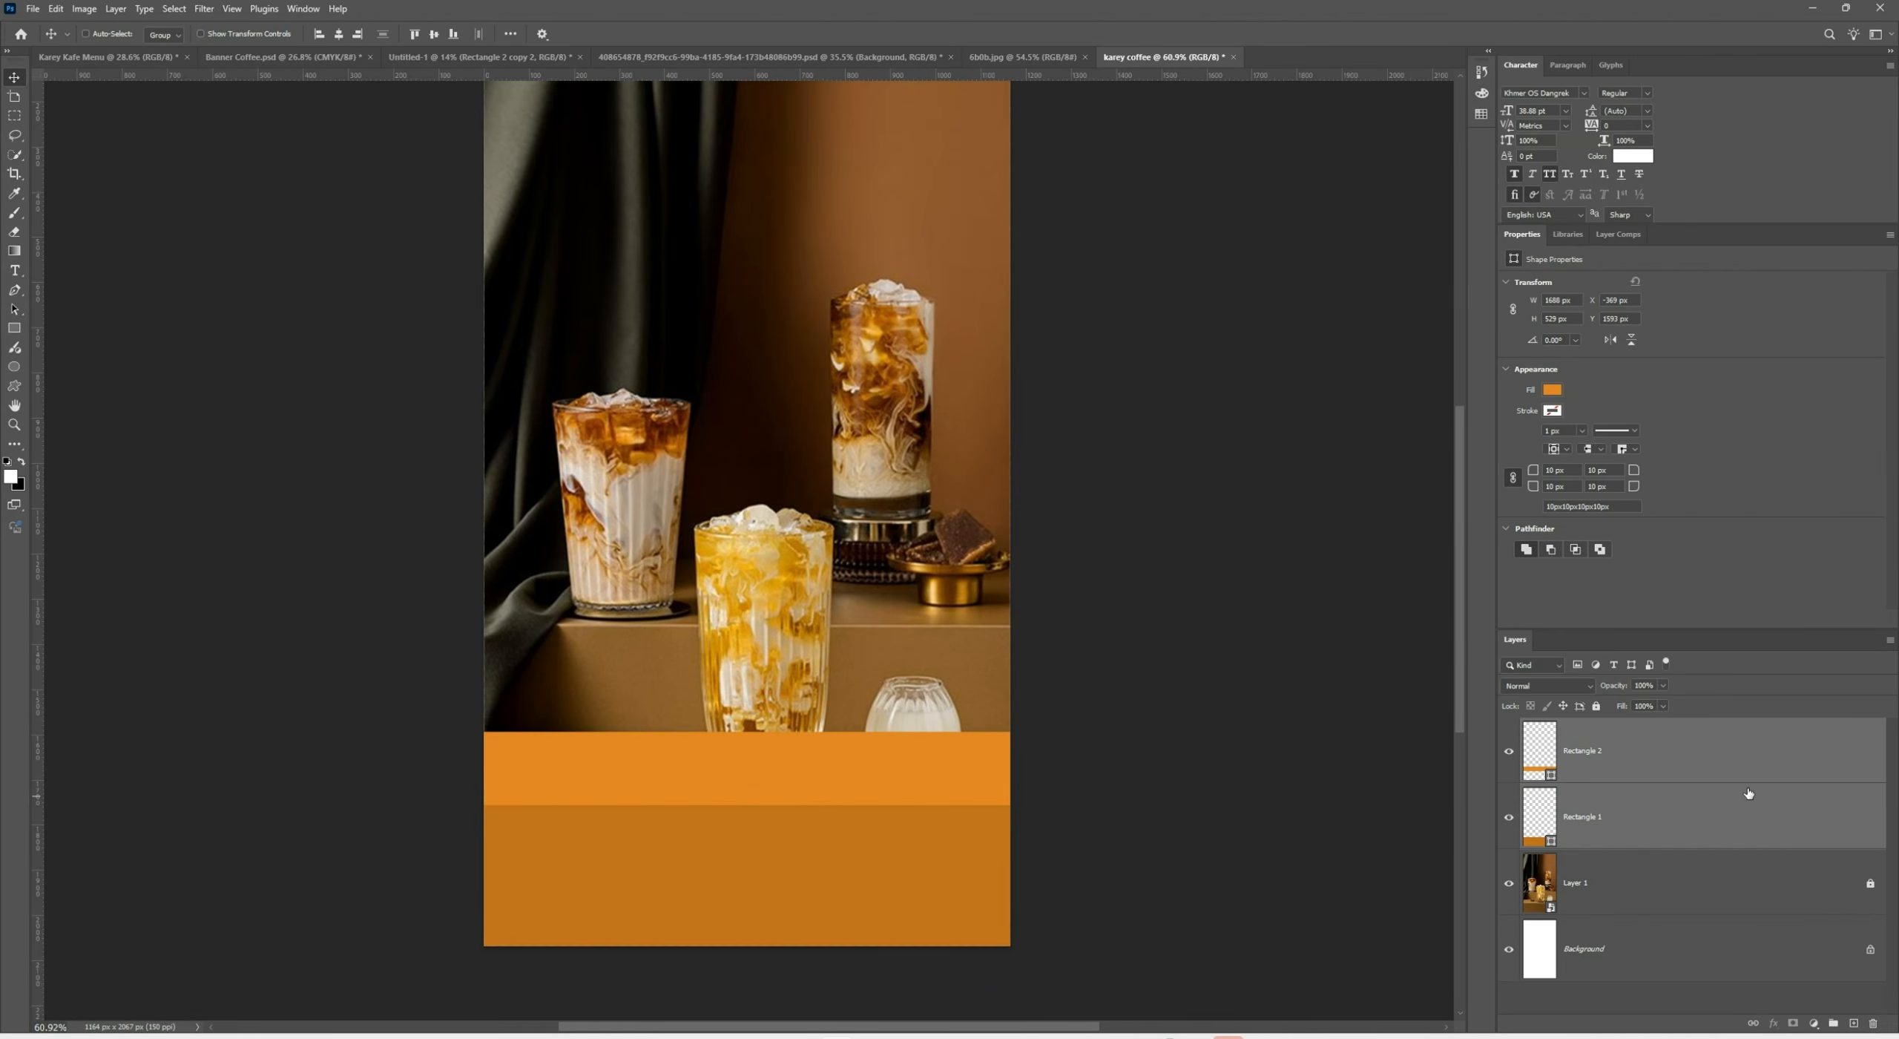
Duplicate both rectangle layers and move the original Rectangle 1 and Rectangle 2 up to form a second step above the lowest one
{"action": "key", "text": "ctrl+j"}
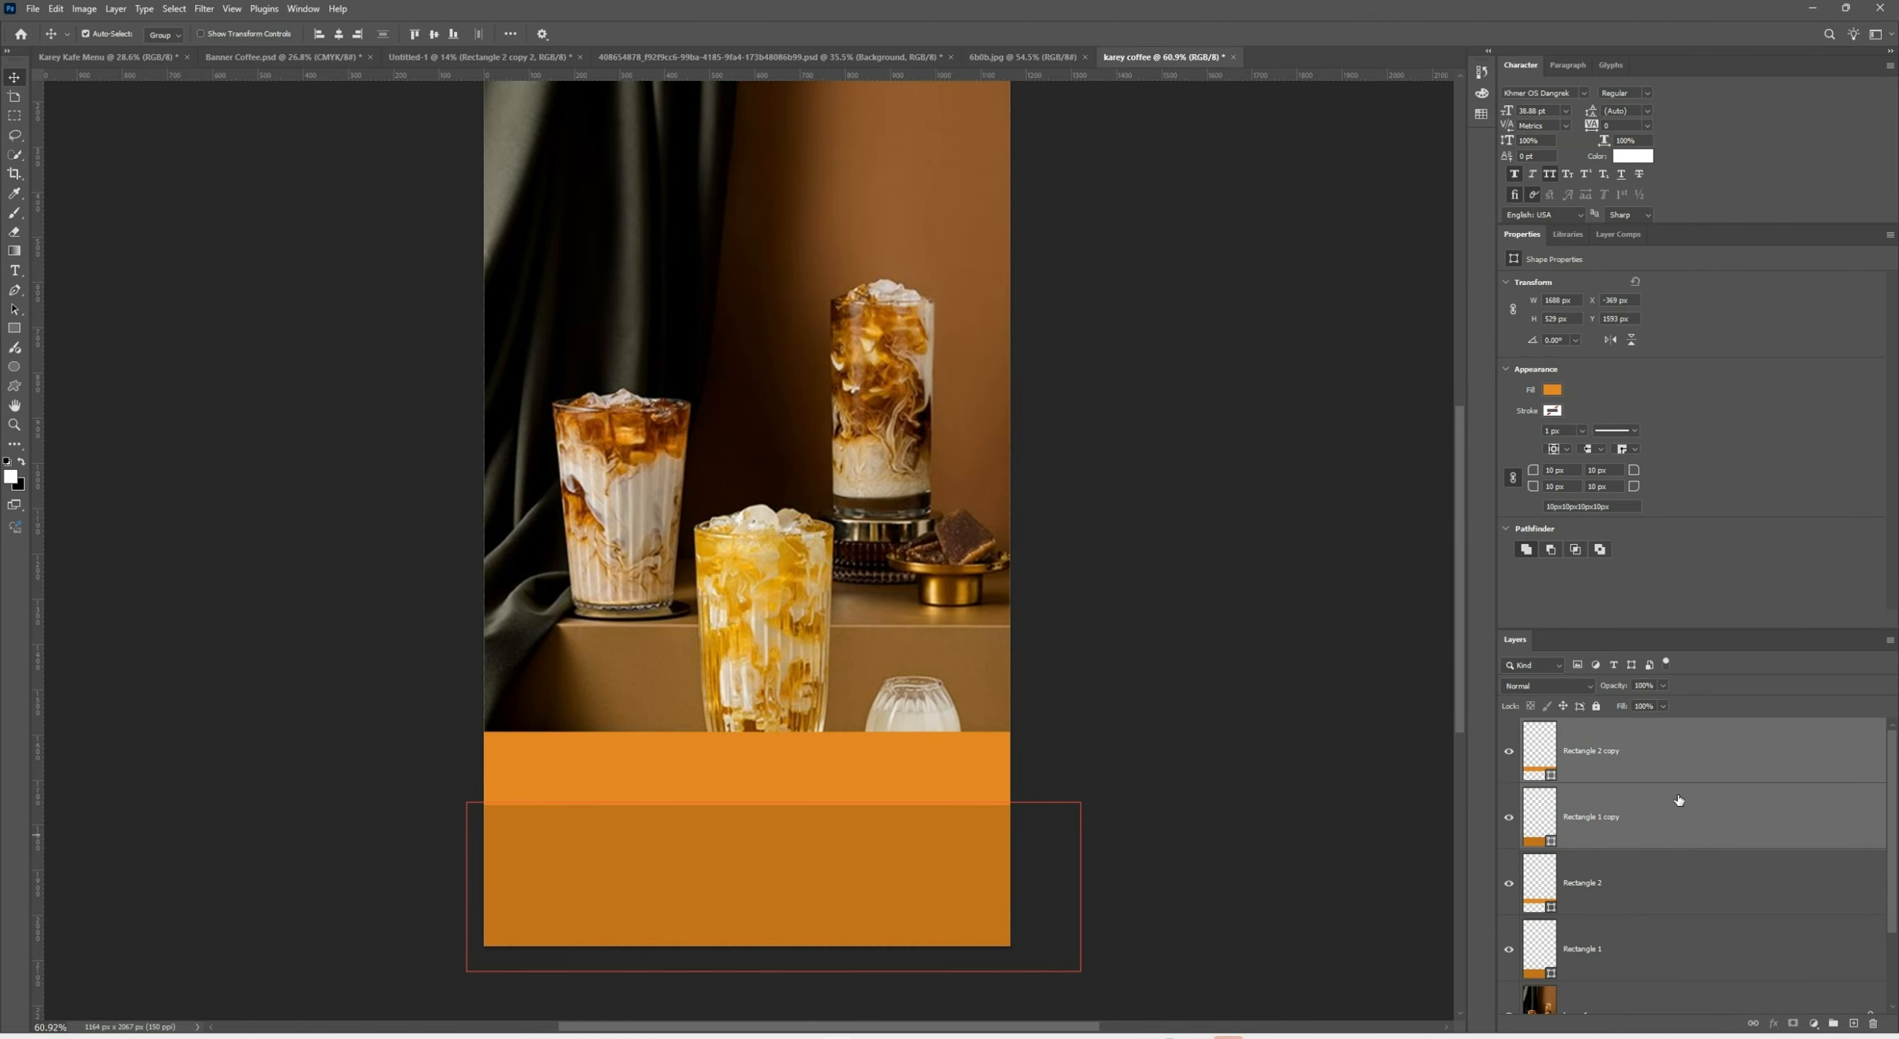
{"action": "left_click", "coordinate": [1644, 900], "text": "ctrl"}
{"action": "left_click", "coordinate": [1644, 900]}
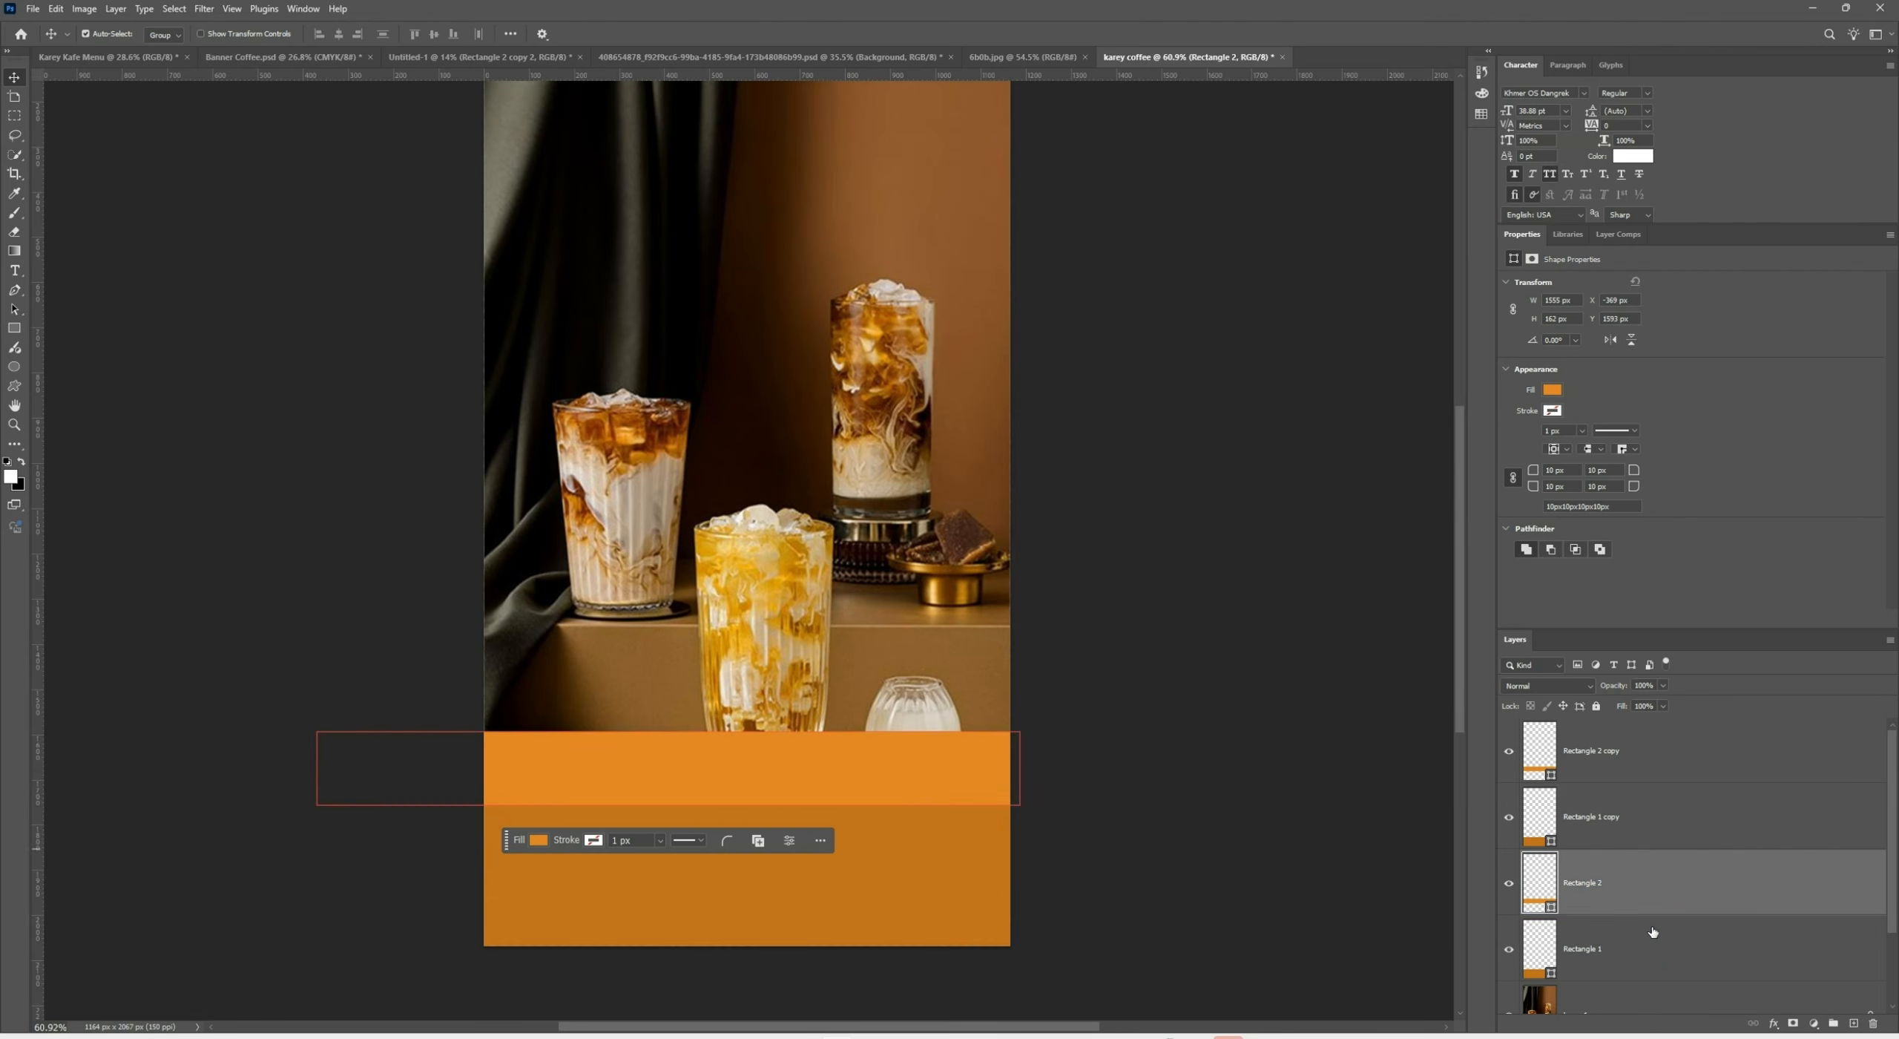
{"action": "left_click", "coordinate": [1662, 949], "text": "ctrl"}
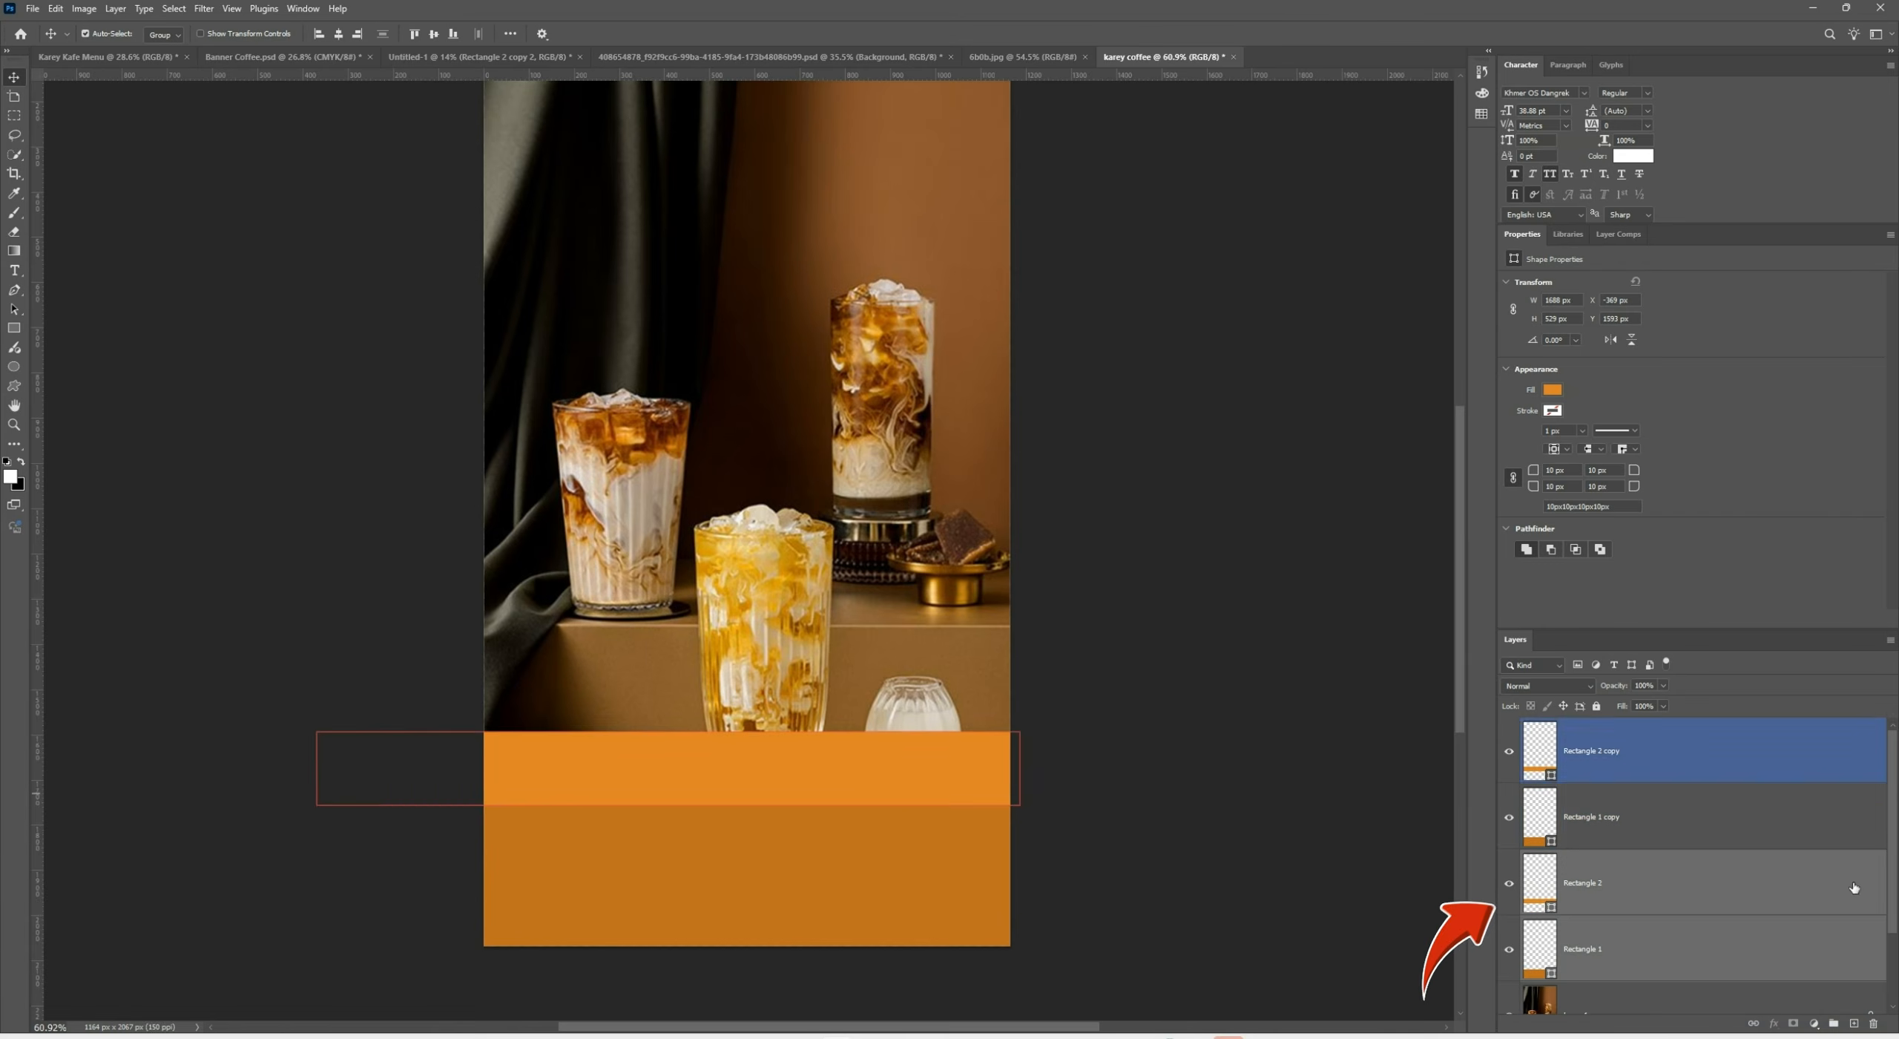
{"action": "left_click_drag", "start_coordinate": [870, 805], "coordinate": [825, 734]}
{"action": "scroll", "coordinate": [836, 757], "scroll_direction": "down", "scroll_amount": 3}
{"action": "scroll", "coordinate": [745, 730], "scroll_direction": "up", "scroll_amount": 3}
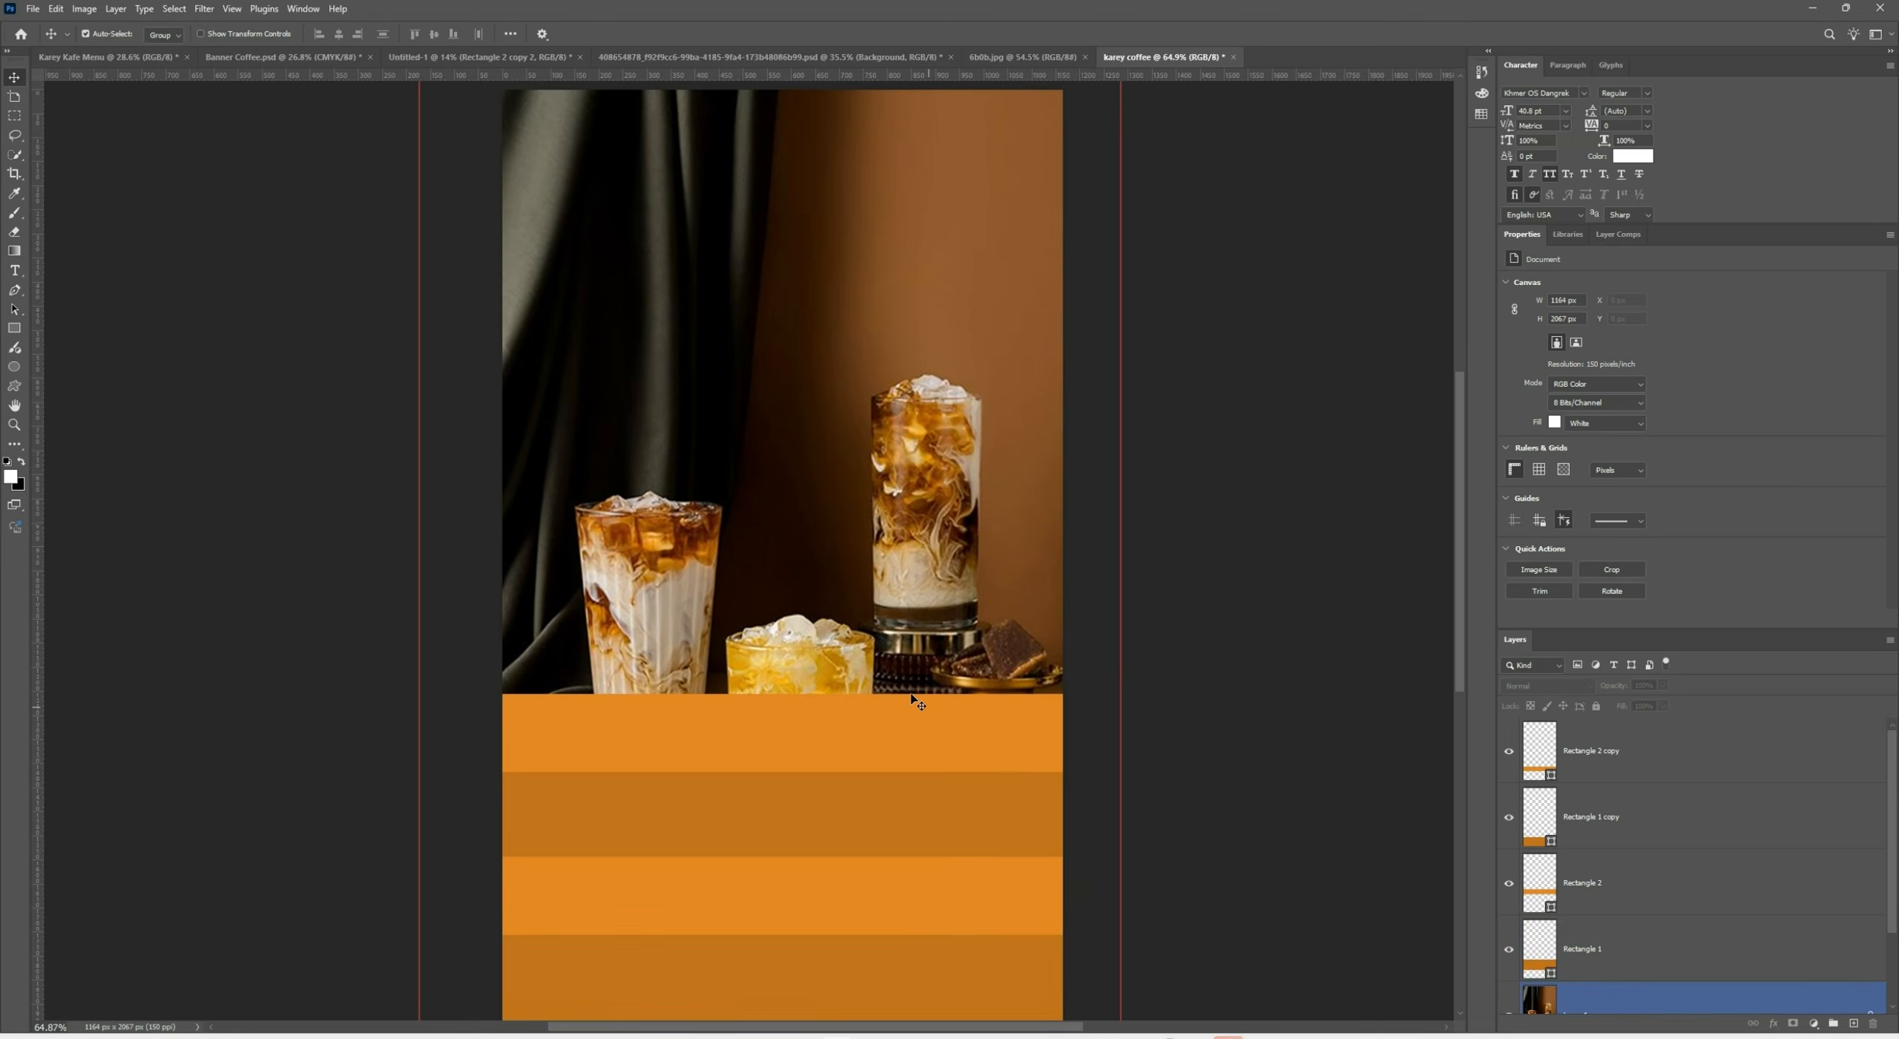
Hide and reshow Rectangle 1, Rectangle 2 and Rectangle 1 copy to compare the steps with the reference photo
{"action": "scroll", "coordinate": [822, 657], "scroll_direction": "down", "scroll_amount": 1}
{"action": "scroll", "coordinate": [822, 658], "scroll_direction": "down", "scroll_amount": 2}
{"action": "left_click", "coordinate": [858, 777]}
{"action": "scroll", "coordinate": [857, 777], "scroll_direction": "up", "scroll_amount": 3}
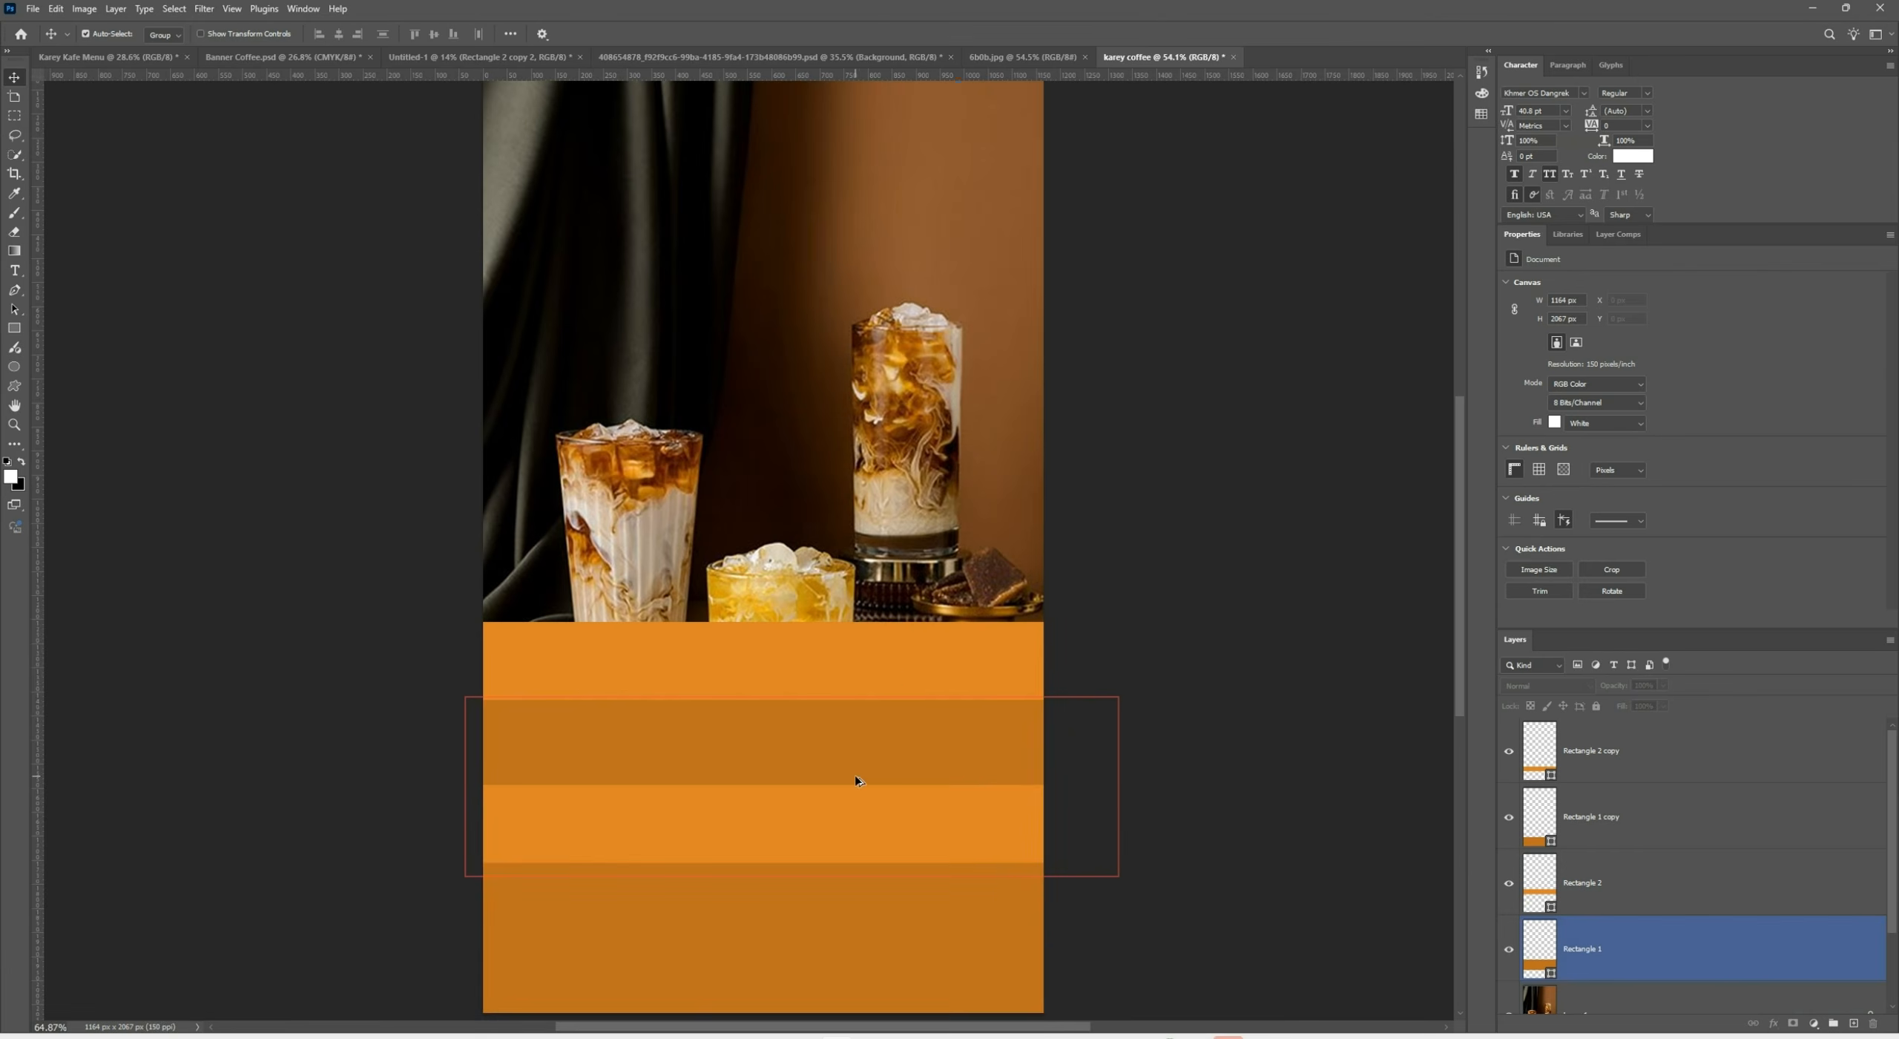
{"action": "left_click", "coordinate": [1661, 957]}
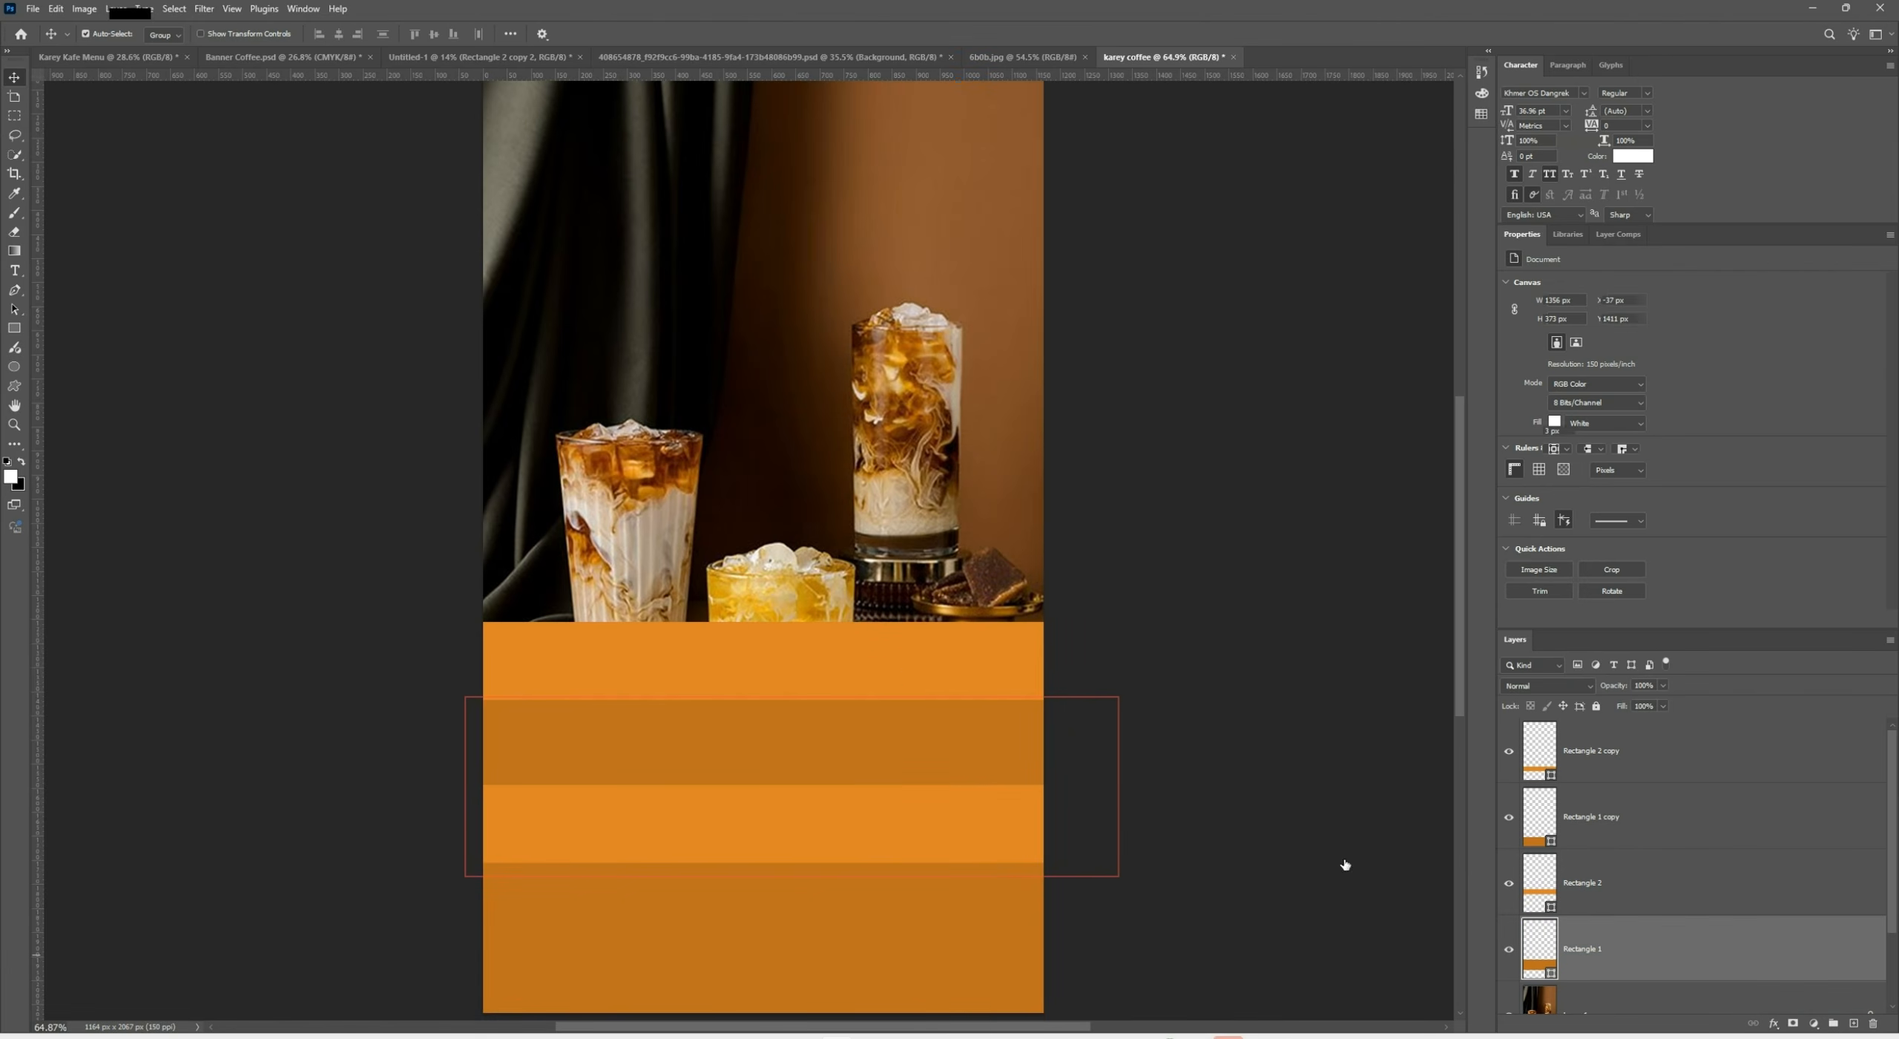
{"action": "left_click_drag", "start_coordinate": [1509, 949], "coordinate": [1509, 817]}
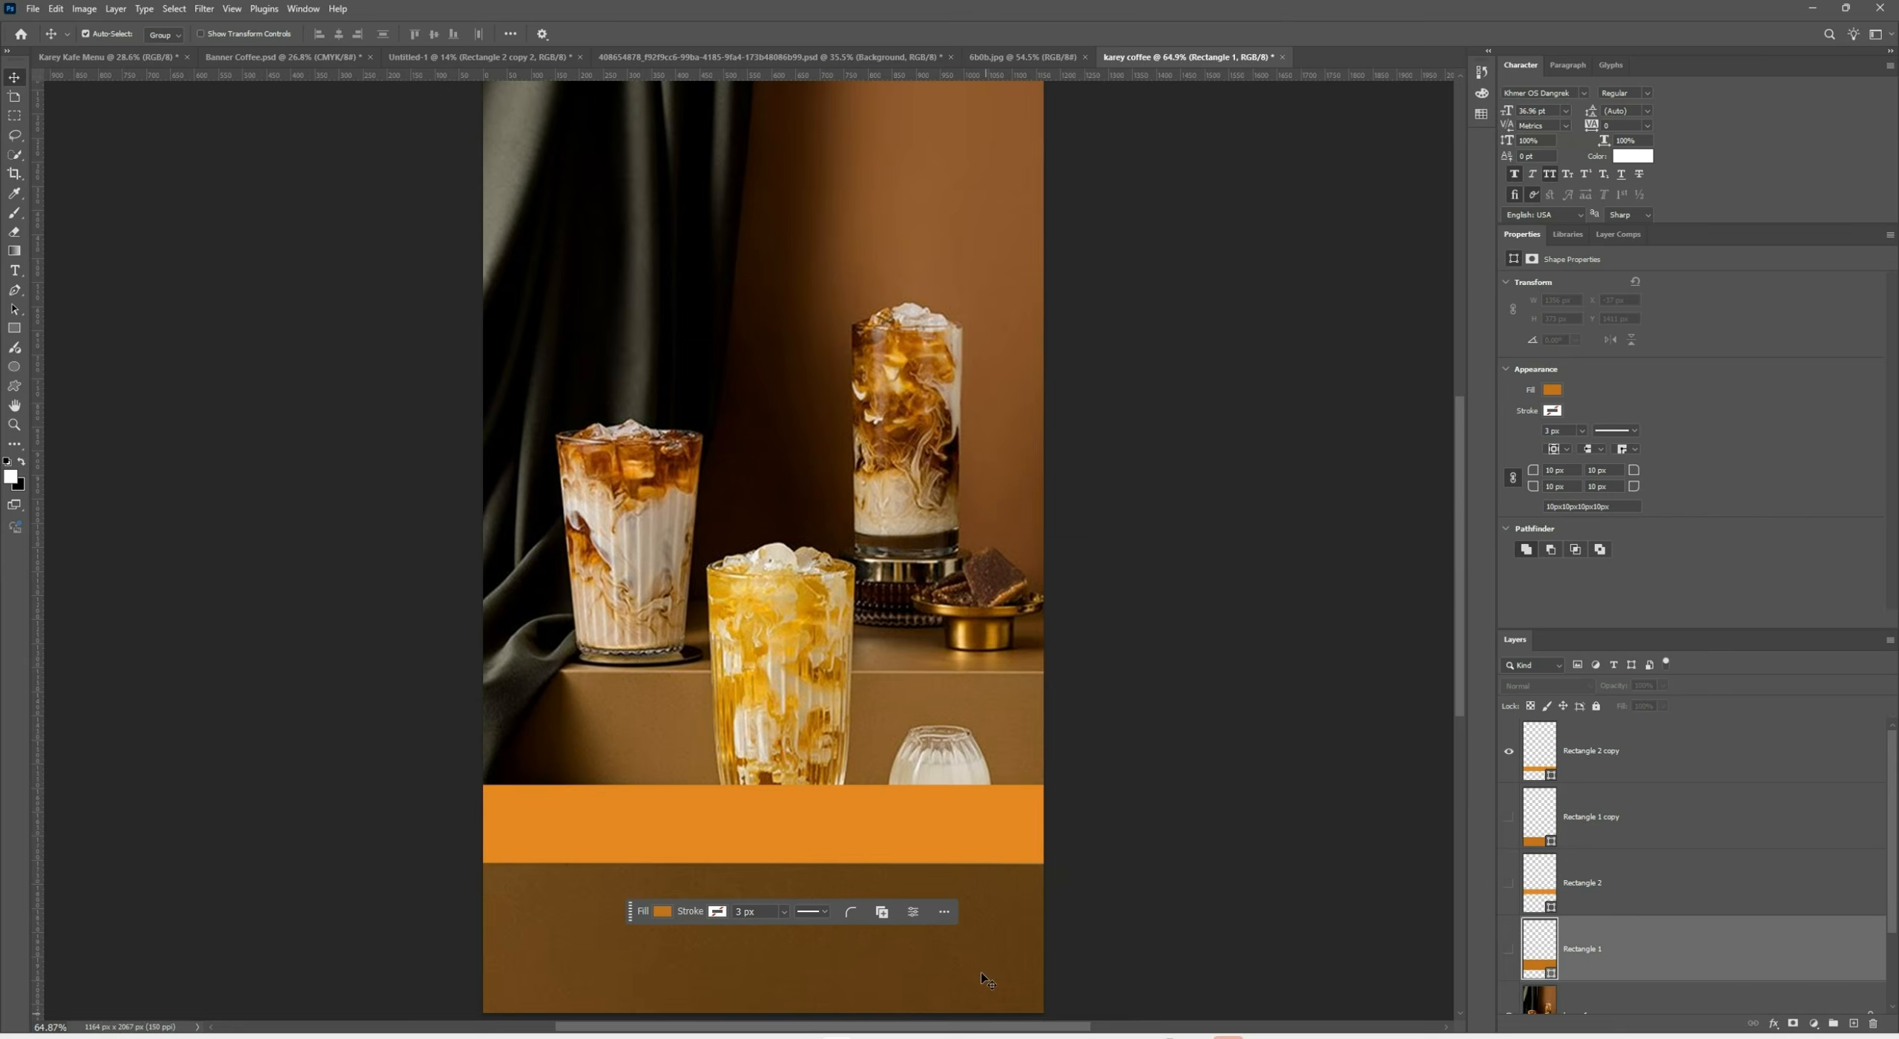
{"action": "scroll", "coordinate": [750, 996], "scroll_direction": "up", "scroll_amount": 3}
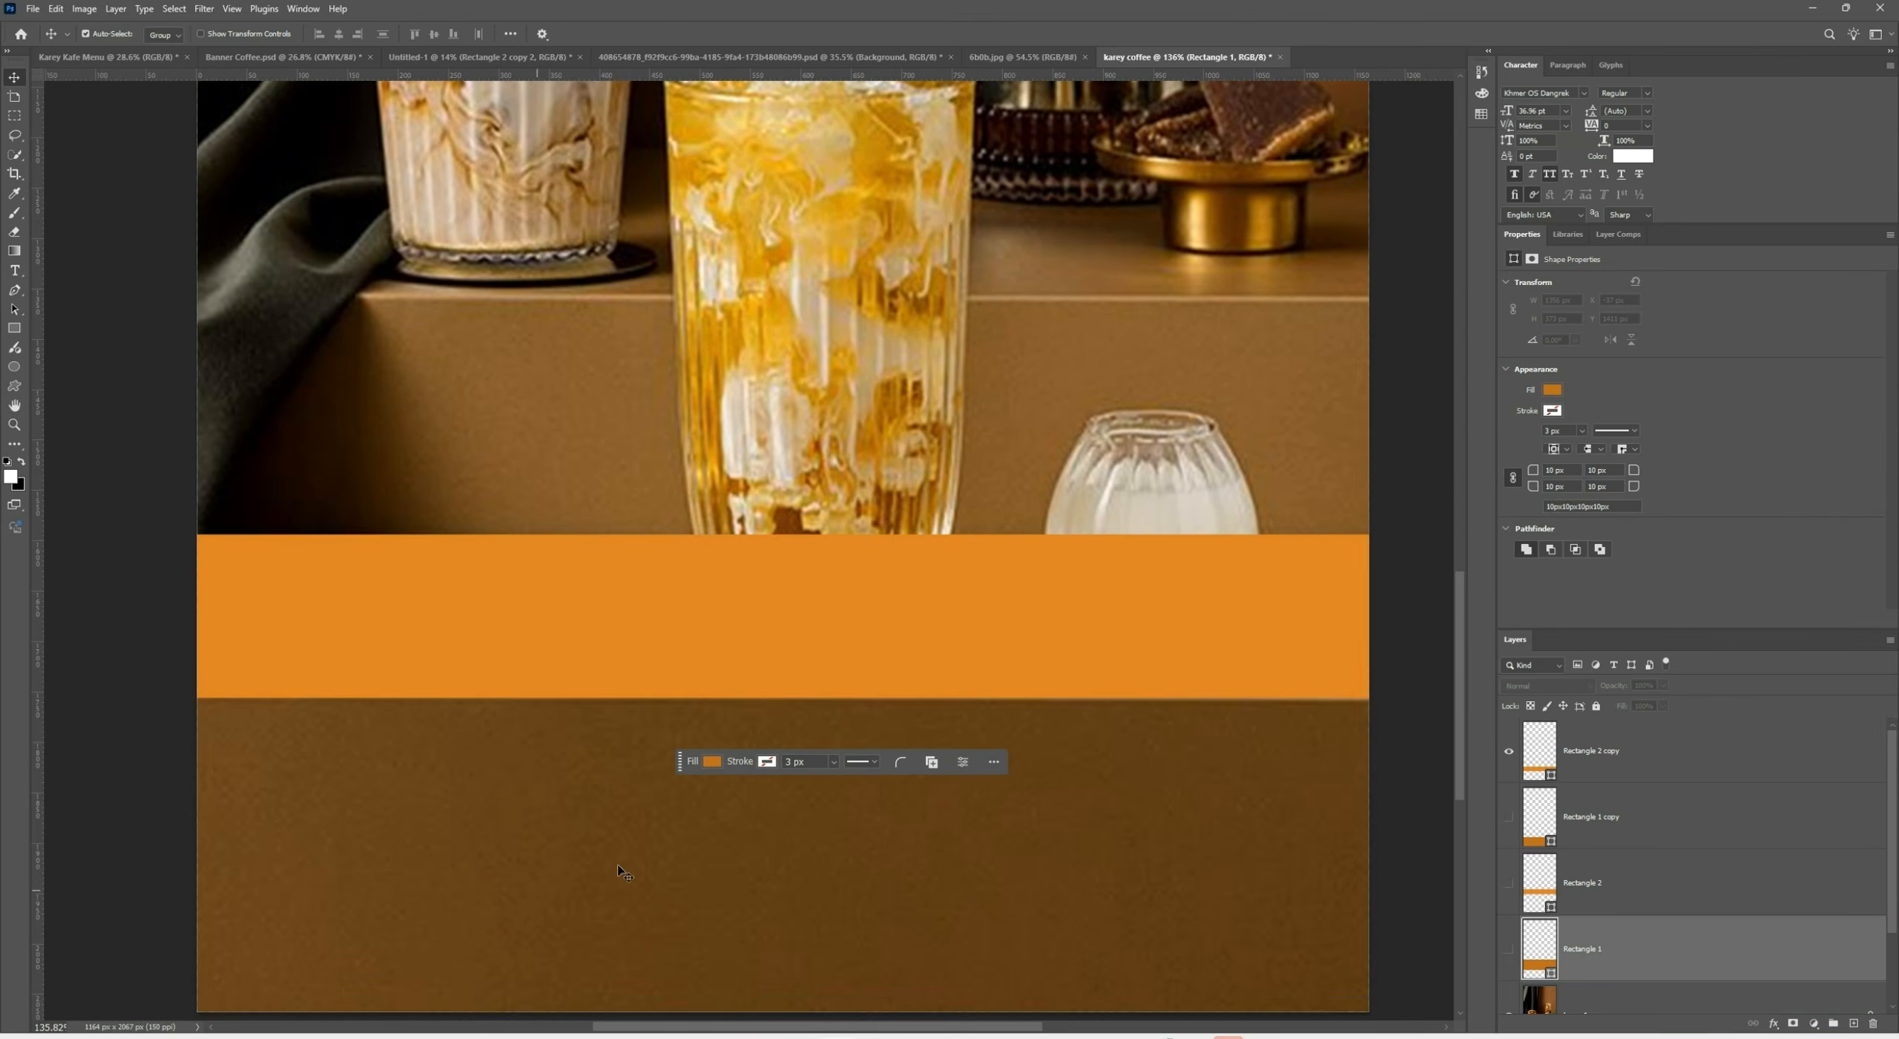
{"action": "scroll", "coordinate": [644, 834], "scroll_direction": "down", "scroll_amount": 3}
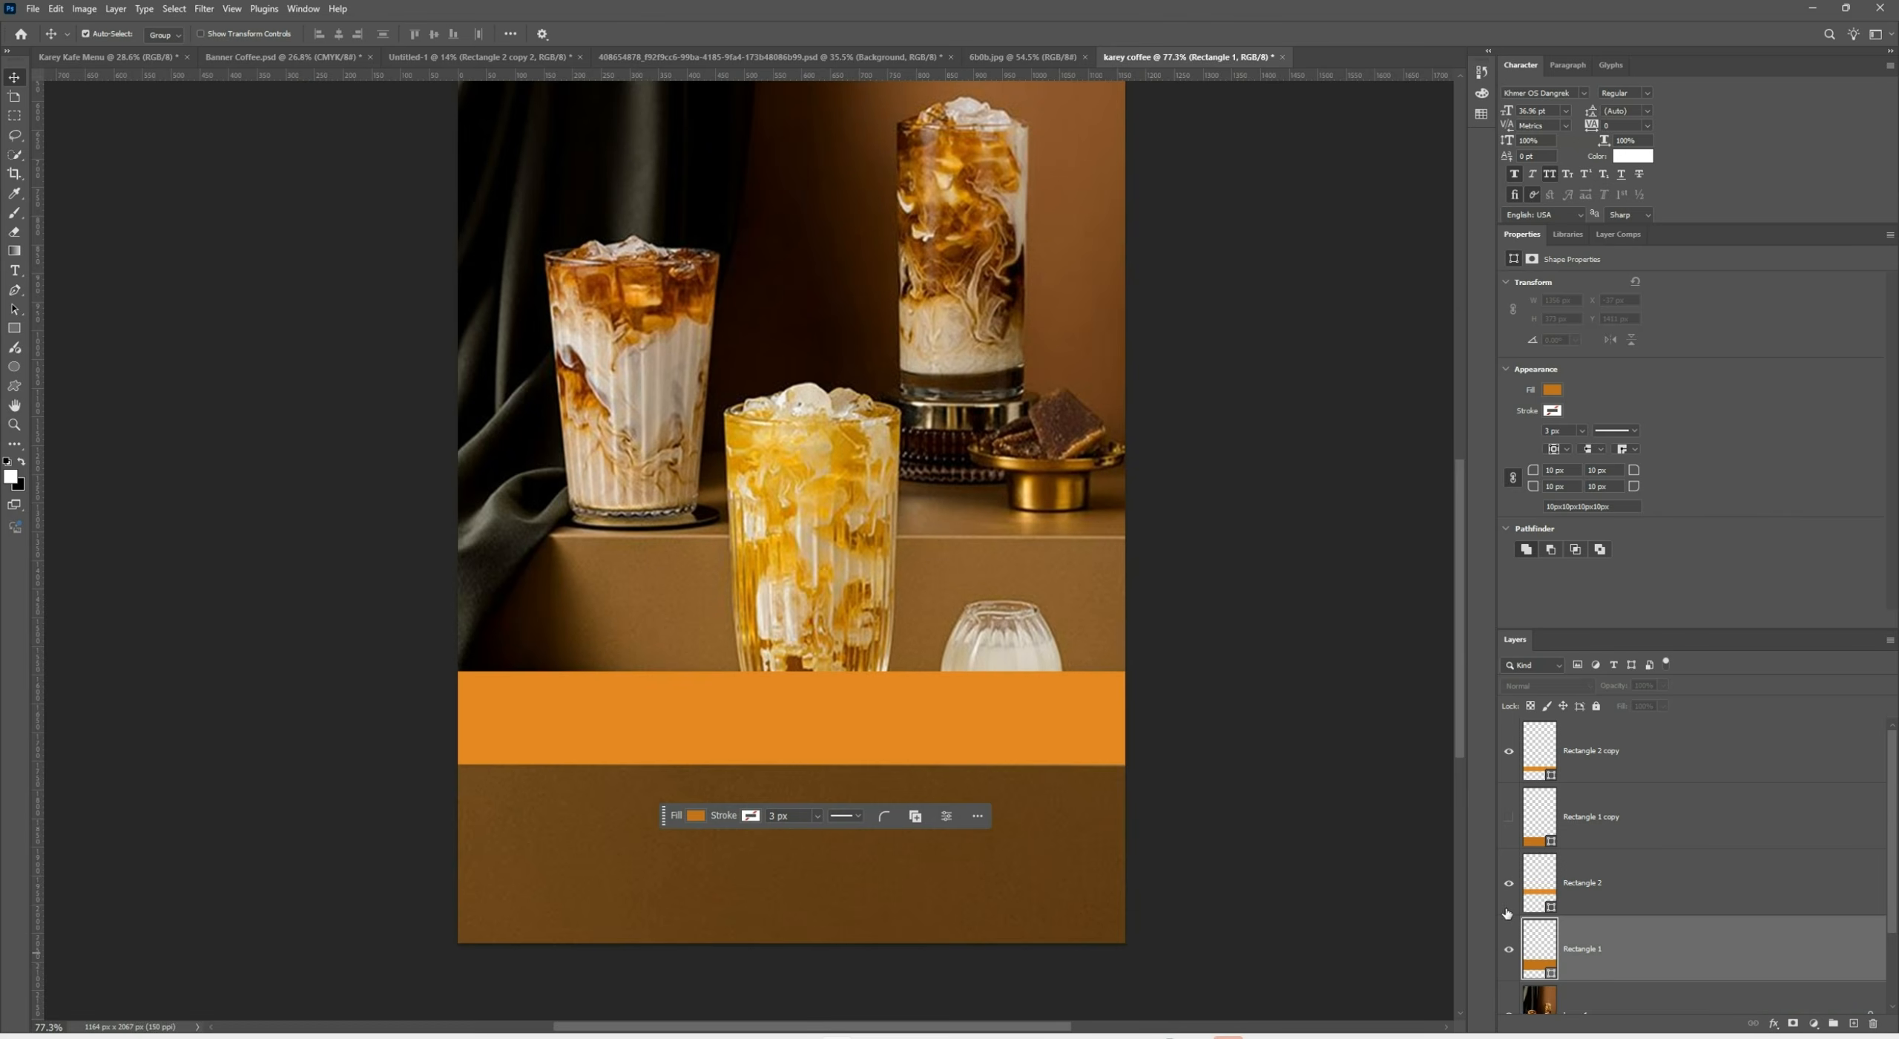
{"action": "left_click_drag", "start_coordinate": [1507, 913], "coordinate": [1509, 817]}
{"action": "scroll", "coordinate": [689, 787], "scroll_direction": "down", "scroll_amount": 1}
{"action": "scroll", "coordinate": [631, 754], "scroll_direction": "up", "scroll_amount": 5}
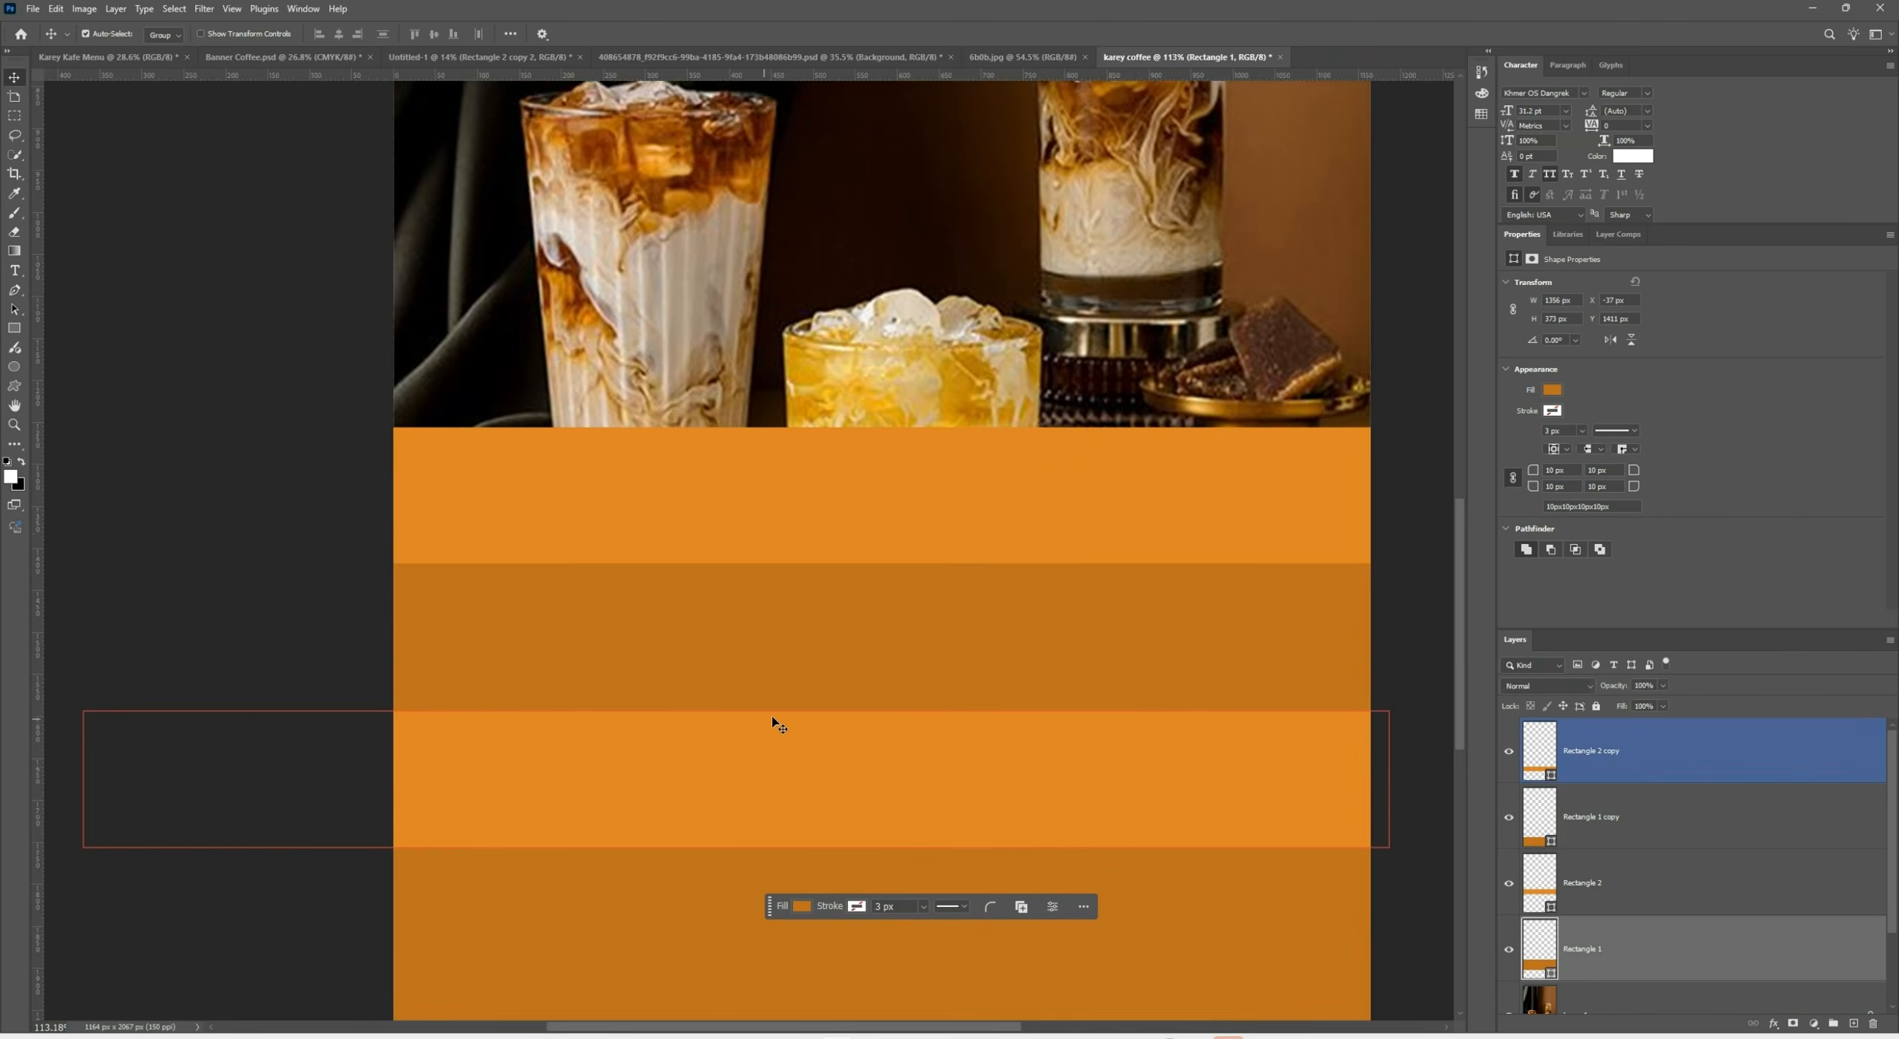
Convert the lowest step's front-face rectangle to a smart object and add about 2.4% Gaussian noise to it
{"action": "scroll", "coordinate": [772, 721], "scroll_direction": "down", "scroll_amount": 2}
{"action": "left_click", "coordinate": [763, 964]}
{"action": "scroll", "coordinate": [760, 843], "scroll_direction": "down", "scroll_amount": 1}
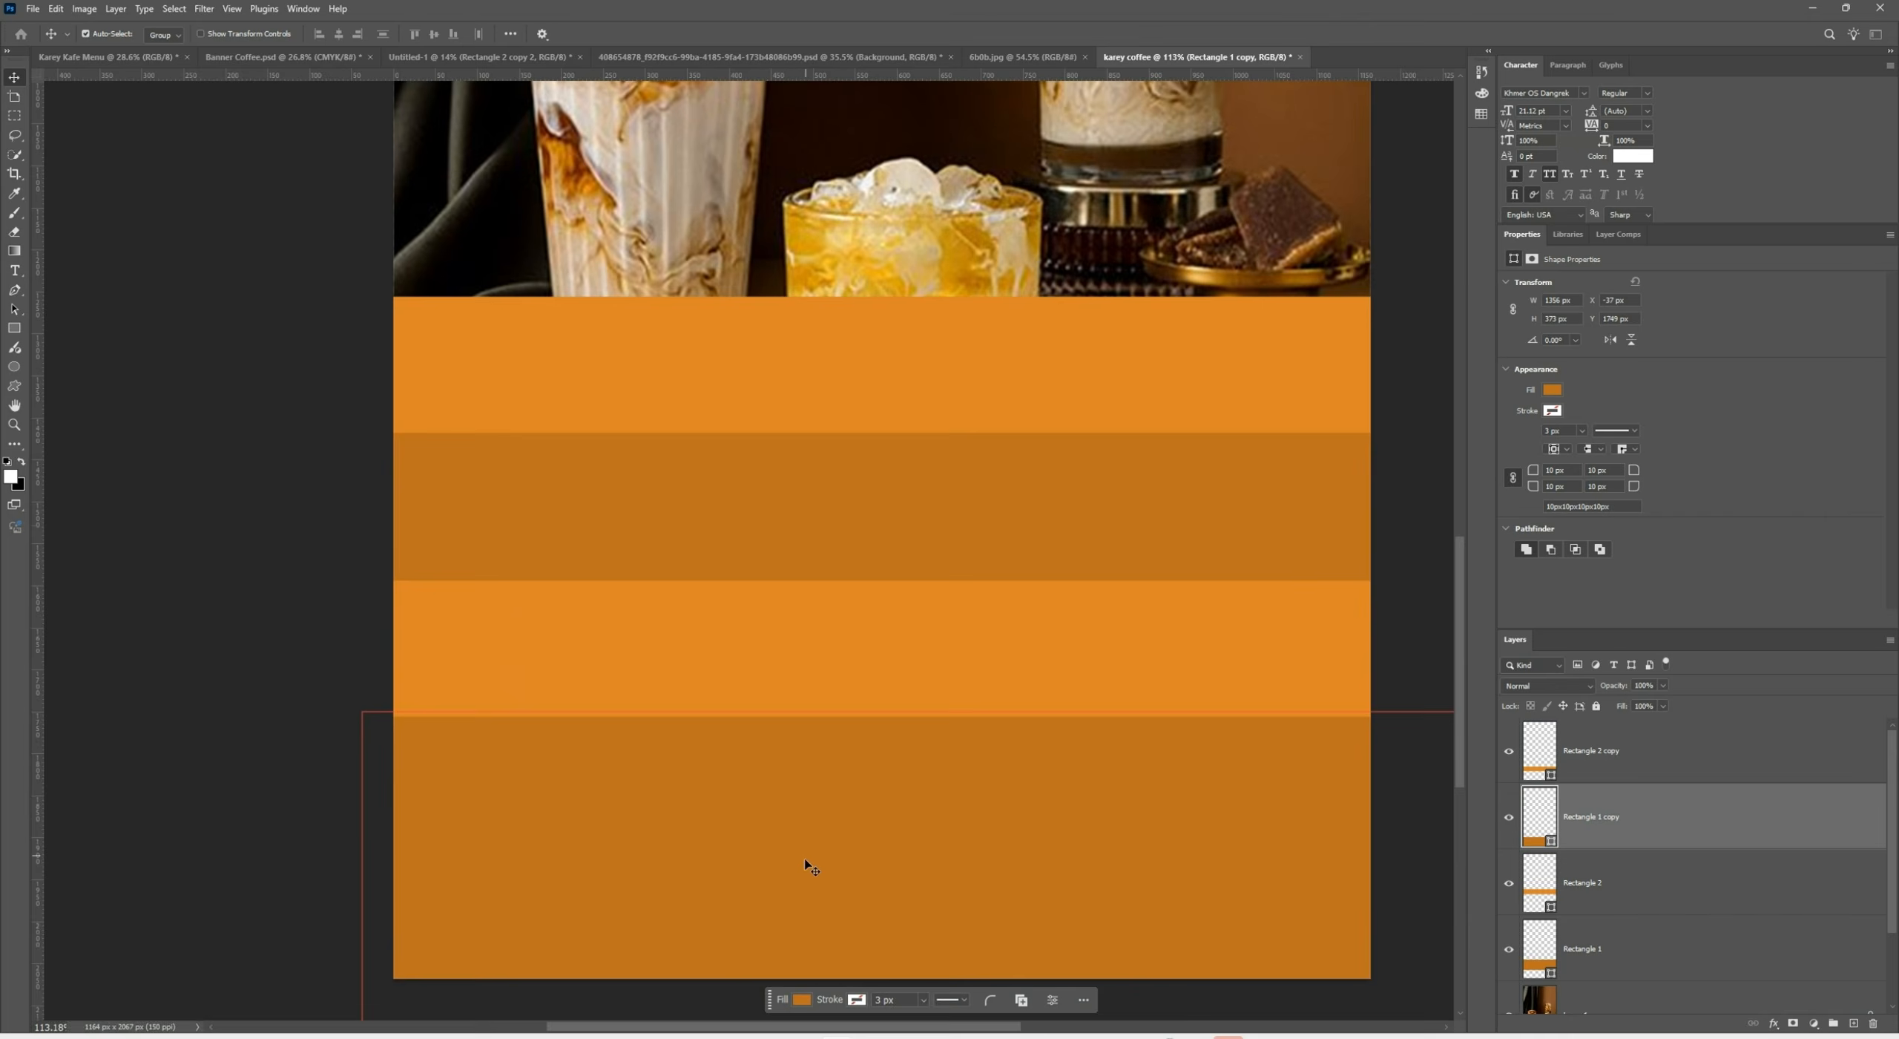
{"action": "scroll", "coordinate": [853, 831], "scroll_direction": "down", "scroll_amount": 2}
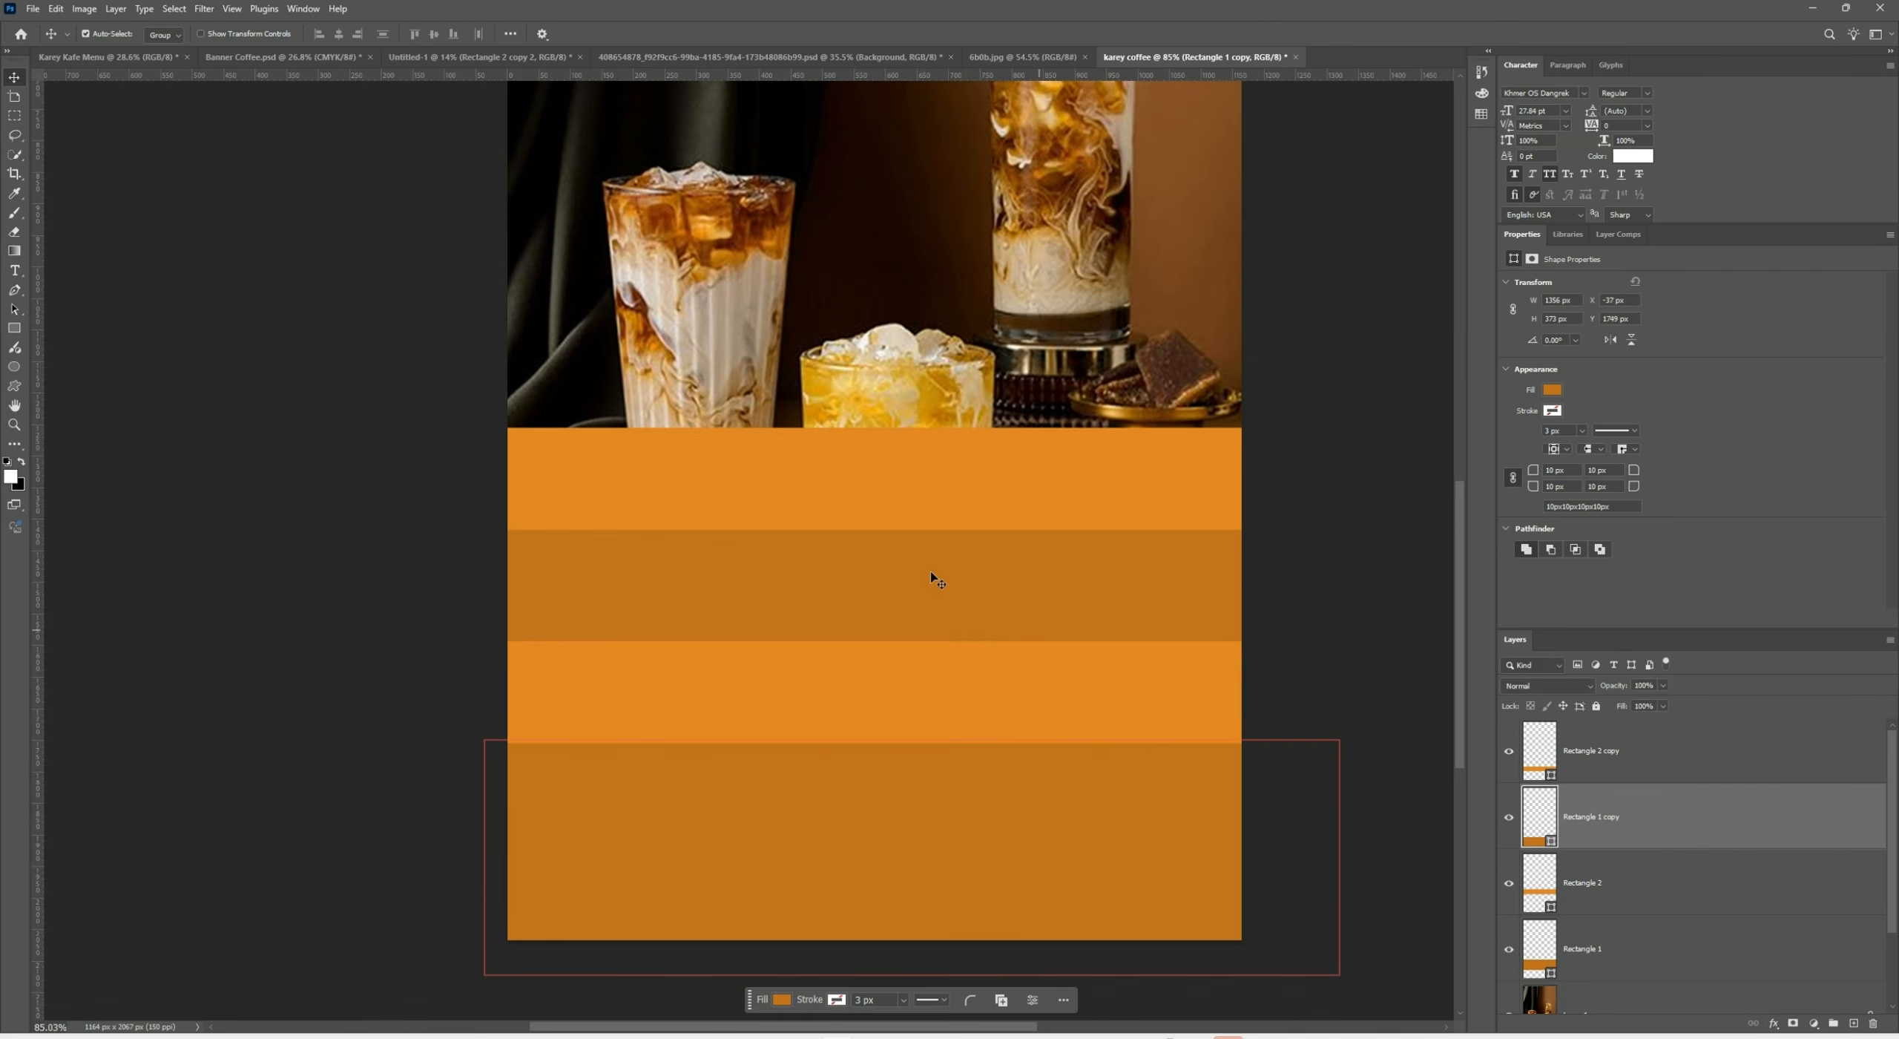
{"action": "left_click", "coordinate": [204, 8]}
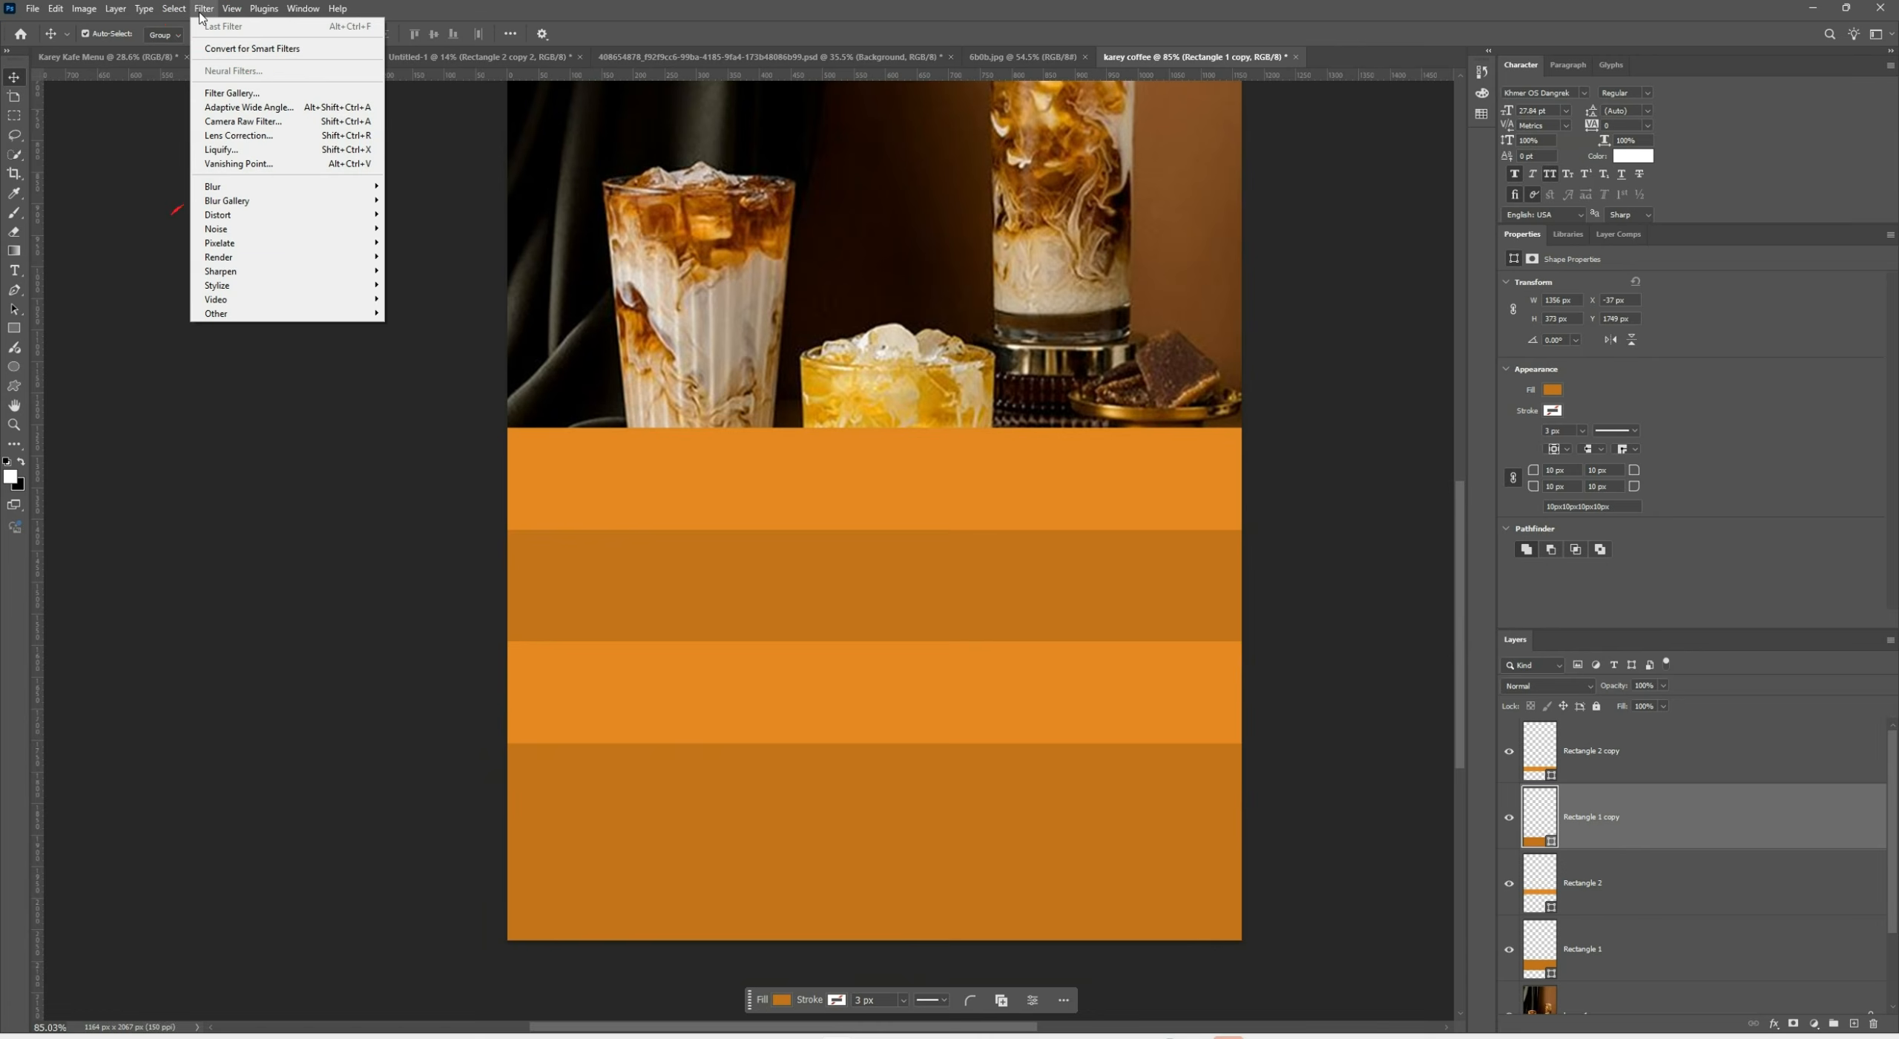
{"action": "mouse_move", "coordinate": [208, 247]}
{"action": "mouse_move", "coordinate": [316, 231]}
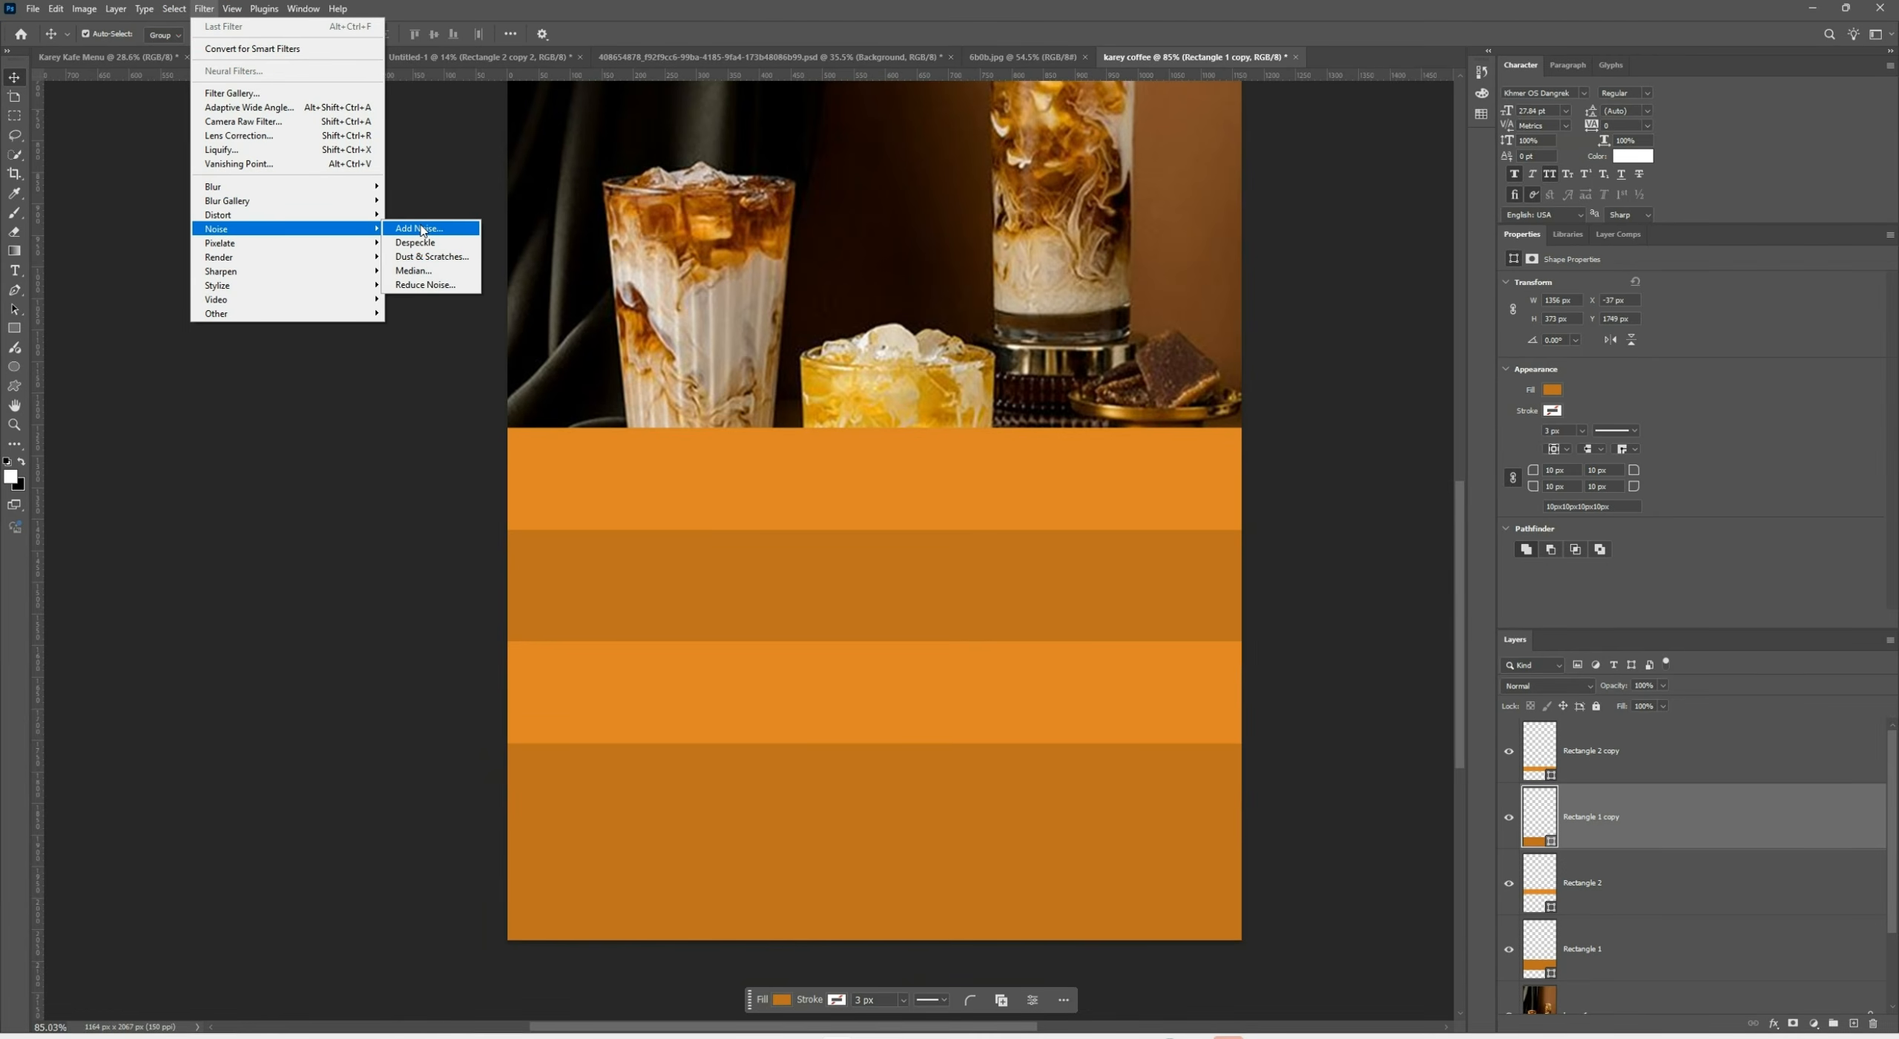
{"action": "left_click", "coordinate": [421, 228]}
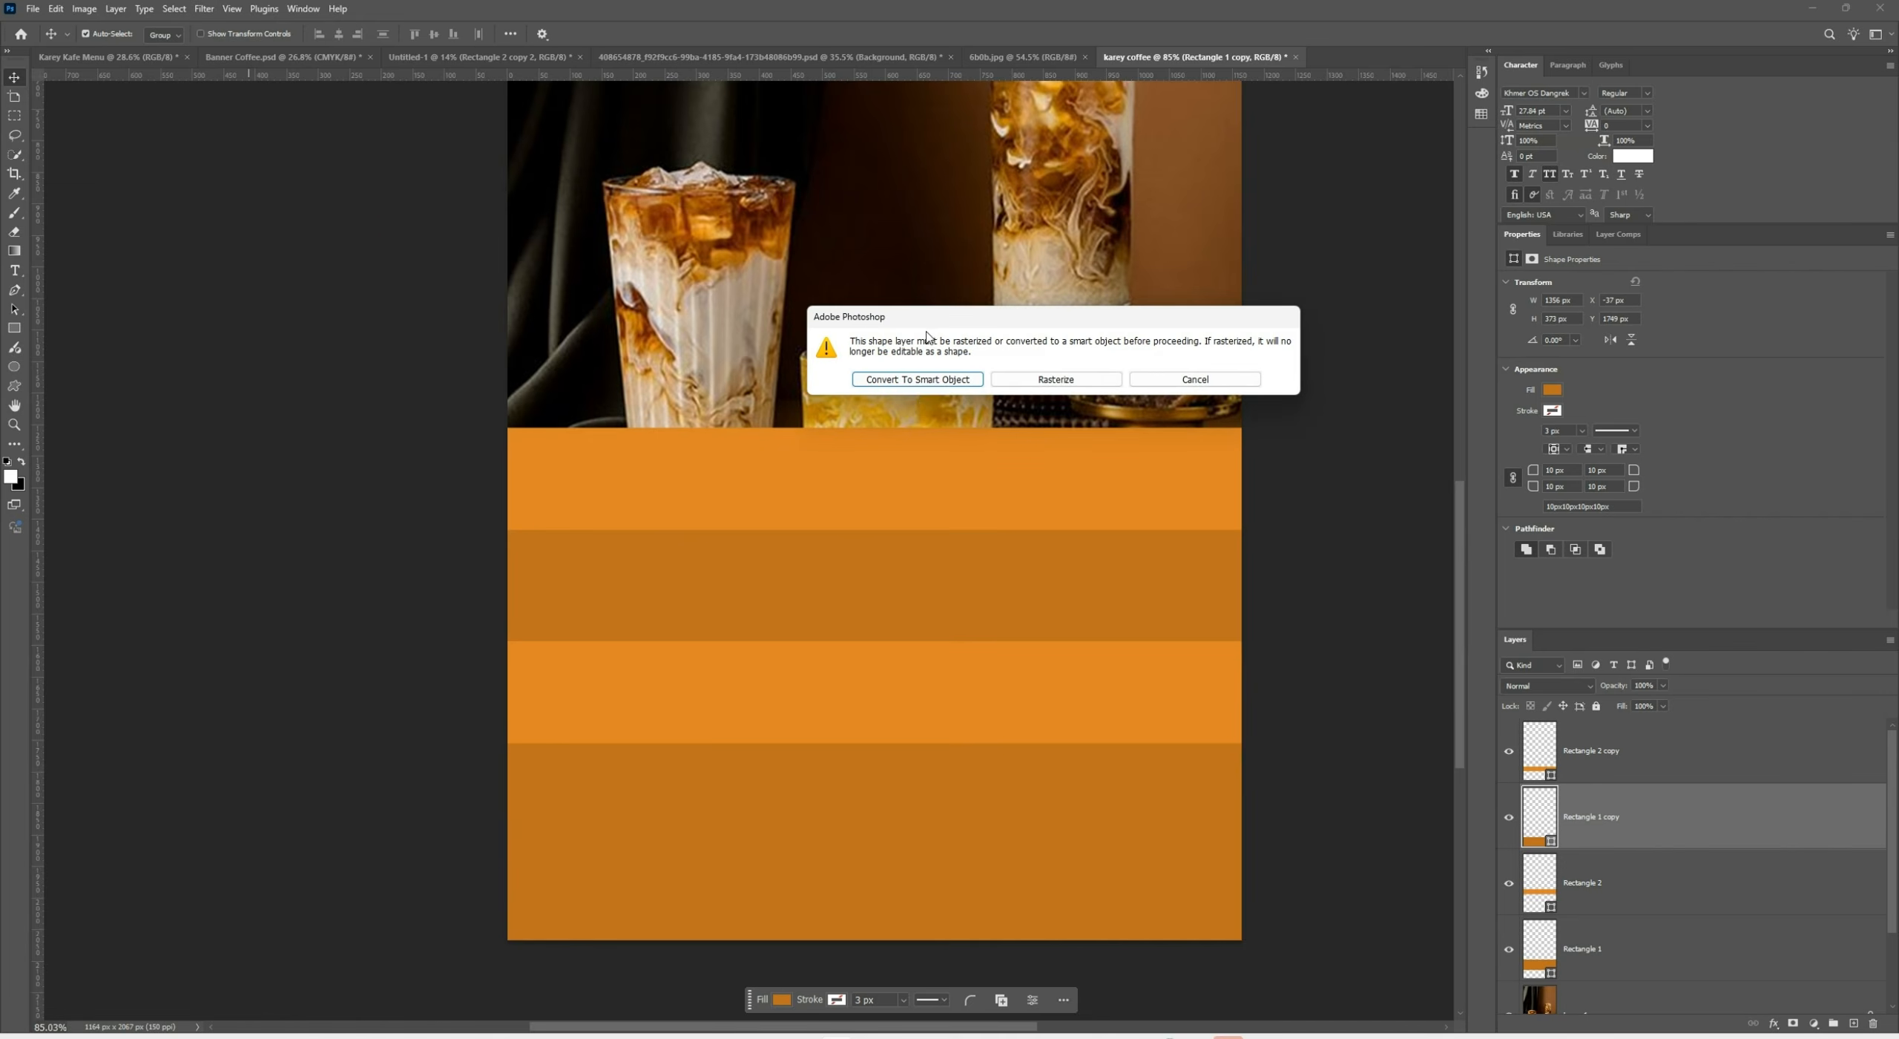
{"action": "left_click", "coordinate": [898, 379]}
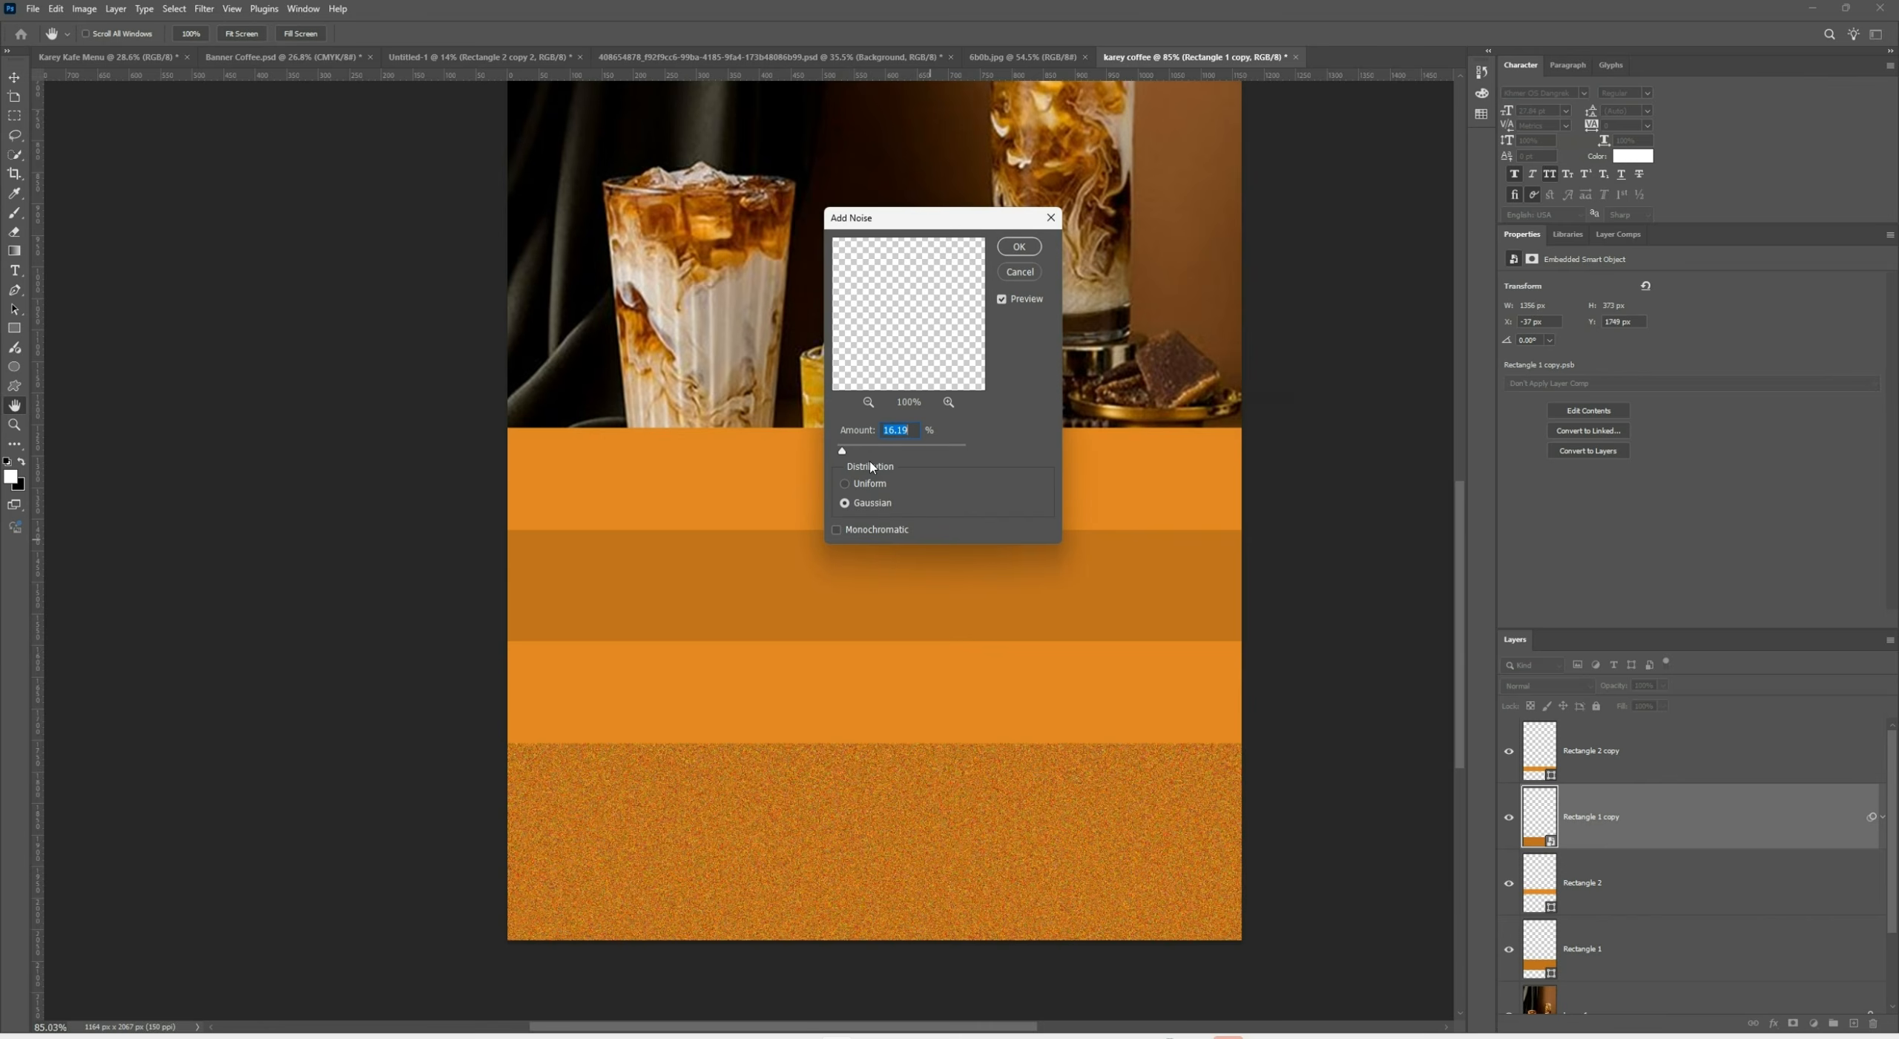
{"action": "left_click_drag", "start_coordinate": [840, 453], "coordinate": [839, 452]}
{"action": "left_click", "coordinate": [1020, 247]}
Convert the lowest step's top-surface rectangle to a smart object and apply the same Gaussian Add Noise filter
{"action": "left_click", "coordinate": [875, 725]}
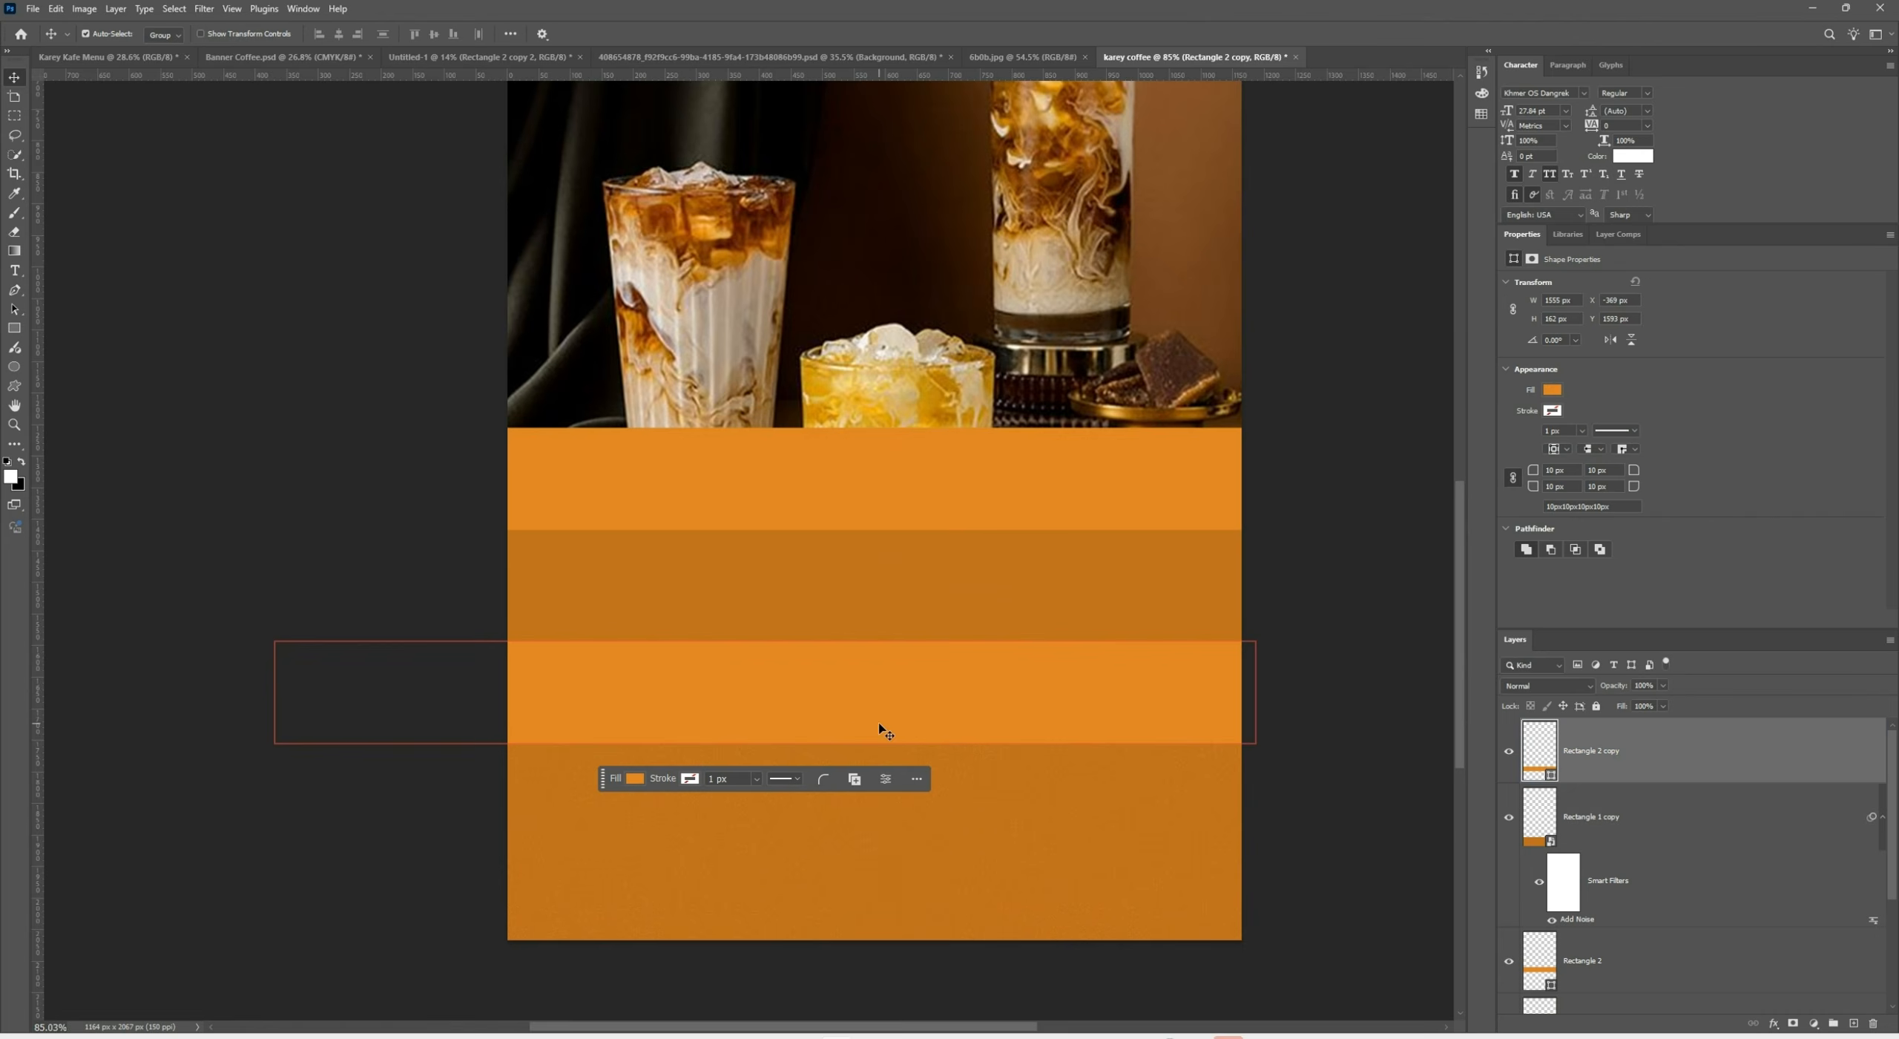
{"action": "left_click", "coordinate": [204, 8]}
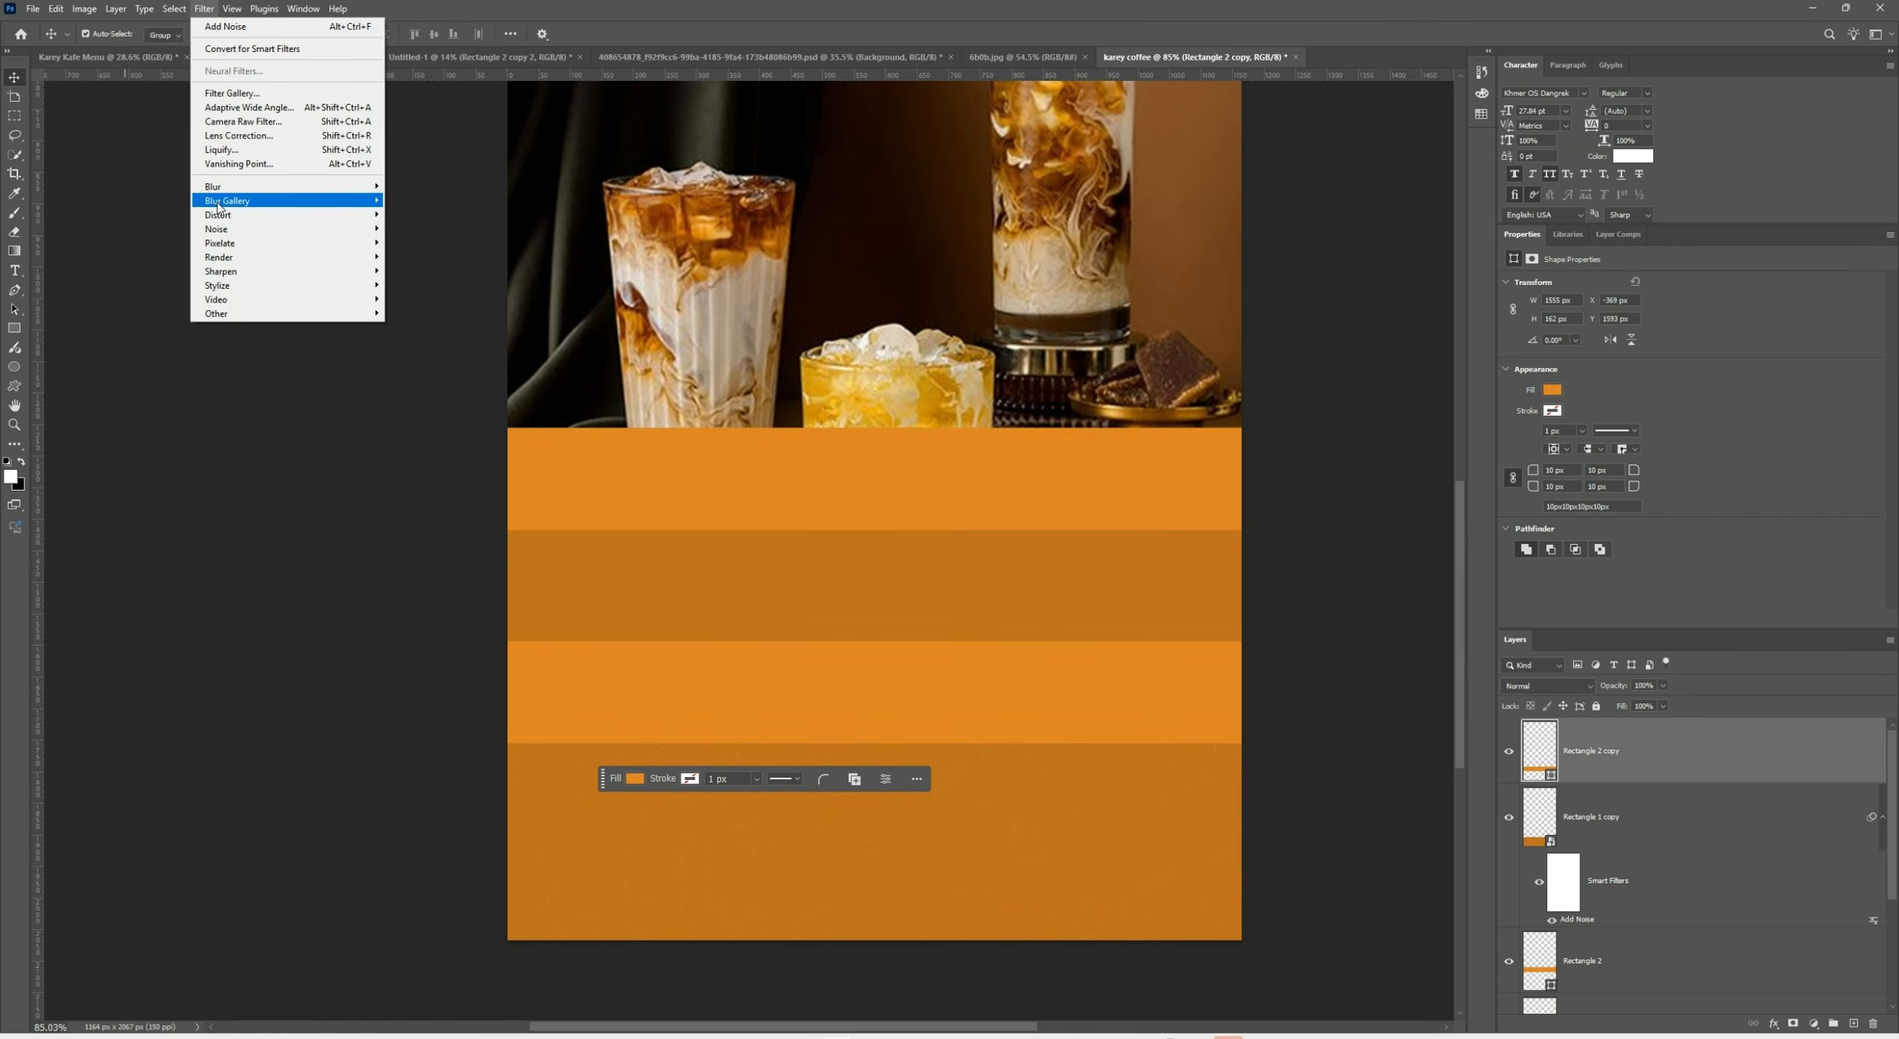
{"action": "left_click", "coordinate": [415, 229]}
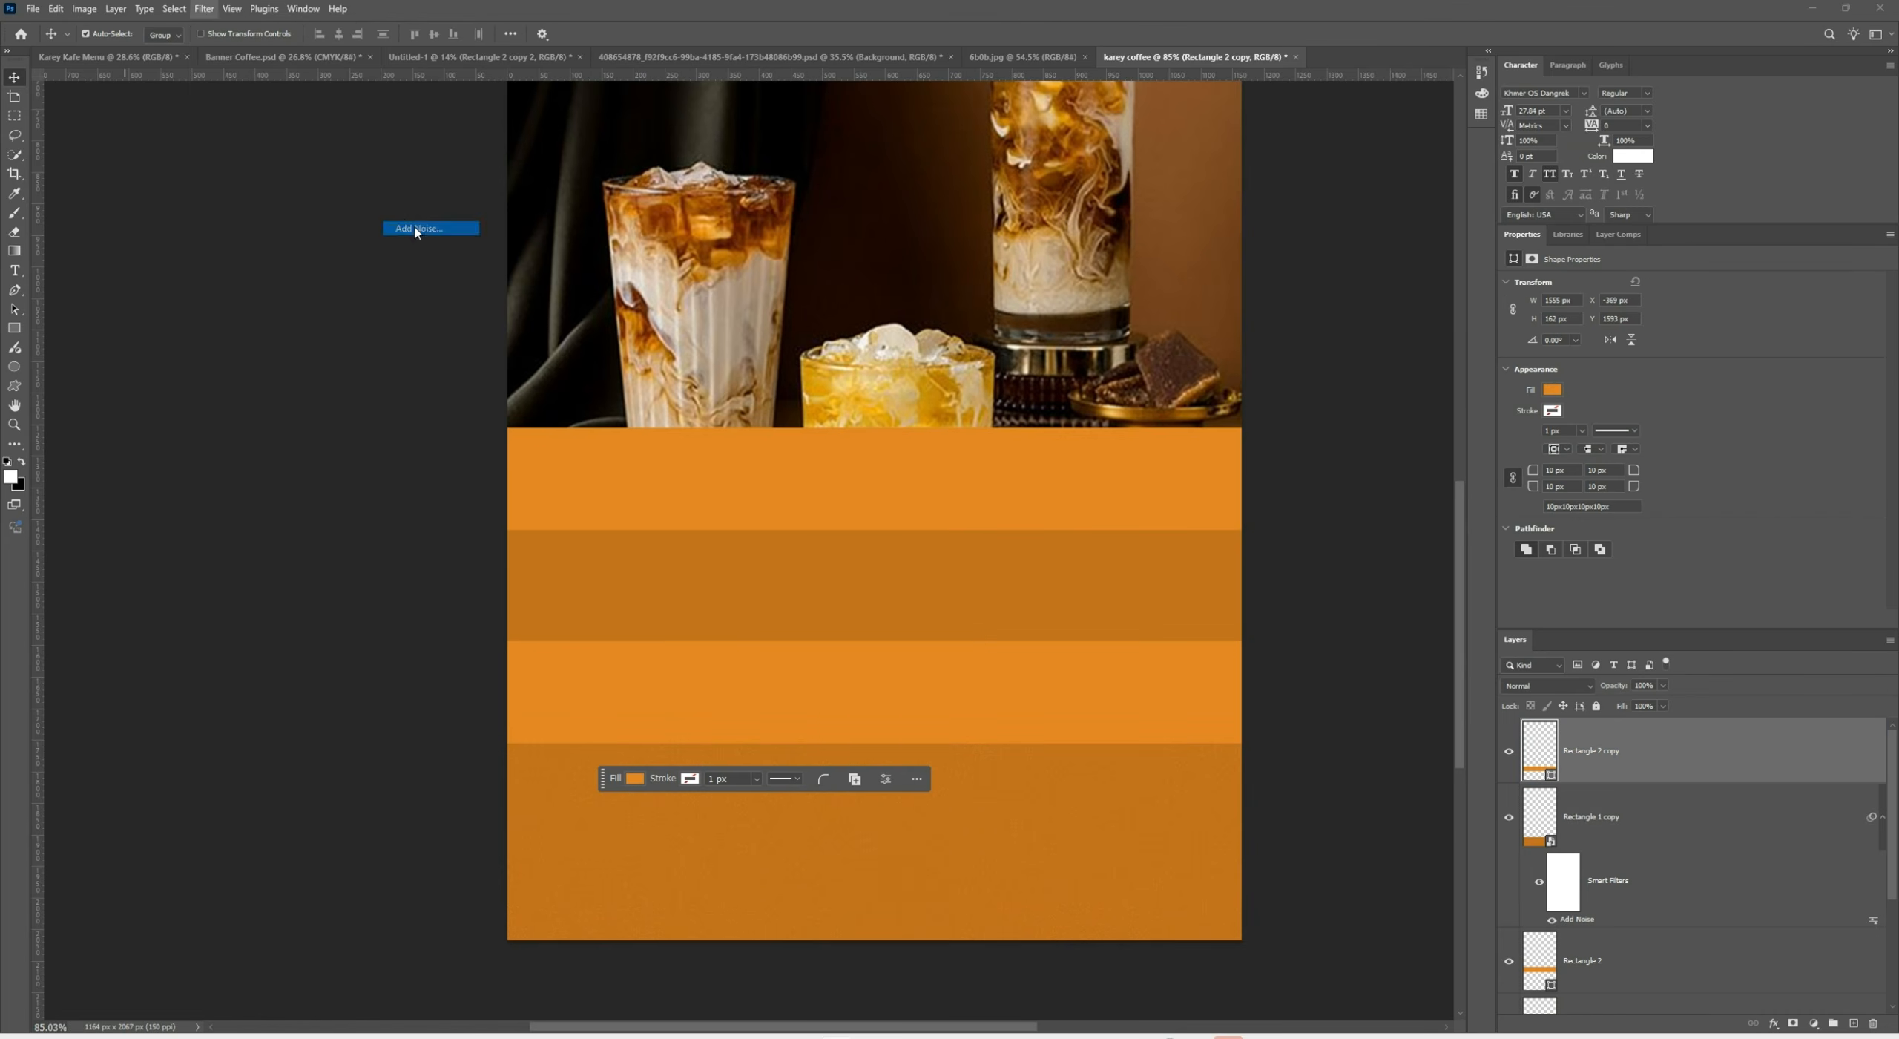
{"action": "left_click", "coordinate": [920, 379]}
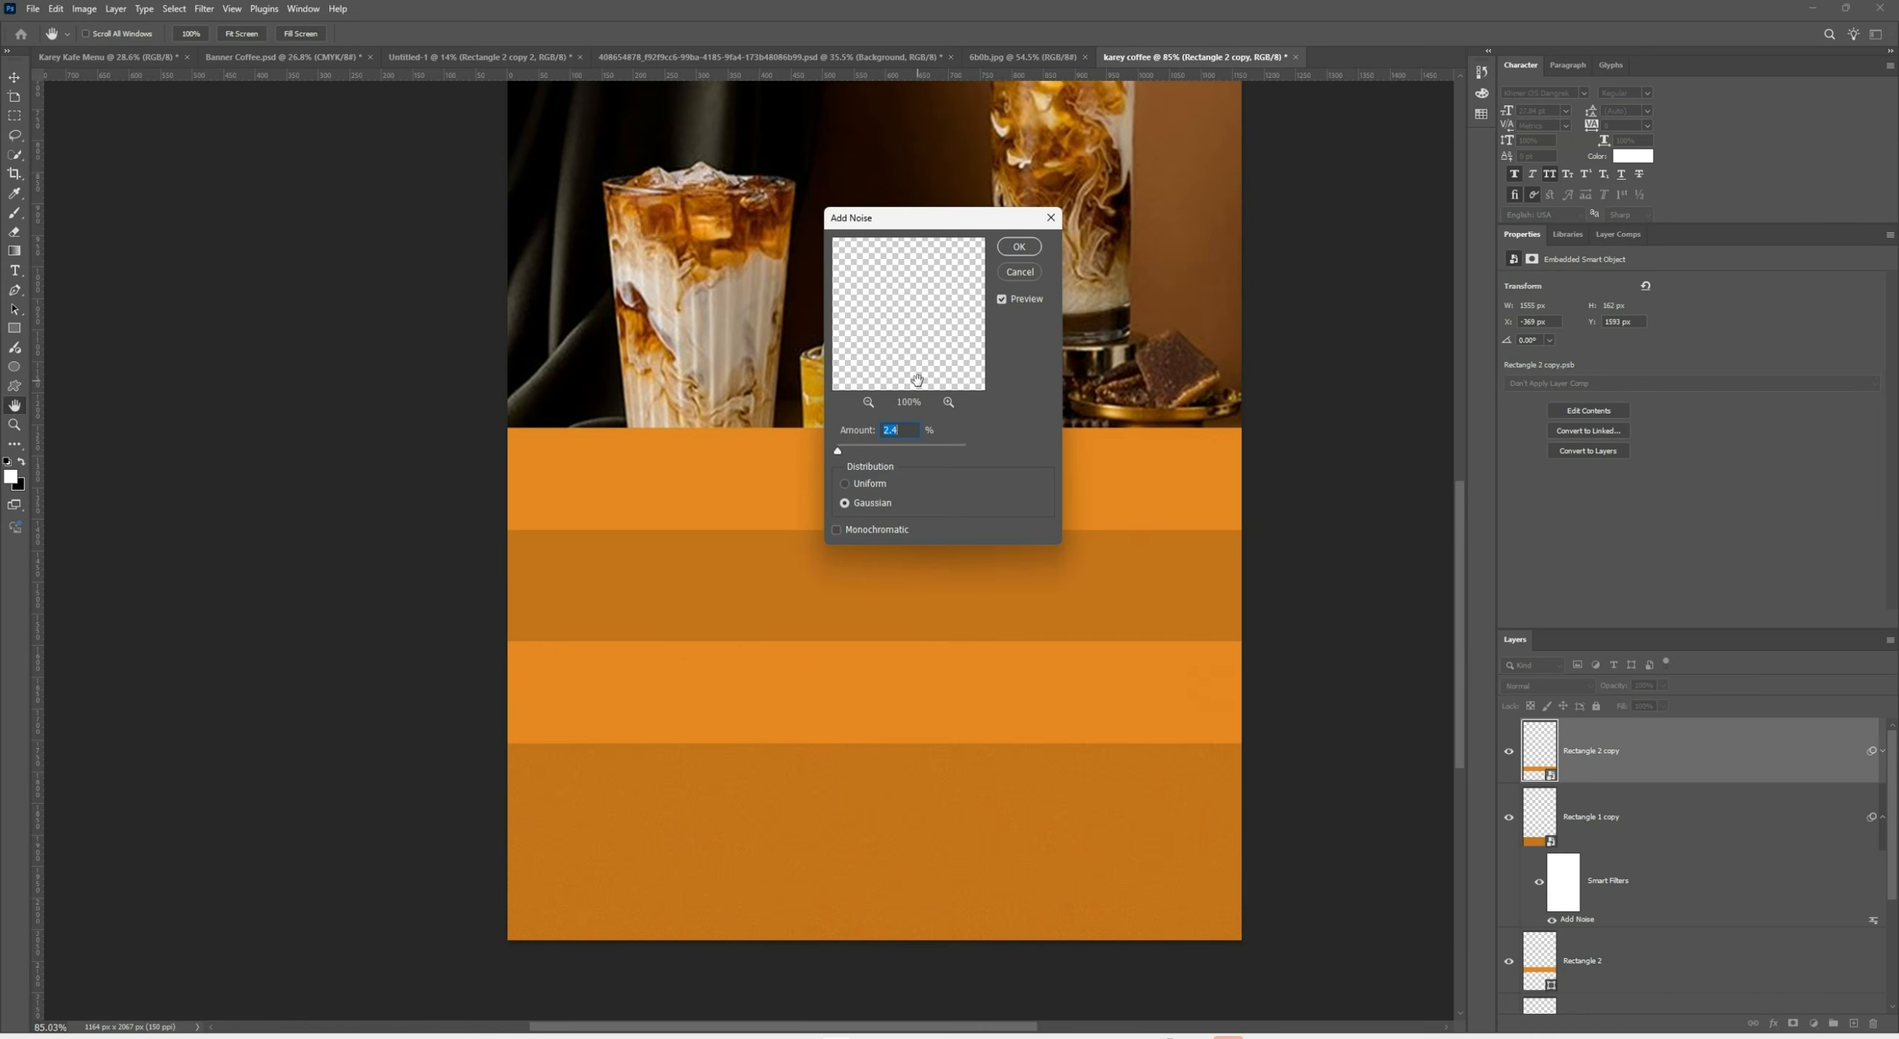
{"action": "left_click", "coordinate": [1020, 246]}
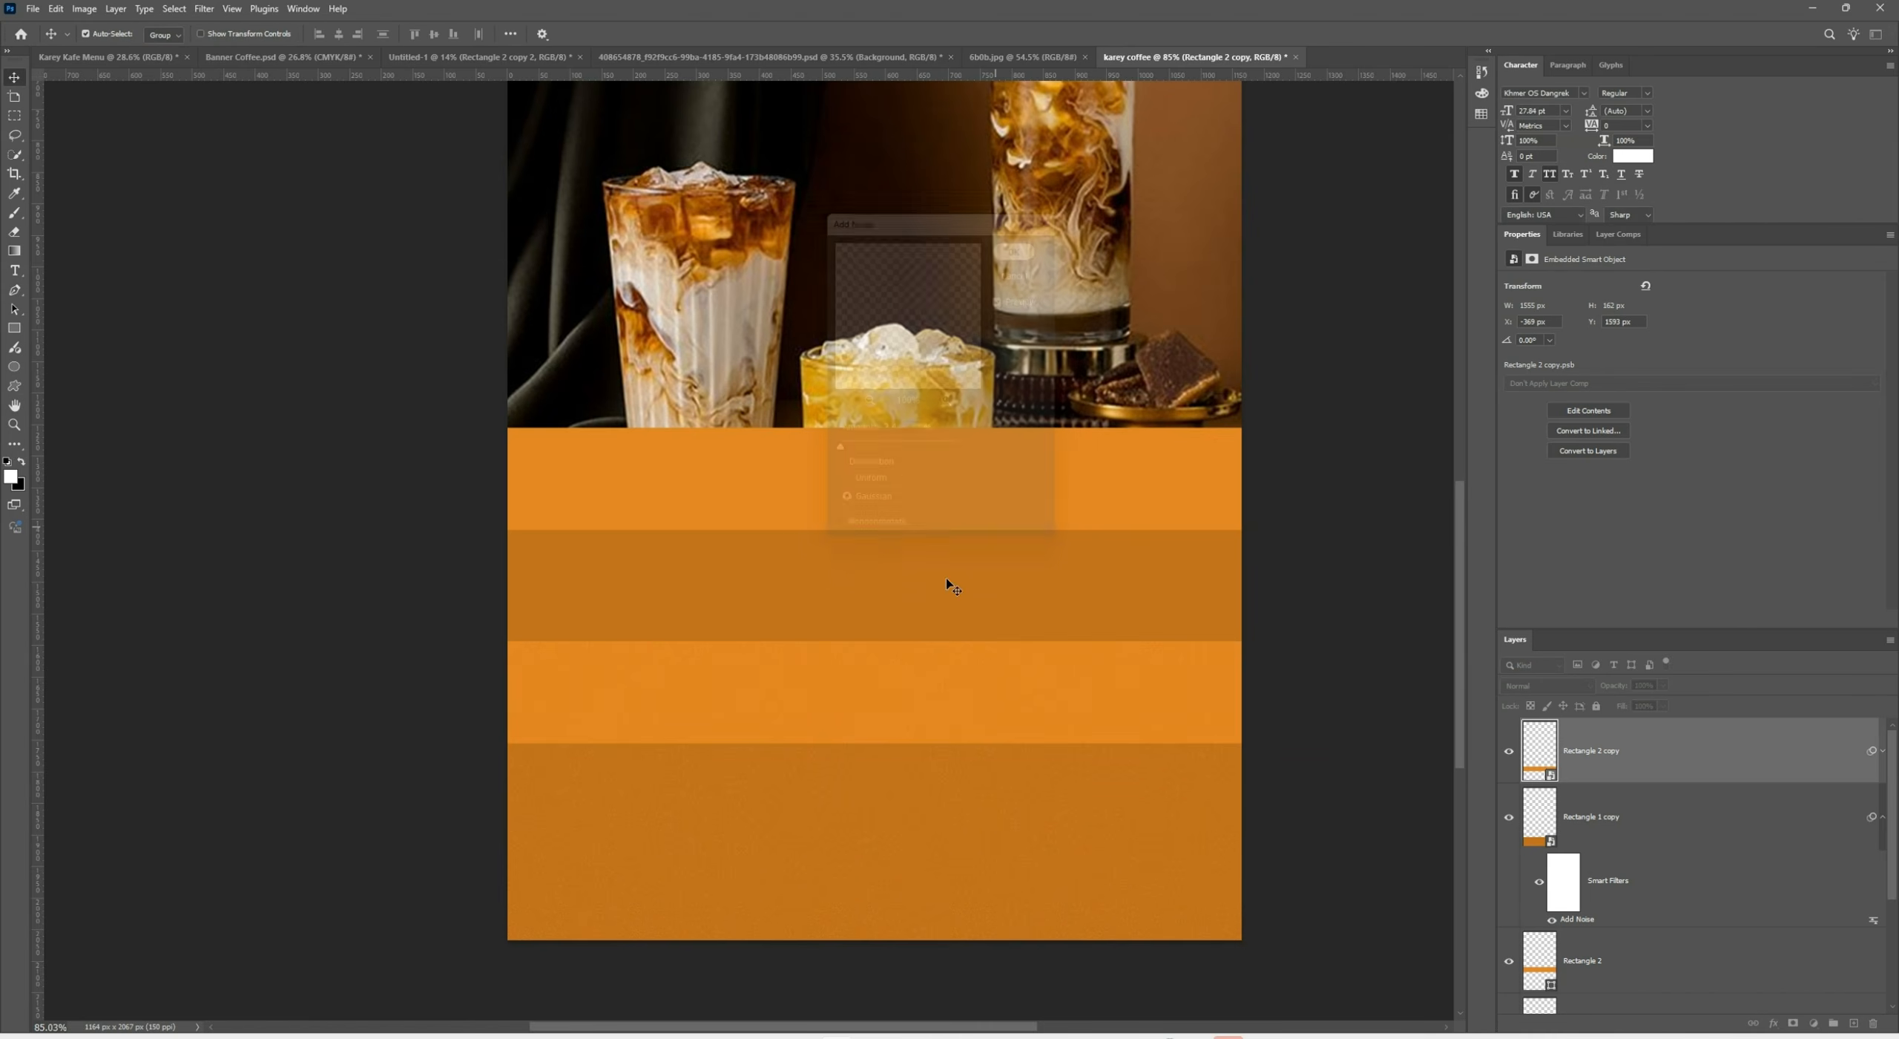
Convert the upper step's front-face and top-surface rectangles to smart objects and give them the same Add Noise filter
{"action": "key", "text": "v"}
{"action": "left_click", "coordinate": [924, 559]}
{"action": "left_click", "coordinate": [199, 7]}
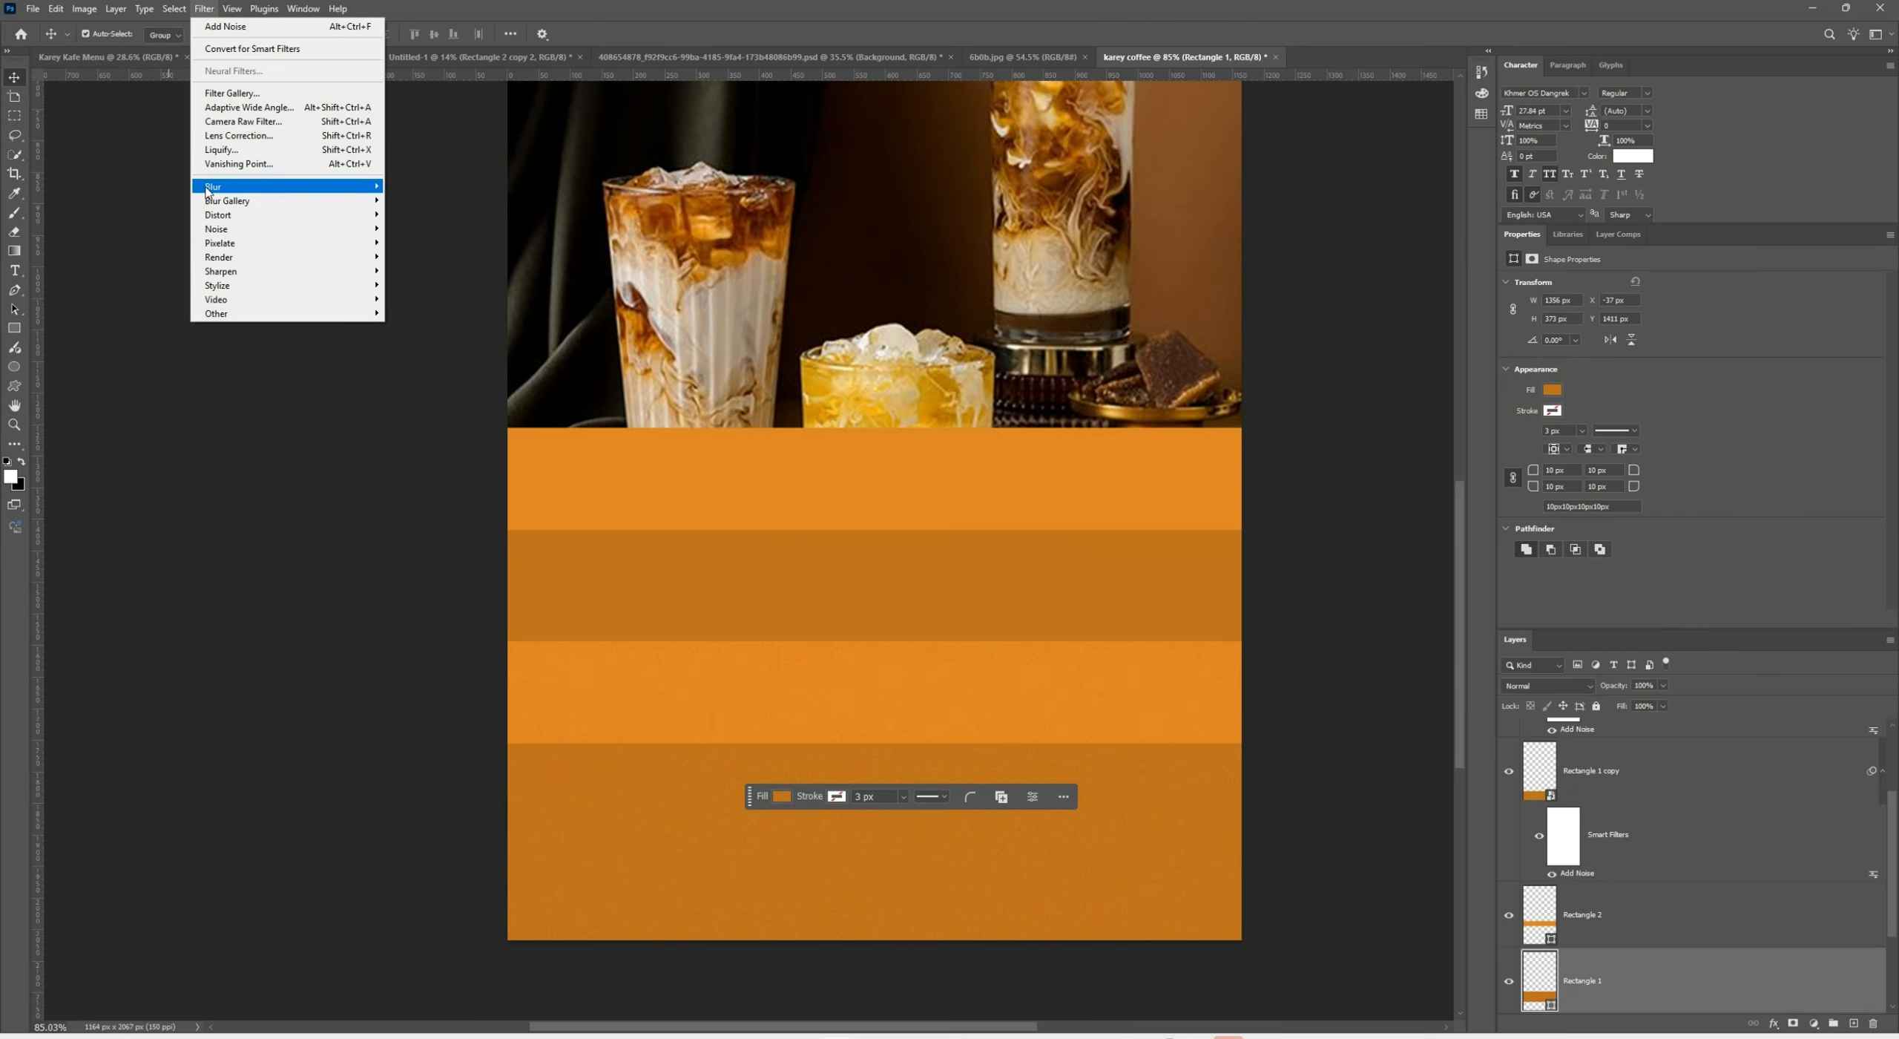
{"action": "mouse_move", "coordinate": [216, 228]}
{"action": "left_click", "coordinate": [419, 227]}
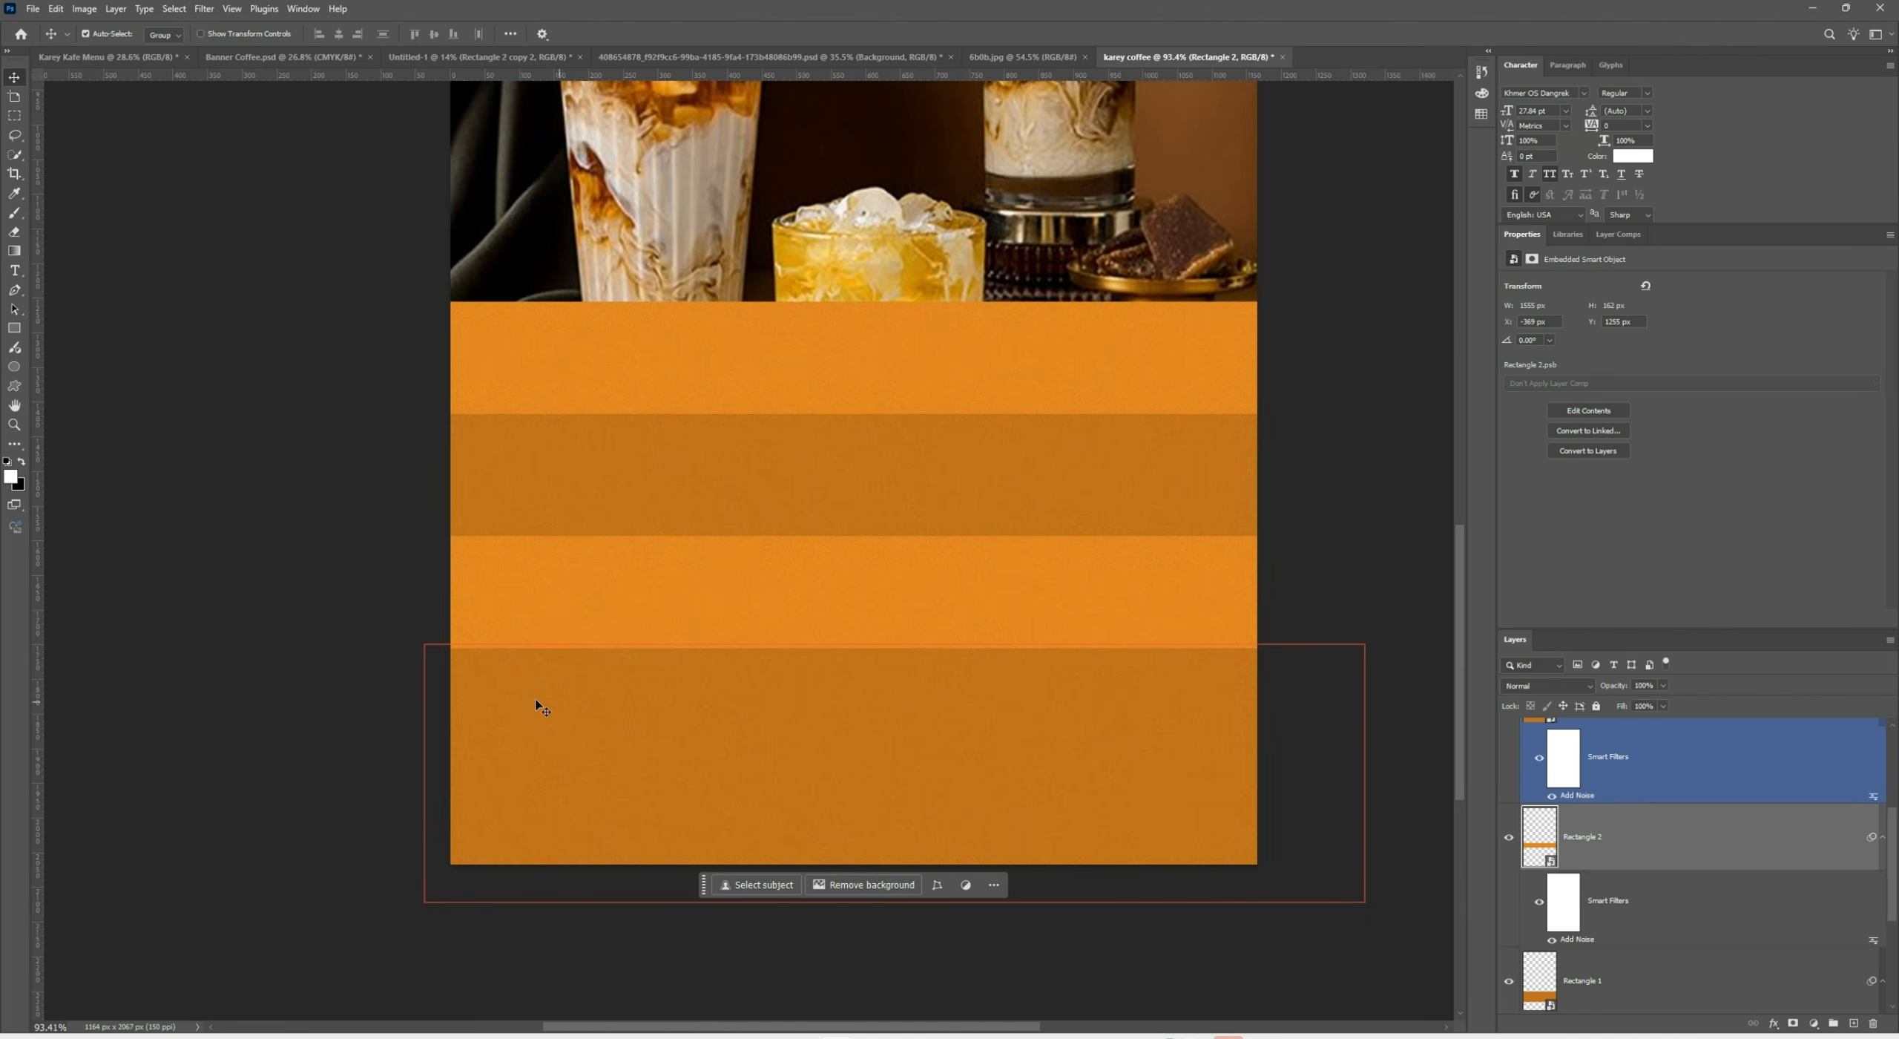
Toggle the visibility of Rectangle 1 and Rectangle 1 copy to check which front face each layer covers
{"action": "scroll", "coordinate": [1707, 831], "scroll_direction": "down", "scroll_amount": 2}
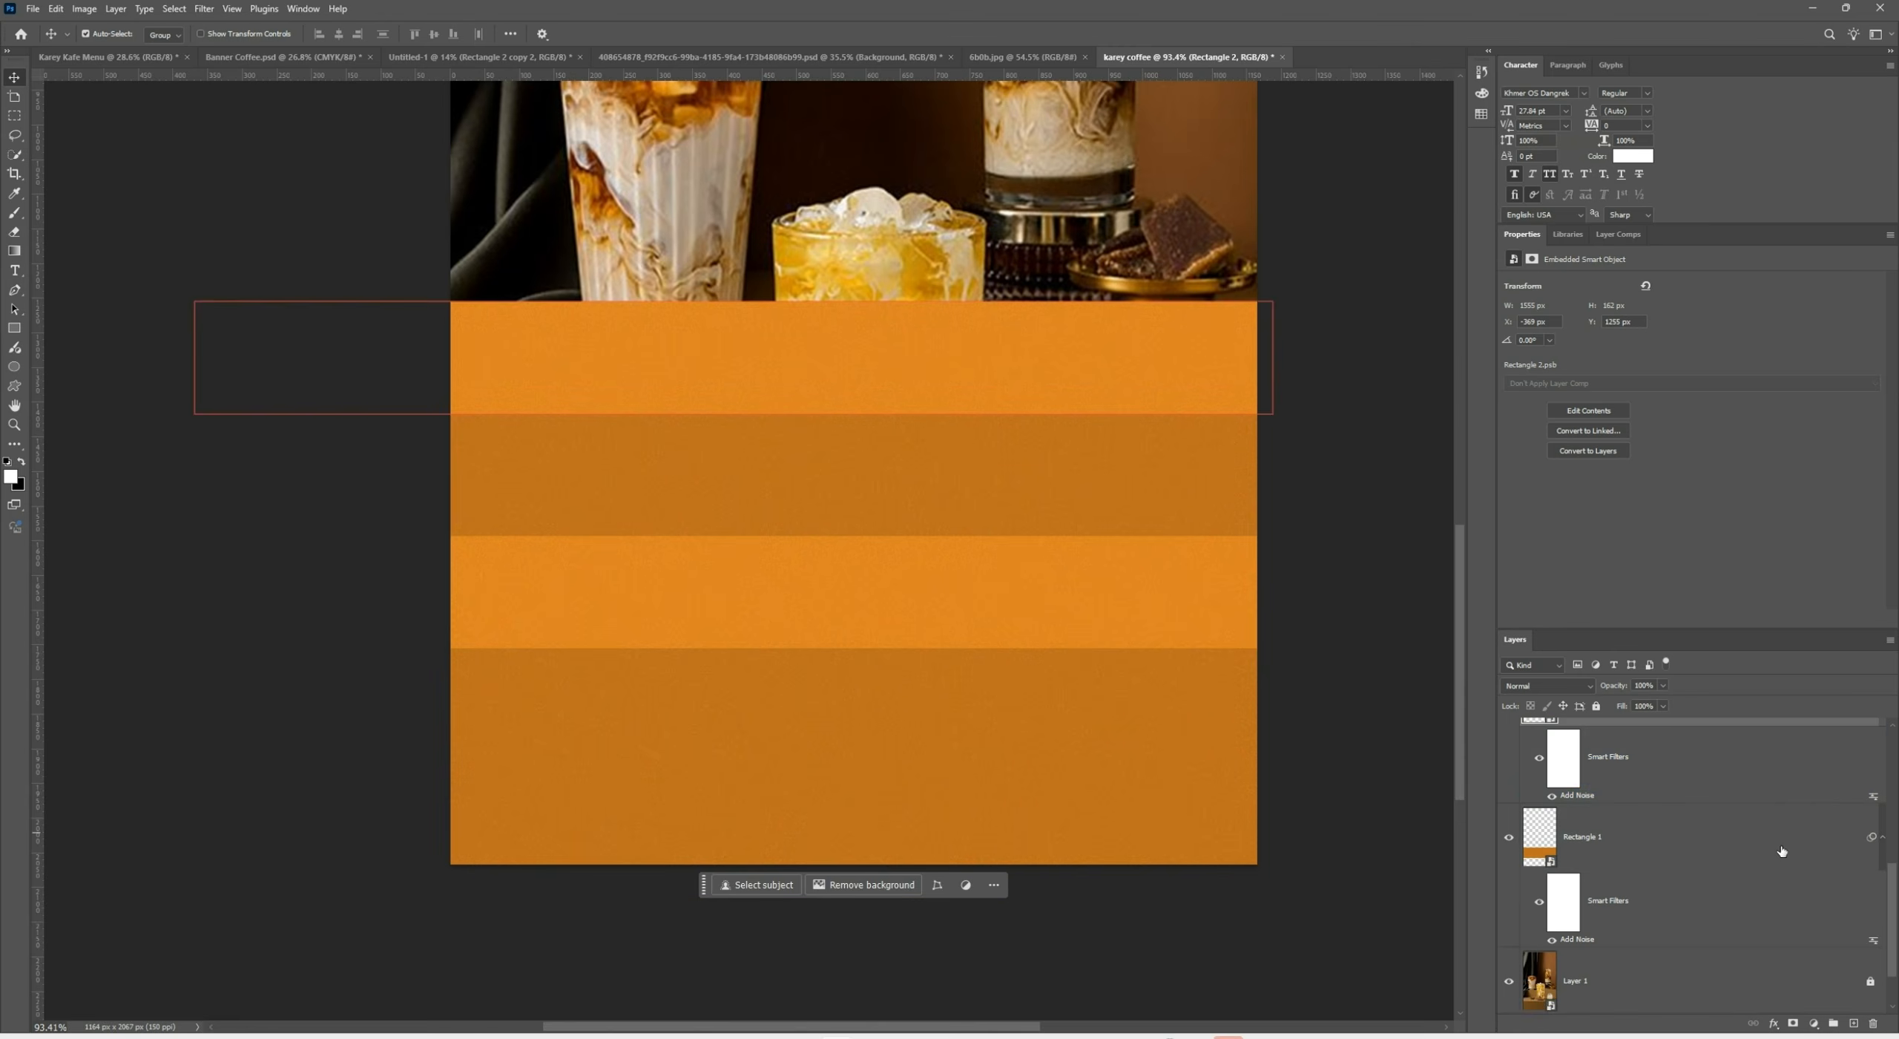
{"action": "left_click", "coordinate": [1509, 836]}
{"action": "left_click", "coordinate": [1508, 836]}
{"action": "left_click_drag", "start_coordinate": [1054, 479], "coordinate": [1055, 712]}
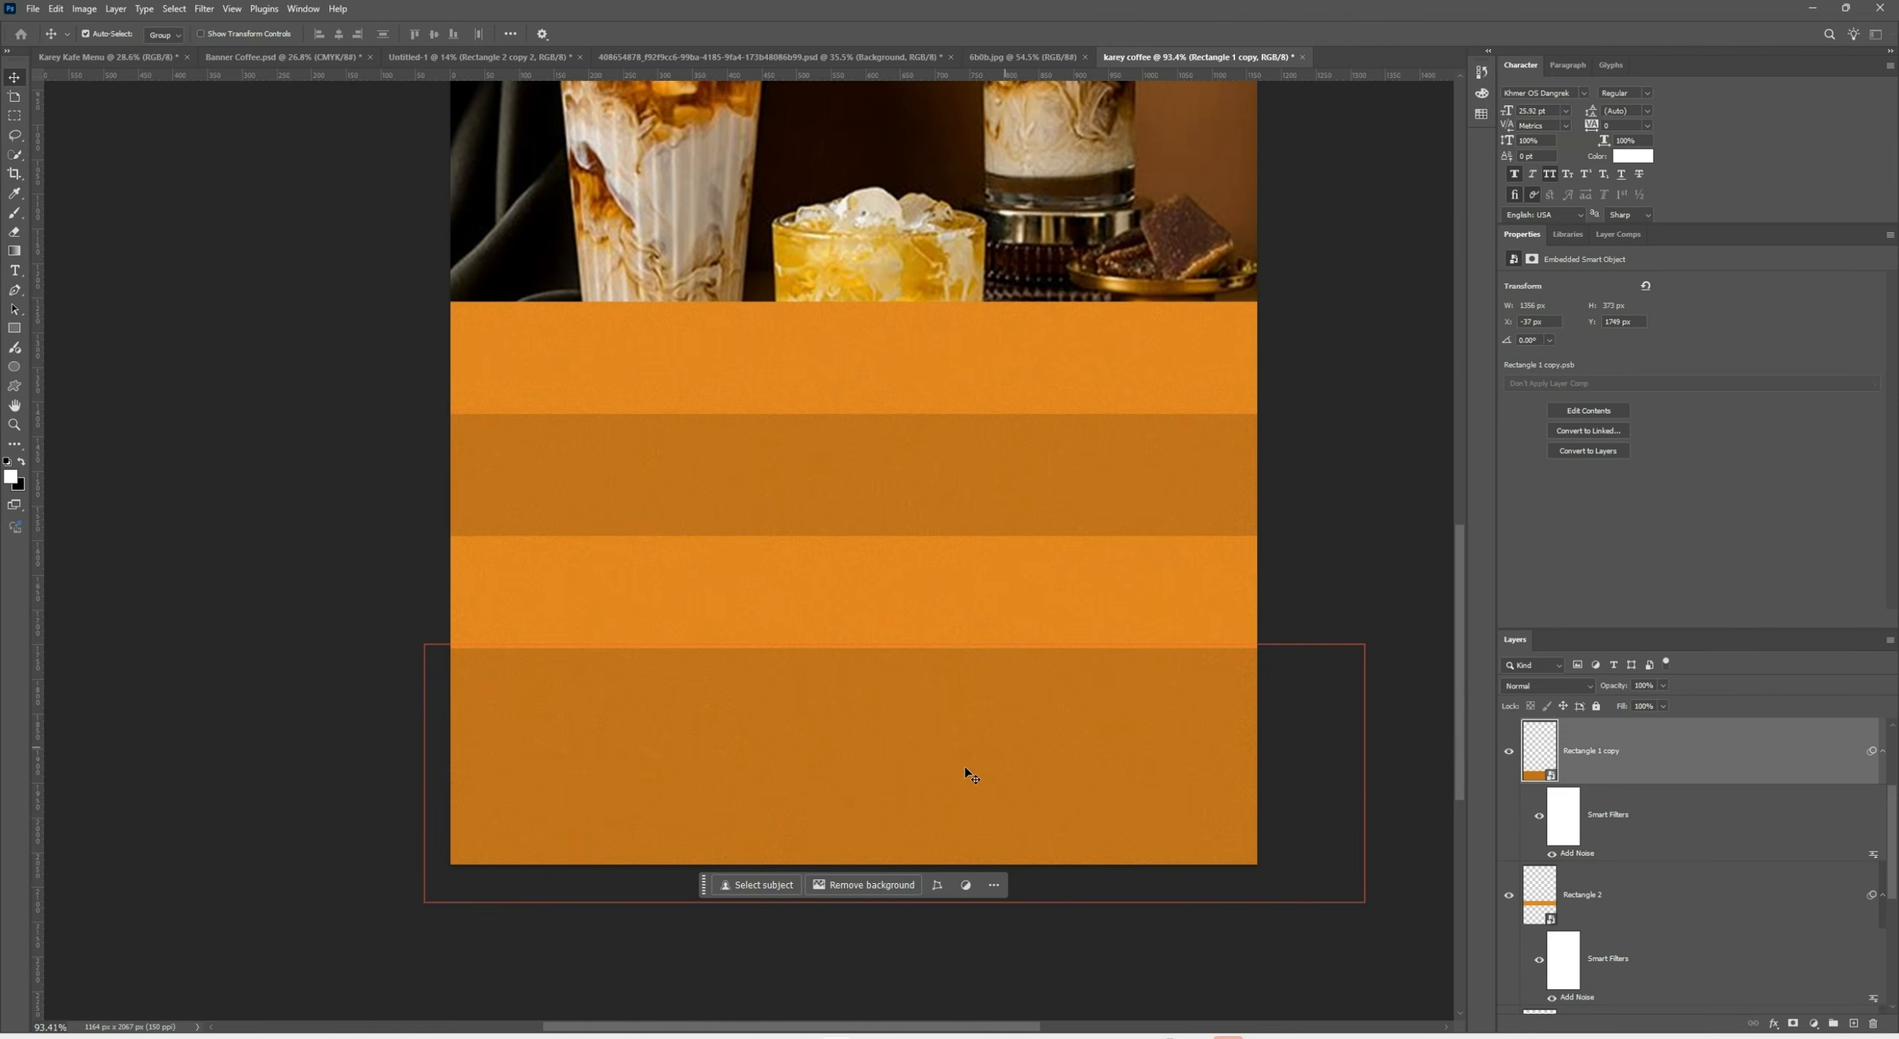
{"action": "left_click", "coordinate": [1507, 752]}
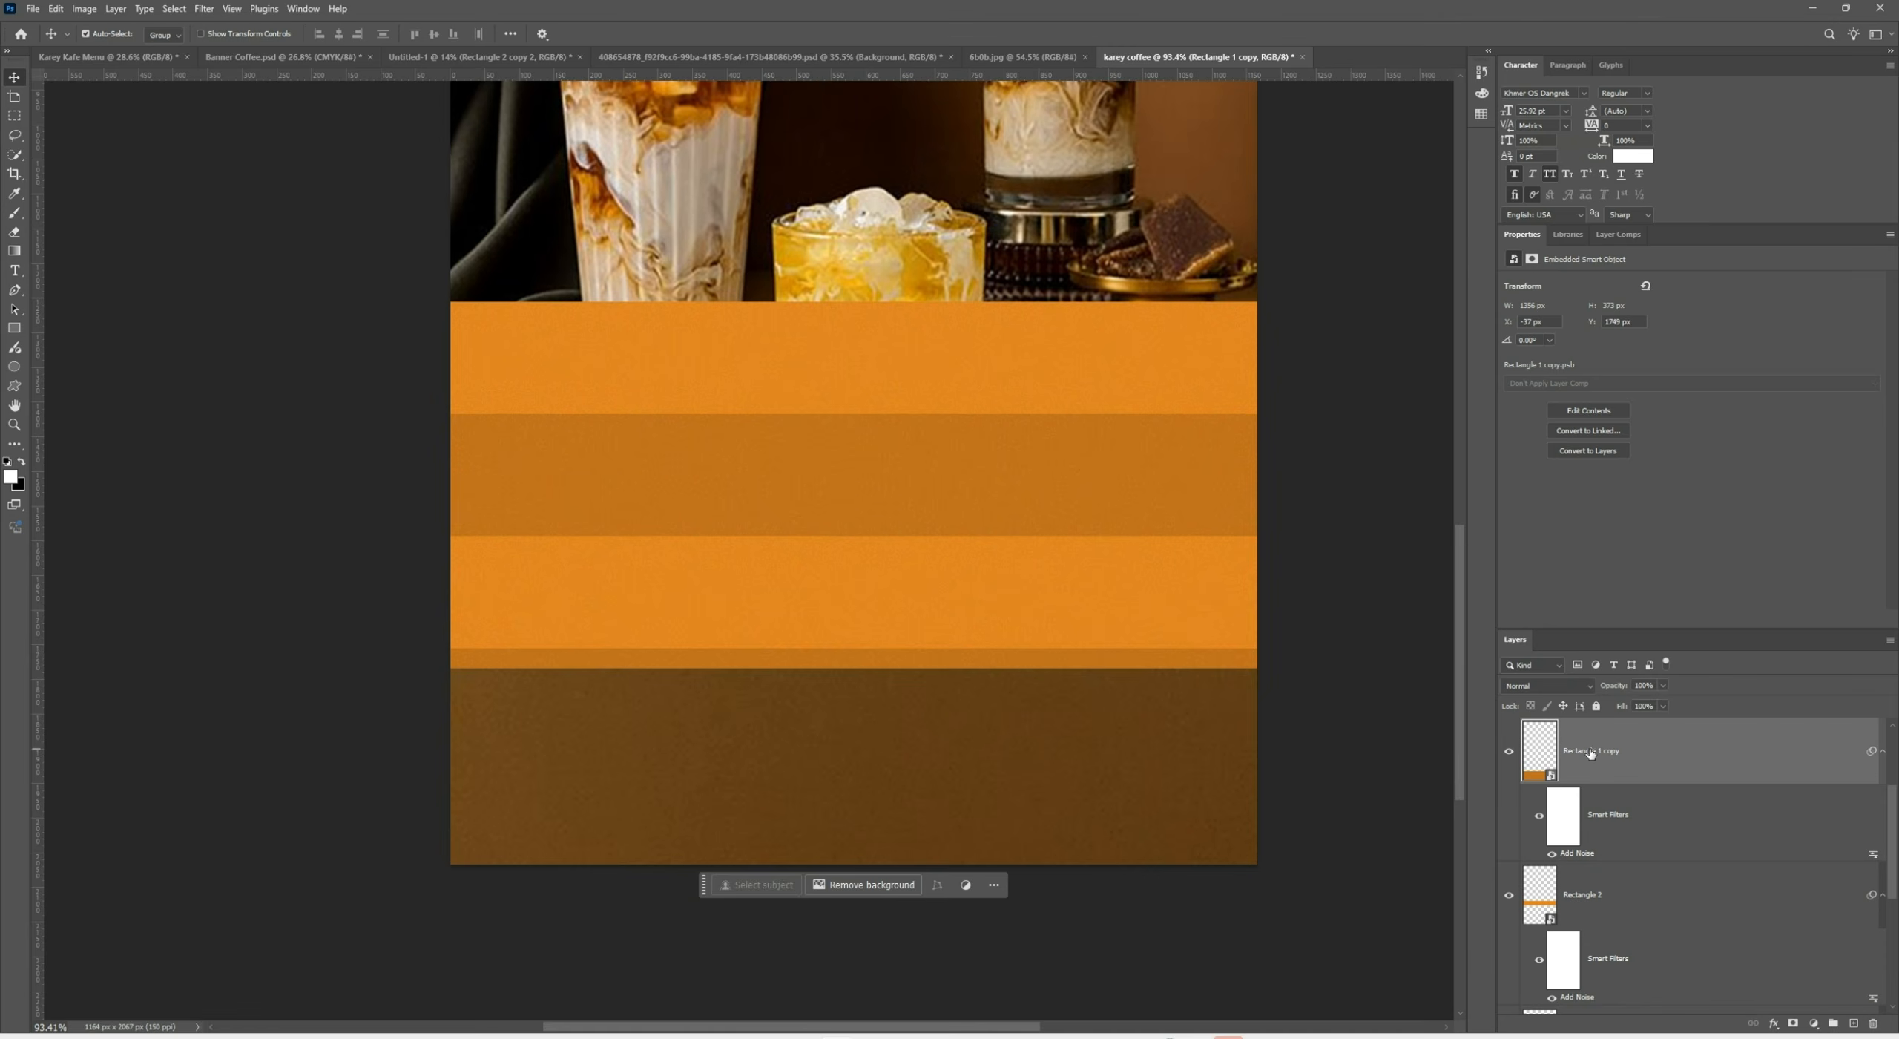
{"action": "left_click", "coordinate": [1508, 751]}
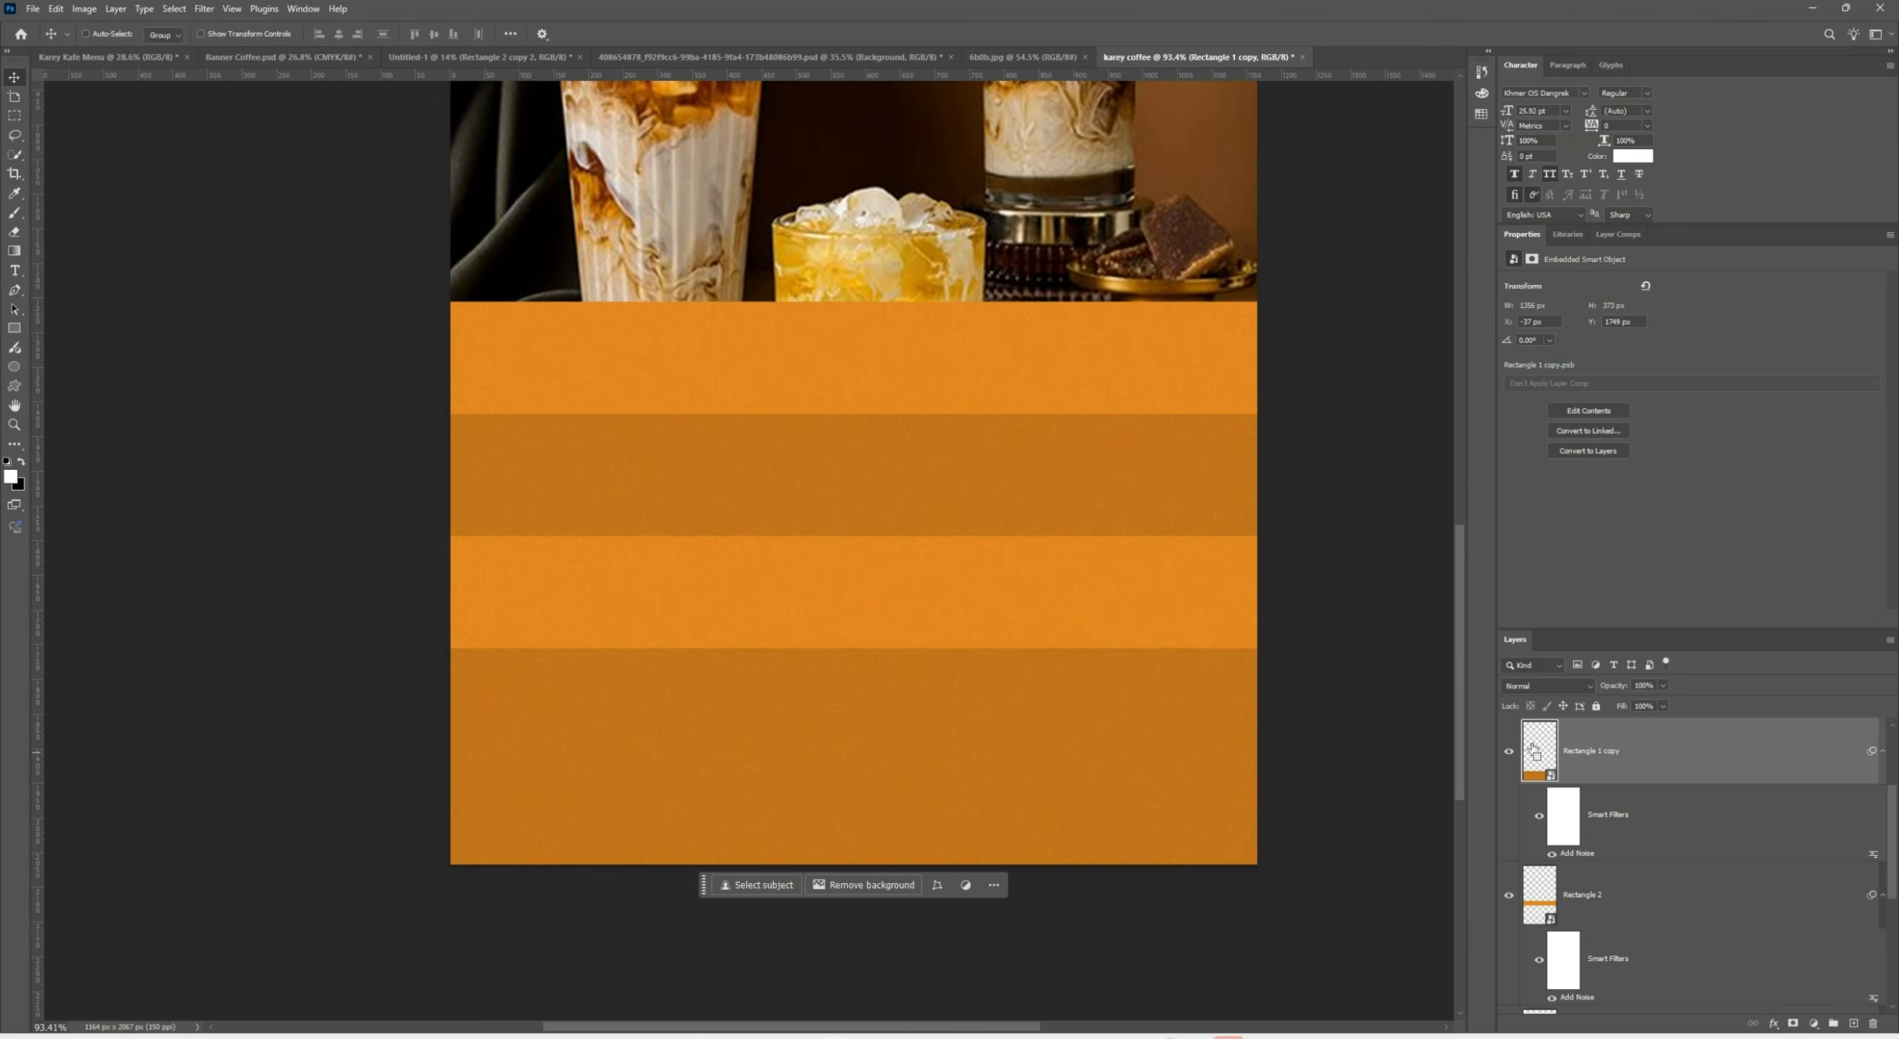
Load the lowest front-face rectangle as a selection and set the foreground color to the light orange #ffca8d
{"action": "left_click", "coordinate": [1535, 749], "text": "ctrl"}
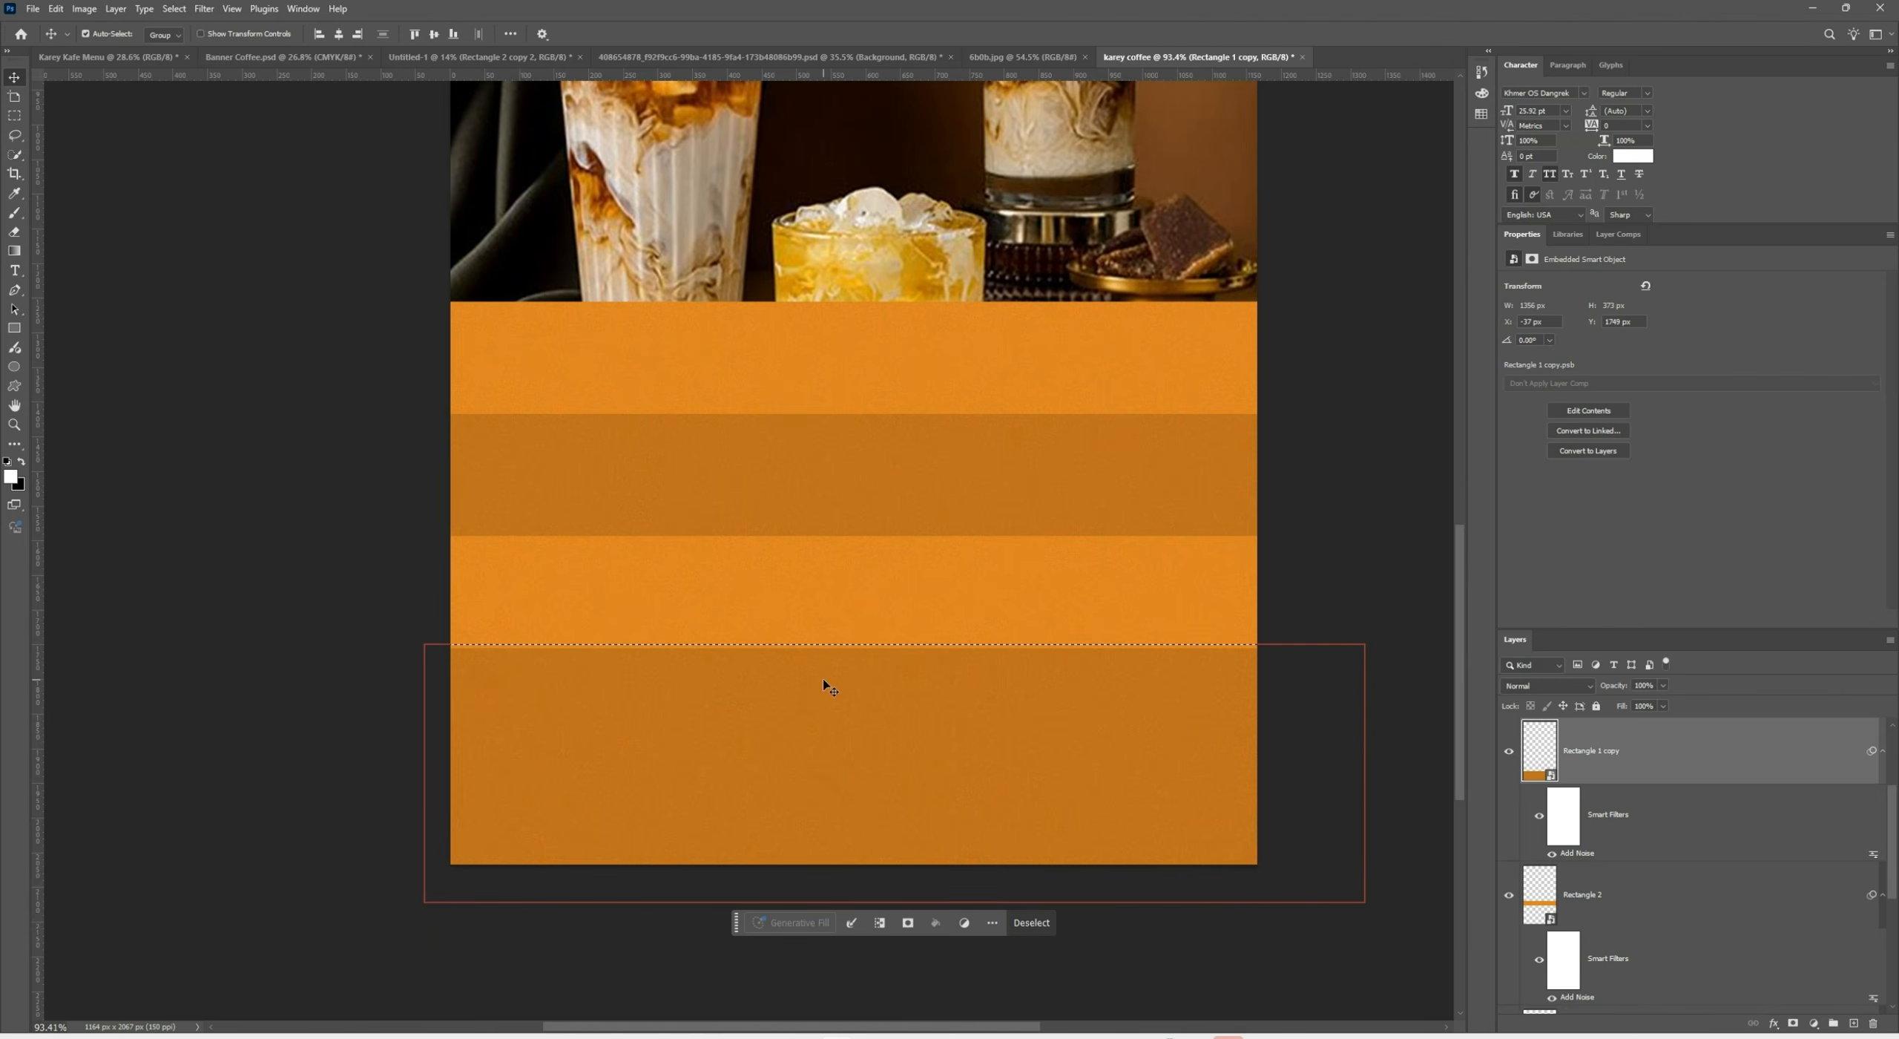
{"action": "left_click", "coordinate": [10, 475]}
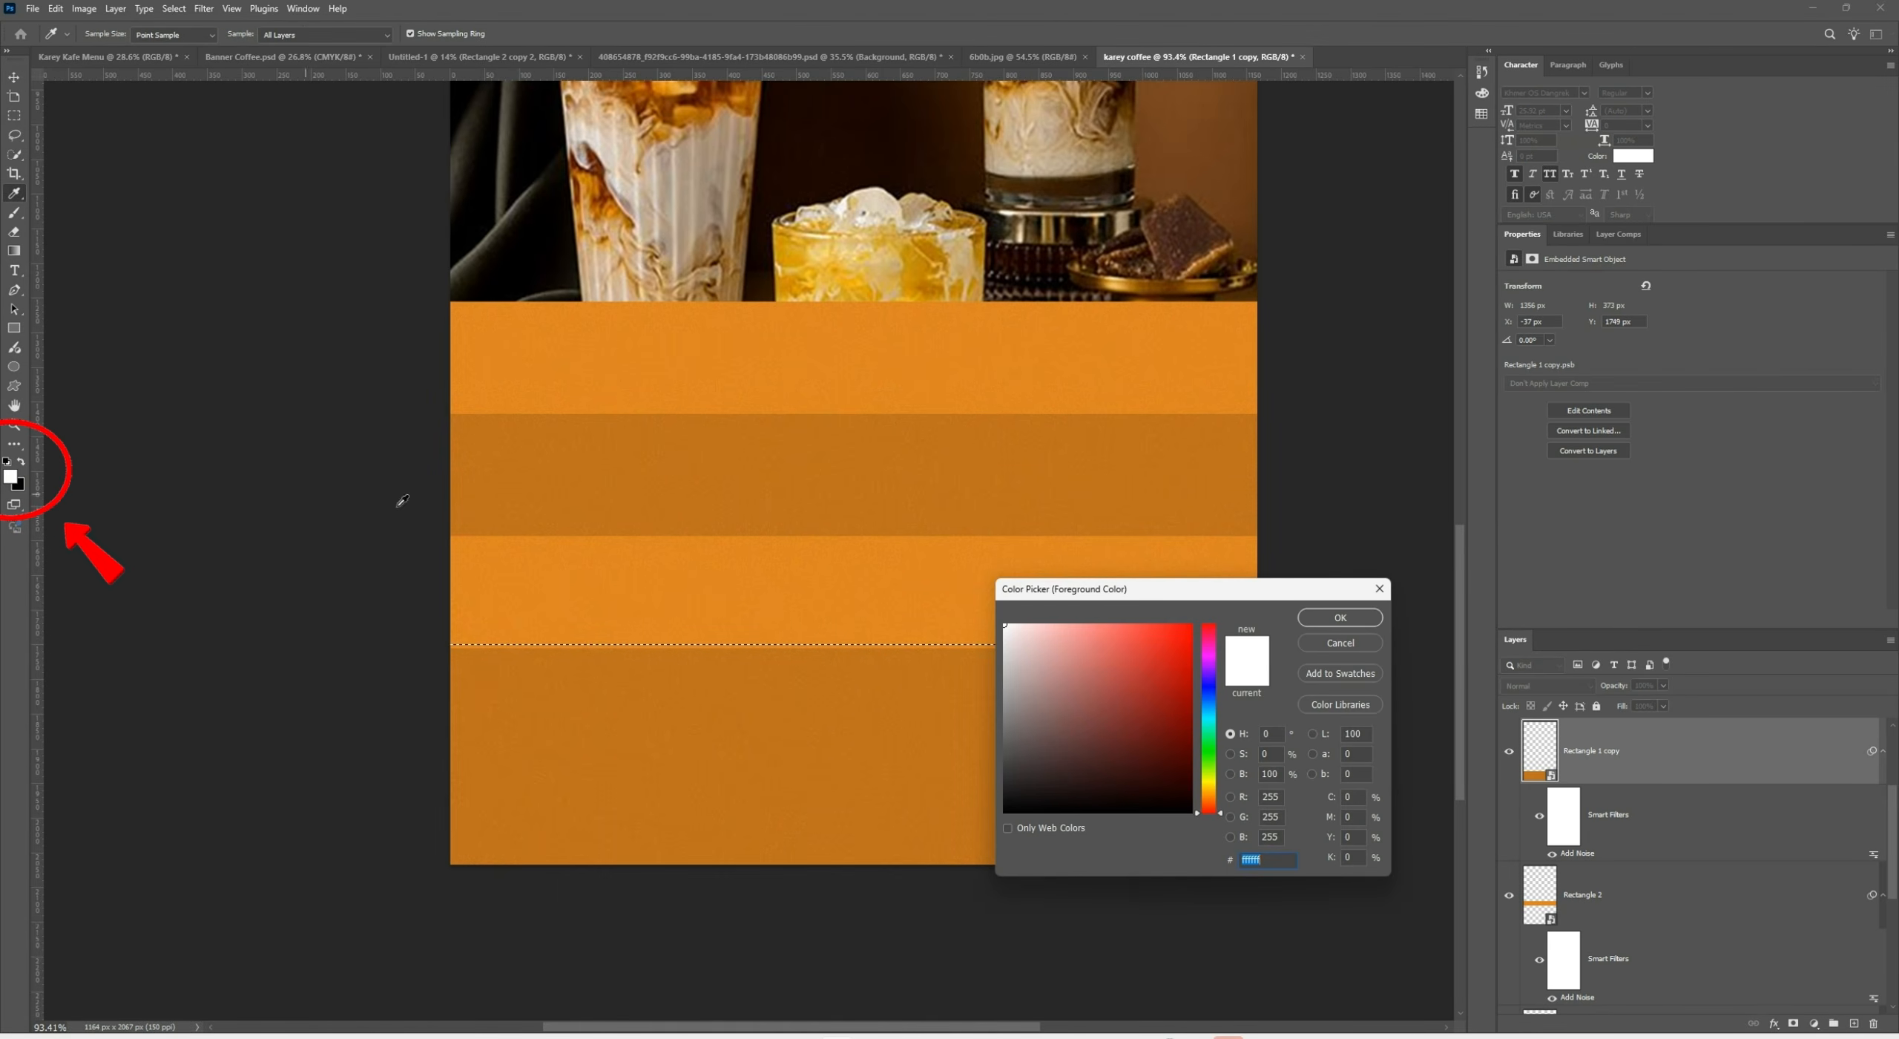
{"action": "left_click", "coordinate": [642, 585]}
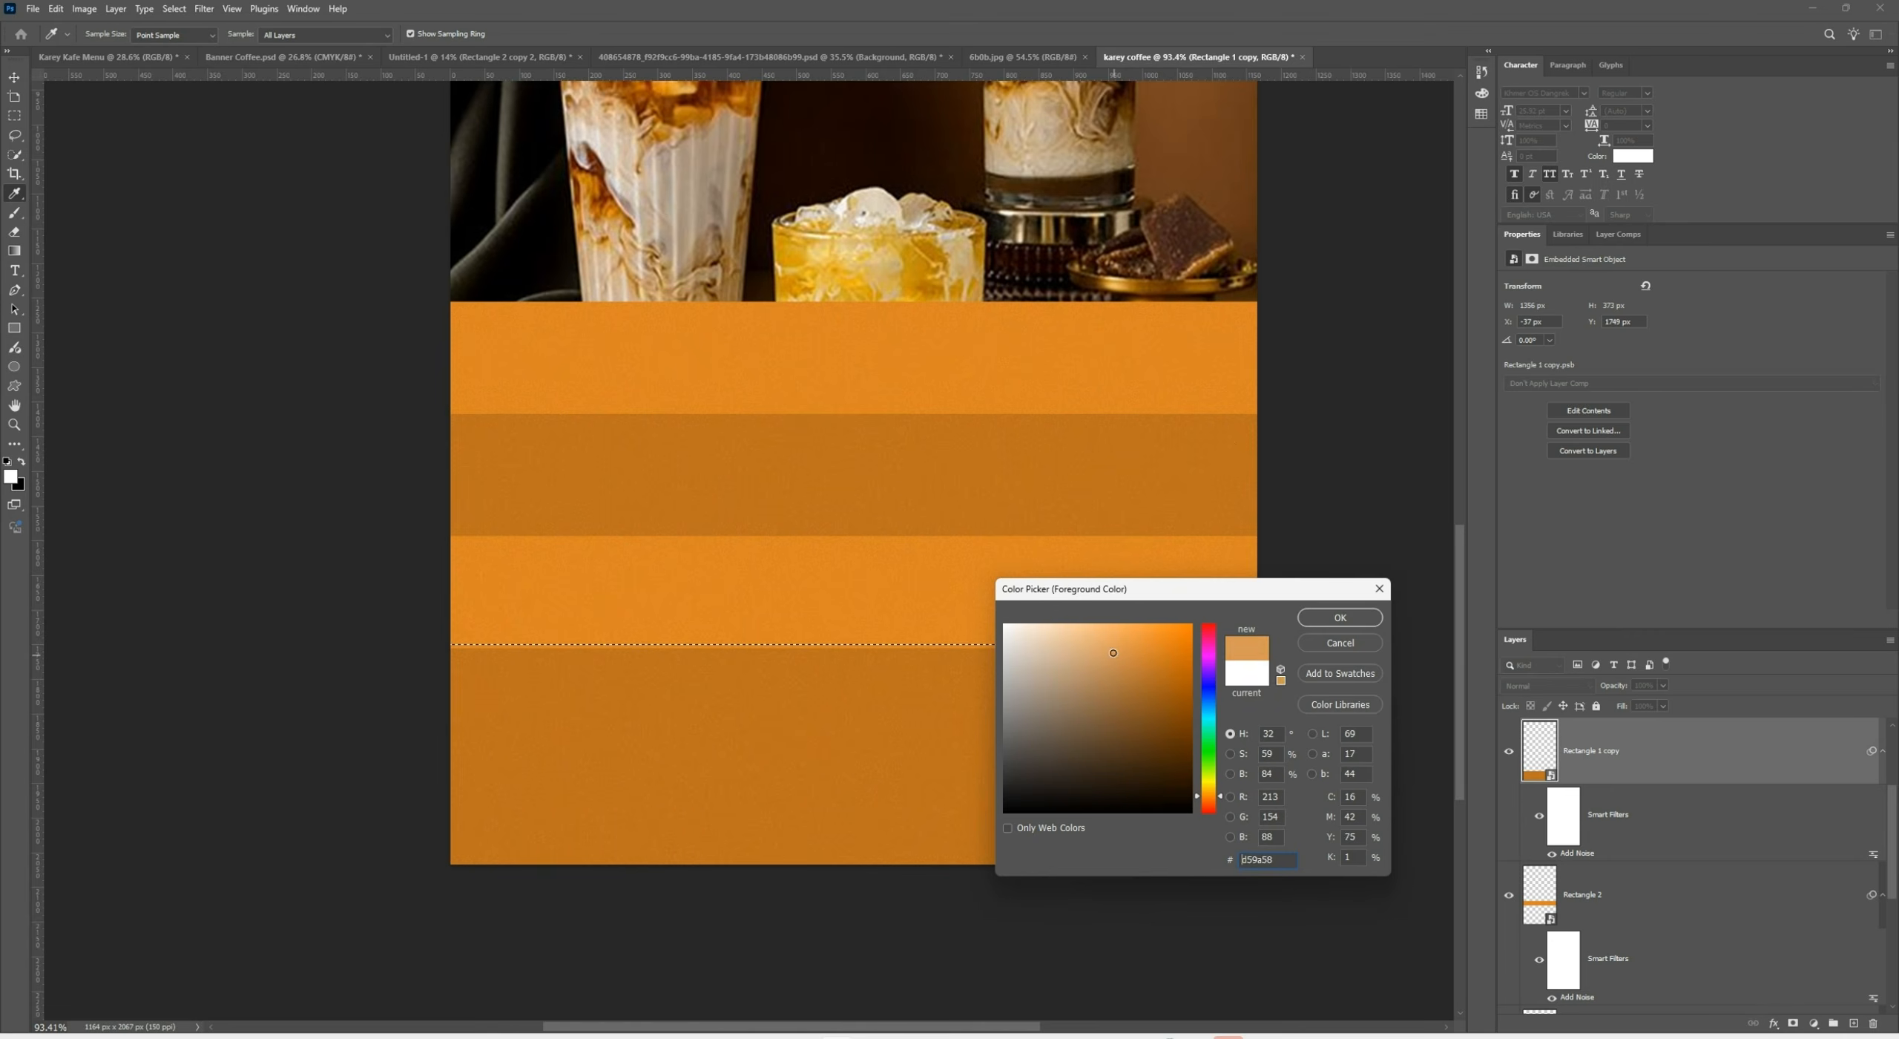
{"action": "left_click_drag", "start_coordinate": [1113, 652], "coordinate": [1088, 610]}
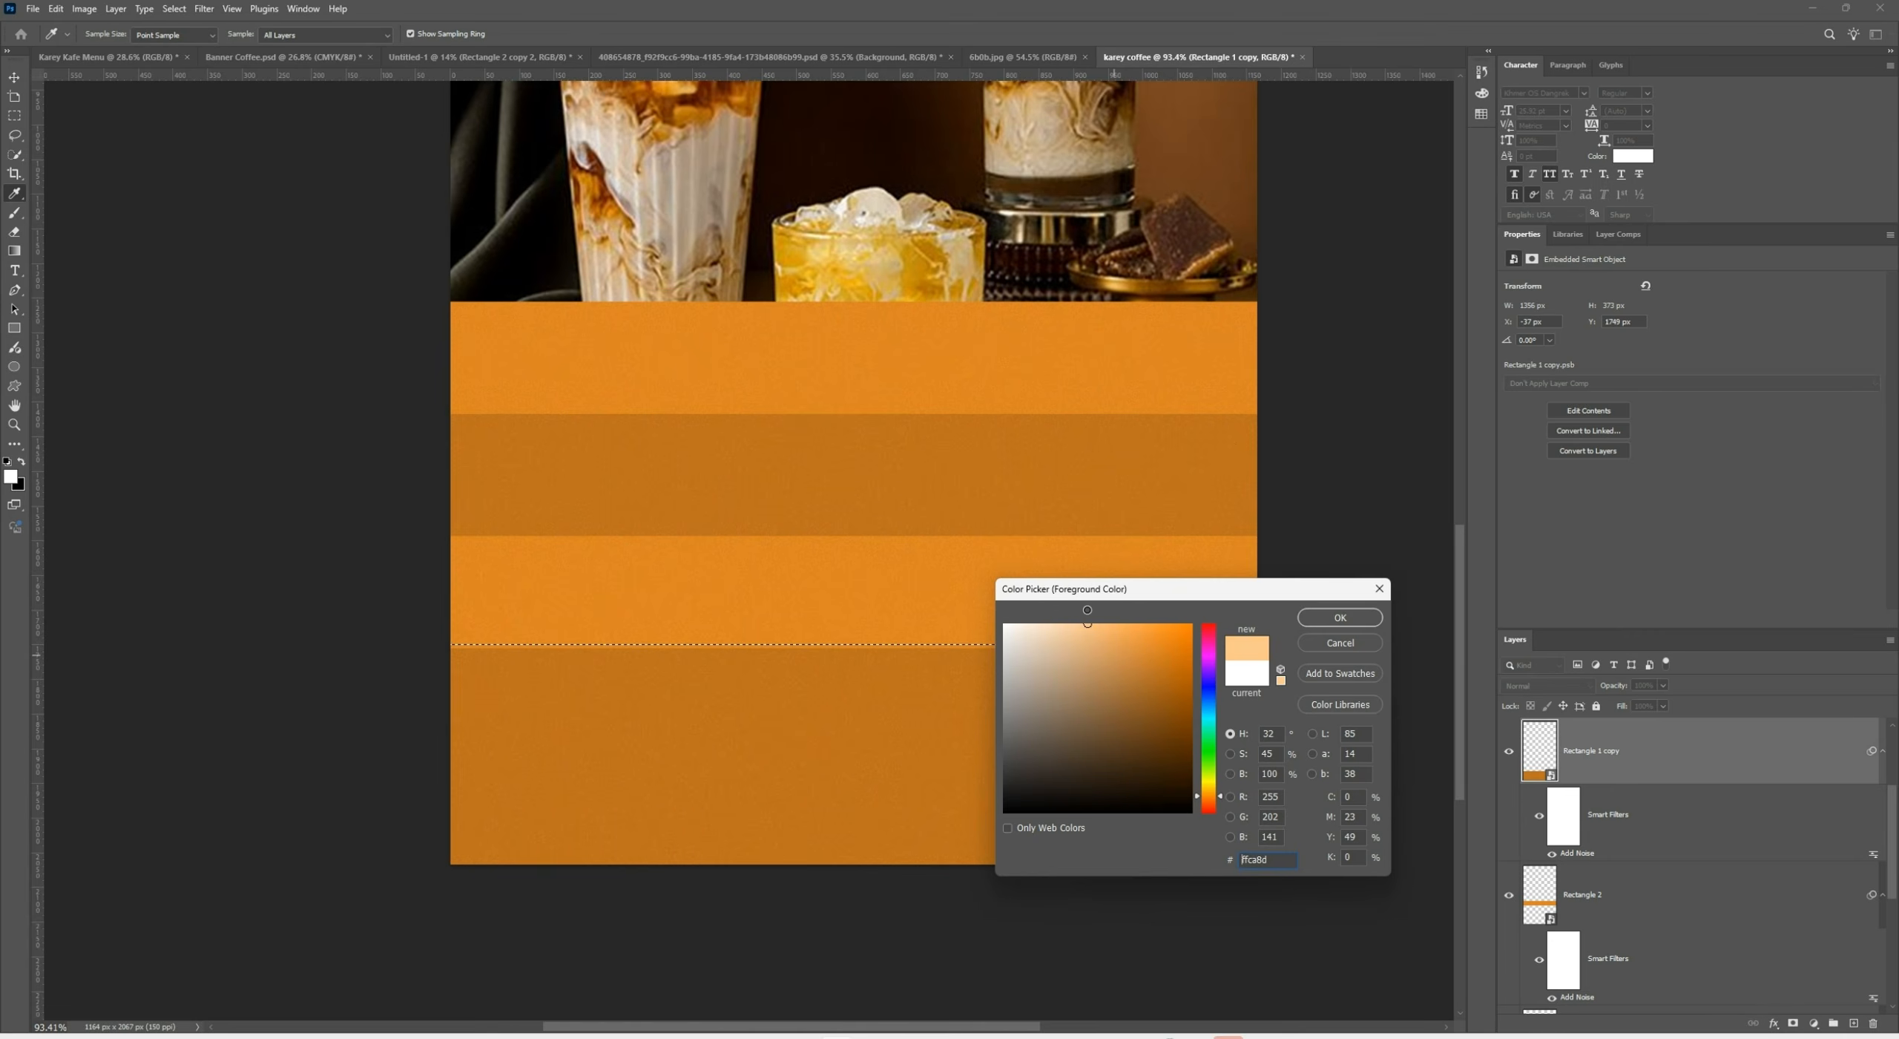
{"action": "left_click", "coordinate": [1351, 618]}
{"action": "key", "text": "v"}
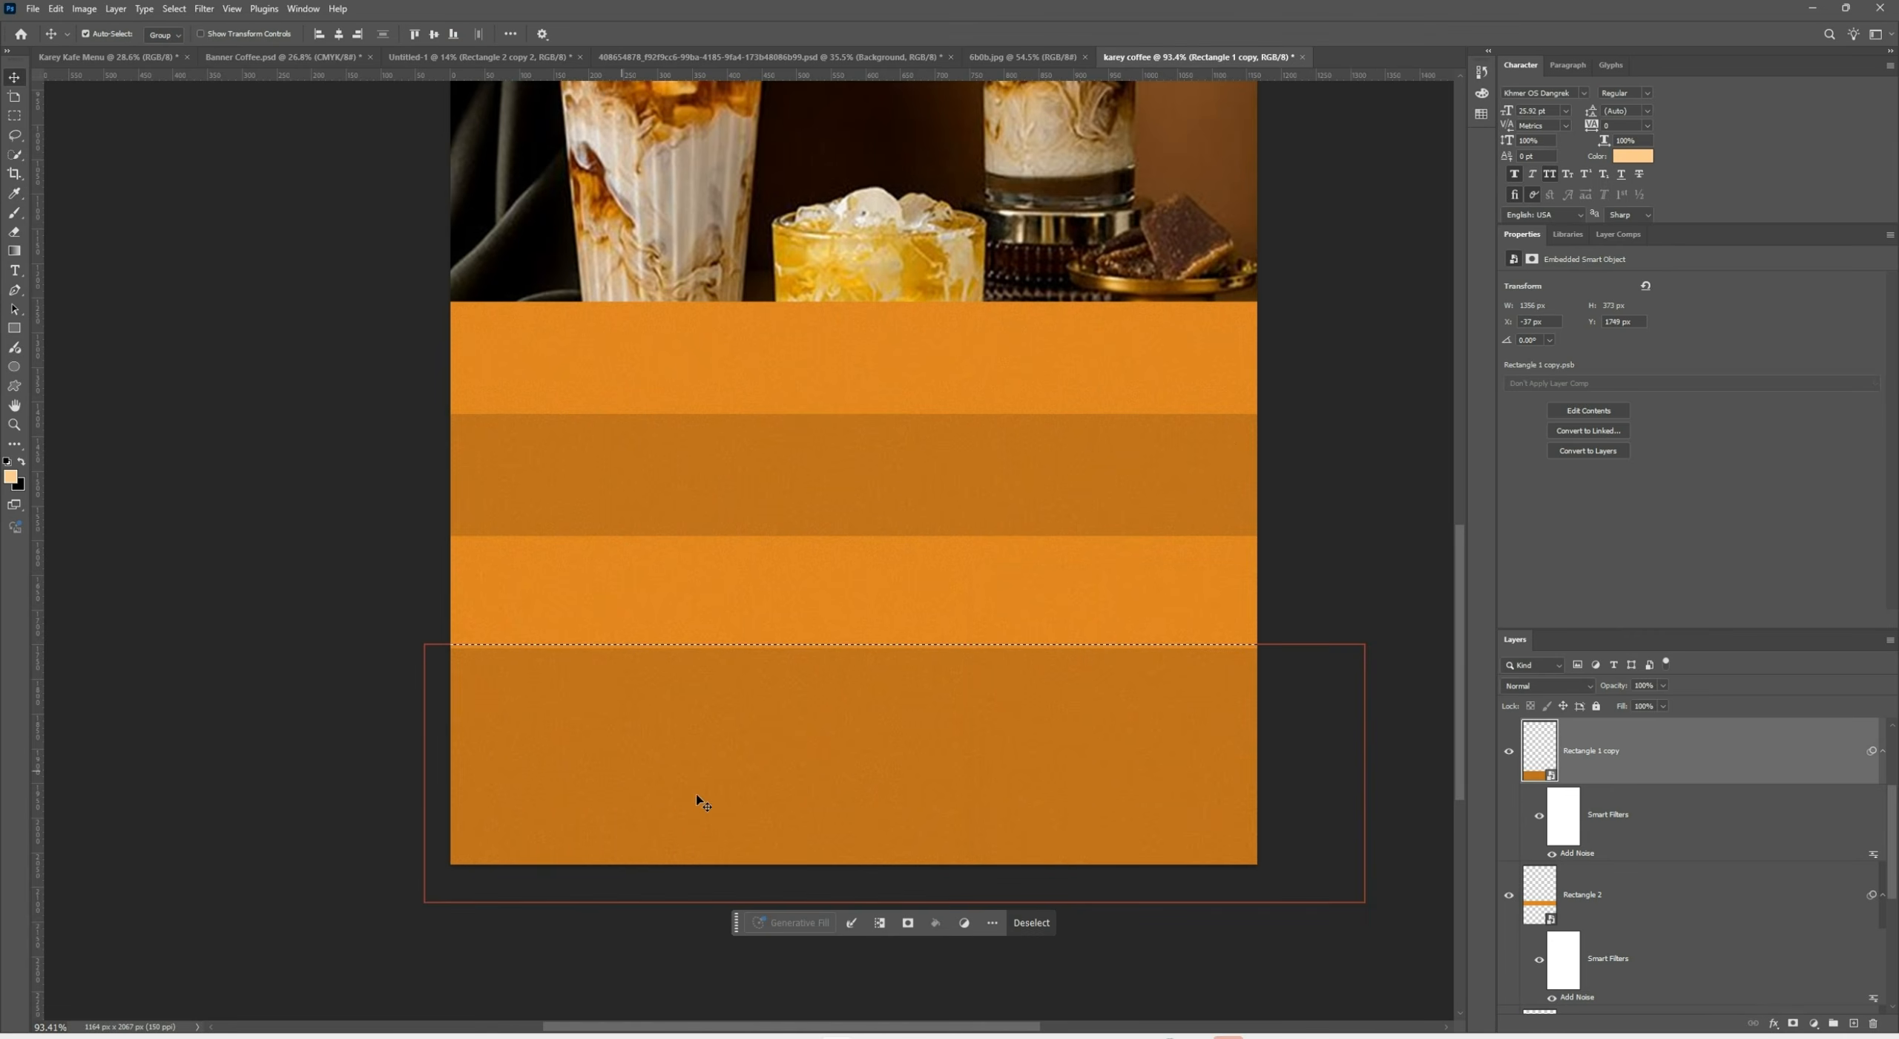
Switch to the Brush tool and choose the Soft Round brush tip
{"action": "left_click", "coordinate": [16, 217]}
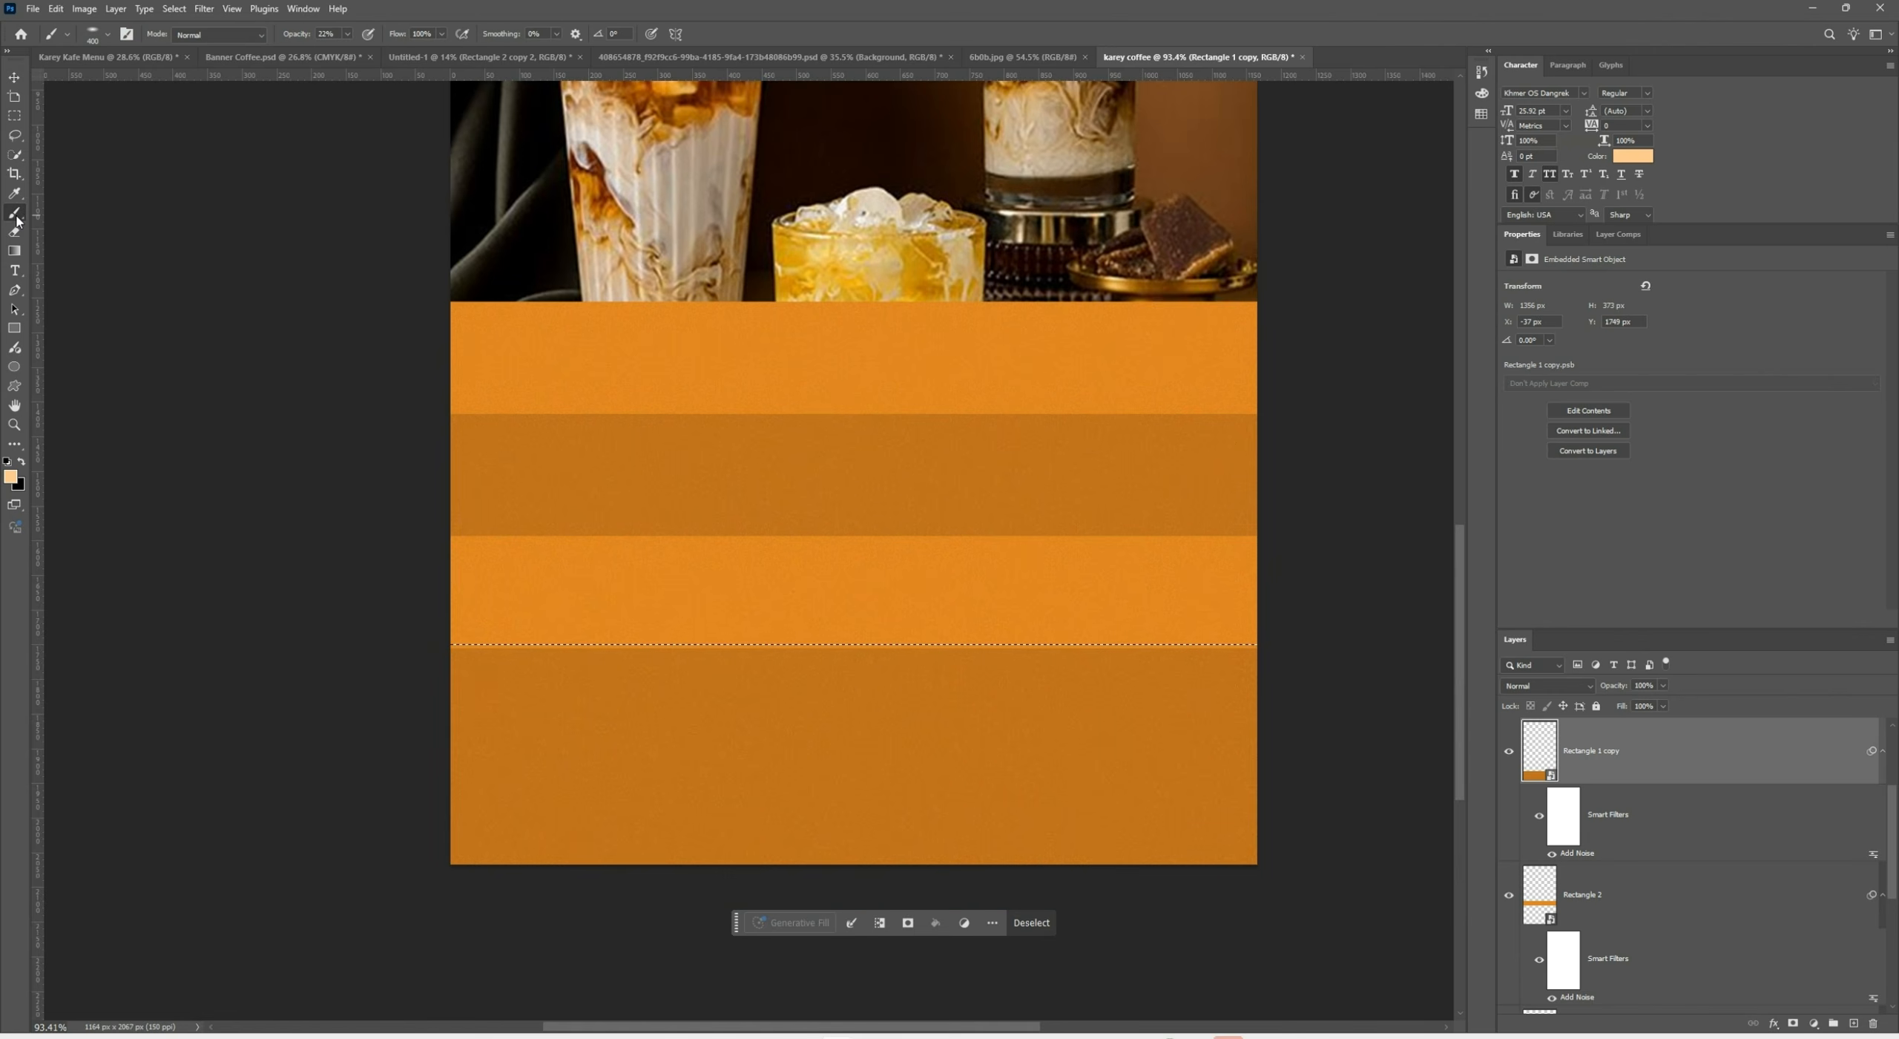
{"action": "left_click", "coordinate": [94, 34]}
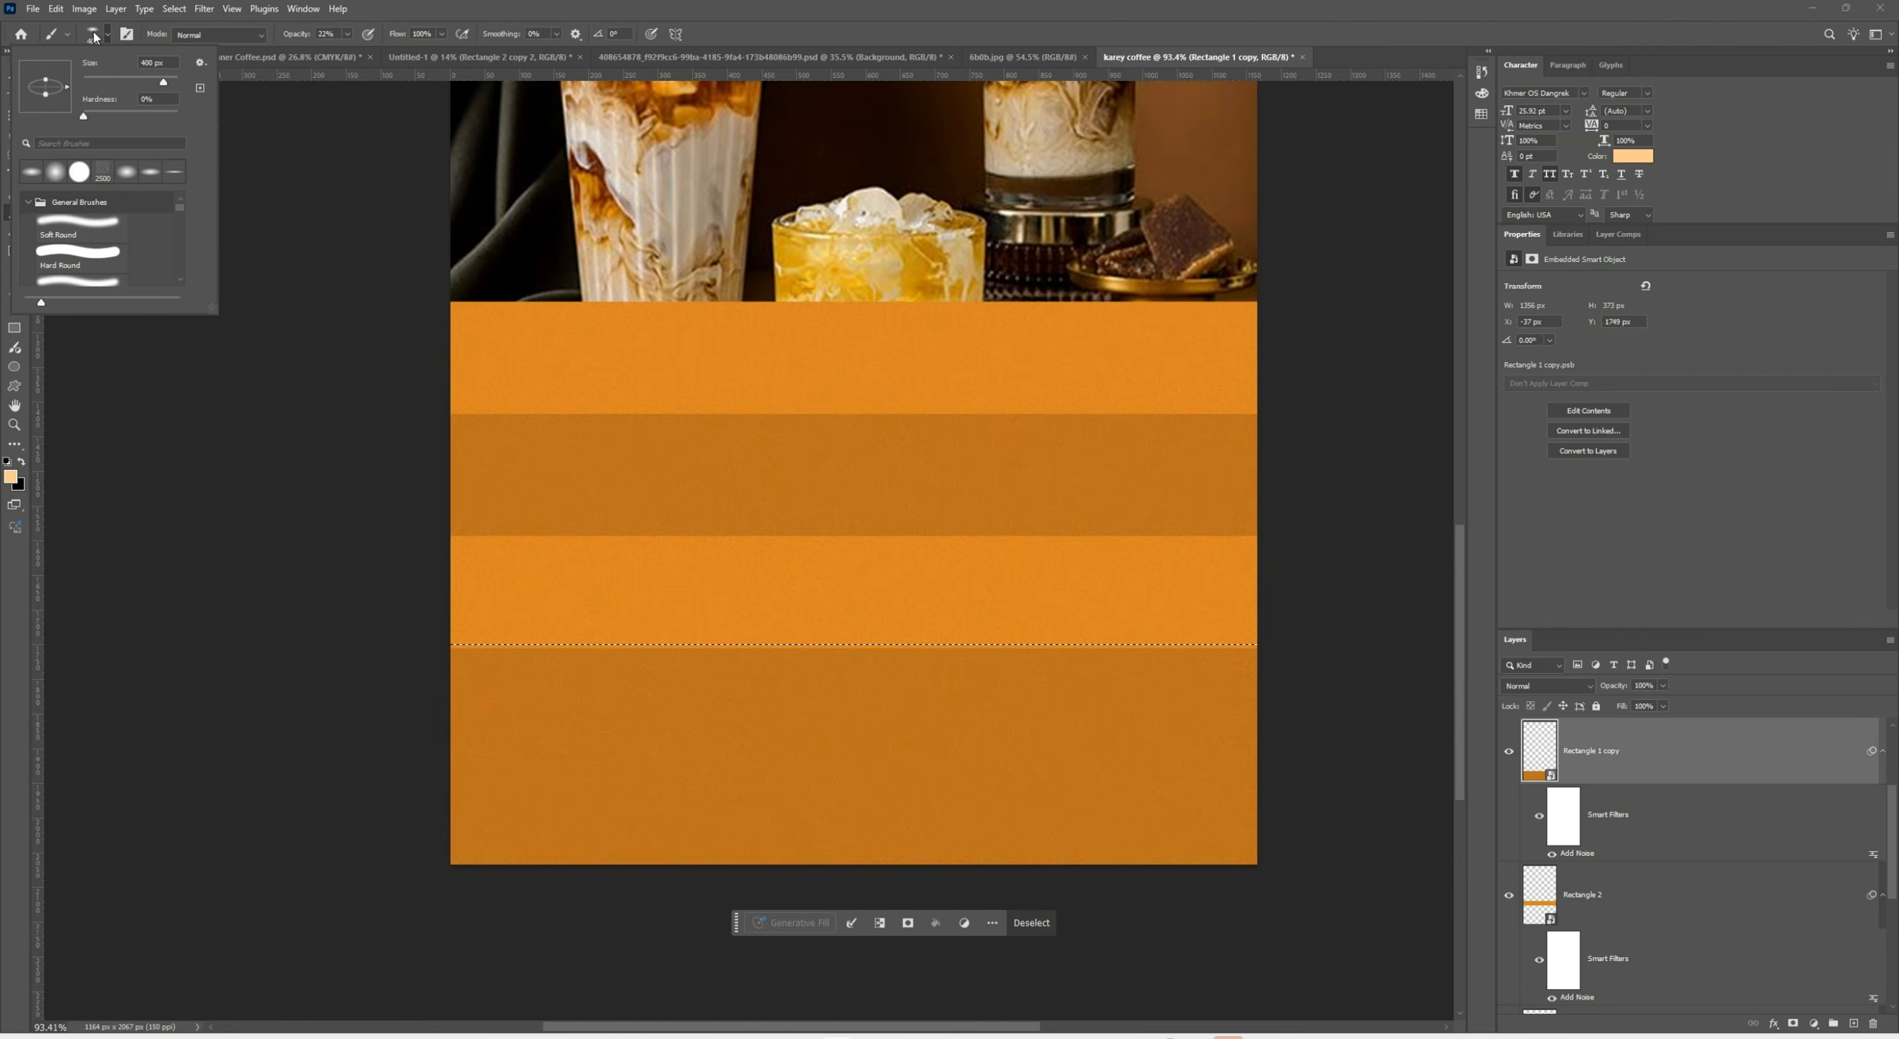
{"action": "left_click", "coordinate": [52, 173]}
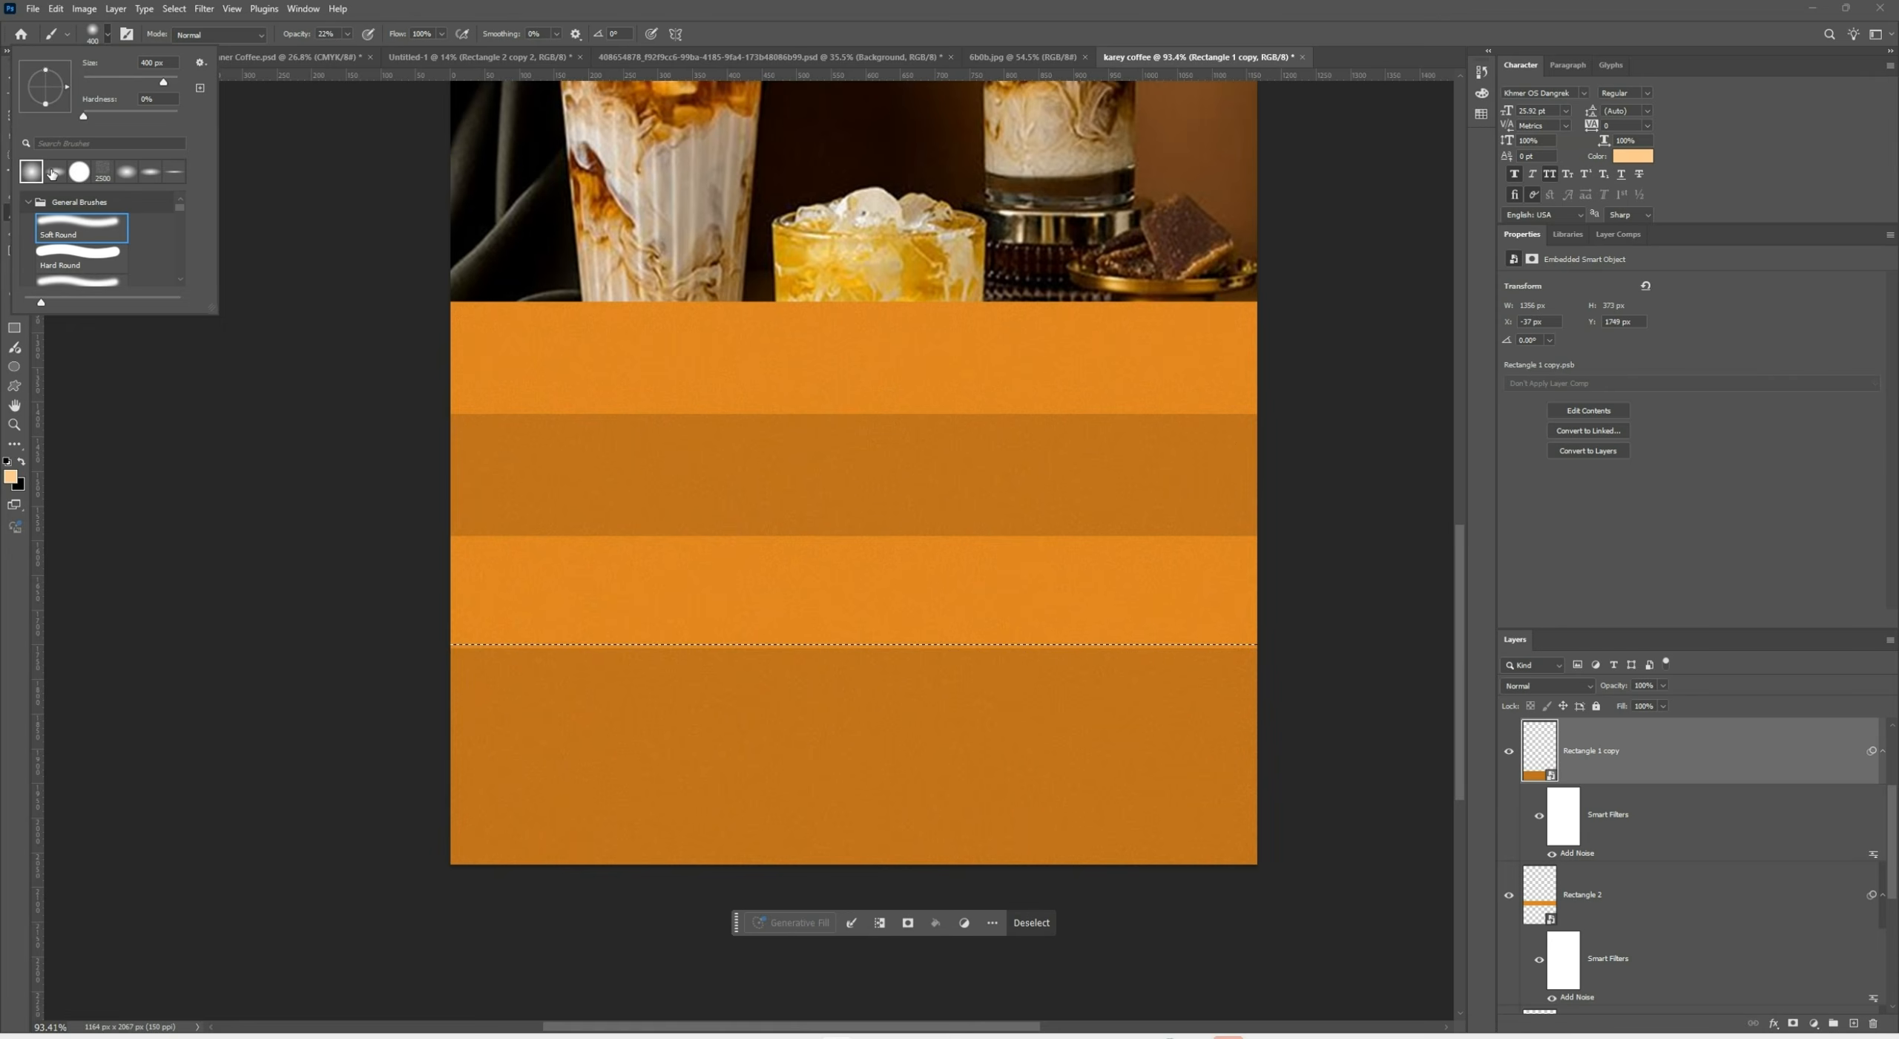
On a new layer, paint a soft light-orange highlight over the left half of the lowest front face with an enlarged brush
{"action": "left_click", "coordinate": [301, 34]}
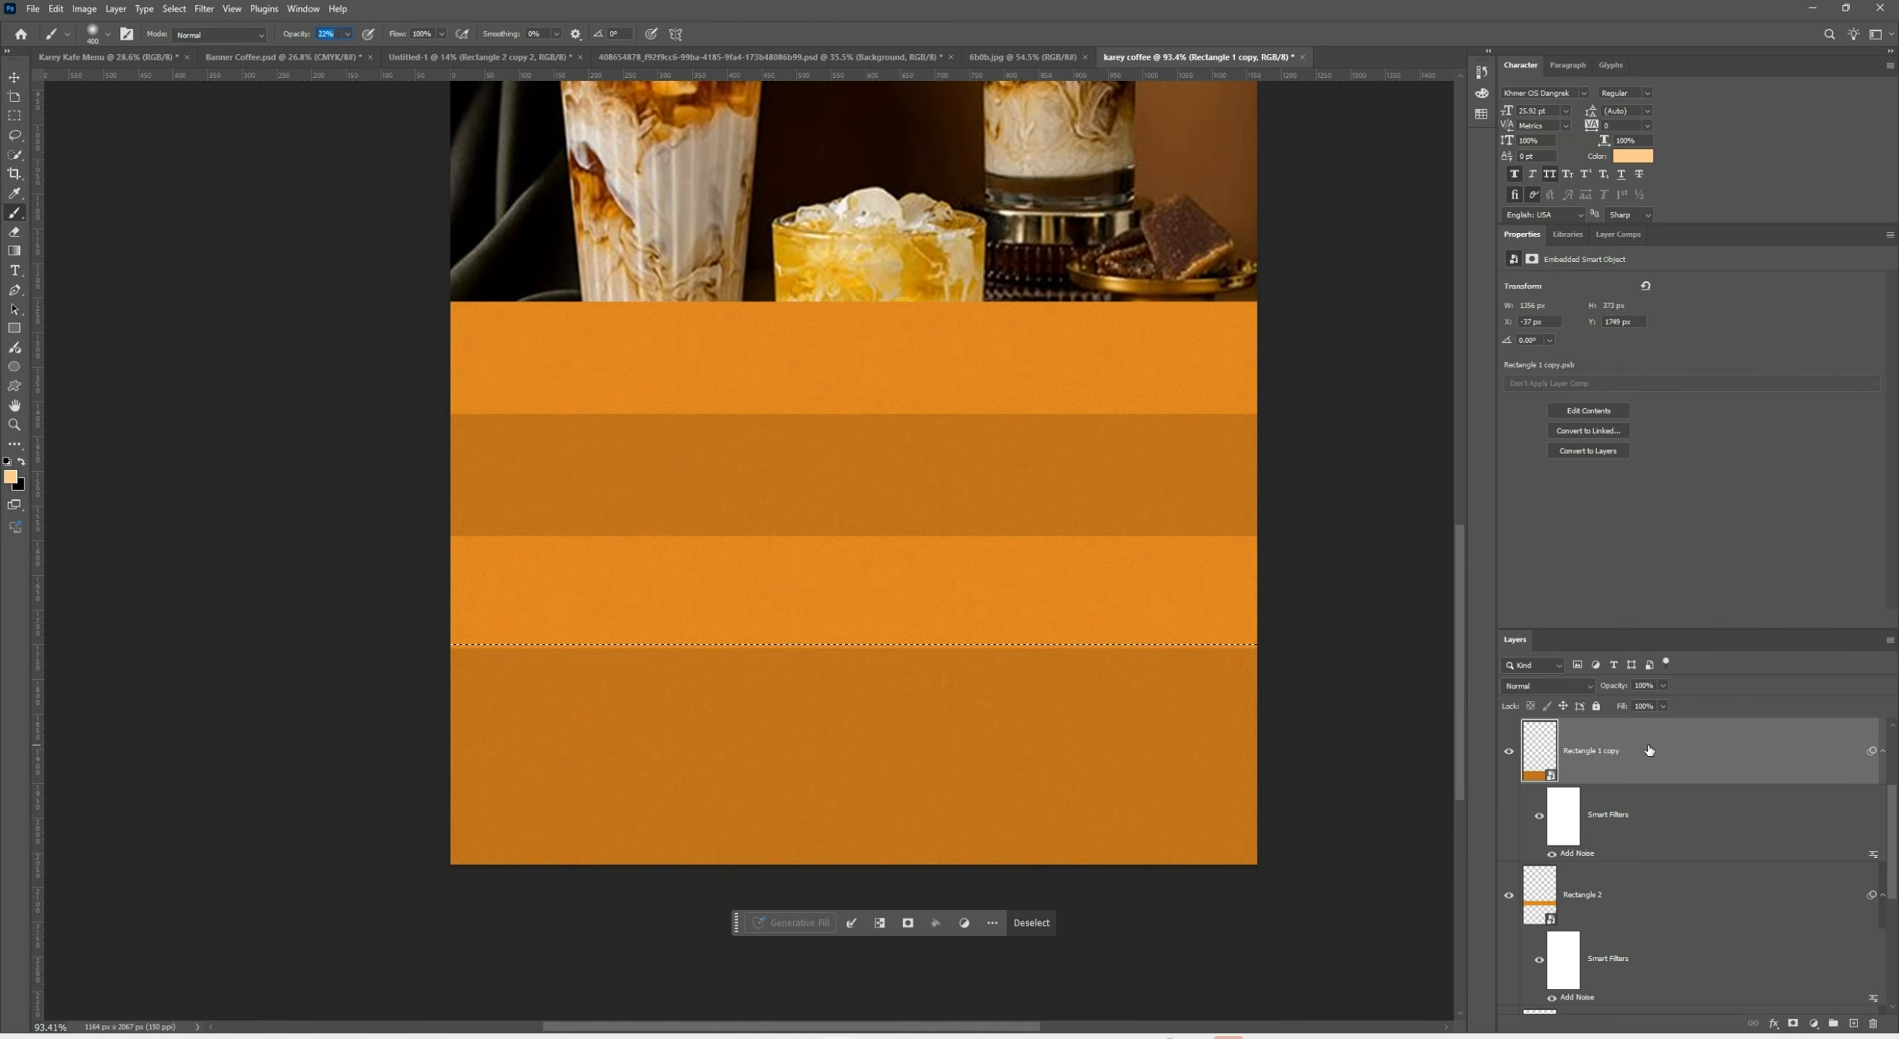
{"action": "left_click", "coordinate": [1855, 1022]}
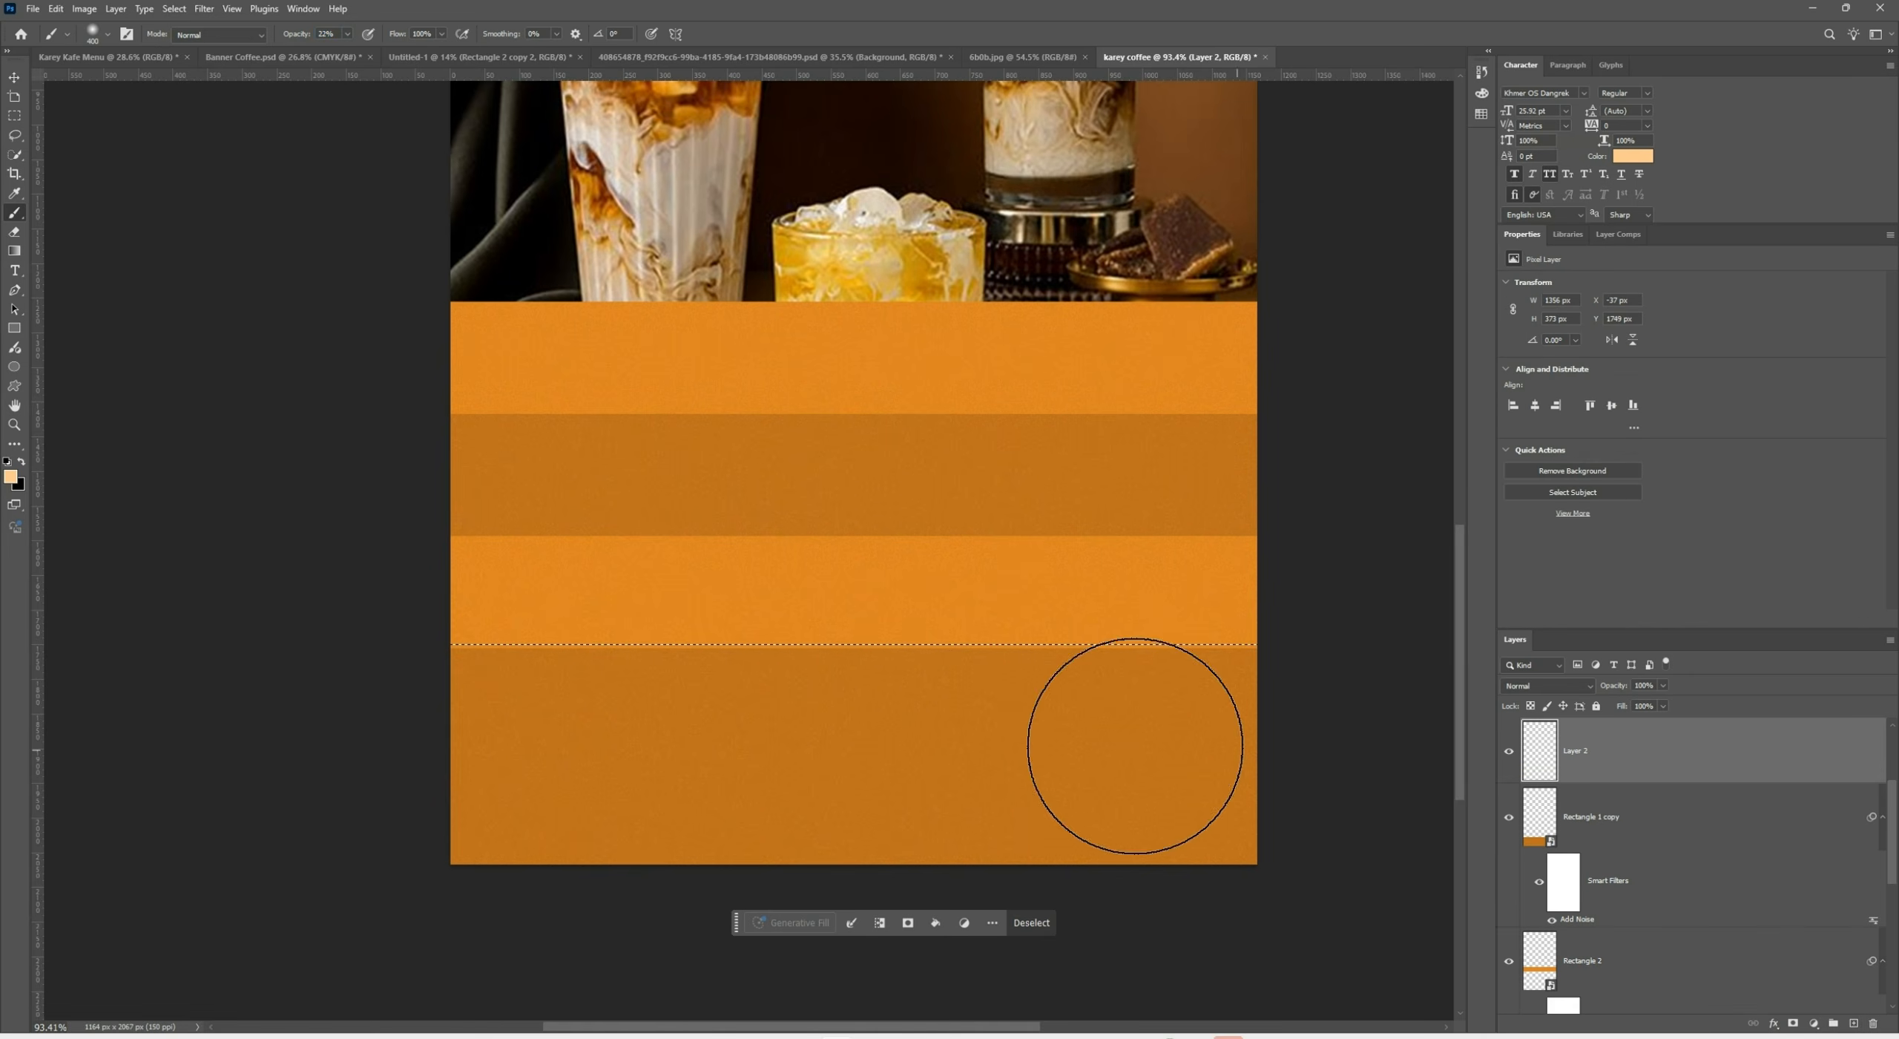
{"action": "key", "text": "bracketright"}
{"action": "key", "text": "bracketright"}
{"action": "key", "text": "bracketright"}
{"action": "key", "text": "bracketright"}
{"action": "key", "text": "bracketright"}
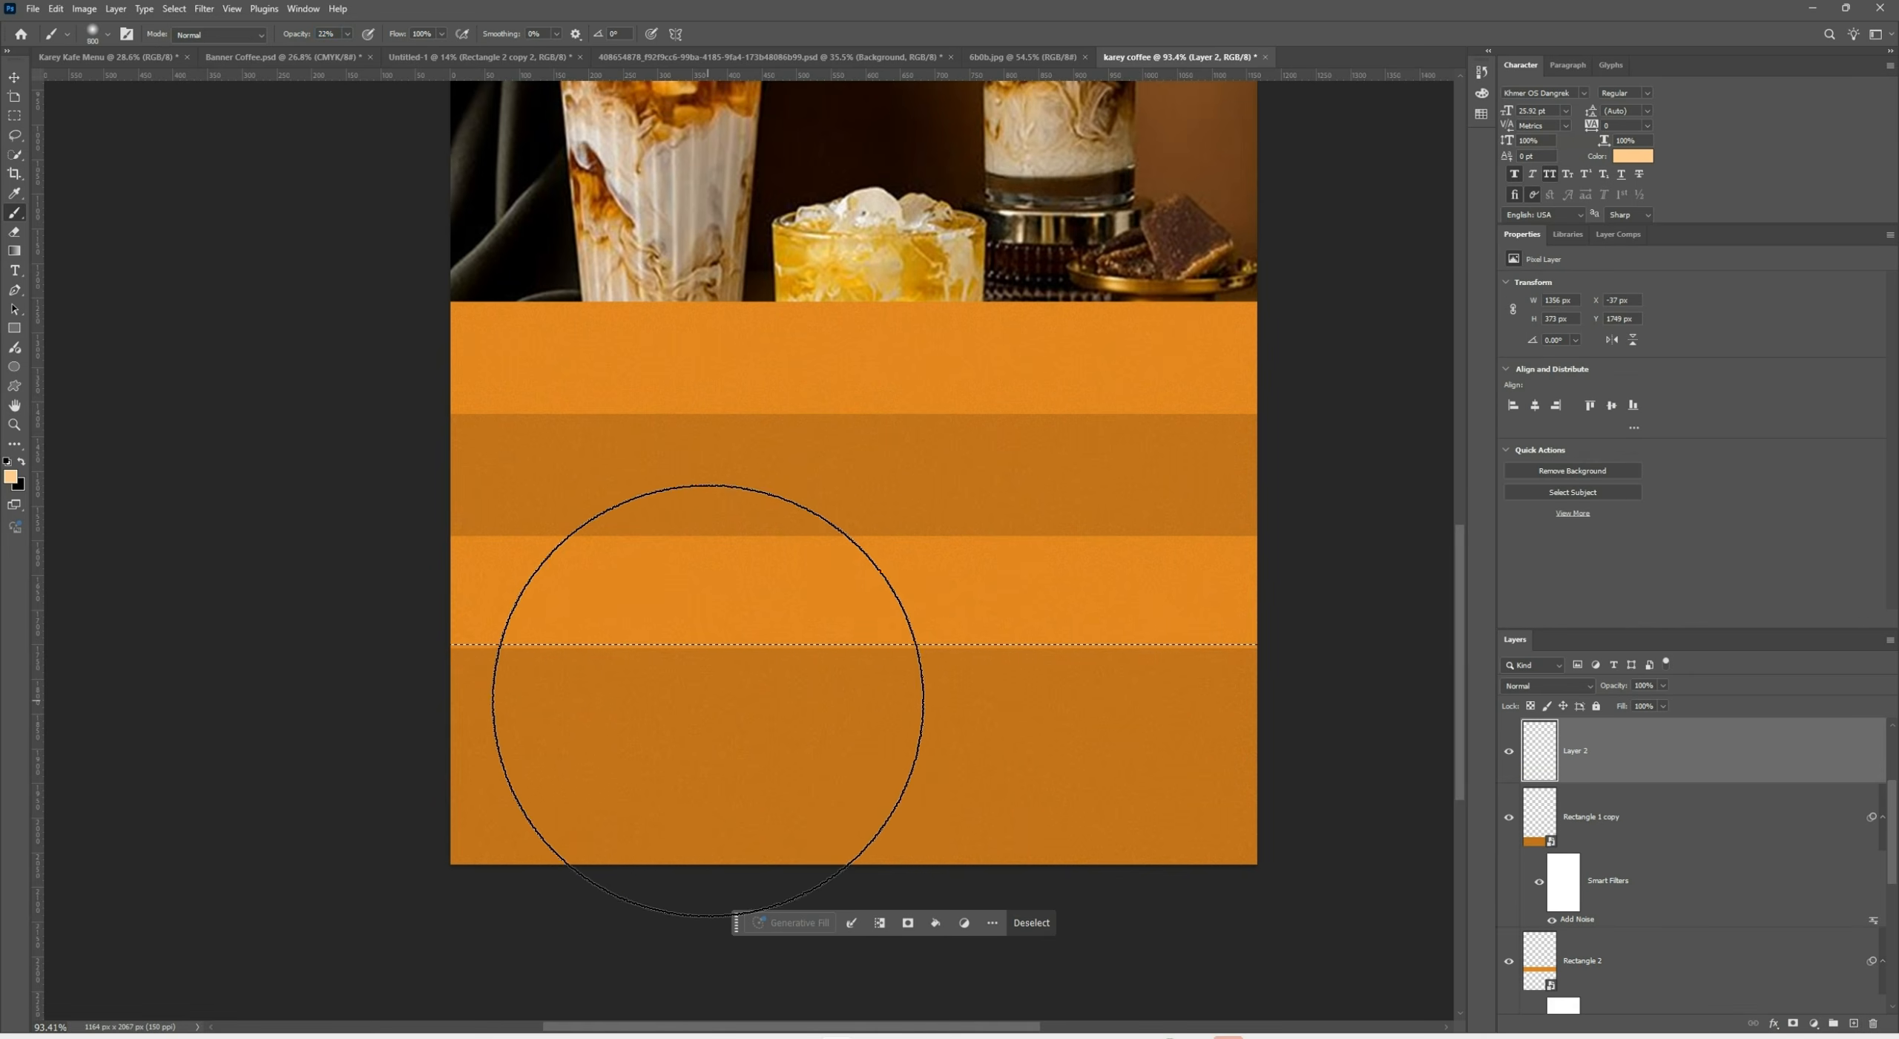
{"action": "left_click_drag", "start_coordinate": [397, 722], "coordinate": [852, 764]}
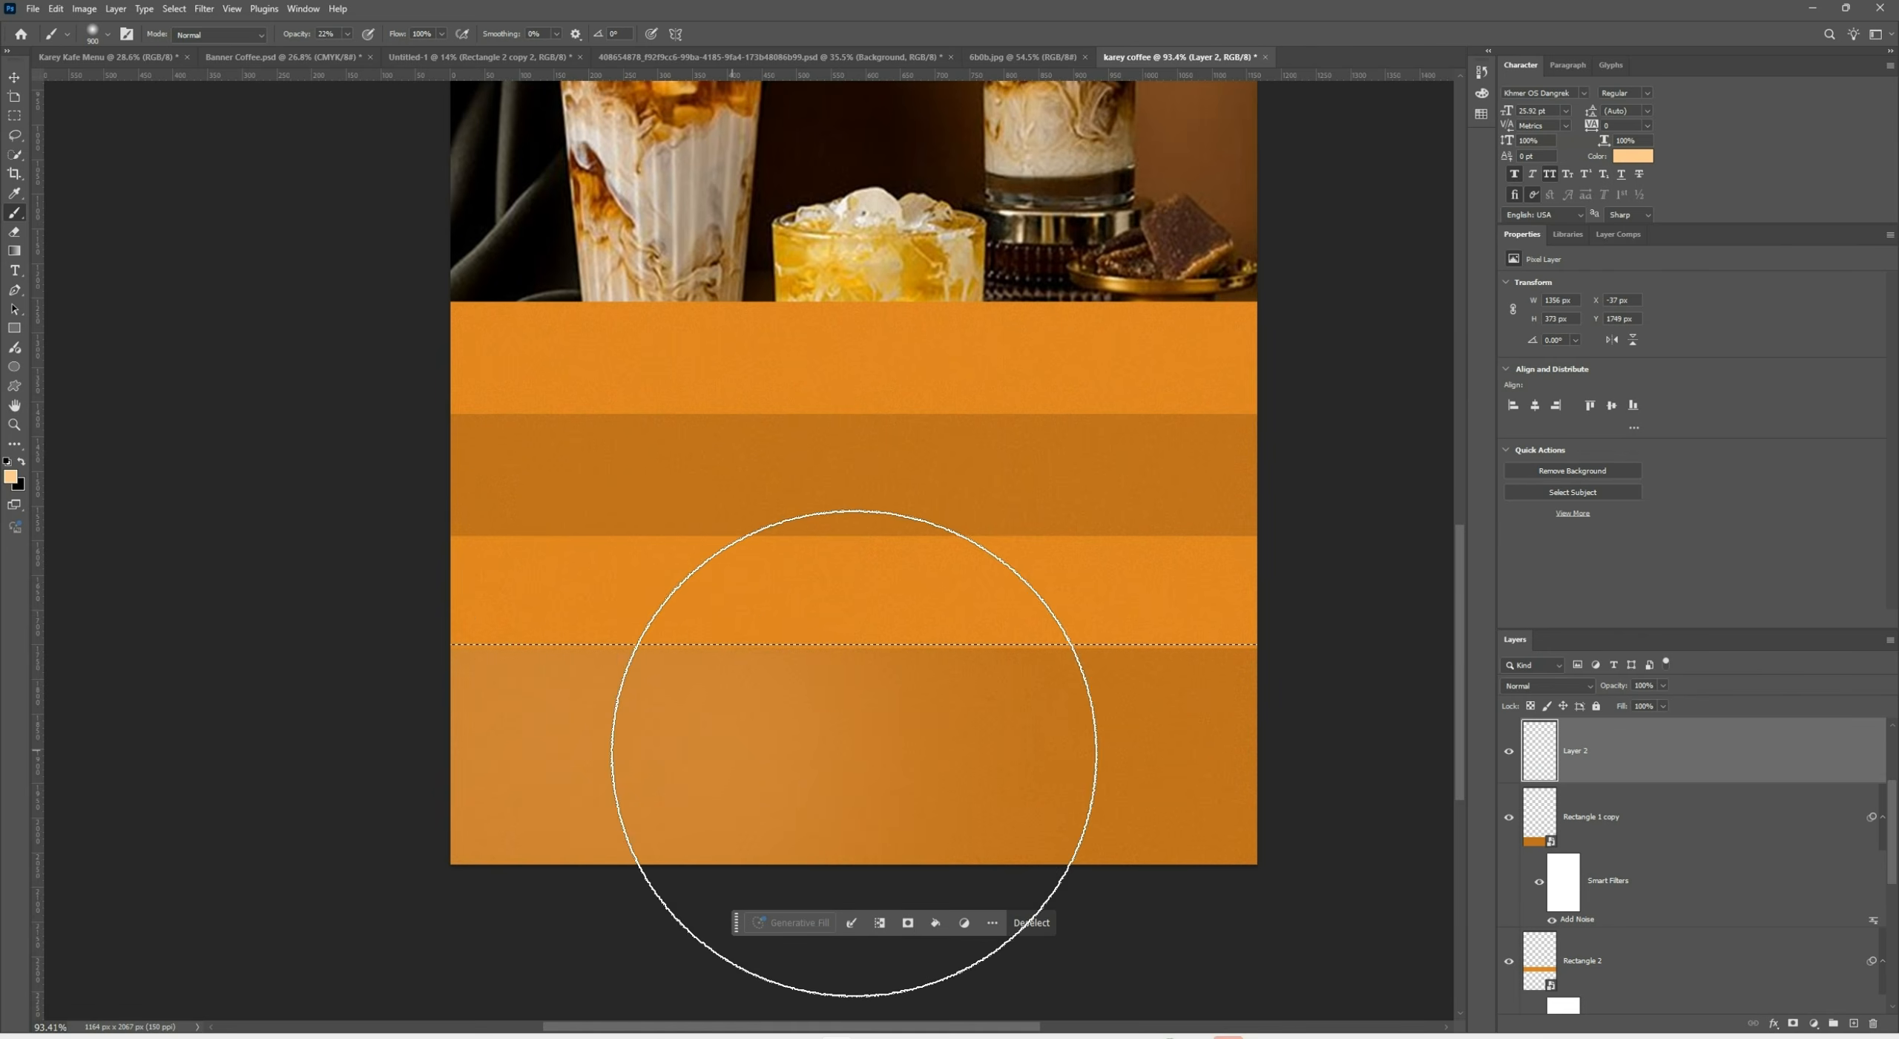
Toggle the highlight layer's visibility to compare the lowest front face with and without the painted highlight
{"action": "left_click", "coordinate": [1510, 752]}
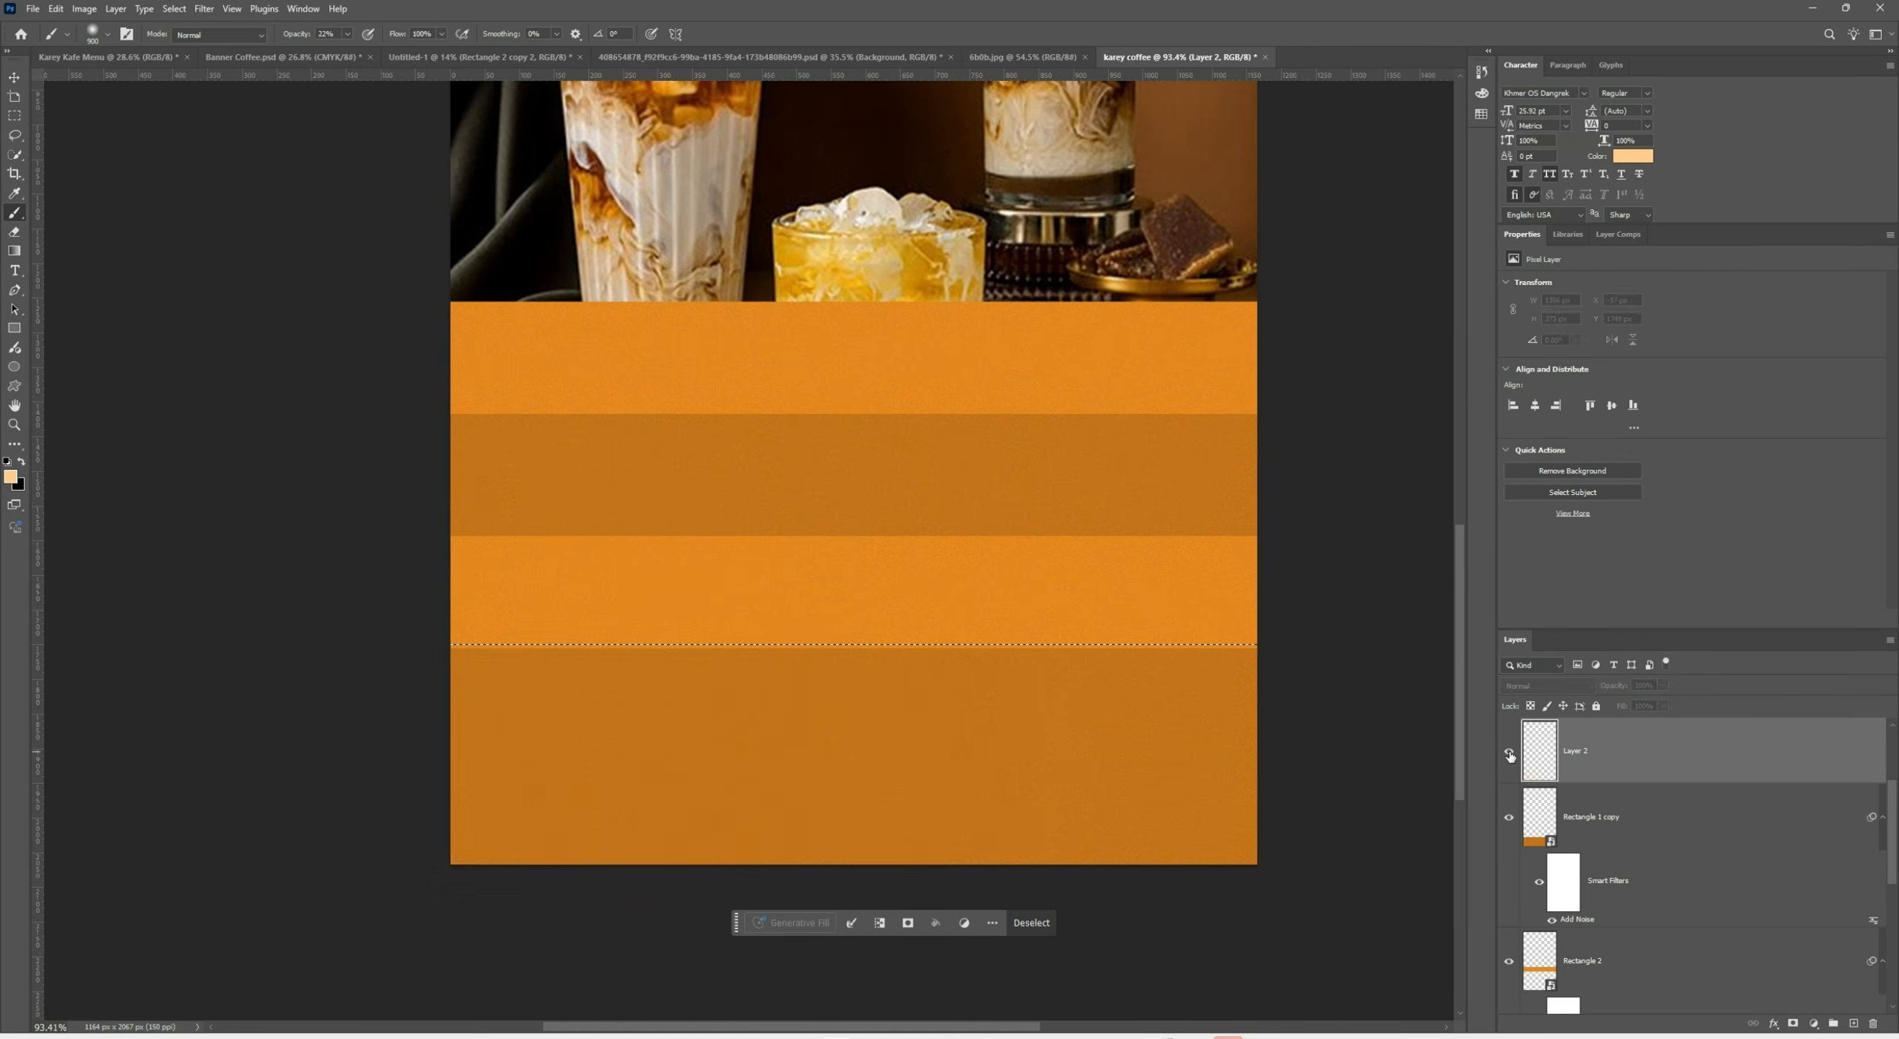
{"action": "left_click", "coordinate": [1509, 752]}
{"action": "left_click", "coordinate": [1510, 752]}
{"action": "left_click", "coordinate": [1509, 753]}
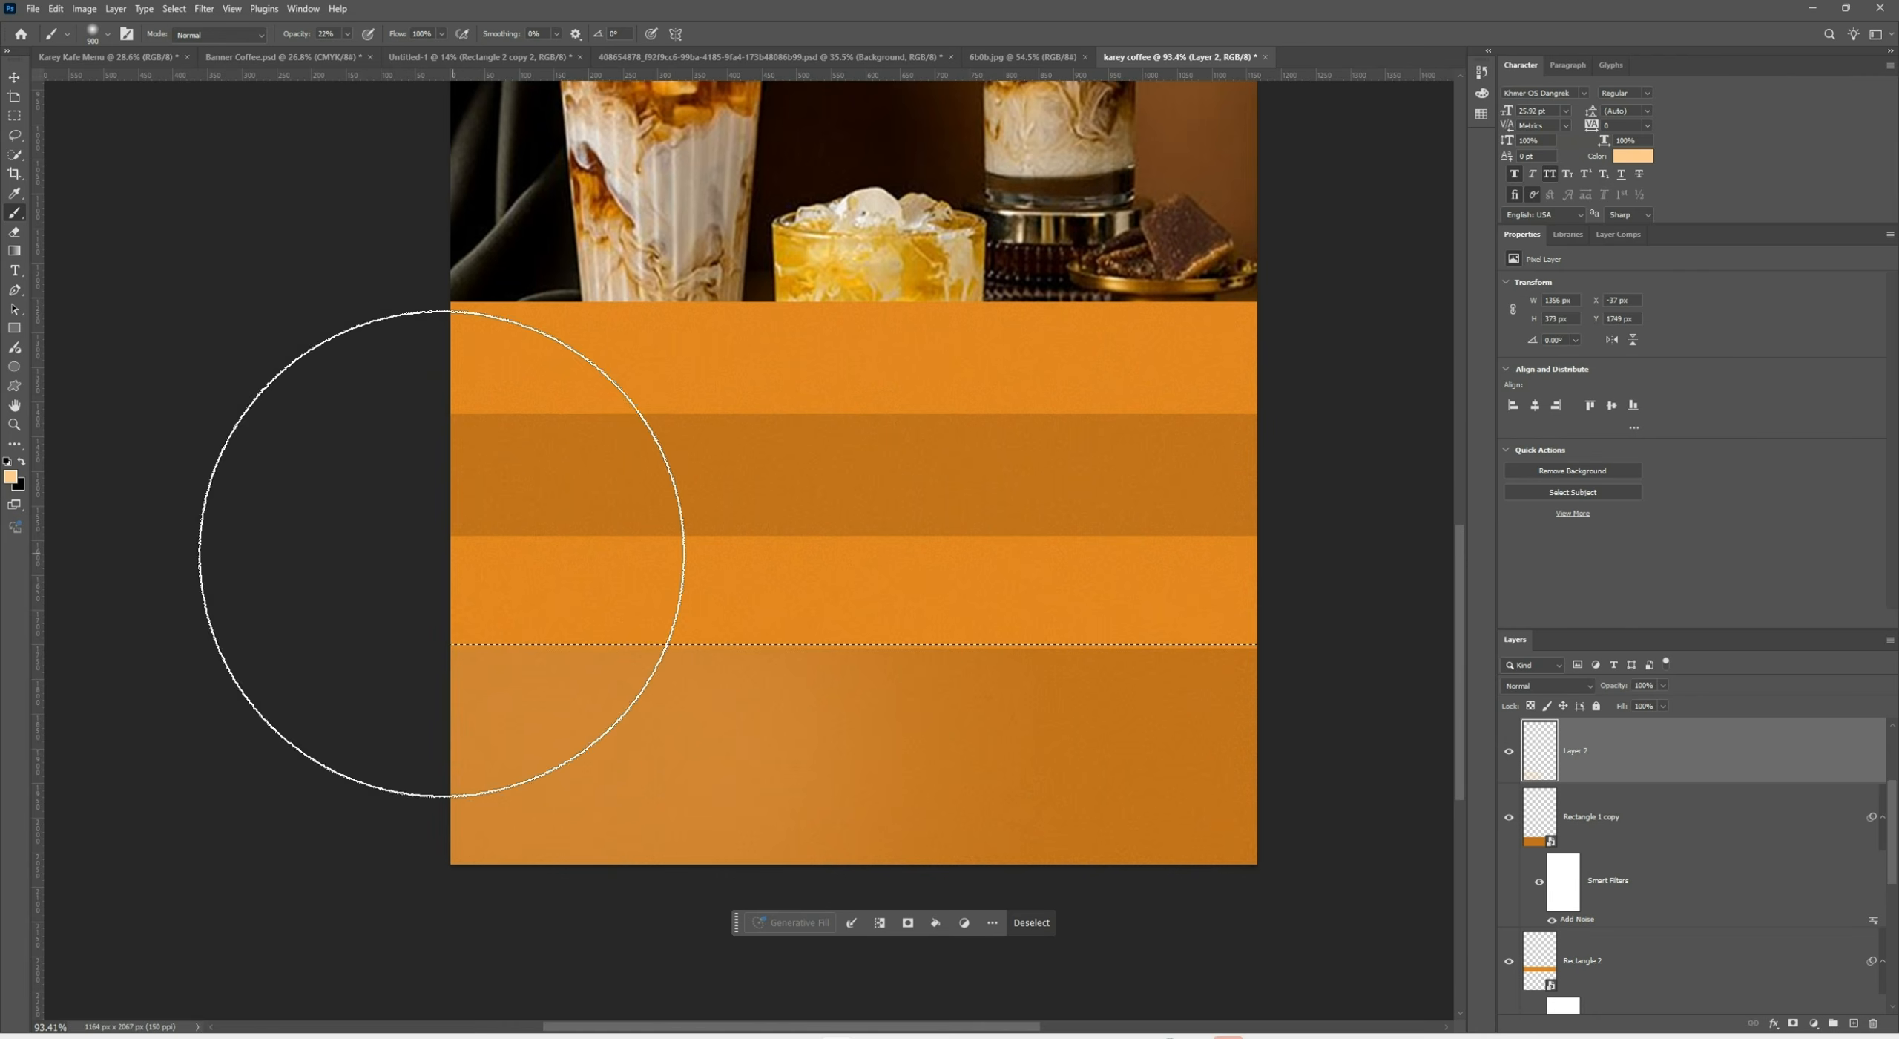
Swap the foreground and background colors and set the foreground color to the dark brown #8f4800
{"action": "left_click", "coordinate": [22, 463]}
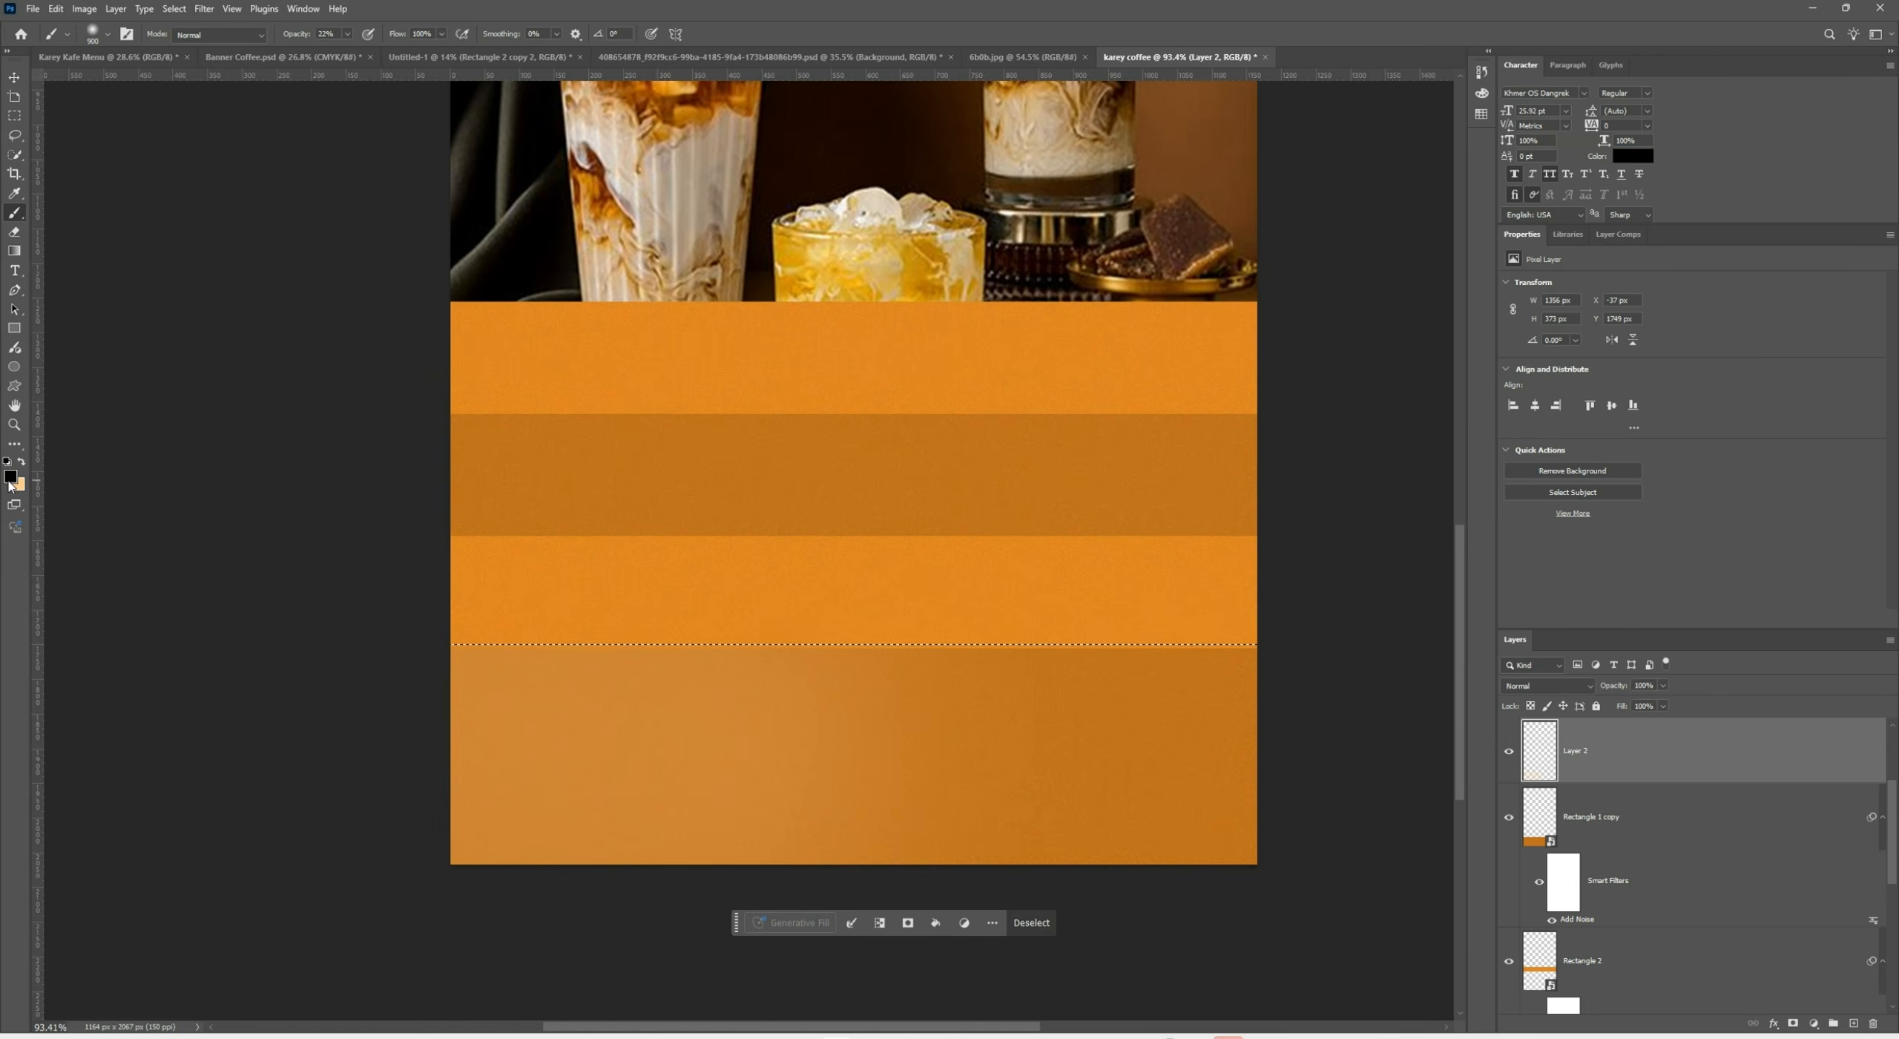
{"action": "left_click", "coordinate": [11, 476]}
{"action": "left_click", "coordinate": [618, 548]}
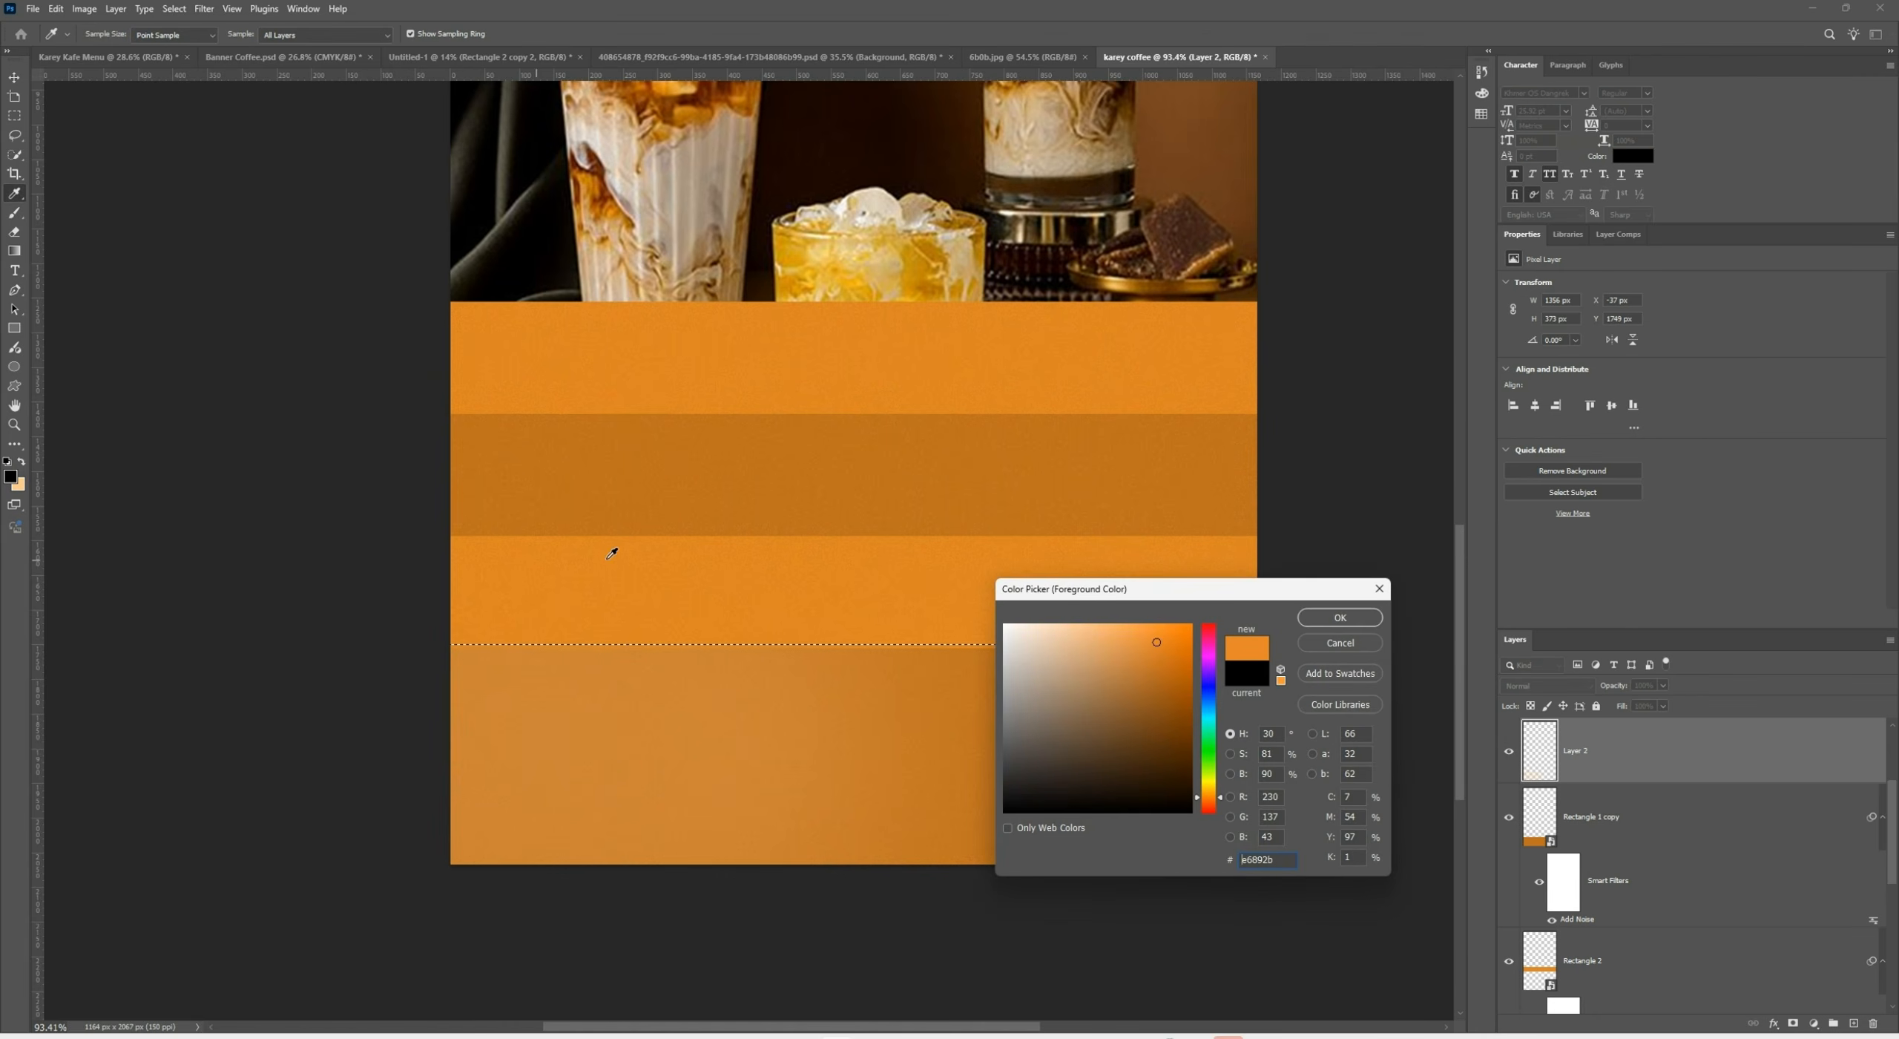
{"action": "left_click", "coordinate": [618, 548]}
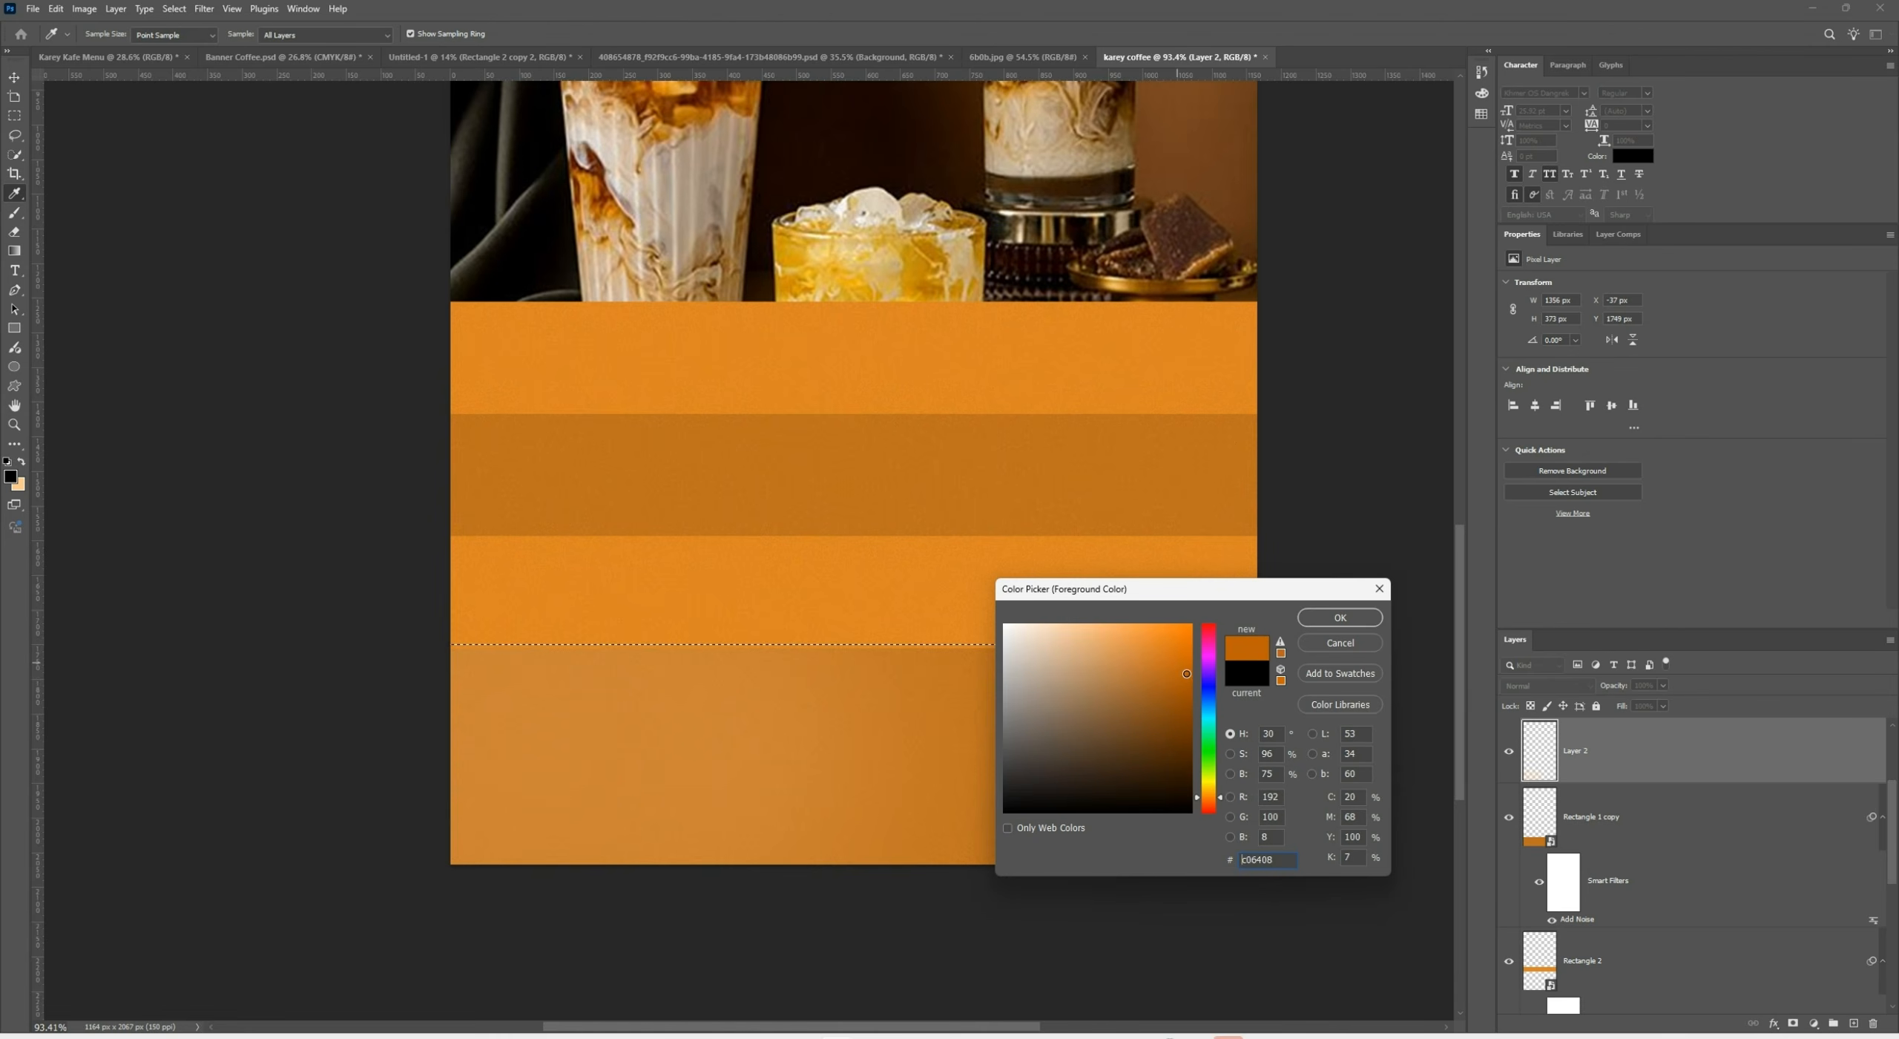
{"action": "left_click_drag", "start_coordinate": [1187, 673], "coordinate": [1191, 707]}
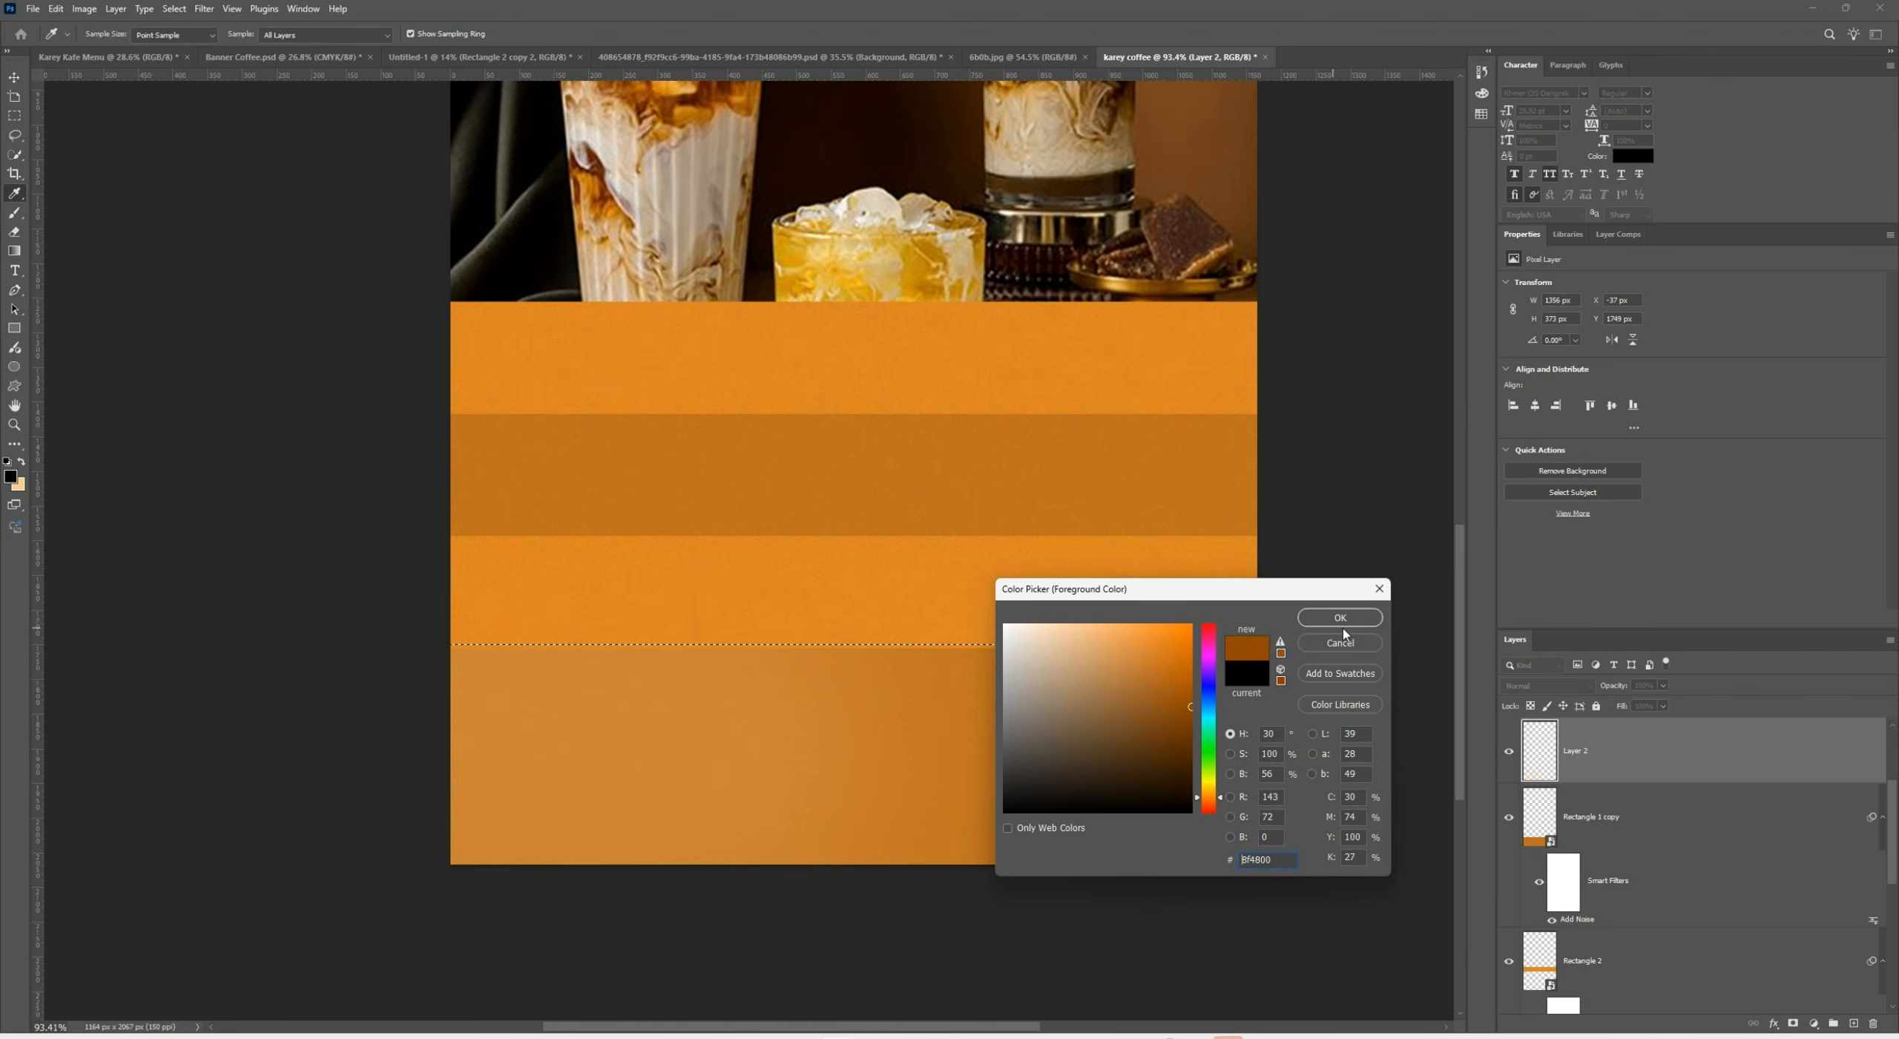
{"action": "left_click", "coordinate": [1340, 618]}
Paint dark brown shading over the right half of the lowest front face and remove the selection
{"action": "mouse_move", "coordinate": [1210, 772]}
{"action": "left_mouse_down"}
{"action": "mouse_move", "coordinate": [1259, 759]}
{"action": "mouse_move", "coordinate": [890, 757]}
{"action": "left_mouse_up"}
{"action": "scroll", "coordinate": [1344, 637], "scroll_direction": "down", "scroll_amount": 3}
{"action": "scroll", "coordinate": [966, 674], "scroll_direction": "up", "scroll_amount": 2}
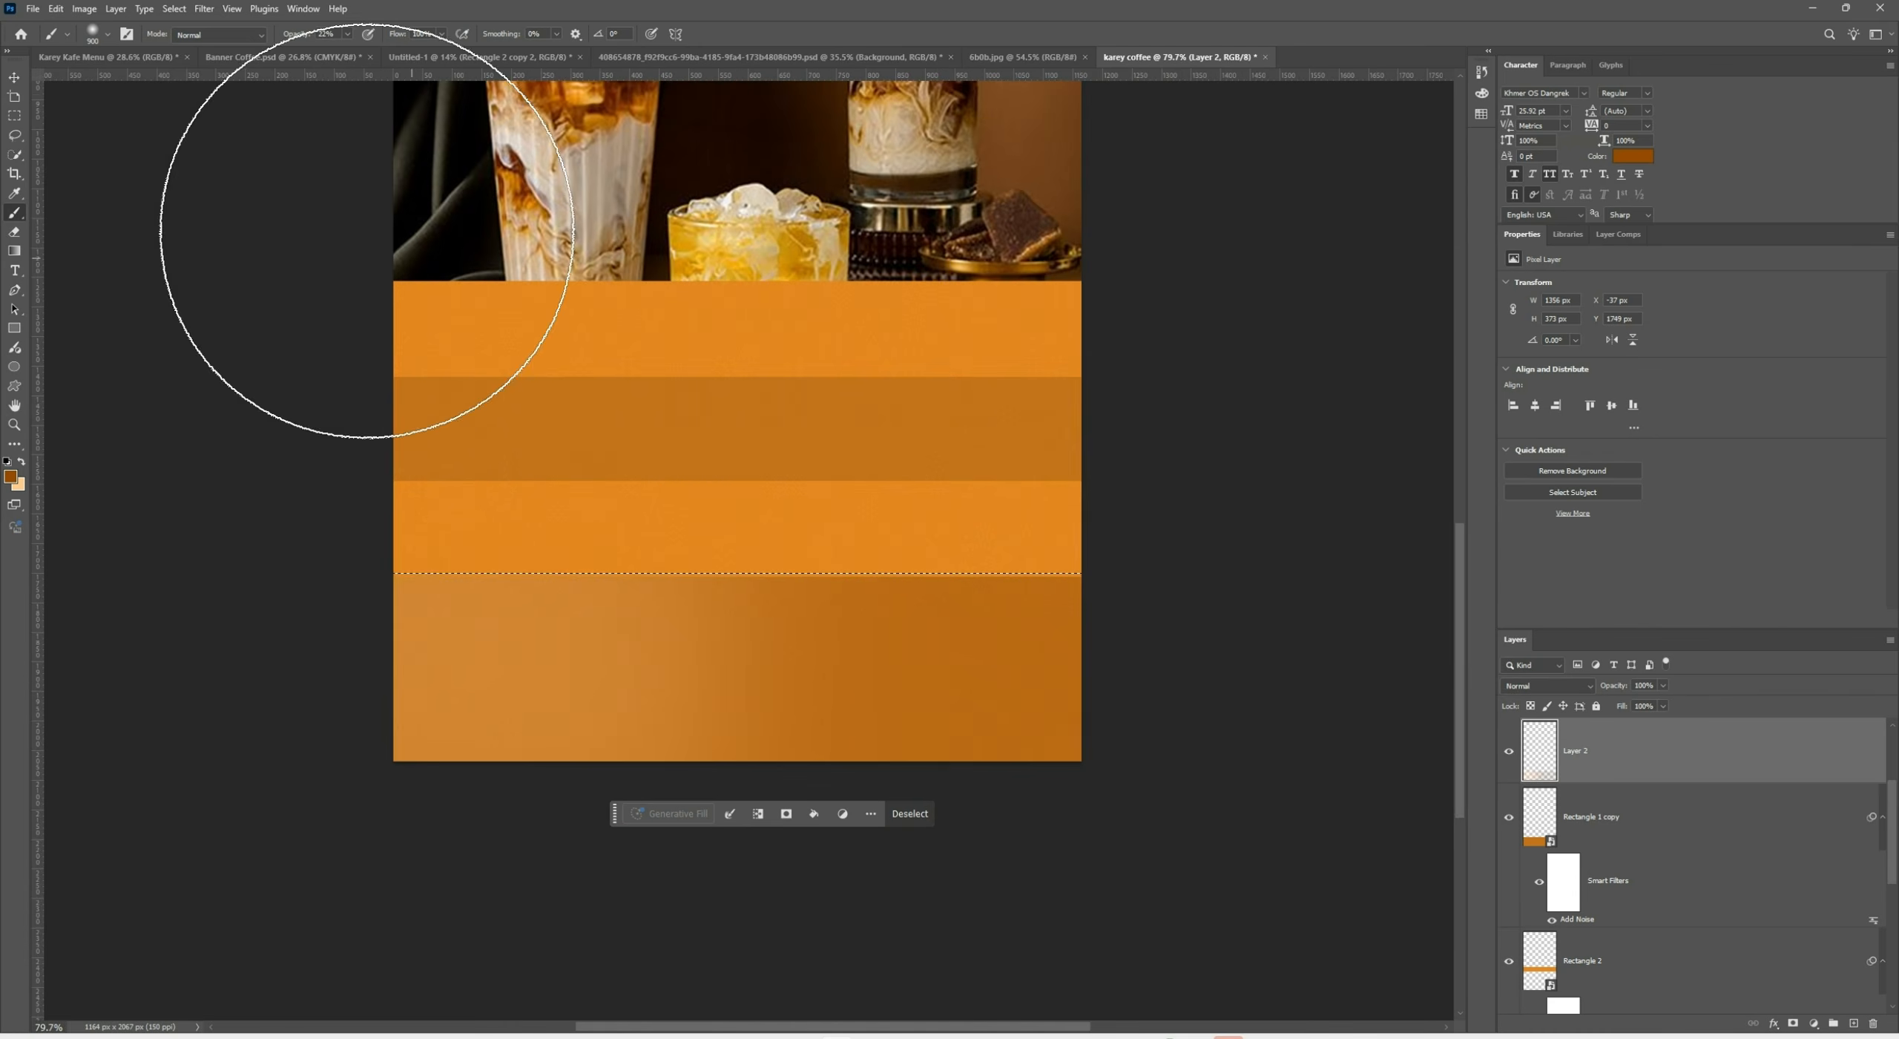
{"action": "key", "text": "v"}
{"action": "scroll", "coordinate": [734, 658], "scroll_direction": "up", "scroll_amount": 3}
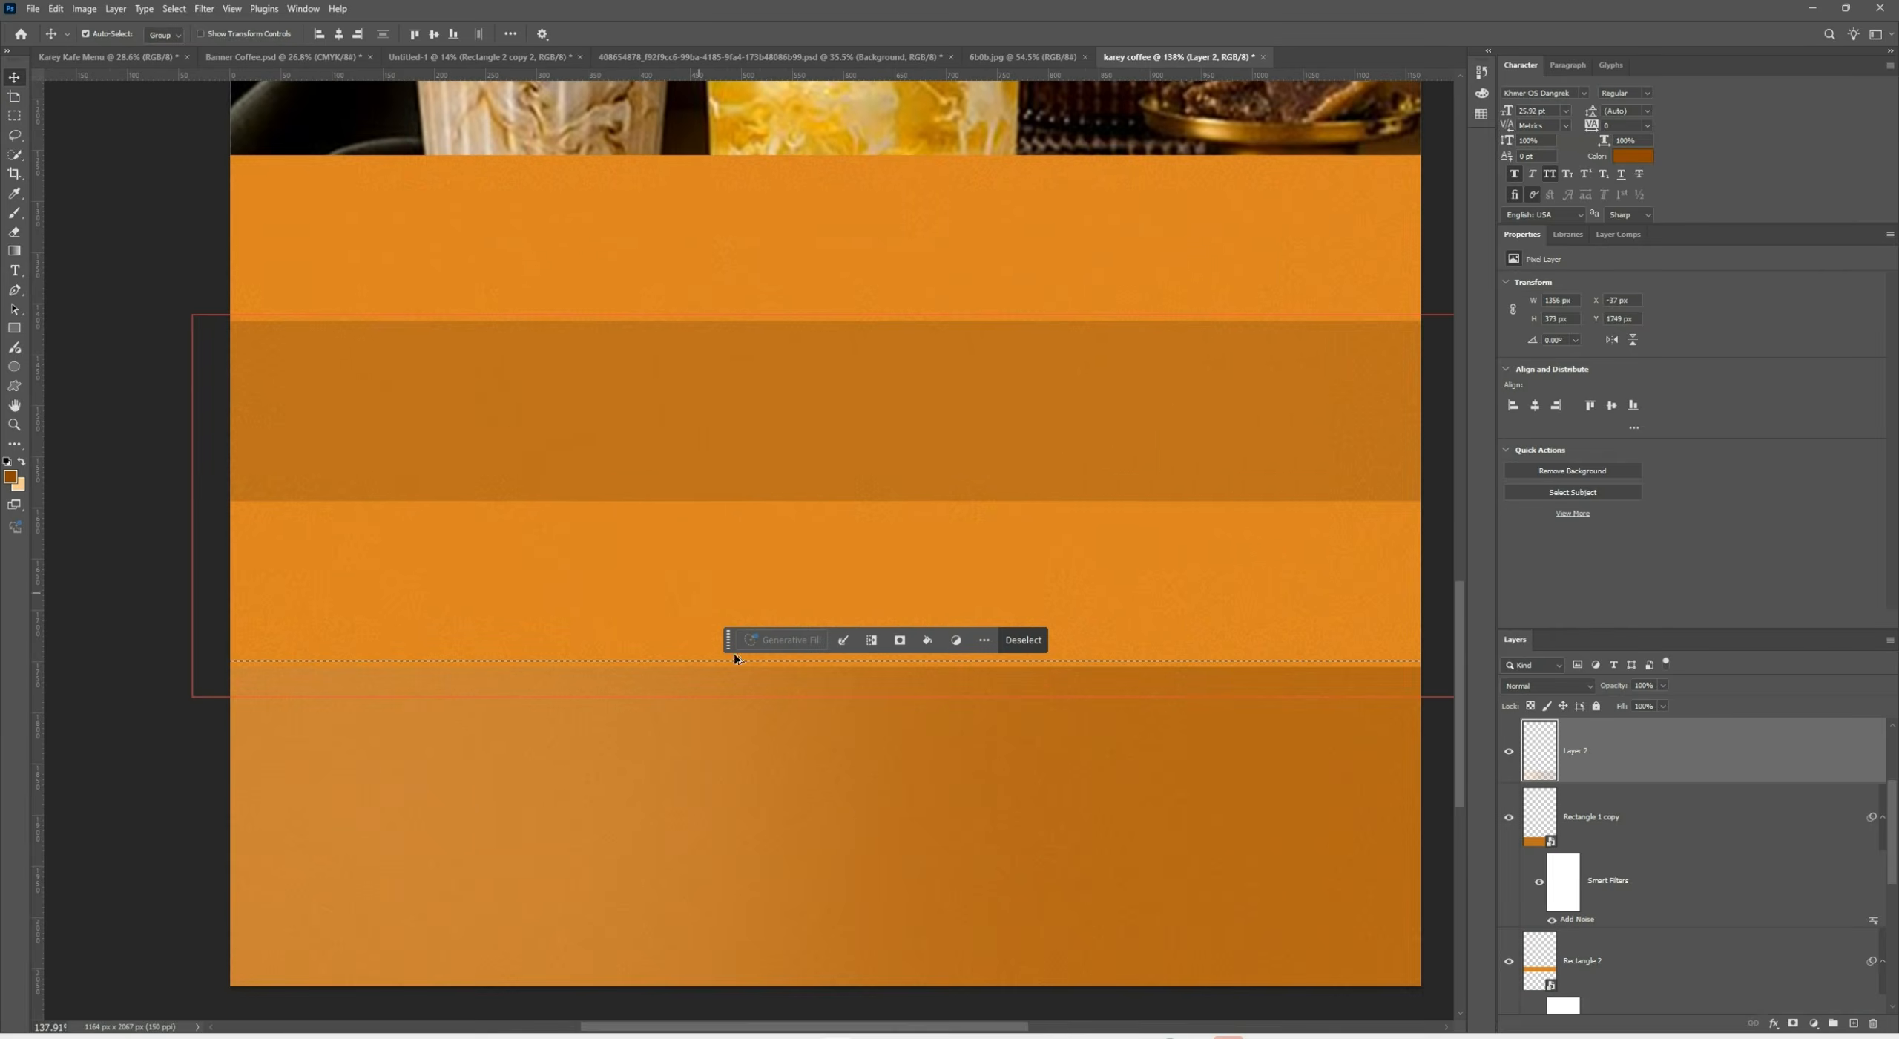
{"action": "scroll", "coordinate": [687, 581], "scroll_direction": "down", "scroll_amount": 2}
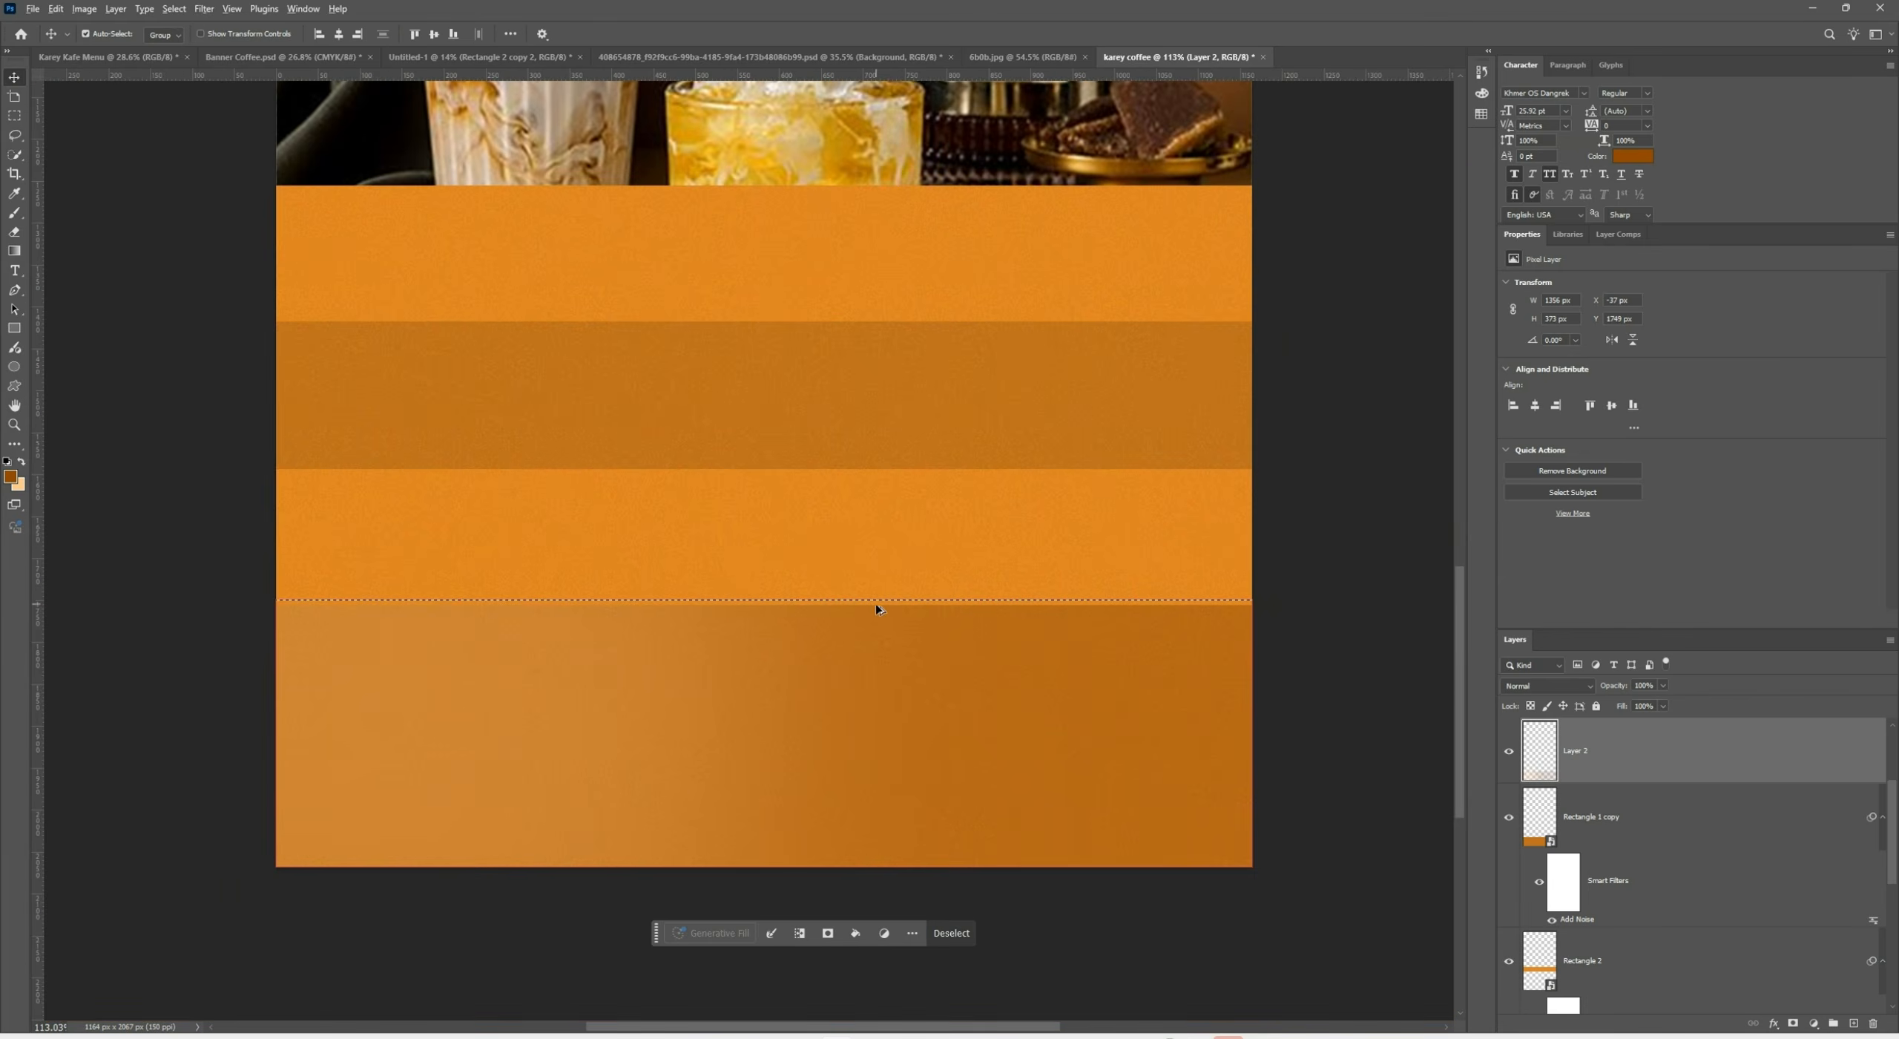
{"action": "scroll", "coordinate": [876, 609], "scroll_direction": "down", "scroll_amount": 1}
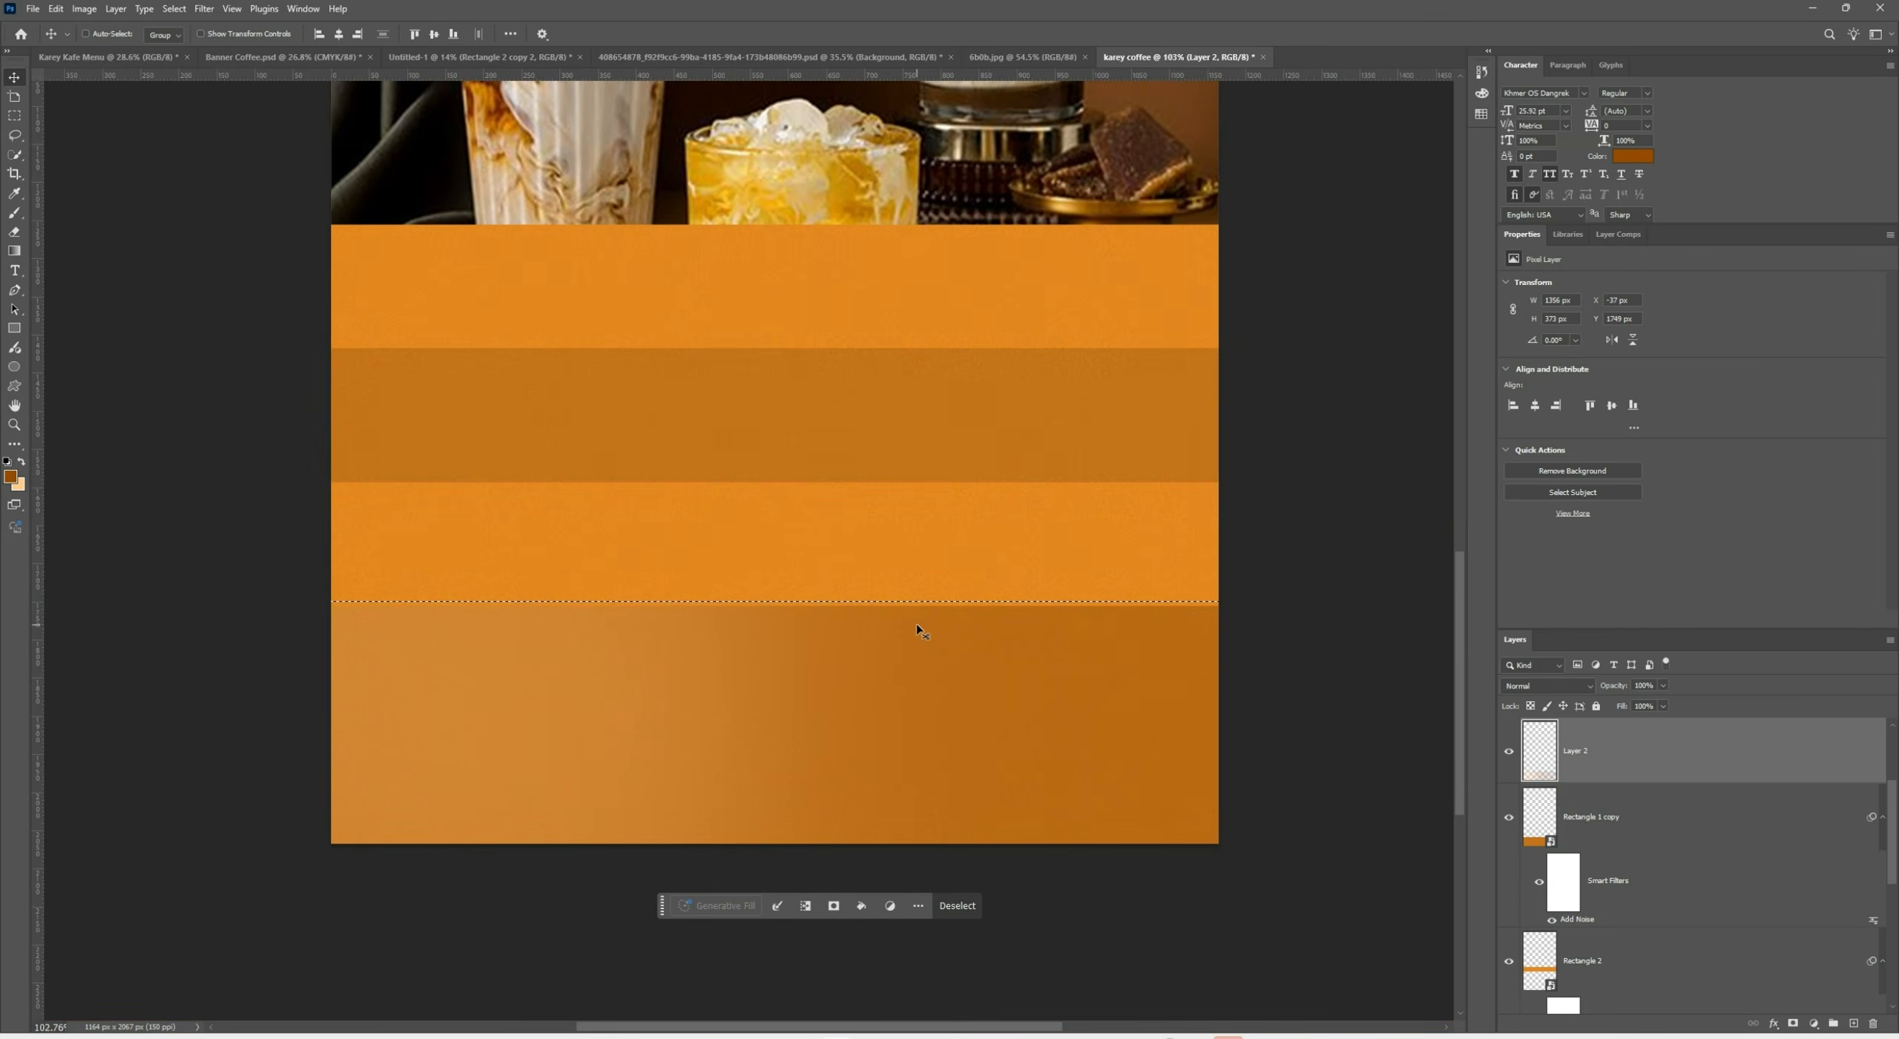
{"action": "key", "text": "ctrl+d"}
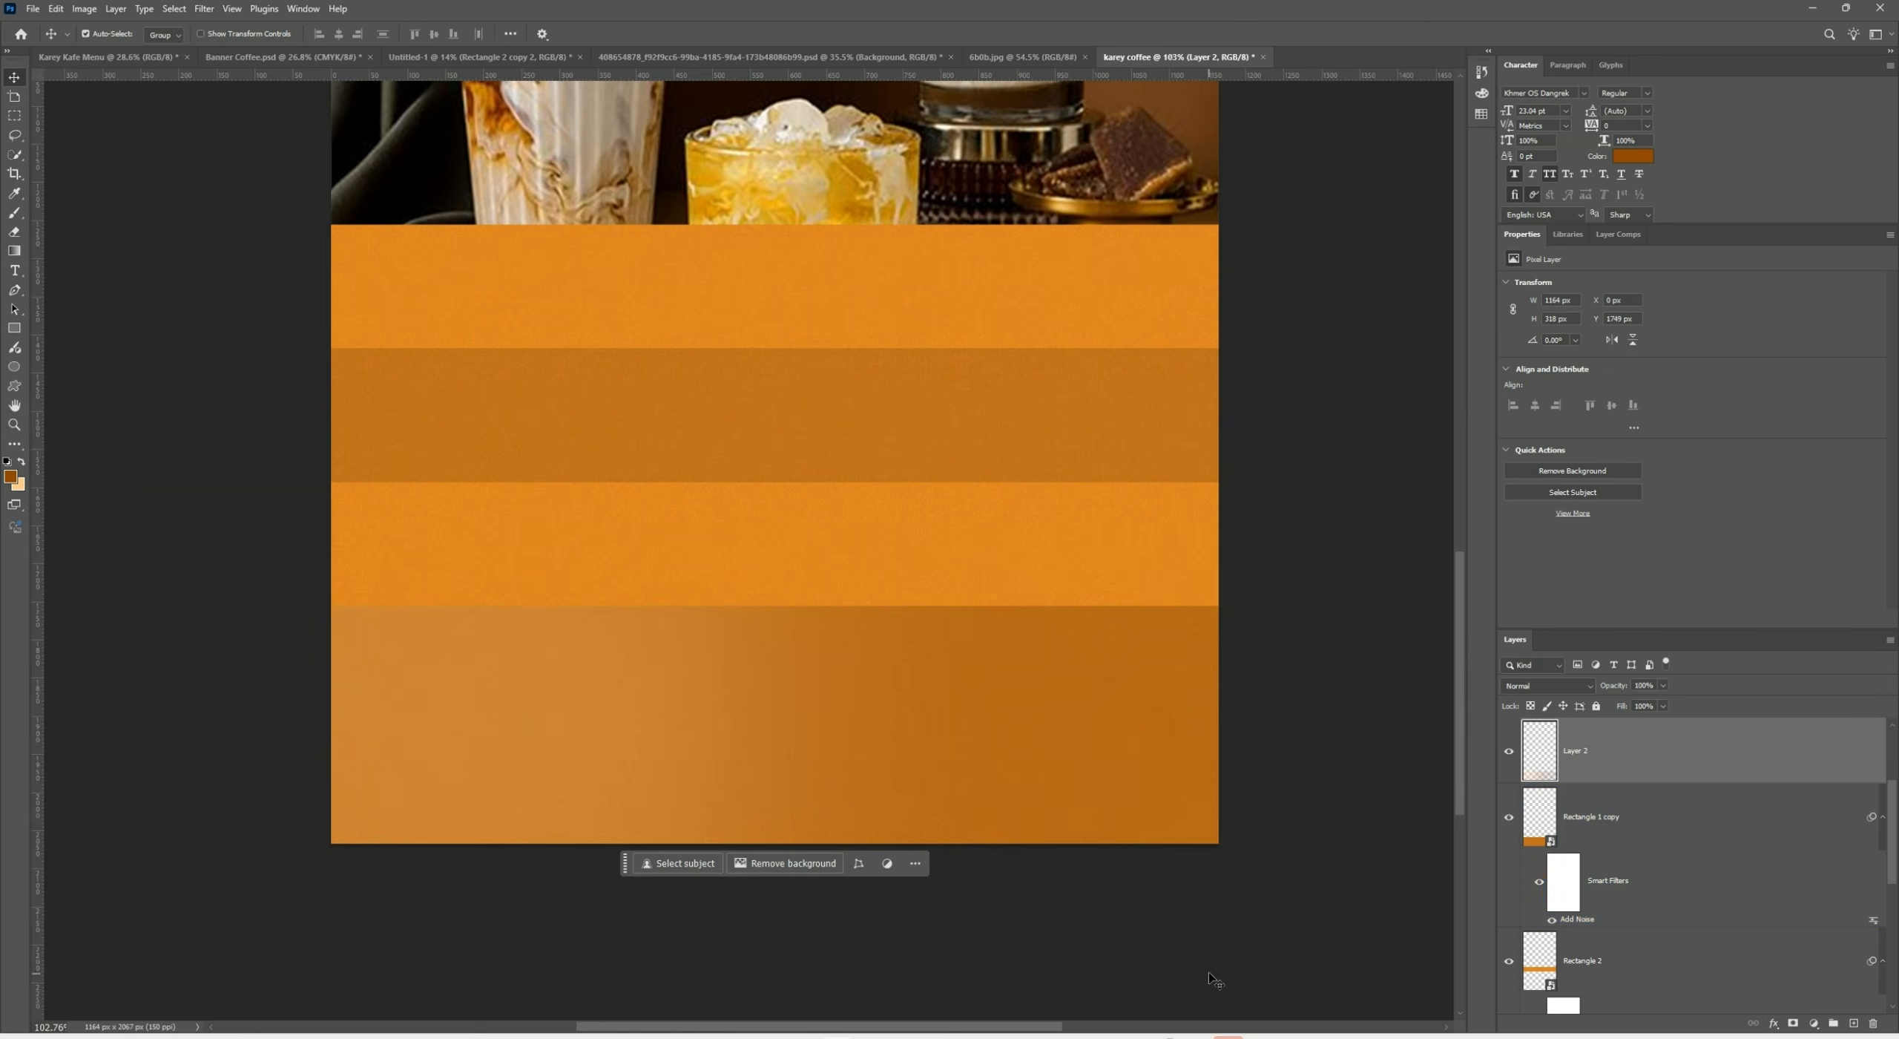
{"action": "scroll", "coordinate": [920, 602], "scroll_direction": "up", "scroll_amount": 4}
{"action": "scroll", "coordinate": [1076, 553], "scroll_direction": "down", "scroll_amount": 2}
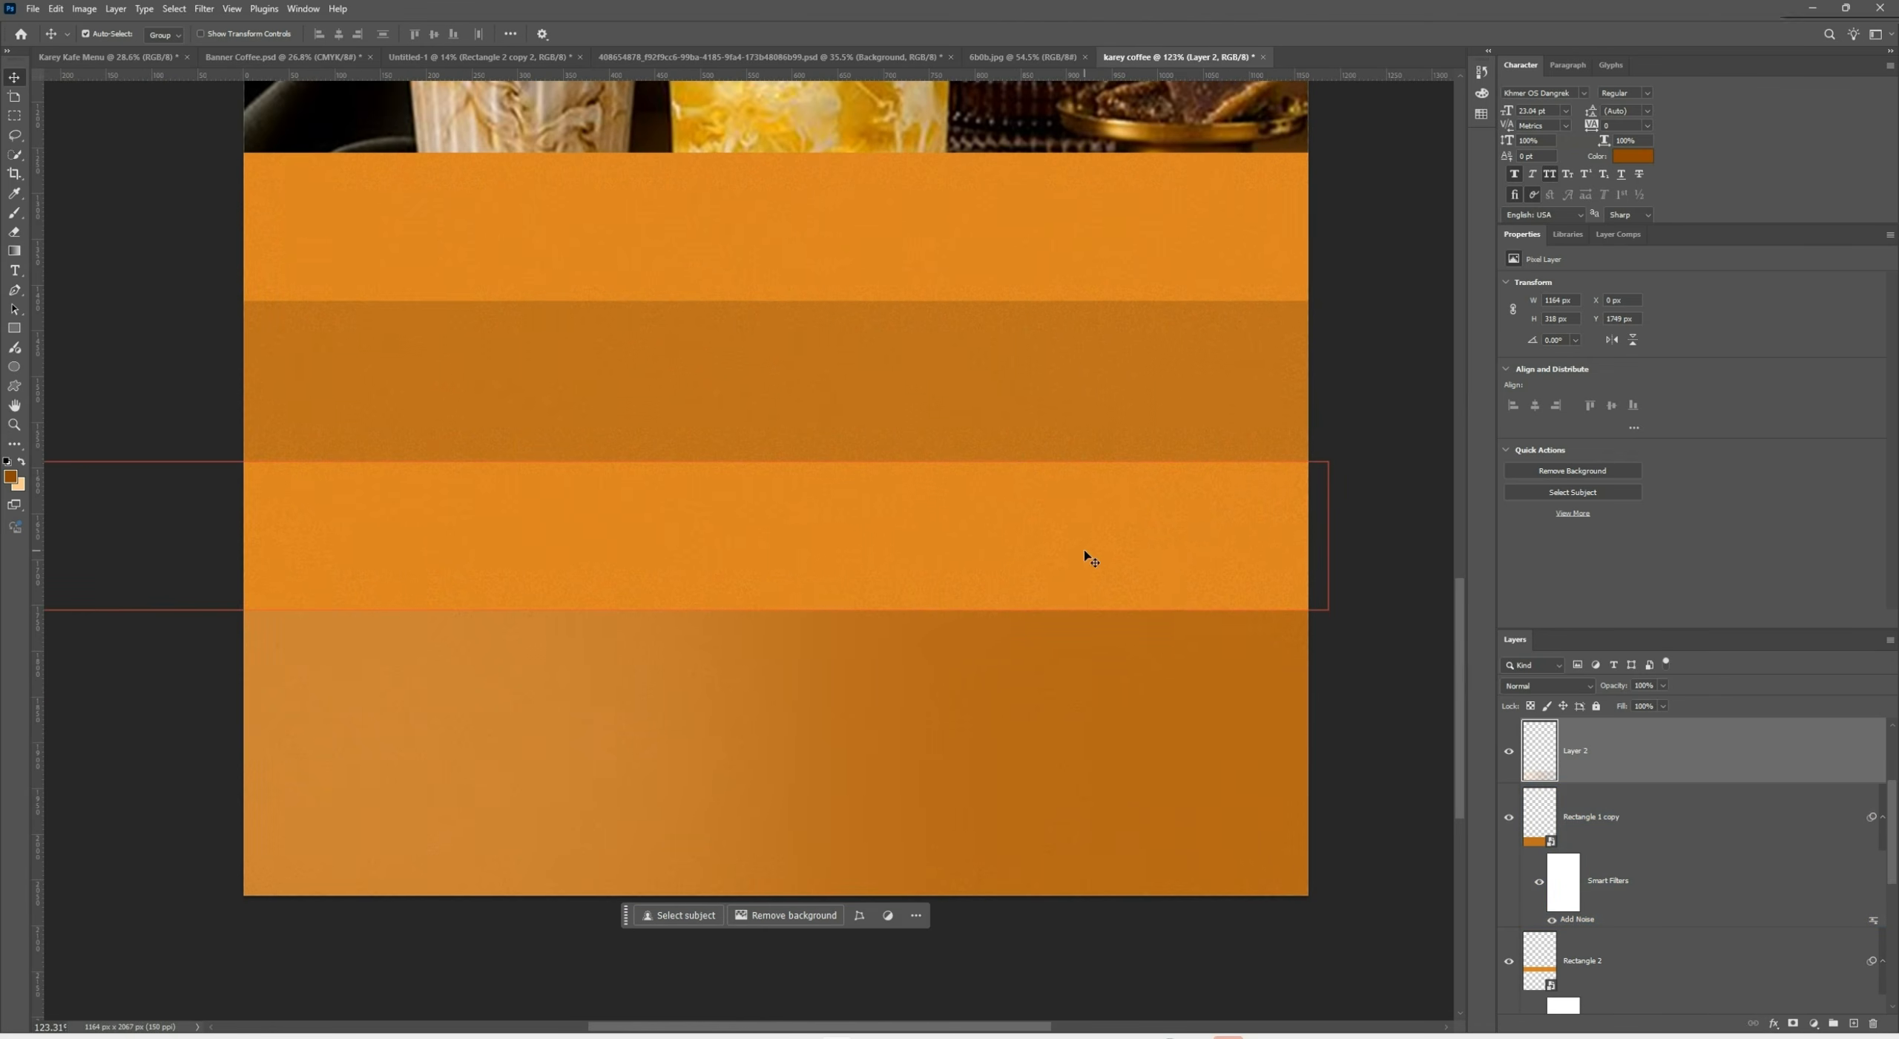
Load the lower step's top-surface rectangle, Rectangle 2 copy, as a selection and add a new layer above it
{"action": "left_click", "coordinate": [1154, 566]}
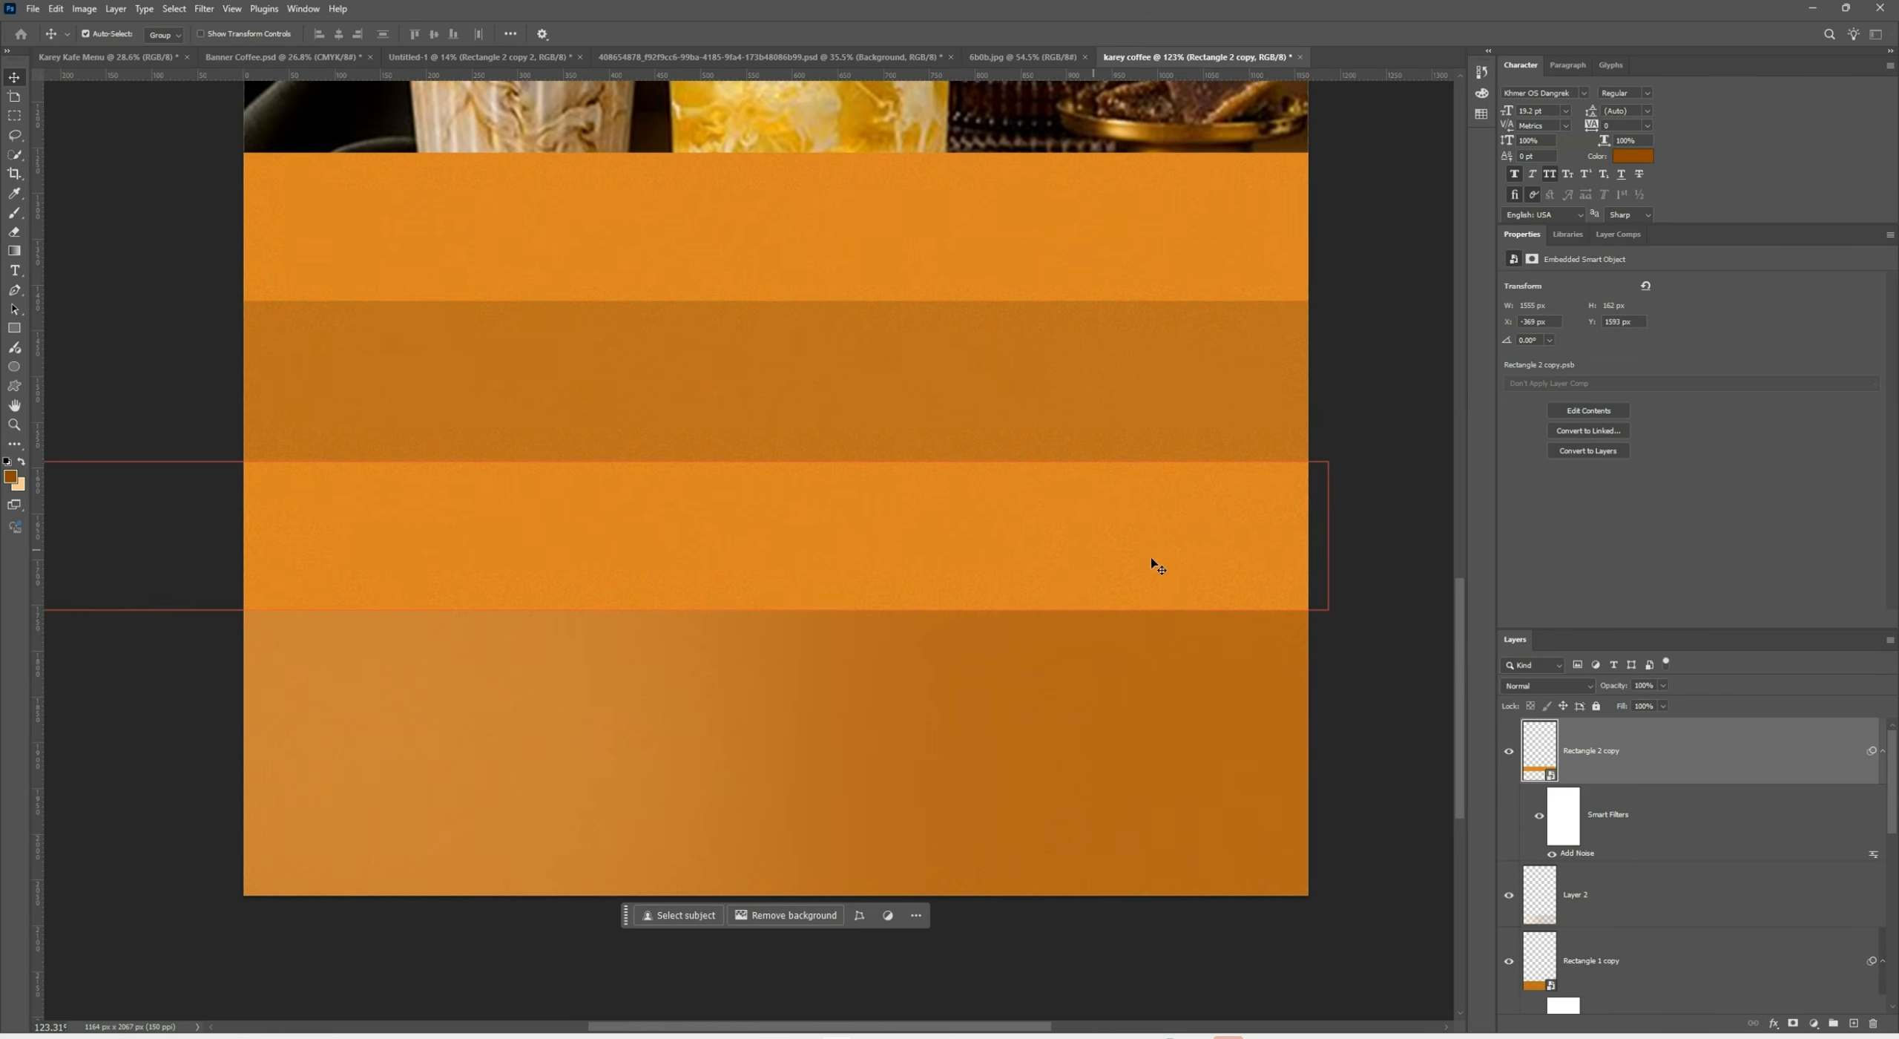
{"action": "left_click", "coordinate": [1546, 756], "text": "ctrl"}
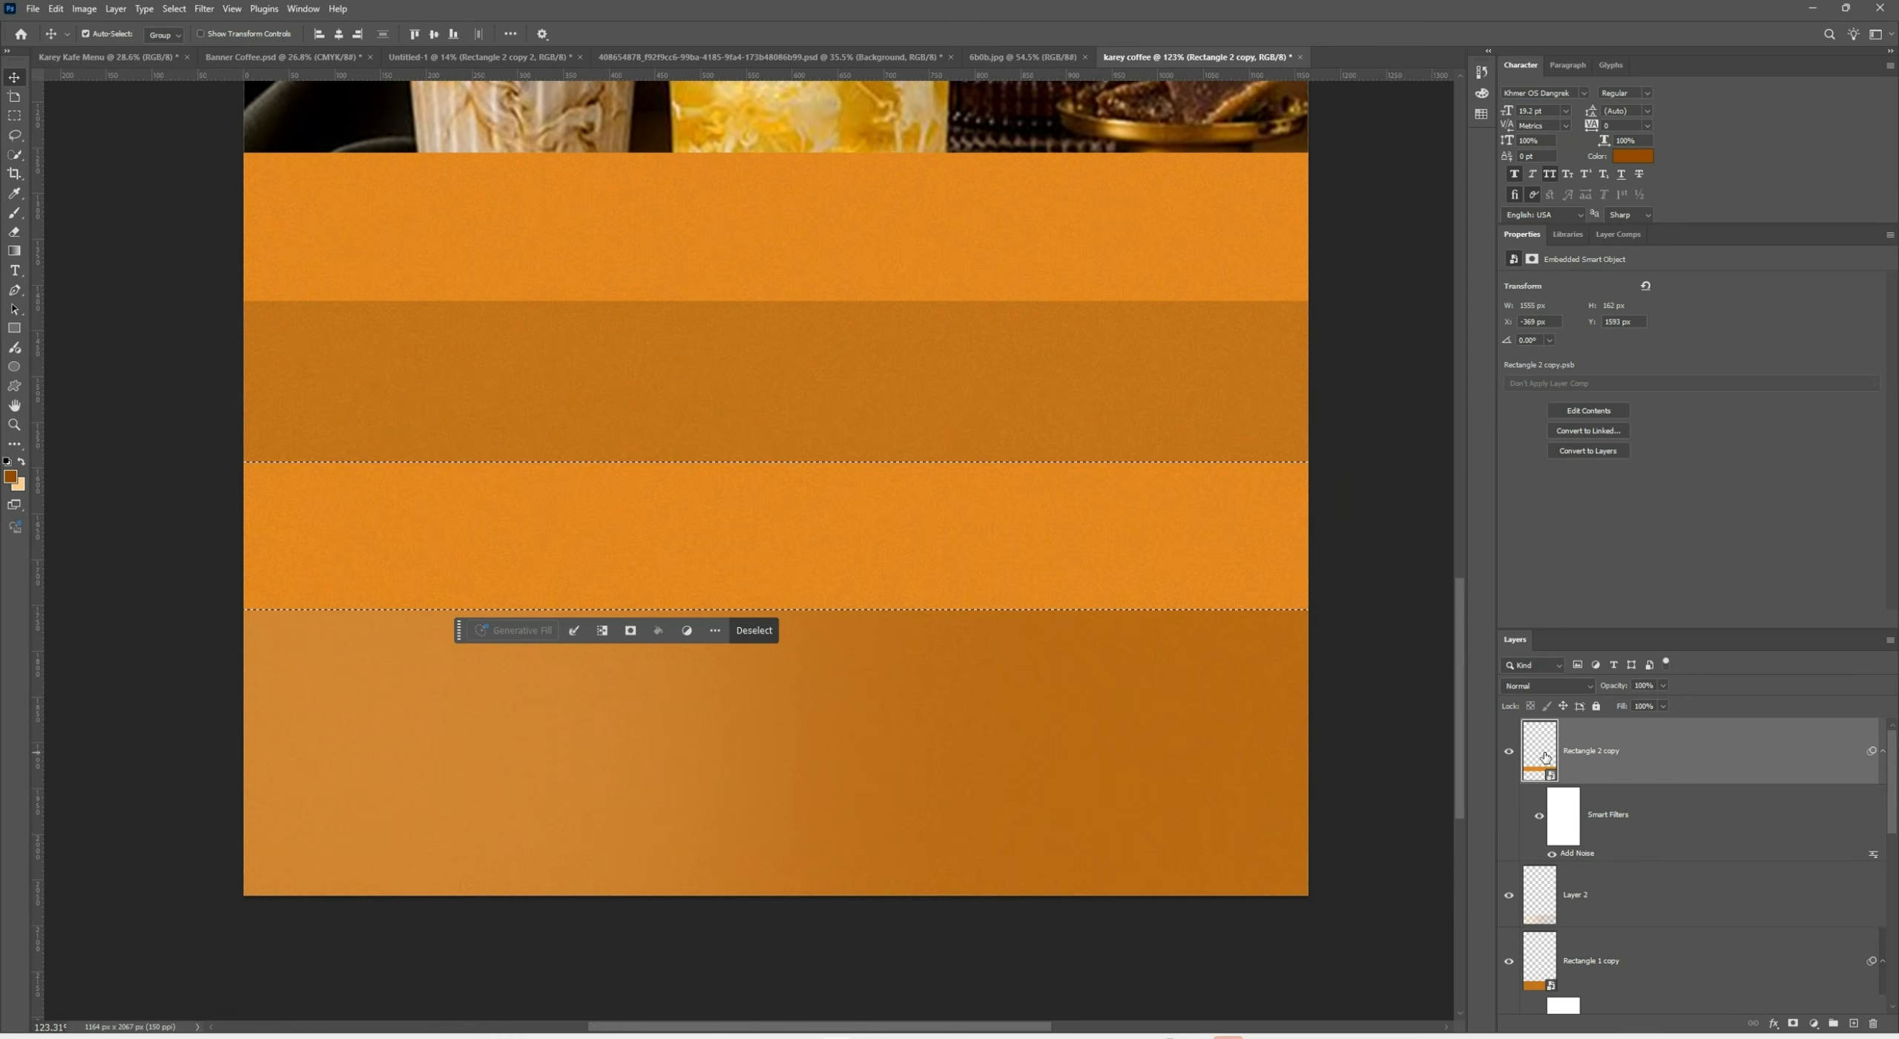
{"action": "left_click", "coordinate": [1854, 1023]}
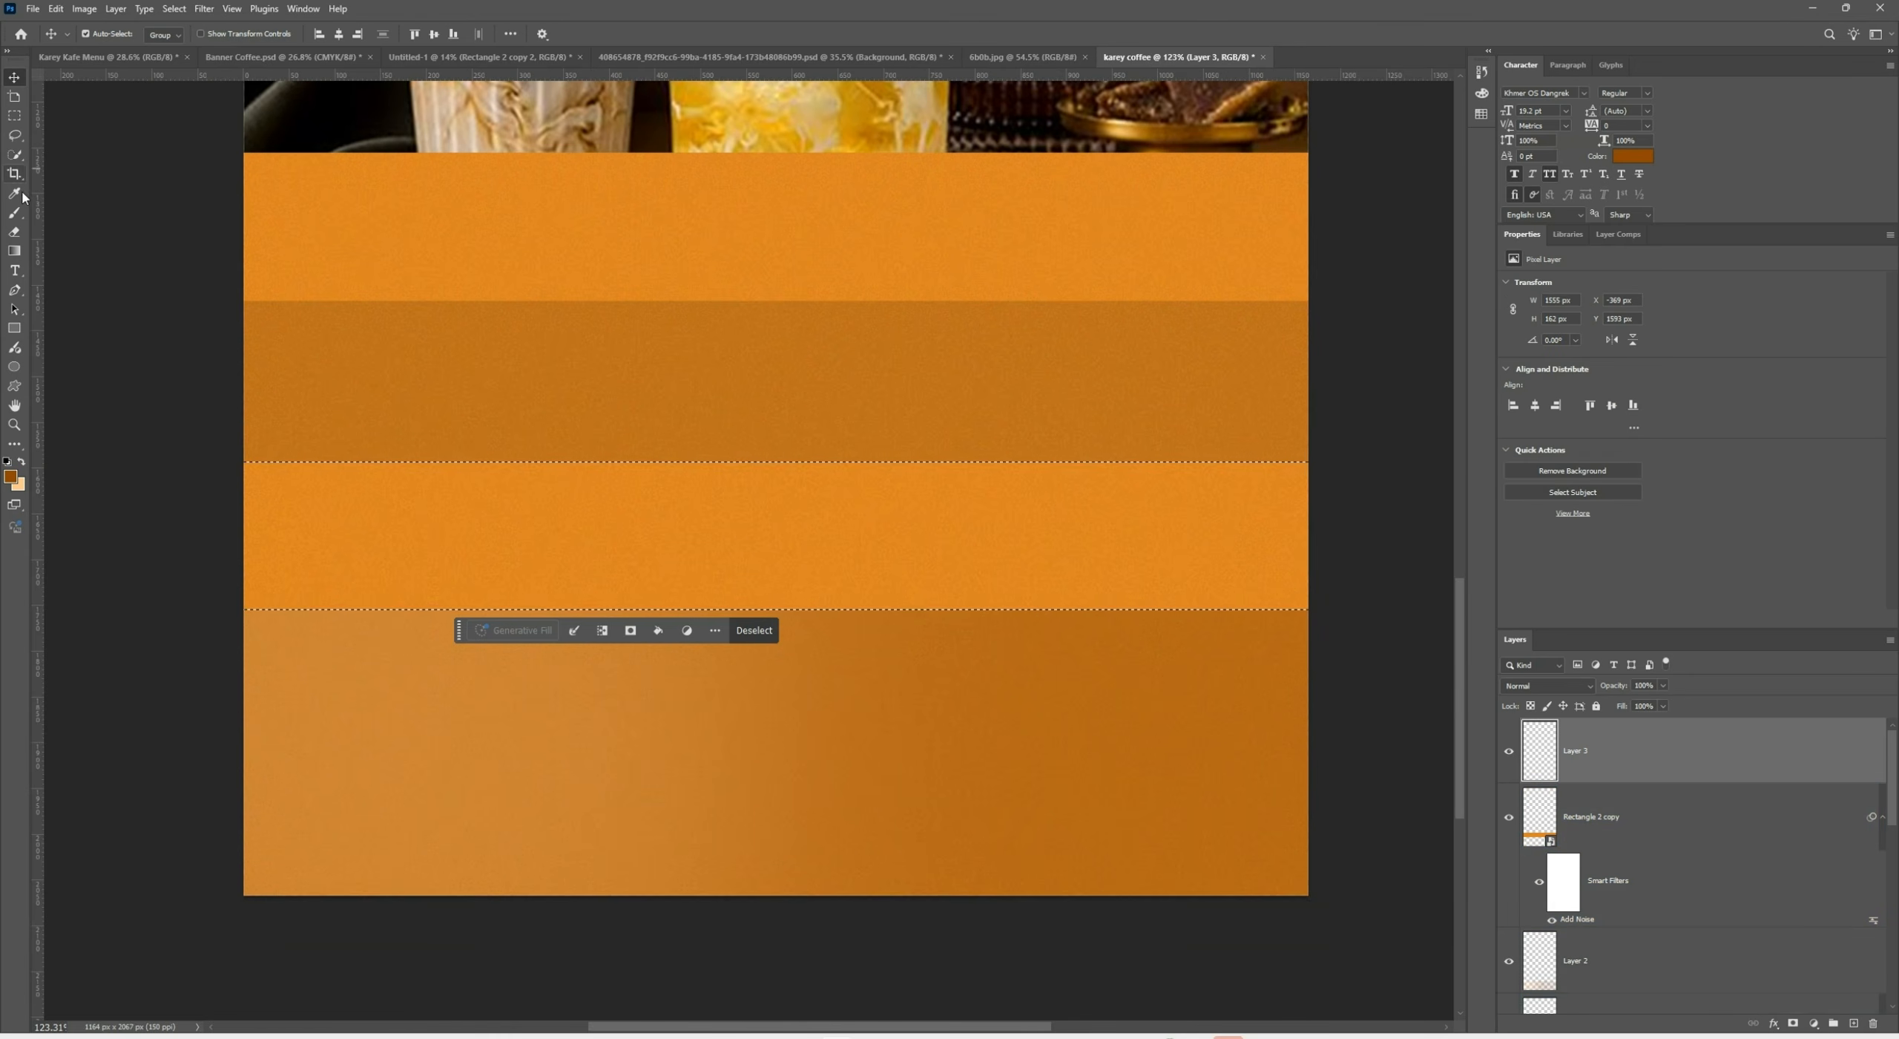
Brush soft dark brown shading over the right side of the selected top surface and clear the selection
{"action": "key", "text": "b"}
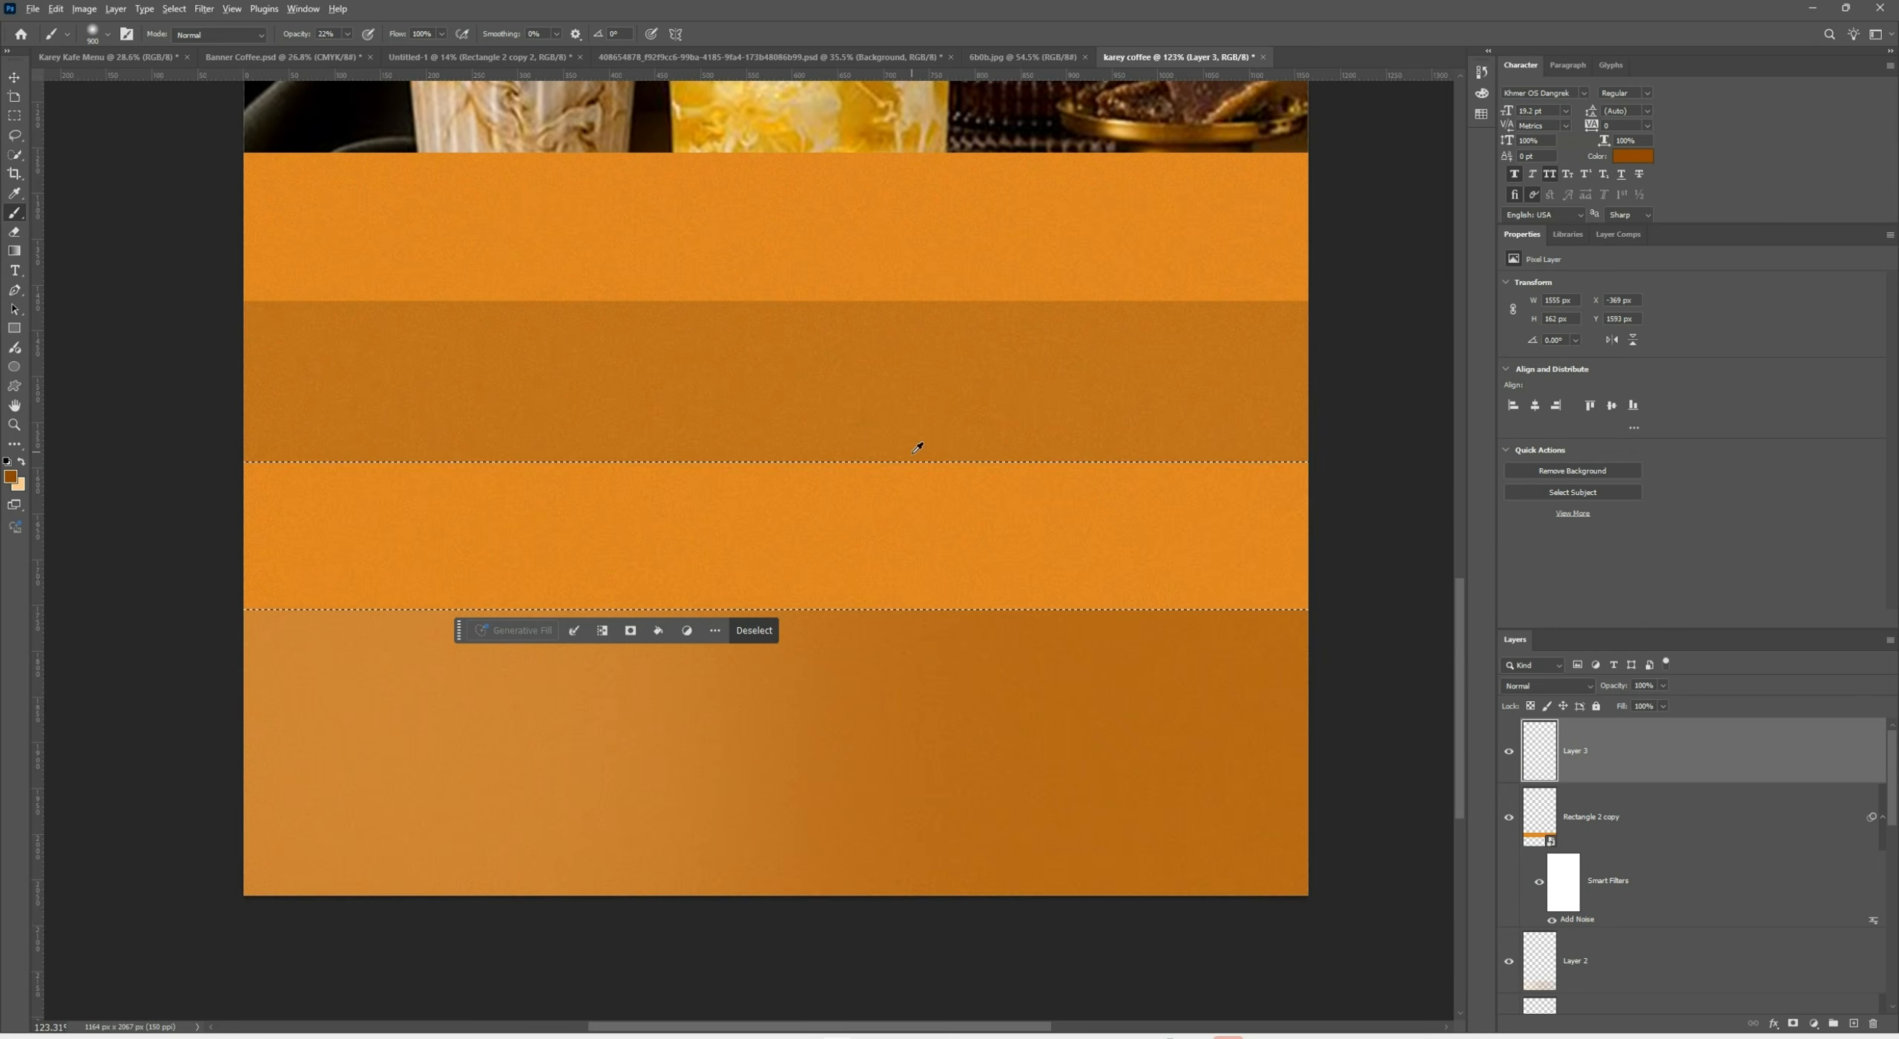
{"action": "scroll", "coordinate": [913, 452], "scroll_direction": "down", "scroll_amount": 2}
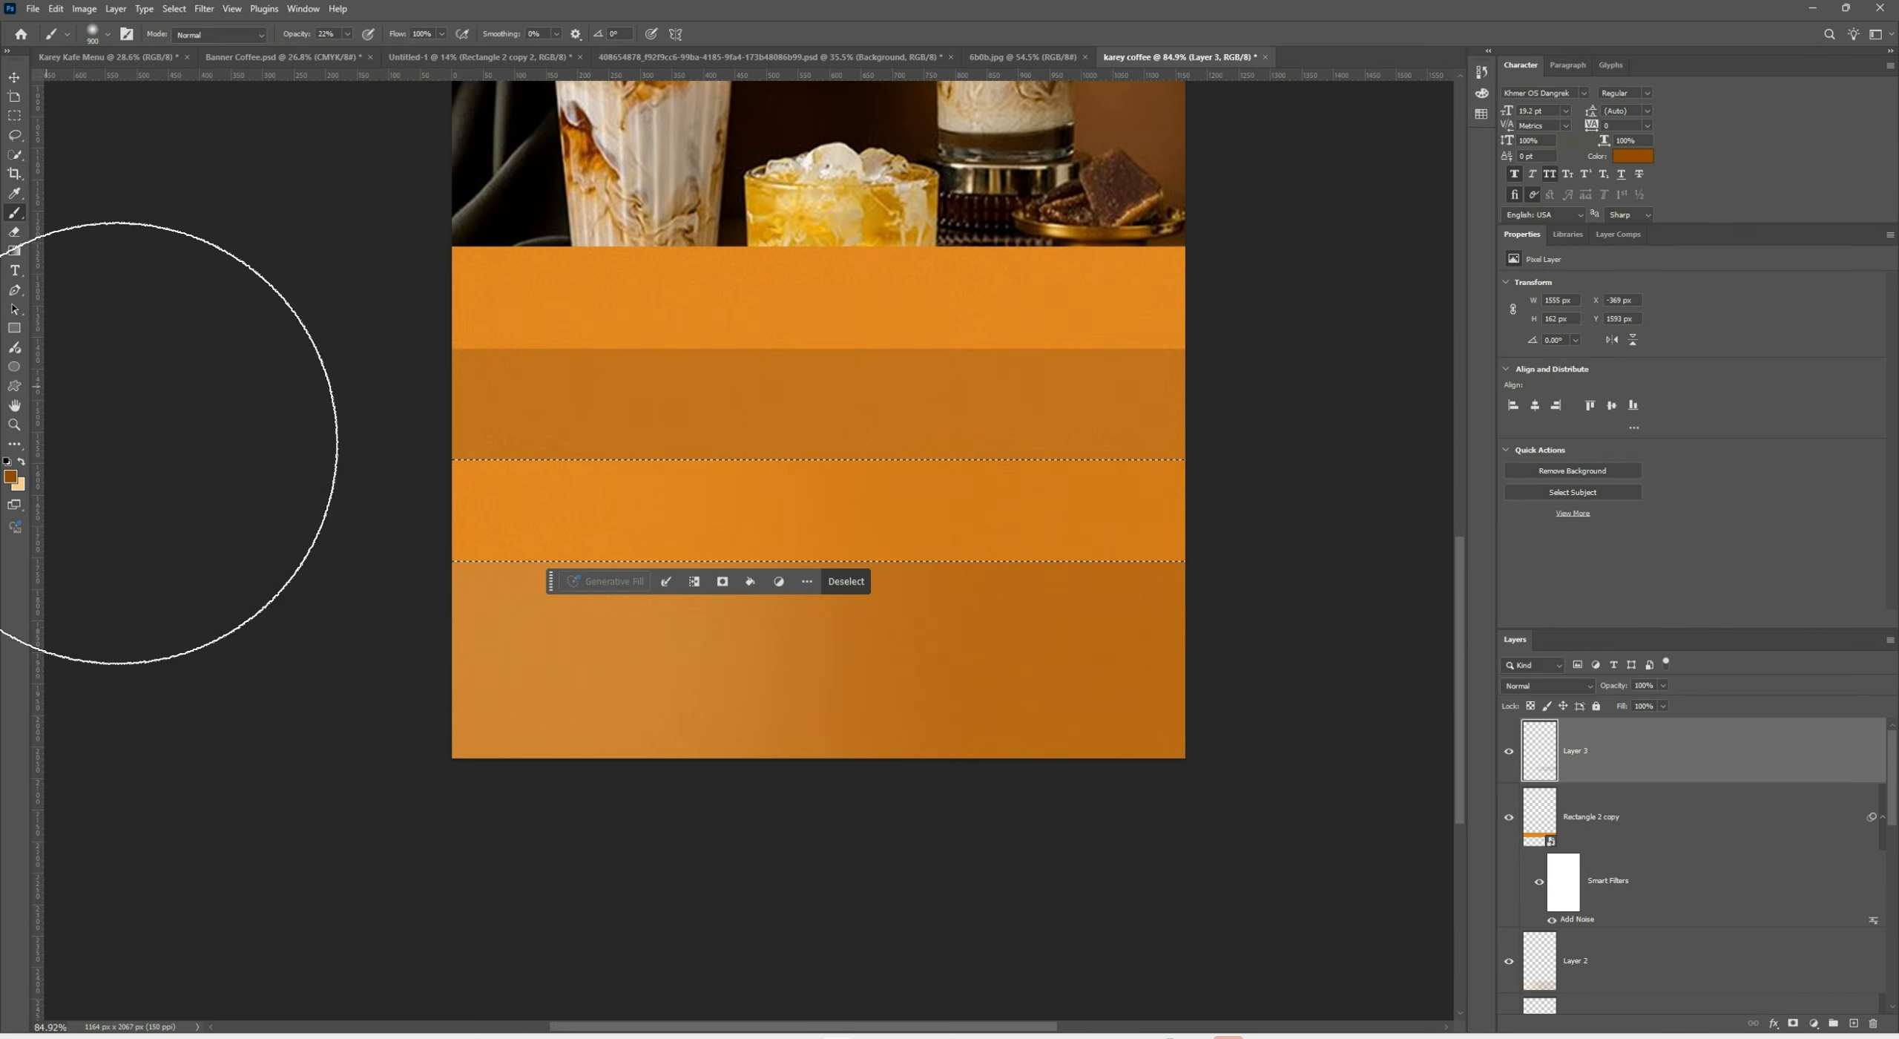
{"action": "scroll", "coordinate": [994, 479], "scroll_direction": "up", "scroll_amount": 2}
{"action": "key", "text": "v"}
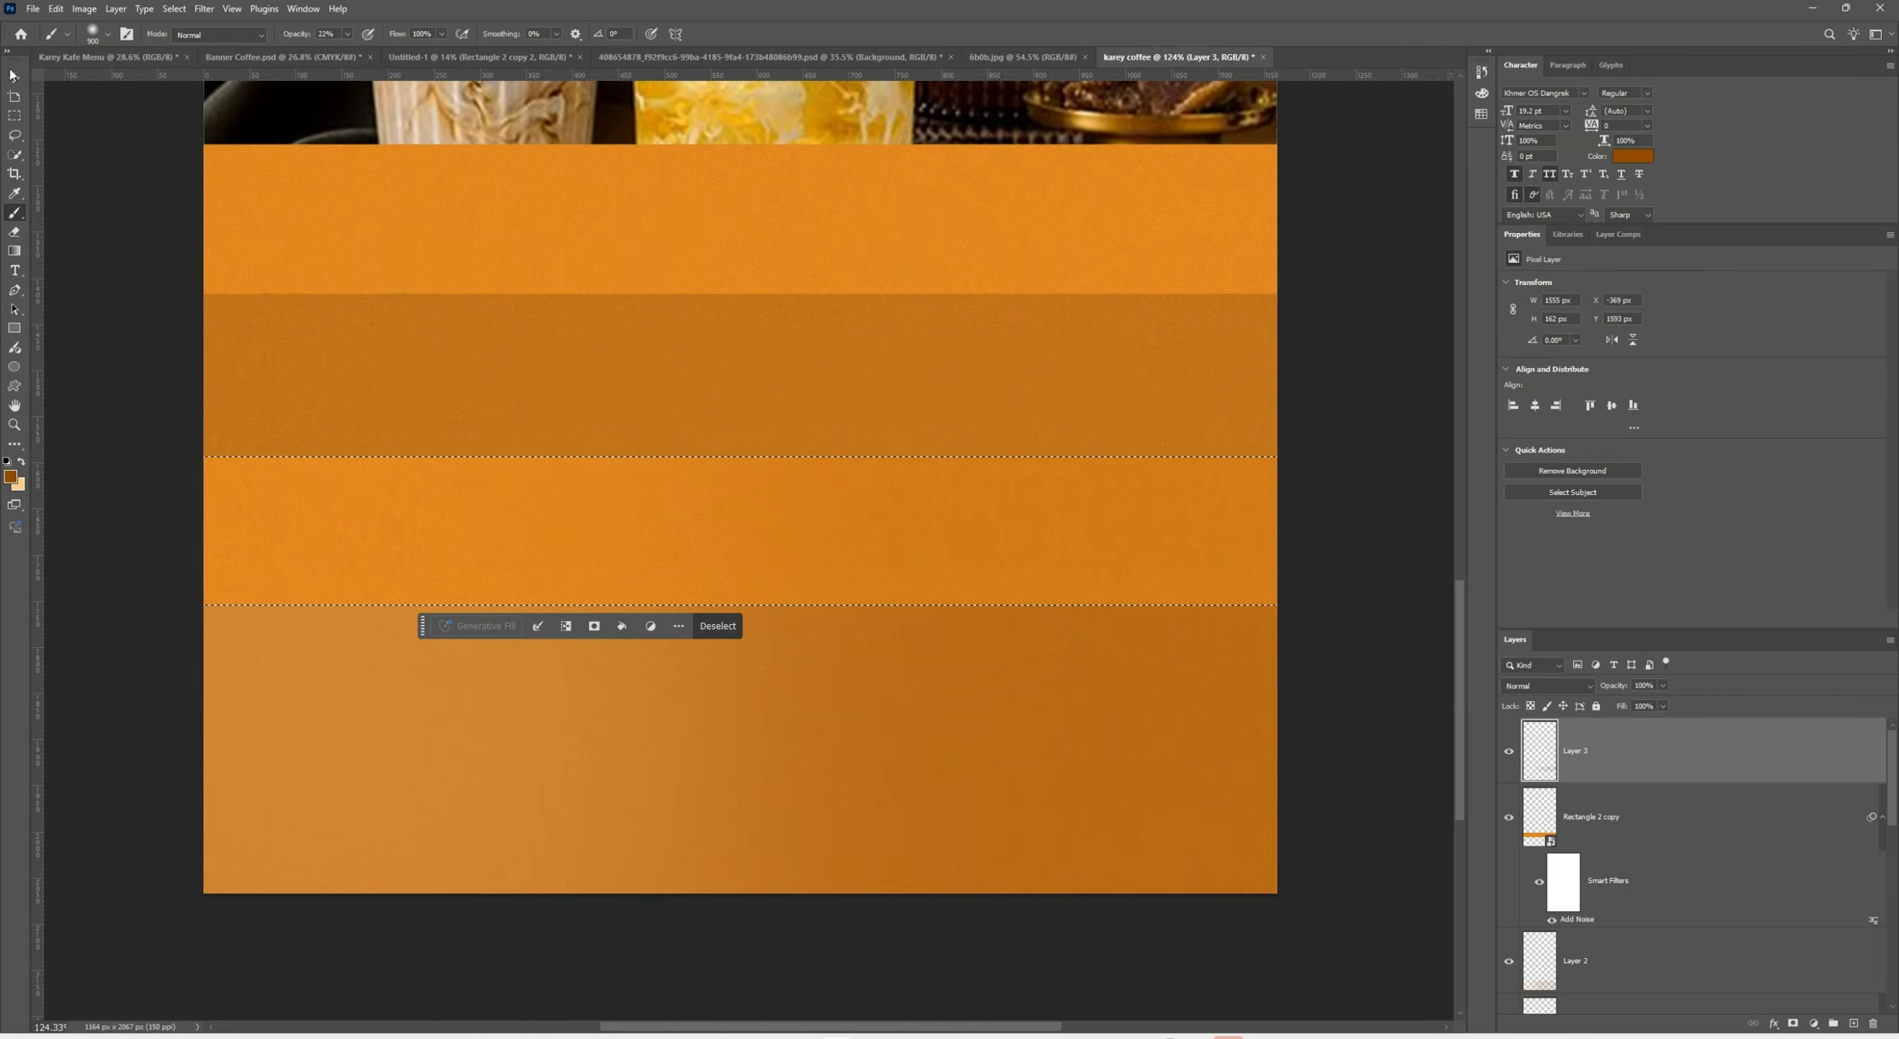
{"action": "key", "text": "ctrl+d"}
{"action": "scroll", "coordinate": [644, 491], "scroll_direction": "down", "scroll_amount": 2}
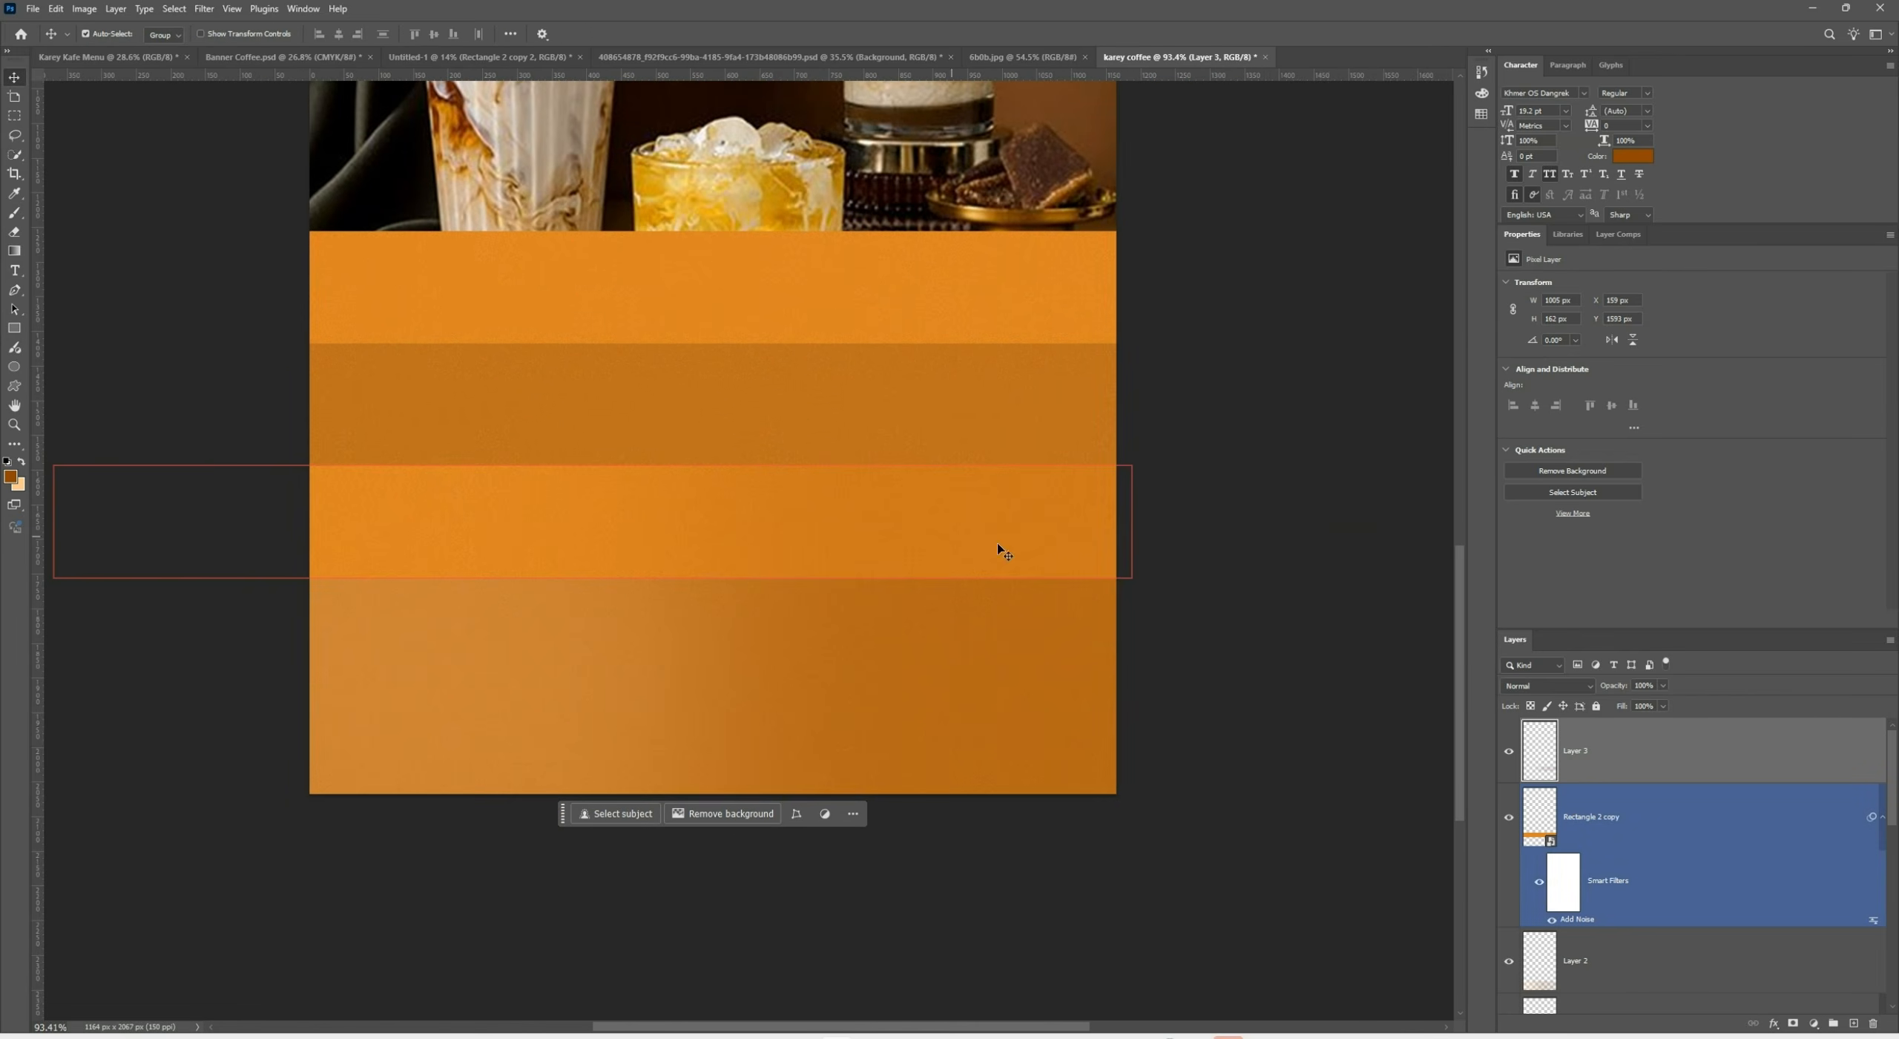
{"action": "left_click", "coordinate": [1244, 938]}
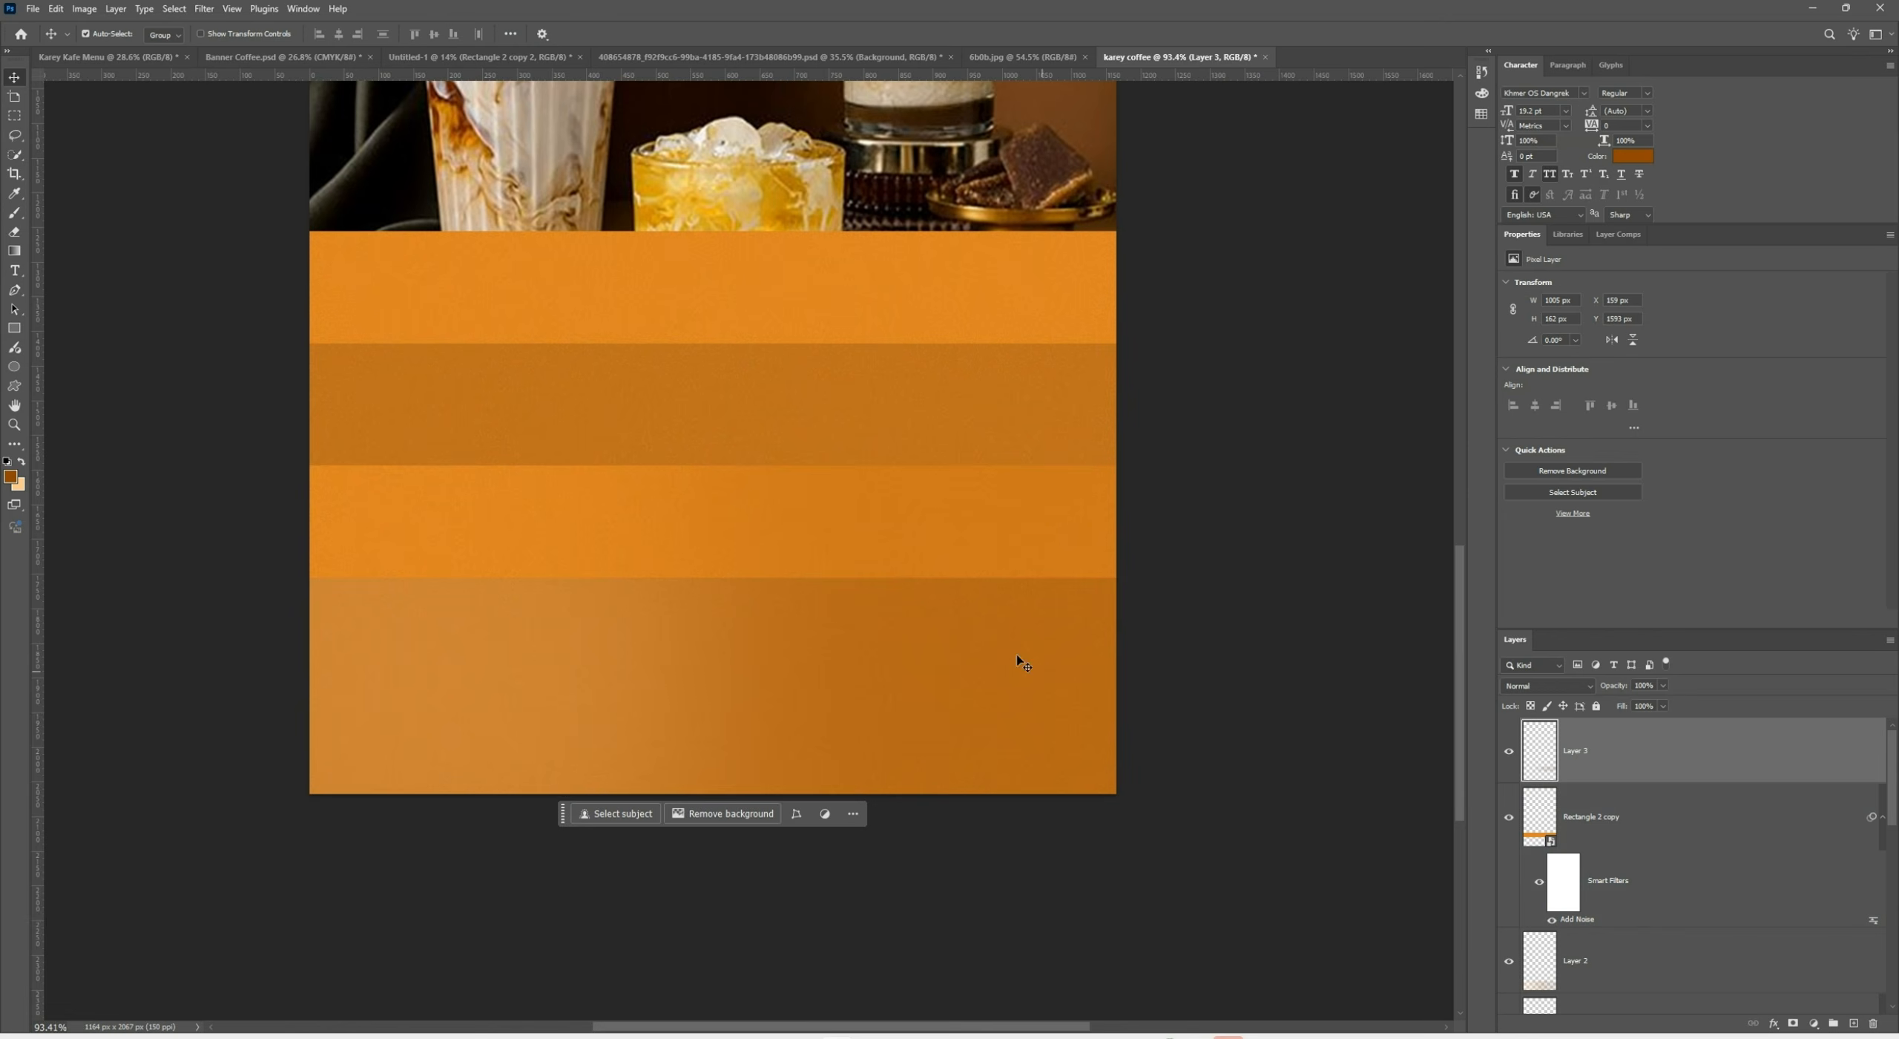
Delete the unshaded upper step's top-surface and front-face rectangles, Rectangle 2 and Rectangle 1
{"action": "left_click", "coordinate": [952, 578]}
{"action": "scroll", "coordinate": [784, 385], "scroll_direction": "up", "scroll_amount": 1}
{"action": "left_click", "coordinate": [784, 386]}
{"action": "scroll", "coordinate": [784, 416], "scroll_direction": "up", "scroll_amount": 1}
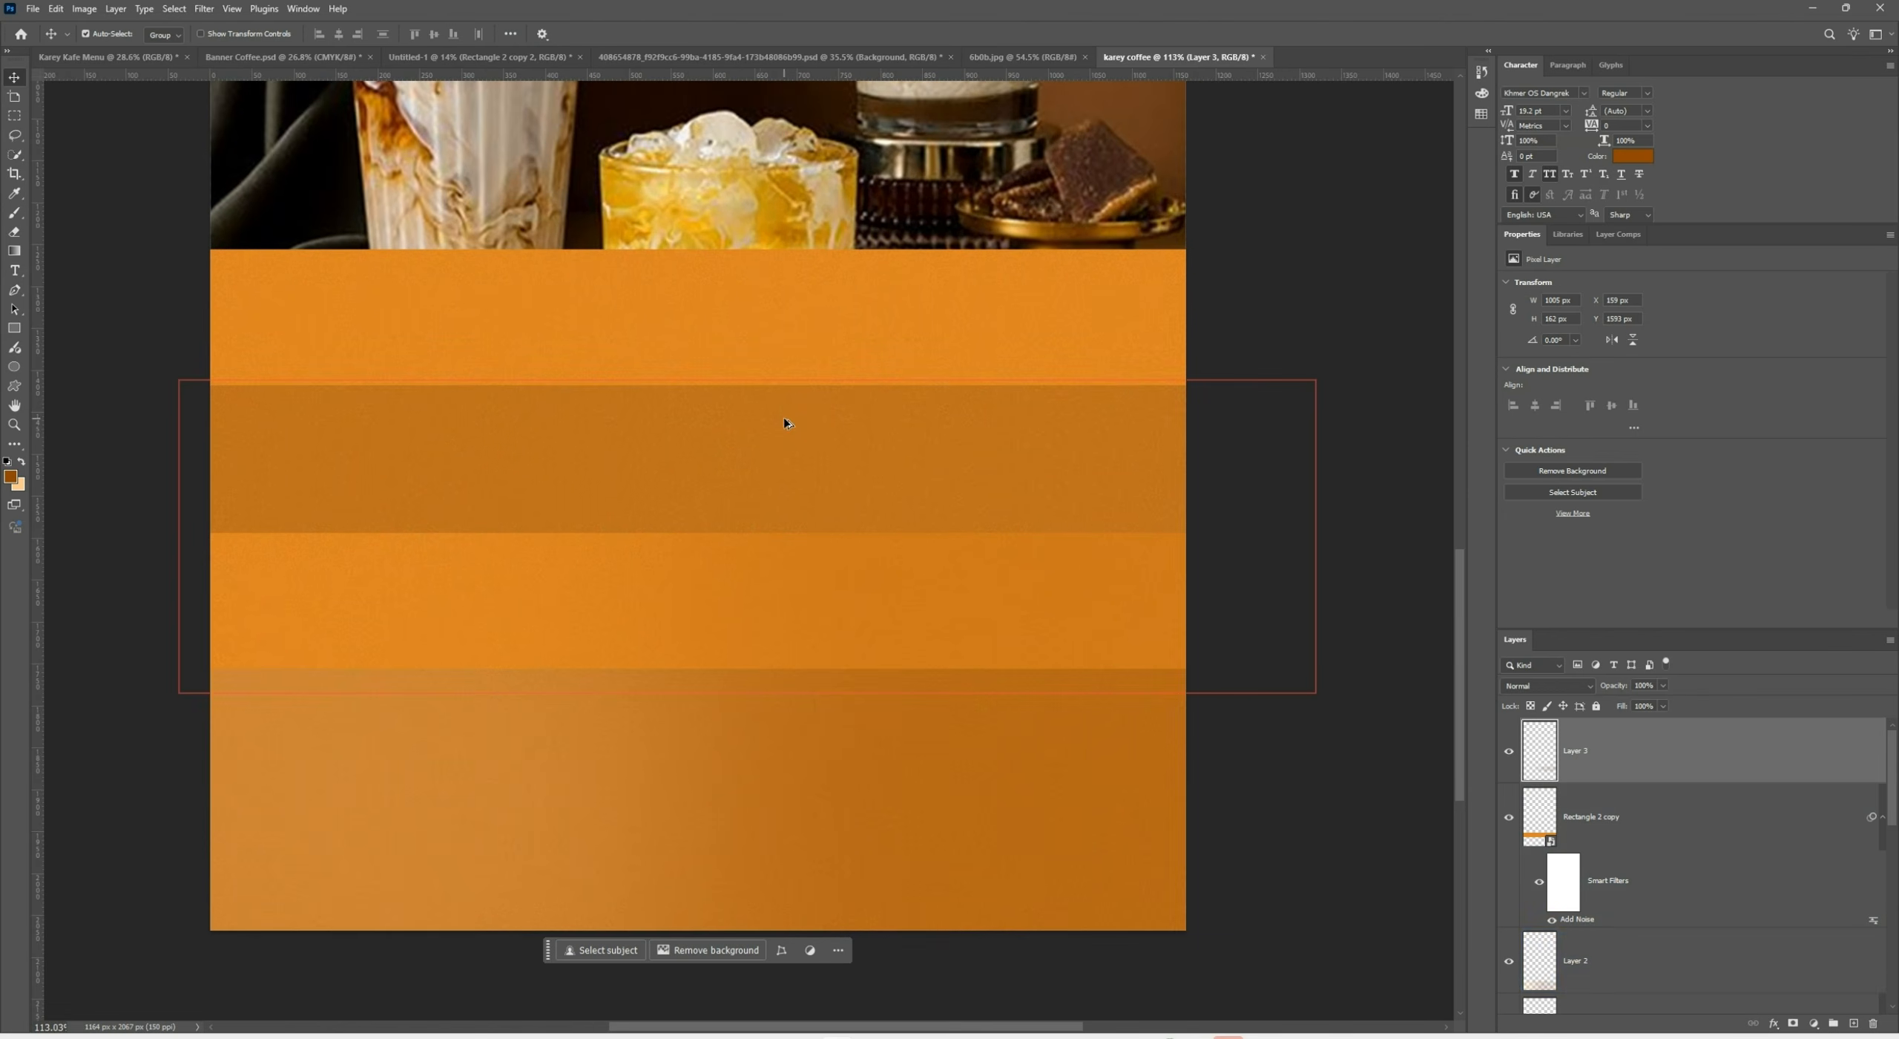
{"action": "left_click", "coordinate": [1798, 828]}
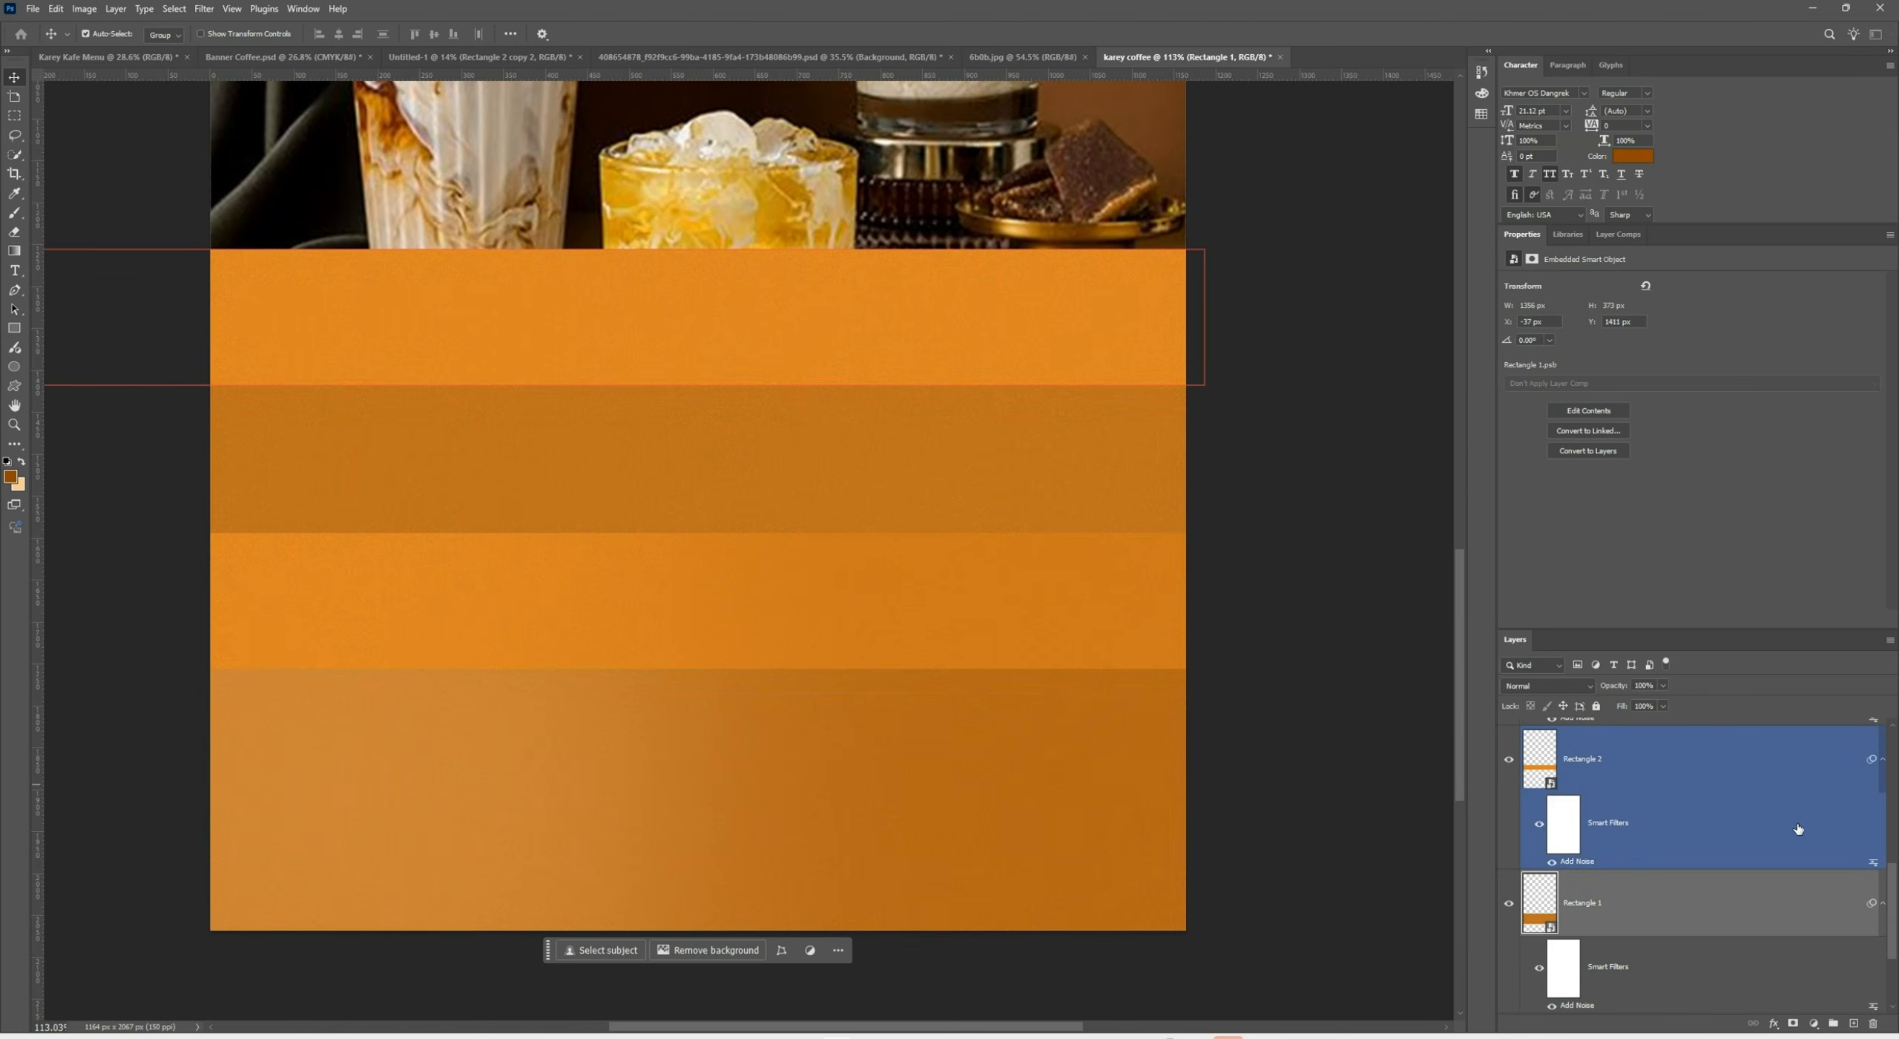
{"action": "left_click", "coordinate": [823, 333]}
{"action": "left_click", "coordinate": [824, 444], "text": "shift"}
{"action": "key", "text": "Delete"}
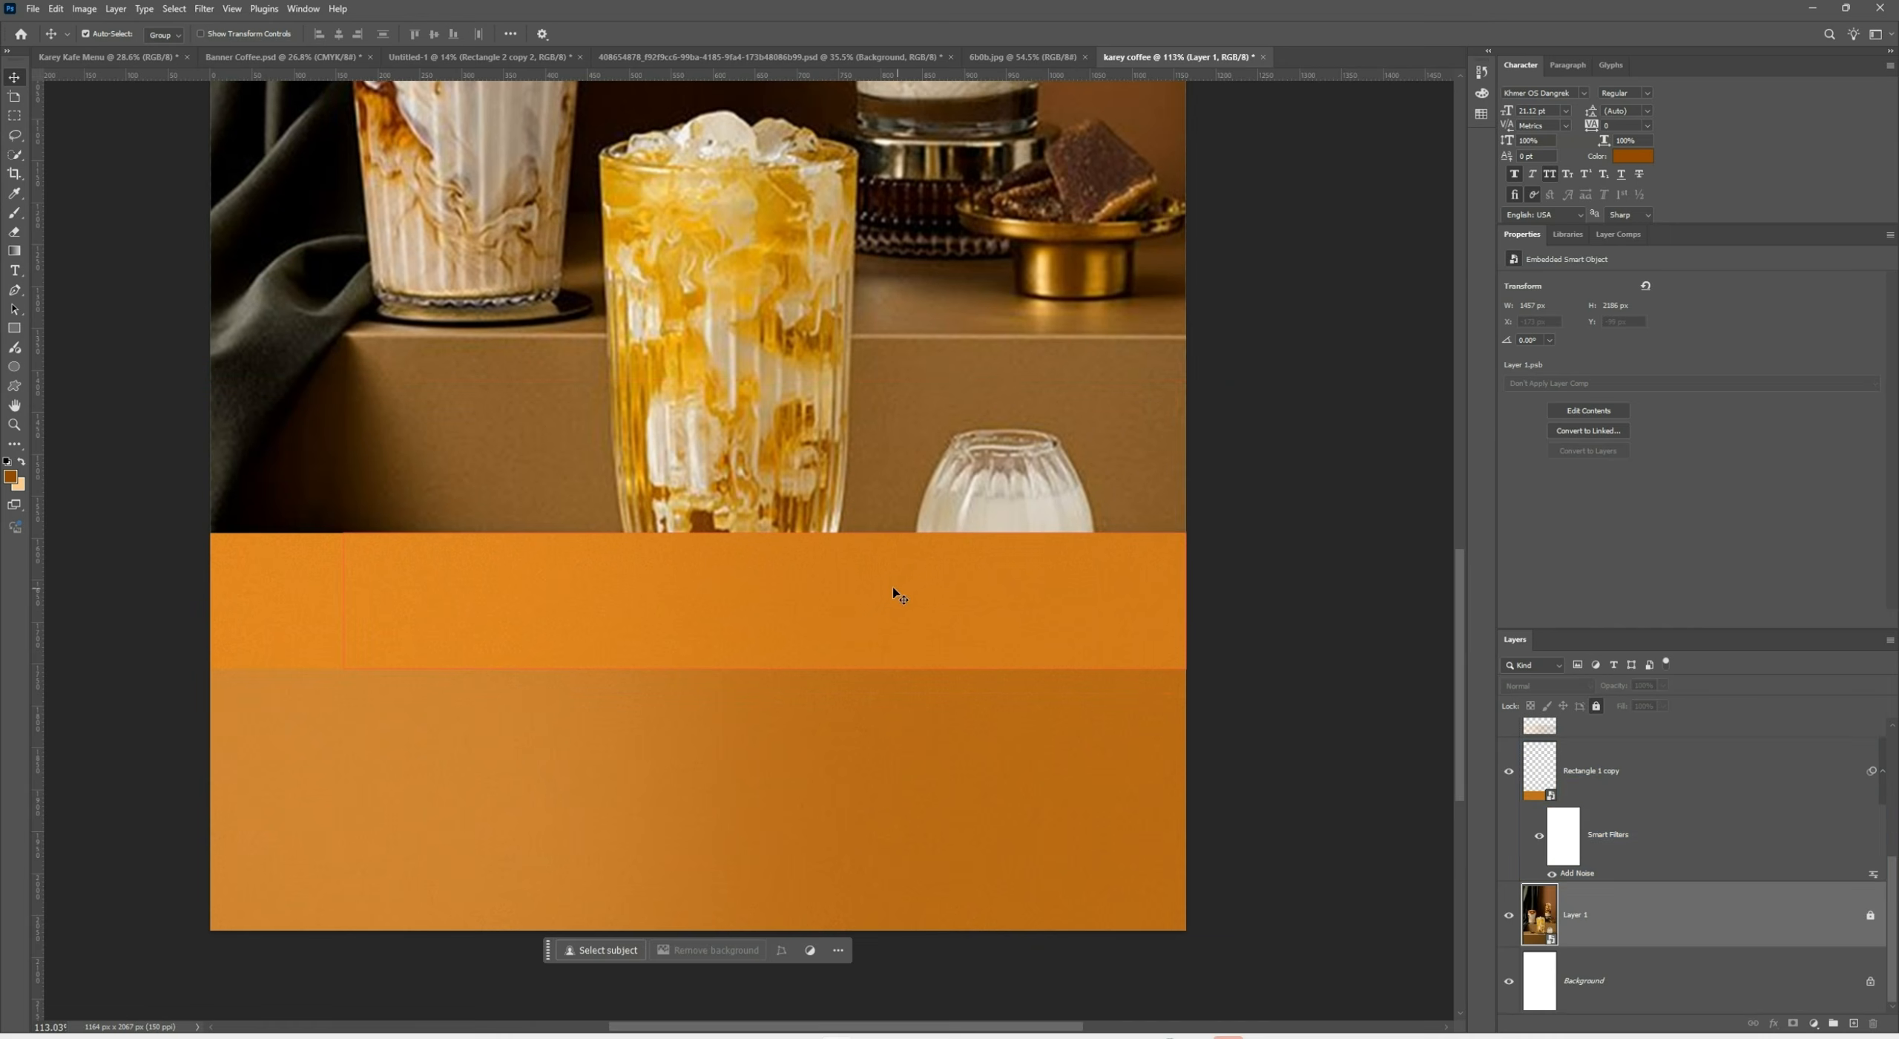
Duplicate all layers of the shaded lower step, from Layer 3 down to Rectangle 1 copy
{"action": "left_click", "coordinate": [791, 607]}
{"action": "scroll", "coordinate": [1662, 903], "scroll_direction": "down", "scroll_amount": 2}
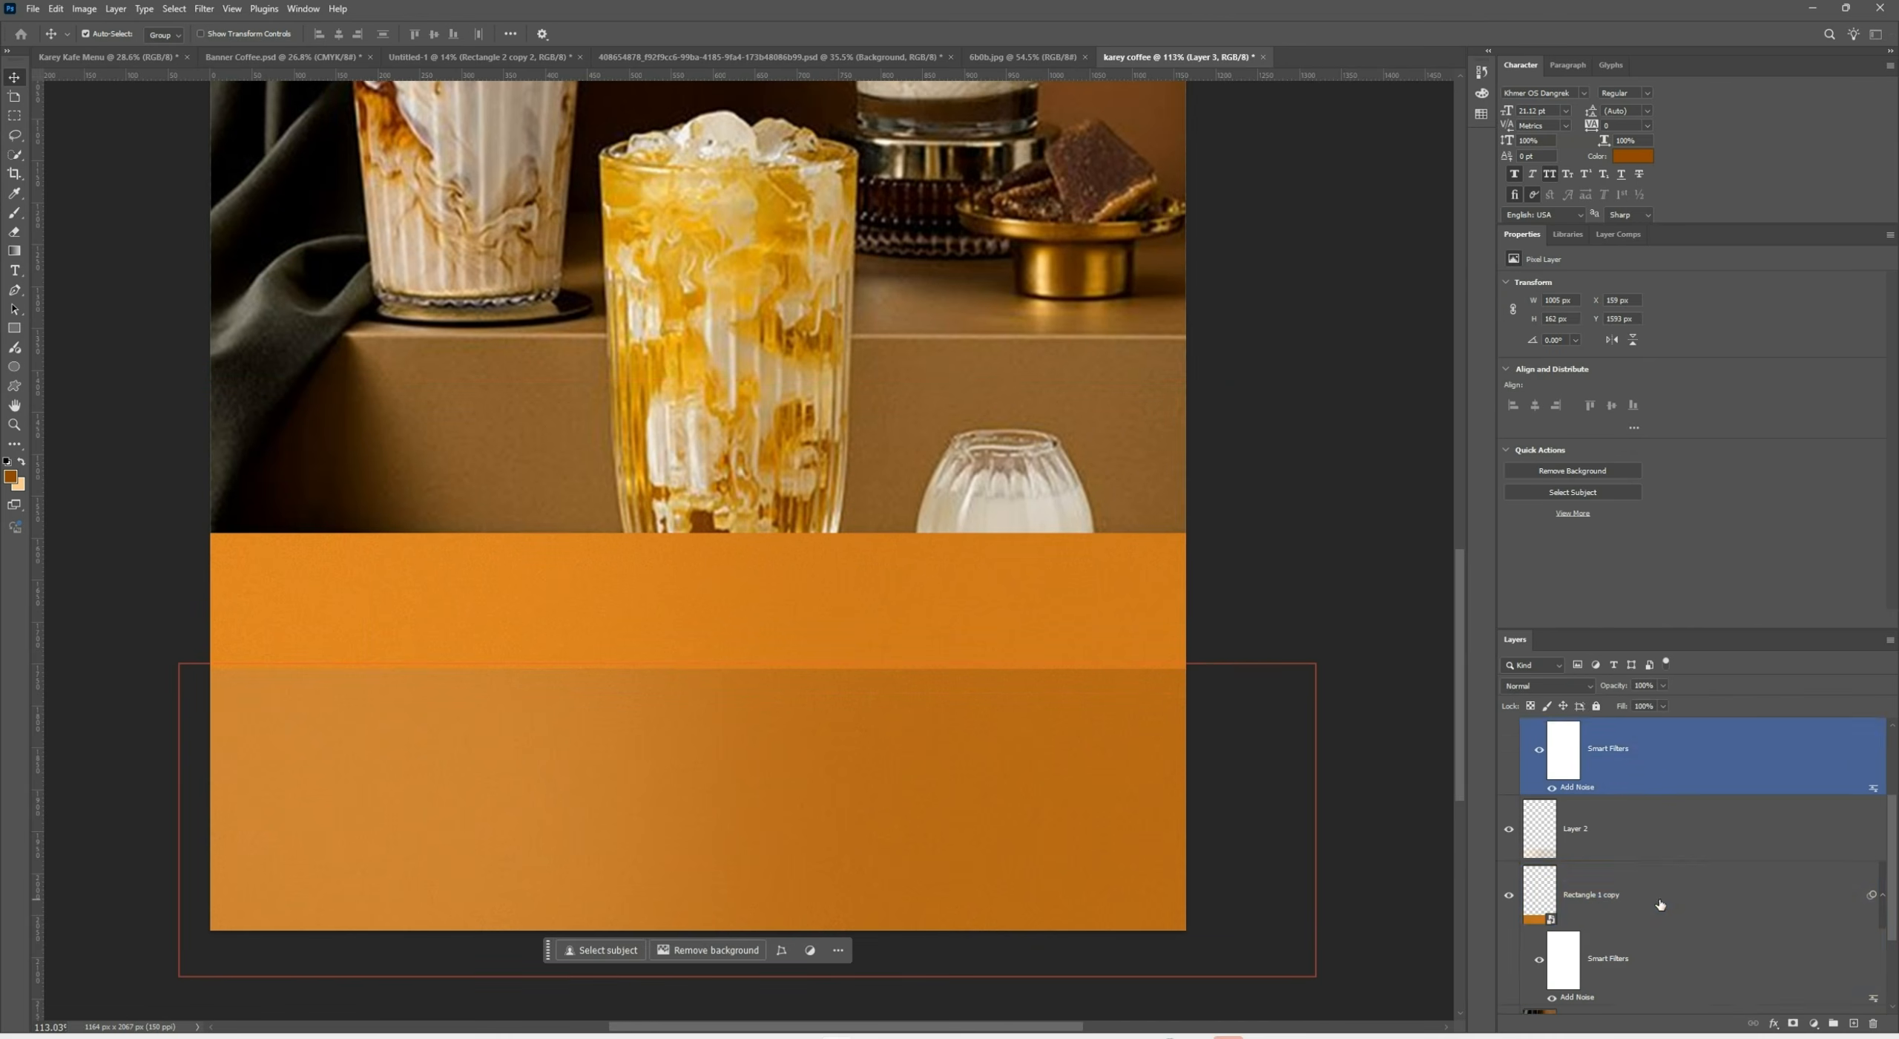
{"action": "left_click", "coordinate": [1630, 898], "text": "shift"}
{"action": "scroll", "coordinate": [1605, 858], "scroll_direction": "up", "scroll_amount": 2}
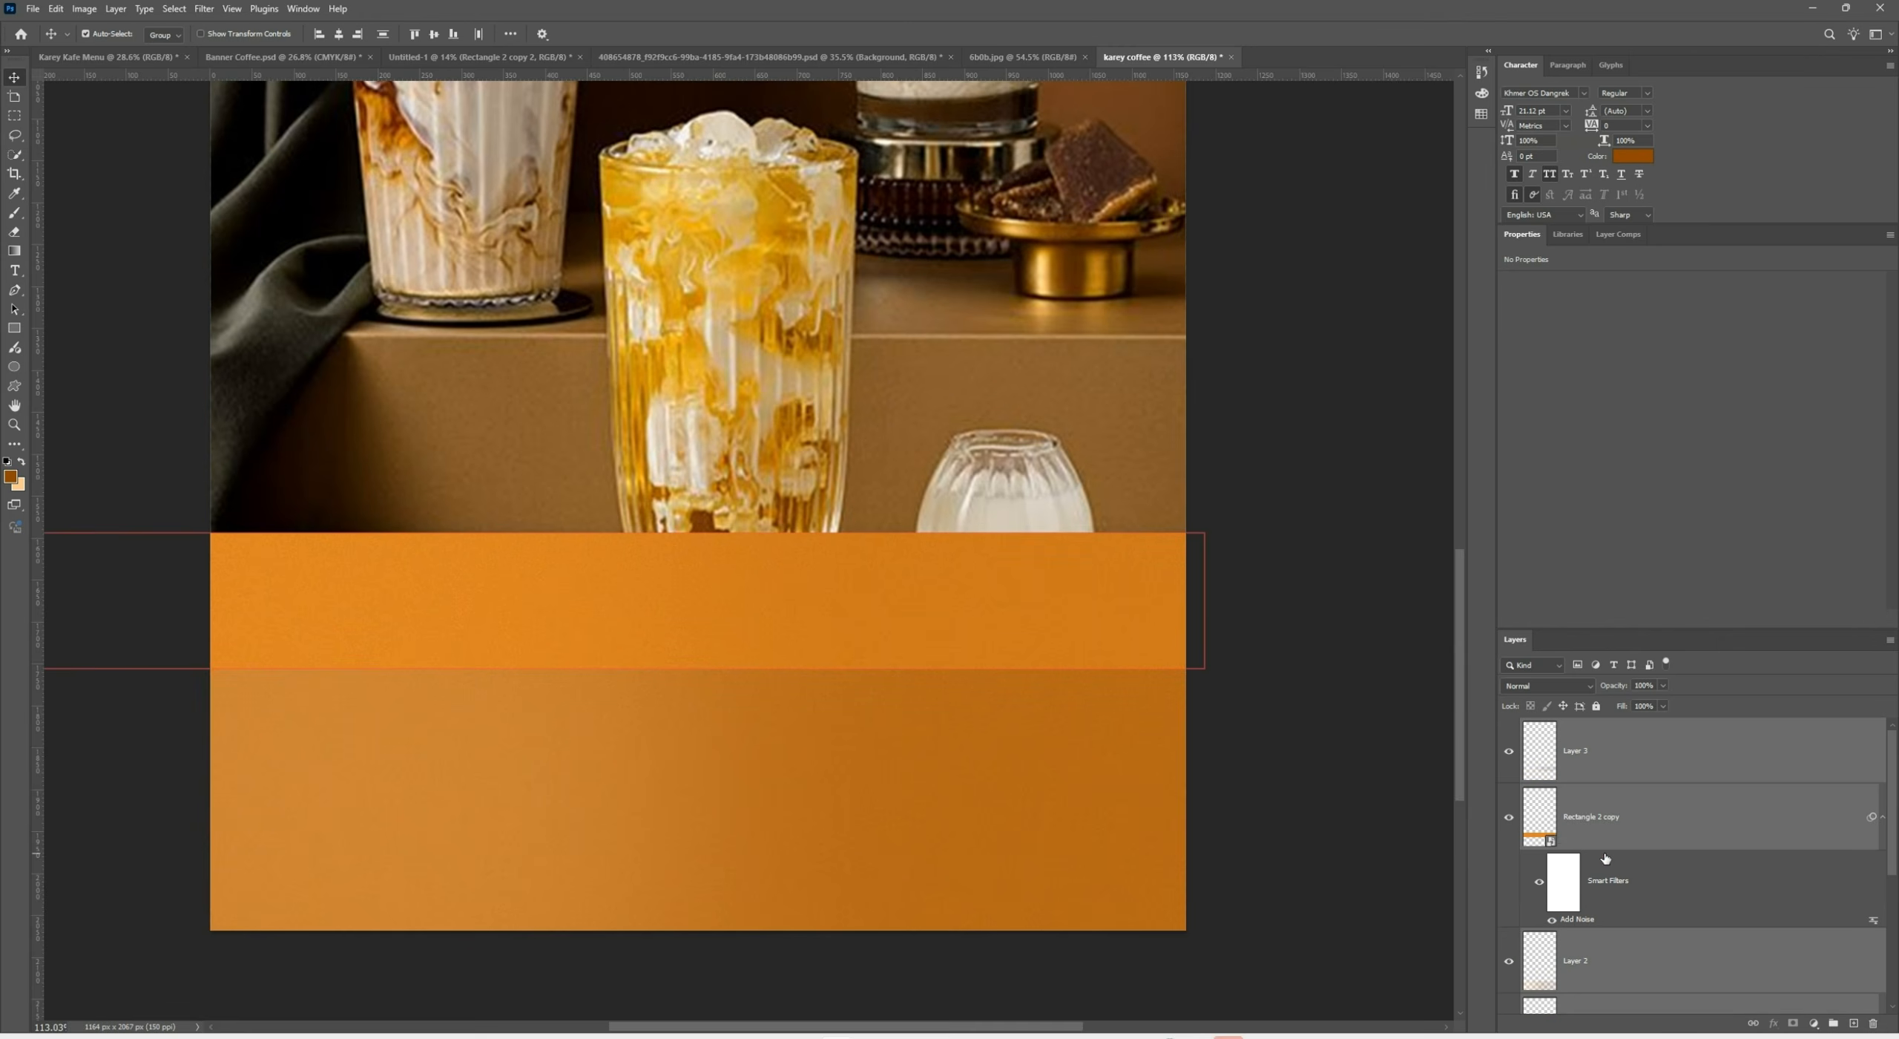
{"action": "key", "text": "ctrl+j"}
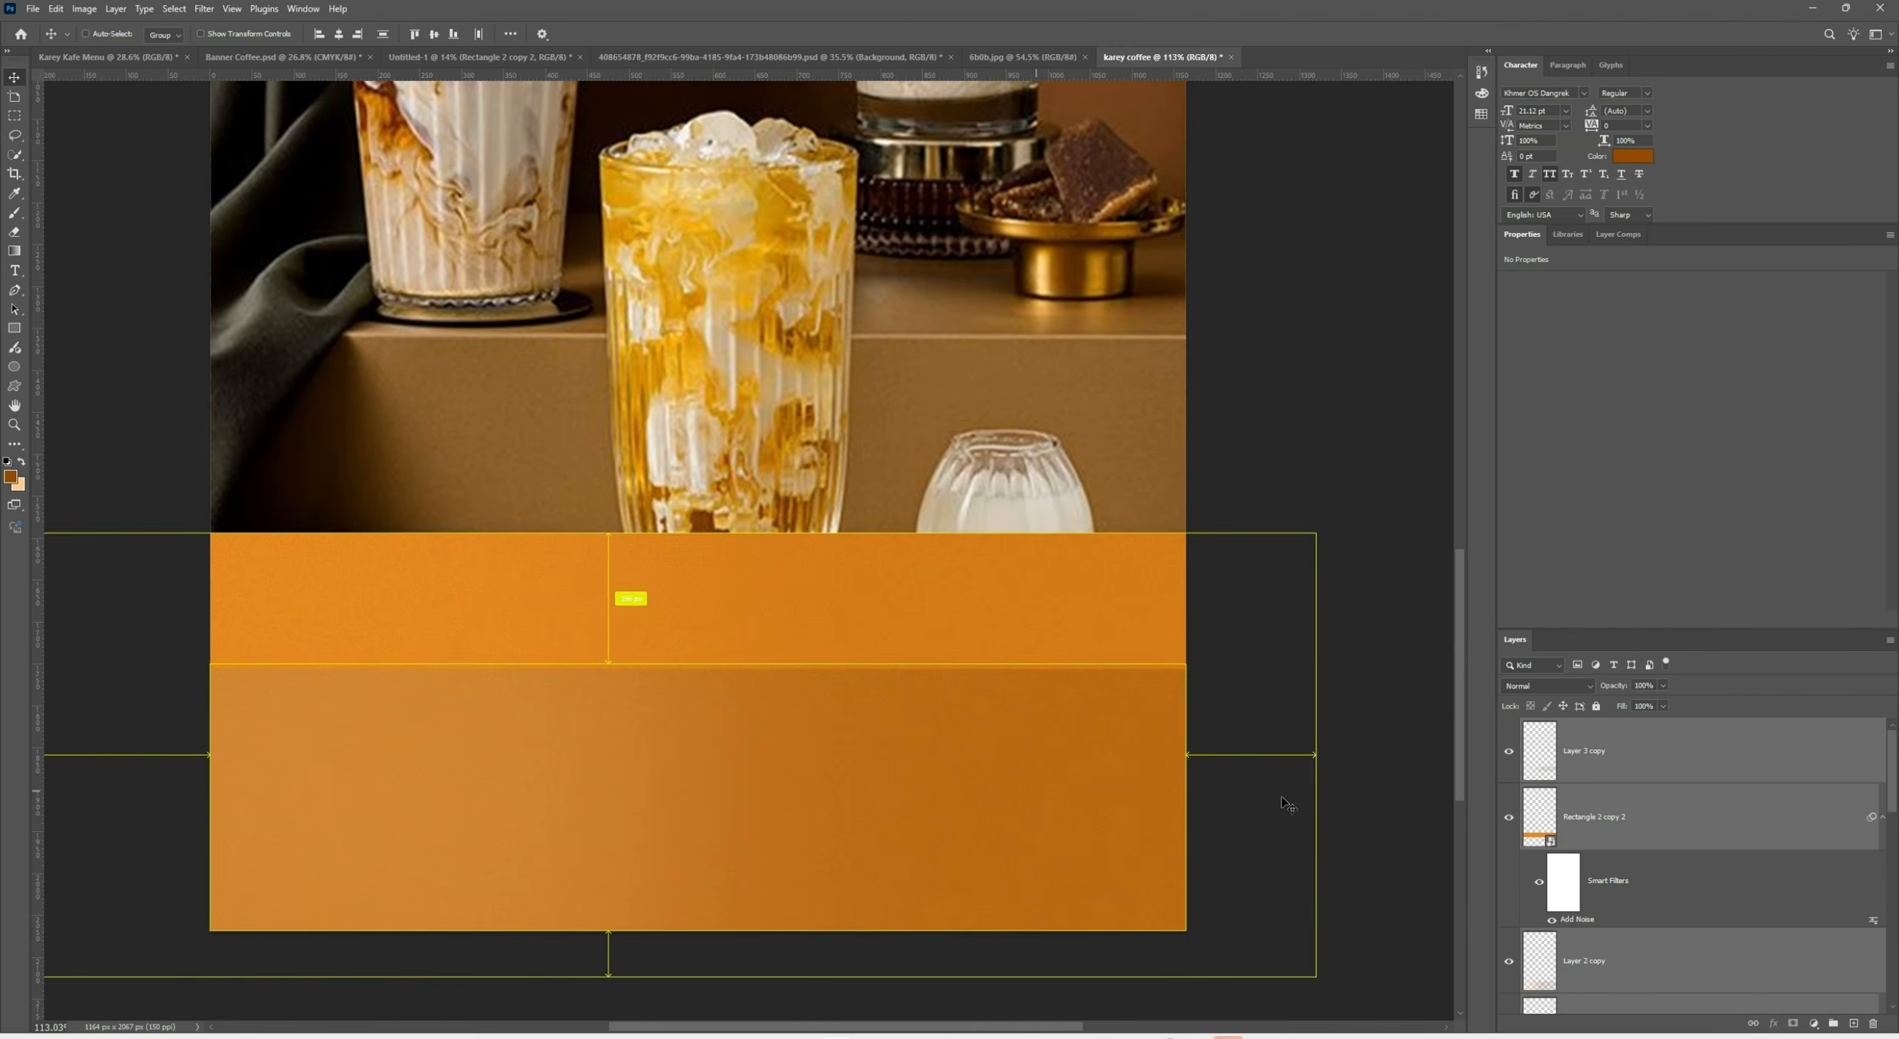
Put the duplicated step layers together in a layer group
{"action": "scroll", "coordinate": [1654, 860], "scroll_direction": "down", "scroll_amount": 1}
{"action": "scroll", "coordinate": [1668, 898], "scroll_direction": "down", "scroll_amount": 1}
{"action": "left_click", "coordinate": [1670, 898], "text": "ctrl"}
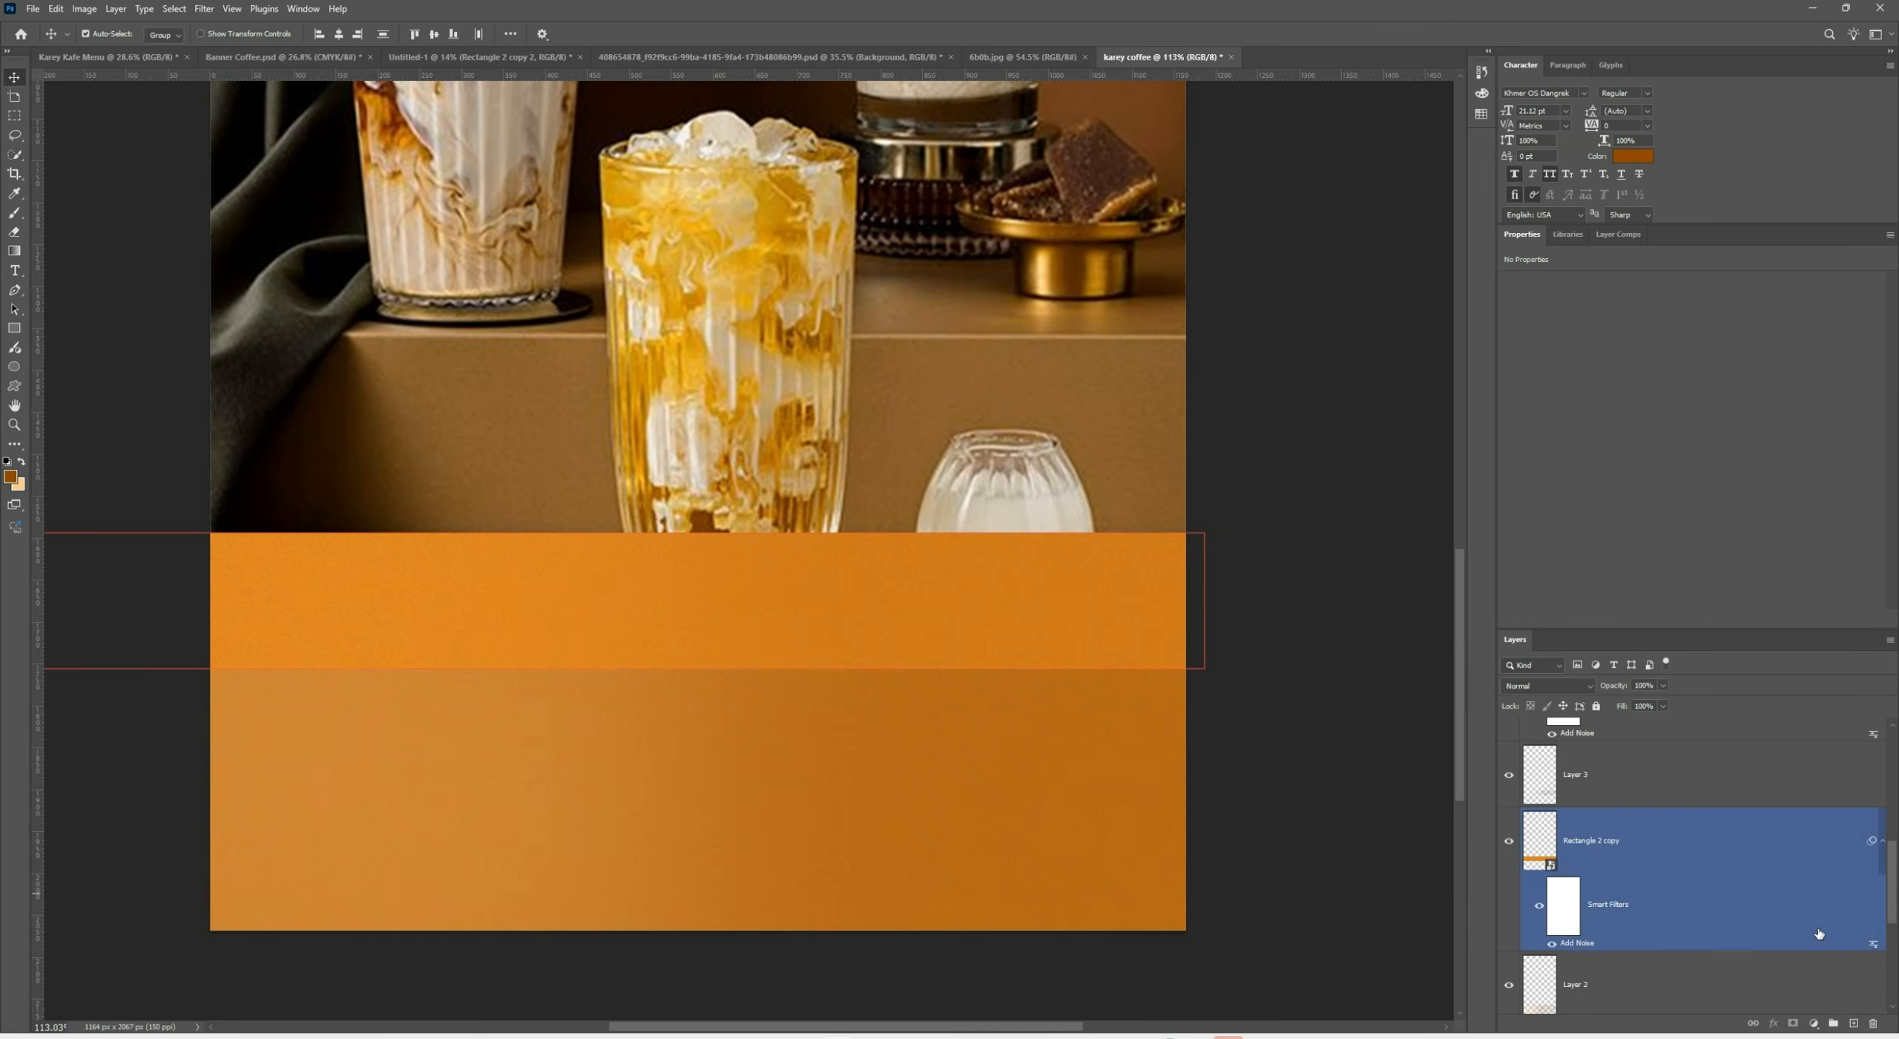
{"action": "left_click", "coordinate": [1825, 987]}
{"action": "left_click", "coordinate": [1833, 1022]}
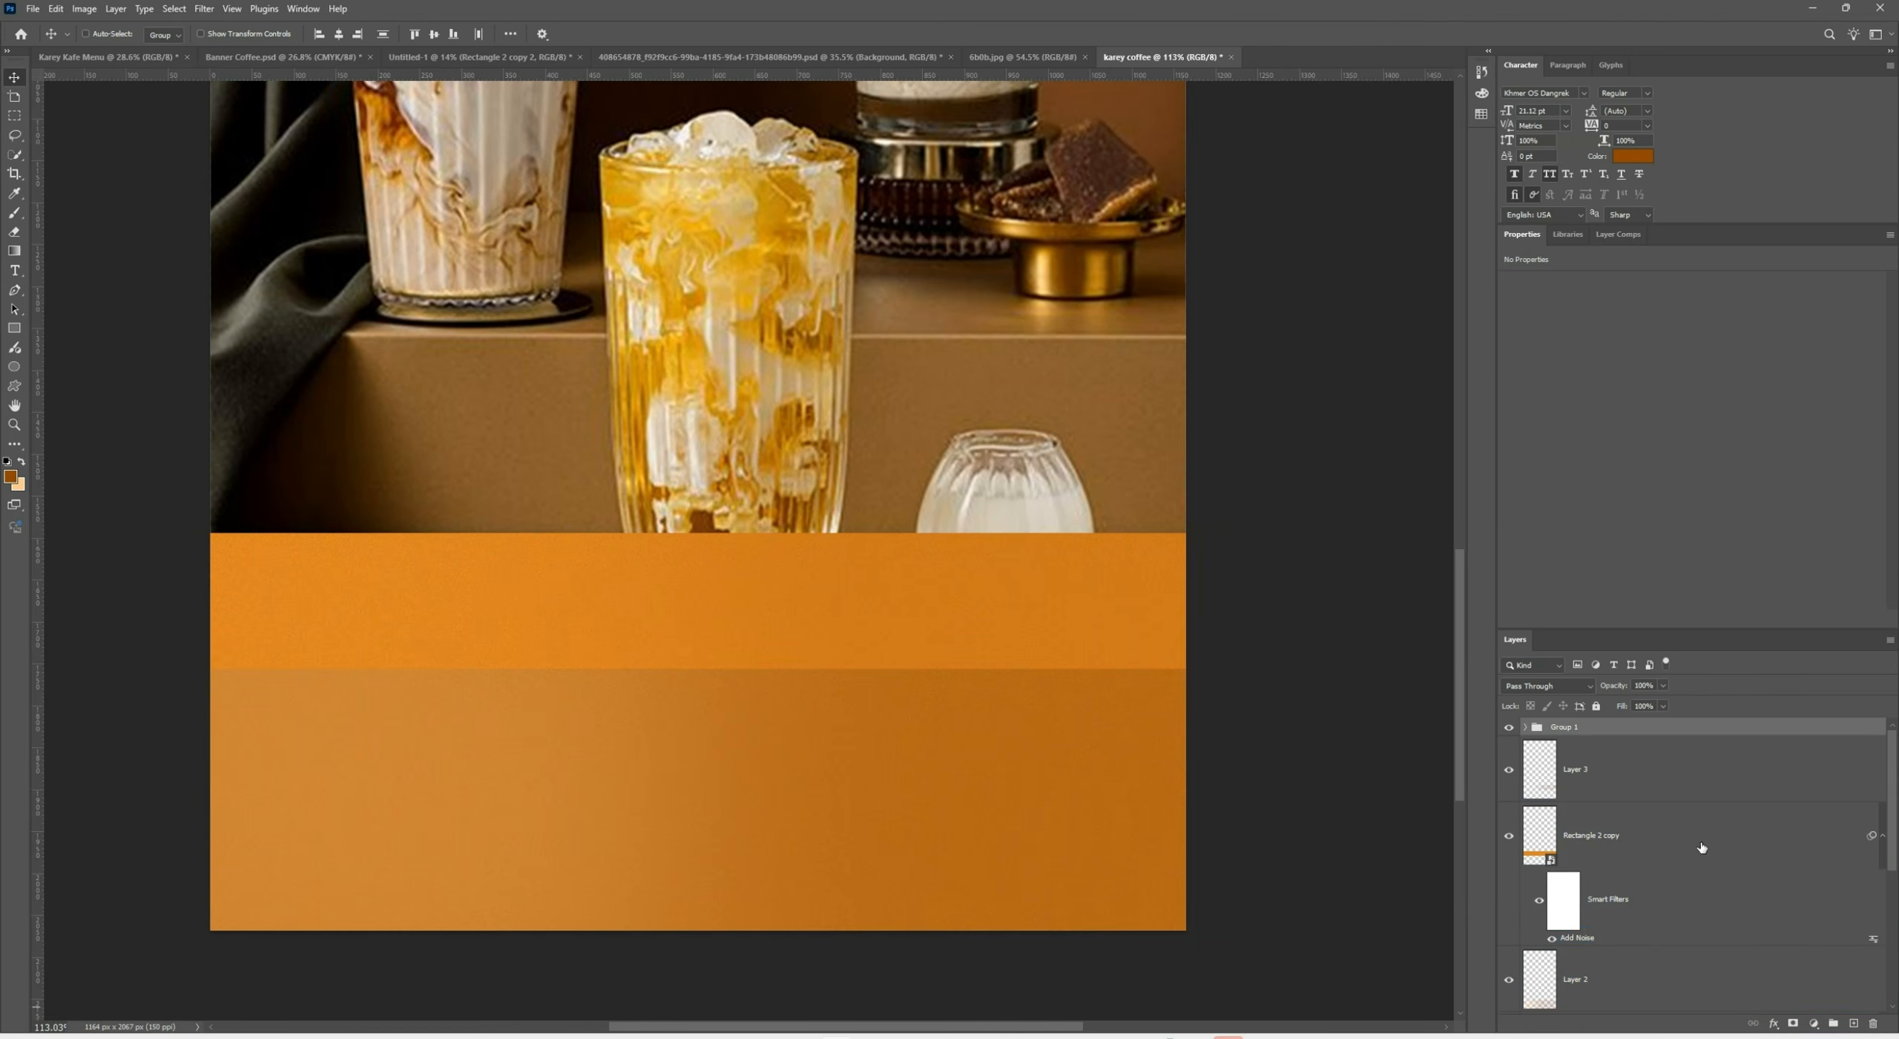
Group the original step layers, Layer 3 through Rectangle 1 copy, and move that group up to form the upper step
{"action": "left_click", "coordinate": [1602, 756]}
{"action": "scroll", "coordinate": [1686, 882], "scroll_direction": "down", "scroll_amount": 1}
{"action": "left_click", "coordinate": [1660, 979], "text": "shift"}
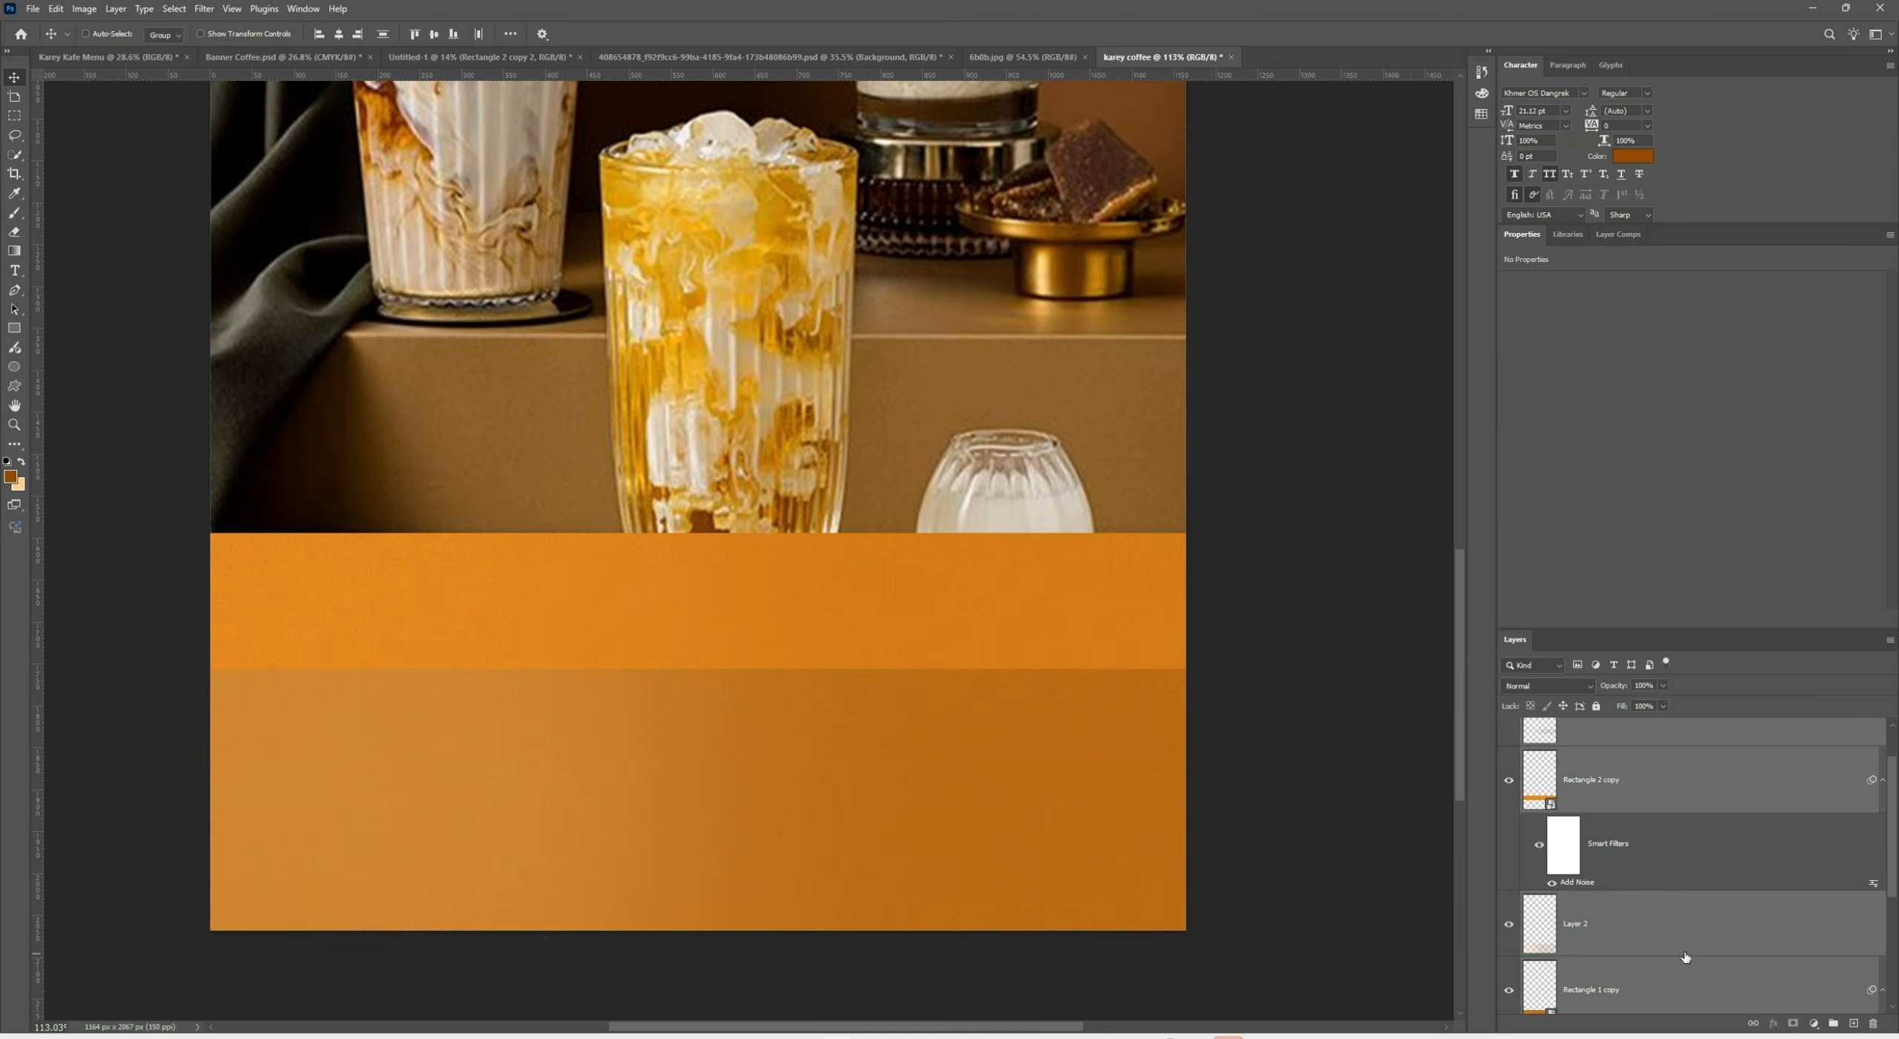
{"action": "key", "text": "ctrl+g"}
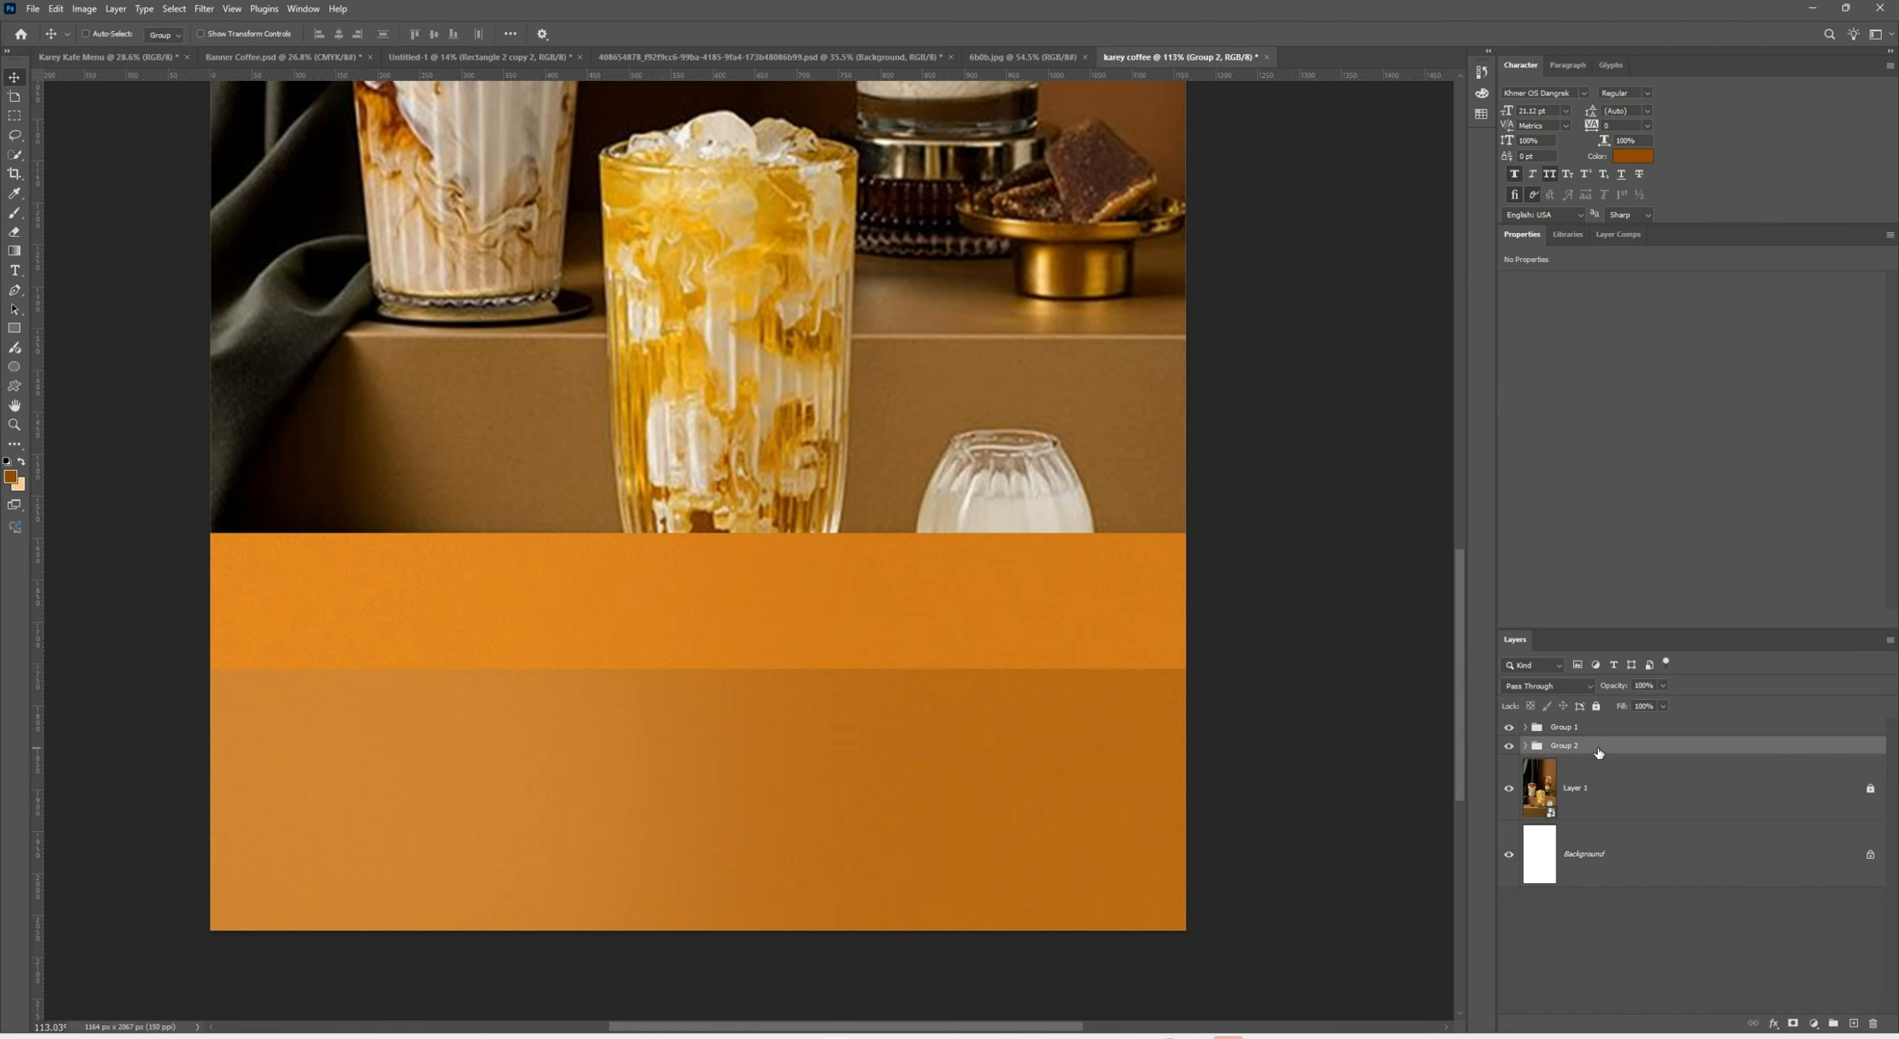
{"action": "left_click_drag", "start_coordinate": [1024, 834], "coordinate": [991, 547]}
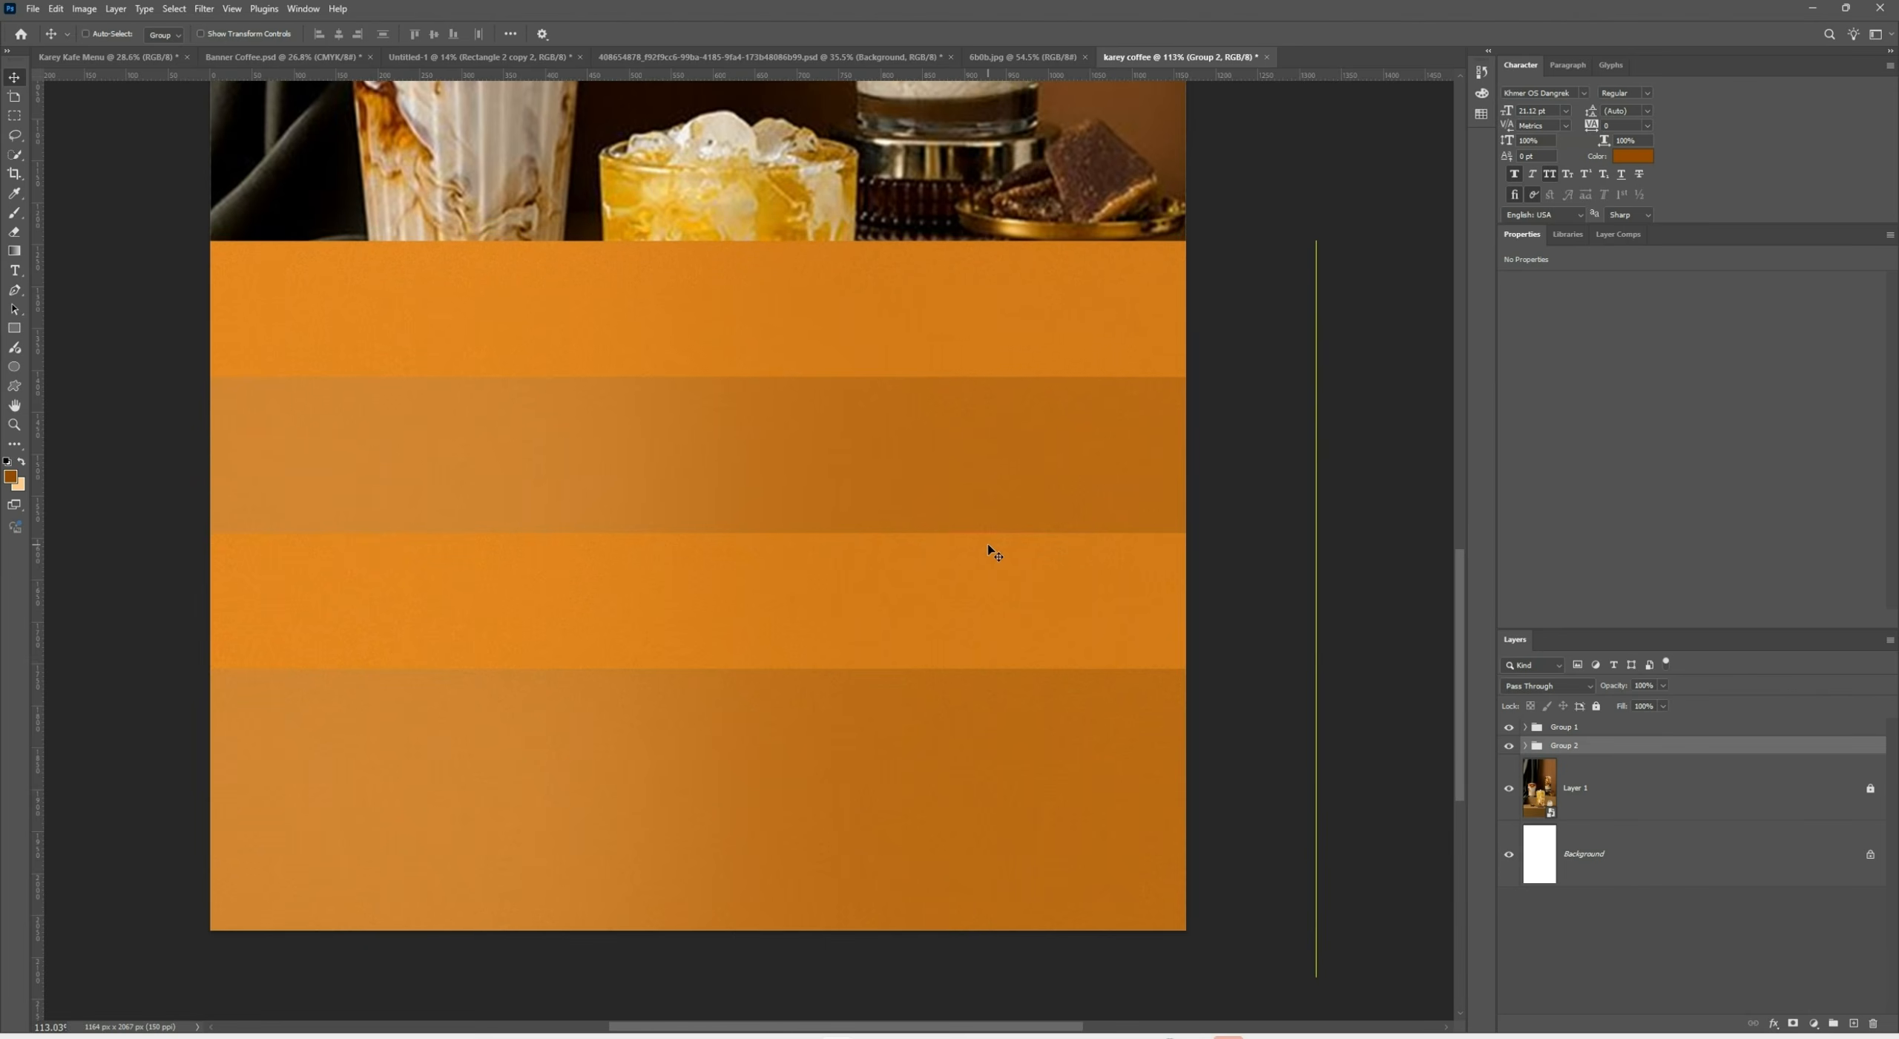
Hide the reference photo layer, Layer 1, so only the orange steps remain over the white background
{"action": "scroll", "coordinate": [992, 548], "scroll_direction": "down", "scroll_amount": 5}
{"action": "left_click_drag", "start_coordinate": [938, 403], "coordinate": [888, 603]}
{"action": "left_click", "coordinate": [1283, 405]}
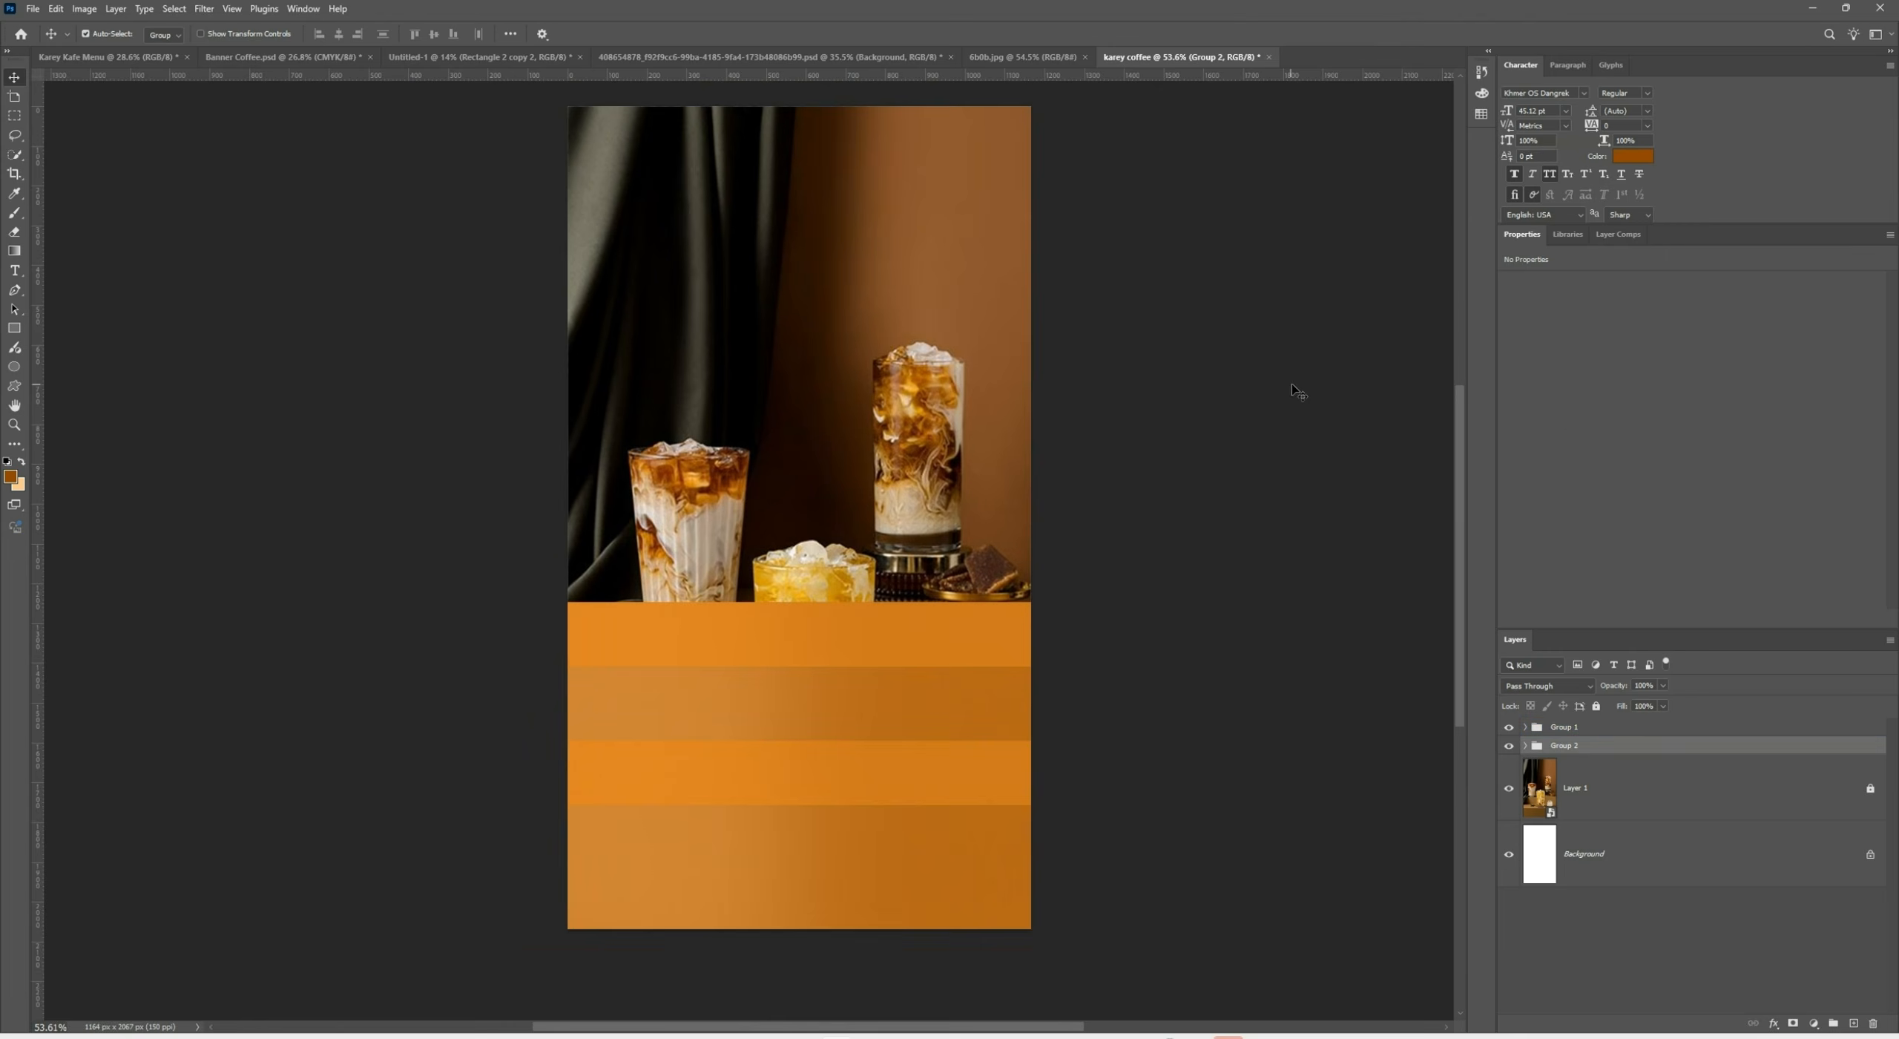
{"action": "left_click", "coordinate": [1532, 793]}
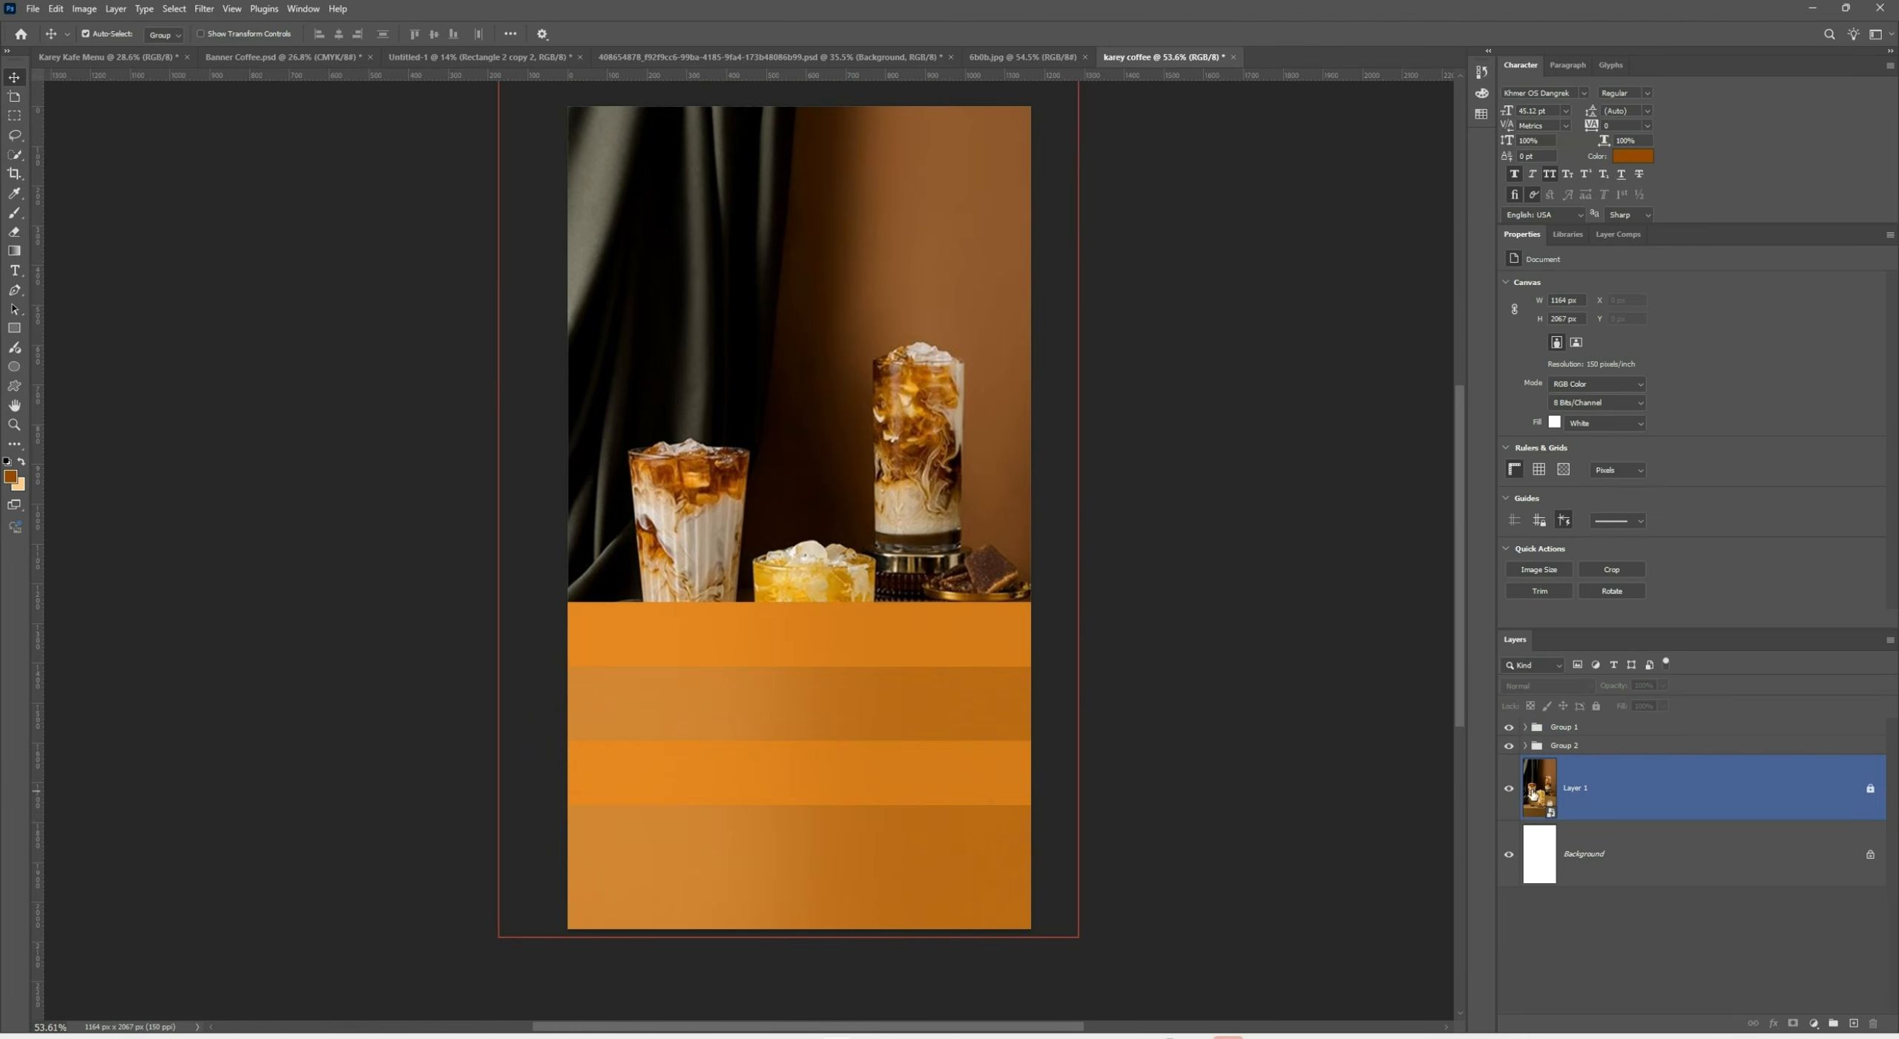
{"action": "left_click", "coordinate": [1508, 788]}
{"action": "scroll", "coordinate": [818, 440], "scroll_direction": "down", "scroll_amount": 2}
{"action": "scroll", "coordinate": [816, 445], "scroll_direction": "up", "scroll_amount": 1}
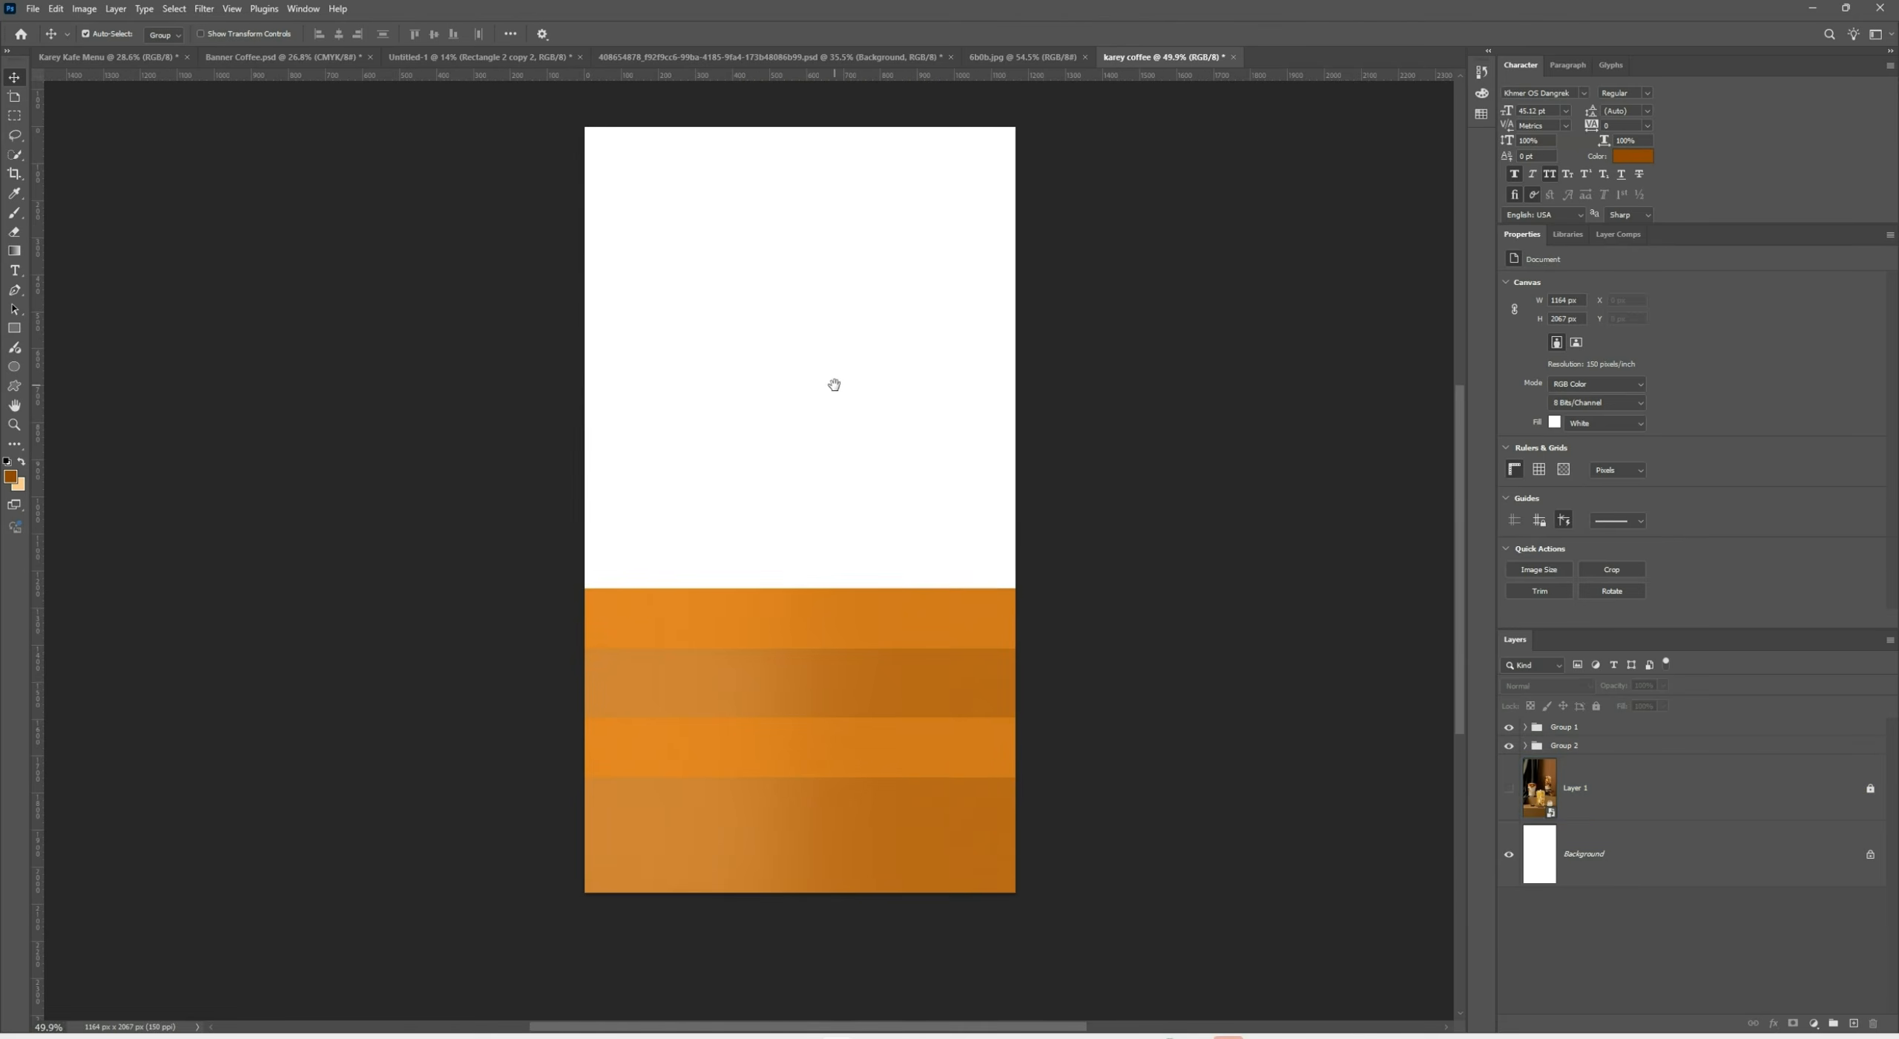
{"action": "left_click_drag", "start_coordinate": [834, 384], "coordinate": [805, 406]}
{"action": "scroll", "coordinate": [817, 420], "scroll_direction": "up", "scroll_amount": 1}
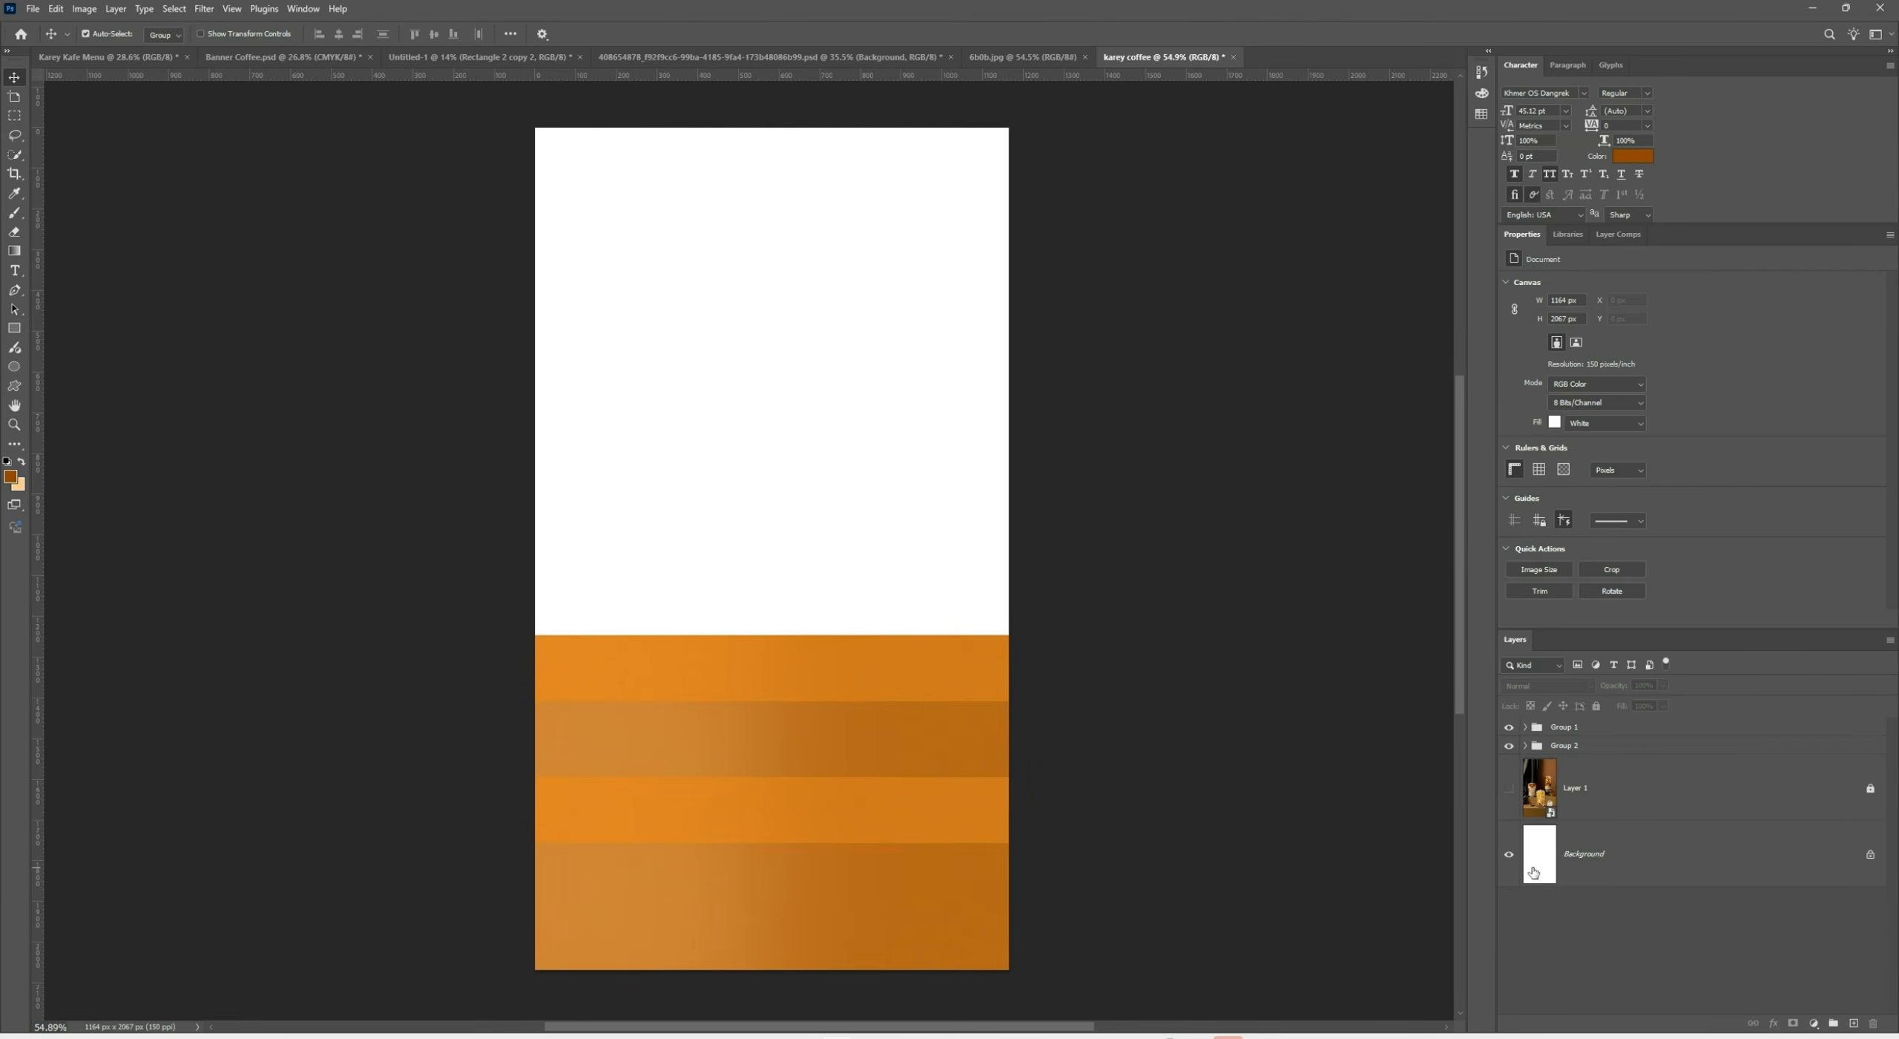
Toggle the reference photo layer's visibility to compare it with the plain background above the steps
{"action": "left_click", "coordinate": [789, 726]}
{"action": "left_click", "coordinate": [1508, 788]}
{"action": "left_click", "coordinate": [1530, 772]}
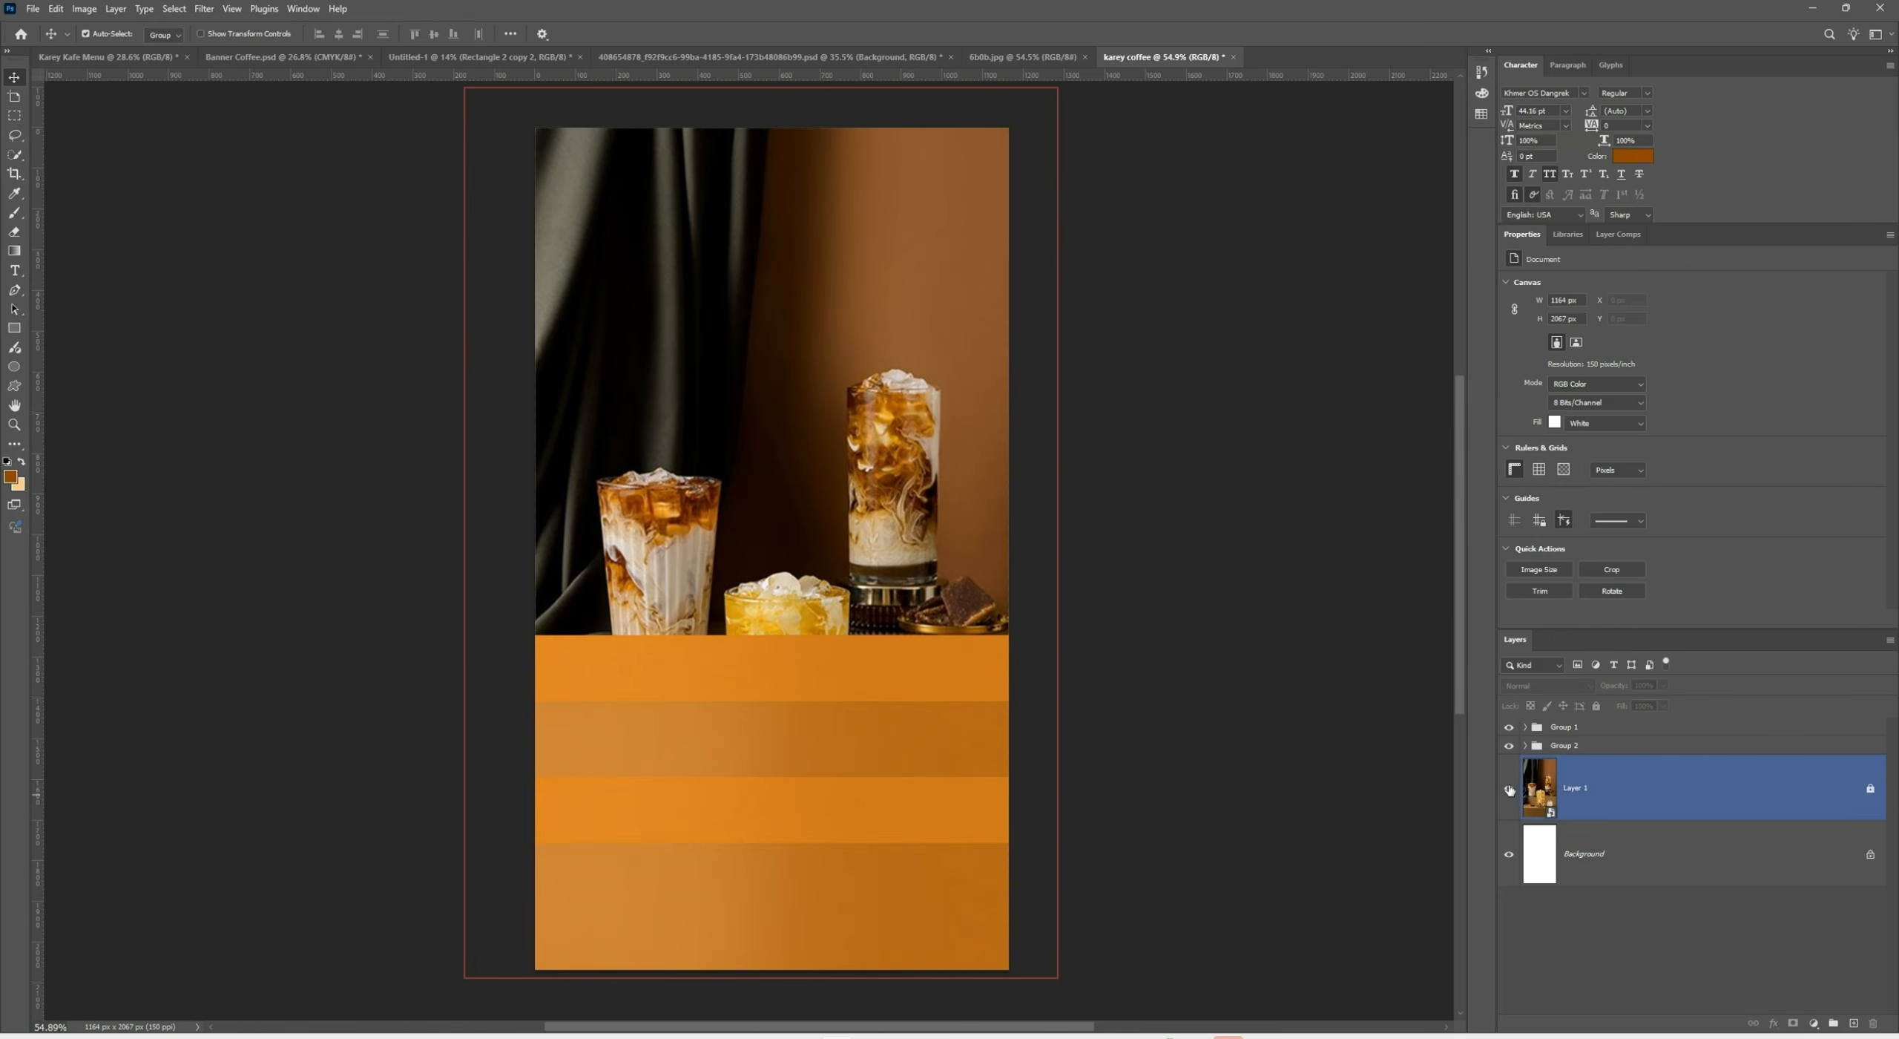
{"action": "left_click", "coordinate": [1509, 788]}
Set the background colour to dark orange a85400 and fill the Background layer with it
{"action": "left_click", "coordinate": [1540, 852]}
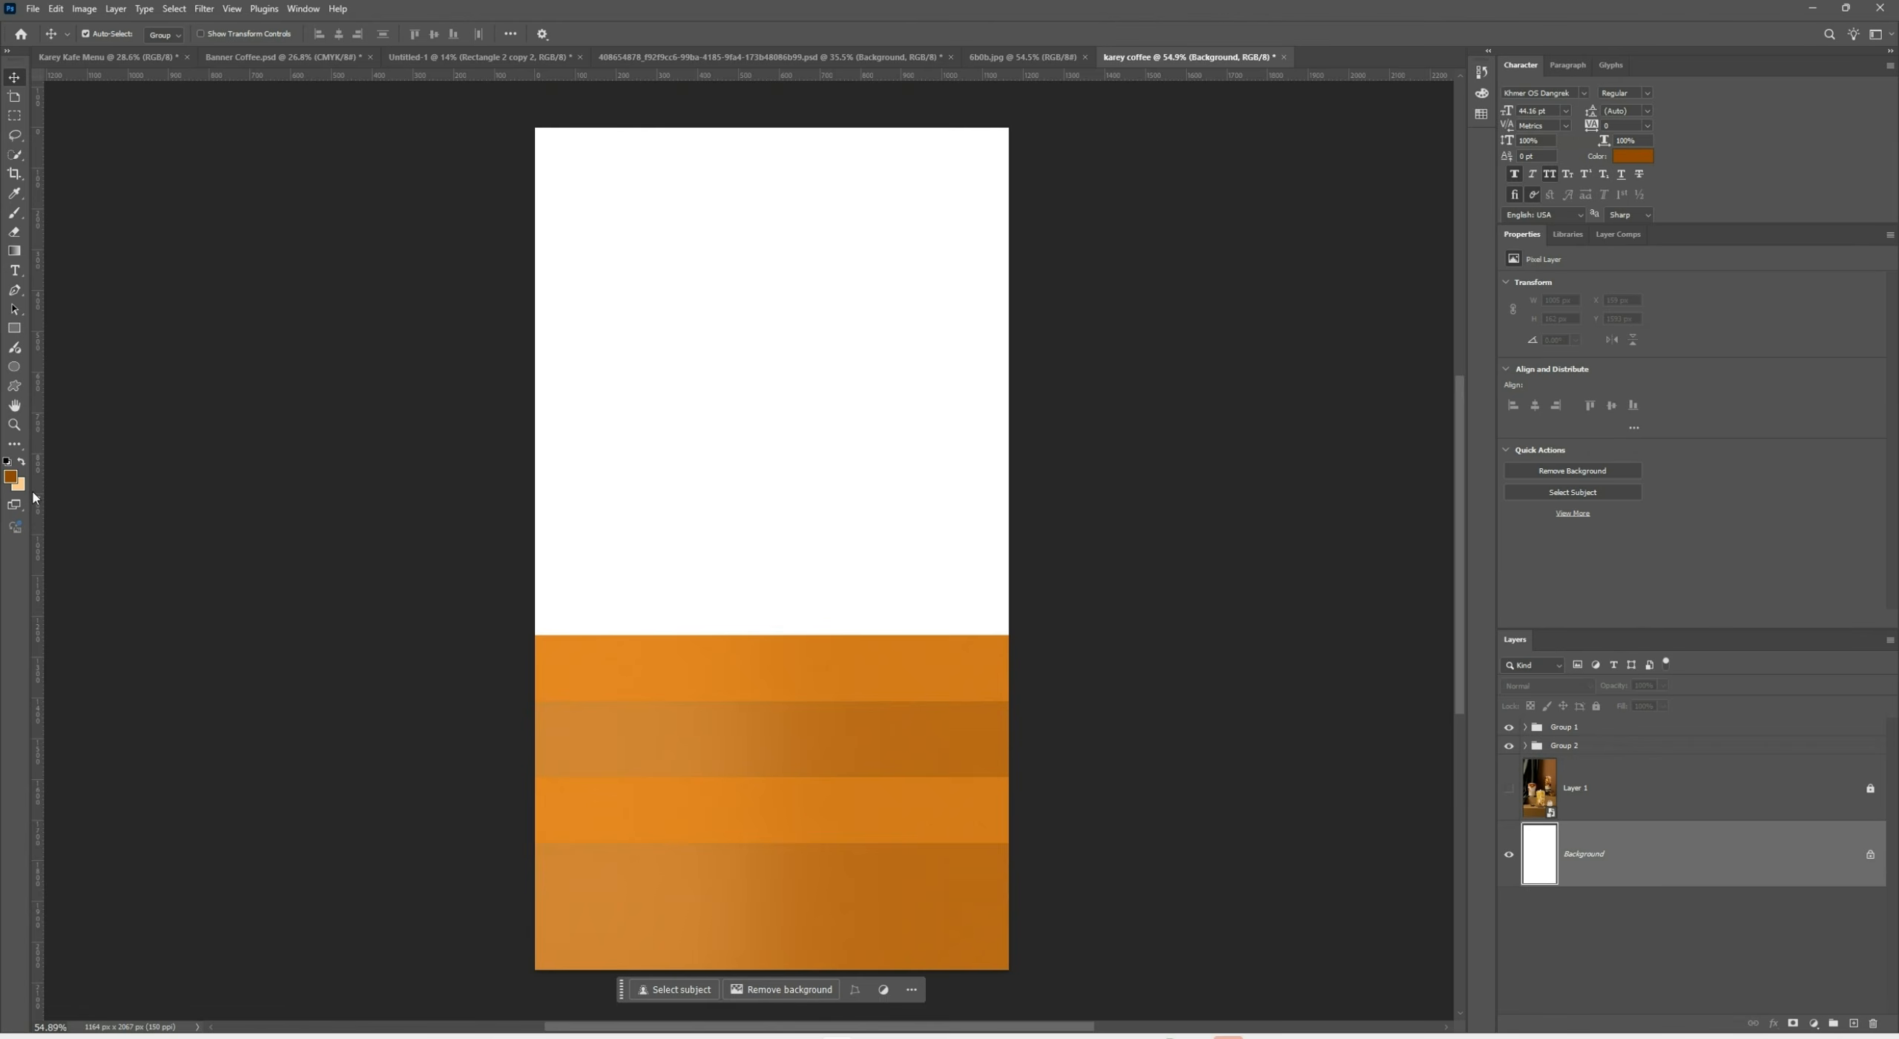
{"action": "left_click", "coordinate": [22, 463]}
{"action": "left_click", "coordinate": [19, 485]}
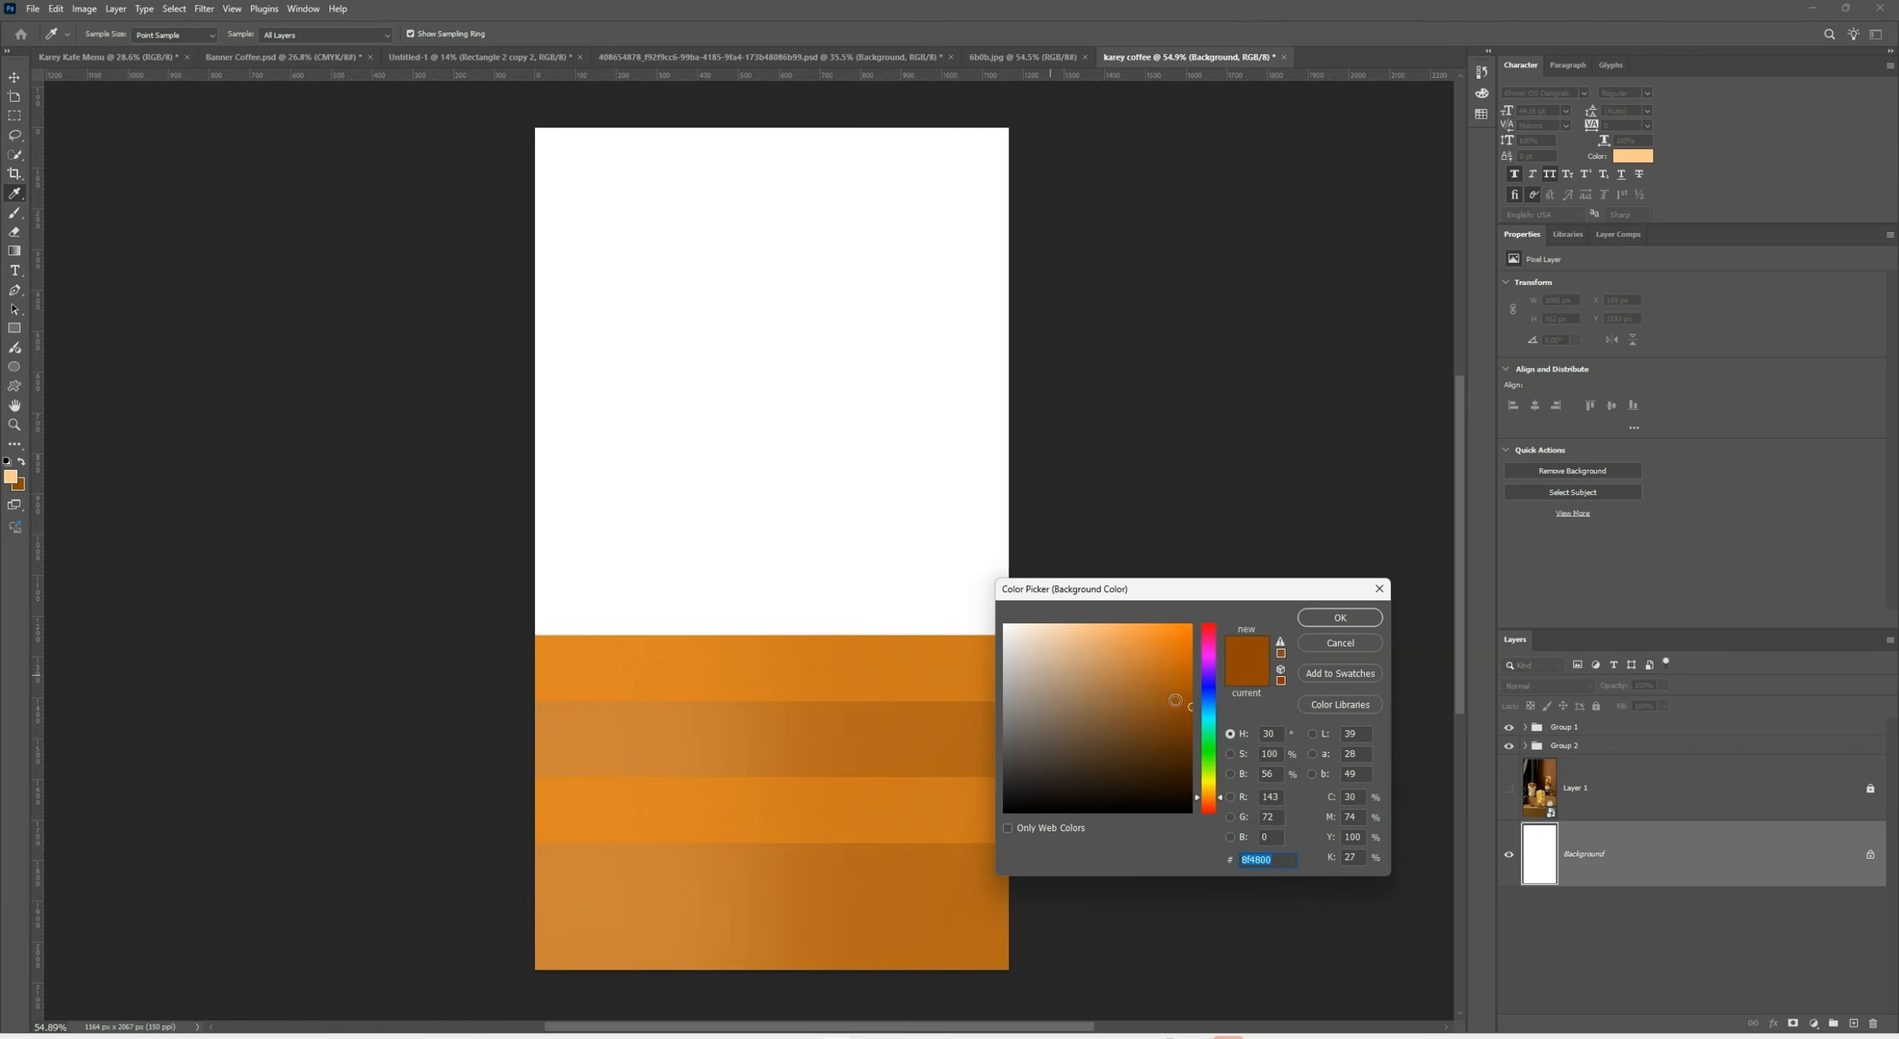
{"action": "left_click_drag", "start_coordinate": [1196, 707], "coordinate": [1206, 689]}
{"action": "left_click", "coordinate": [1340, 617]}
{"action": "key", "text": "v"}
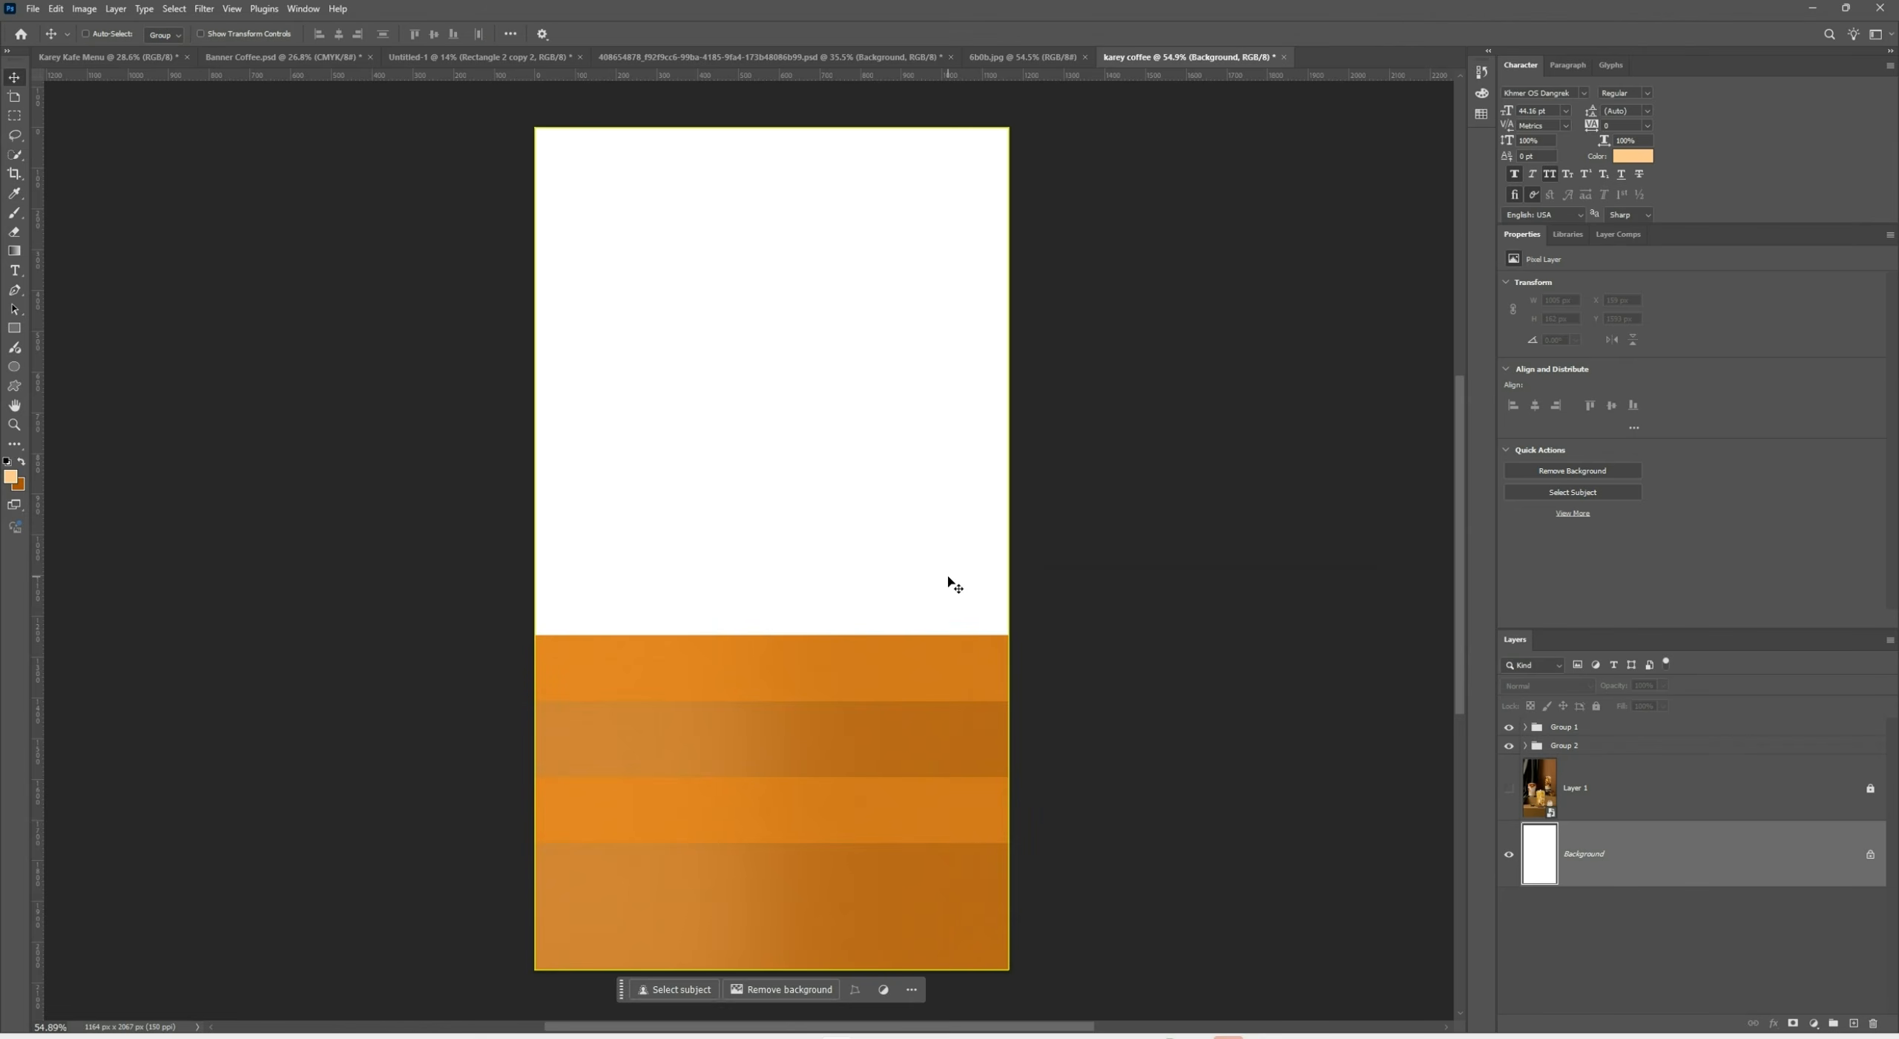
{"action": "key", "text": "ctrl+BackSpace"}
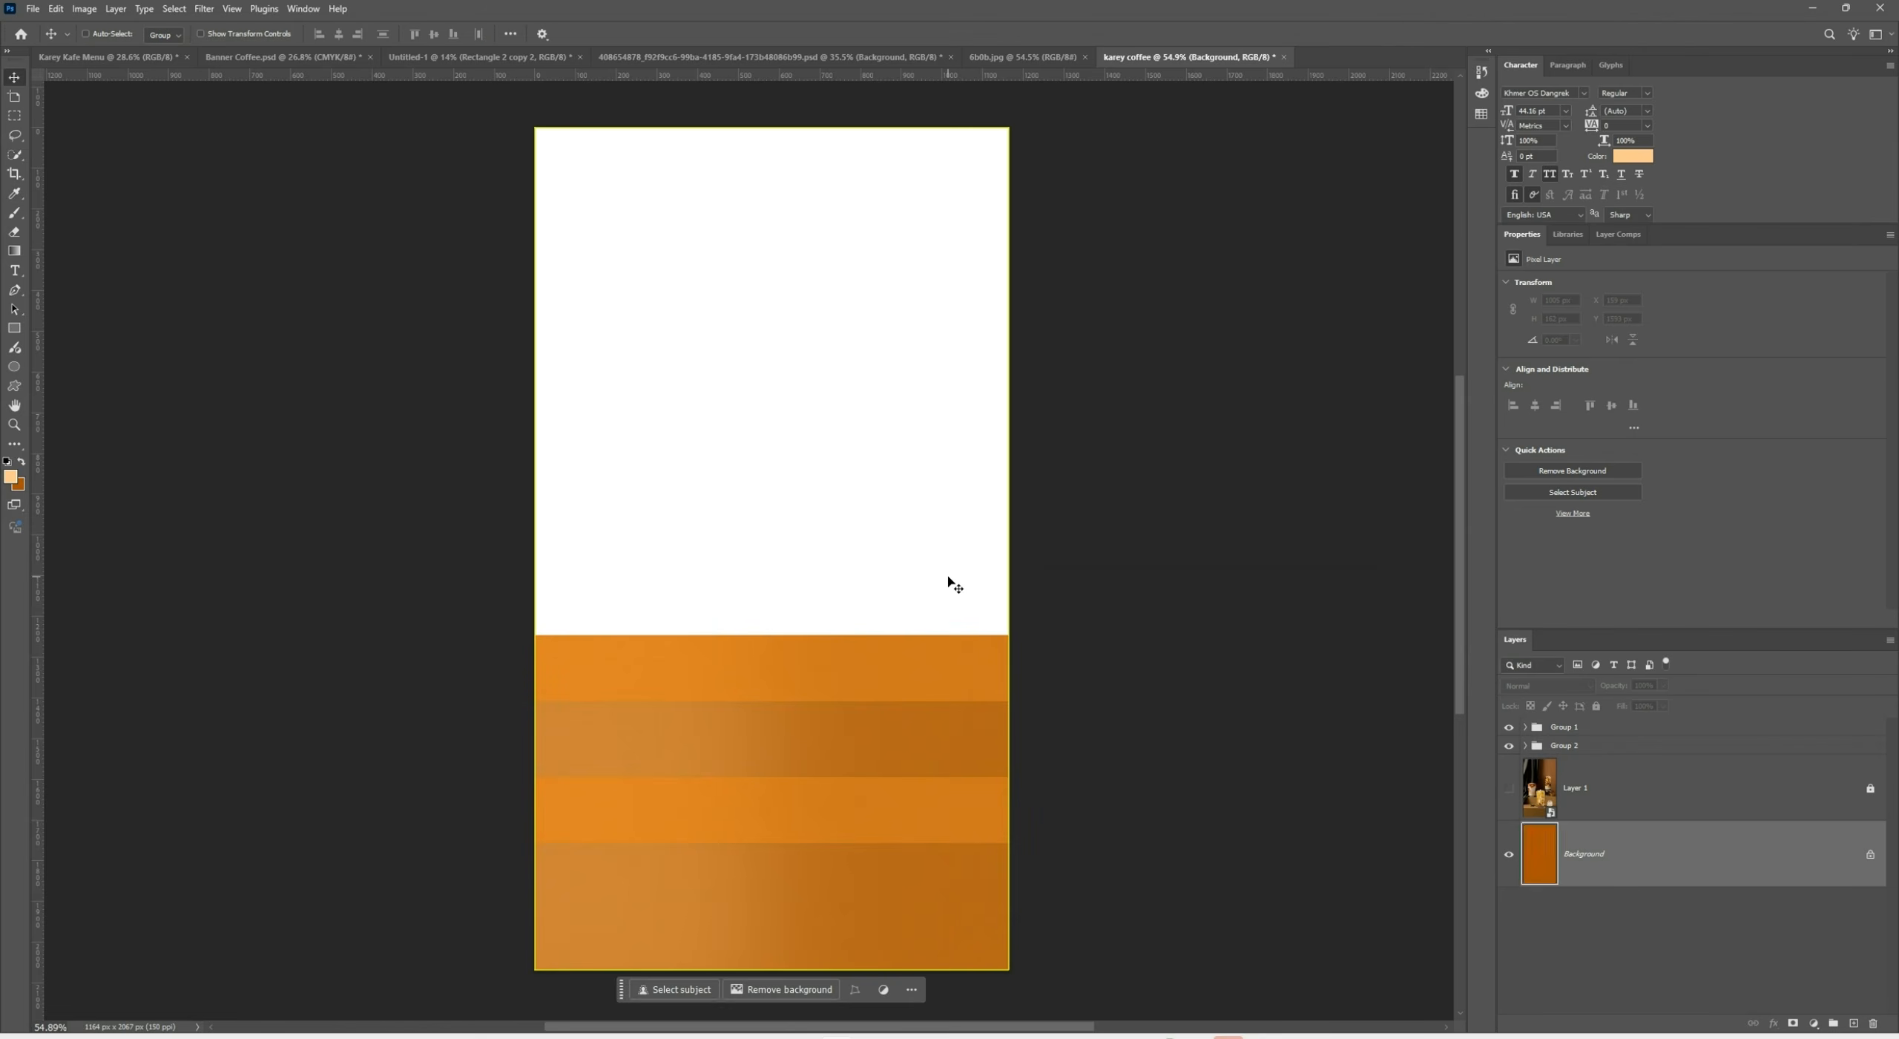
Paint a soft light-orange highlight across the left side of the Background layer with a 1000 px brush at 22% opacity
{"action": "scroll", "coordinate": [793, 466], "scroll_direction": "up", "scroll_amount": 3}
{"action": "scroll", "coordinate": [793, 469], "scroll_direction": "down", "scroll_amount": 3}
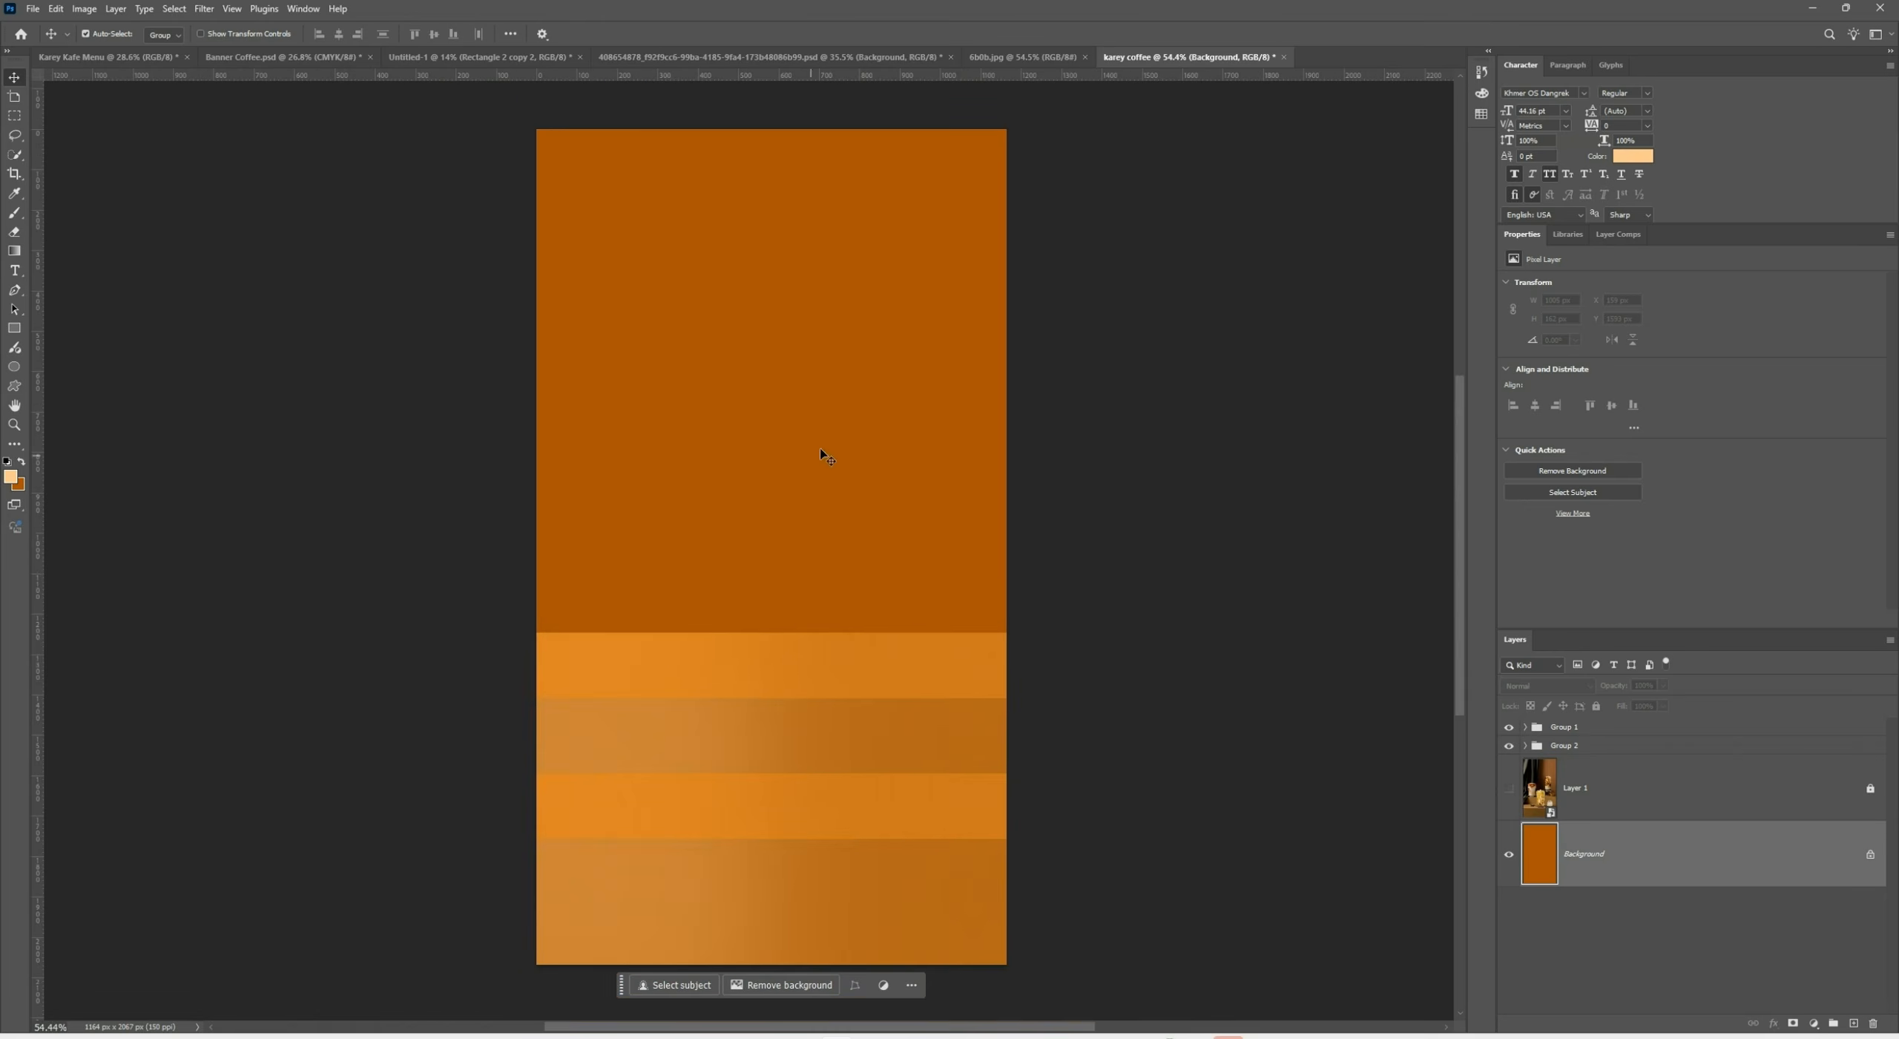
{"action": "scroll", "coordinate": [798, 200], "scroll_direction": "down", "scroll_amount": 1}
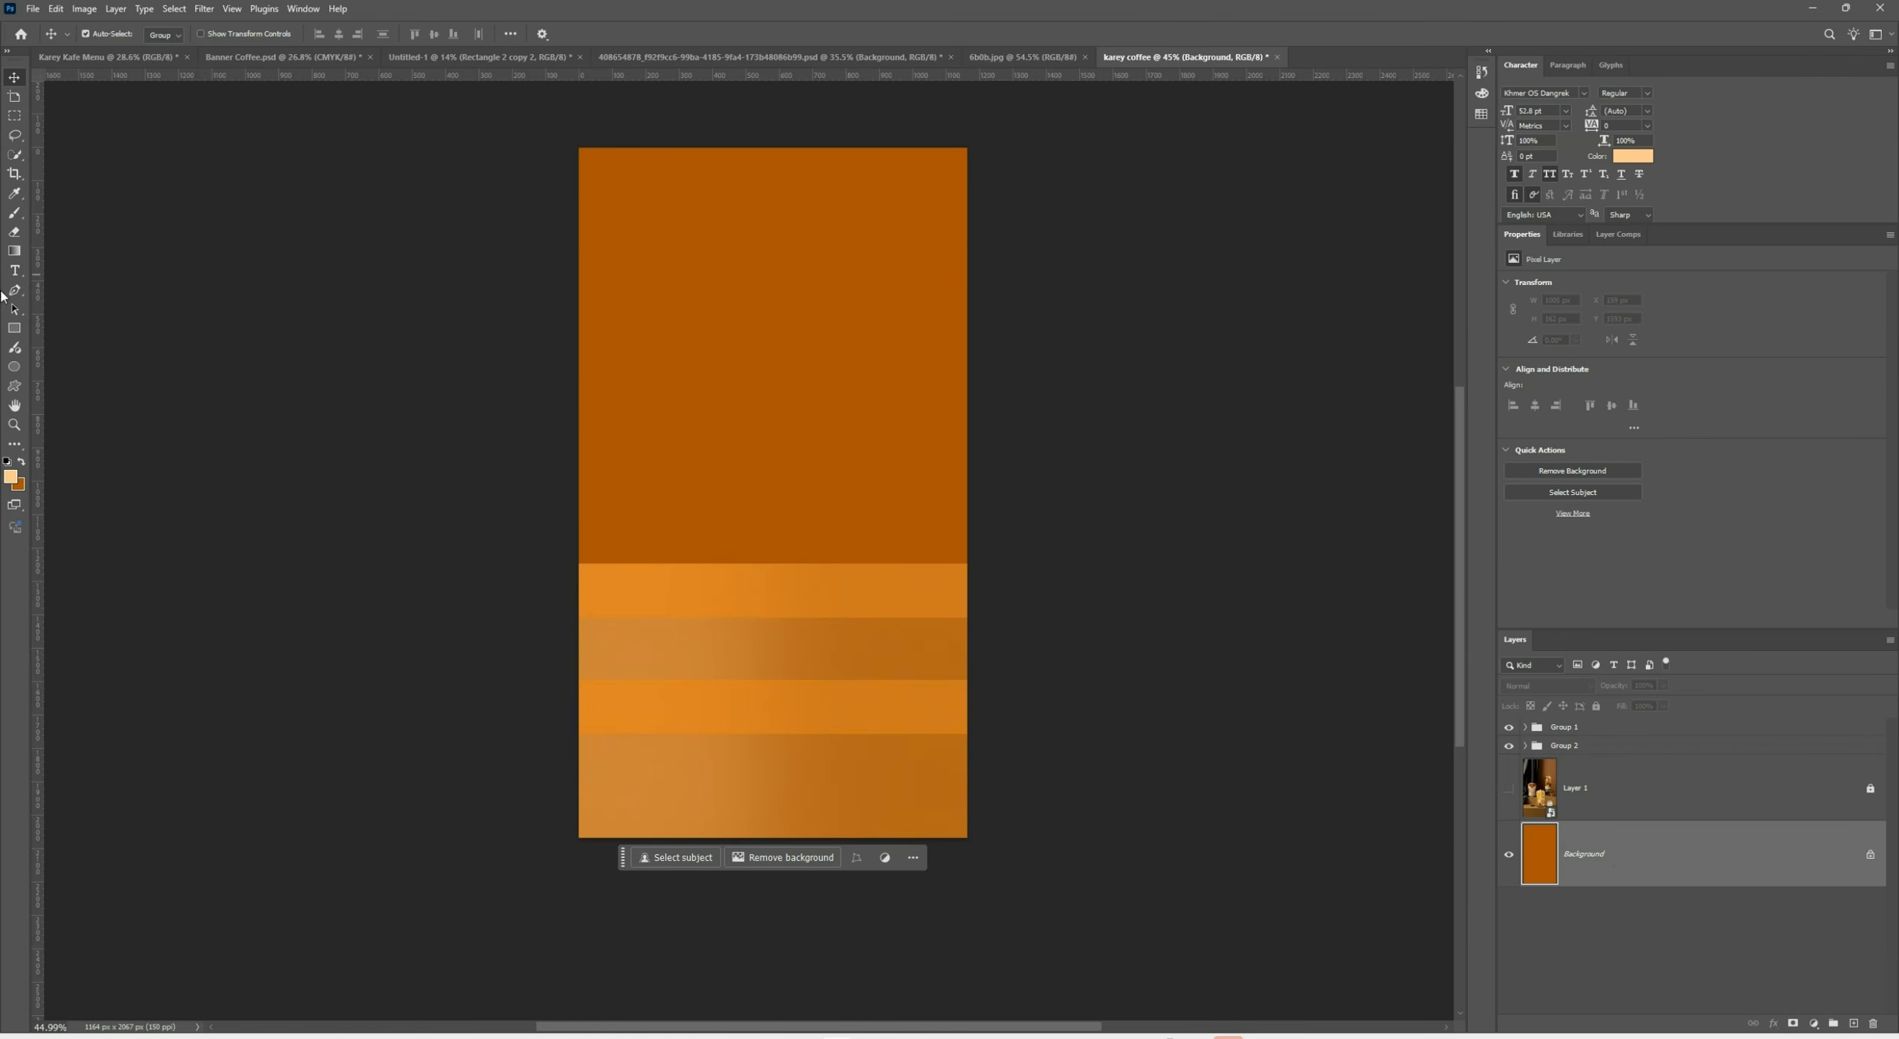
{"action": "left_click", "coordinate": [11, 215]}
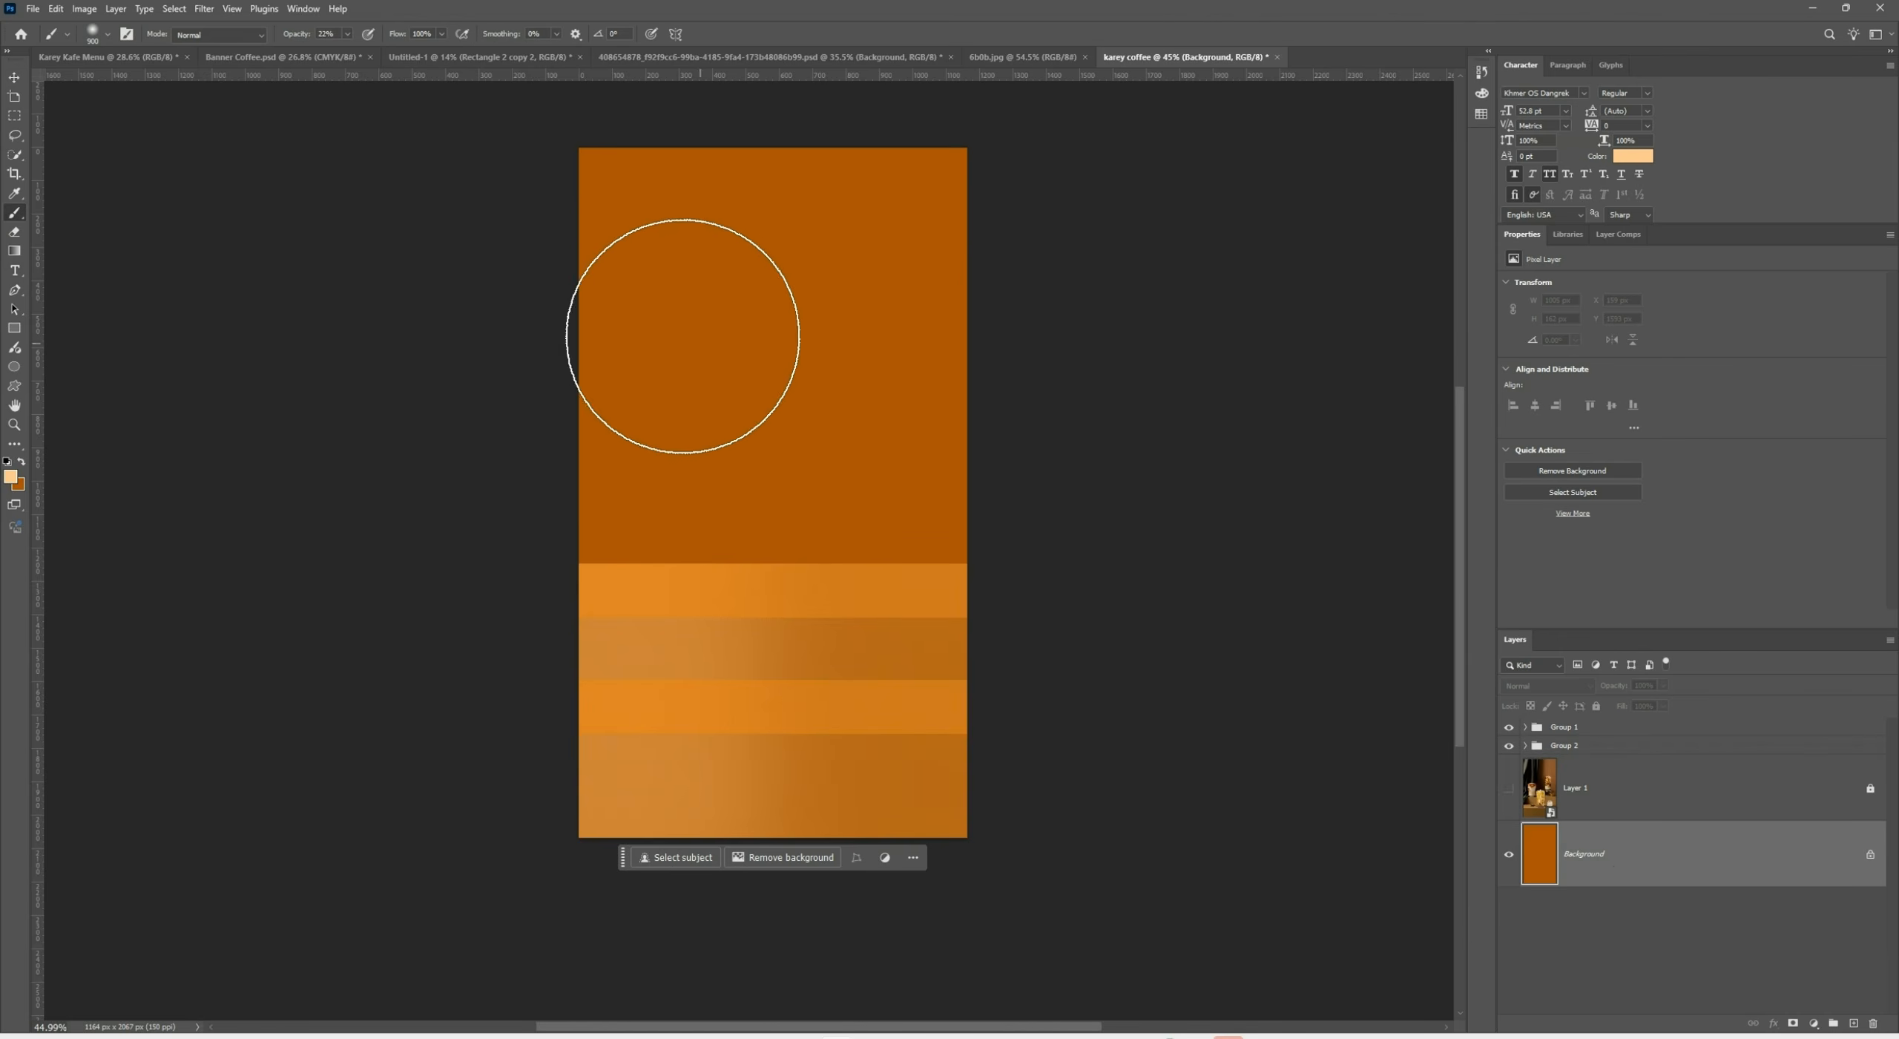
{"action": "key", "text": "bracketright"}
{"action": "key", "text": "bracketright"}
{"action": "key", "text": "bracketright"}
{"action": "key", "text": "bracketright"}
{"action": "key", "text": "bracketright"}
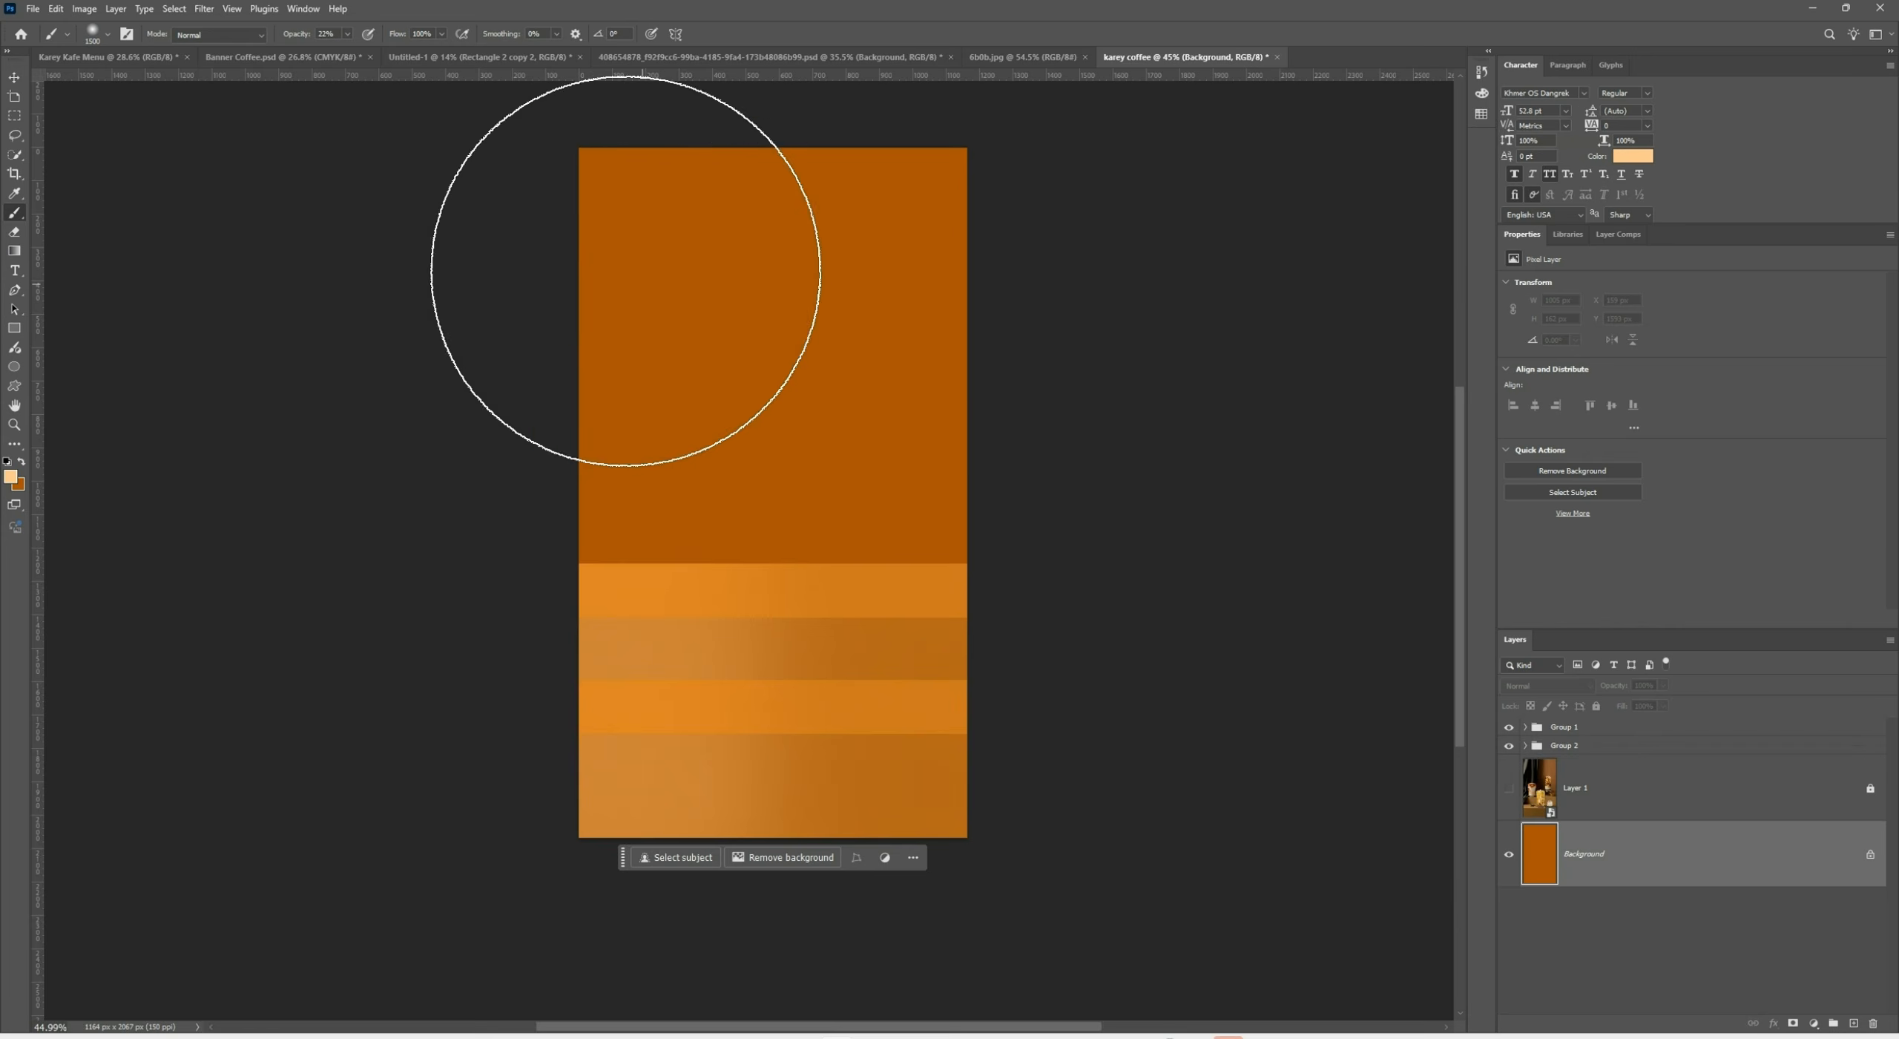
{"action": "left_click_drag", "start_coordinate": [551, 161], "coordinate": [705, 434]}
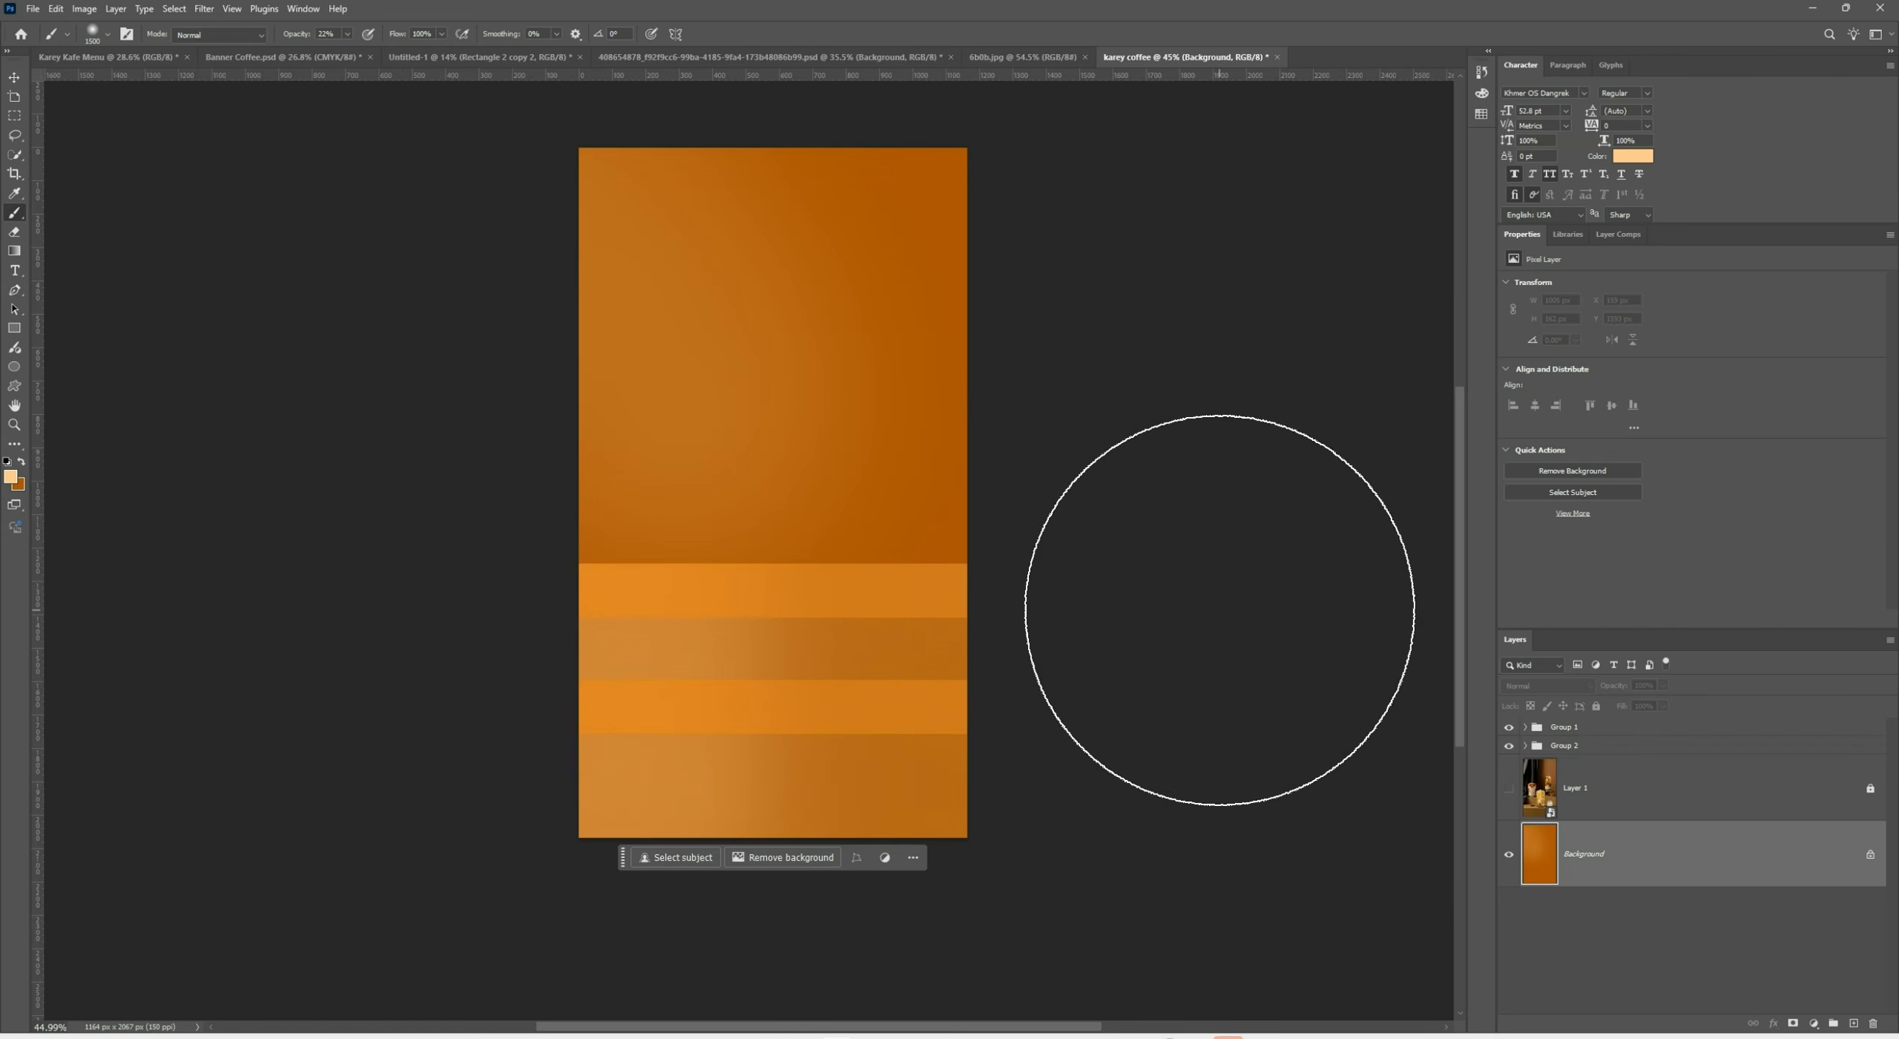
Set the foreground colour to dark brown 643200 and paint soft shading down the right side of the Background layer
{"action": "left_click", "coordinate": [21, 461]}
{"action": "left_click", "coordinate": [11, 476]}
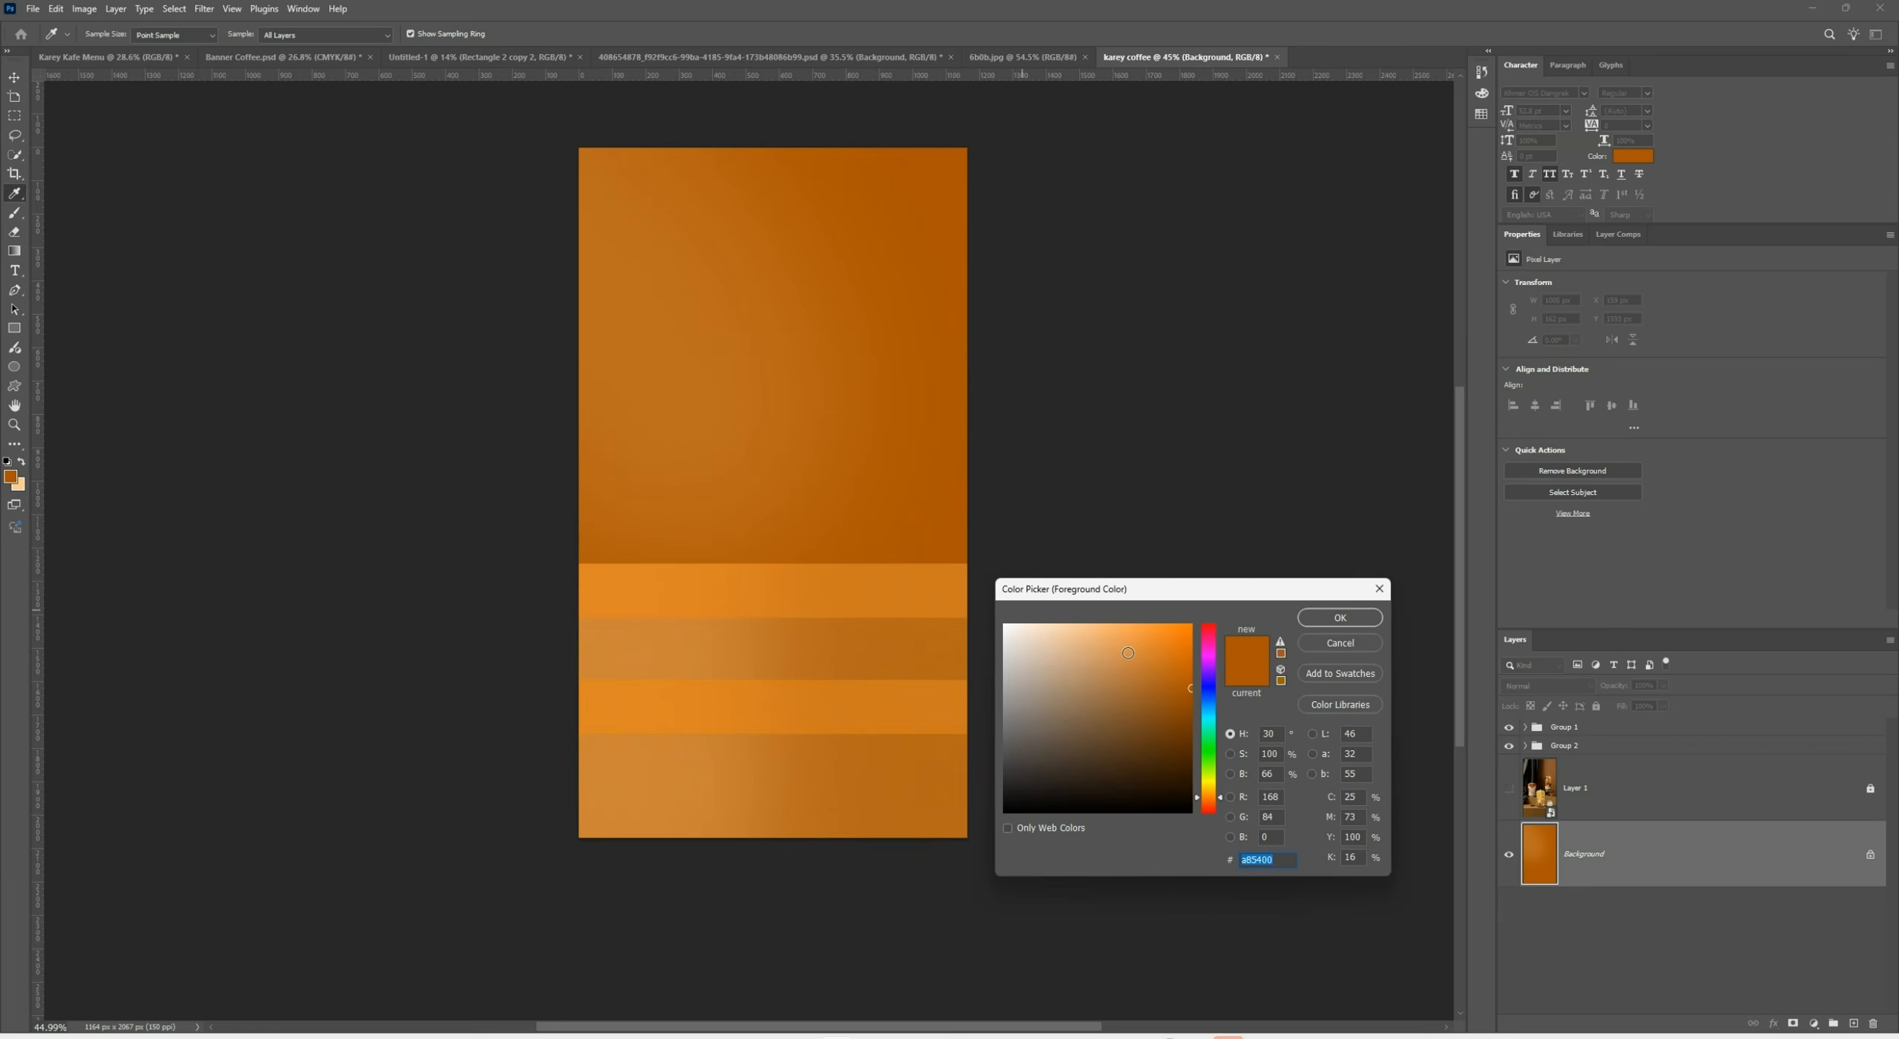
{"action": "type", "text": "643200"}
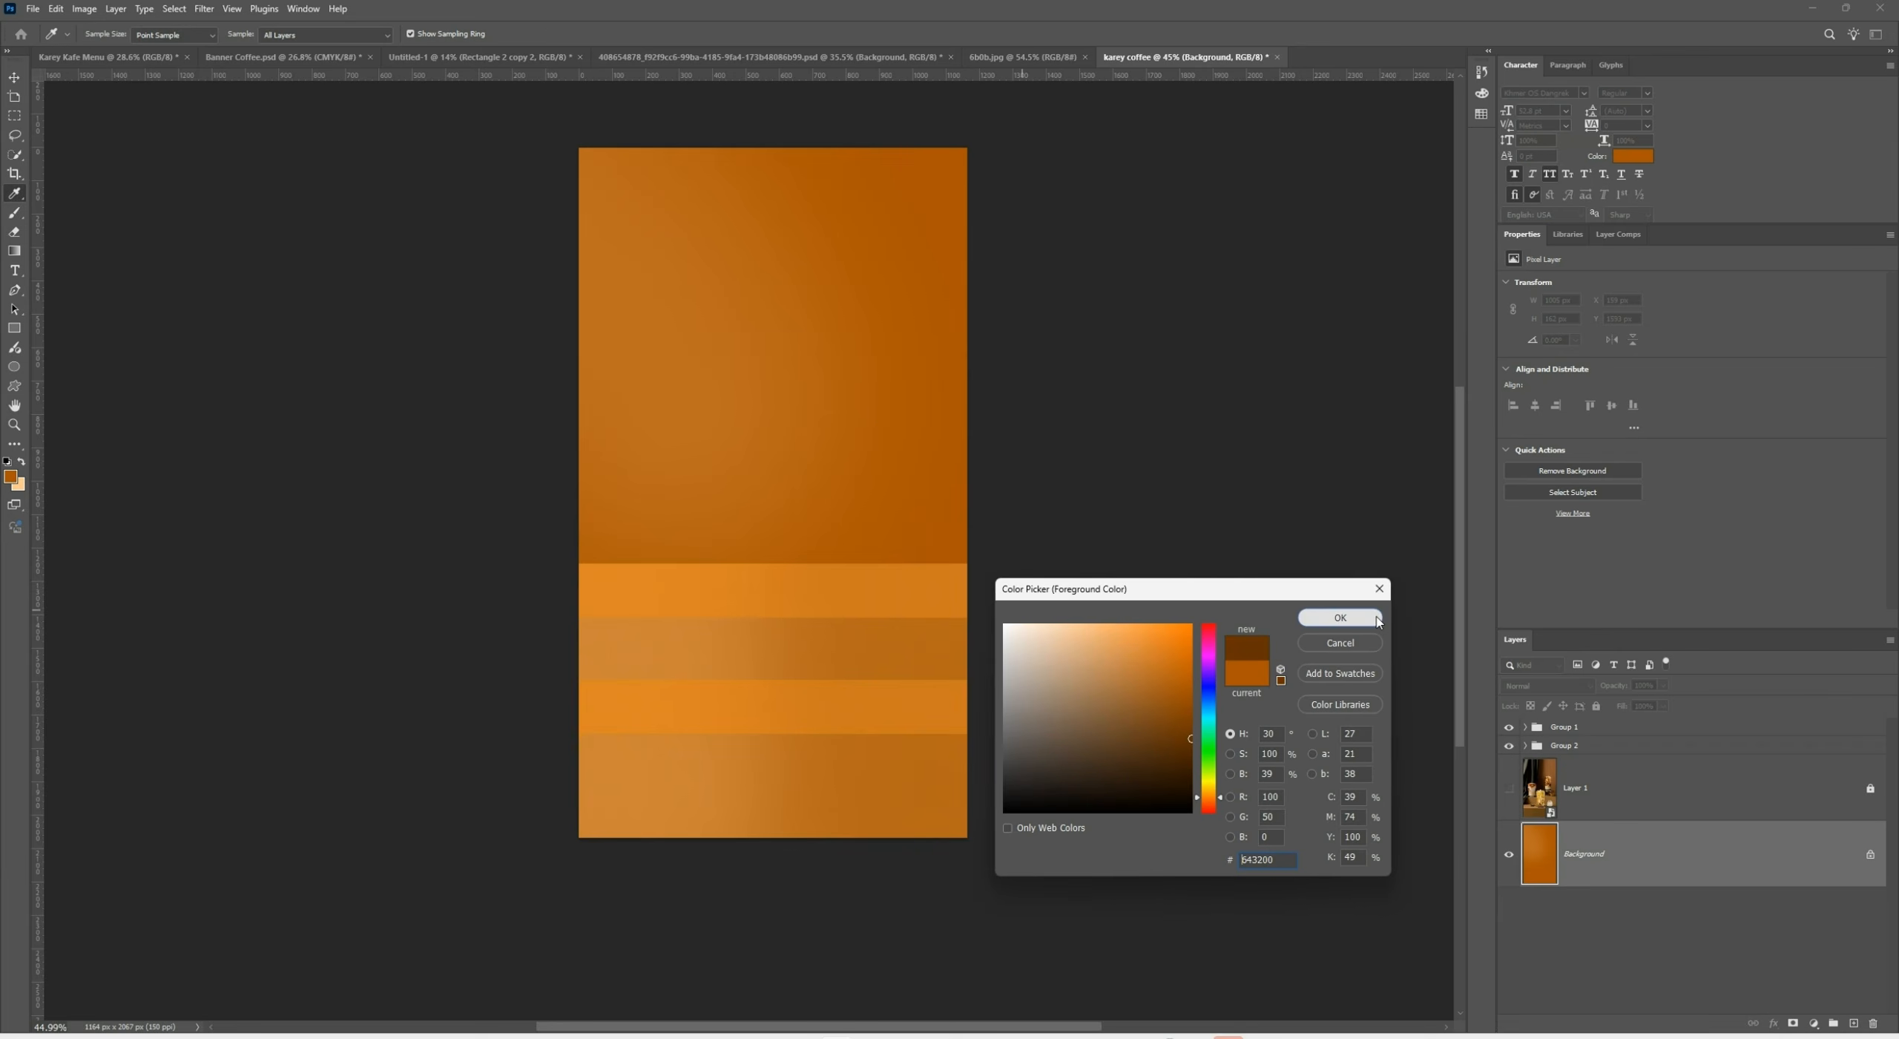
{"action": "left_click", "coordinate": [1340, 618]}
{"action": "key", "text": "bracketright"}
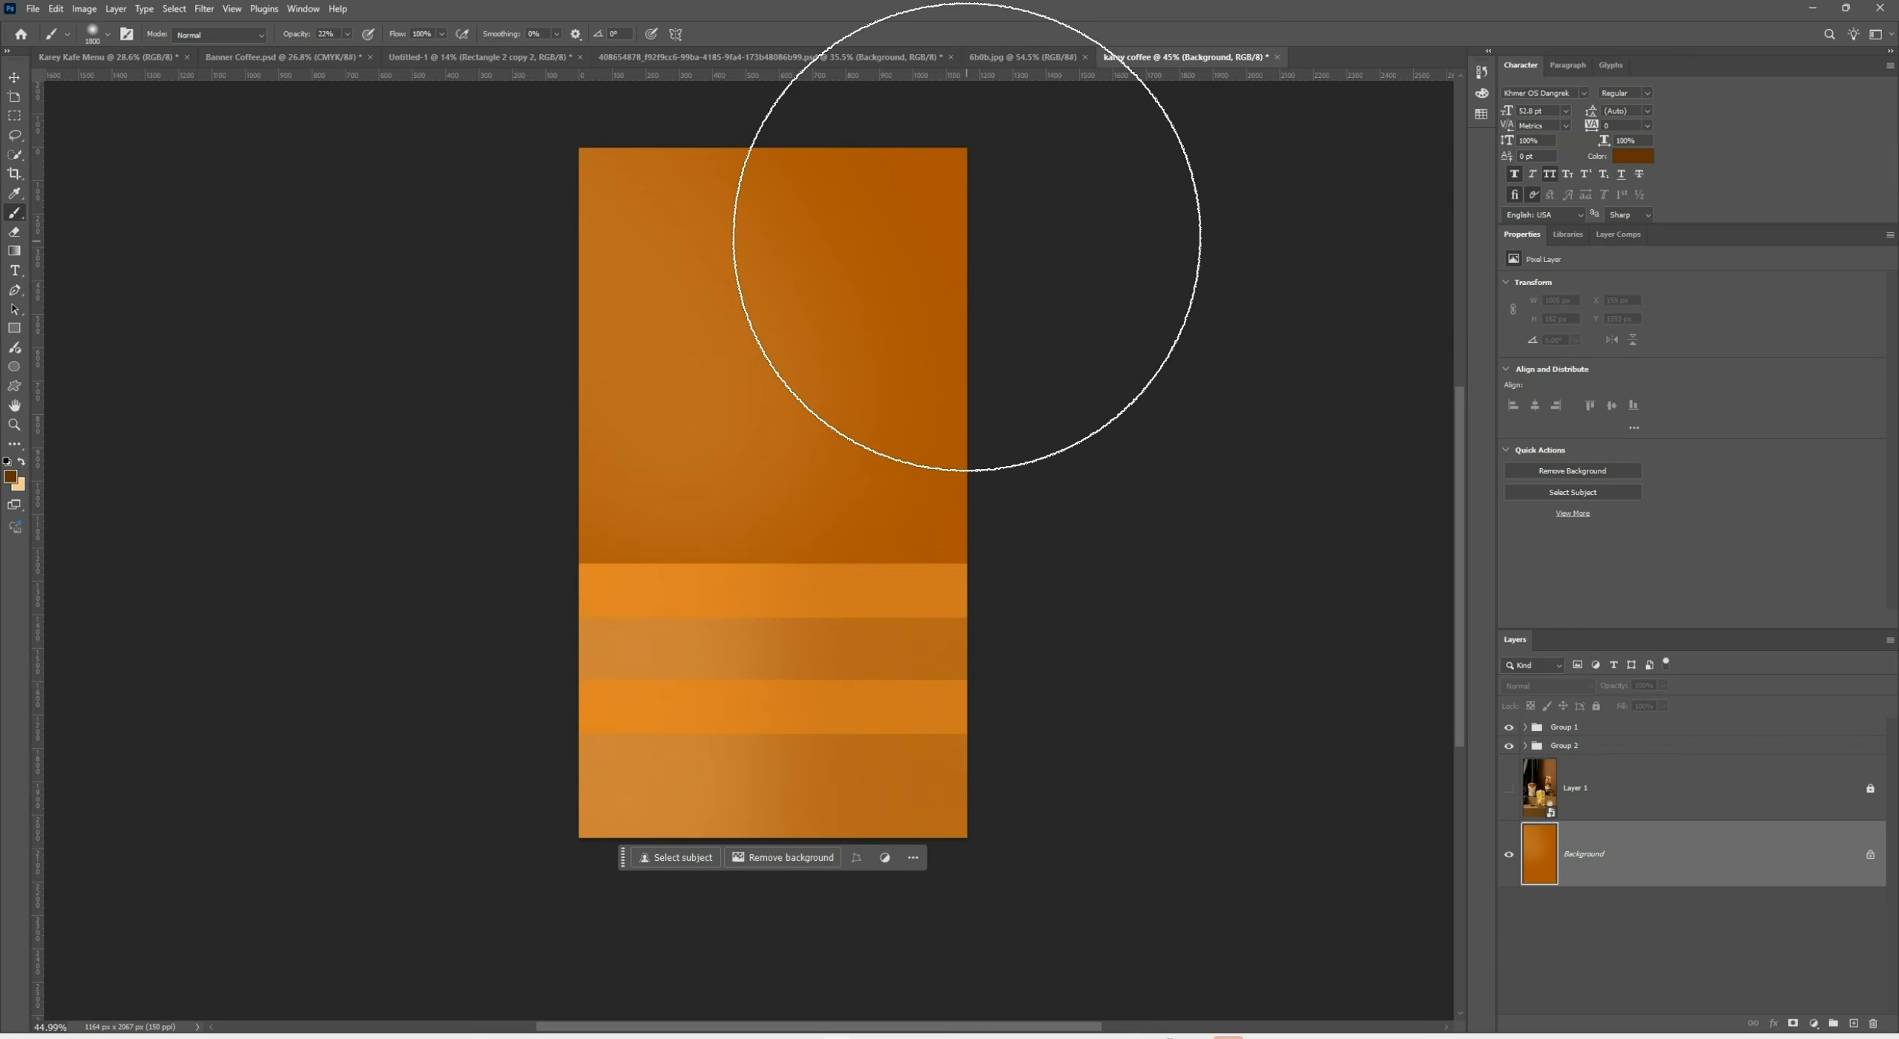
{"action": "scroll", "coordinate": [1127, 663], "scroll_direction": "down", "scroll_amount": 2}
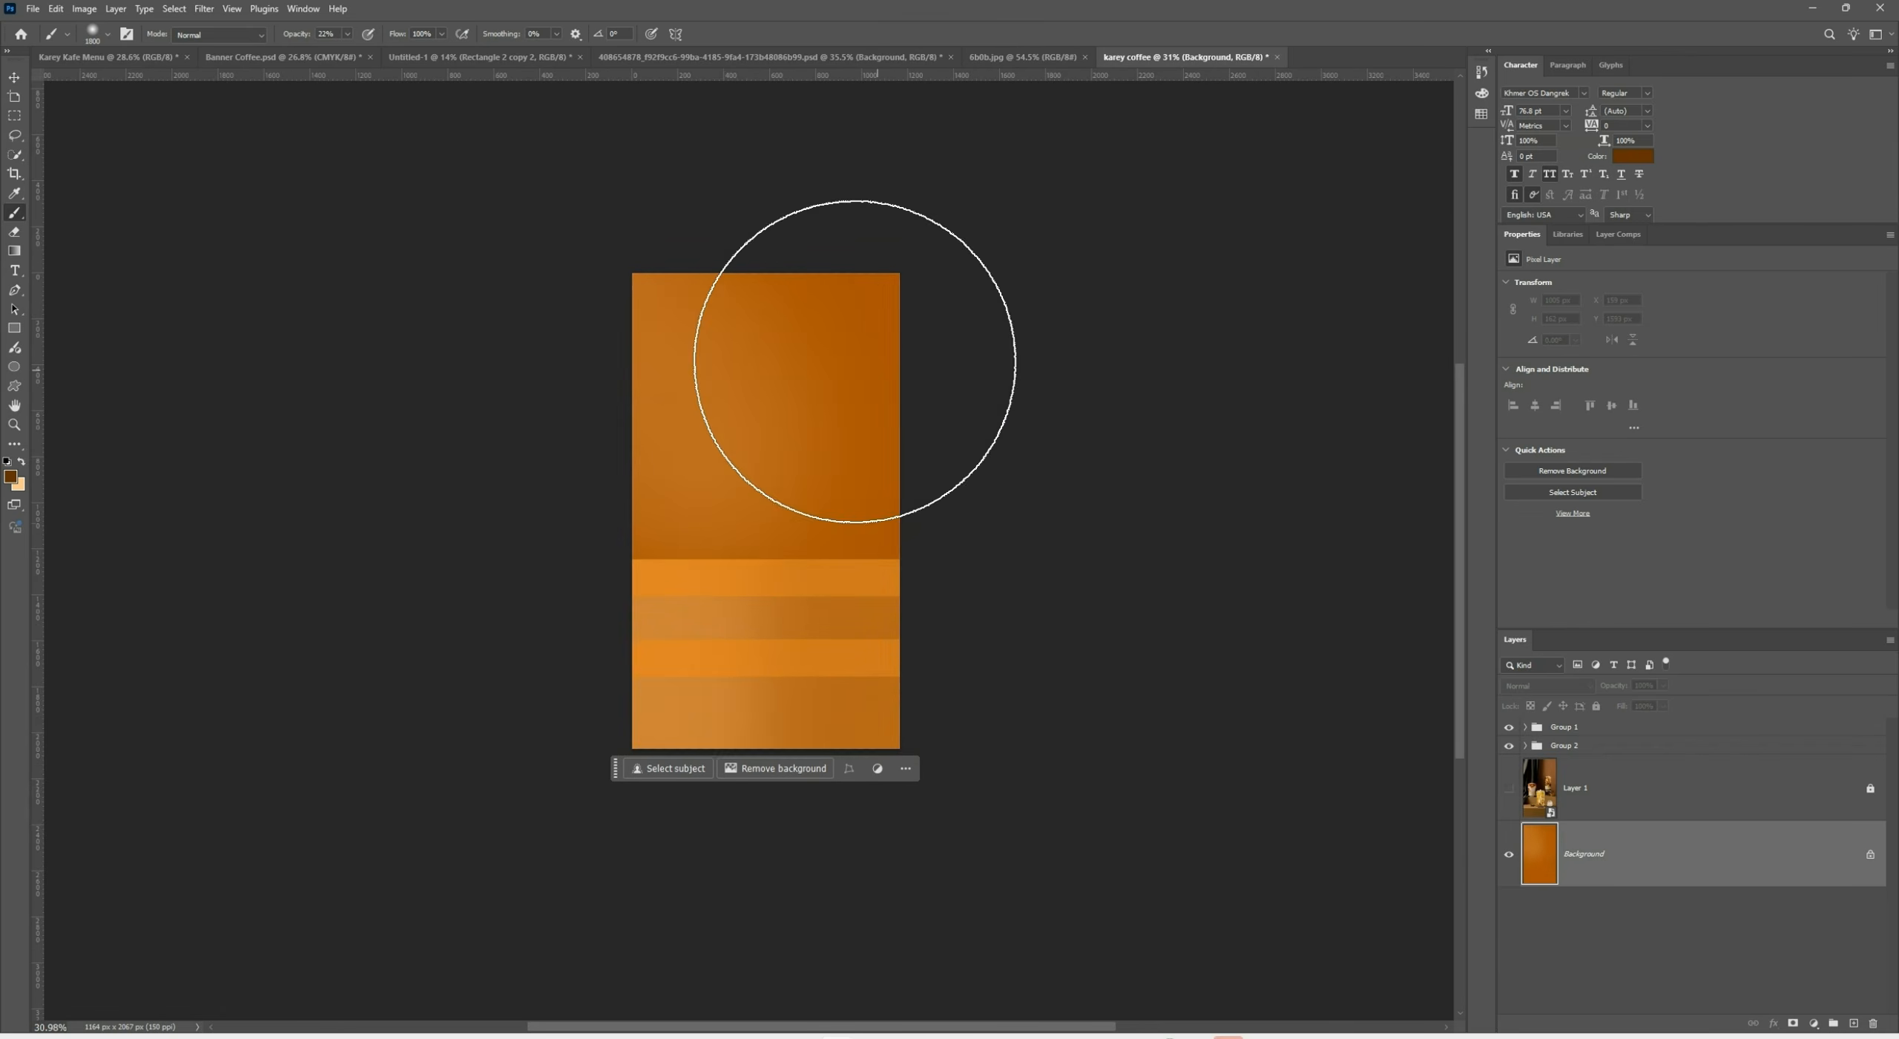
{"action": "left_click_drag", "start_coordinate": [854, 364], "coordinate": [861, 513]}
{"action": "key", "text": "ctrl+z"}
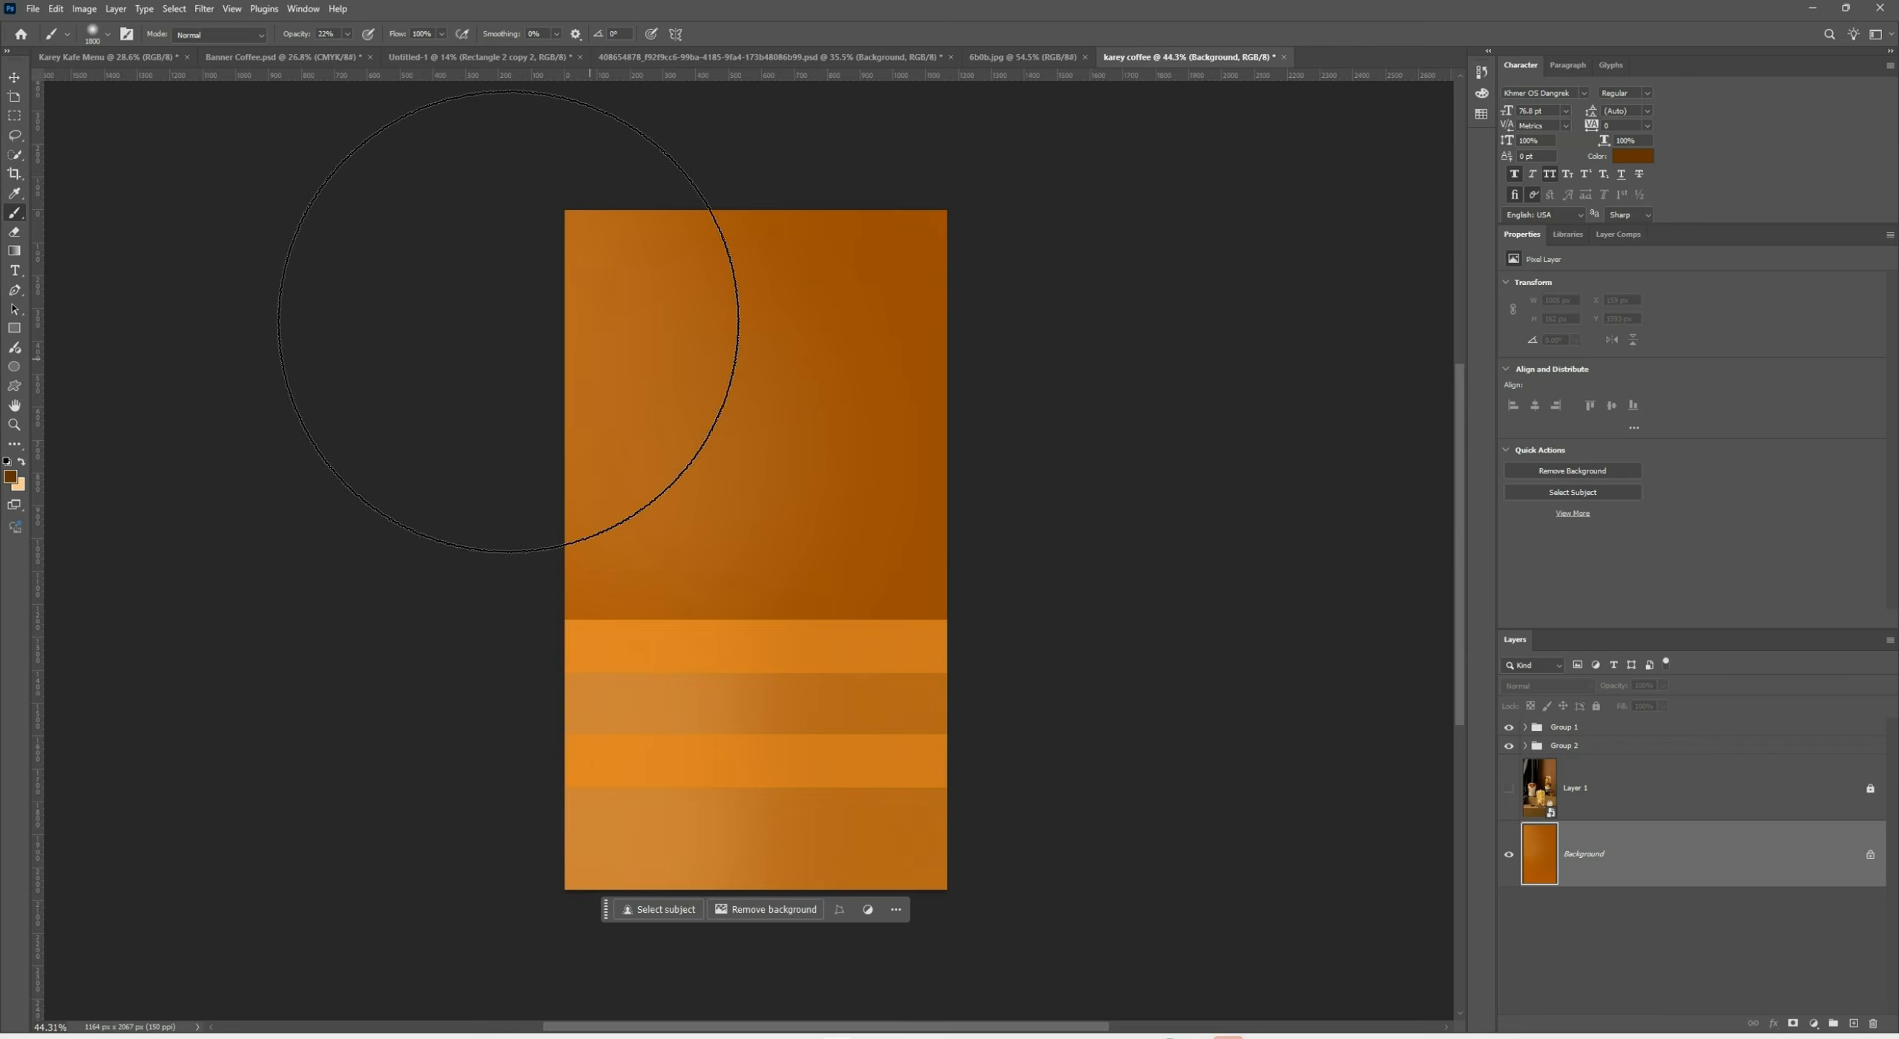
Examine the shaded wall together with the two orange steps at different magnifications
{"action": "left_click", "coordinate": [13, 77]}
{"action": "scroll", "coordinate": [851, 496], "scroll_direction": "up", "scroll_amount": 3}
{"action": "scroll", "coordinate": [840, 486], "scroll_direction": "down", "scroll_amount": 3}
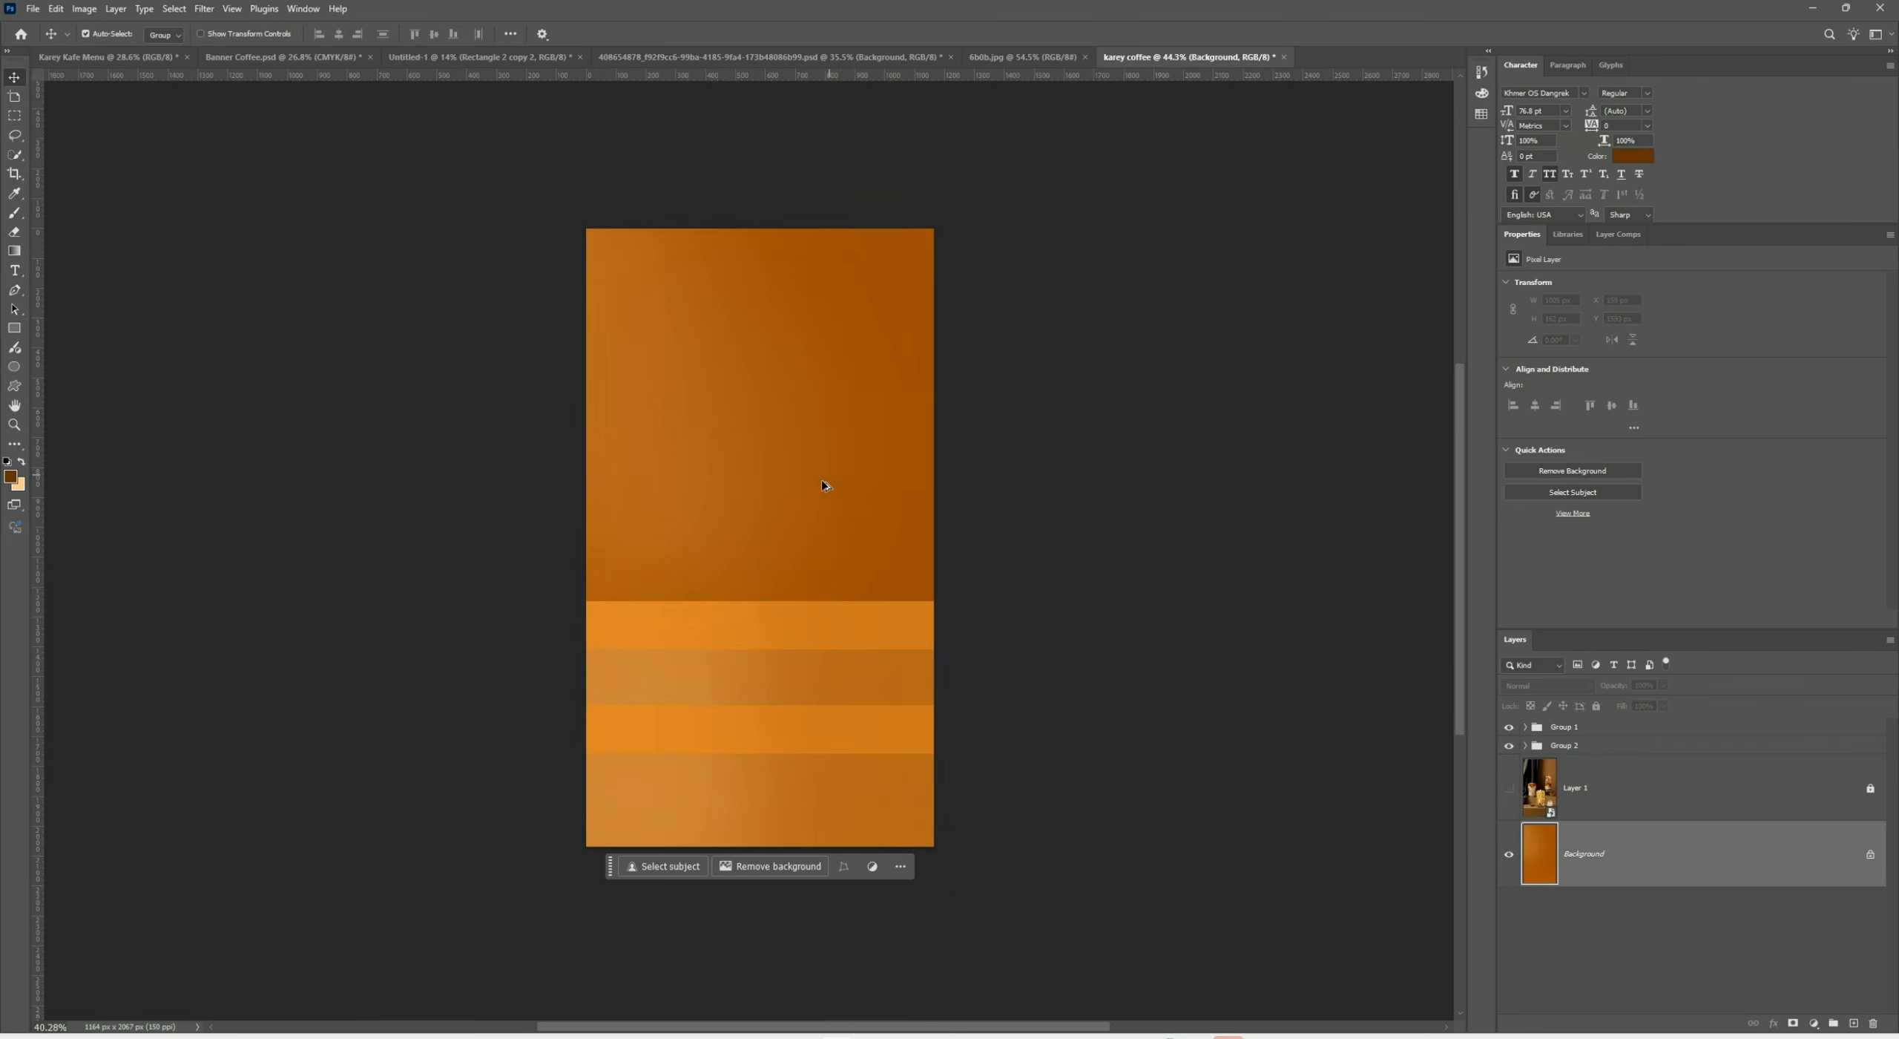
{"action": "scroll", "coordinate": [729, 560], "scroll_direction": "up", "scroll_amount": 1}
{"action": "left_click", "coordinate": [1087, 453]}
{"action": "scroll", "coordinate": [824, 538], "scroll_direction": "up", "scroll_amount": 1}
{"action": "scroll", "coordinate": [824, 538], "scroll_direction": "down", "scroll_amount": 1}
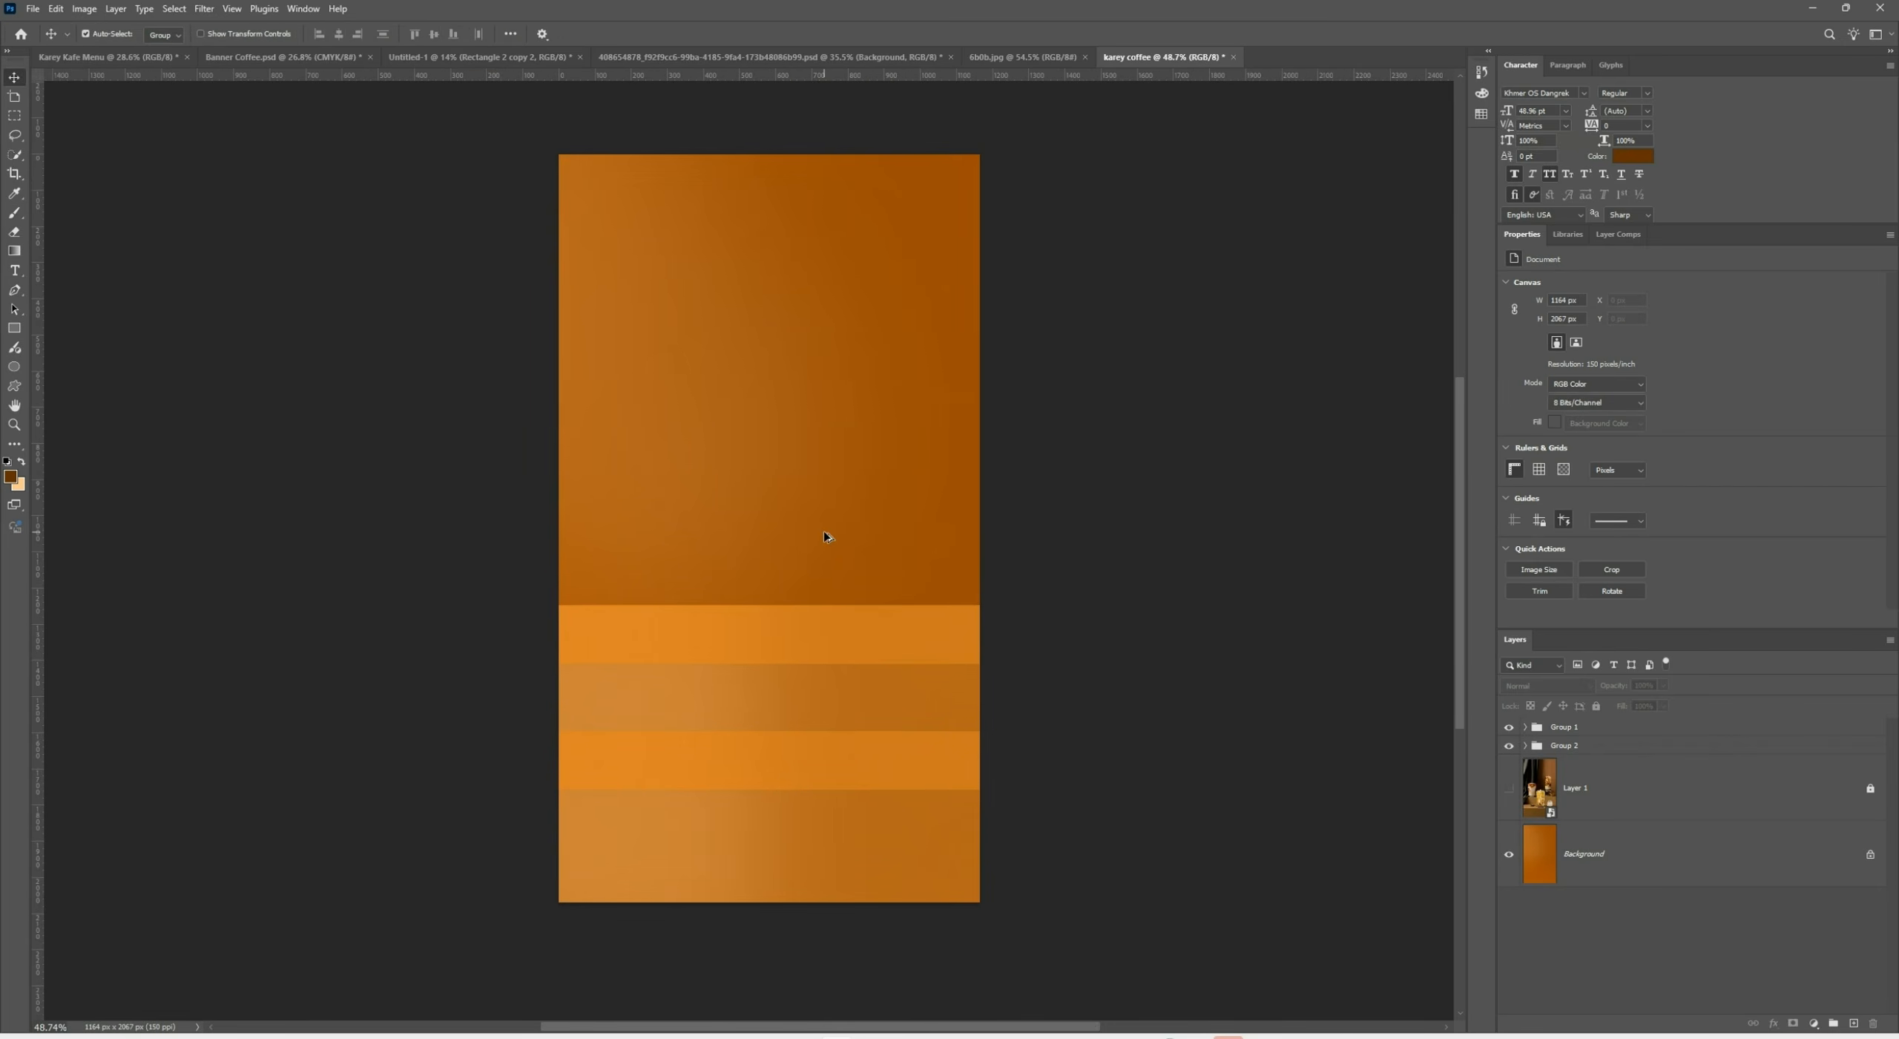
{"action": "scroll", "coordinate": [754, 555], "scroll_direction": "down", "scroll_amount": 1}
{"action": "left_click", "coordinate": [627, 675]}
{"action": "scroll", "coordinate": [628, 677], "scroll_direction": "up", "scroll_amount": 1}
{"action": "left_click", "coordinate": [1191, 513]}
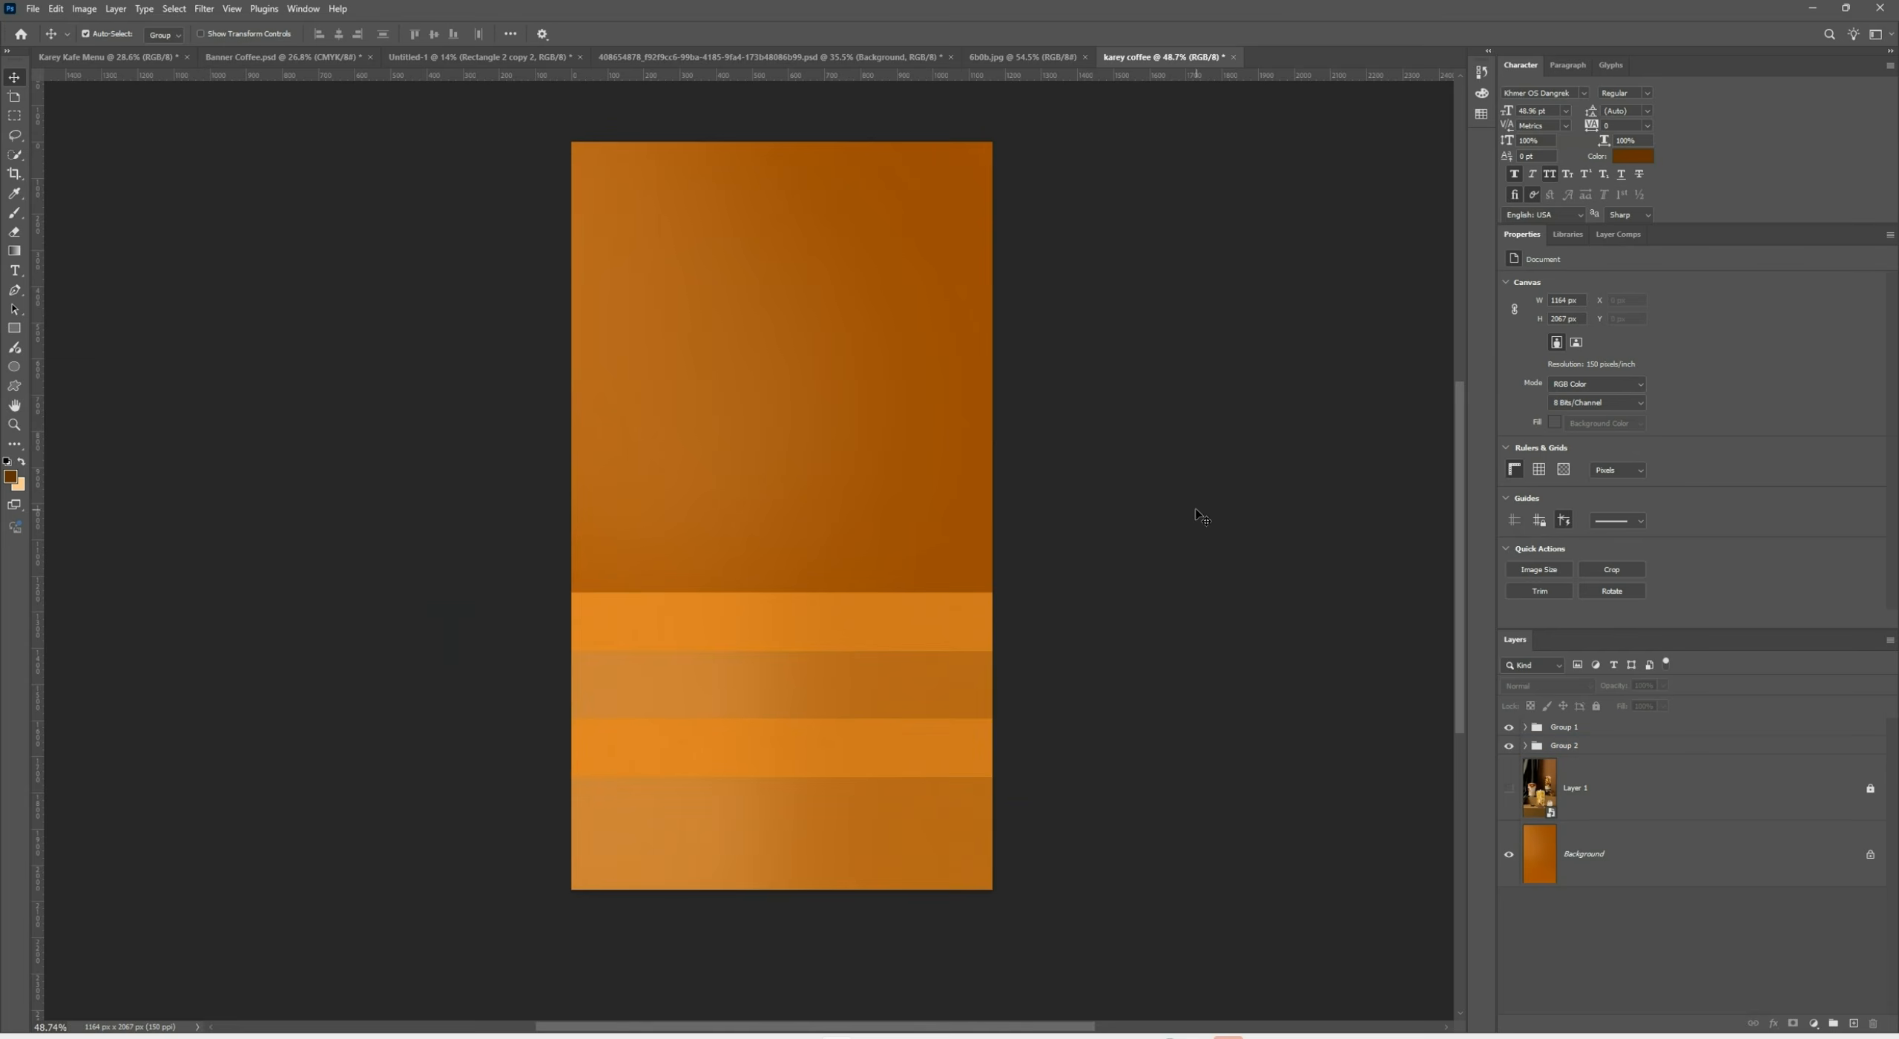
{"action": "scroll", "coordinate": [809, 534], "scroll_direction": "up", "scroll_amount": 1}
{"action": "scroll", "coordinate": [792, 486], "scroll_direction": "down", "scroll_amount": 1}
{"action": "scroll", "coordinate": [793, 482], "scroll_direction": "up", "scroll_amount": 1}
{"action": "scroll", "coordinate": [792, 482], "scroll_direction": "up", "scroll_amount": 1}
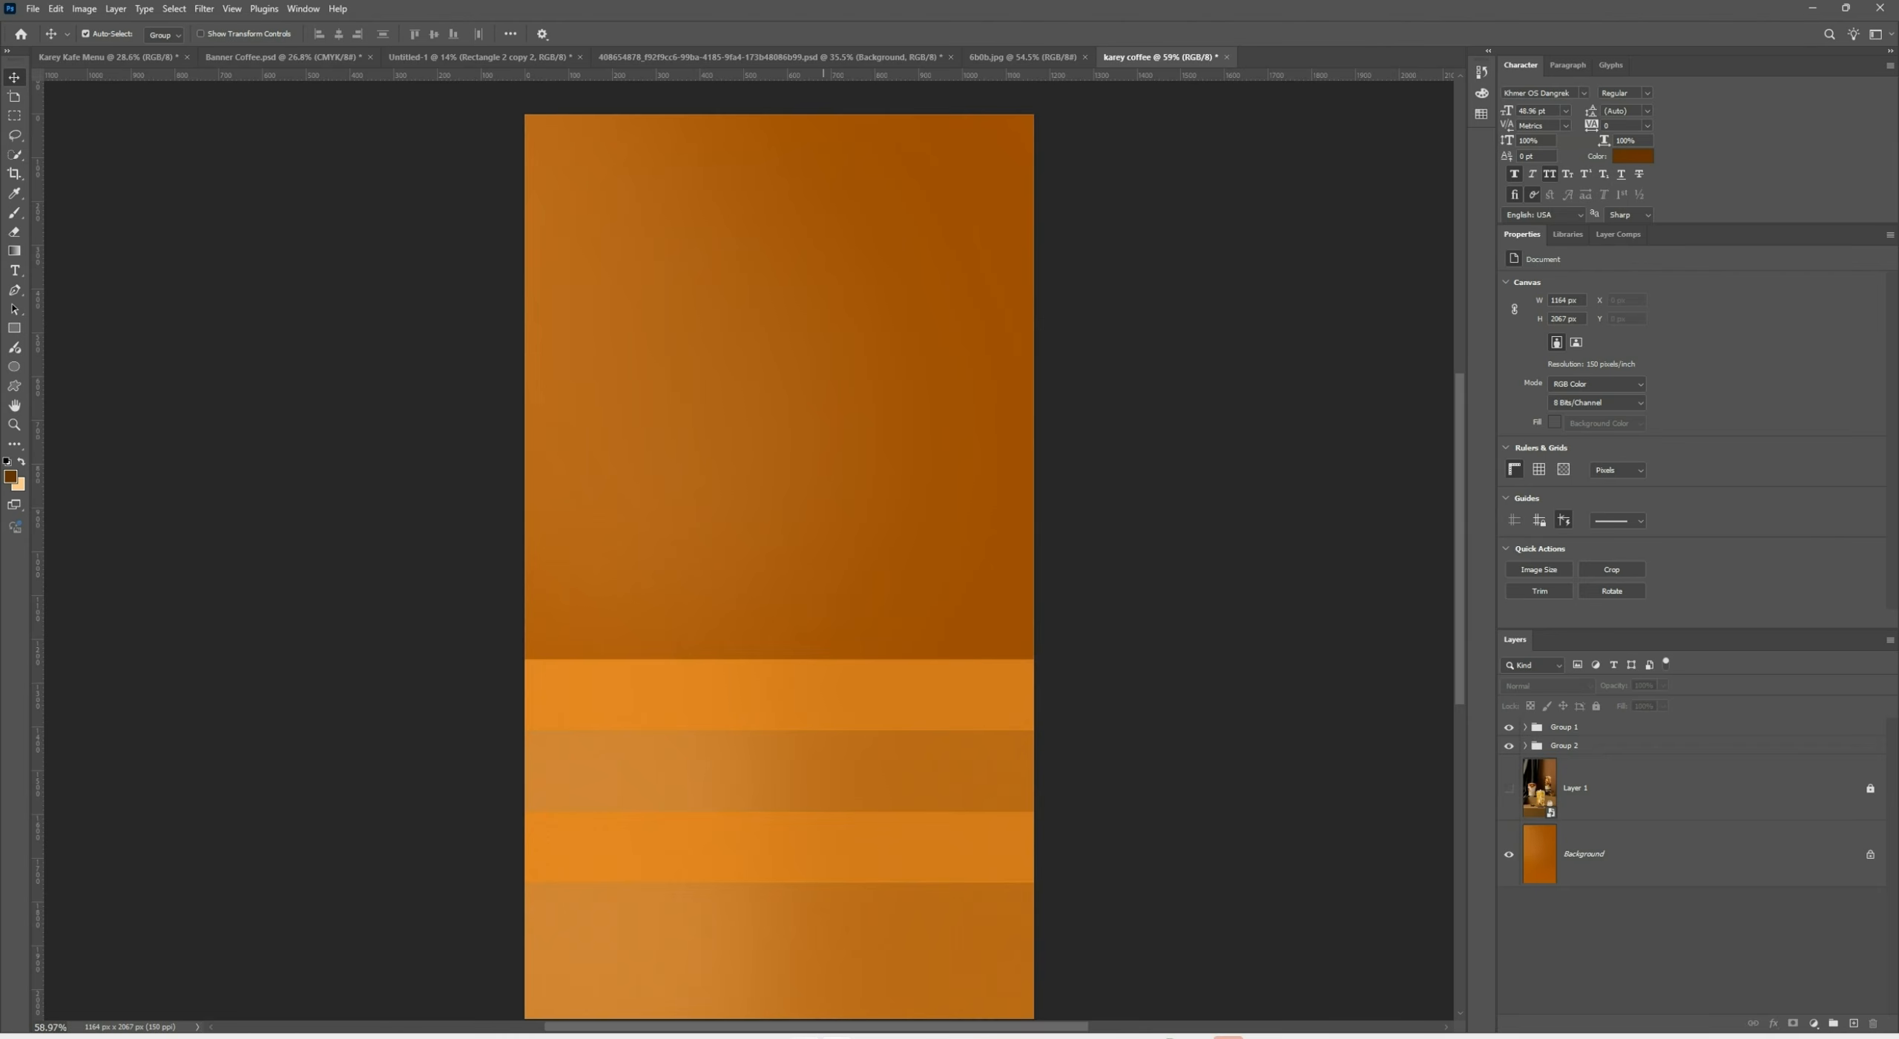
Switch to Illustrator and copy the flowing red curtain from the middle of the lower row in 18987576 [Converted].eps
{"action": "left_click", "coordinate": [807, 916]}
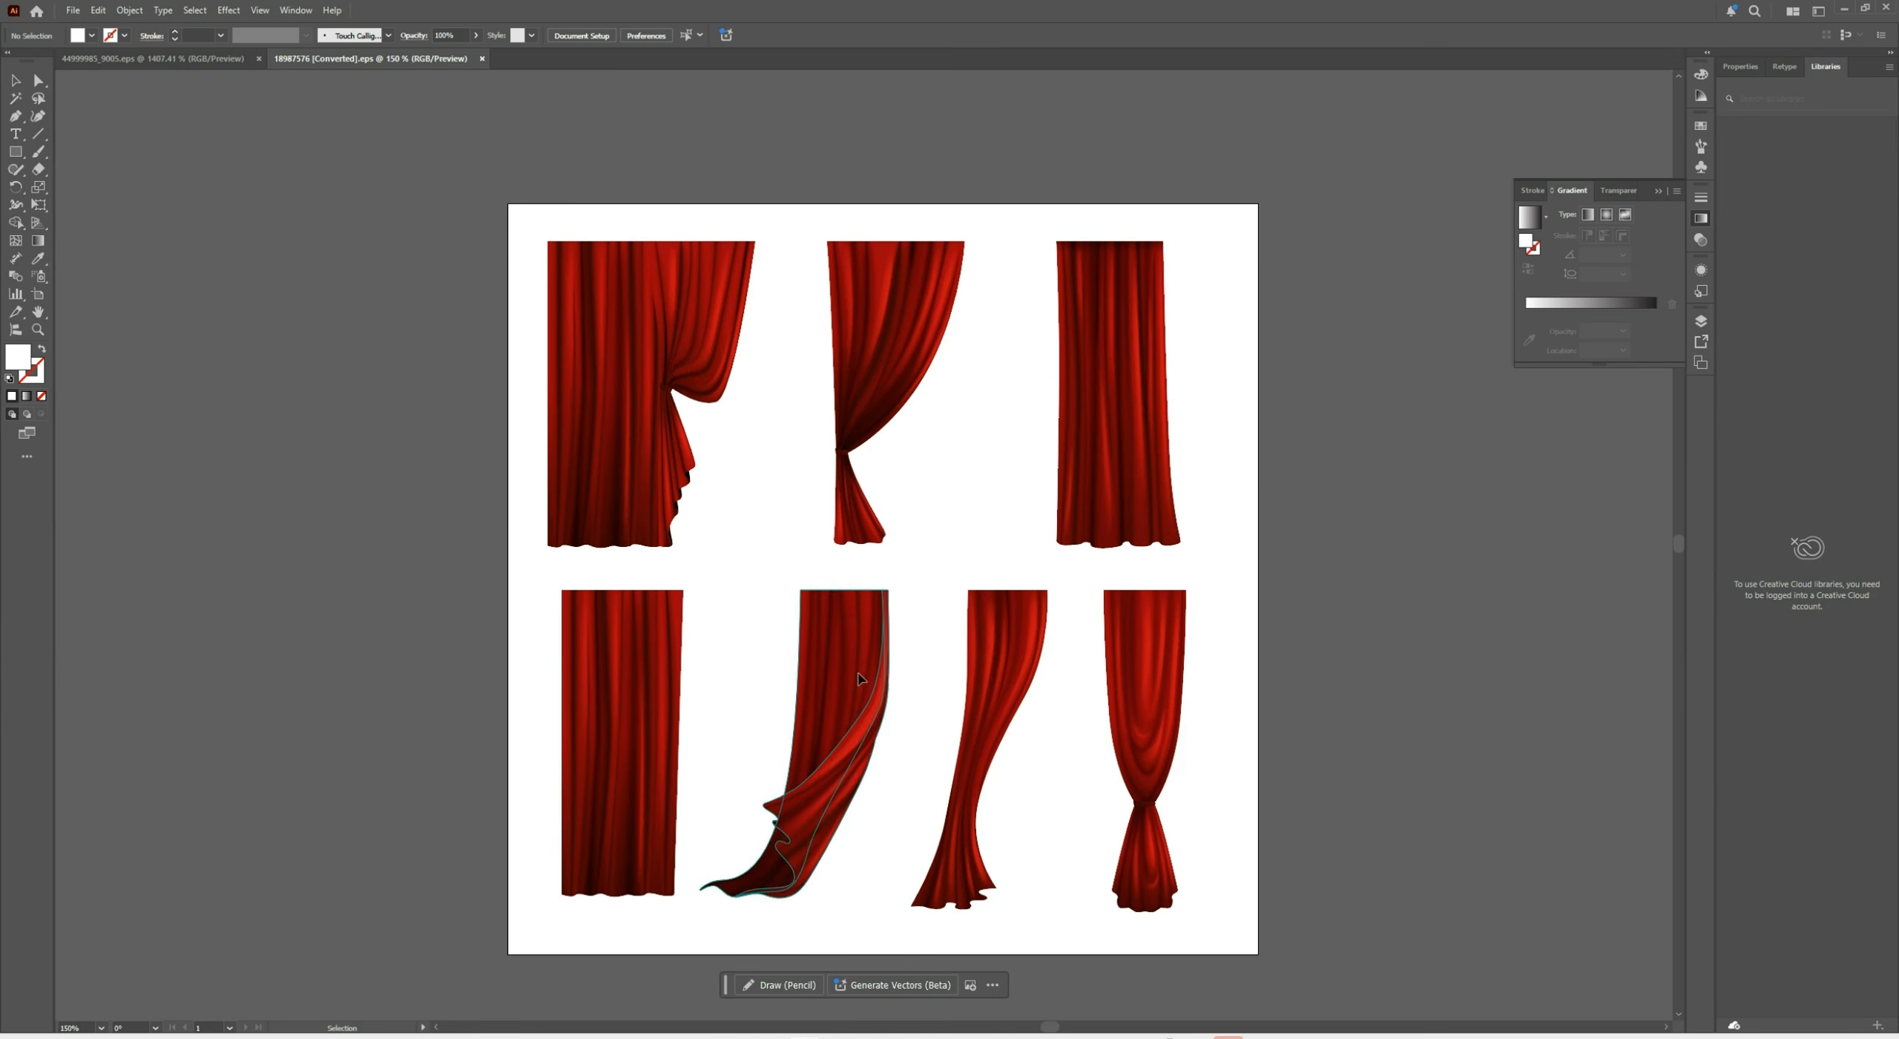
{"action": "left_click", "coordinate": [864, 660]}
{"action": "key", "text": "a"}
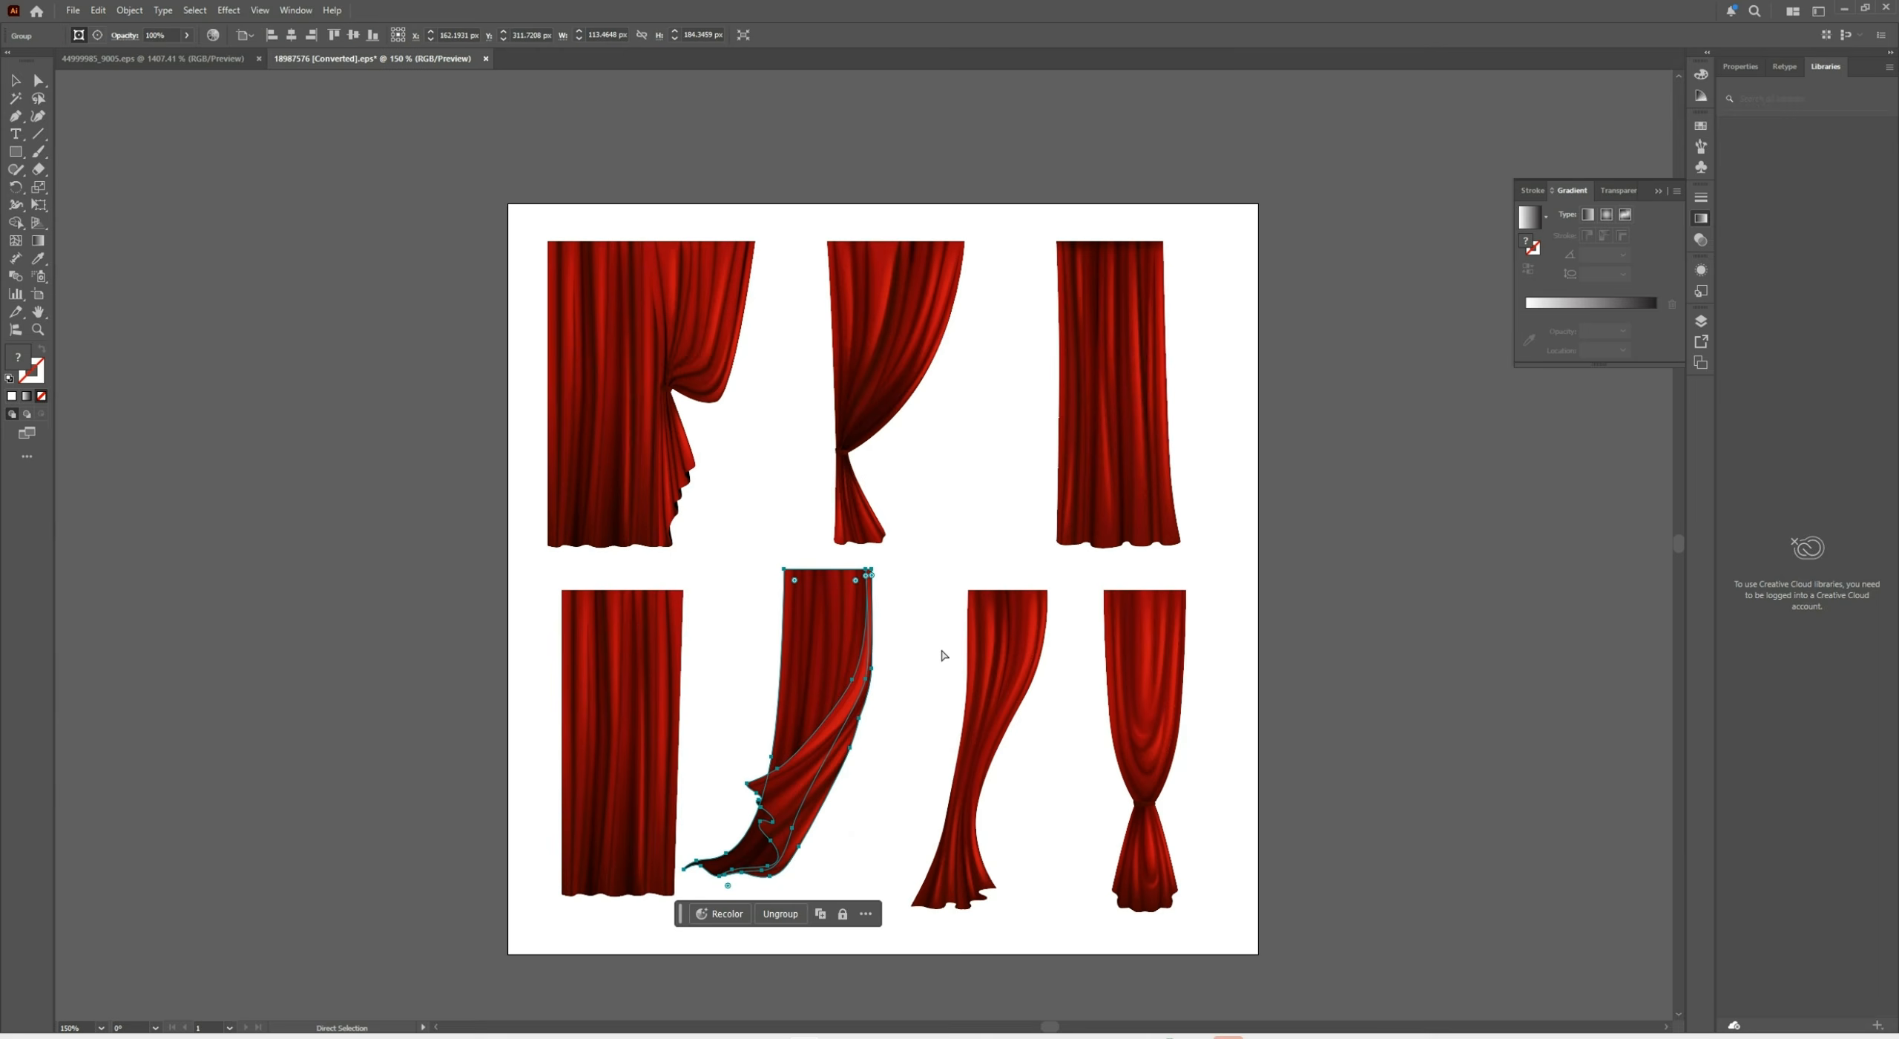
{"action": "key", "text": "v"}
{"action": "left_click", "coordinate": [1400, 532]}
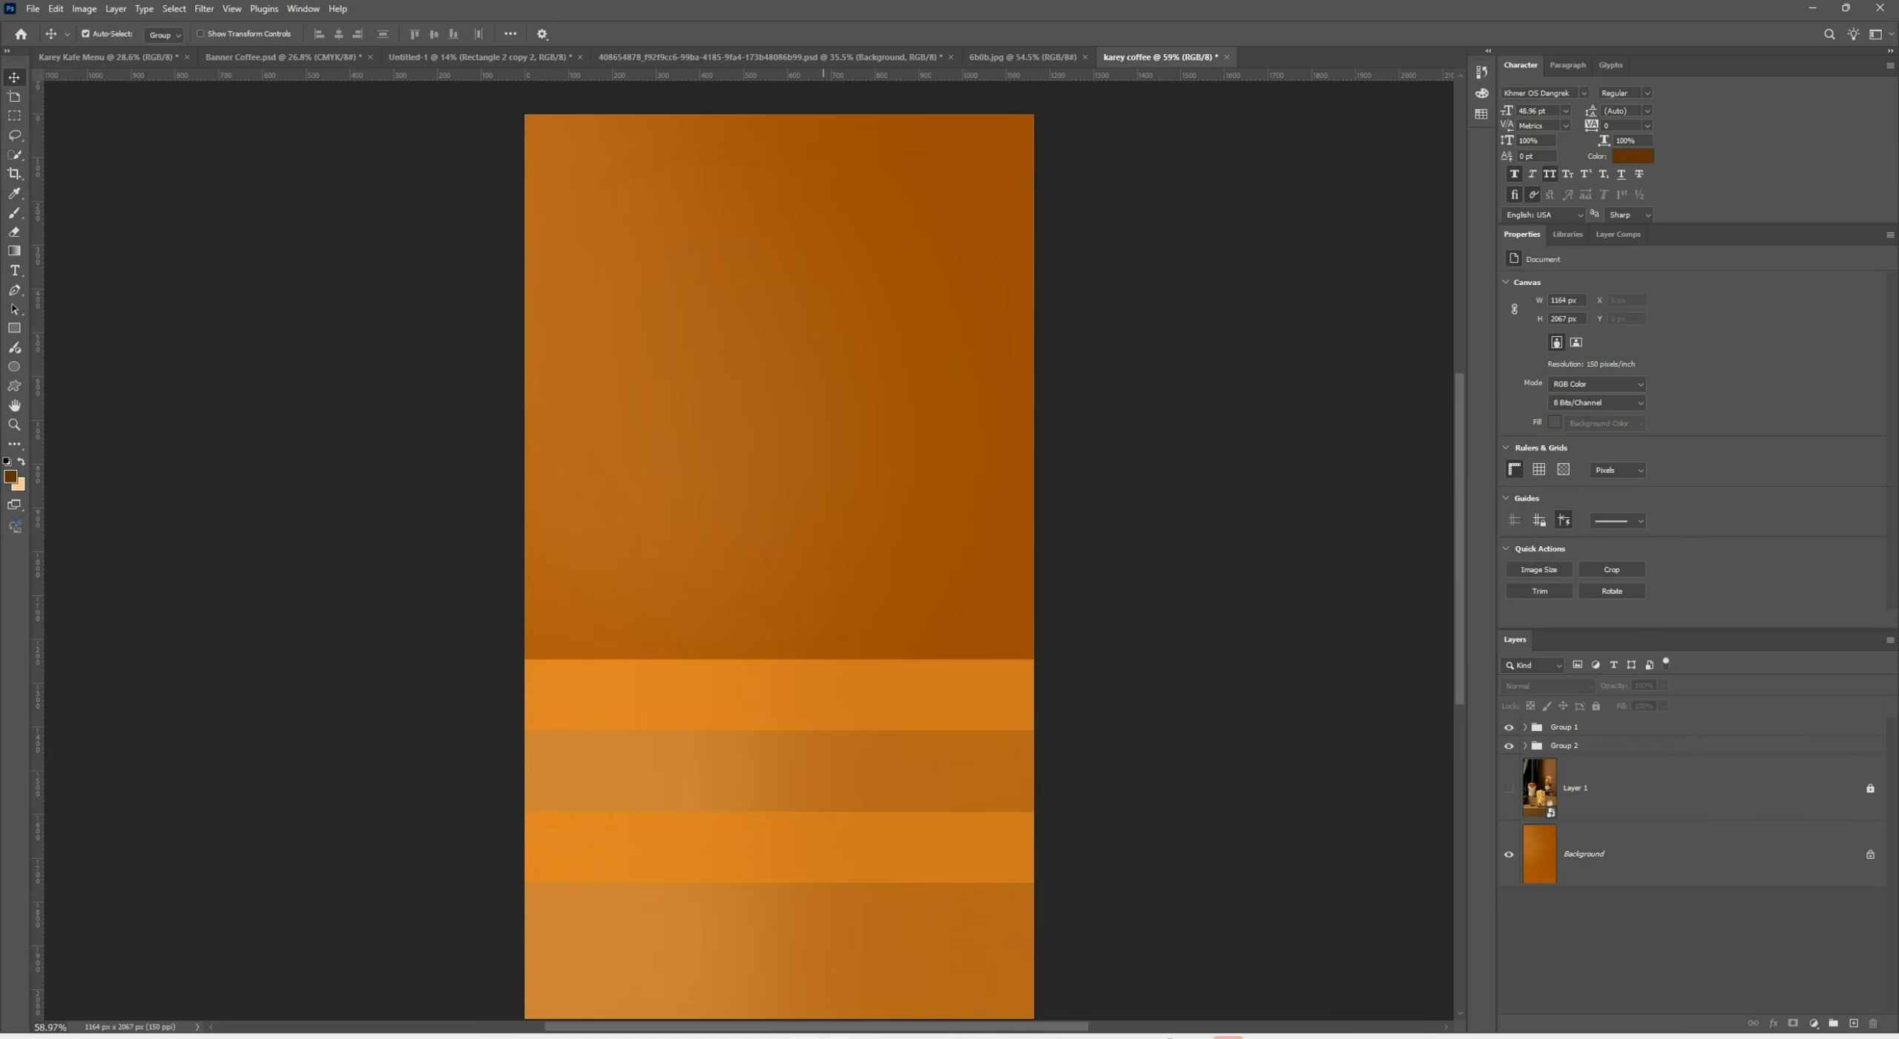
Switch to Photoshop and paste the copied curtain into the karry coffee document as a Smart Object
{"action": "key", "text": "ctrl+v"}
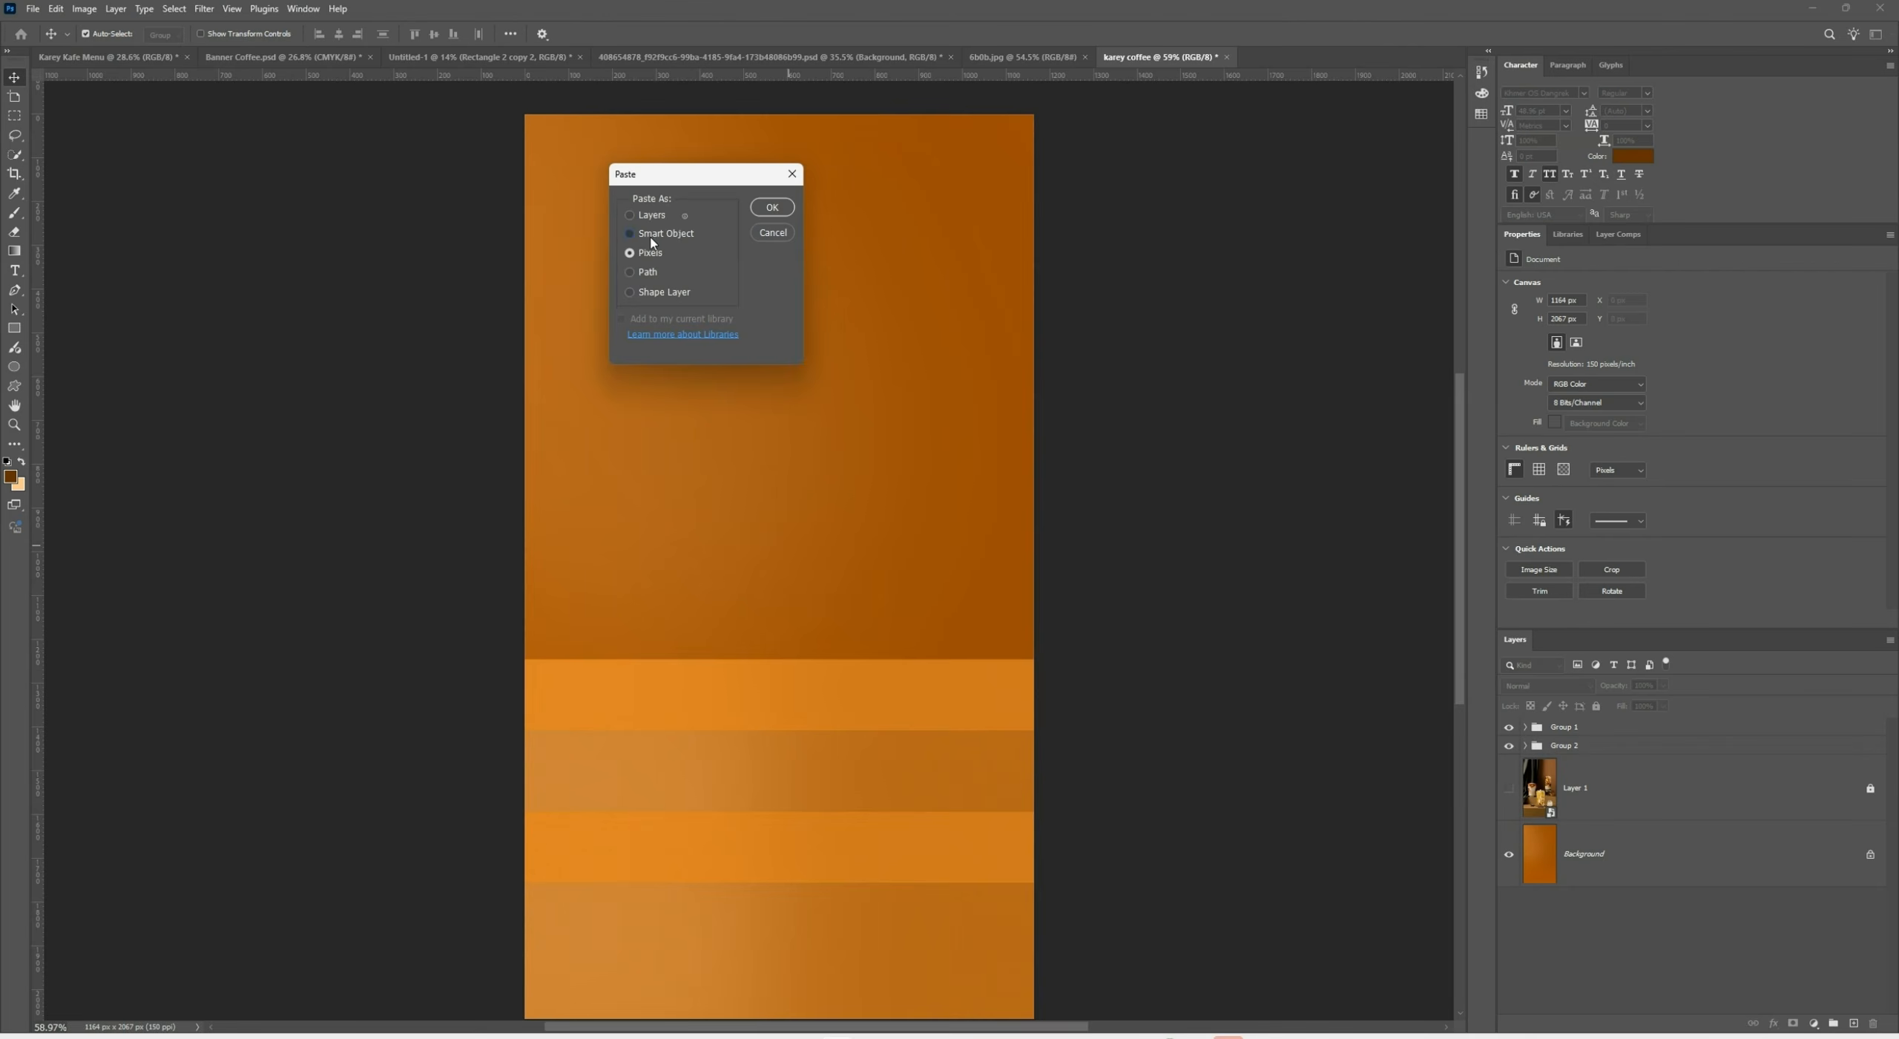
{"action": "left_click", "coordinate": [651, 236]}
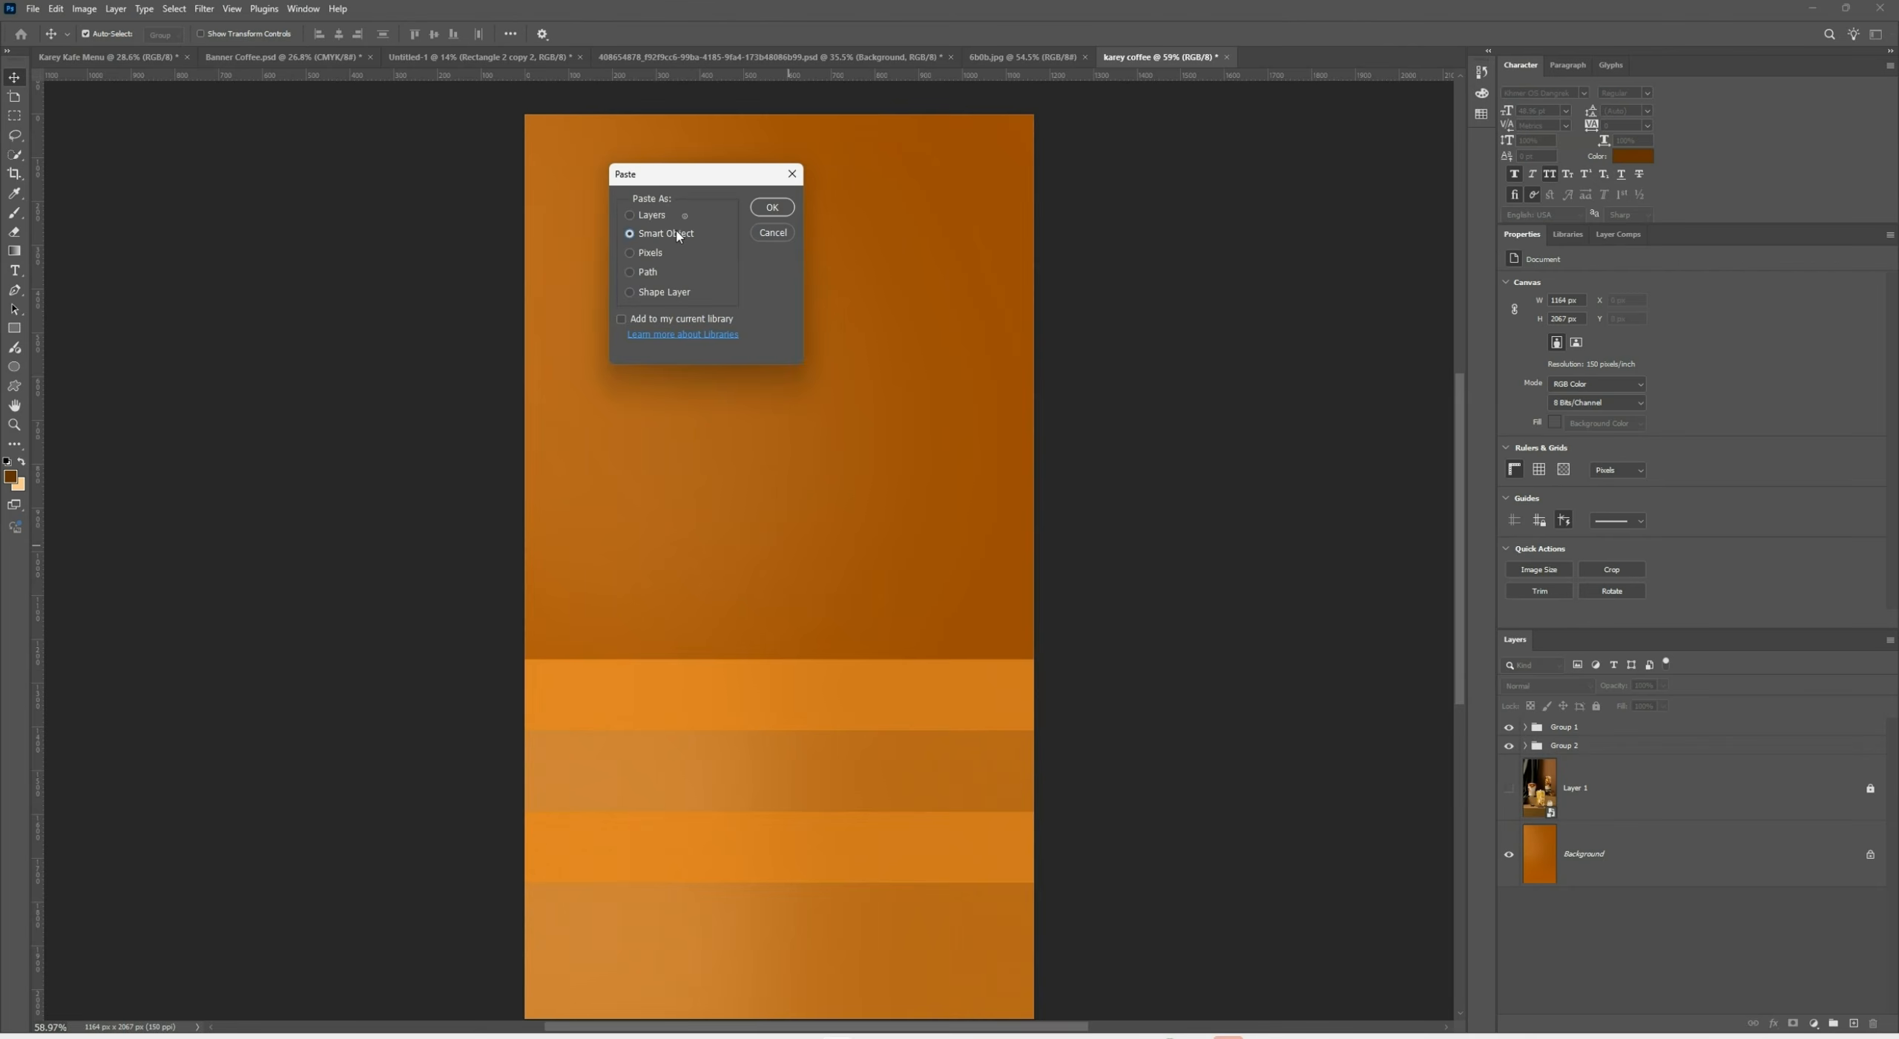
{"action": "left_click", "coordinate": [772, 207]}
Enlarge the curtain to about 455%, rotate it about -14°, and place it along the canvas's left edge
{"action": "scroll", "coordinate": [876, 519], "scroll_direction": "down", "scroll_amount": 2}
{"action": "scroll", "coordinate": [816, 536], "scroll_direction": "down", "scroll_amount": 2}
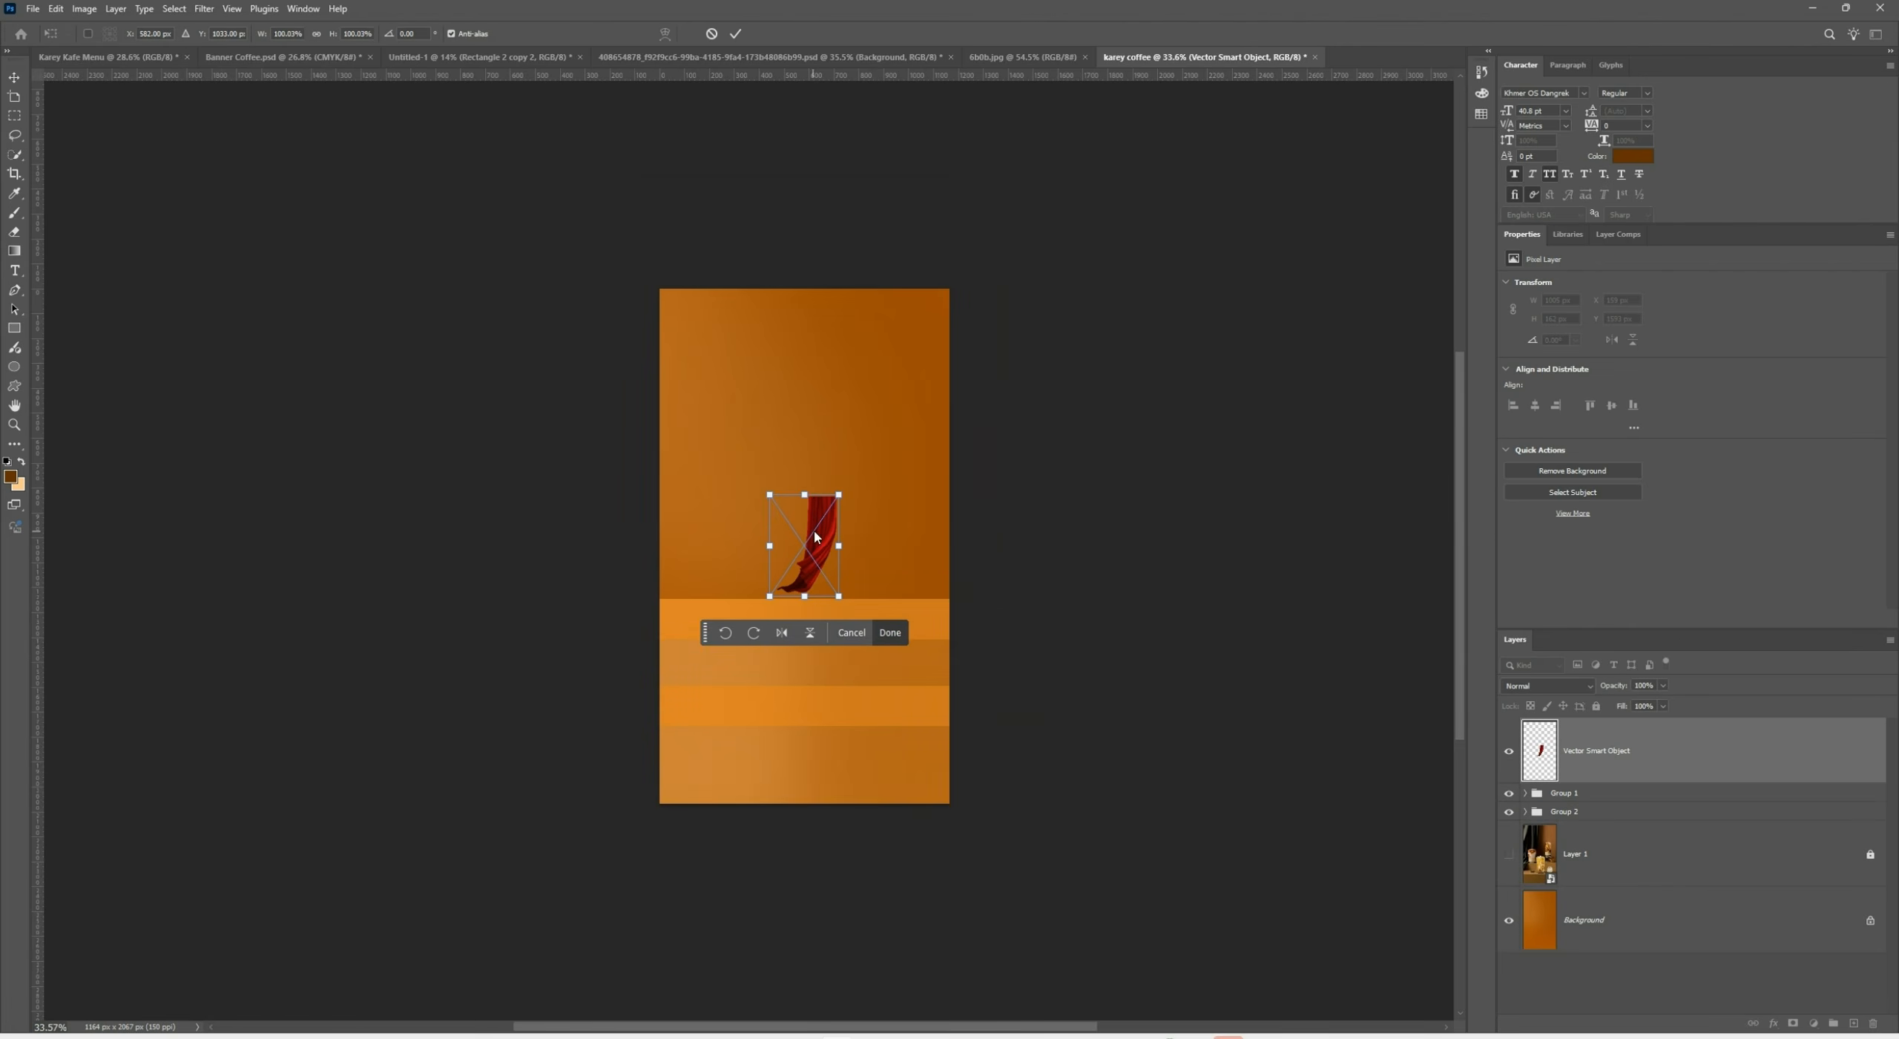
{"action": "left_click_drag", "start_coordinate": [838, 491], "coordinate": [1171, 187]}
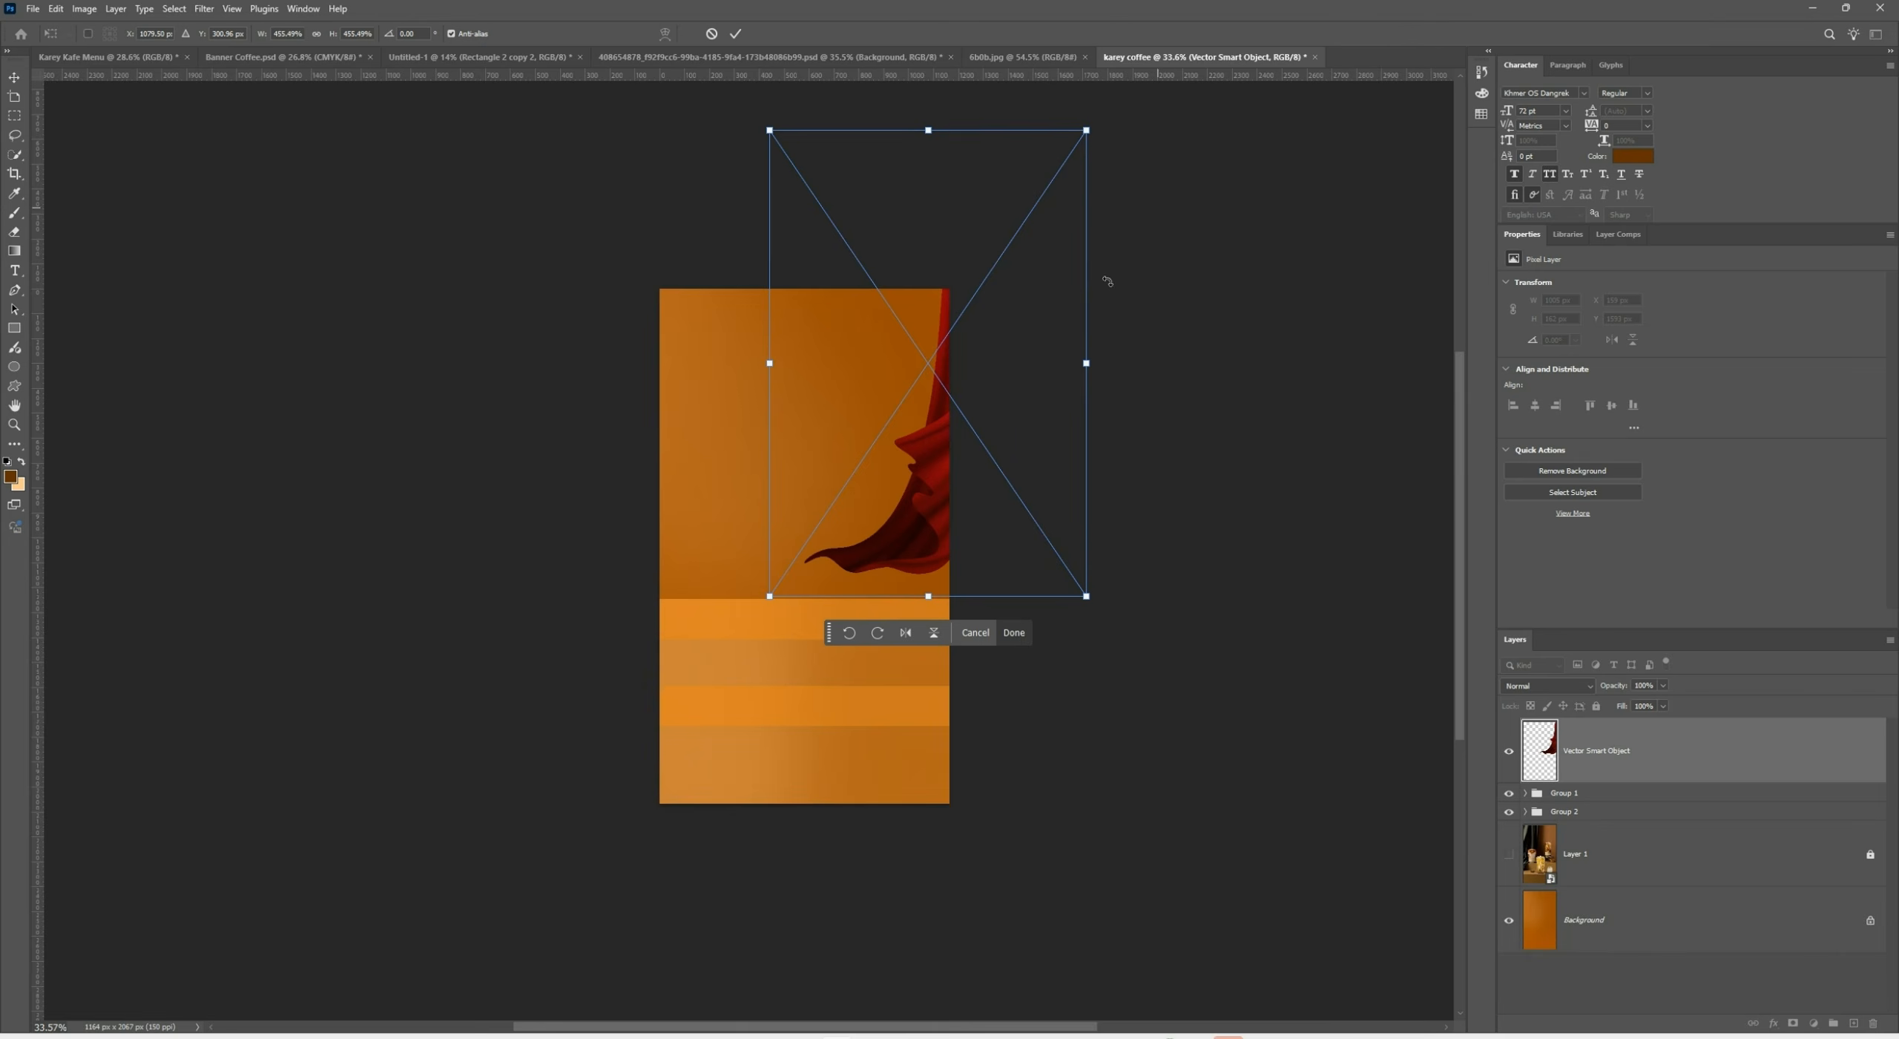
{"action": "left_click_drag", "start_coordinate": [927, 490], "coordinate": [669, 604]}
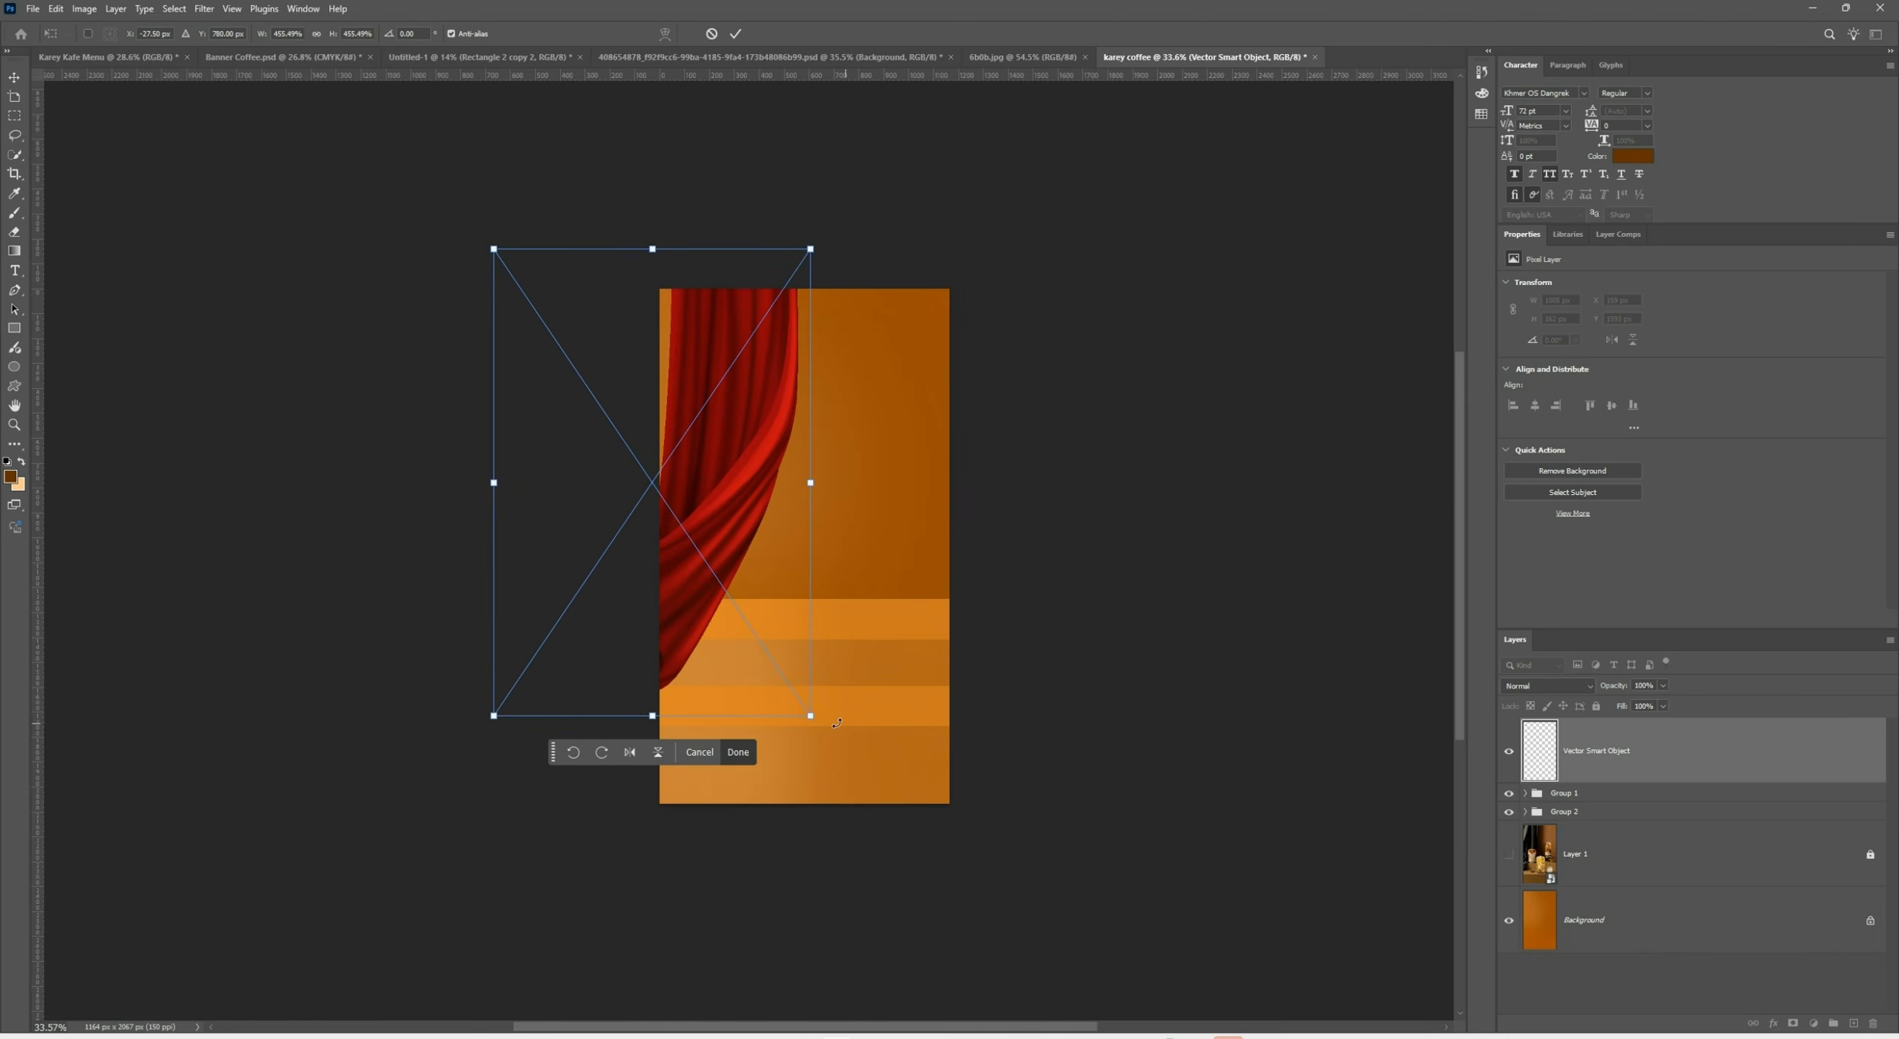
{"action": "left_click_drag", "start_coordinate": [837, 723], "coordinate": [939, 722]}
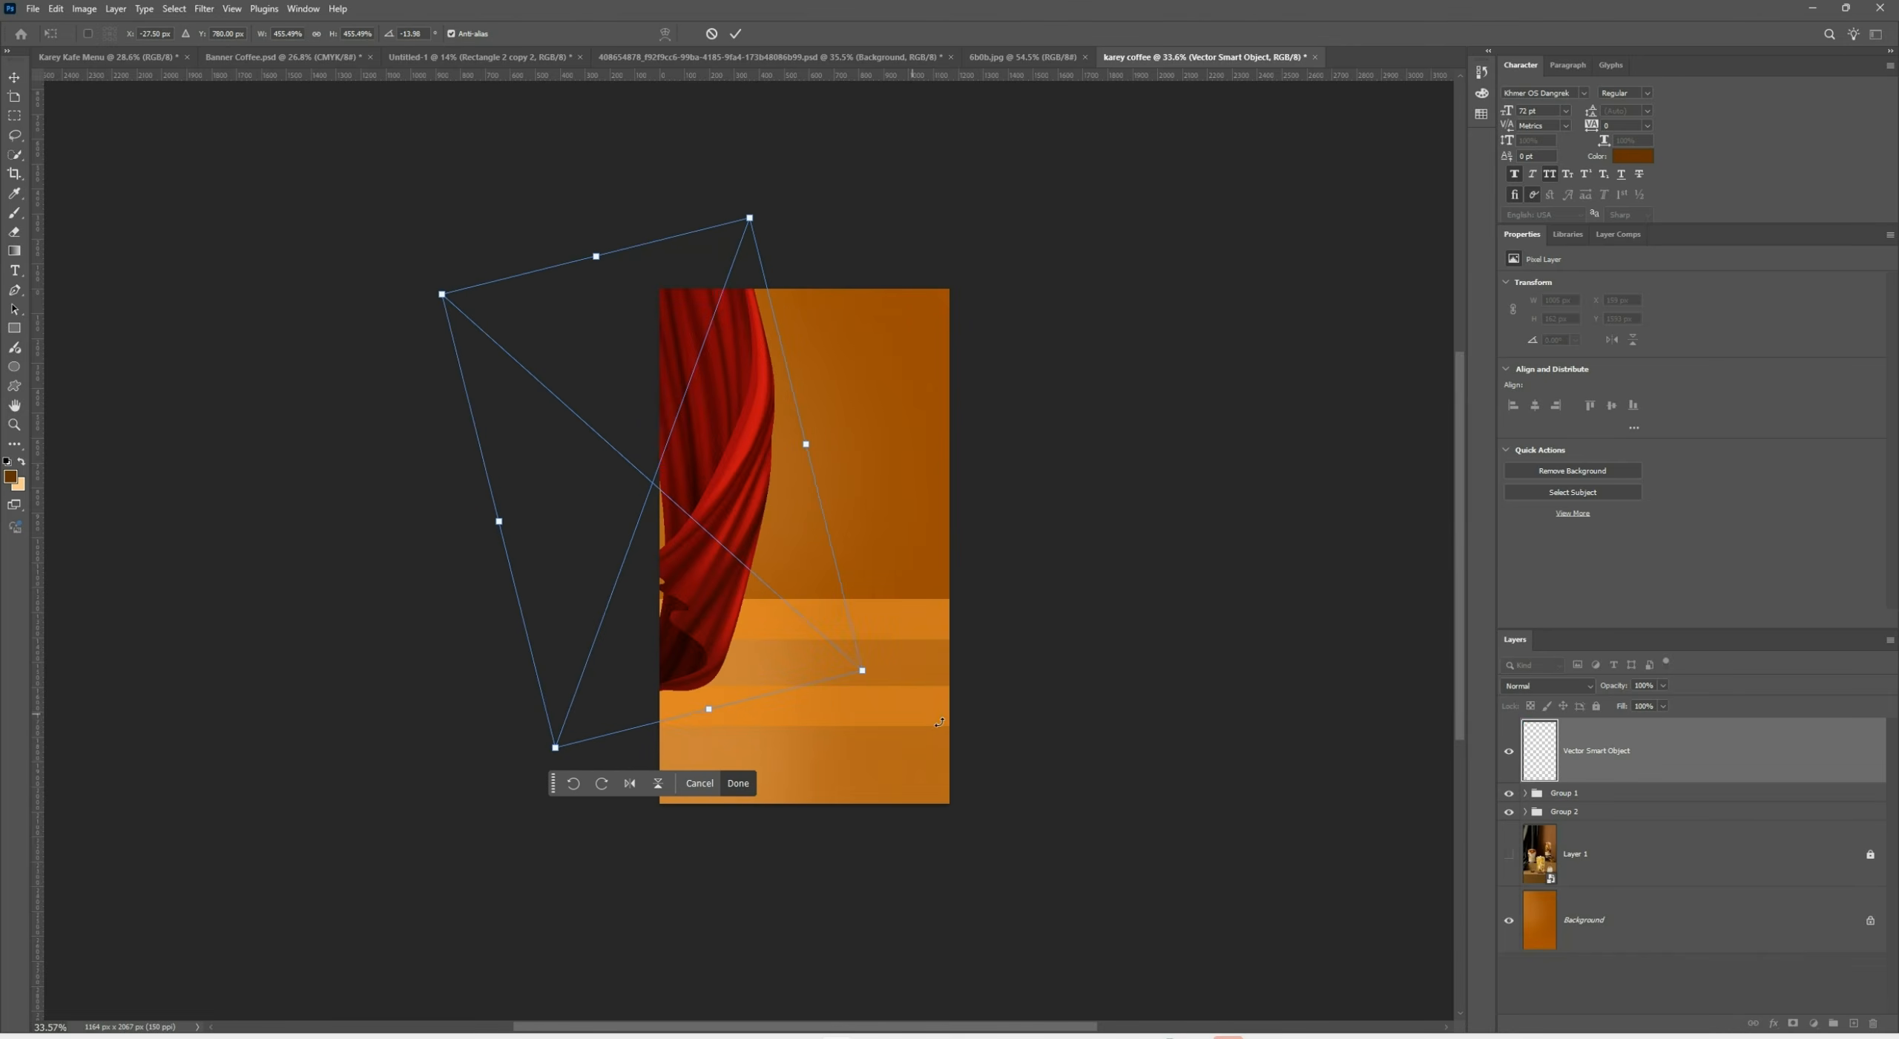
{"action": "key", "text": "Return"}
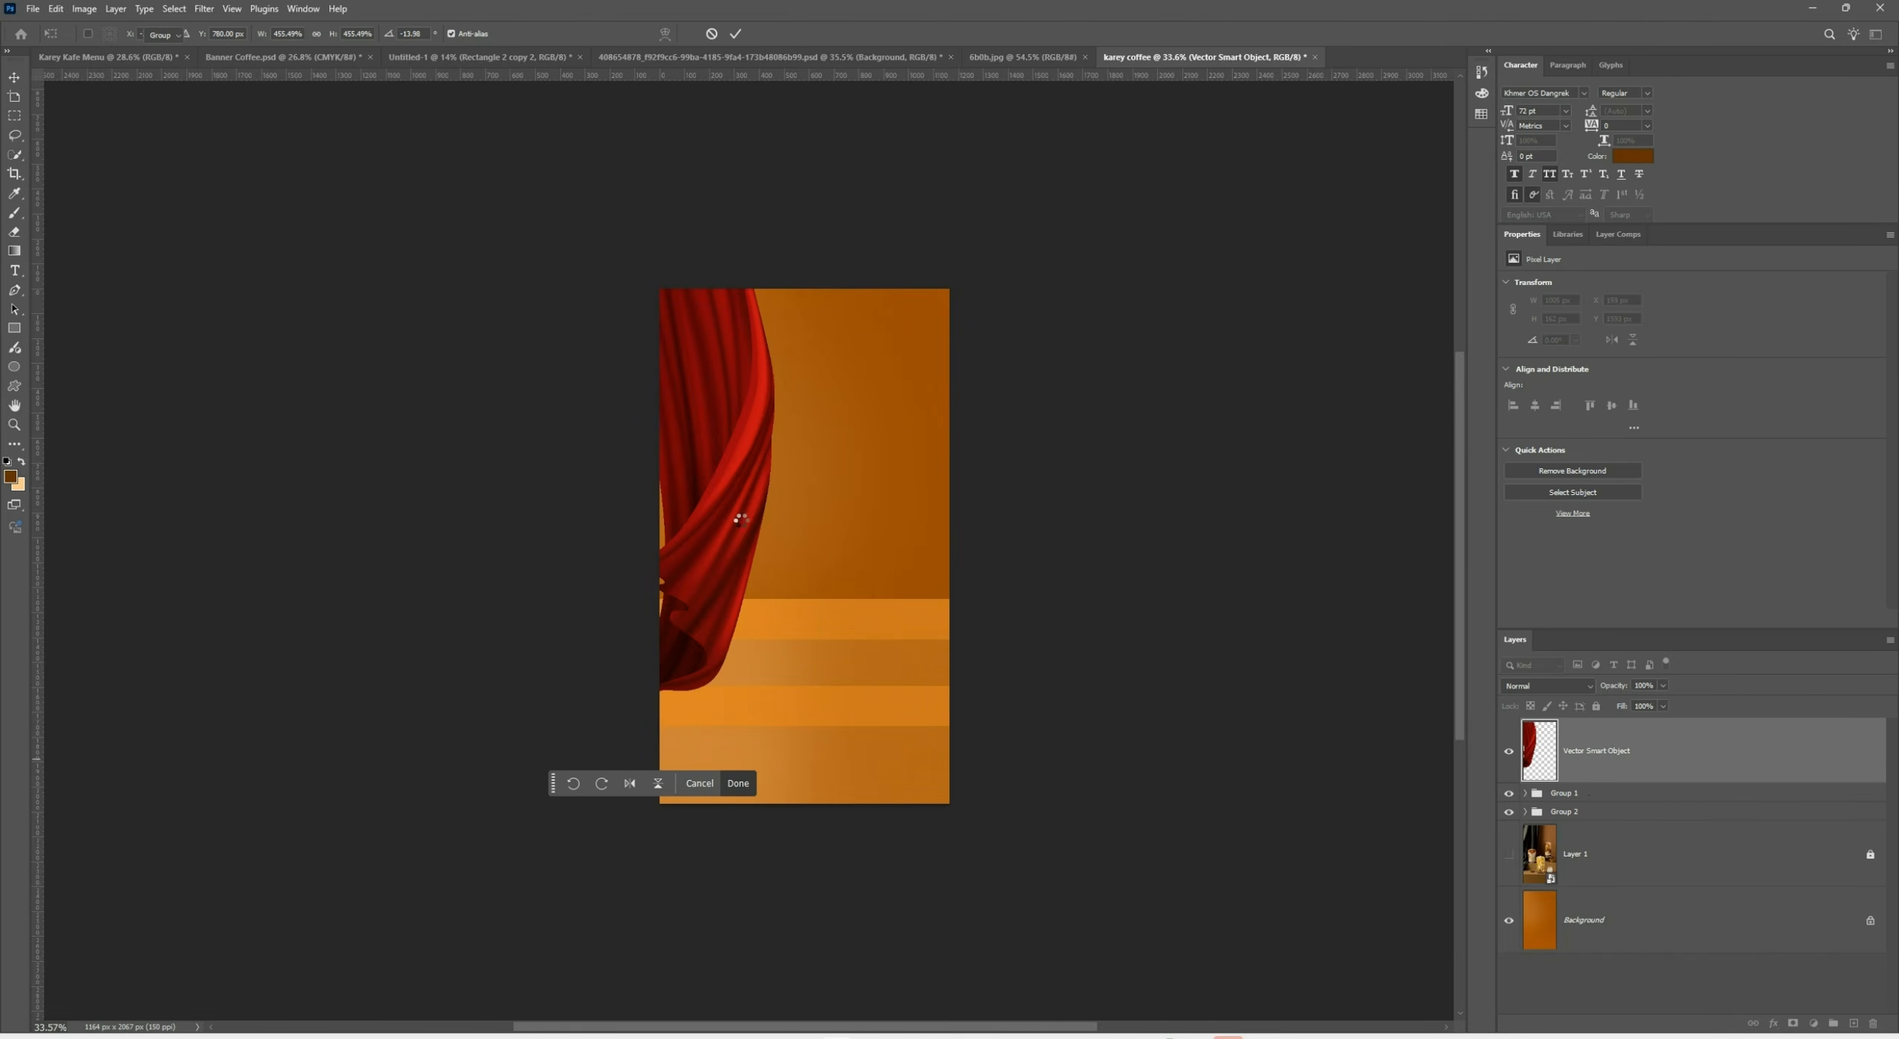
{"action": "left_click_drag", "start_coordinate": [740, 520], "coordinate": [709, 520]}
Recolor the placed curtain brown with Hue/Saturation, setting Hue to +29 and Saturation to -35
{"action": "scroll", "coordinate": [721, 506], "scroll_direction": "up", "scroll_amount": 3}
{"action": "scroll", "coordinate": [662, 398], "scroll_direction": "down", "scroll_amount": 3}
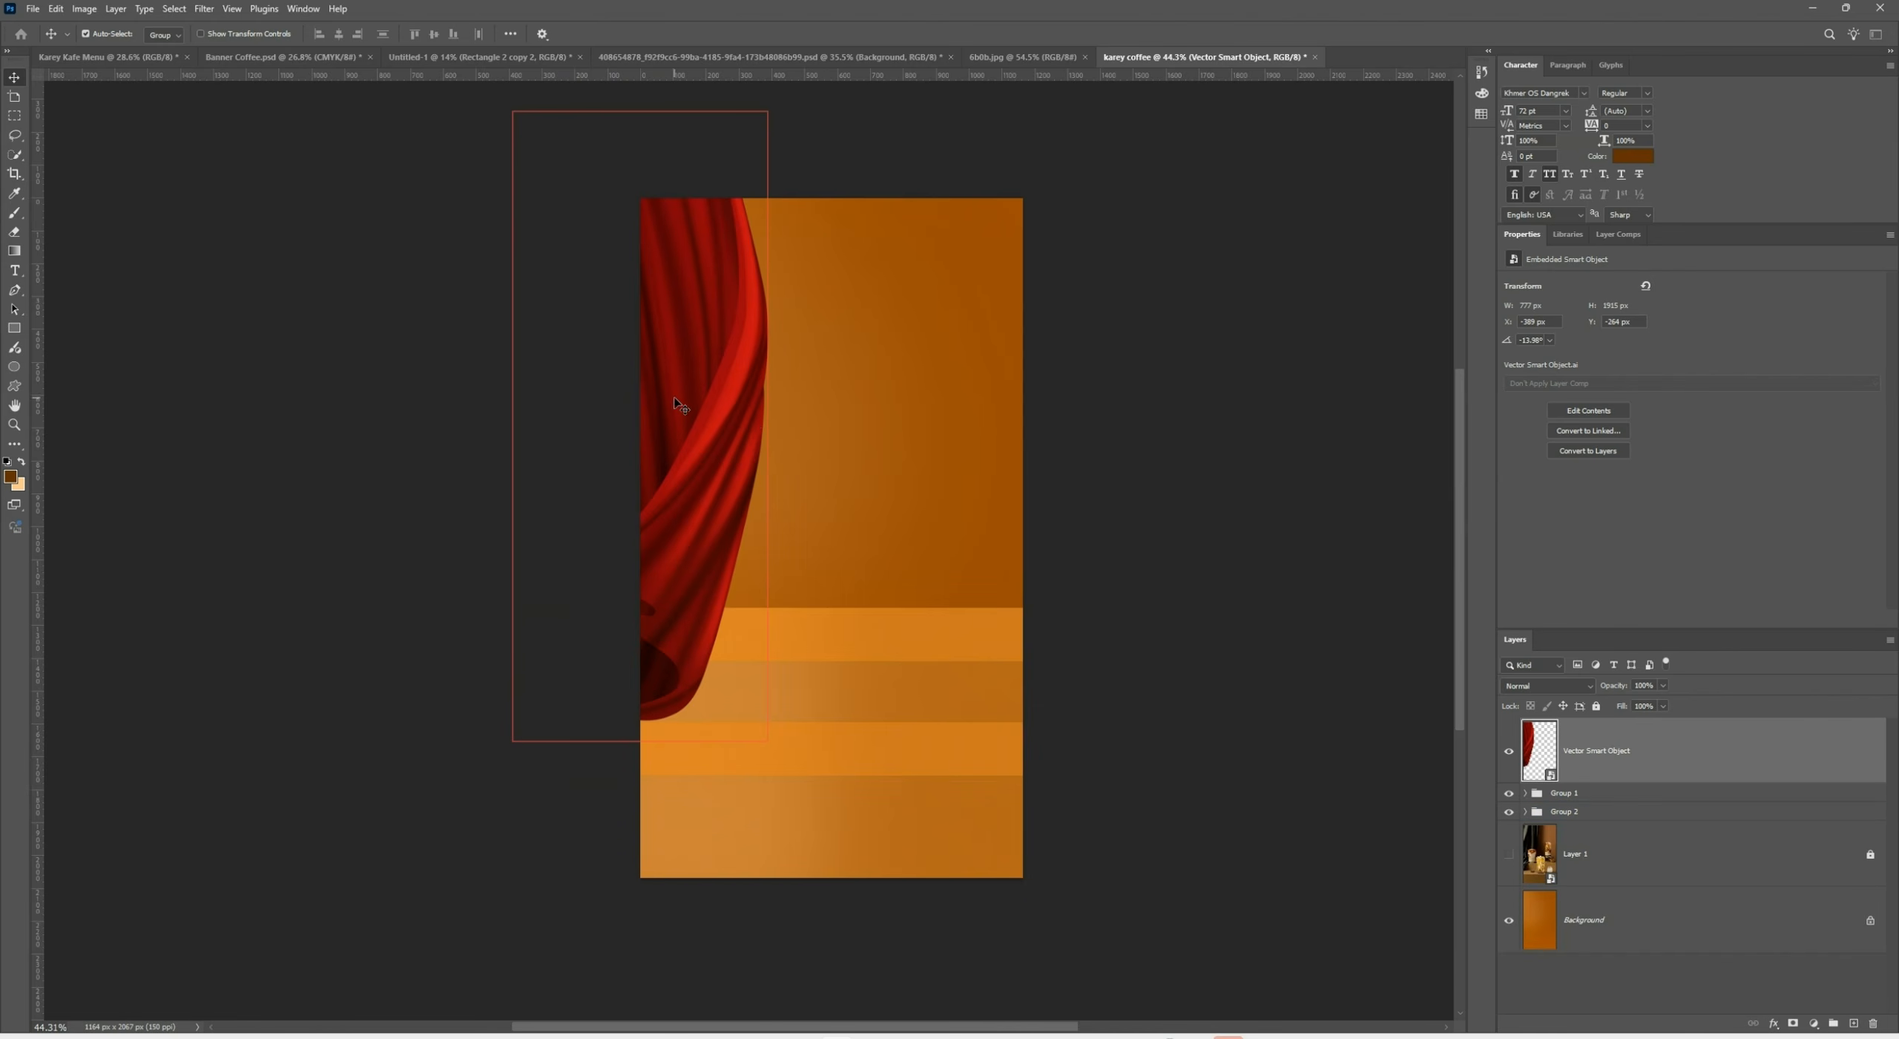
{"action": "left_click", "coordinate": [86, 10]}
{"action": "mouse_move", "coordinate": [119, 49]}
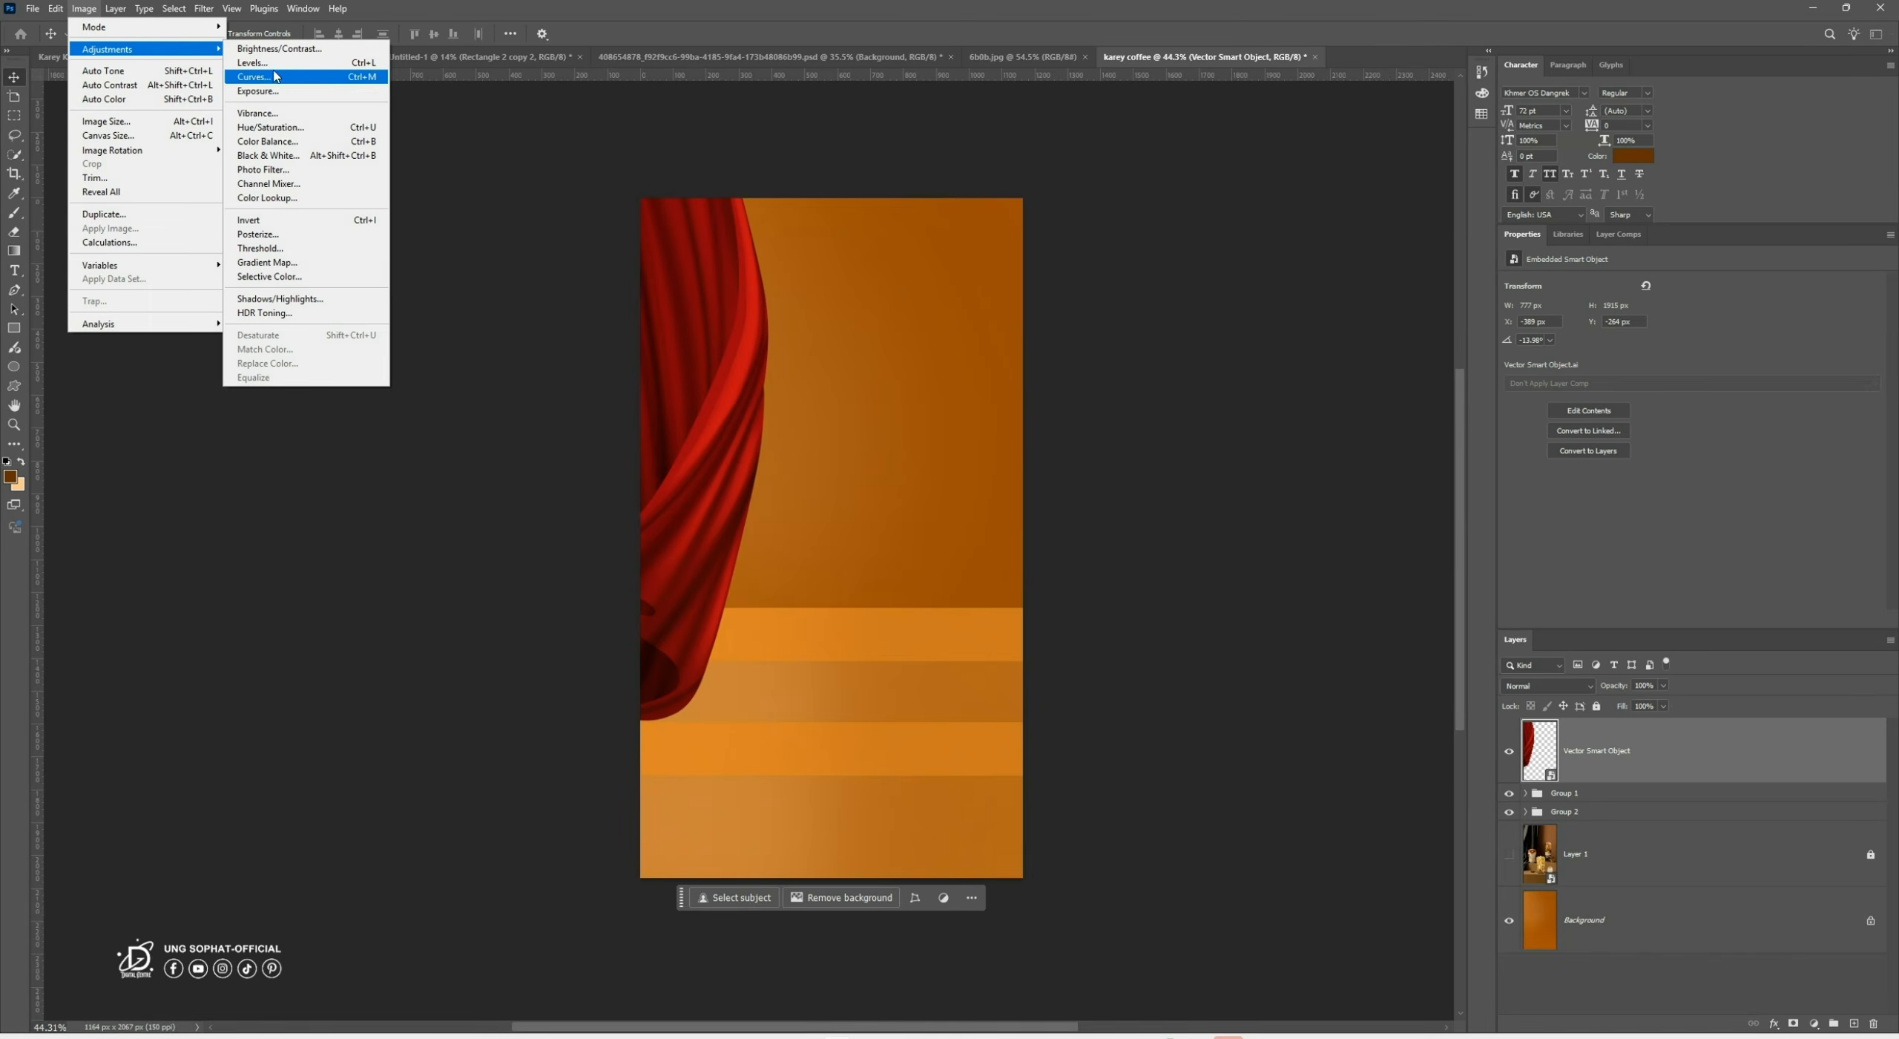
{"action": "left_click", "coordinate": [300, 127]}
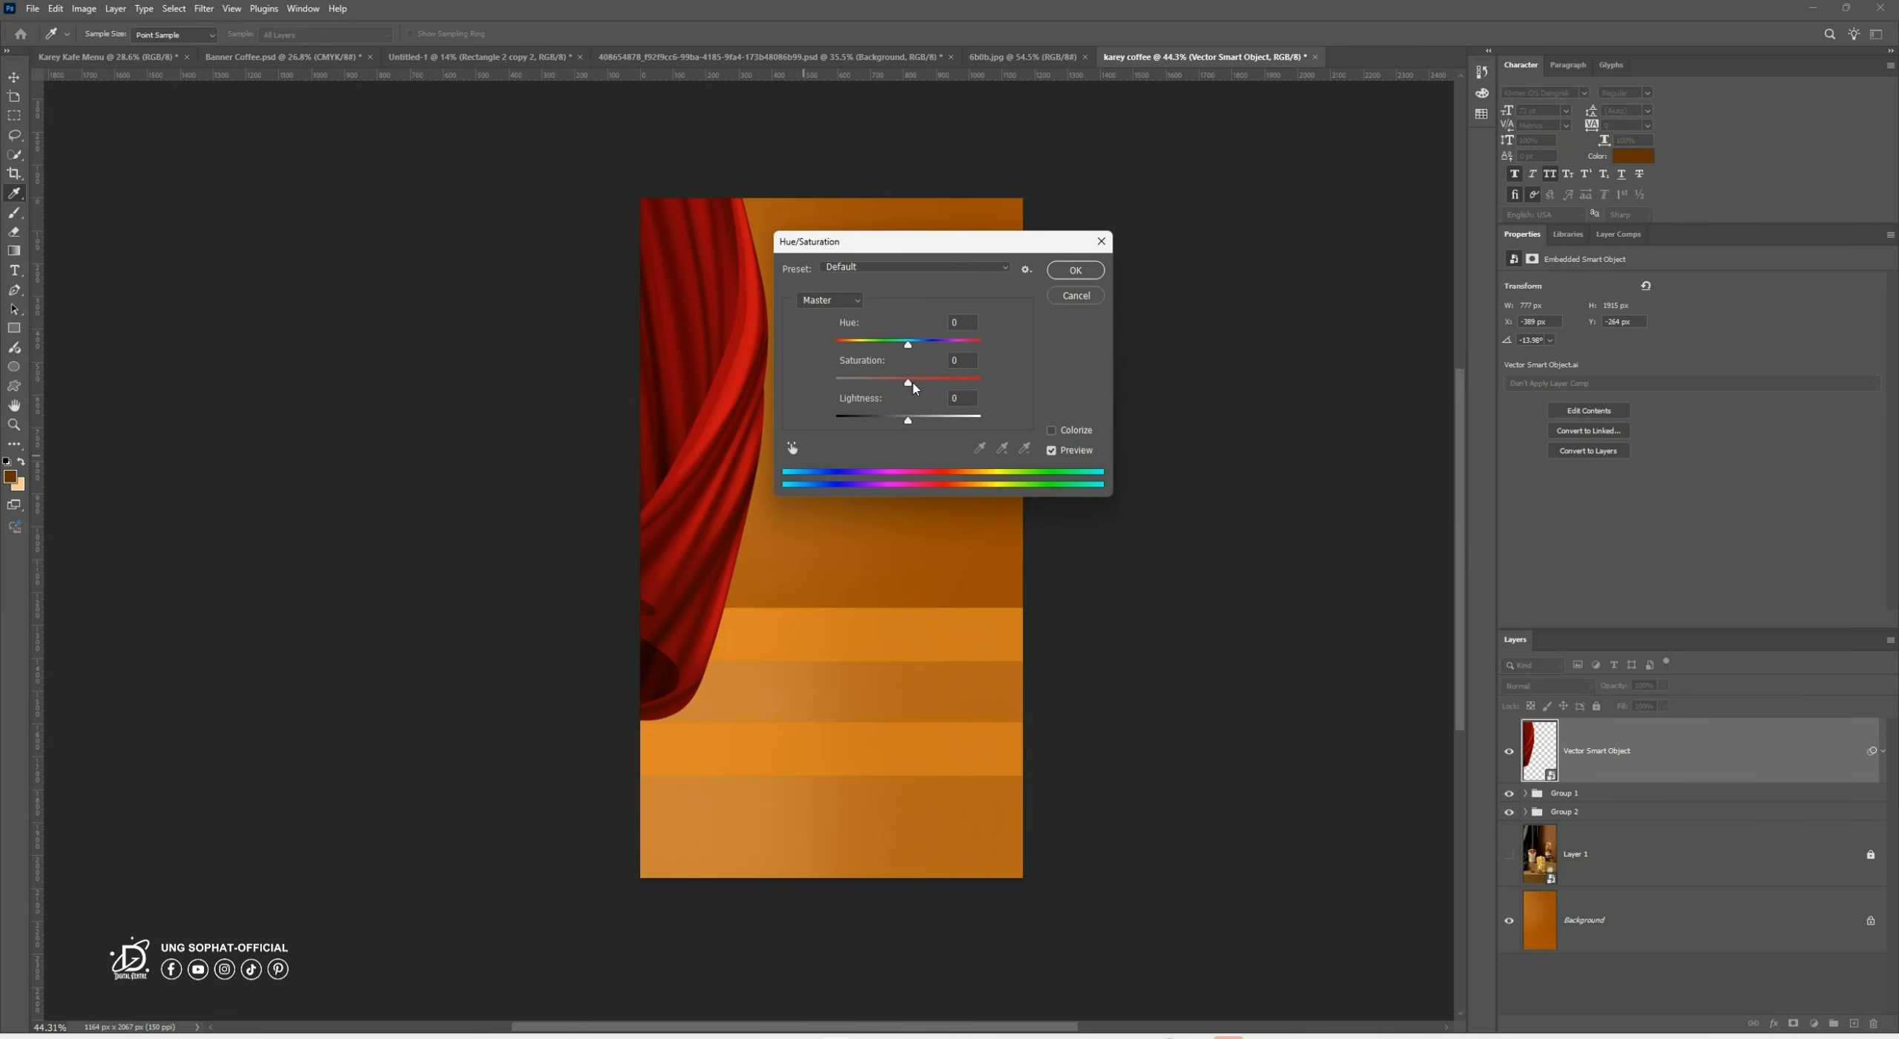
{"action": "left_click_drag", "start_coordinate": [1012, 385], "coordinate": [882, 383]}
{"action": "key", "text": "ctrl+z"}
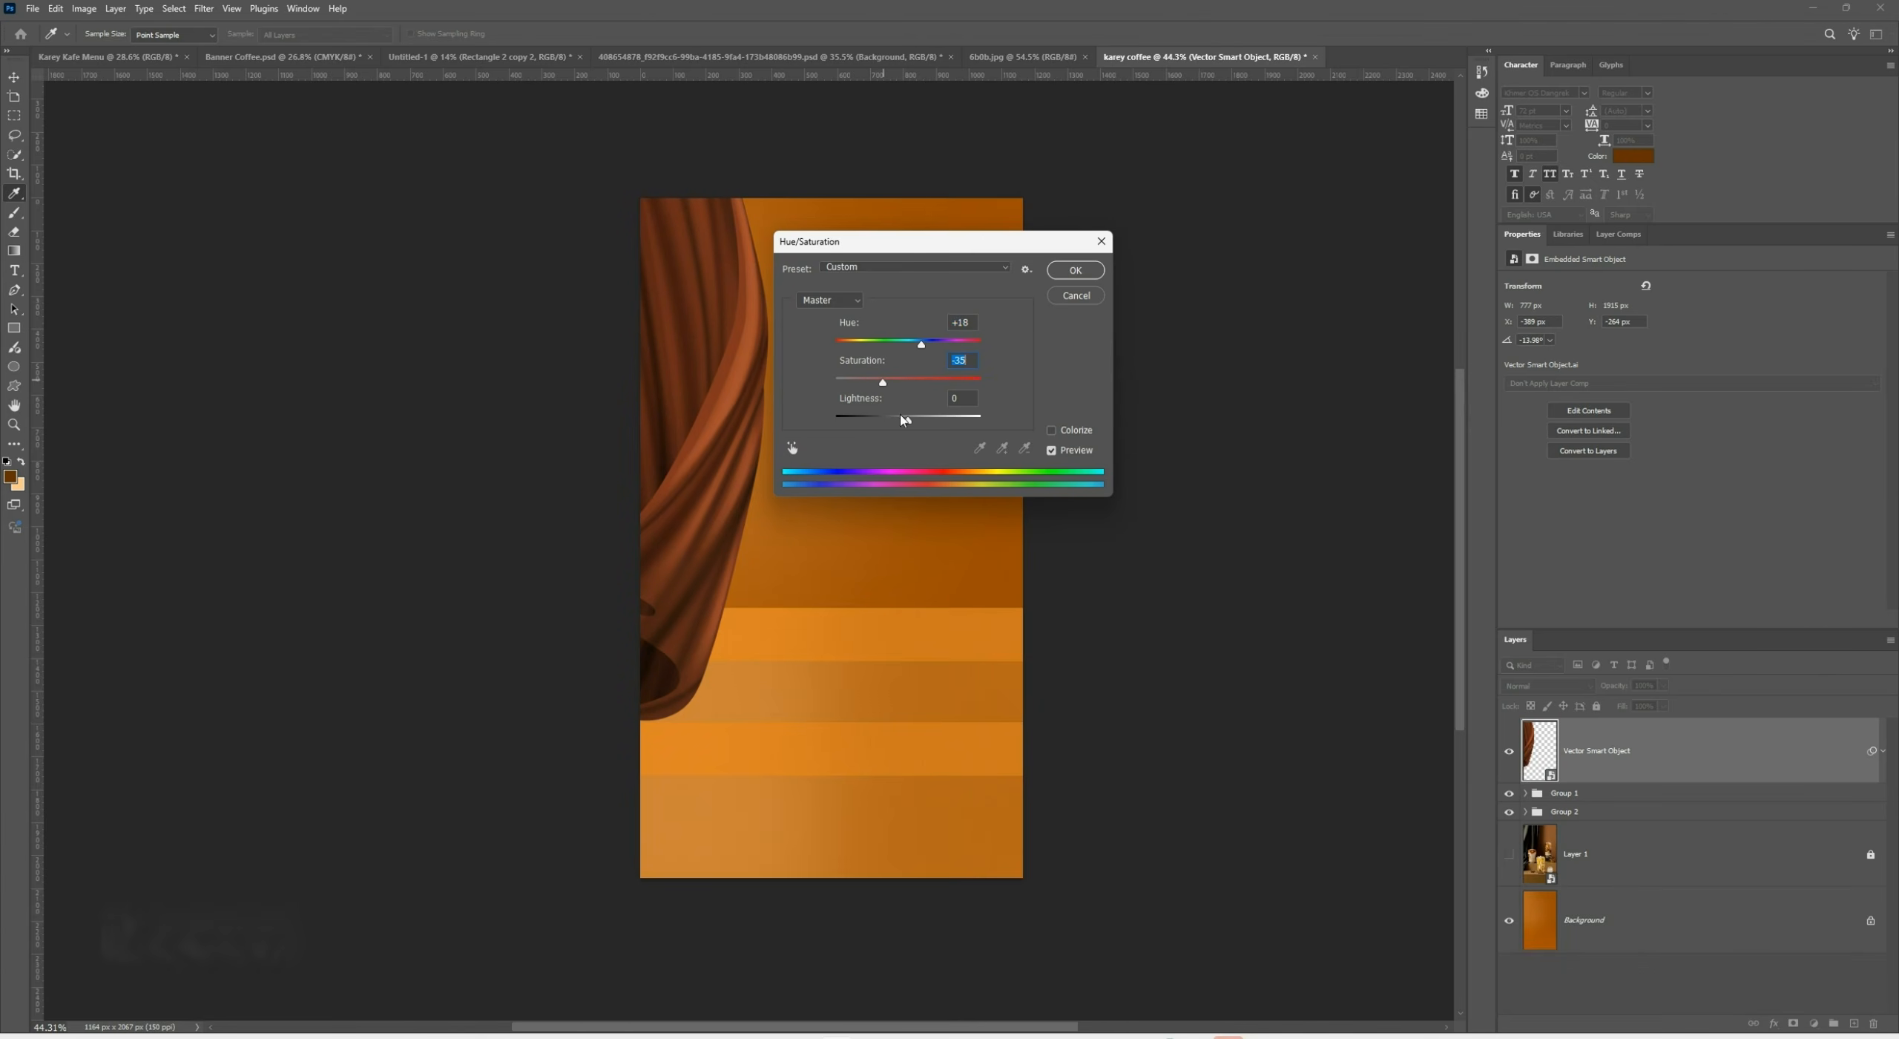
{"action": "left_click_drag", "start_coordinate": [922, 347], "coordinate": [931, 349]}
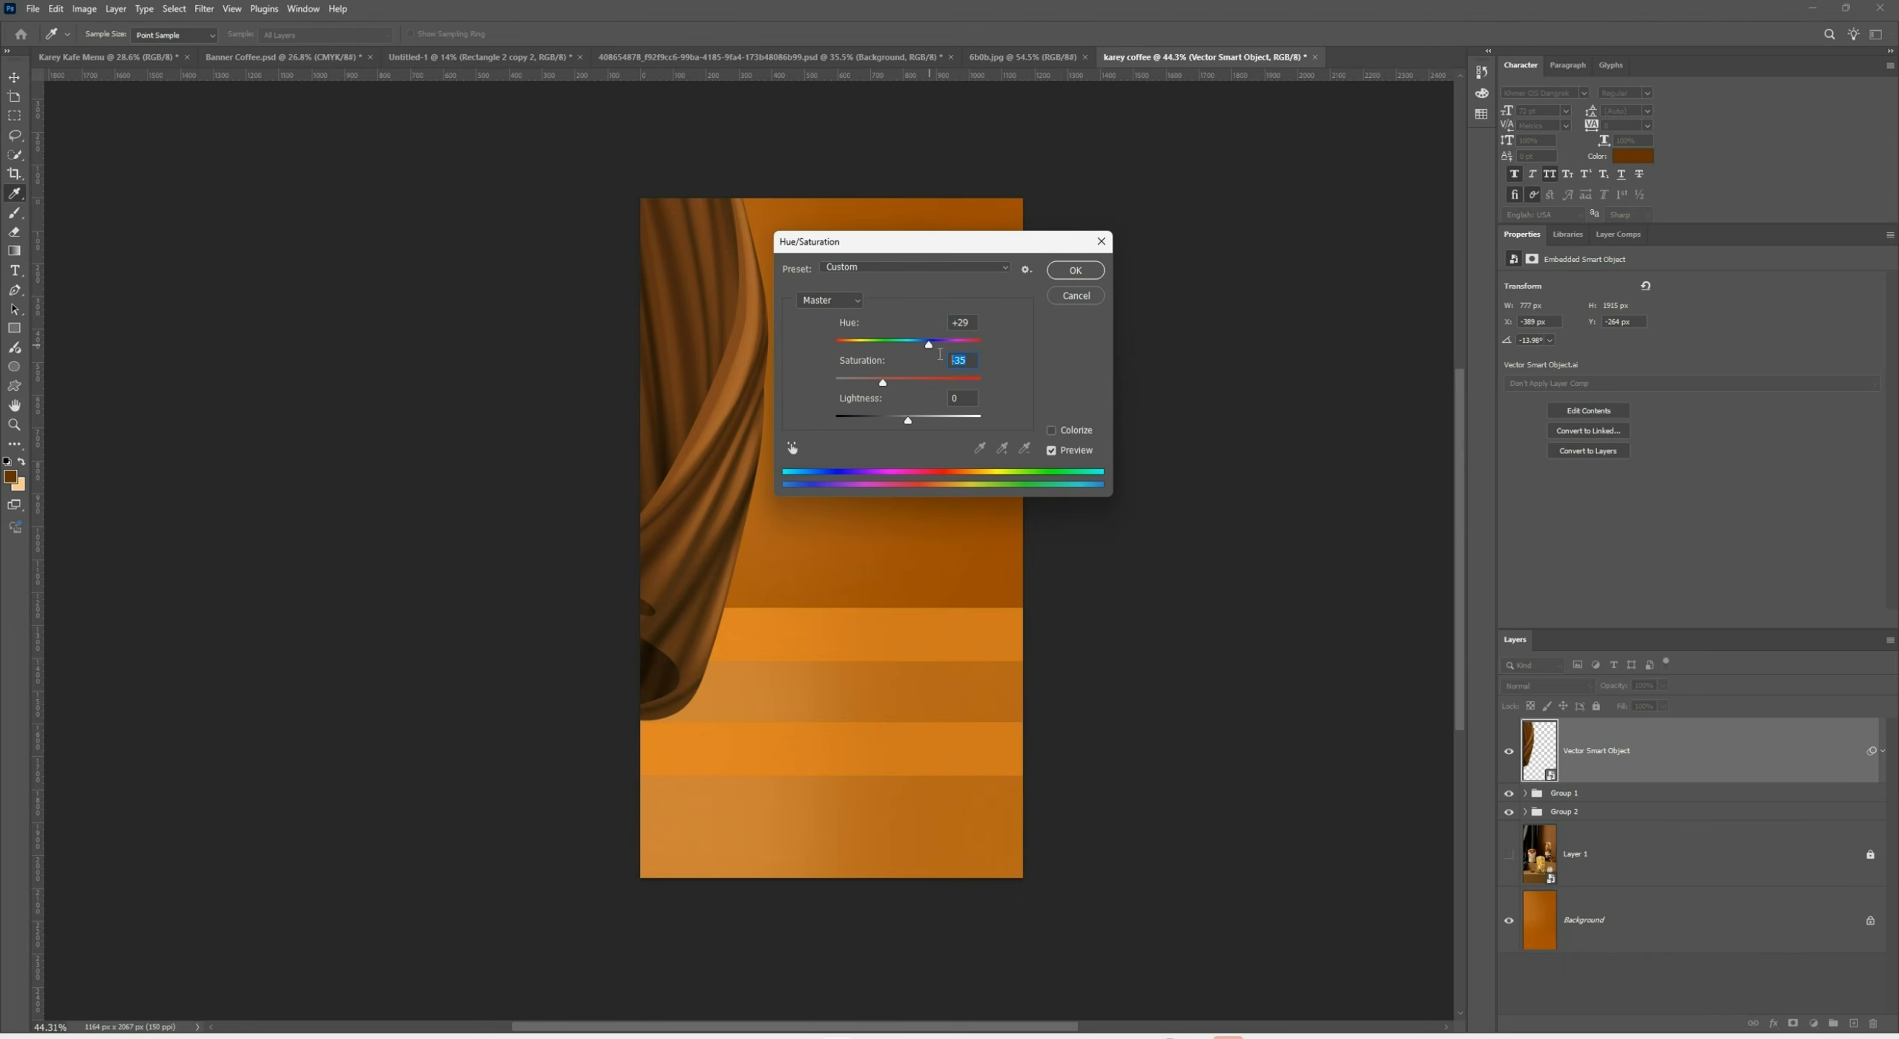
{"action": "left_click", "coordinate": [1076, 271]}
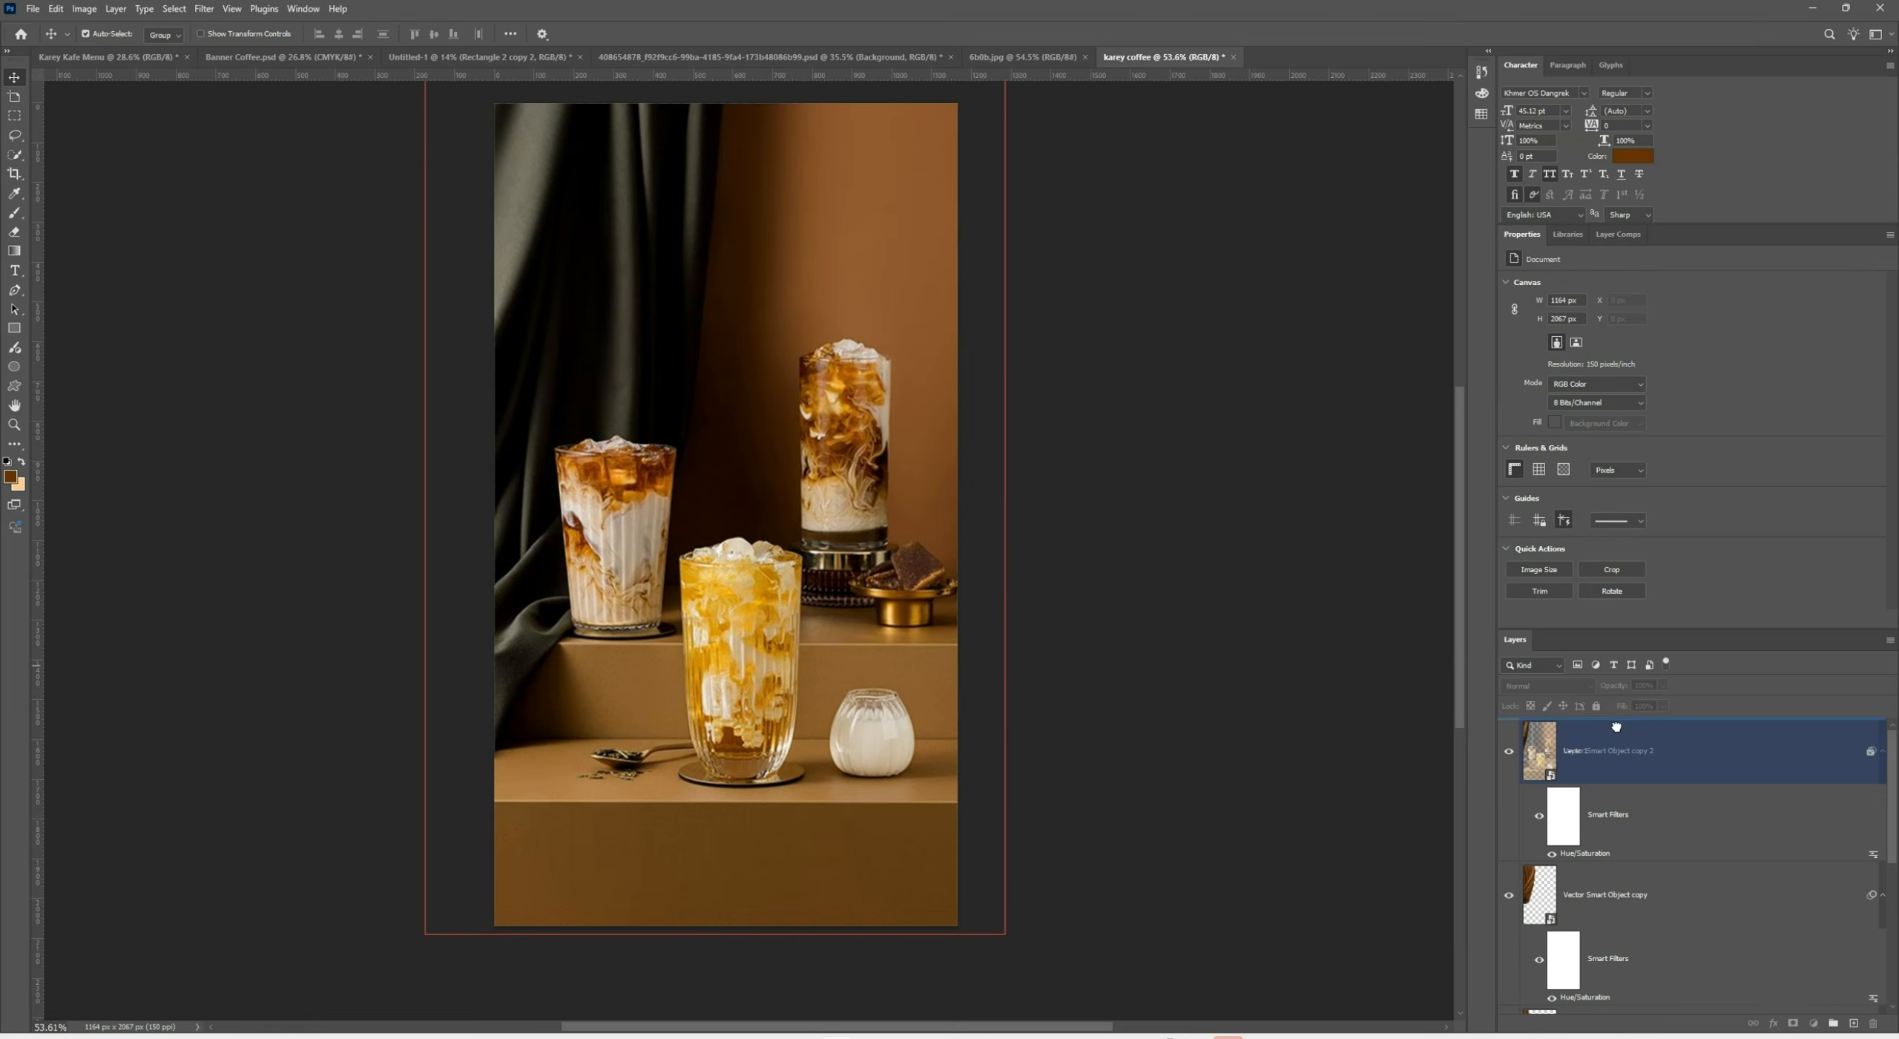
Move the Layer 1 reference photo to the top of the layer stack and hide it
{"action": "left_click_drag", "start_coordinate": [1617, 726], "coordinate": [1616, 727]}
{"action": "scroll", "coordinate": [655, 728], "scroll_direction": "down", "scroll_amount": 3}
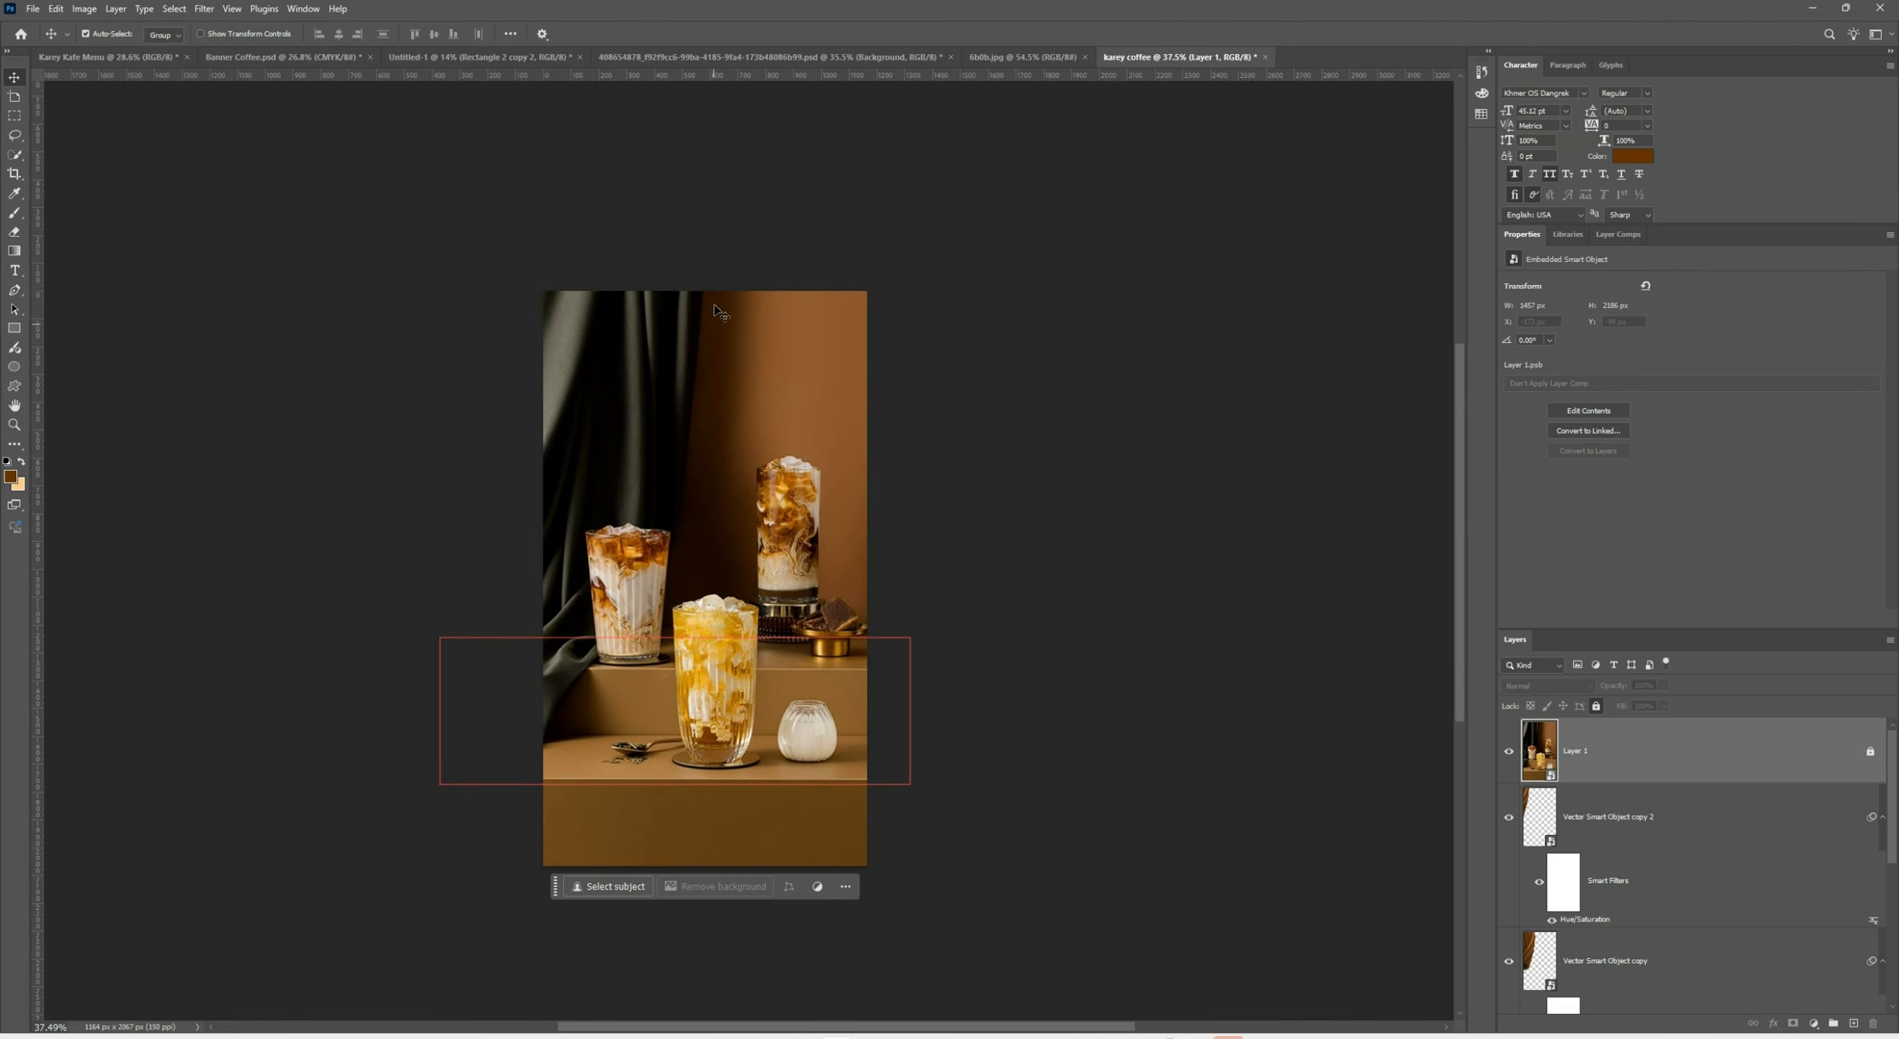
{"action": "left_click", "coordinate": [1511, 753]}
Examine the layered brown curtain against the wall and orange steps at different magnifications
{"action": "scroll", "coordinate": [678, 591], "scroll_direction": "down", "scroll_amount": 4}
{"action": "scroll", "coordinate": [653, 542], "scroll_direction": "up", "scroll_amount": 5}
{"action": "left_click", "coordinate": [653, 545]}
{"action": "scroll", "coordinate": [651, 544], "scroll_direction": "down", "scroll_amount": 3}
{"action": "left_click", "coordinate": [967, 500]}
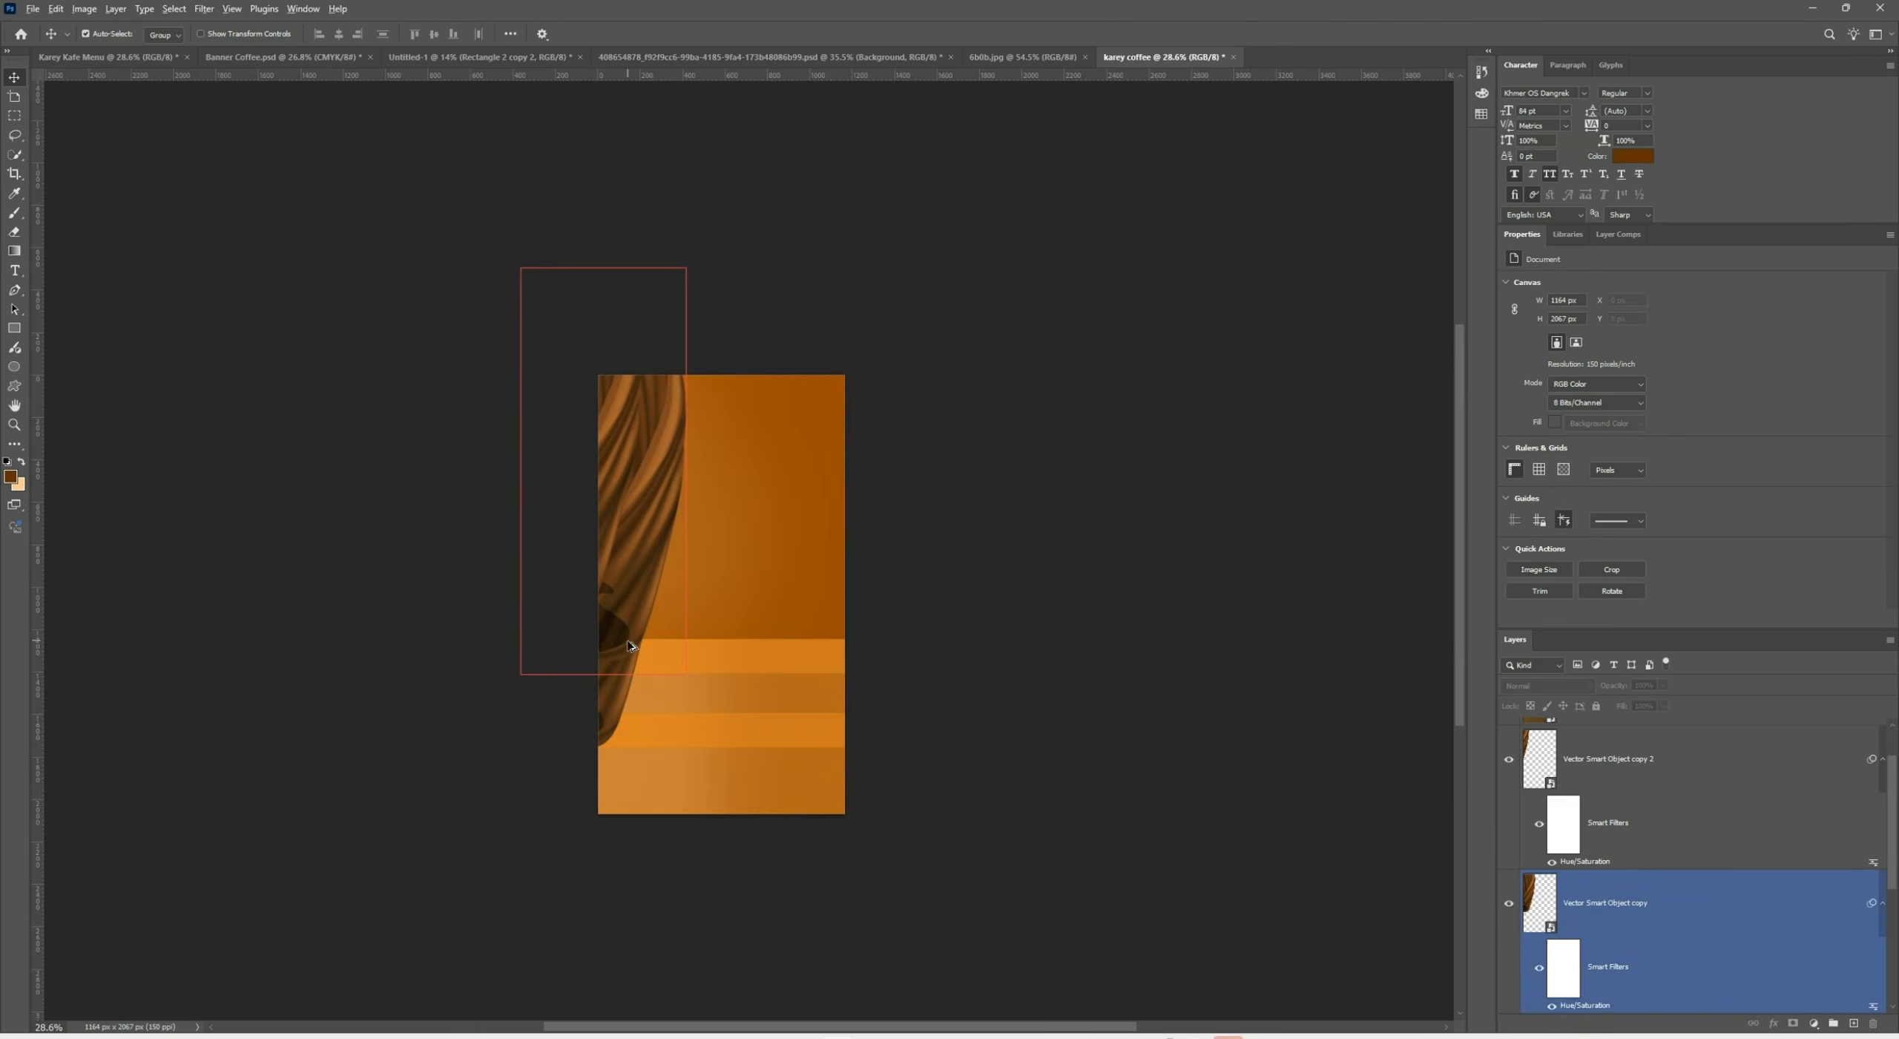
{"action": "scroll", "coordinate": [822, 655], "scroll_direction": "up", "scroll_amount": 4}
{"action": "scroll", "coordinate": [837, 591], "scroll_direction": "down", "scroll_amount": 2}
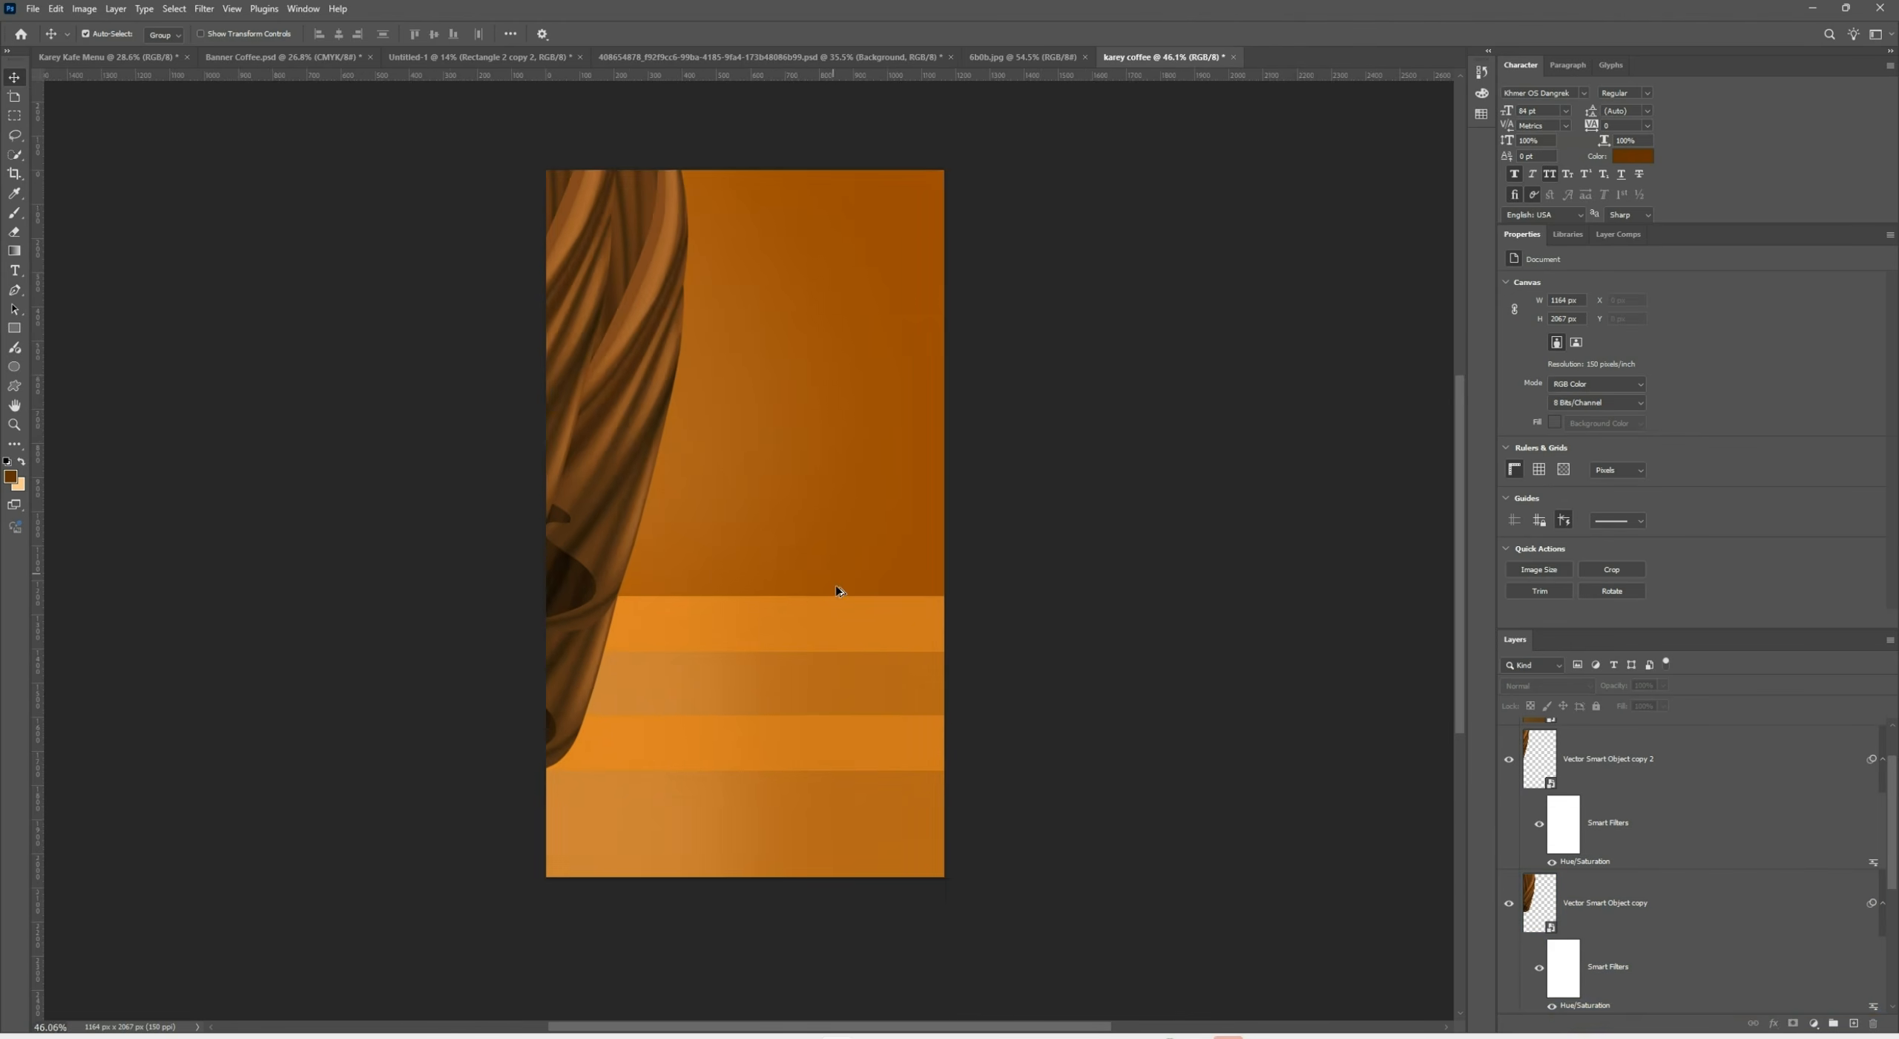
{"action": "scroll", "coordinate": [837, 591], "scroll_direction": "up", "scroll_amount": 2}
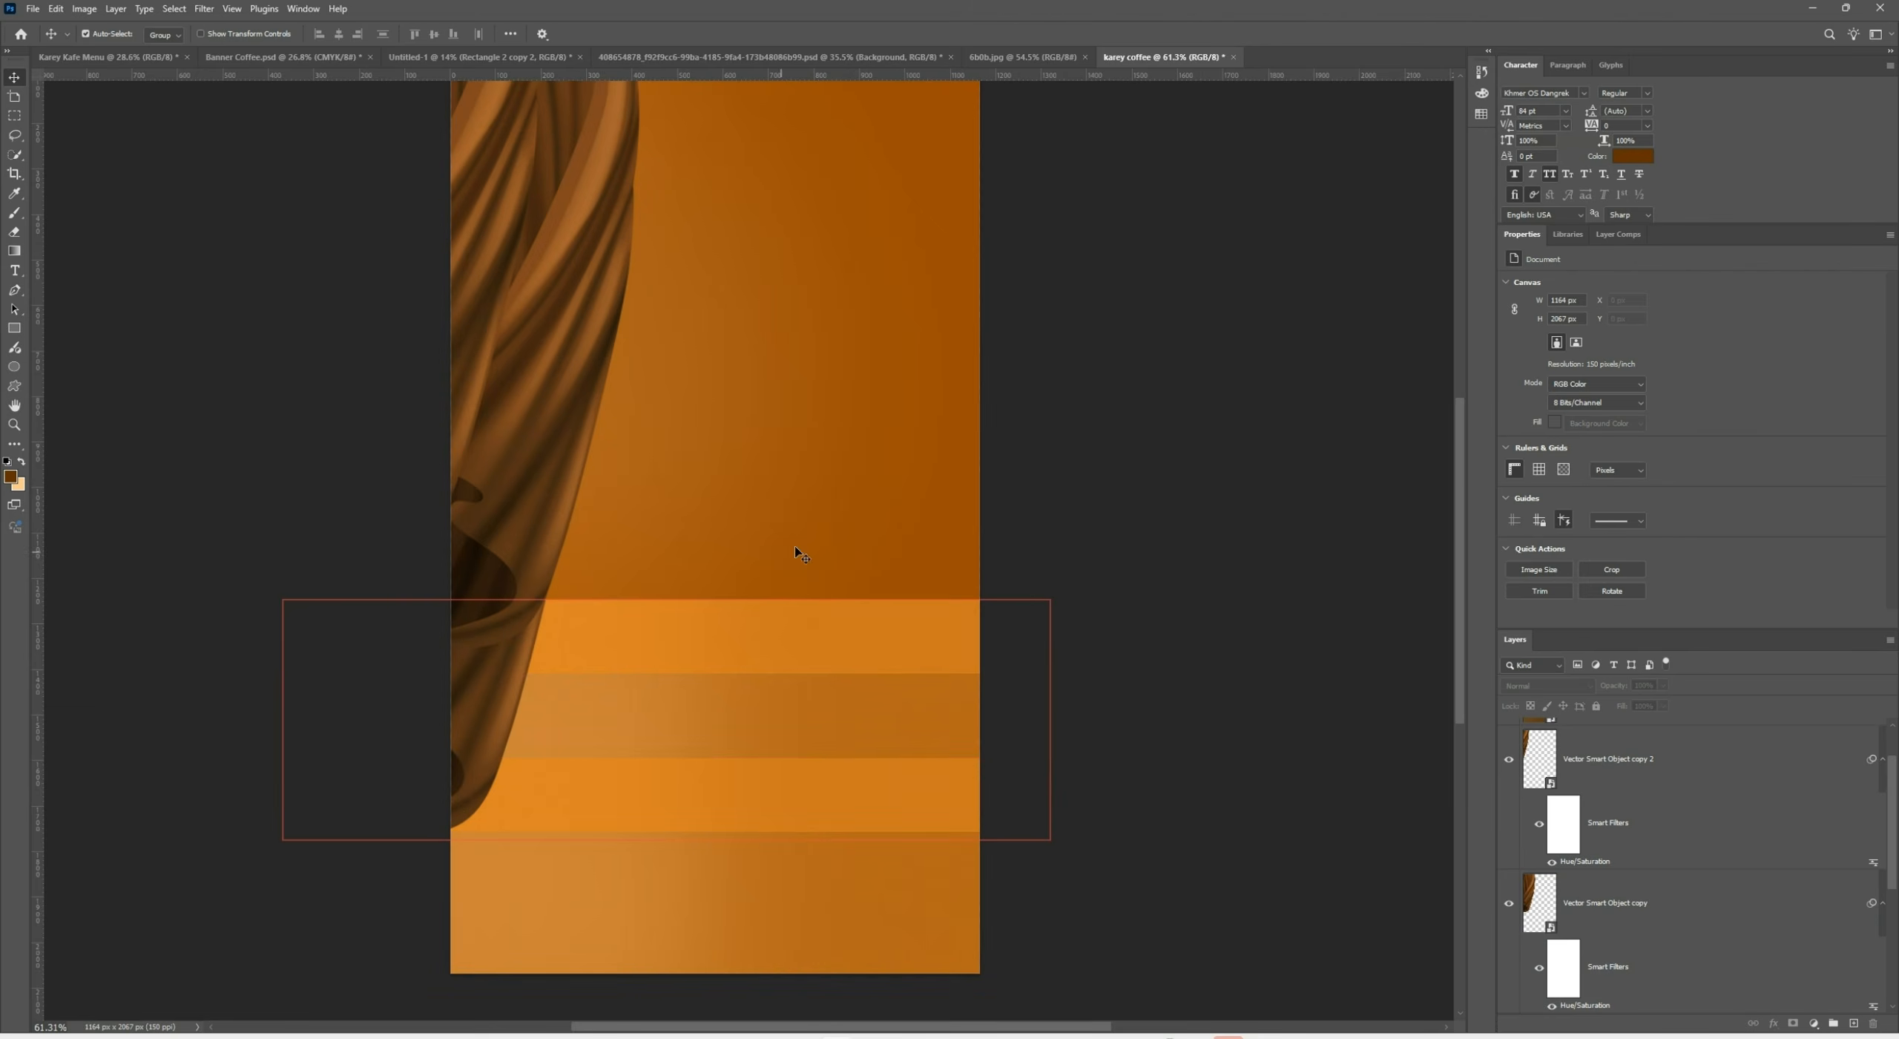
Show the upper three cup layers in the Untitled-1 document and copy them together into the karry coffee document
{"action": "left_click", "coordinate": [519, 59]}
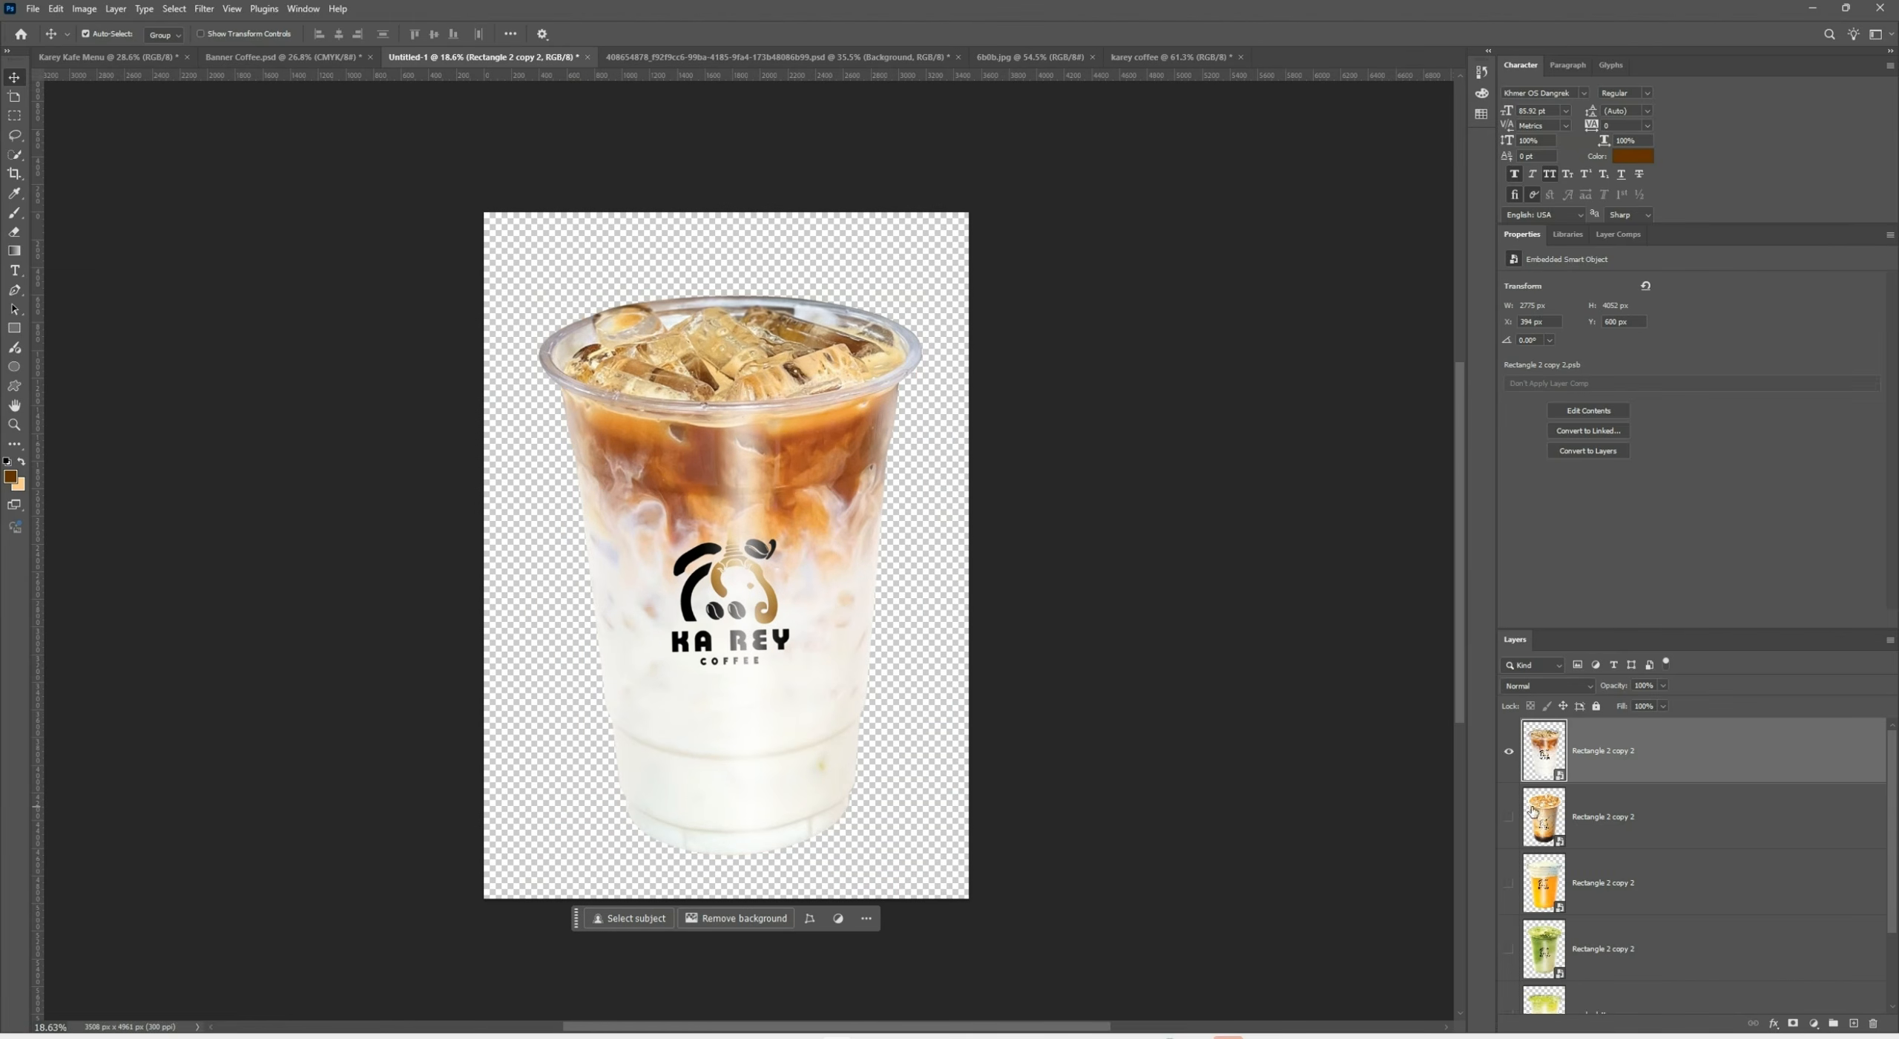
{"action": "left_click", "coordinate": [1509, 816]}
{"action": "left_click", "coordinate": [1508, 882]}
{"action": "left_click", "coordinate": [1653, 861]}
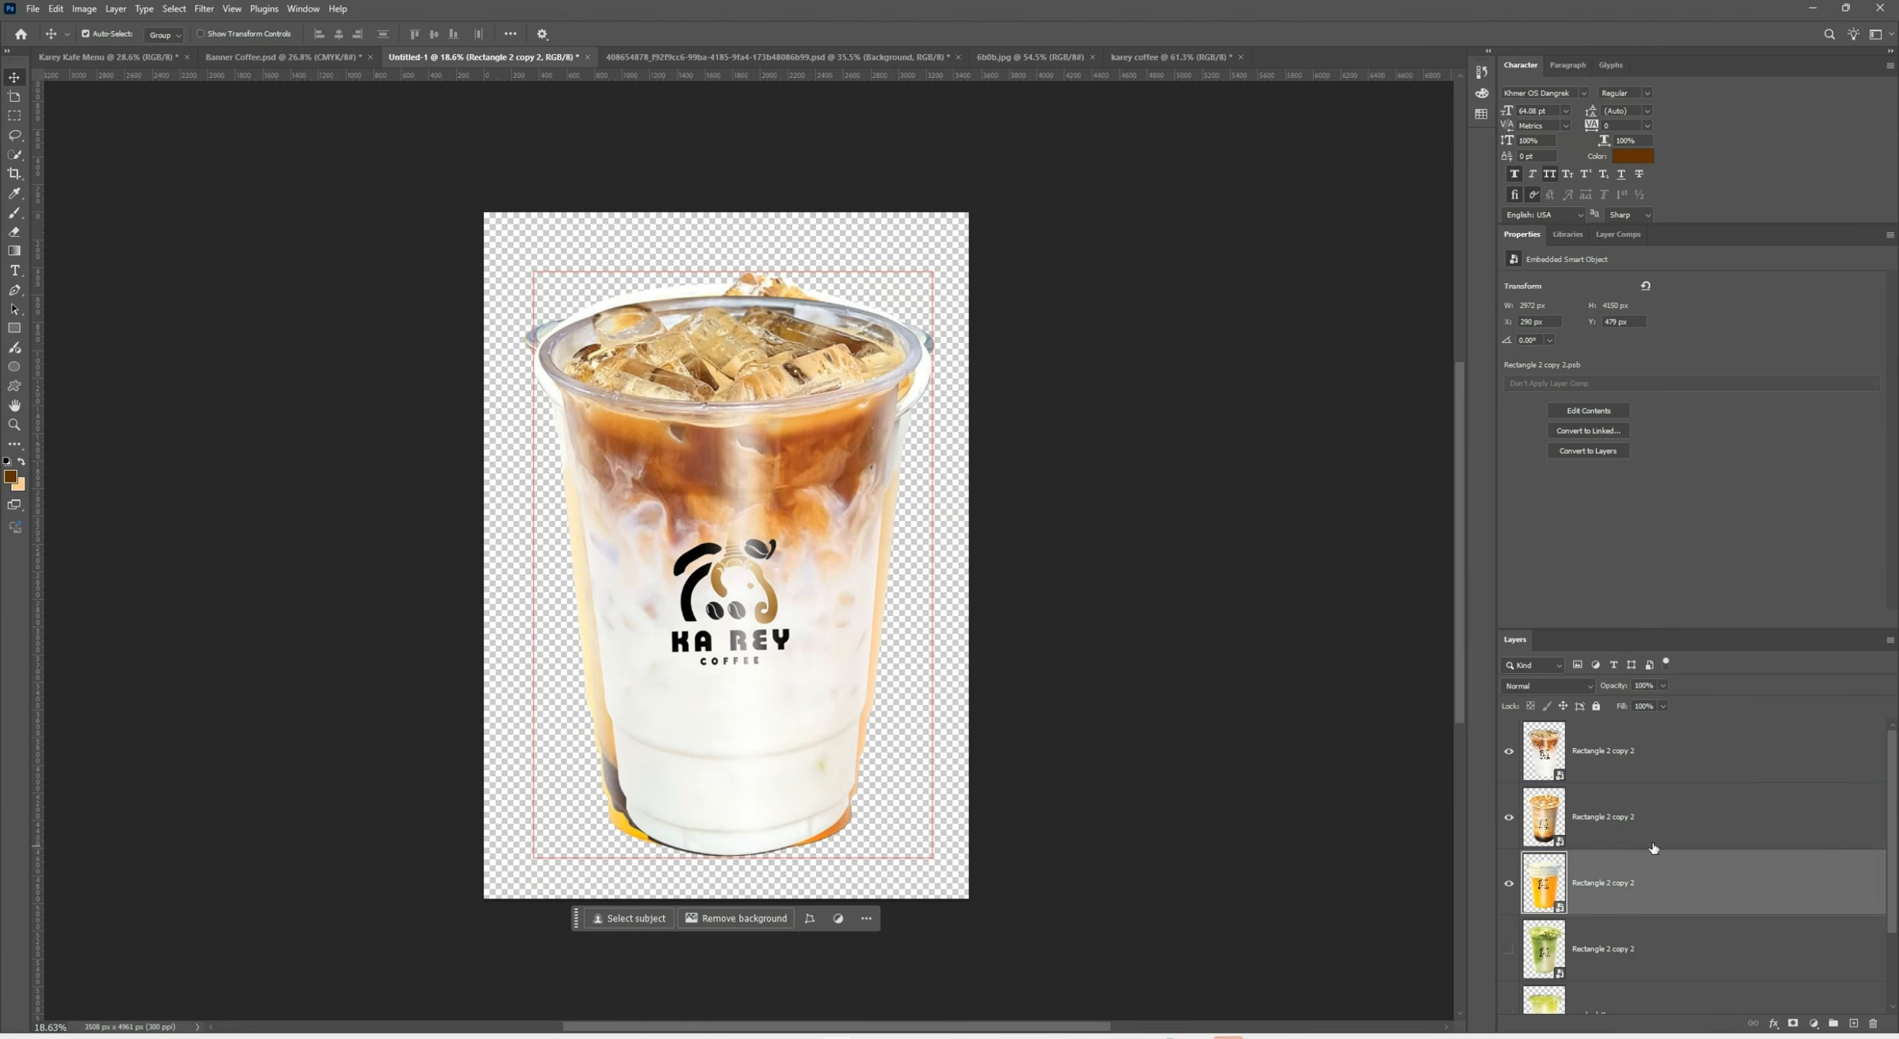
{"action": "left_click", "coordinate": [1699, 764], "text": "shift"}
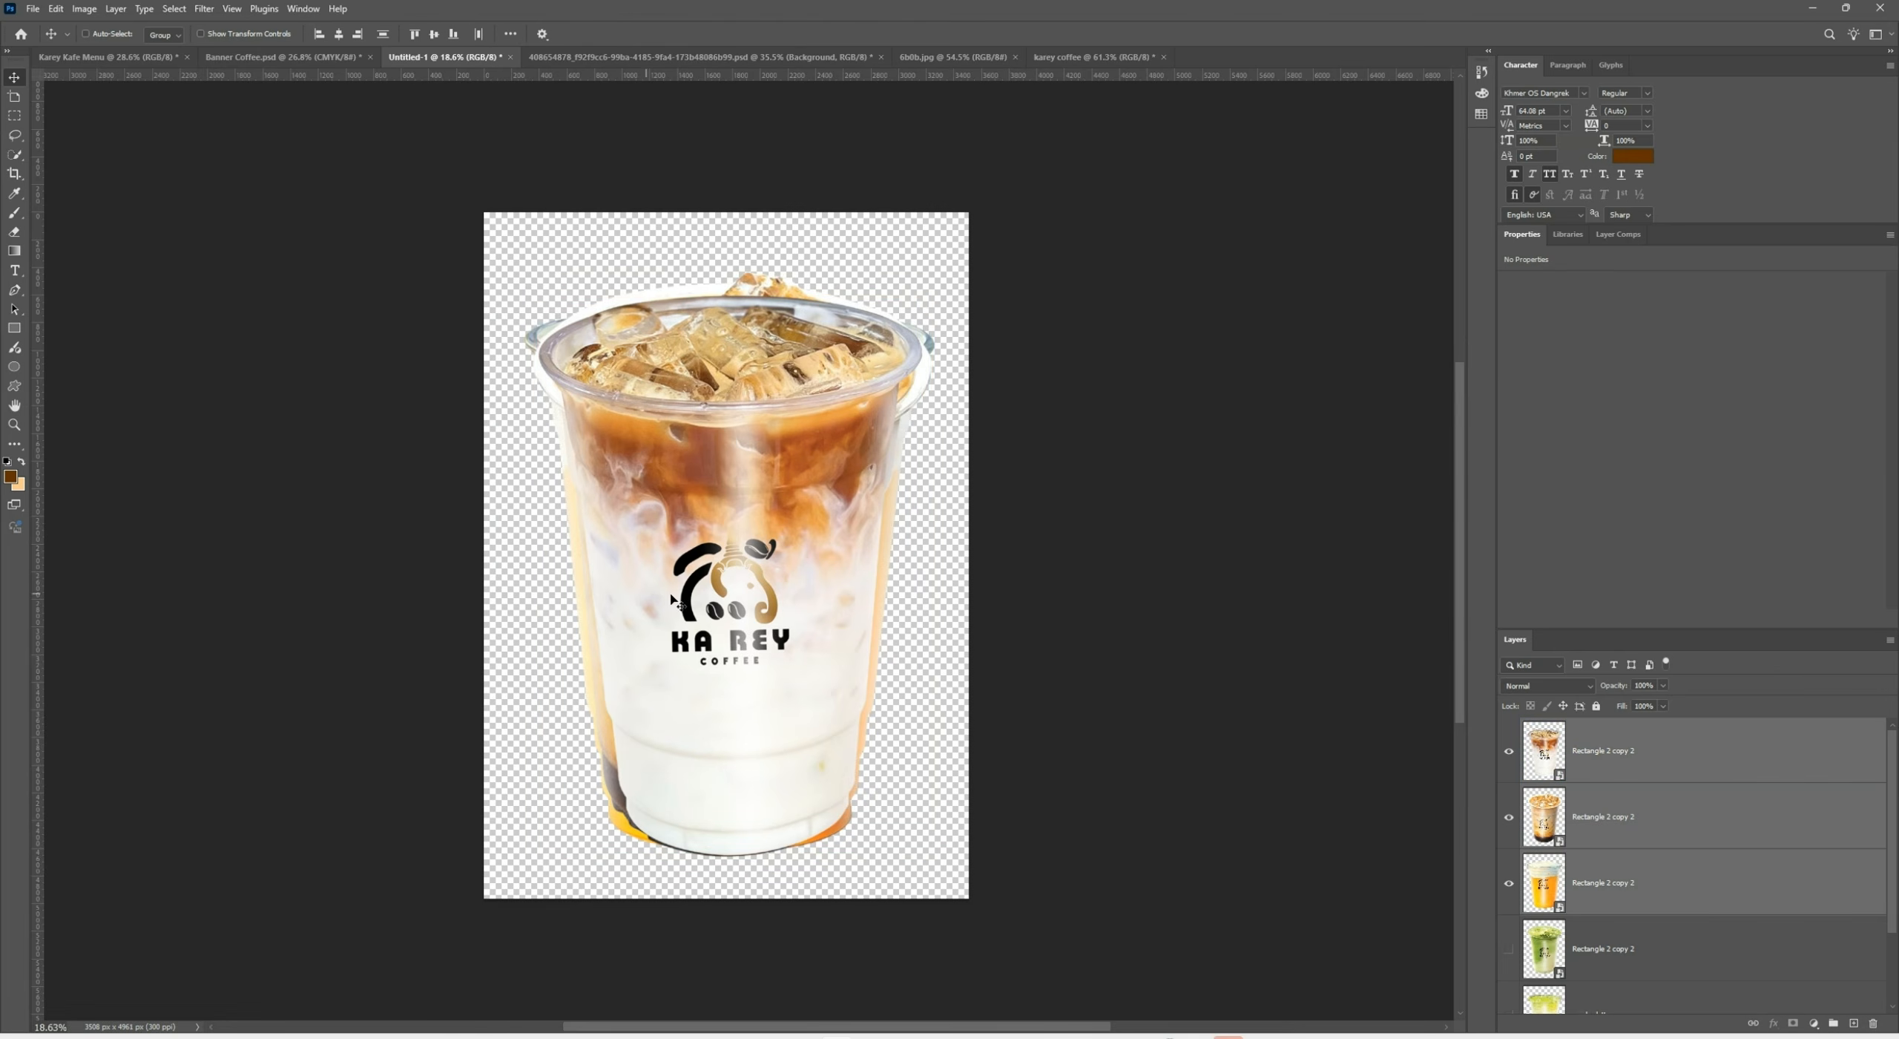
{"action": "left_click_drag", "start_coordinate": [692, 569], "coordinate": [712, 523]}
{"action": "scroll", "coordinate": [712, 519], "scroll_direction": "down", "scroll_amount": 5}
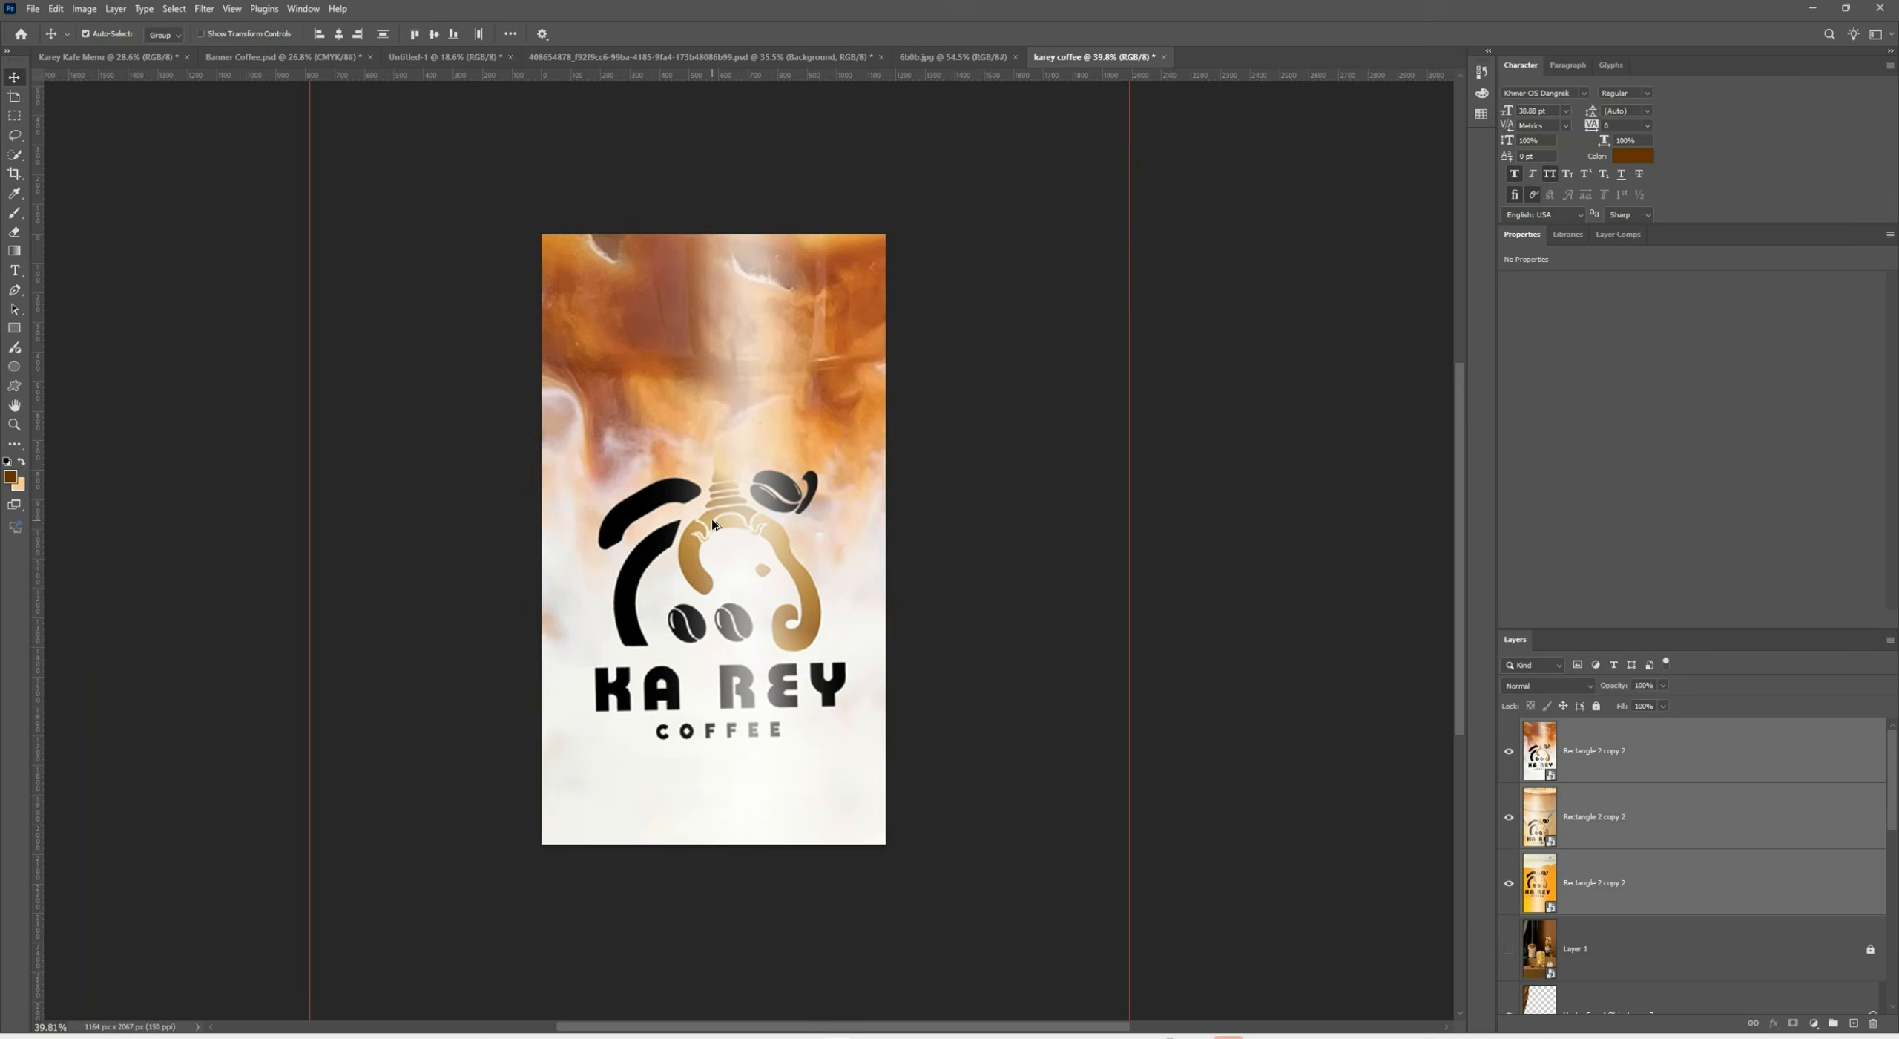
Scale the three copied cups together to about 19.7% and place them over the orange steps
{"action": "key", "text": "ctrl+t"}
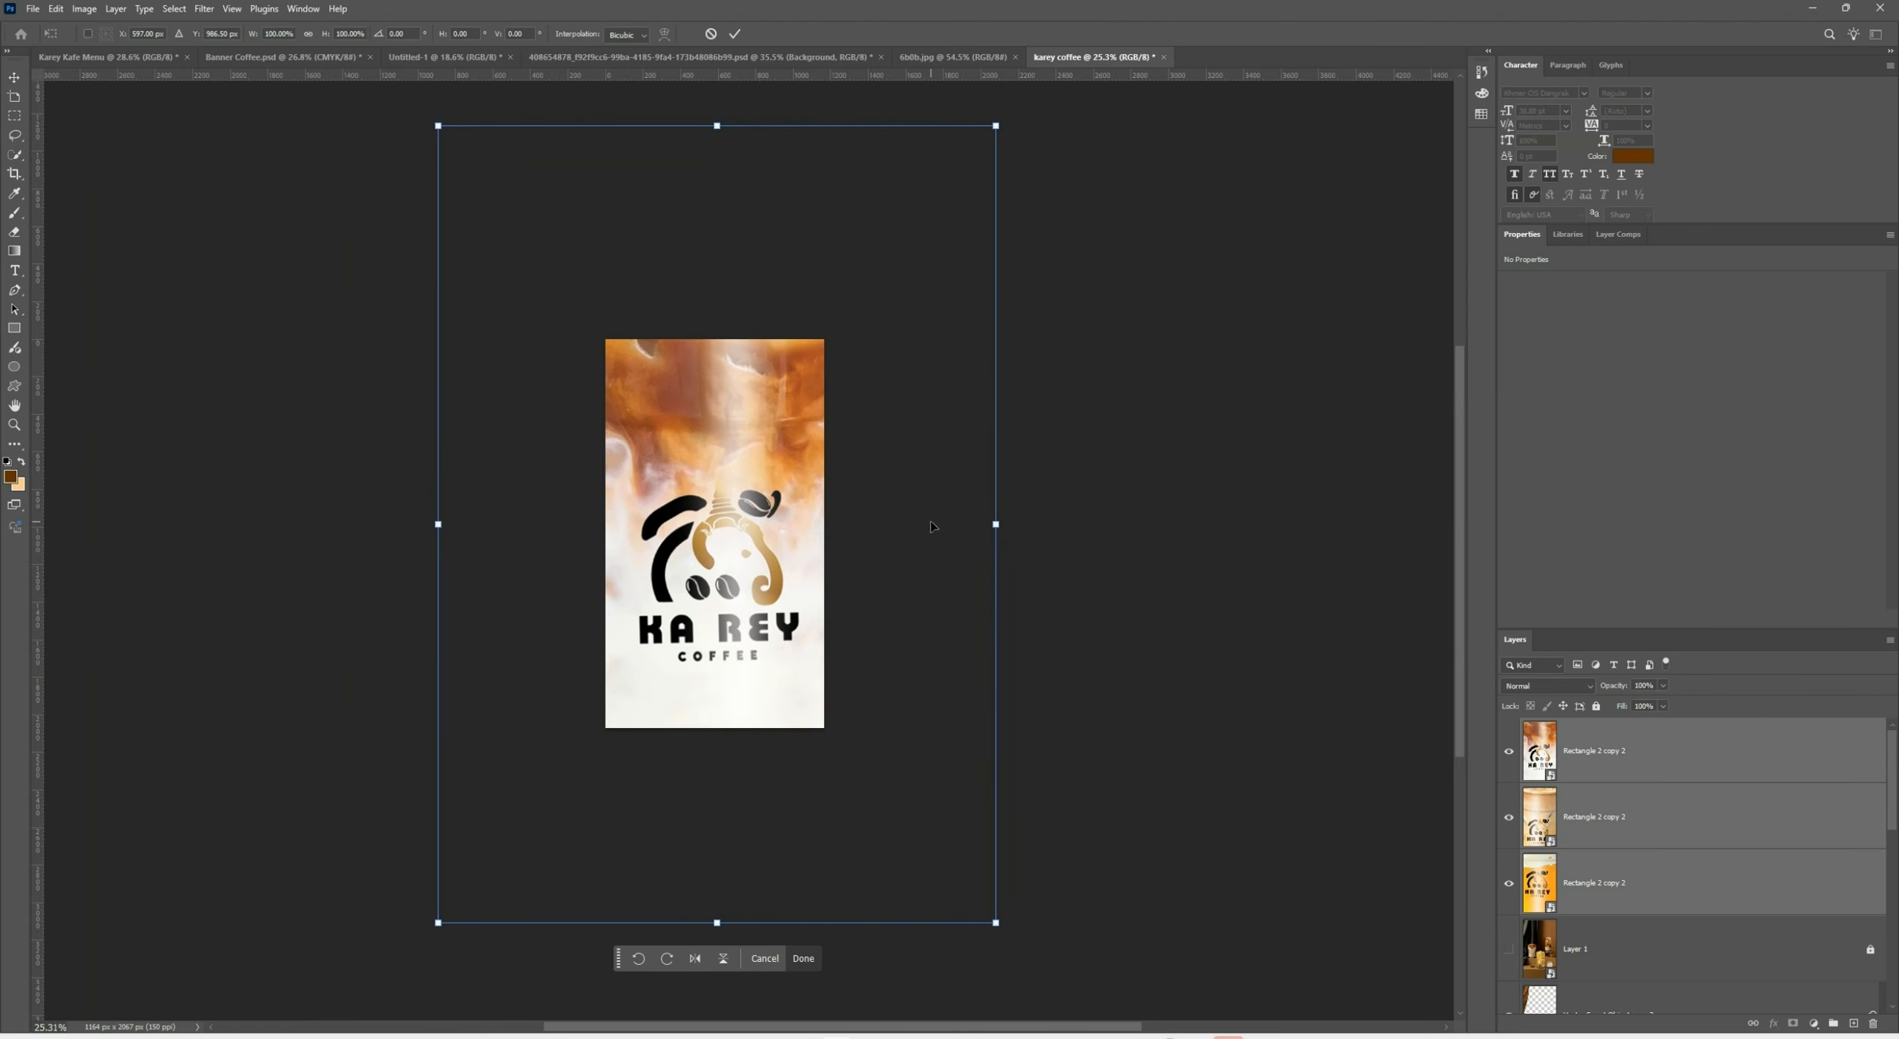
{"action": "left_click_drag", "start_coordinate": [1005, 135], "coordinate": [590, 718]}
{"action": "left_click_drag", "start_coordinate": [578, 825], "coordinate": [782, 588]}
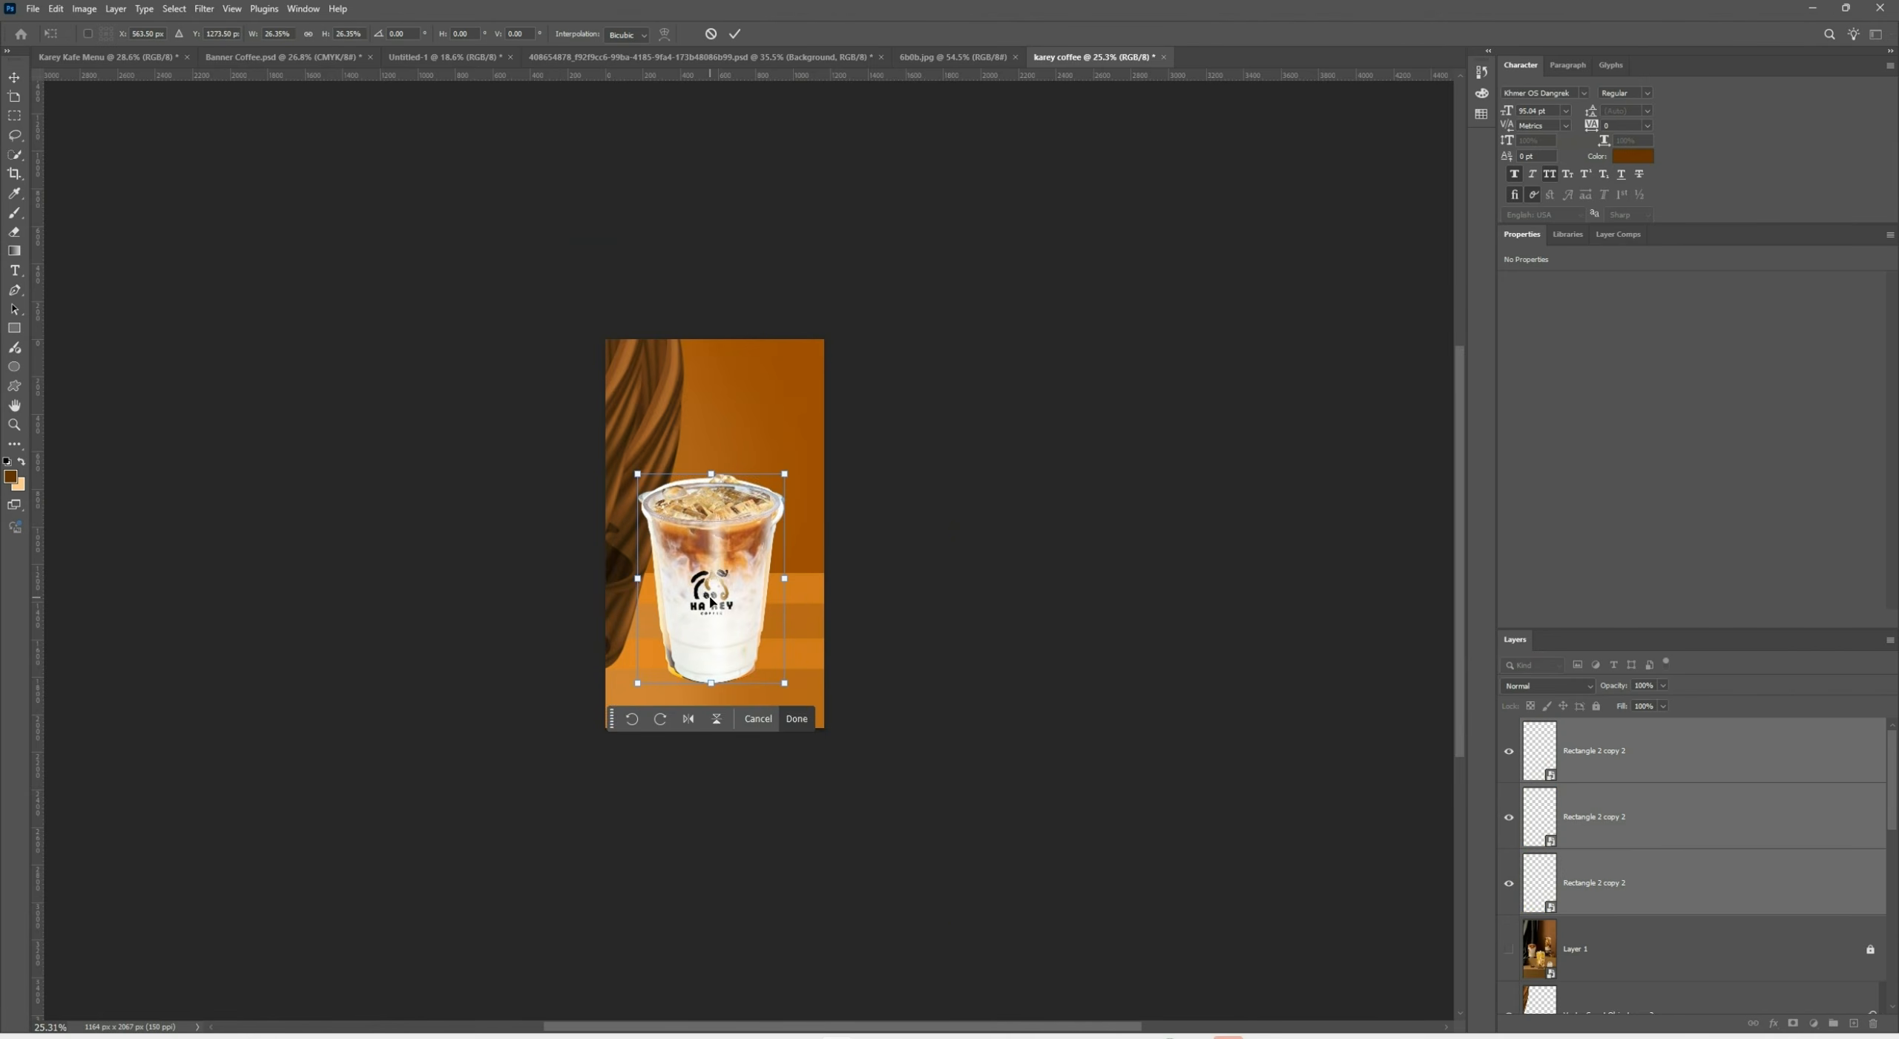
{"action": "scroll", "coordinate": [782, 587], "scroll_direction": "up", "scroll_amount": 4}
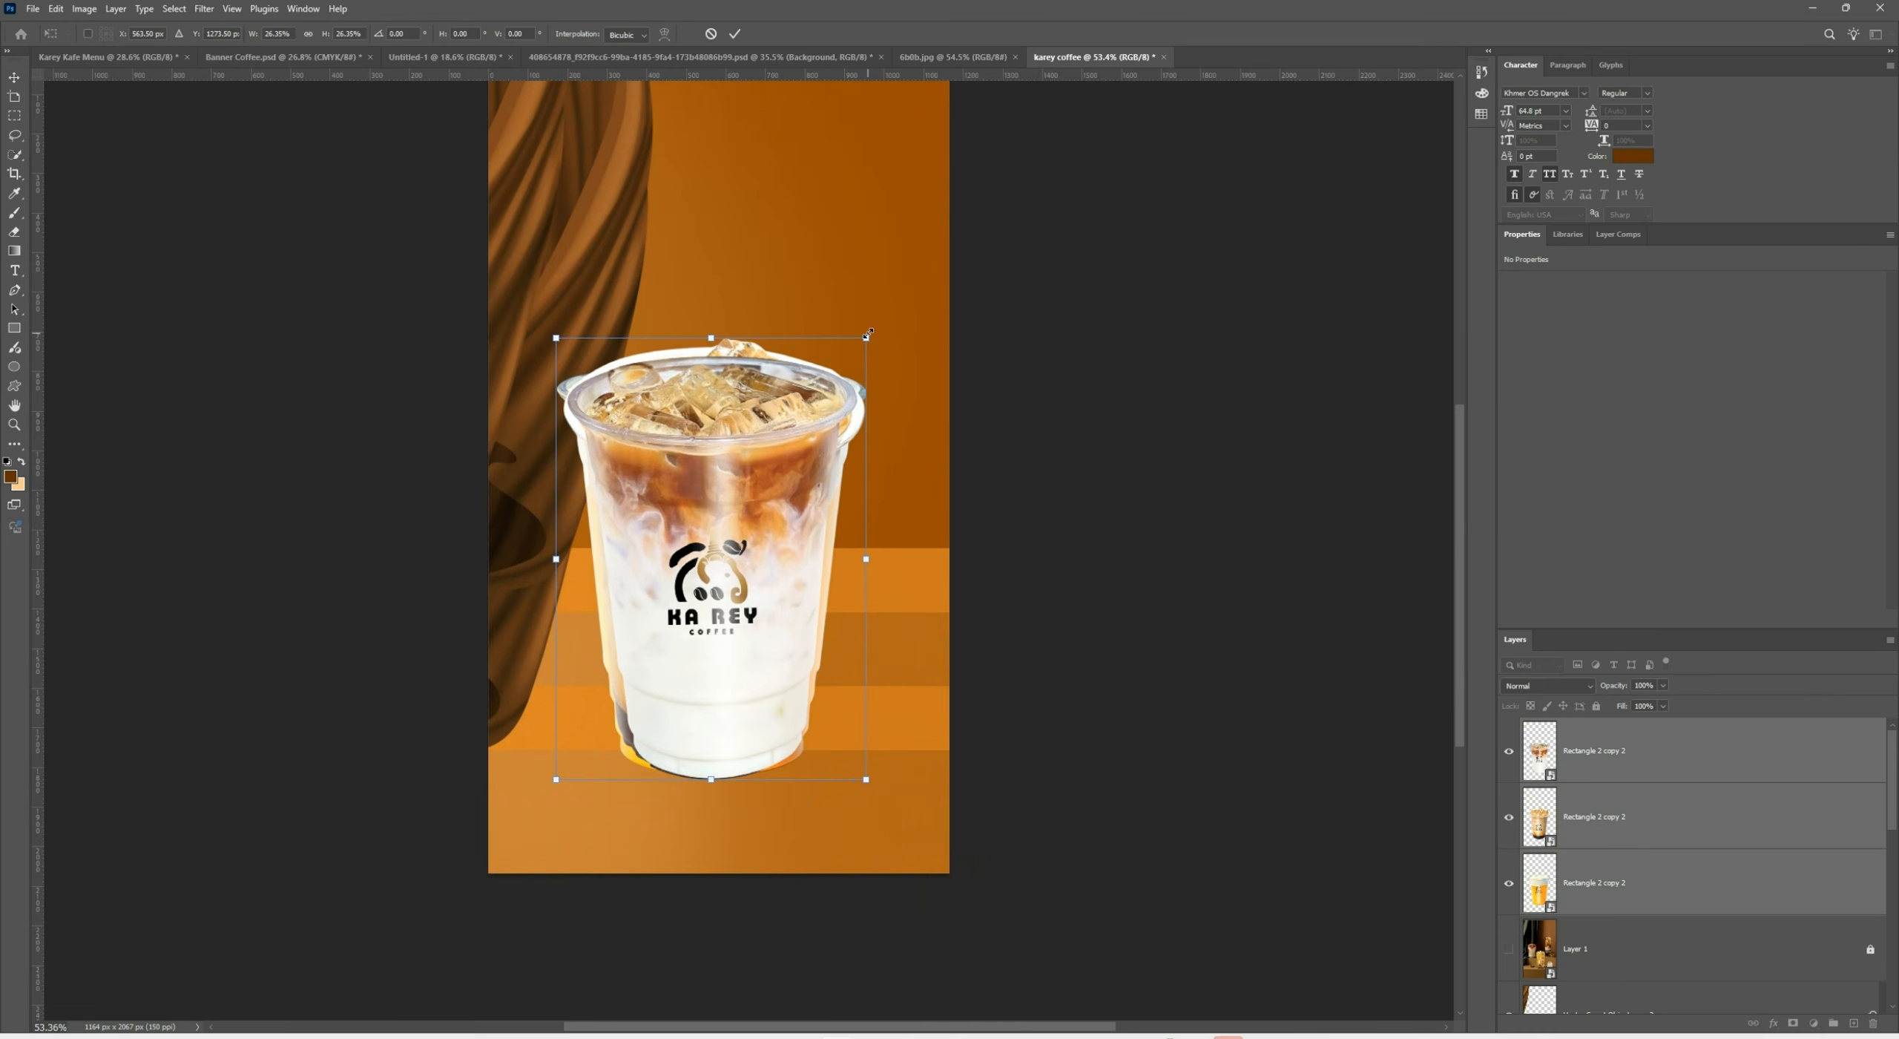
{"action": "left_click_drag", "start_coordinate": [866, 338], "coordinate": [787, 449]}
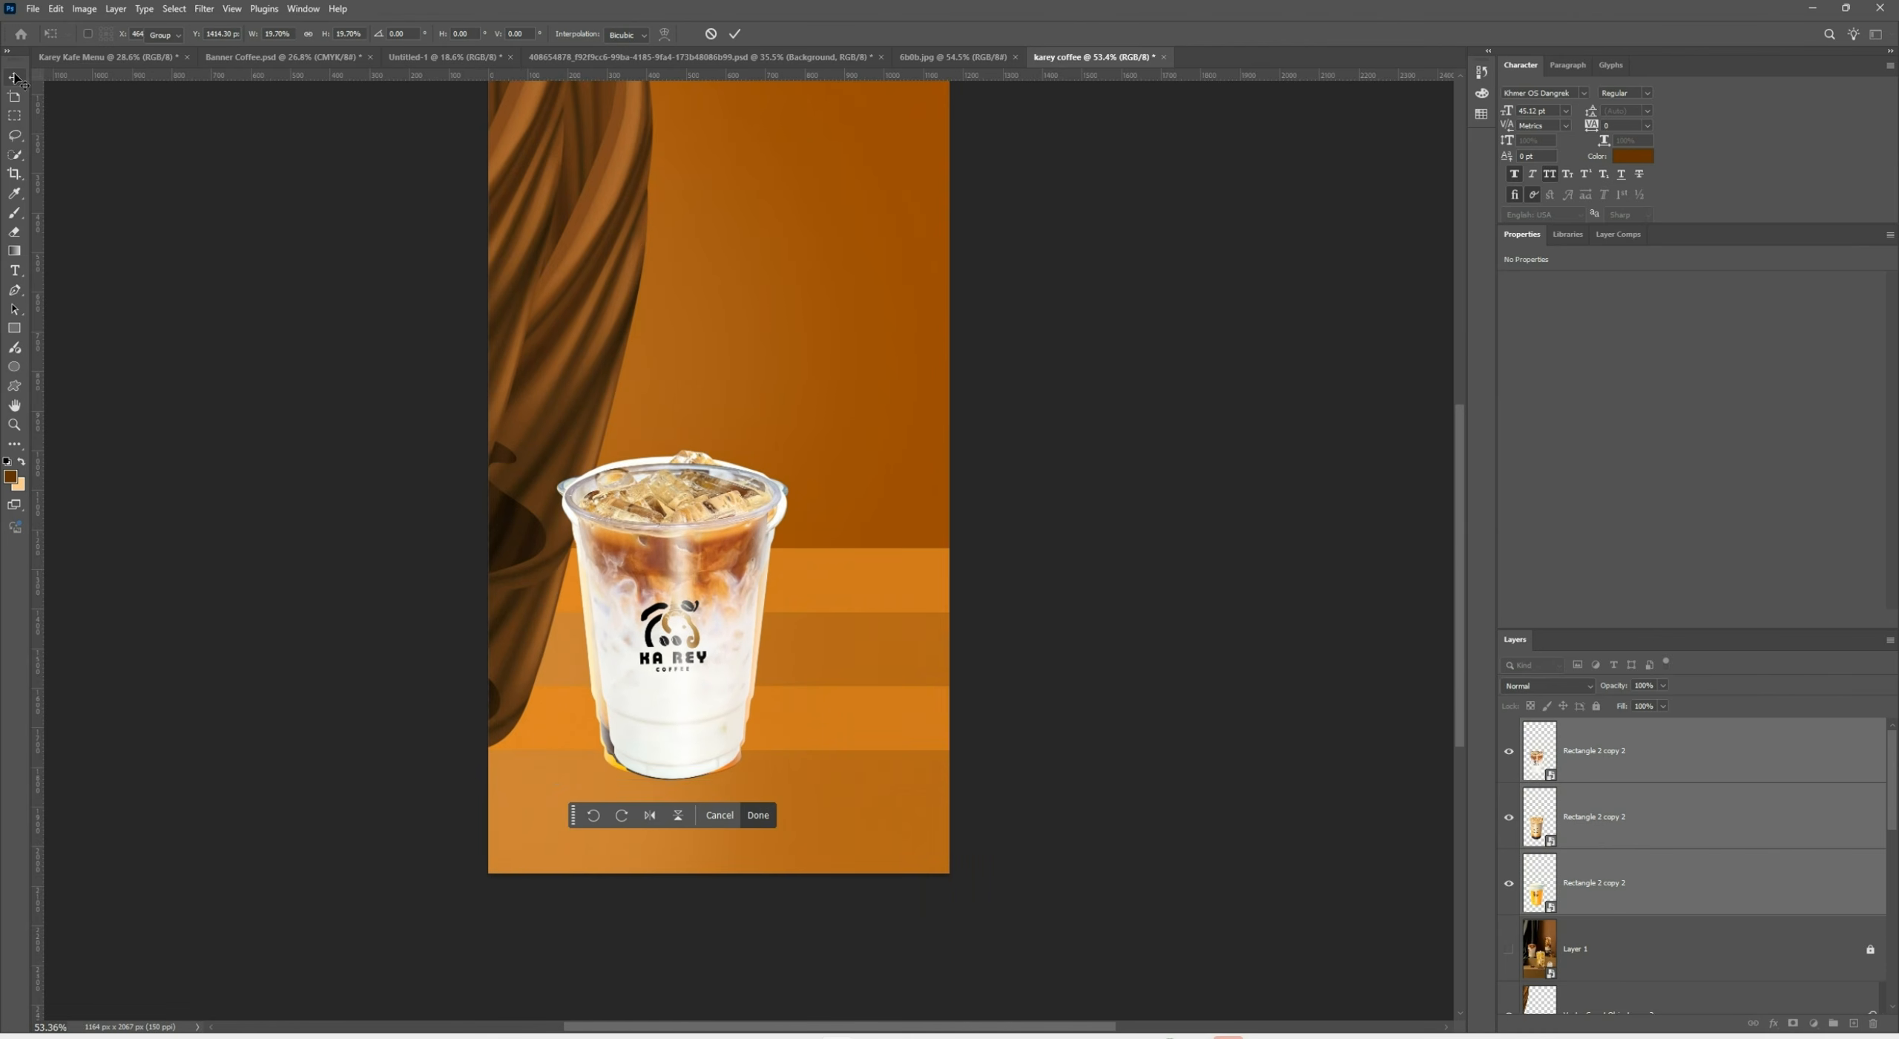
{"action": "key", "text": "Return"}
Spread the three overlapping cups apart, with the orange cream-topped drink above and the two iced coffees lower down
{"action": "left_click", "coordinate": [653, 536]}
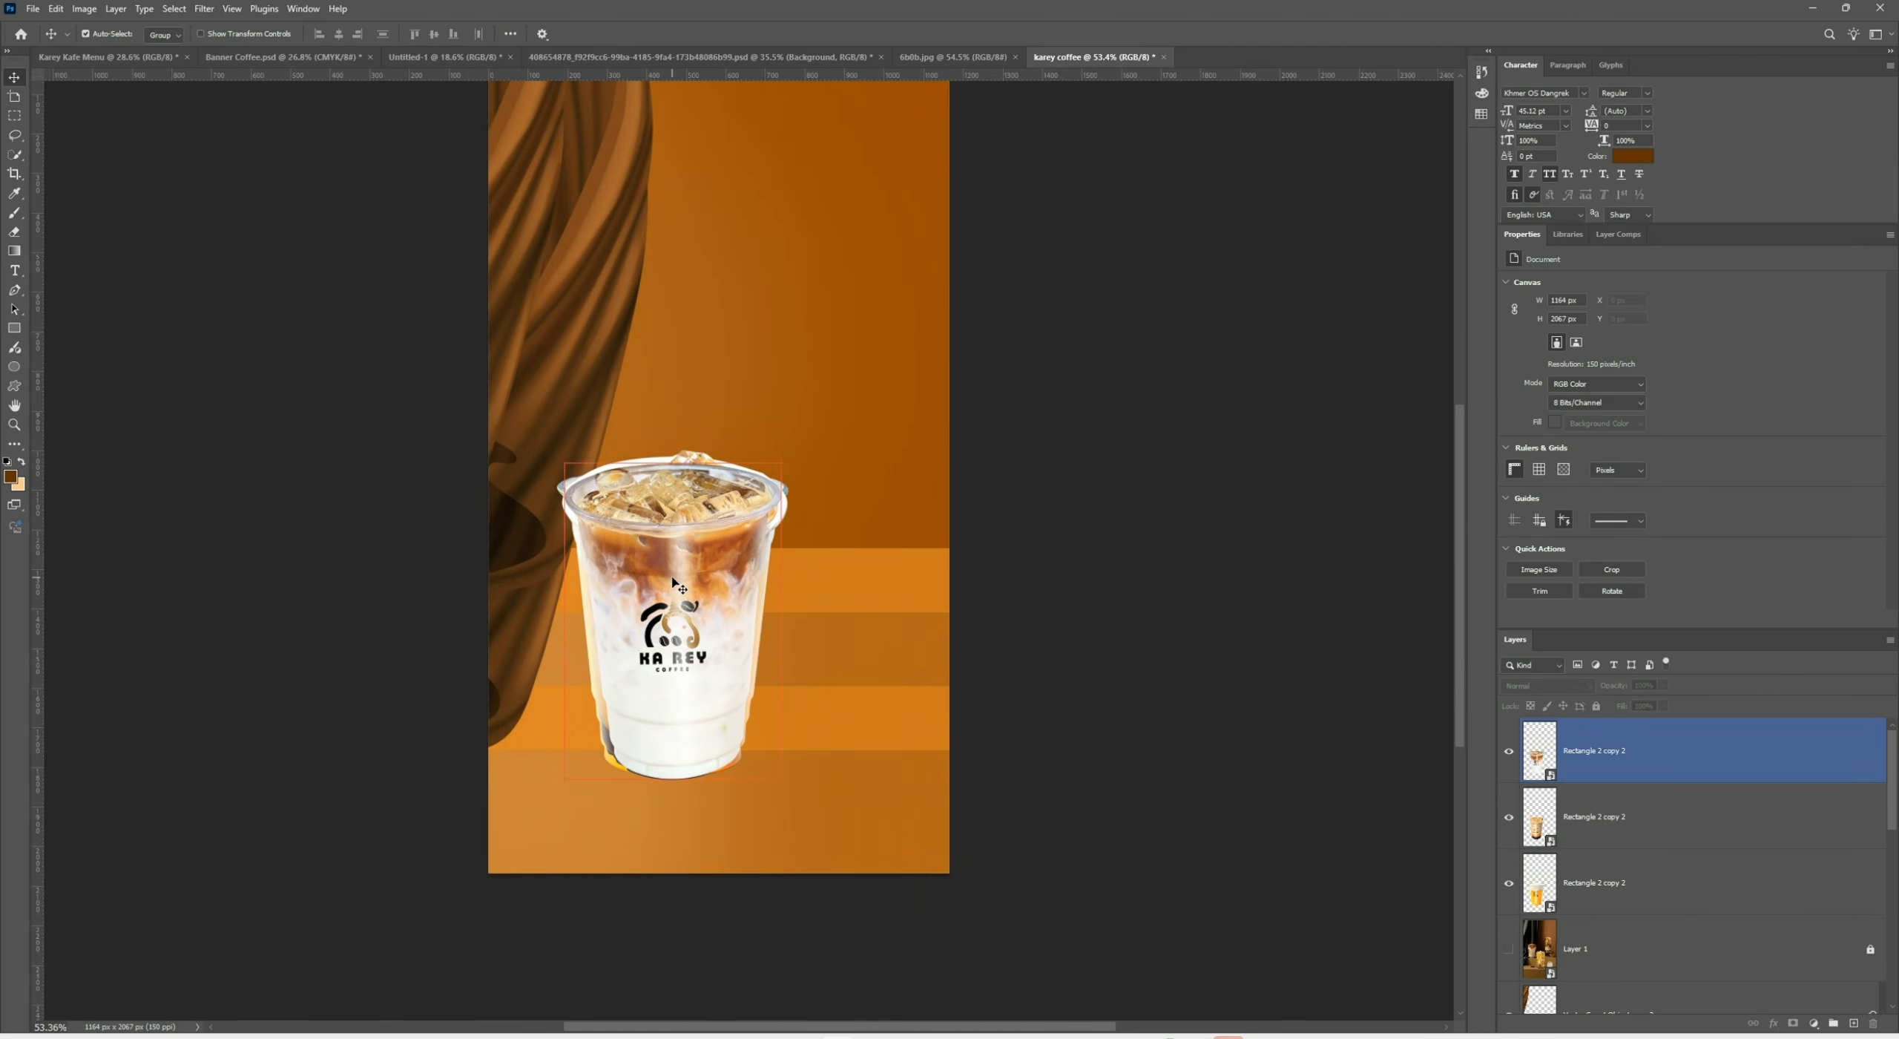
{"action": "left_click_drag", "start_coordinate": [664, 586], "coordinate": [806, 651]}
{"action": "left_click_drag", "start_coordinate": [641, 635], "coordinate": [671, 705]}
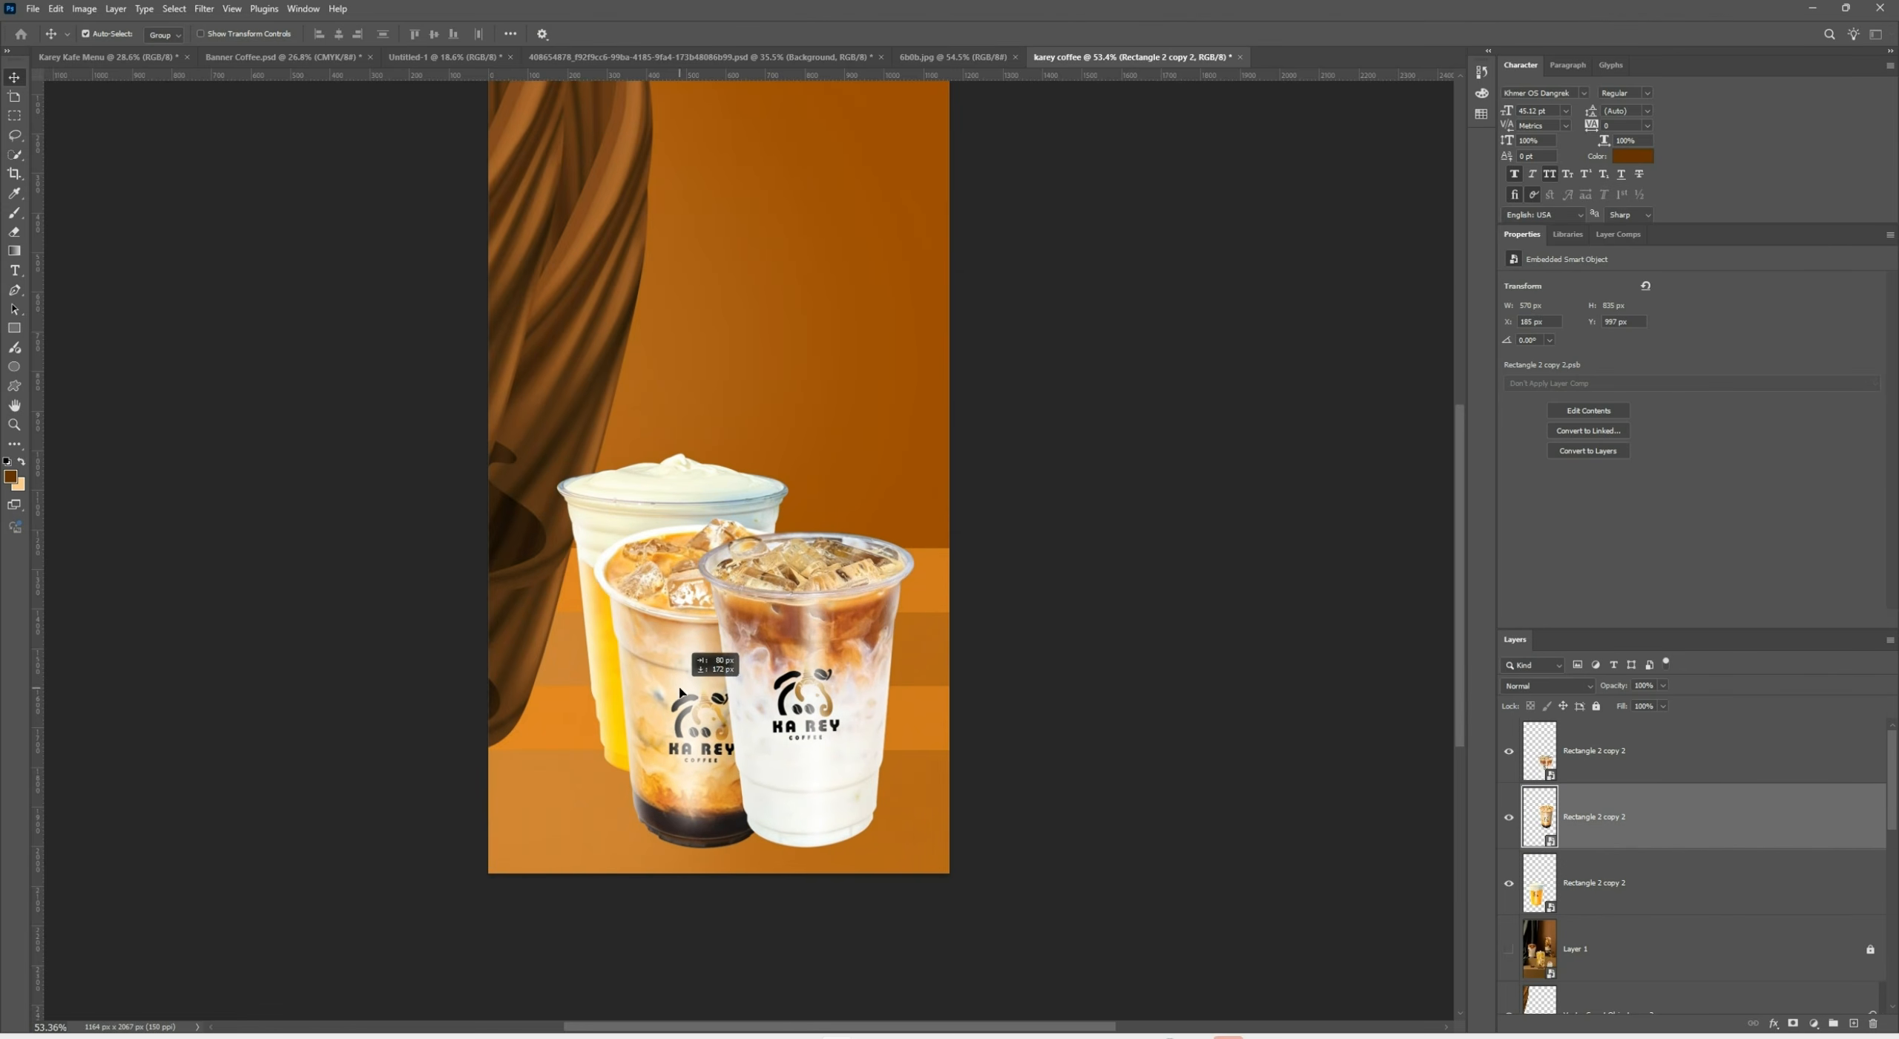
{"action": "left_click_drag", "start_coordinate": [825, 693], "coordinate": [825, 693]}
{"action": "left_click_drag", "start_coordinate": [874, 481], "coordinate": [874, 481]}
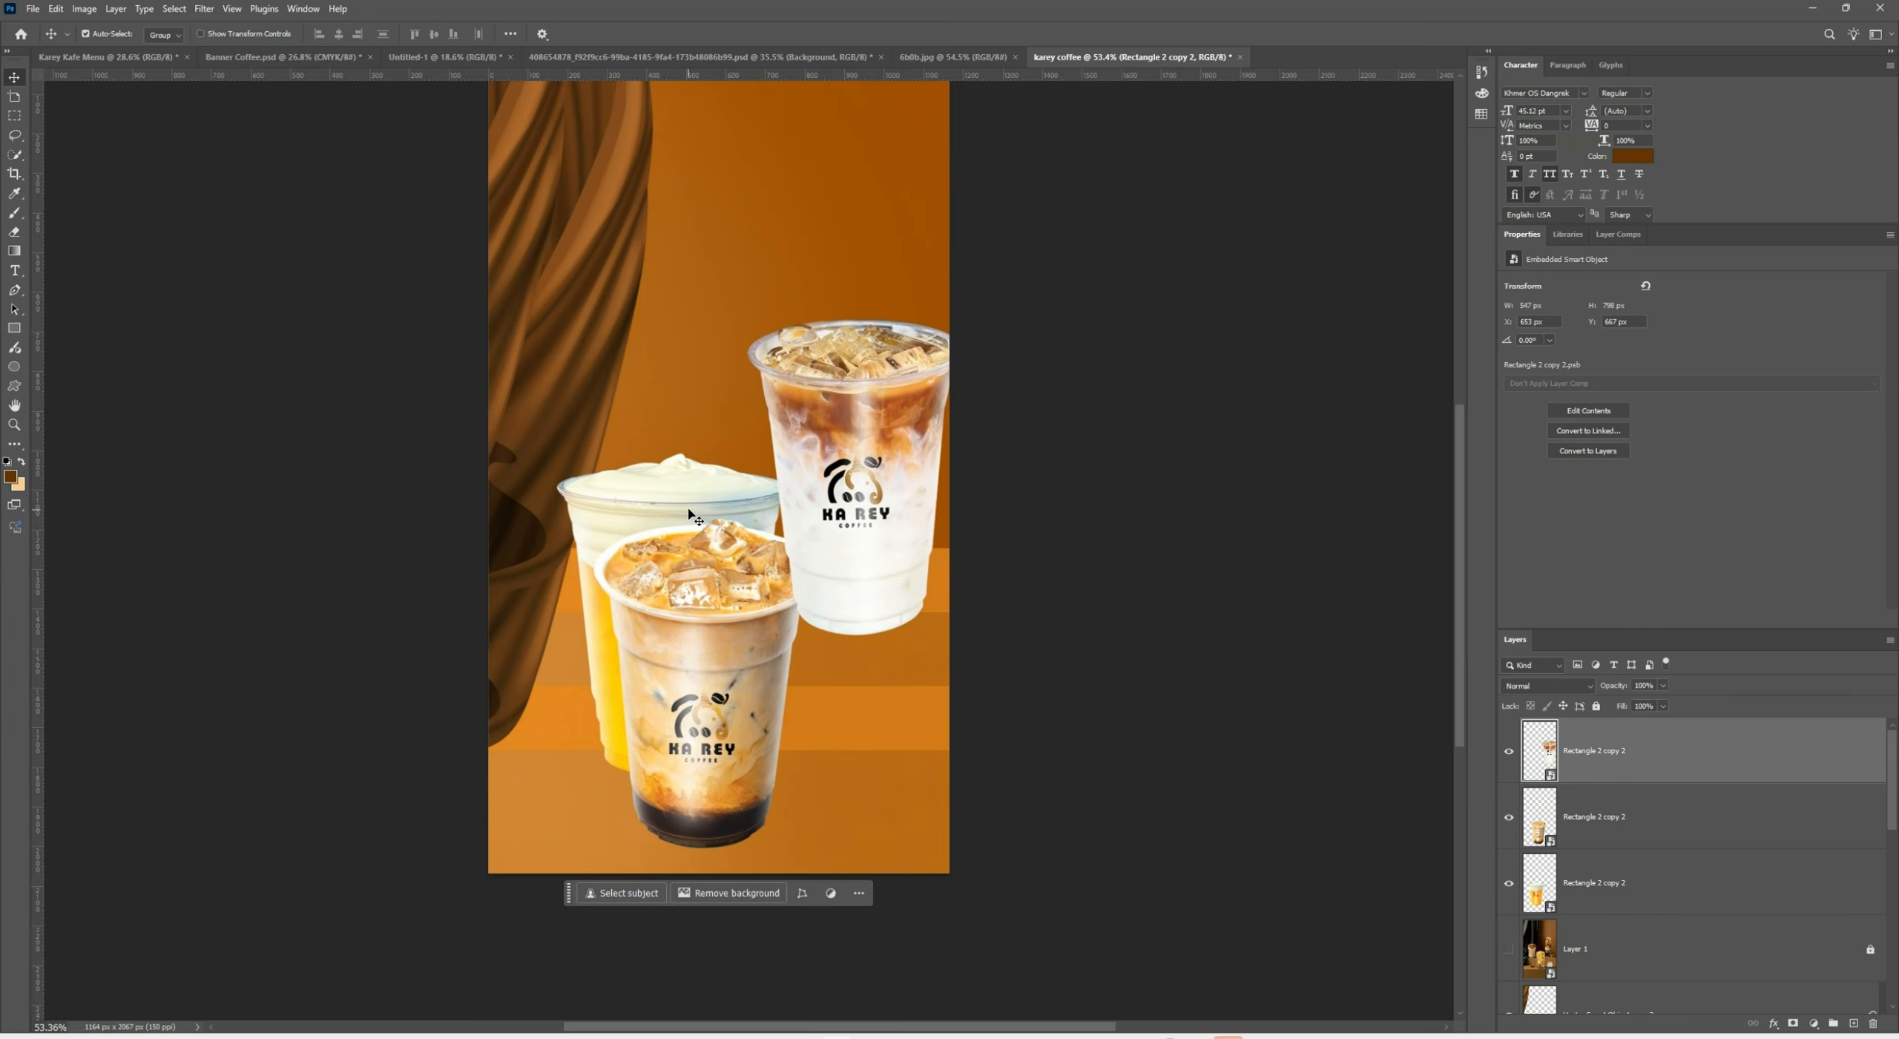
{"action": "left_click_drag", "start_coordinate": [693, 512], "coordinate": [731, 303]}
{"action": "left_click_drag", "start_coordinate": [879, 430], "coordinate": [881, 552]}
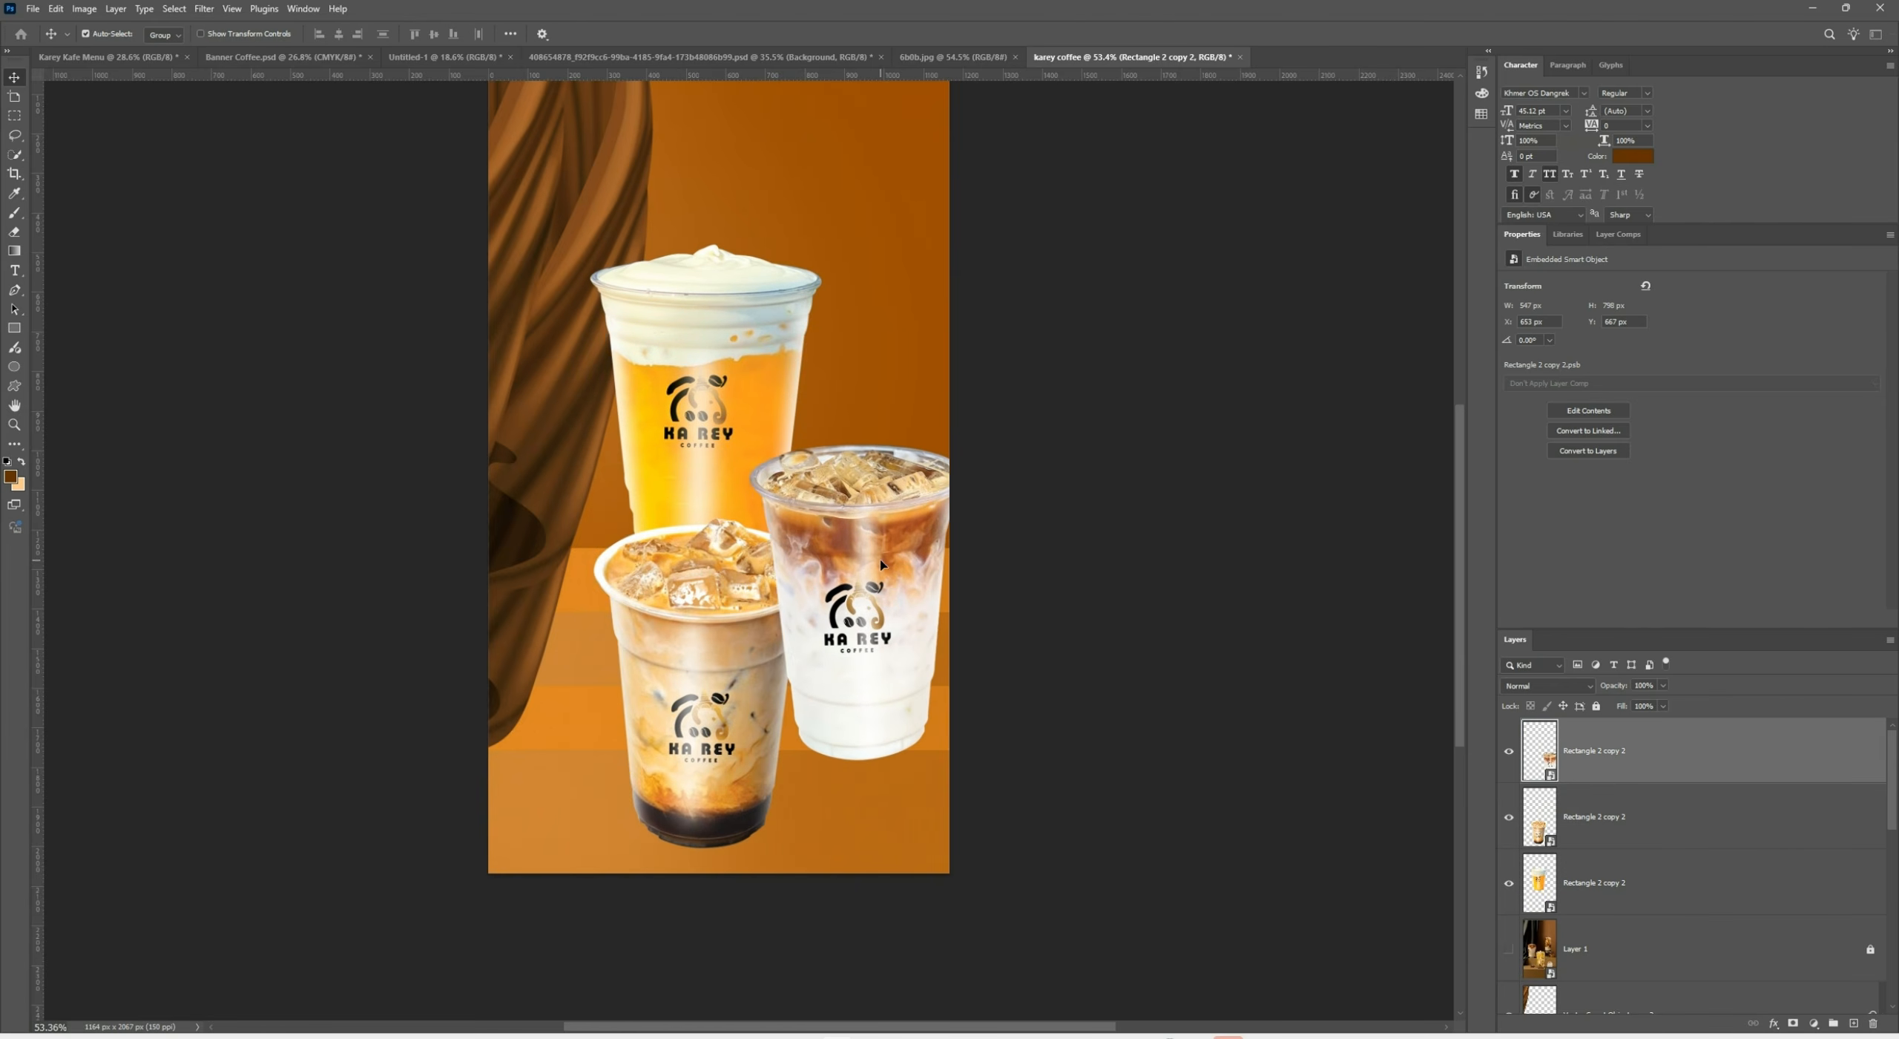
{"action": "left_click_drag", "start_coordinate": [725, 657], "coordinate": [689, 564]}
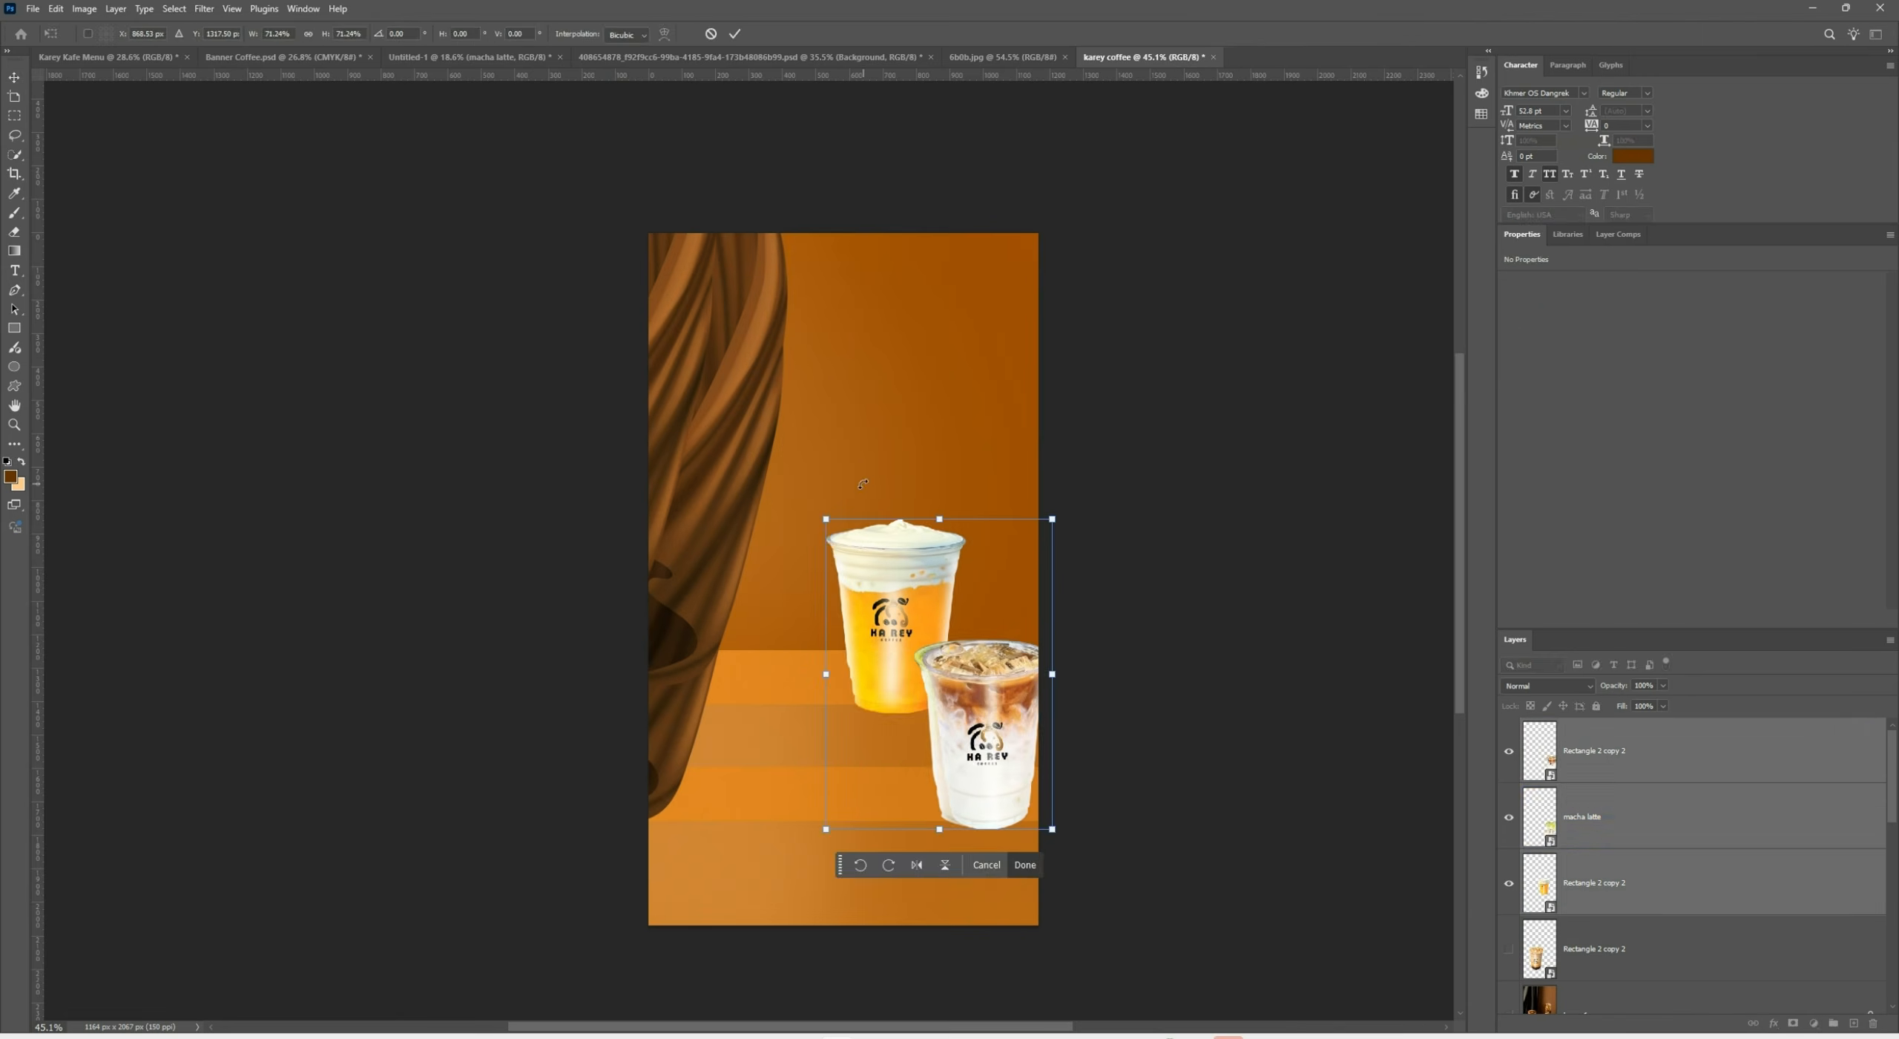
Arrange the iced coffee and matcha latte side by side on the lower step, with the orange drink centred on the upper step
{"action": "left_click_drag", "start_coordinate": [746, 704], "coordinate": [760, 722]}
{"action": "left_click_drag", "start_coordinate": [816, 578], "coordinate": [867, 577]}
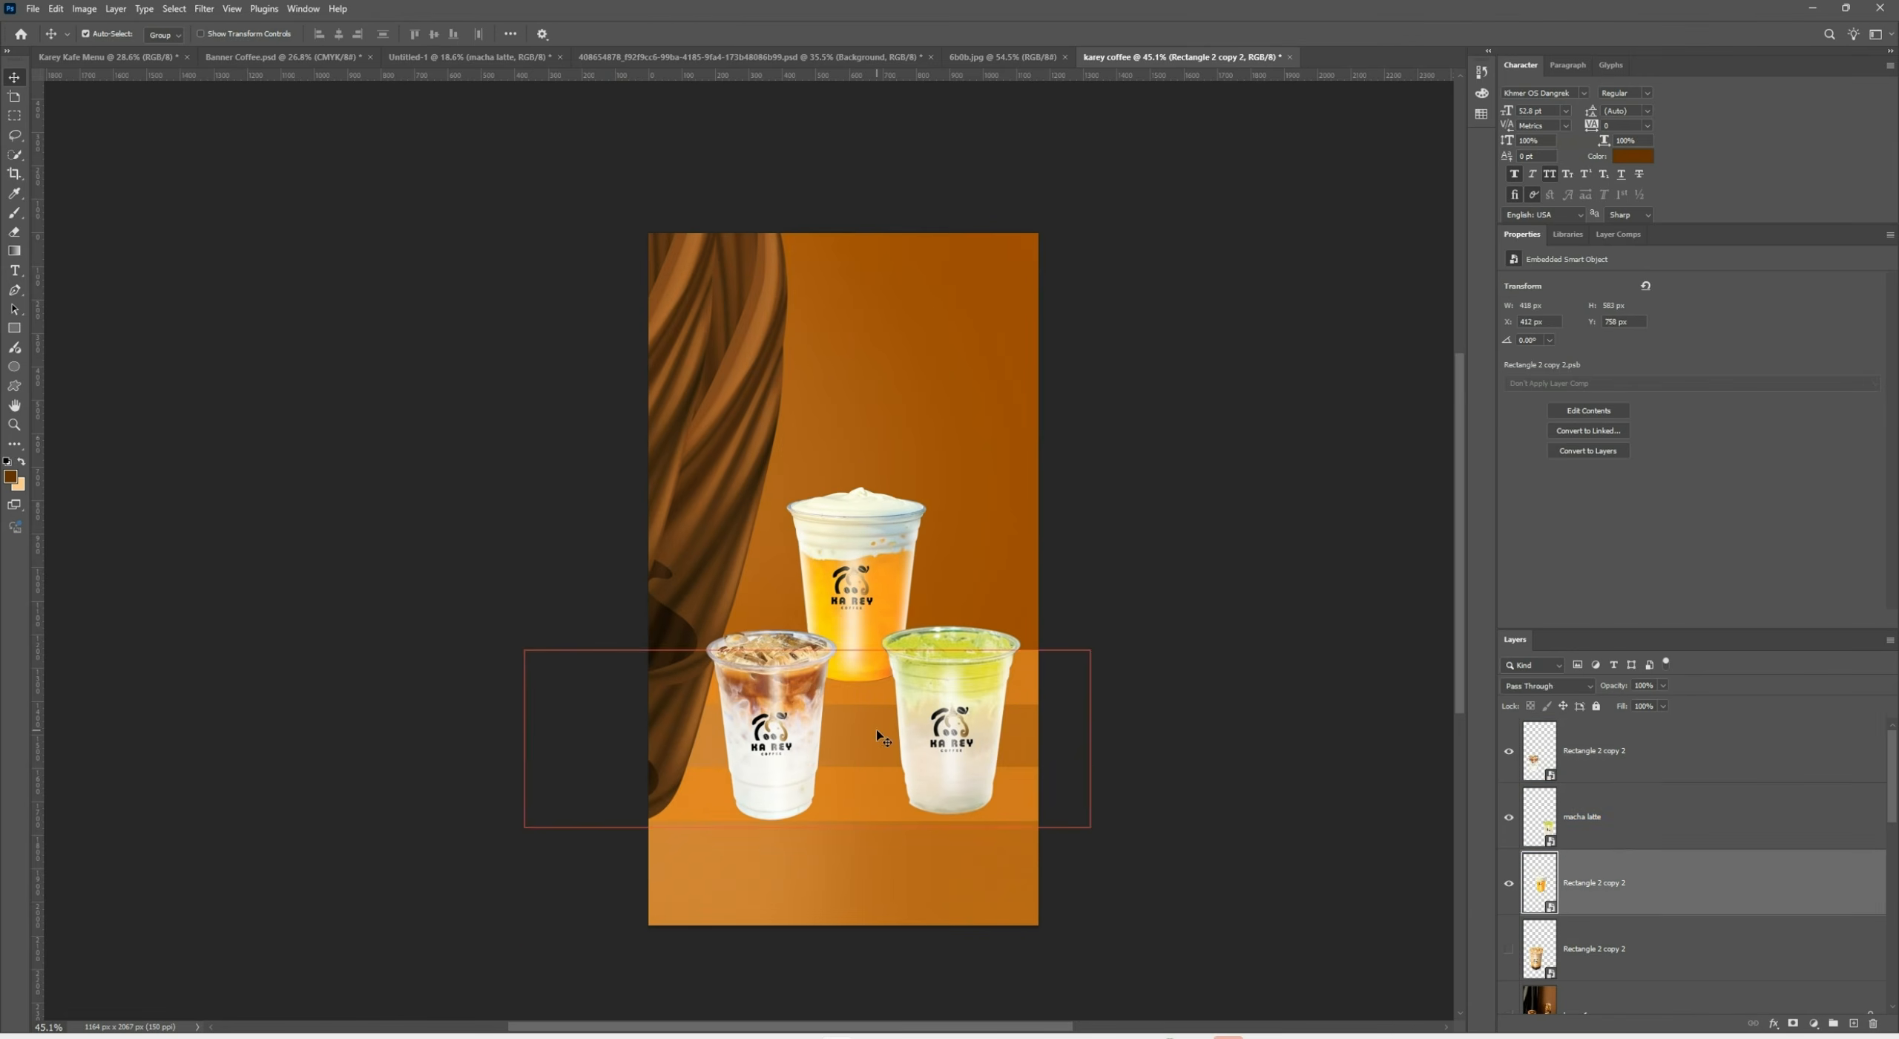
{"action": "left_click_drag", "start_coordinate": [877, 733], "coordinate": [878, 691]}
{"action": "left_click_drag", "start_coordinate": [954, 902], "coordinate": [954, 921]}
{"action": "key", "text": "ctrl+t"}
{"action": "left_click_drag", "start_coordinate": [807, 785], "coordinate": [807, 751]}
{"action": "left_click_drag", "start_coordinate": [807, 802], "coordinate": [808, 844]}
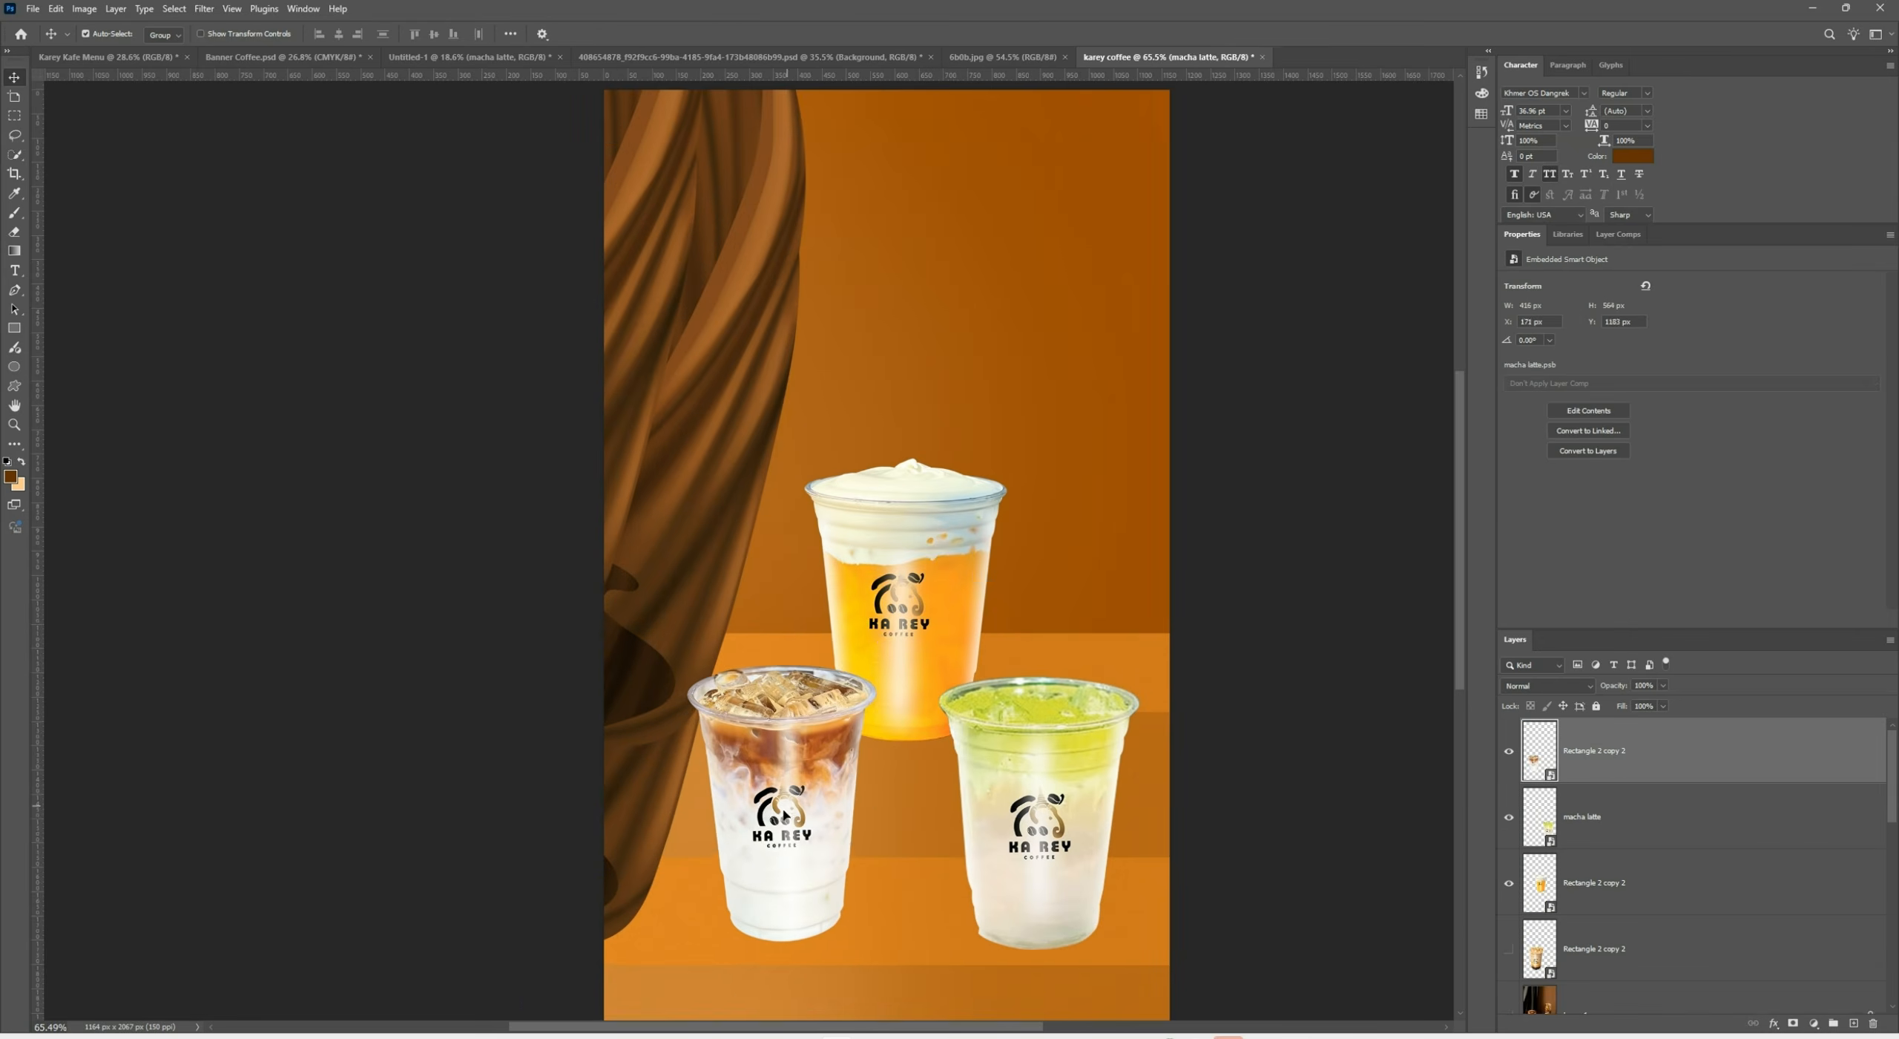
{"action": "left_click_drag", "start_coordinate": [952, 697], "coordinate": [931, 622]}
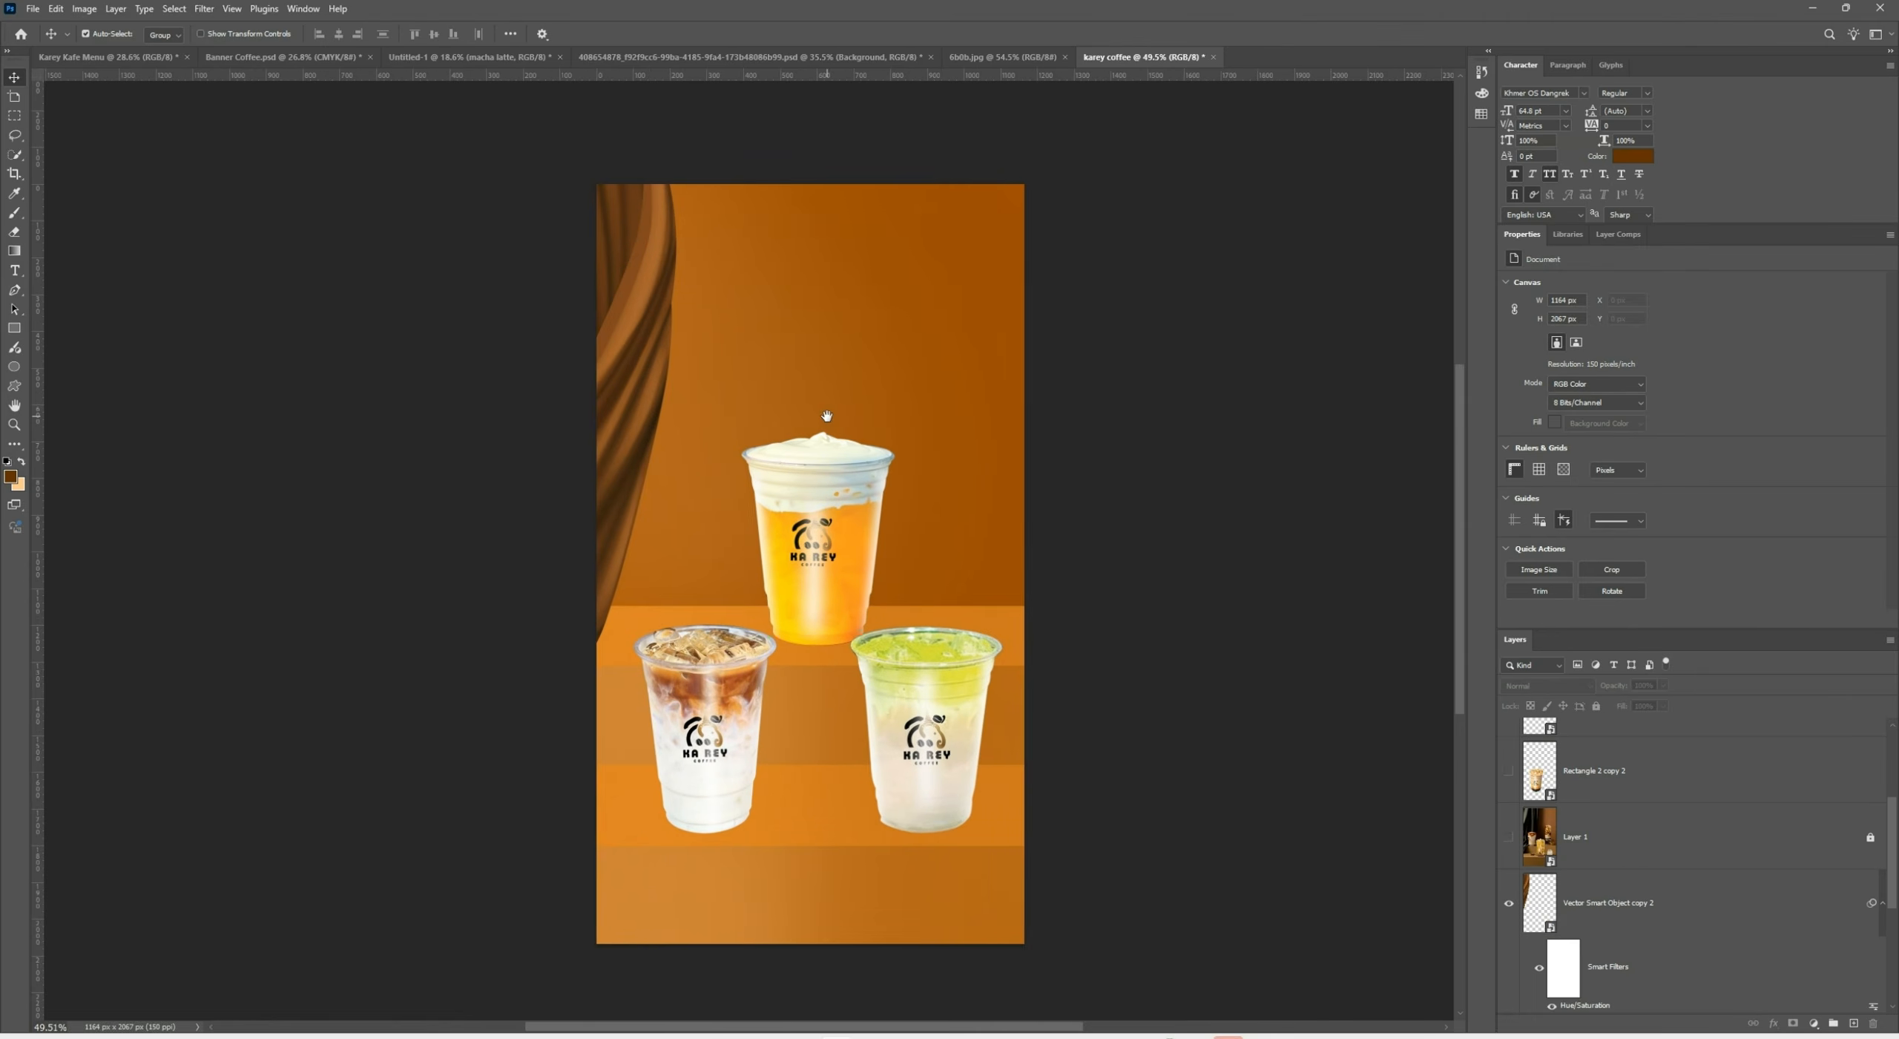
Add a new empty layer between the Vector Smart Object copy 2 curtain and the hidden Vector Smart Object layer
{"action": "left_click_drag", "start_coordinate": [827, 416], "coordinate": [843, 416]}
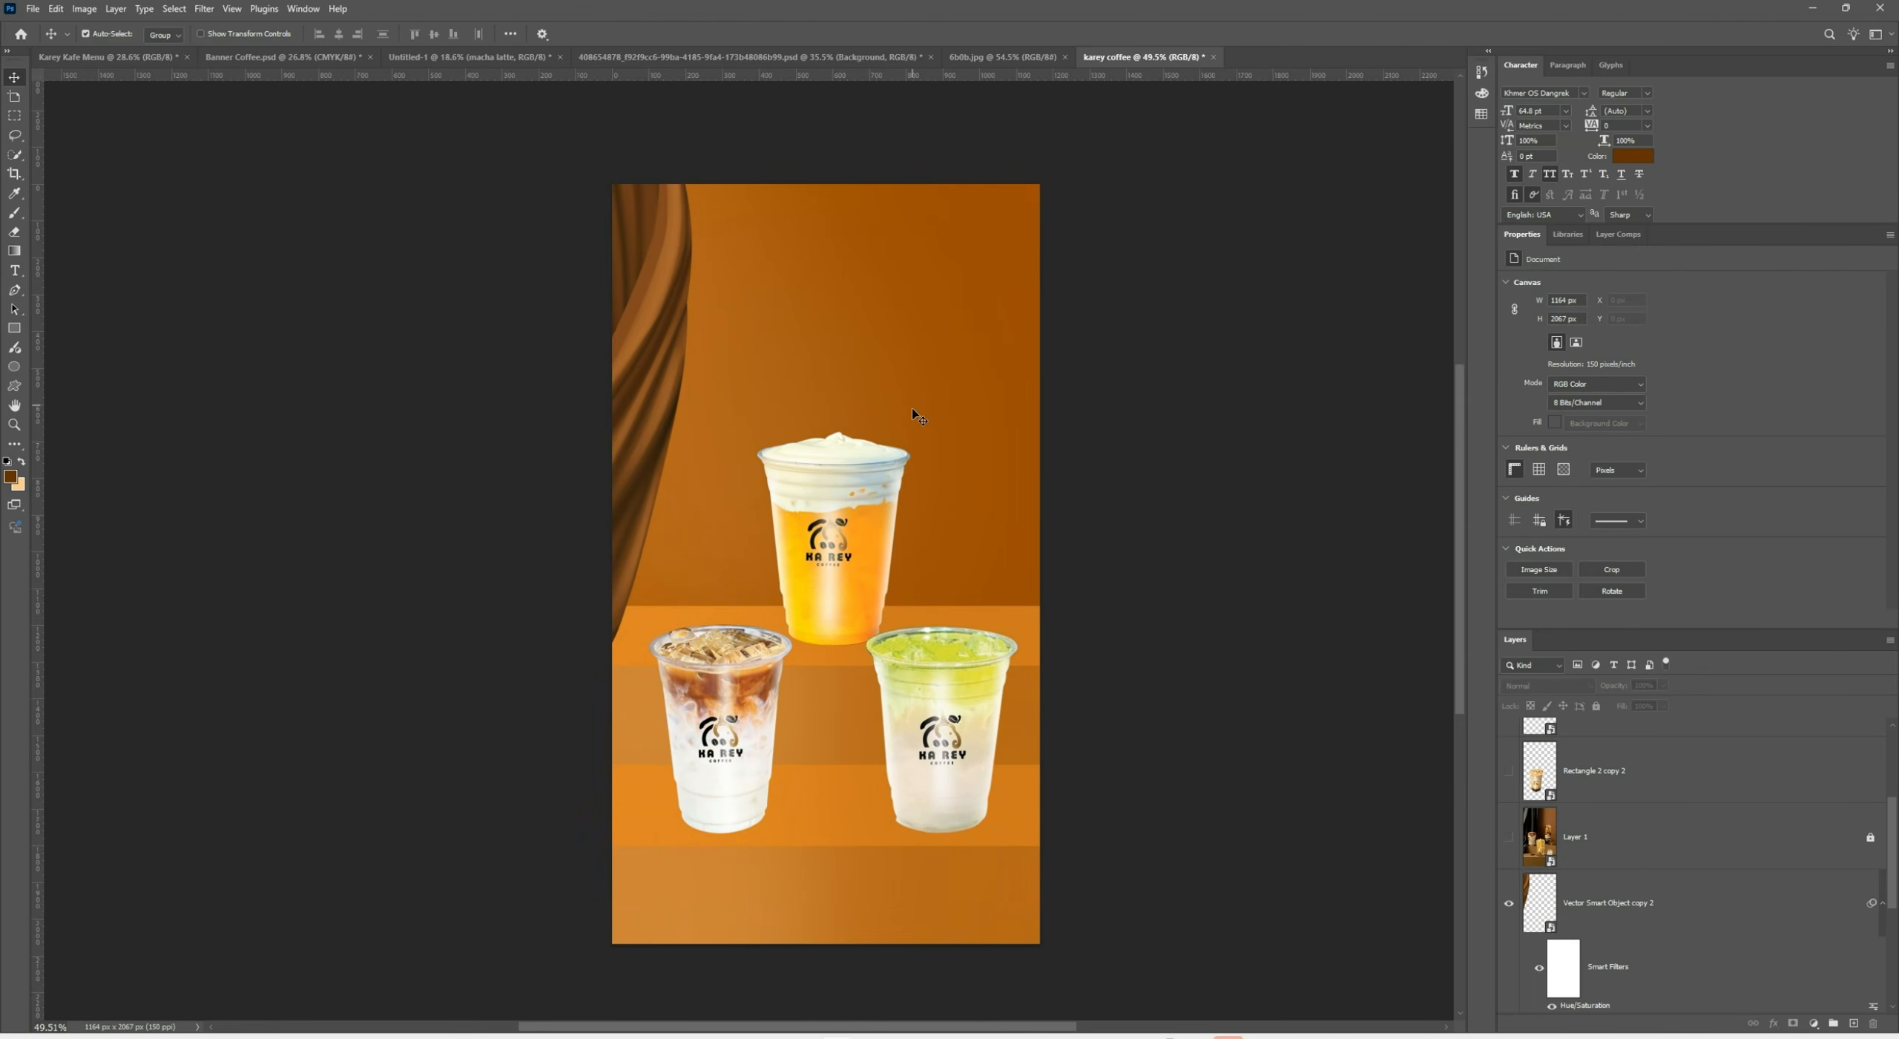
{"action": "scroll", "coordinate": [878, 489], "scroll_direction": "up", "scroll_amount": 2}
{"action": "left_click", "coordinate": [598, 344]}
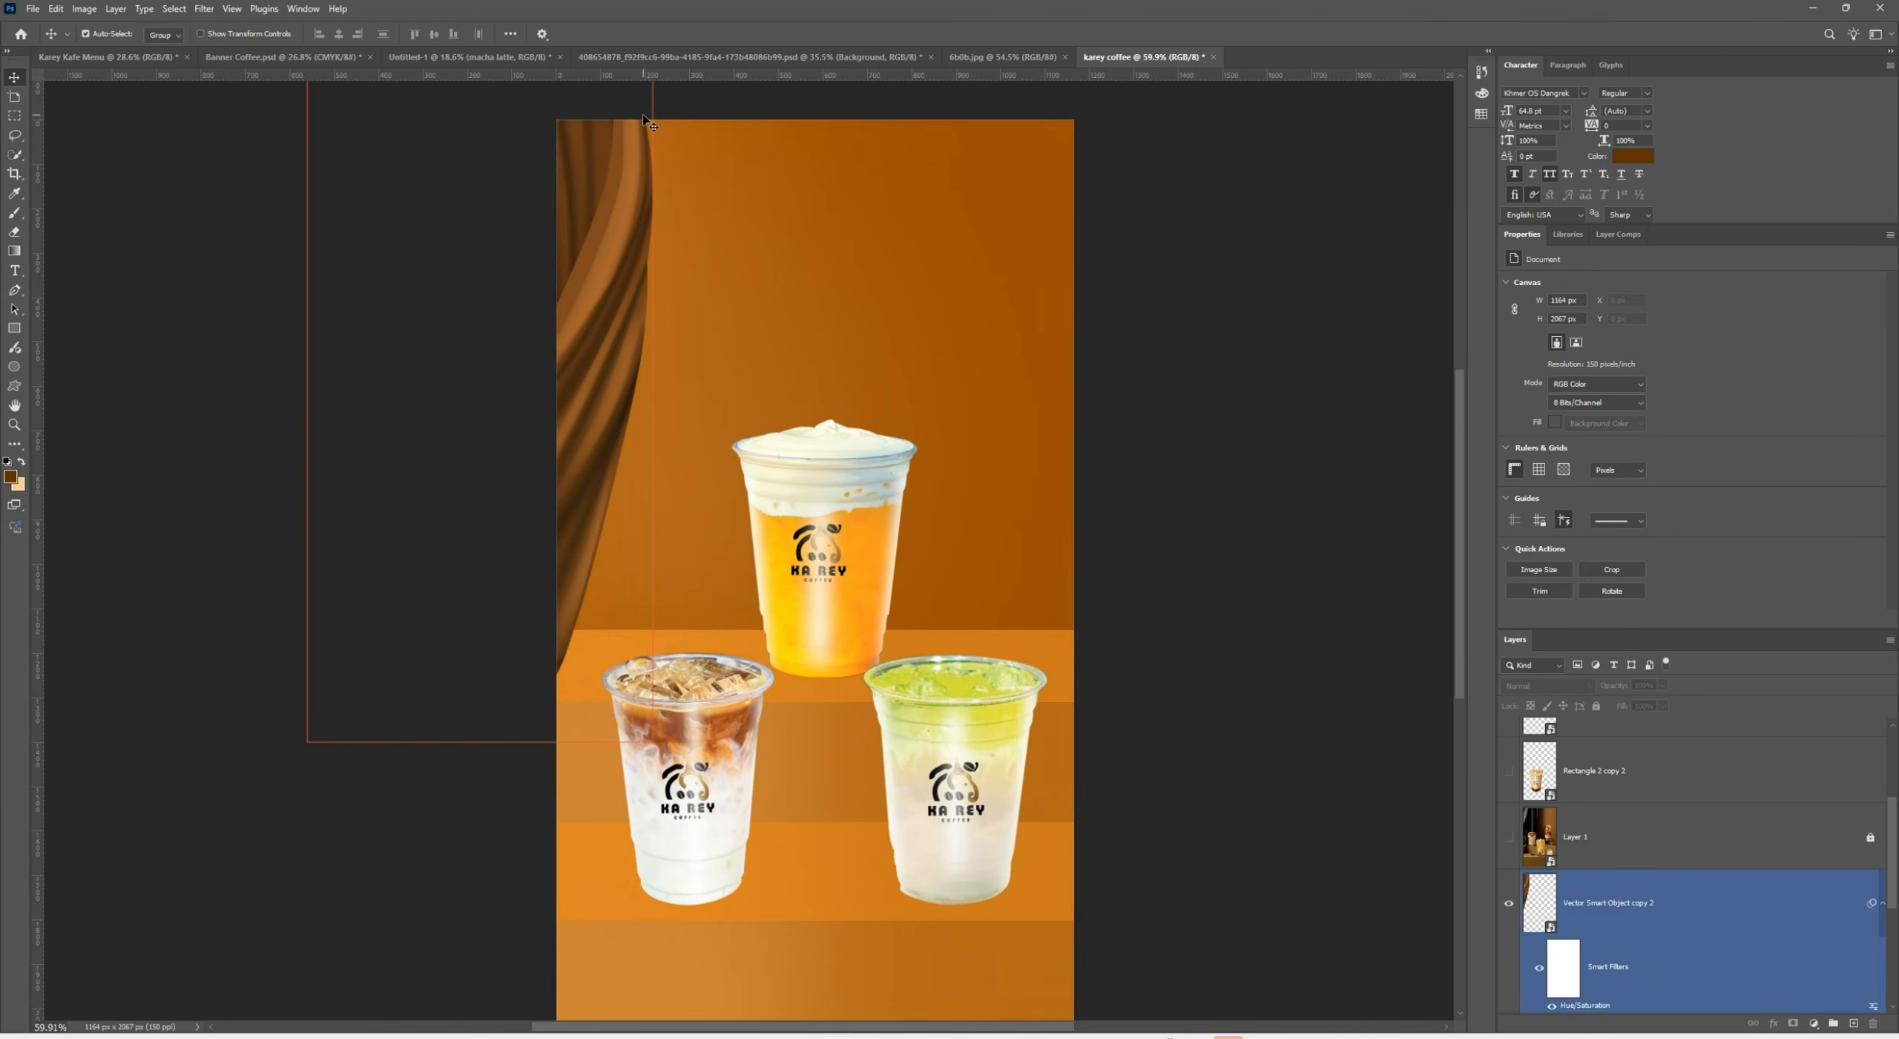
{"action": "left_click", "coordinate": [816, 549]}
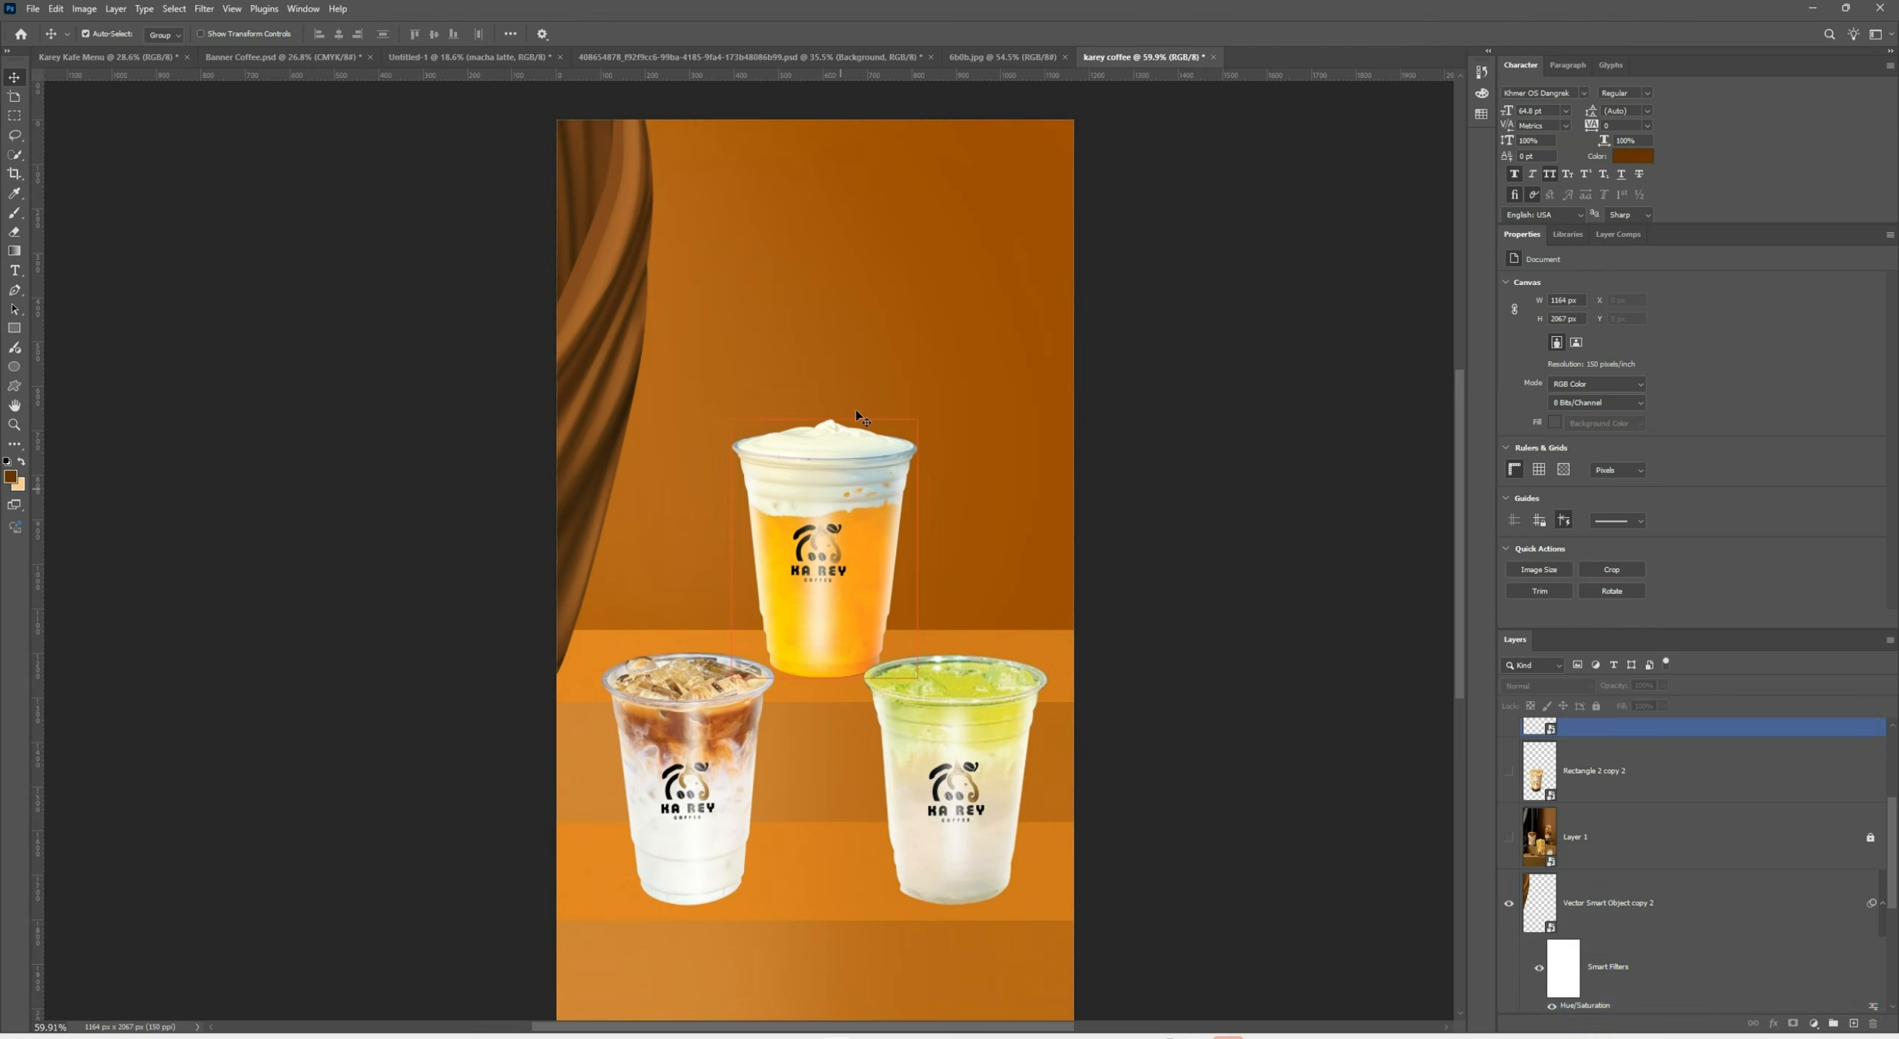
{"action": "left_click", "coordinate": [768, 165]}
{"action": "left_click", "coordinate": [827, 482]}
{"action": "left_click", "coordinate": [1618, 902]}
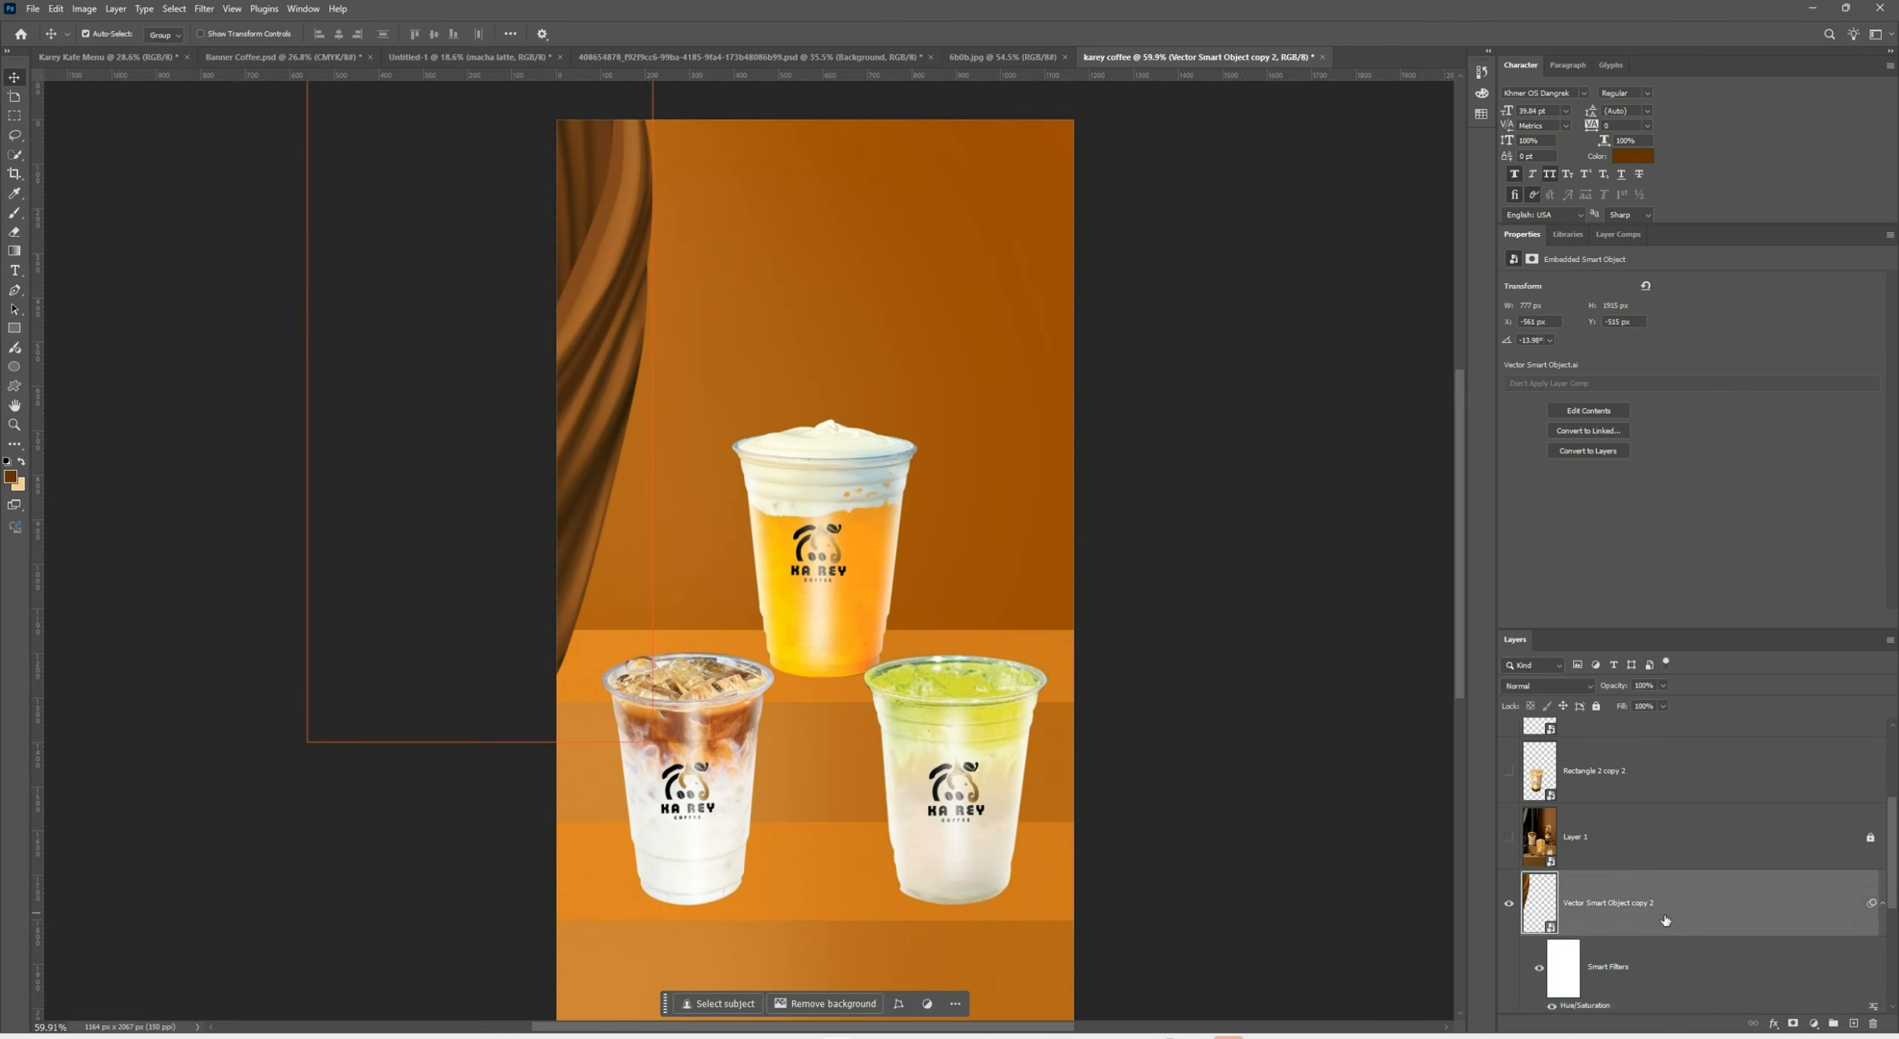
{"action": "scroll", "coordinate": [1646, 935], "scroll_direction": "down", "scroll_amount": 1}
{"action": "left_click", "coordinate": [1668, 986]}
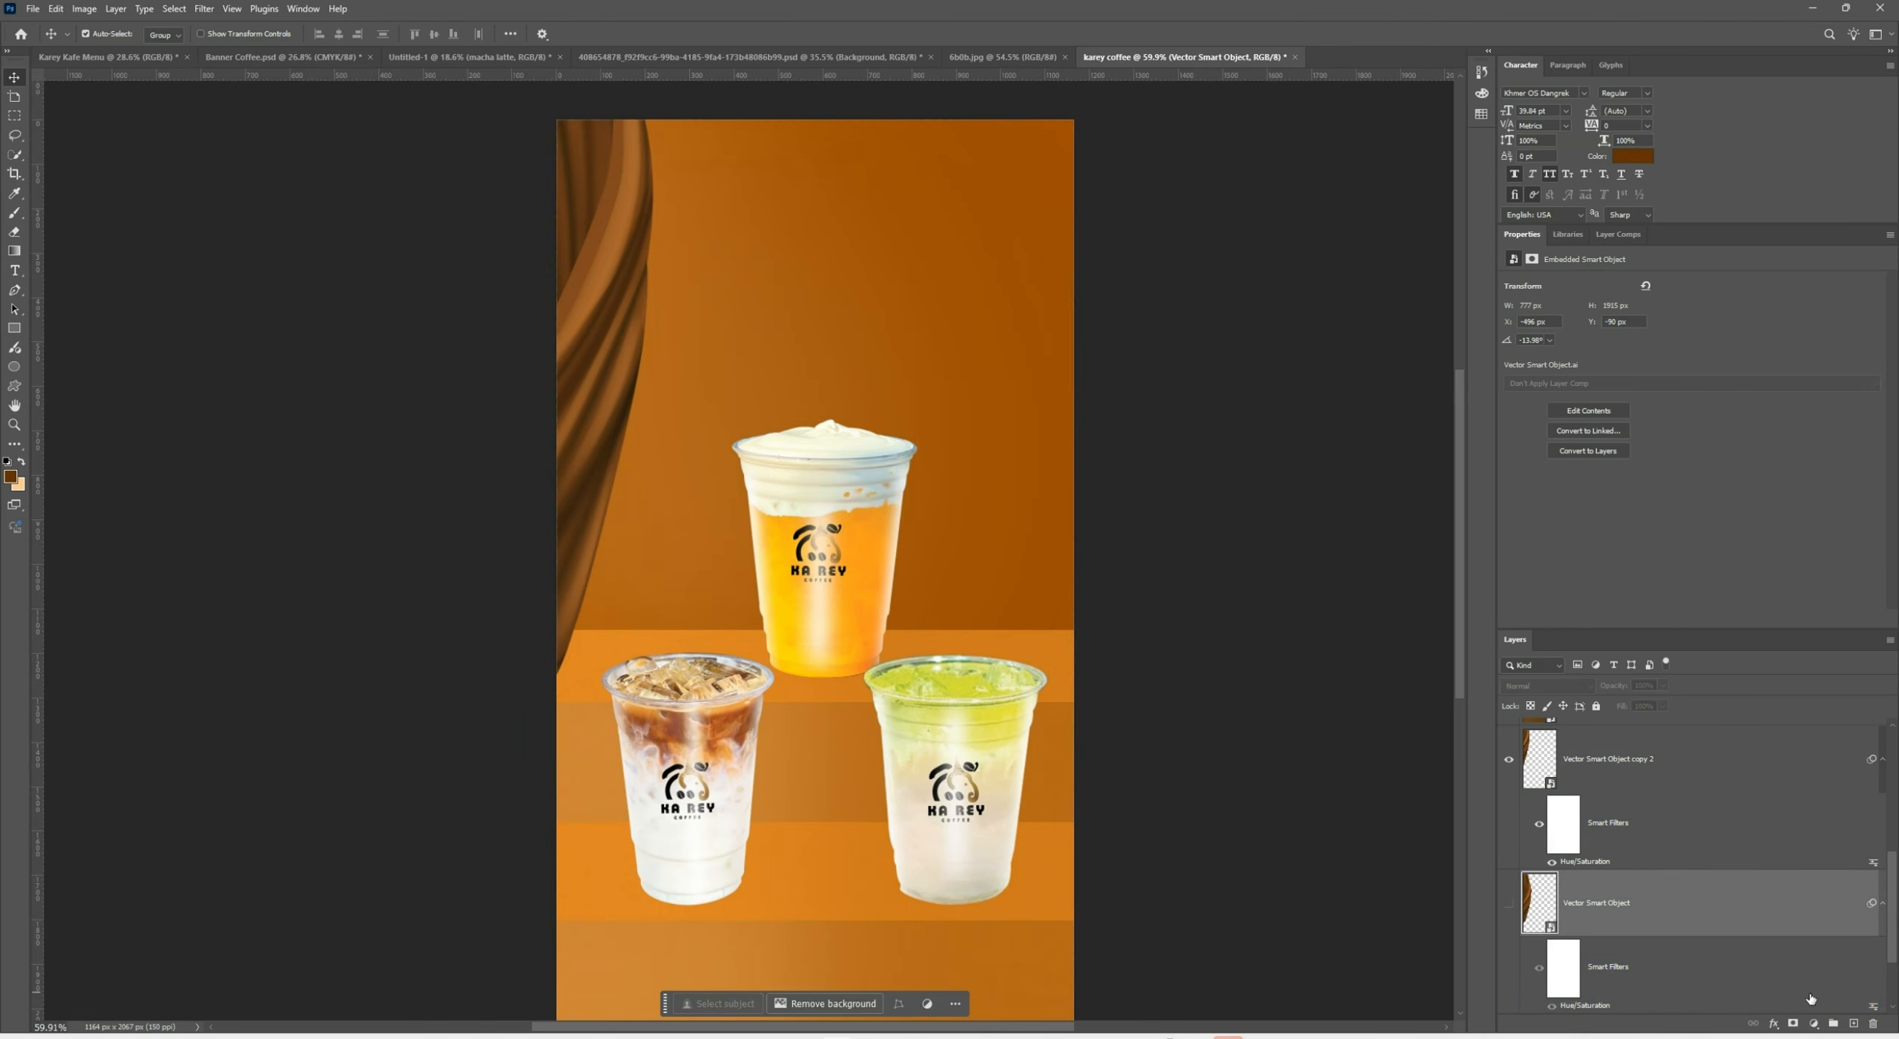
{"action": "left_click", "coordinate": [1854, 1023]}
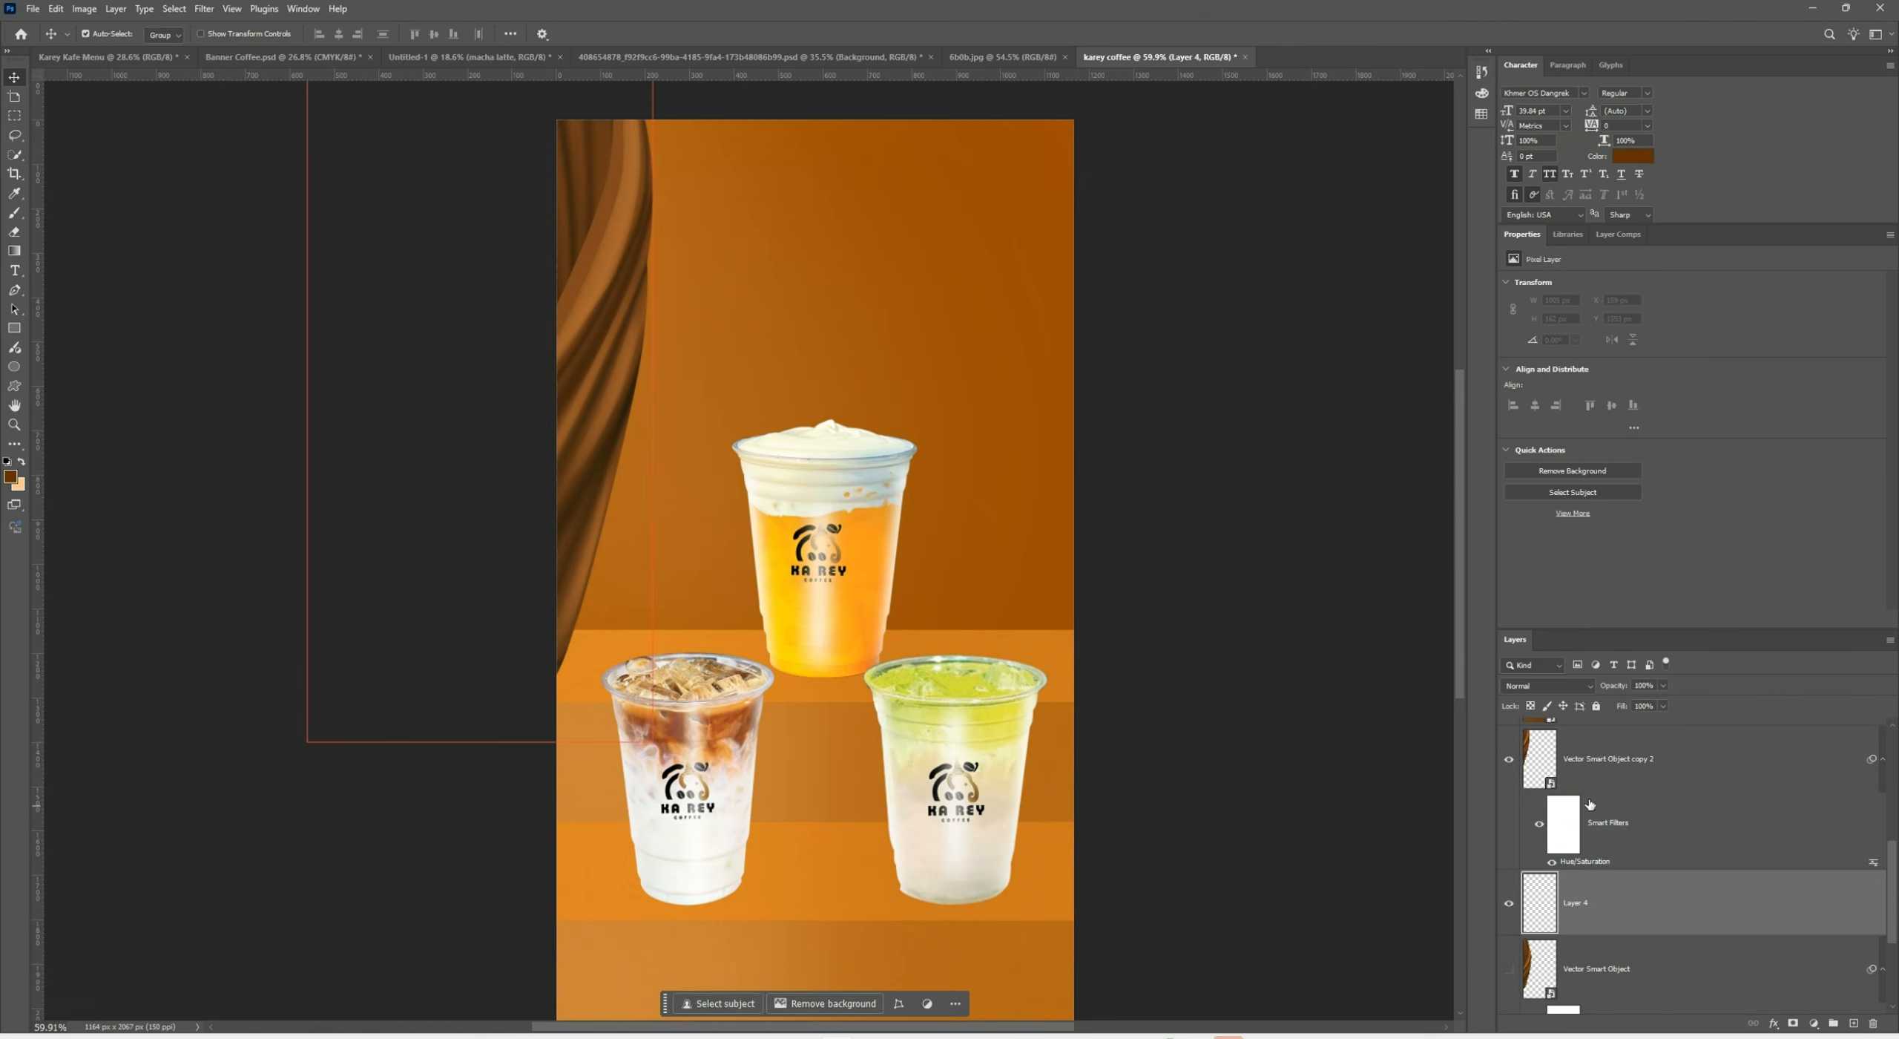
Outline a large angular shadow area with the Polygonal Lasso, from the curtain's top across the wall and down behind the cups
{"action": "left_click", "coordinate": [1536, 740], "text": "ctrl"}
{"action": "left_click", "coordinate": [12, 445]}
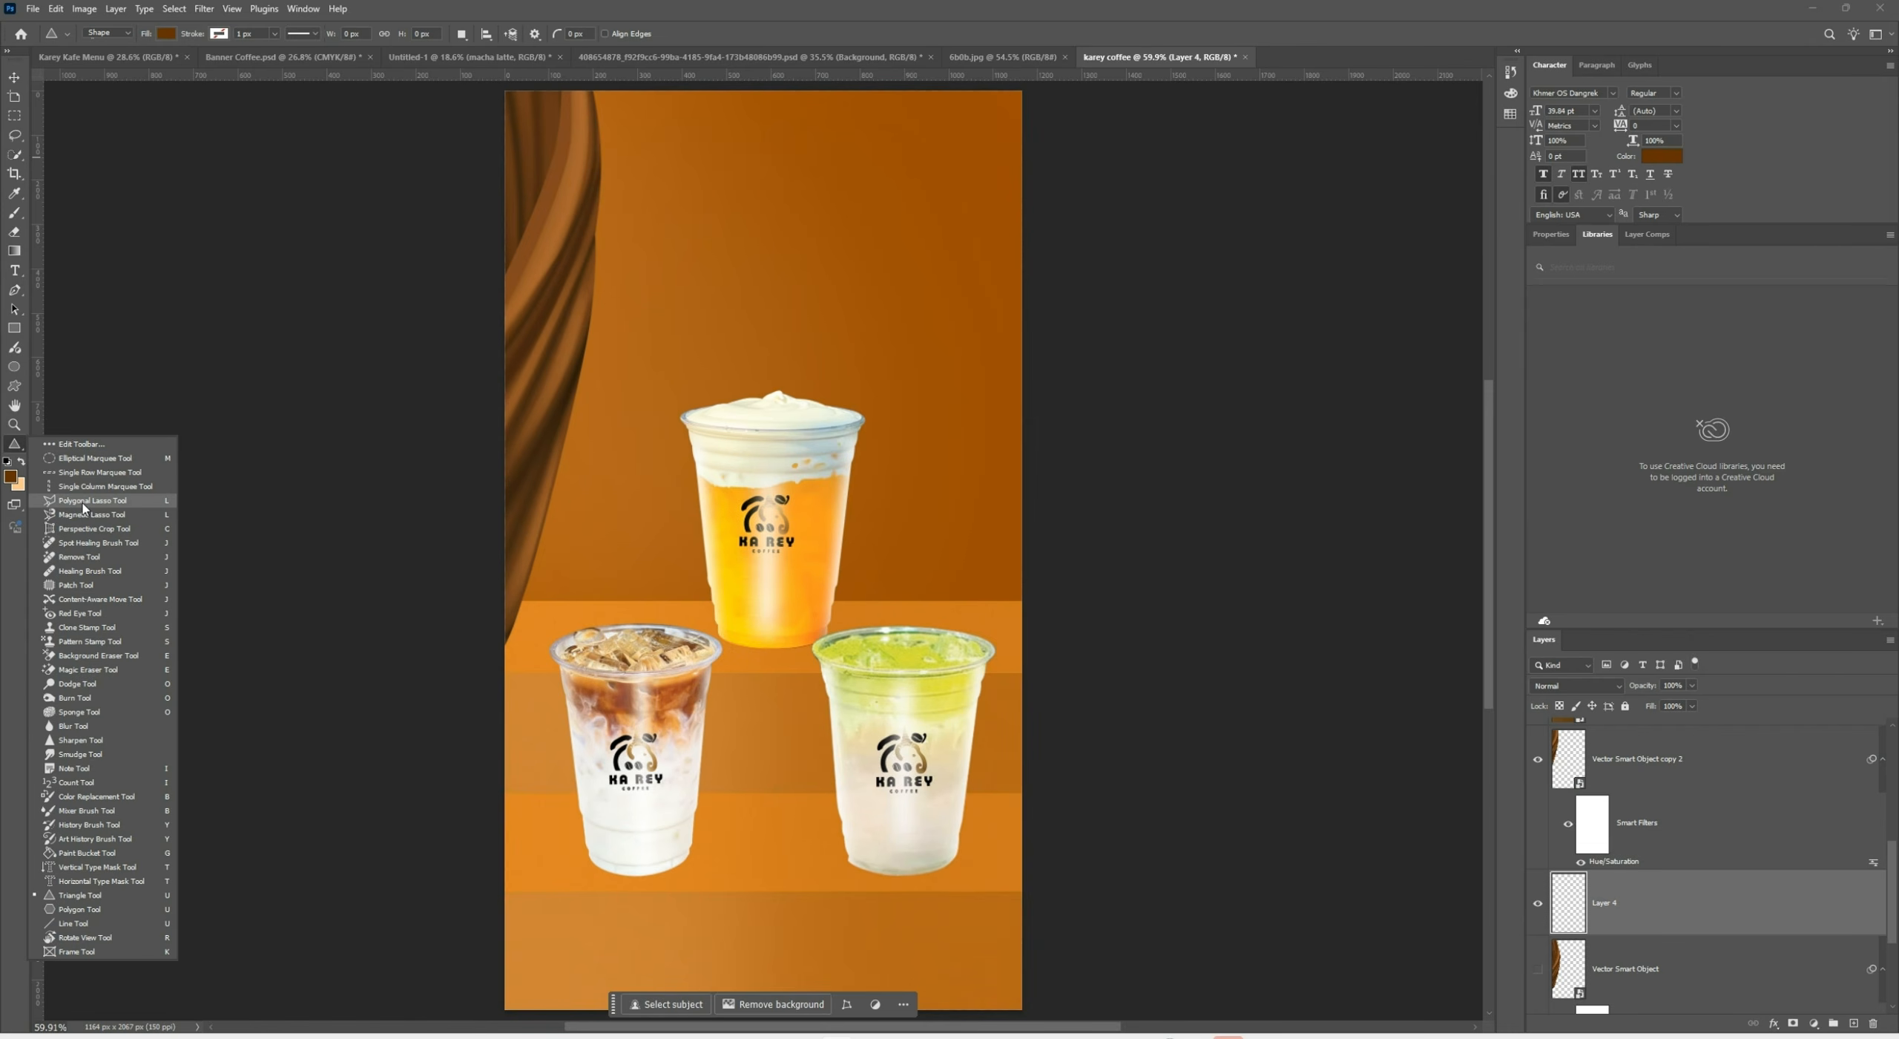
{"action": "left_click", "coordinate": [109, 504]}
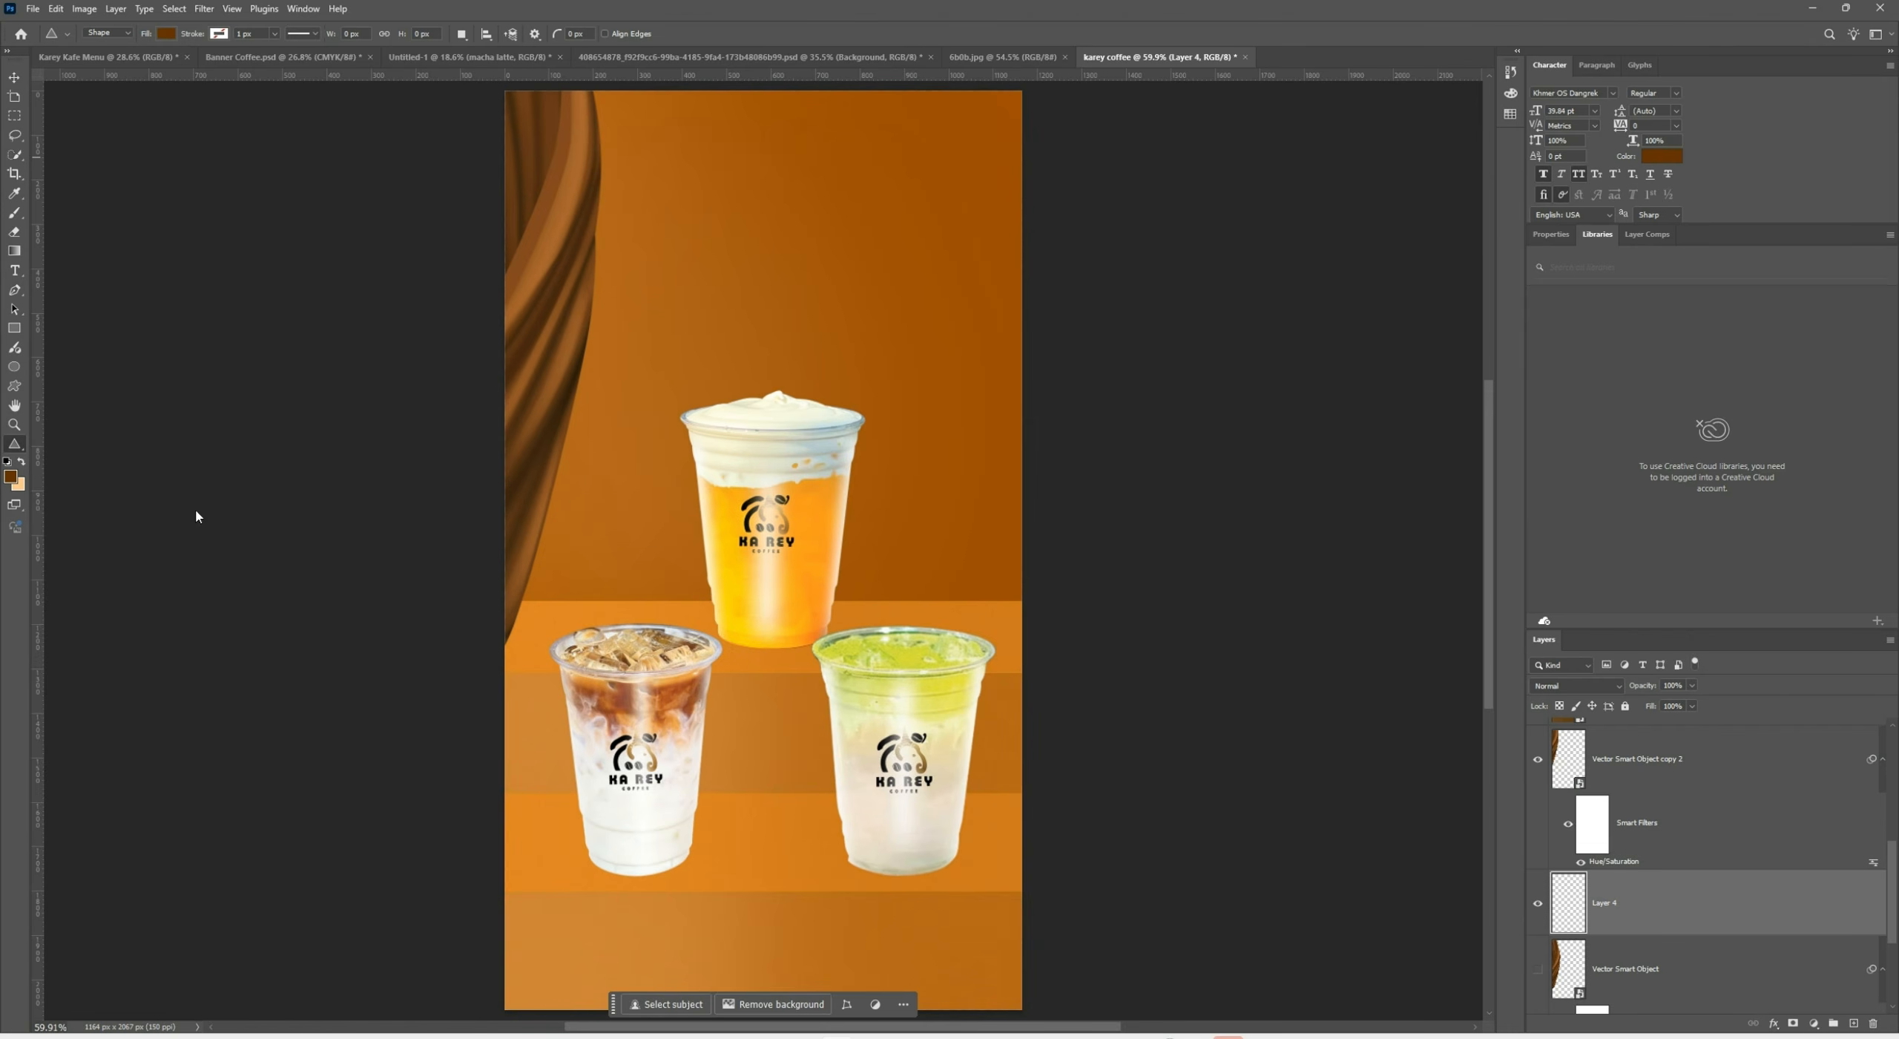
{"action": "left_click", "coordinate": [593, 89]}
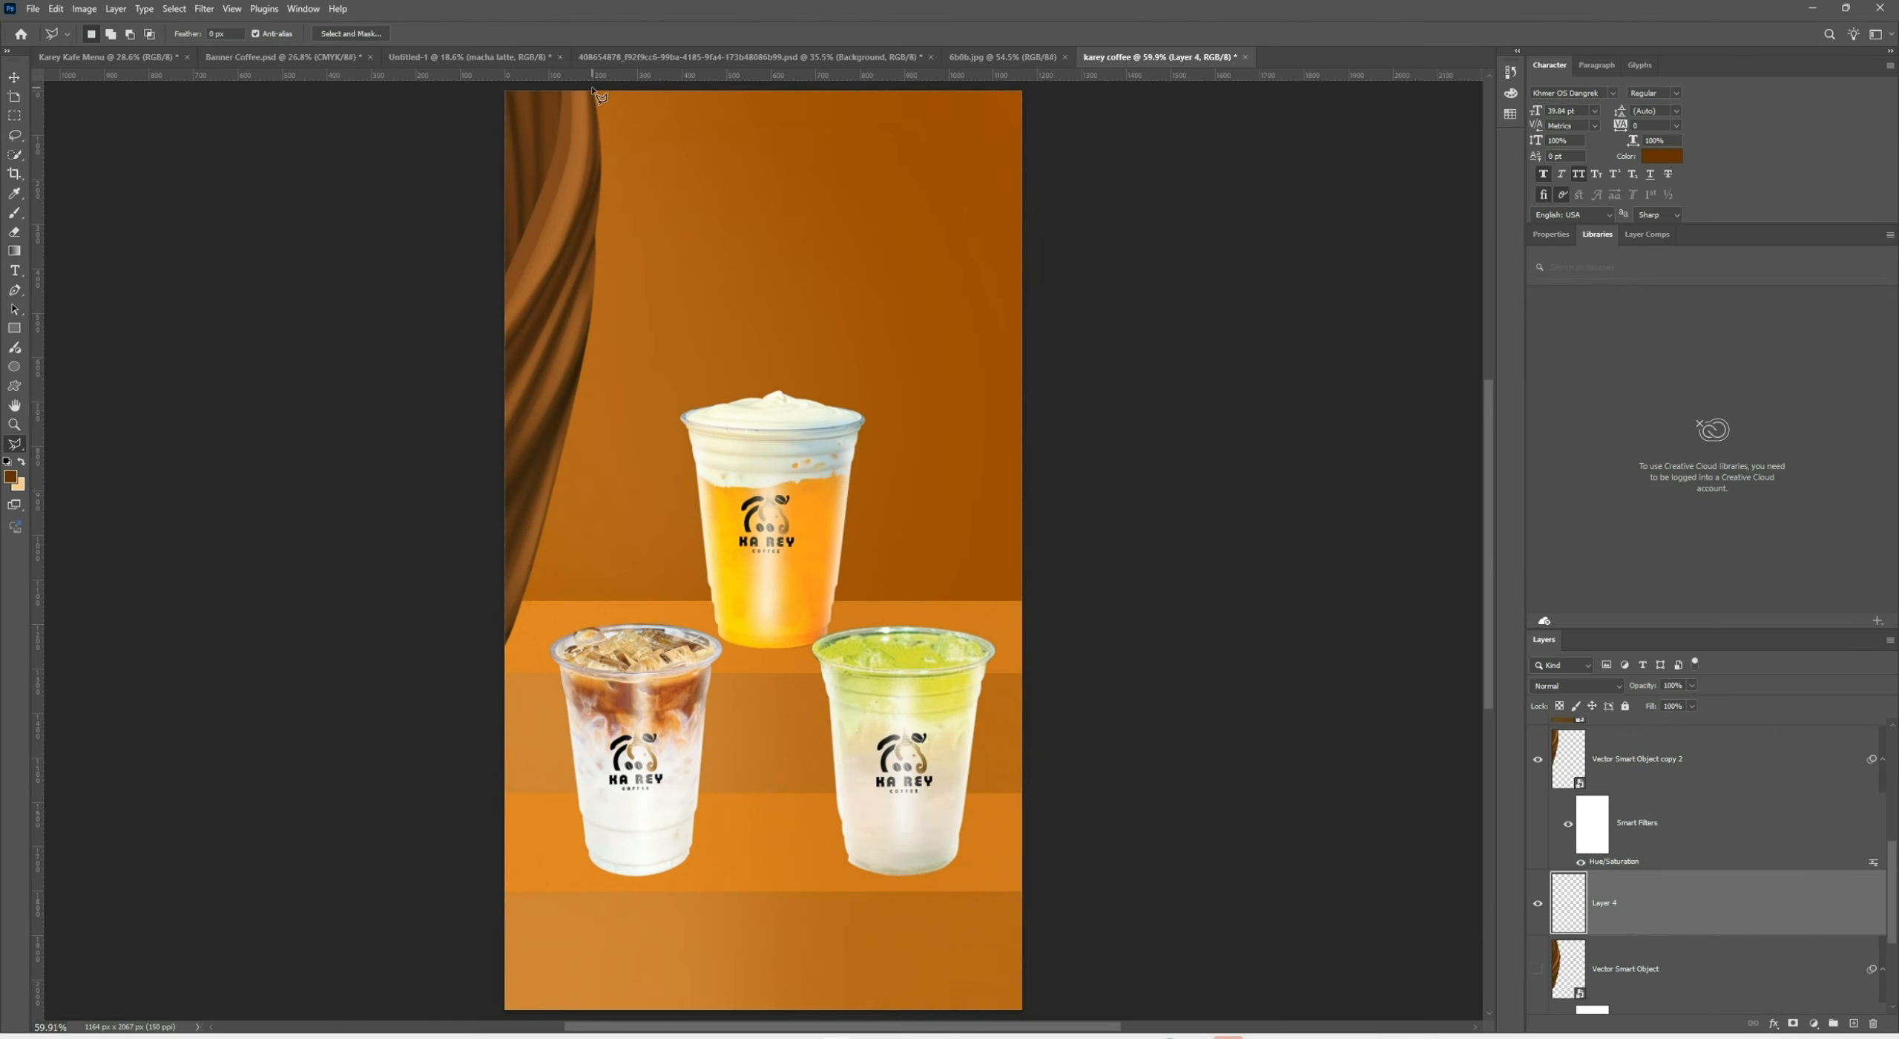
{"action": "left_click", "coordinate": [880, 240]}
{"action": "left_click", "coordinate": [864, 417]}
{"action": "left_click", "coordinate": [814, 607]}
{"action": "left_click", "coordinate": [609, 686]}
{"action": "left_click", "coordinate": [432, 721]}
{"action": "left_click", "coordinate": [411, 592]}
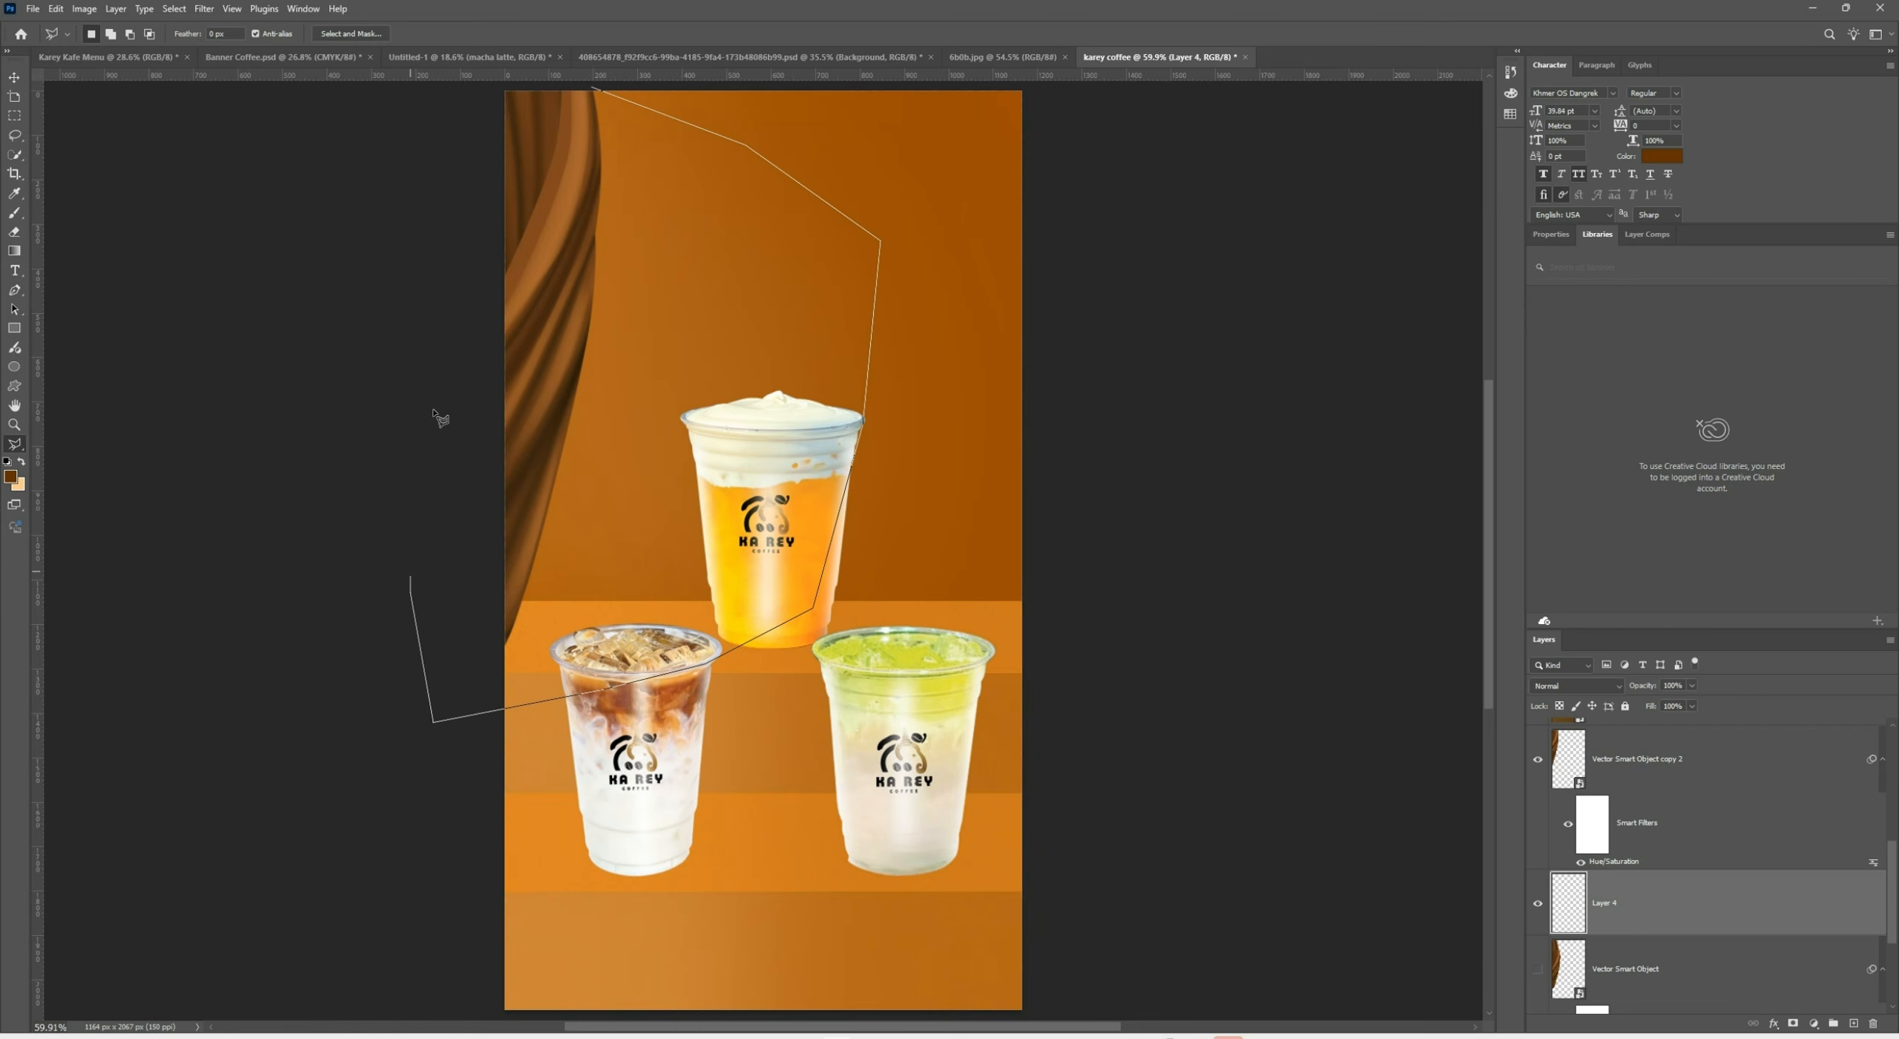
{"action": "left_click", "coordinate": [594, 90]}
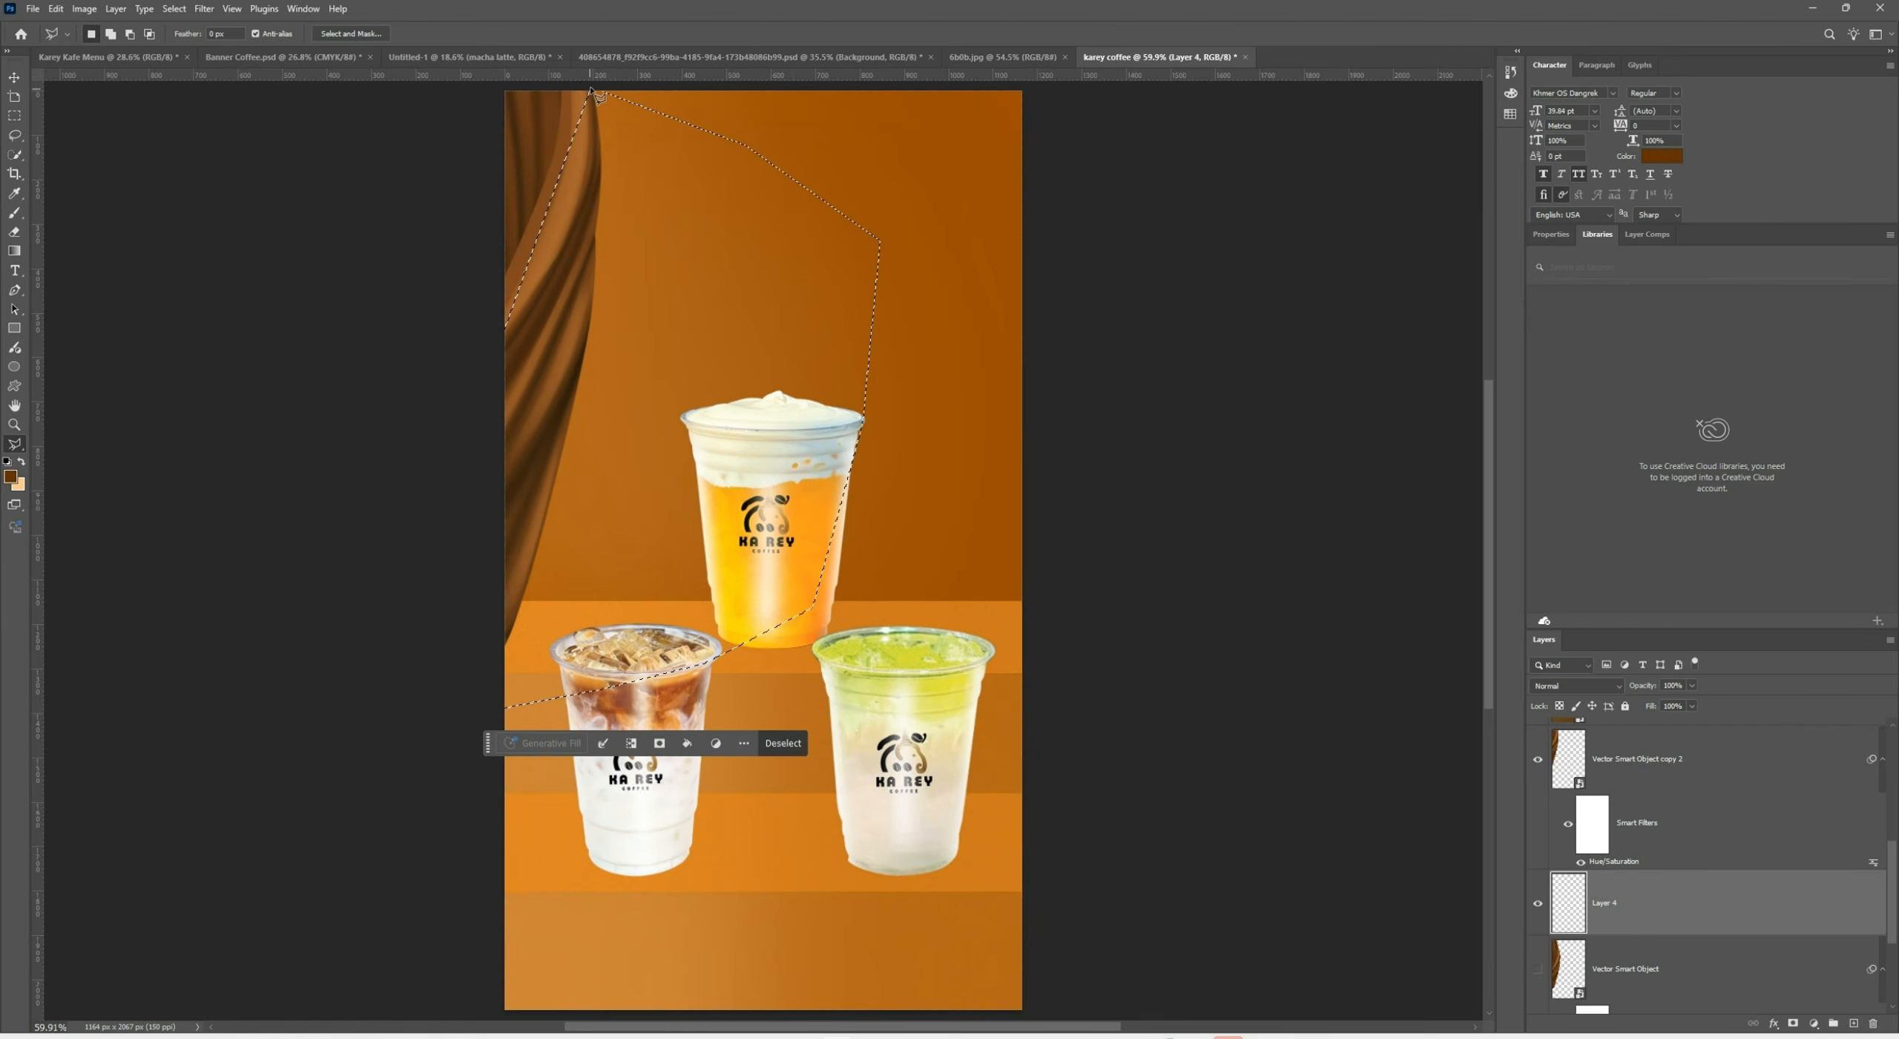
Fill the selected area on Layer 4 with dark brown 643200 and deselect it
{"action": "left_click", "coordinate": [22, 464]}
{"action": "left_click", "coordinate": [22, 488]}
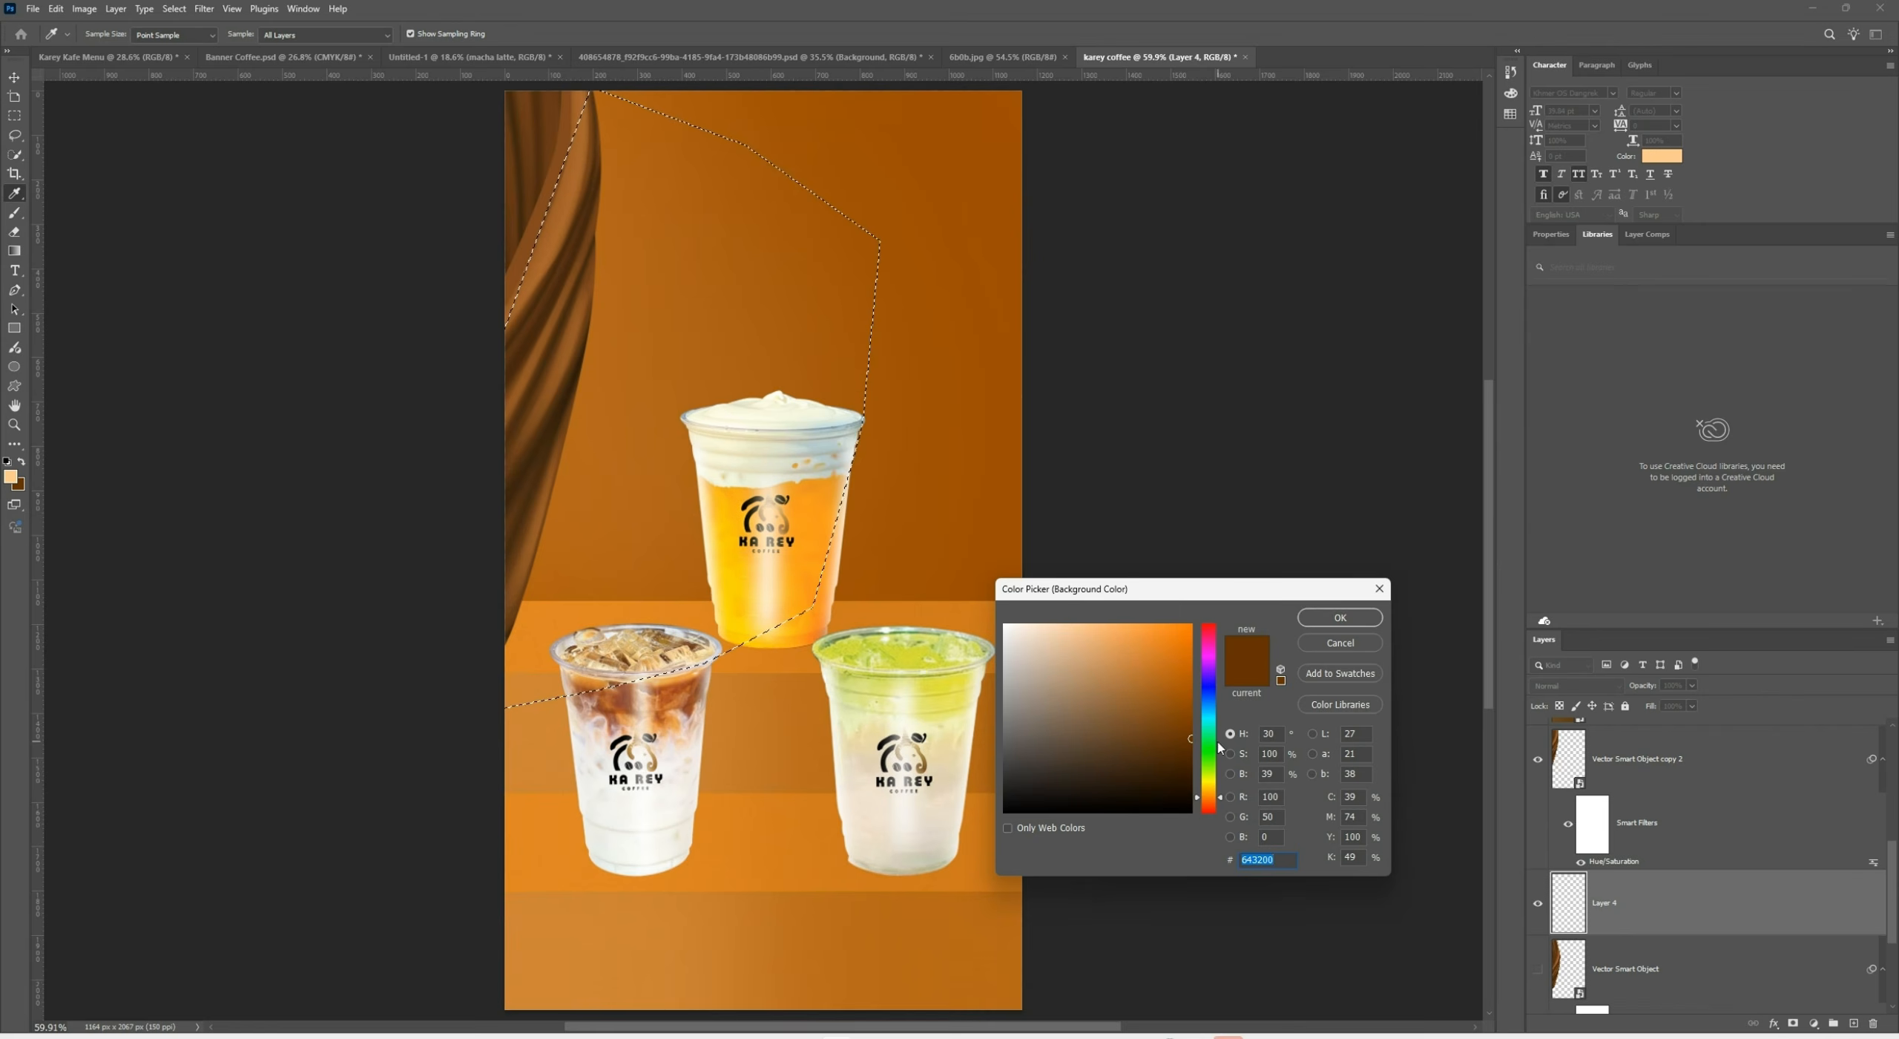
{"action": "left_click", "coordinate": [1367, 618]}
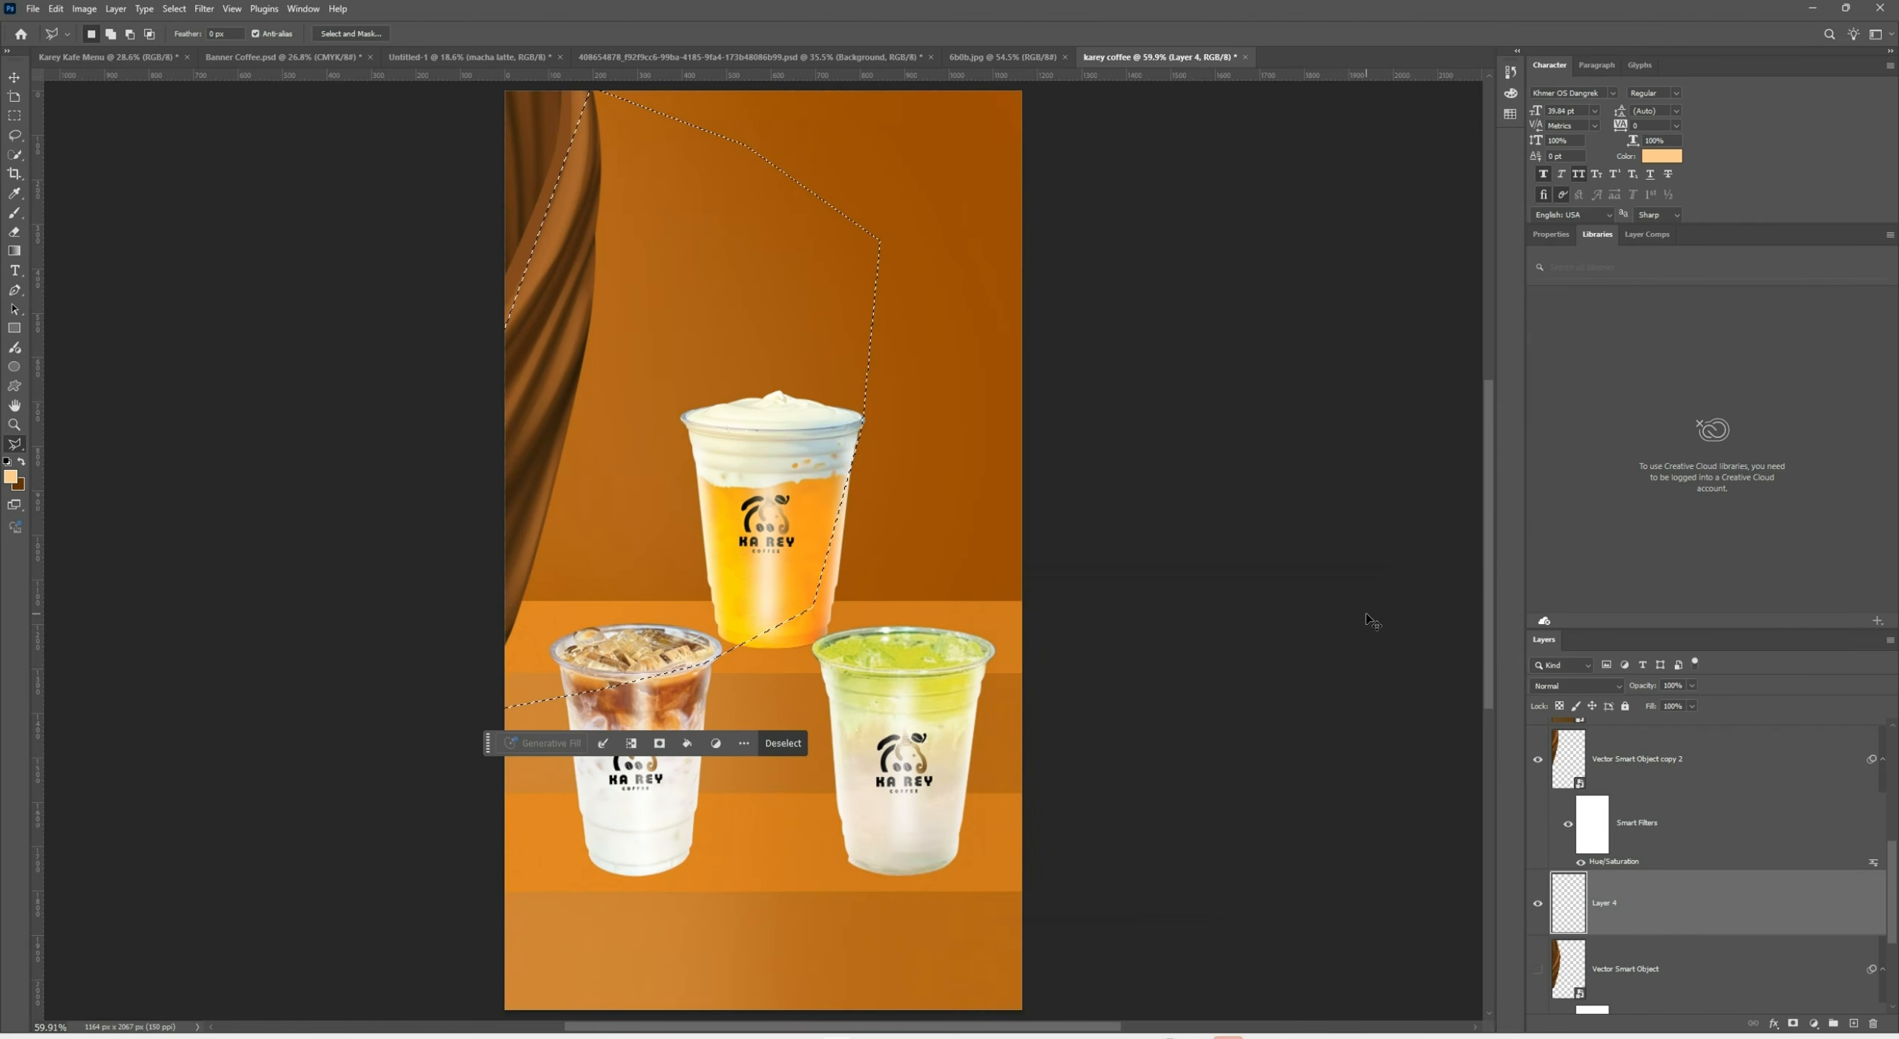
{"action": "key", "text": "ctrl+BackSpace"}
{"action": "key", "text": "ctrl+d"}
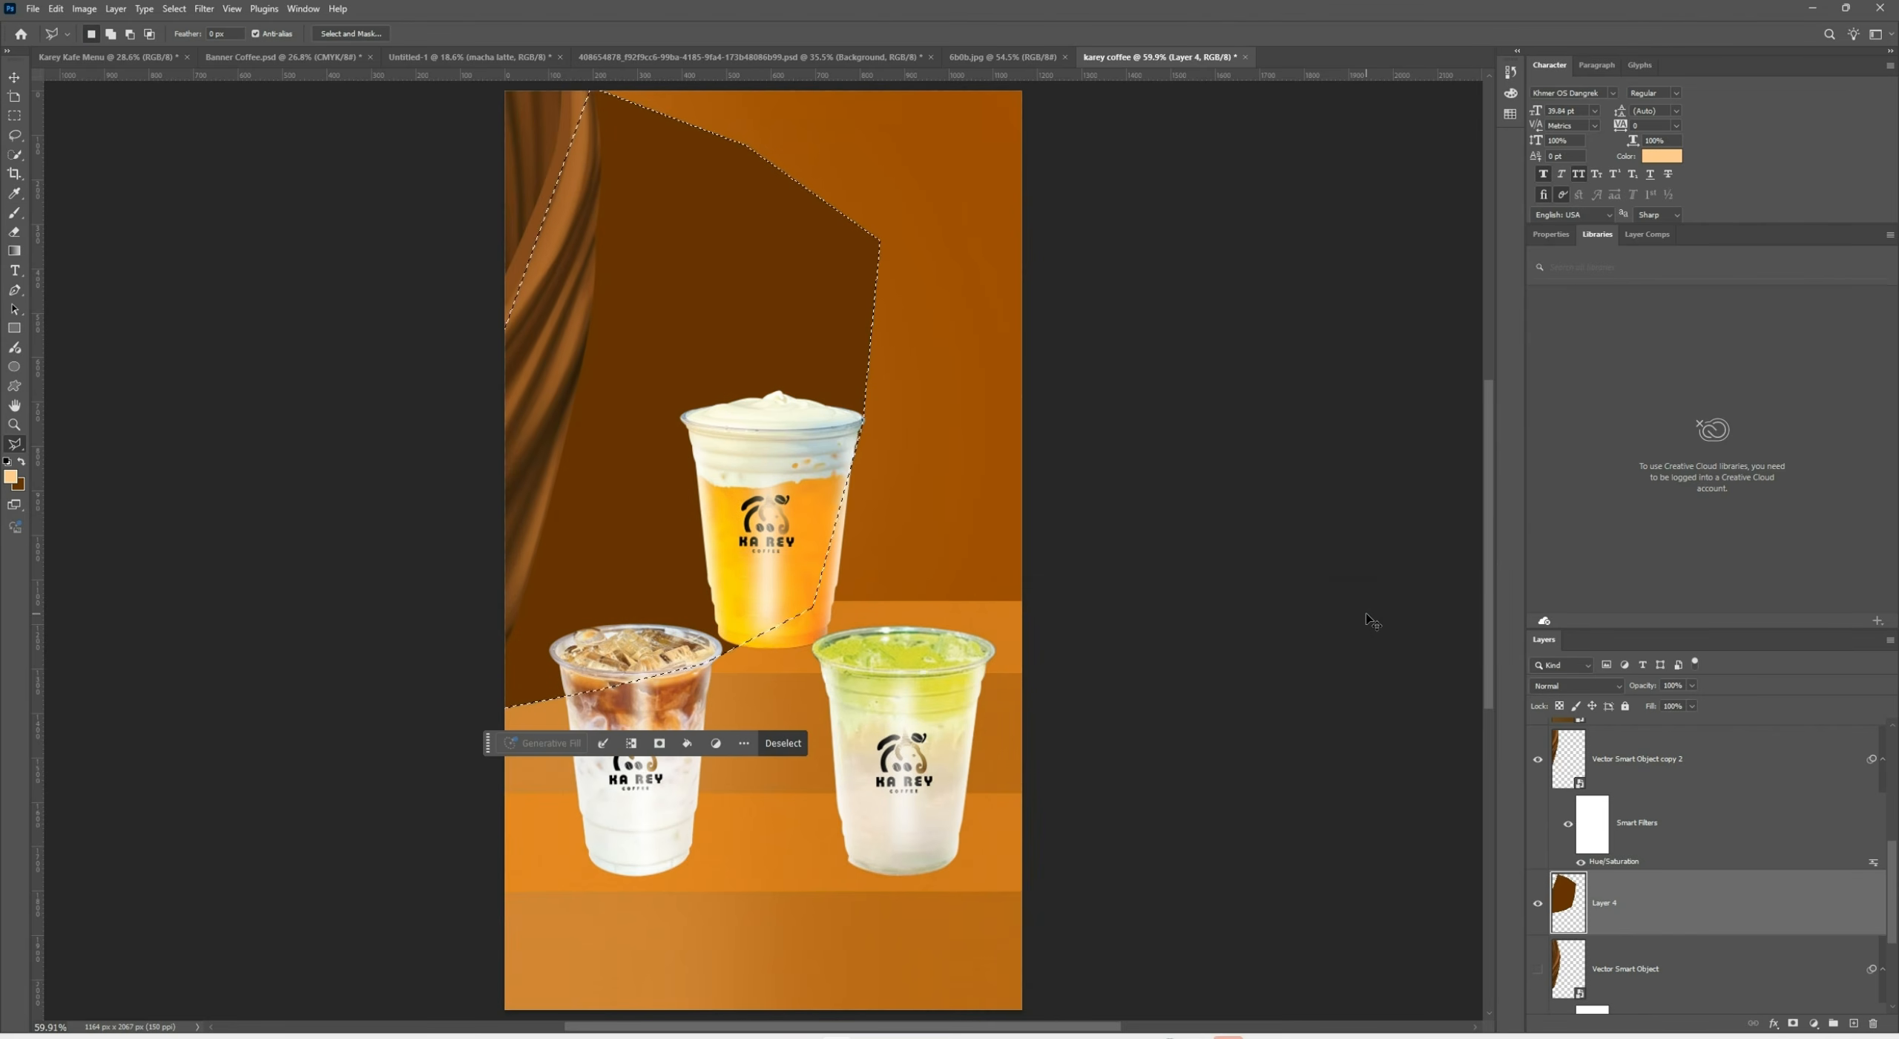
{"action": "scroll", "coordinate": [837, 521], "scroll_direction": "down", "scroll_amount": 4}
{"action": "scroll", "coordinate": [695, 364], "scroll_direction": "up", "scroll_amount": 3}
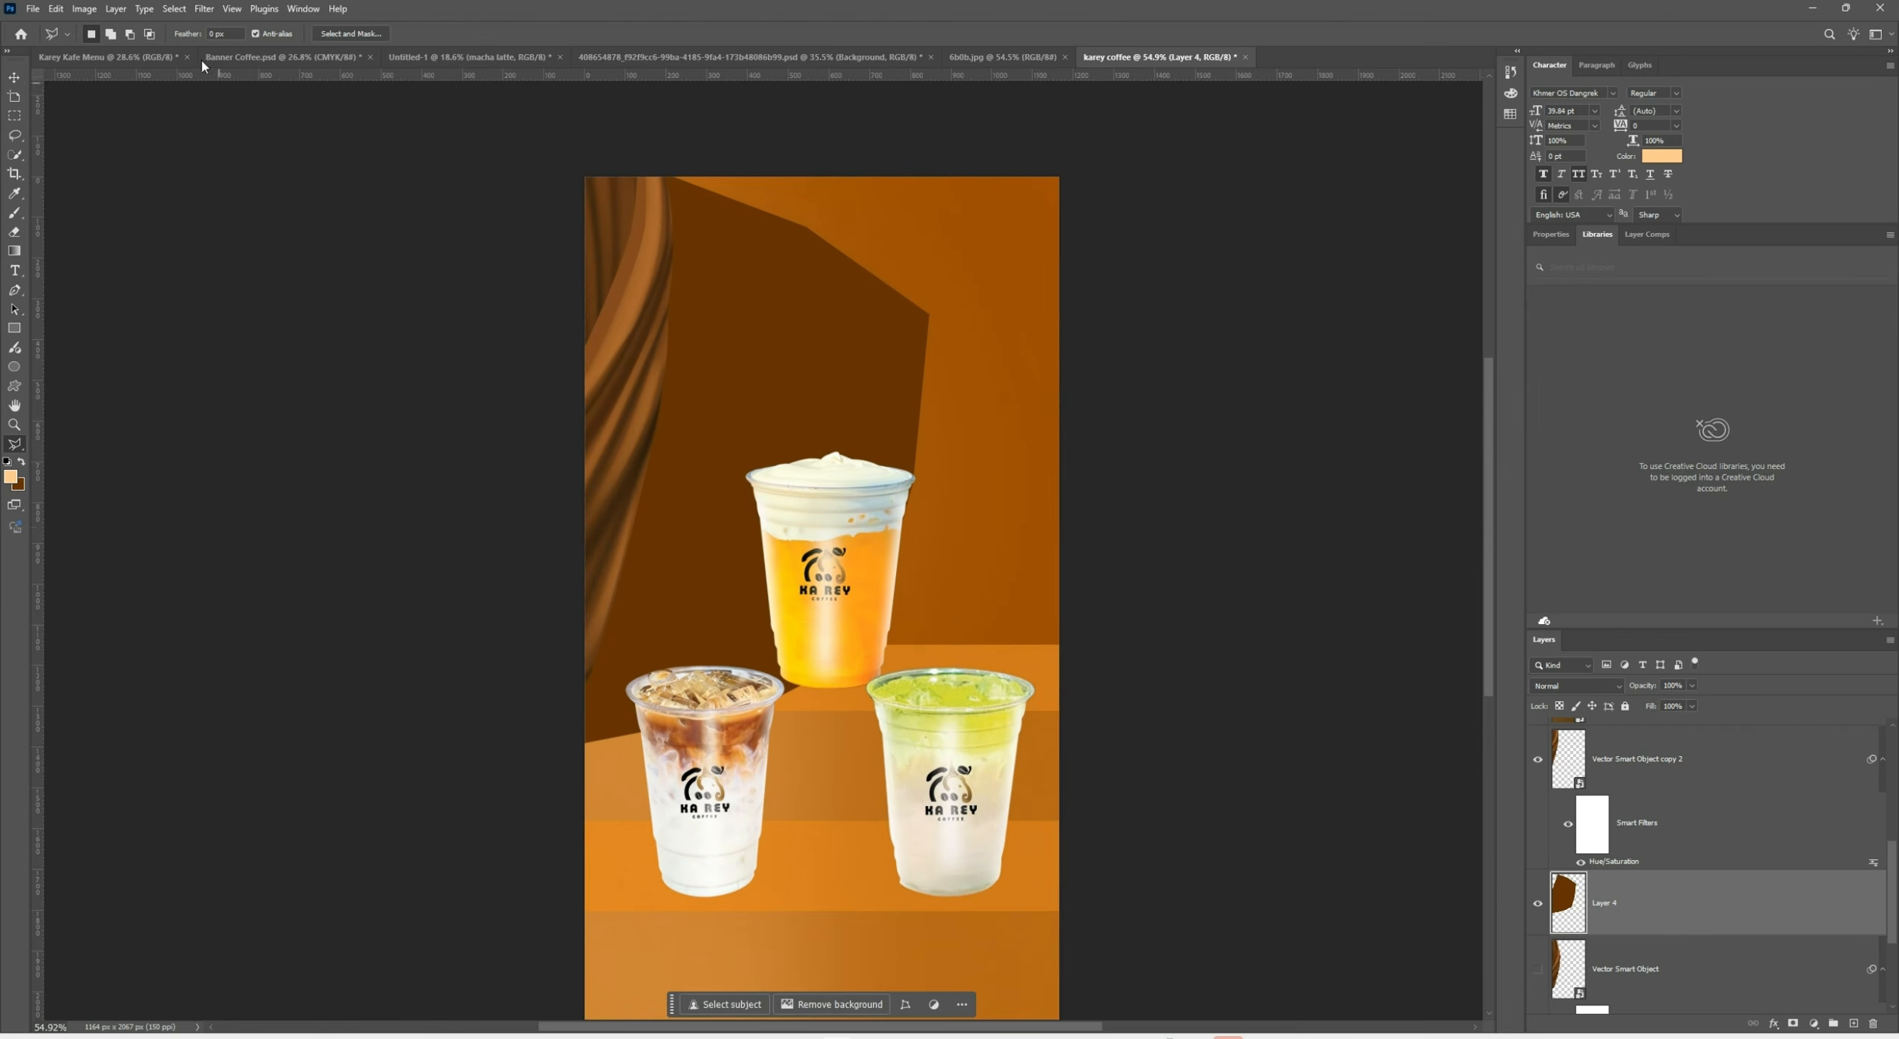
Start a Tilt-Shift blur on the brown shadow shape and rotate its focus band to a steep diagonal
{"action": "left_click", "coordinate": [204, 8]}
{"action": "mouse_move", "coordinate": [241, 202]}
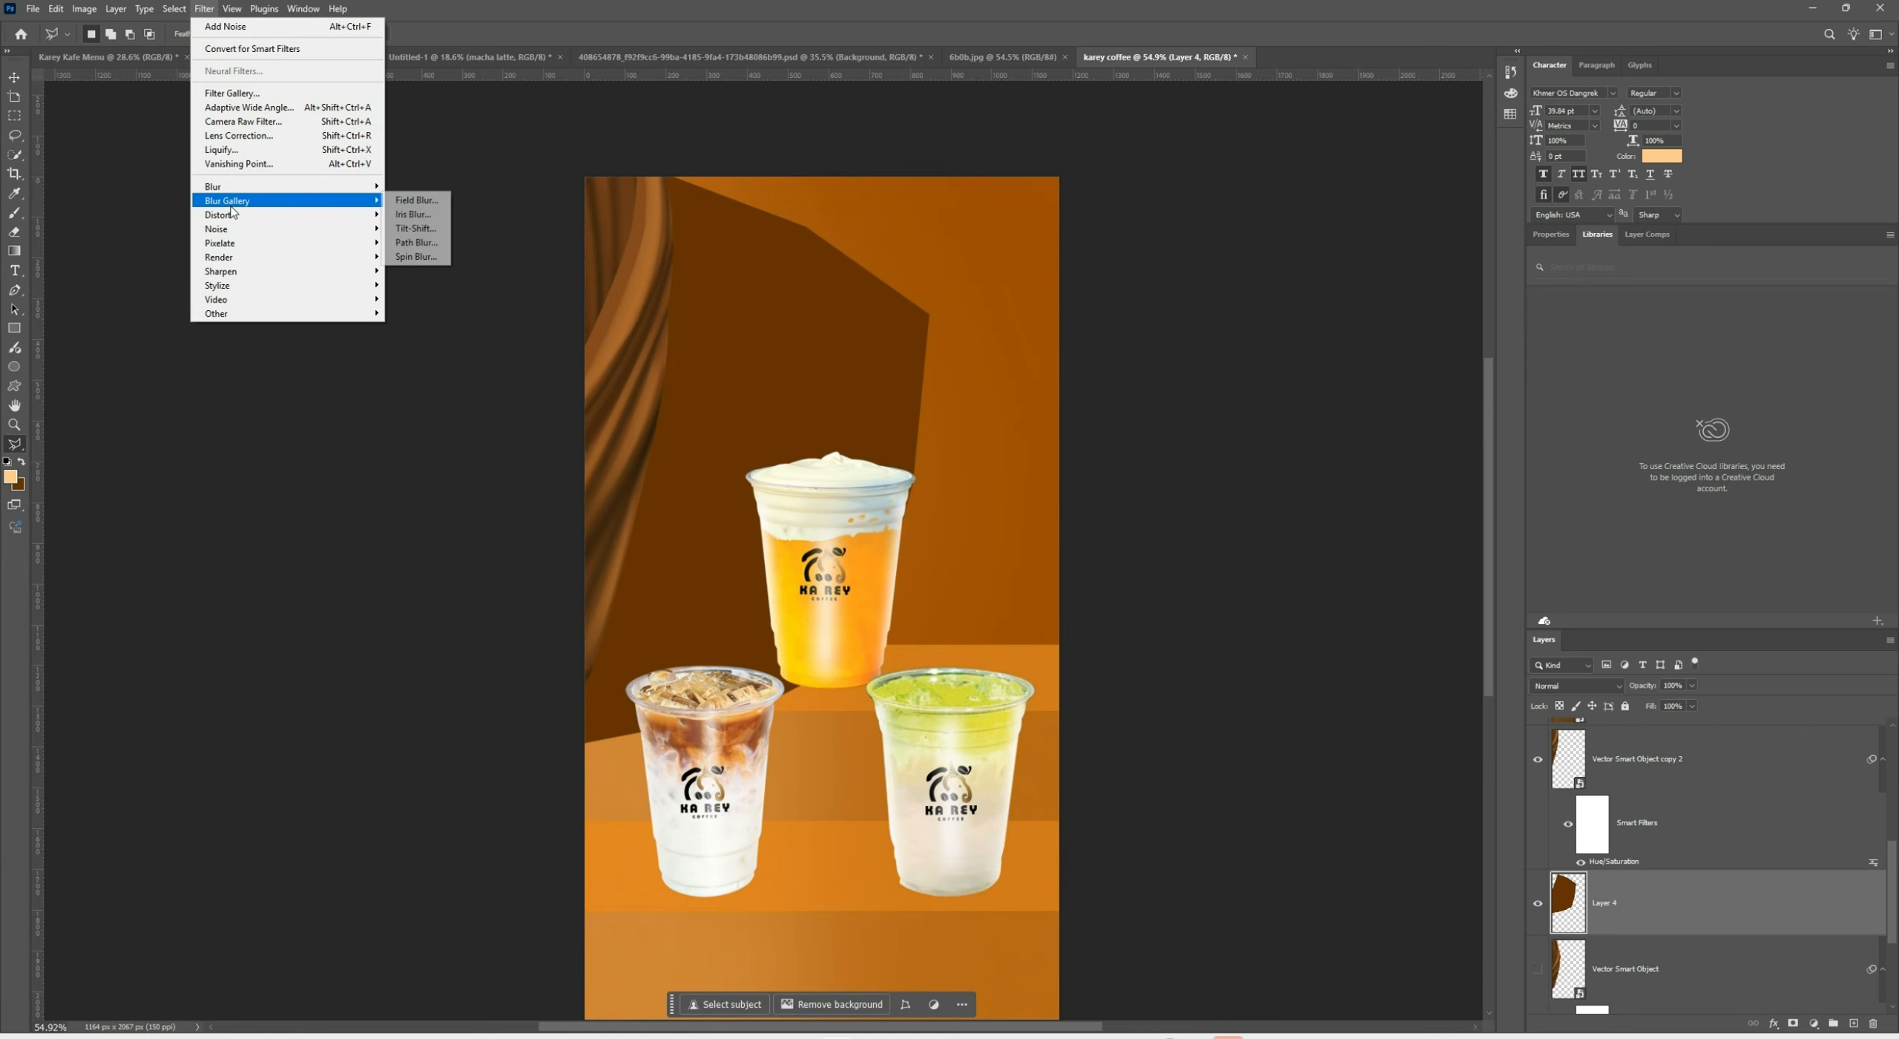
{"action": "left_click", "coordinate": [422, 229]}
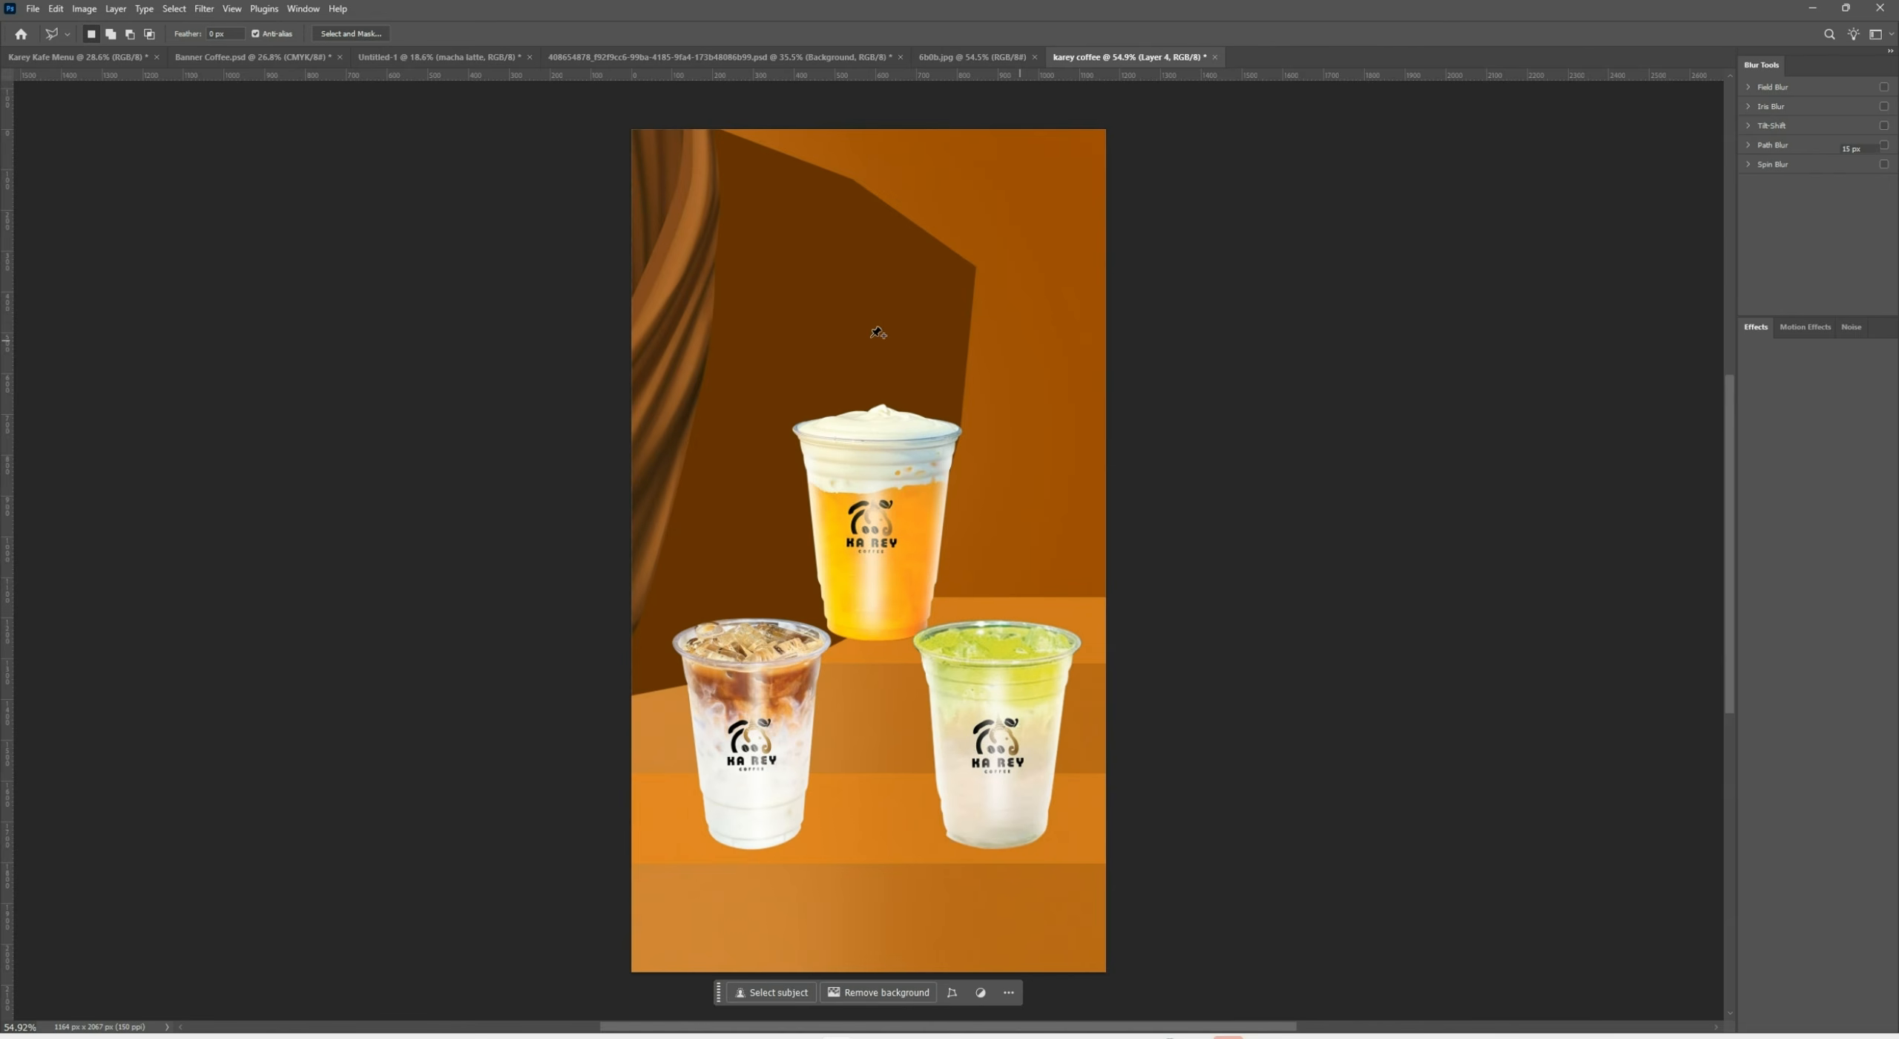
{"action": "scroll", "coordinate": [880, 369], "scroll_direction": "down", "scroll_amount": 2}
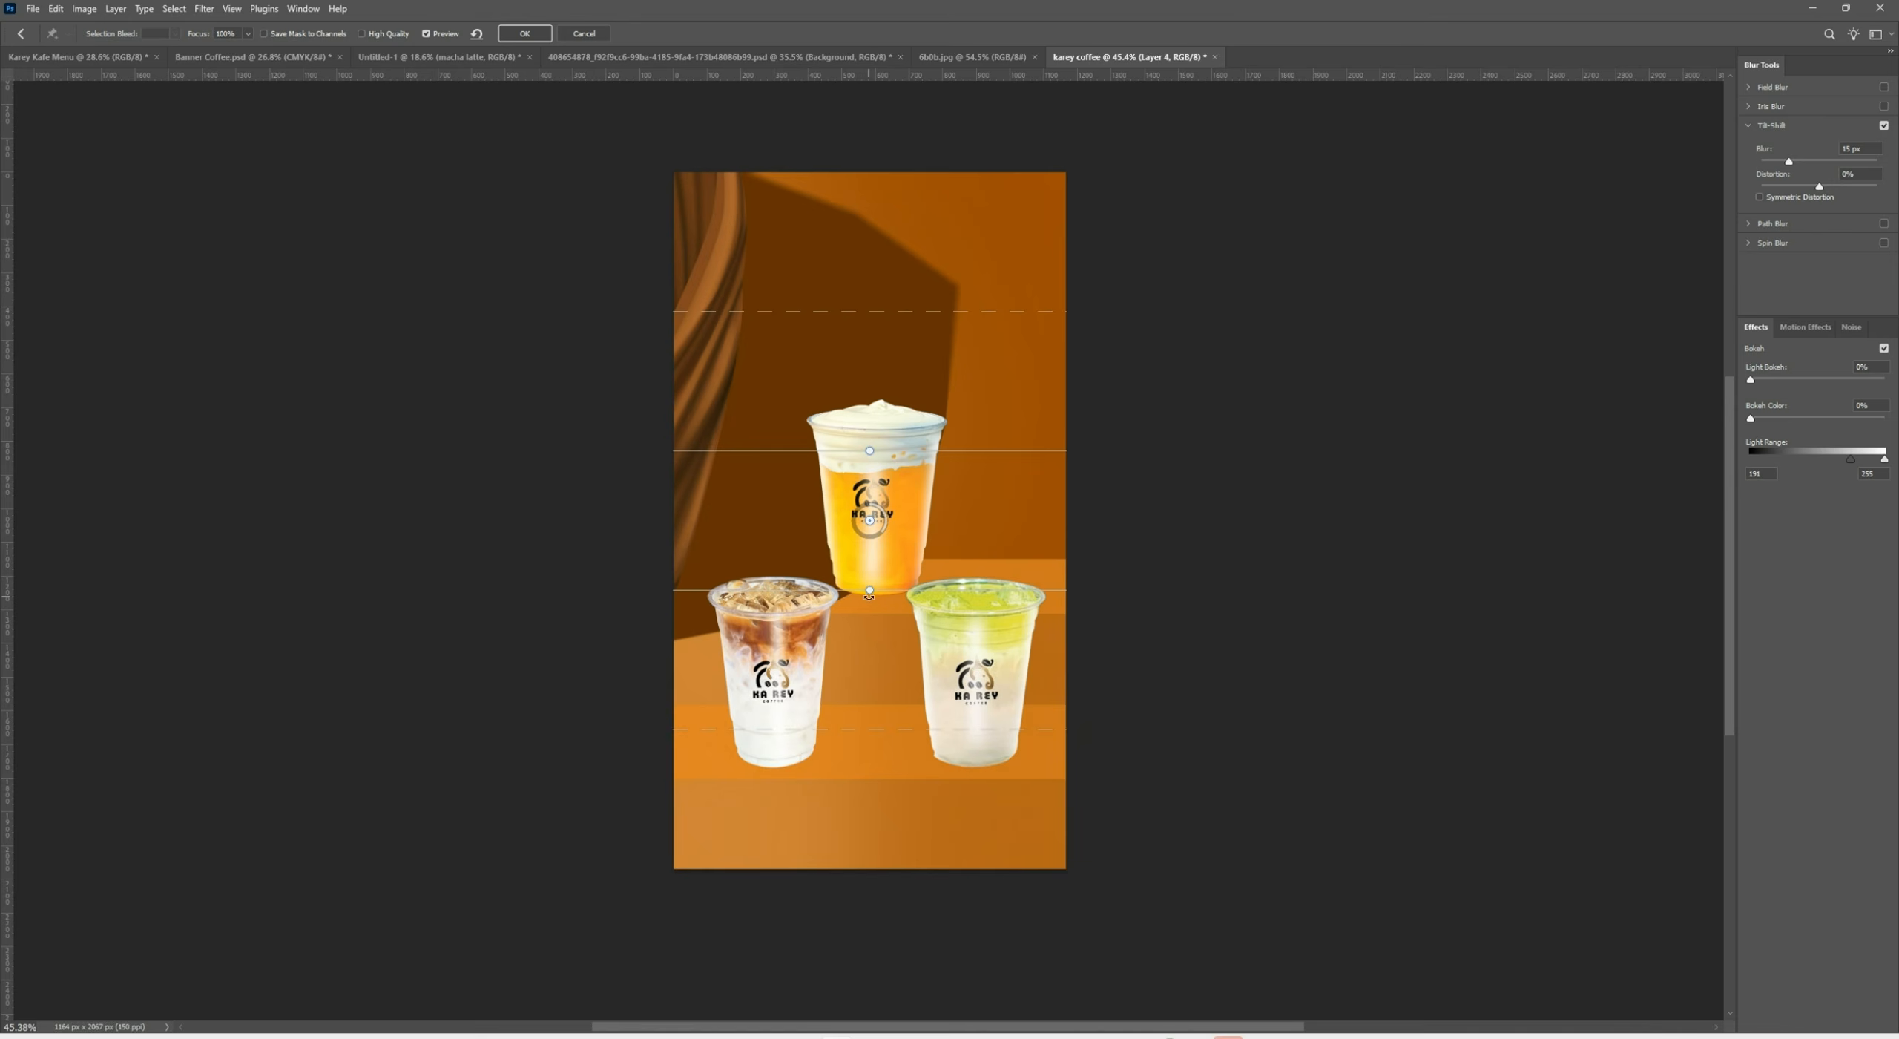
{"action": "left_click_drag", "start_coordinate": [869, 597], "coordinate": [879, 595]}
{"action": "left_click_drag", "start_coordinate": [937, 525], "coordinate": [1076, 573]}
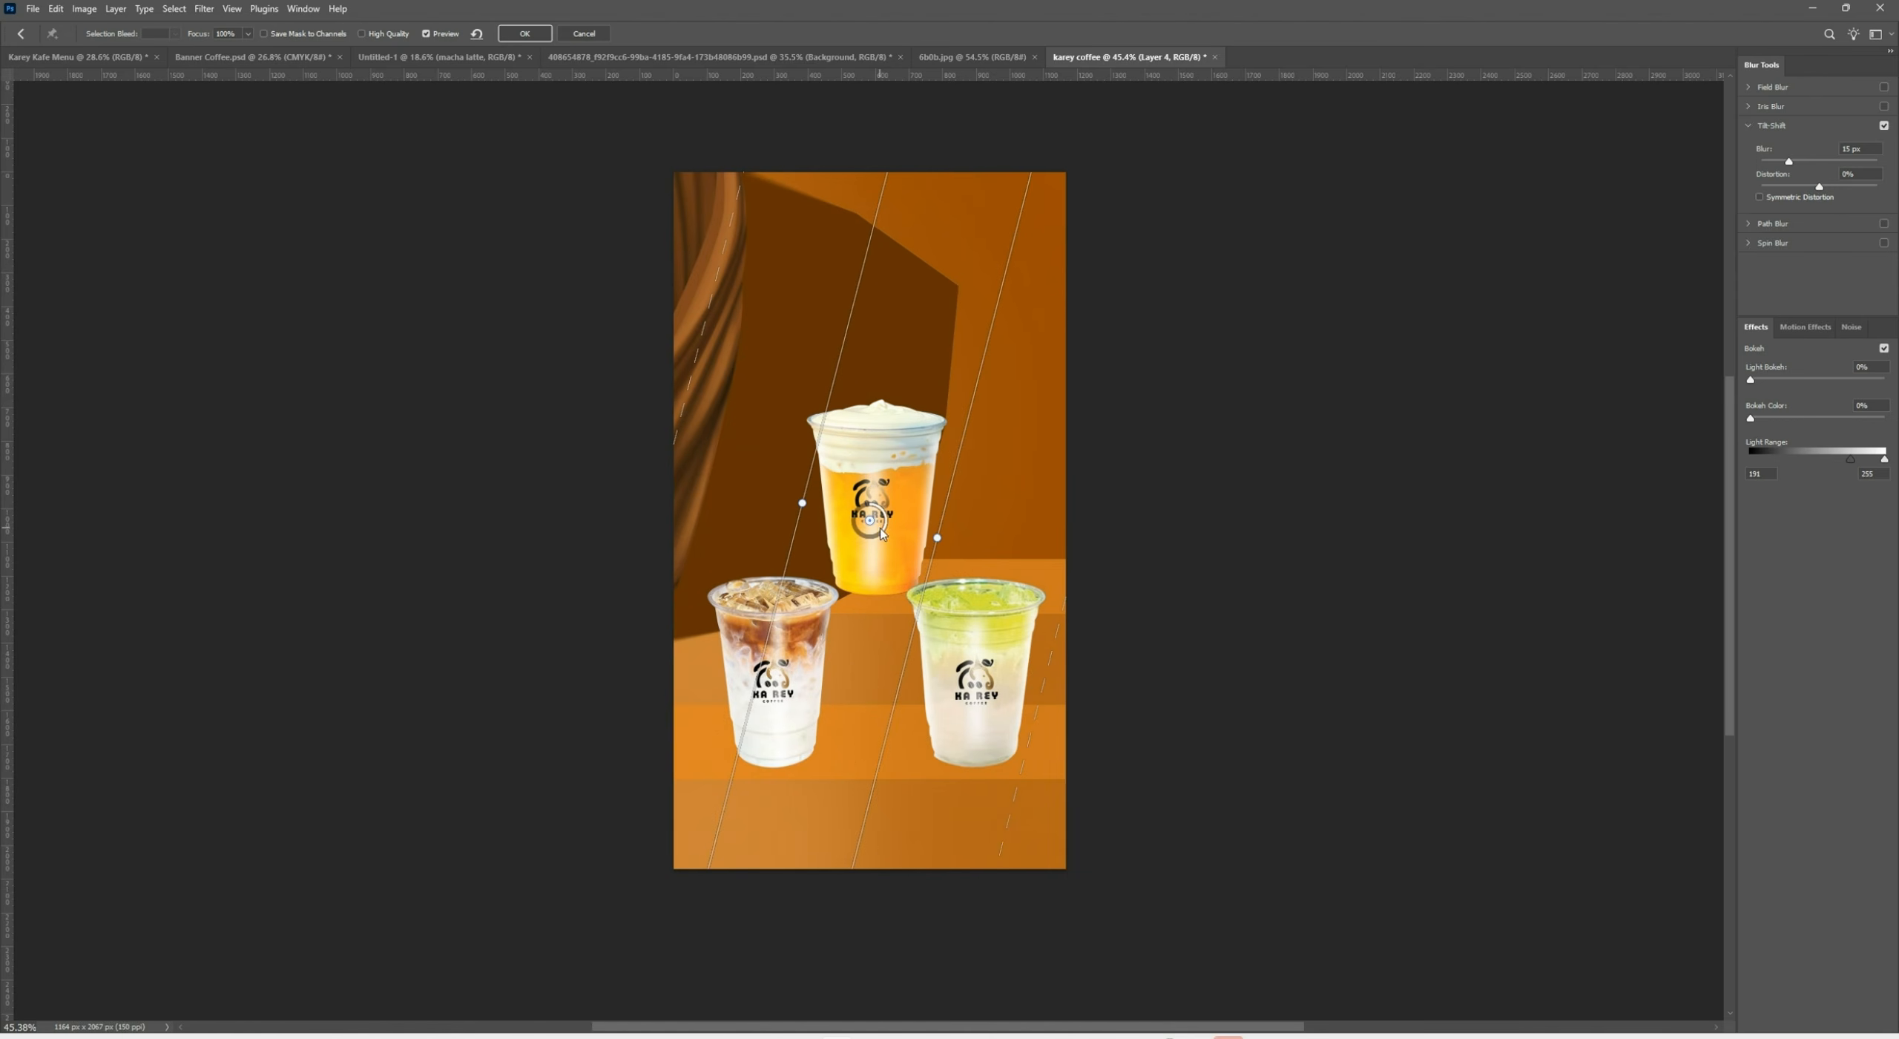
Move the focus band onto the curtain's left side, strengthen the blur so the shadow's far edge softens, and apply it
{"action": "left_click_drag", "start_coordinate": [869, 520], "coordinate": [748, 369]}
{"action": "left_click_drag", "start_coordinate": [722, 444], "coordinate": [689, 477]}
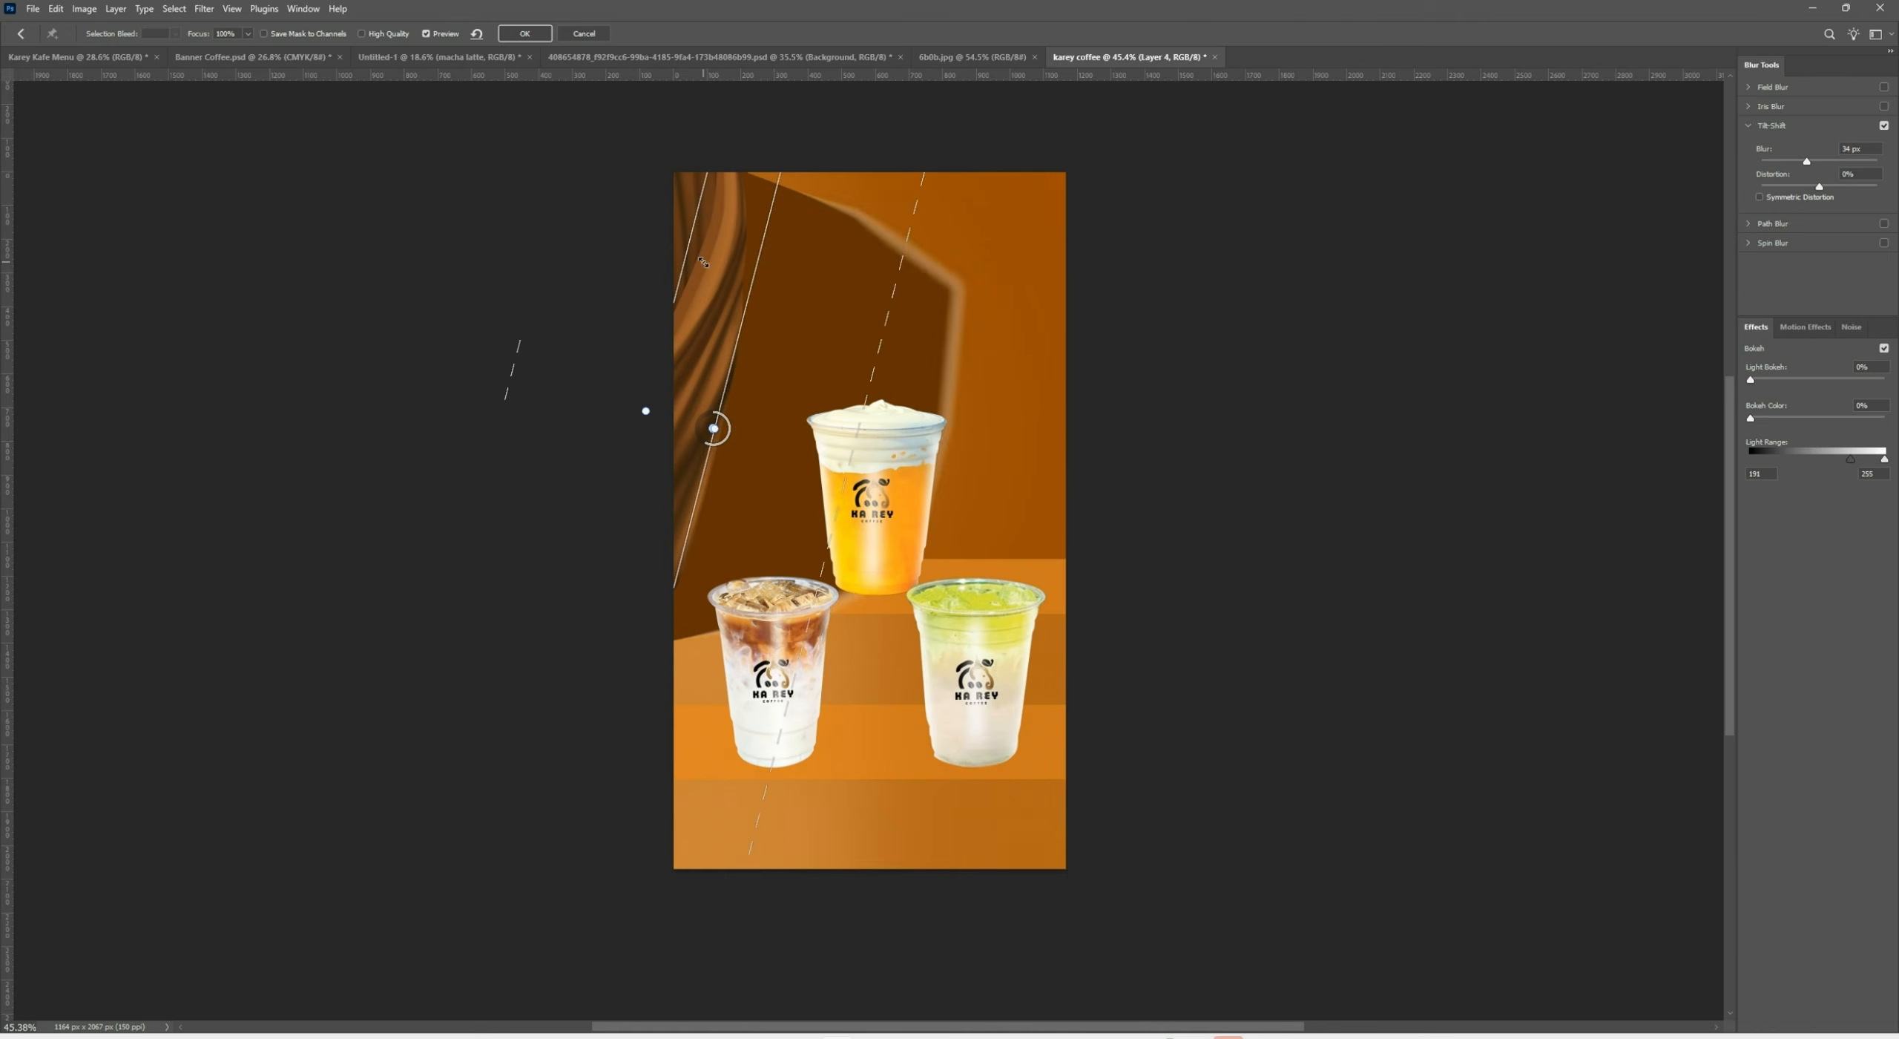
{"action": "left_click_drag", "start_coordinate": [646, 411], "coordinate": [752, 442]}
{"action": "left_click_drag", "start_coordinate": [736, 370], "coordinate": [680, 367]}
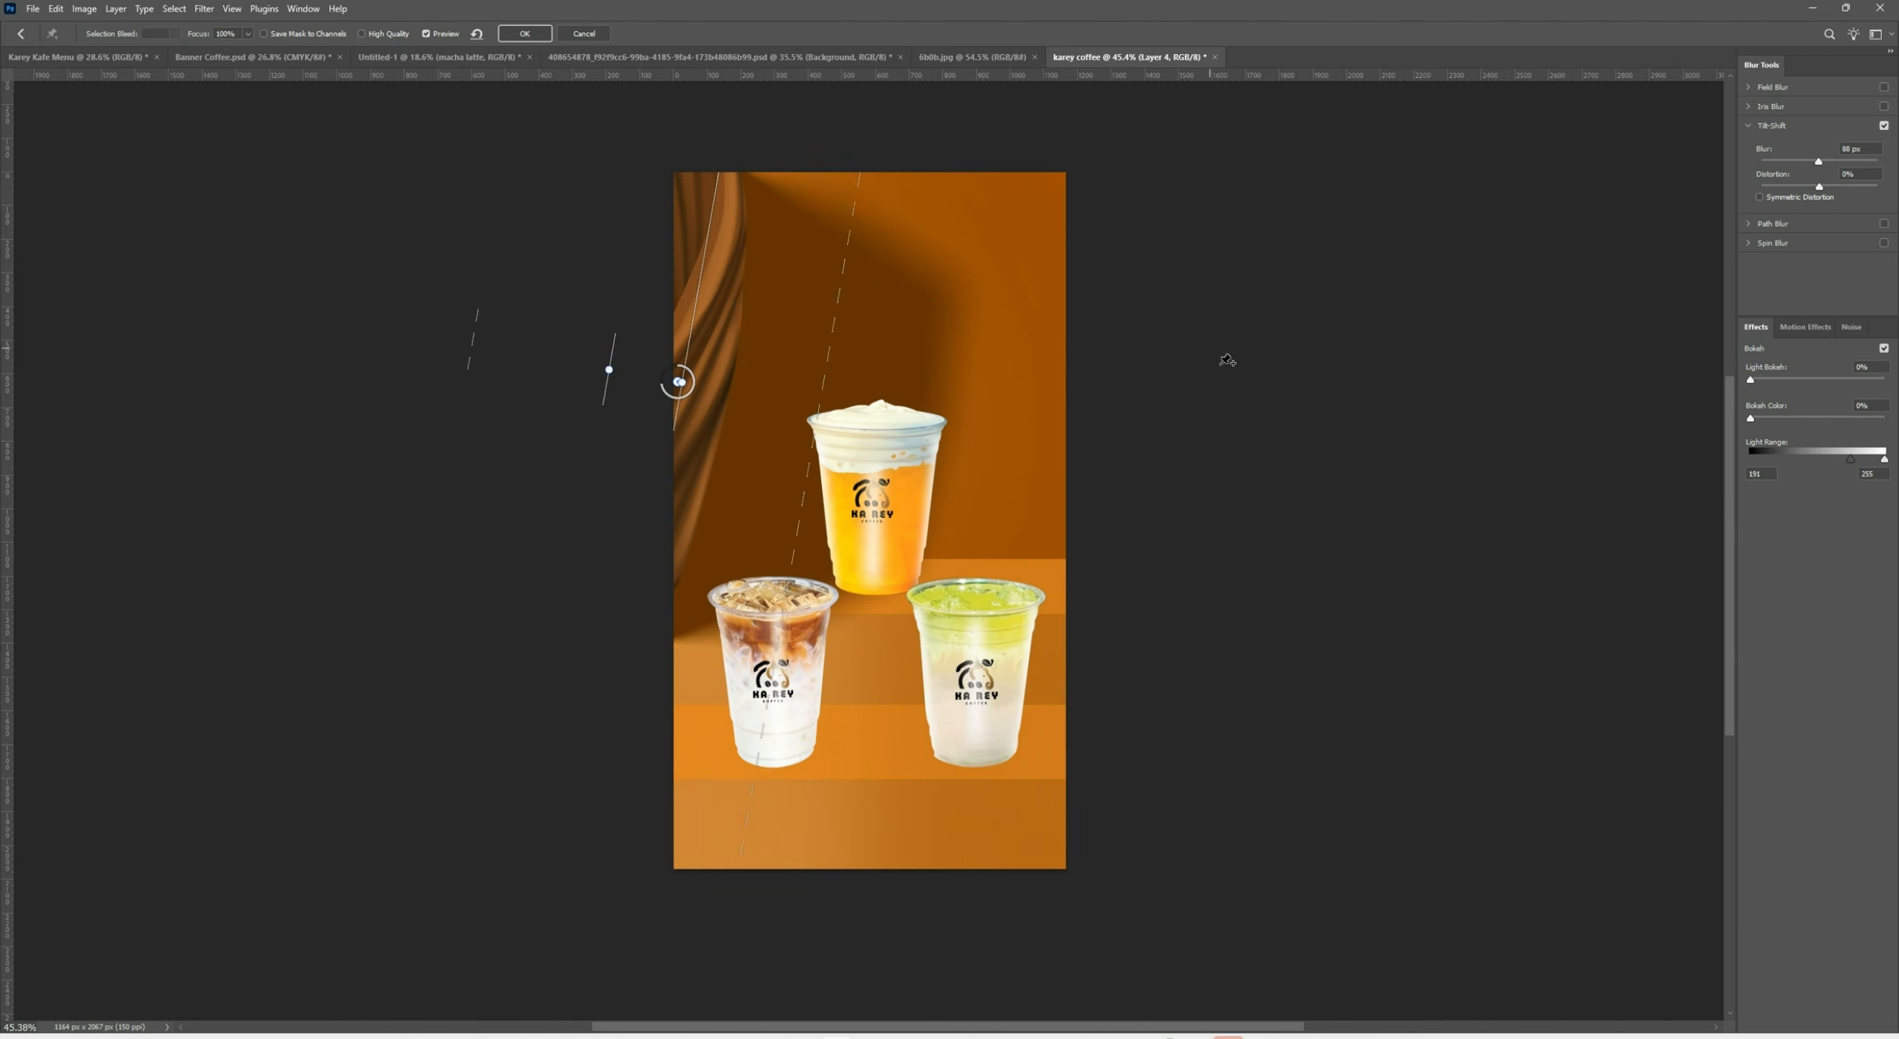
{"action": "left_click_drag", "start_coordinate": [825, 349], "coordinate": [958, 350]}
{"action": "left_click_drag", "start_coordinate": [695, 291], "coordinate": [714, 298]}
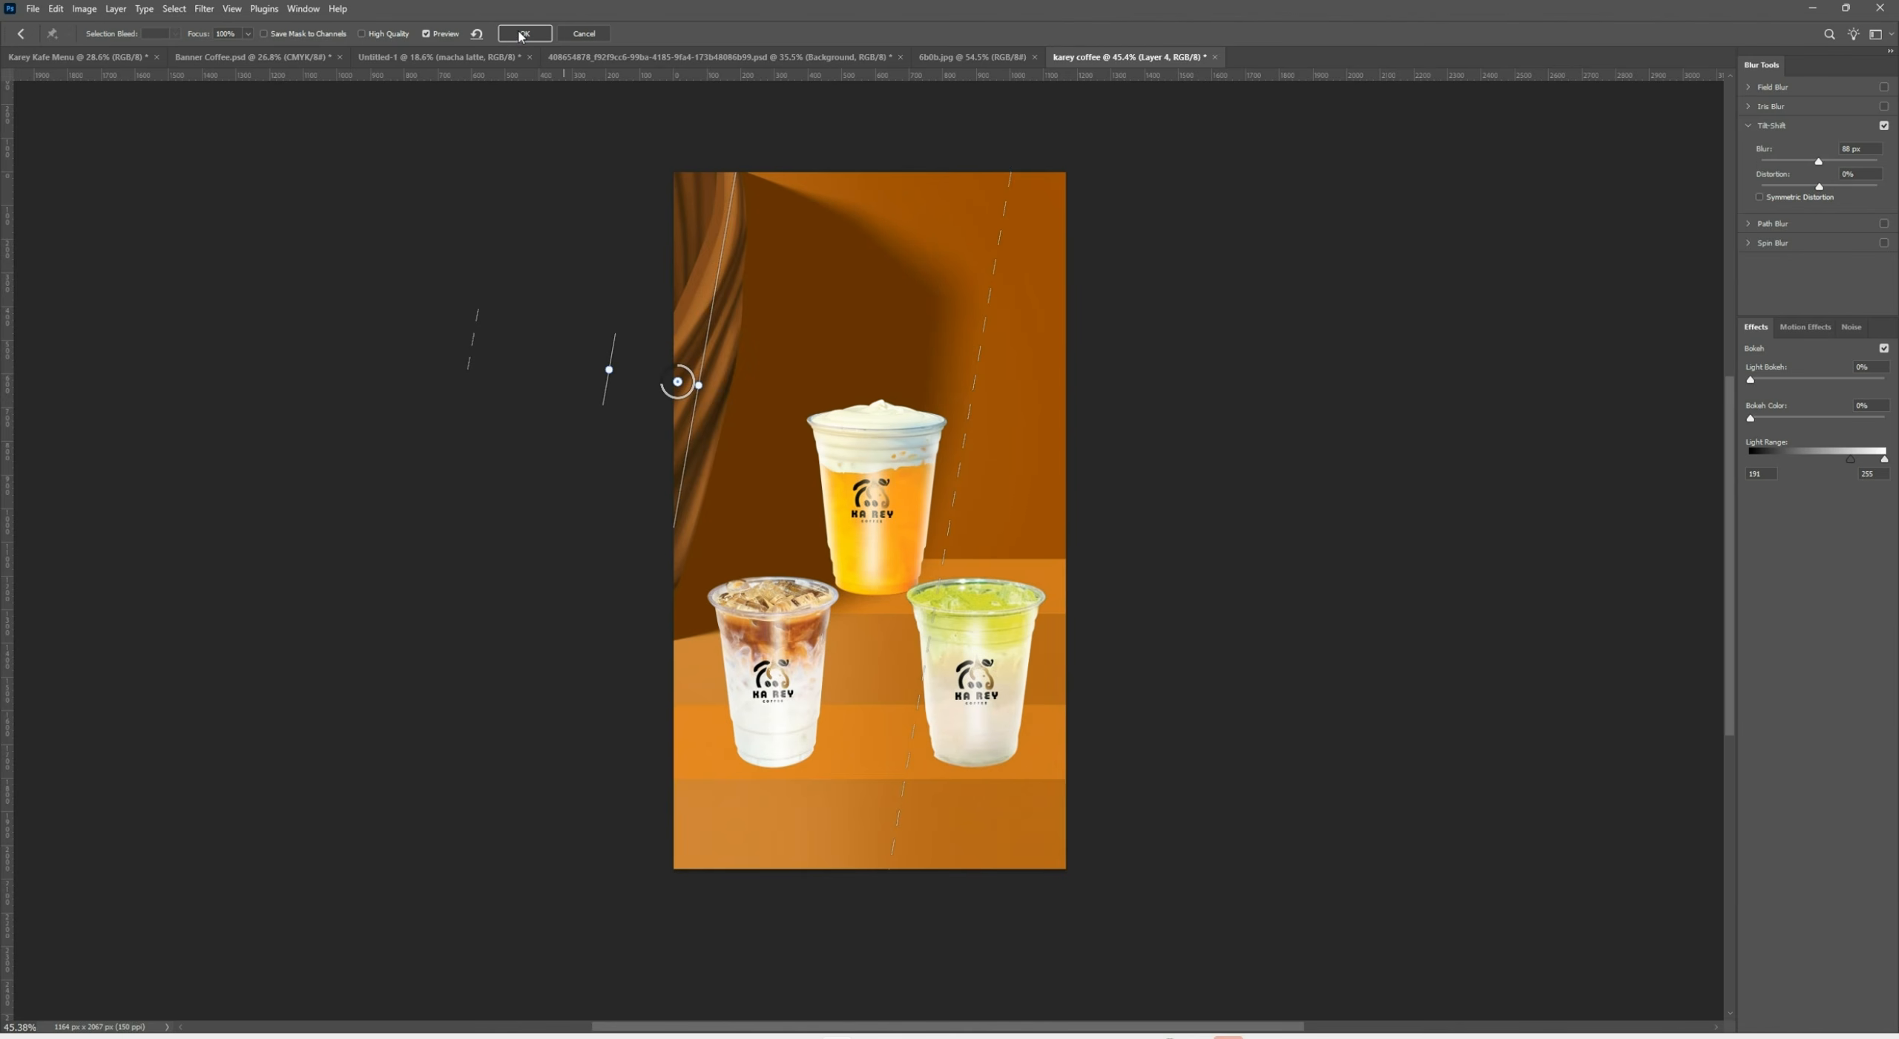
{"action": "left_click", "coordinate": [523, 34]}
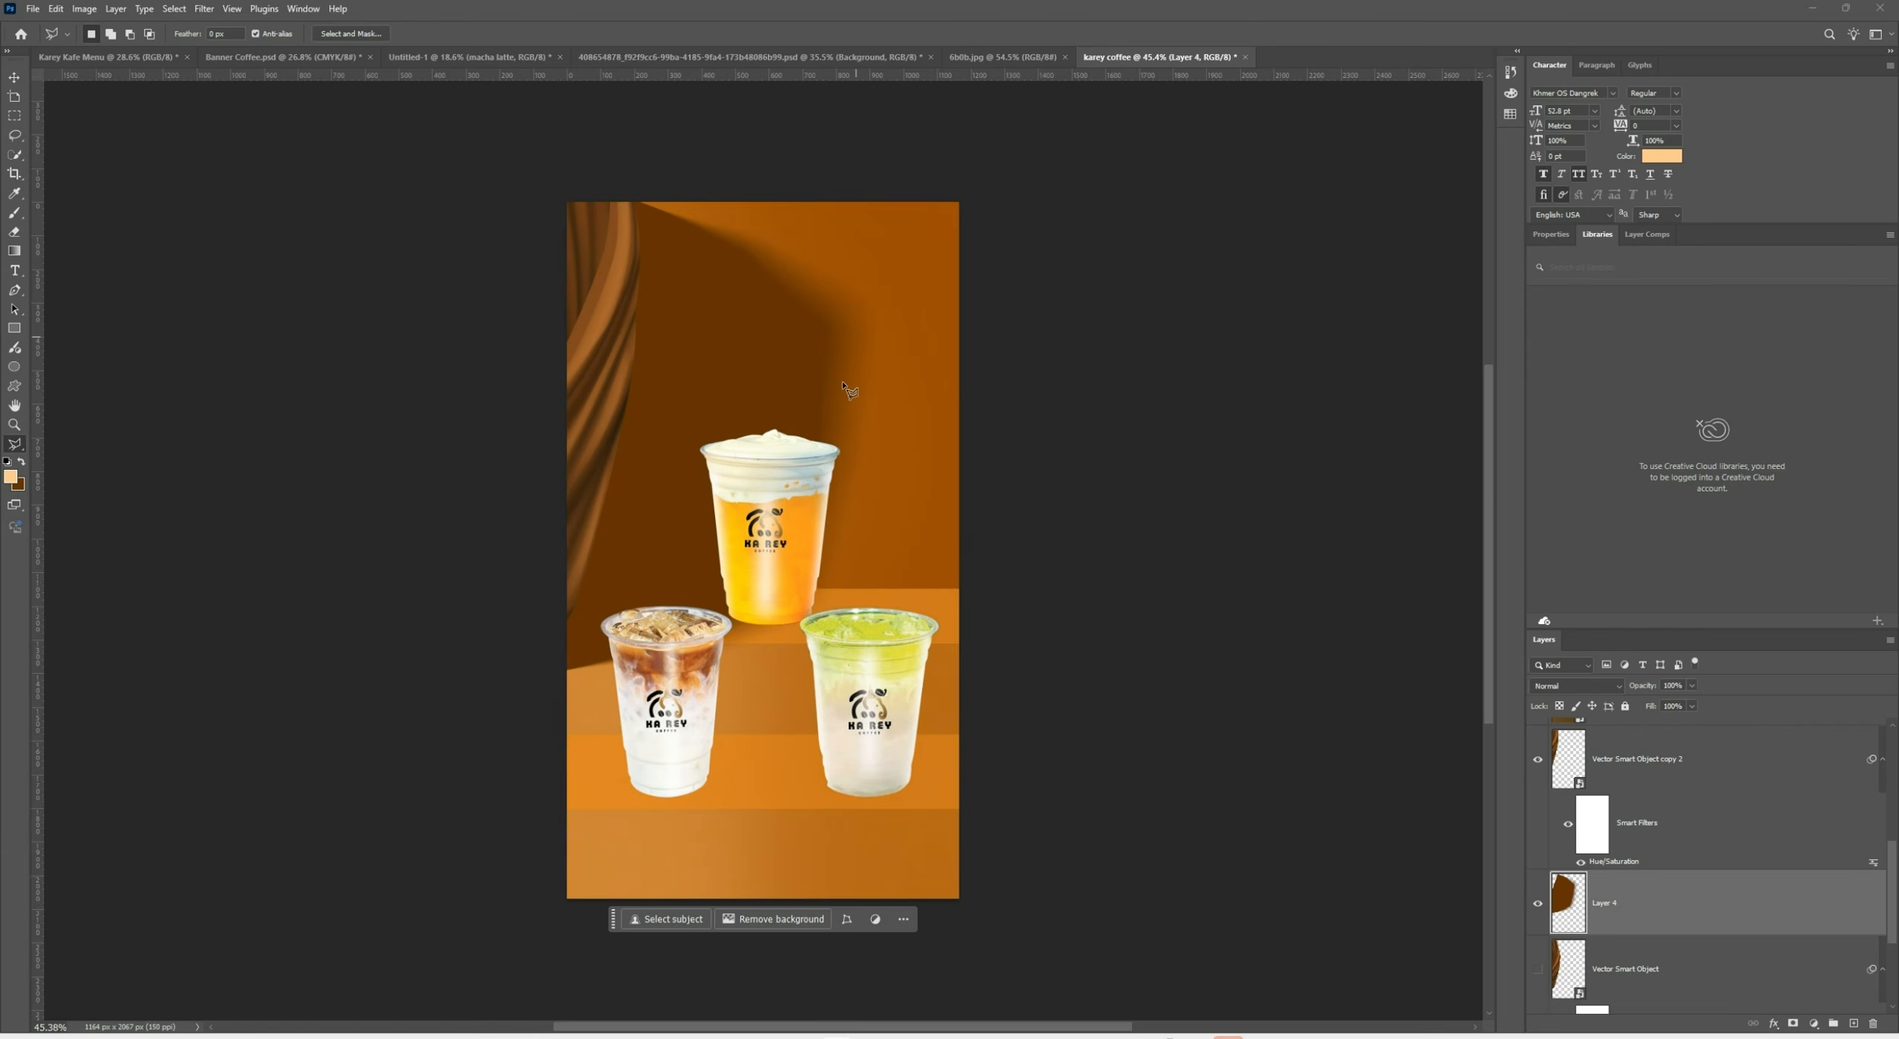
Add a layer mask to Layer 4 and fade the shadow with a linear gradient from the curtain towards the orange drink
{"action": "scroll", "coordinate": [848, 390], "scroll_direction": "down", "scroll_amount": 2}
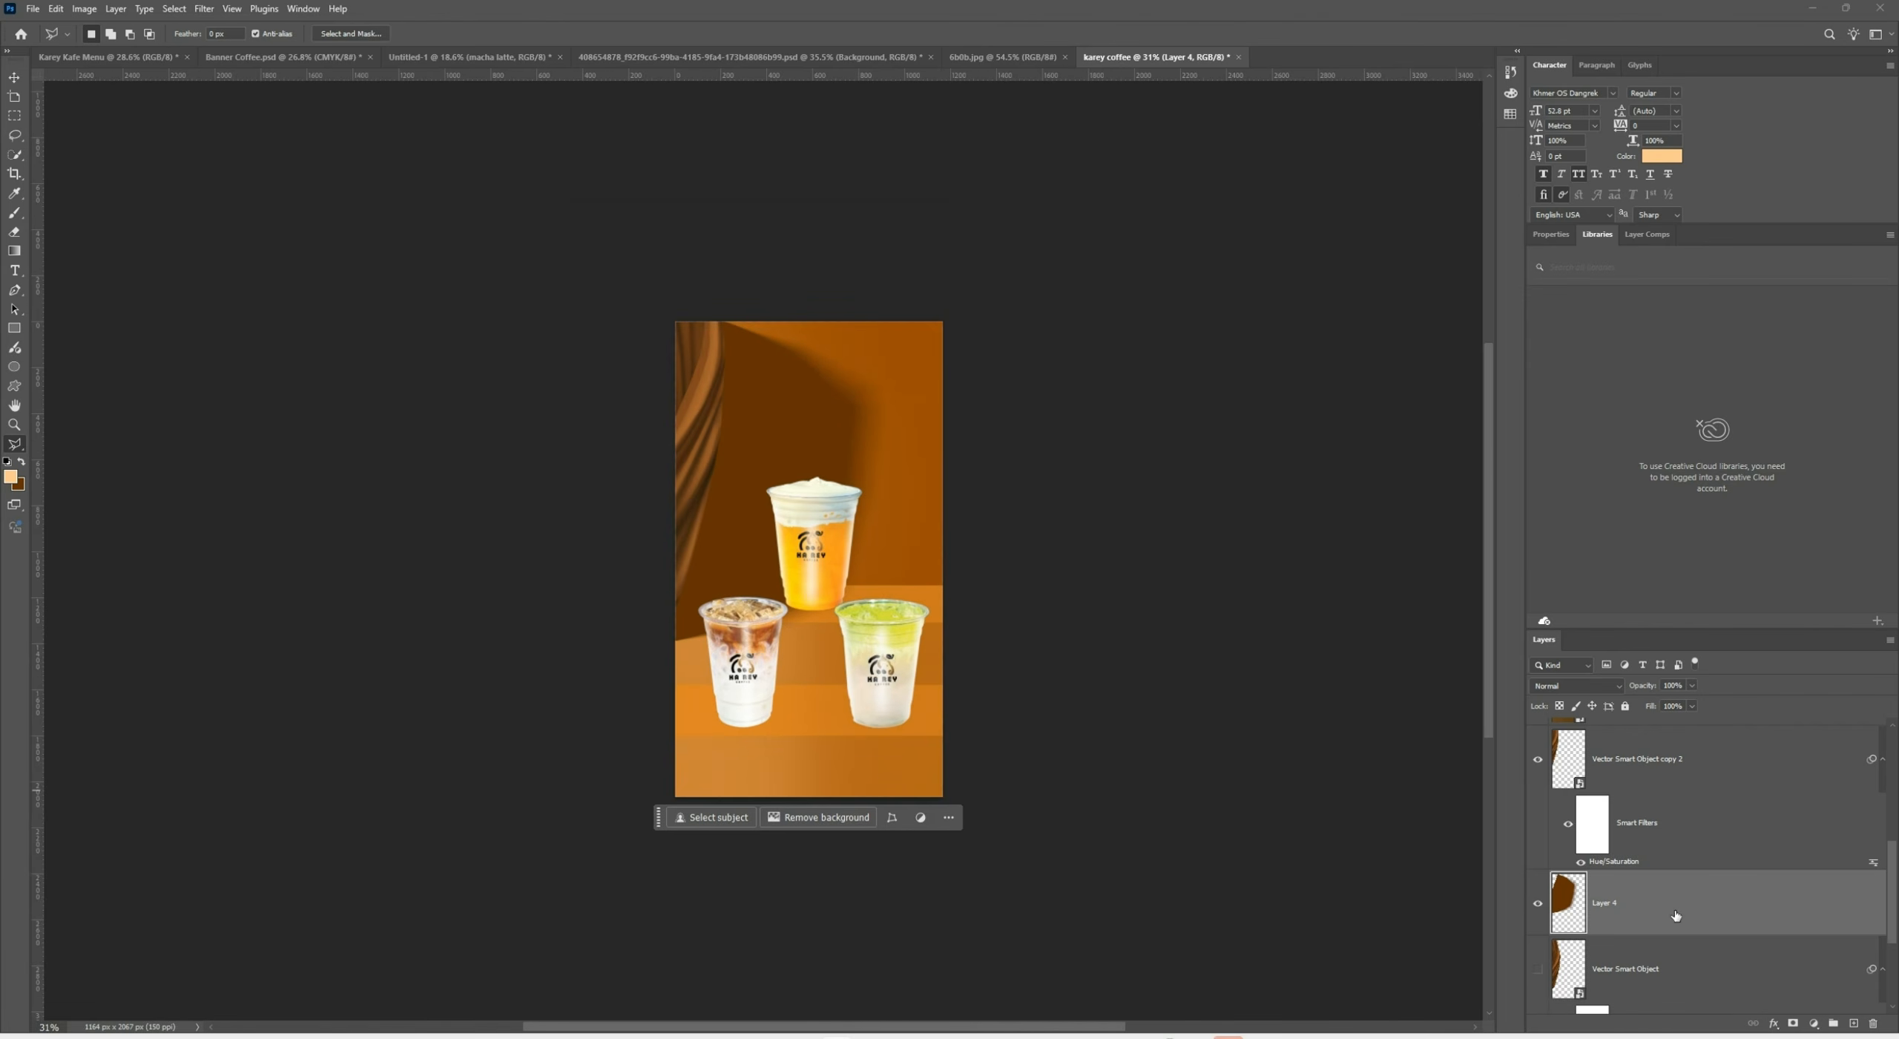
{"action": "left_click", "coordinate": [1540, 904]}
{"action": "left_click", "coordinate": [1540, 904]}
{"action": "left_click", "coordinate": [1793, 1023]}
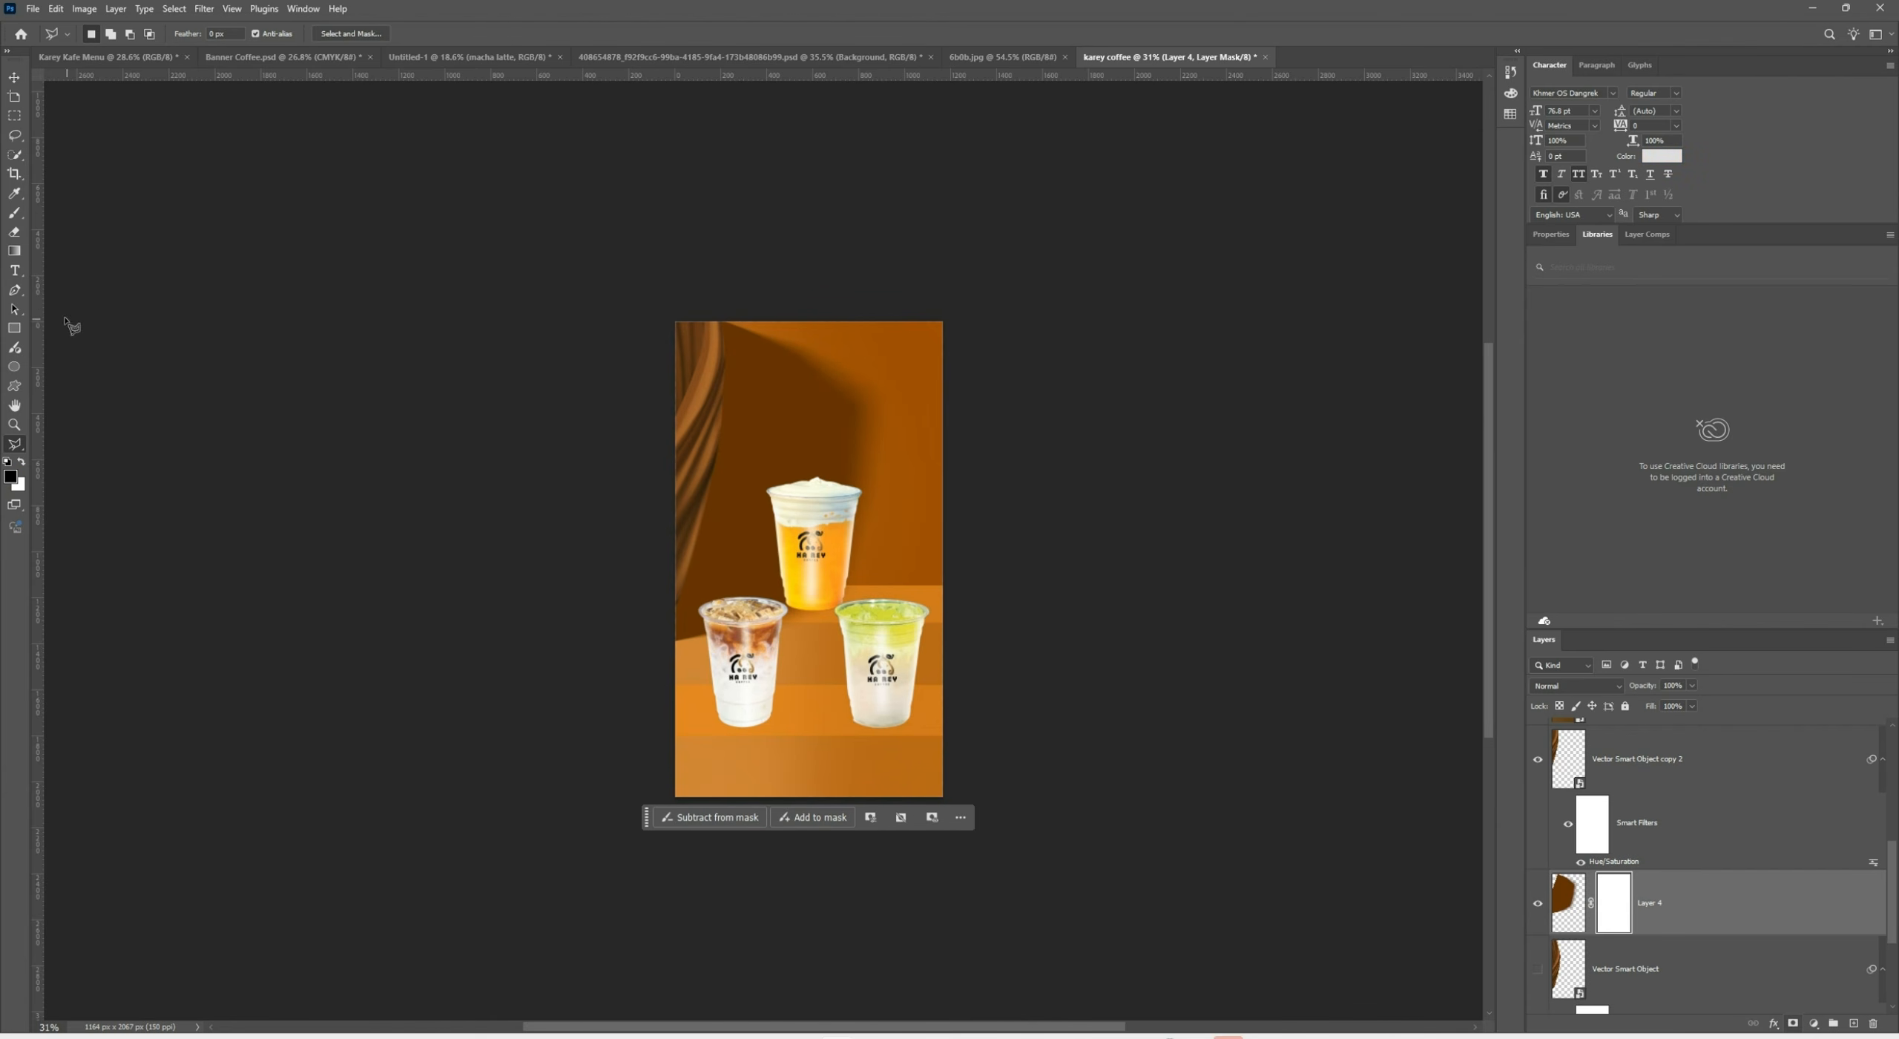
{"action": "left_click", "coordinate": [14, 251]}
{"action": "left_click_drag", "start_coordinate": [674, 394], "coordinate": [844, 488]}
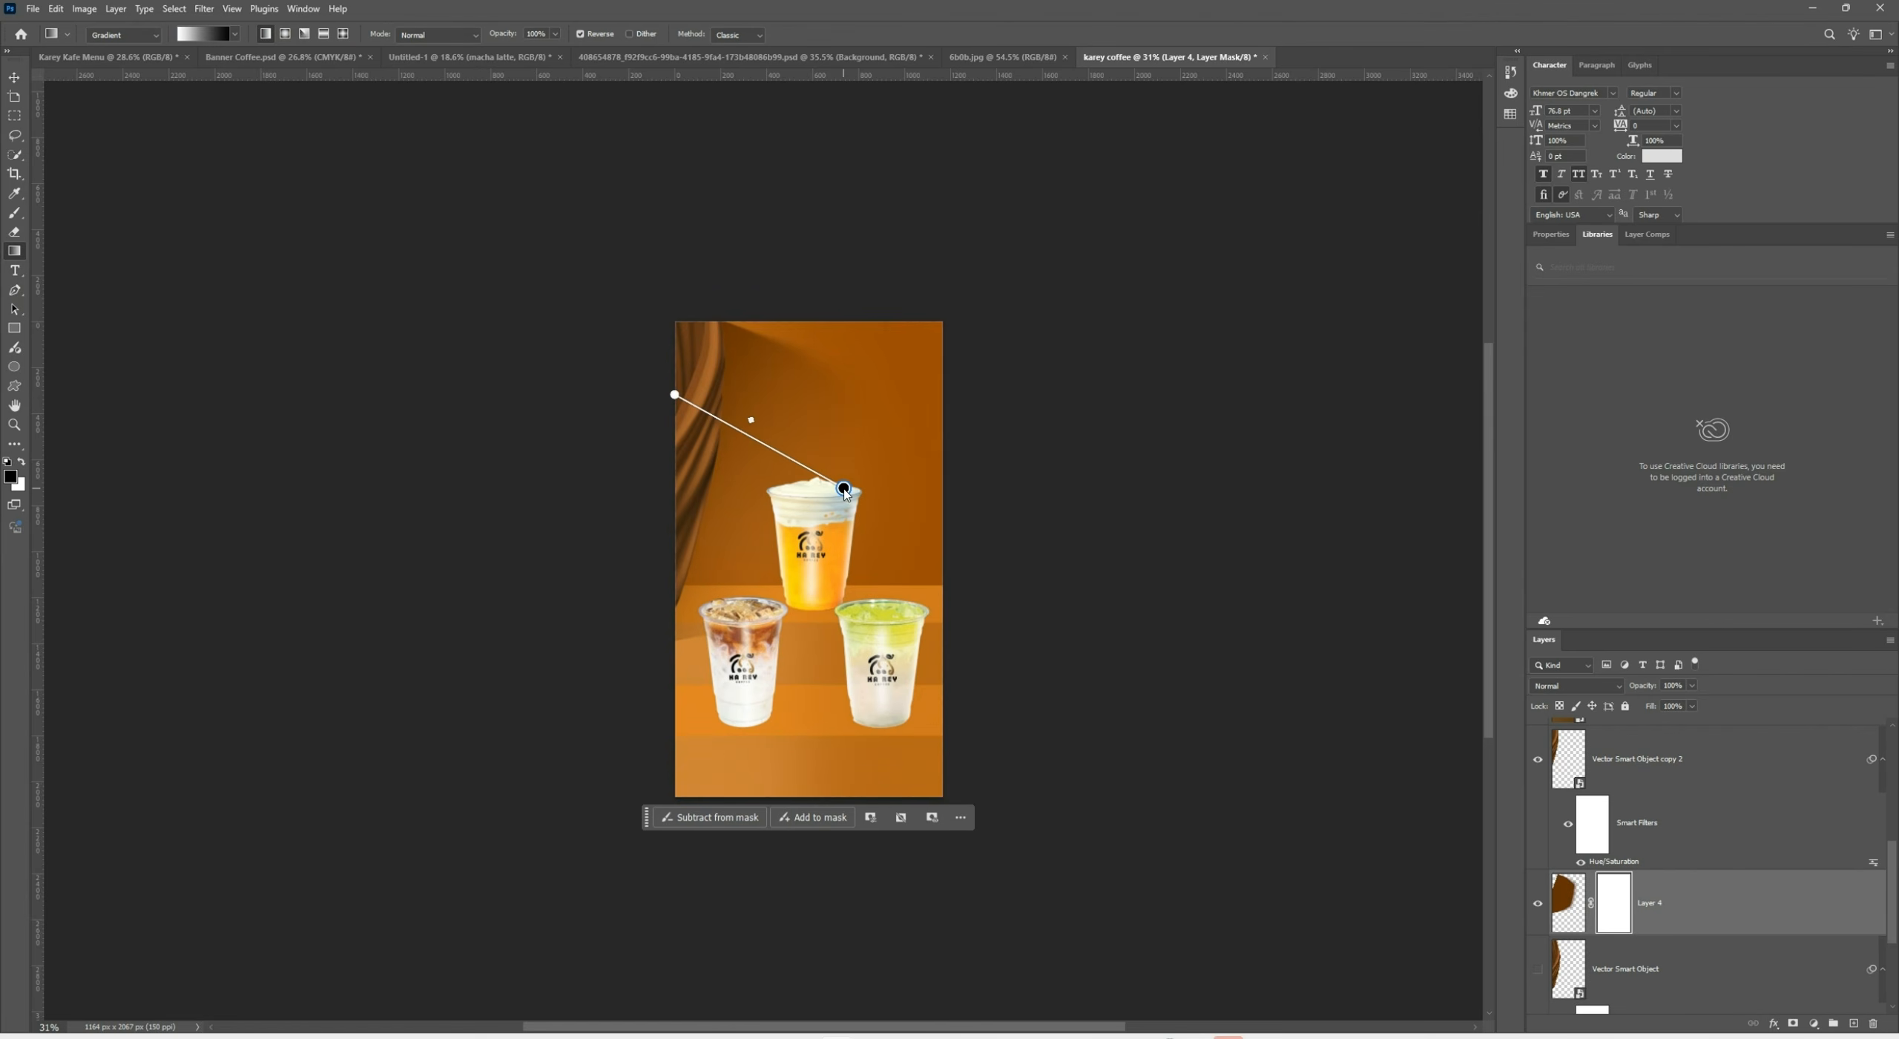
{"action": "scroll", "coordinate": [708, 259], "scroll_direction": "up", "scroll_amount": 6}
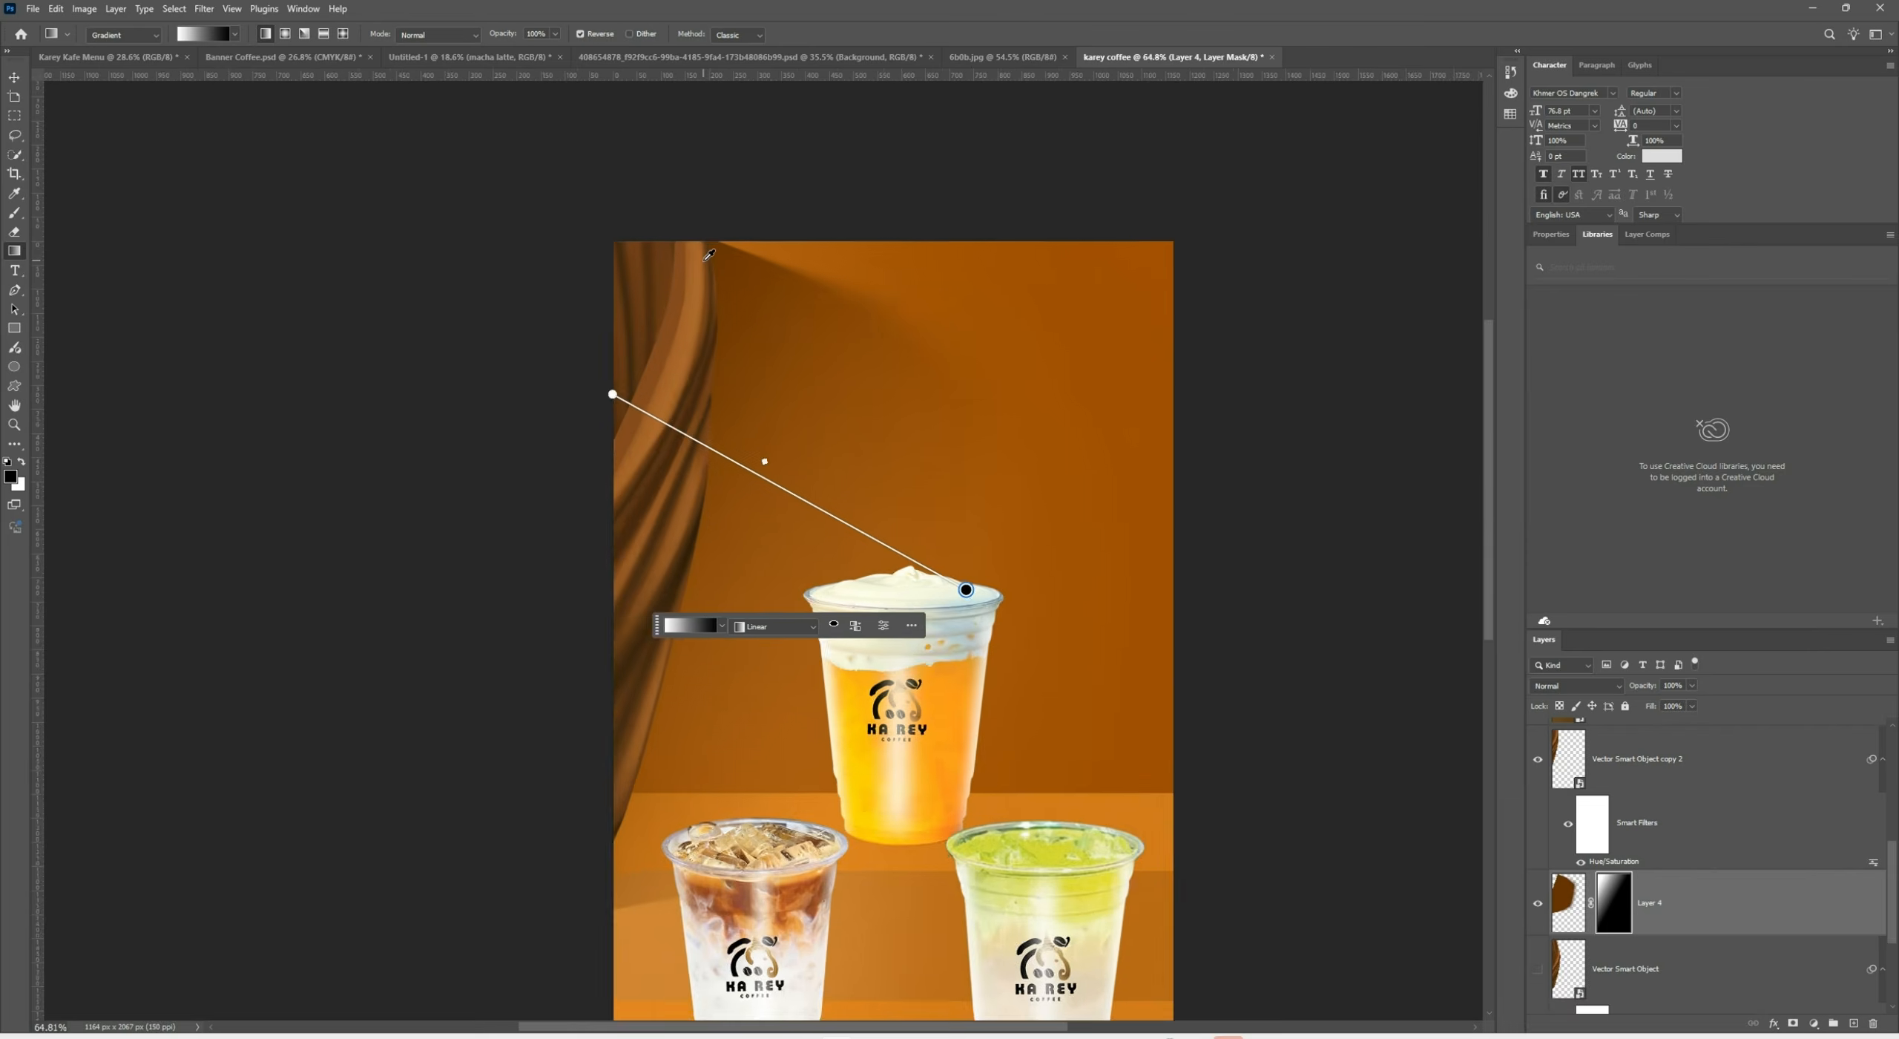
{"action": "scroll", "coordinate": [838, 378], "scroll_direction": "down", "scroll_amount": 3}
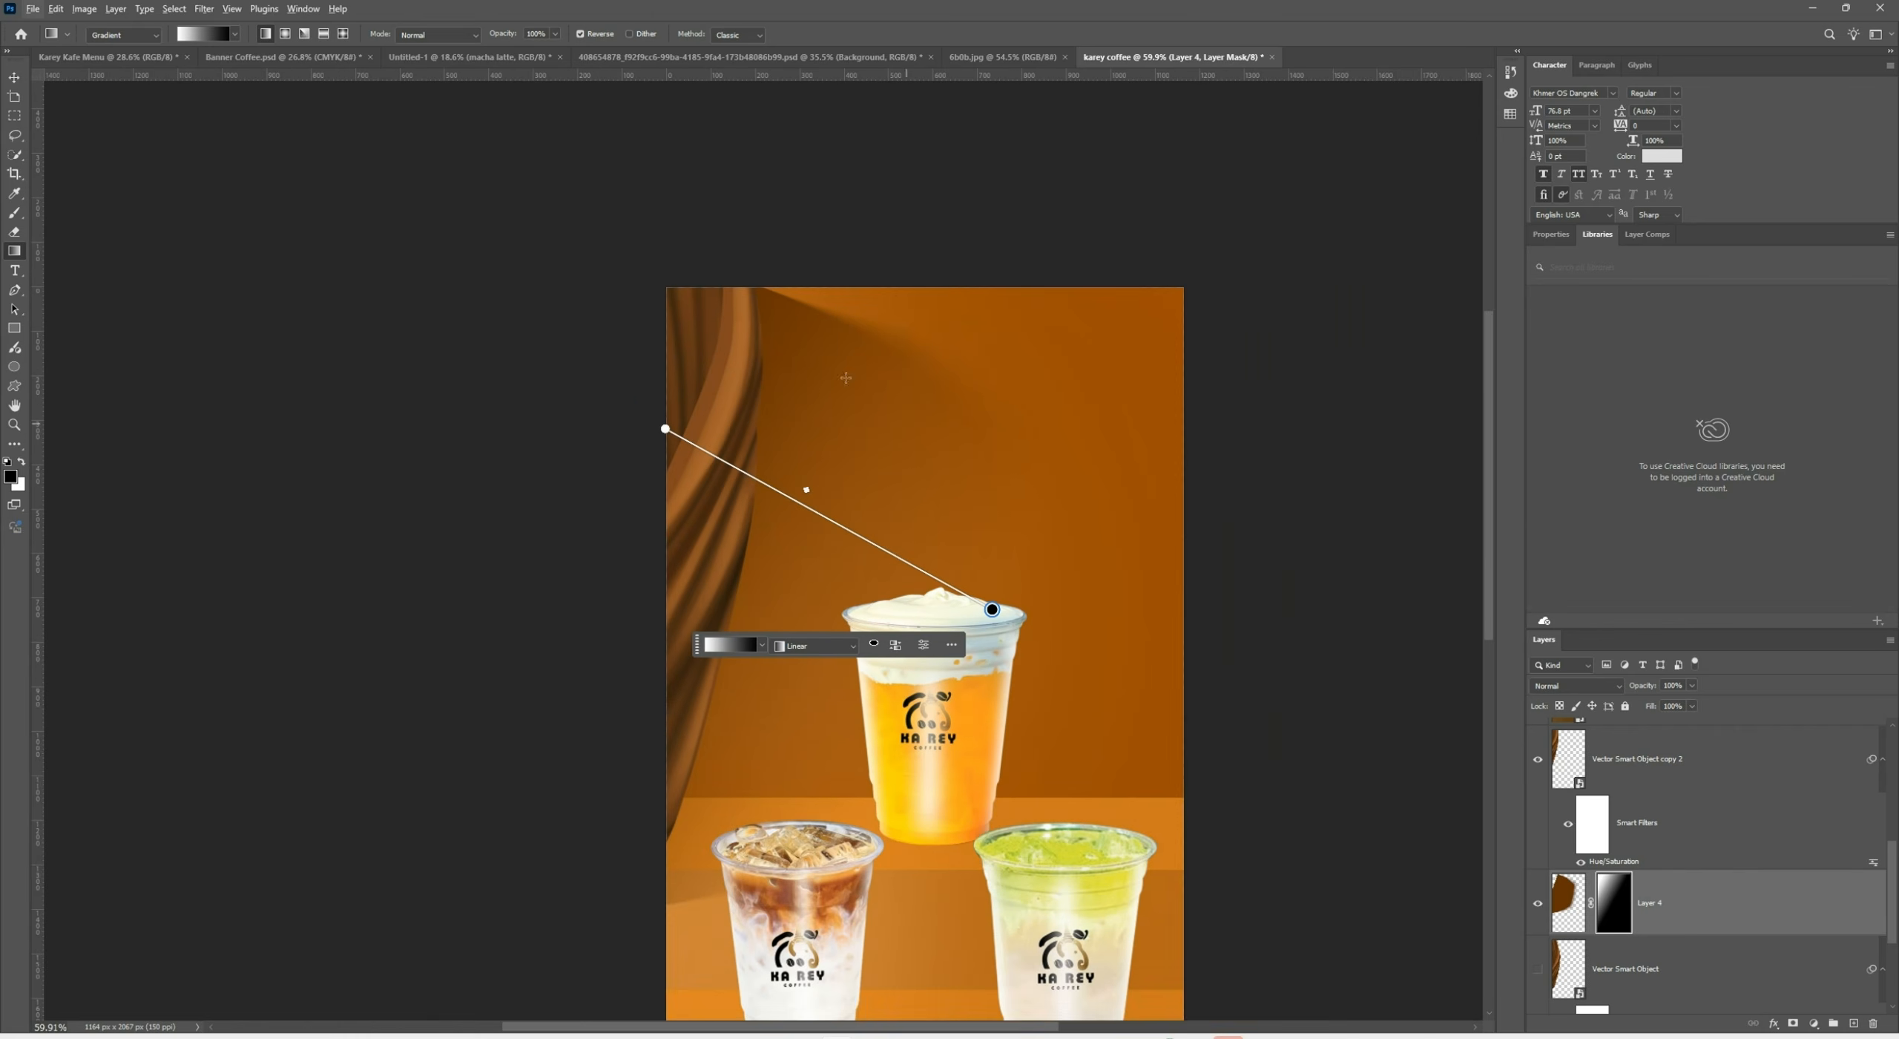
{"action": "left_click", "coordinate": [14, 77]}
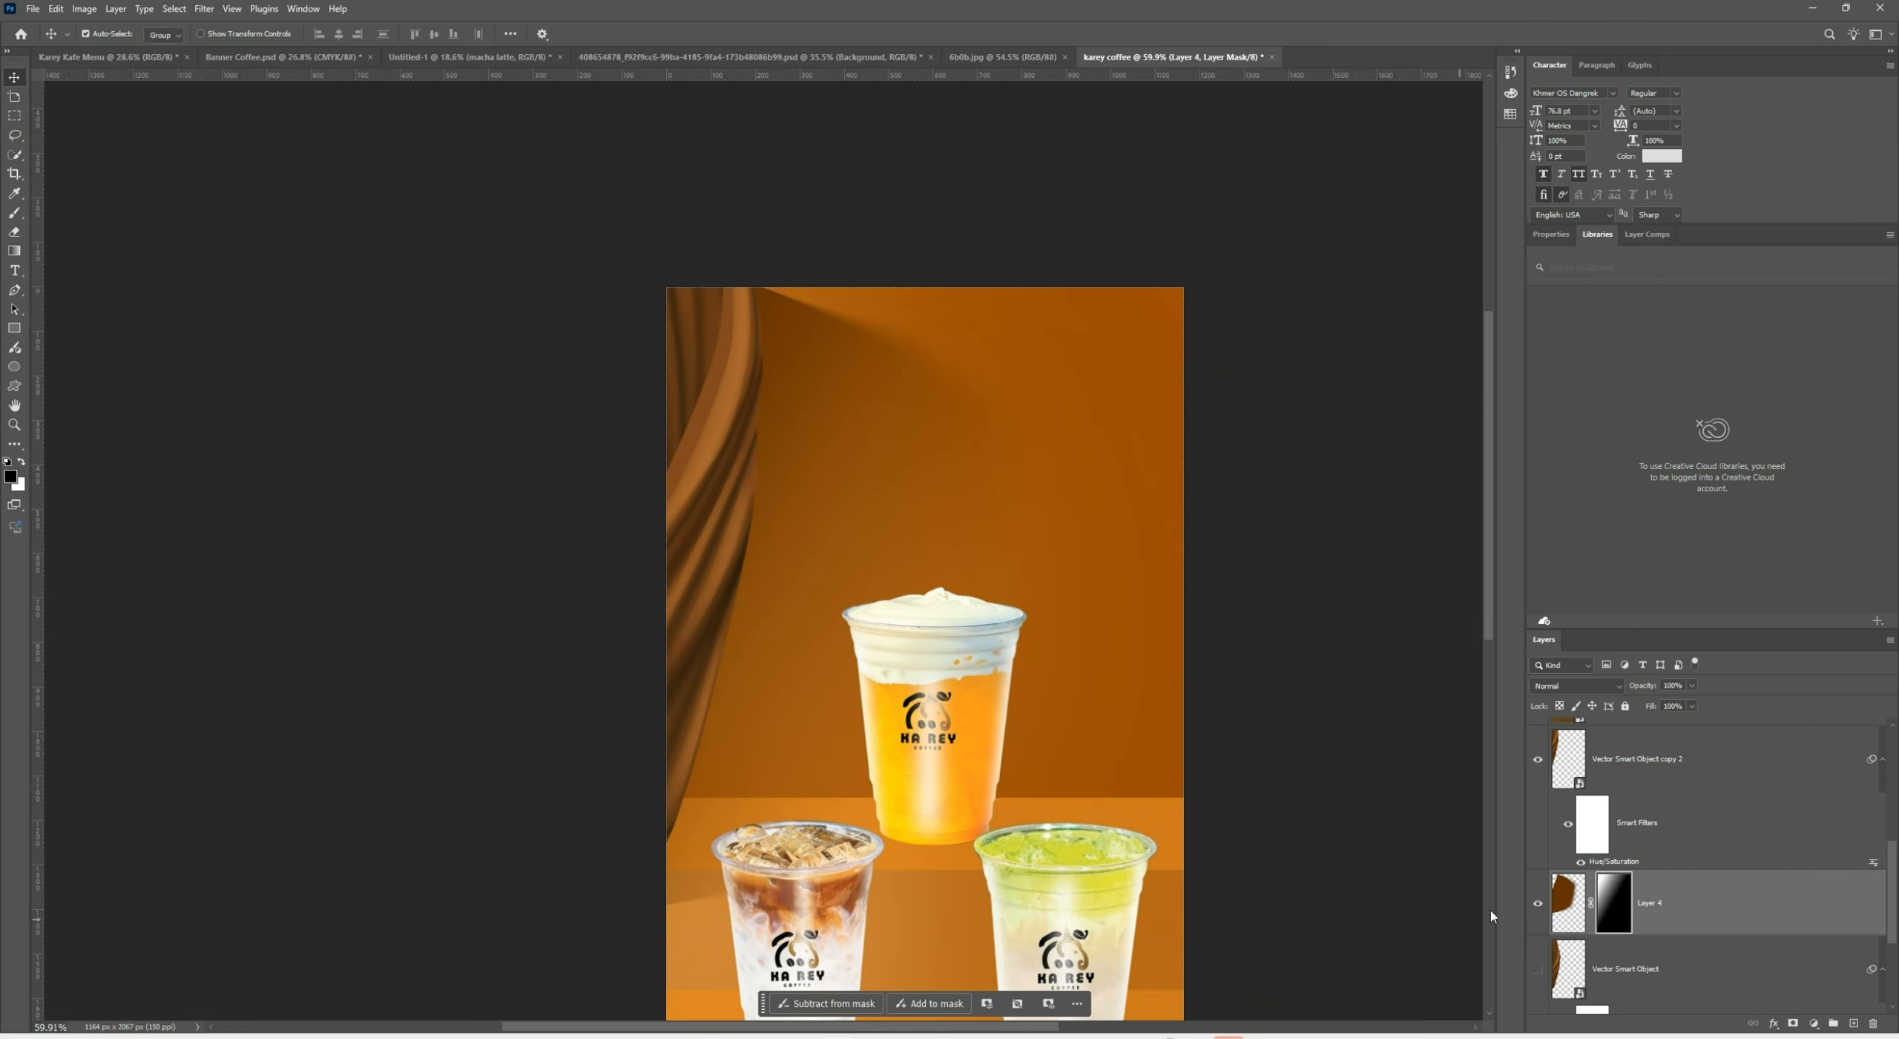
{"action": "left_click", "coordinate": [1538, 903]}
{"action": "left_click", "coordinate": [1538, 903]}
{"action": "left_click", "coordinate": [1538, 903]}
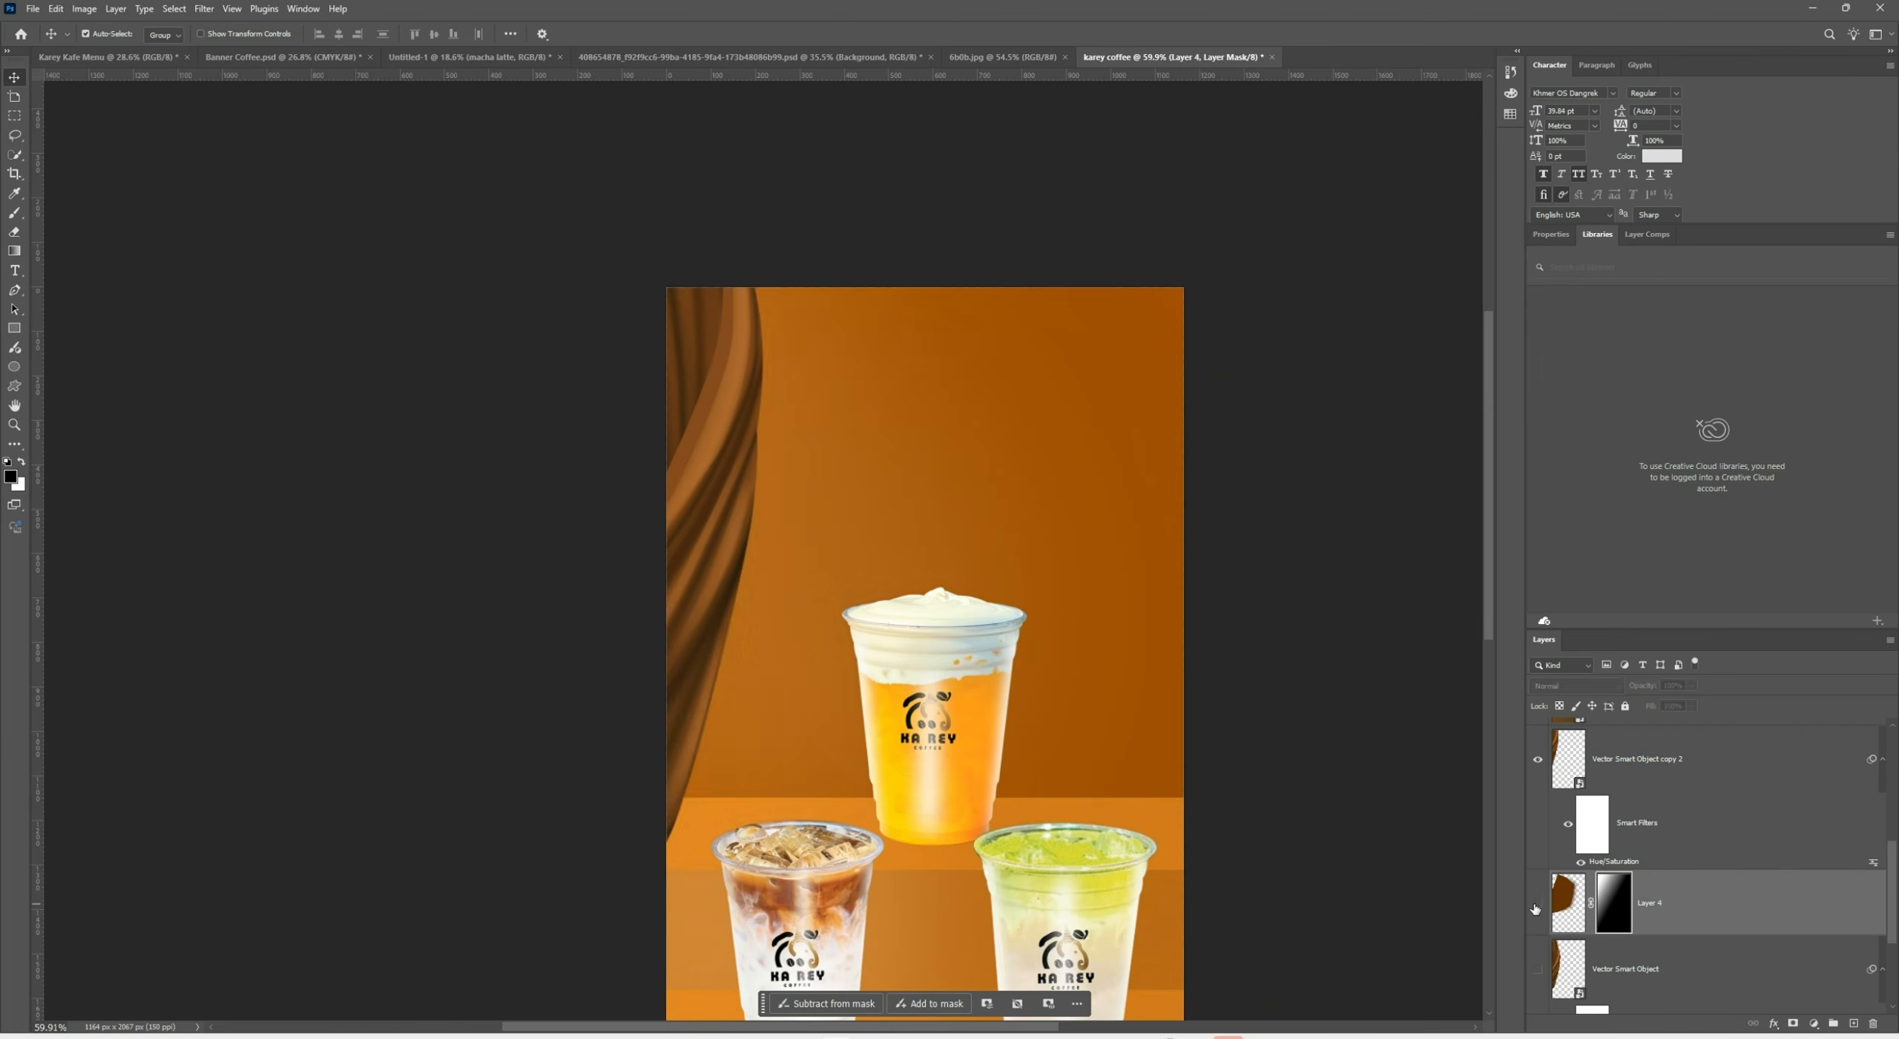
{"action": "left_click", "coordinate": [1538, 903]}
Add an Exposure adjustment clipped to the Vector Smart Object copy 2 curtain and lower the exposure to about -3
{"action": "left_click_drag", "start_coordinate": [861, 508], "coordinate": [871, 492]}
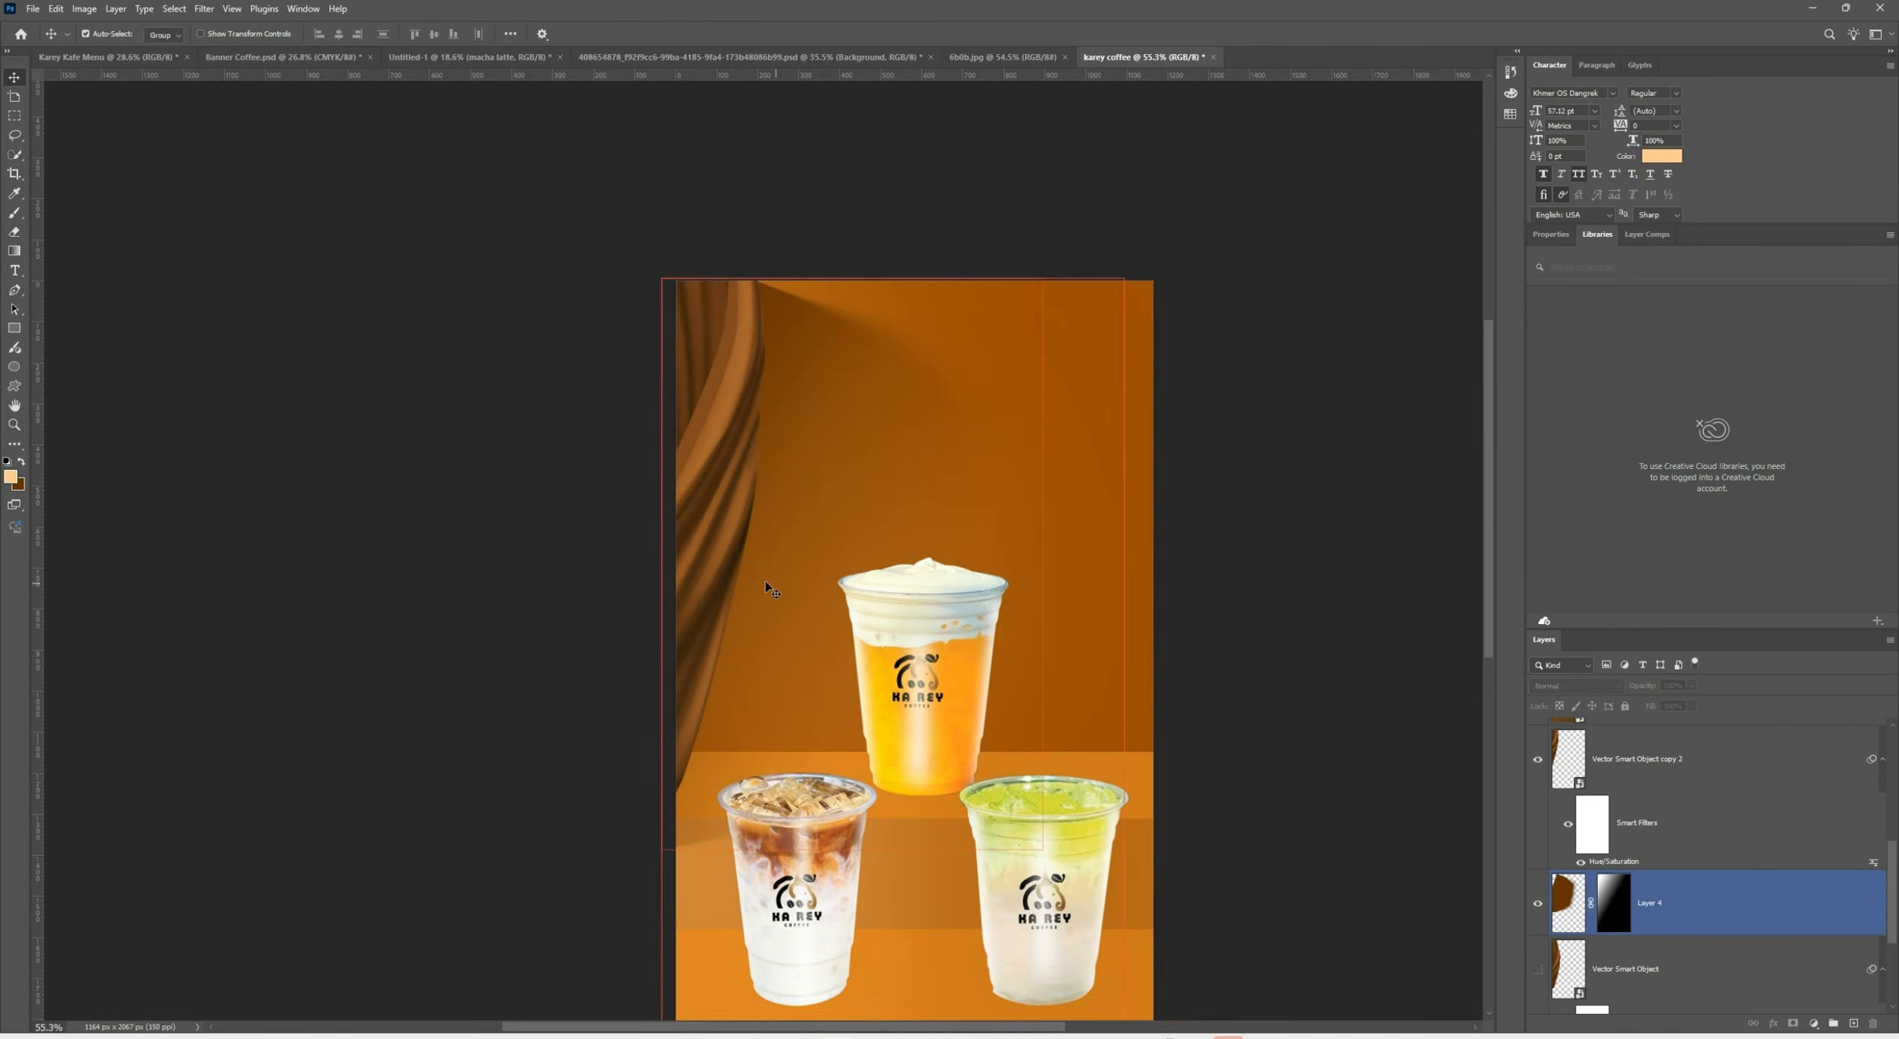
{"action": "left_click", "coordinate": [766, 583]}
{"action": "scroll", "coordinate": [716, 593], "scroll_direction": "up", "scroll_amount": 5}
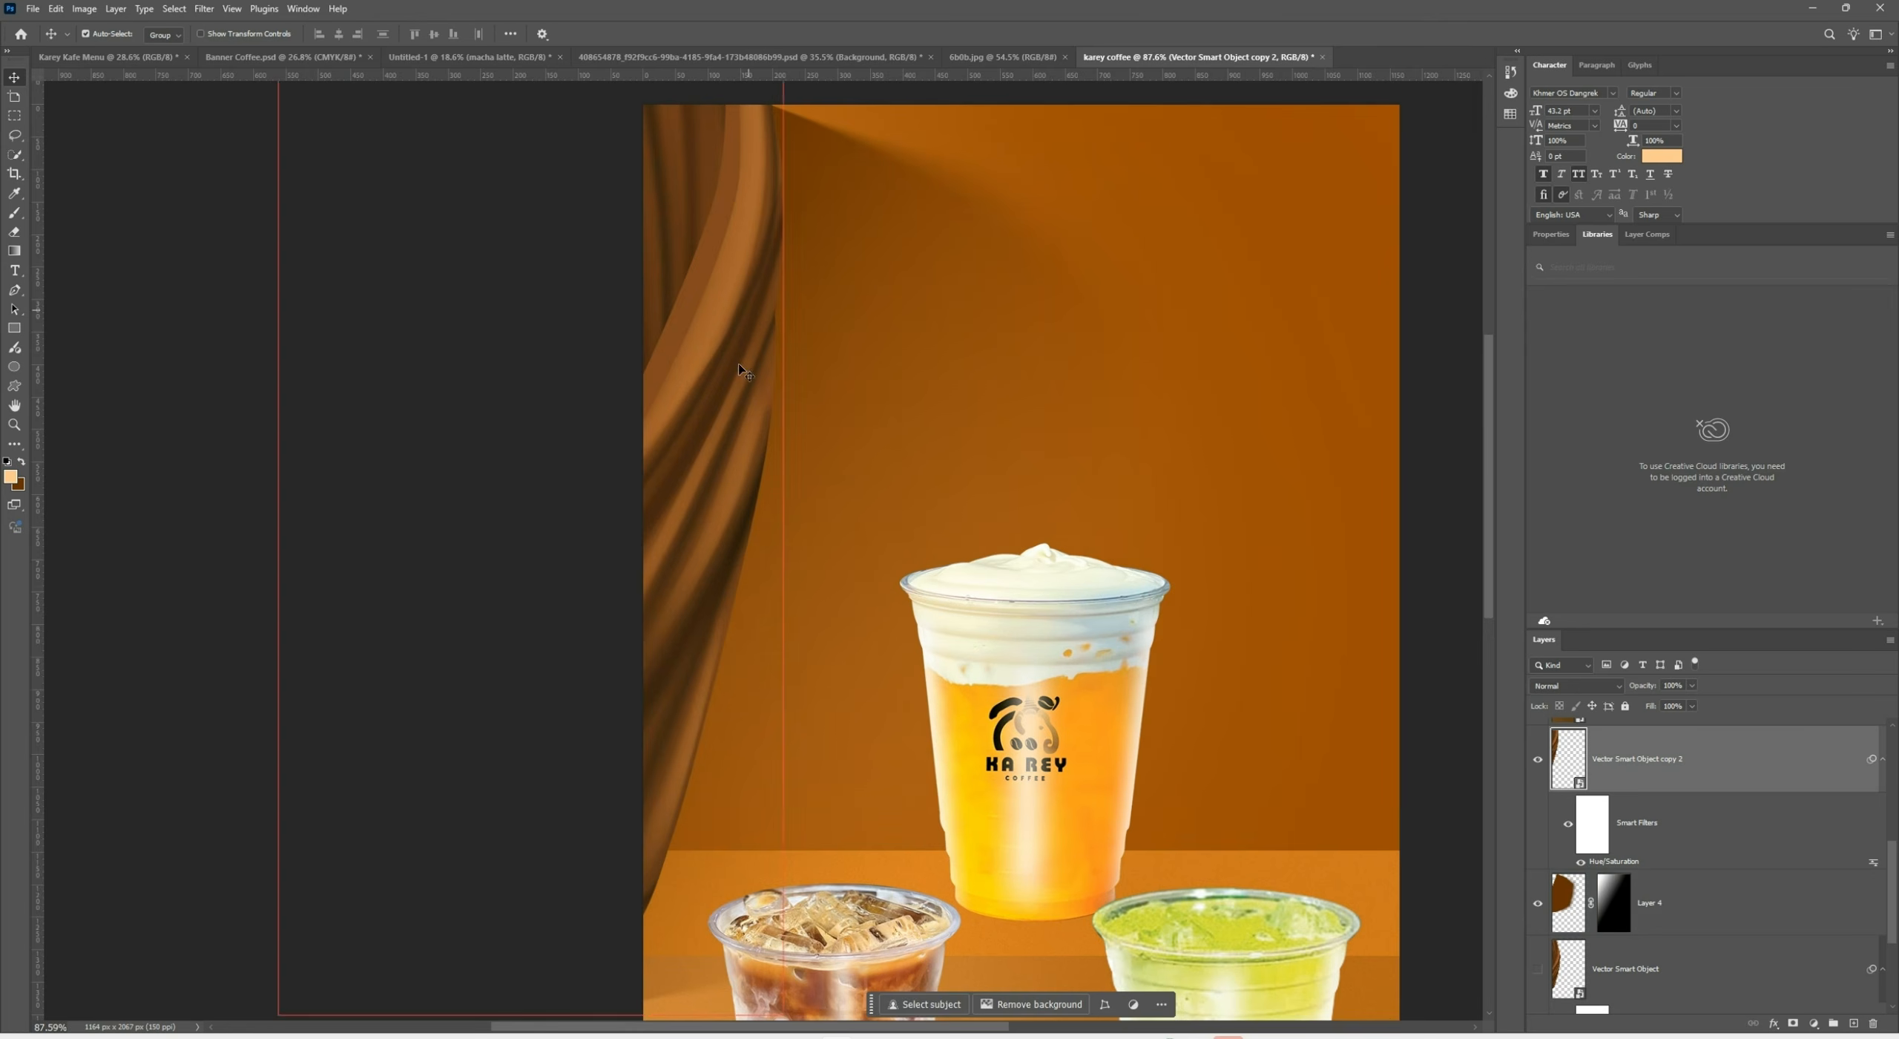
{"action": "scroll", "coordinate": [718, 561], "scroll_direction": "down", "scroll_amount": 2}
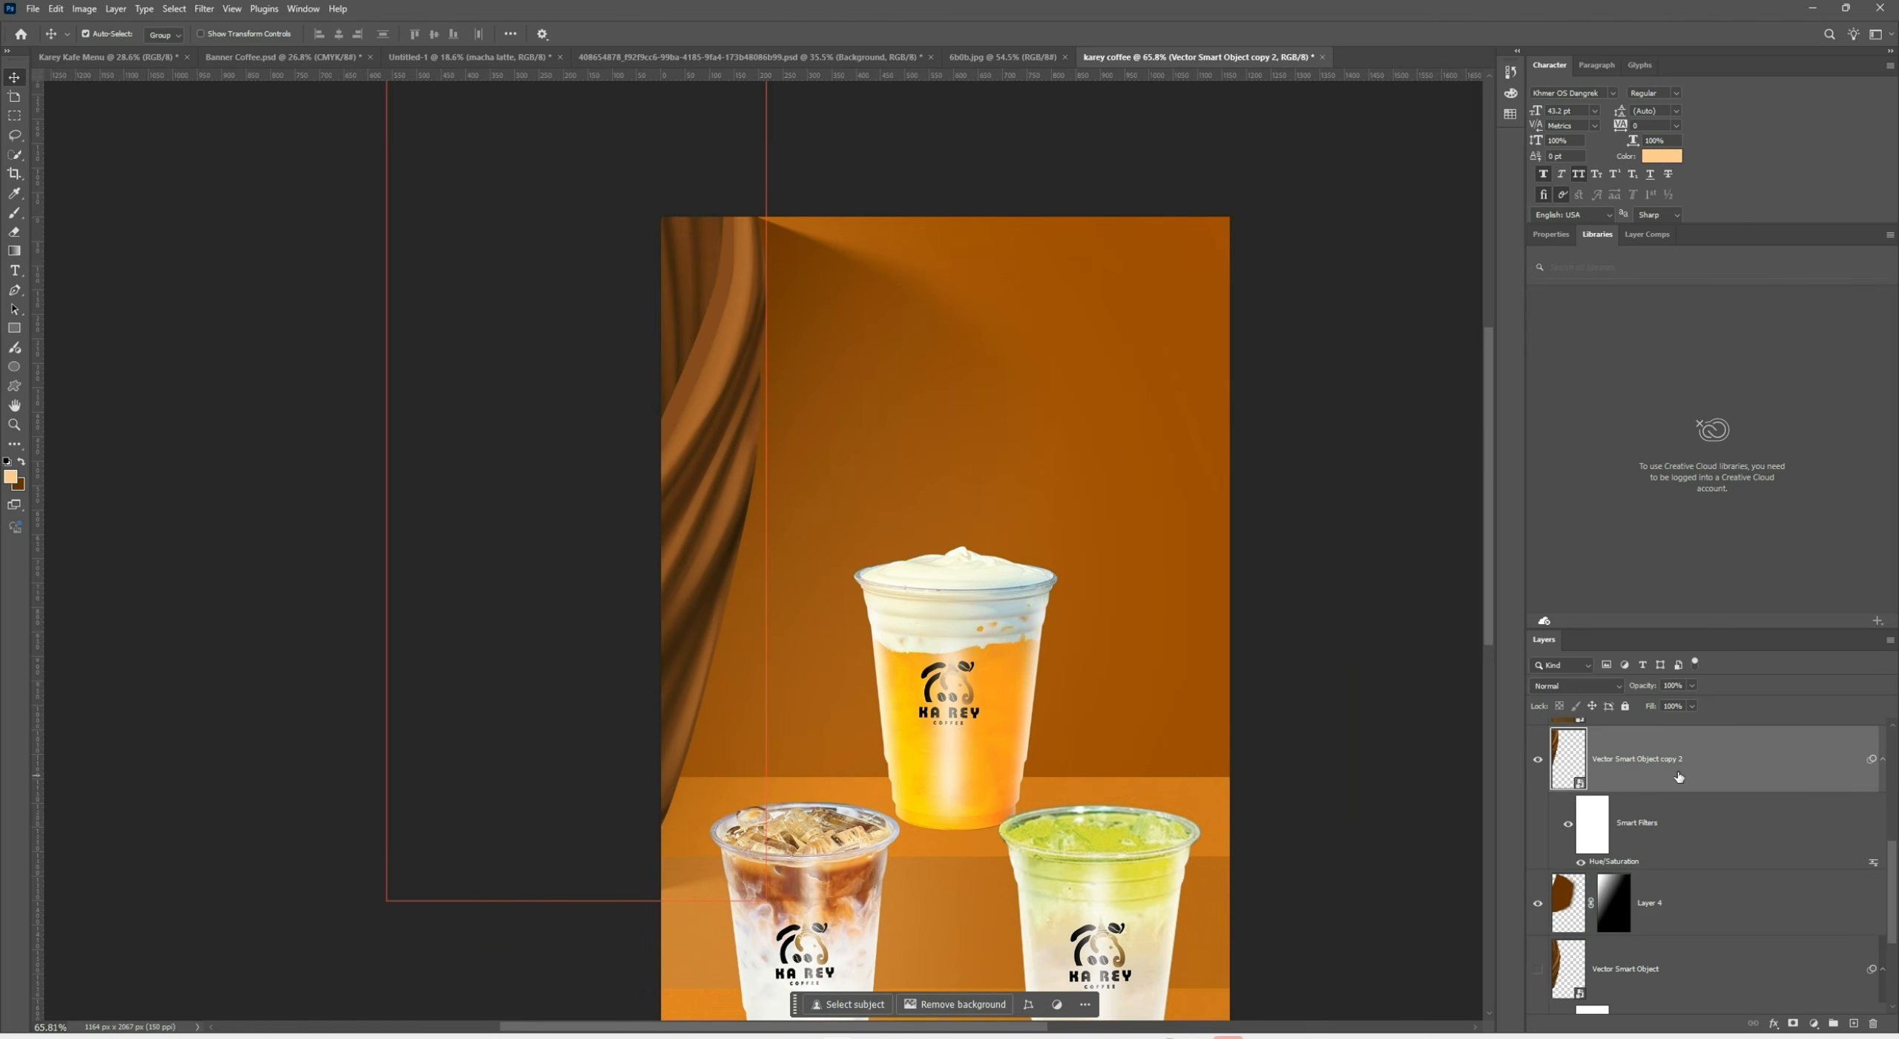
{"action": "left_click", "coordinate": [1815, 1024]}
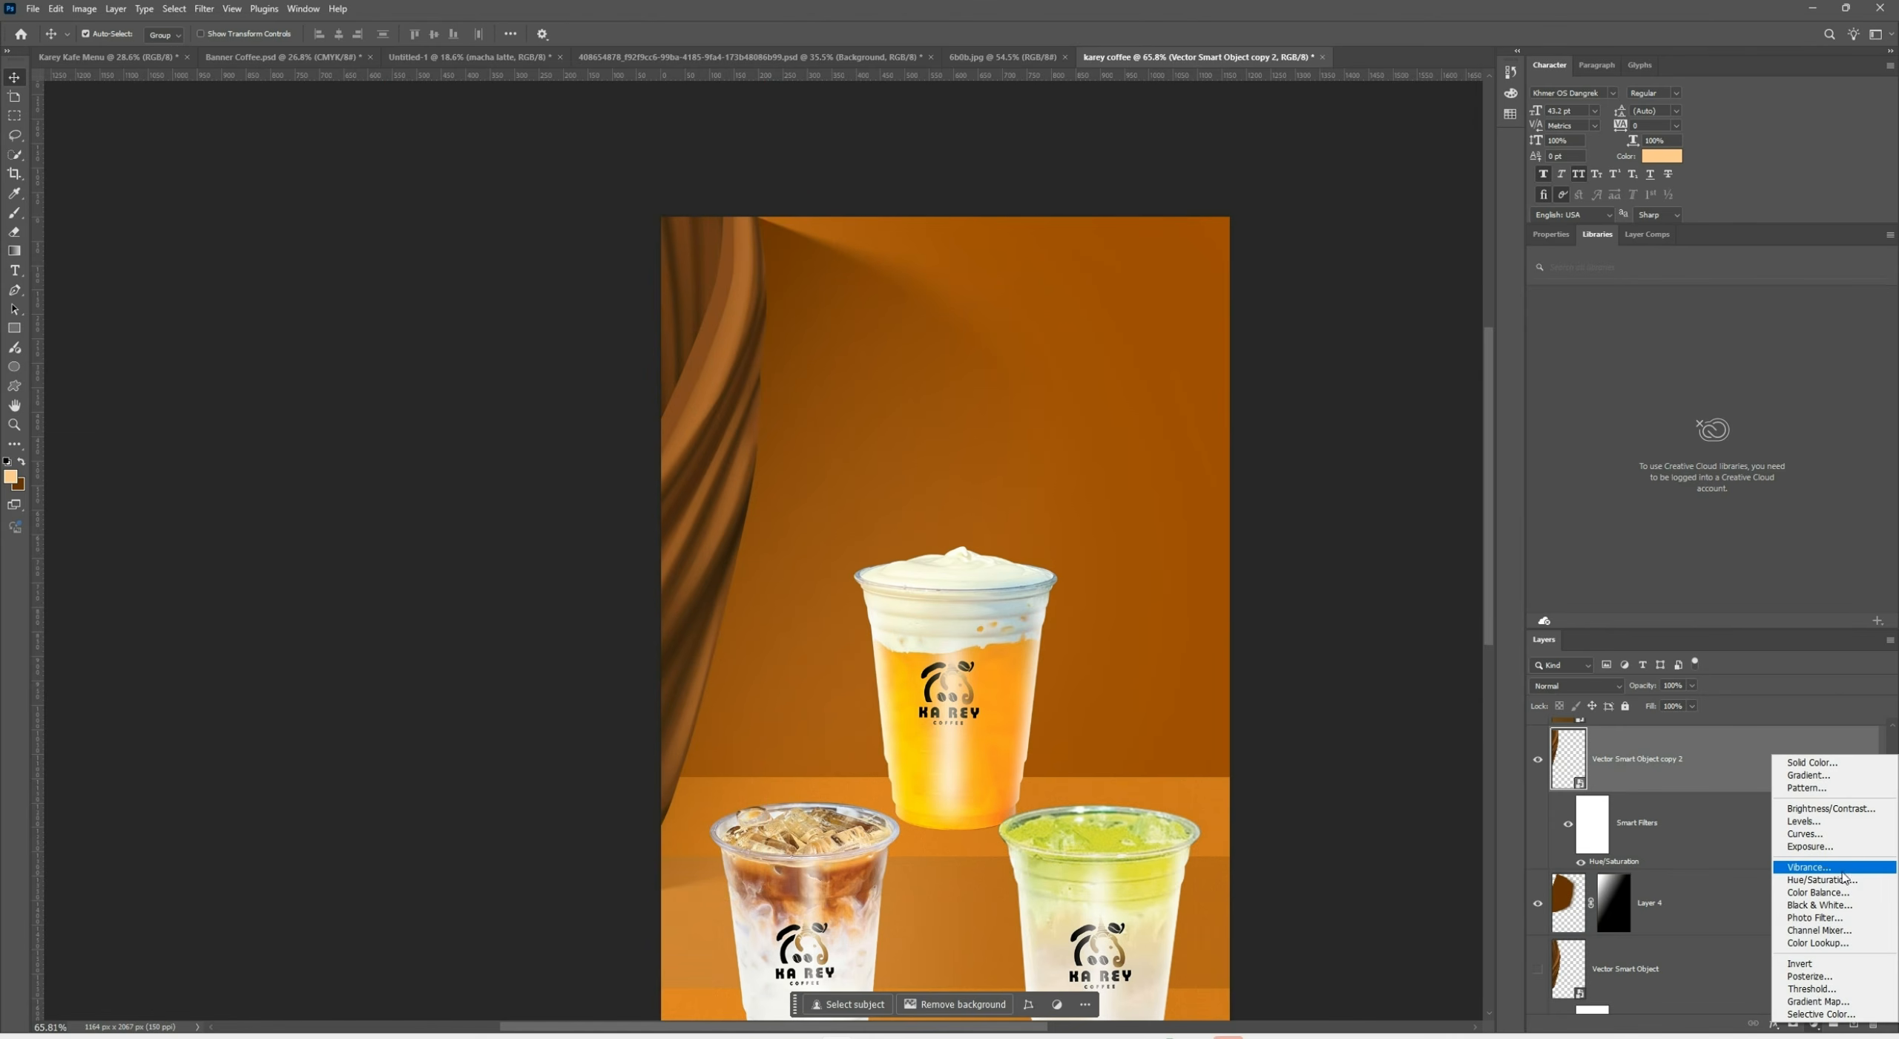
{"action": "left_click", "coordinate": [1810, 847]}
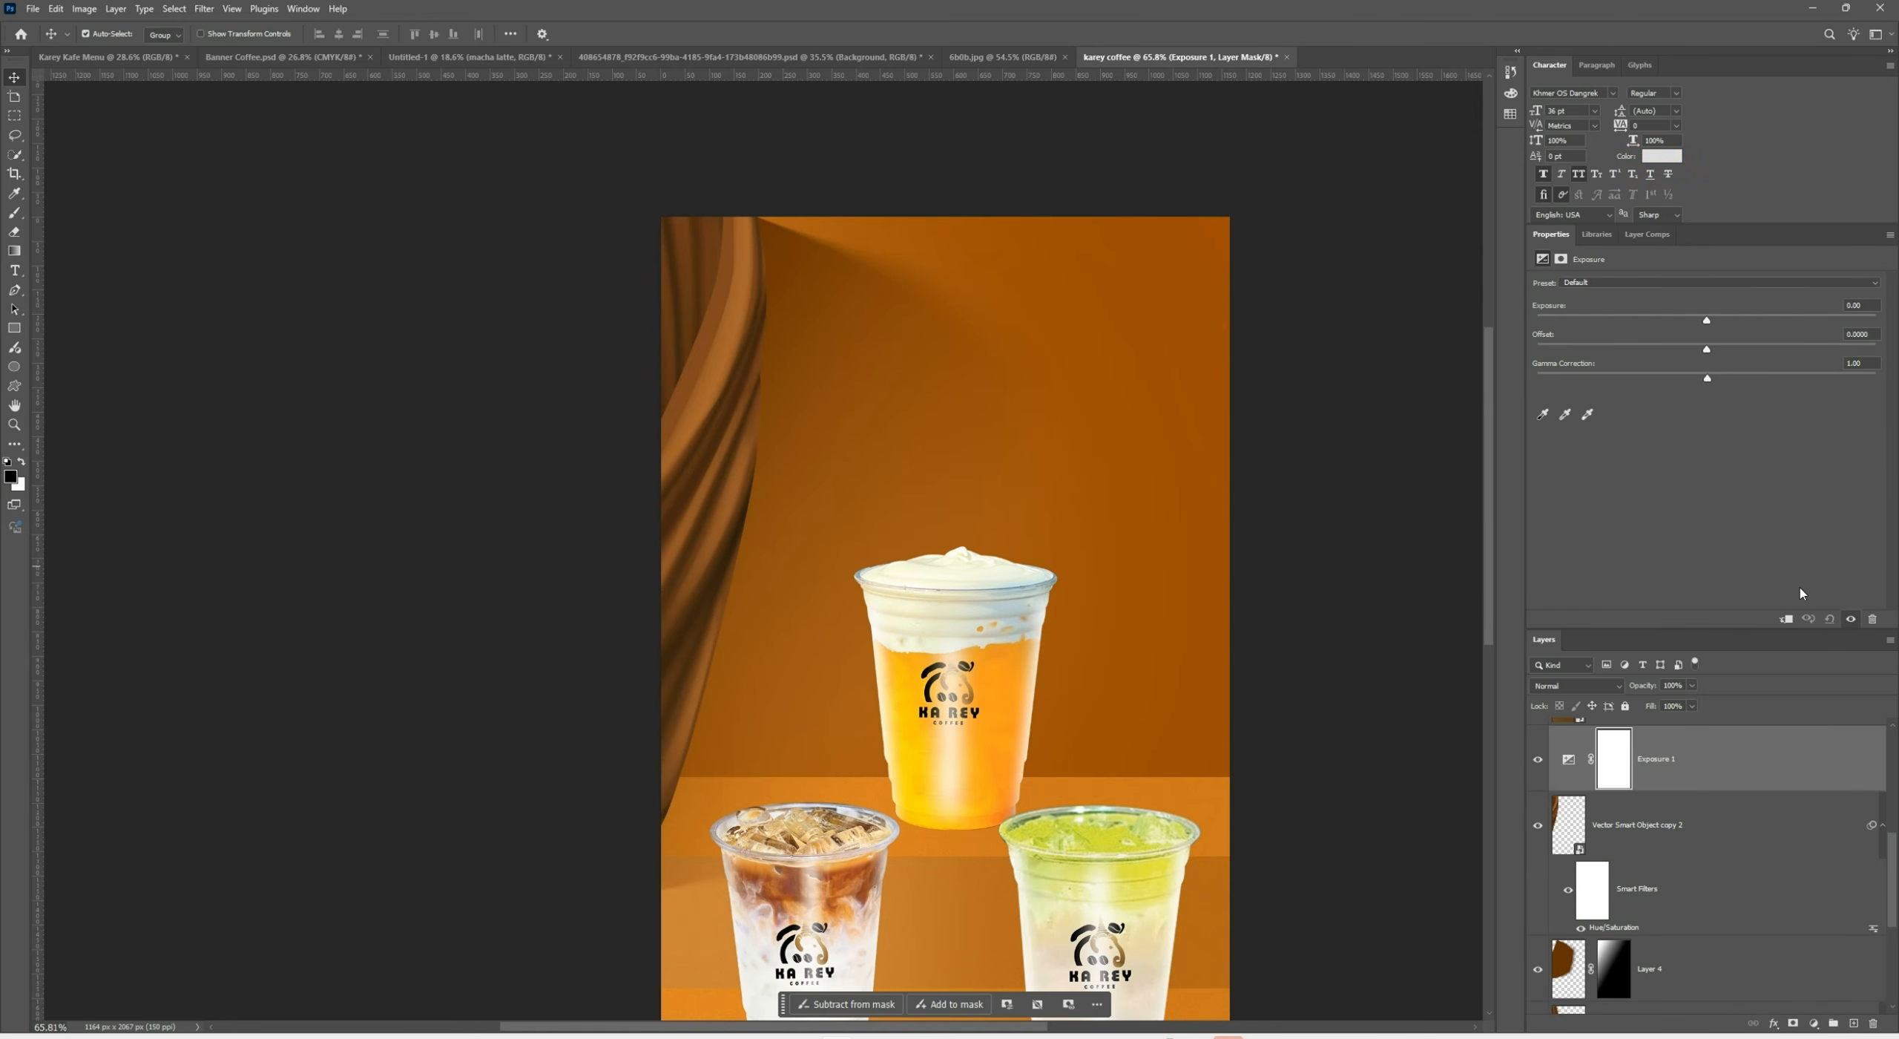
{"action": "left_click", "coordinate": [1784, 620]}
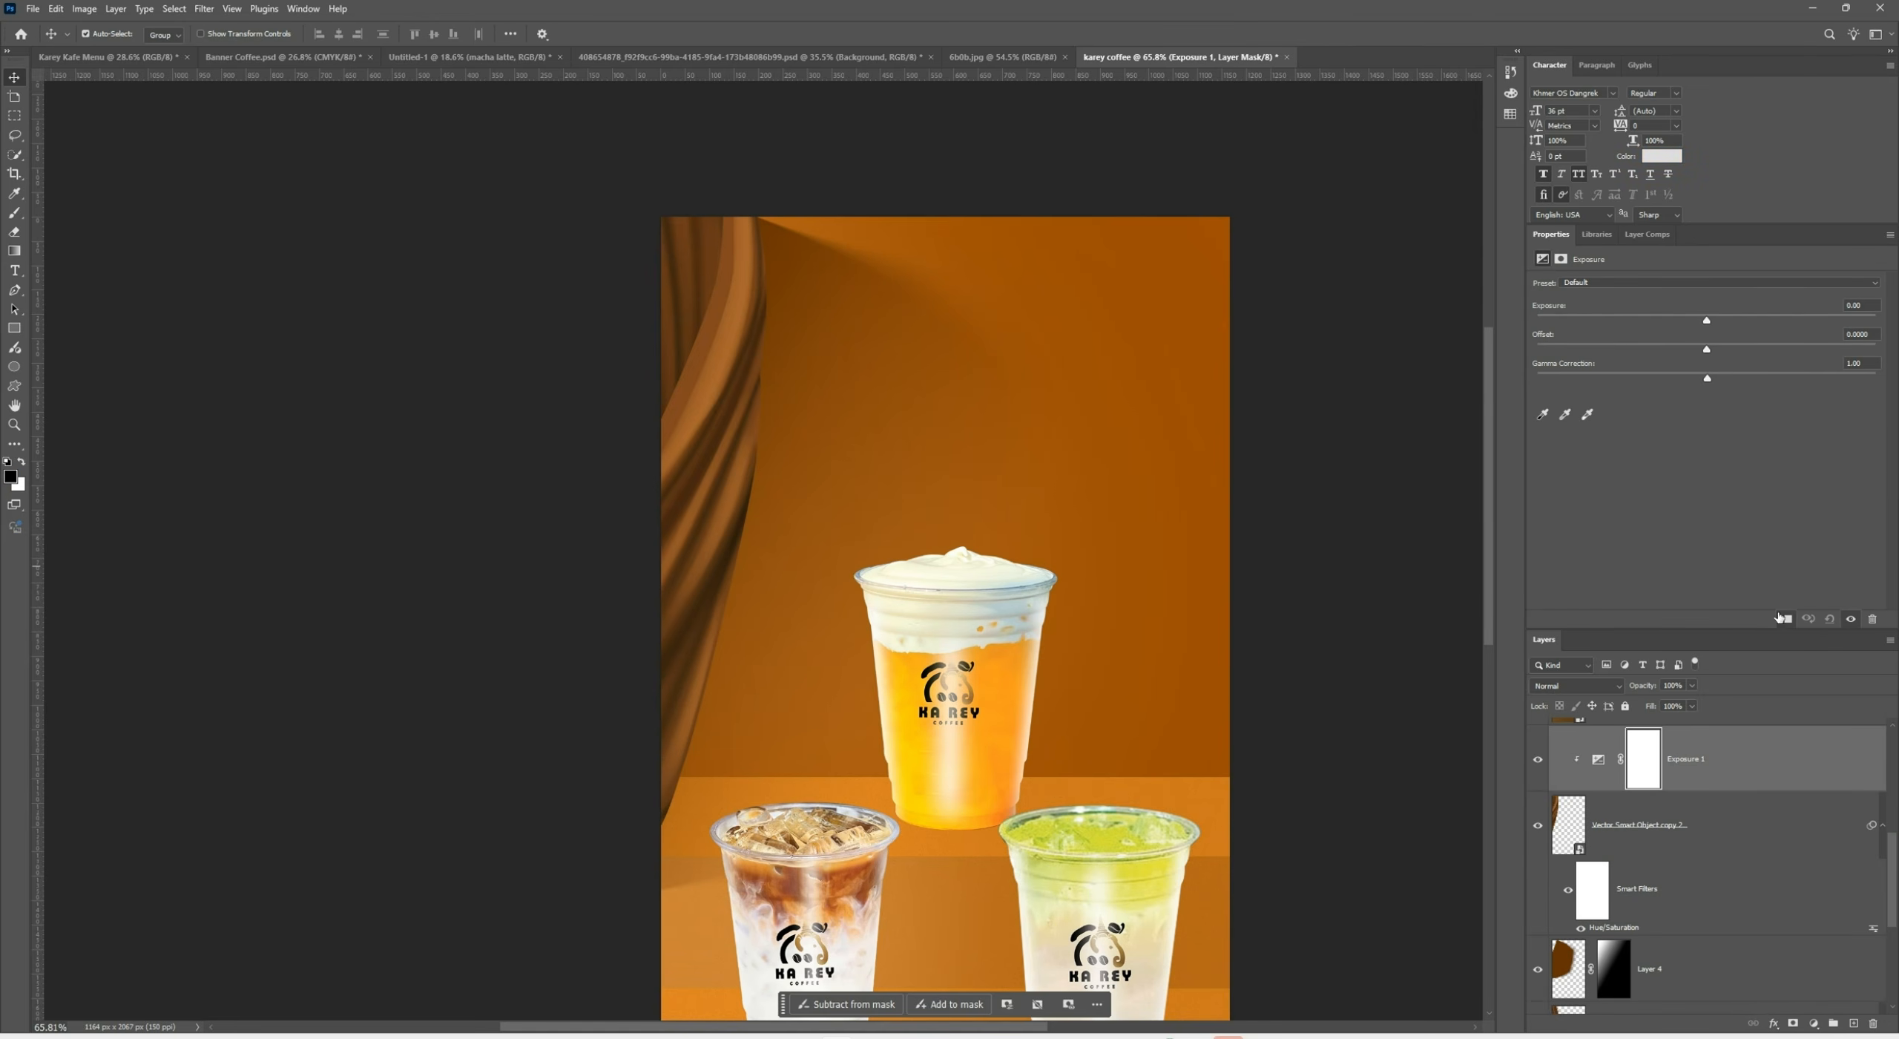
{"action": "left_click_drag", "start_coordinate": [1704, 318], "coordinate": [1630, 321]}
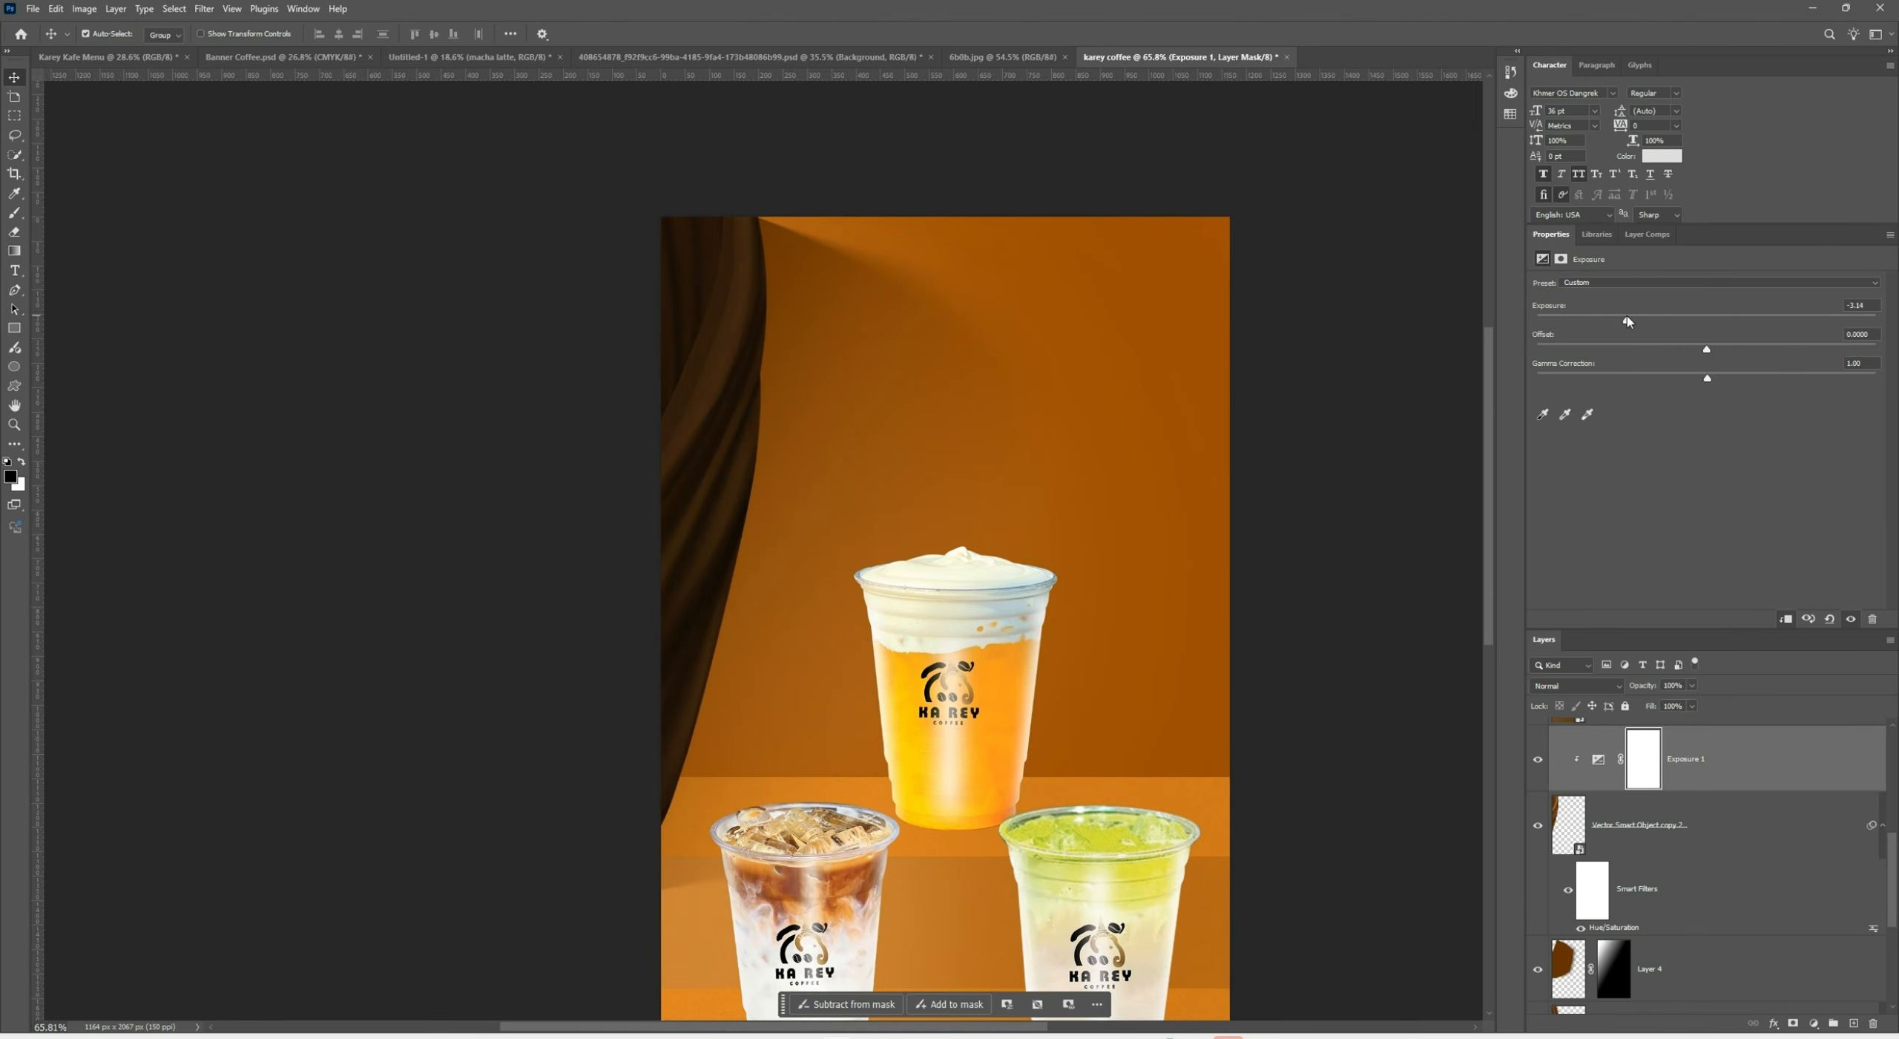
Draw a black-to-white linear gradient on the Exposure 1 mask so only the curtain's right edge is darkened
{"action": "left_click", "coordinate": [1781, 783]}
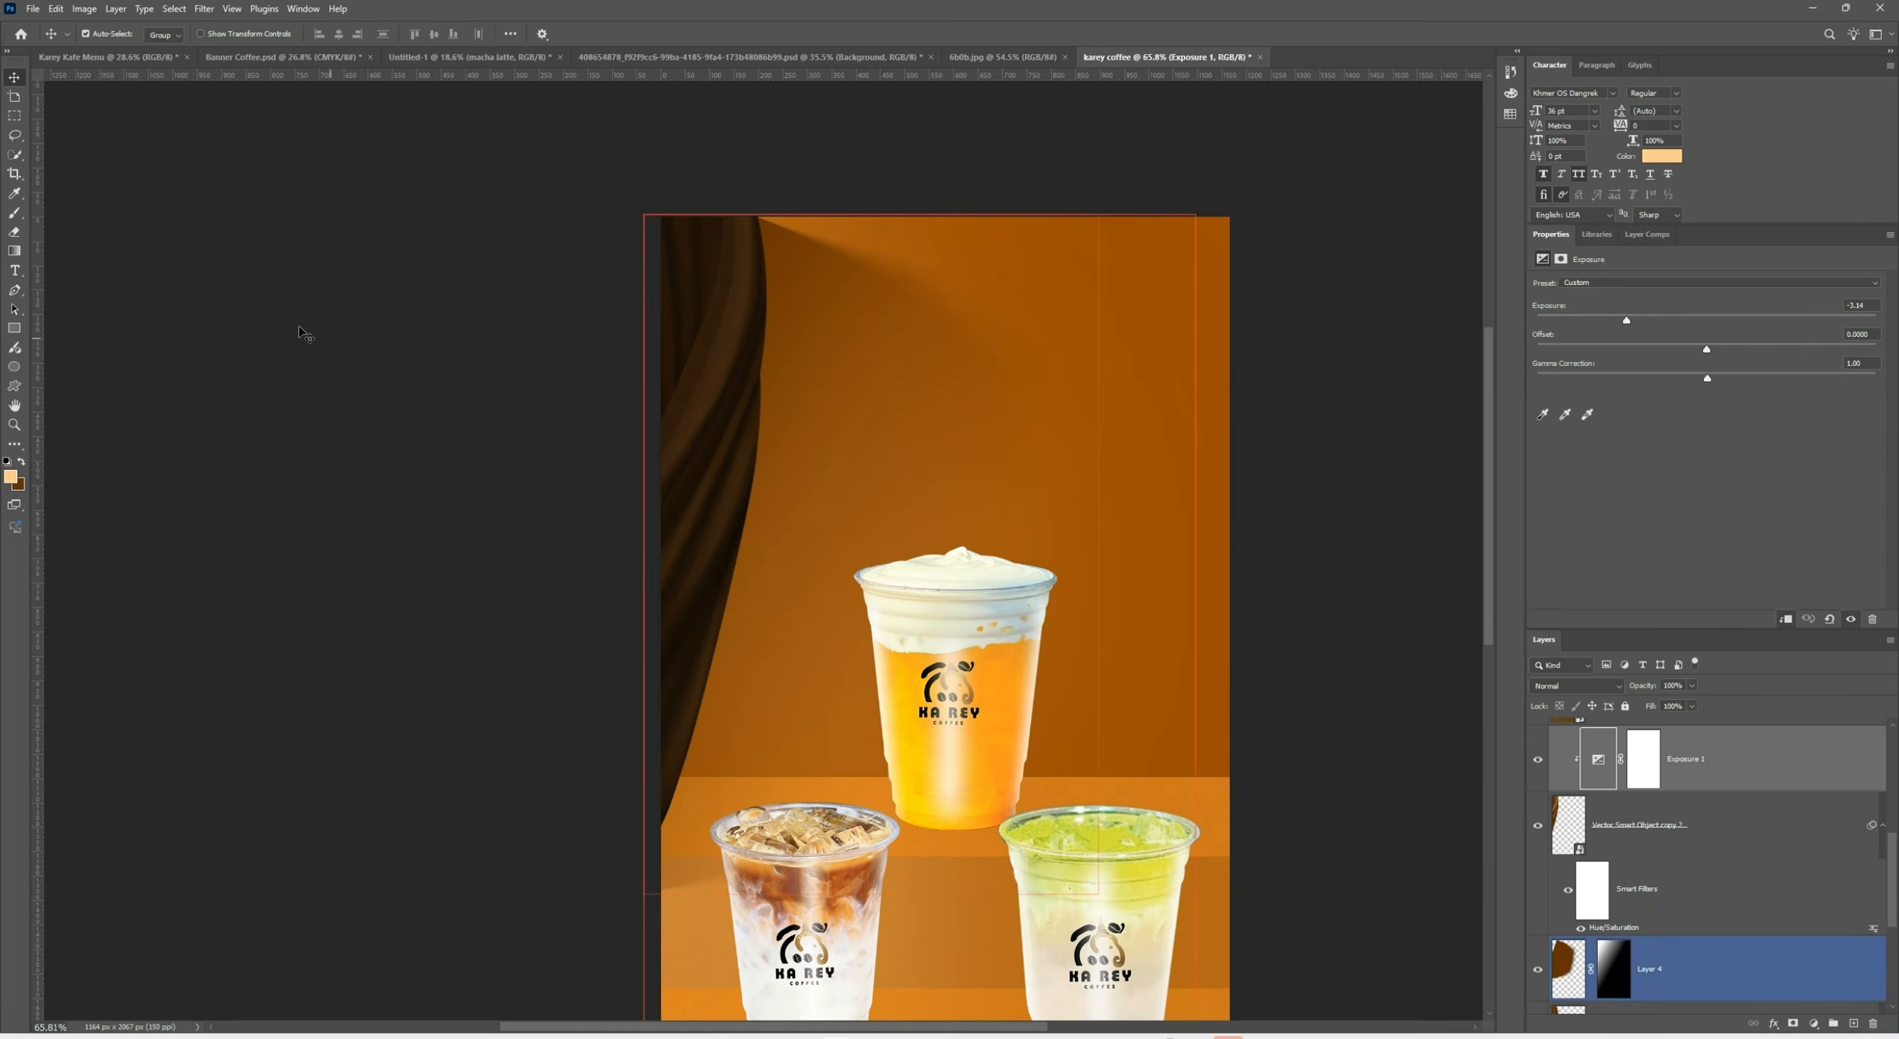
{"action": "left_click", "coordinate": [11, 254]}
{"action": "left_click_drag", "start_coordinate": [542, 365], "coordinate": [791, 431]}
{"action": "left_click", "coordinate": [1649, 753]}
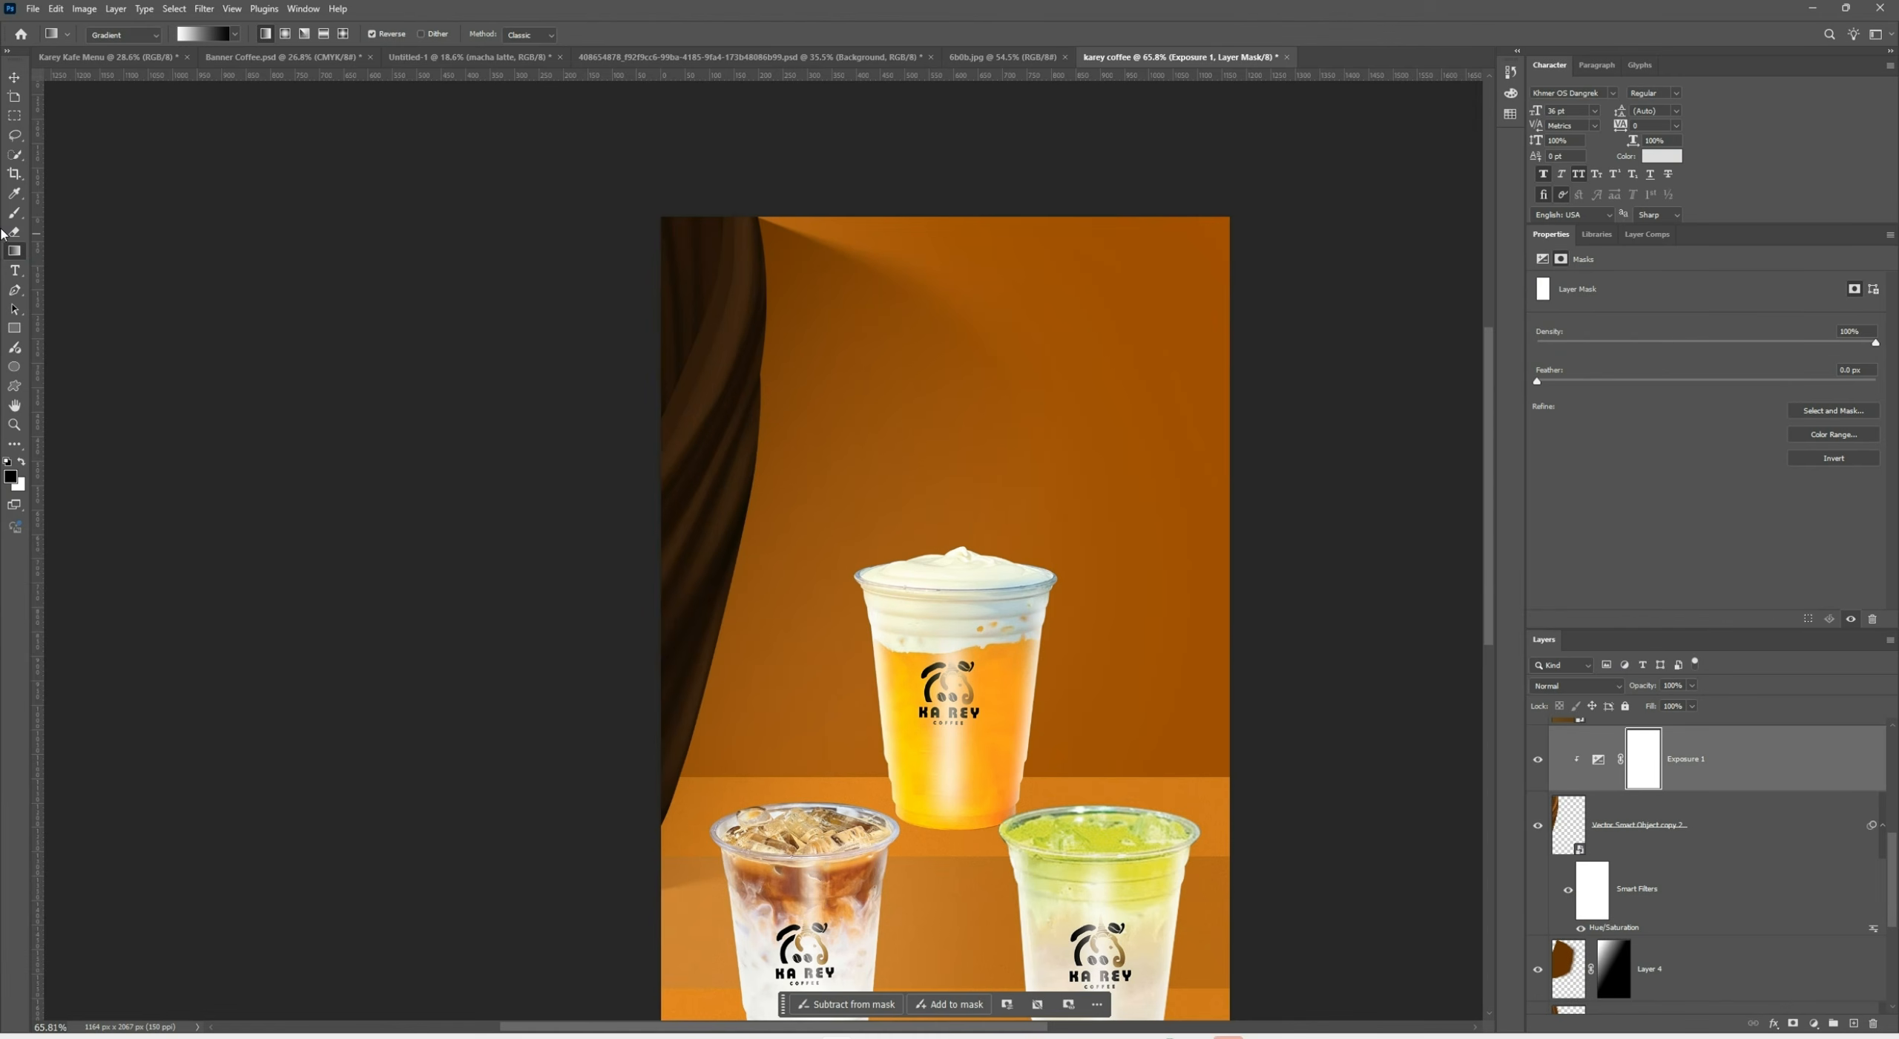
{"action": "left_click_drag", "start_coordinate": [602, 370], "coordinate": [716, 446]}
{"action": "left_click_drag", "start_coordinate": [776, 534], "coordinate": [656, 507]}
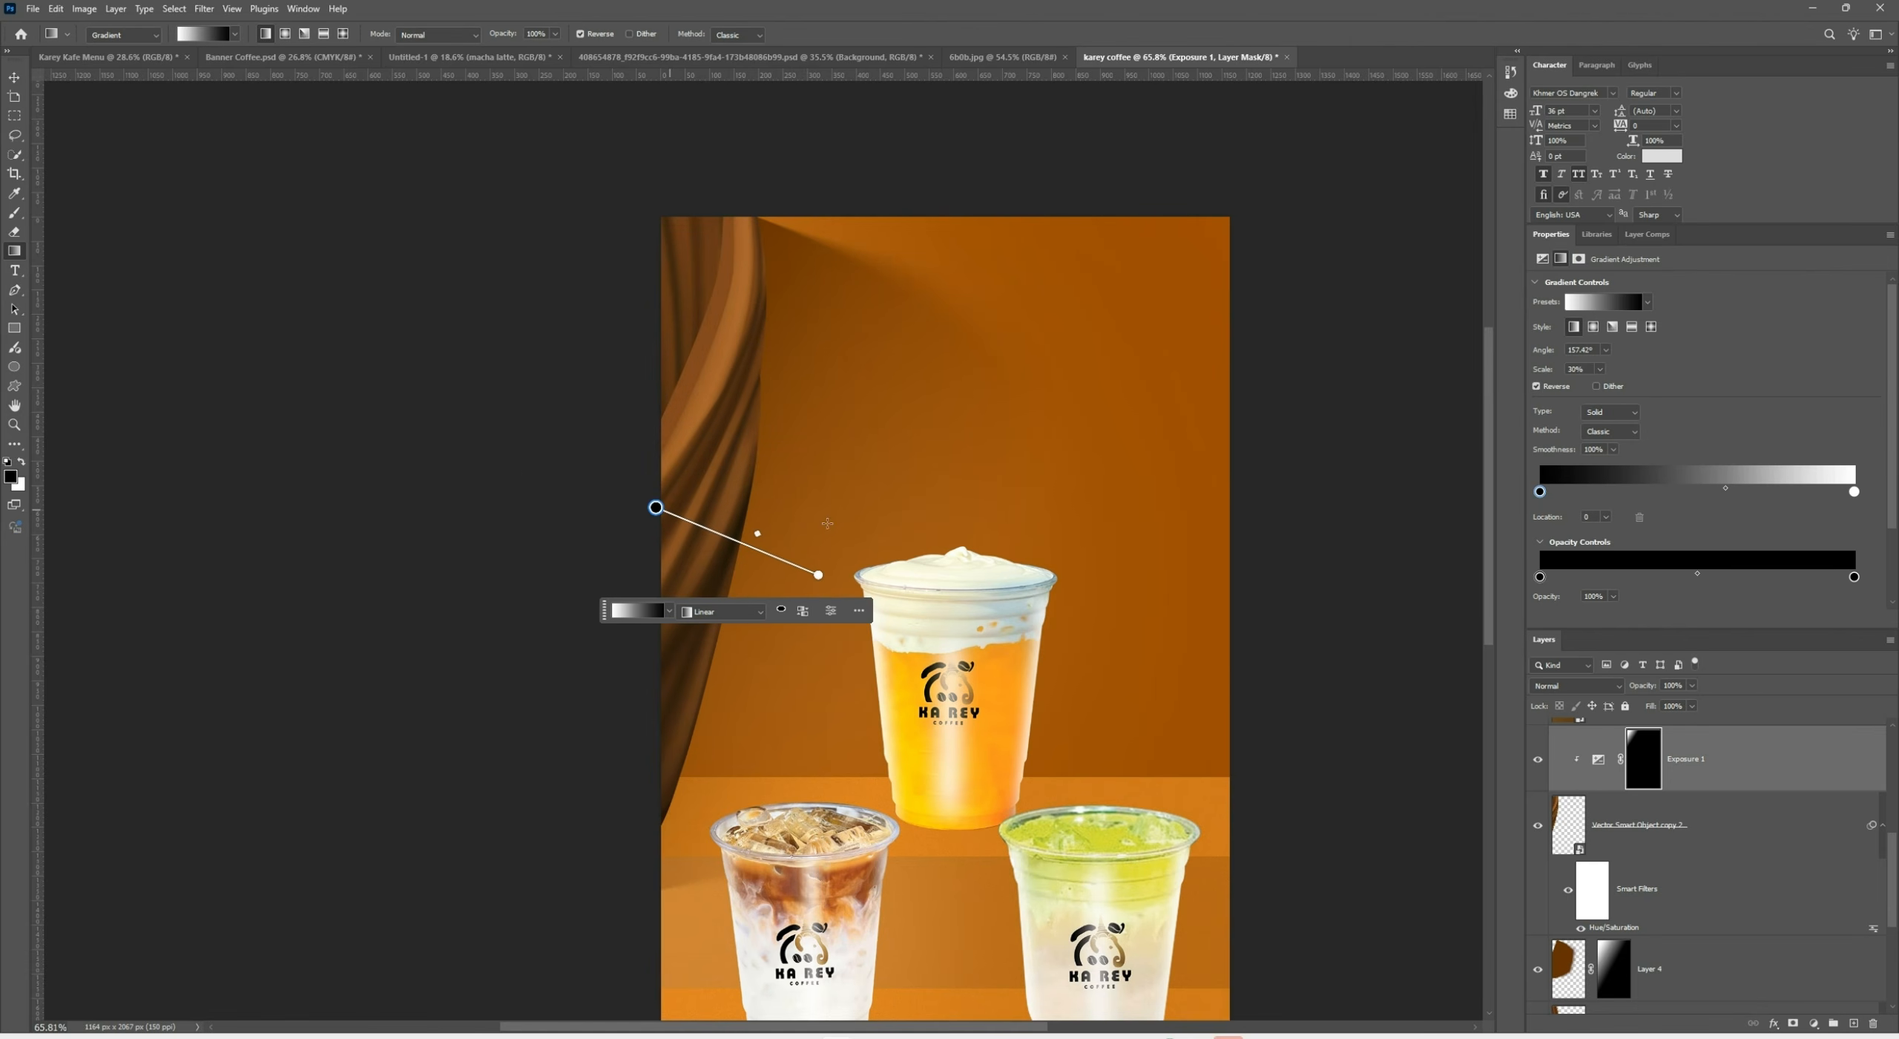
{"action": "left_click_drag", "start_coordinate": [817, 577], "coordinate": [775, 546]}
{"action": "scroll", "coordinate": [775, 546], "scroll_direction": "down", "scroll_amount": 5}
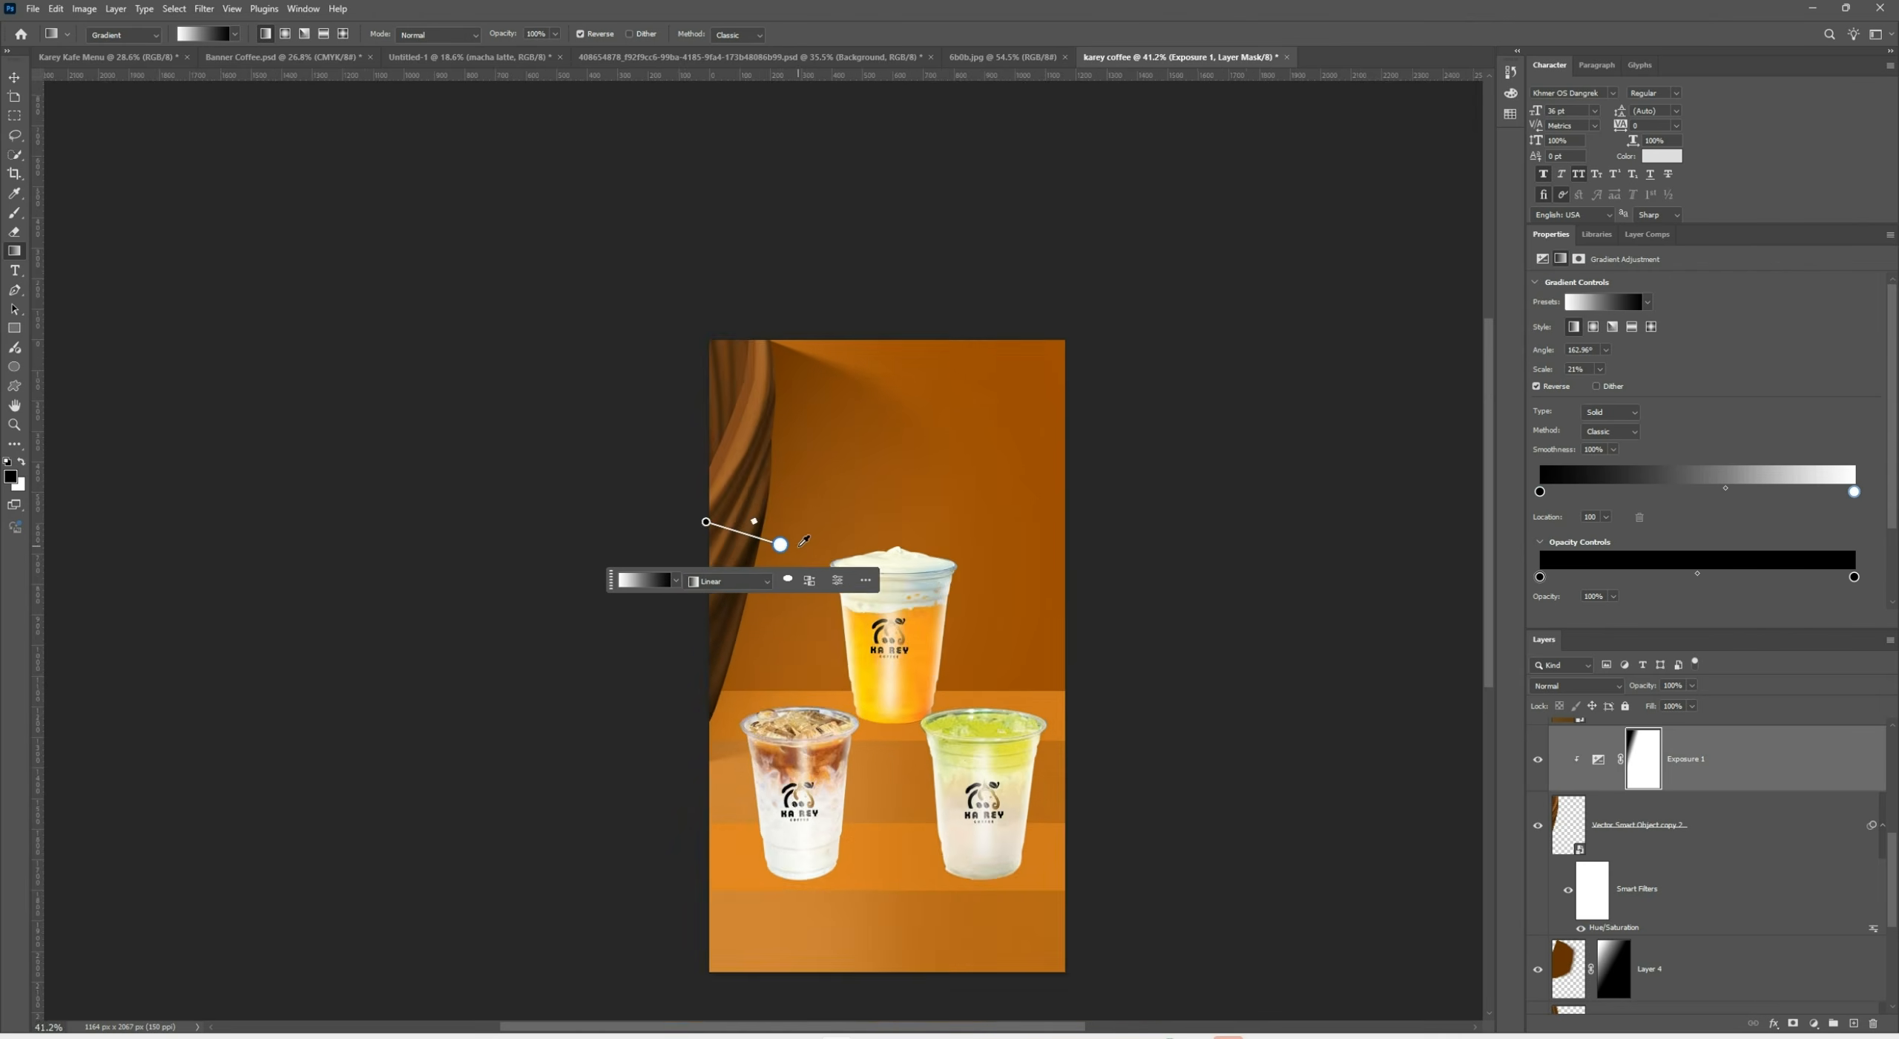
Examine the whole poster composition at several zoom levels, checking the curtain's shadow and the cups on the steps
{"action": "left_click", "coordinate": [14, 77]}
{"action": "scroll", "coordinate": [801, 462], "scroll_direction": "up", "scroll_amount": 4}
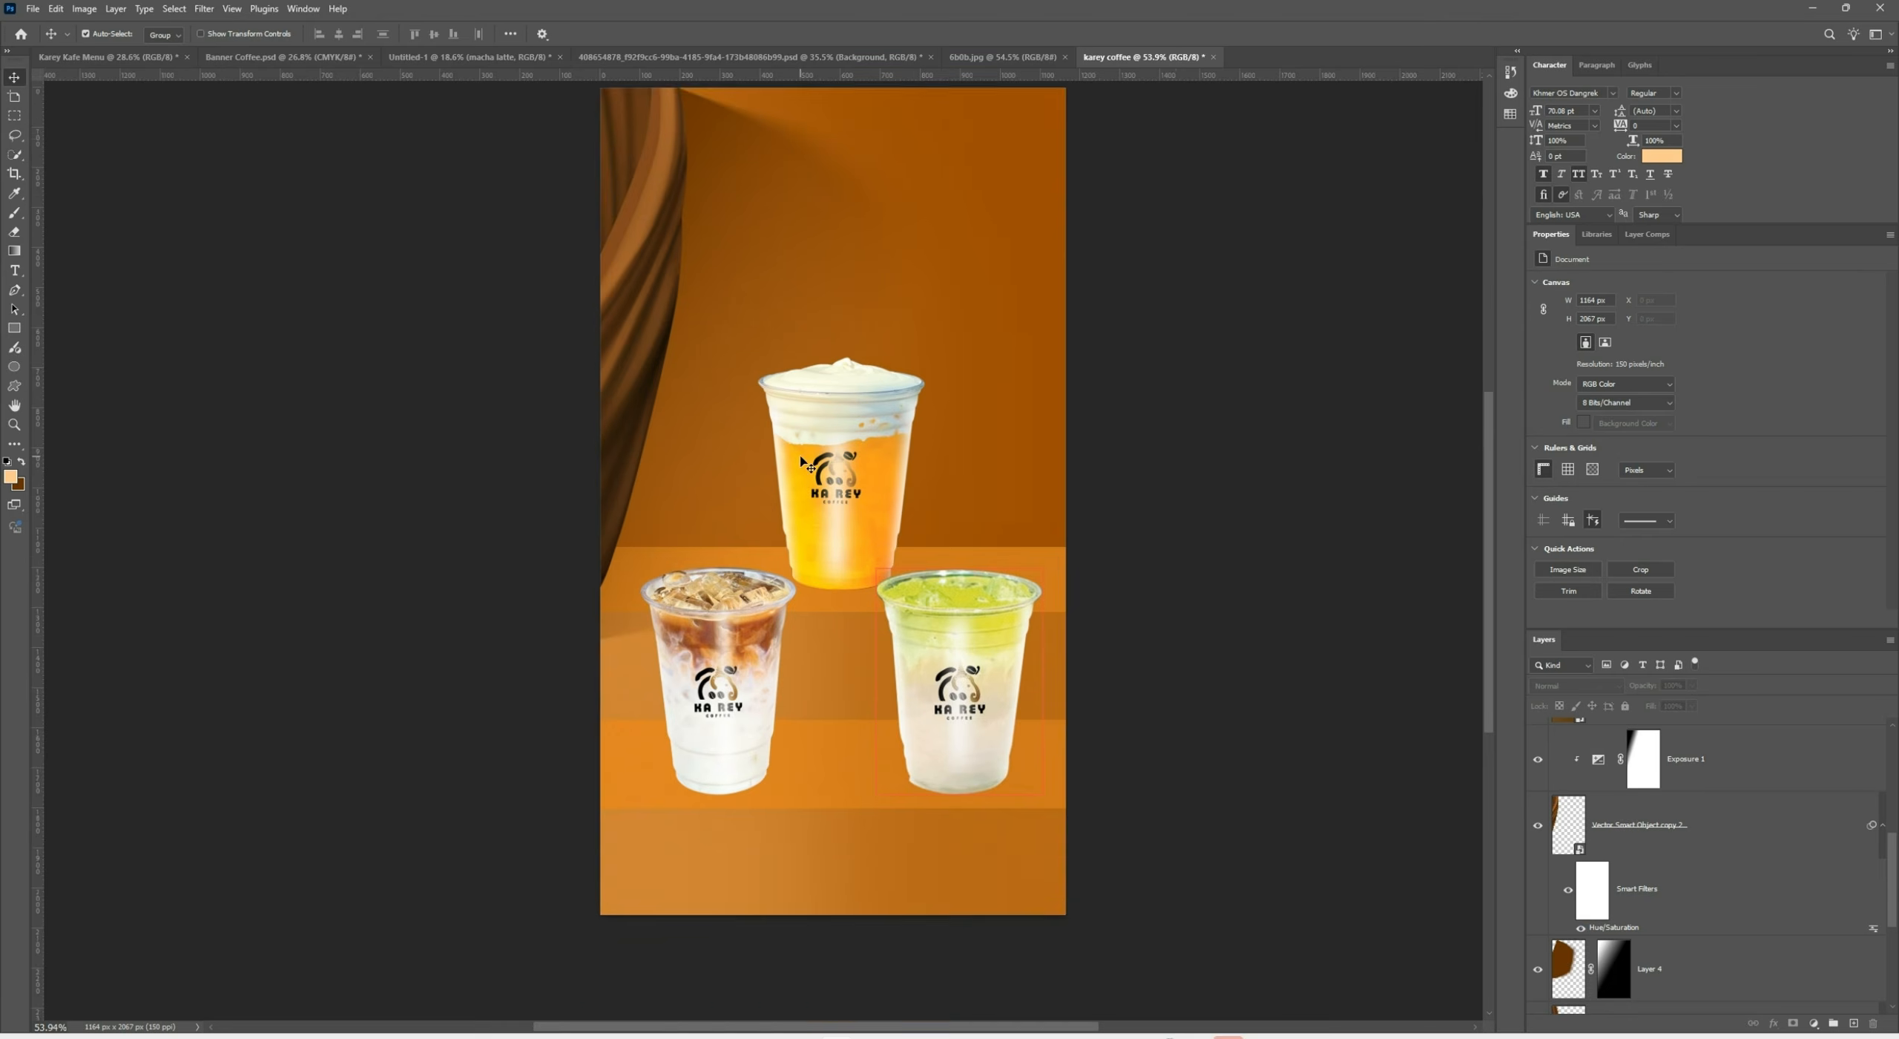
{"action": "scroll", "coordinate": [801, 461], "scroll_direction": "down", "scroll_amount": 4}
{"action": "scroll", "coordinate": [805, 471], "scroll_direction": "up", "scroll_amount": 3}
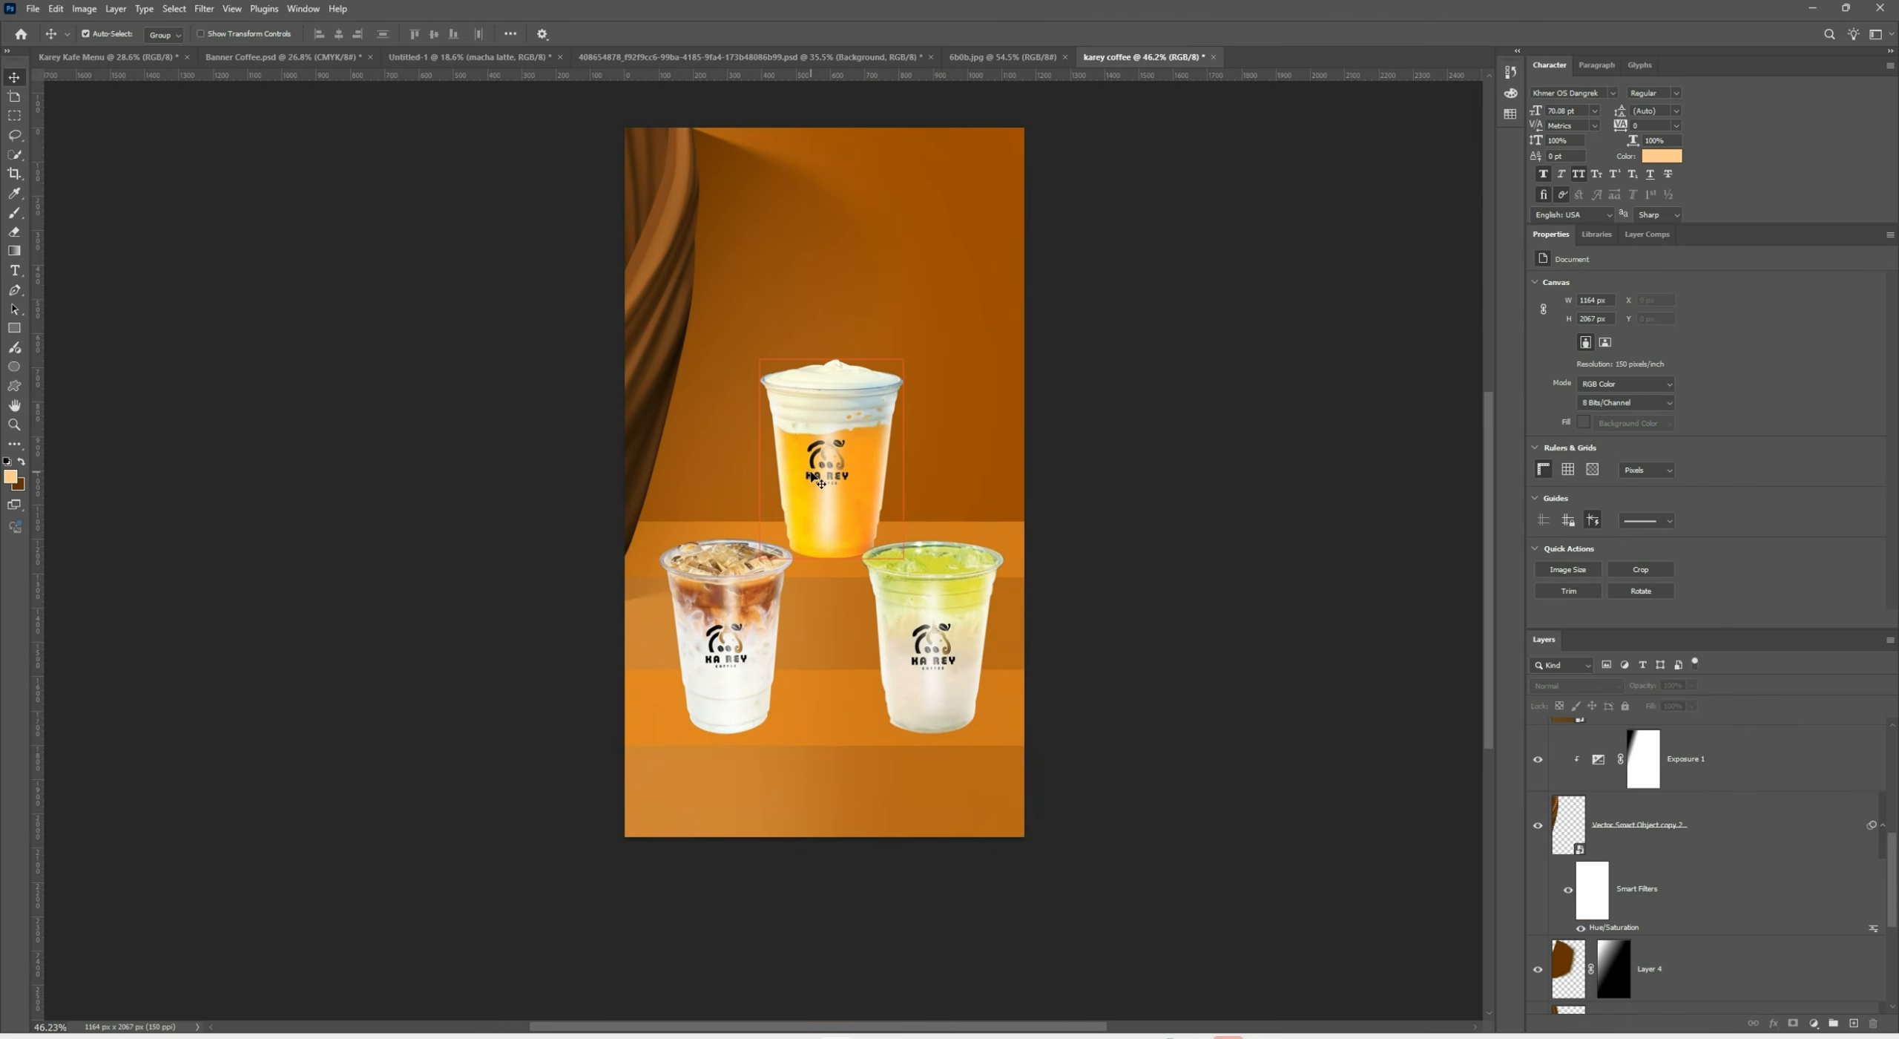
{"action": "scroll", "coordinate": [820, 483], "scroll_direction": "down", "scroll_amount": 3}
{"action": "scroll", "coordinate": [809, 556], "scroll_direction": "up", "scroll_amount": 1}
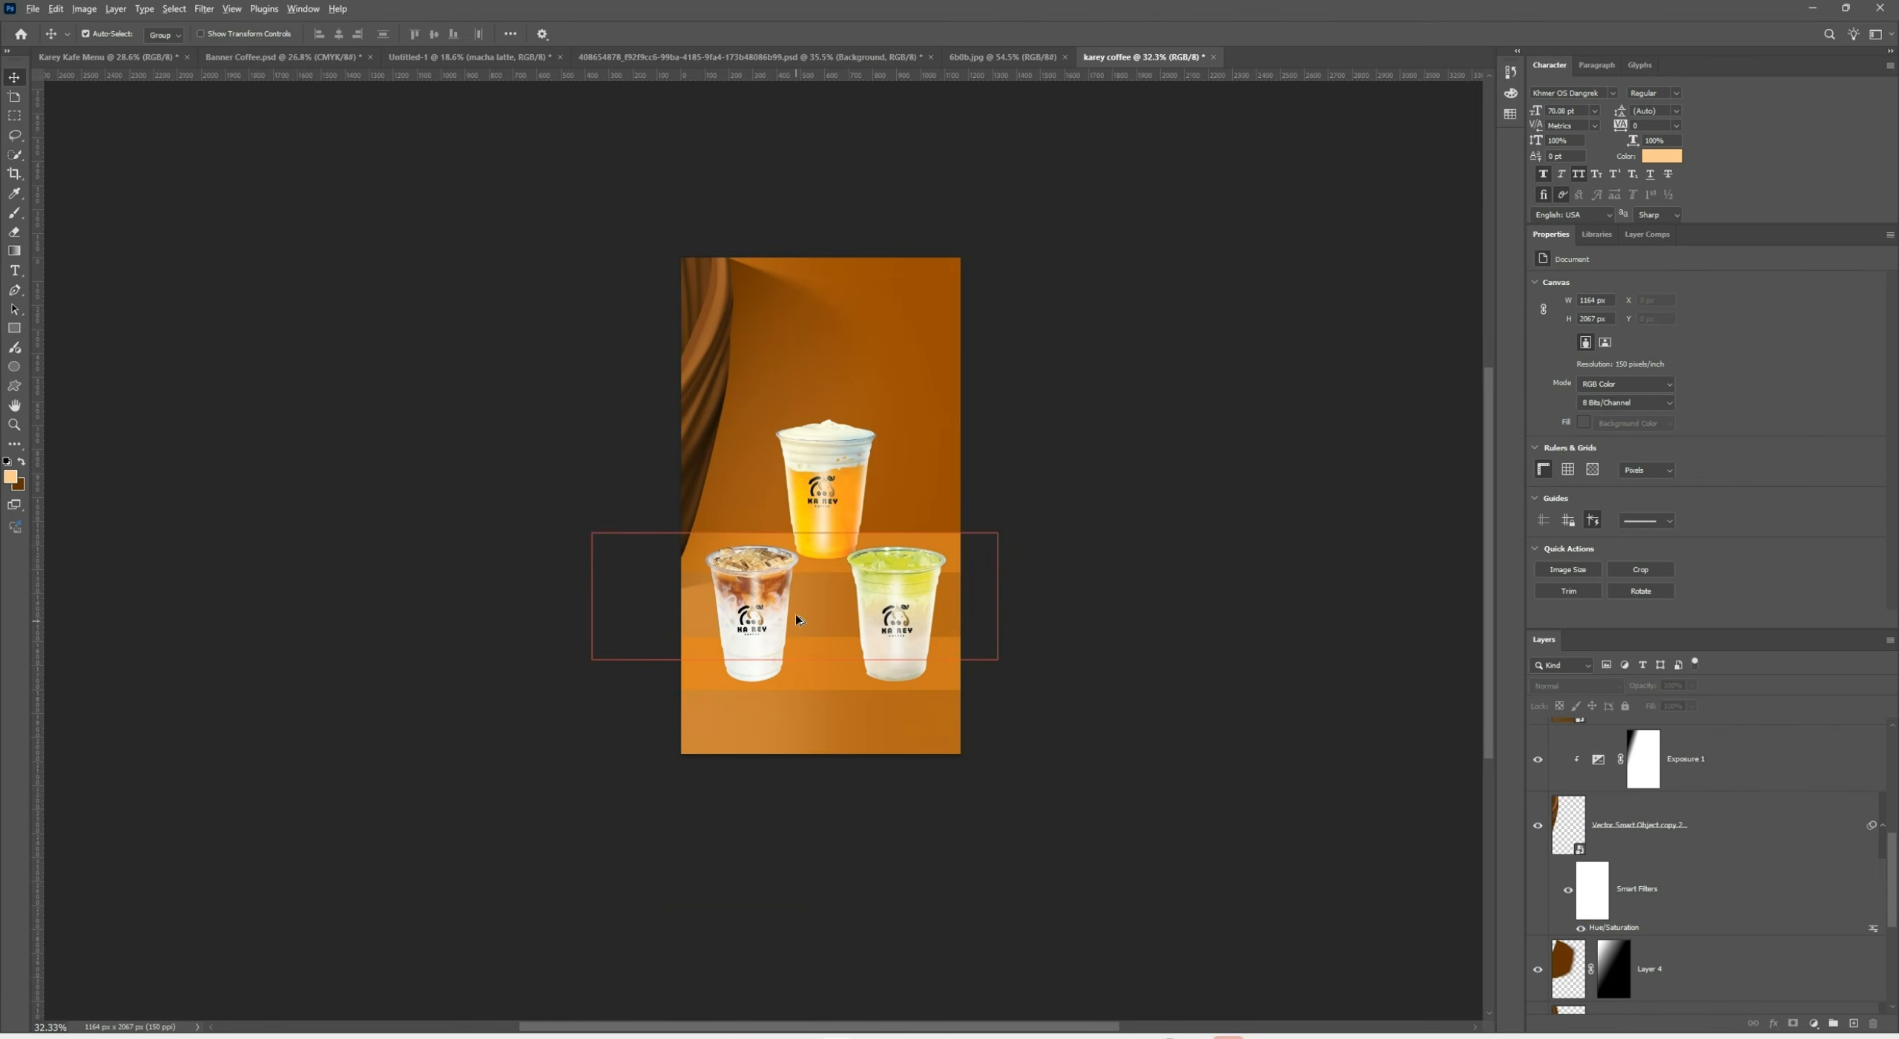
{"action": "scroll", "coordinate": [798, 620], "scroll_direction": "up", "scroll_amount": 3}
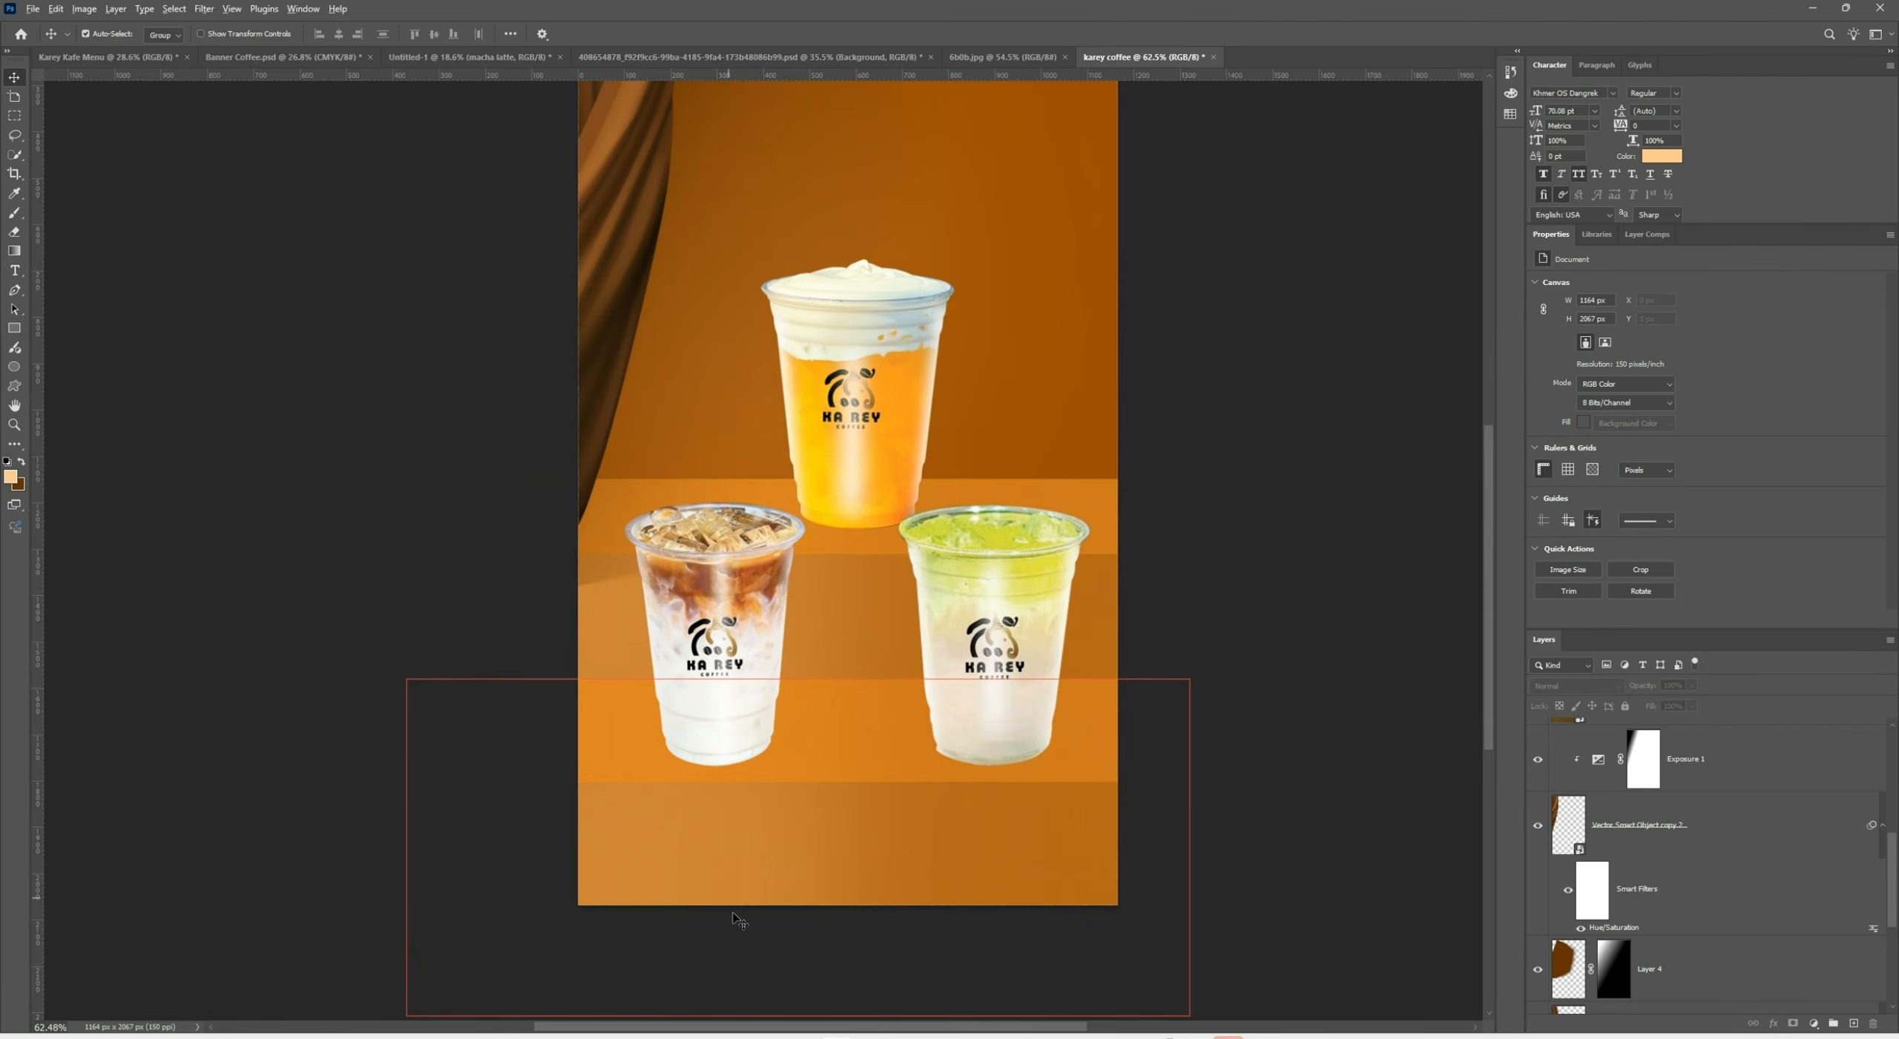
{"action": "scroll", "coordinate": [734, 916], "scroll_direction": "down", "scroll_amount": 2}
{"action": "left_click_drag", "start_coordinate": [941, 270], "coordinate": [915, 386]}
Select Layer 4, the Vector Smart Object copy 2 curtain and Exposure 1 together and flip them horizontally with a transform
{"action": "left_click", "coordinate": [717, 285]}
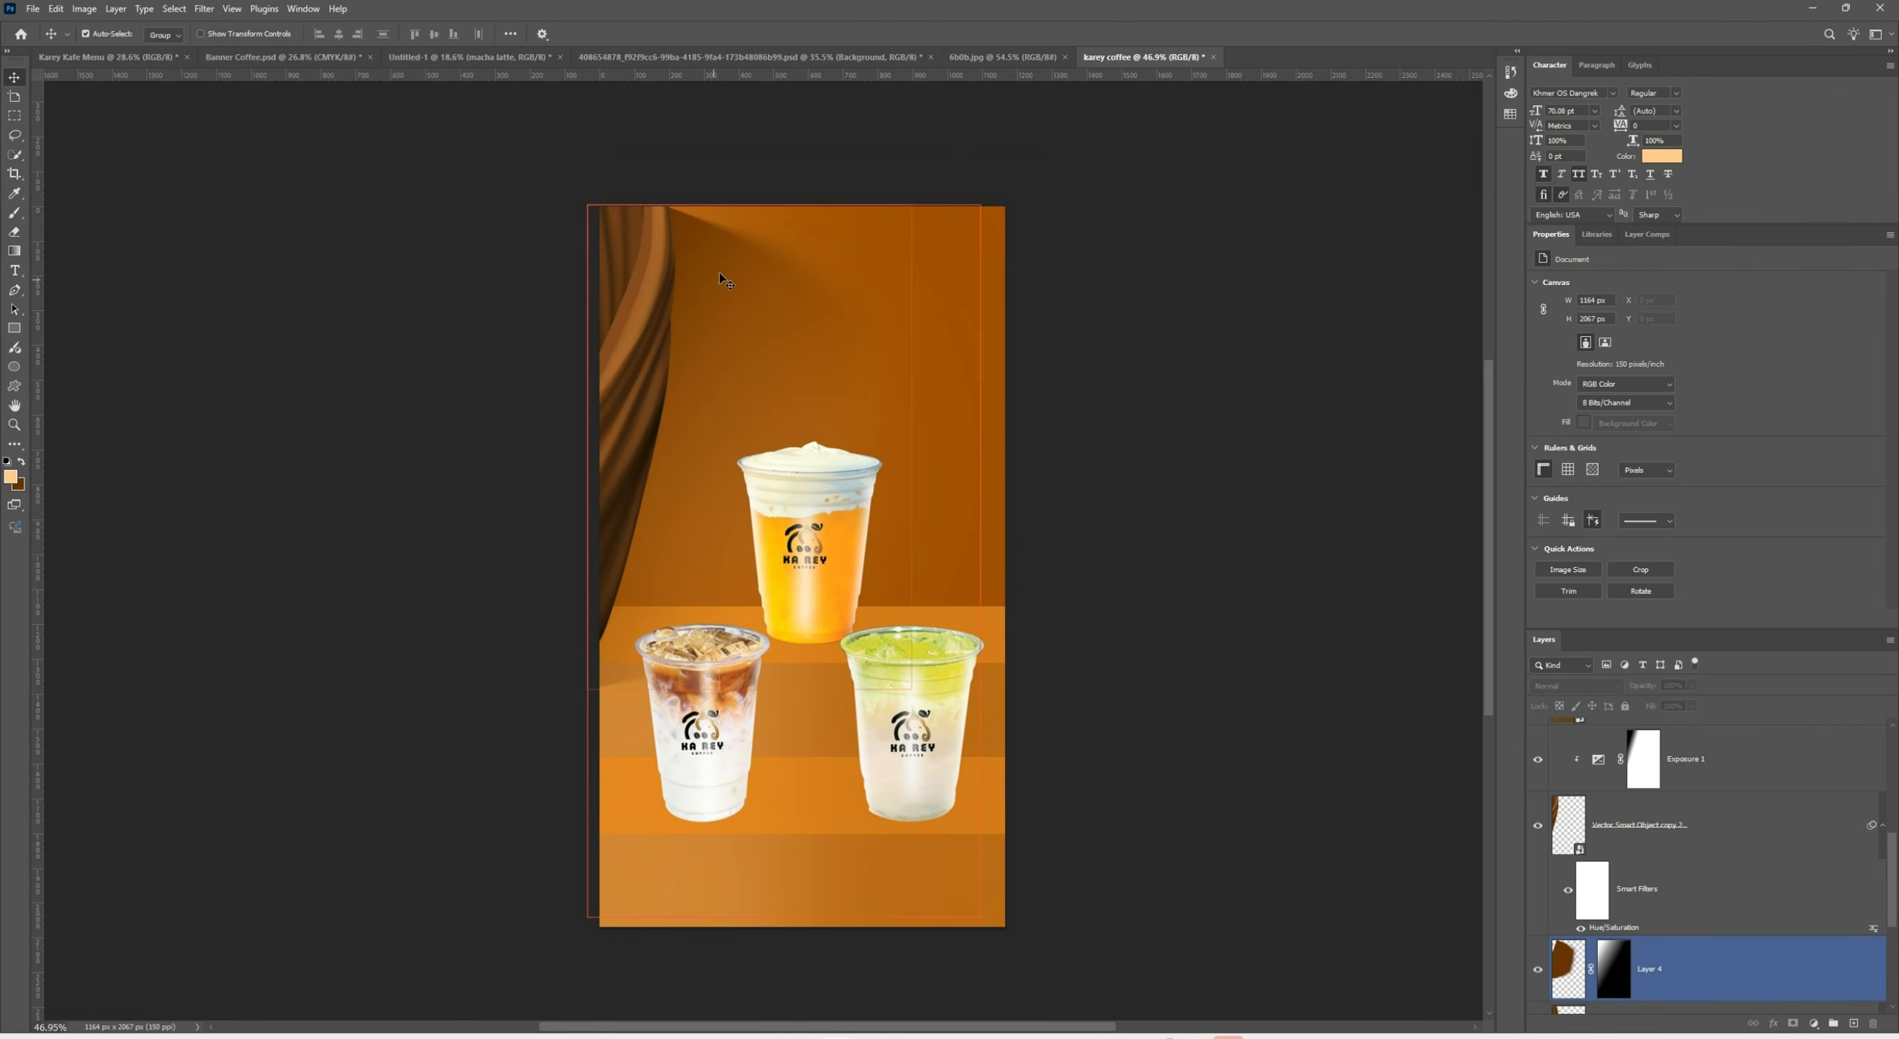
{"action": "scroll", "coordinate": [1828, 926], "scroll_direction": "down", "scroll_amount": 1}
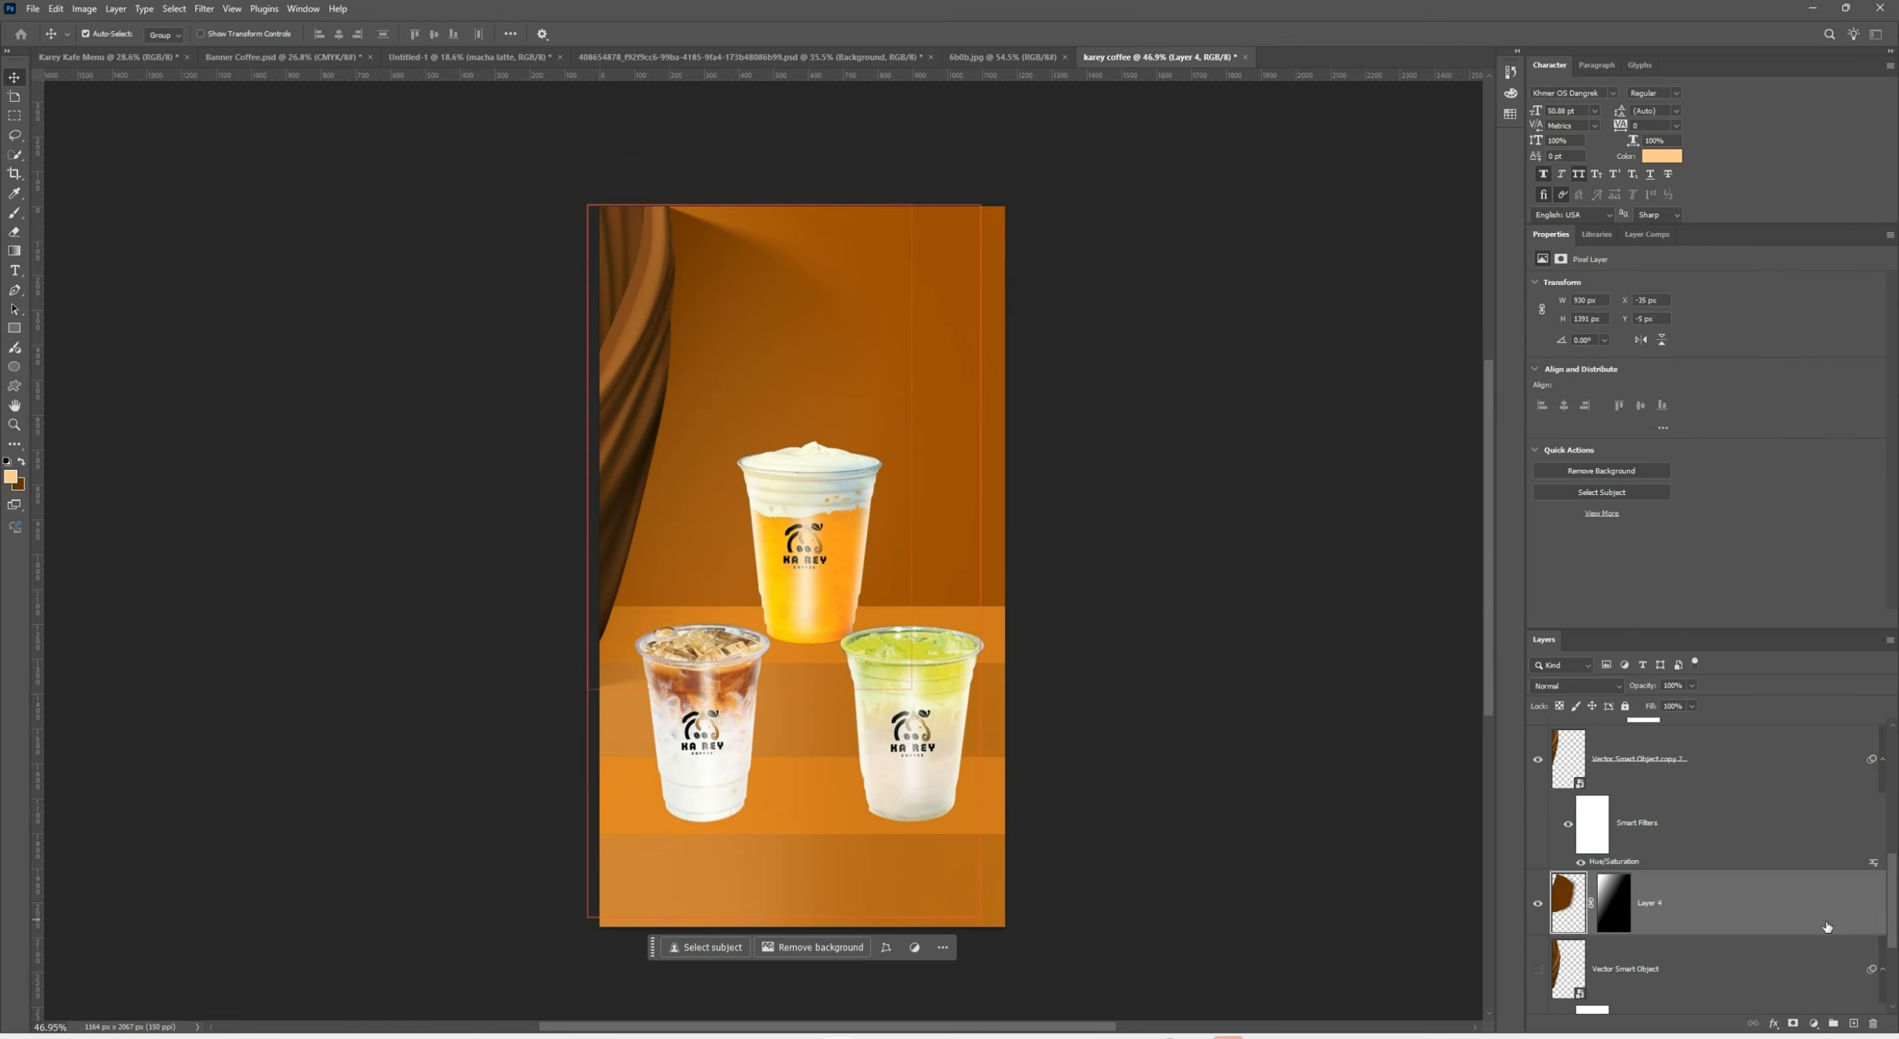
{"action": "left_click", "coordinate": [1742, 837]}
{"action": "scroll", "coordinate": [1728, 875], "scroll_direction": "up", "scroll_amount": 3}
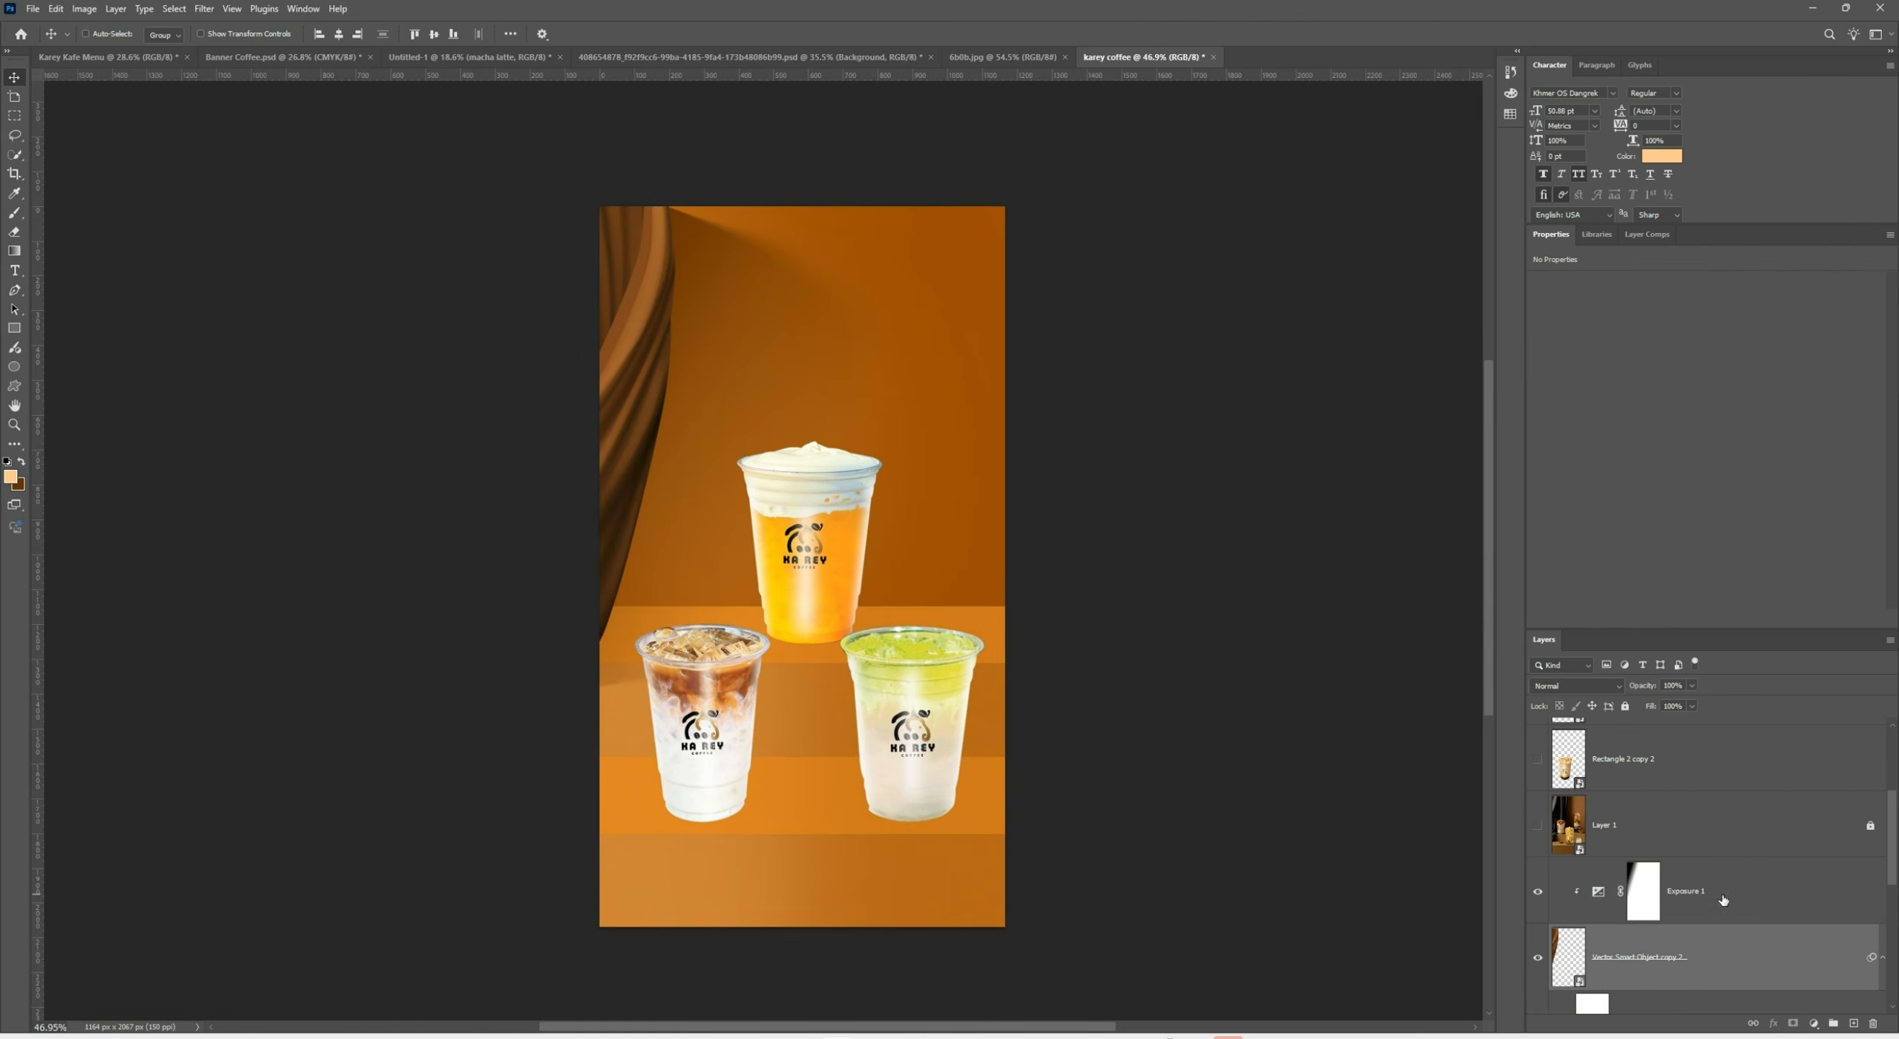
{"action": "left_click", "coordinate": [1723, 900]}
{"action": "key", "text": "ctrl+t"}
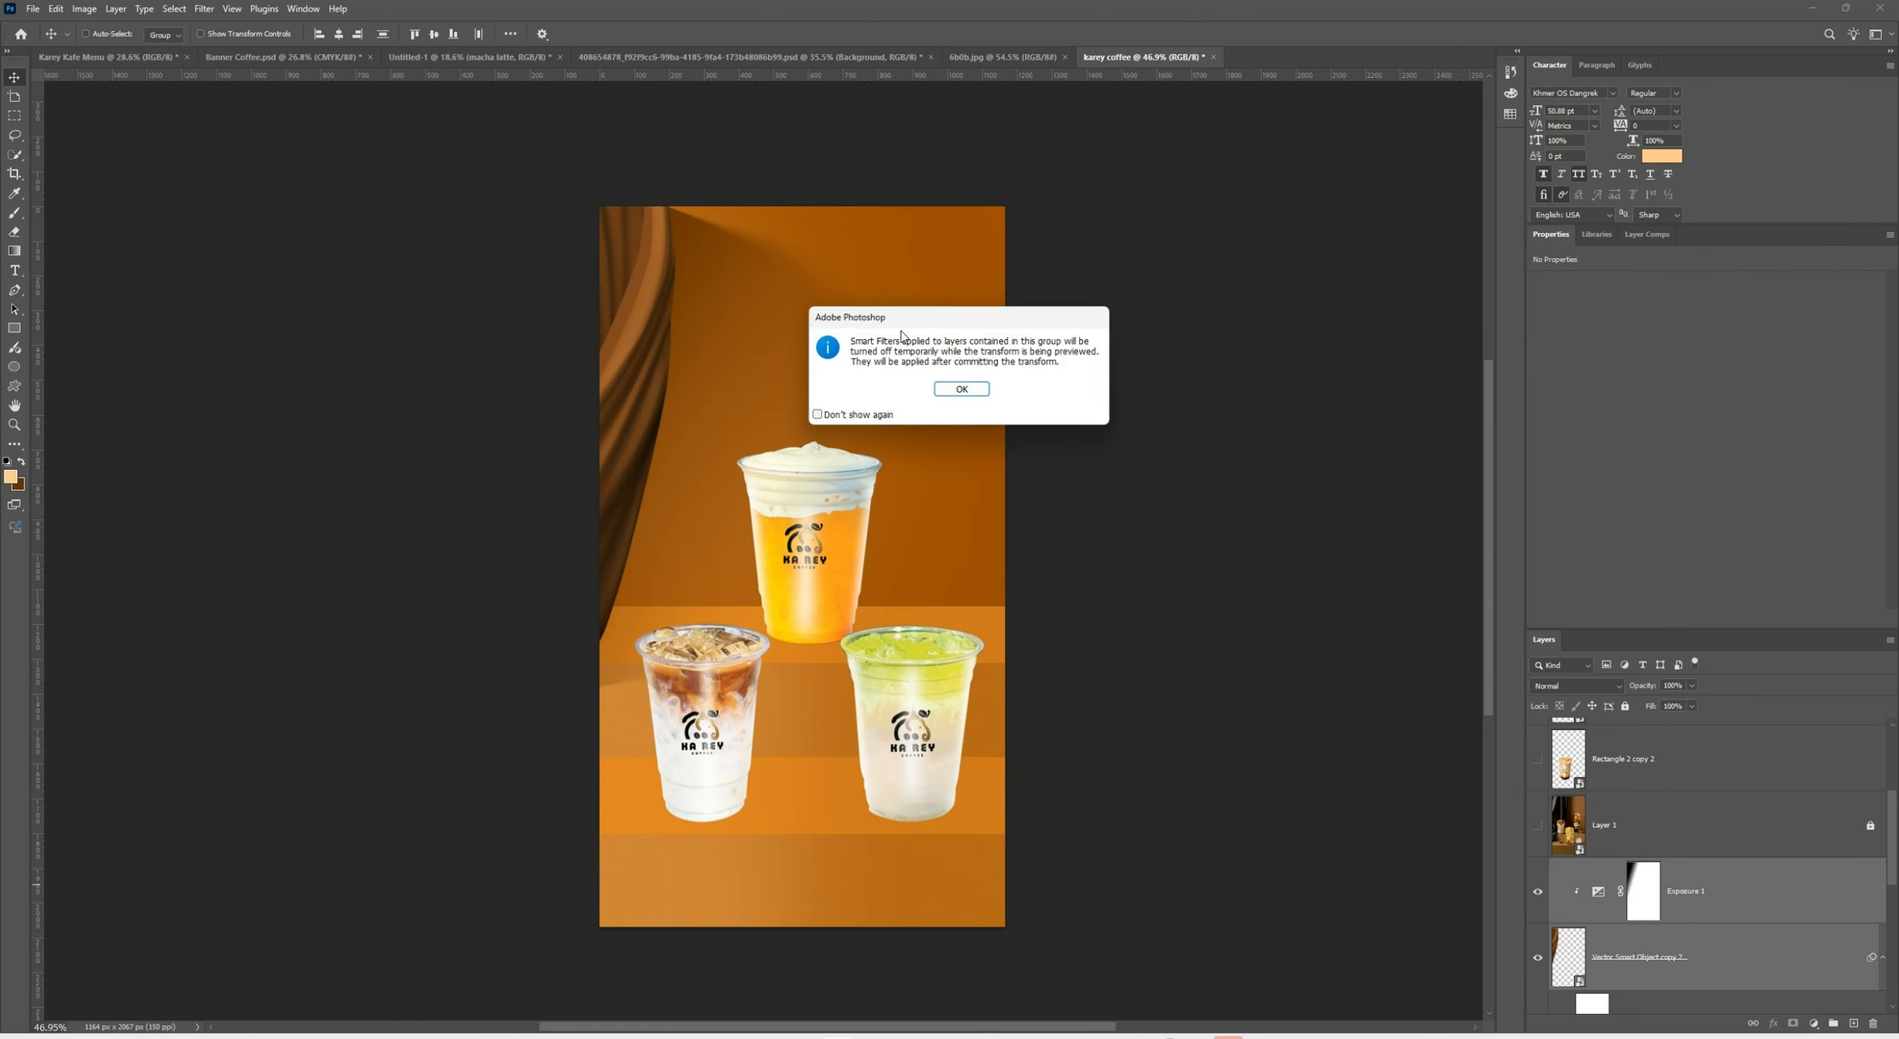
{"action": "left_click", "coordinate": [950, 385]}
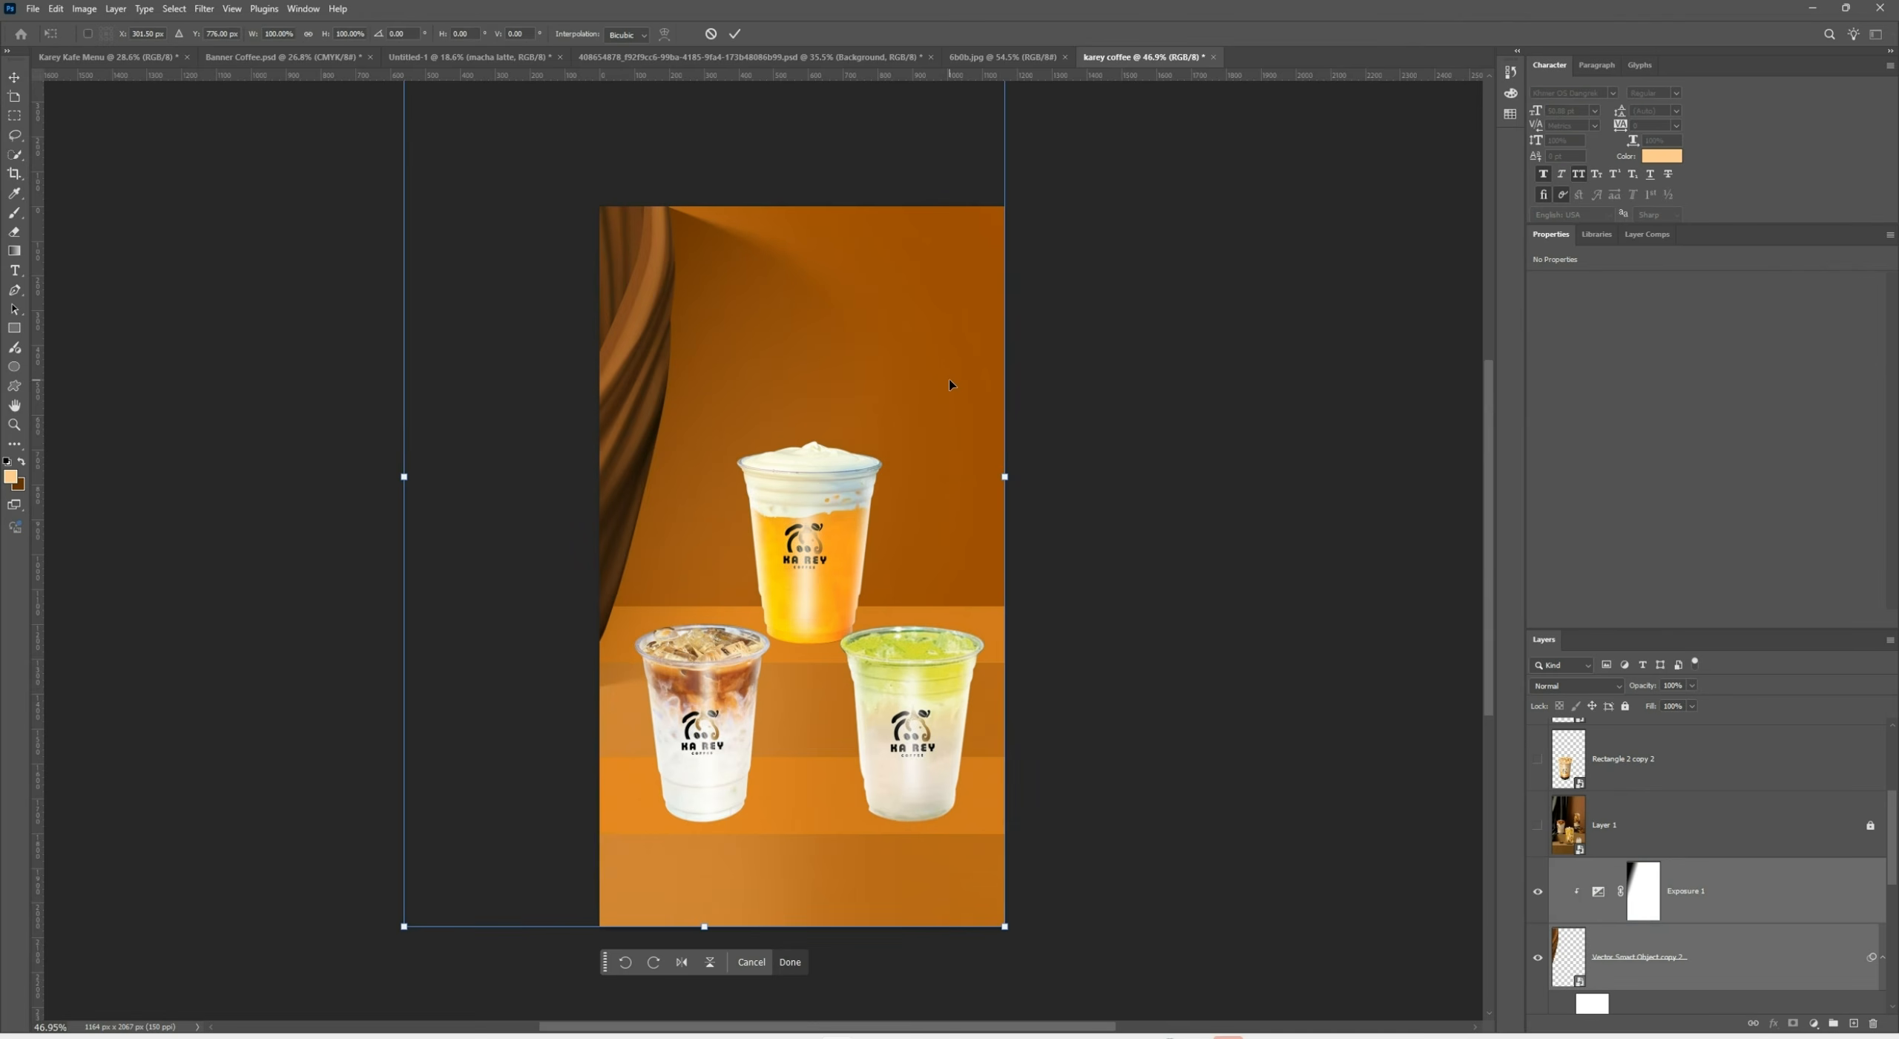
{"action": "right_click", "coordinate": [606, 339]}
{"action": "left_click", "coordinate": [679, 627]}
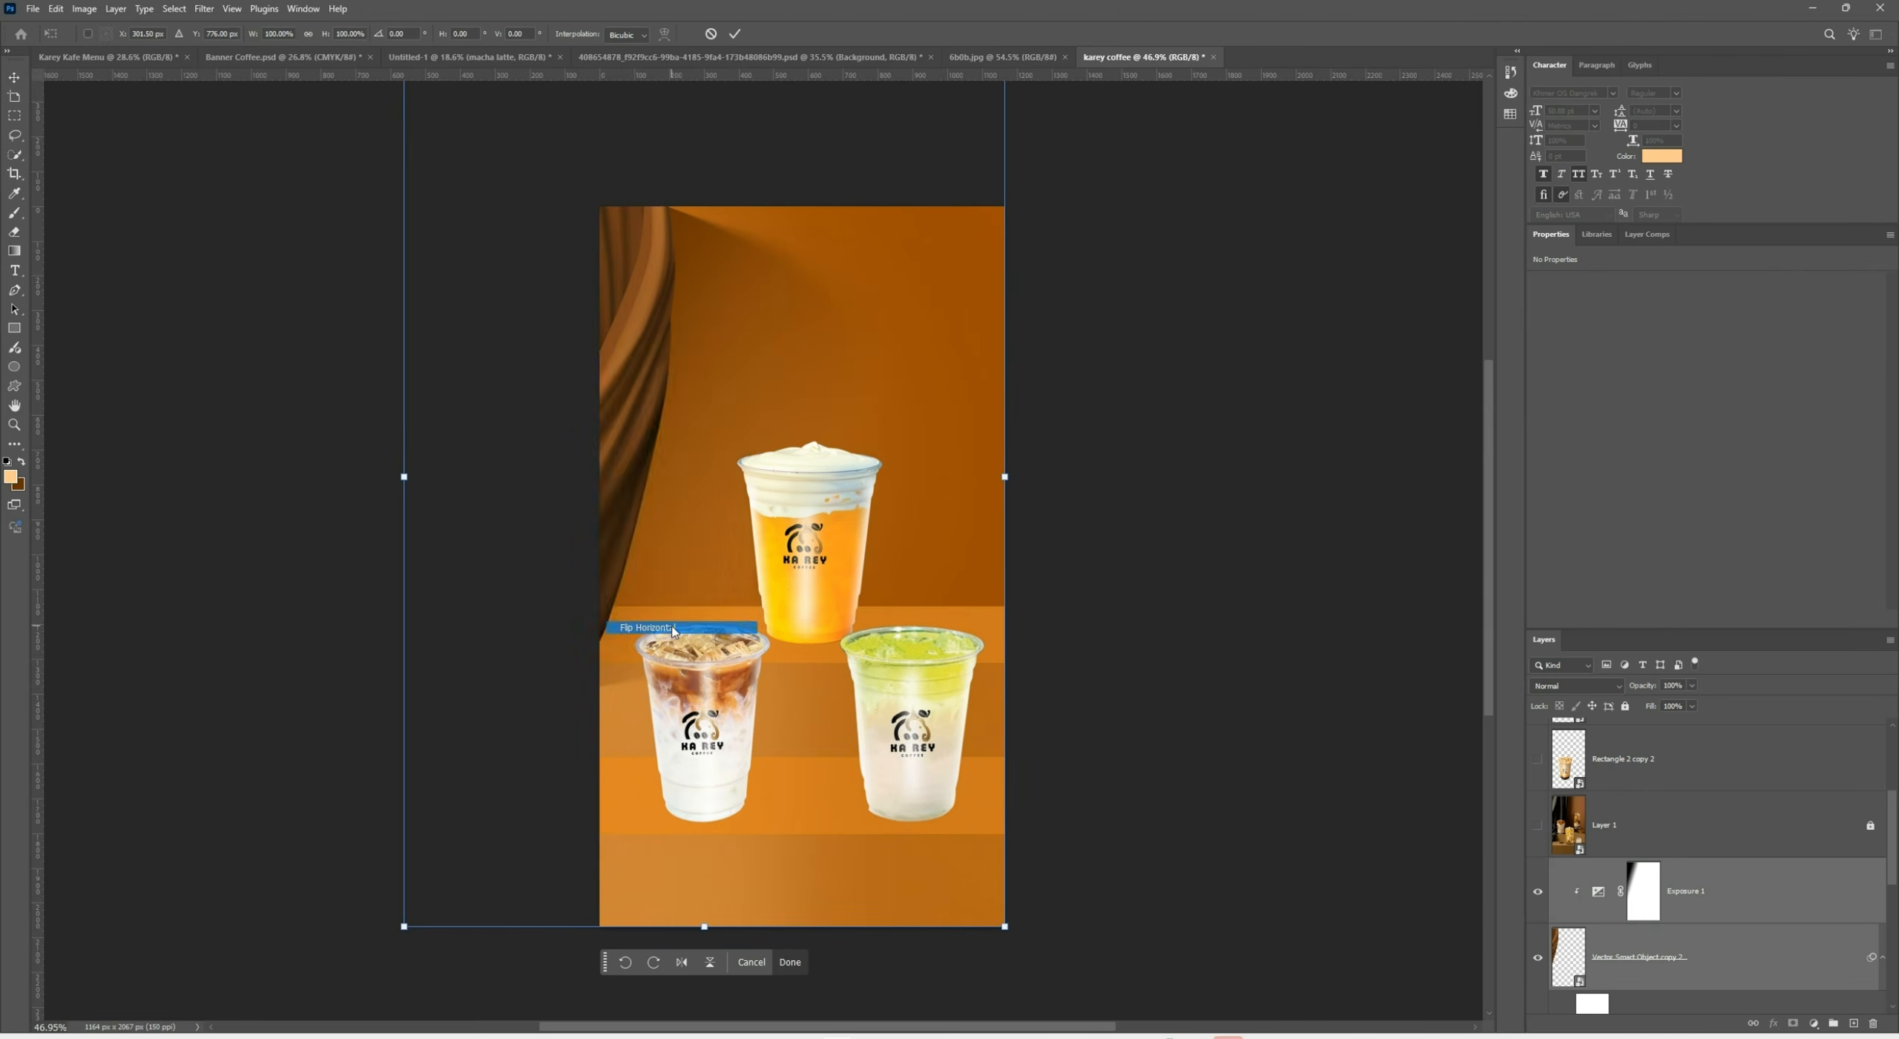
Move the flipped curtain and shadow to the poster's right edge and apply the transform
{"action": "left_click_drag", "start_coordinate": [760, 465], "coordinate": [768, 463]}
{"action": "left_click_drag", "start_coordinate": [904, 456], "coordinate": [968, 458]}
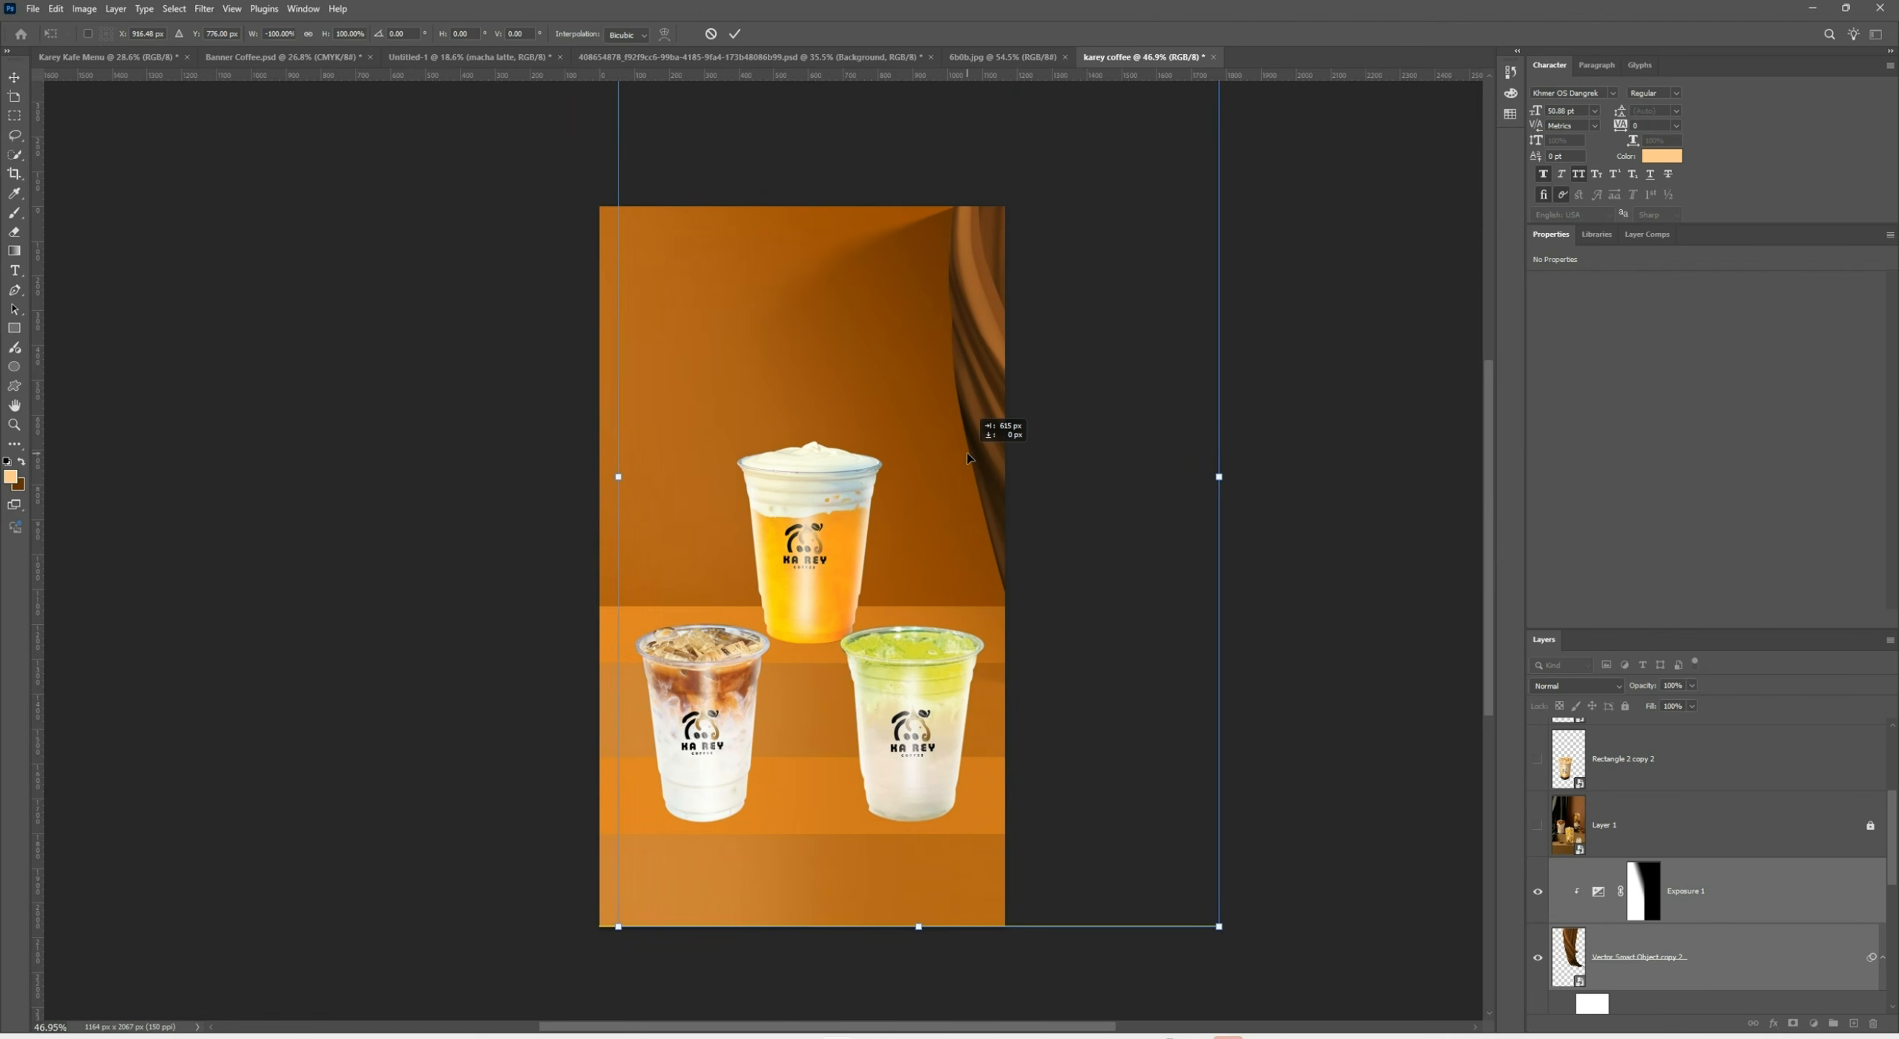
{"action": "scroll", "coordinate": [967, 458], "scroll_direction": "down", "scroll_amount": 3}
{"action": "scroll", "coordinate": [954, 421], "scroll_direction": "up", "scroll_amount": 3}
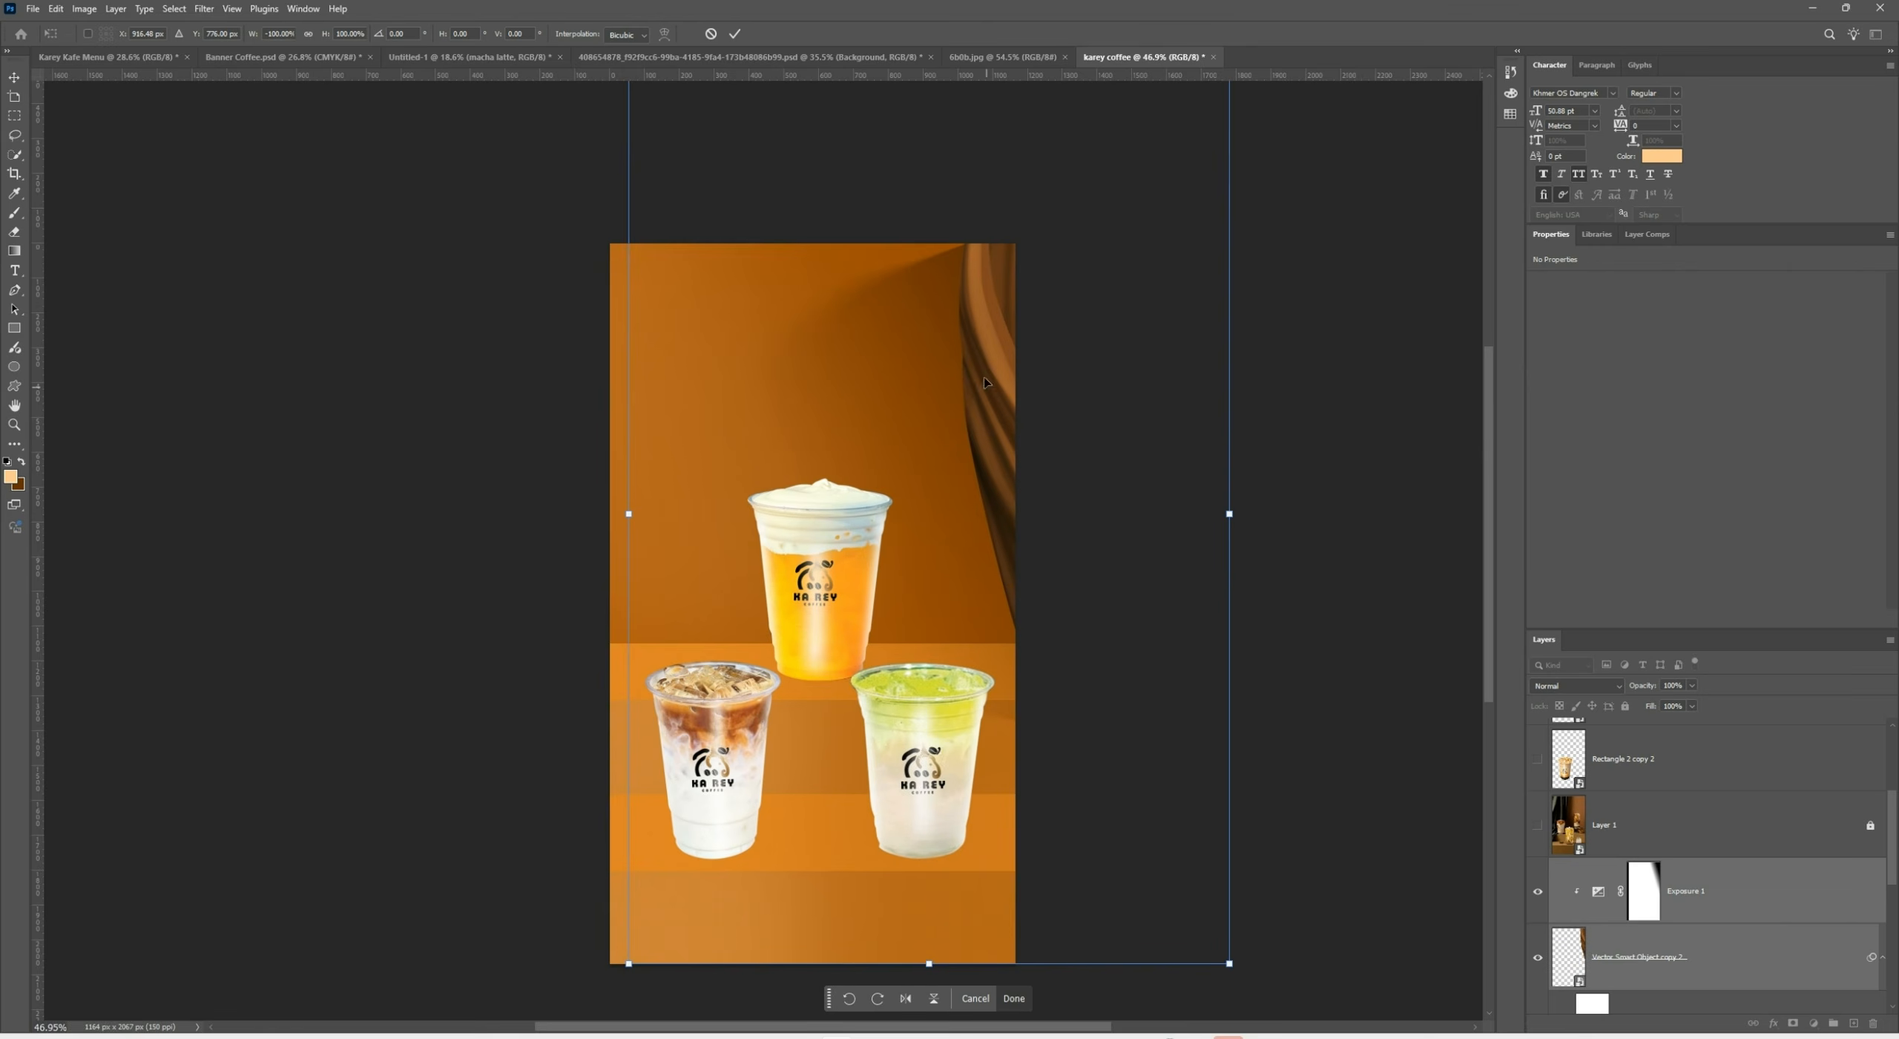
{"action": "left_click_drag", "start_coordinate": [996, 443], "coordinate": [982, 443]}
{"action": "scroll", "coordinate": [1012, 443], "scroll_direction": "down", "scroll_amount": 2}
{"action": "key", "text": "Return"}
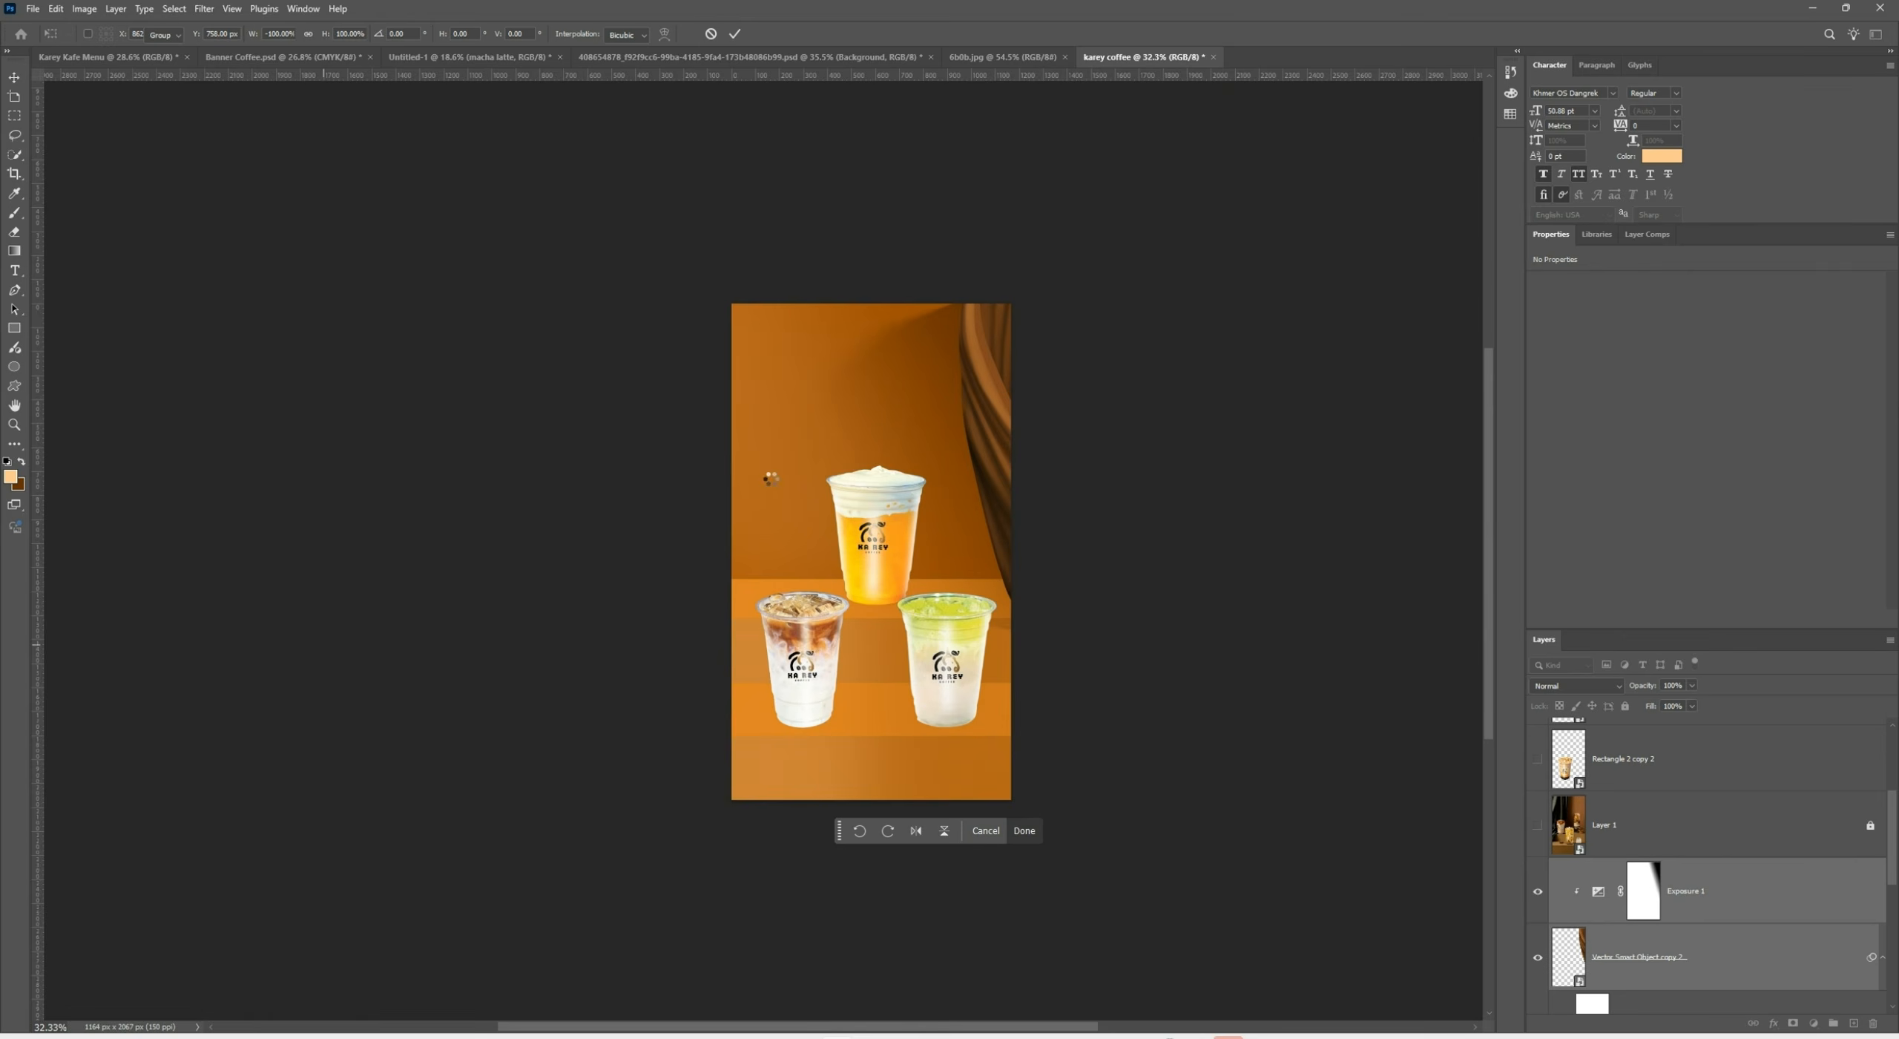
Try shifting the curtain alone farther towards the poster's right edge, undo the move and deselect the layer
{"action": "scroll", "coordinate": [1027, 443], "scroll_direction": "up", "scroll_amount": 2}
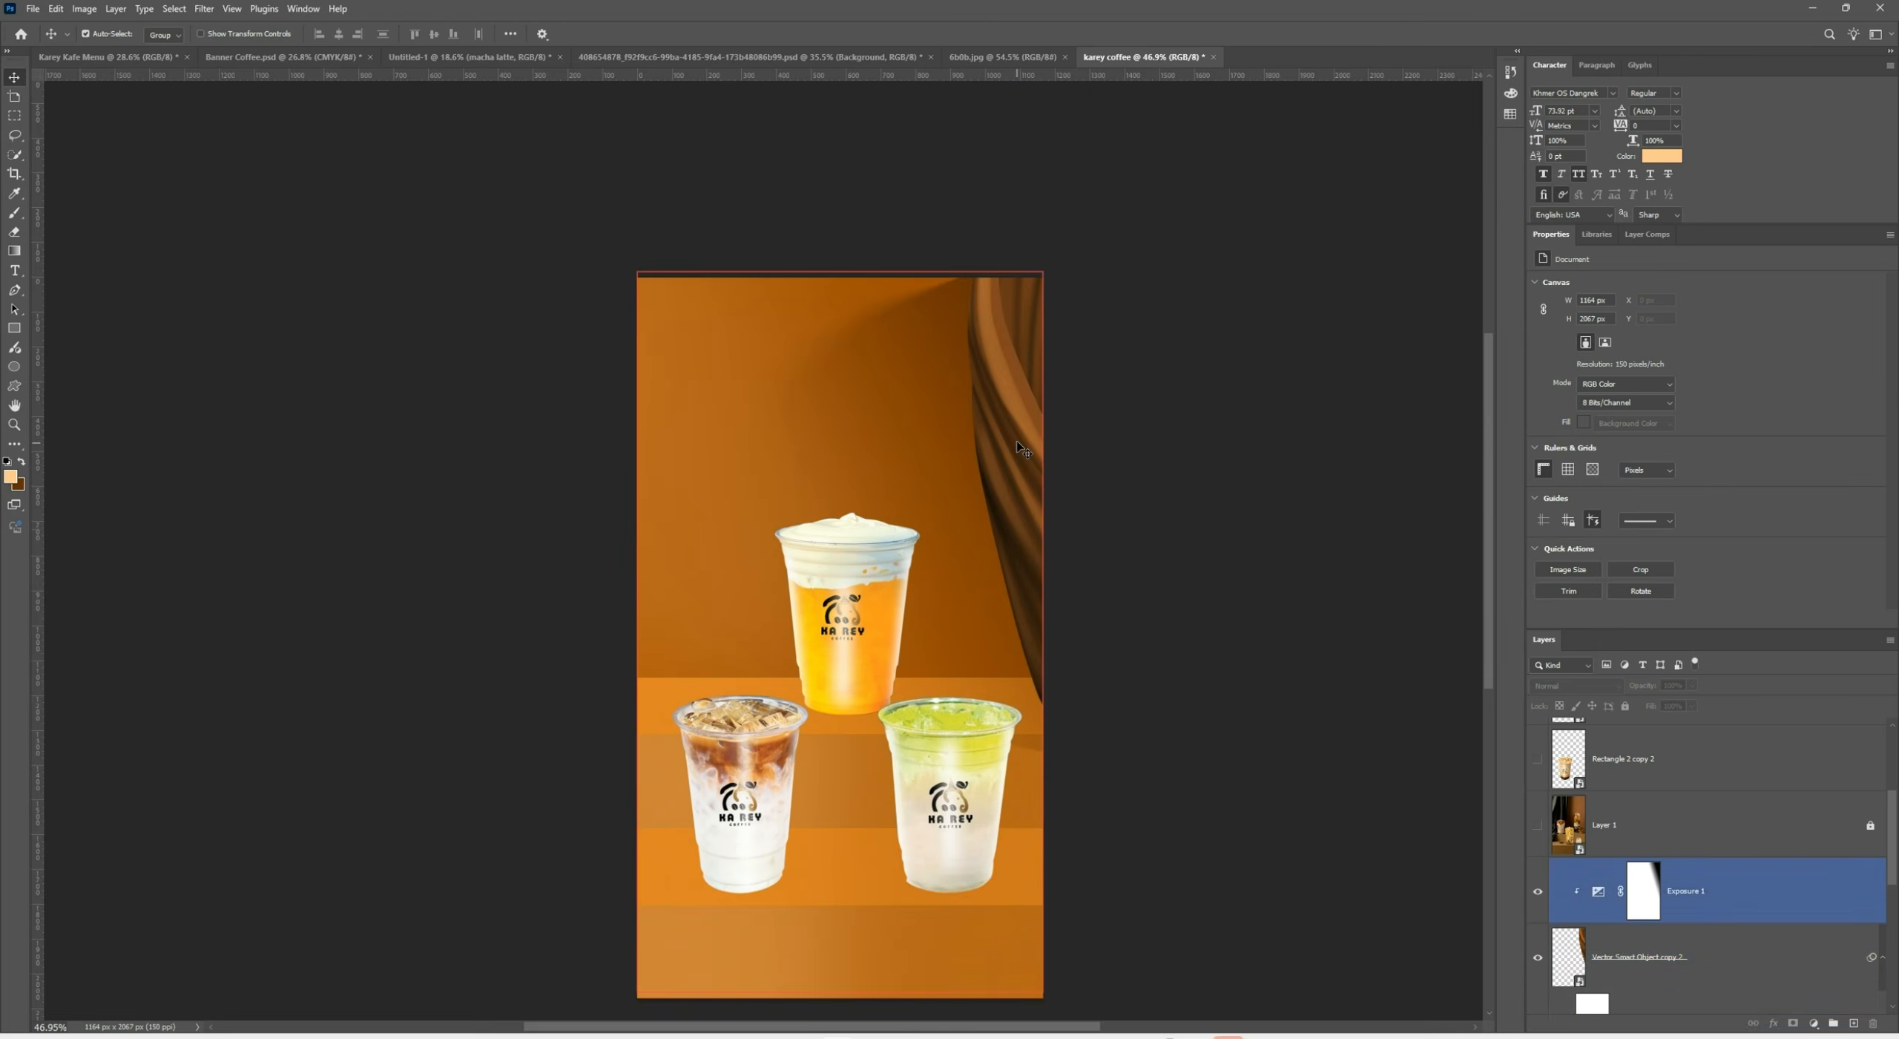
{"action": "left_click", "coordinate": [1027, 440], "text": "ctrl"}
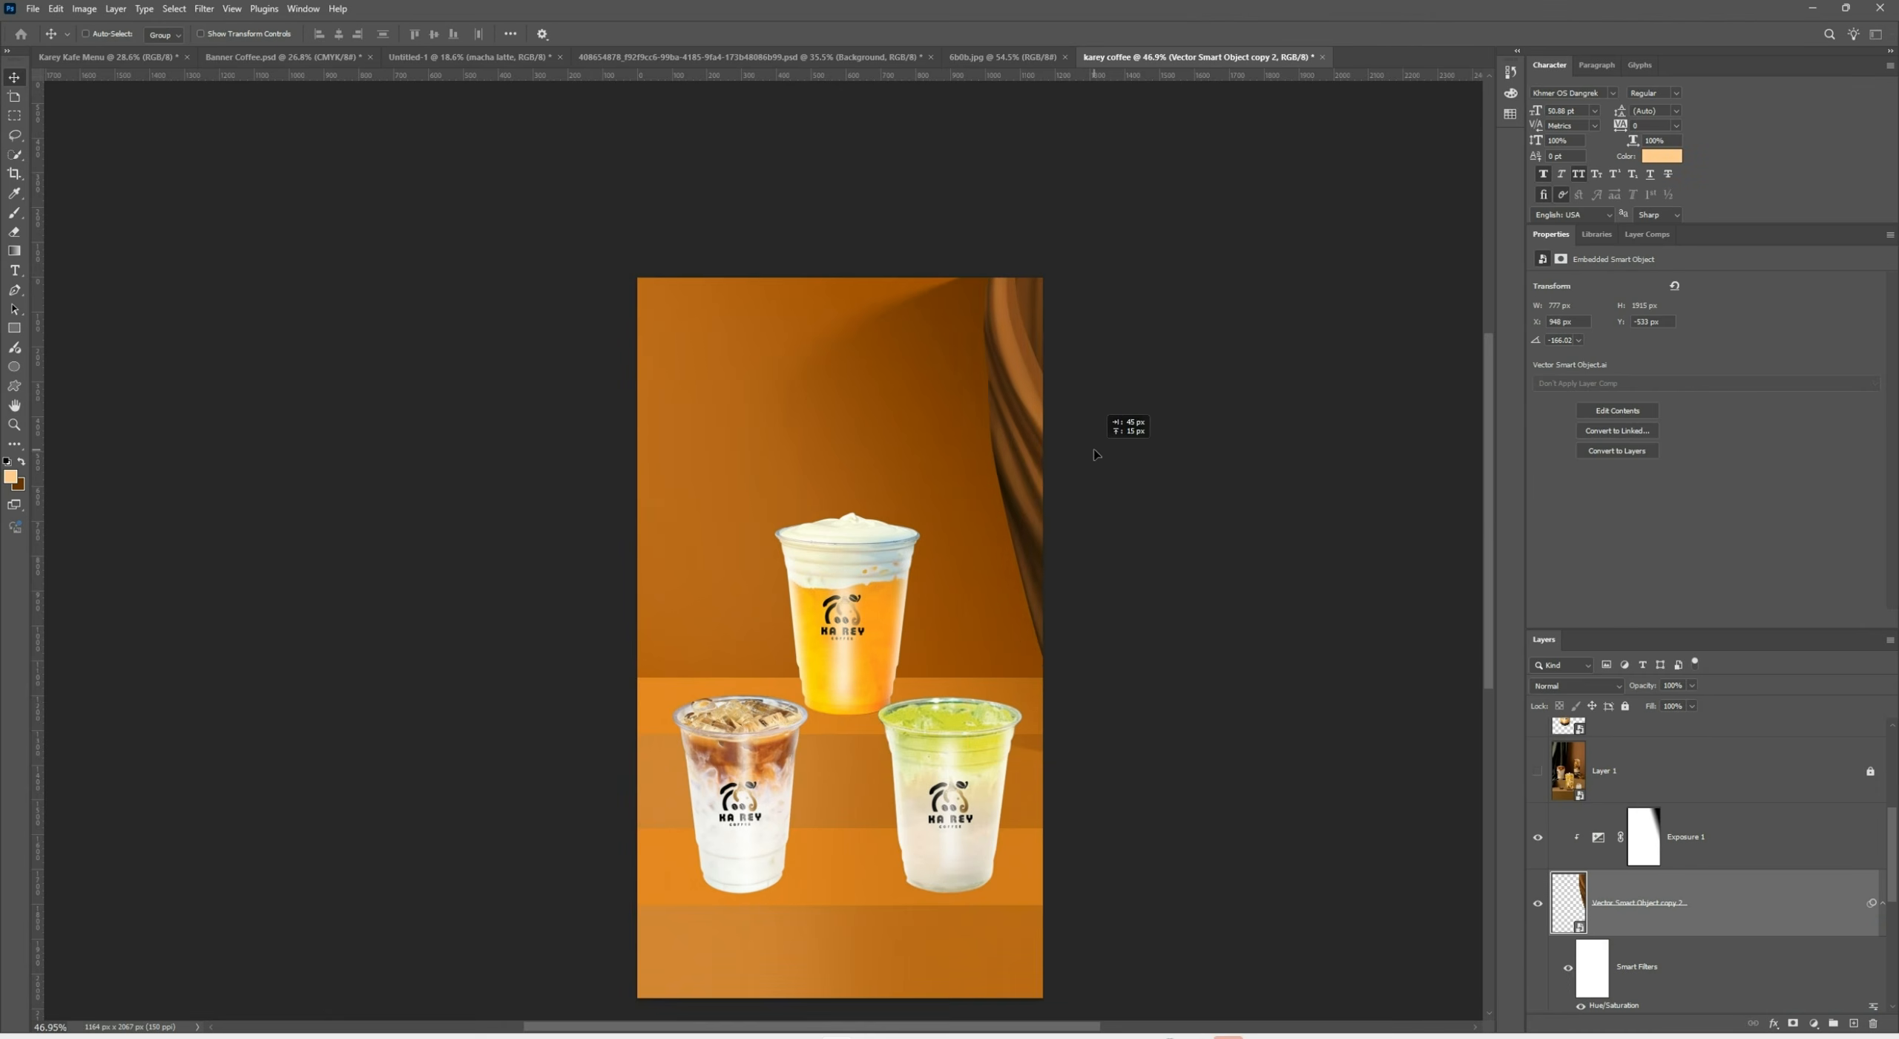
{"action": "left_click_drag", "start_coordinate": [1120, 423], "coordinate": [1085, 415]}
{"action": "key", "text": "ctrl+z"}
{"action": "scroll", "coordinate": [767, 553], "scroll_direction": "down", "scroll_amount": 5}
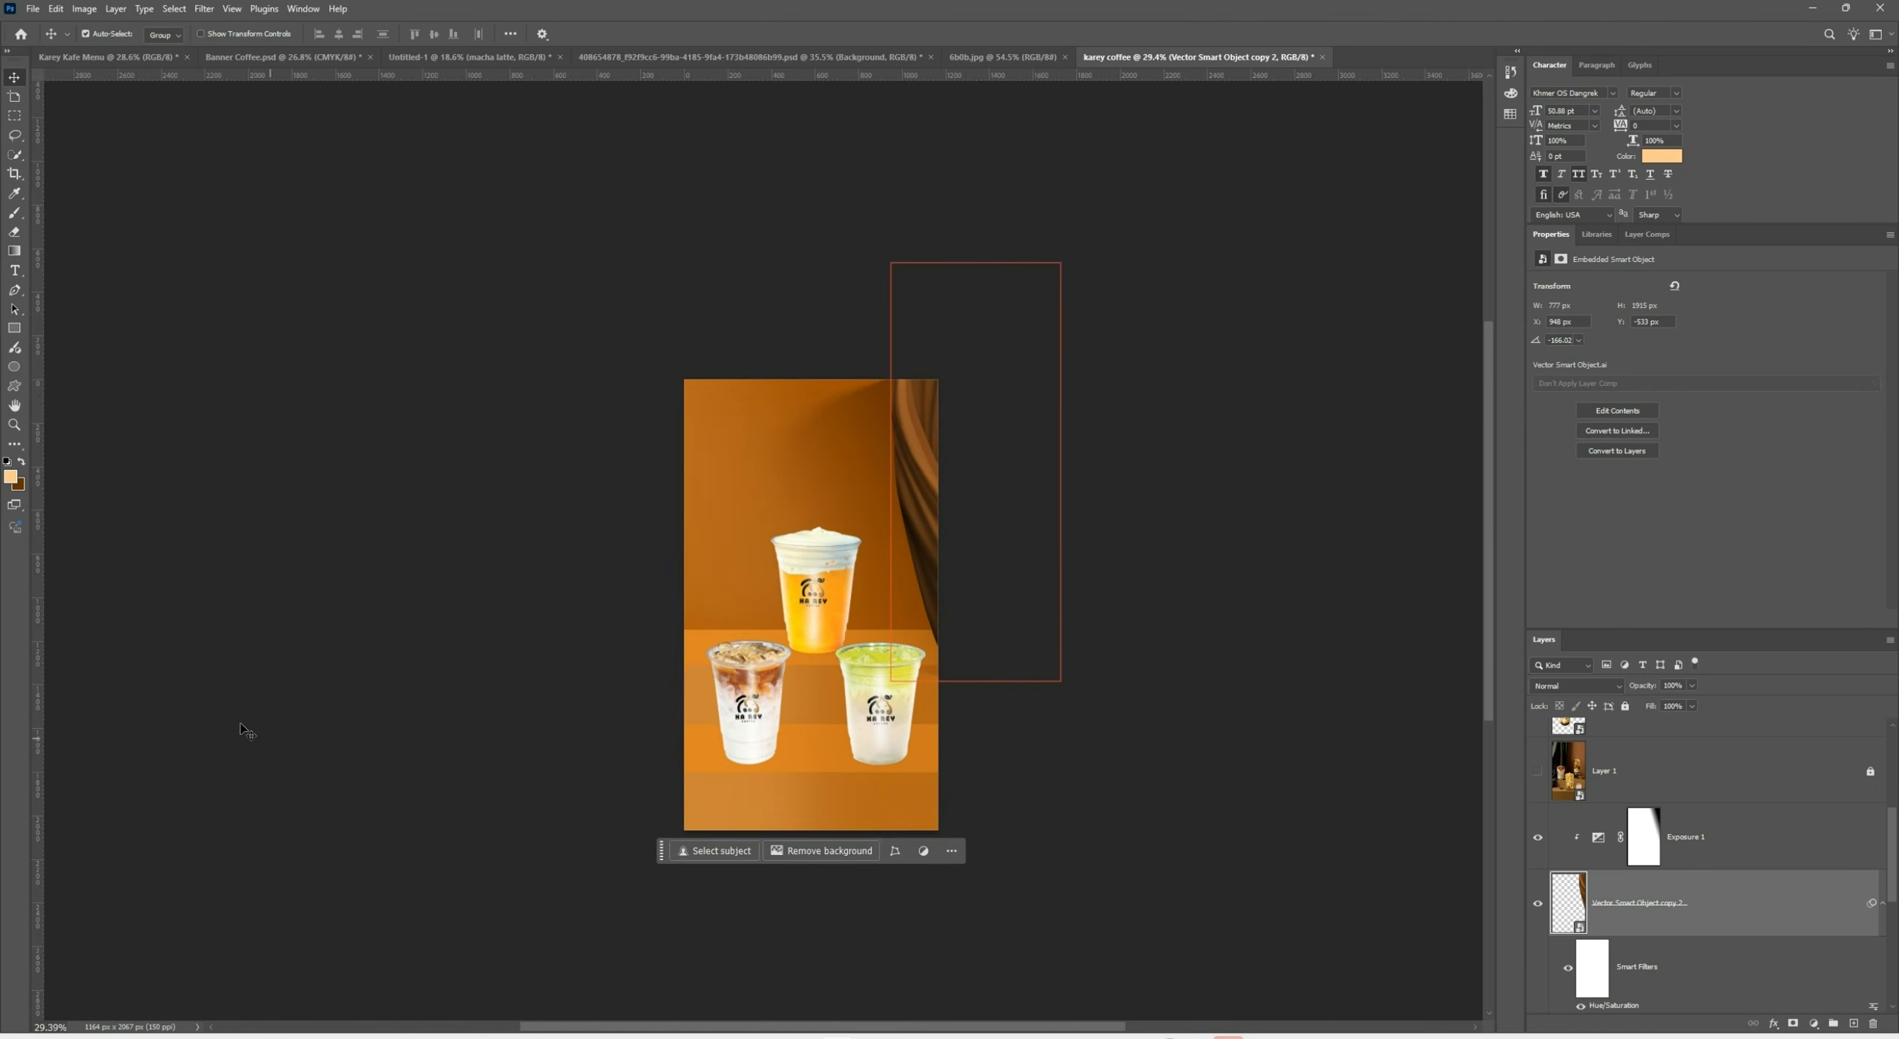
{"action": "left_click", "coordinate": [241, 726], "text": "ctrl"}
Examine the cup bases against the steps and the flipped curtain's edge at close and full view
{"action": "scroll", "coordinate": [695, 708], "scroll_direction": "up", "scroll_amount": 4}
{"action": "scroll", "coordinate": [941, 899], "scroll_direction": "up", "scroll_amount": 2}
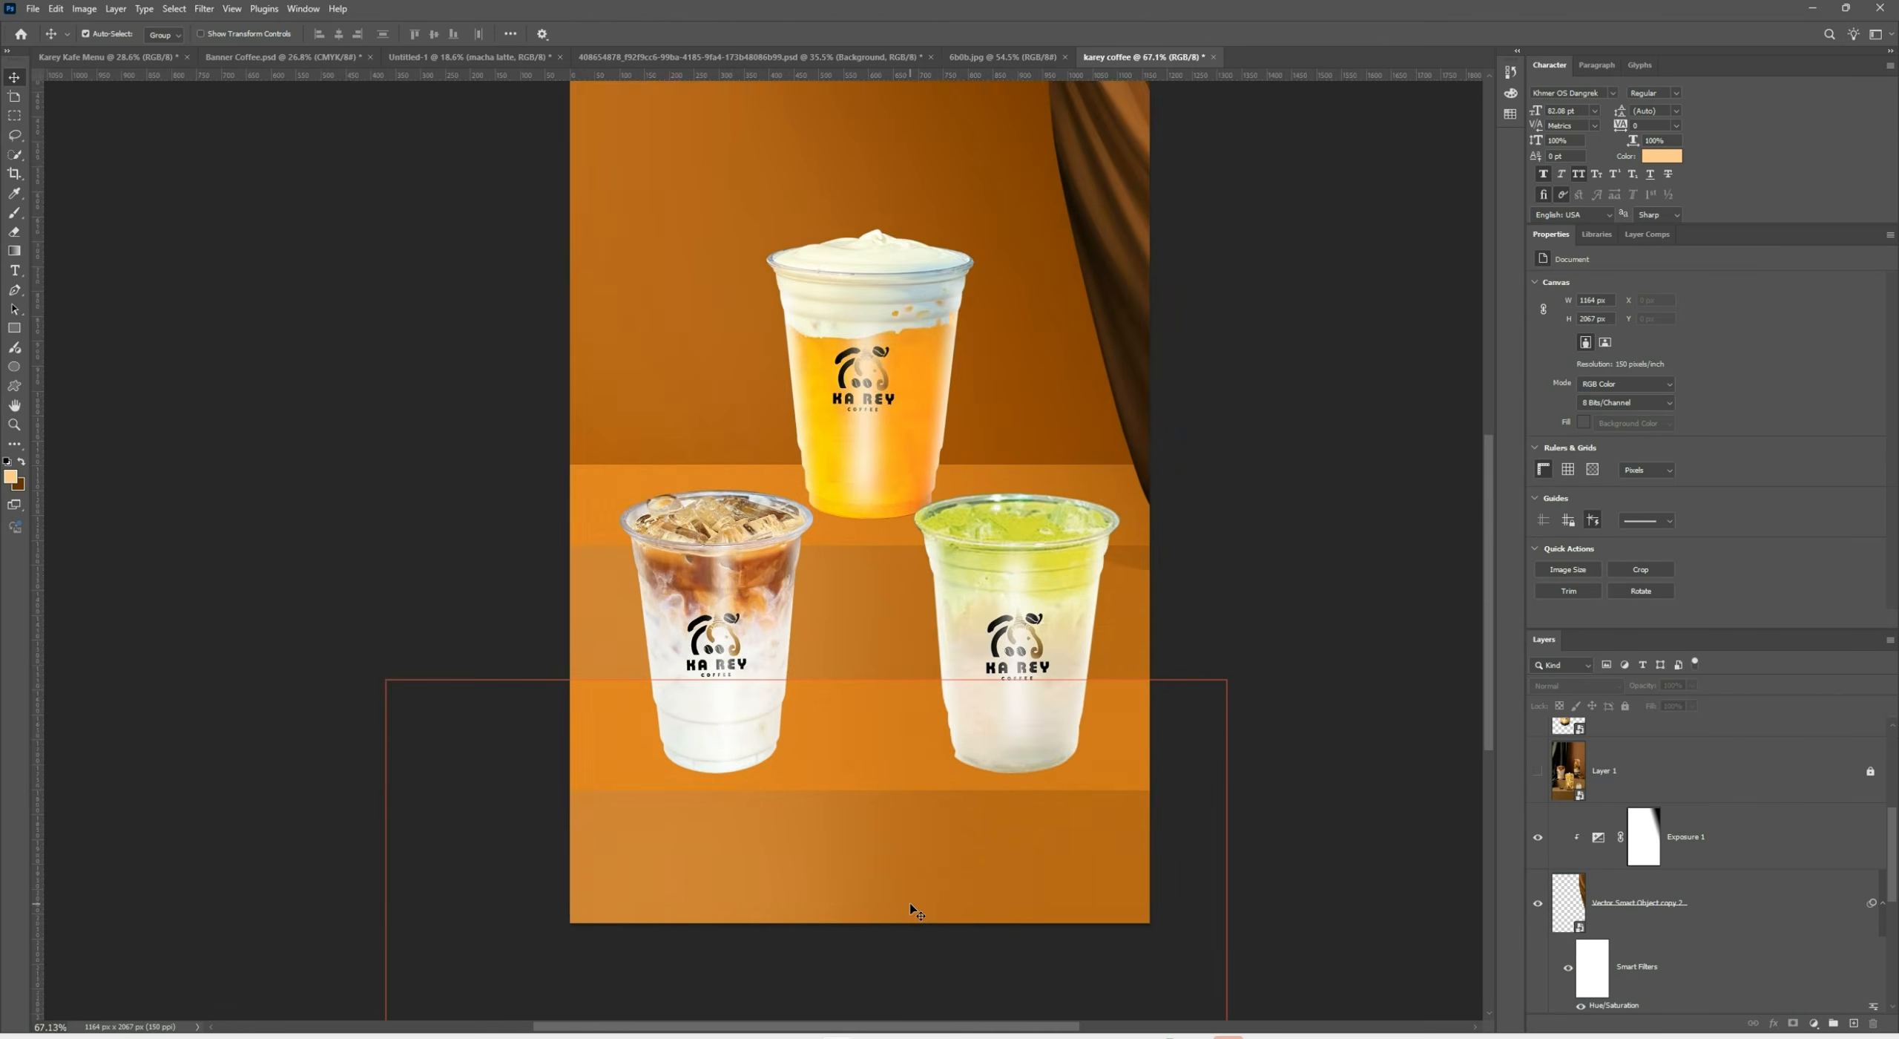
{"action": "scroll", "coordinate": [940, 899], "scroll_direction": "down", "scroll_amount": 3}
{"action": "scroll", "coordinate": [1043, 852], "scroll_direction": "up", "scroll_amount": 5}
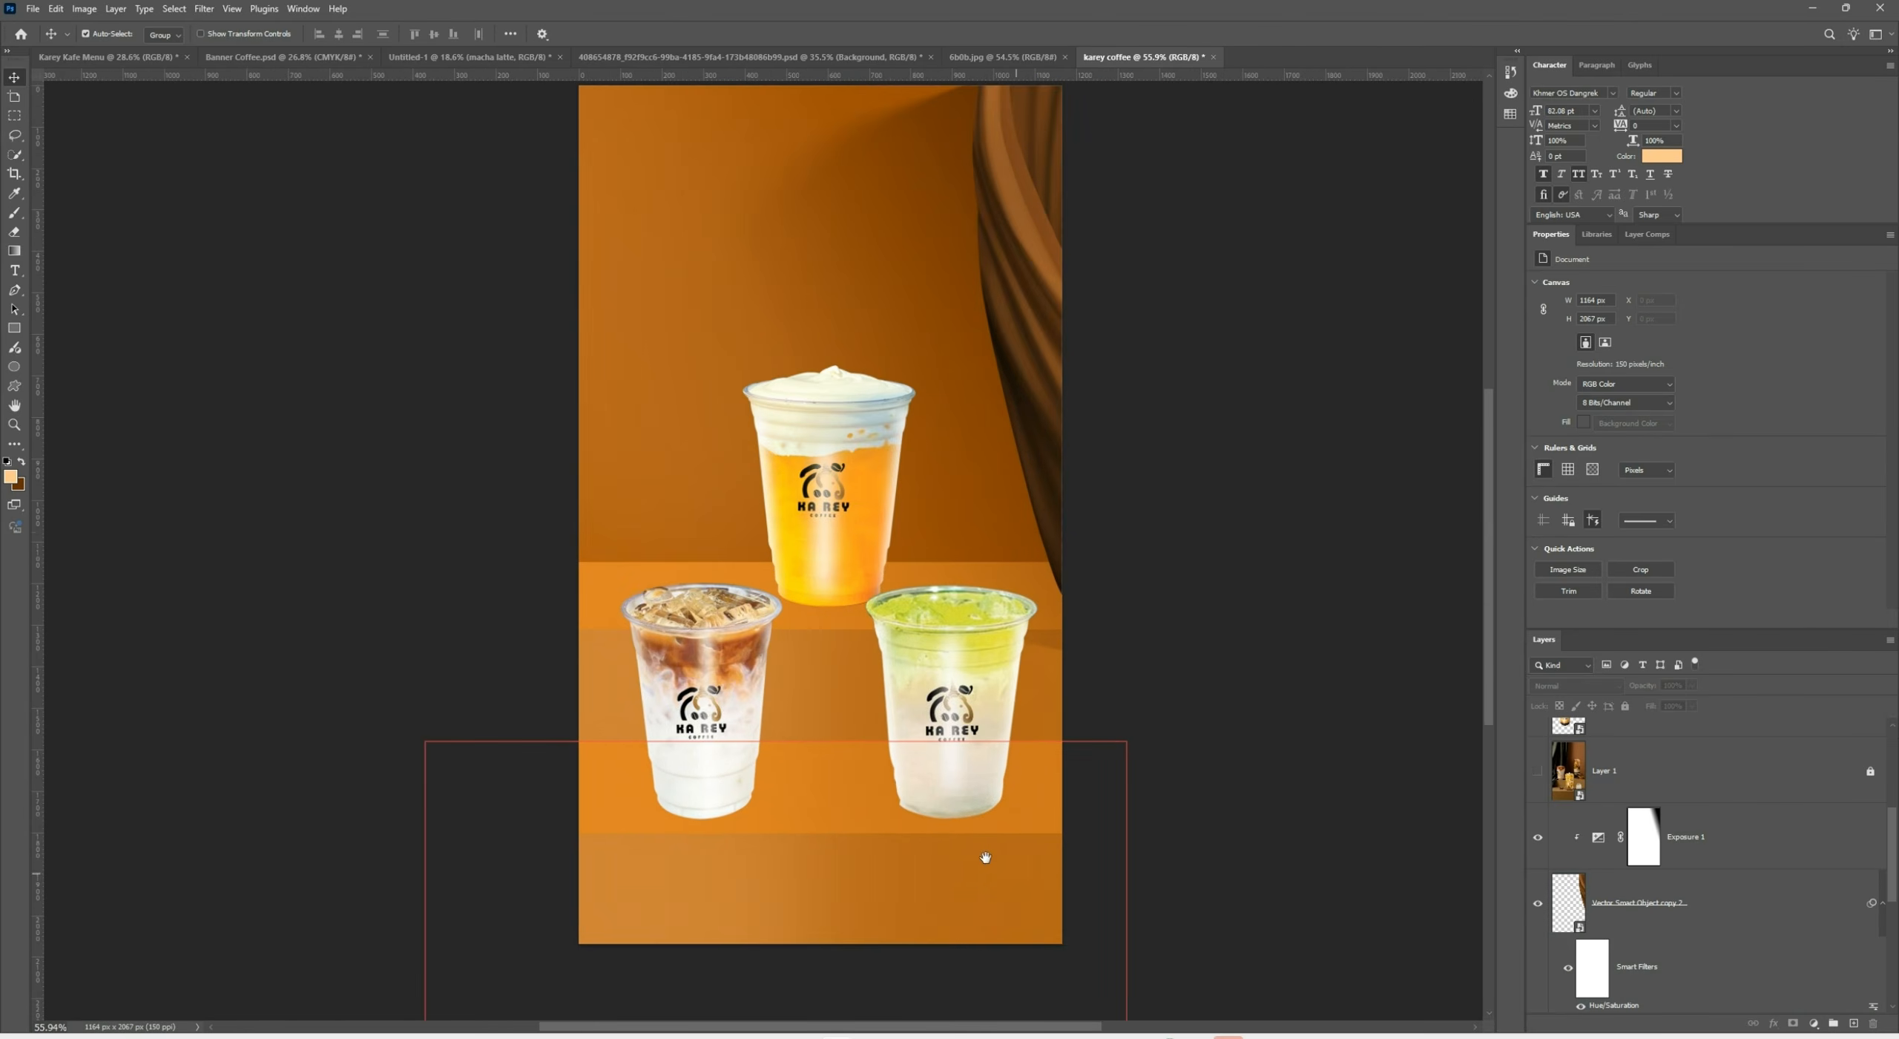
{"action": "scroll", "coordinate": [926, 629], "scroll_direction": "up", "scroll_amount": 2}
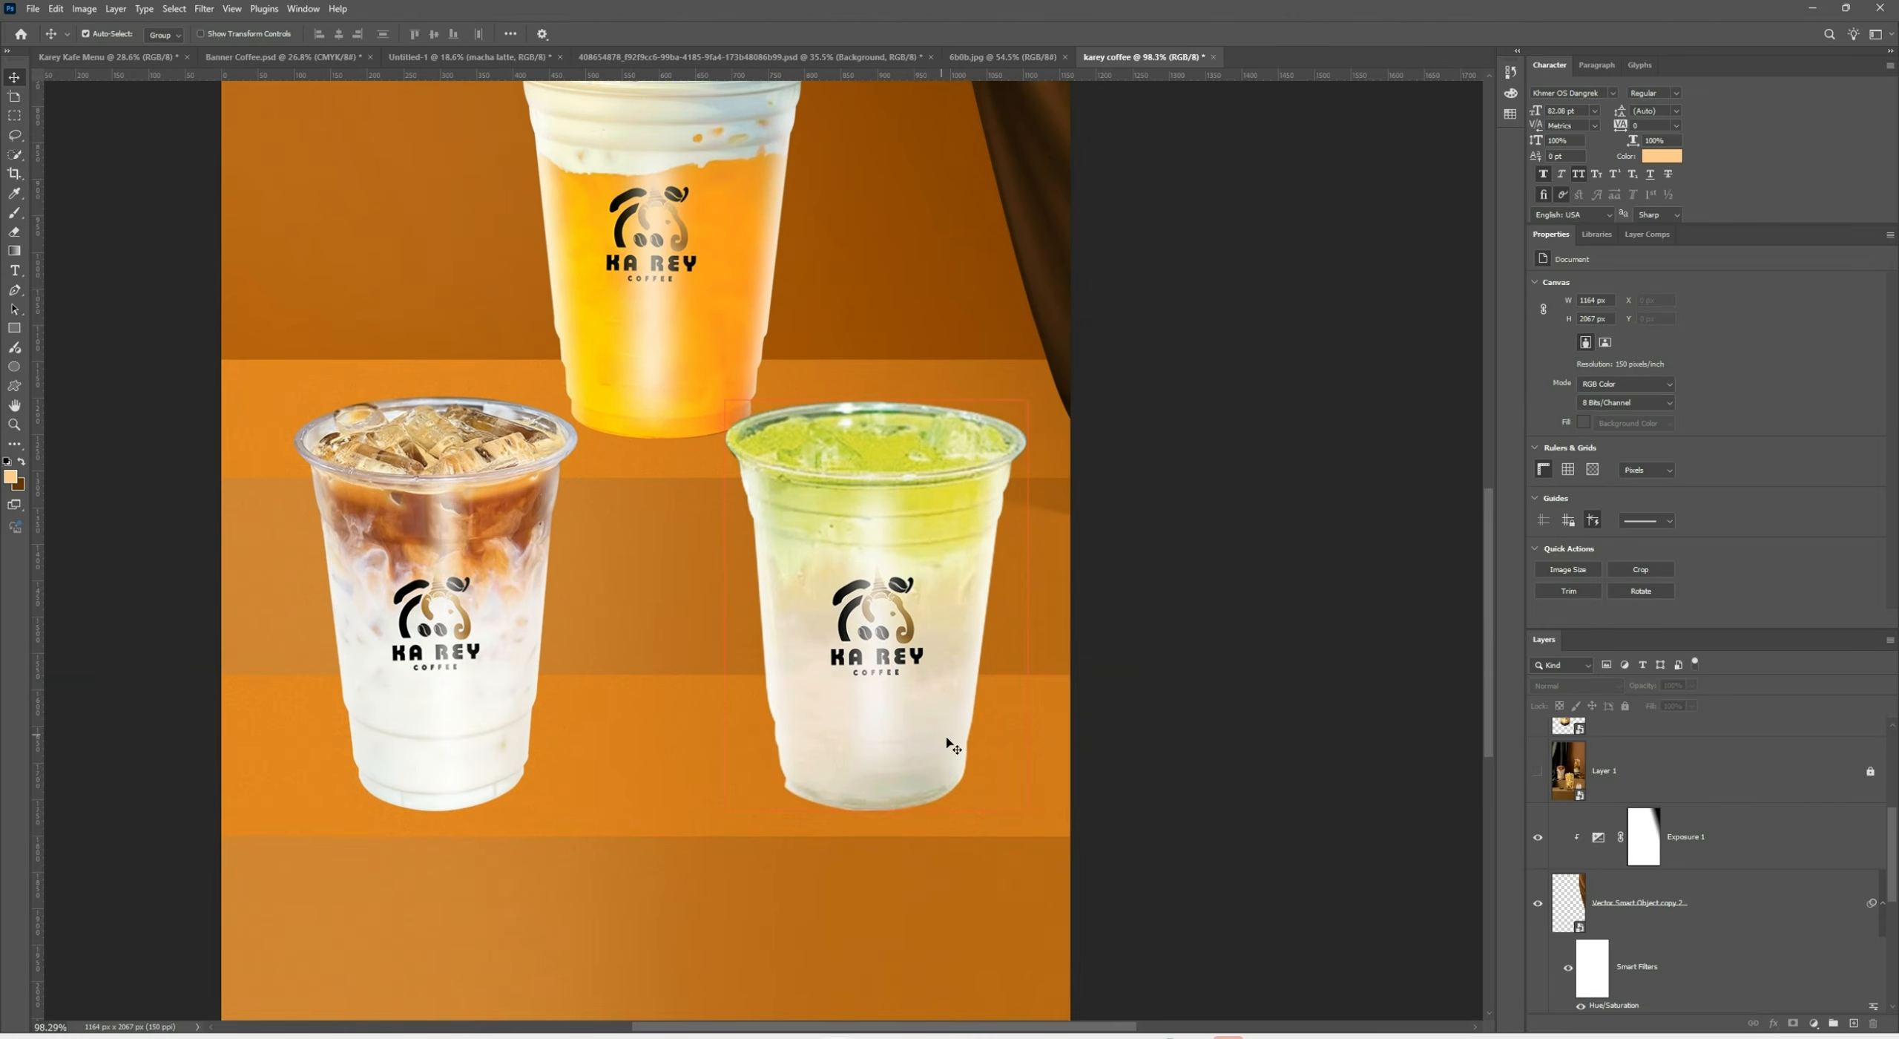
{"action": "scroll", "coordinate": [905, 788], "scroll_direction": "down", "scroll_amount": 3}
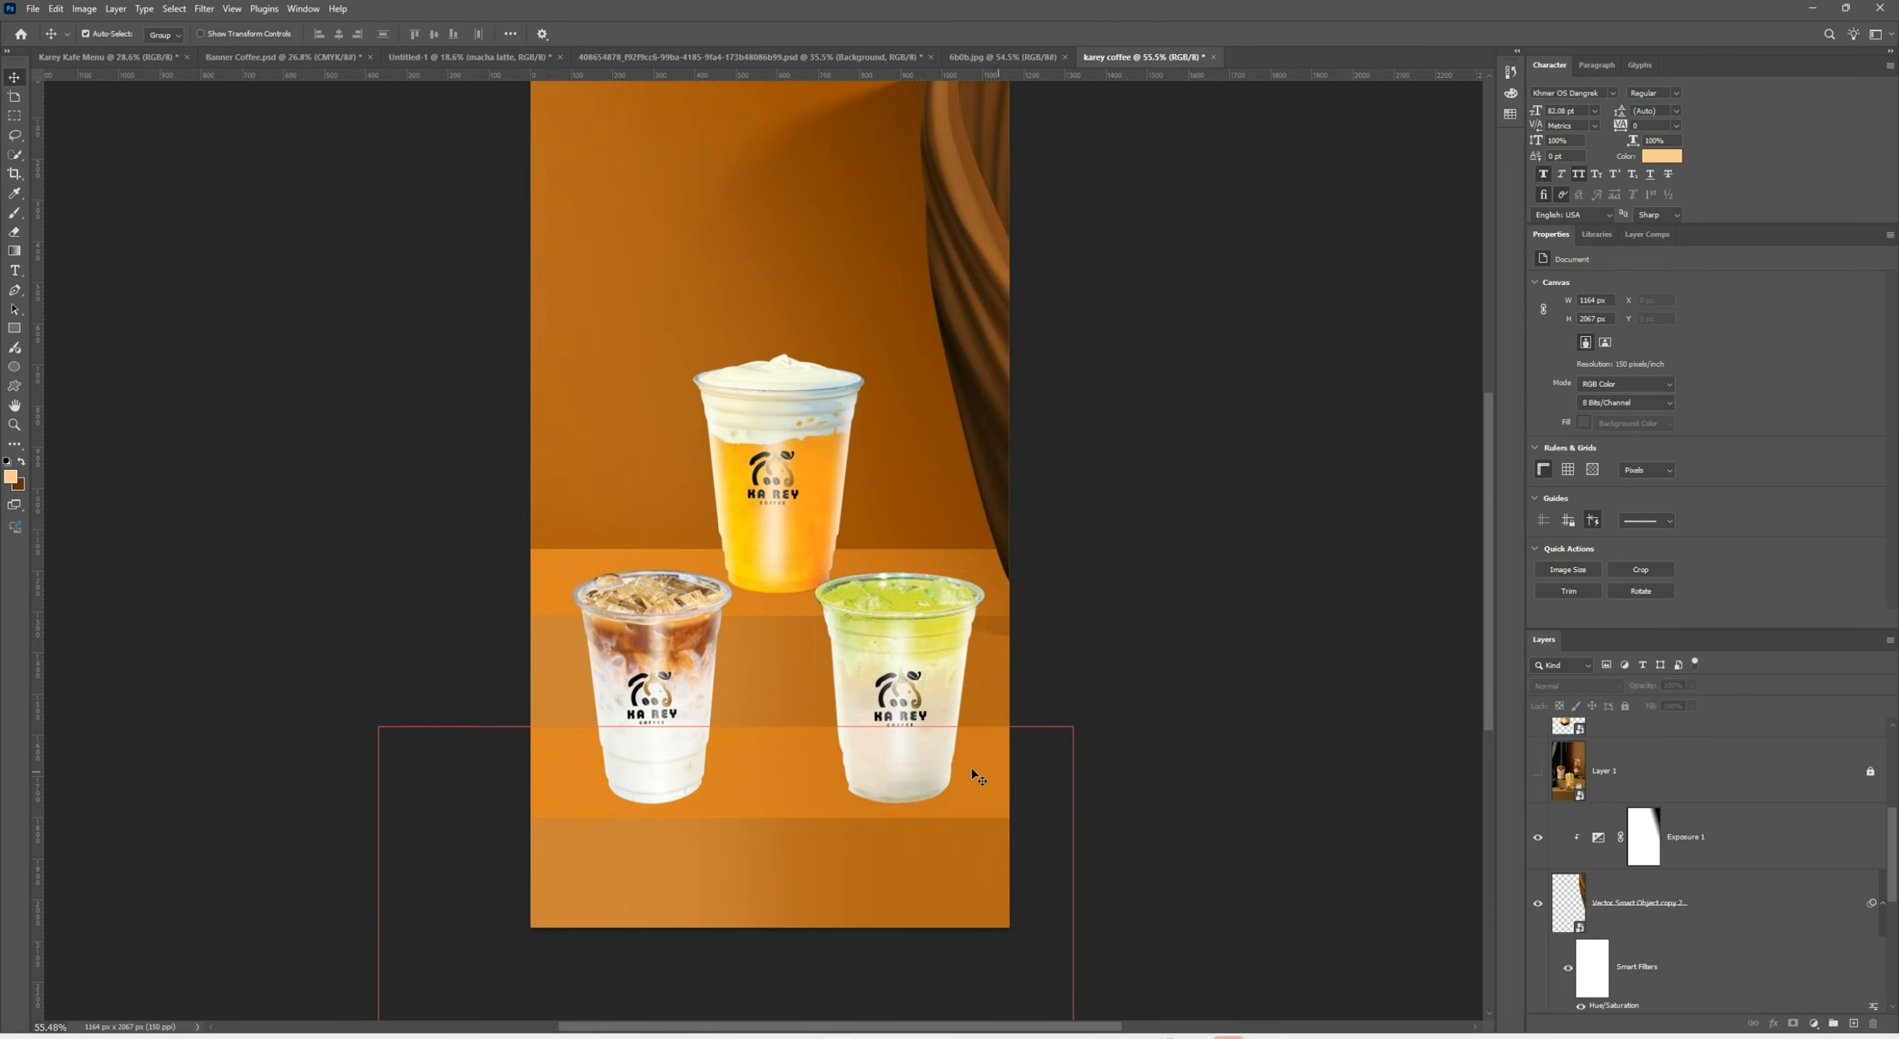
{"action": "scroll", "coordinate": [975, 792], "scroll_direction": "up", "scroll_amount": 1}
{"action": "scroll", "coordinate": [975, 792], "scroll_direction": "down", "scroll_amount": 1}
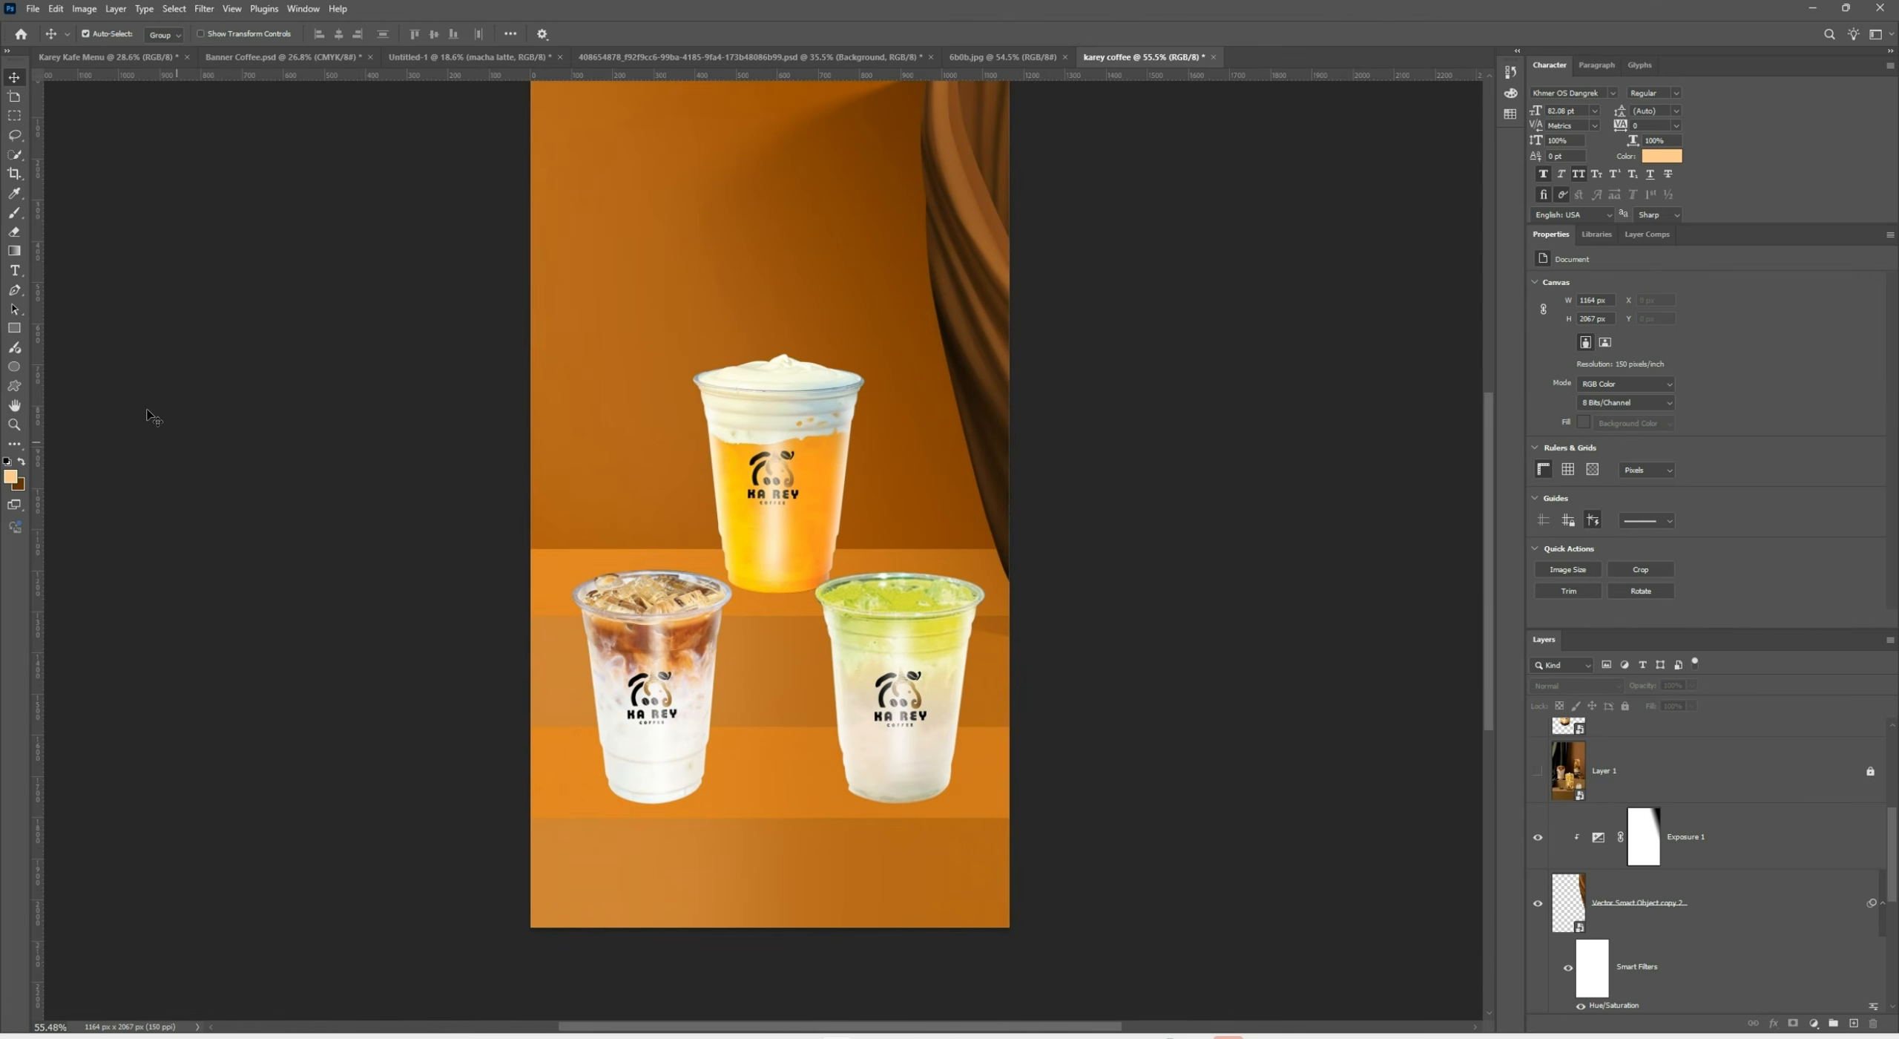
Set up a soft round brush flattened into a horizontal ellipse, with 0% hardness and 40% opacity
{"action": "left_click", "coordinate": [15, 215]}
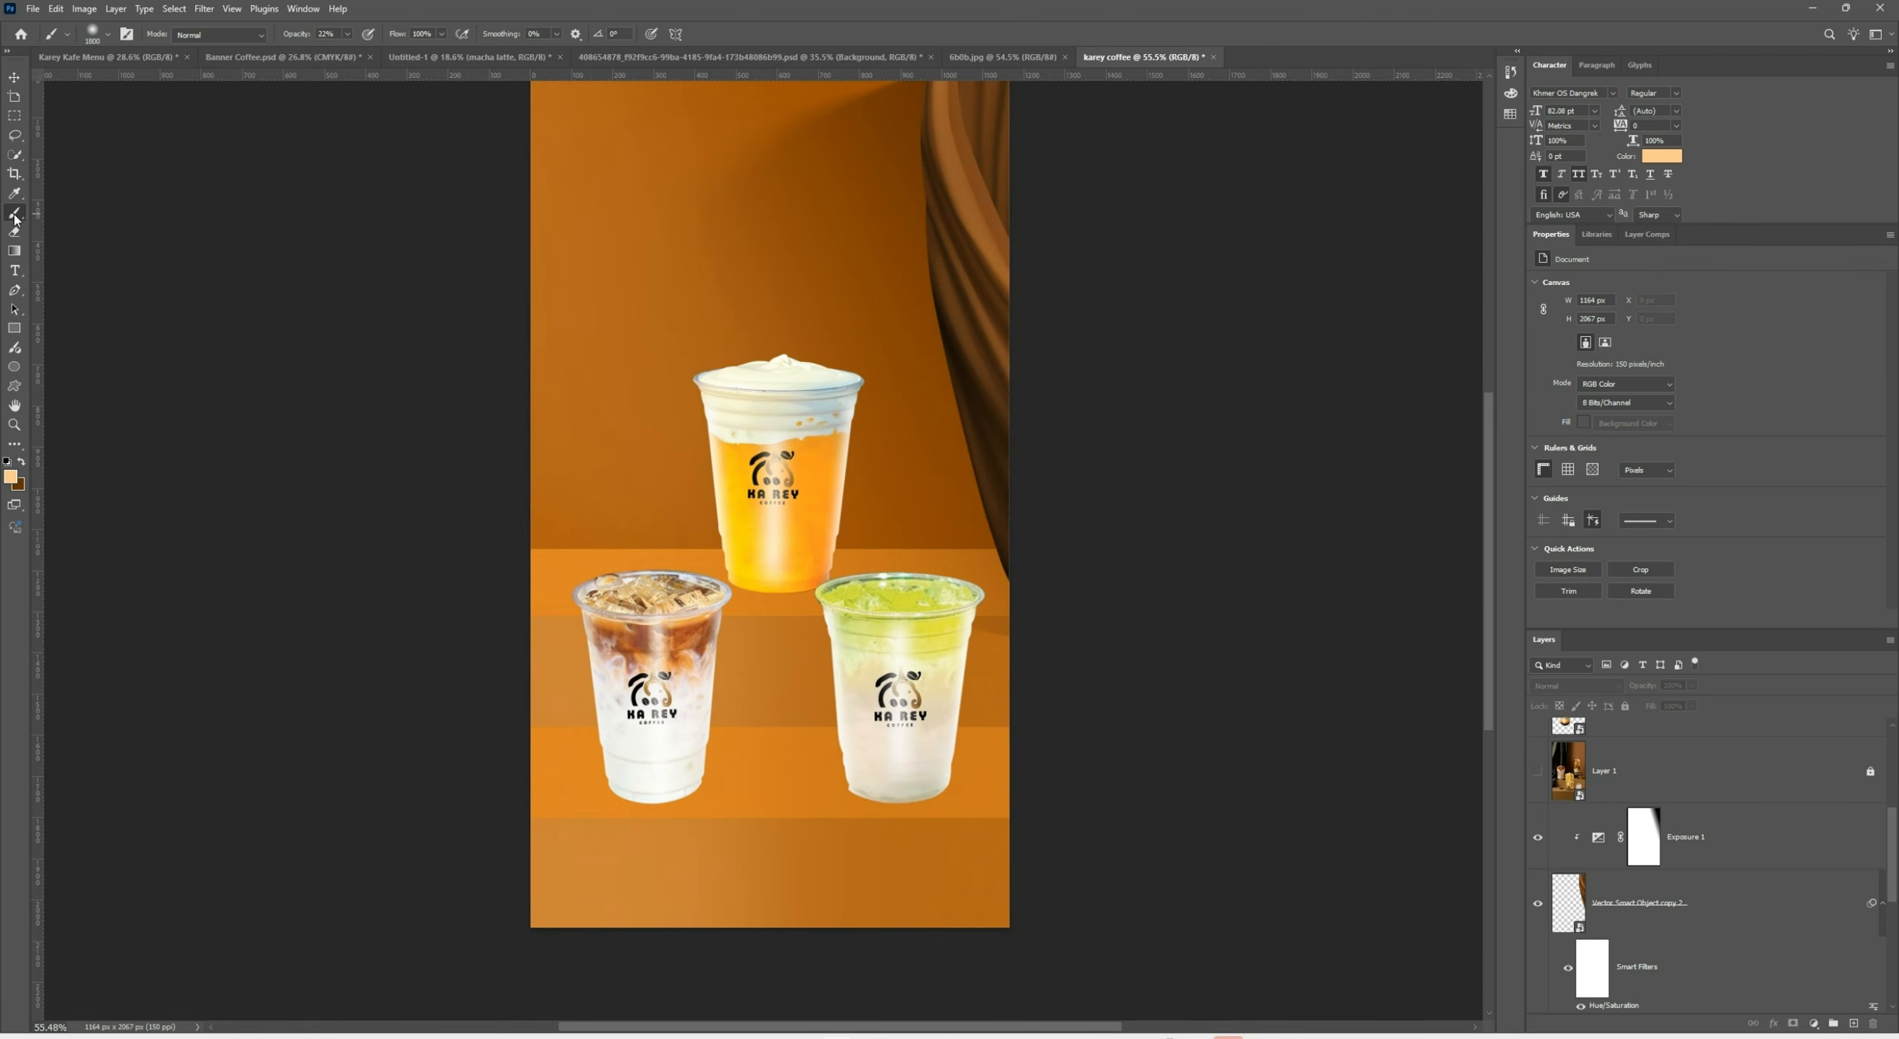
{"action": "left_click", "coordinate": [93, 33]}
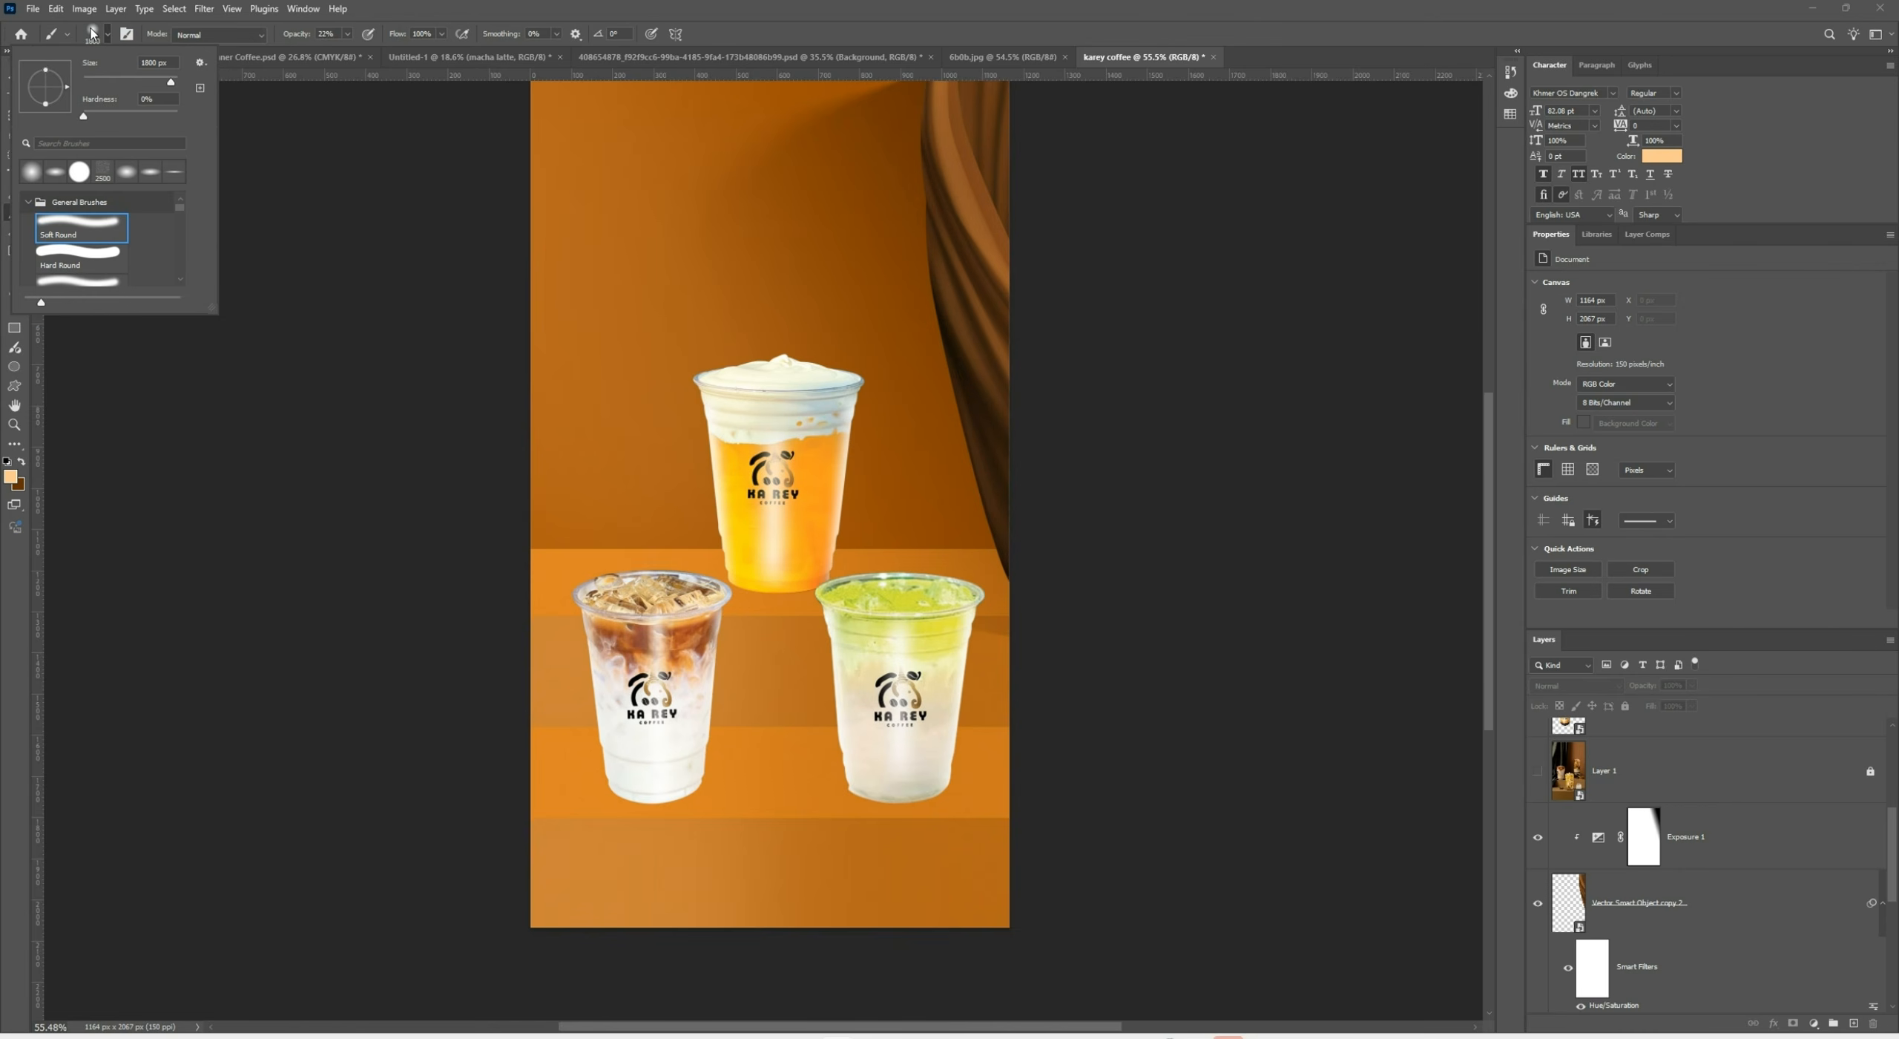
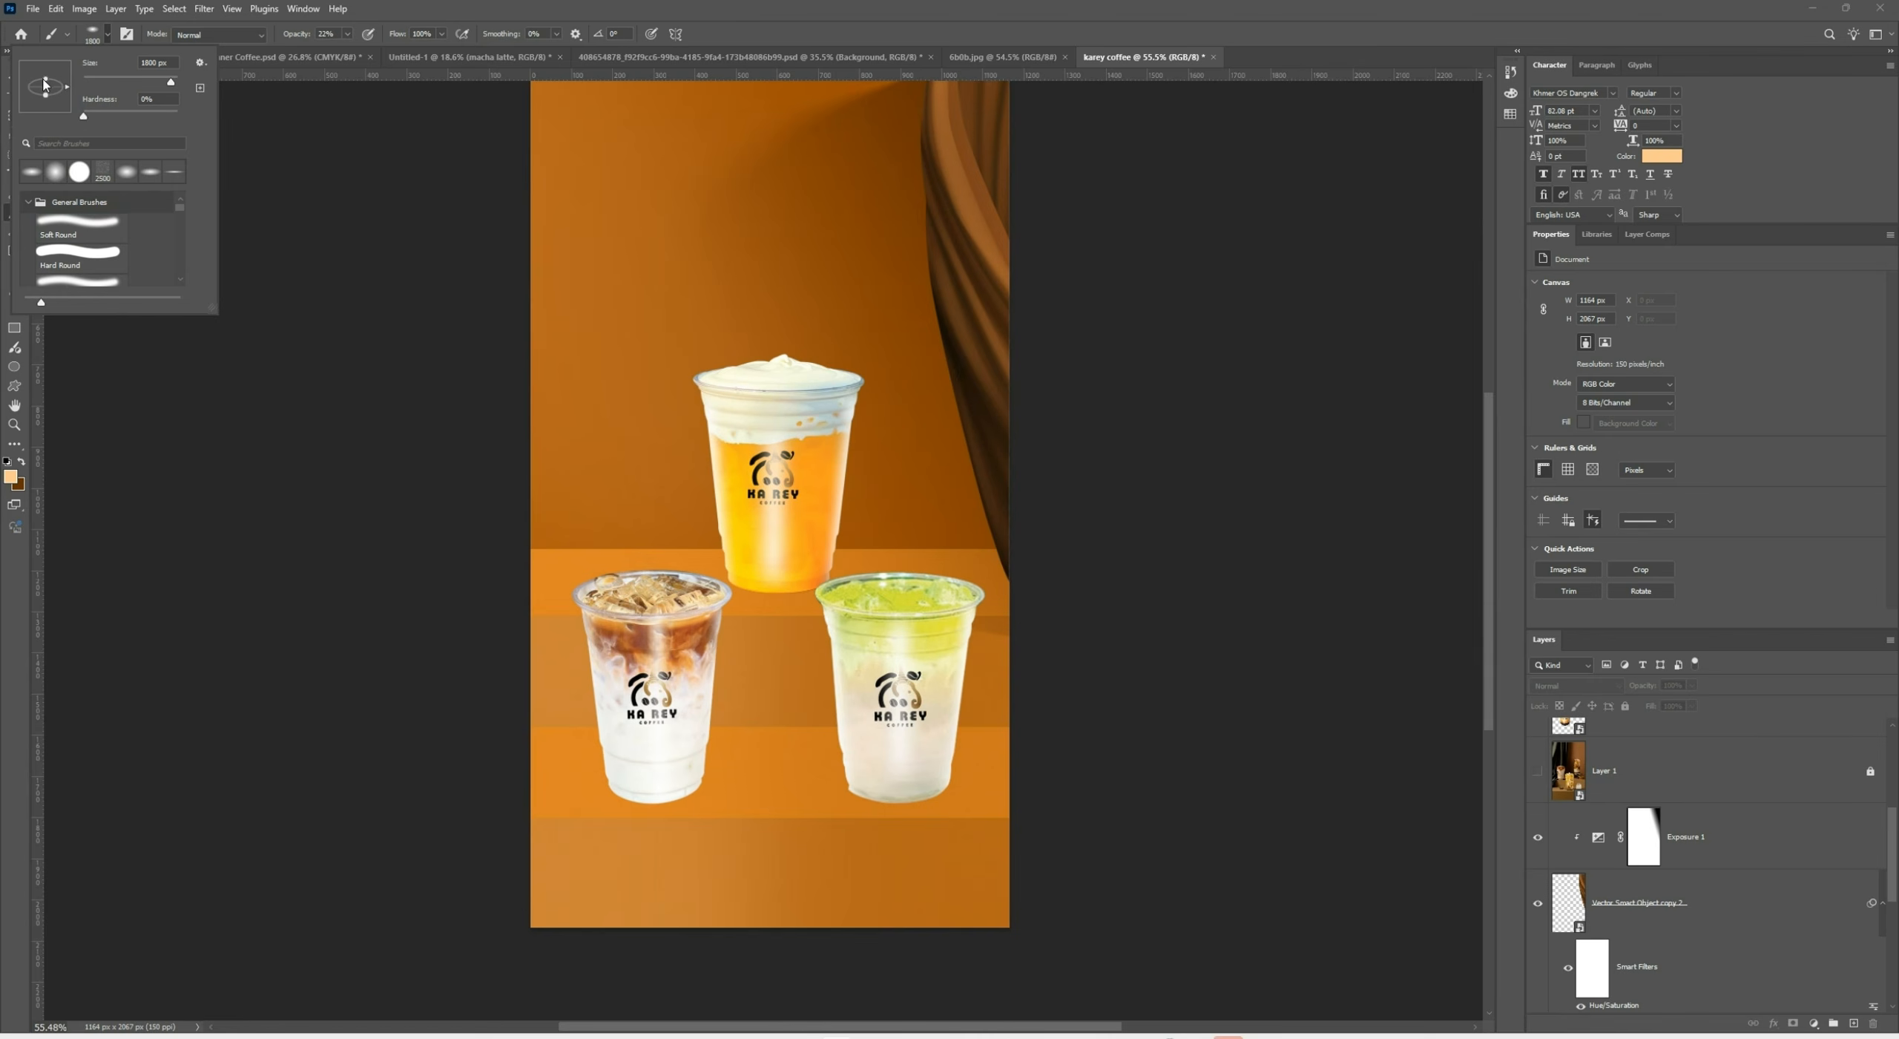
{"action": "left_click", "coordinate": [696, 6]}
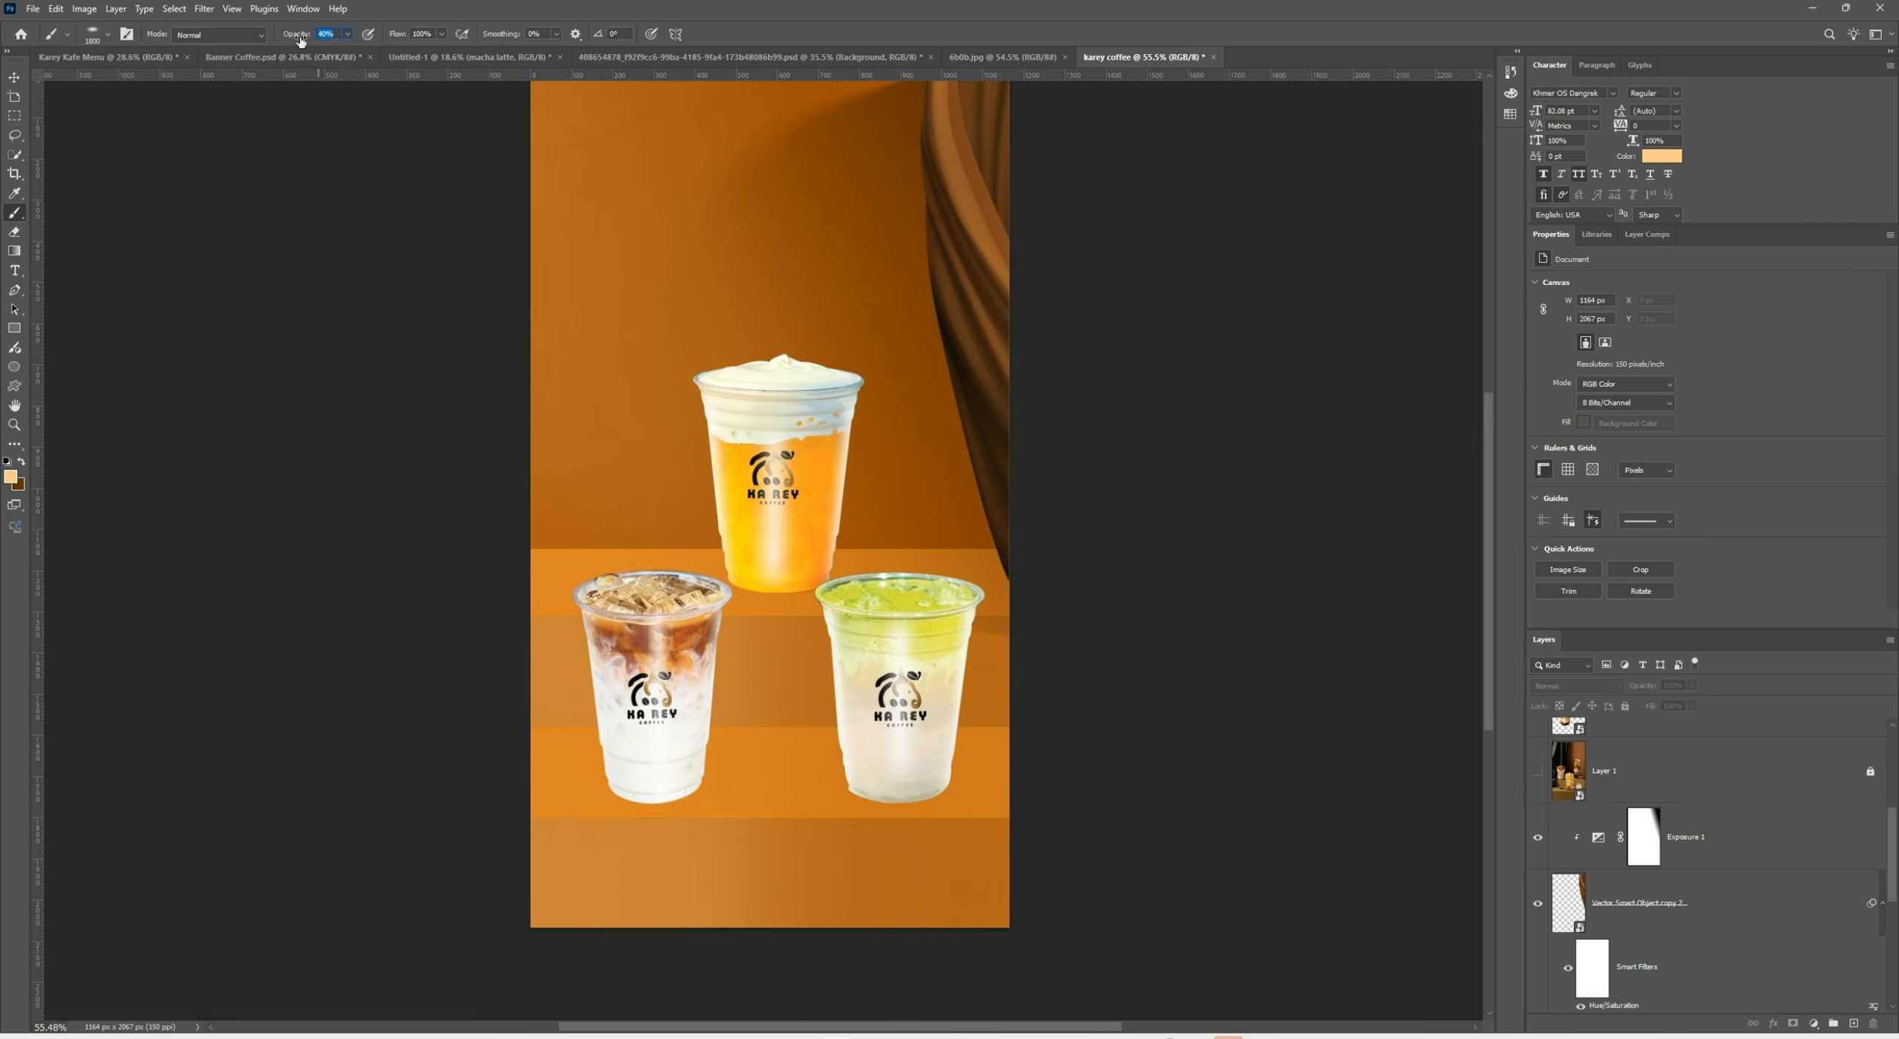
{"action": "key", "text": "f"}
Add a new empty layer directly above the hidden Rectangle 2 copy 2 layer, beneath the visible cup layers
{"action": "scroll", "coordinate": [1667, 860], "scroll_direction": "up", "scroll_amount": 3}
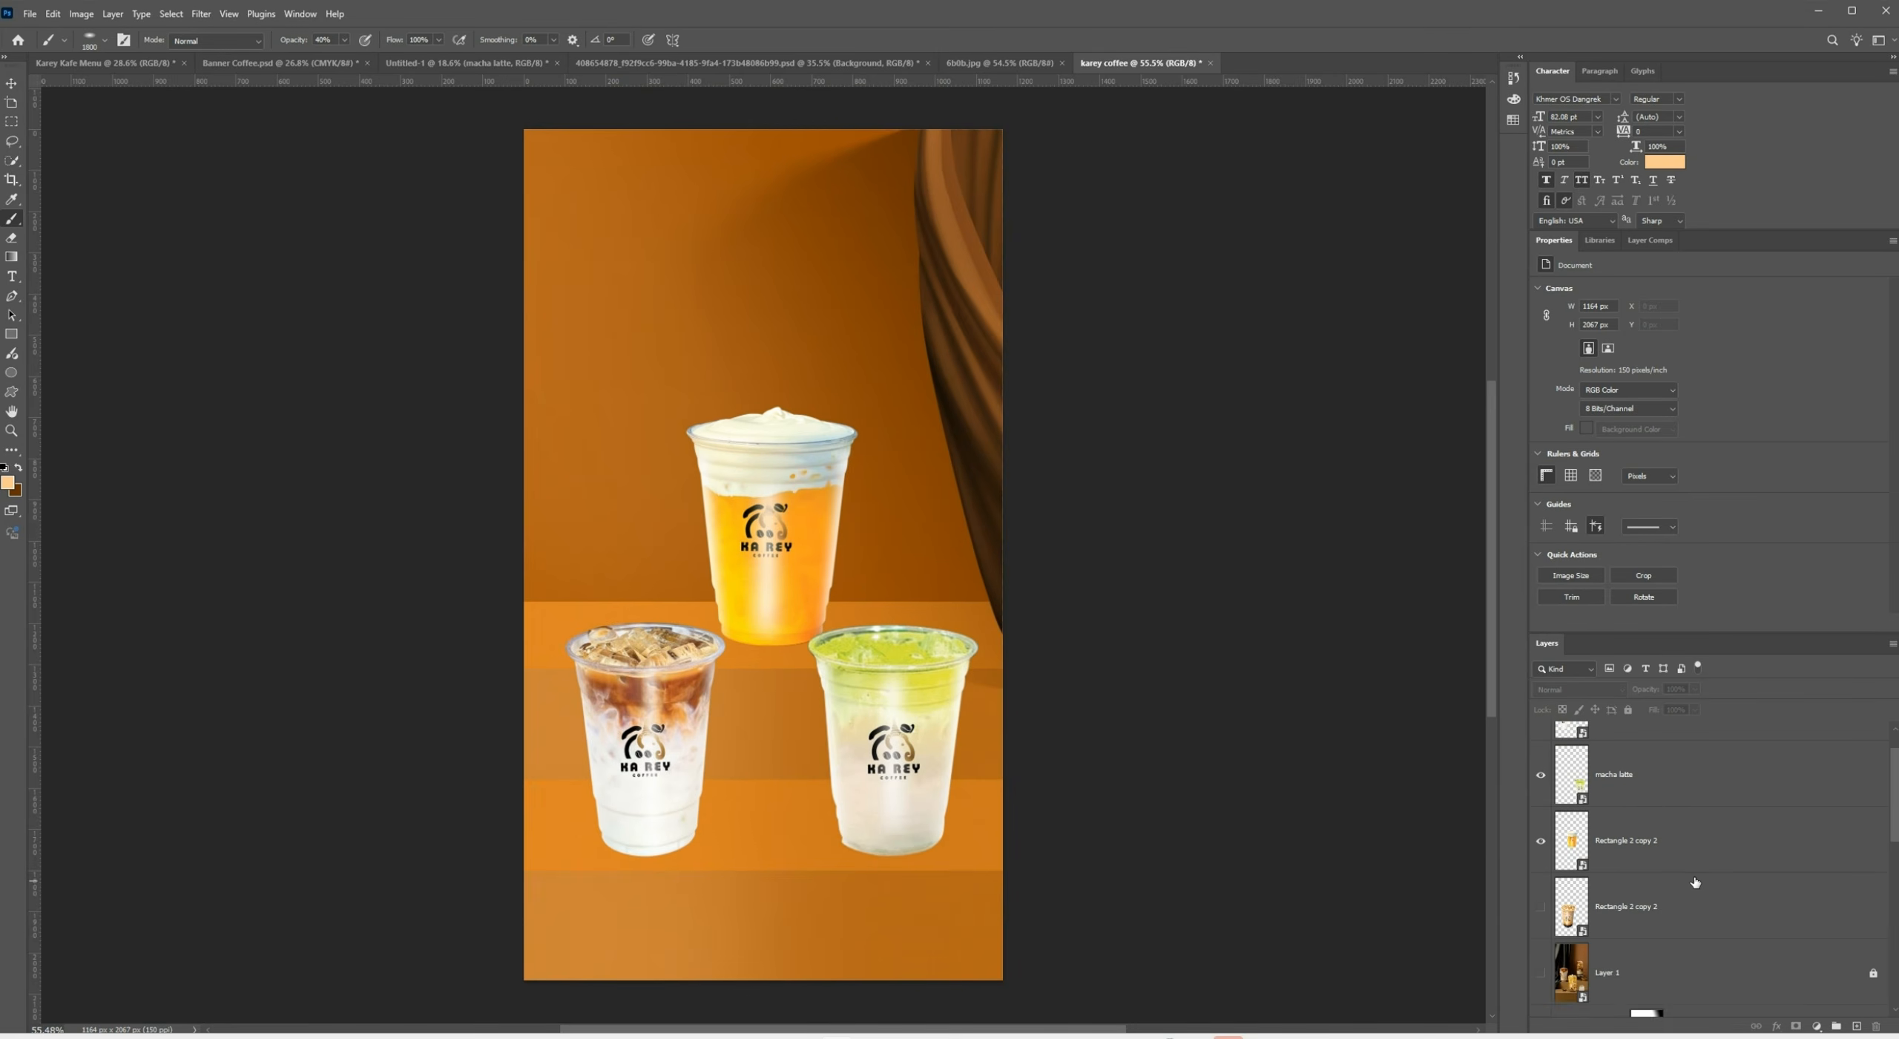
{"action": "left_click", "coordinate": [1686, 868]}
{"action": "left_click", "coordinate": [1716, 919]}
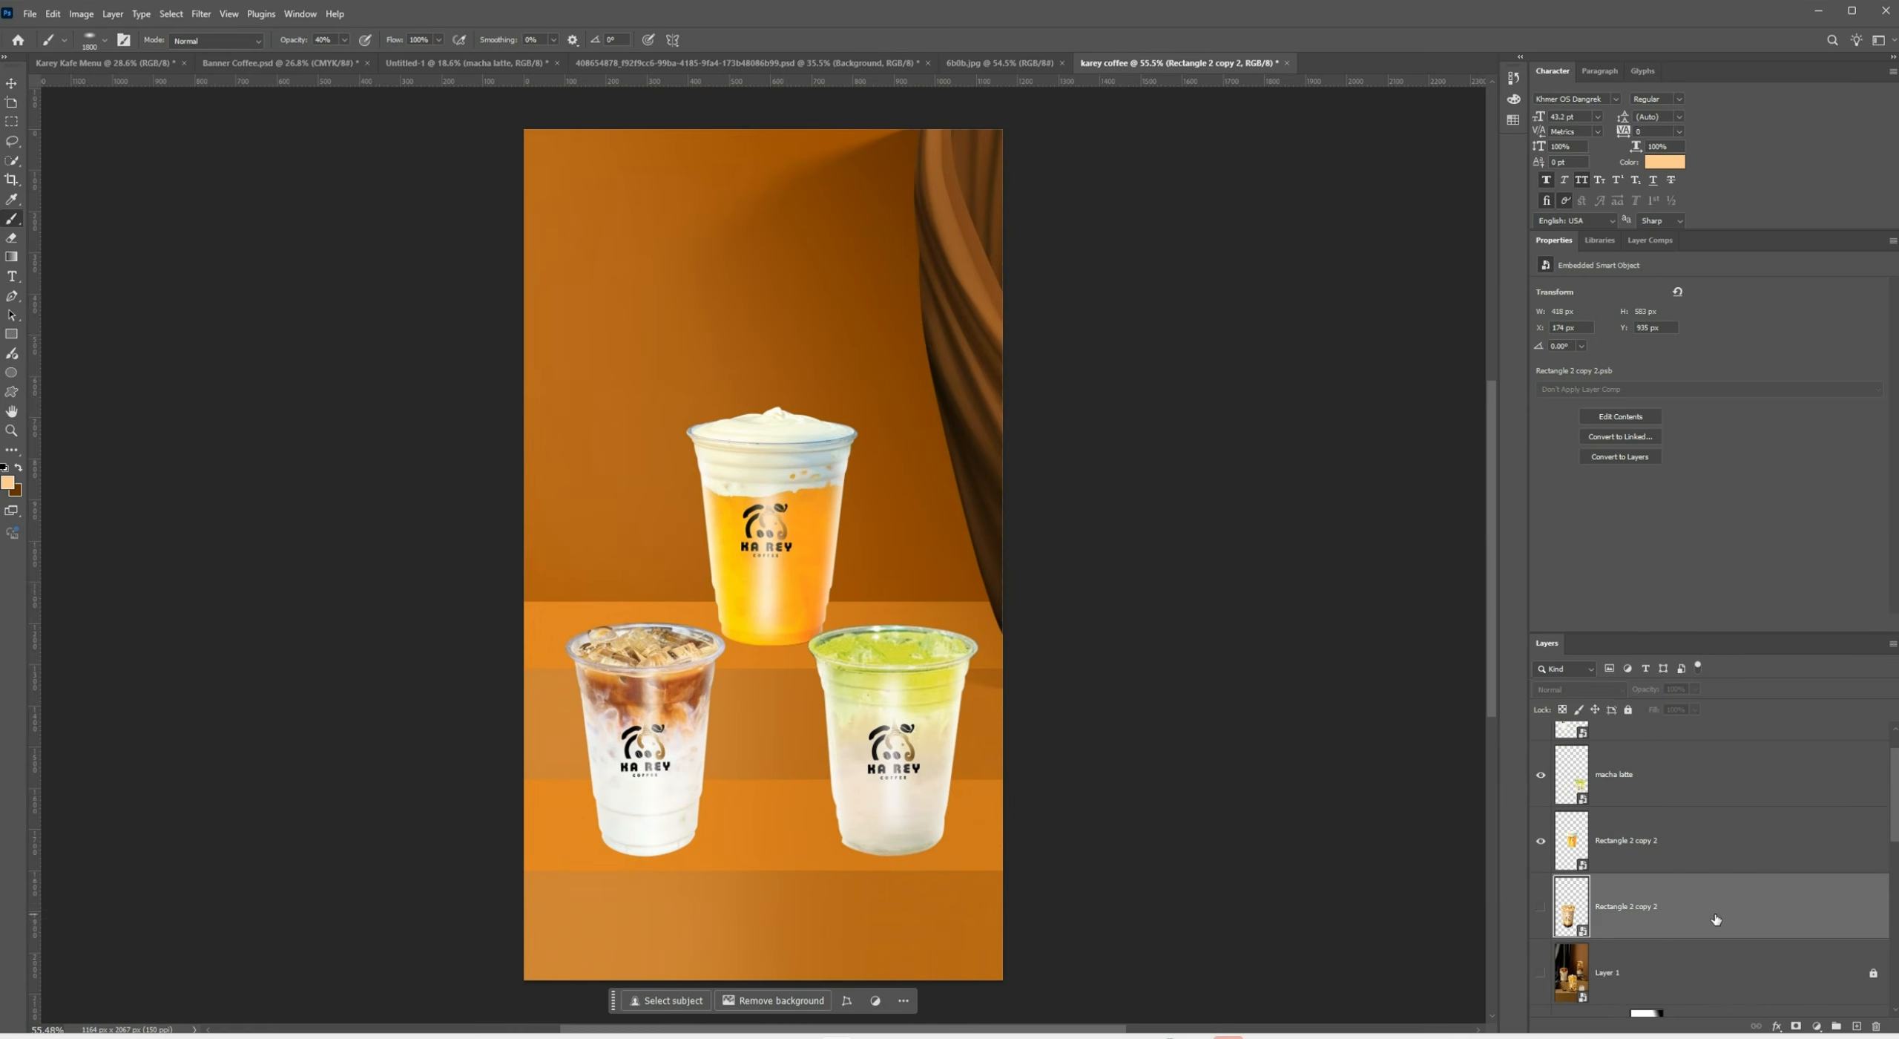
{"action": "left_click", "coordinate": [1855, 1026]}
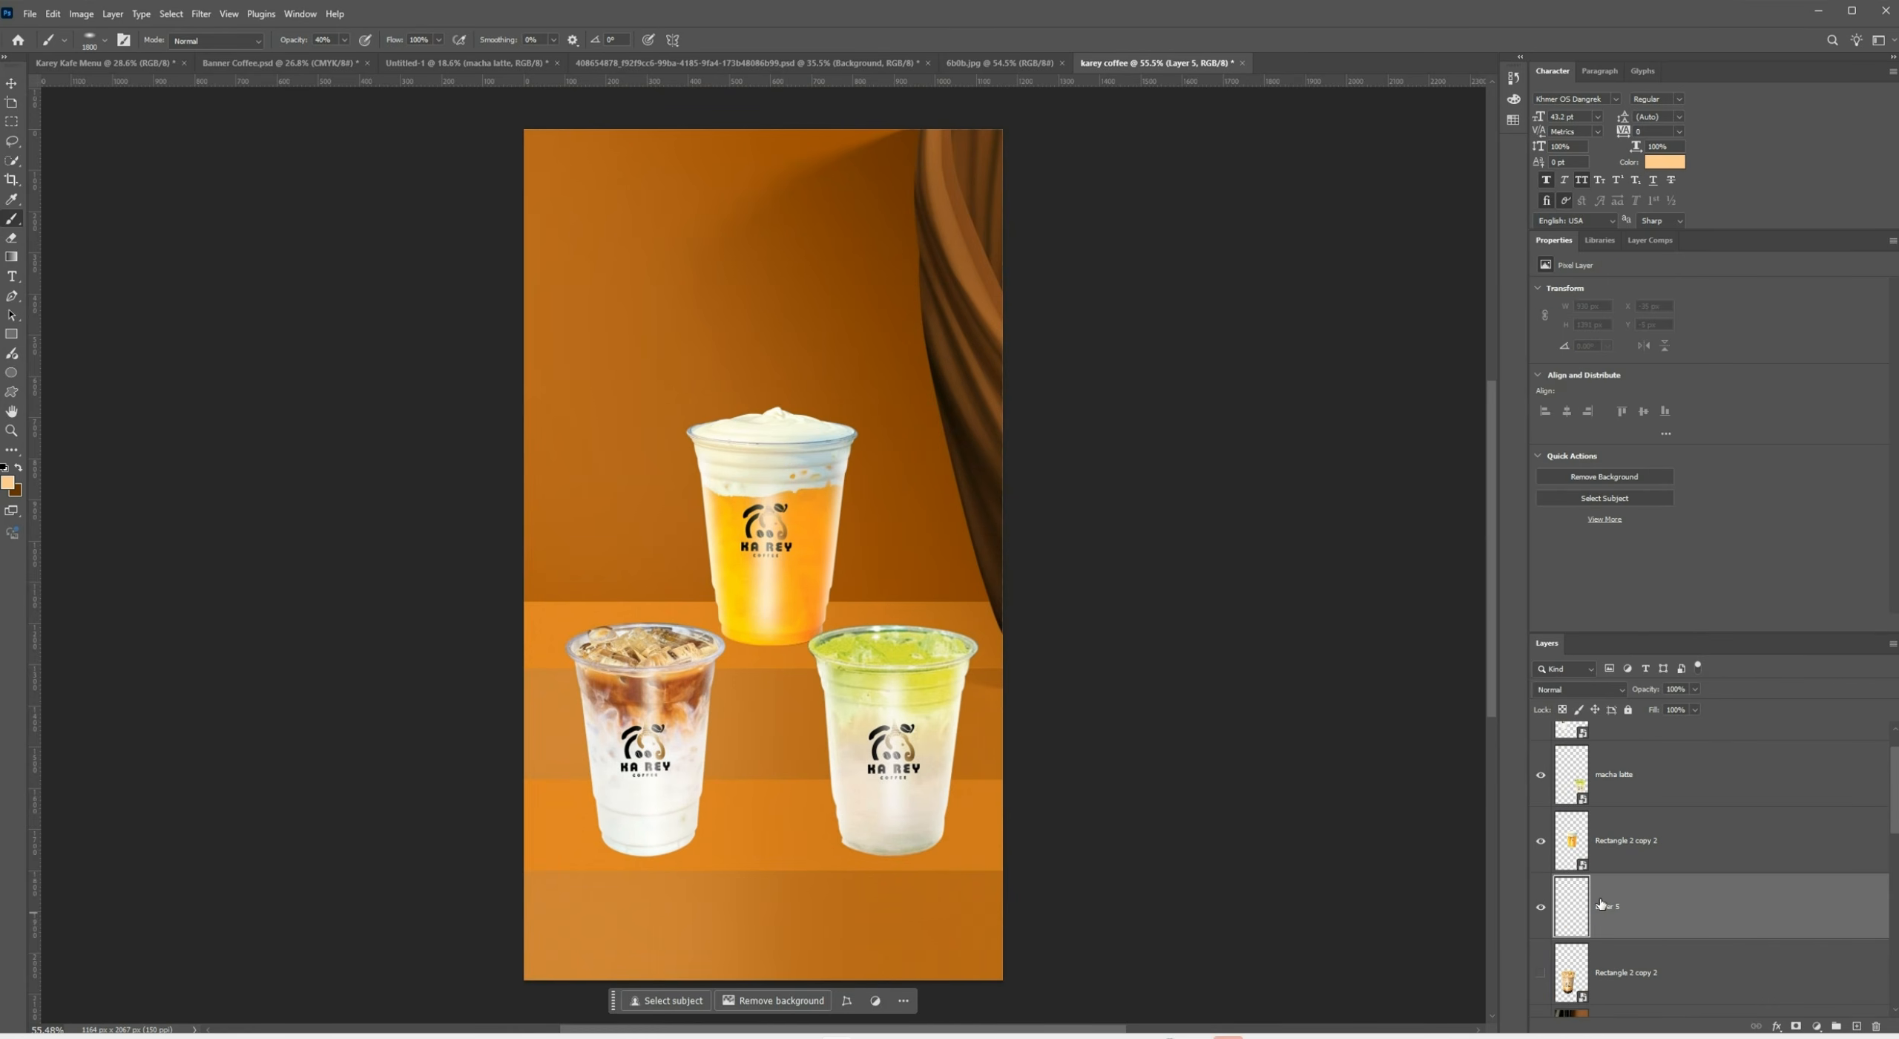
Shrink the elliptical brush to about the cup base's width and paint a soft dark brown shadow beneath the green matcha cup, extending right
{"action": "key", "text": "bracketleft"}
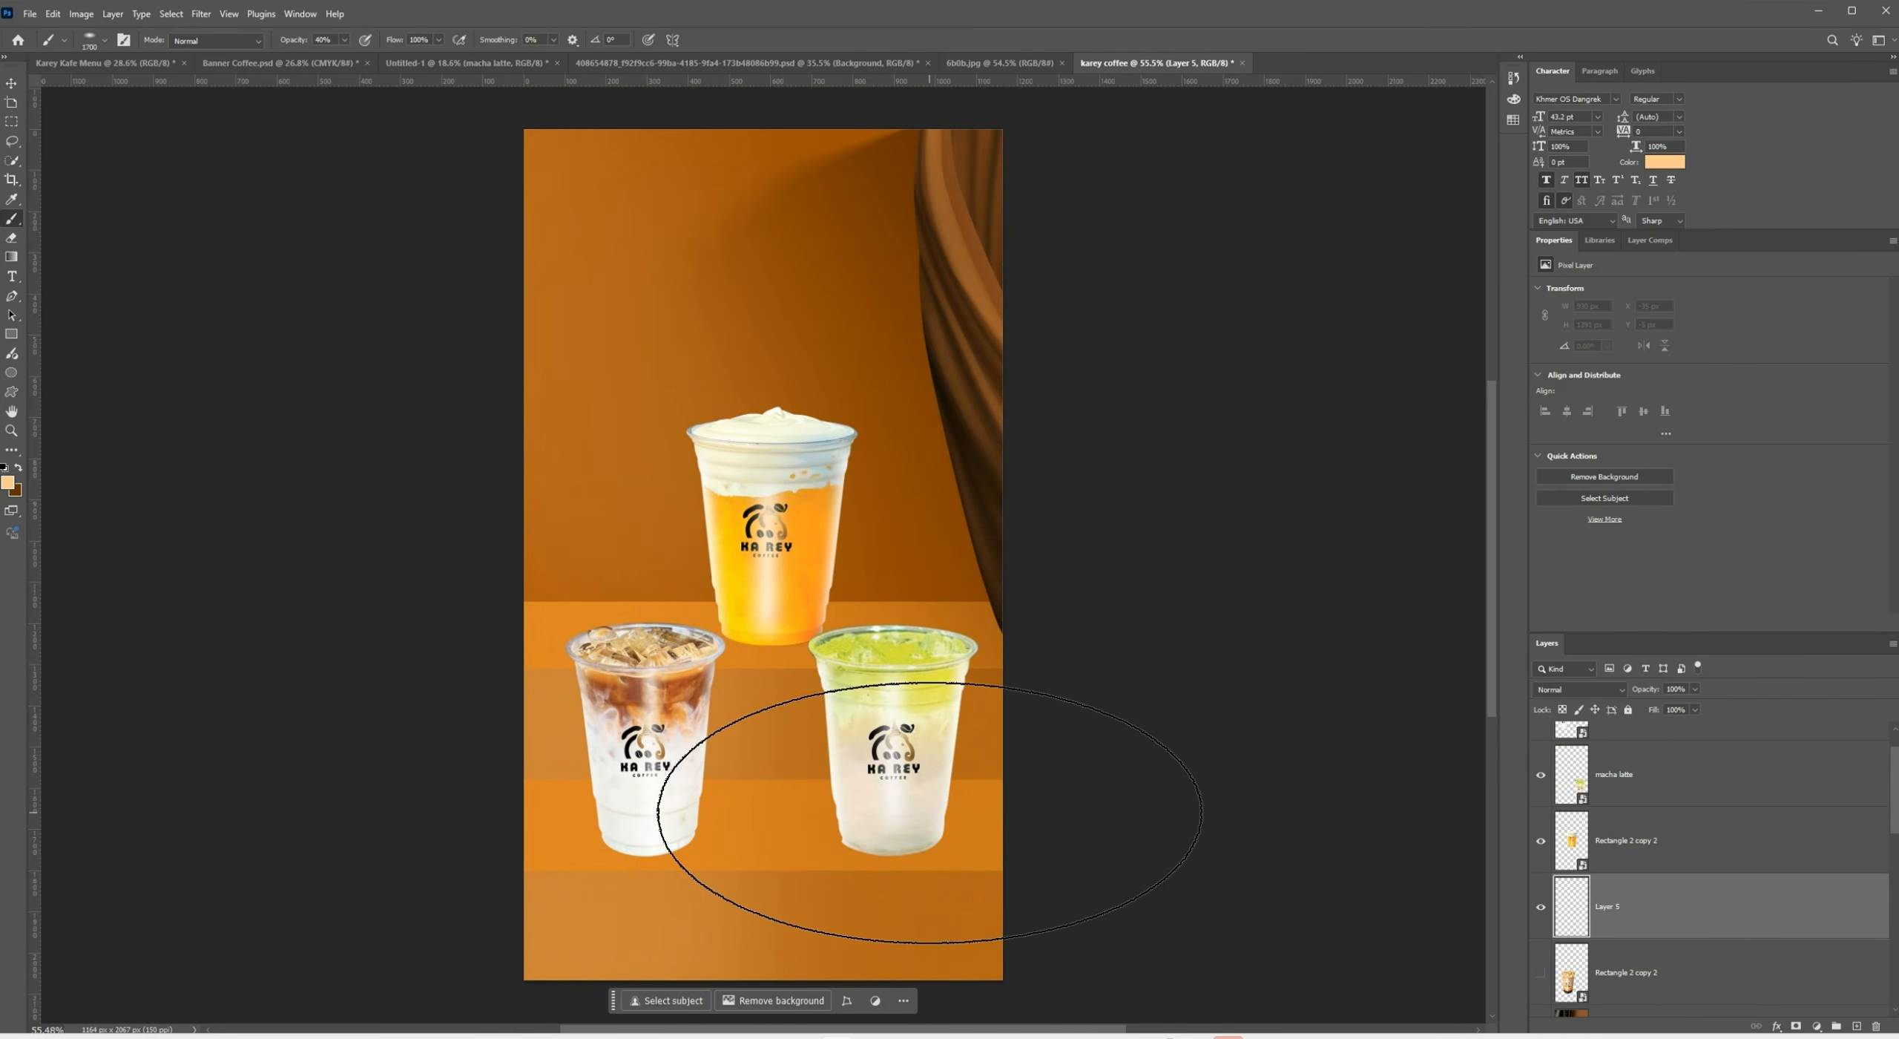
{"action": "key", "text": "bracketleft"}
{"action": "key", "text": "bracketleft"}
{"action": "key", "text": "bracketleft"}
{"action": "key", "text": "bracketleft"}
{"action": "key", "text": "bracketleft"}
{"action": "key", "text": "bracketleft"}
{"action": "key", "text": "bracketleft"}
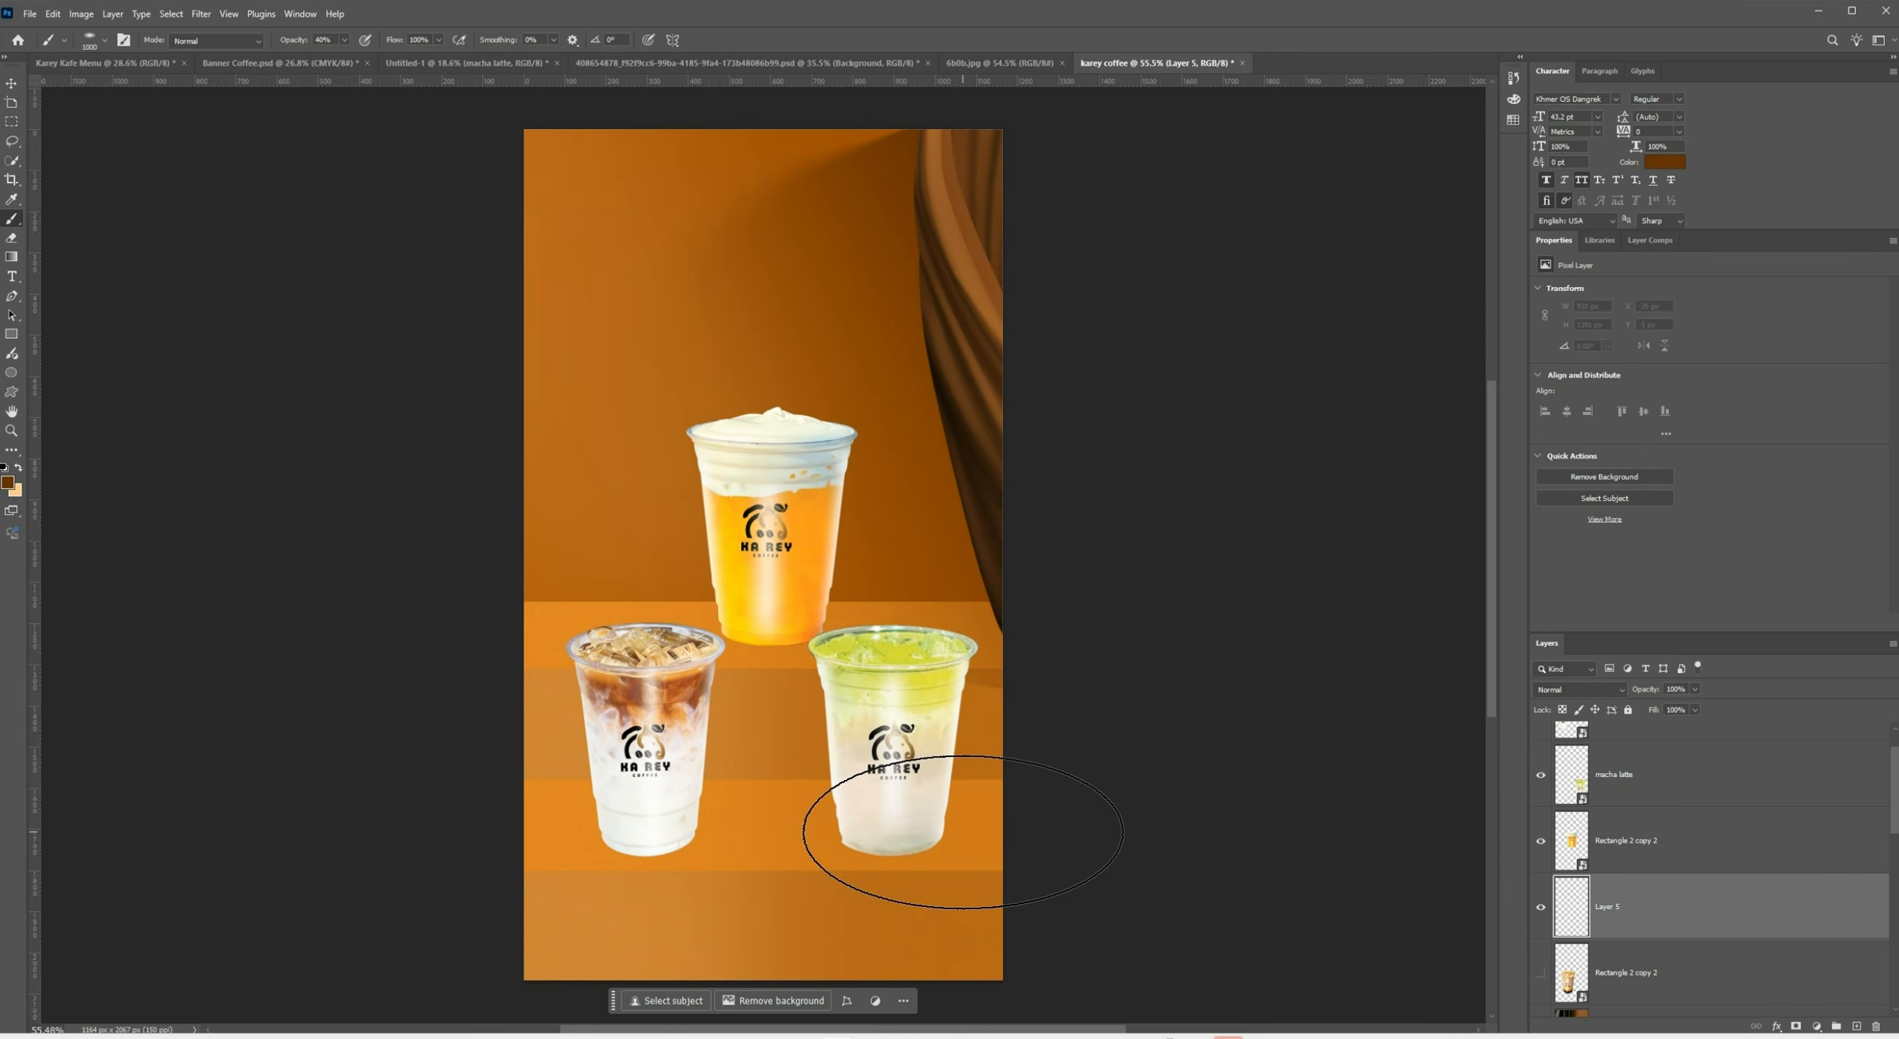
{"action": "key", "text": "bracketleft"}
{"action": "key", "text": "bracketleft"}
{"action": "key", "text": "bracketleft"}
{"action": "key", "text": "bracketleft"}
{"action": "key", "text": "bracketleft"}
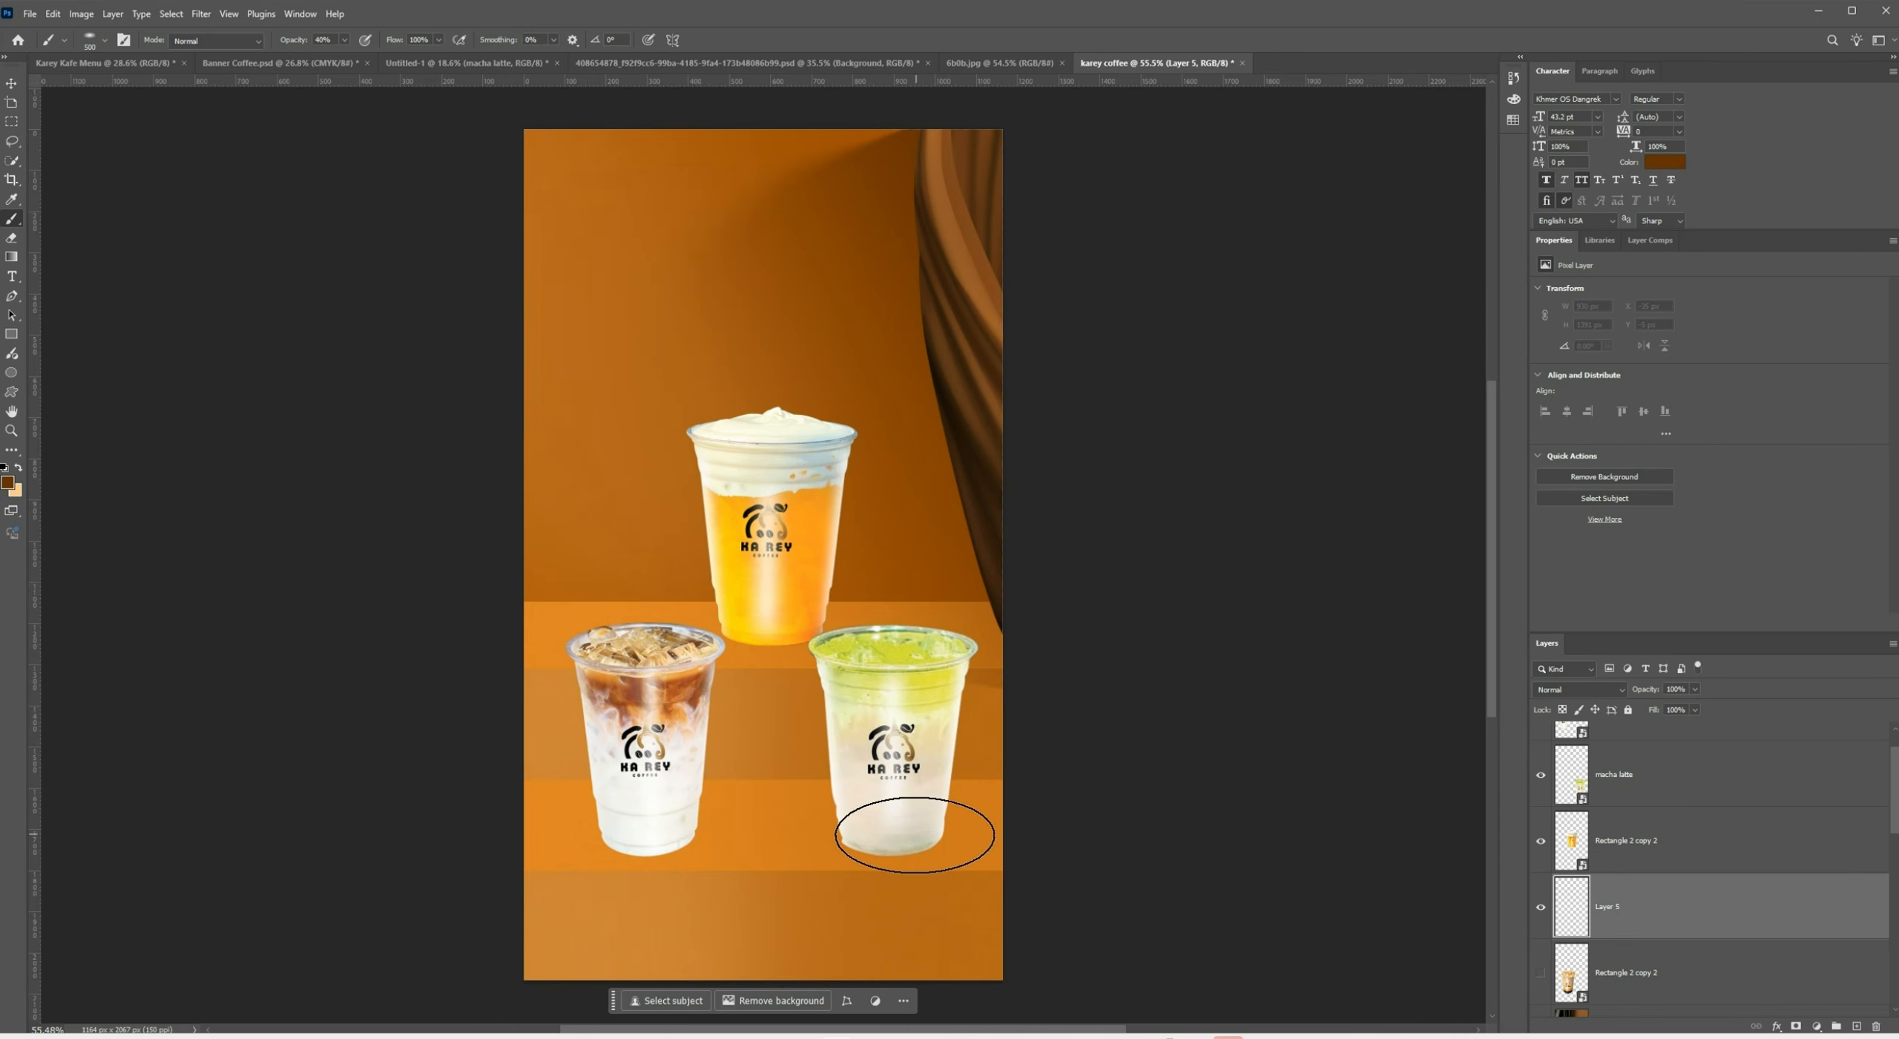
{"action": "key", "text": "bracketleft"}
{"action": "key", "text": "bracketleft"}
{"action": "key", "text": "bracketleft"}
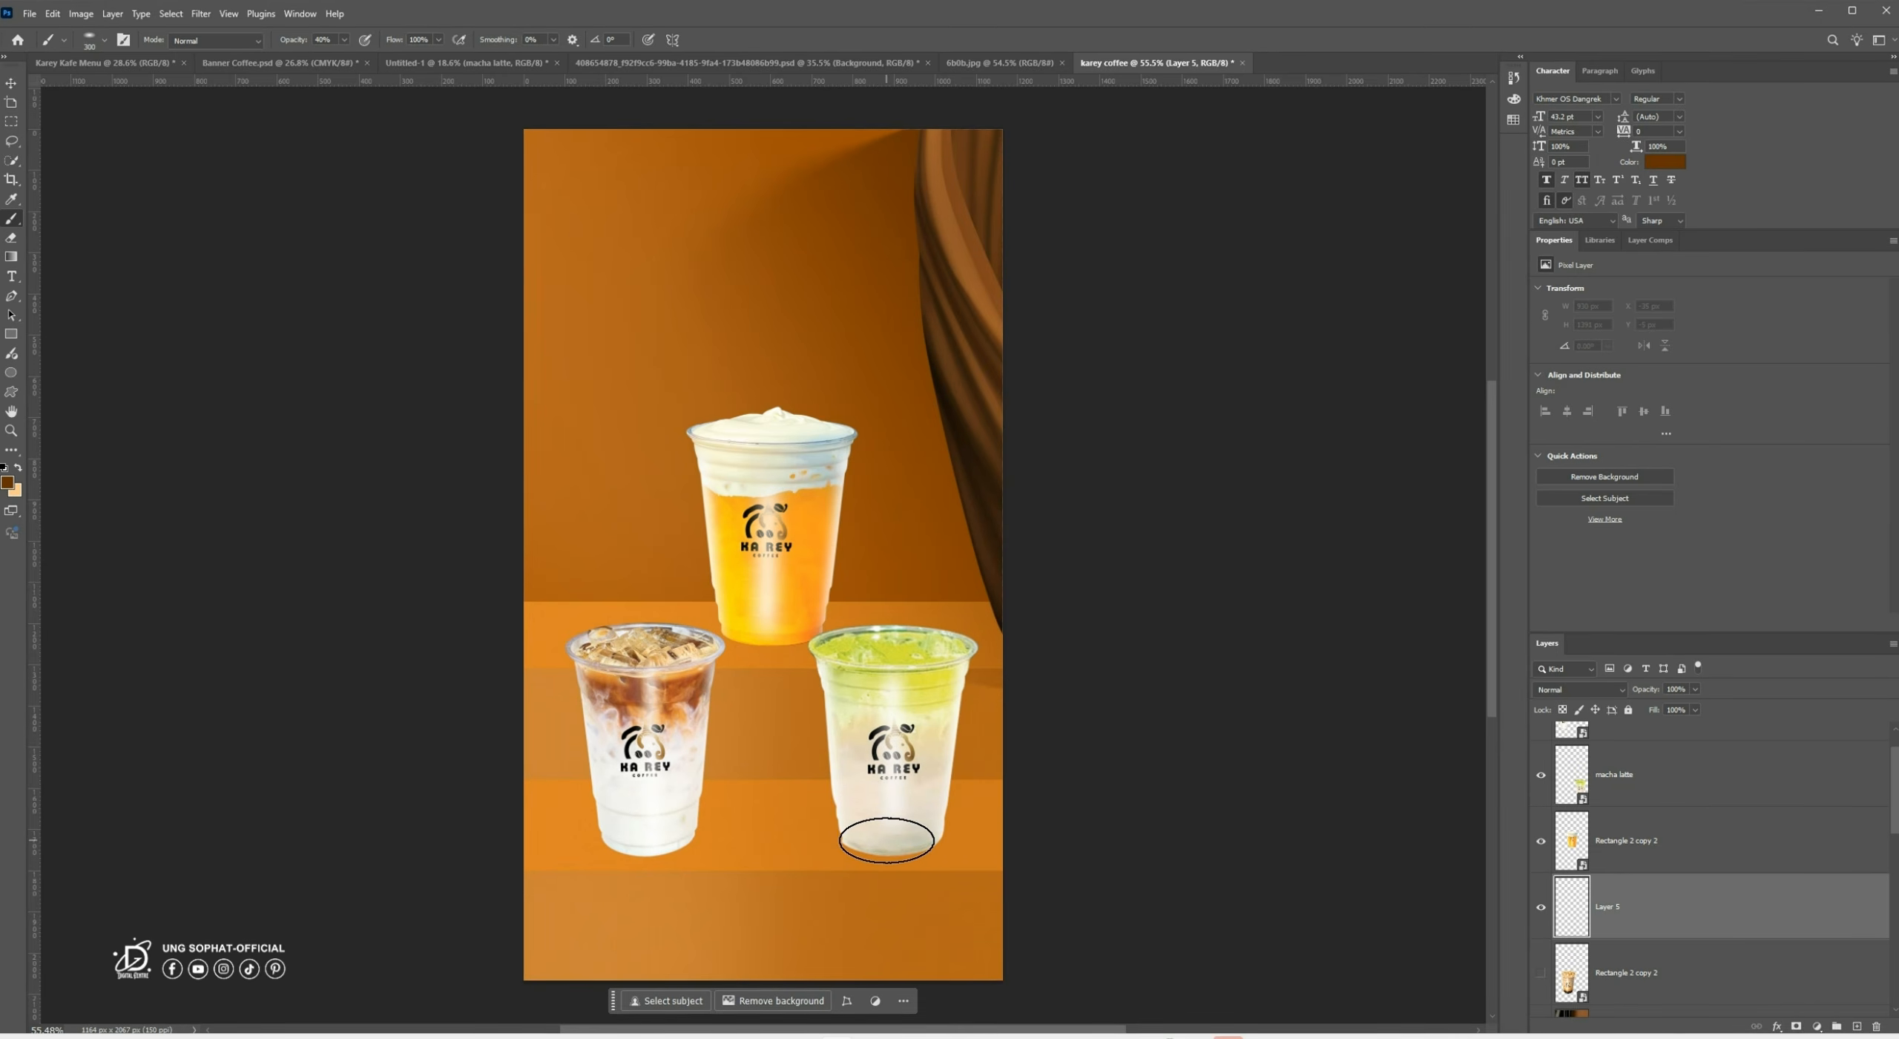
{"action": "key", "text": "bracketright"}
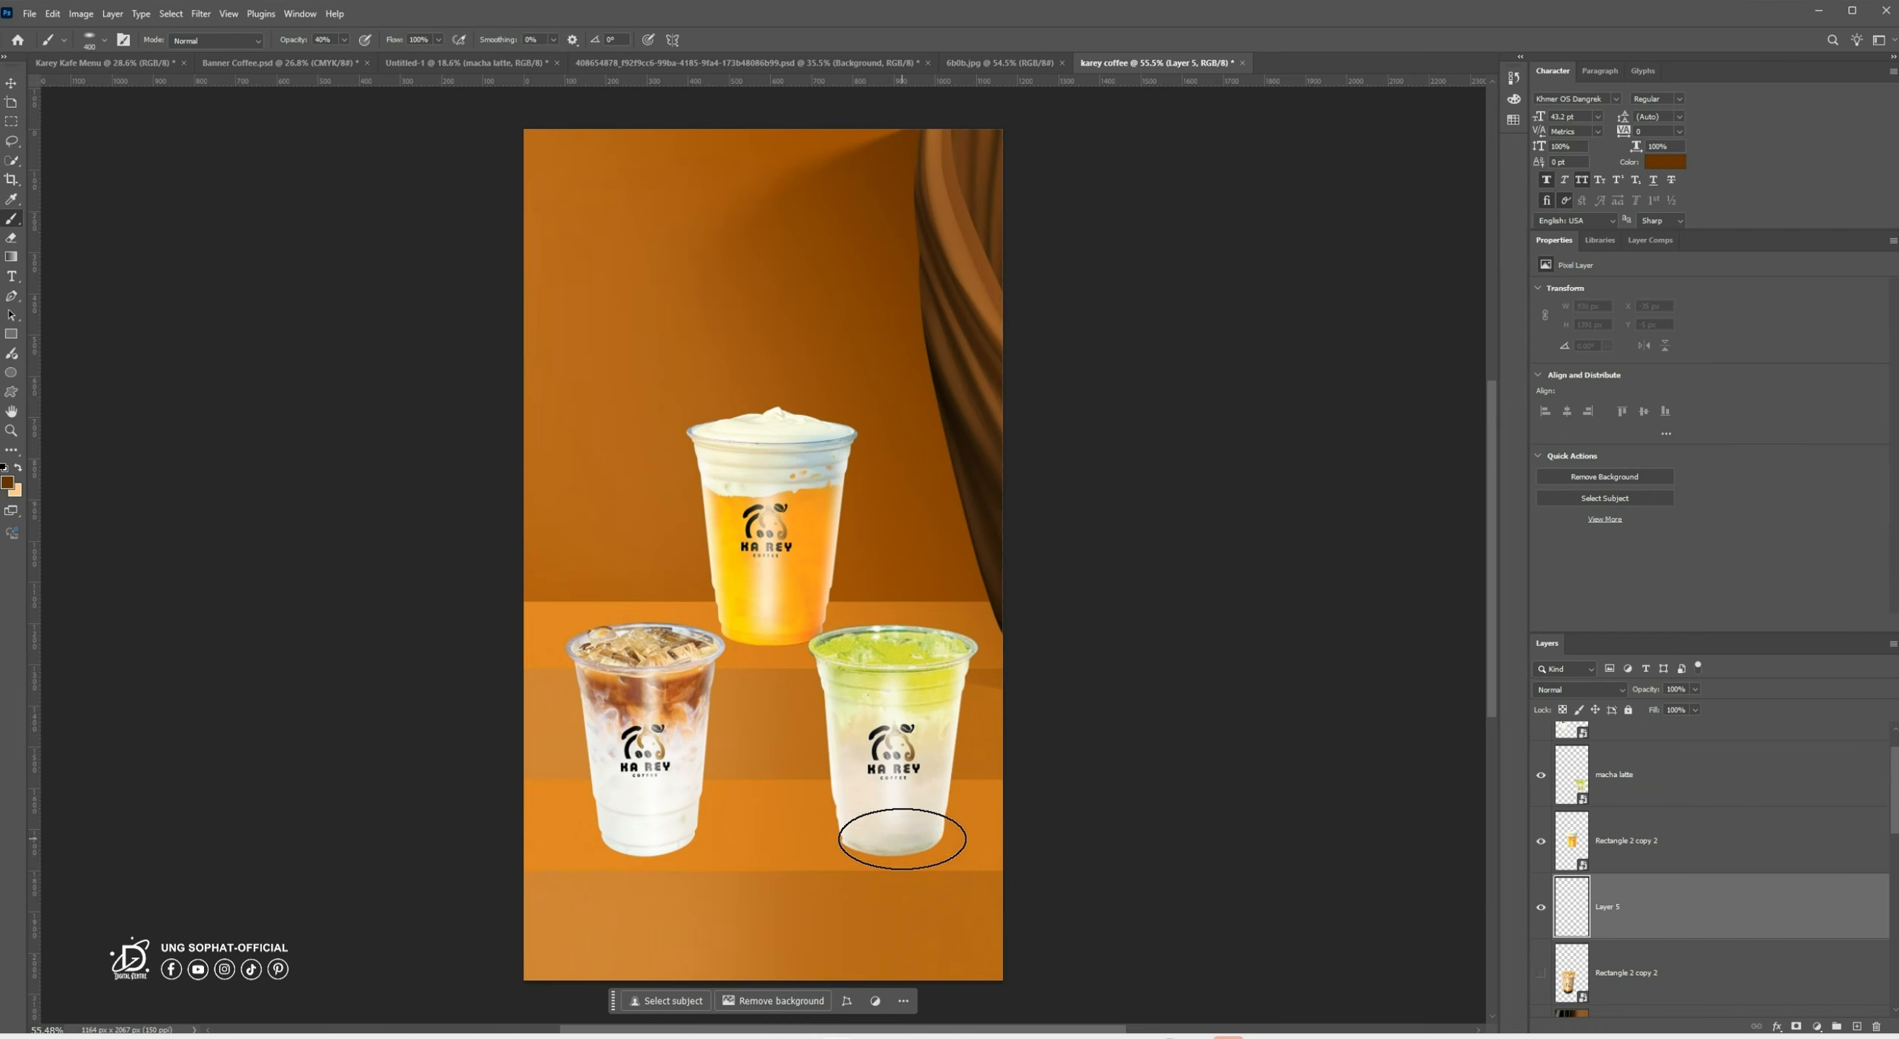
{"action": "key", "text": "bracketright"}
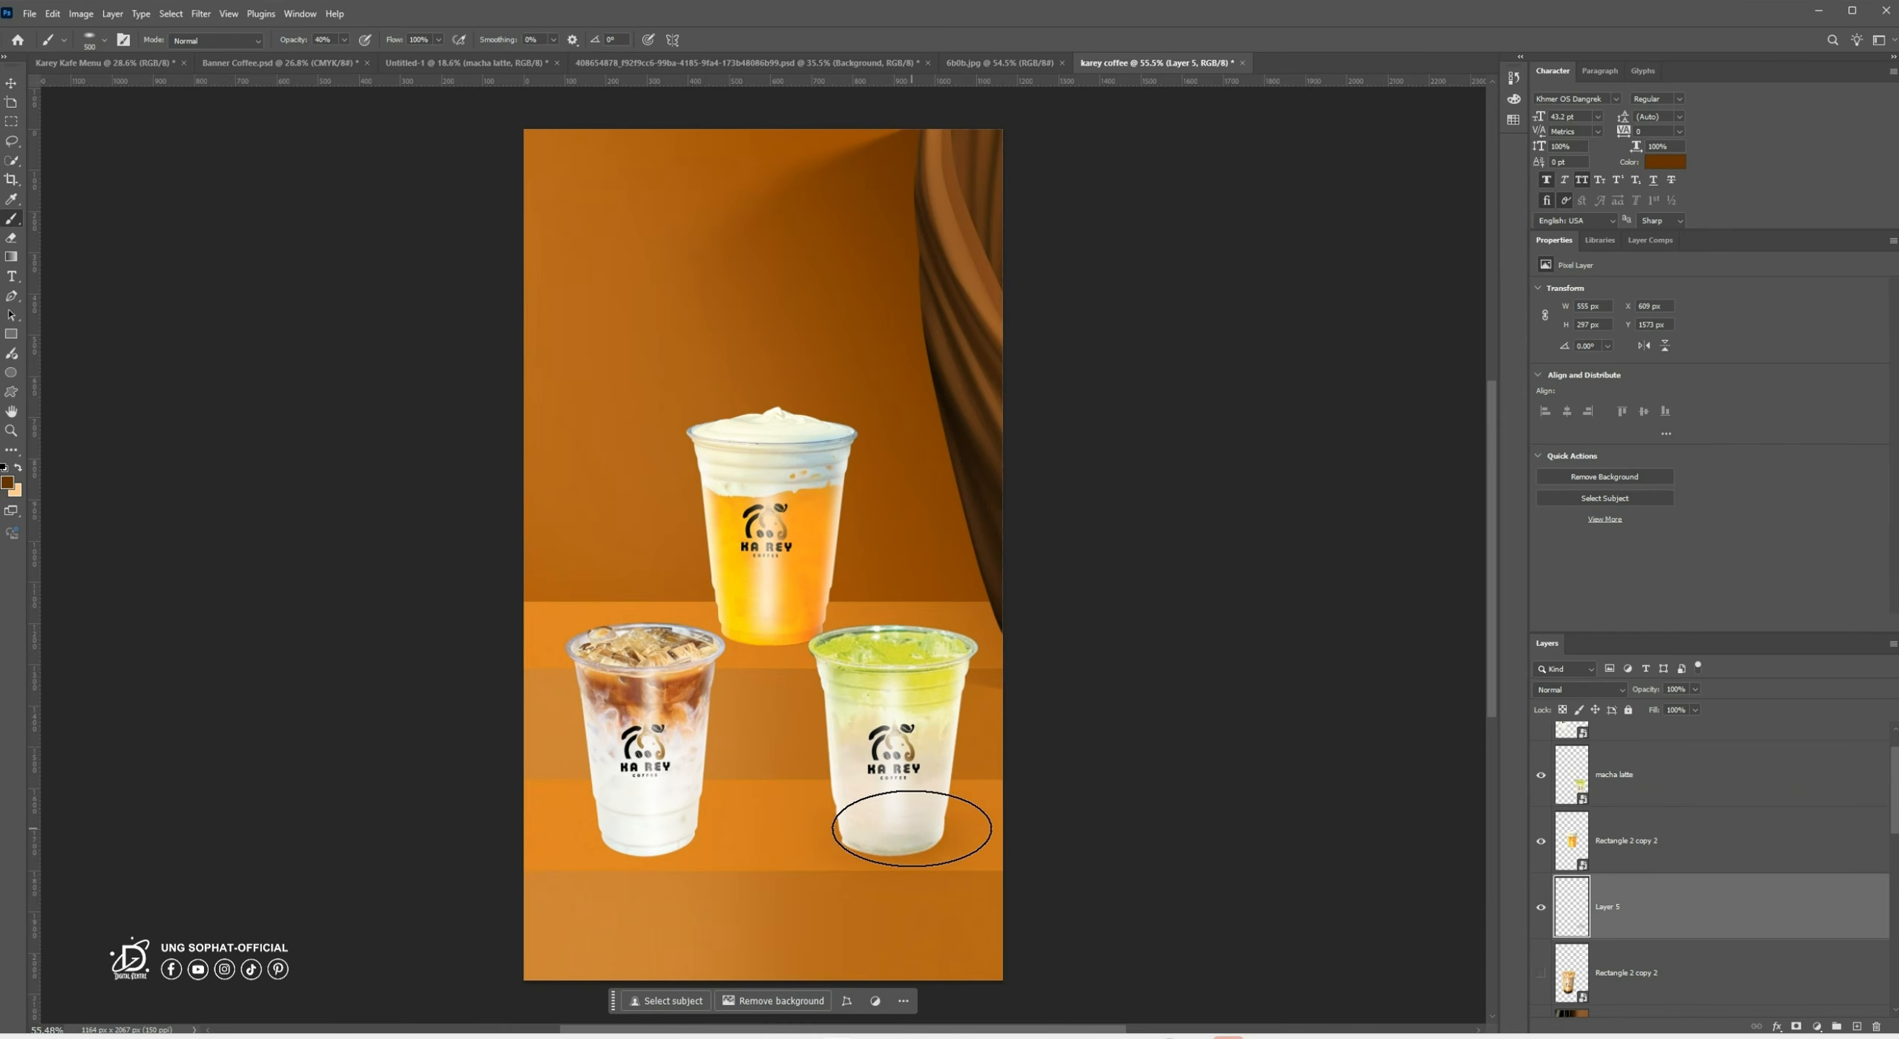
{"action": "left_click_drag", "start_coordinate": [925, 829], "coordinate": [1006, 834]}
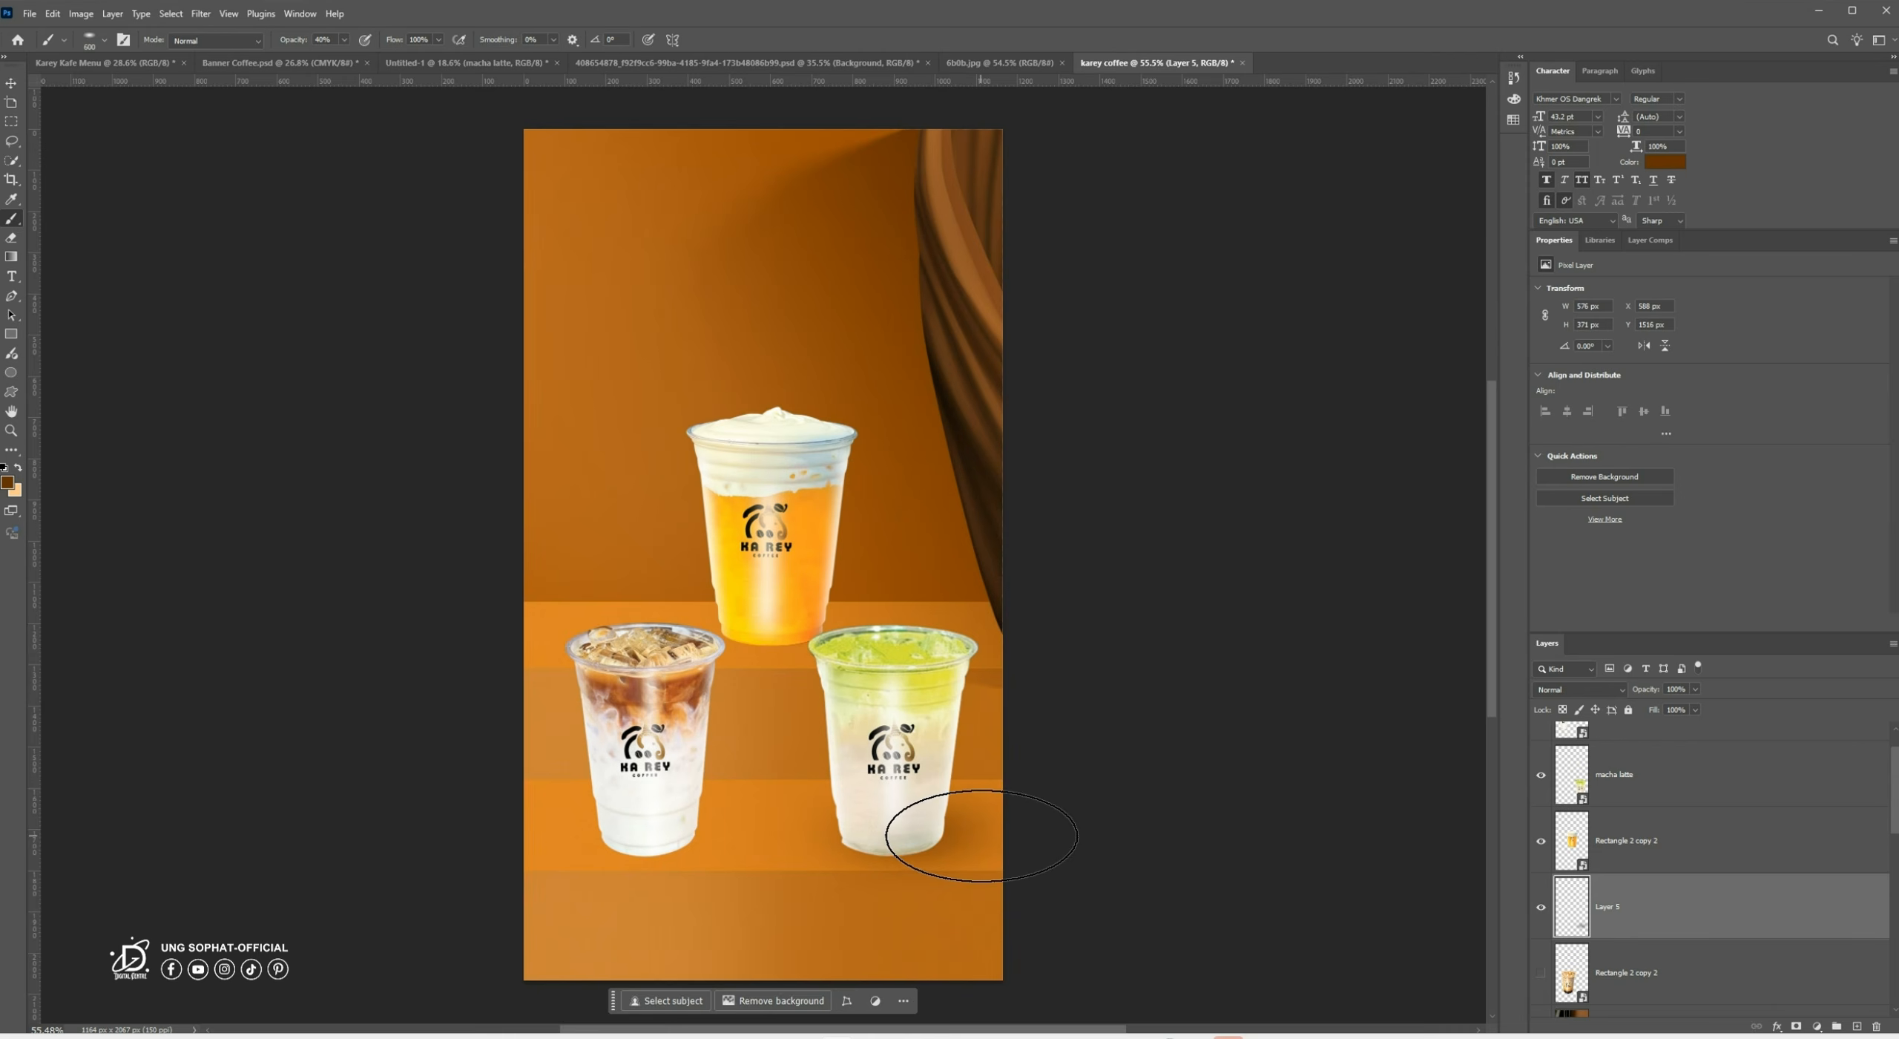
Deepen the matcha cup's shadow on Layer 5 with more soft brown strokes from its base towards the poster's right edge
{"action": "left_click", "coordinate": [1001, 837]}
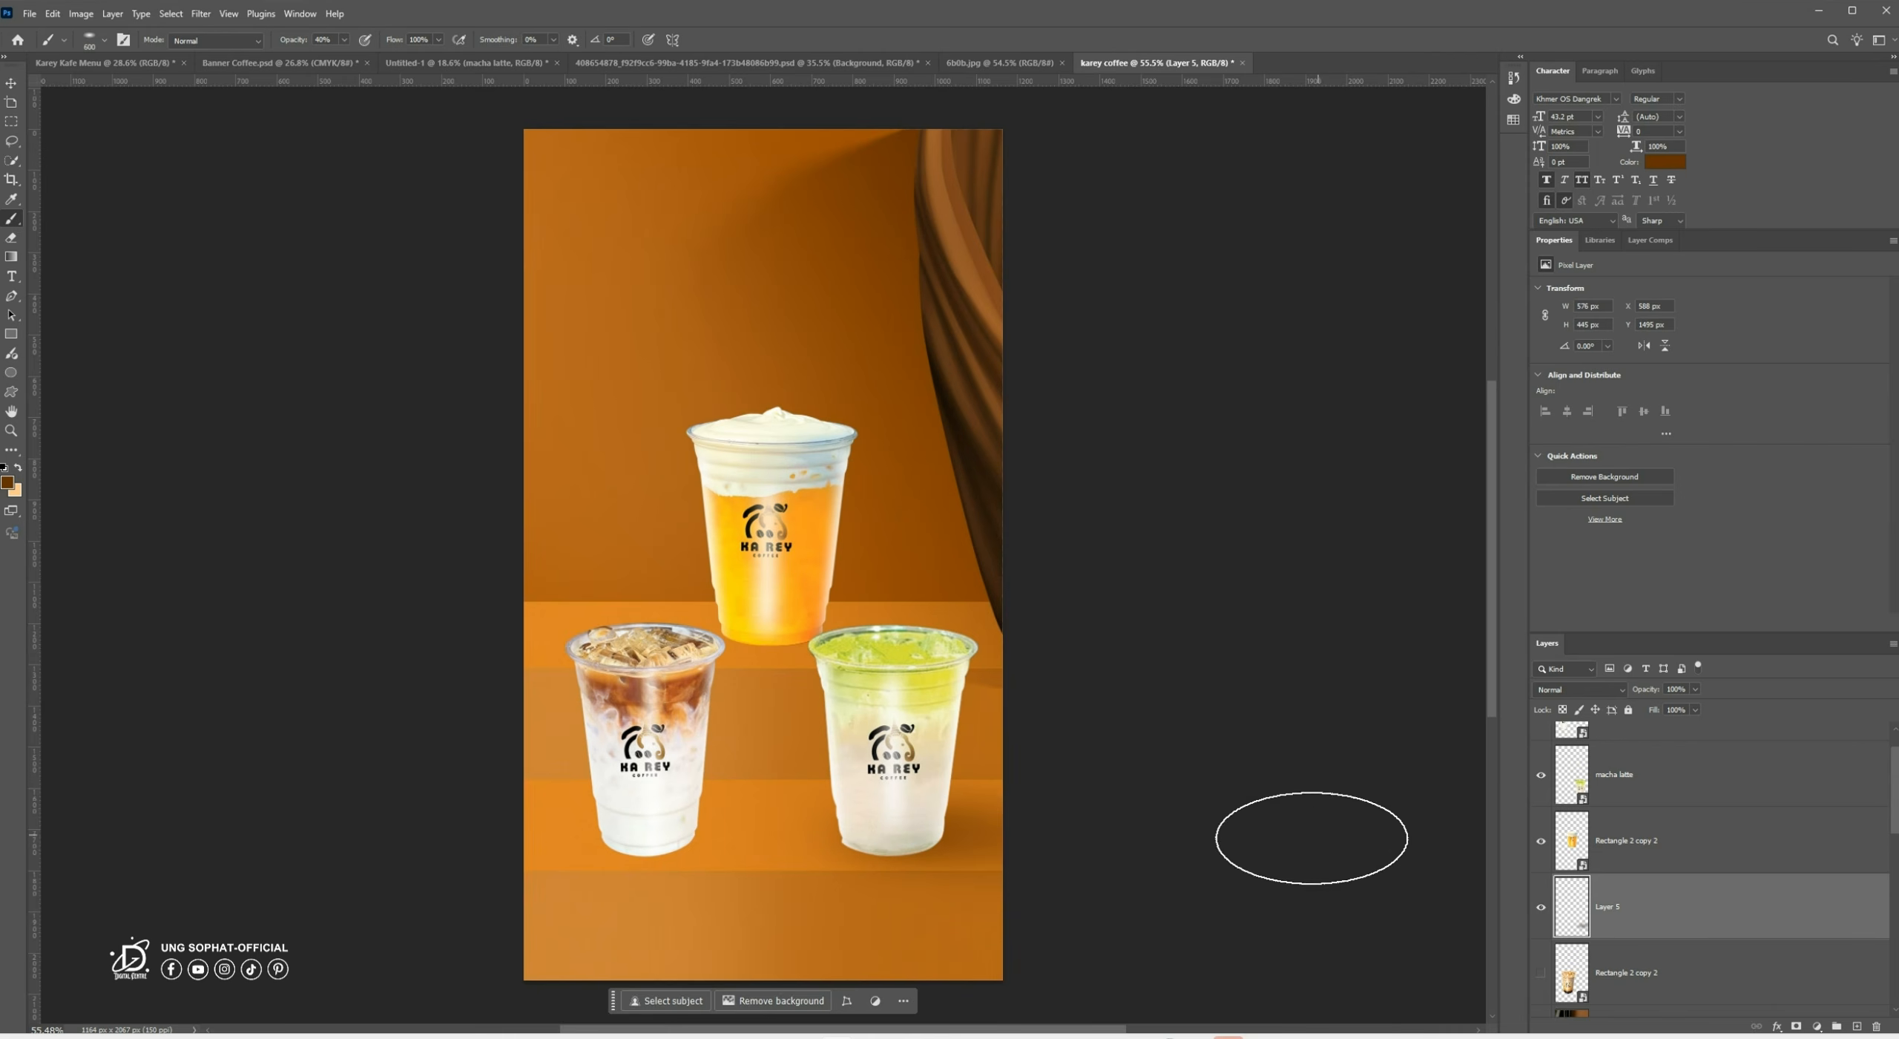
{"action": "scroll", "coordinate": [964, 828], "scroll_direction": "up", "scroll_amount": 5}
{"action": "scroll", "coordinate": [1049, 834], "scroll_direction": "up", "scroll_amount": 2}
{"action": "scroll", "coordinate": [1037, 784], "scroll_direction": "down", "scroll_amount": 2}
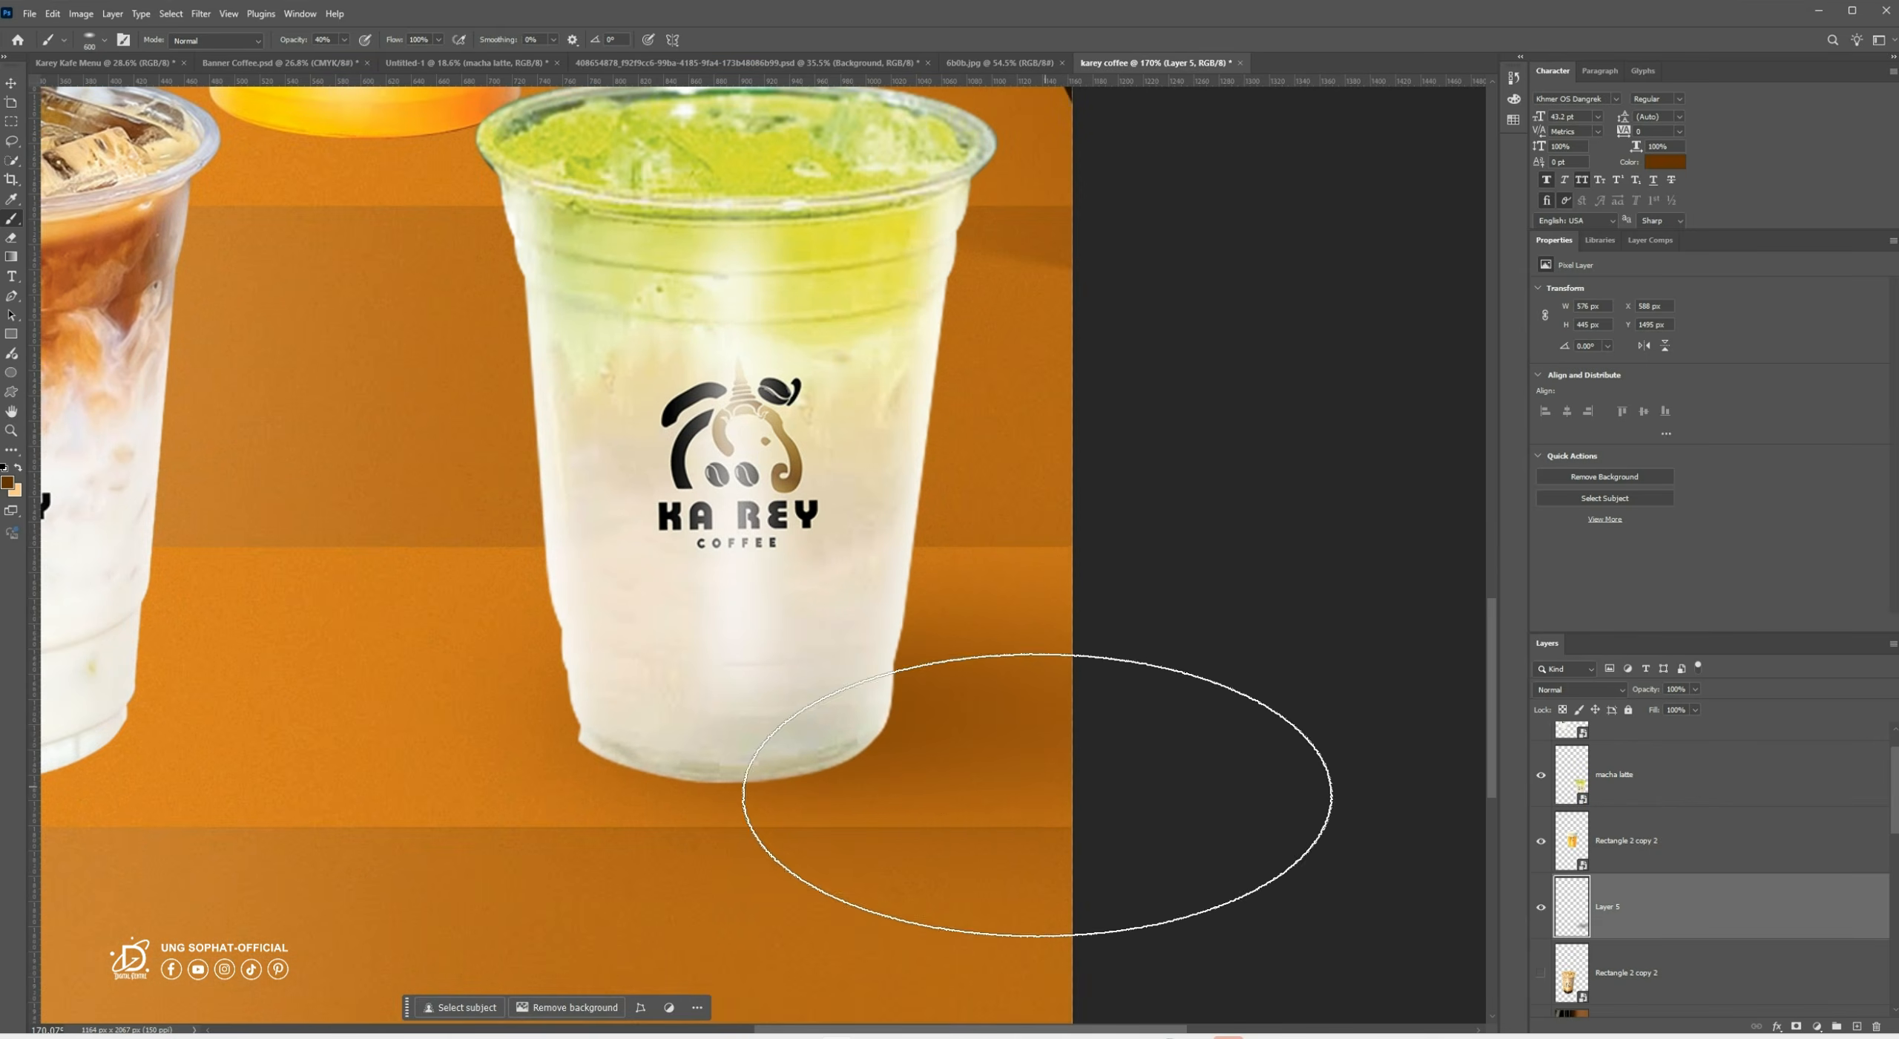
{"action": "left_click_drag", "start_coordinate": [966, 754], "coordinate": [1141, 755]}
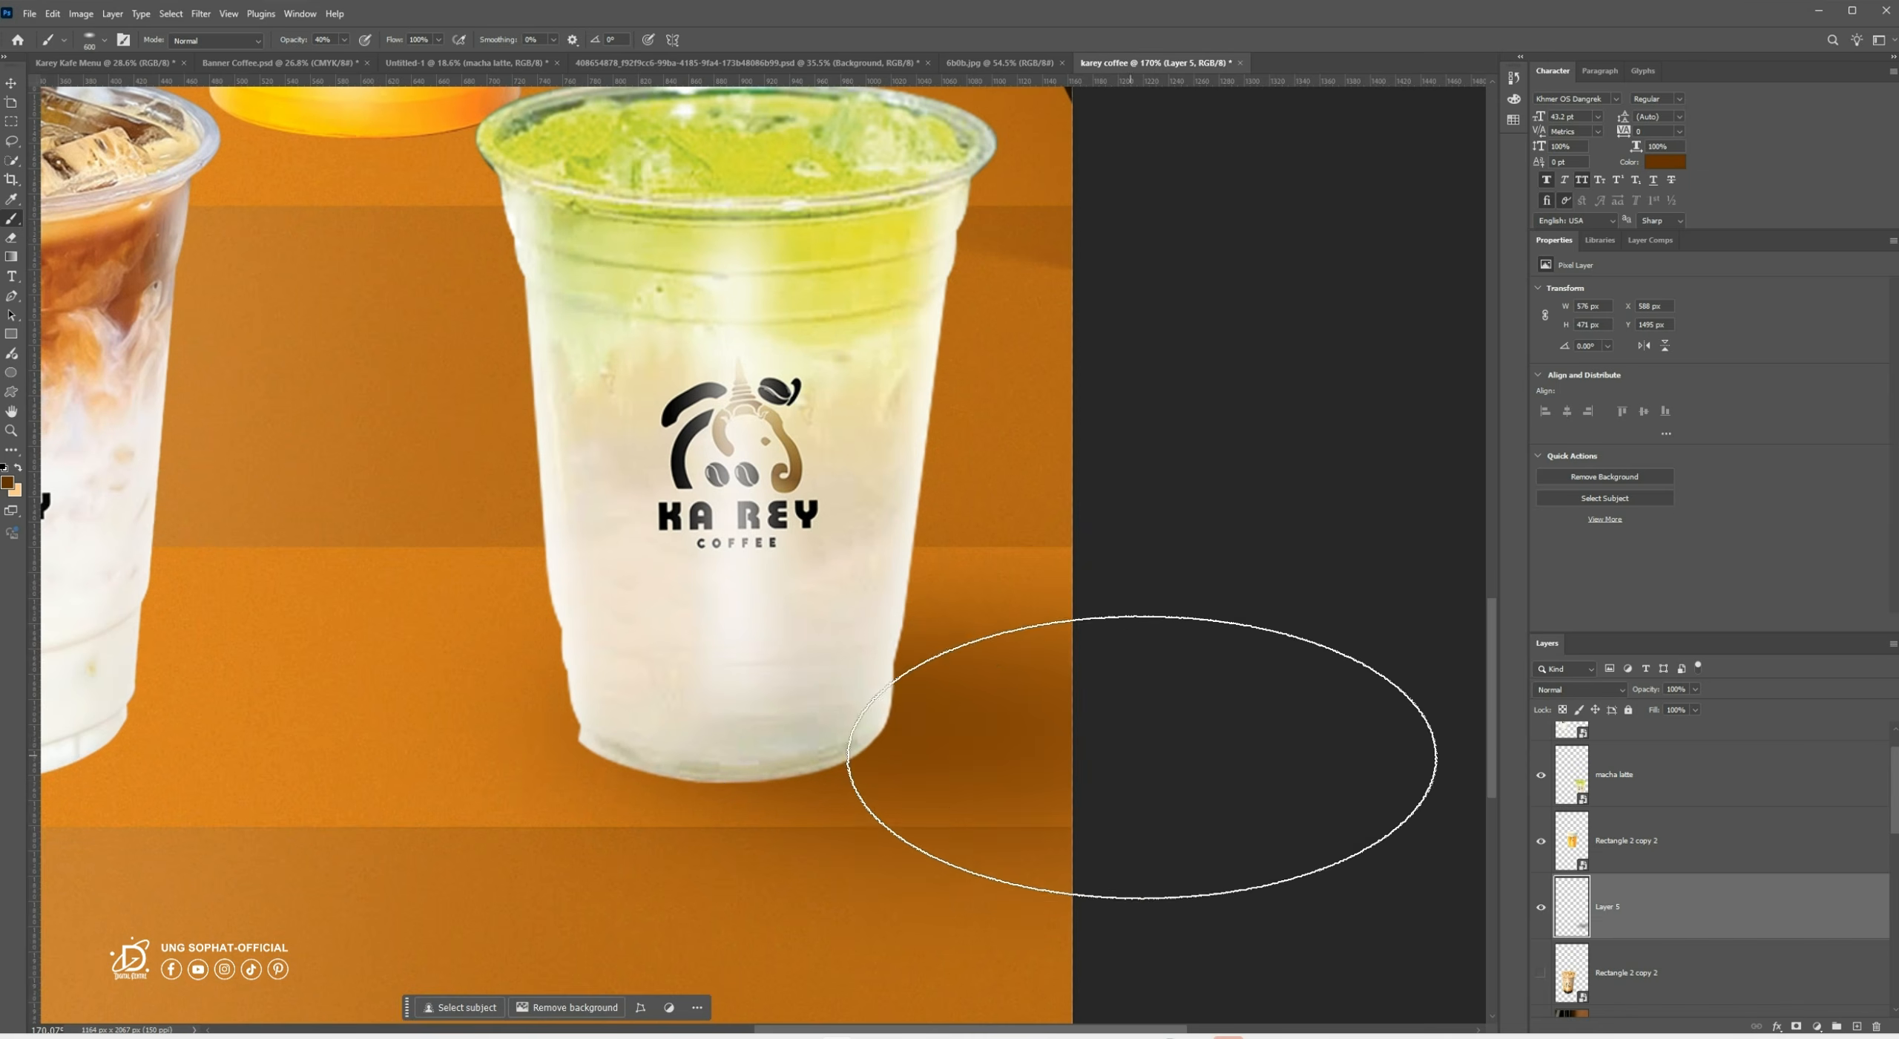
{"action": "scroll", "coordinate": [1224, 757], "scroll_direction": "down", "scroll_amount": 6}
{"action": "scroll", "coordinate": [1327, 767], "scroll_direction": "down", "scroll_amount": 4}
{"action": "left_click_drag", "start_coordinate": [758, 526], "coordinate": [911, 648]}
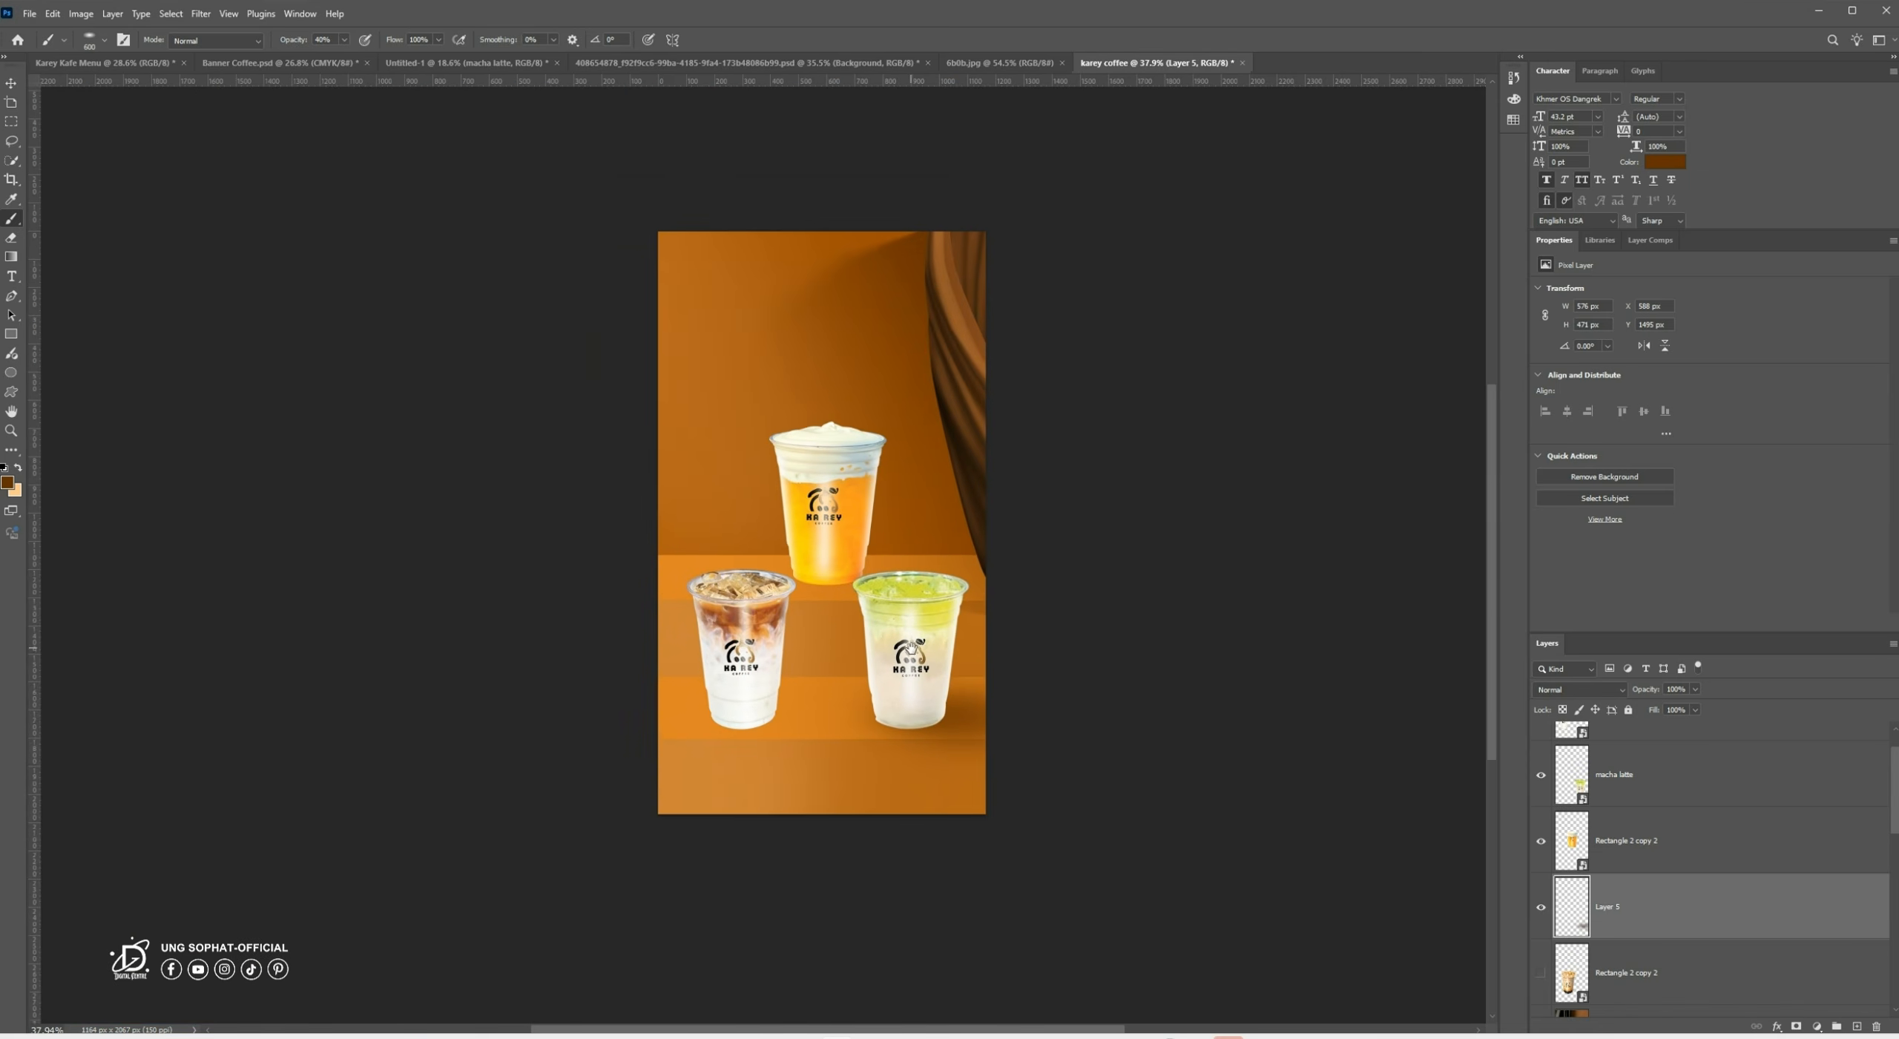
{"action": "scroll", "coordinate": [920, 664], "scroll_direction": "up", "scroll_amount": 6}
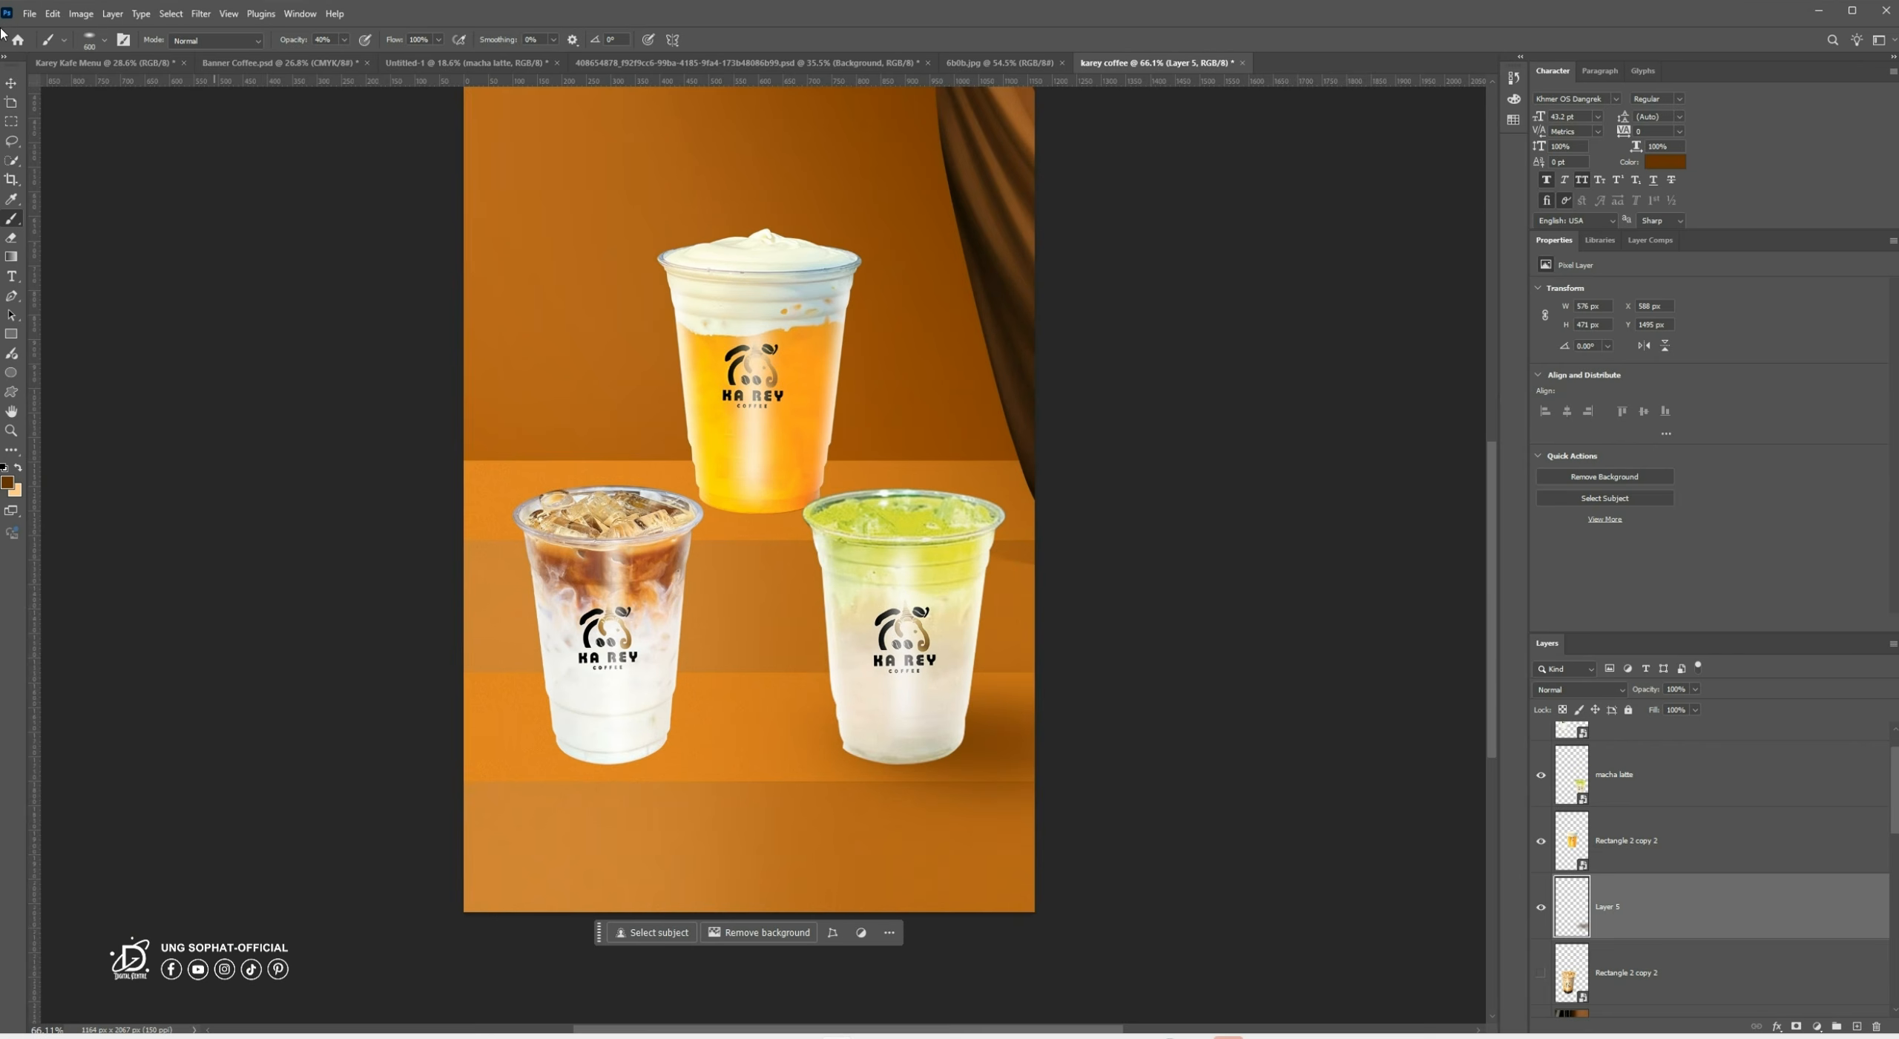
Add an Exposure adjustment above the green matcha cup's layer and clip it to that cup
{"action": "left_click", "coordinate": [10, 83]}
{"action": "scroll", "coordinate": [737, 691], "scroll_direction": "up", "scroll_amount": 3}
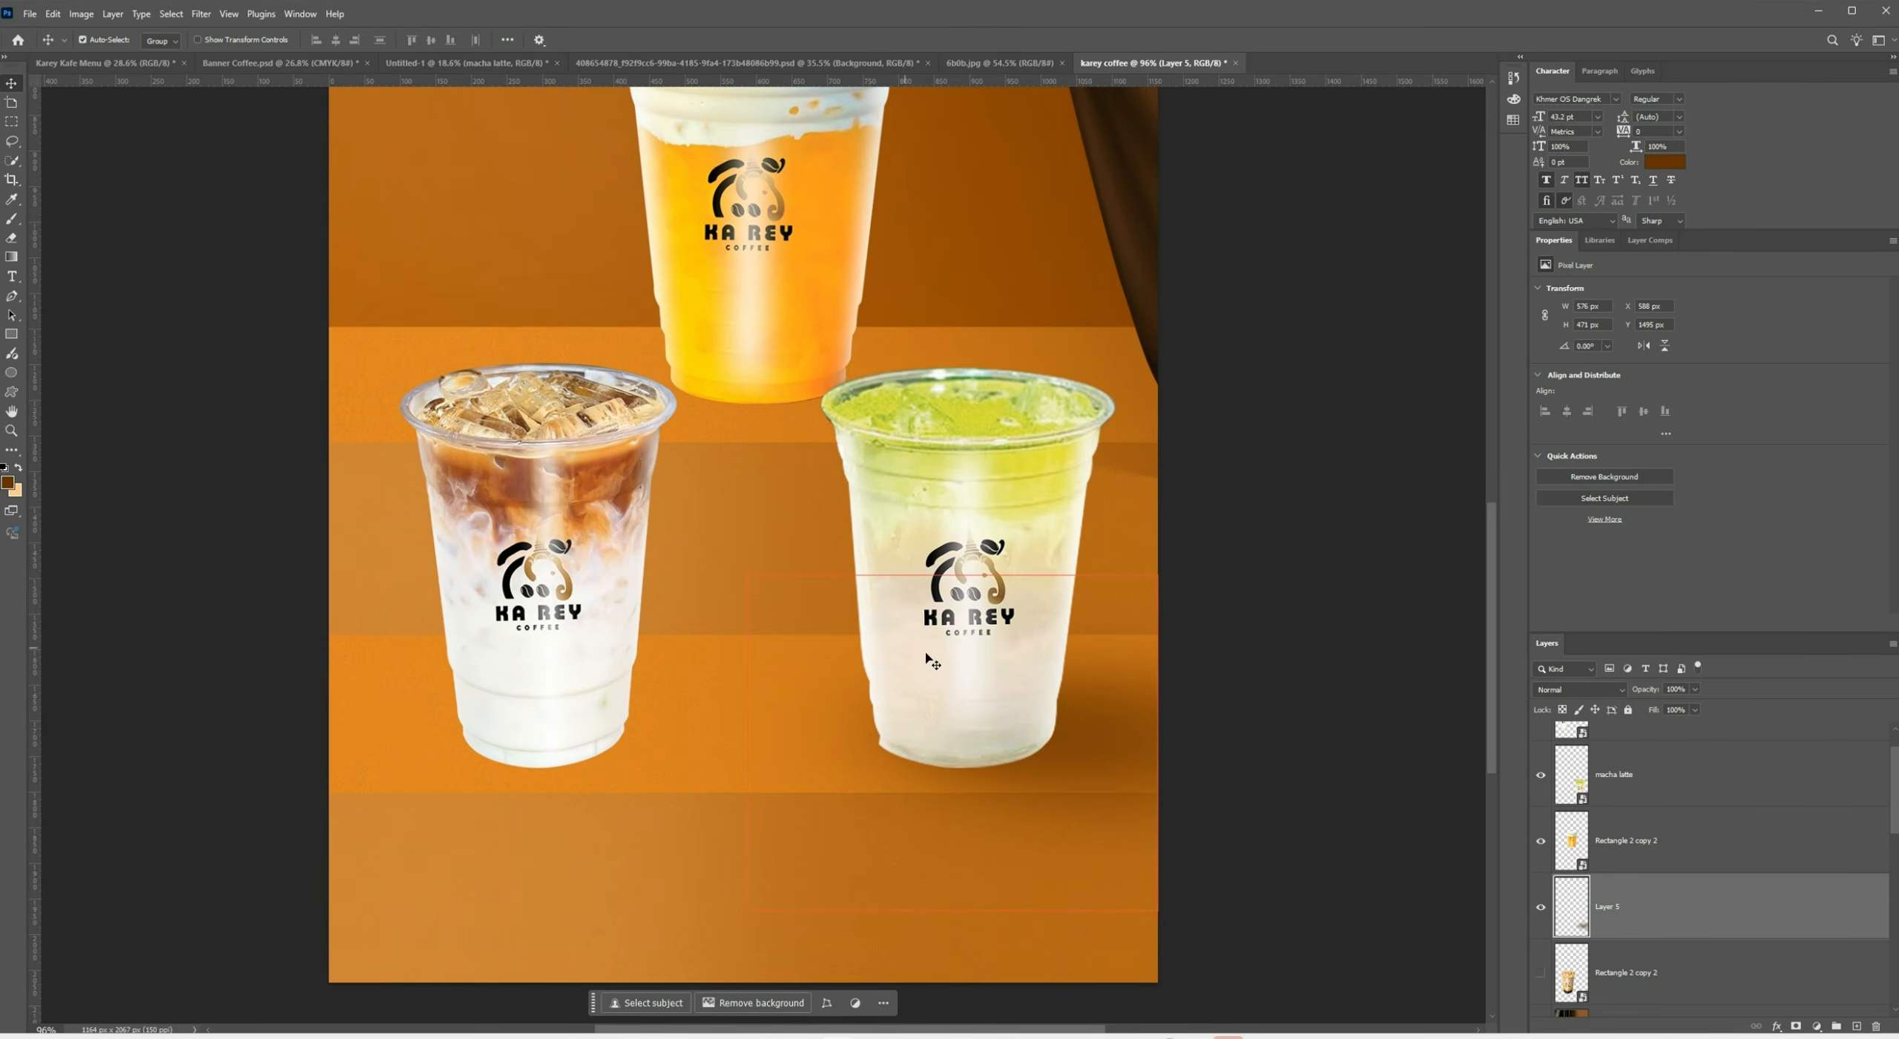
{"action": "left_click", "coordinate": [962, 639]}
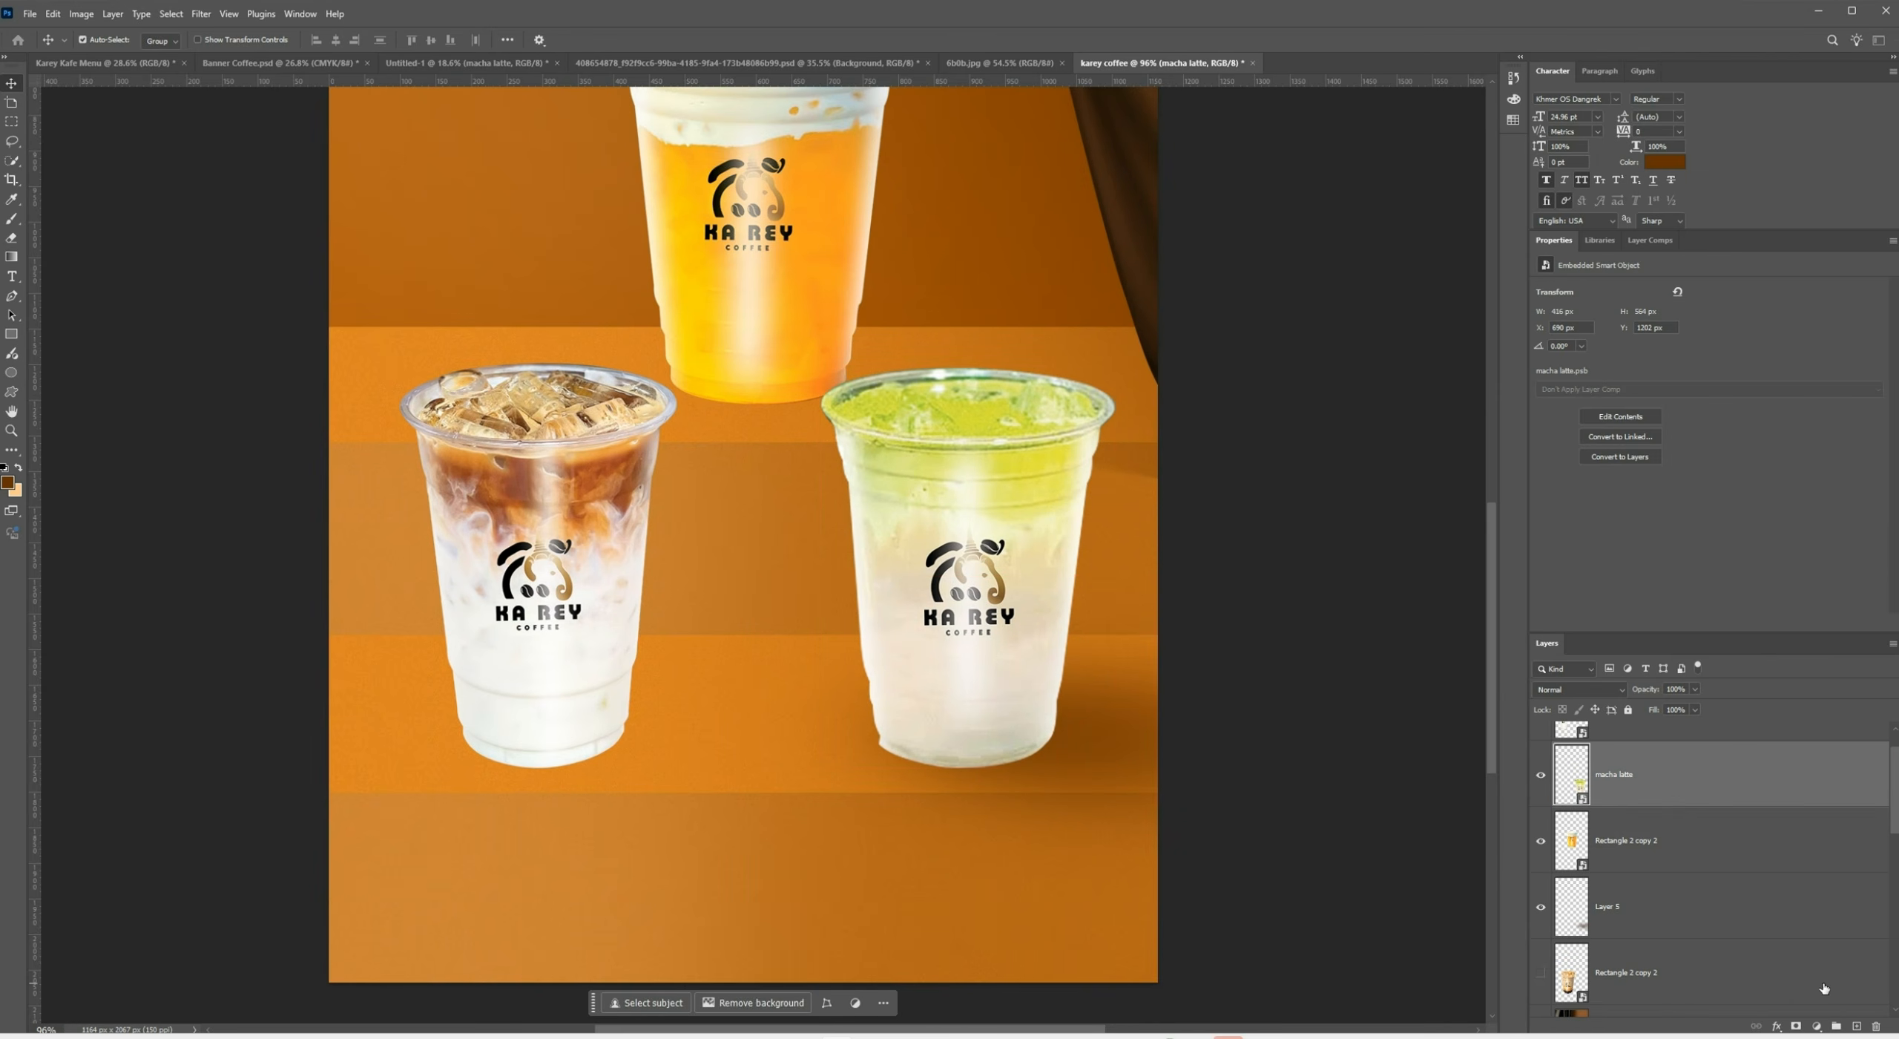
{"action": "left_click", "coordinate": [1817, 1027]}
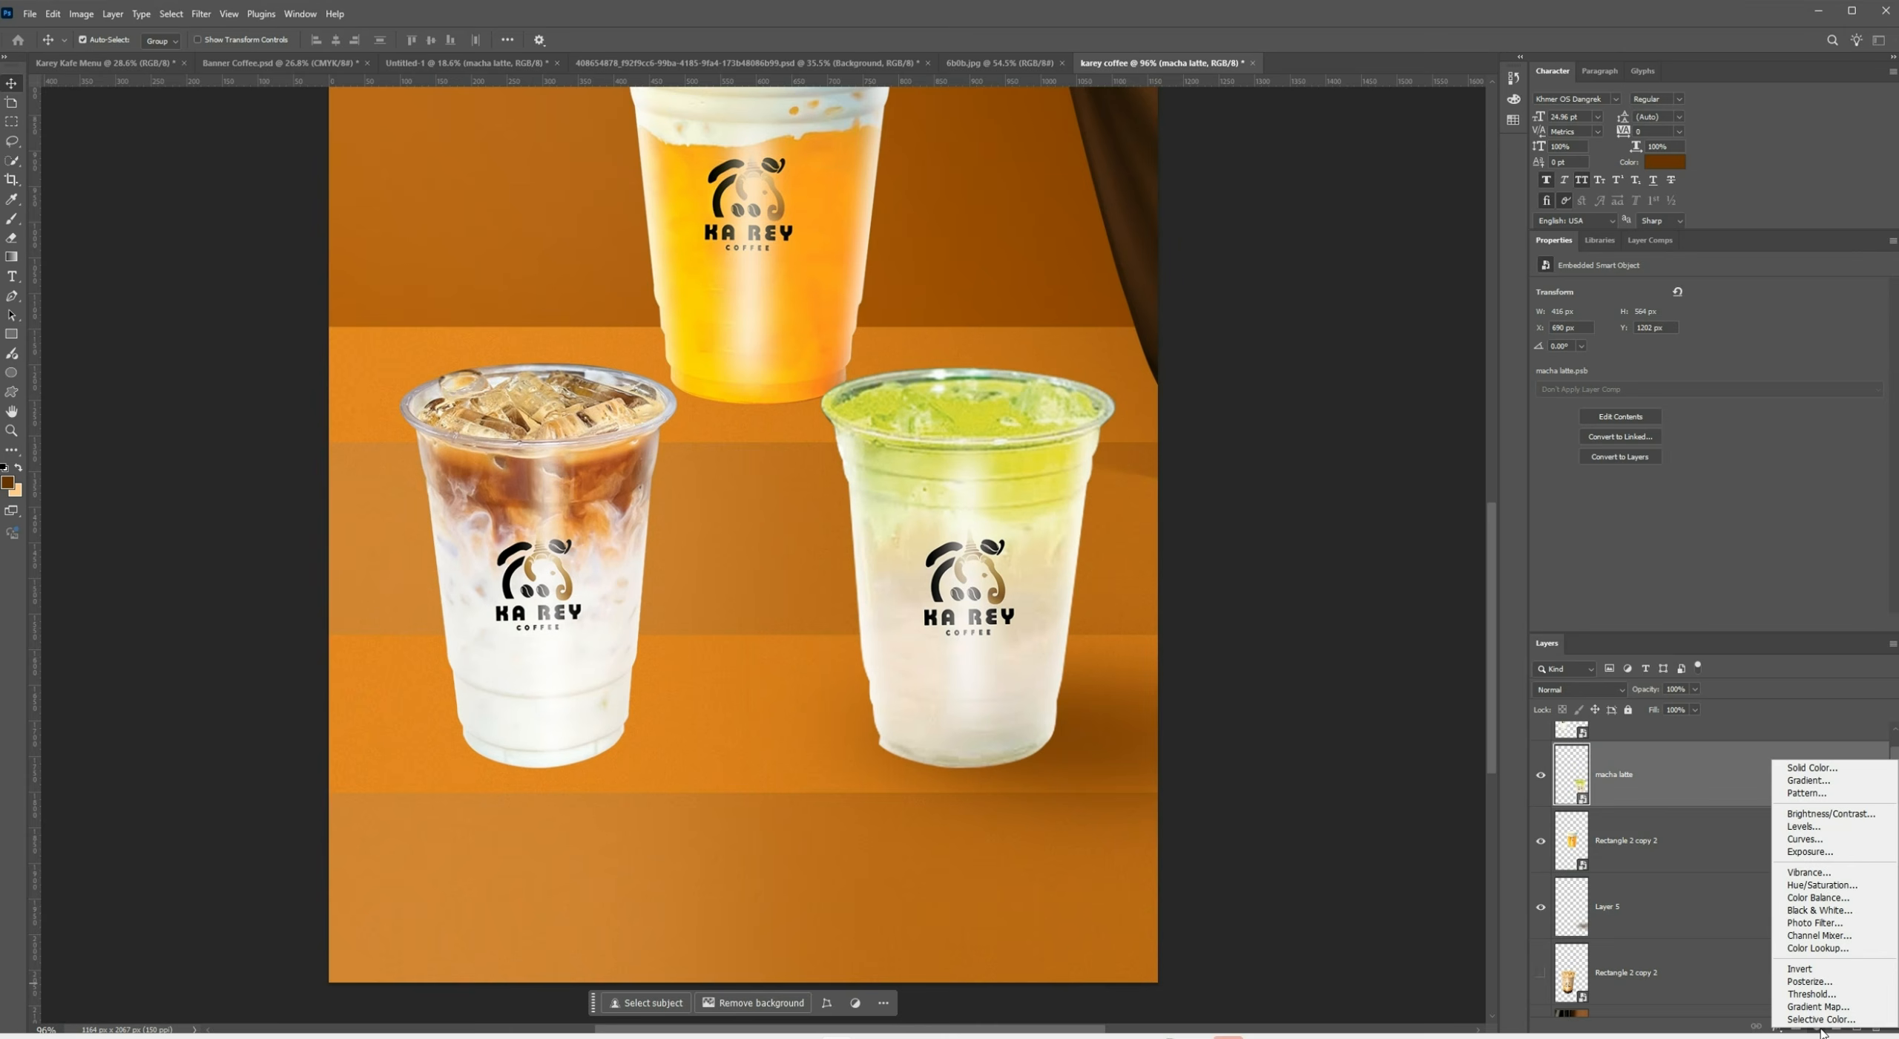
{"action": "left_click", "coordinate": [1810, 851]}
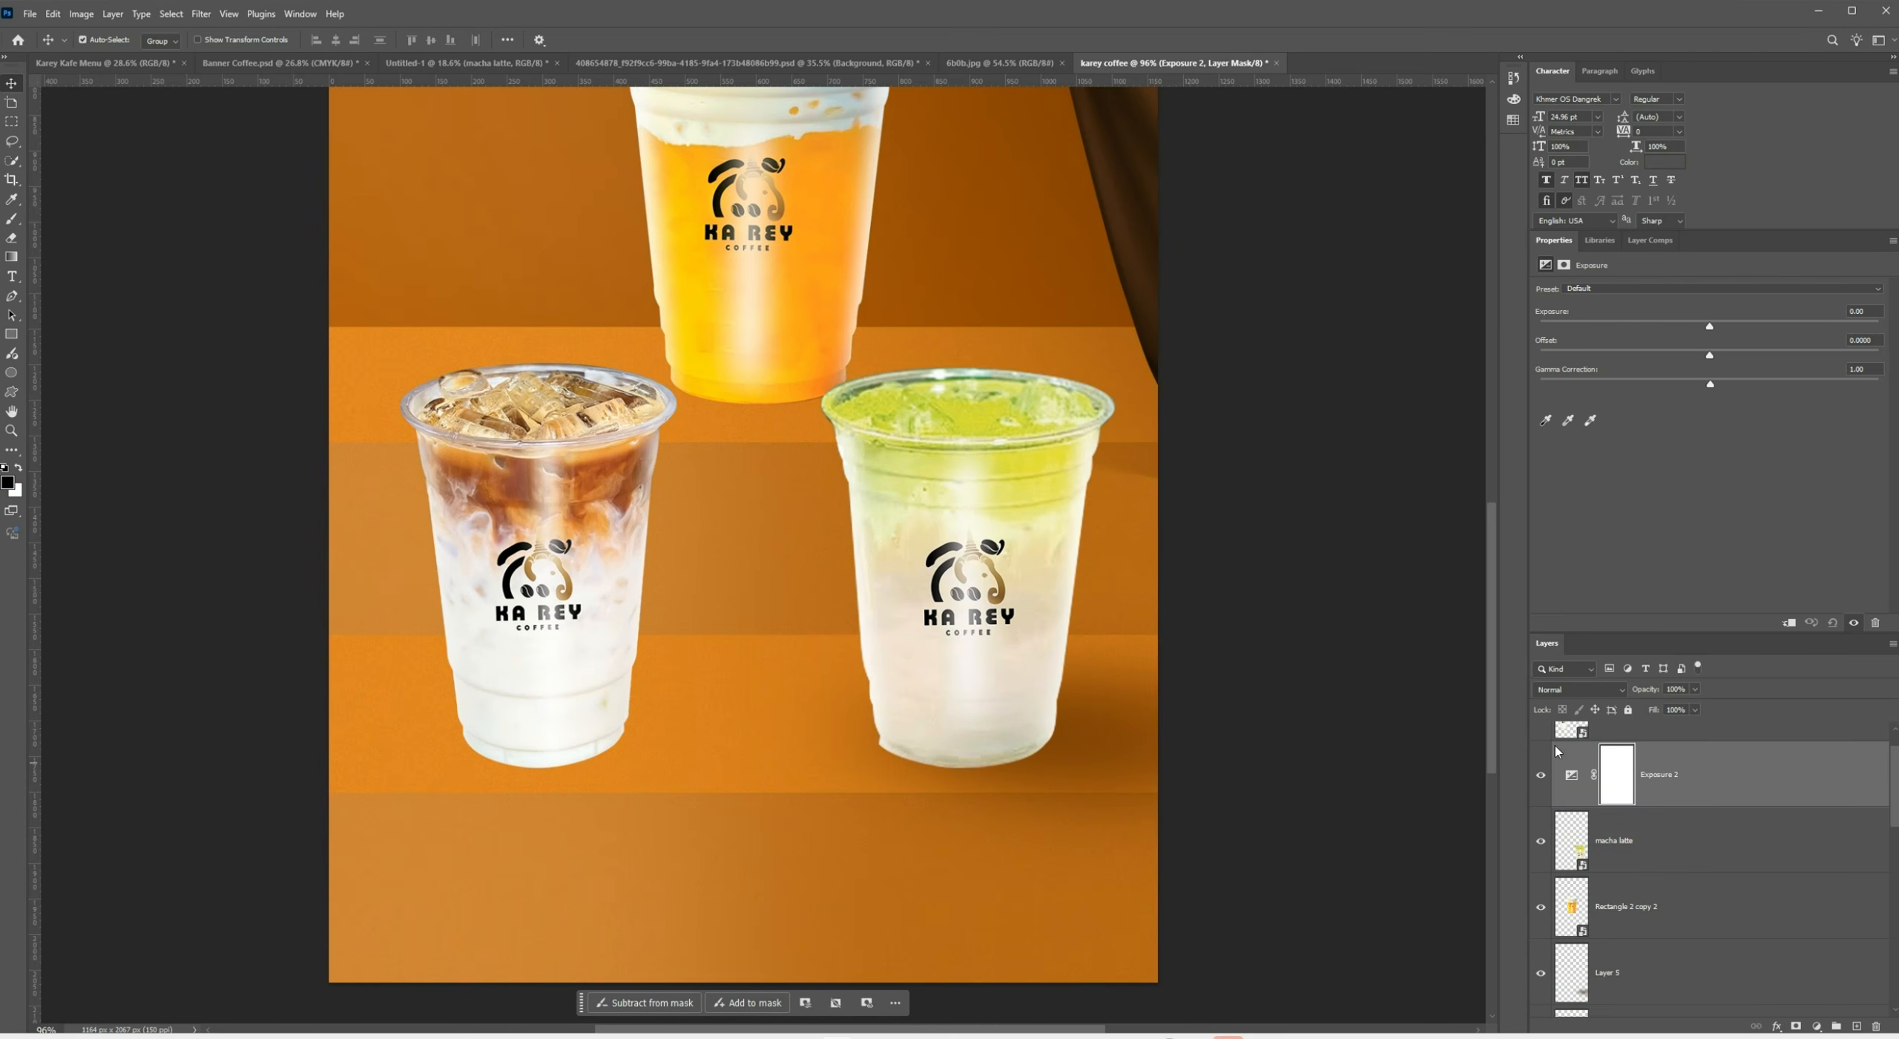
{"action": "left_click", "coordinate": [1791, 623]}
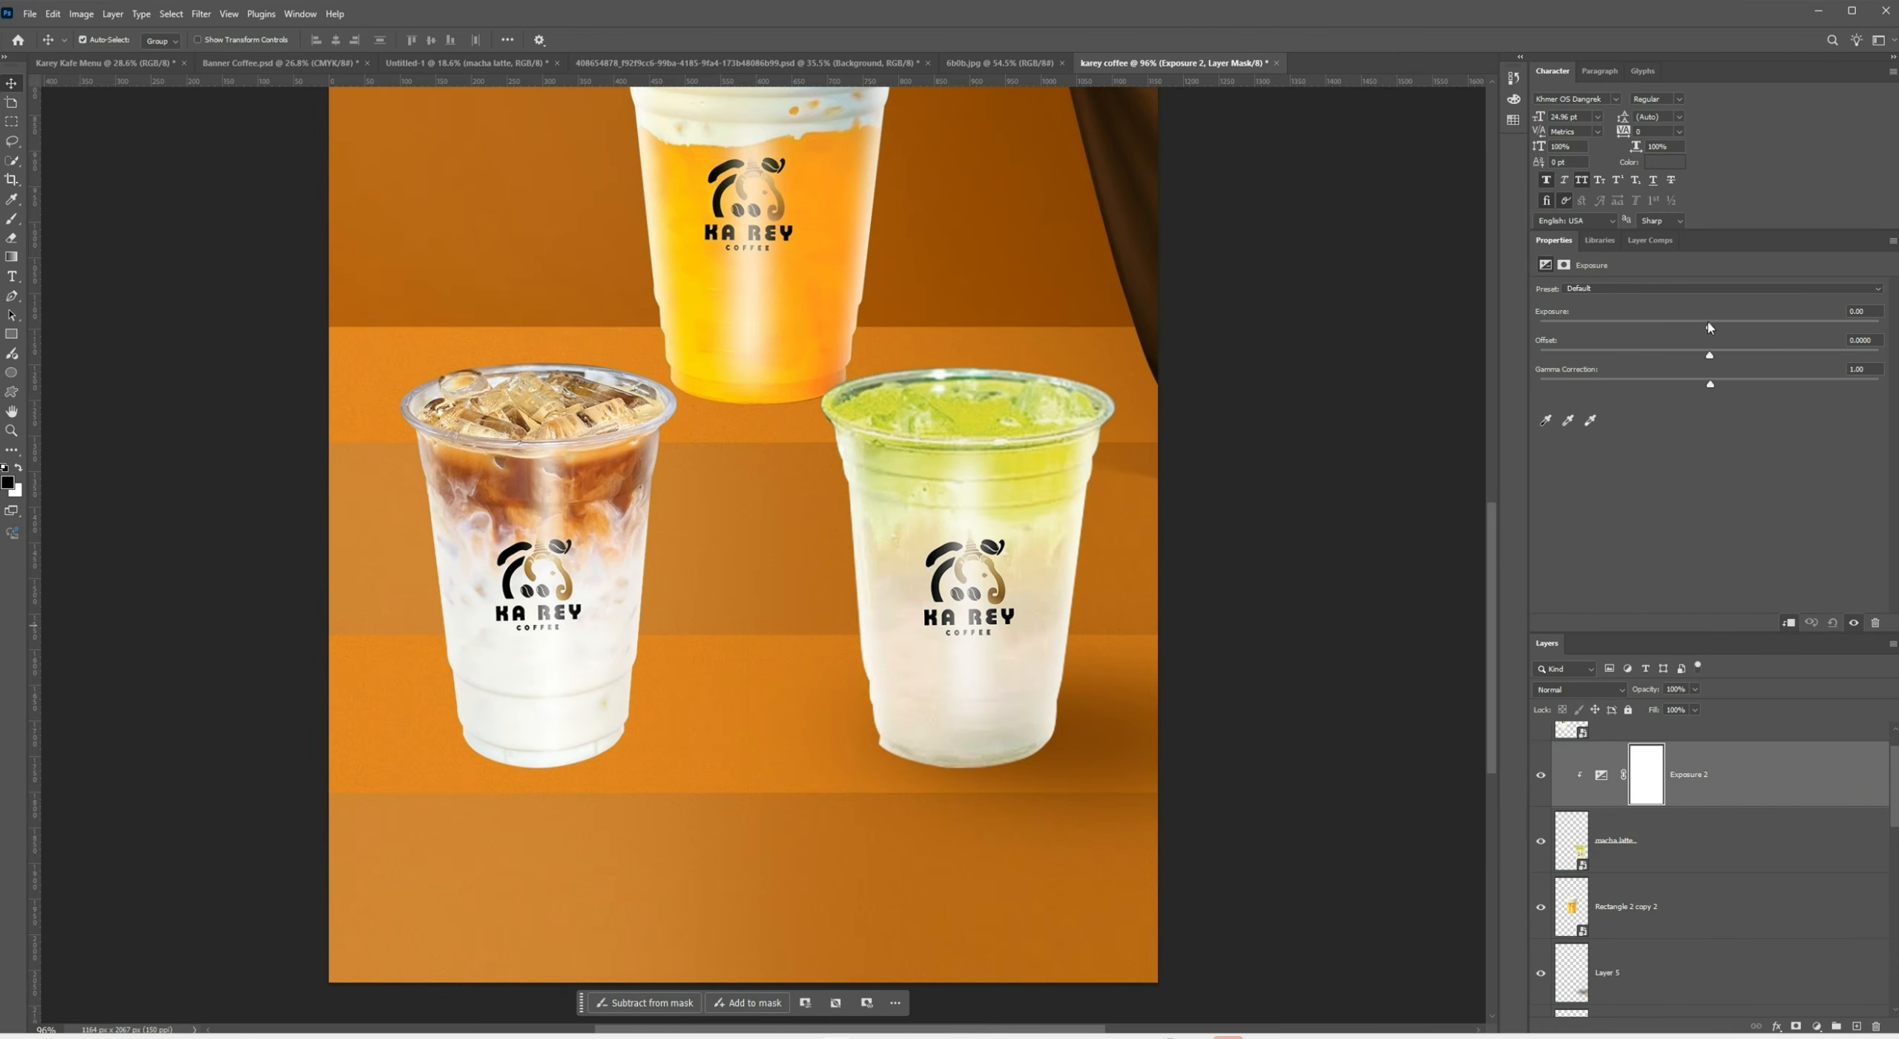
Lower the matcha cup adjustment's exposure to -2.32 and invert its layer mask to black
{"action": "left_click_drag", "start_coordinate": [1710, 328], "coordinate": [1671, 328]}
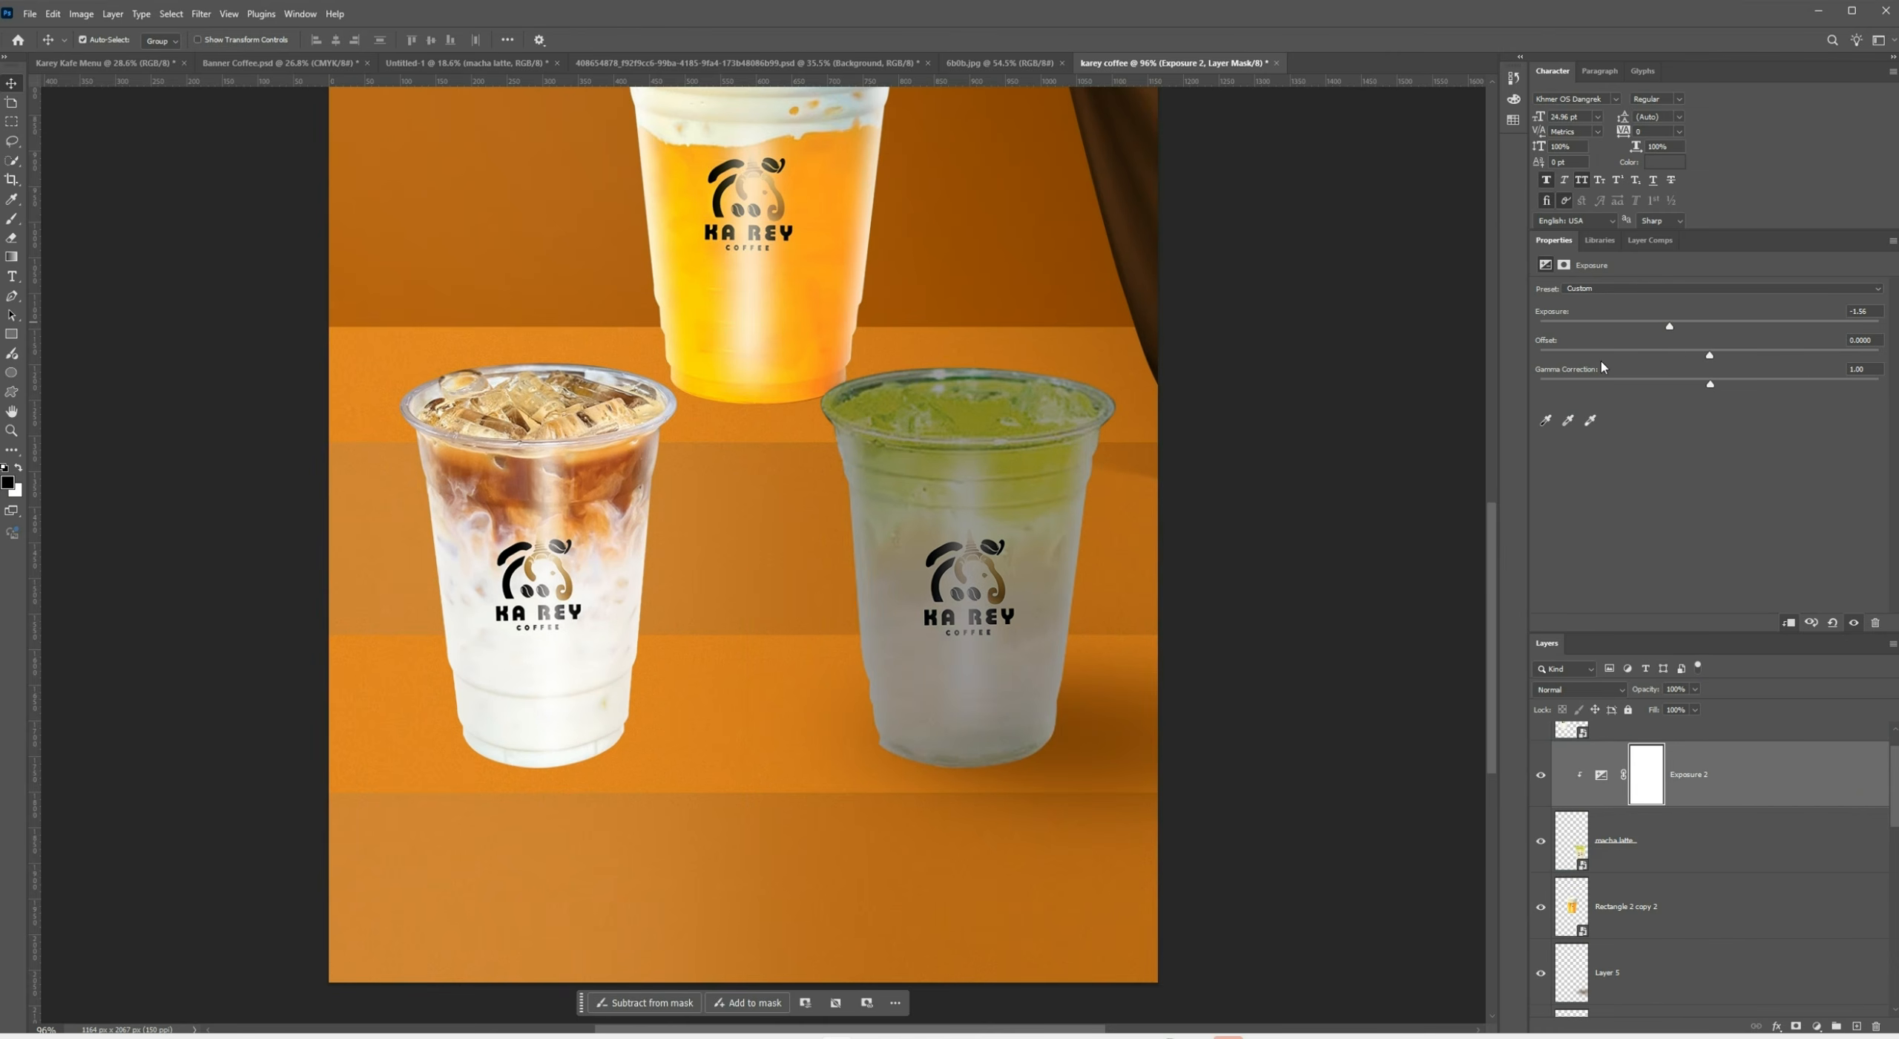
{"action": "left_click", "coordinate": [1003, 819]}
{"action": "left_click", "coordinate": [1211, 698]}
{"action": "left_click_drag", "start_coordinate": [1668, 334], "coordinate": [1660, 335]}
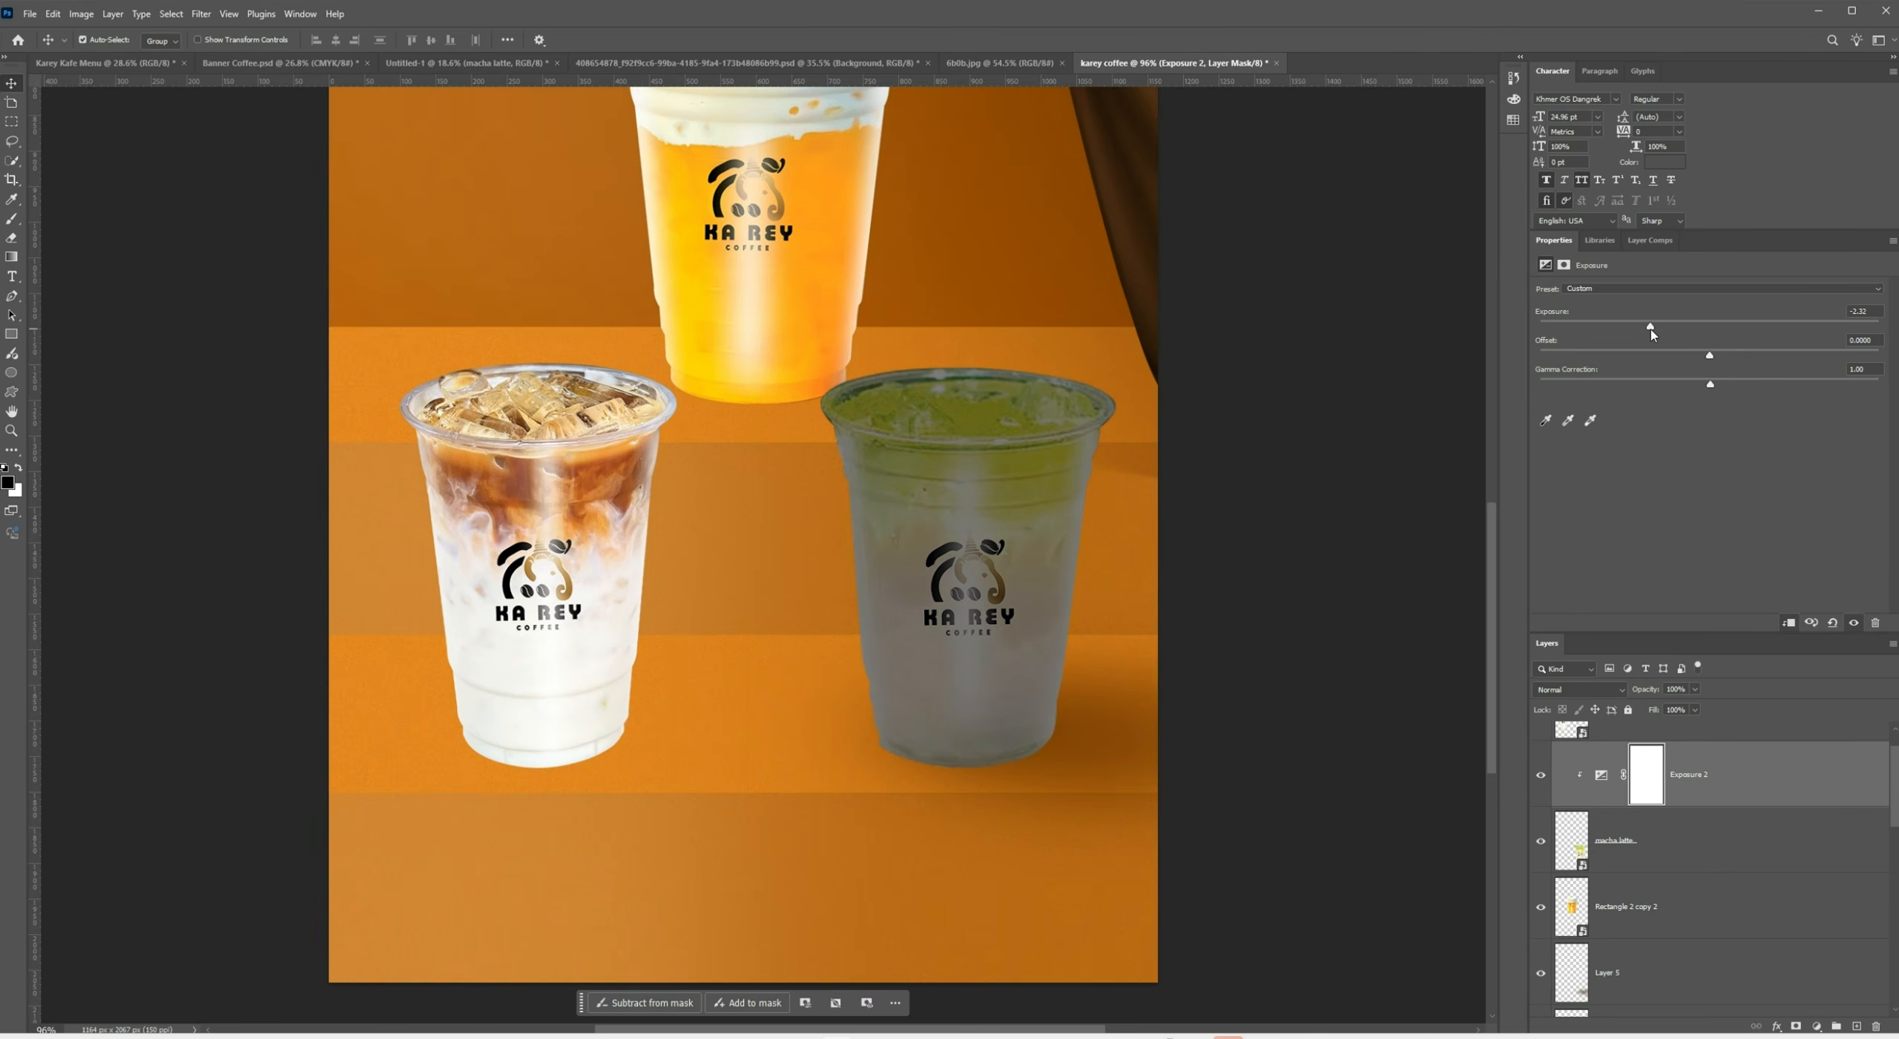
{"action": "left_click", "coordinate": [1658, 766]}
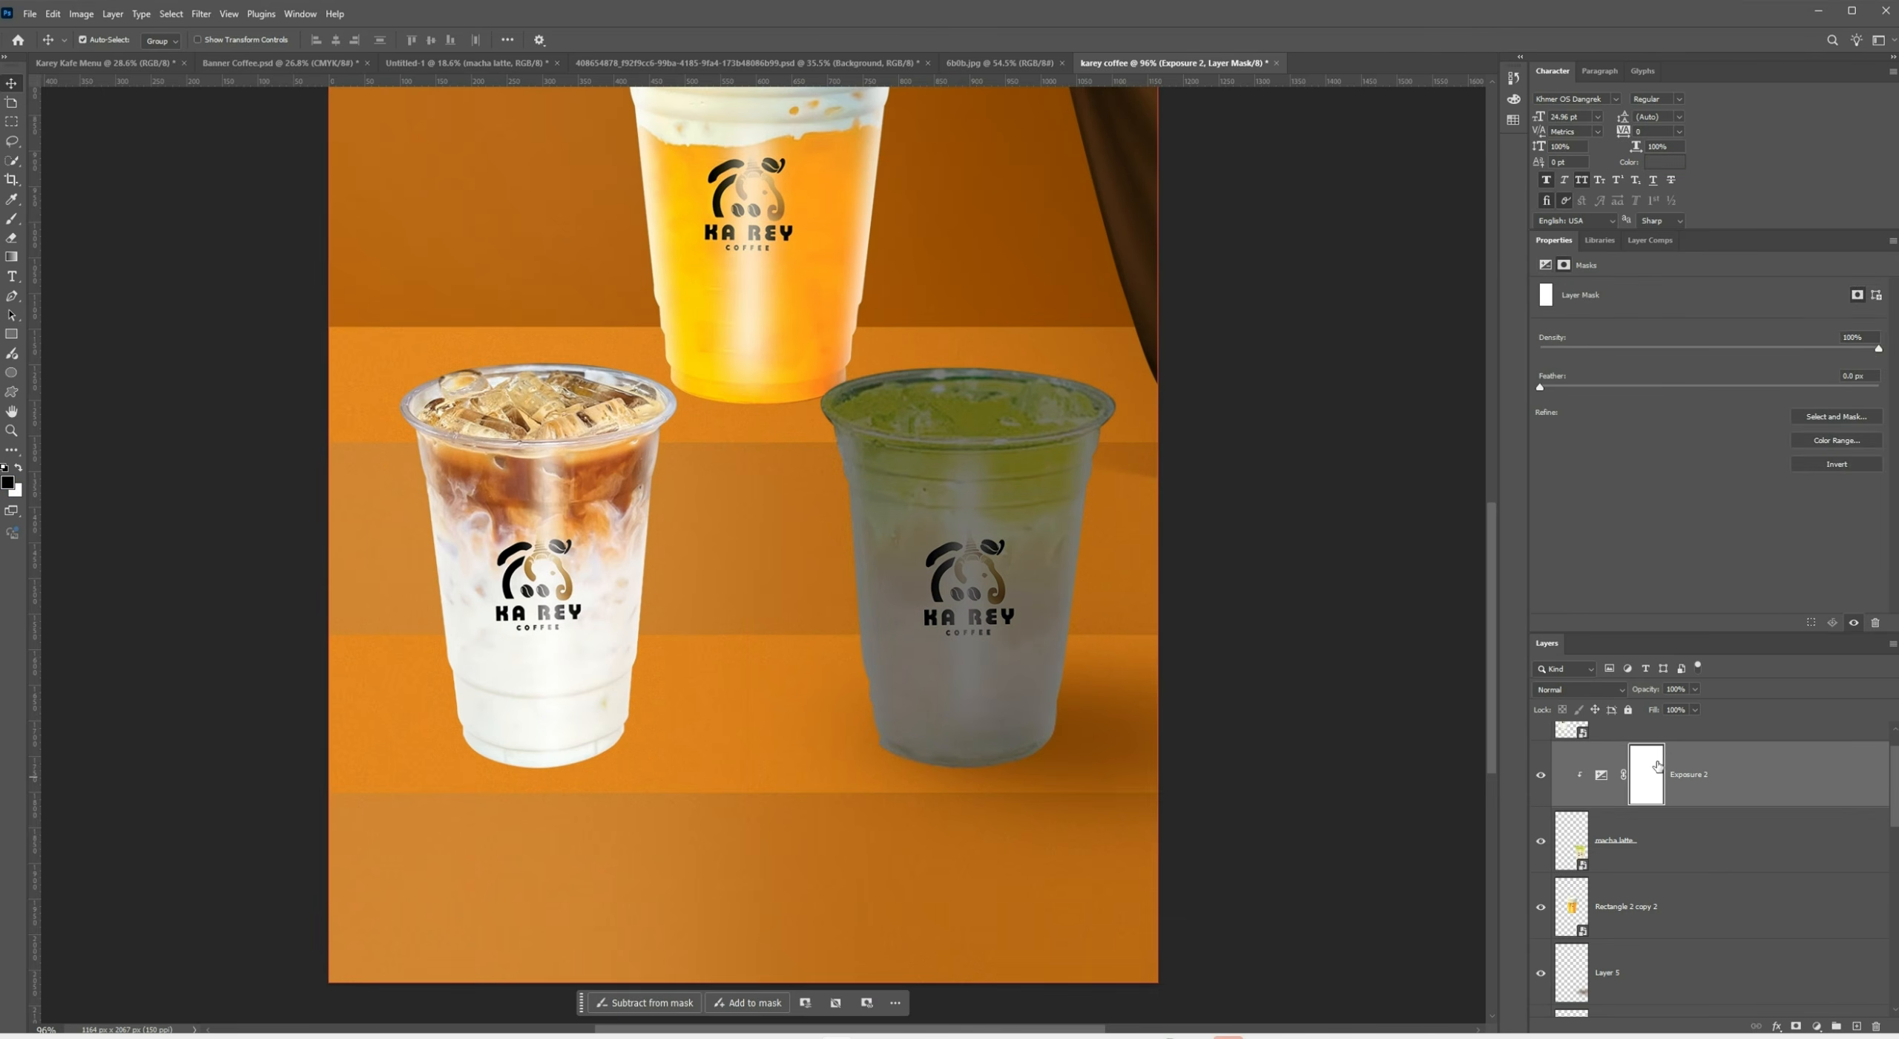
{"action": "key", "text": "ctrl+i"}
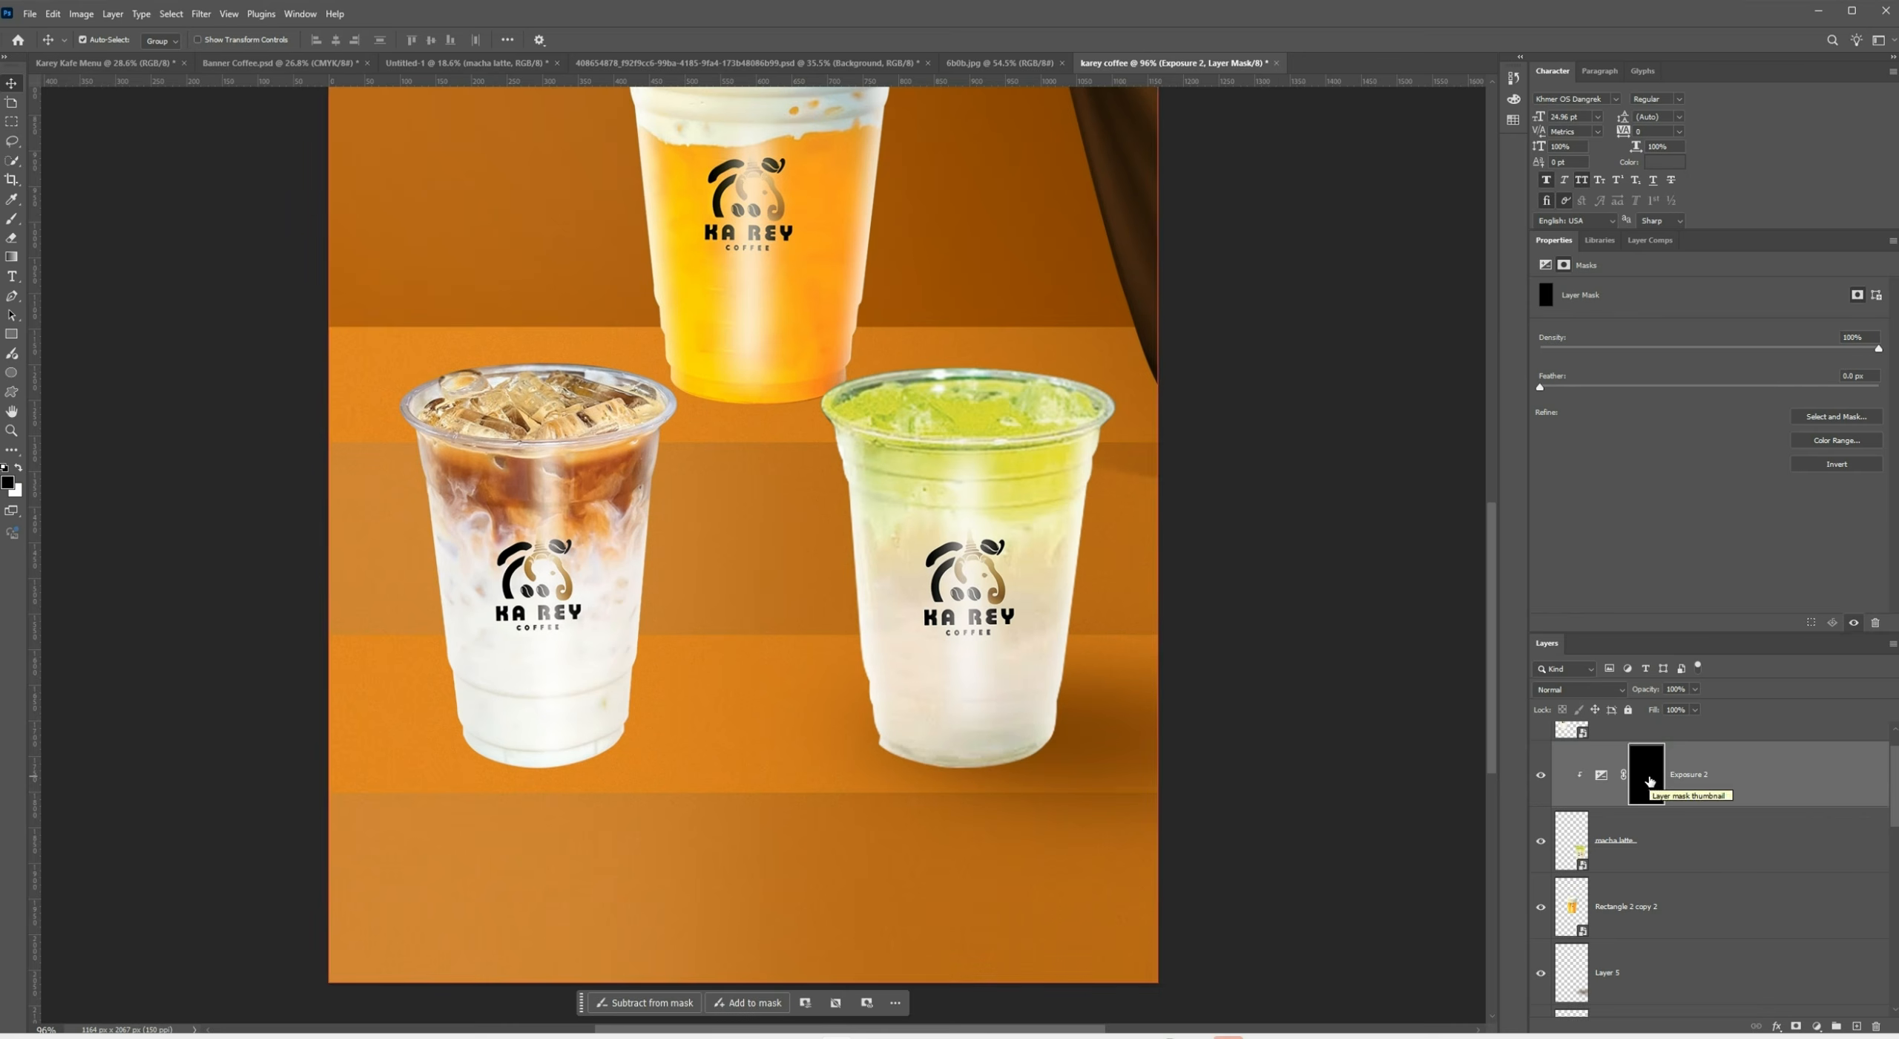
Paint white on the Exposure 2 mask with the soft 40% brush to darken the matcha cup's base and lower right side
{"action": "left_click", "coordinate": [11, 220]}
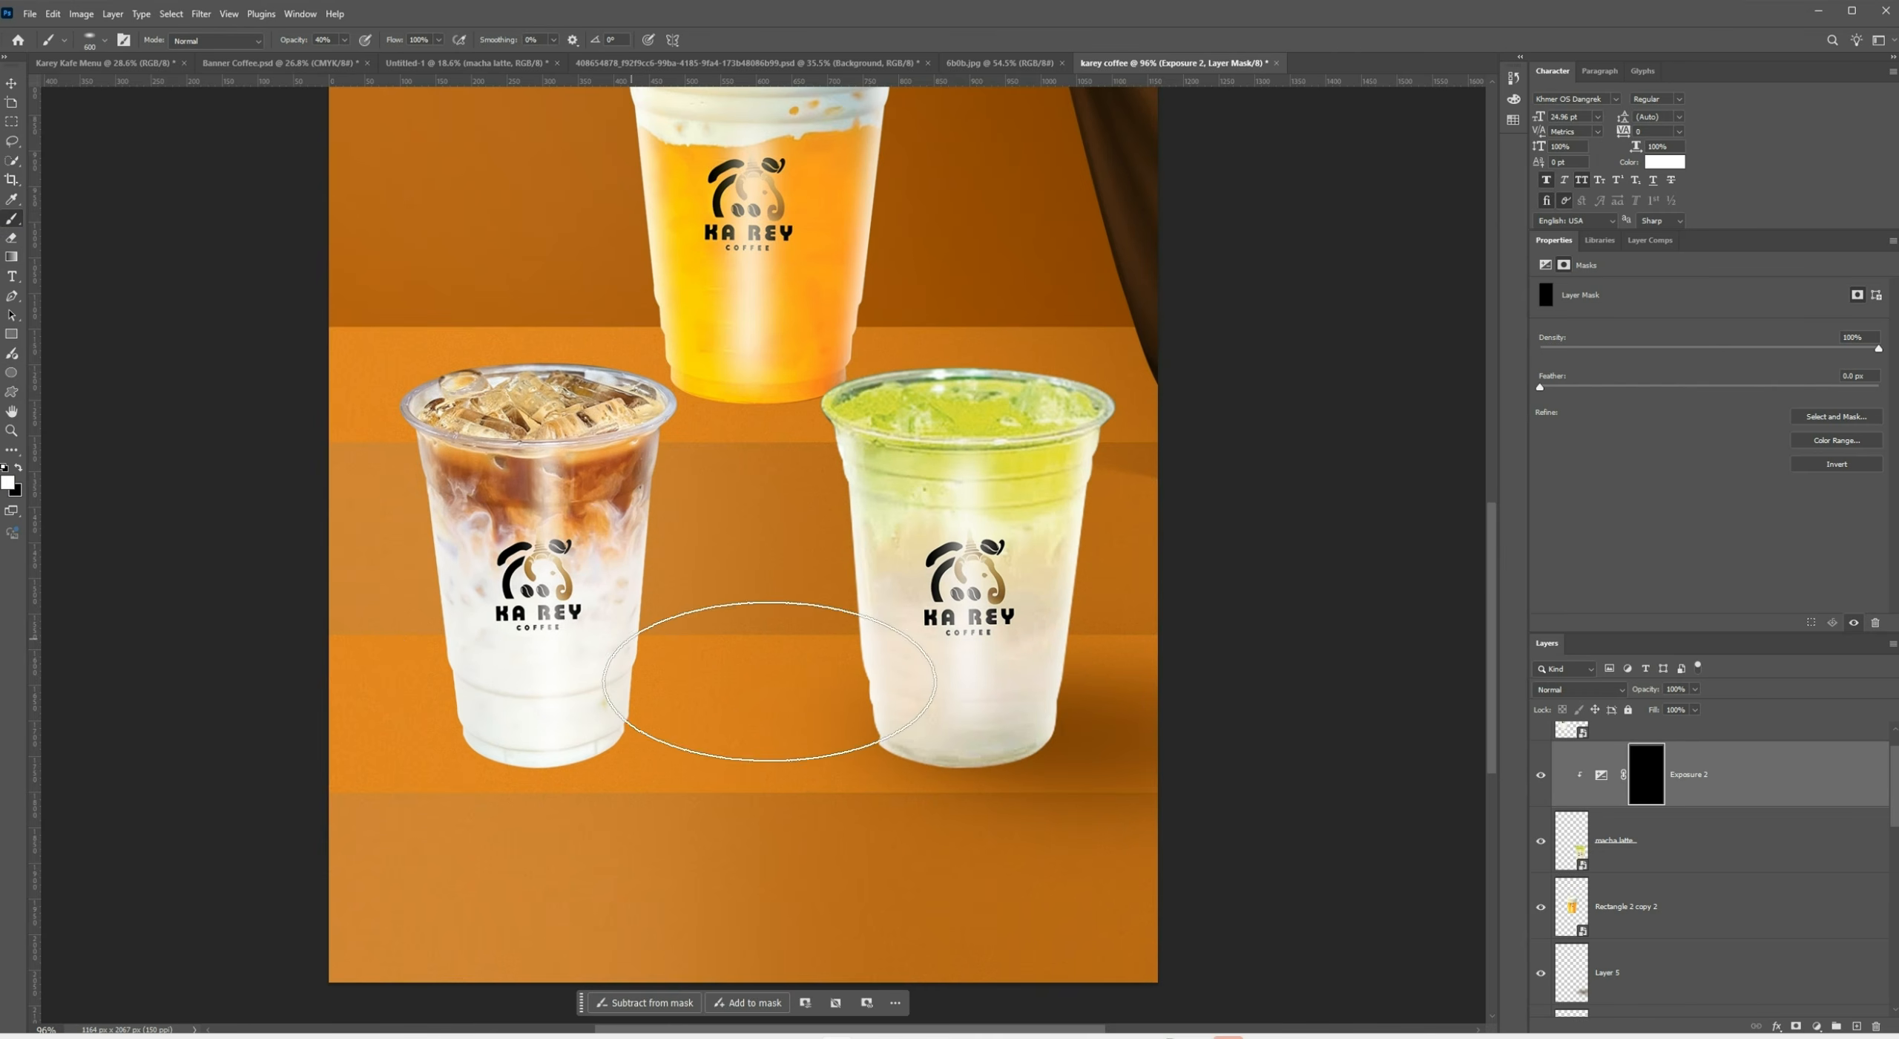
{"action": "mouse_move", "coordinate": [1089, 768]}
{"action": "left_mouse_down"}
{"action": "mouse_move", "coordinate": [967, 767]}
{"action": "mouse_move", "coordinate": [1097, 797]}
{"action": "mouse_move", "coordinate": [1081, 784]}
{"action": "mouse_move", "coordinate": [1028, 821]}
{"action": "left_mouse_up"}
{"action": "key", "text": "ctrl+z"}
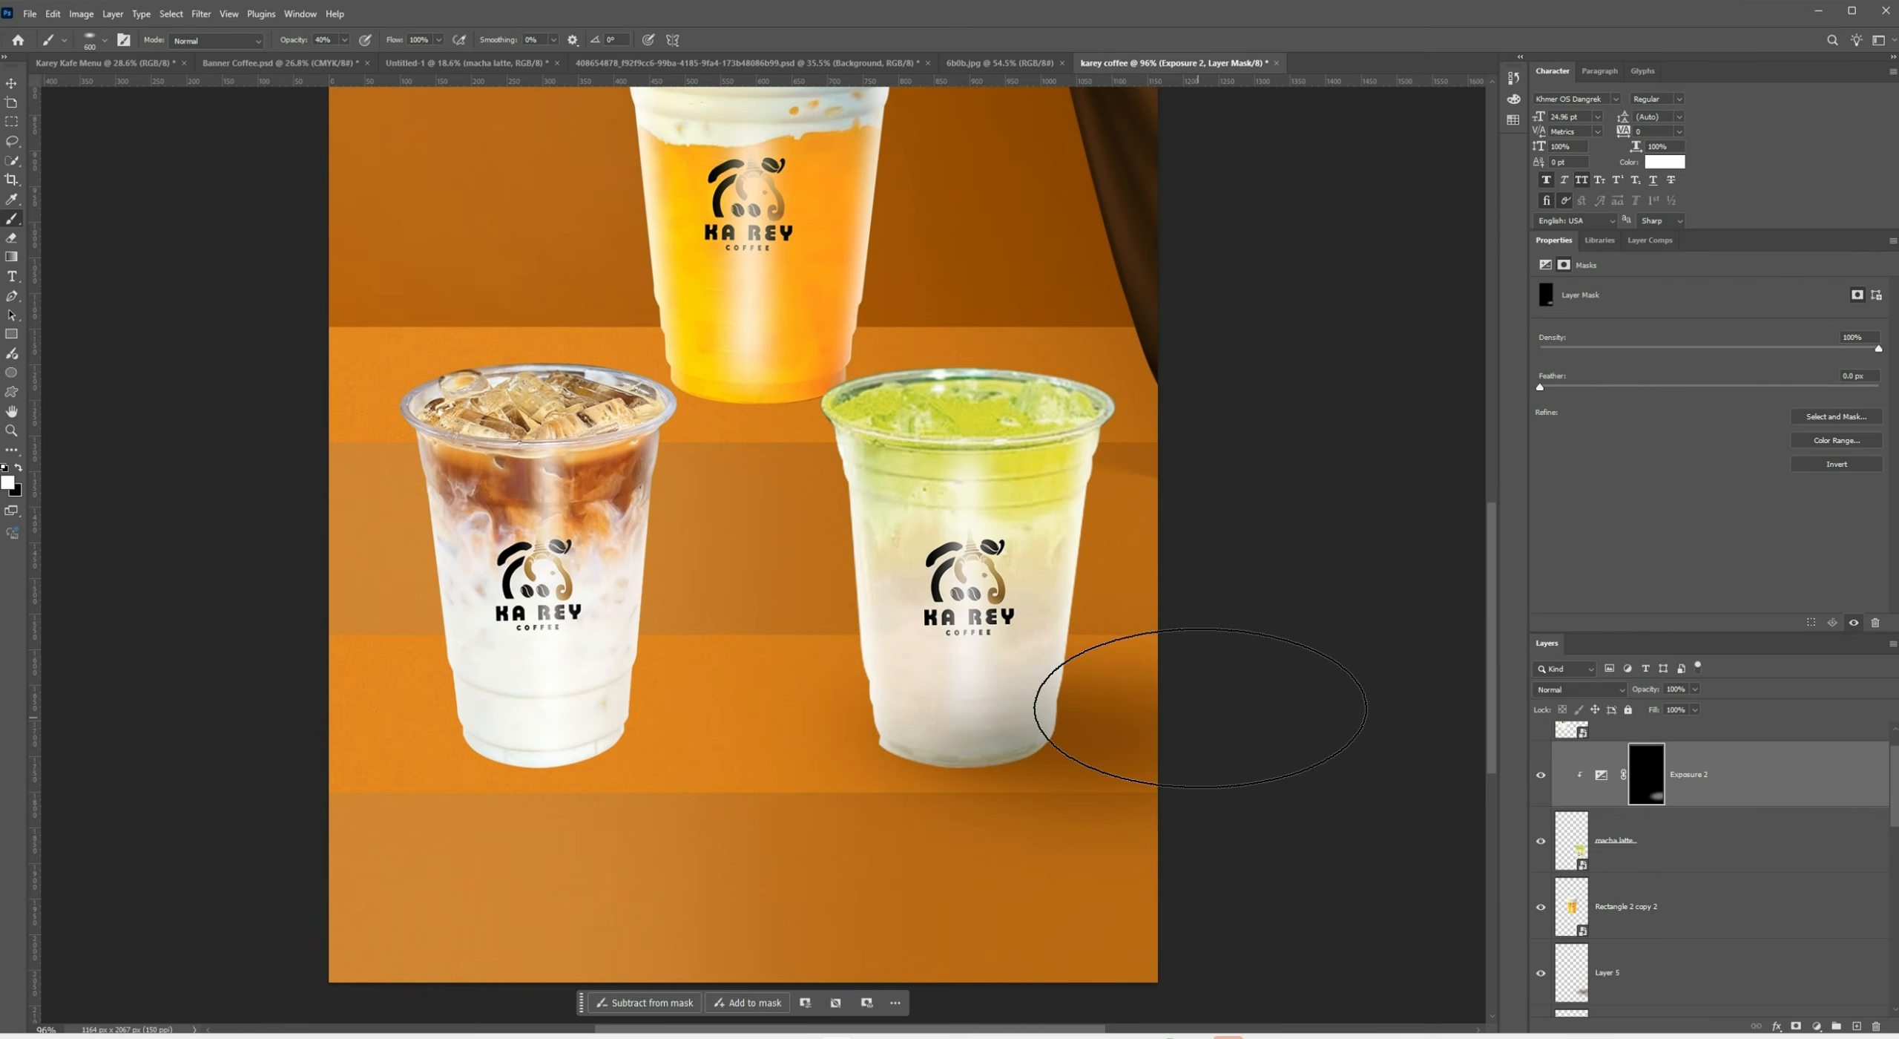
{"action": "scroll", "coordinate": [1200, 607], "scroll_direction": "down", "scroll_amount": 4}
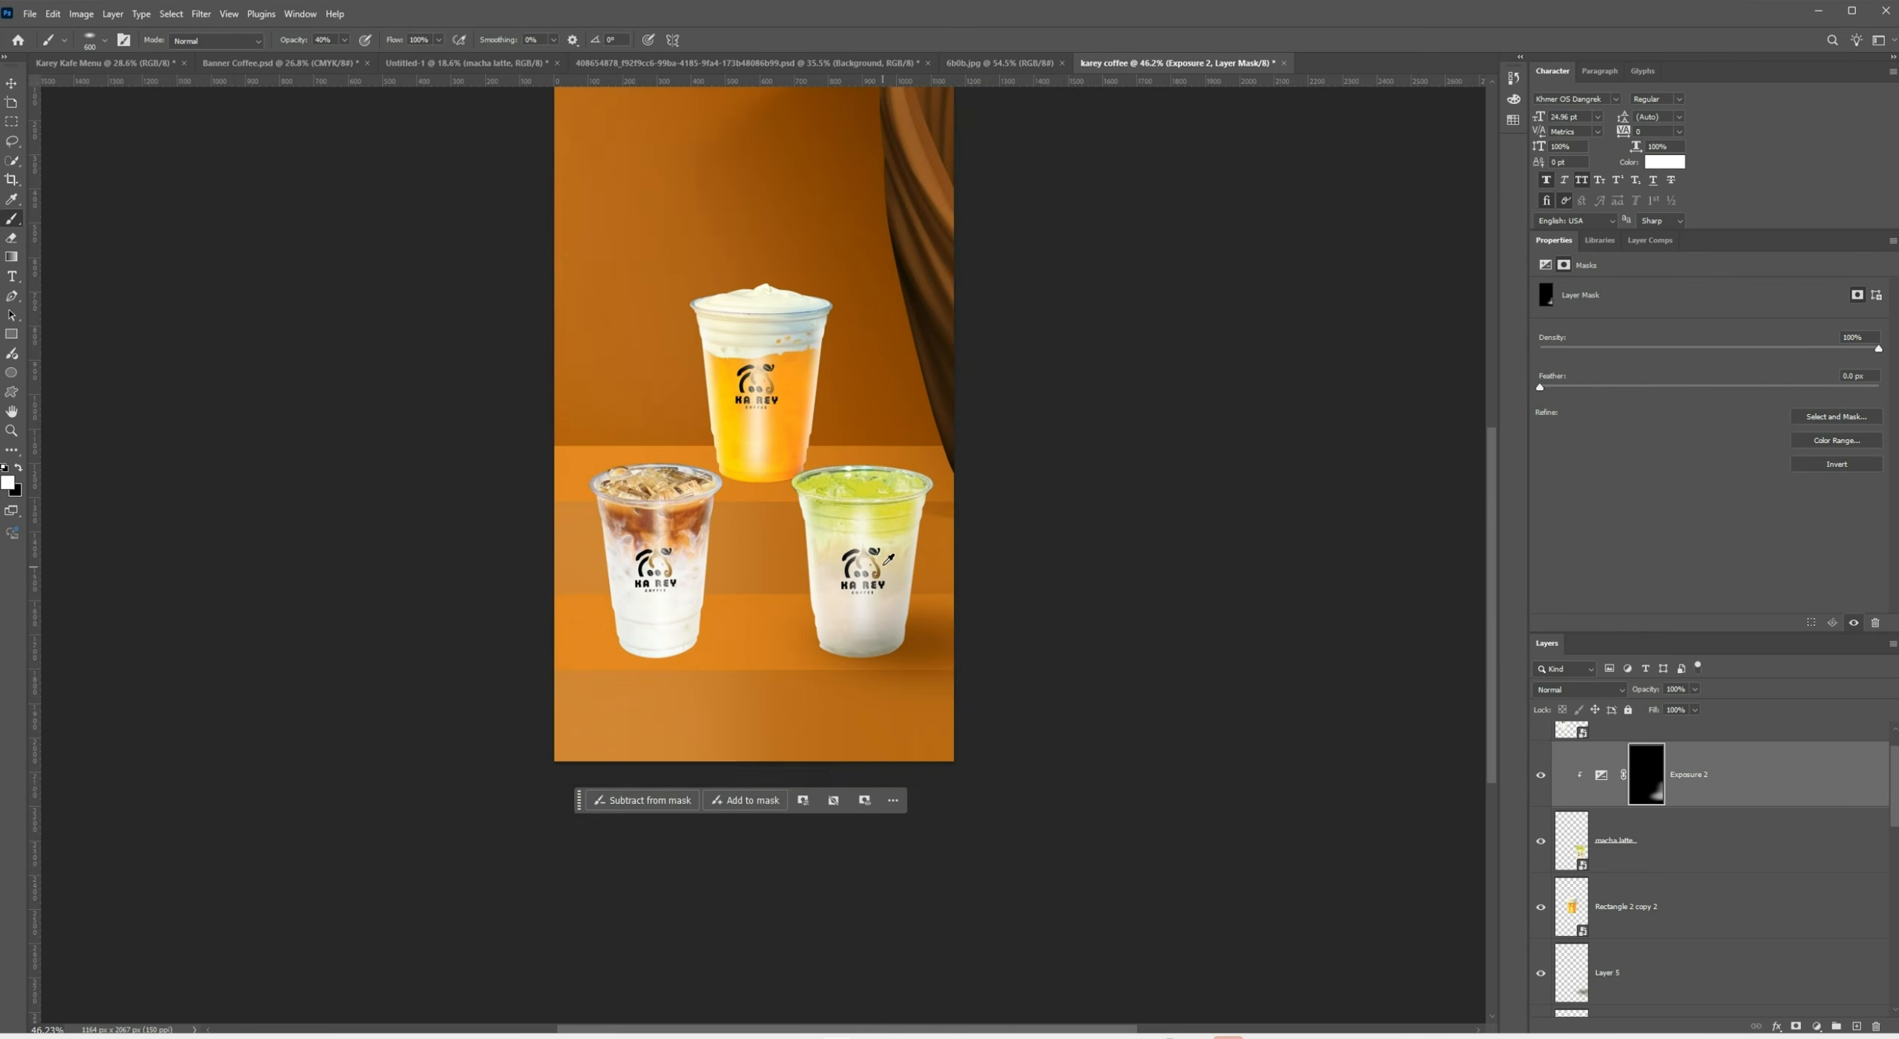
{"action": "scroll", "coordinate": [886, 563], "scroll_direction": "up", "scroll_amount": 5}
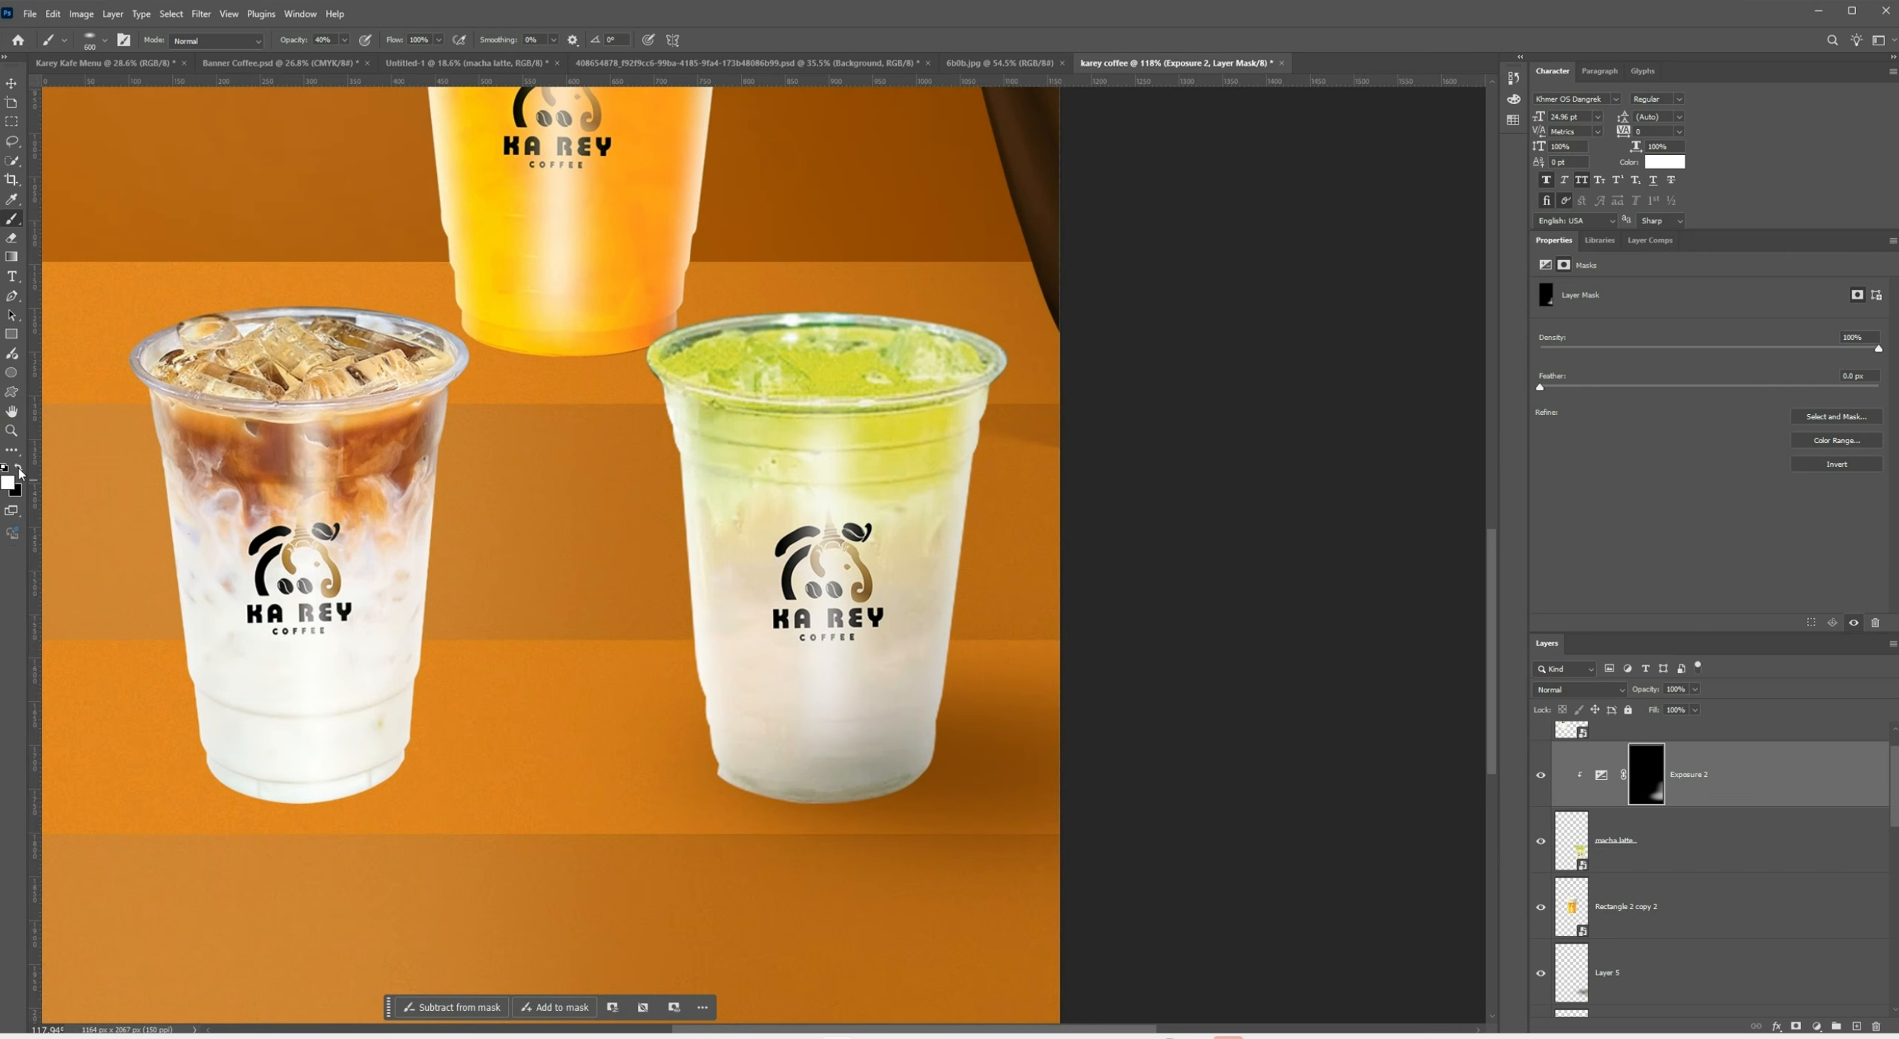
Paint black on the Exposure 2 mask with a smaller brush to soften the darkening across the matcha cup's lower middle
{"action": "key", "text": "x"}
{"action": "key", "text": "bracketleft"}
{"action": "key", "text": "bracketleft"}
{"action": "key", "text": "bracketleft"}
{"action": "mouse_move", "coordinate": [899, 710]}
{"action": "left_mouse_down"}
{"action": "mouse_move", "coordinate": [868, 734]}
{"action": "mouse_move", "coordinate": [814, 725]}
{"action": "left_mouse_up"}
{"action": "key", "text": "bracketleft"}
{"action": "scroll", "coordinate": [1036, 627], "scroll_direction": "down", "scroll_amount": 5}
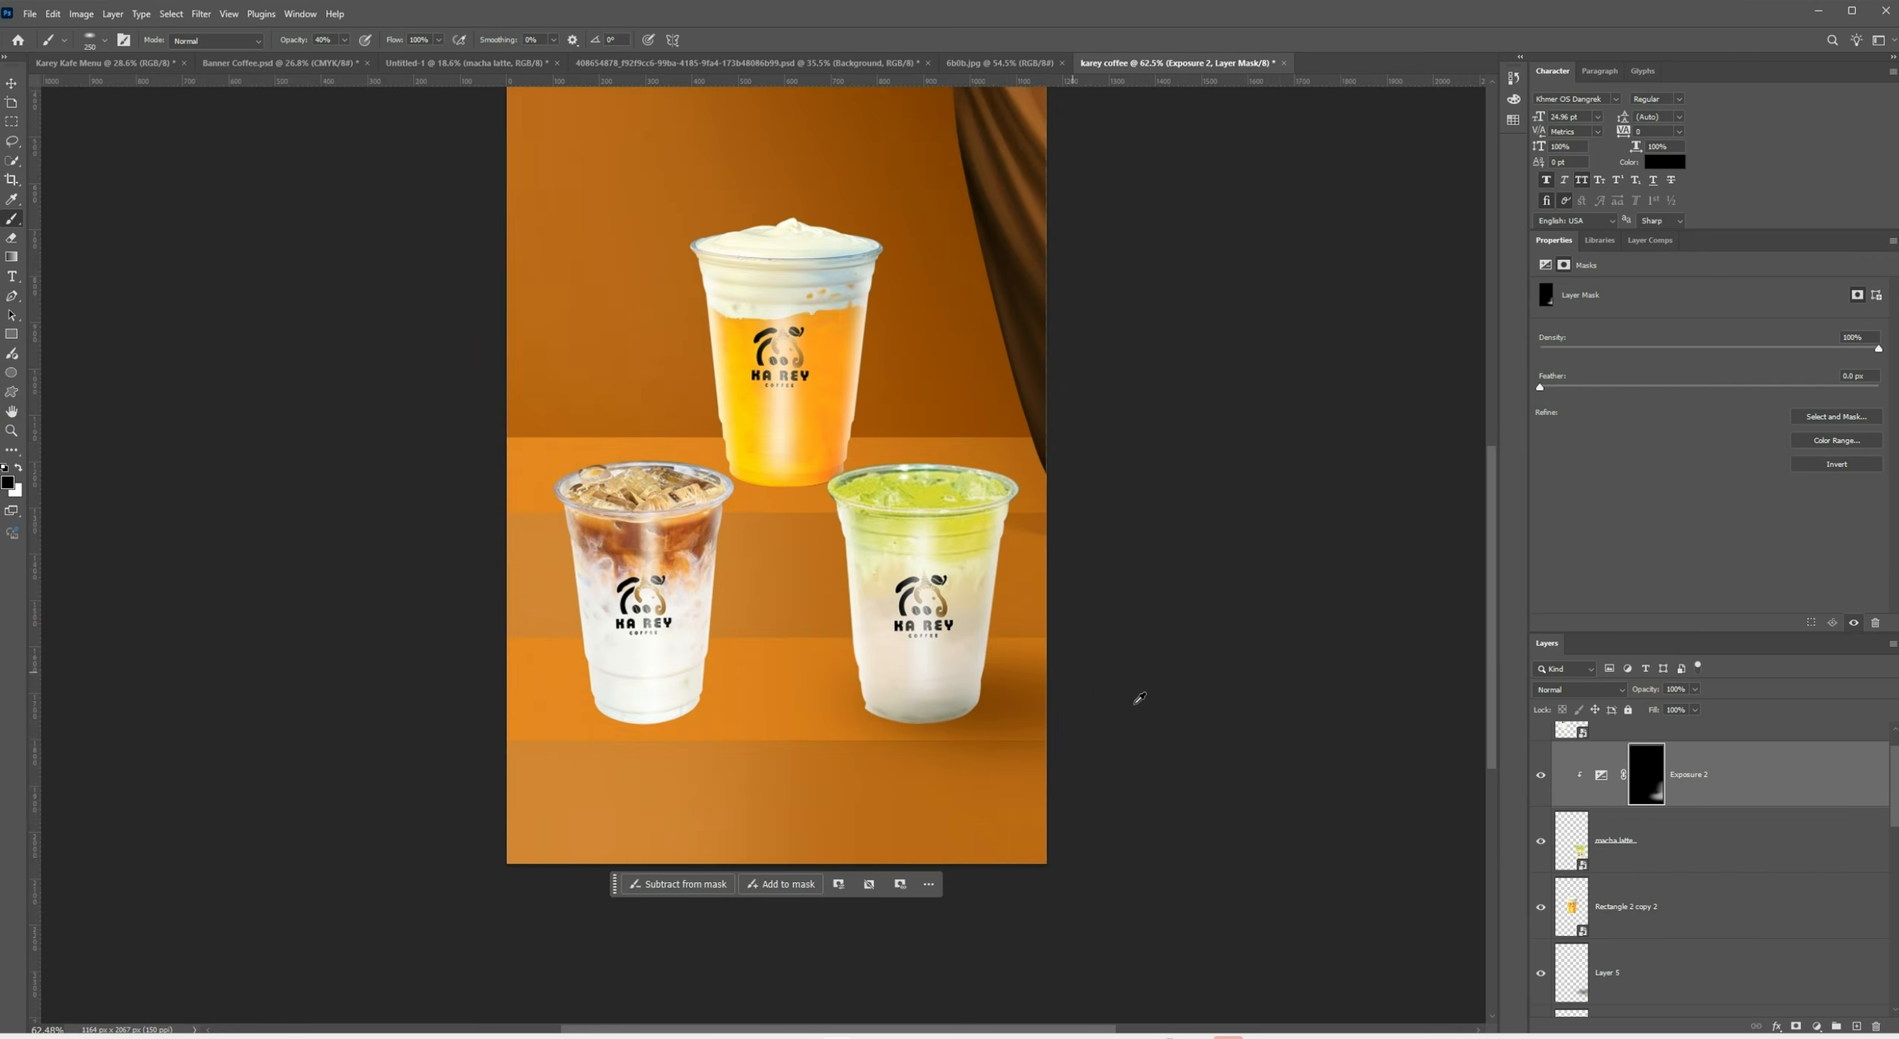
{"action": "scroll", "coordinate": [853, 690], "scroll_direction": "up", "scroll_amount": 6}
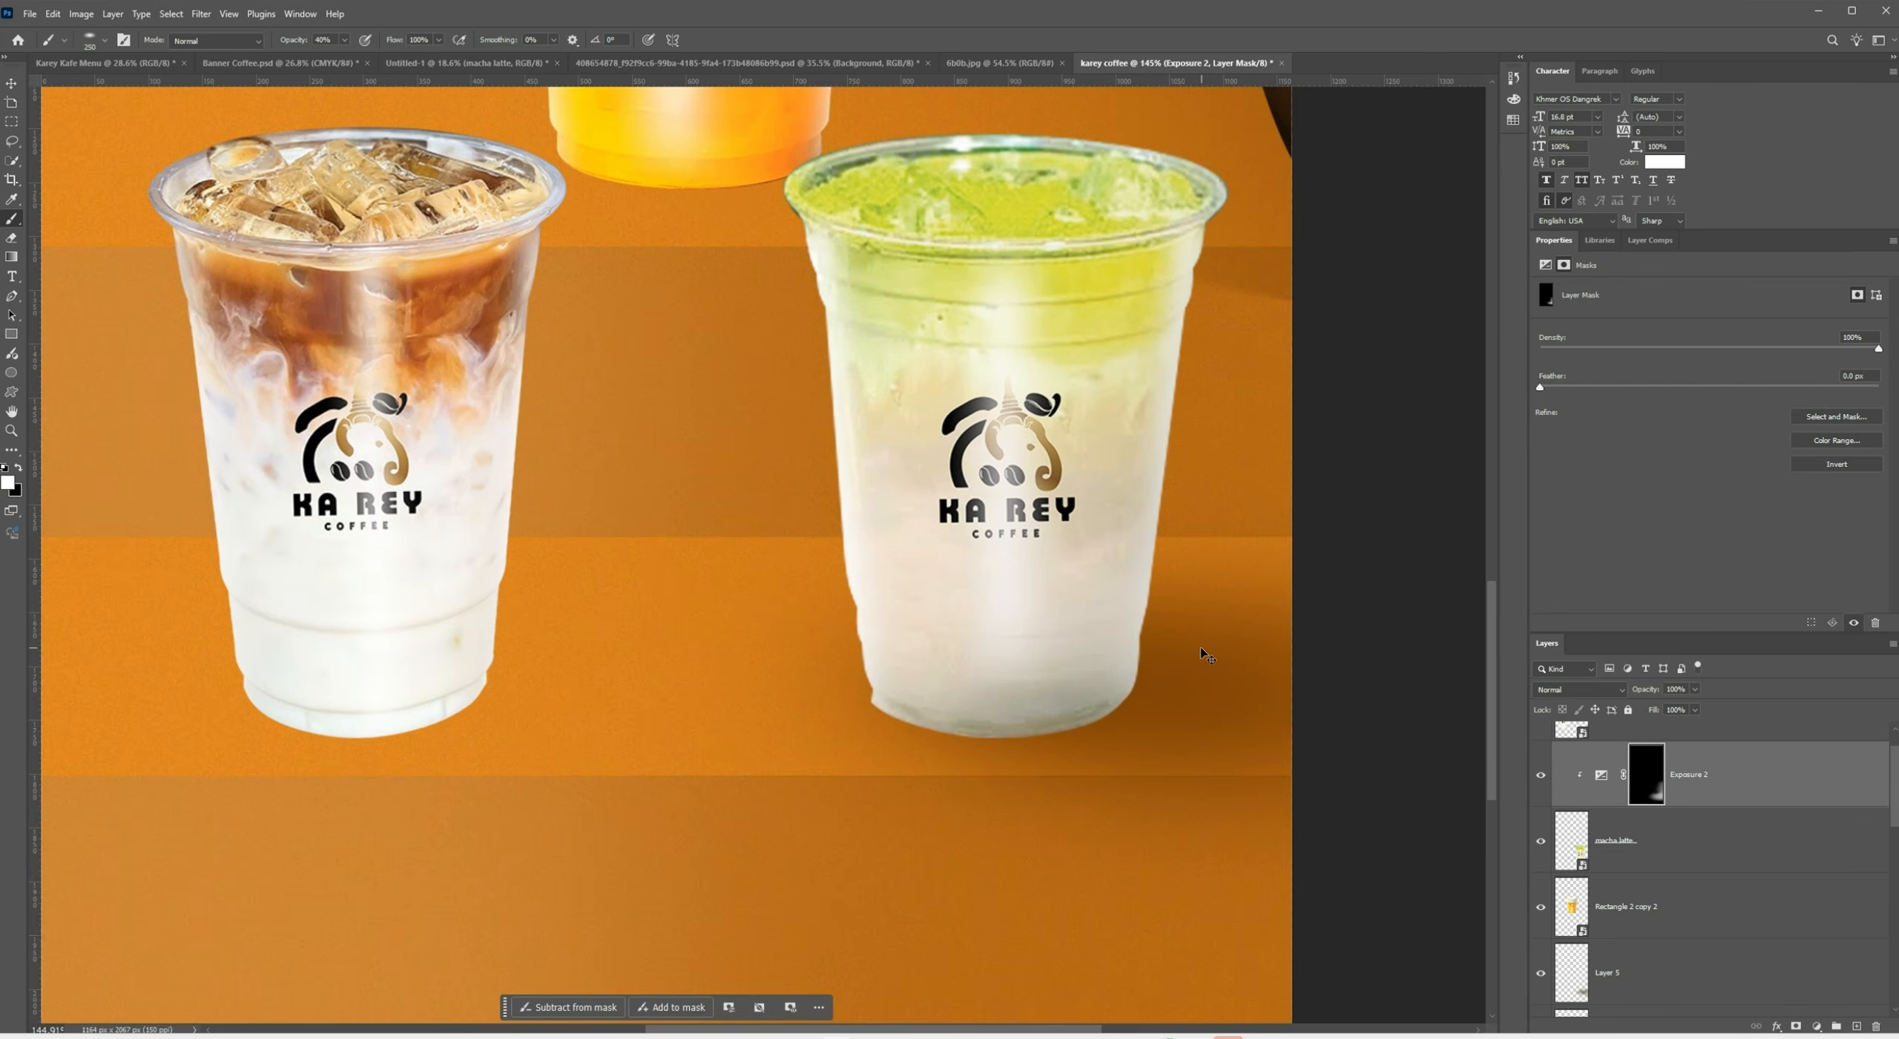
{"action": "scroll", "coordinate": [1282, 718], "scroll_direction": "down", "scroll_amount": 2}
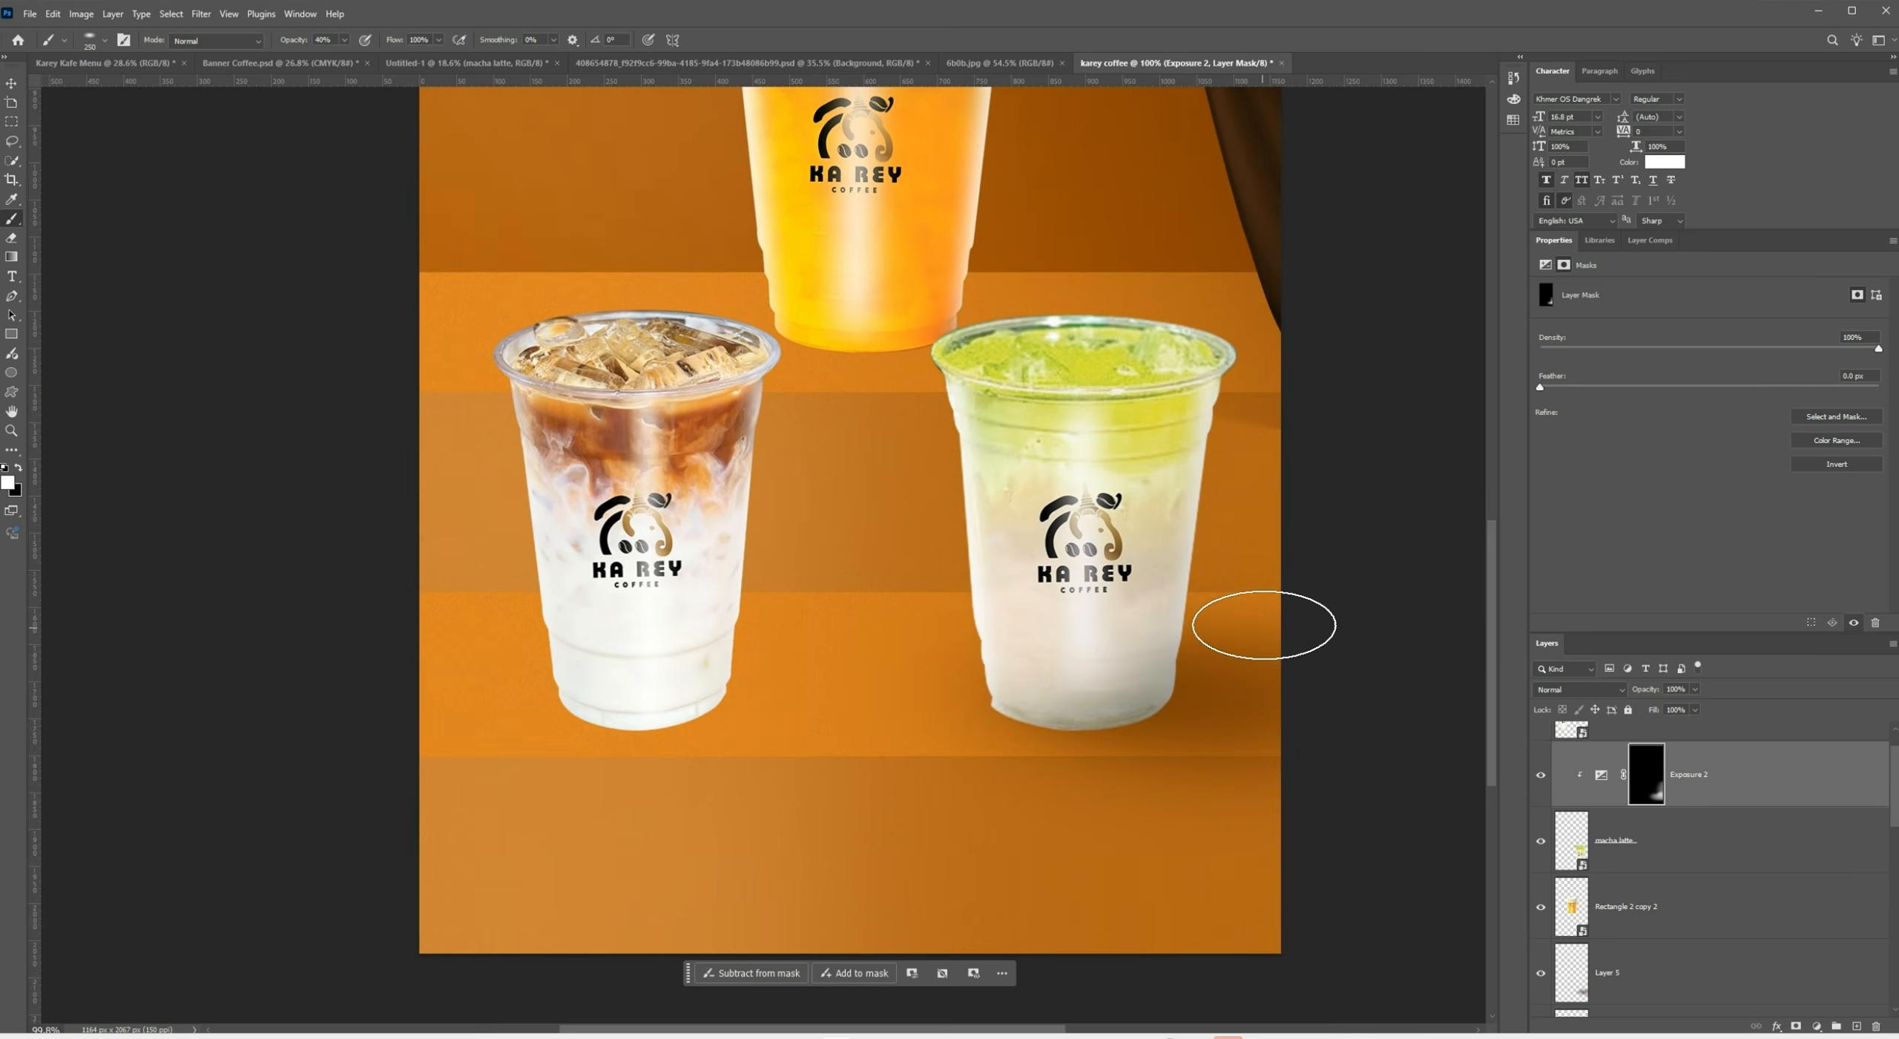
{"action": "scroll", "coordinate": [1284, 730], "scroll_direction": "down", "scroll_amount": 3}
{"action": "scroll", "coordinate": [915, 575], "scroll_direction": "up", "scroll_amount": 2}
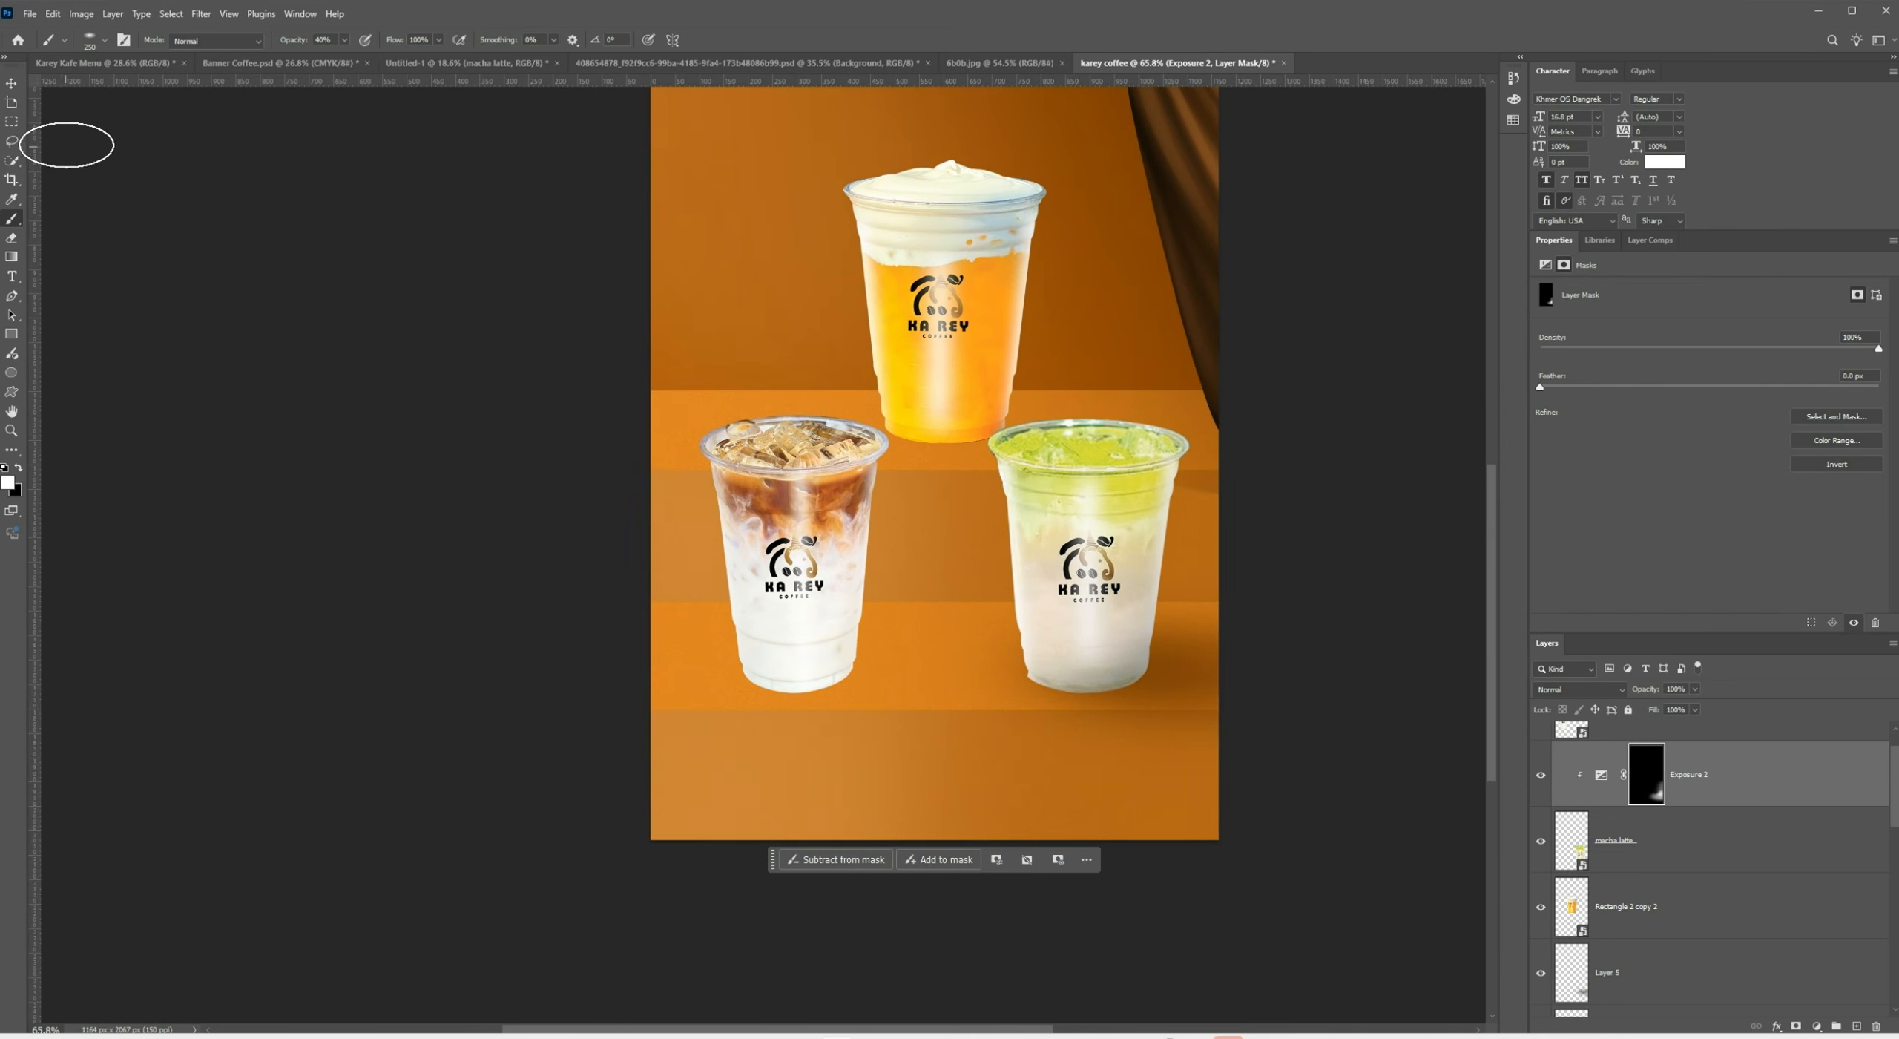
Reduce the opacity of the matcha cup's Layer 5 shadow to 83% and of its Exposure 2 adjustment to 79%
{"action": "left_click", "coordinate": [7, 84]}
{"action": "scroll", "coordinate": [1253, 742], "scroll_direction": "up", "scroll_amount": 4}
{"action": "left_click", "coordinate": [1298, 628]}
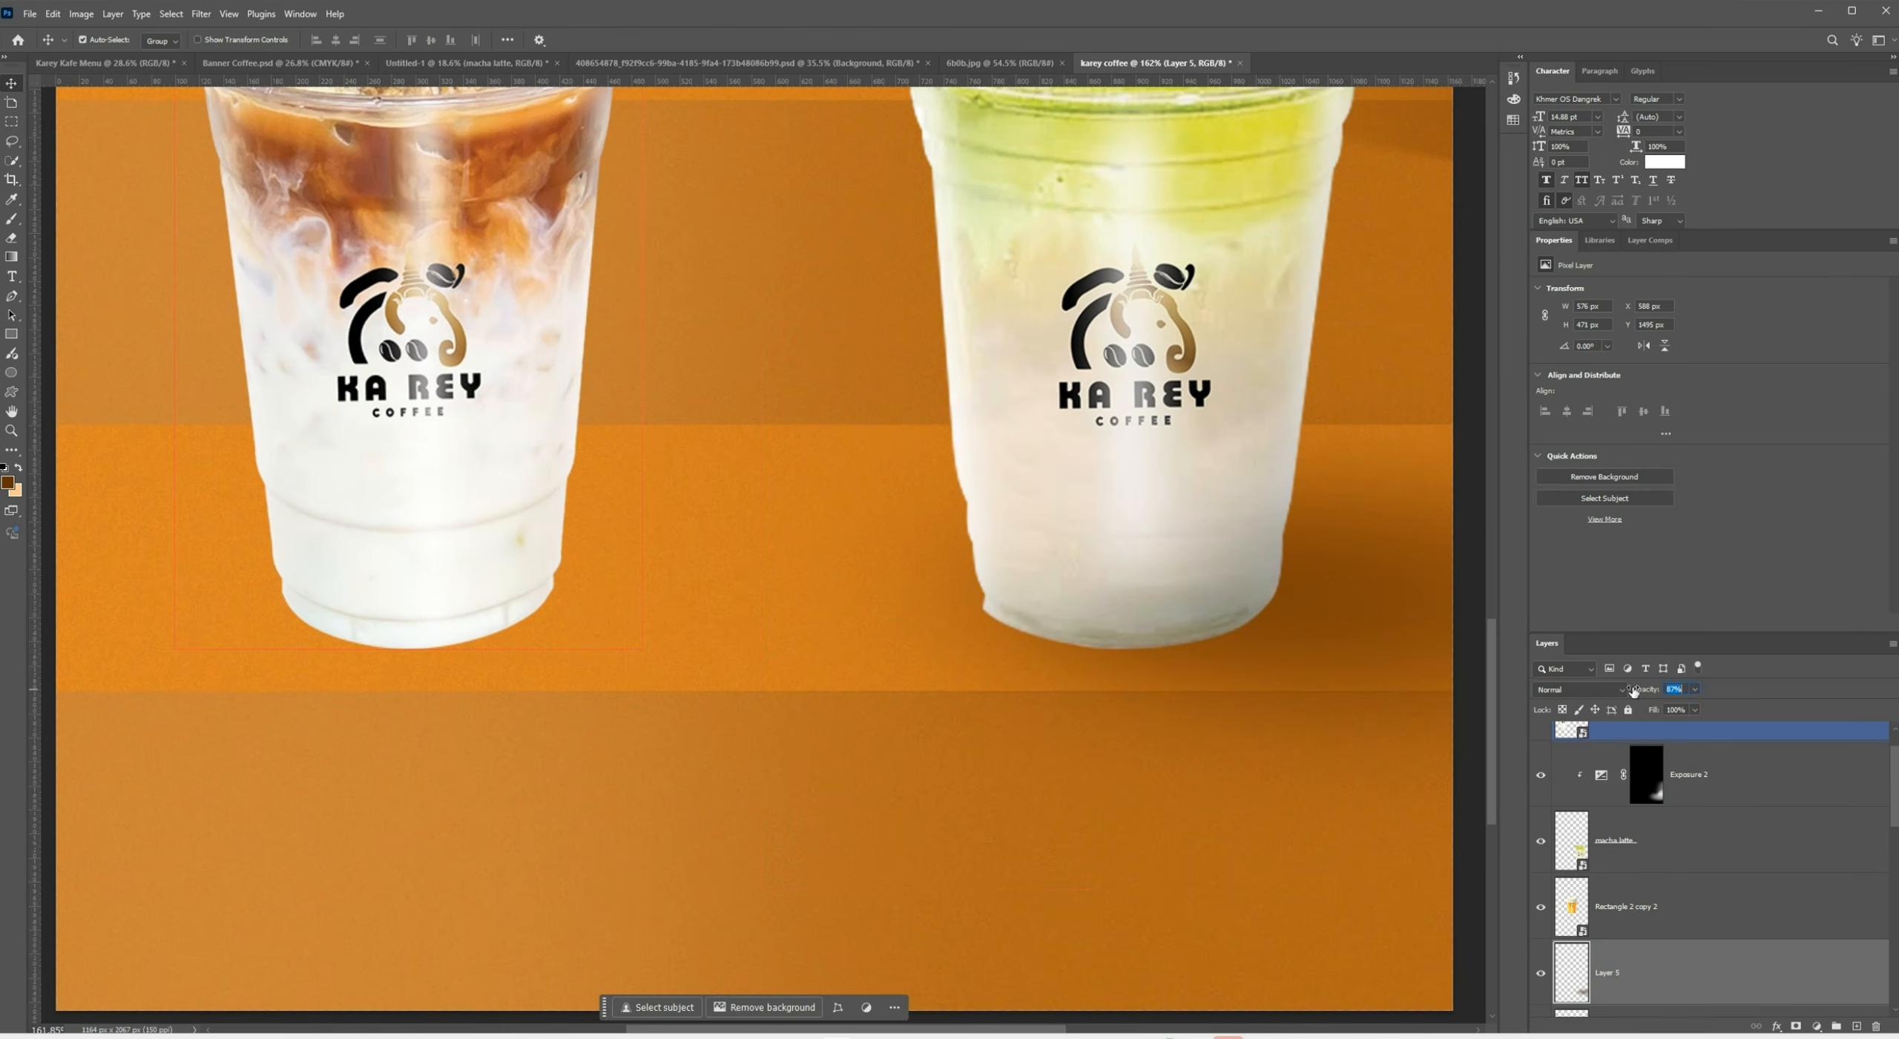
{"action": "left_click_drag", "start_coordinate": [1633, 690], "coordinate": [1627, 691]}
{"action": "scroll", "coordinate": [1157, 749], "scroll_direction": "down", "scroll_amount": 5}
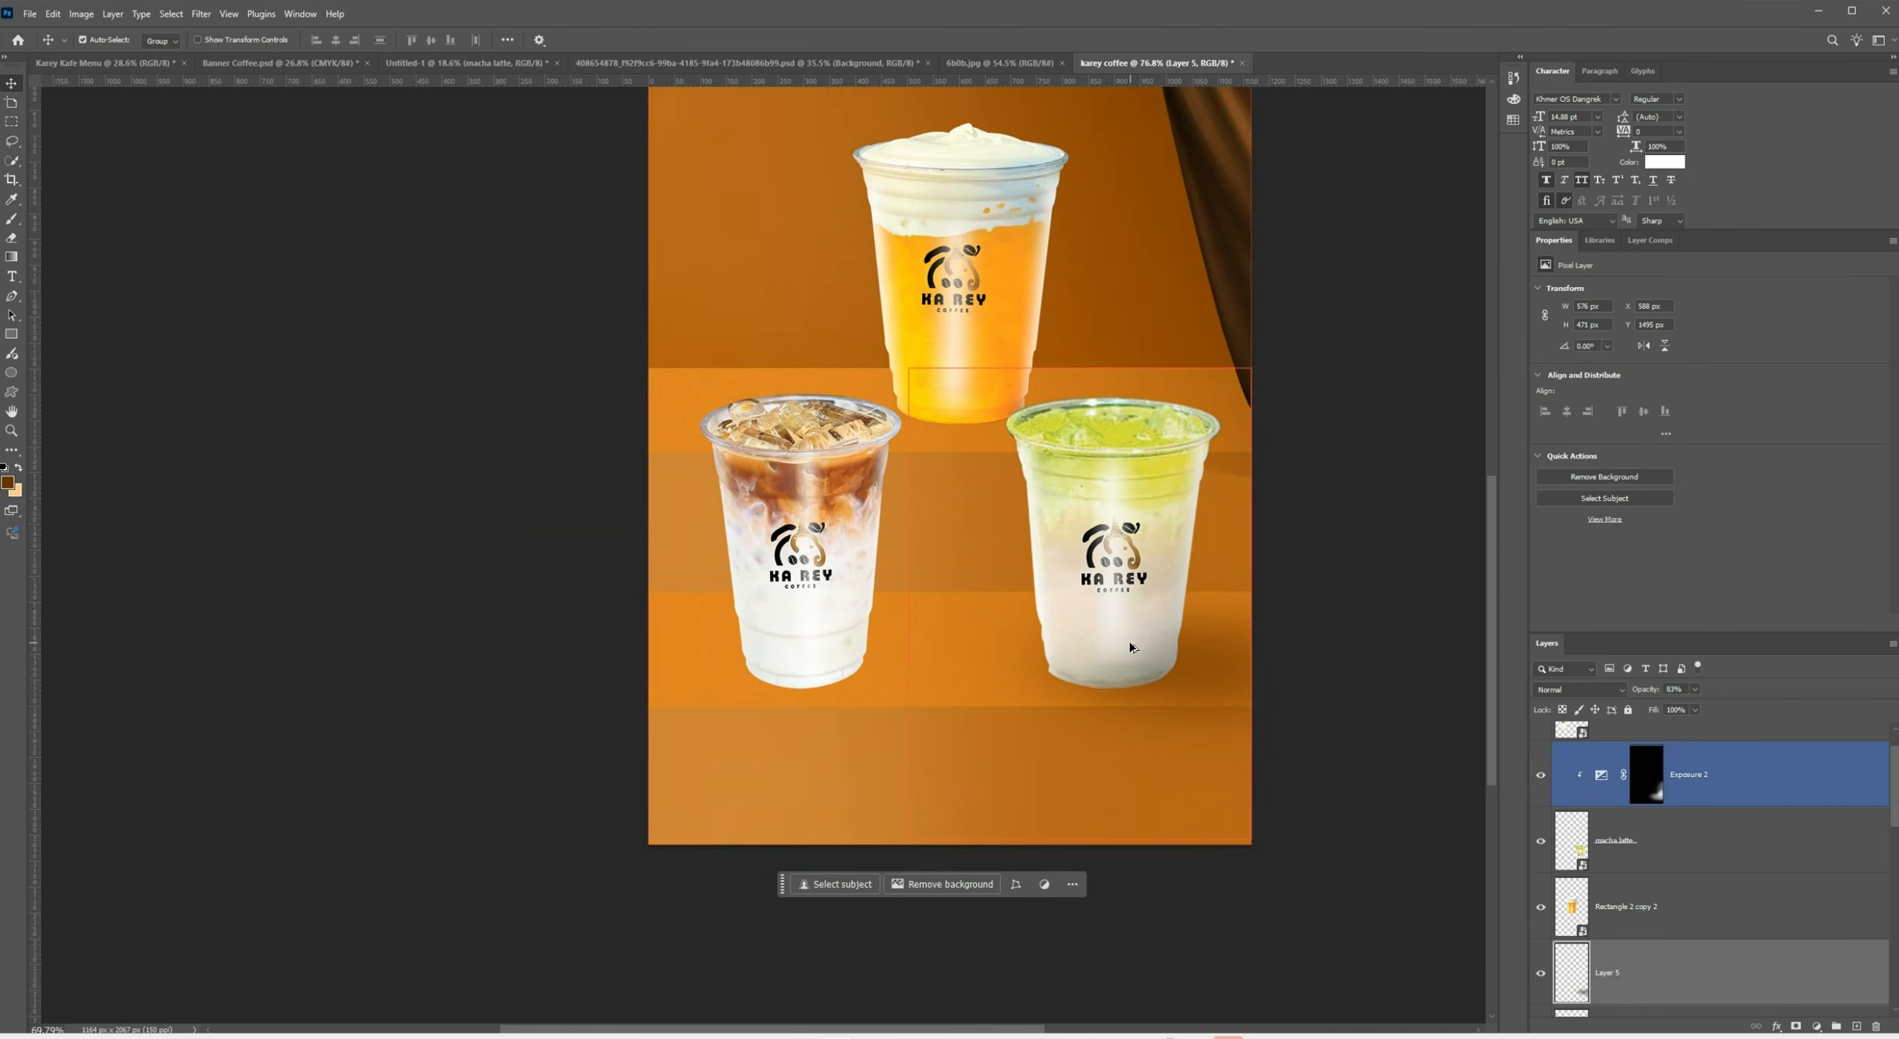
{"action": "scroll", "coordinate": [1129, 647], "scroll_direction": "up", "scroll_amount": 2}
{"action": "left_click", "coordinate": [1646, 774]}
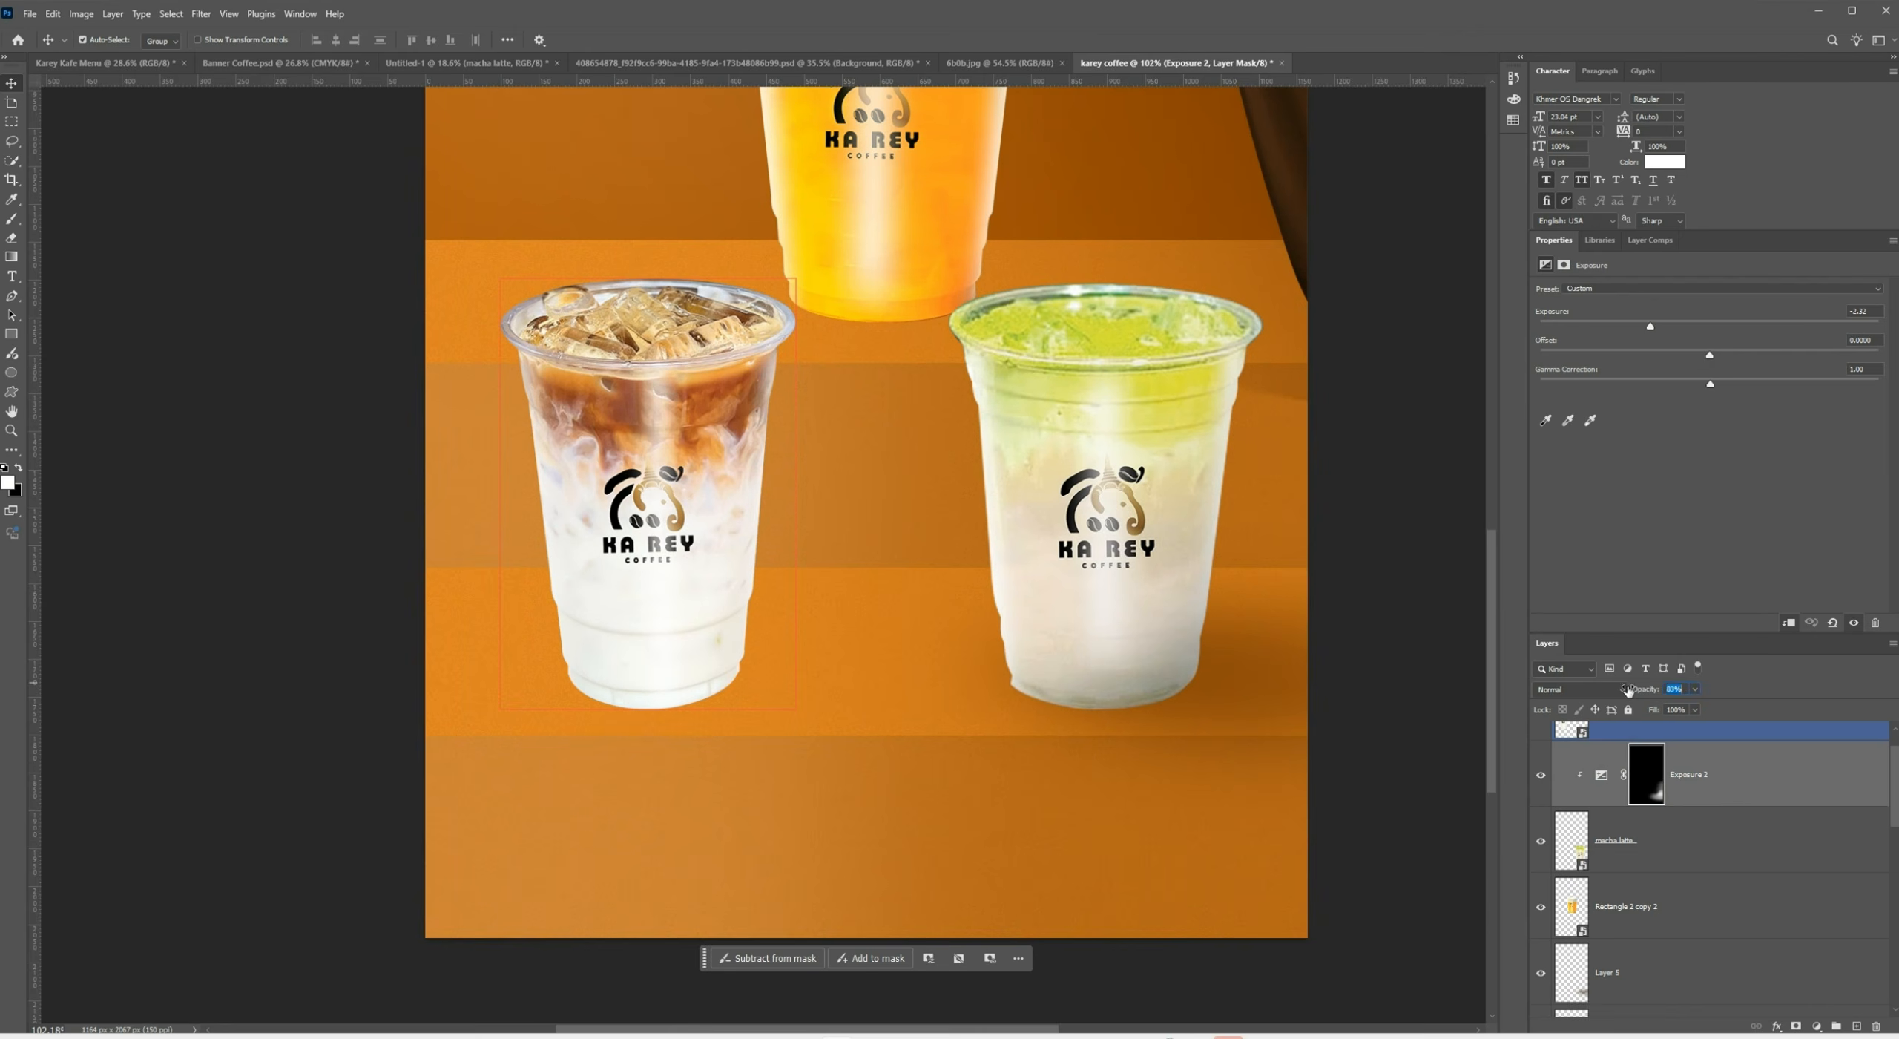
{"action": "scroll", "coordinate": [1314, 779], "scroll_direction": "down", "scroll_amount": 3}
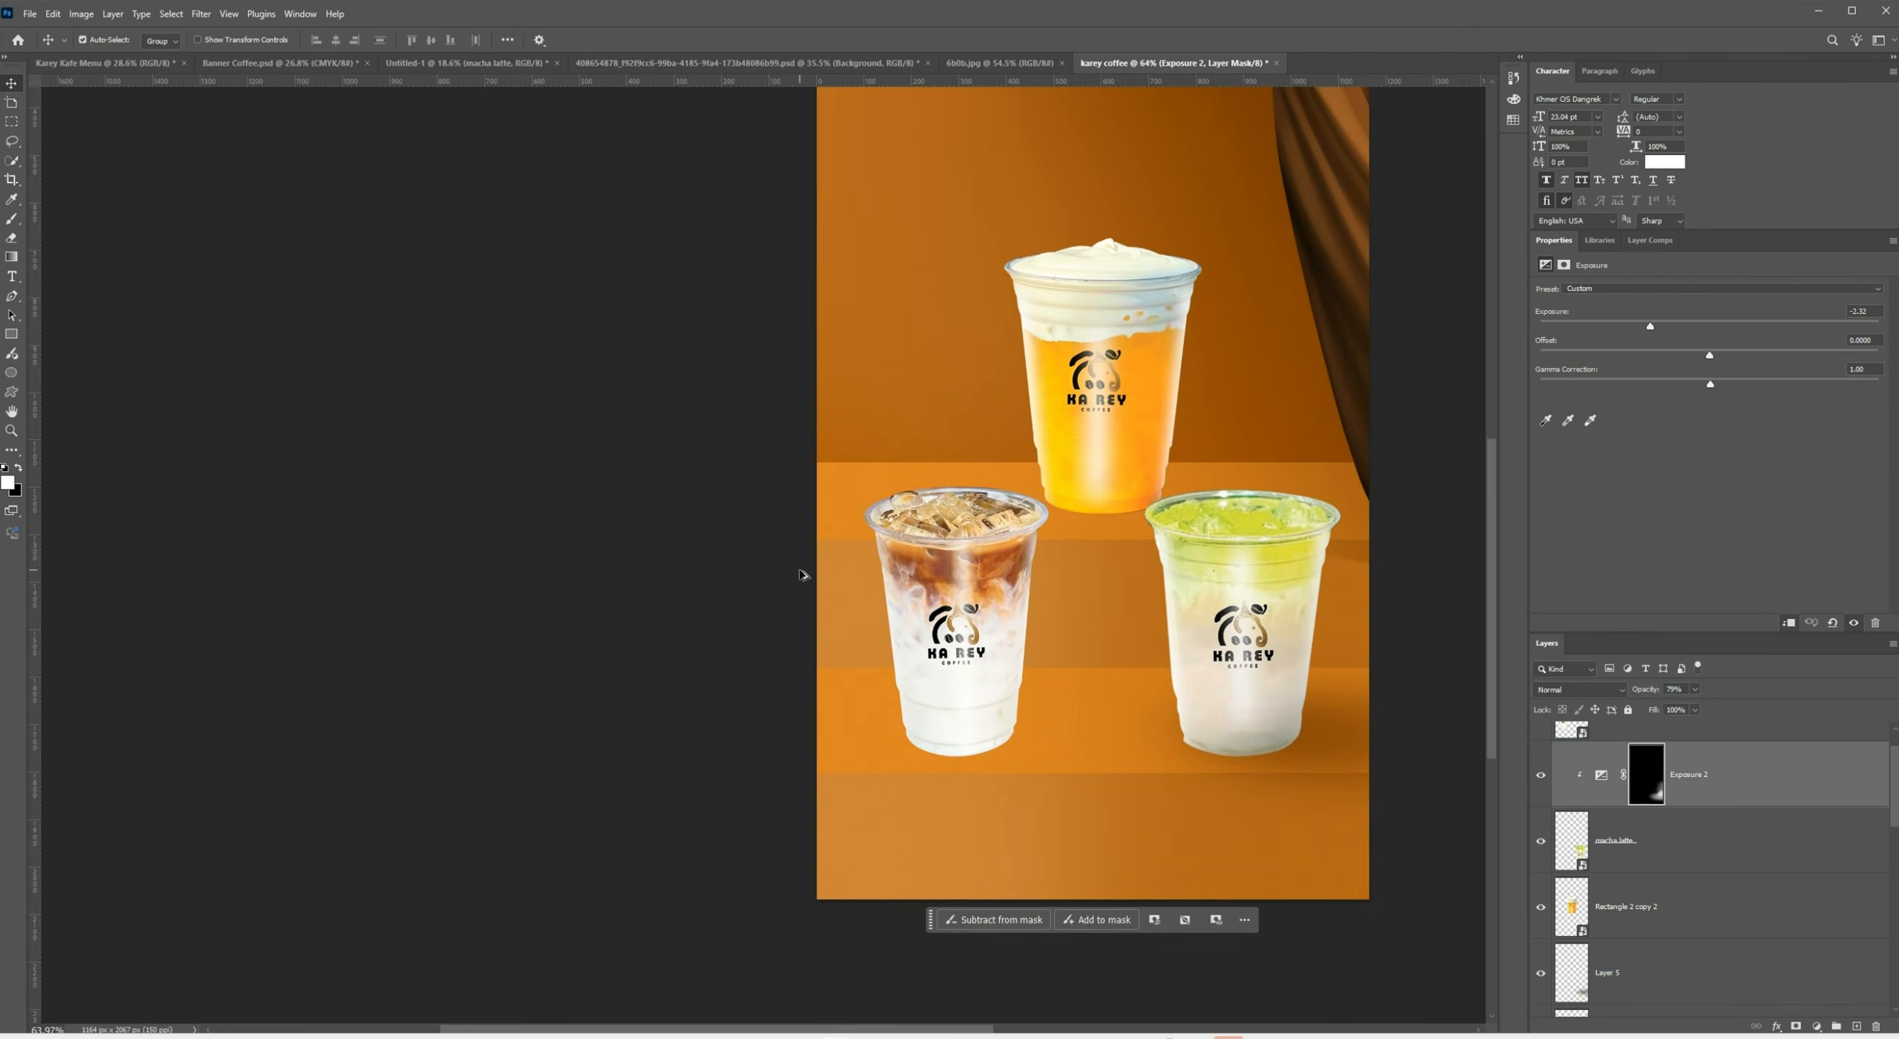
Add an Exposure adjustment of -2.20 clipped to the iced coffee cup and invert its mask to black
{"action": "left_click", "coordinate": [994, 650]}
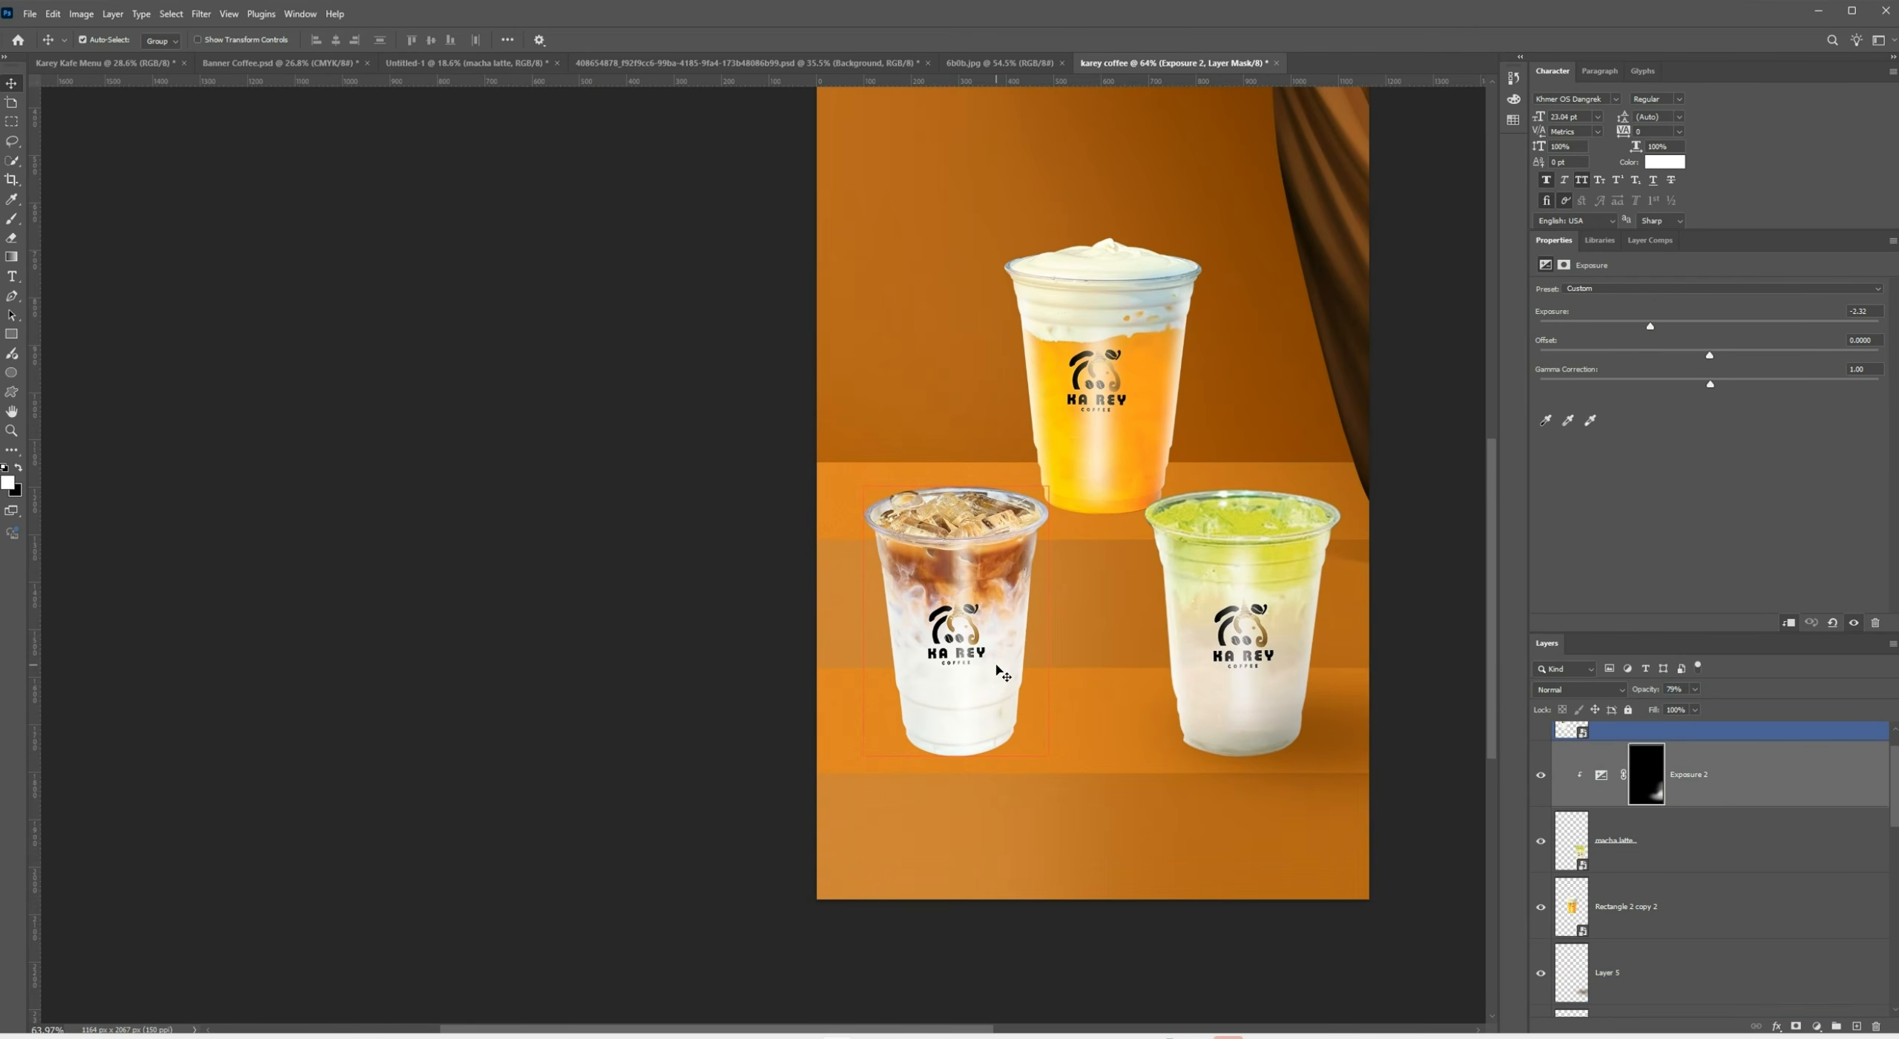
{"action": "left_click", "coordinate": [1816, 1026]}
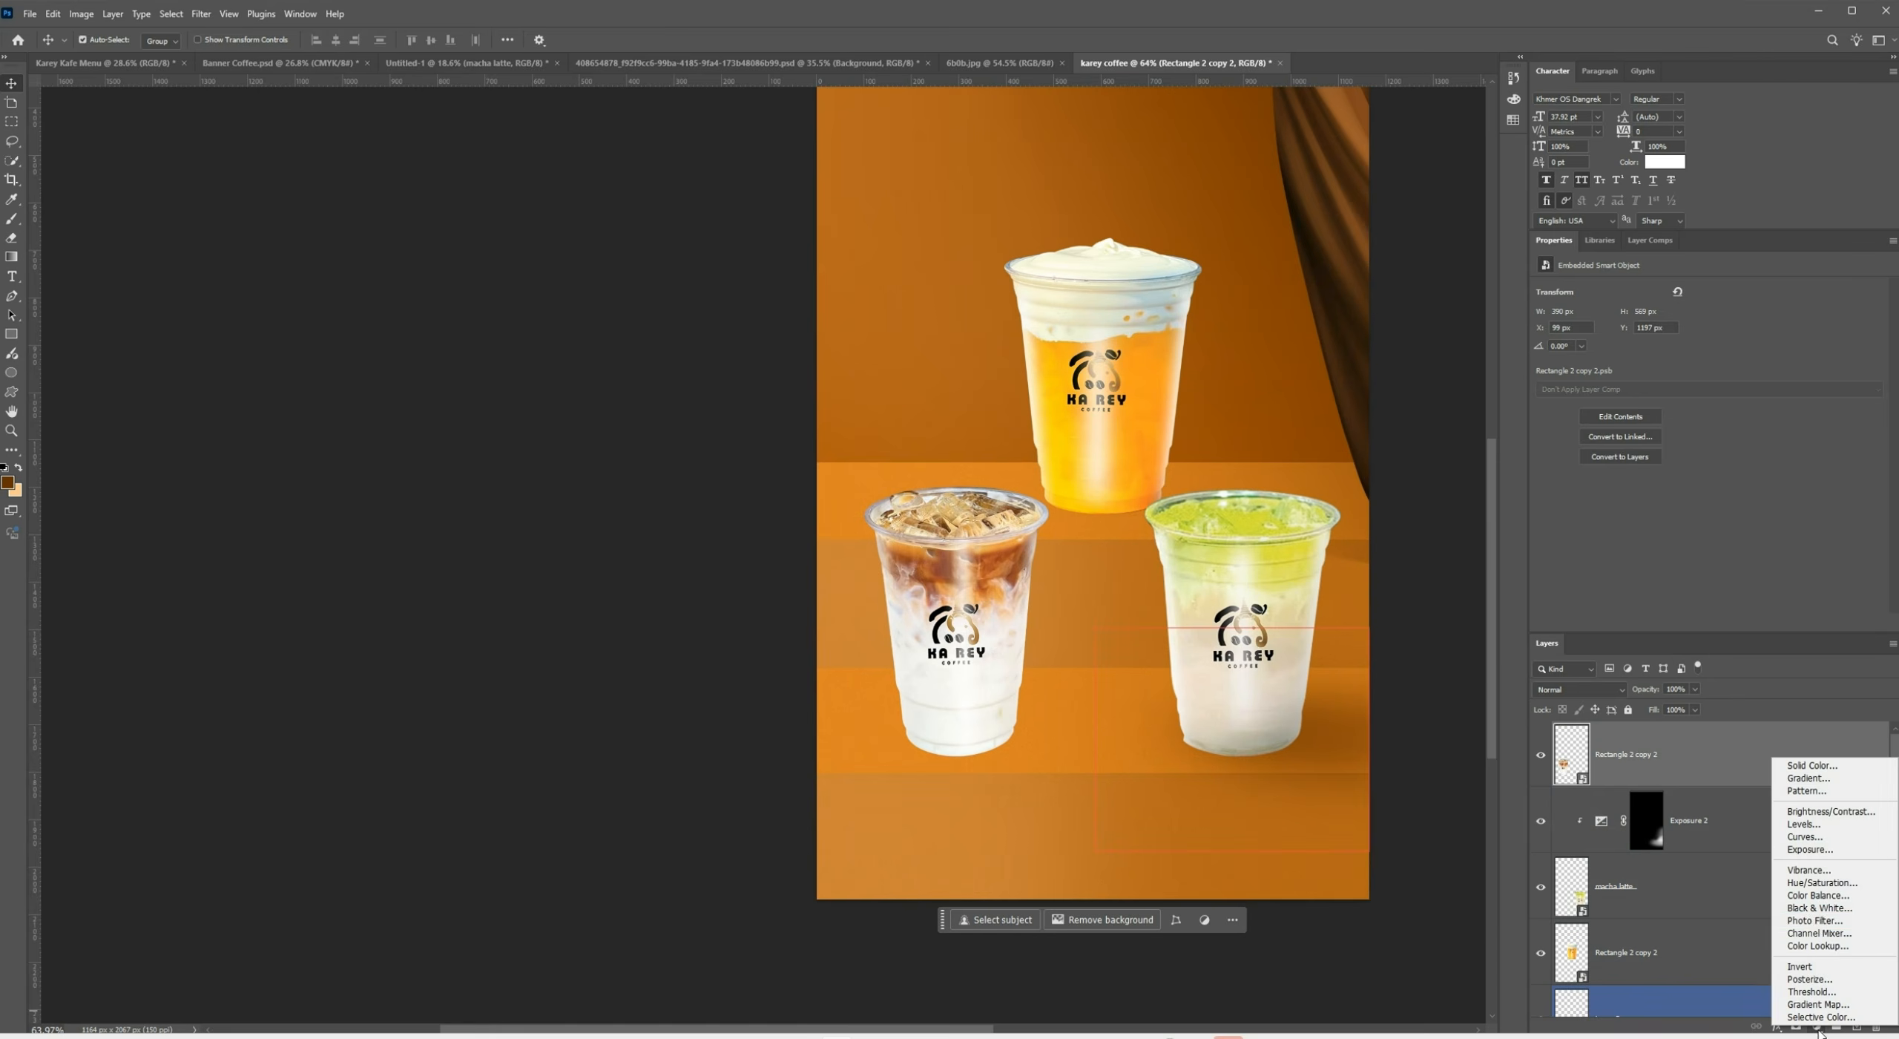
{"action": "left_click", "coordinate": [1811, 850]}
{"action": "left_click", "coordinate": [1789, 623]}
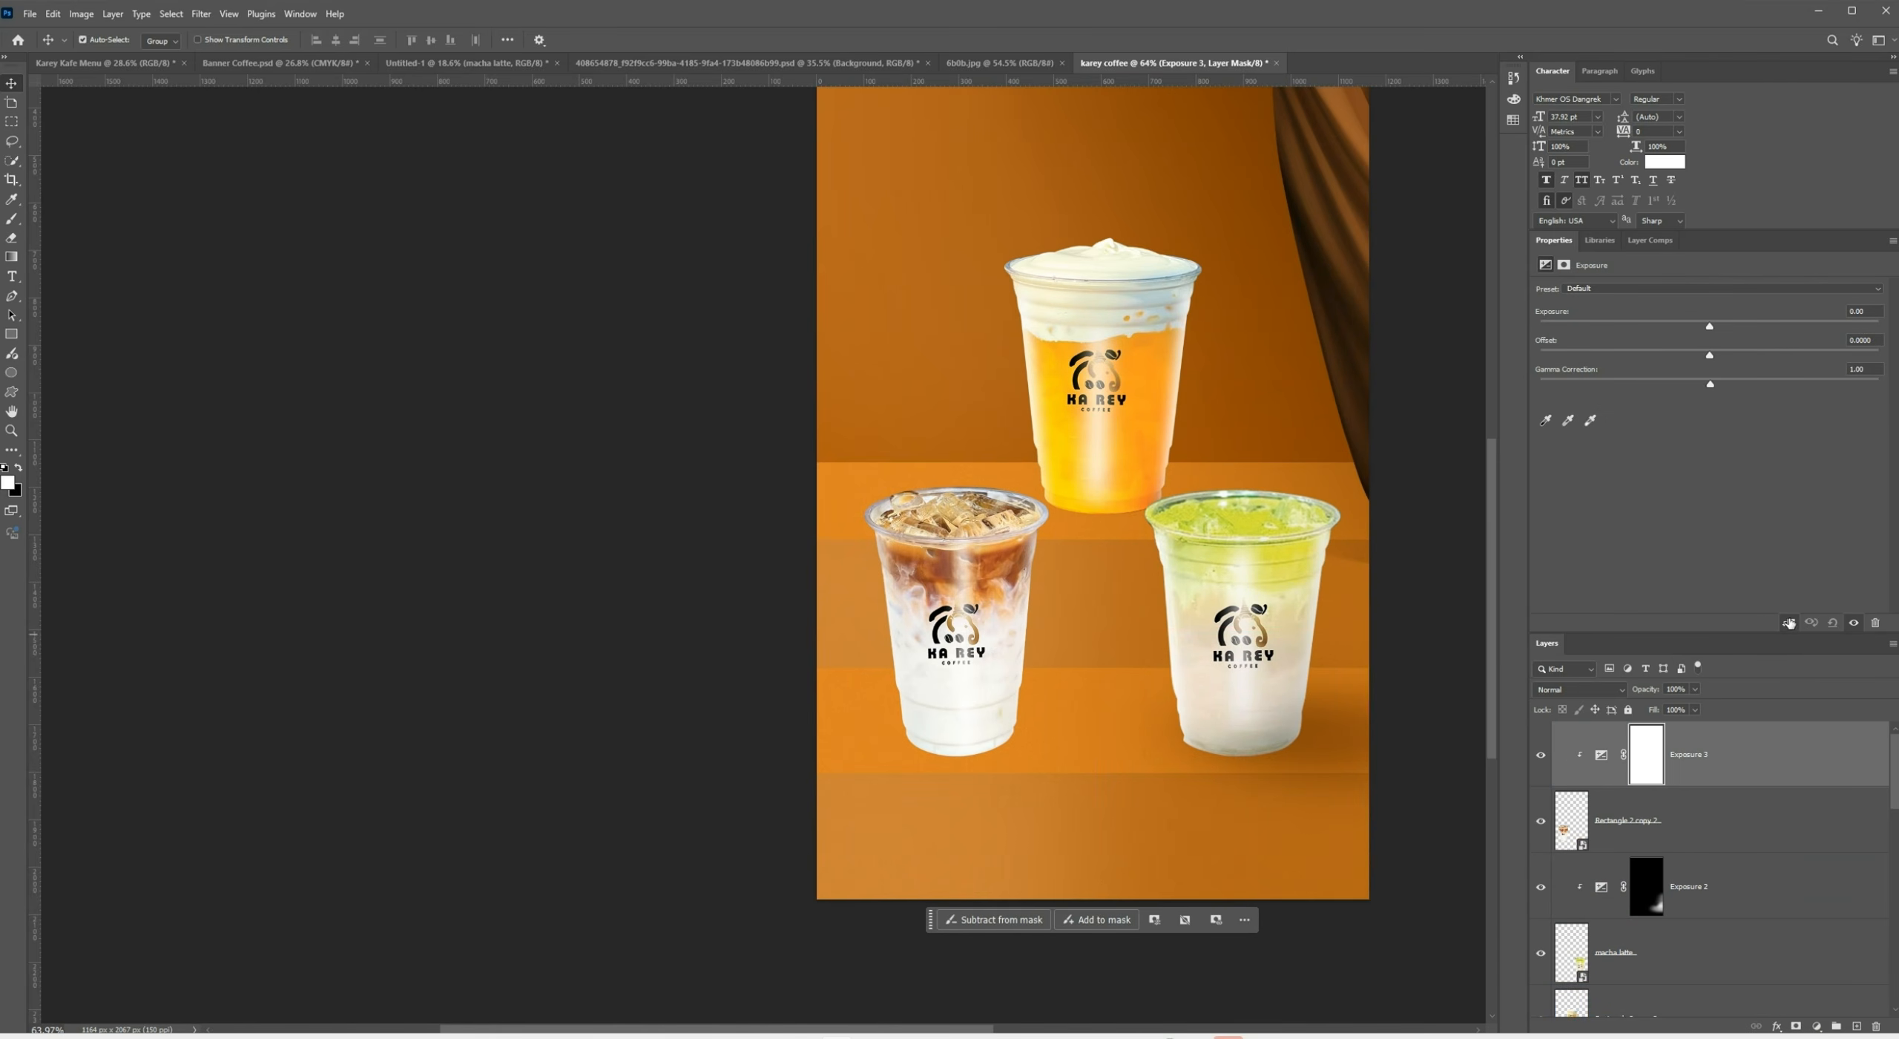
{"action": "left_click_drag", "start_coordinate": [1711, 334], "coordinate": [1657, 340]}
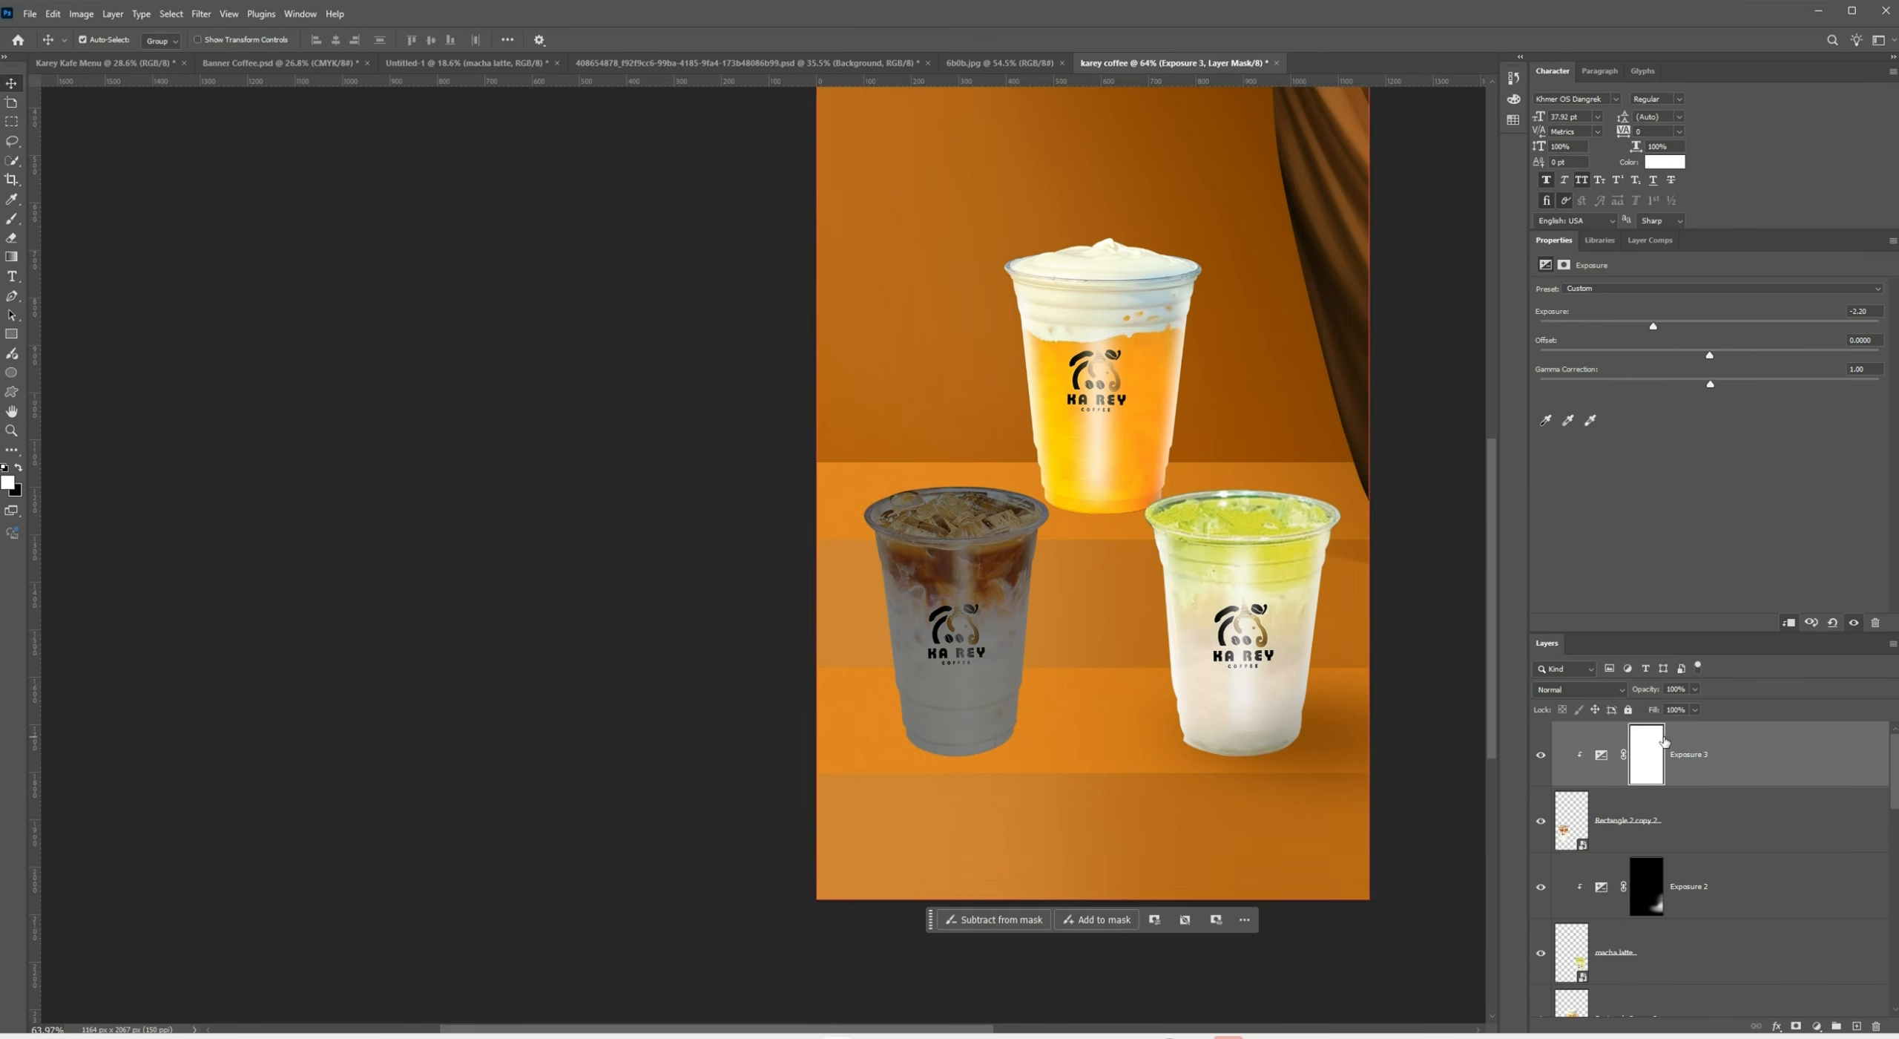
{"action": "key", "text": "ctrl+i"}
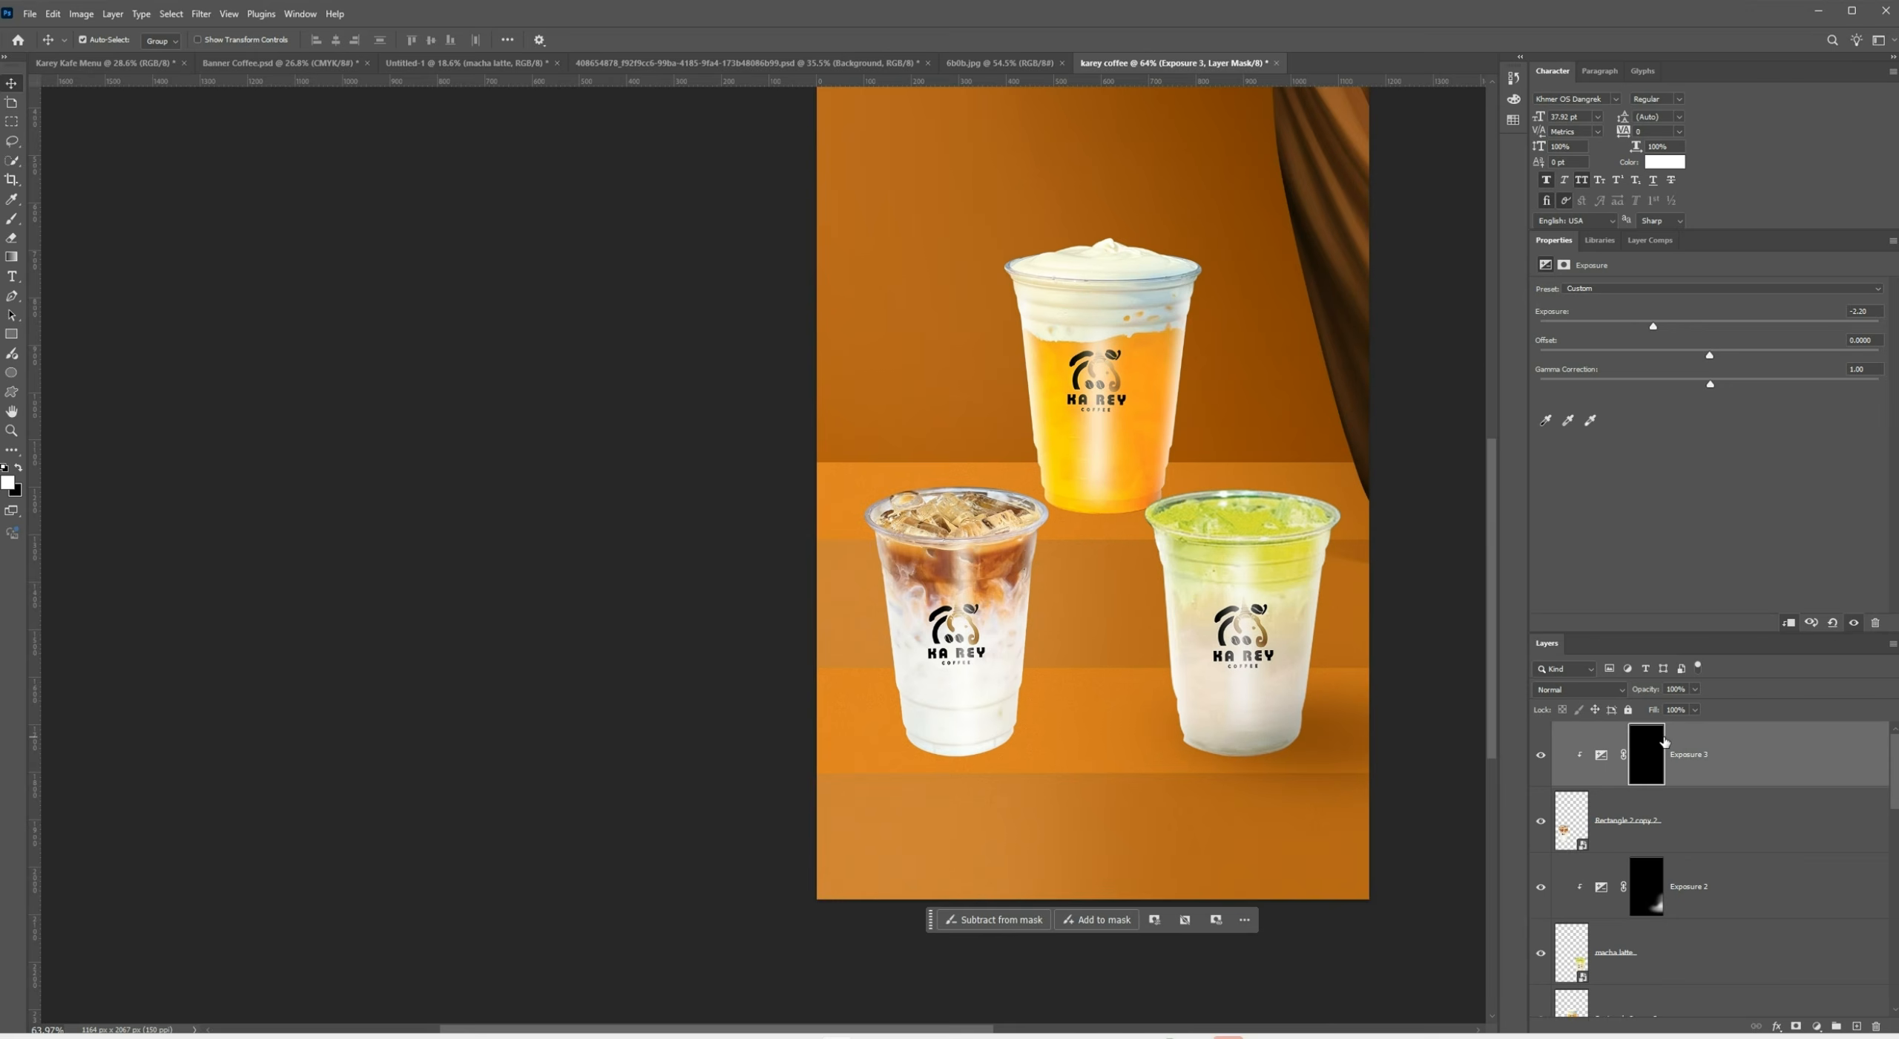
Paint white on the Exposure 3 mask with a soft, enlarged brush to shade the iced coffee cup's base and lower right side
{"action": "left_click", "coordinate": [12, 219]}
{"action": "scroll", "coordinate": [1052, 755], "scroll_direction": "up", "scroll_amount": 5}
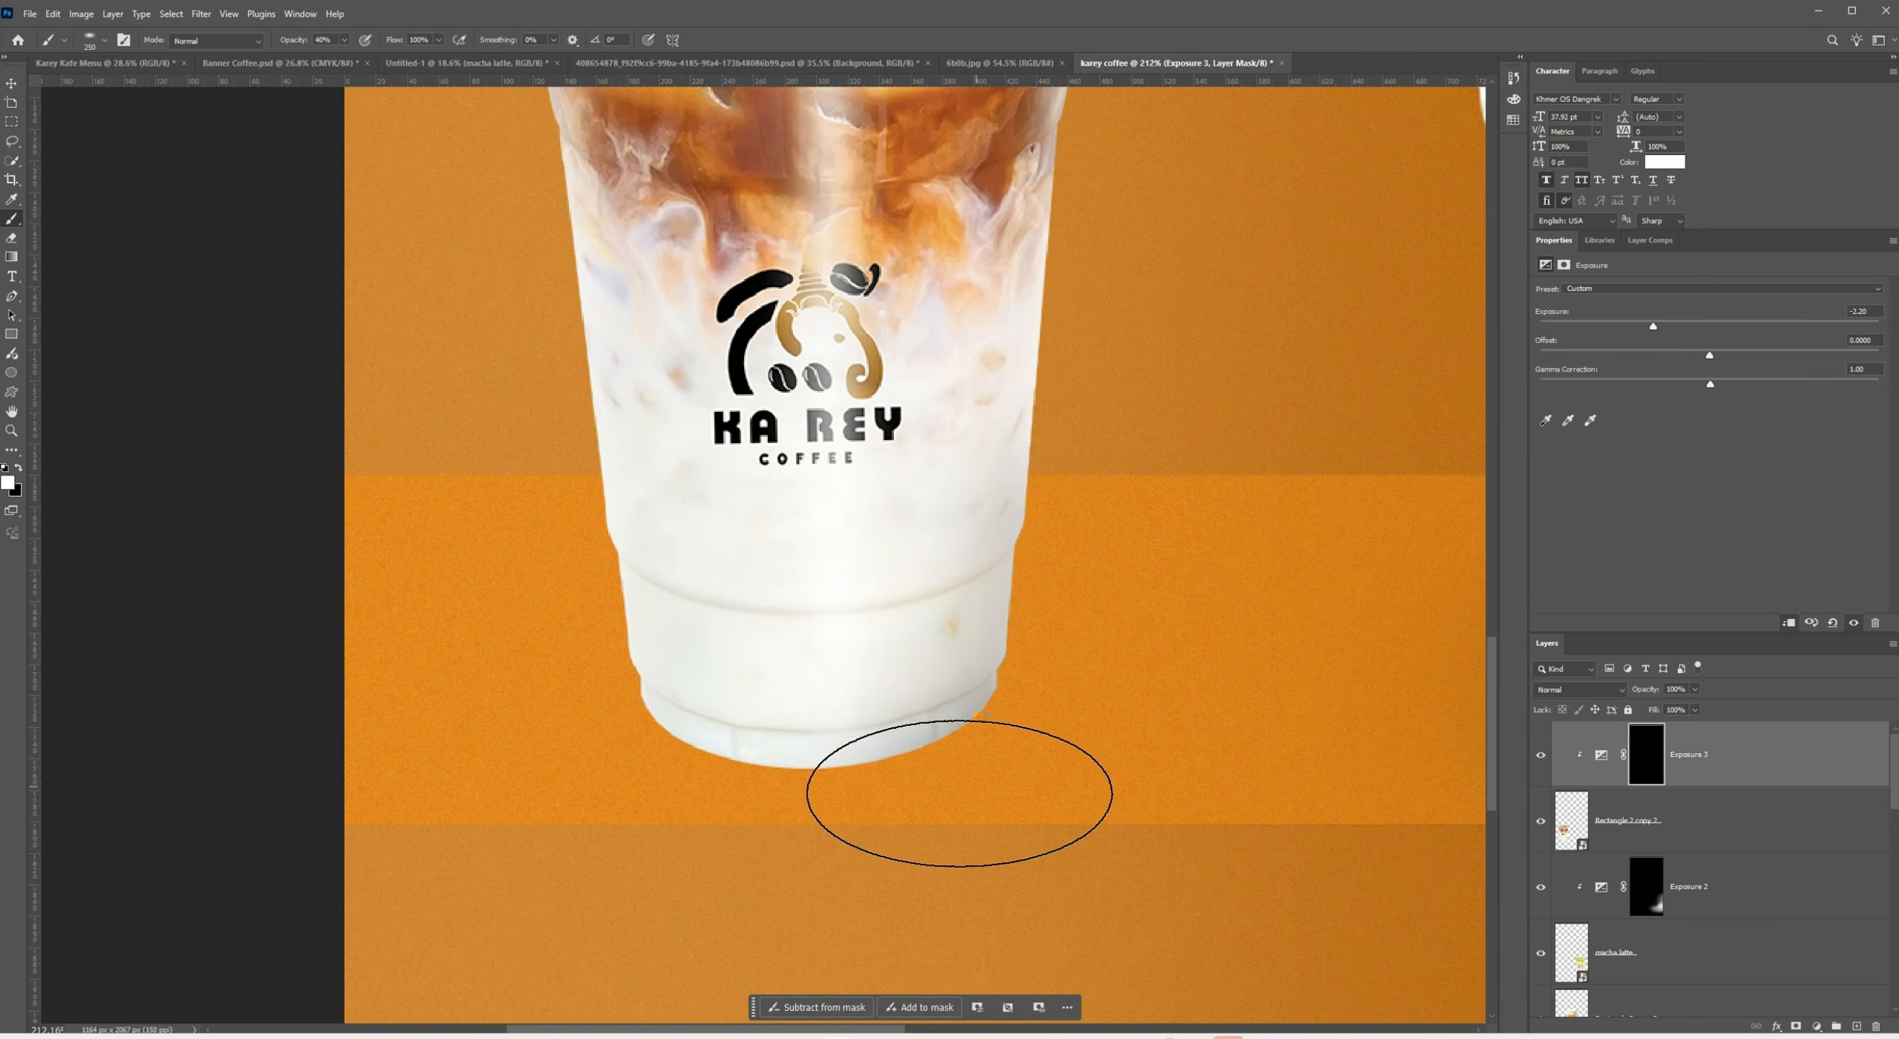
{"action": "mouse_move", "coordinate": [960, 792]}
{"action": "left_mouse_down"}
{"action": "mouse_move", "coordinate": [806, 805]}
{"action": "mouse_move", "coordinate": [996, 806]}
{"action": "left_mouse_up"}
{"action": "scroll", "coordinate": [1024, 798], "scroll_direction": "down", "scroll_amount": 5}
{"action": "scroll", "coordinate": [1051, 788], "scroll_direction": "up", "scroll_amount": 3}
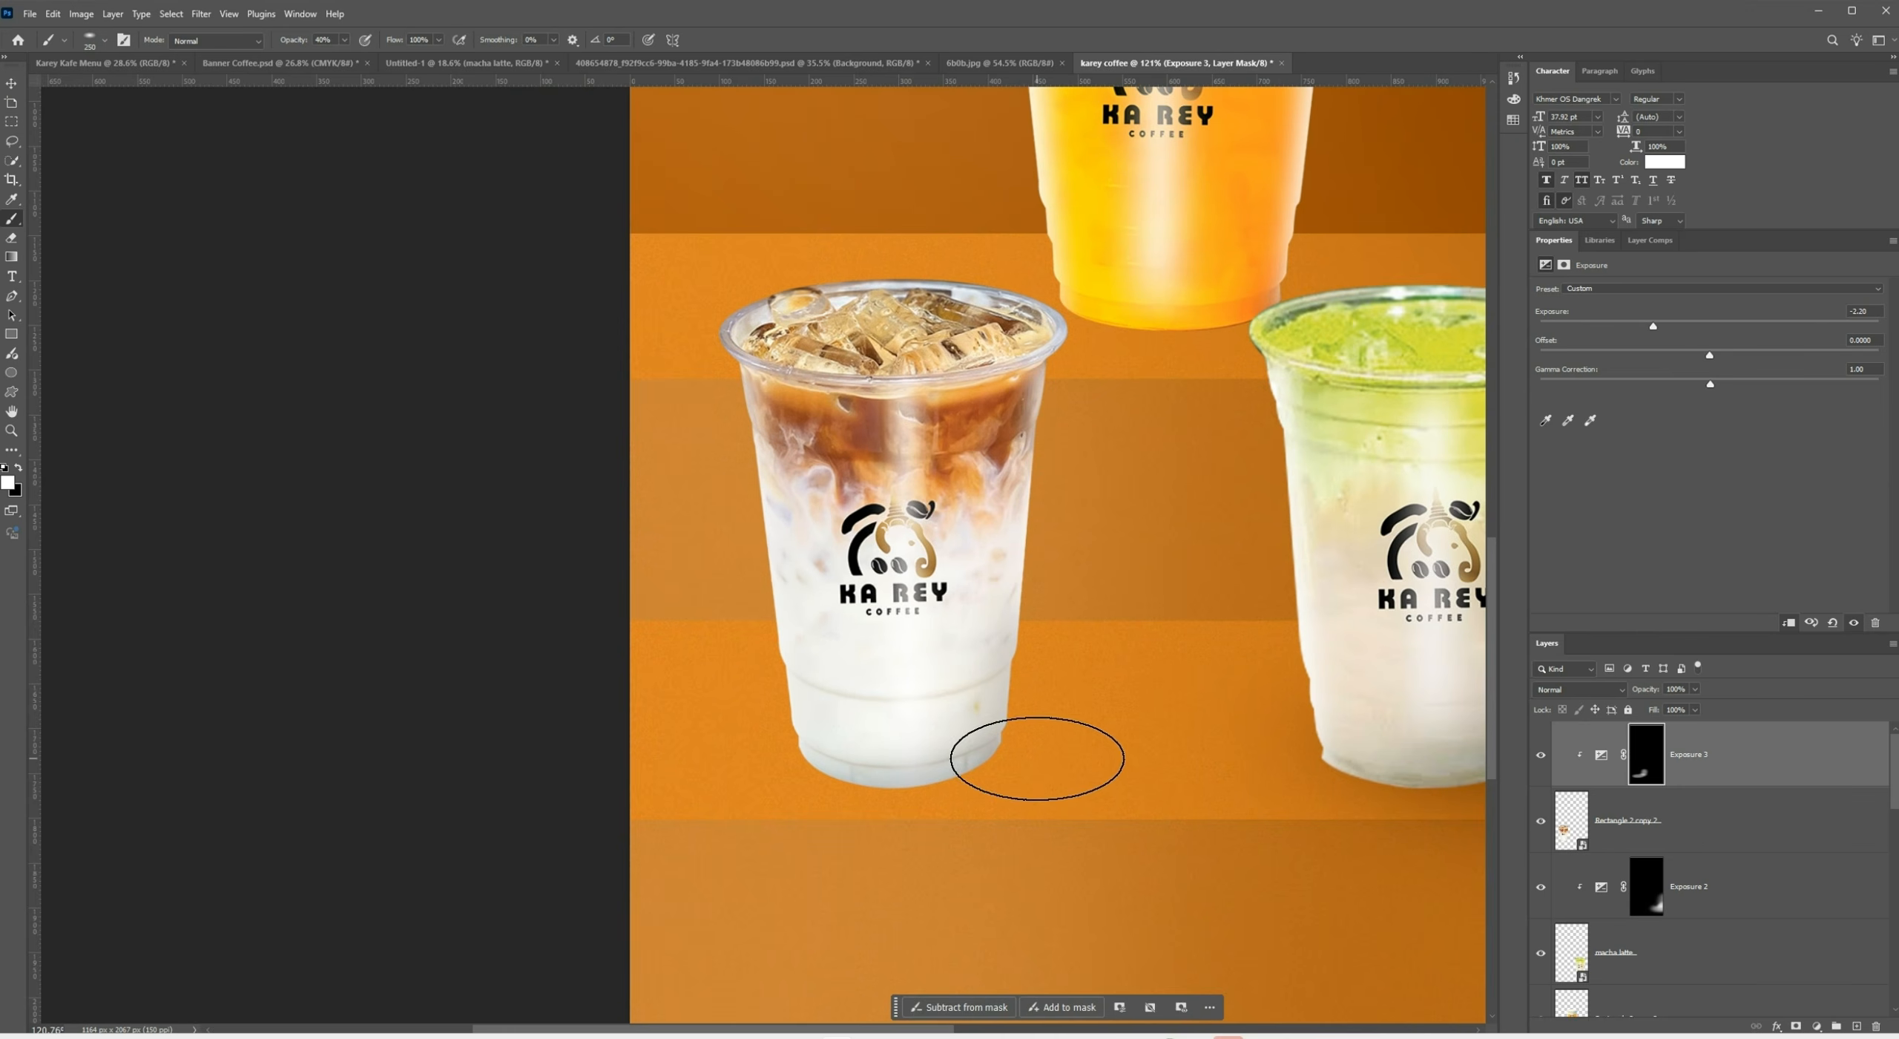
{"action": "key", "text": "bracketright"}
{"action": "key", "text": "bracketright"}
{"action": "key", "text": "bracketright"}
{"action": "key", "text": "bracketright"}
{"action": "key", "text": "bracketright"}
{"action": "key", "text": "bracketright"}
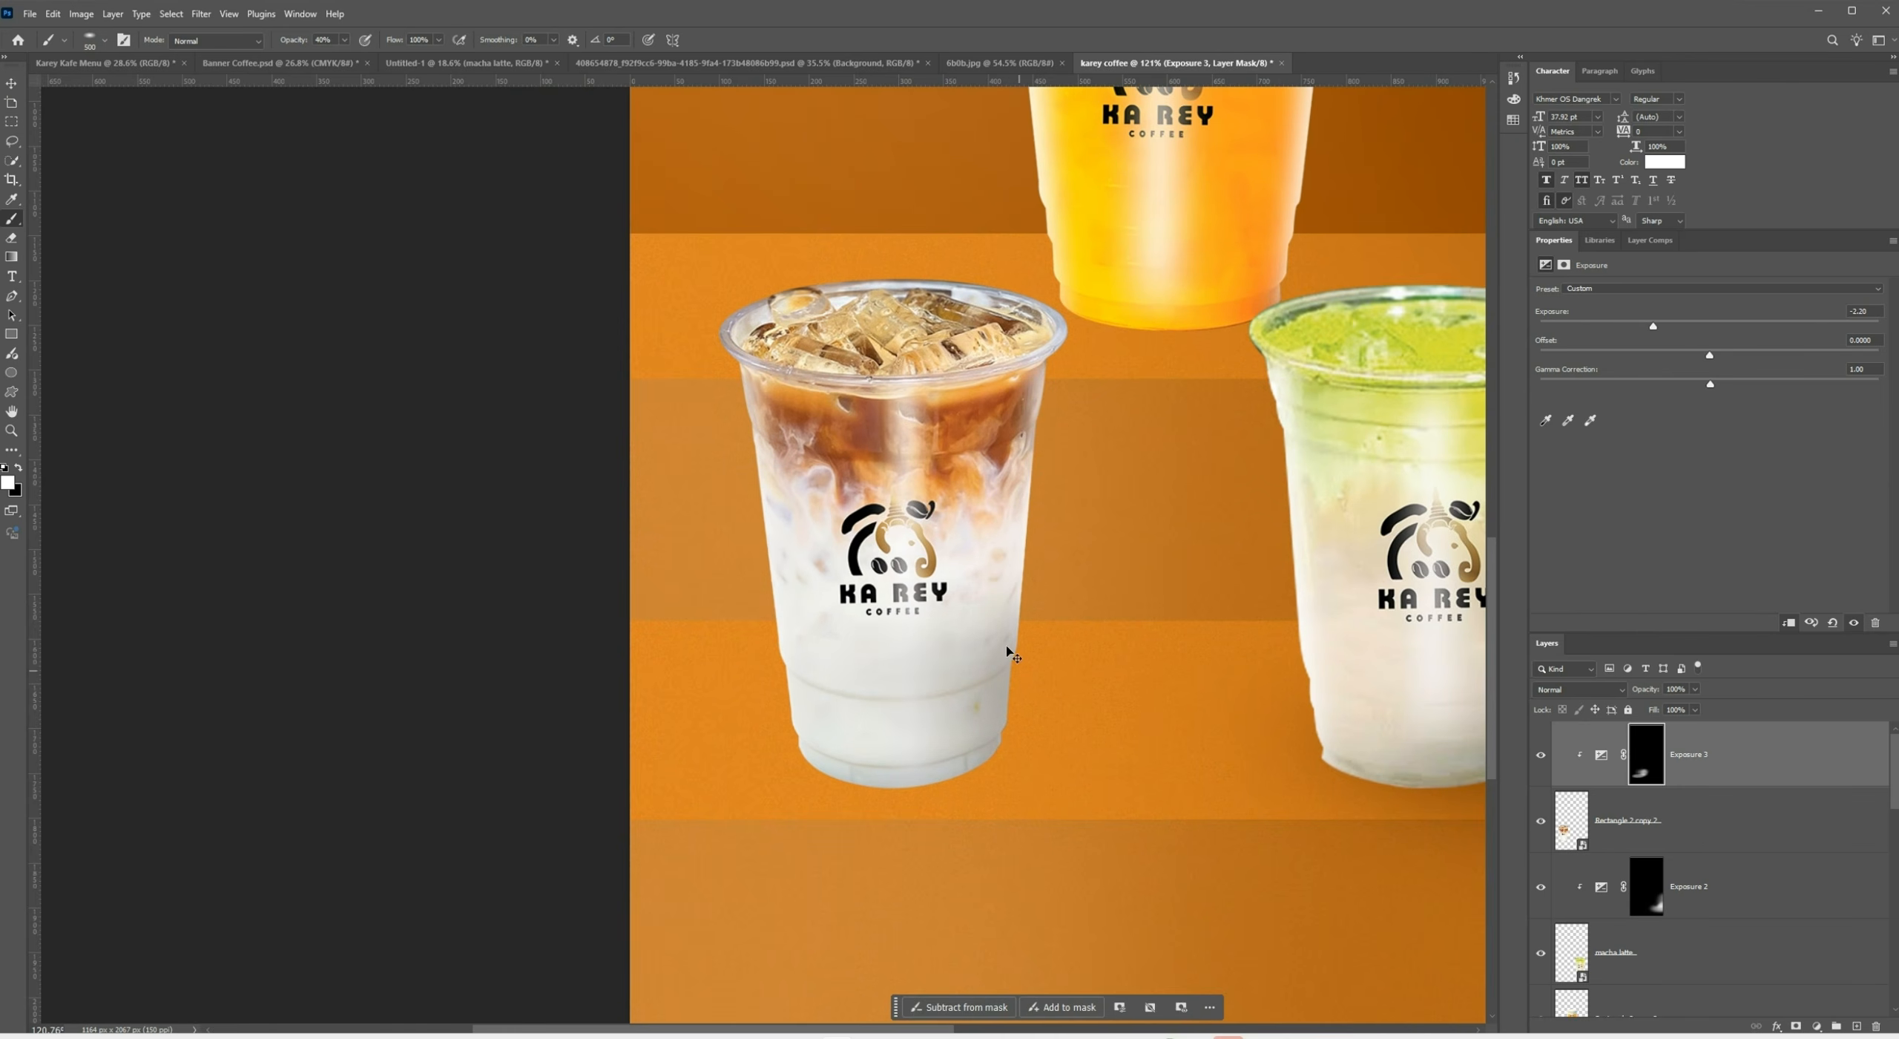
{"action": "scroll", "coordinate": [1230, 742], "scroll_direction": "down", "scroll_amount": 3}
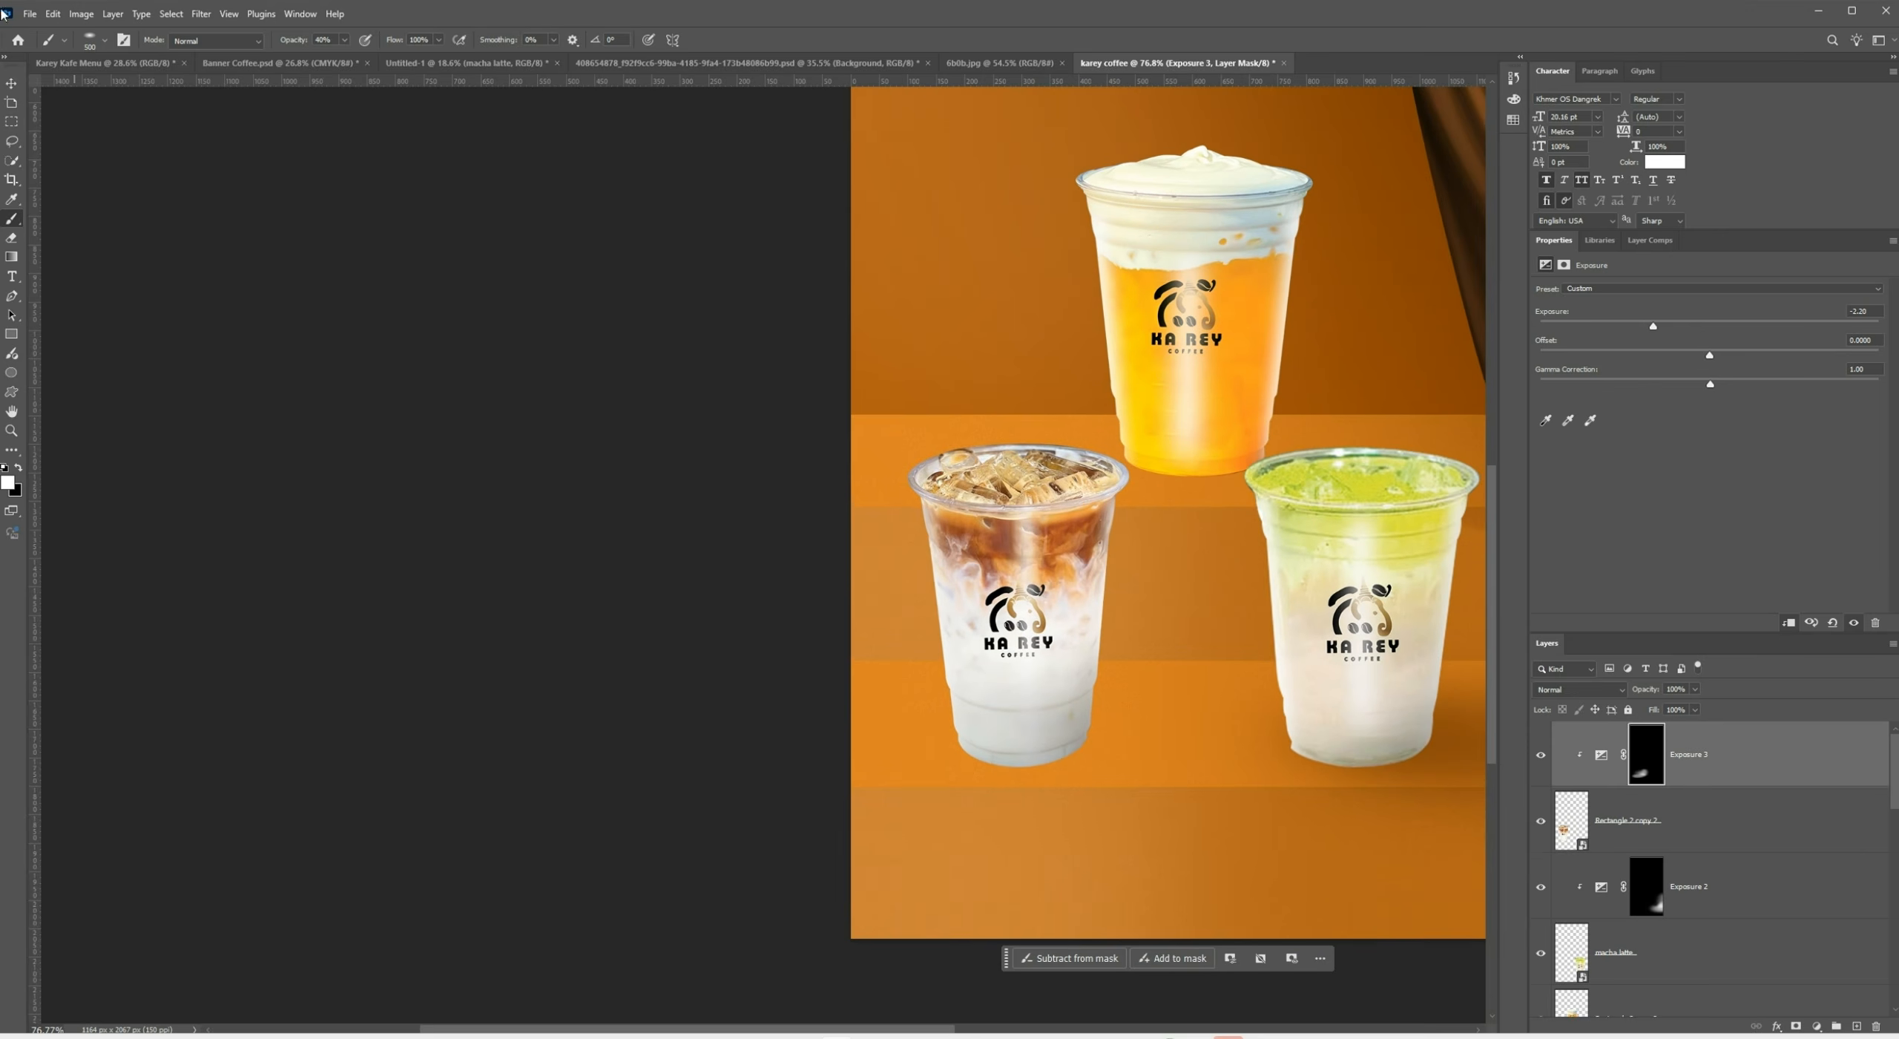
Add a new layer beneath the iced coffee cup and paint a soft brown shadow at its base with a very large brush
{"action": "left_click", "coordinate": [1770, 911]}
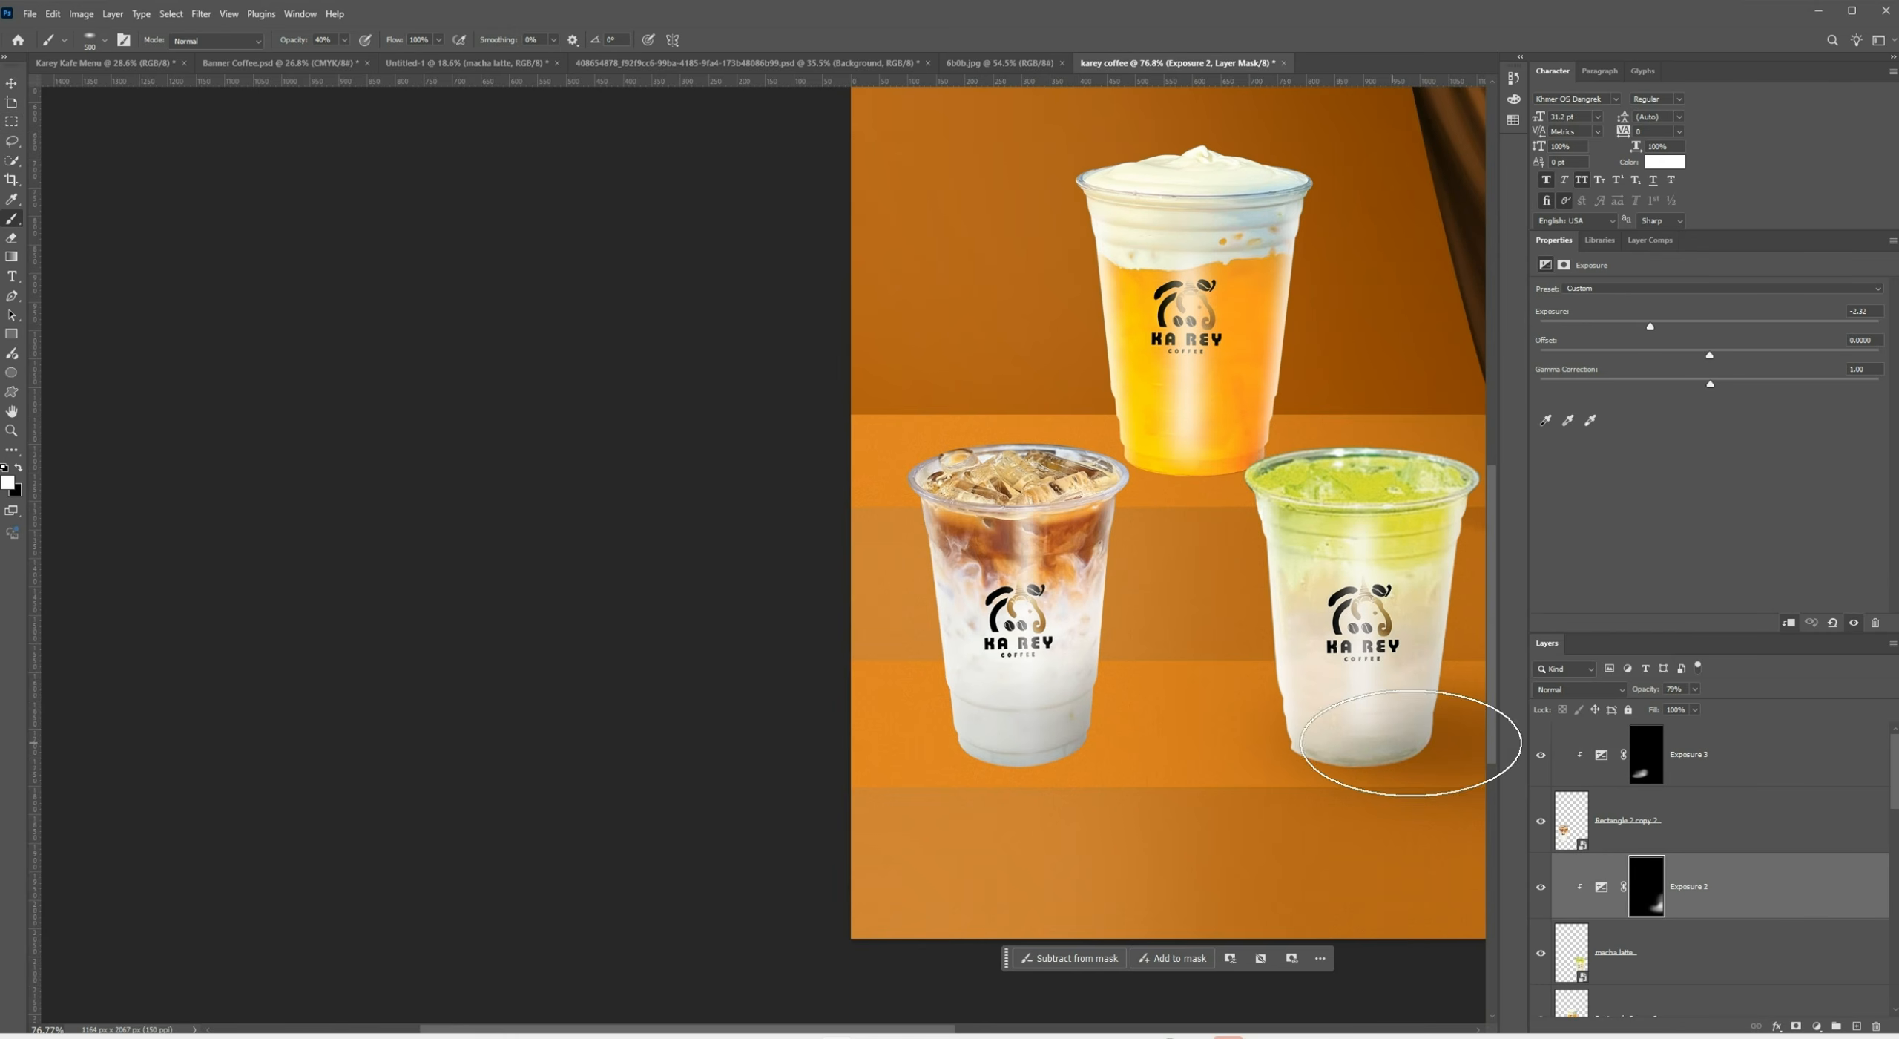
{"action": "left_click", "coordinate": [1859, 1026]}
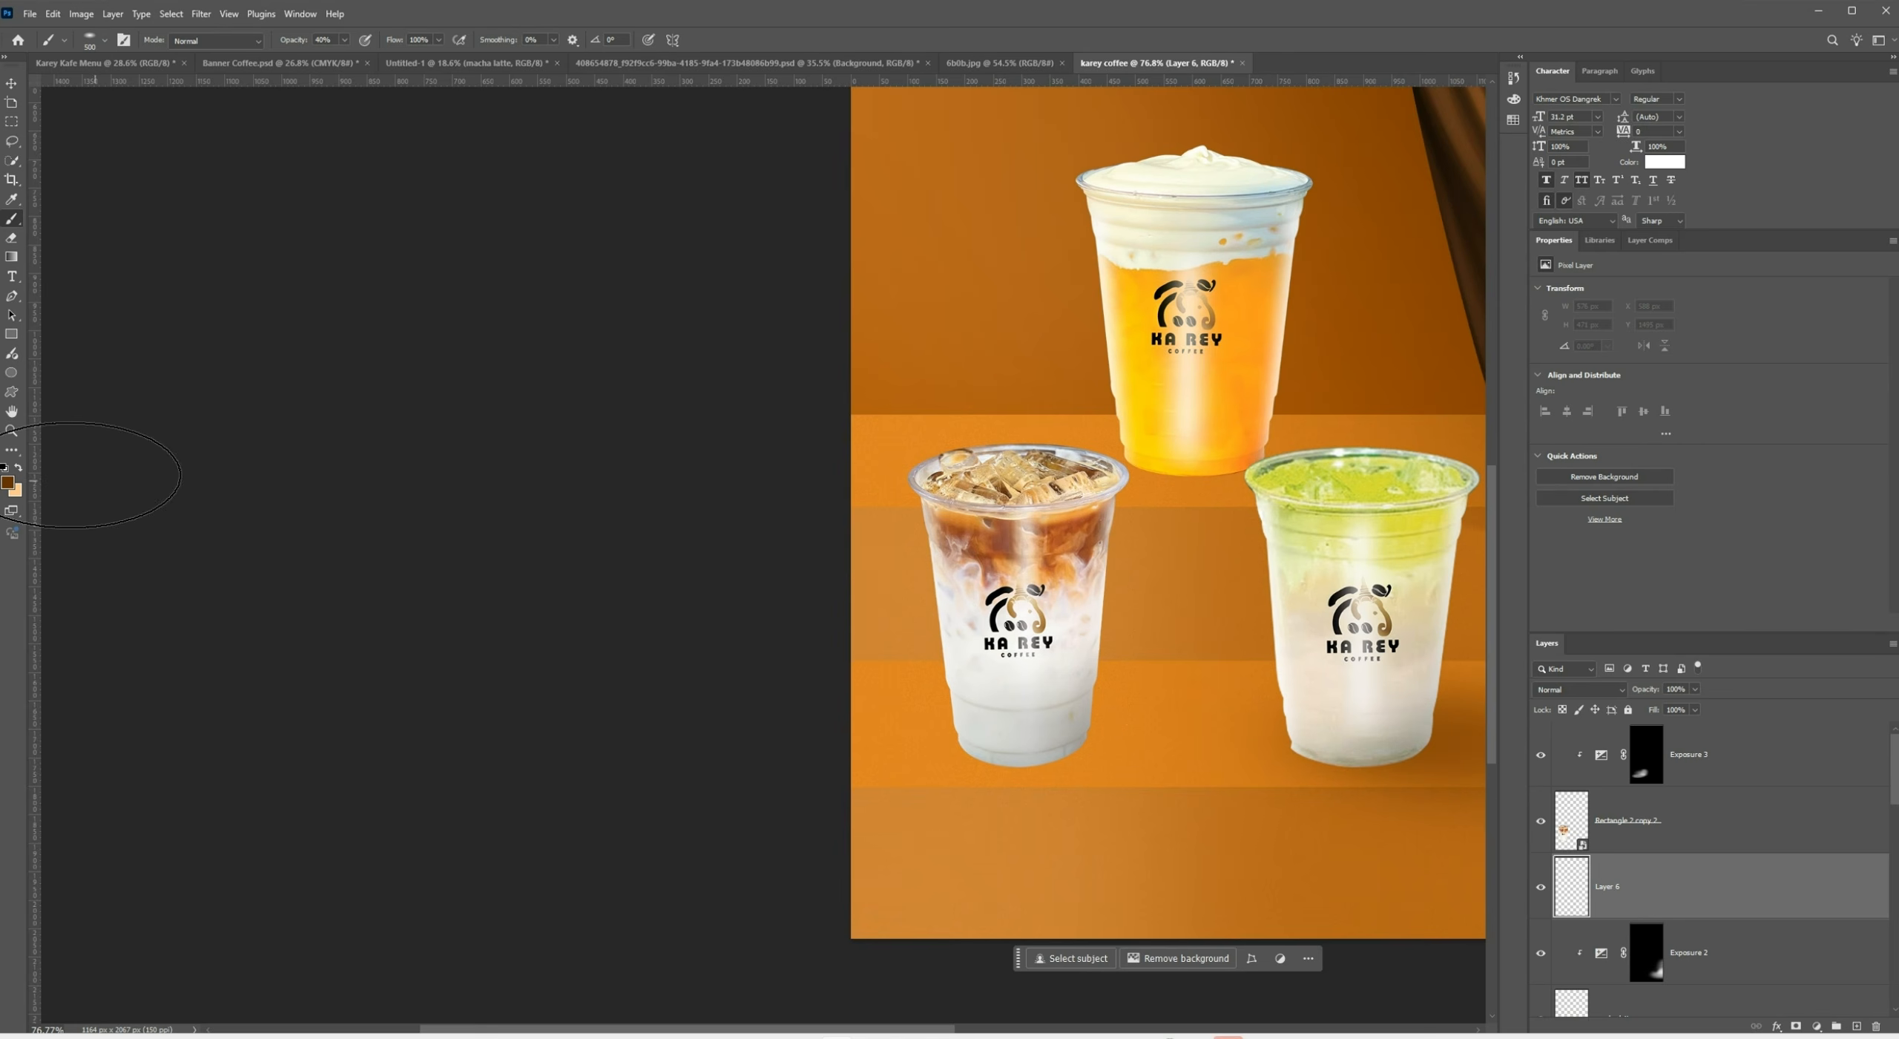
{"action": "key", "text": "bracketright"}
{"action": "key", "text": "bracketright"}
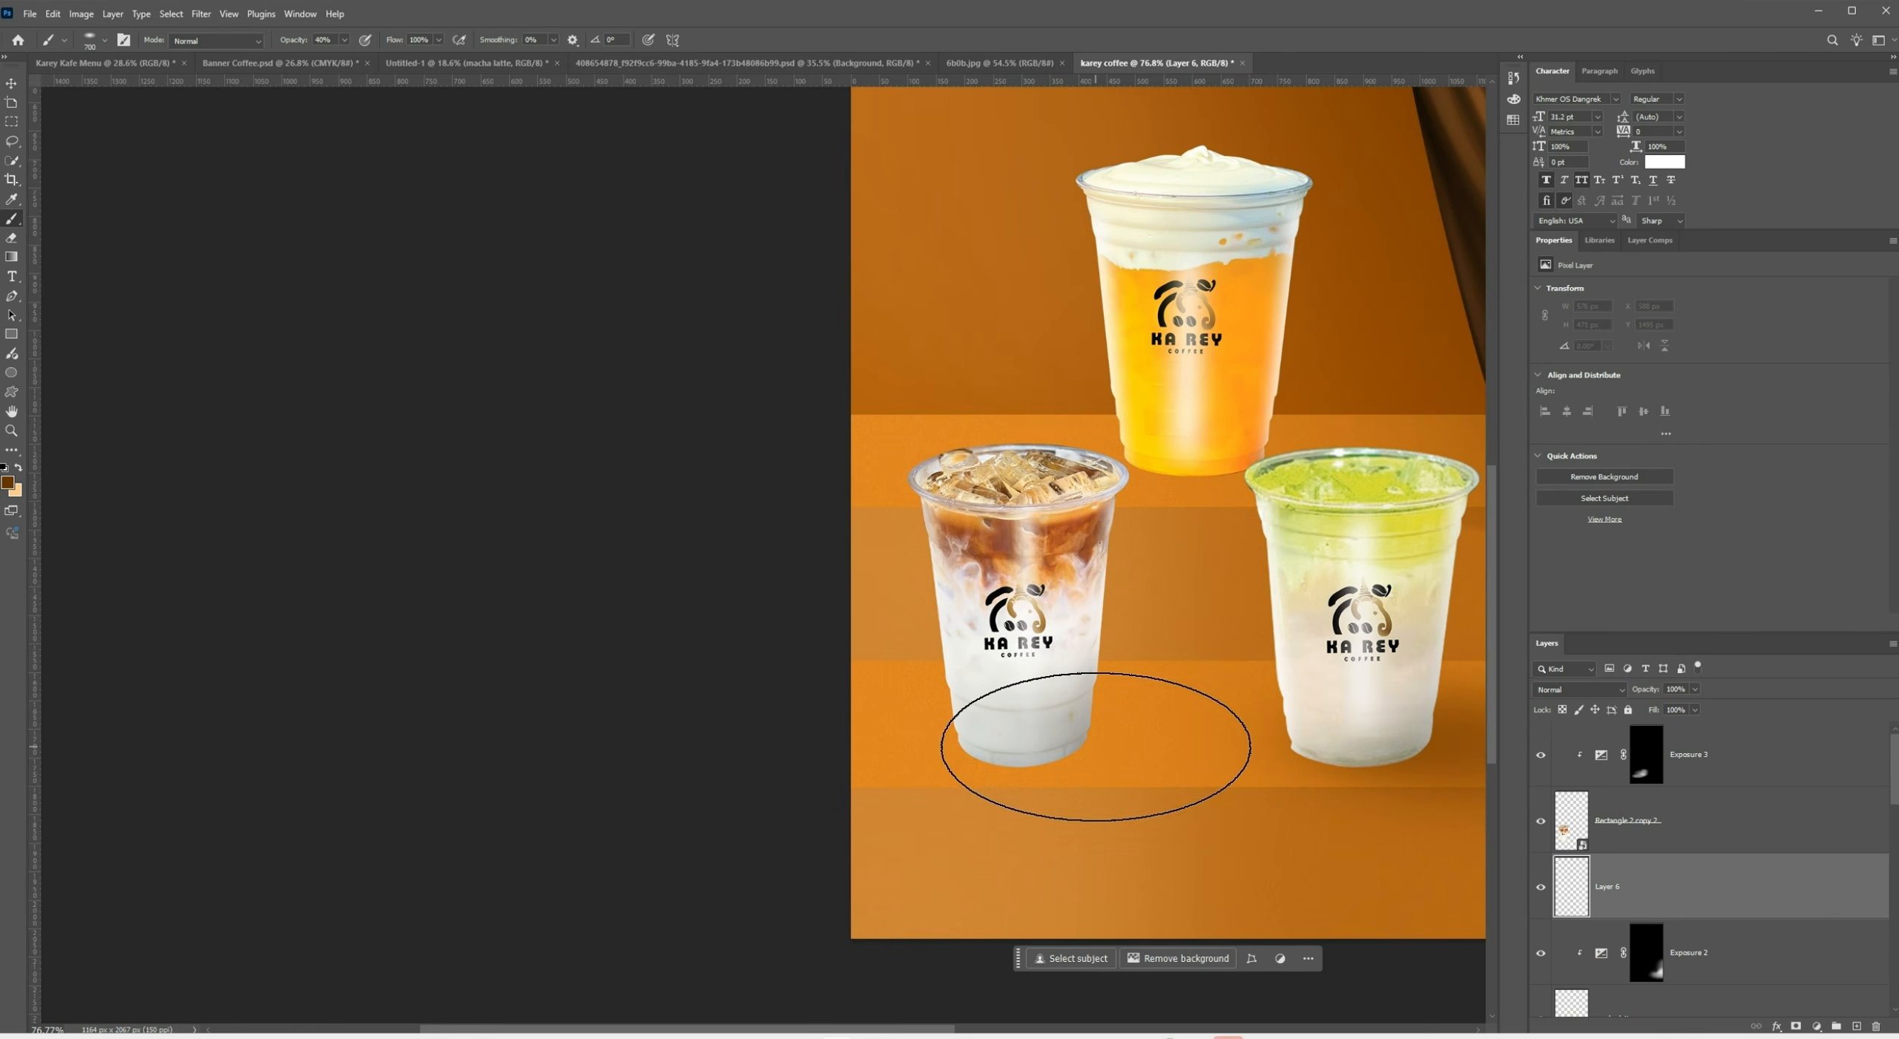
{"action": "left_click", "coordinate": [1096, 747]}
{"action": "scroll", "coordinate": [1096, 747], "scroll_direction": "up", "scroll_amount": 3}
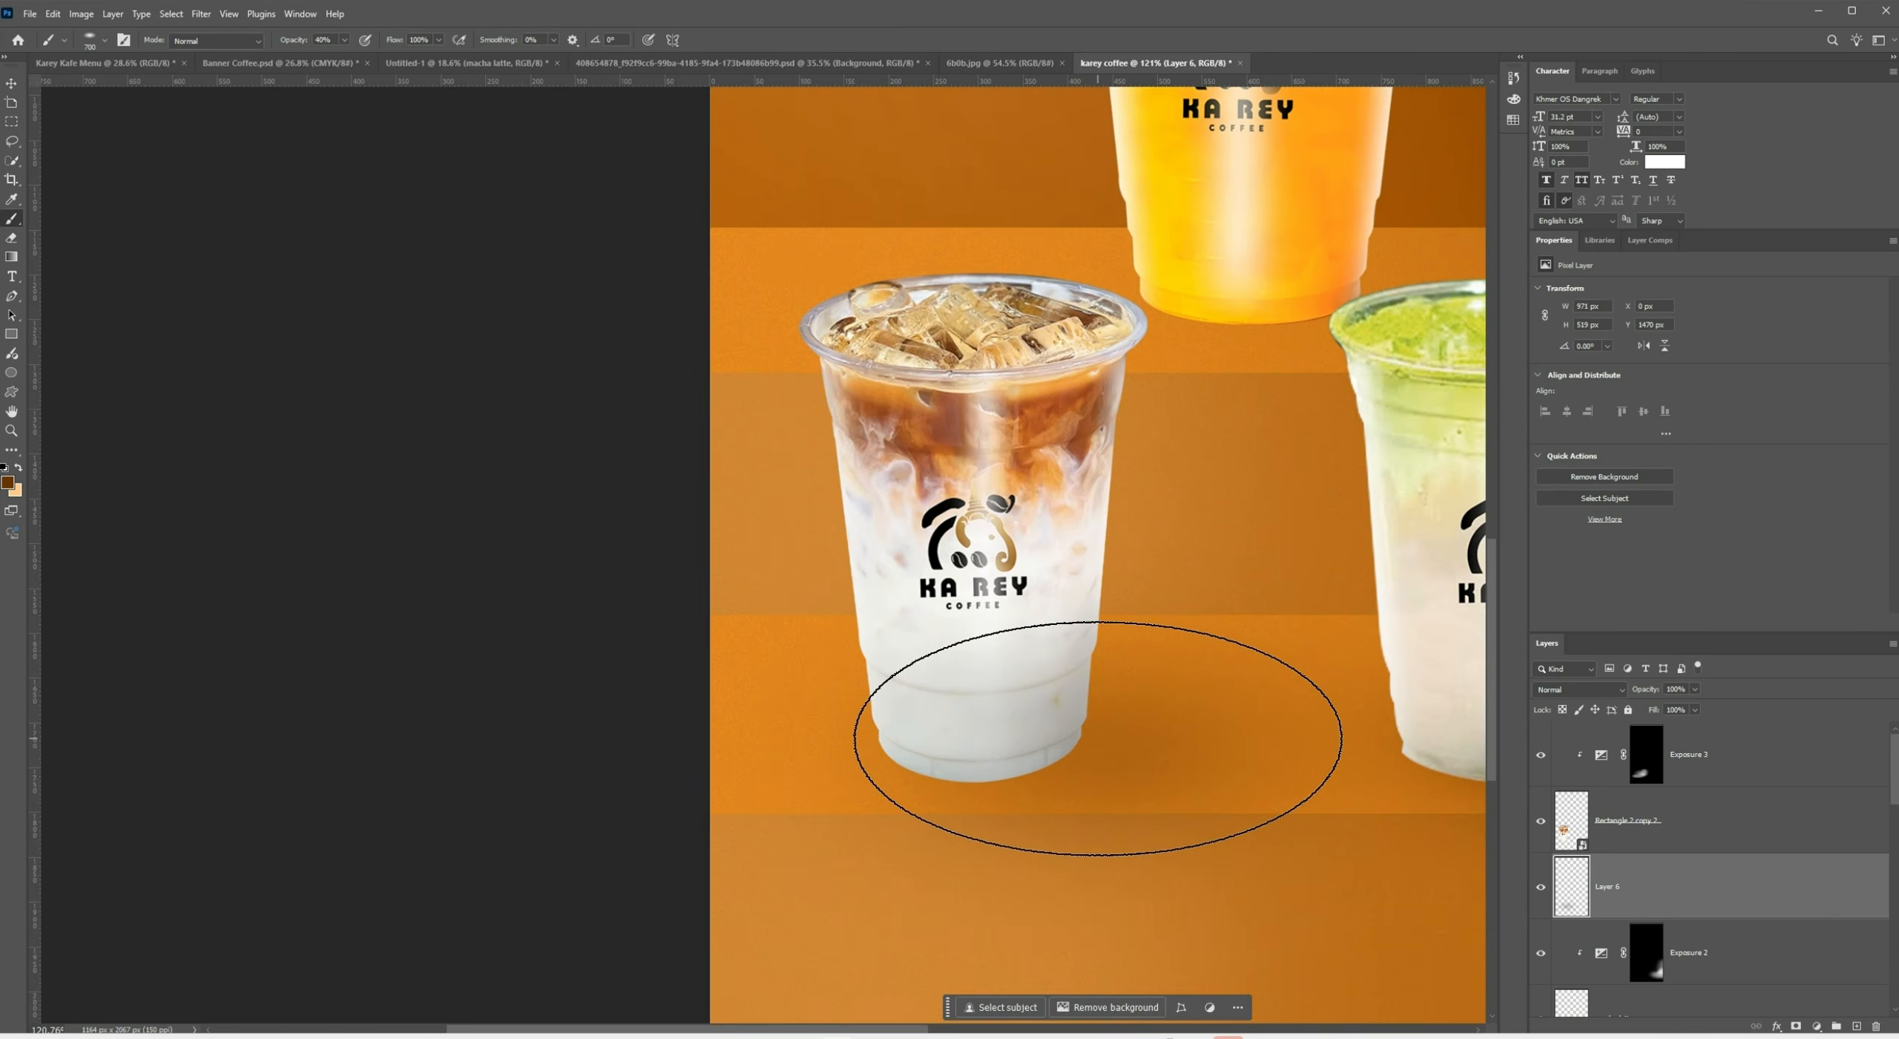
Paint a tighter contact shadow on Layer 6 around the iced coffee cup's base with progressively smaller brushes
{"action": "key", "text": "bracketleft"}
{"action": "key", "text": "bracketleft"}
{"action": "key", "text": "bracketleft"}
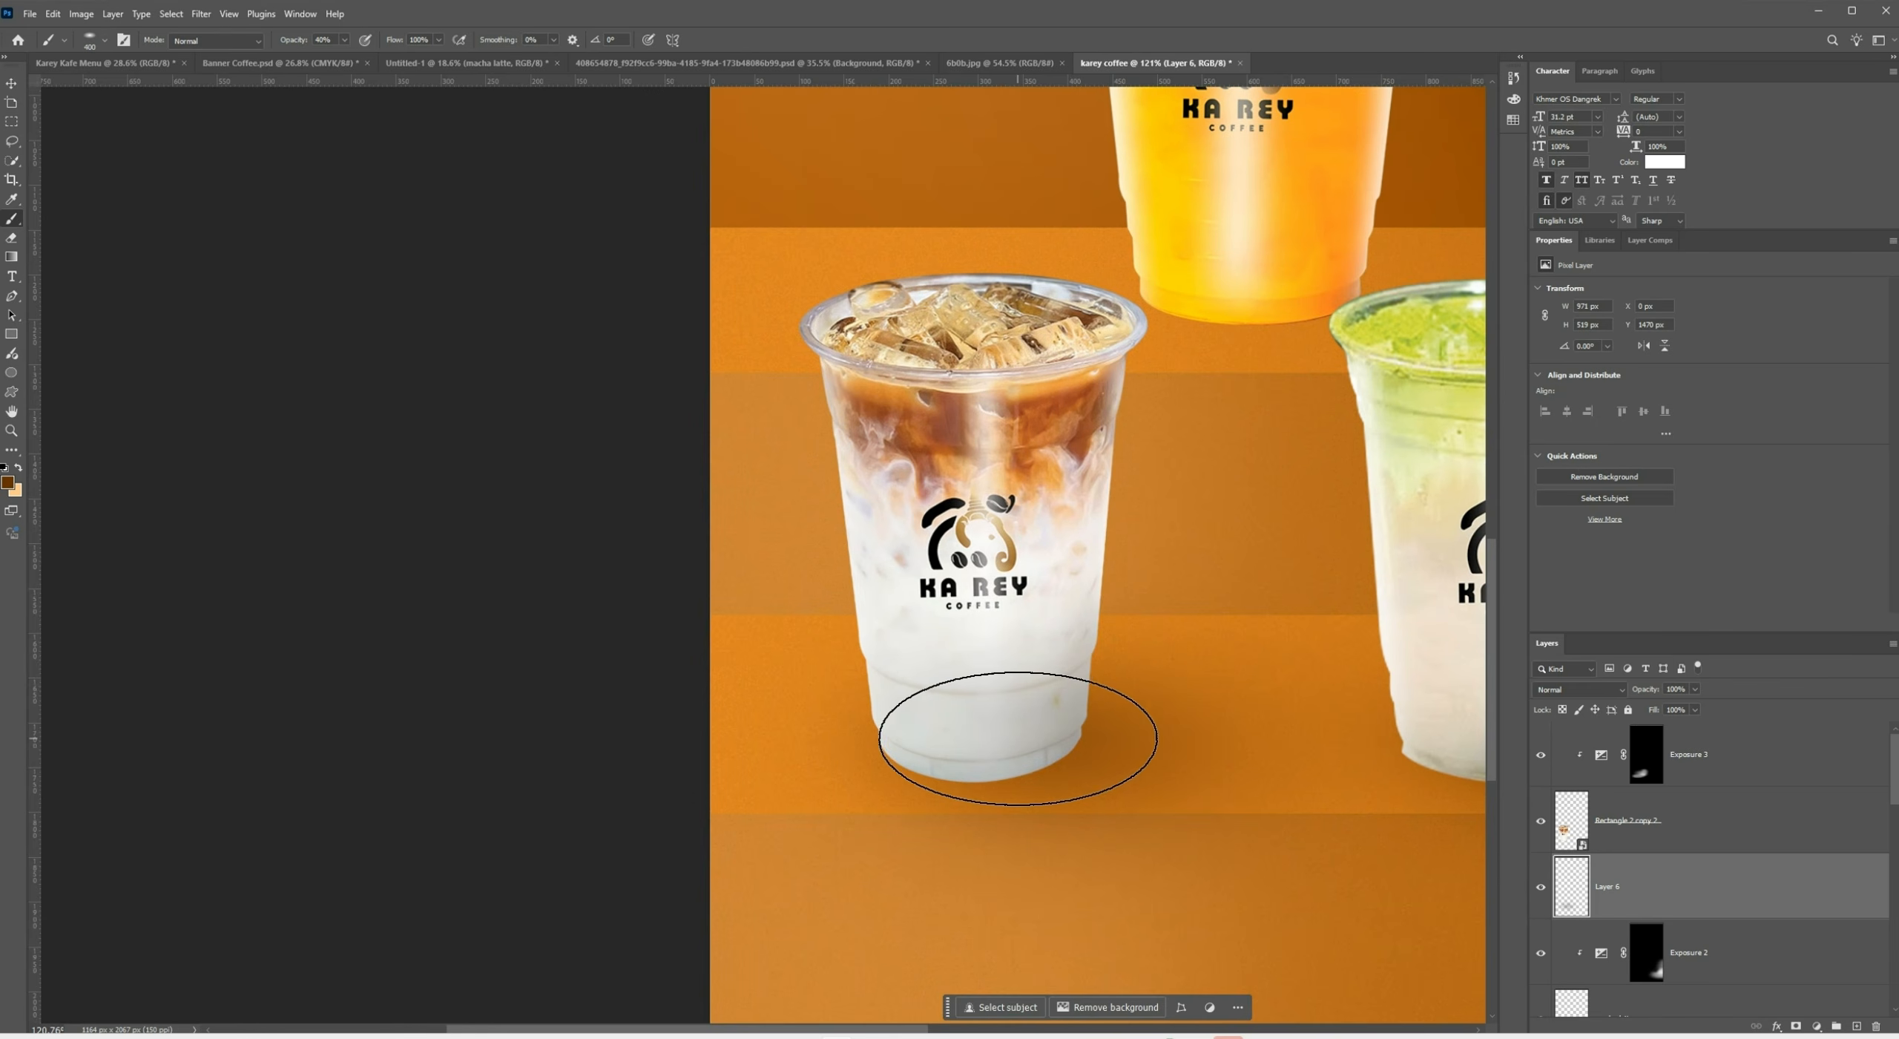
{"action": "key", "text": "bracketleft"}
{"action": "key", "text": "bracketleft"}
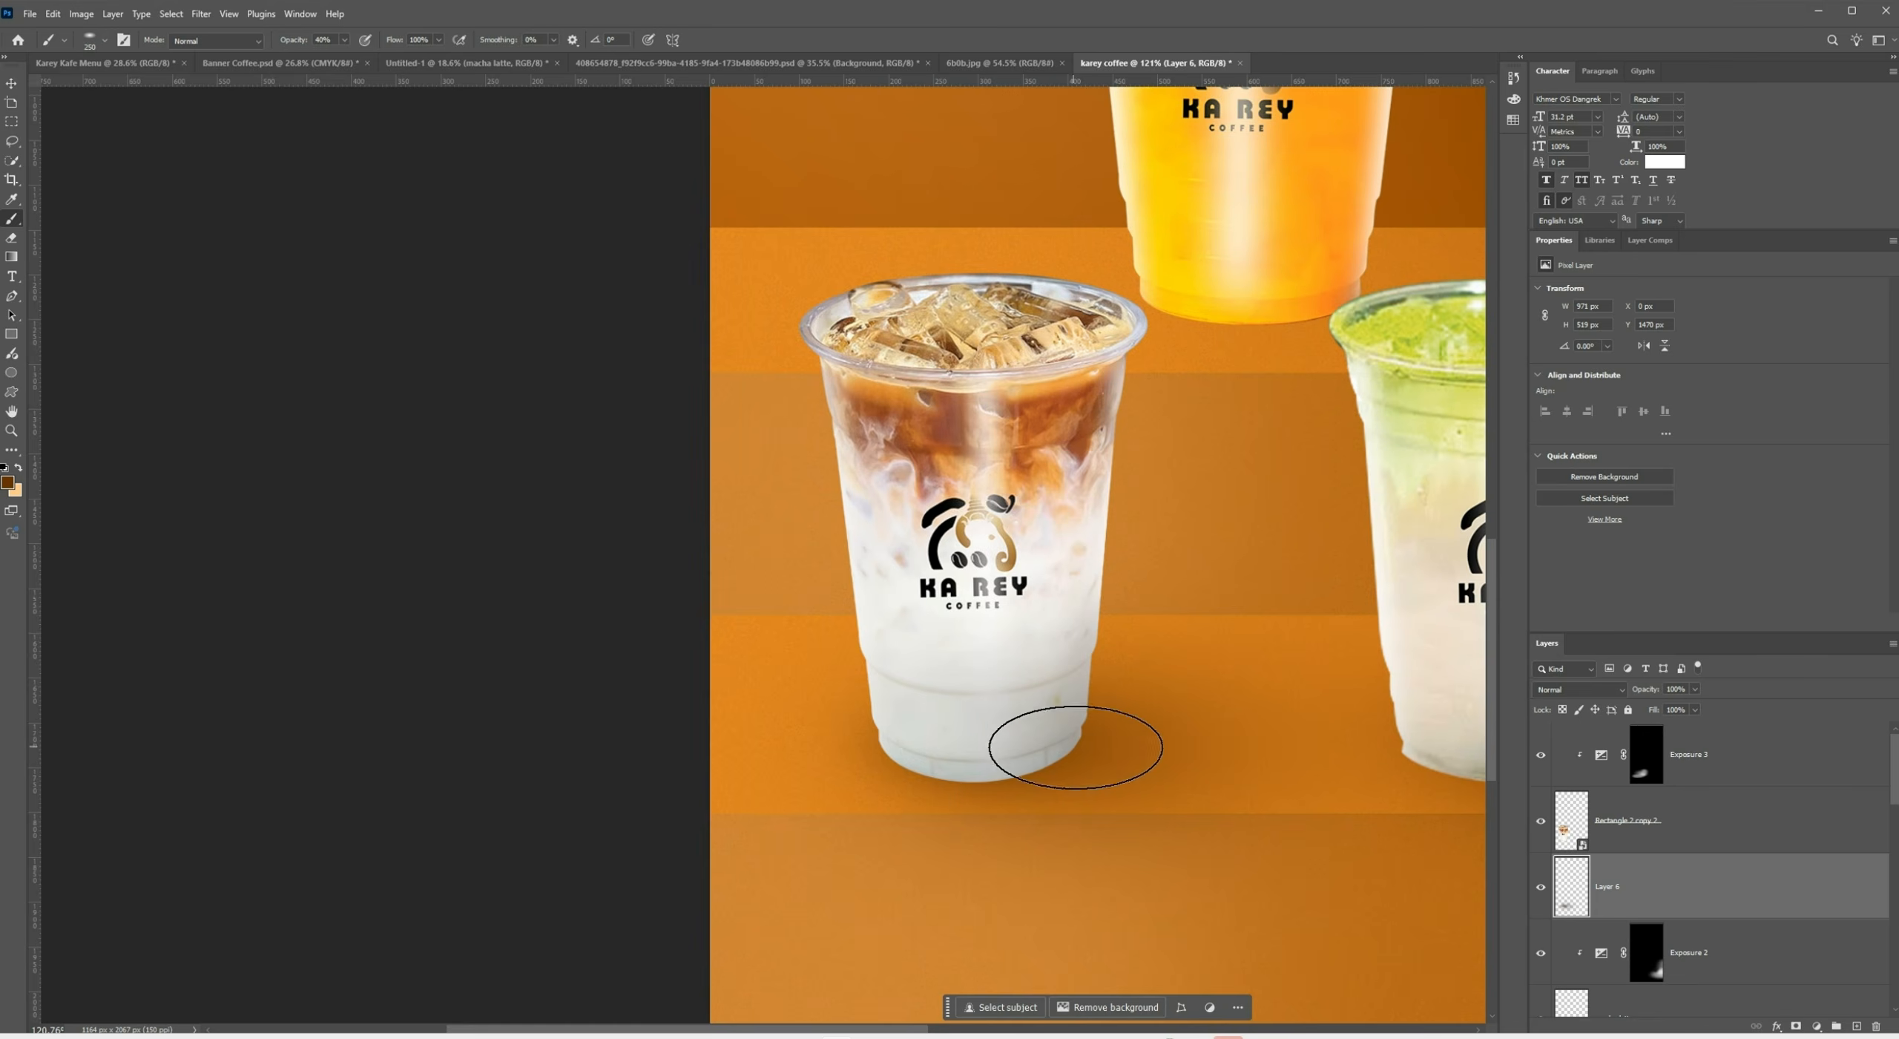
Refine the Exposure 3 mask with a small white brush along the iced coffee cup's lower right edge
{"action": "scroll", "coordinate": [1076, 746], "scroll_direction": "down", "scroll_amount": 5}
{"action": "key", "text": "bracketright"}
{"action": "key", "text": "bracketright"}
{"action": "key", "text": "bracketright"}
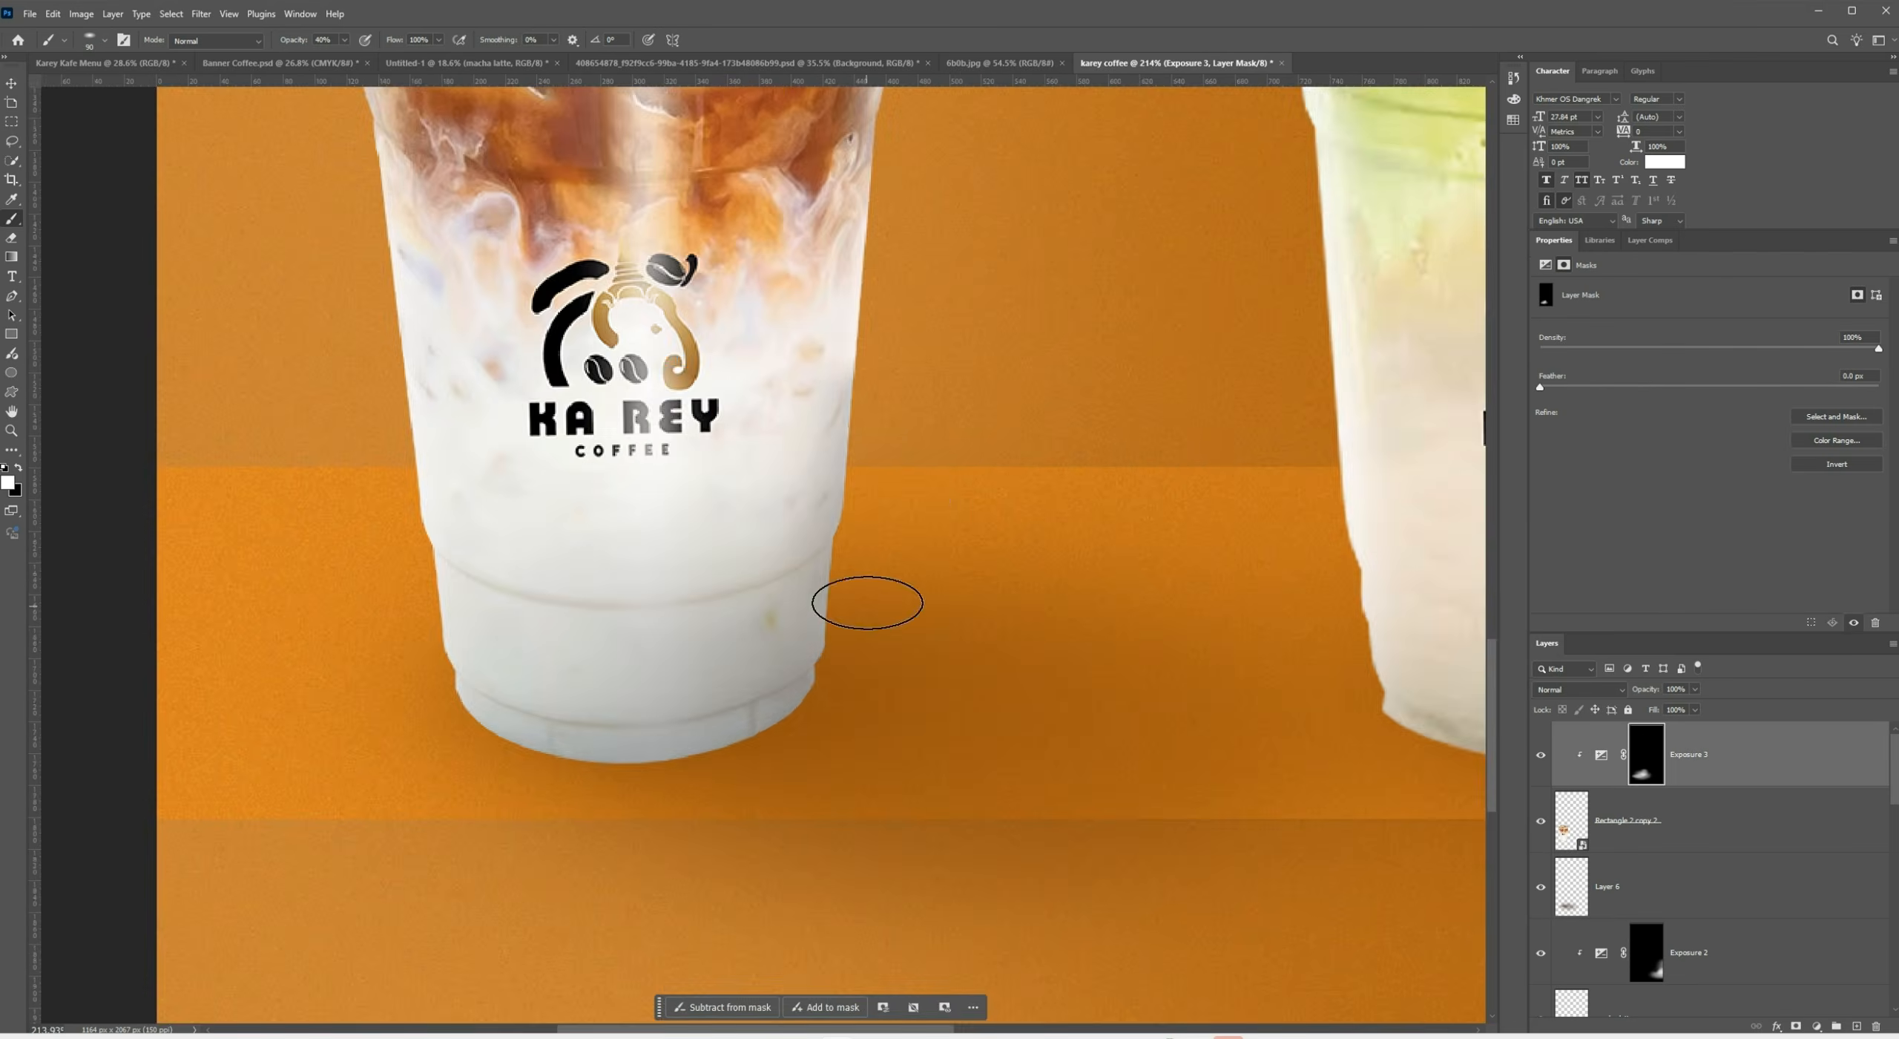
{"action": "scroll", "coordinate": [869, 606], "scroll_direction": "down", "scroll_amount": 4}
{"action": "scroll", "coordinate": [868, 725], "scroll_direction": "up", "scroll_amount": 4}
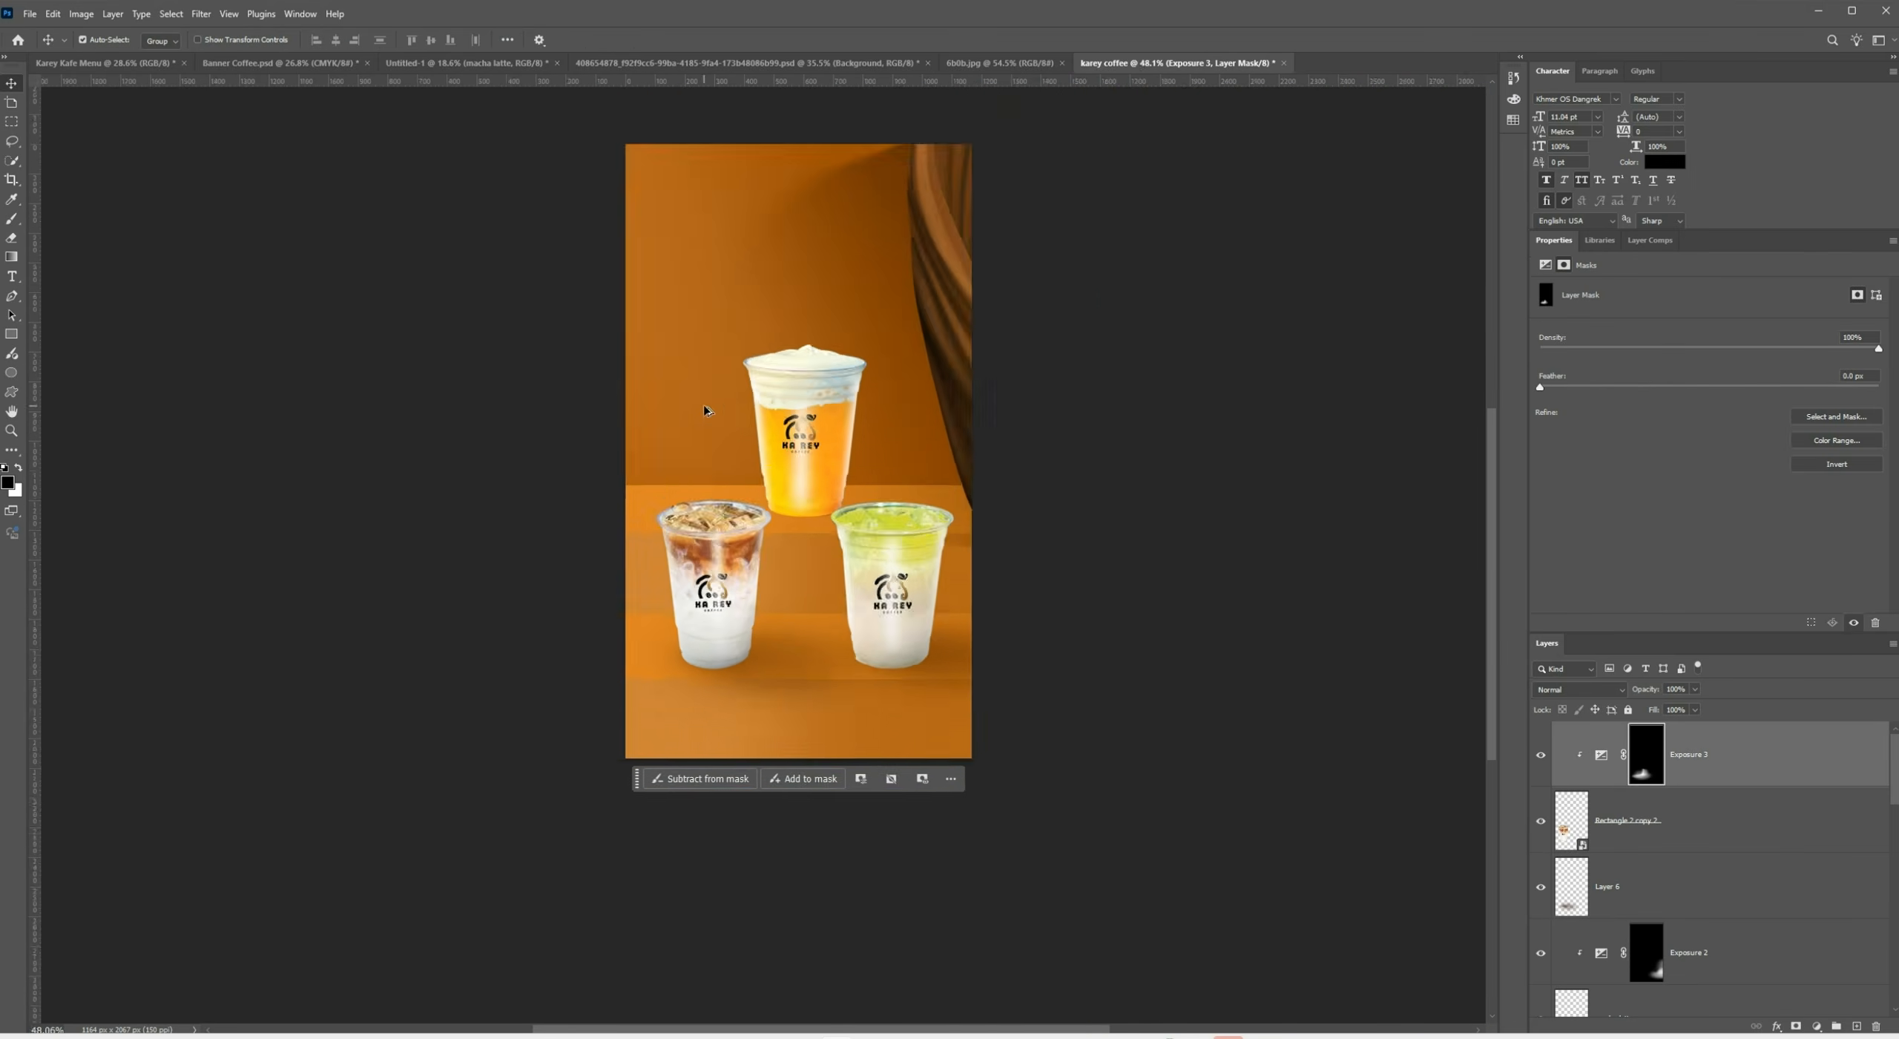
Flip the brown curtain and its shading horizontally and place them along the poster's left side
{"action": "key", "text": "ctrl+t"}
{"action": "right_click", "coordinate": [725, 467]}
{"action": "left_click", "coordinate": [772, 758]}
{"action": "left_click_drag", "start_coordinate": [810, 457], "coordinate": [608, 458]}
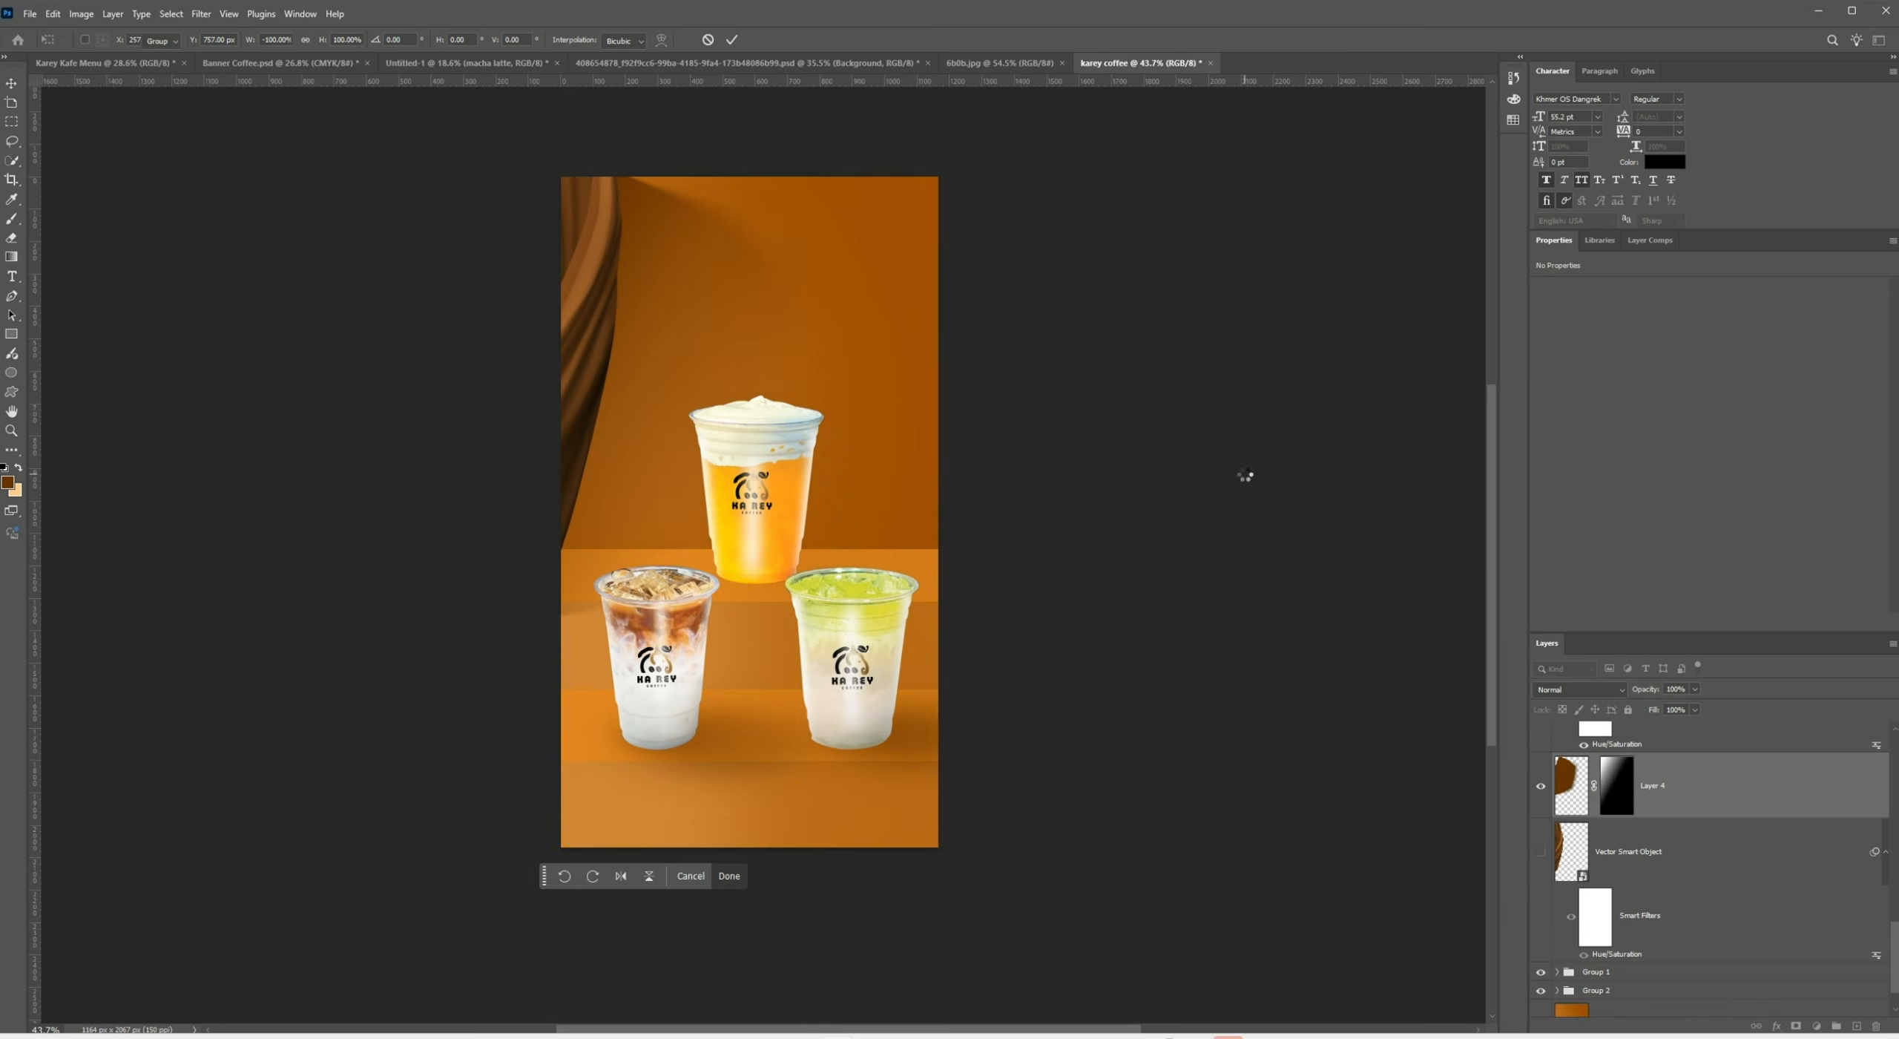
{"action": "key", "text": "Return"}
{"action": "left_click", "coordinate": [1597, 941]}
{"action": "left_click", "coordinate": [1597, 923], "text": "shift"}
{"action": "key", "text": "Return"}
{"action": "left_click", "coordinate": [1313, 565]}
{"action": "scroll", "coordinate": [882, 578], "scroll_direction": "up", "scroll_amount": 6}
{"action": "scroll", "coordinate": [883, 585], "scroll_direction": "down", "scroll_amount": 5}
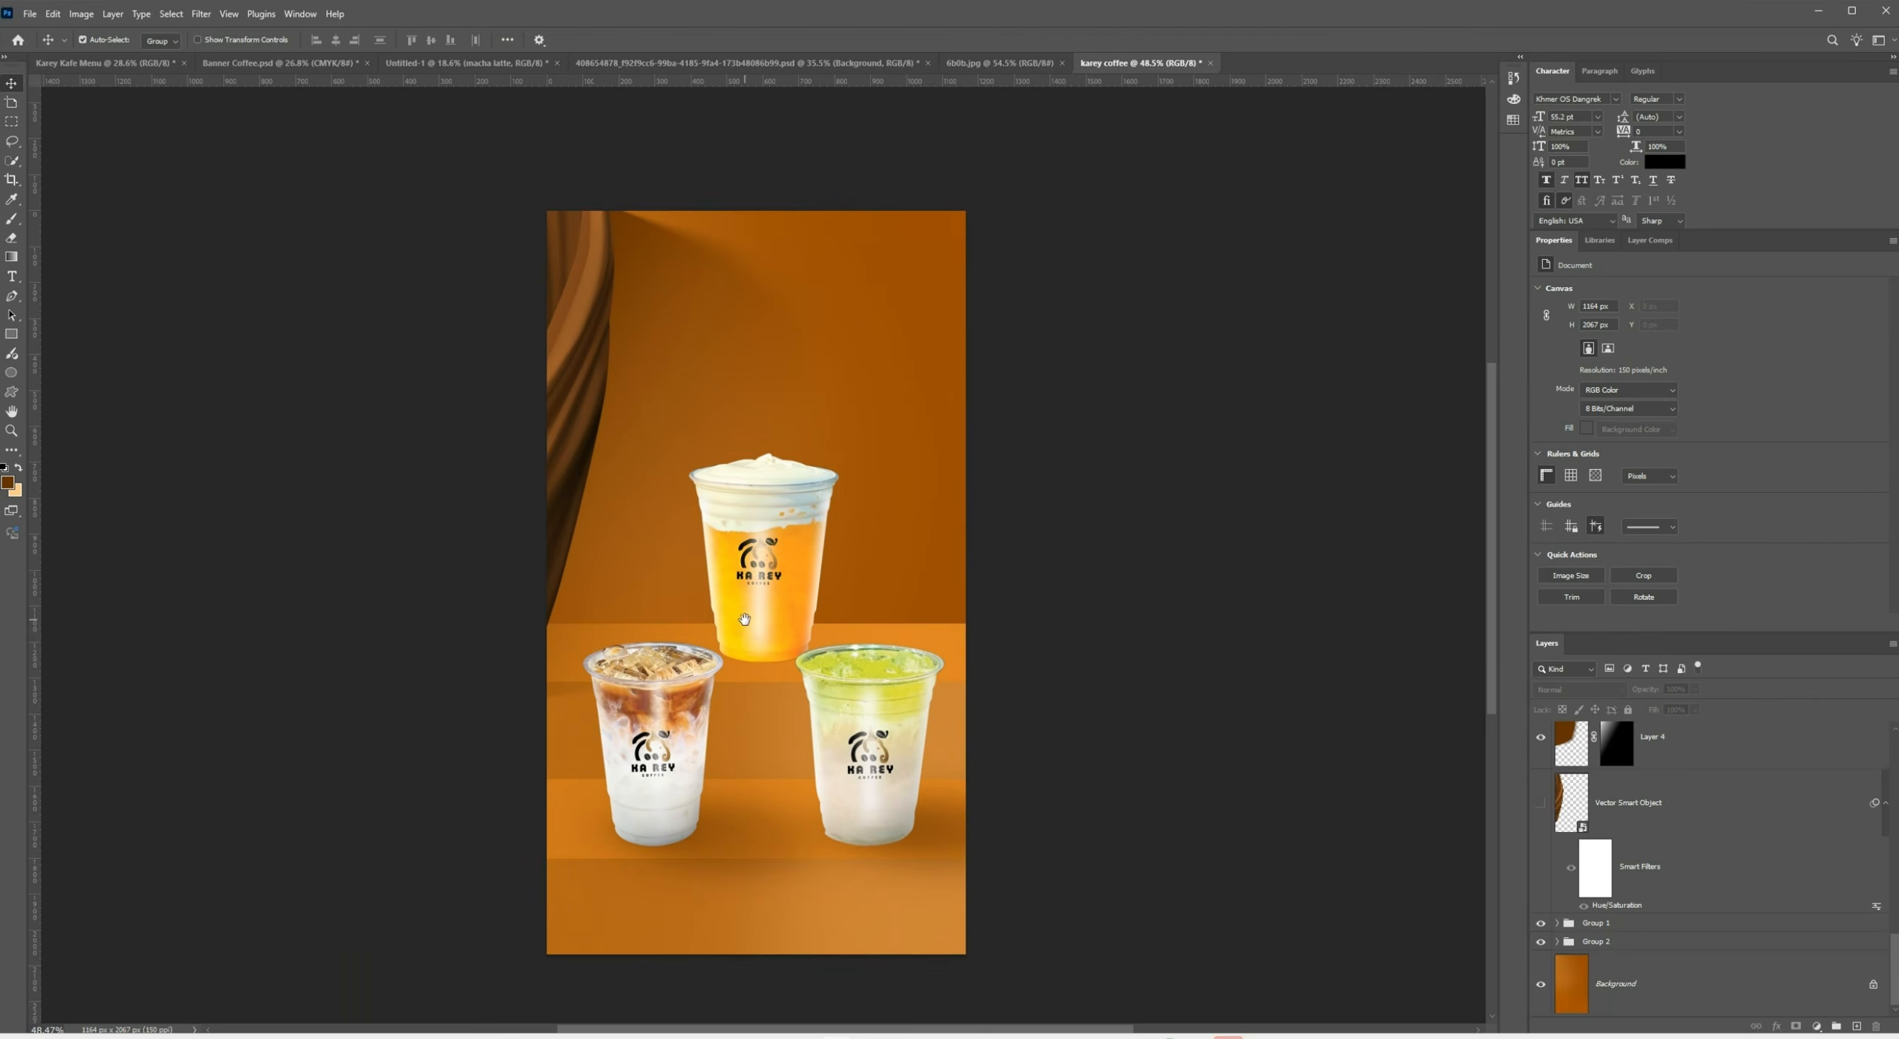
Reduce the opacity of the iced coffee cup's Layer 6 shadow to 54%
{"action": "scroll", "coordinate": [766, 630], "scroll_direction": "up", "scroll_amount": 1}
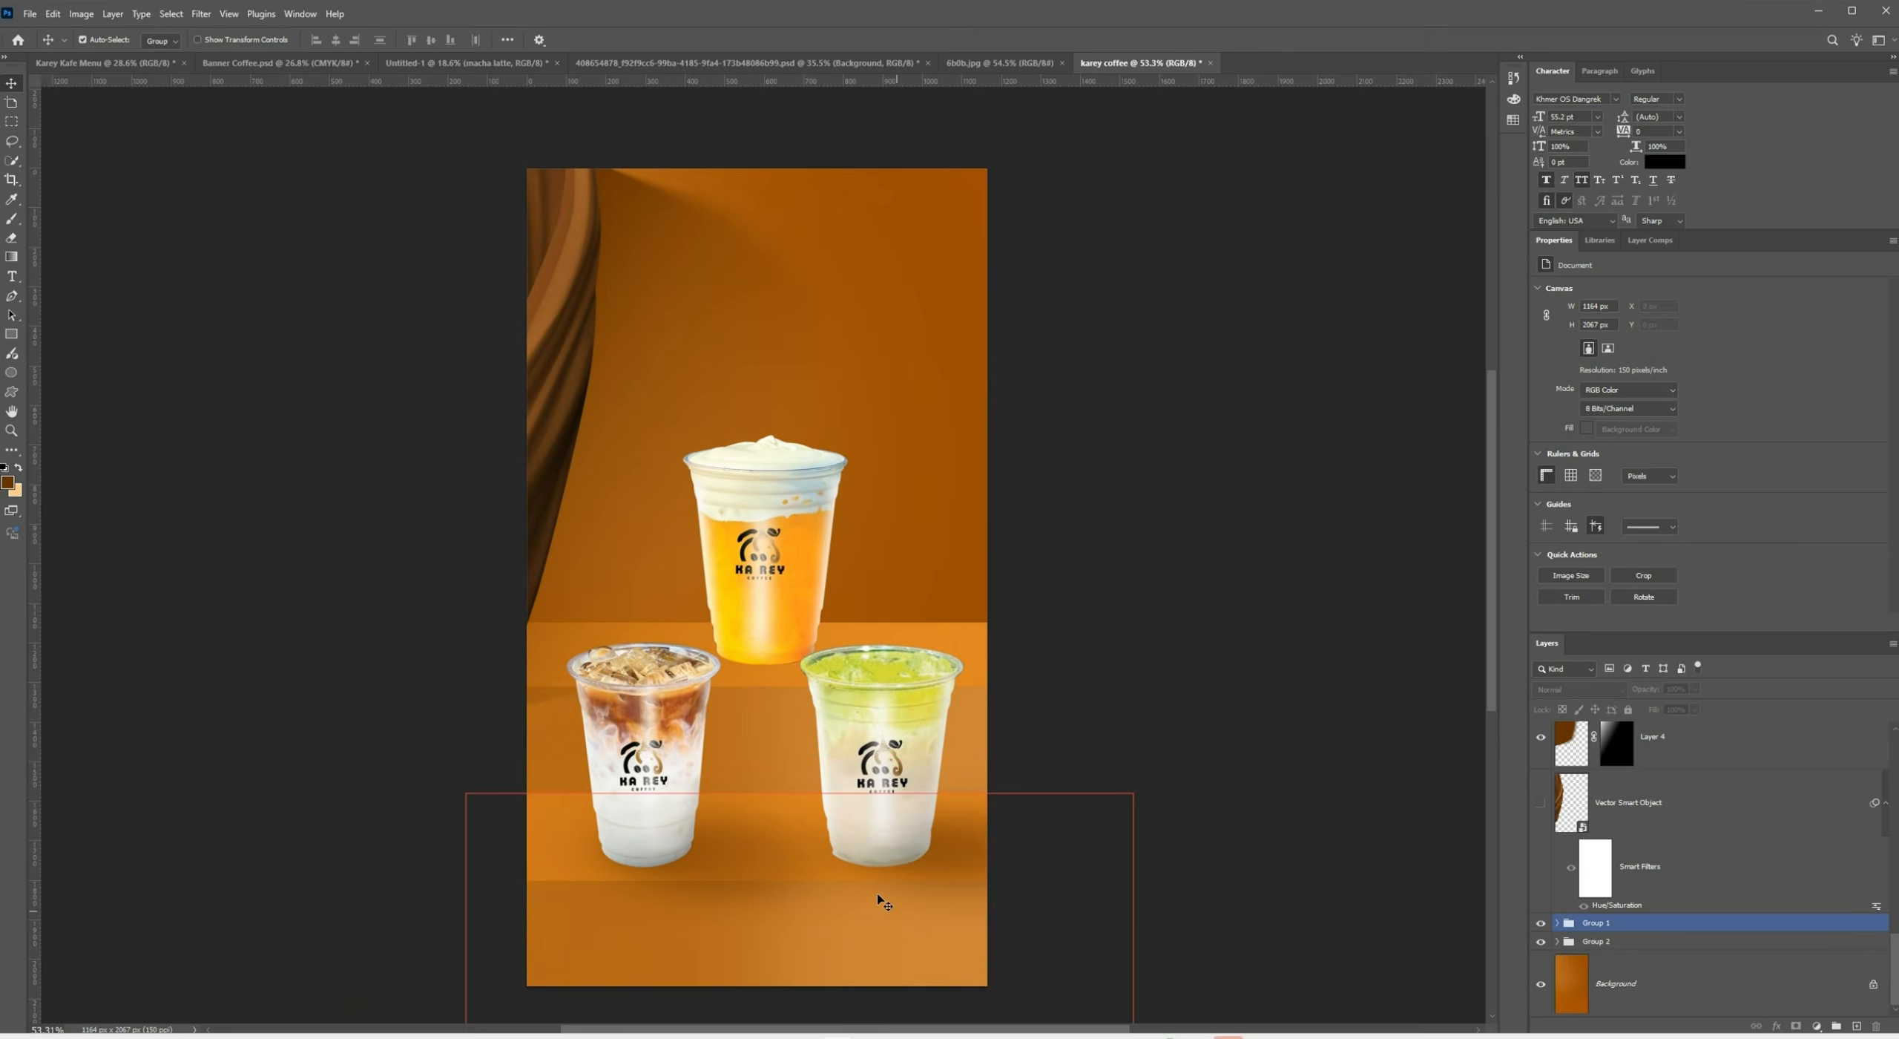
{"action": "scroll", "coordinate": [879, 896], "scroll_direction": "up", "scroll_amount": 1}
{"action": "left_click", "coordinate": [673, 868]}
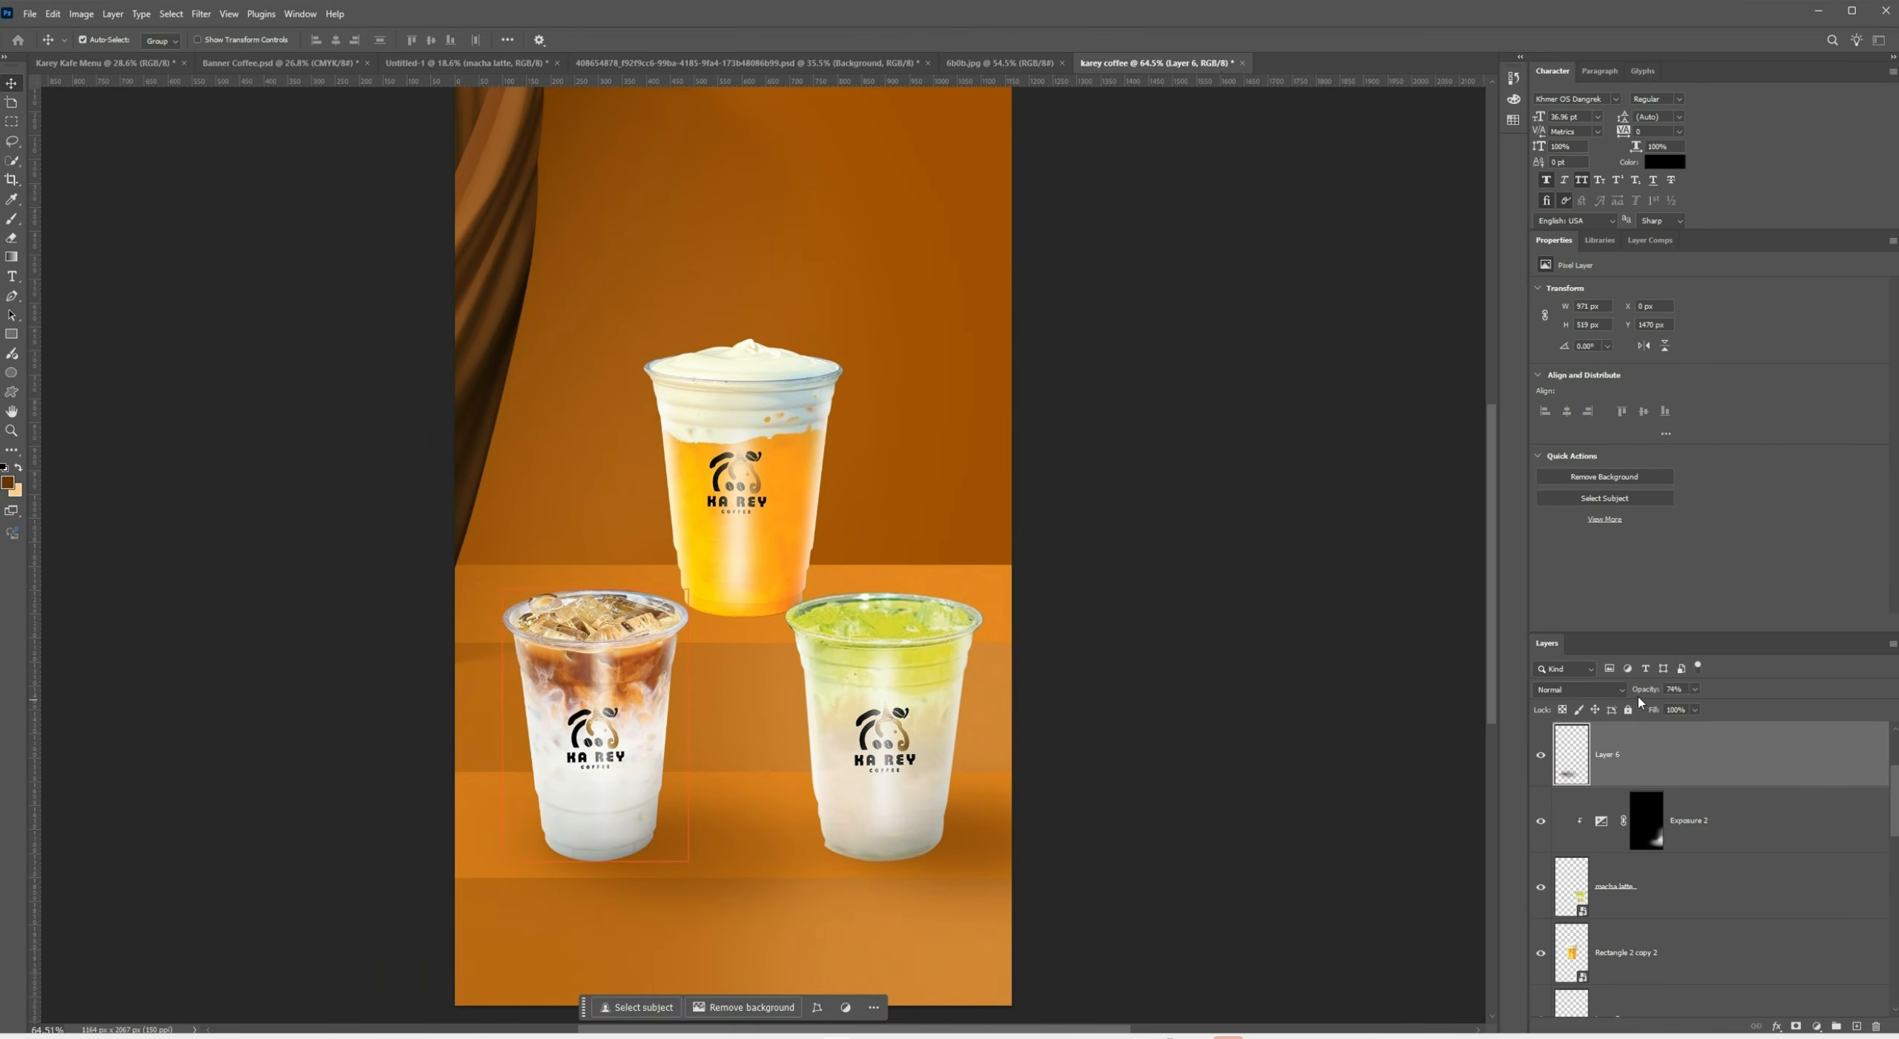
{"action": "type", "text": "54"}
{"action": "key", "text": "Return"}
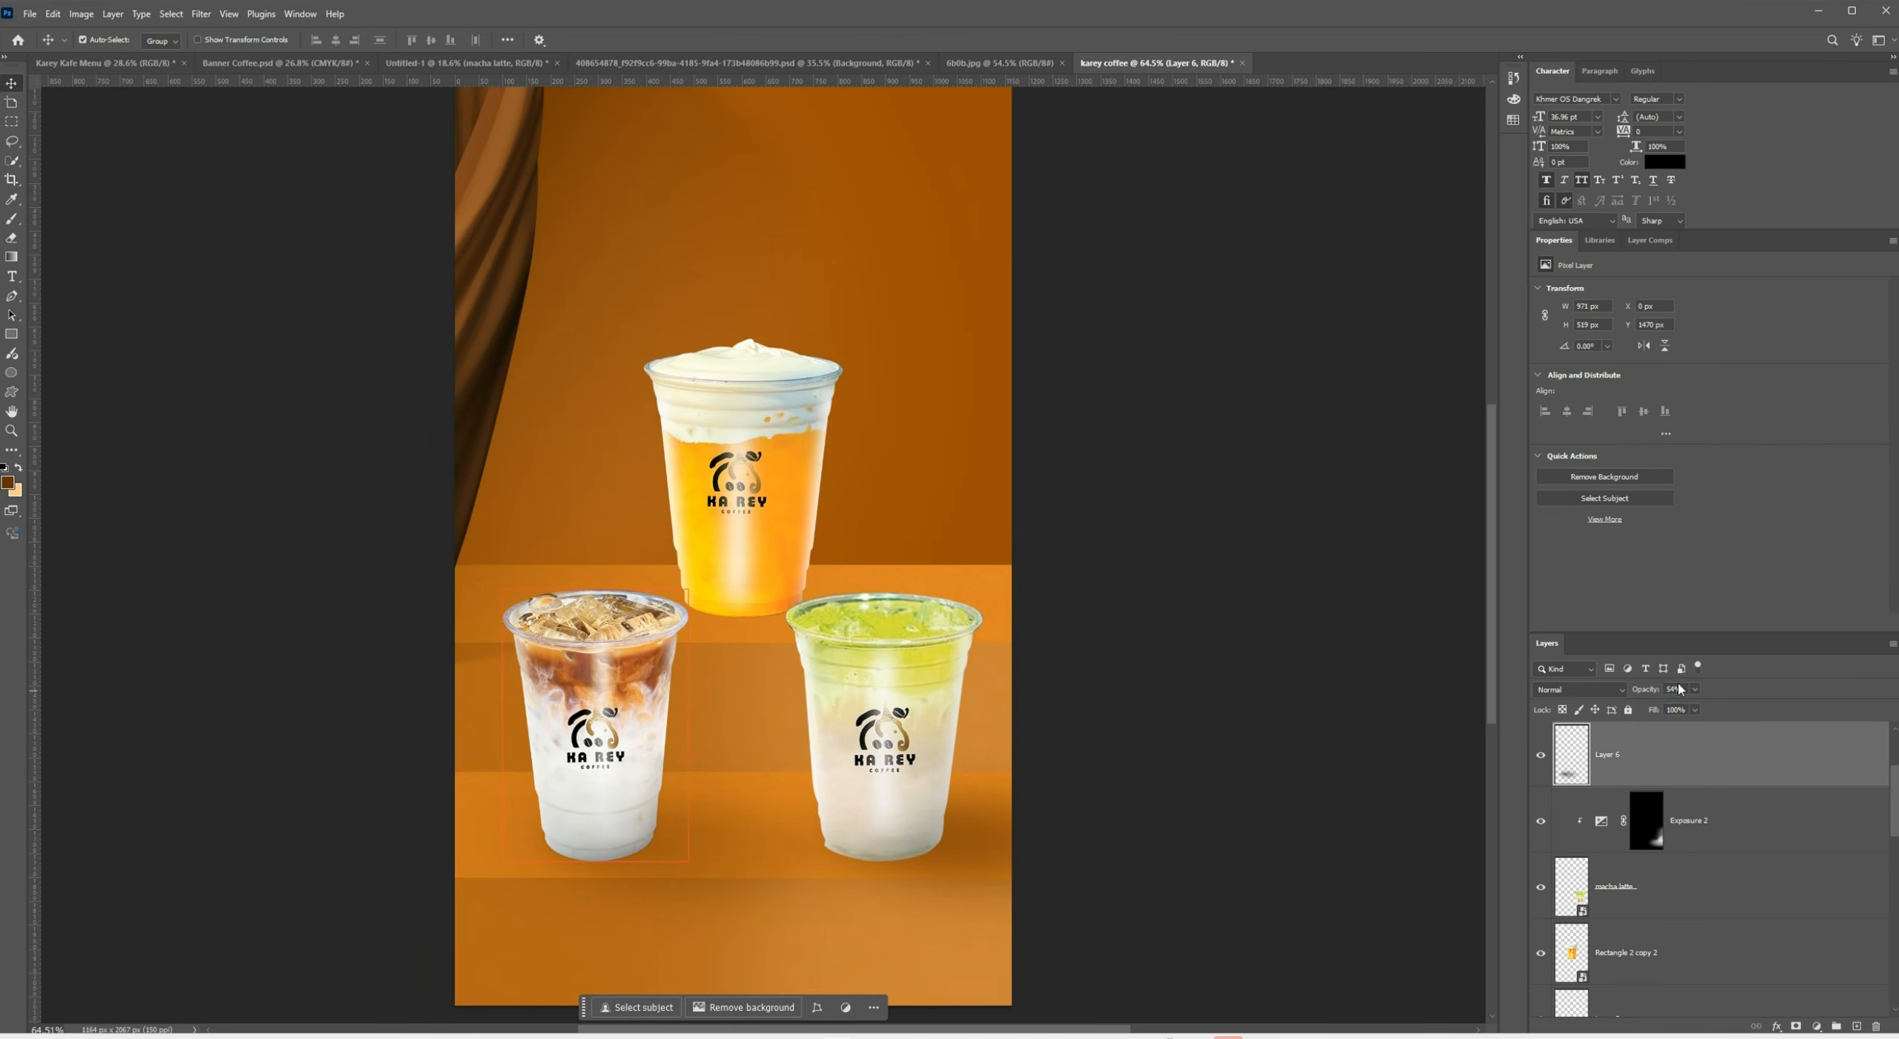
Add a new layer above Layer 5 and paint a soft brown shadow beneath the orange drink cup with an enlarged brush
{"action": "scroll", "coordinate": [1170, 746], "scroll_direction": "down", "scroll_amount": 2}
{"action": "left_click", "coordinate": [979, 831]}
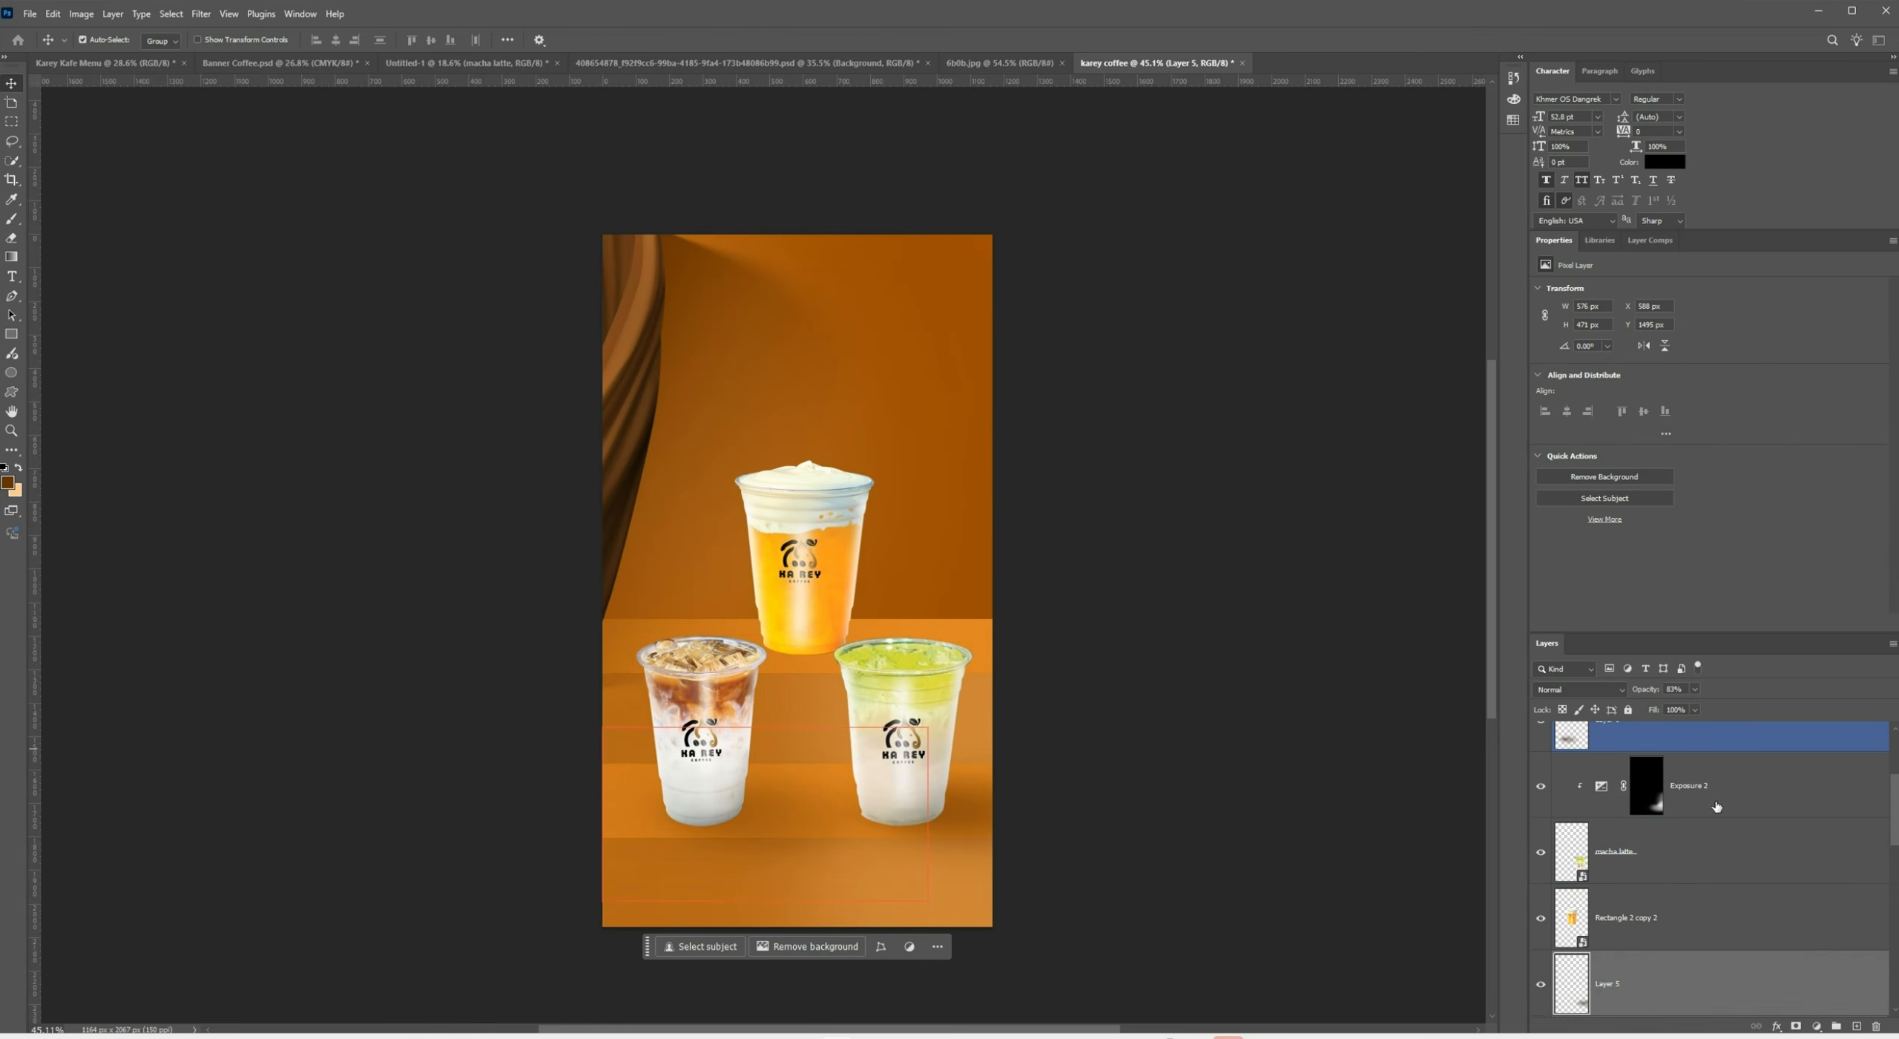
{"action": "left_click", "coordinate": [1285, 756]}
{"action": "scroll", "coordinate": [787, 824], "scroll_direction": "up", "scroll_amount": 4}
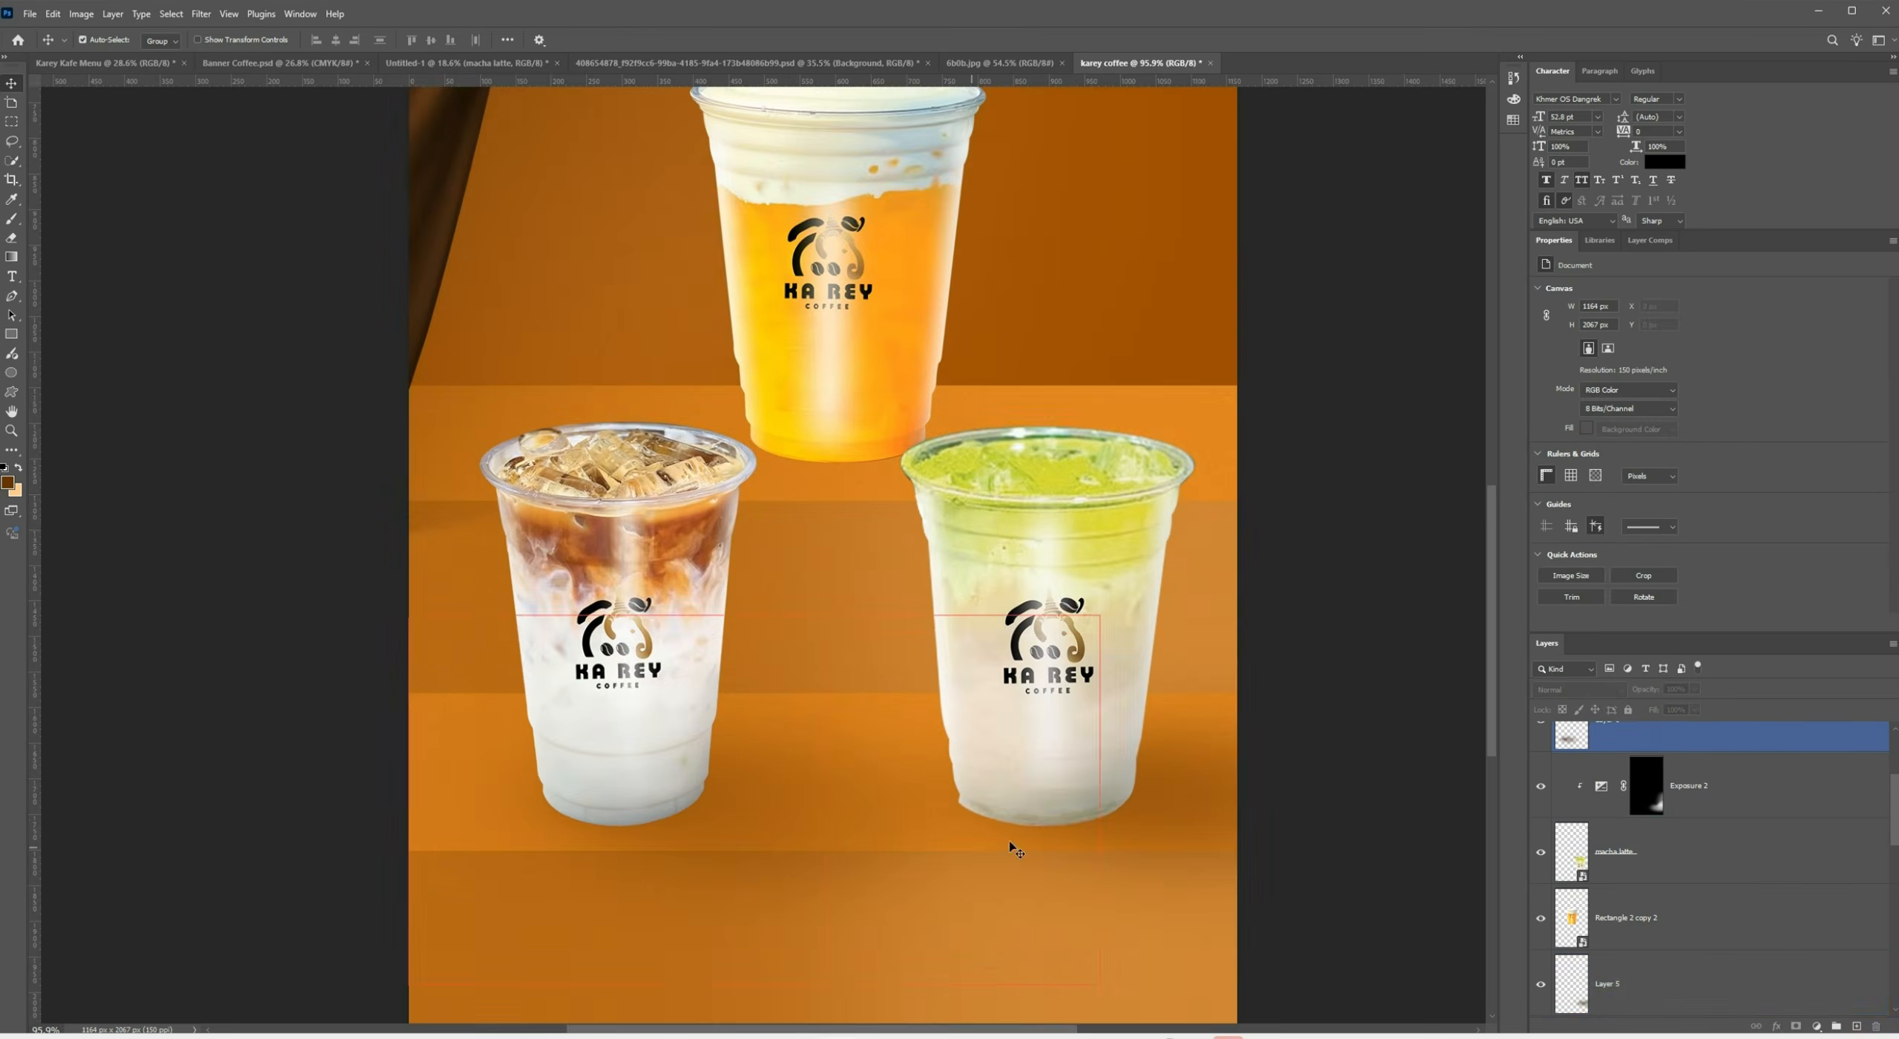
{"action": "scroll", "coordinate": [1001, 846], "scroll_direction": "down", "scroll_amount": 2}
{"action": "scroll", "coordinate": [907, 282], "scroll_direction": "up", "scroll_amount": 1}
{"action": "left_click", "coordinate": [1139, 958]}
{"action": "key", "text": "bracketright"}
{"action": "key", "text": "bracketright"}
{"action": "key", "text": "bracketright"}
{"action": "key", "text": "bracketright"}
{"action": "left_click", "coordinate": [863, 692]}
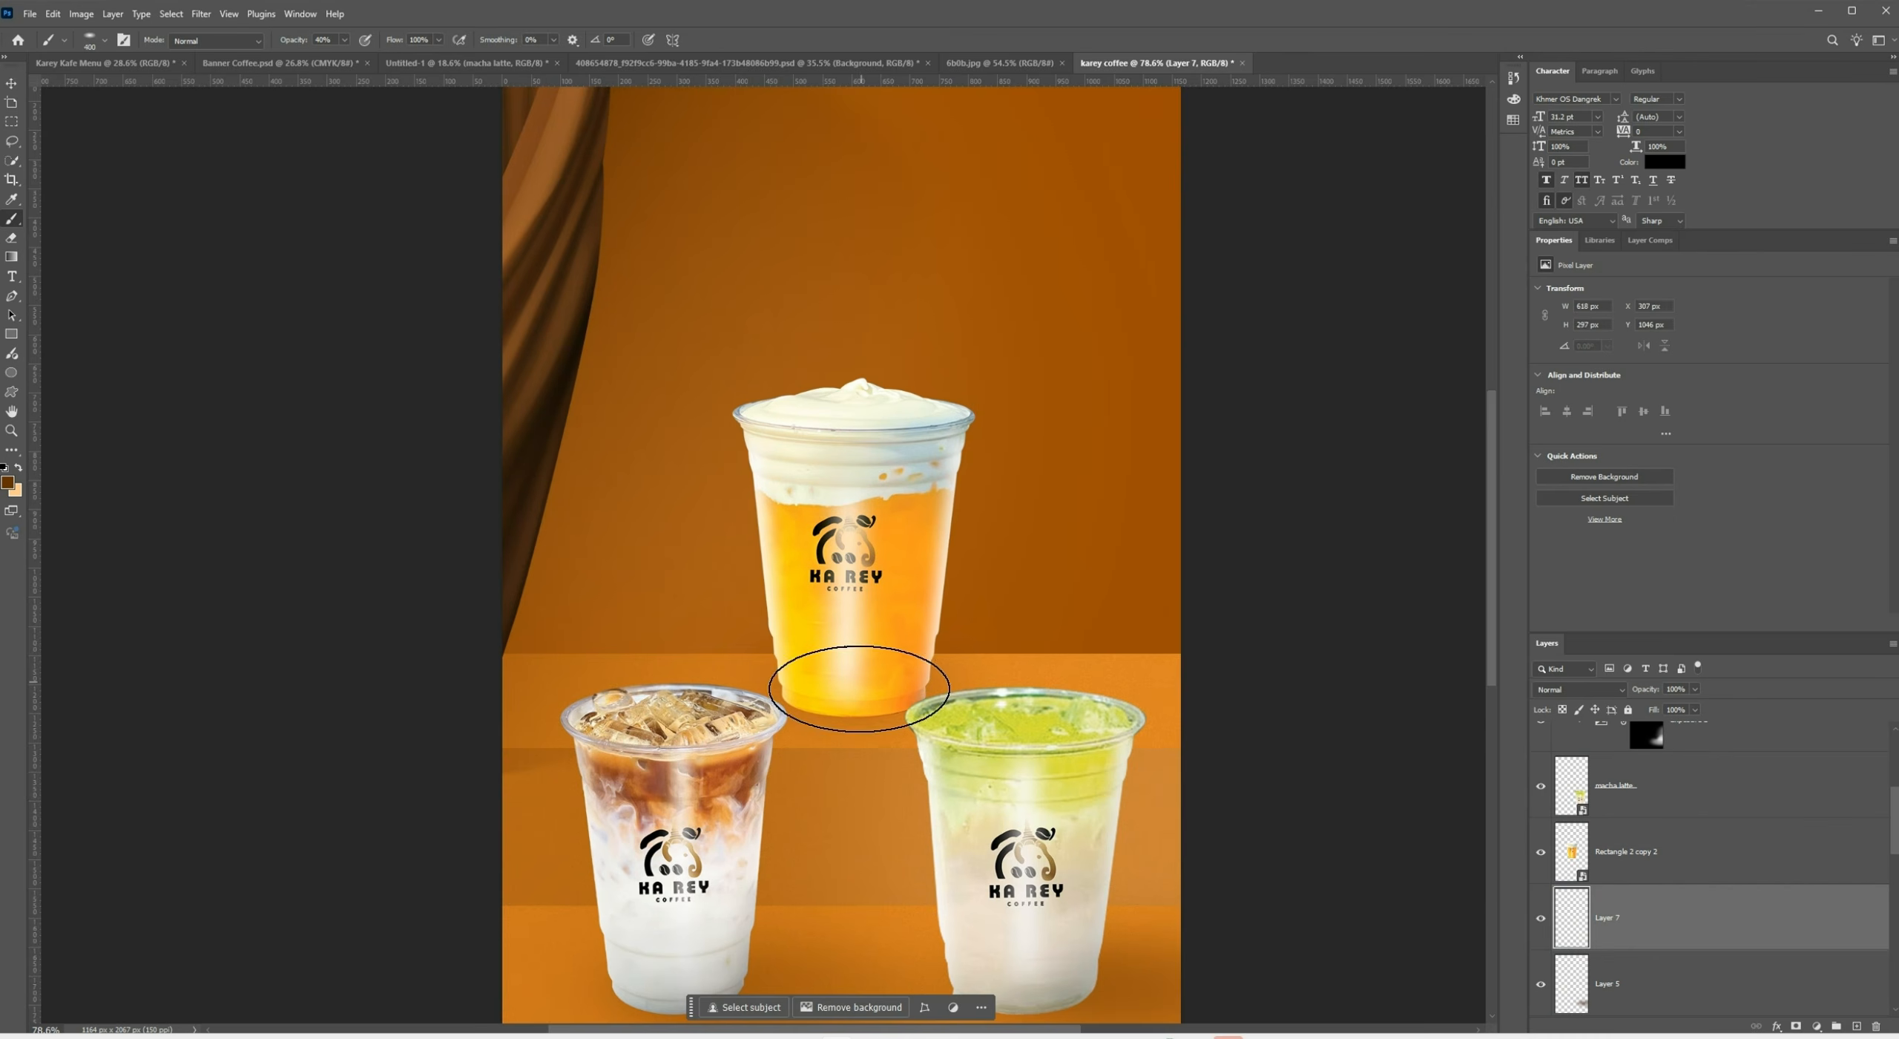
{"action": "key", "text": "bracketright"}
{"action": "scroll", "coordinate": [981, 688], "scroll_direction": "down", "scroll_amount": 2}
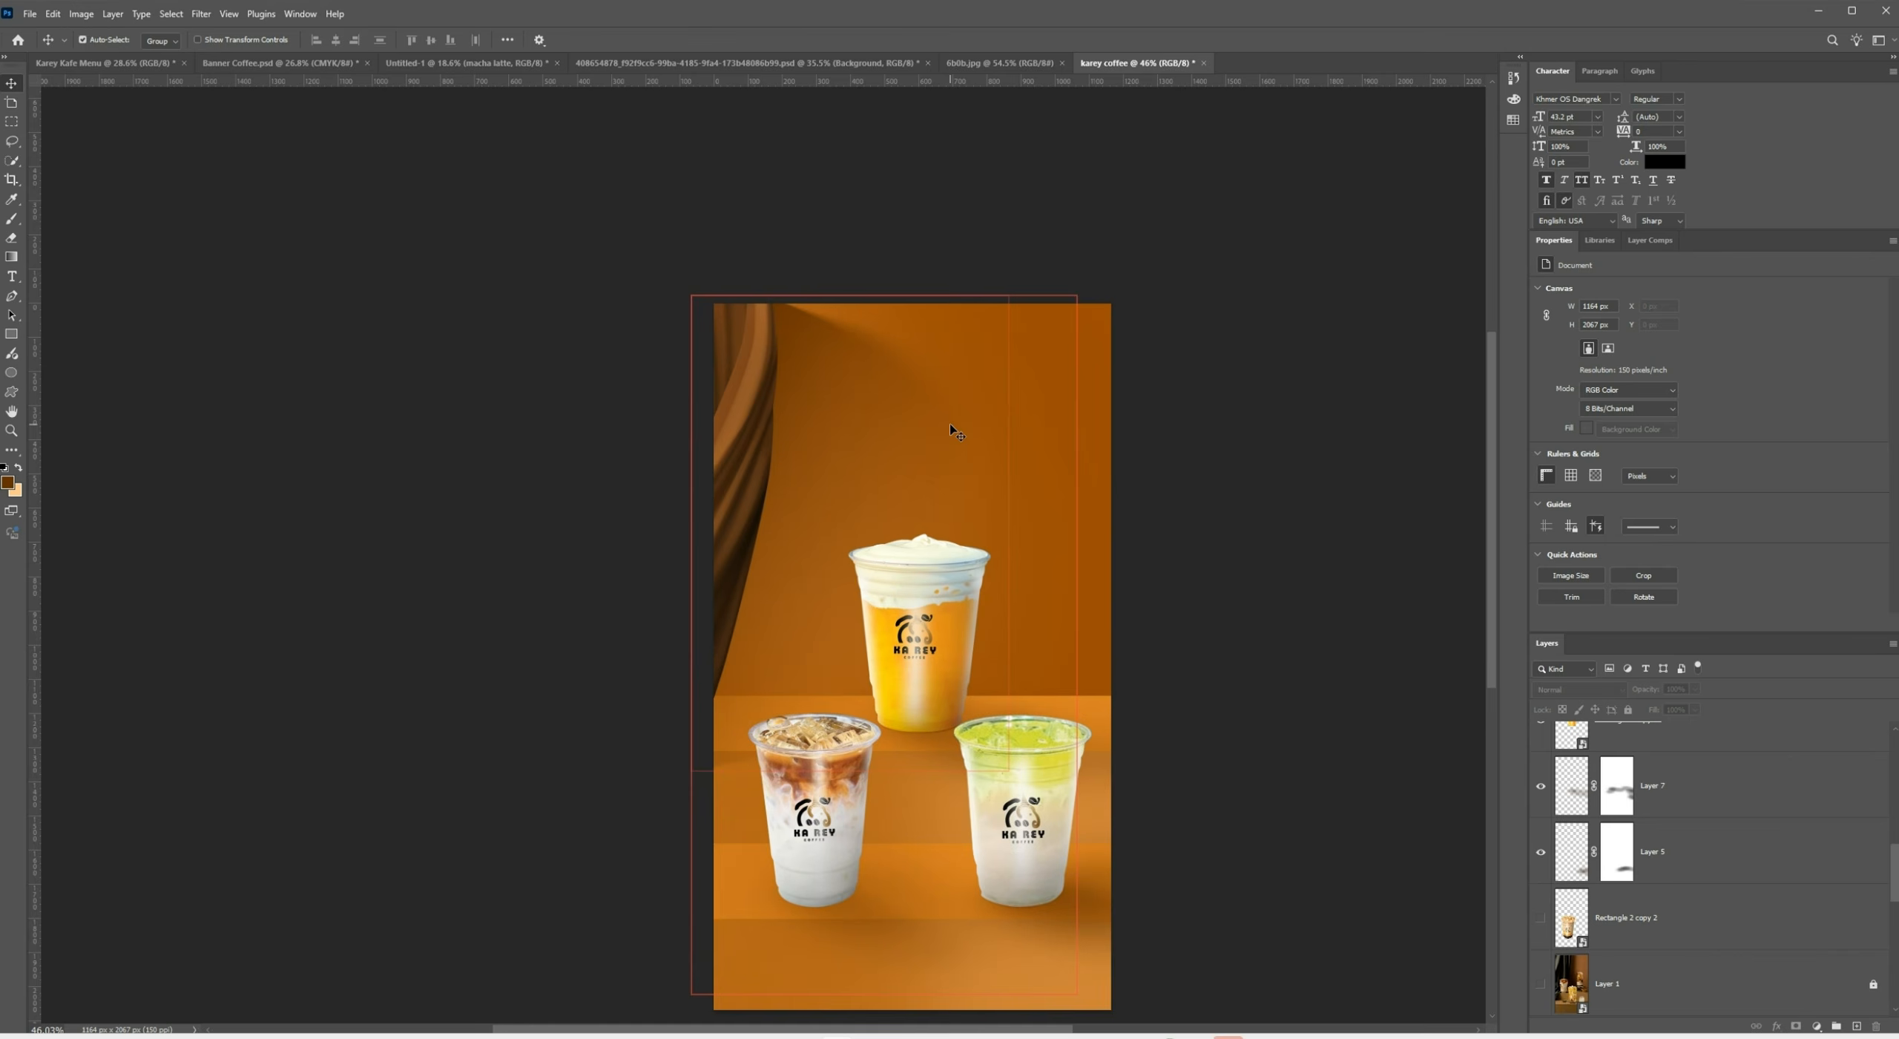
Add a layer above Group 1 and draw a rectangle about 1197 by 21 px across the lowest step's front edge
{"action": "scroll", "coordinate": [969, 744], "scroll_direction": "up", "scroll_amount": 3}
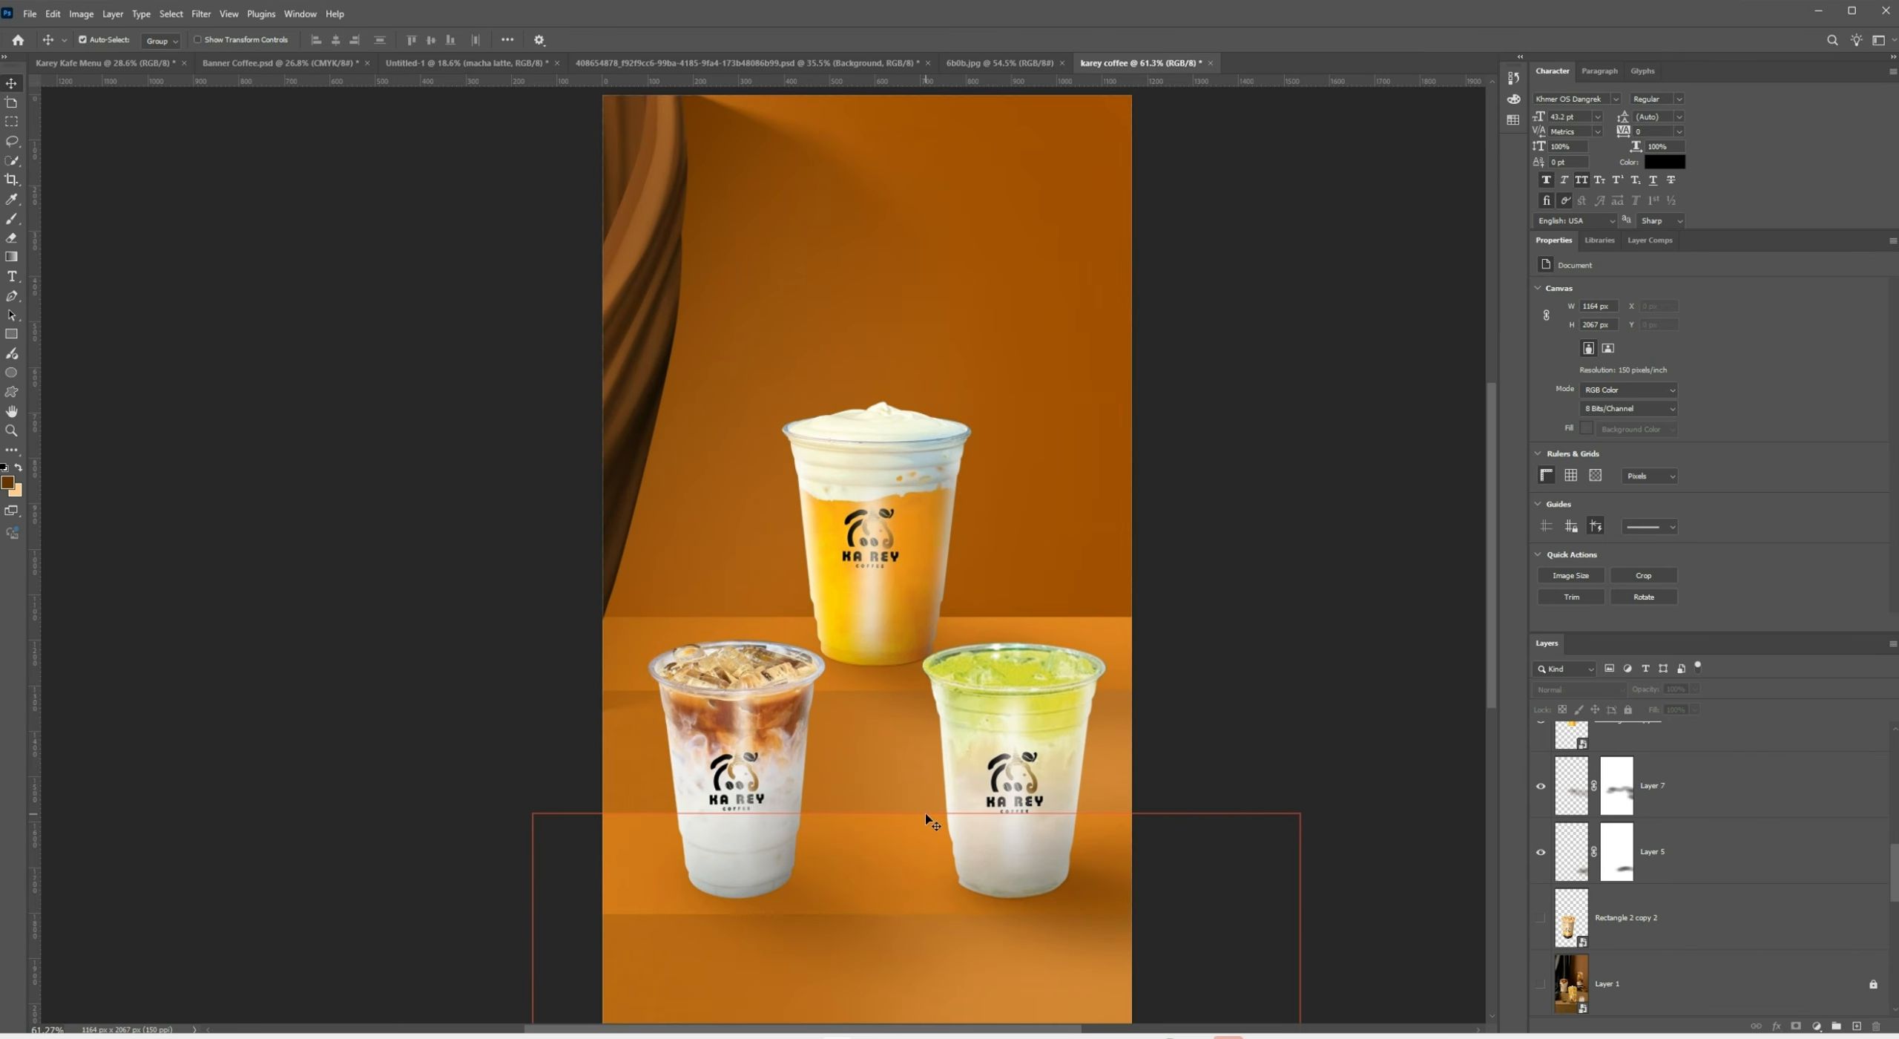
{"action": "scroll", "coordinate": [1721, 915], "scroll_direction": "down", "scroll_amount": 4}
{"action": "scroll", "coordinate": [1715, 895], "scroll_direction": "down", "scroll_amount": 4}
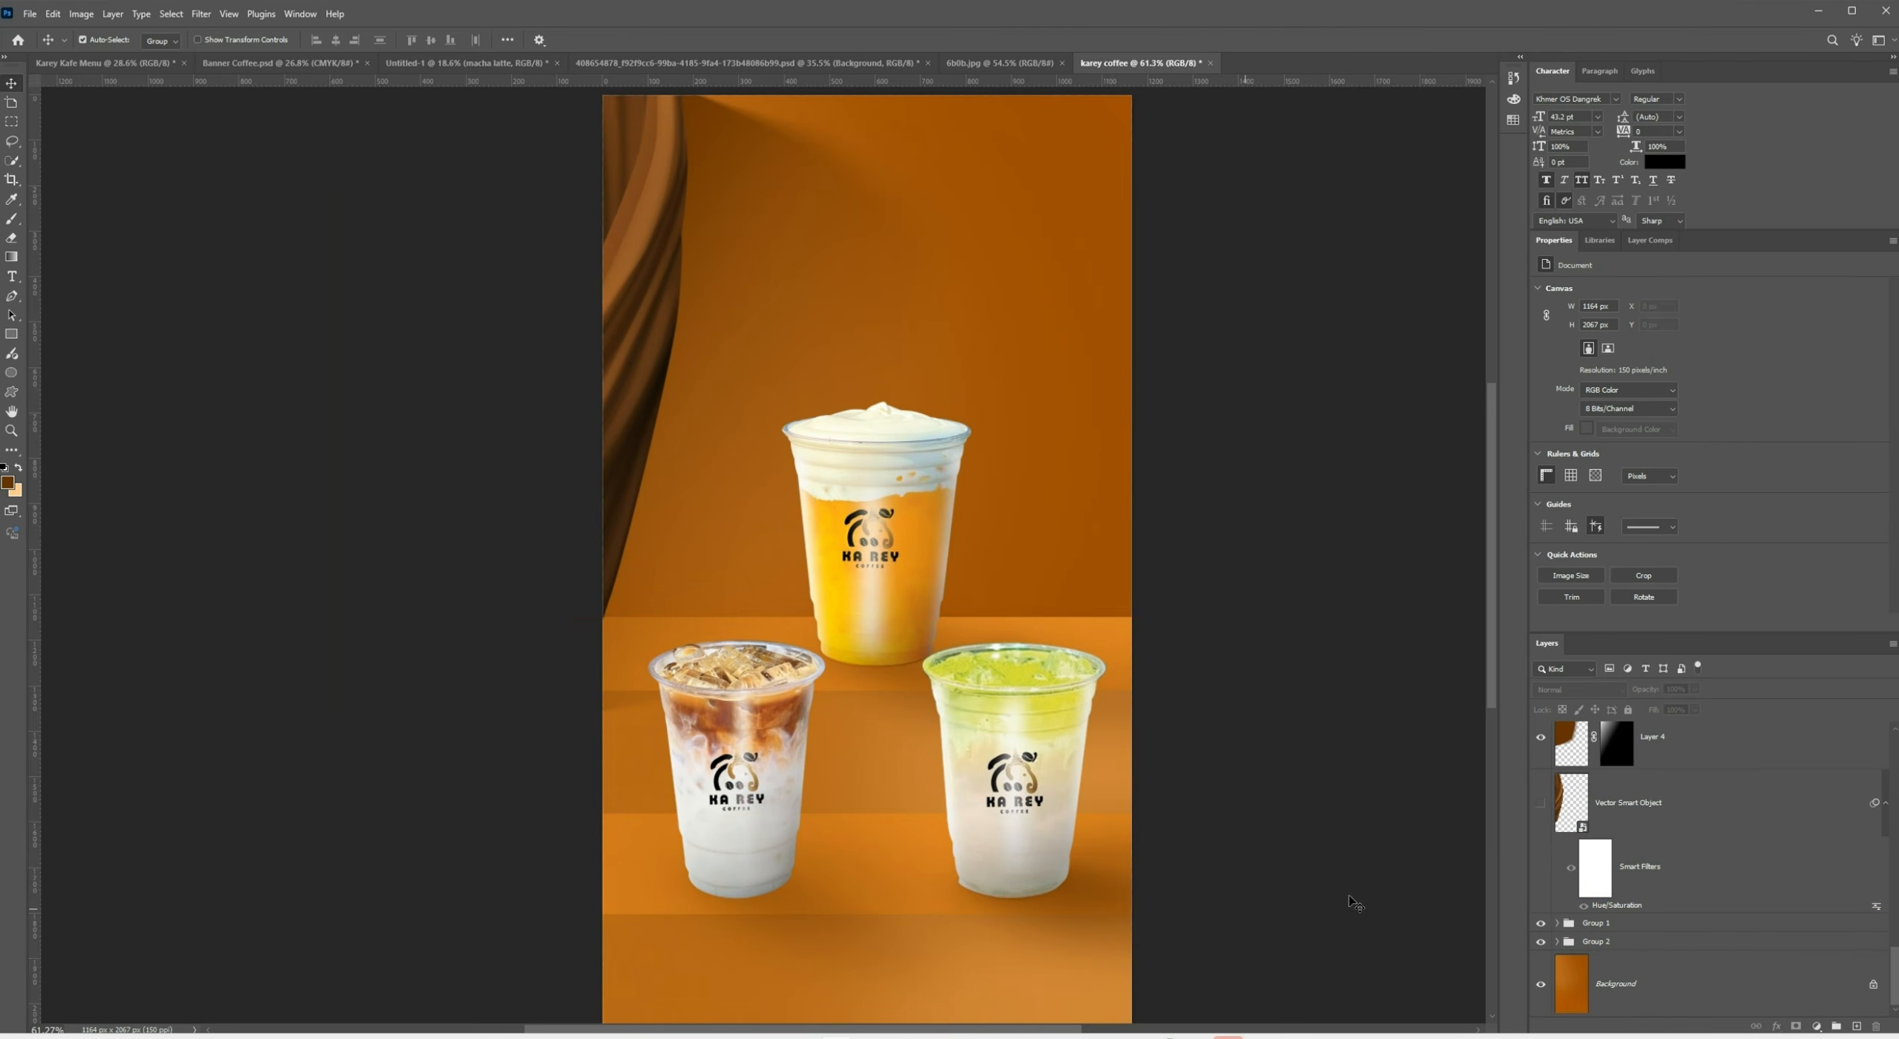
{"action": "left_click", "coordinate": [1714, 923]}
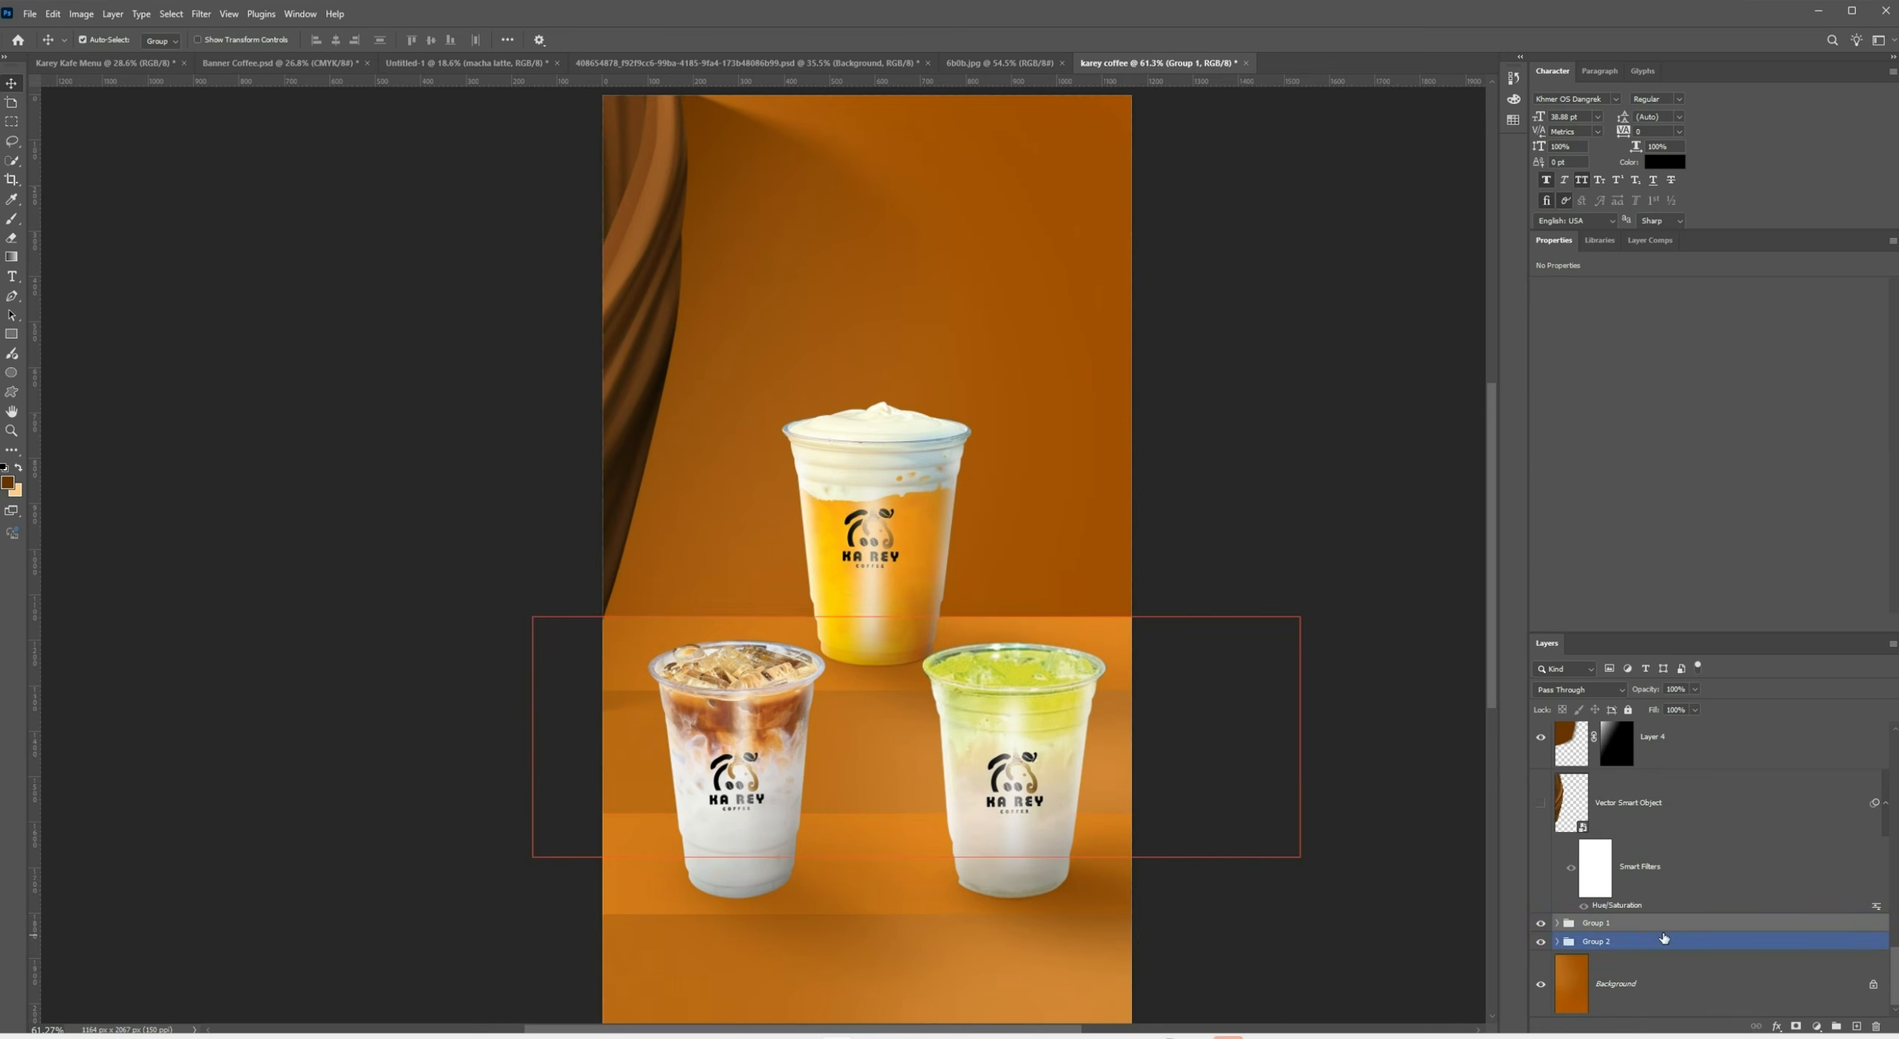
{"action": "left_click", "coordinate": [1542, 923]}
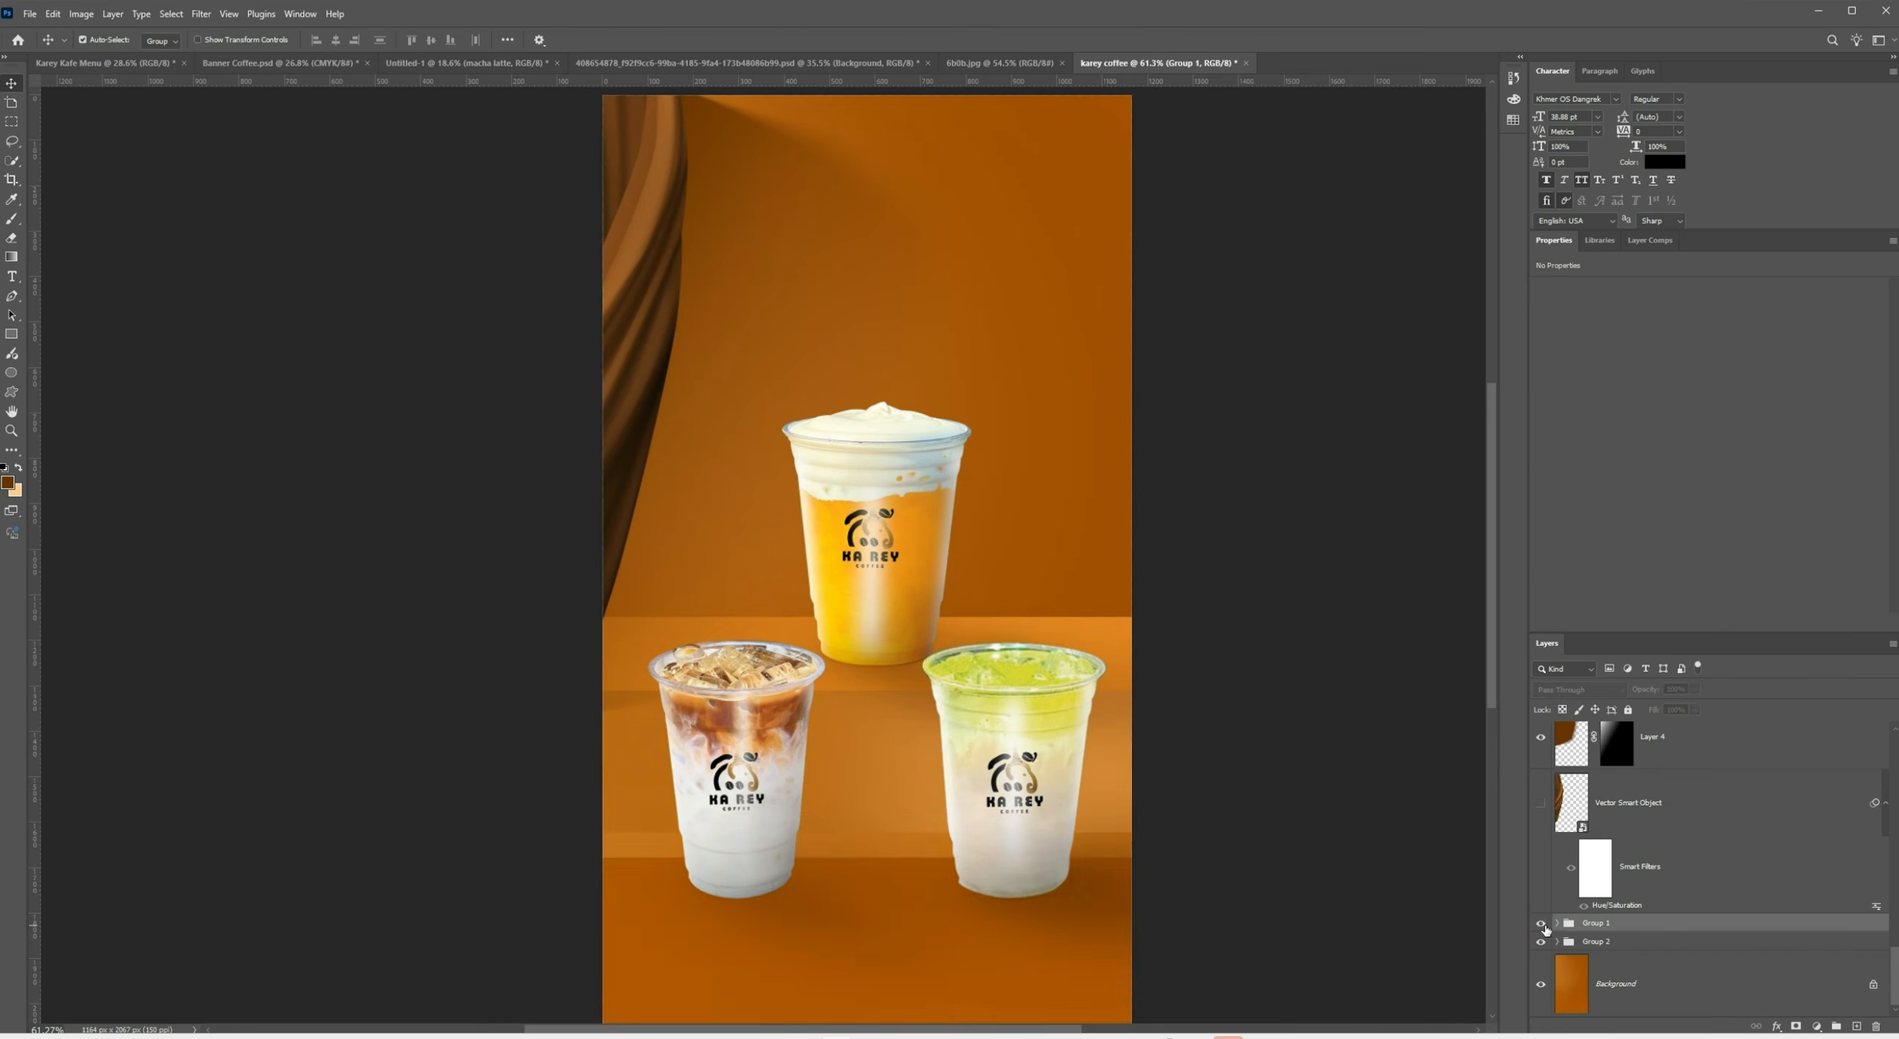
{"action": "left_click", "coordinate": [1856, 1026]}
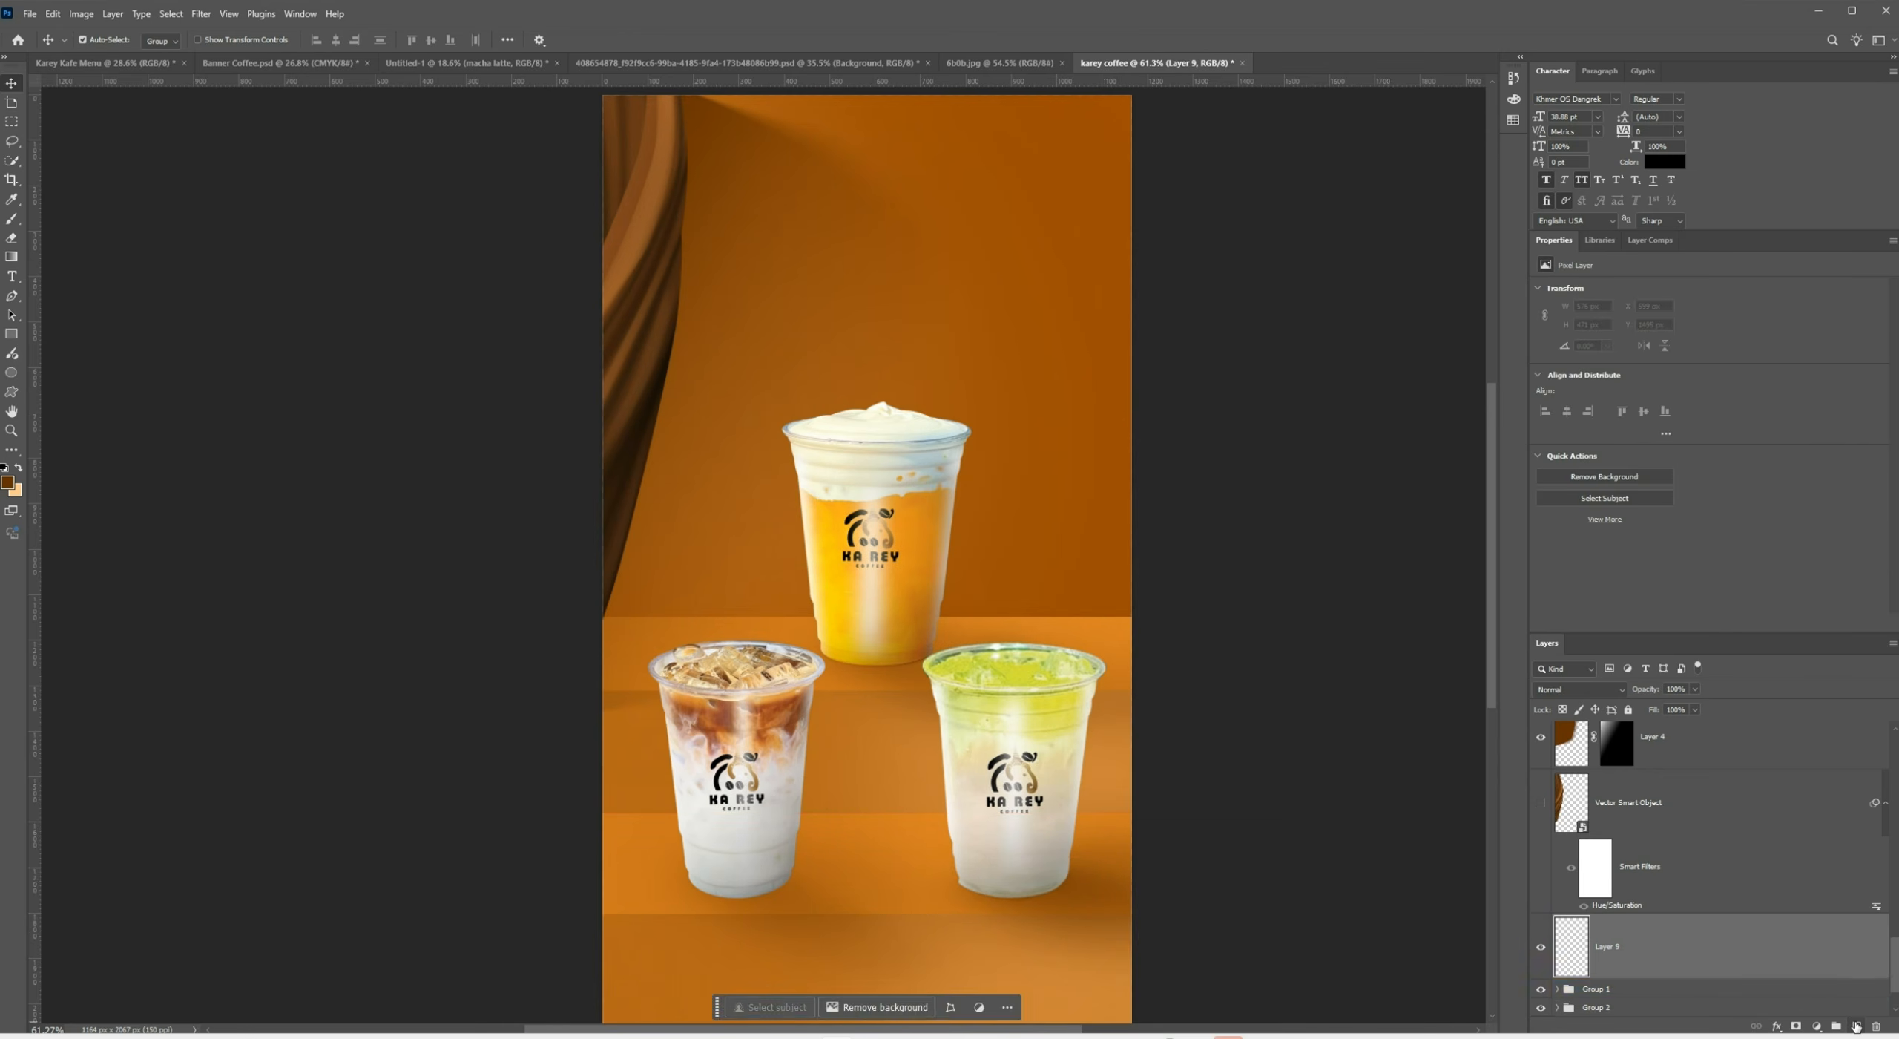
{"action": "left_click", "coordinate": [12, 334]}
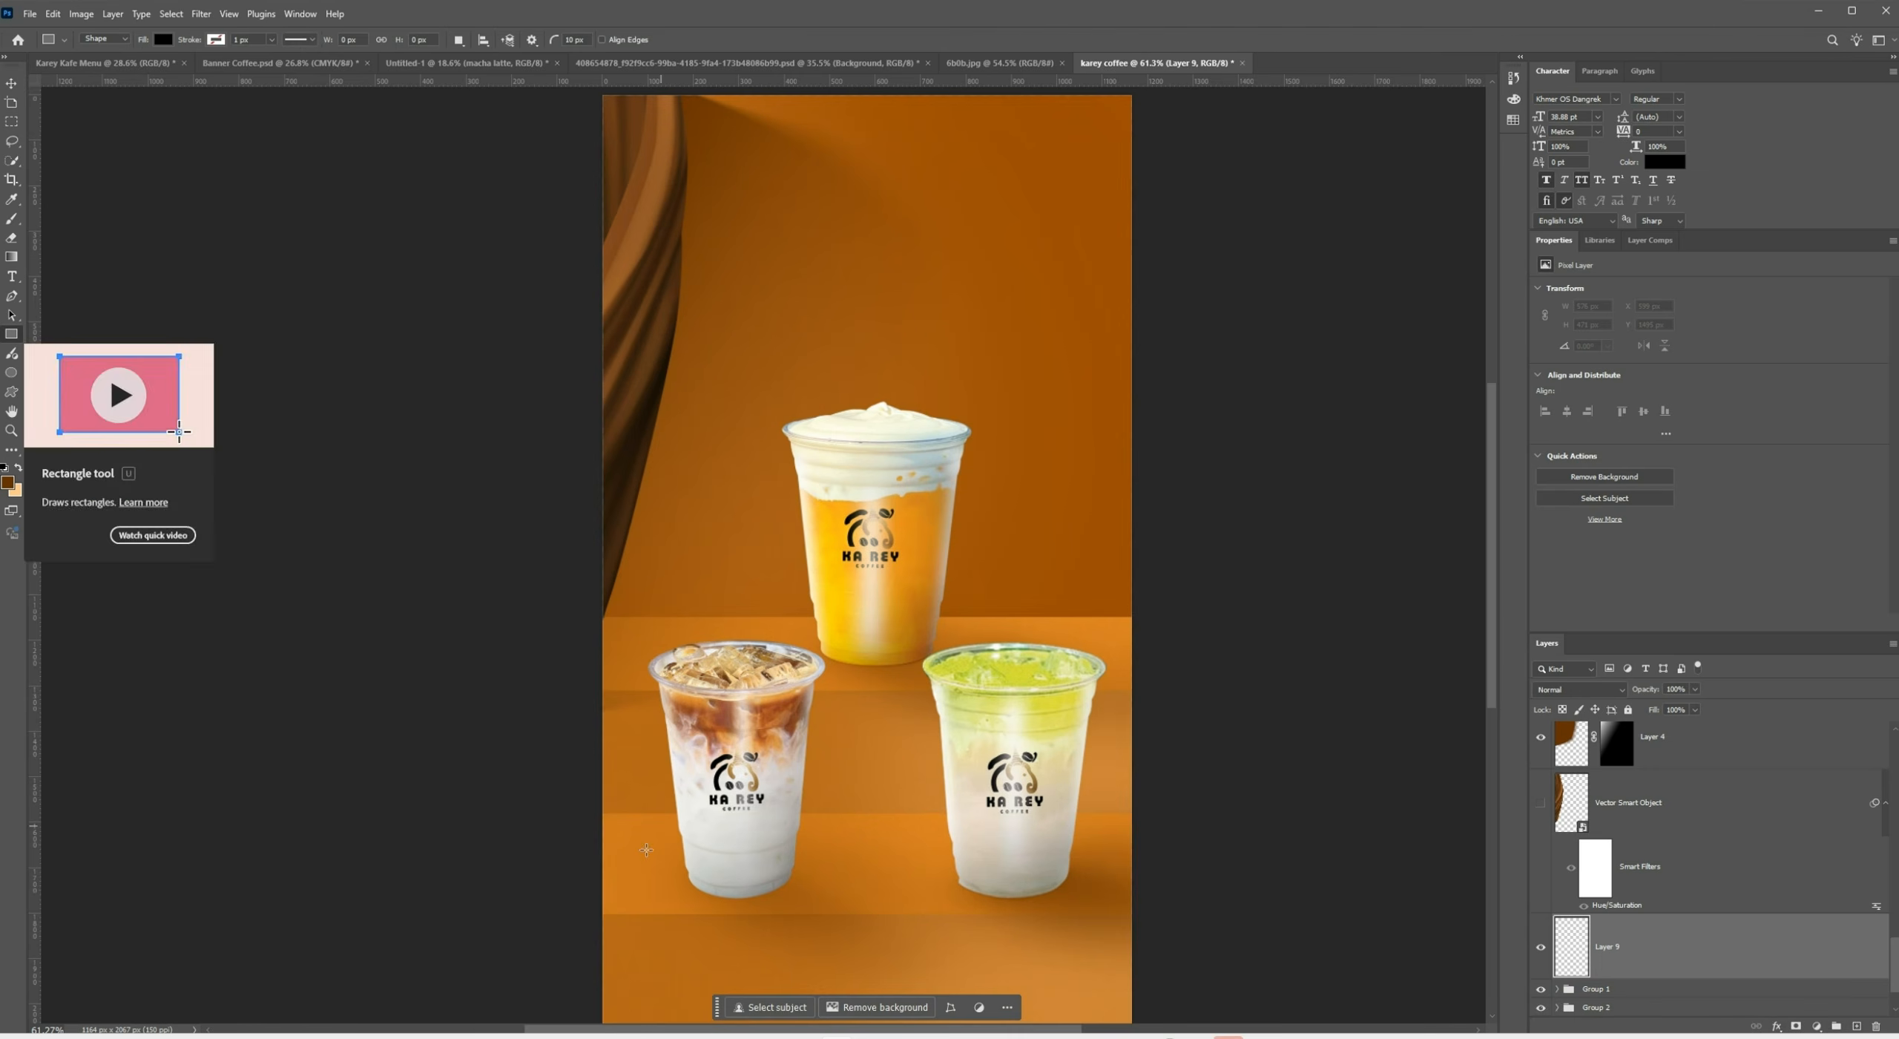
{"action": "left_click_drag", "start_coordinate": [598, 909], "coordinate": [1141, 918]}
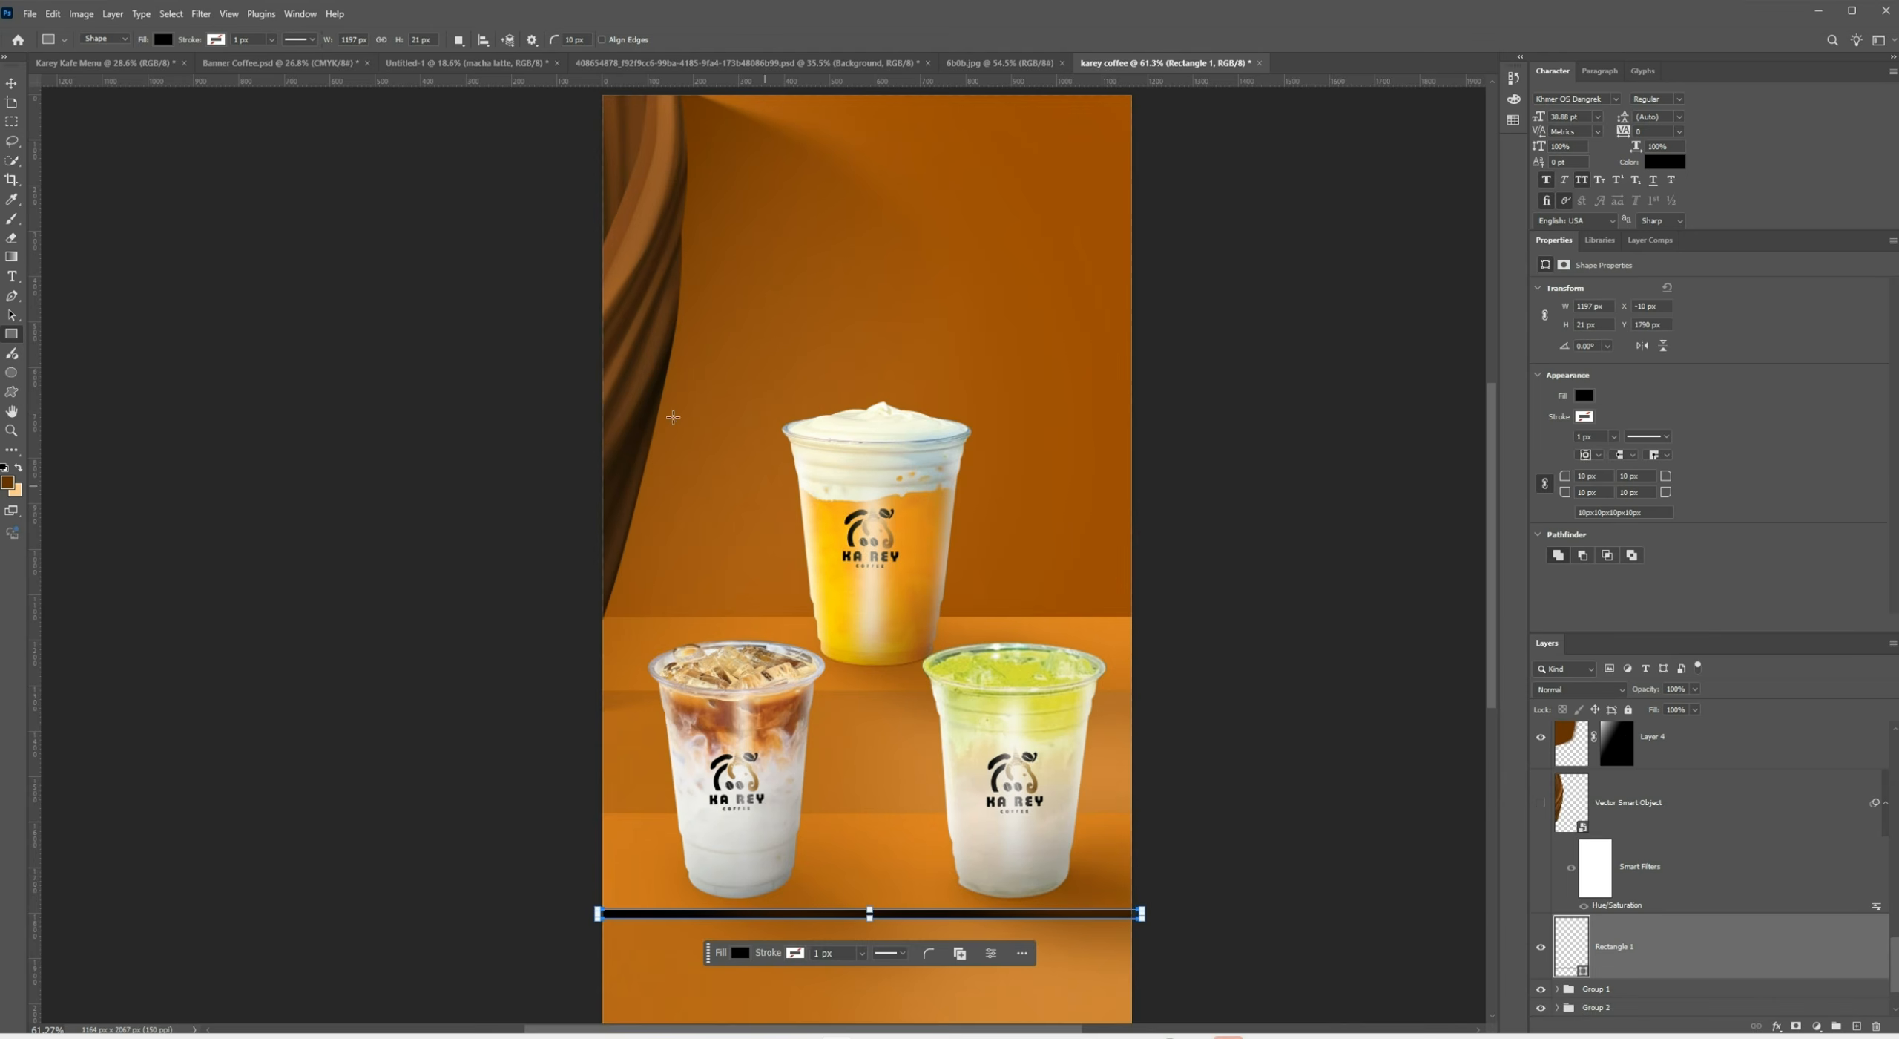
Change the rectangle's fill to the light peach color from the recently used colors
{"action": "left_click", "coordinate": [165, 40]}
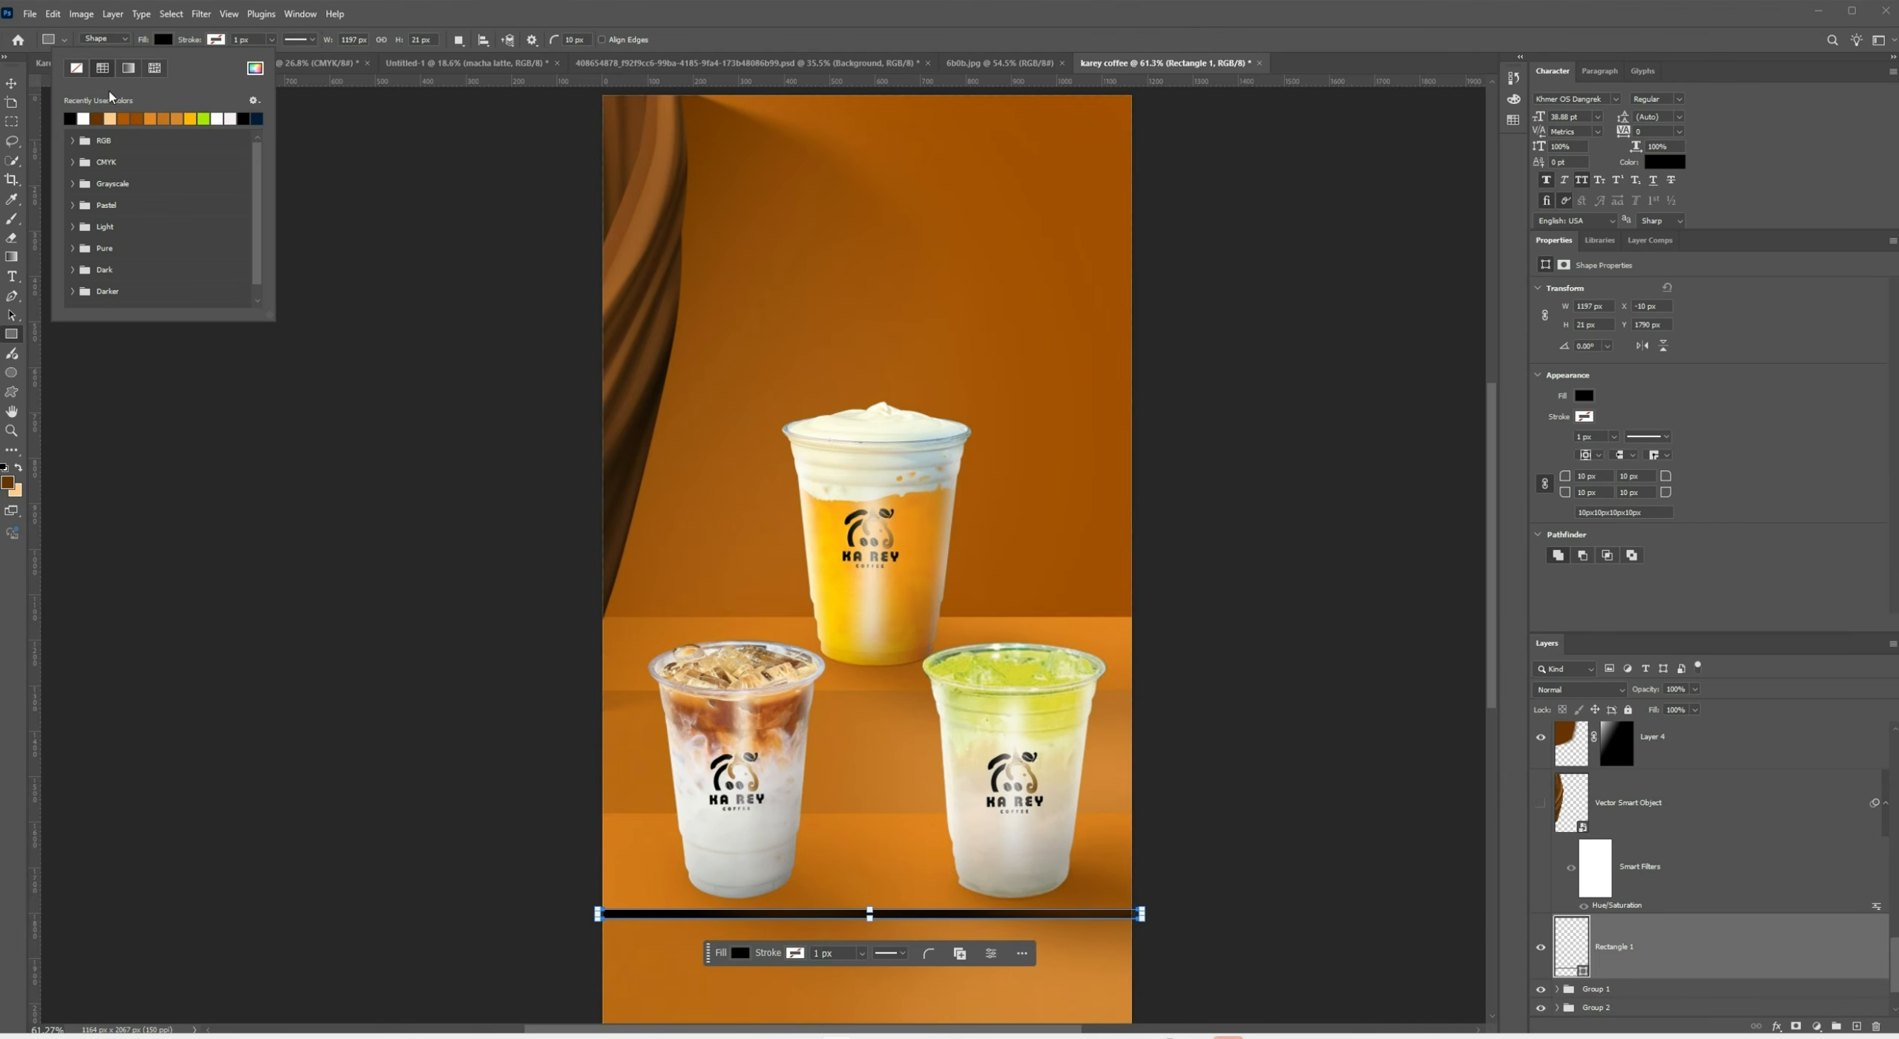
{"action": "left_click", "coordinate": [87, 116]}
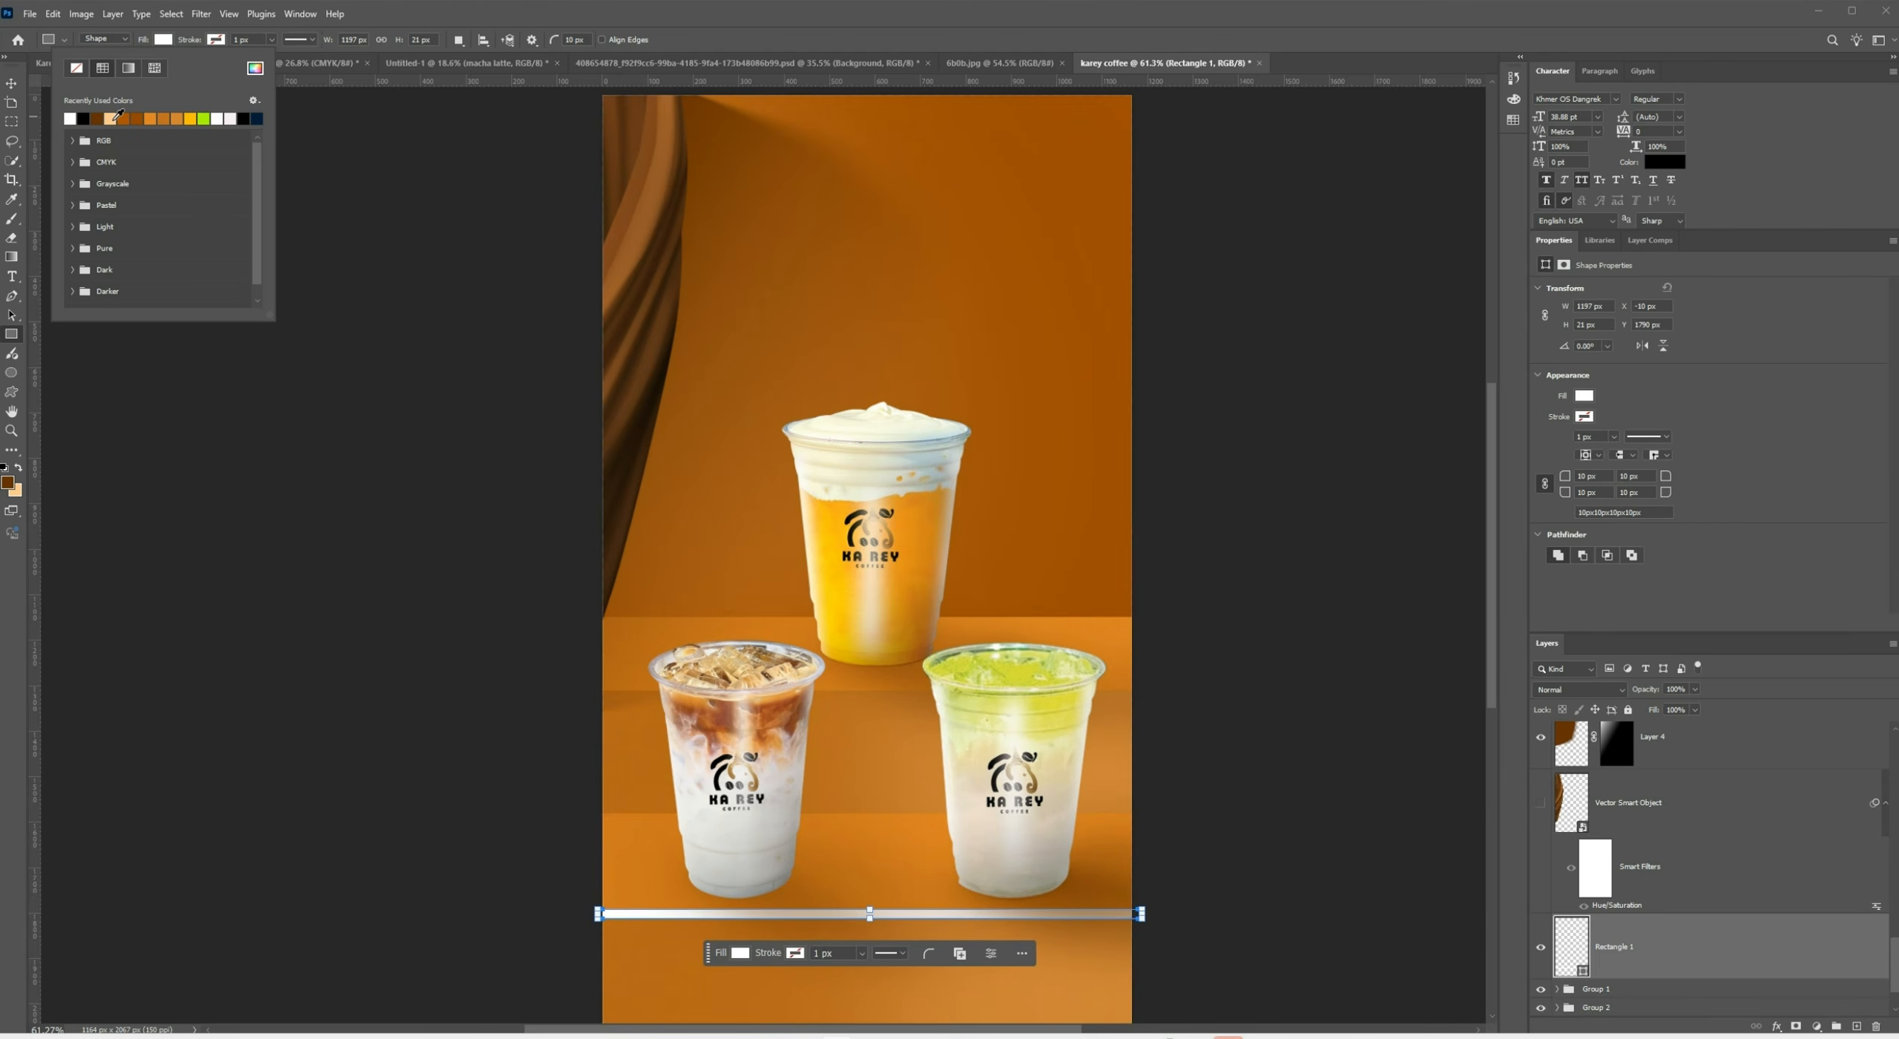
{"action": "left_click", "coordinate": [112, 117]}
{"action": "left_click", "coordinate": [10, 84]}
{"action": "left_click", "coordinate": [341, 742]}
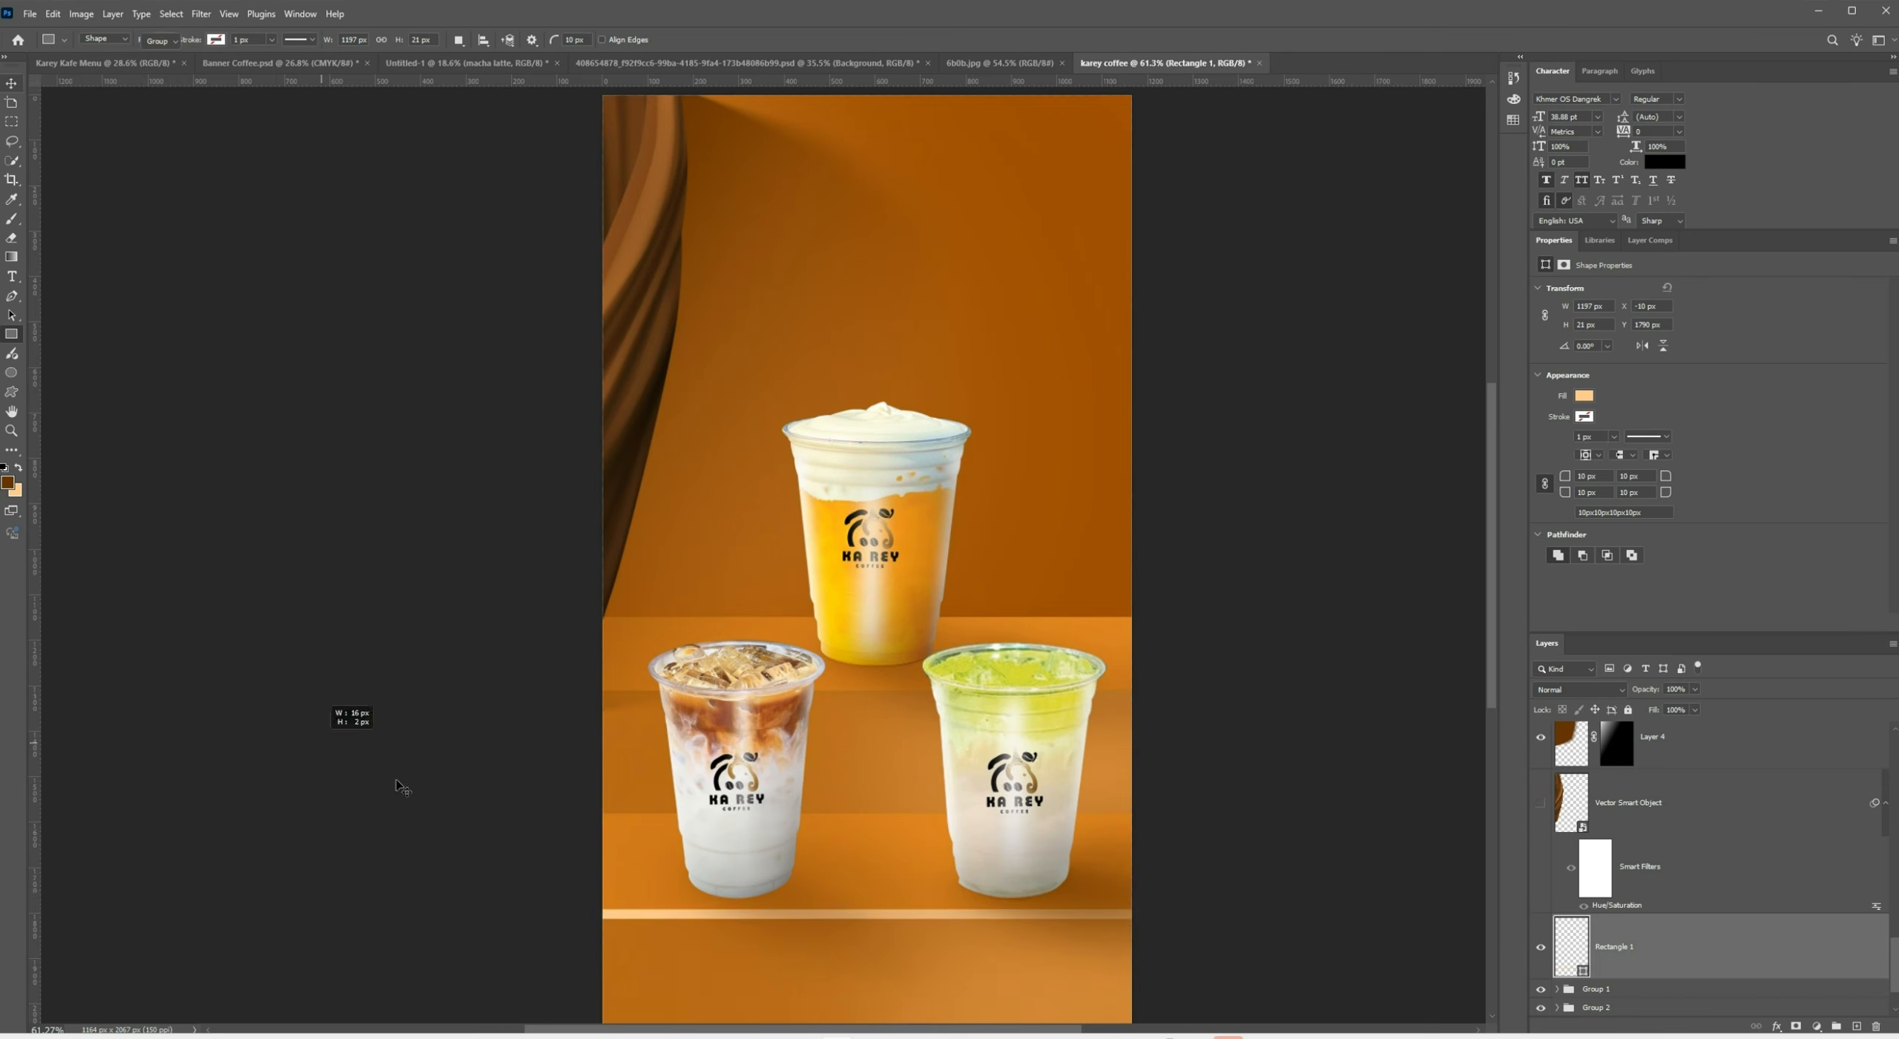
Move the peach rectangle down 7 px along the front edge of the lowest step
{"action": "scroll", "coordinate": [975, 928], "scroll_direction": "up", "scroll_amount": 4}
{"action": "scroll", "coordinate": [474, 898], "scroll_direction": "up", "scroll_amount": 2}
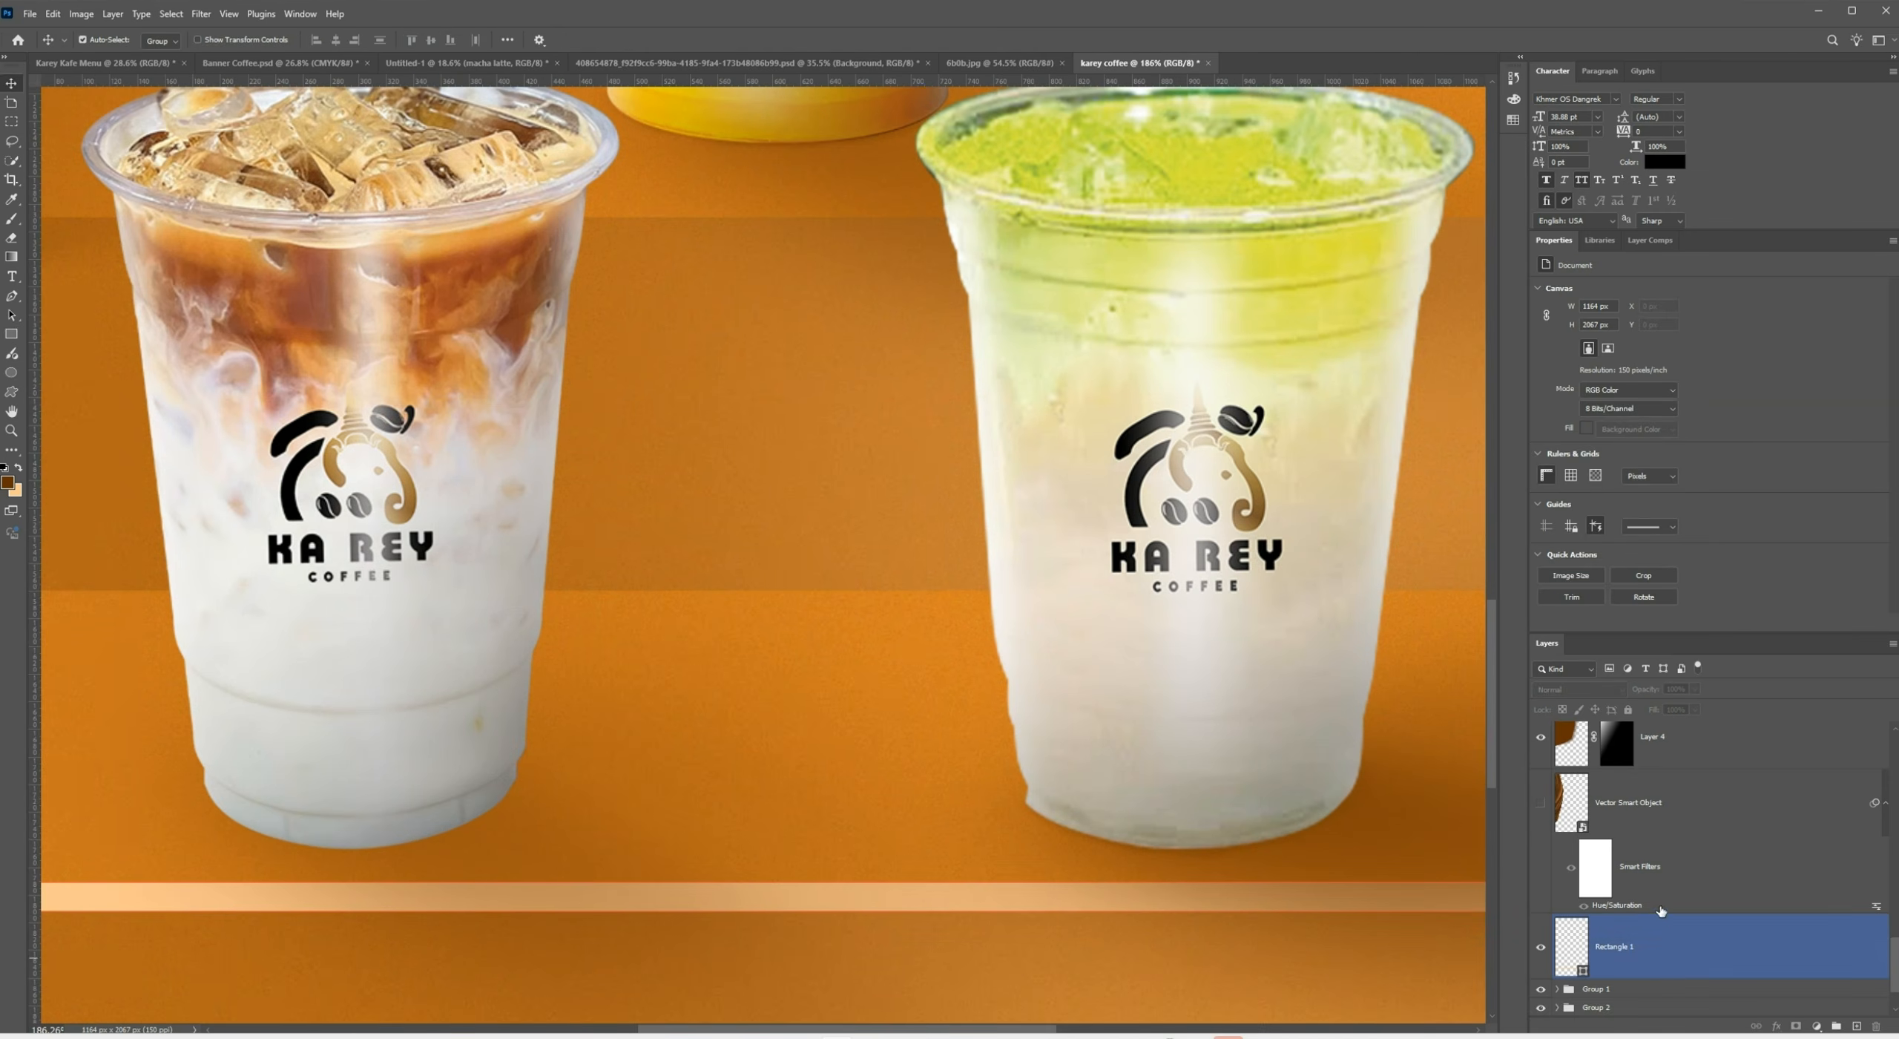
{"action": "left_click", "coordinate": [1648, 968]}
{"action": "left_click", "coordinate": [1283, 909]}
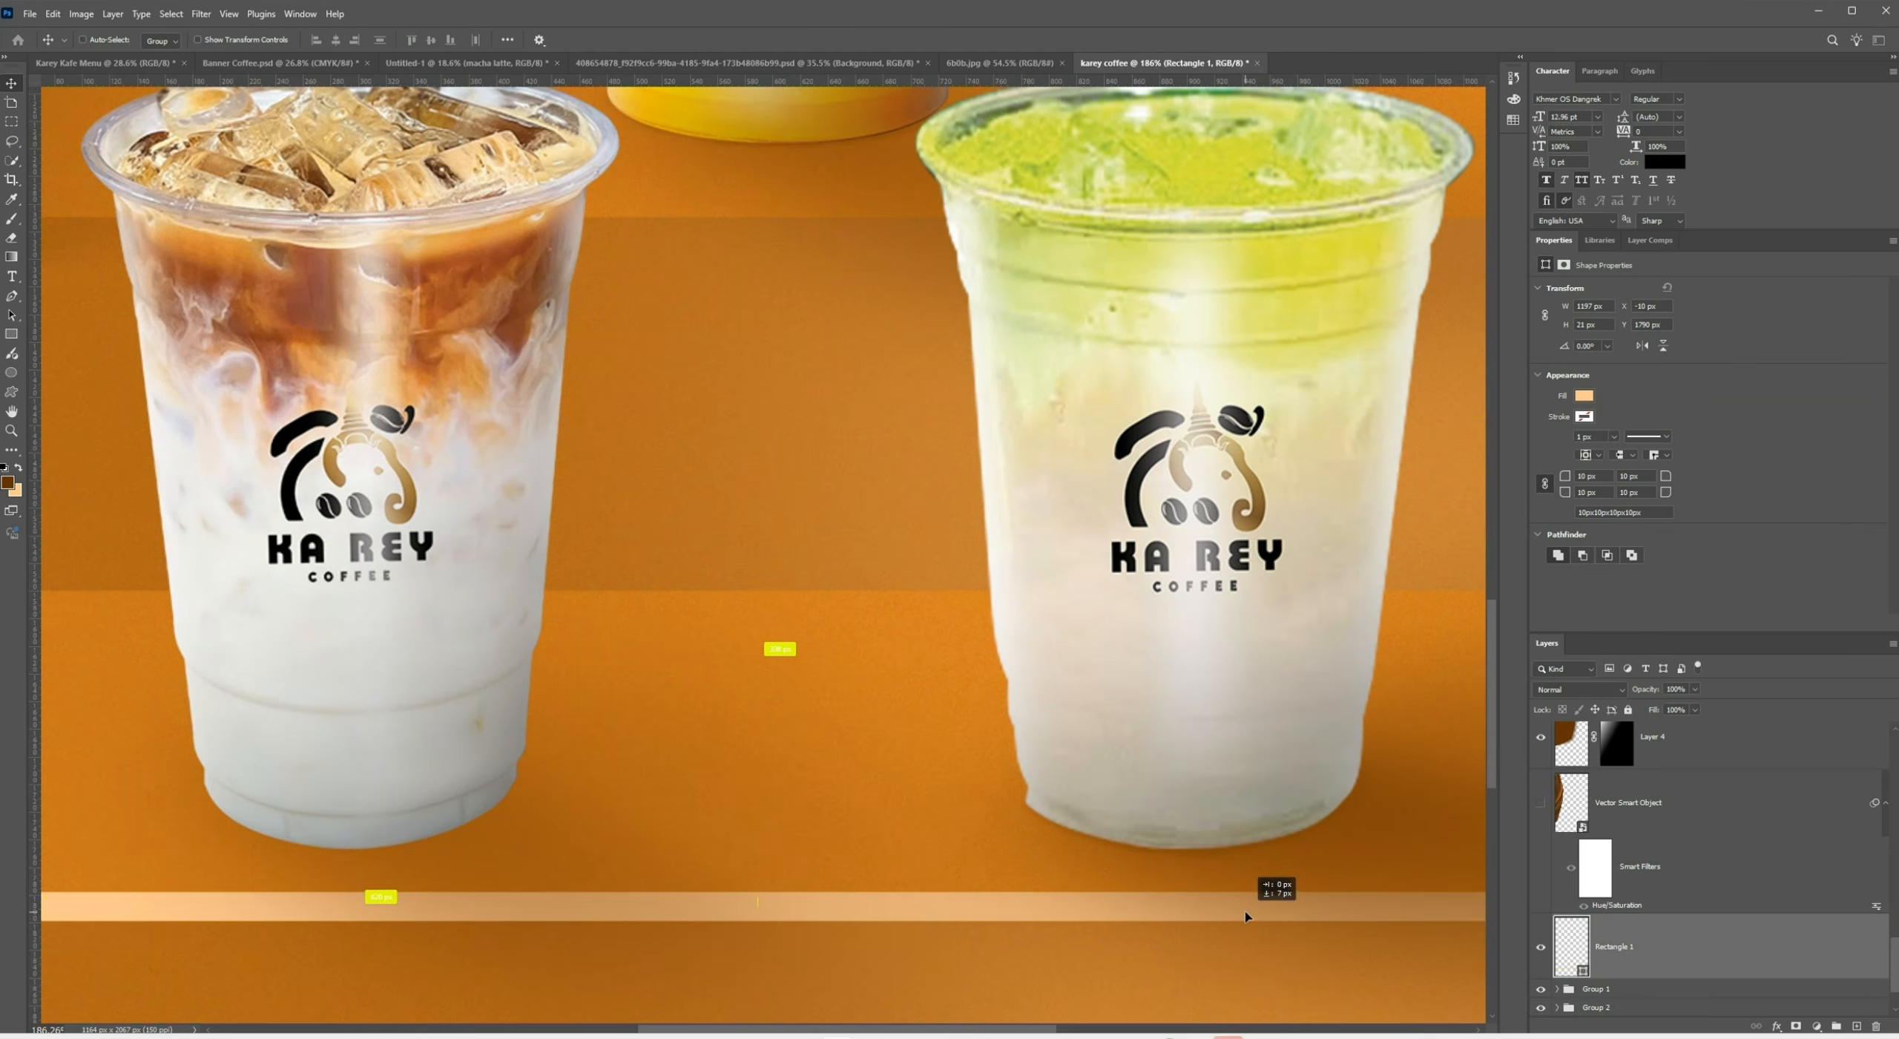
{"action": "scroll", "coordinate": [1086, 875], "scroll_direction": "down", "scroll_amount": 3}
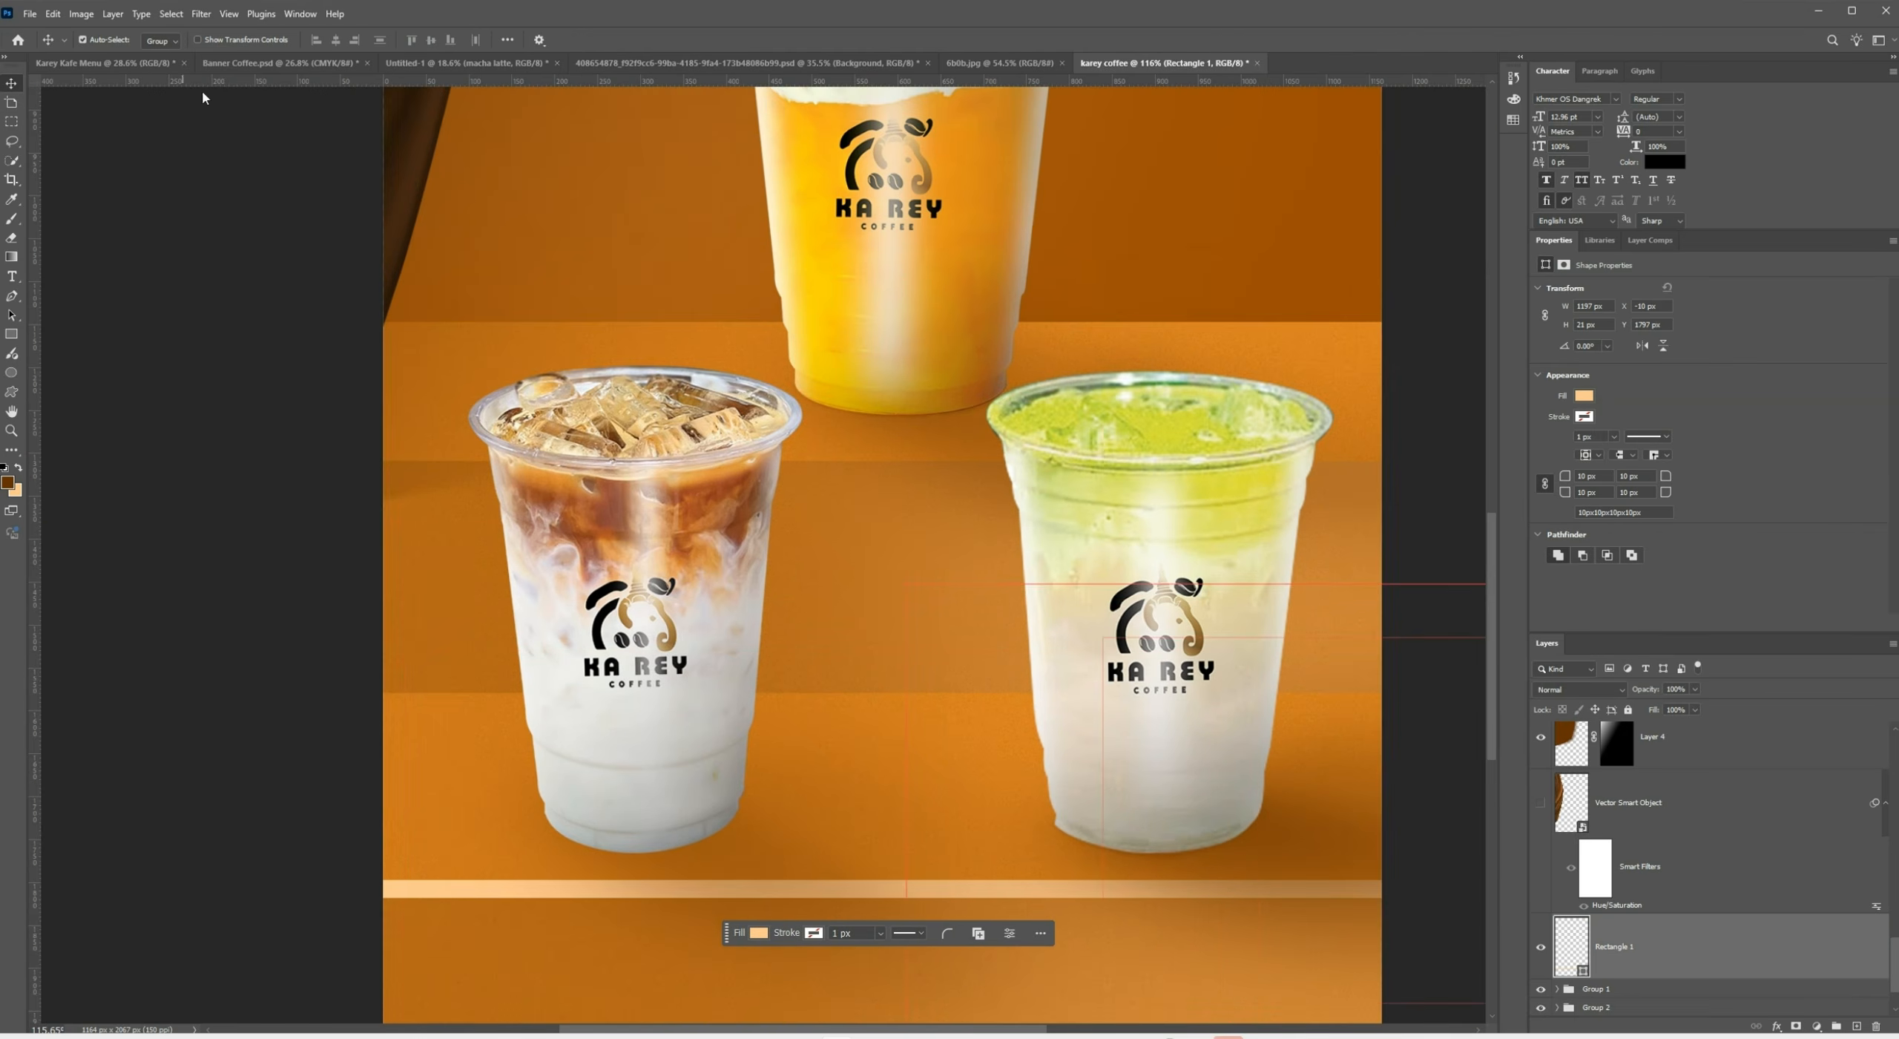
Scale the peach rectangle's height to 42.86% so it forms a thin highlight line on the step edge
{"action": "key", "text": "ctrl+t"}
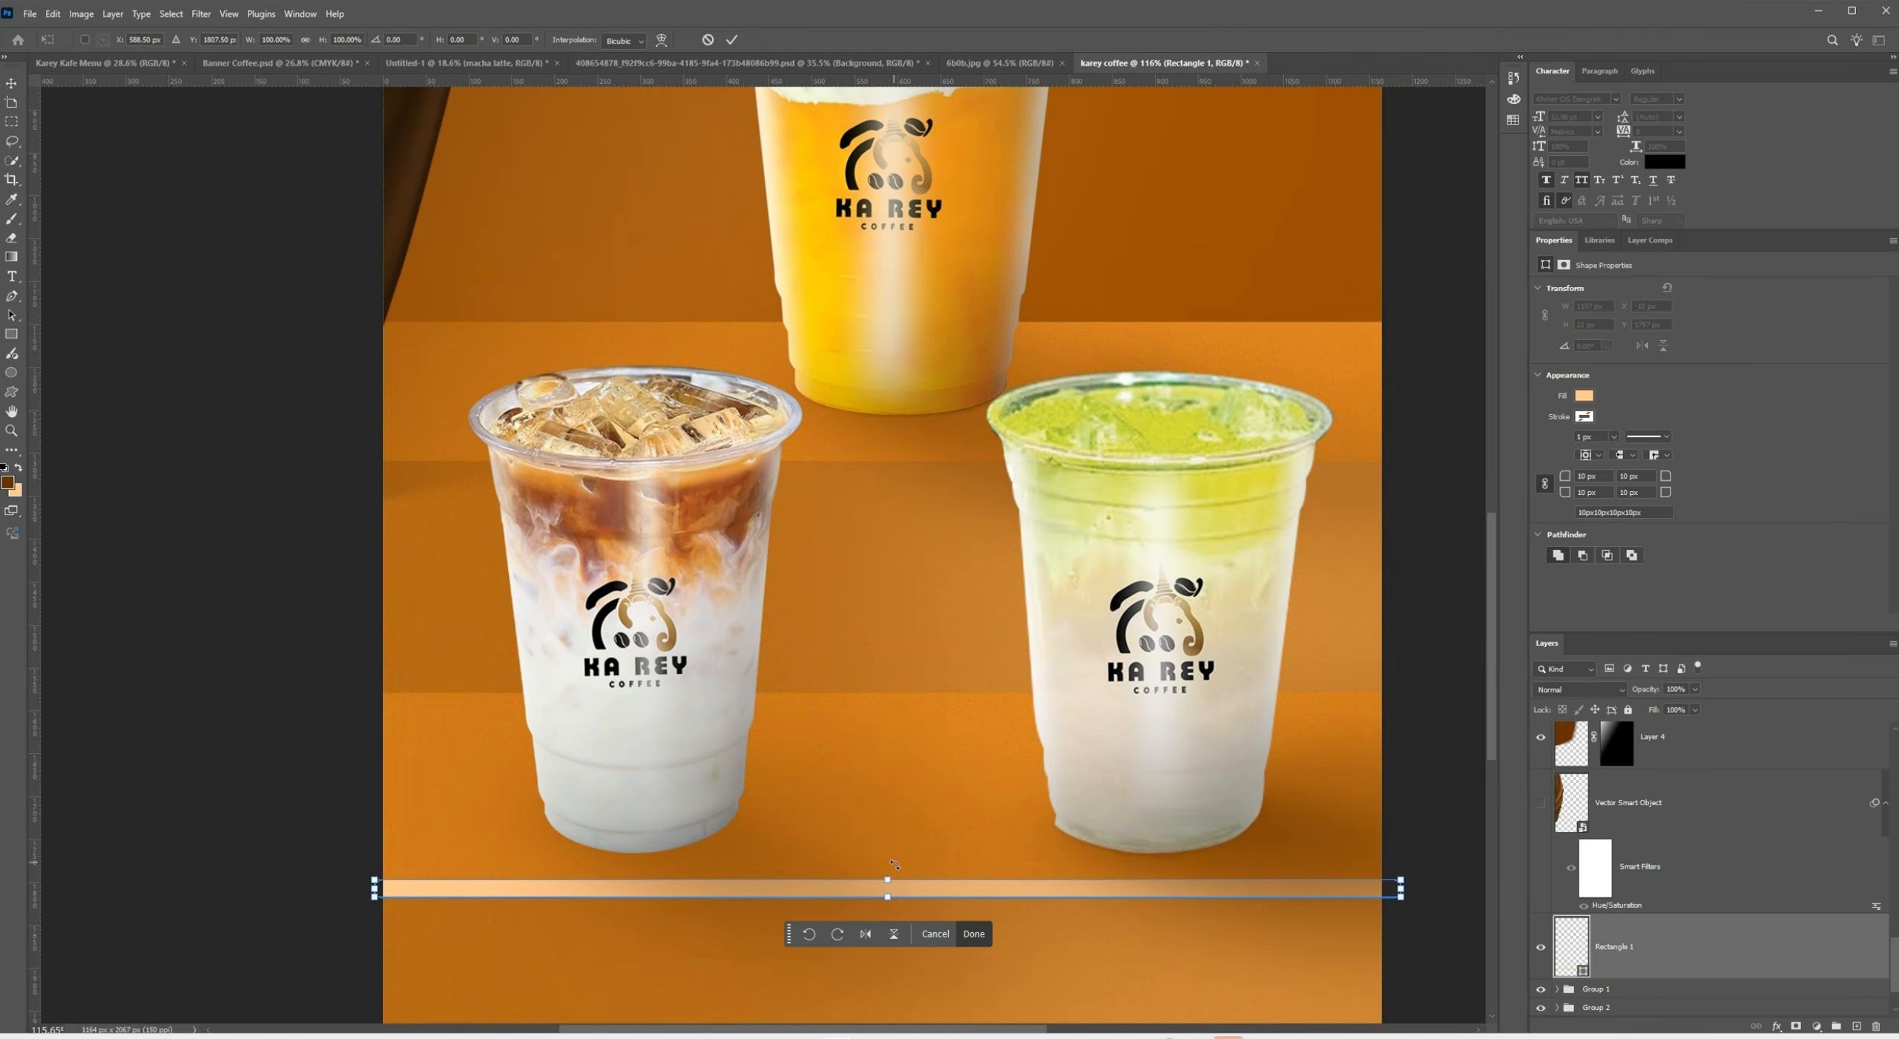
{"action": "left_click_drag", "start_coordinate": [892, 876], "coordinate": [904, 865]}
{"action": "scroll", "coordinate": [898, 887], "scroll_direction": "up", "scroll_amount": 5}
{"action": "scroll", "coordinate": [909, 868], "scroll_direction": "down", "scroll_amount": 4}
{"action": "scroll", "coordinate": [914, 871], "scroll_direction": "down", "scroll_amount": 3}
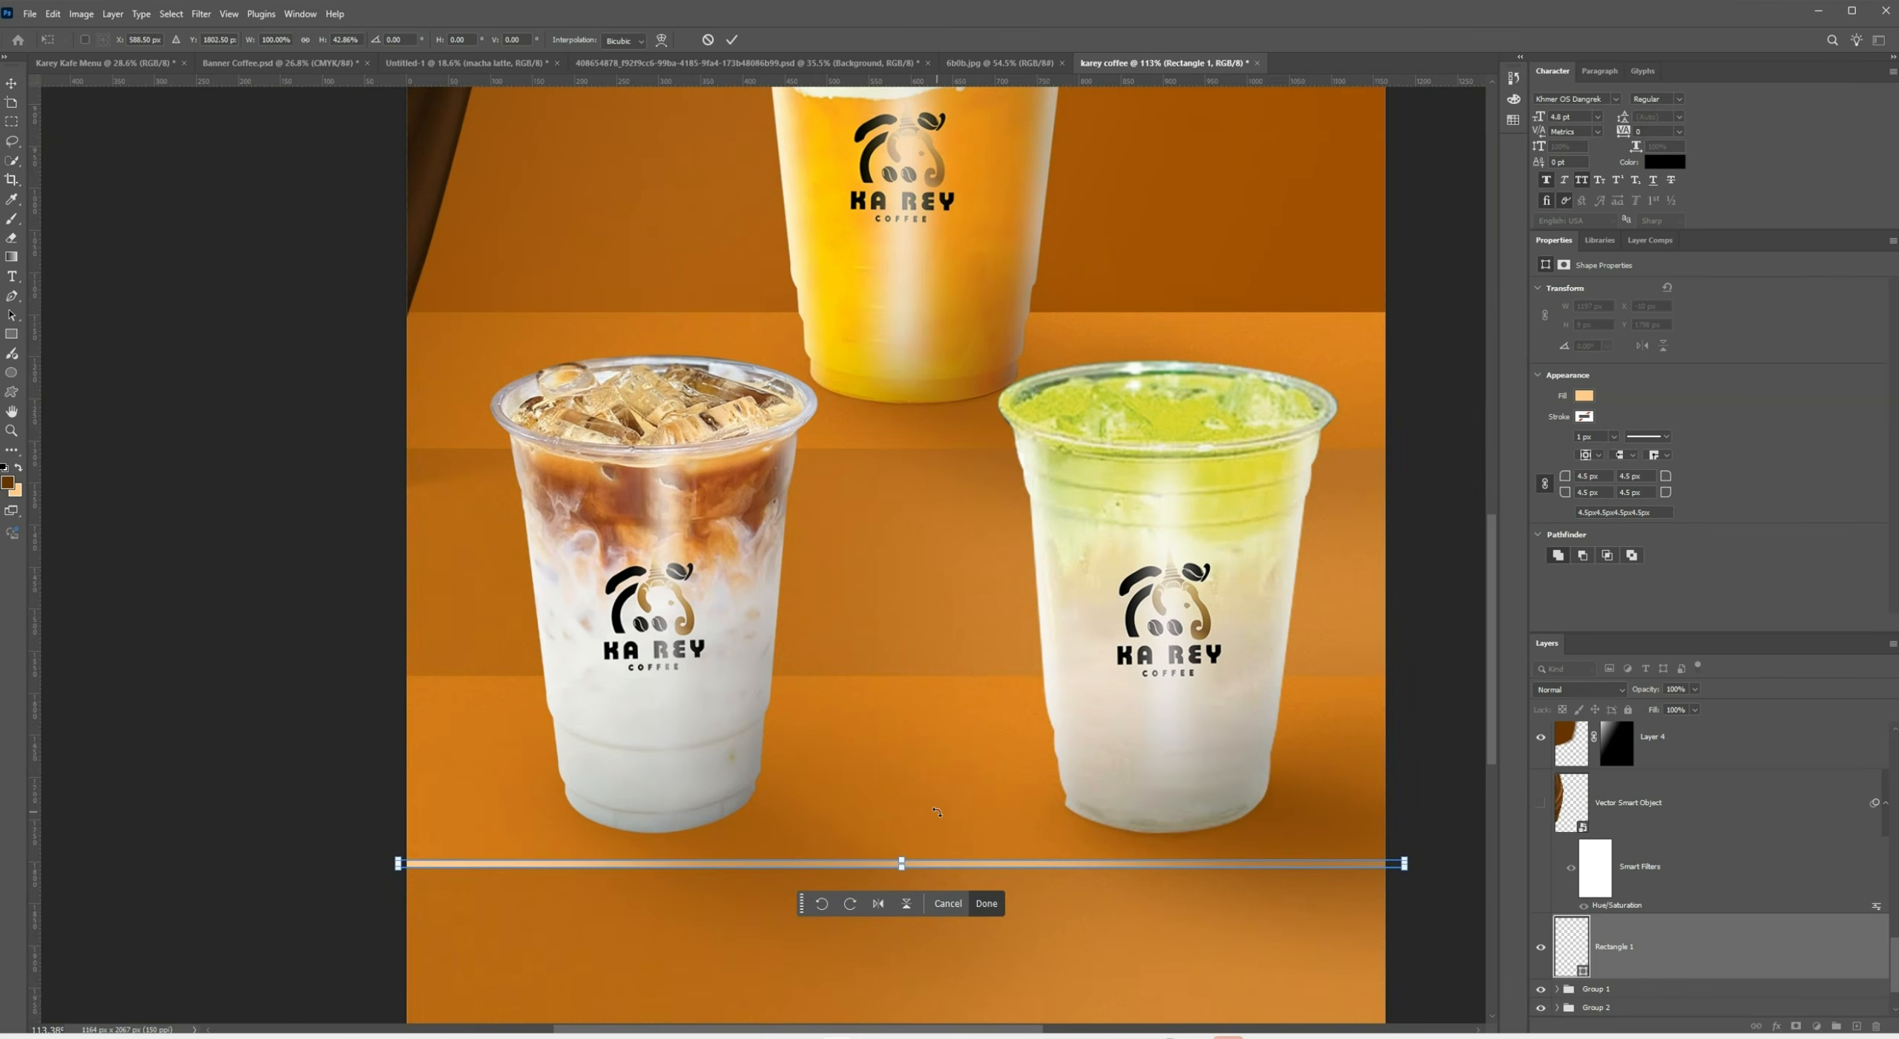
Apply the resized peach highlight line, then convert it to a smart object with a 2.9 px Gaussian Blur
{"action": "left_click", "coordinate": [171, 14]}
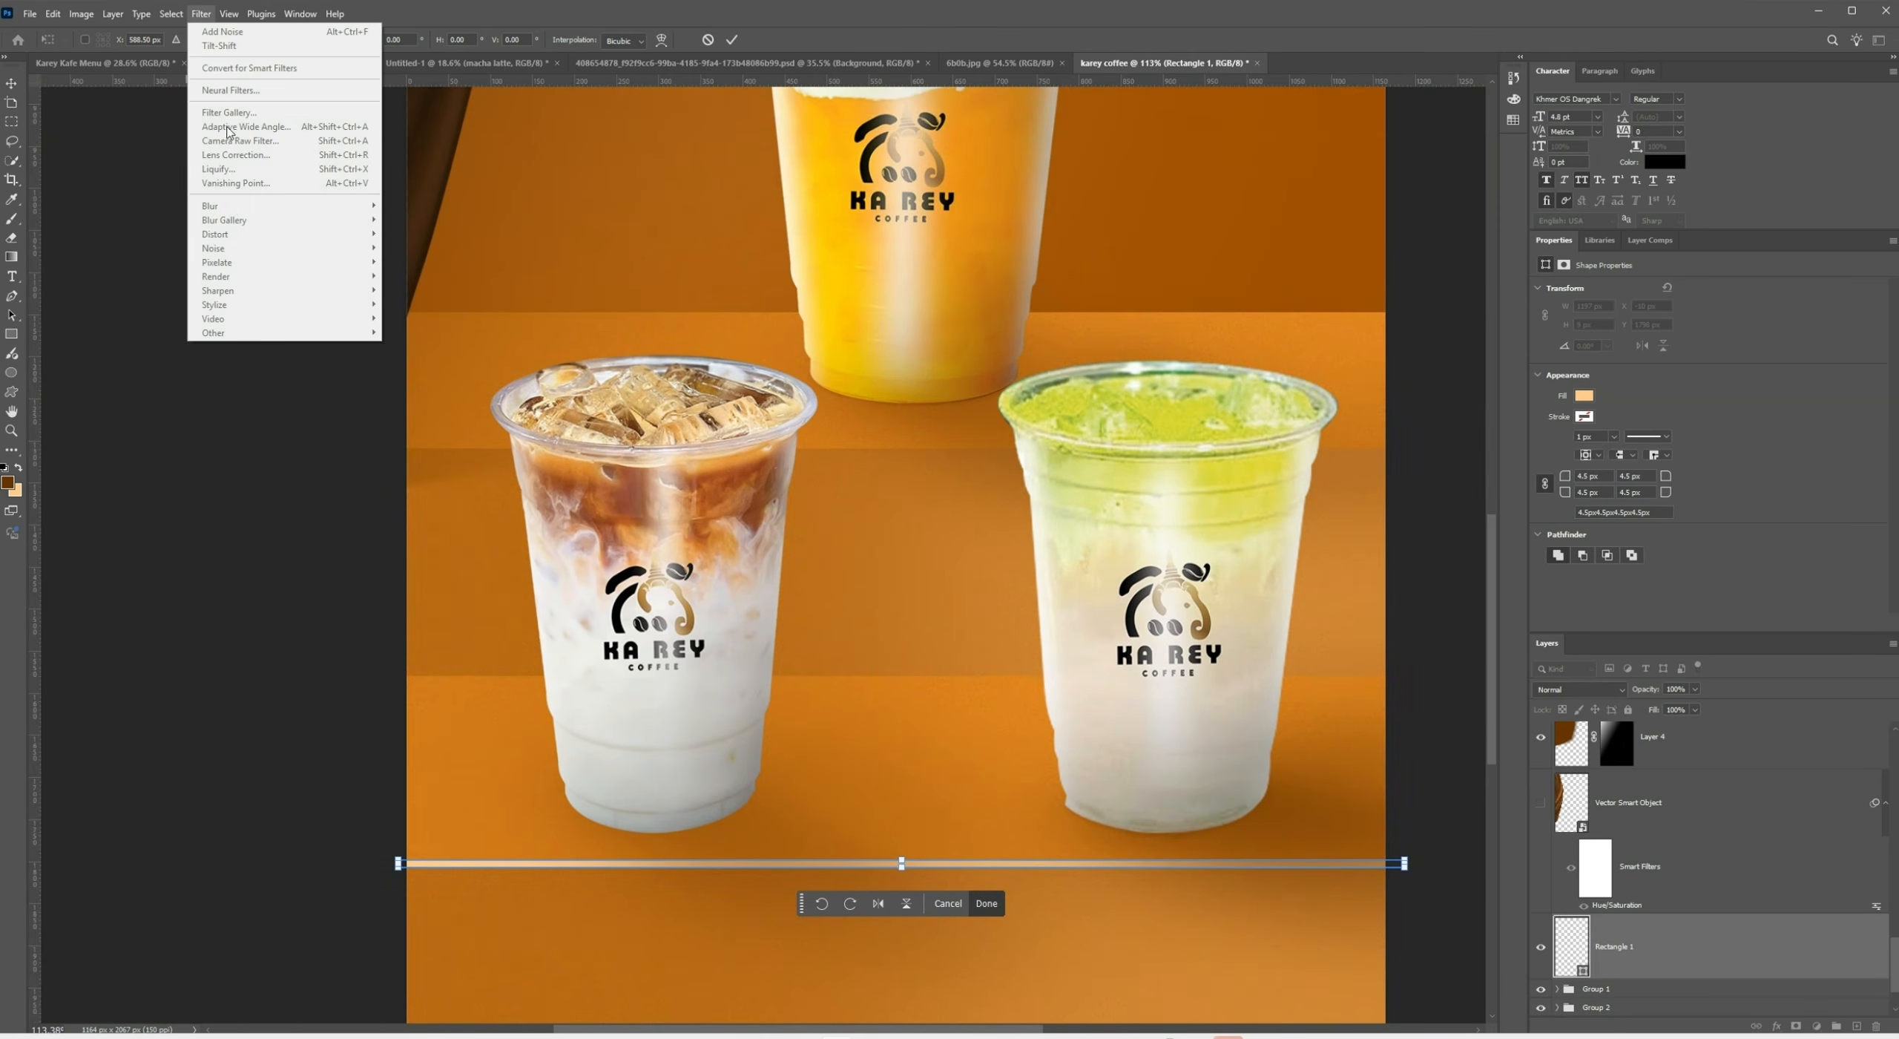
{"action": "left_click", "coordinate": [1712, 991]}
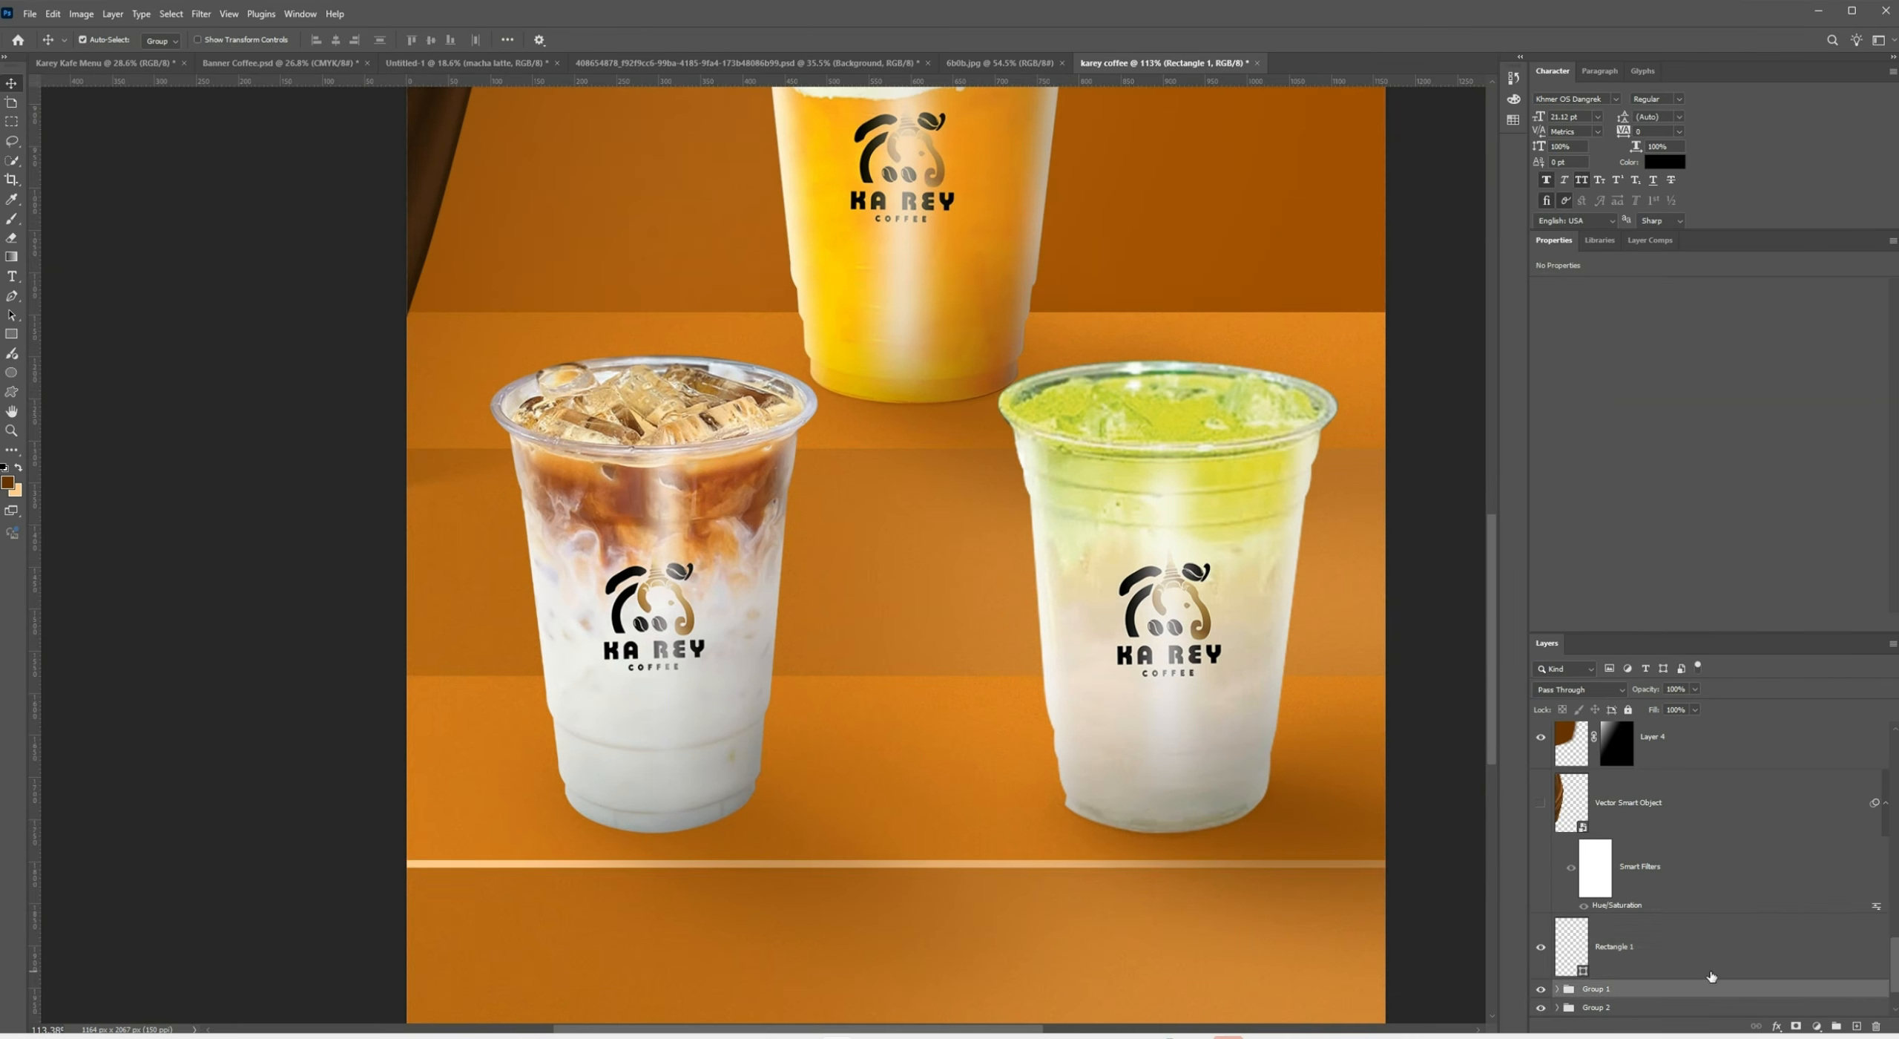
{"action": "left_click", "coordinate": [1715, 966]}
{"action": "left_click", "coordinate": [201, 13]}
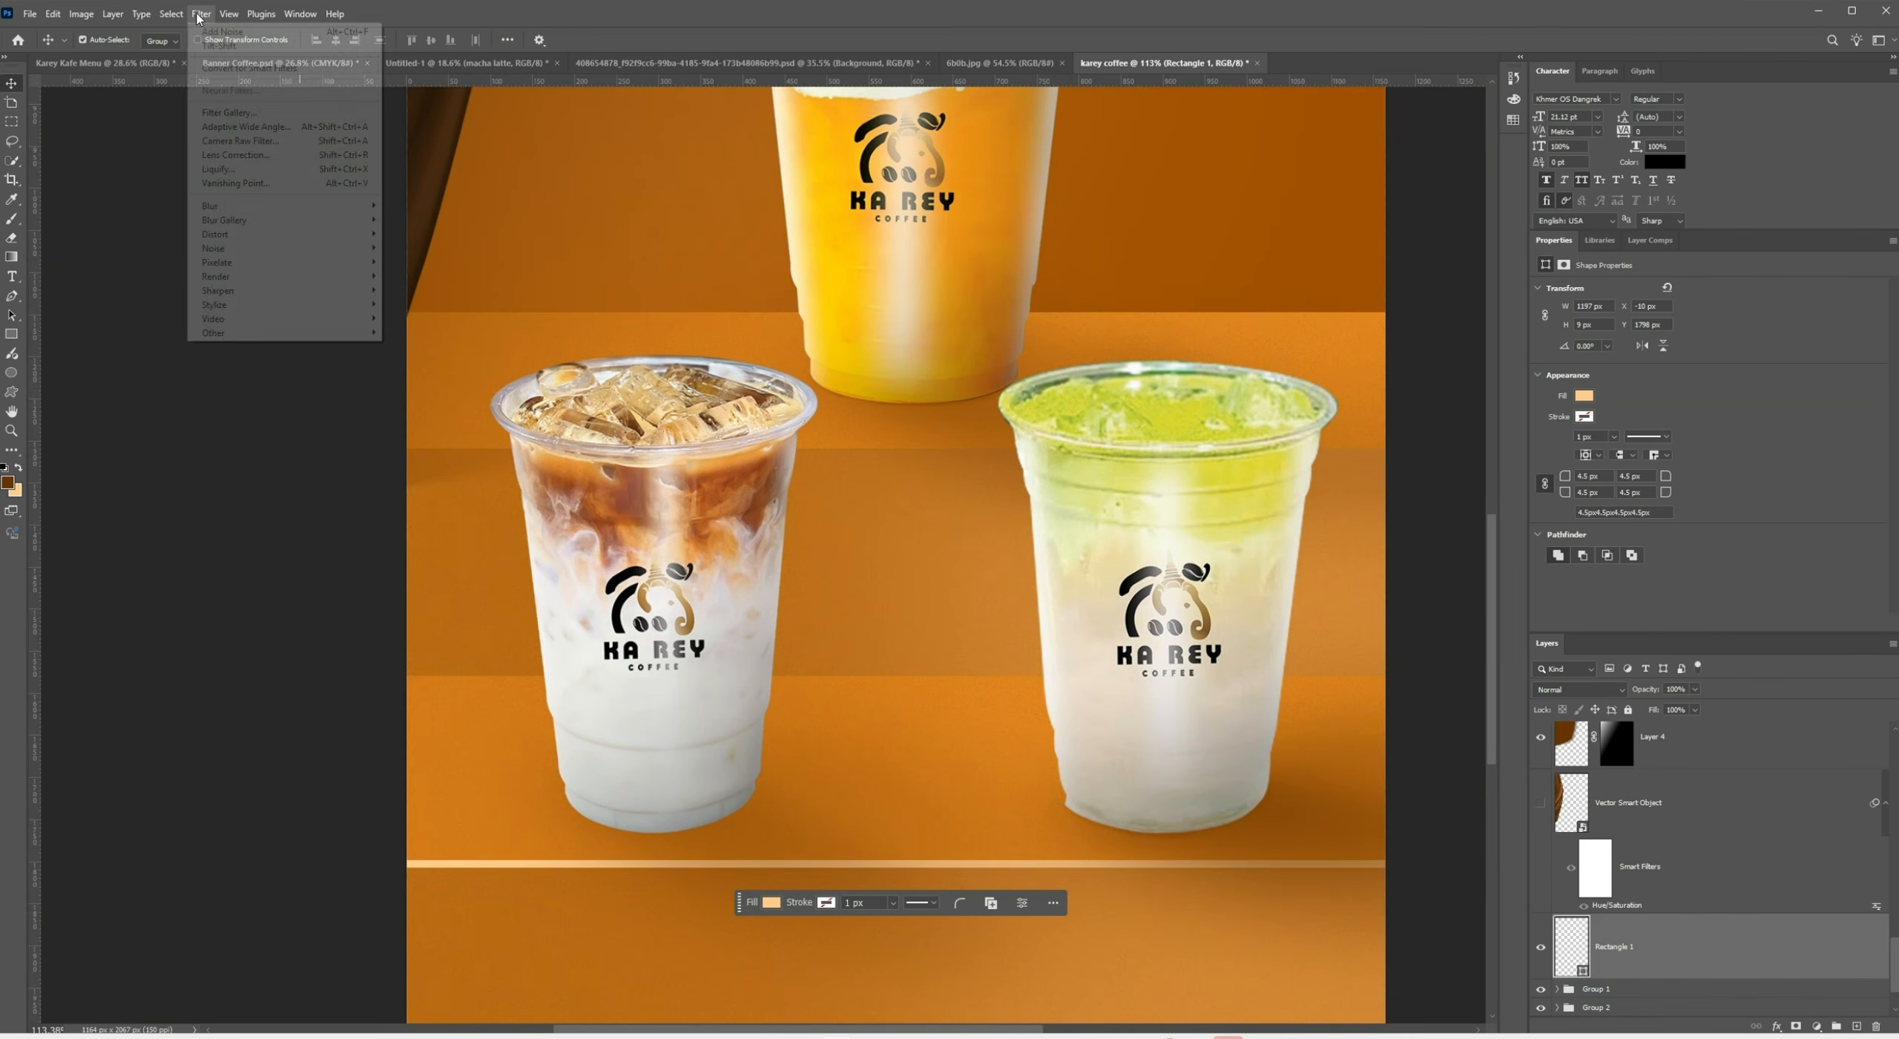
{"action": "mouse_move", "coordinate": [364, 205]}
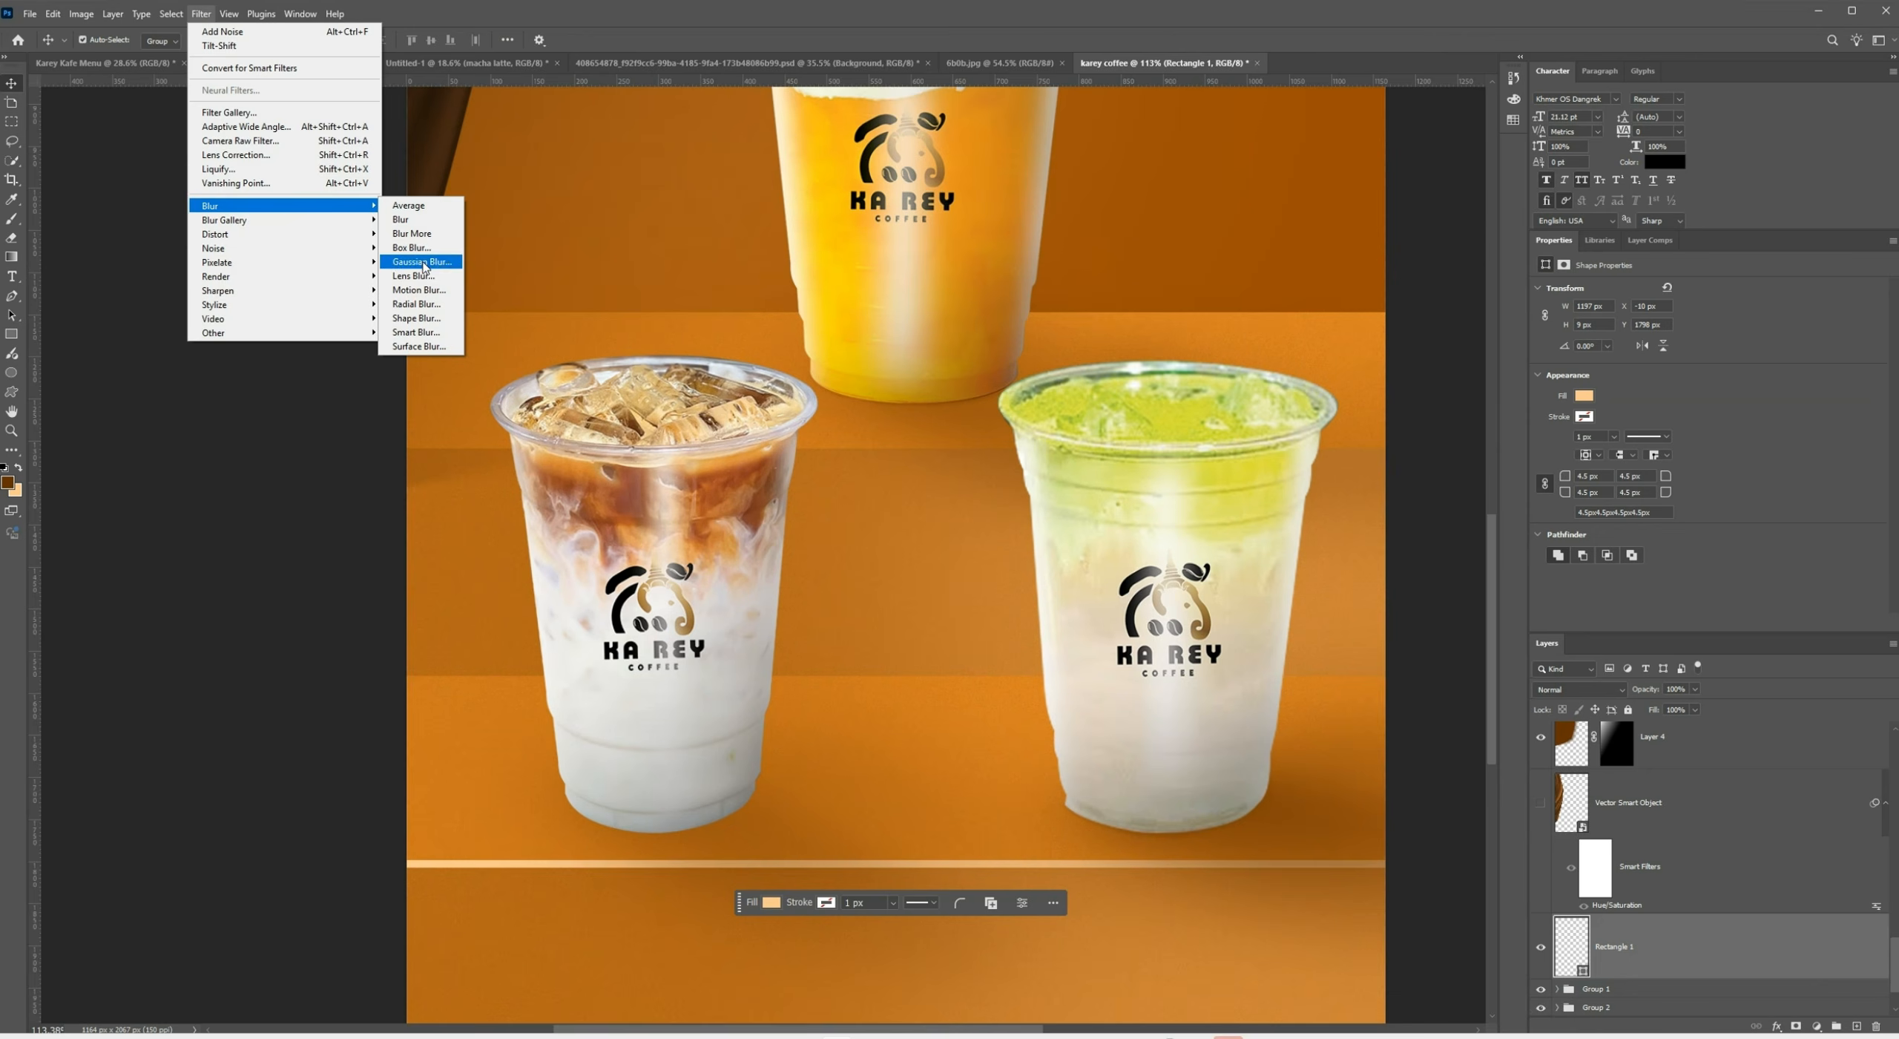
{"action": "left_click", "coordinate": [421, 262]}
{"action": "left_click", "coordinate": [927, 381]}
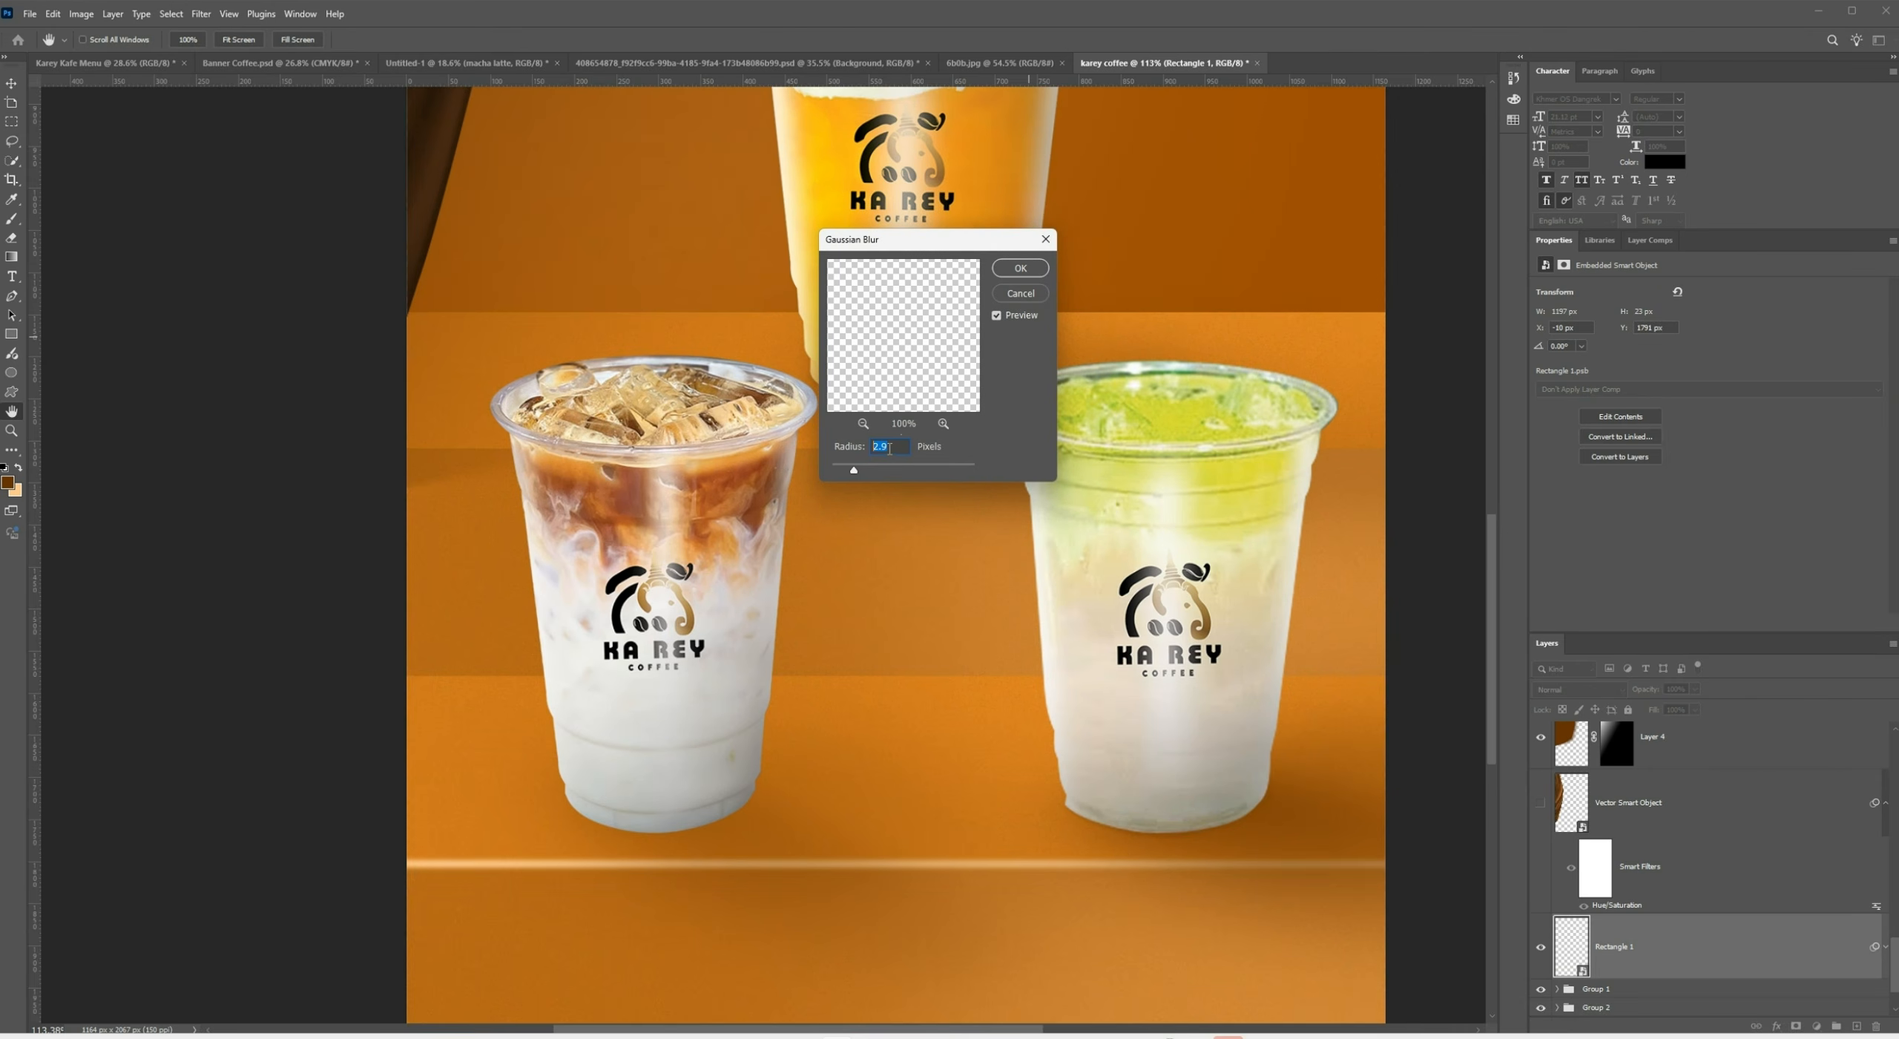
{"action": "left_click", "coordinate": [1020, 268]}
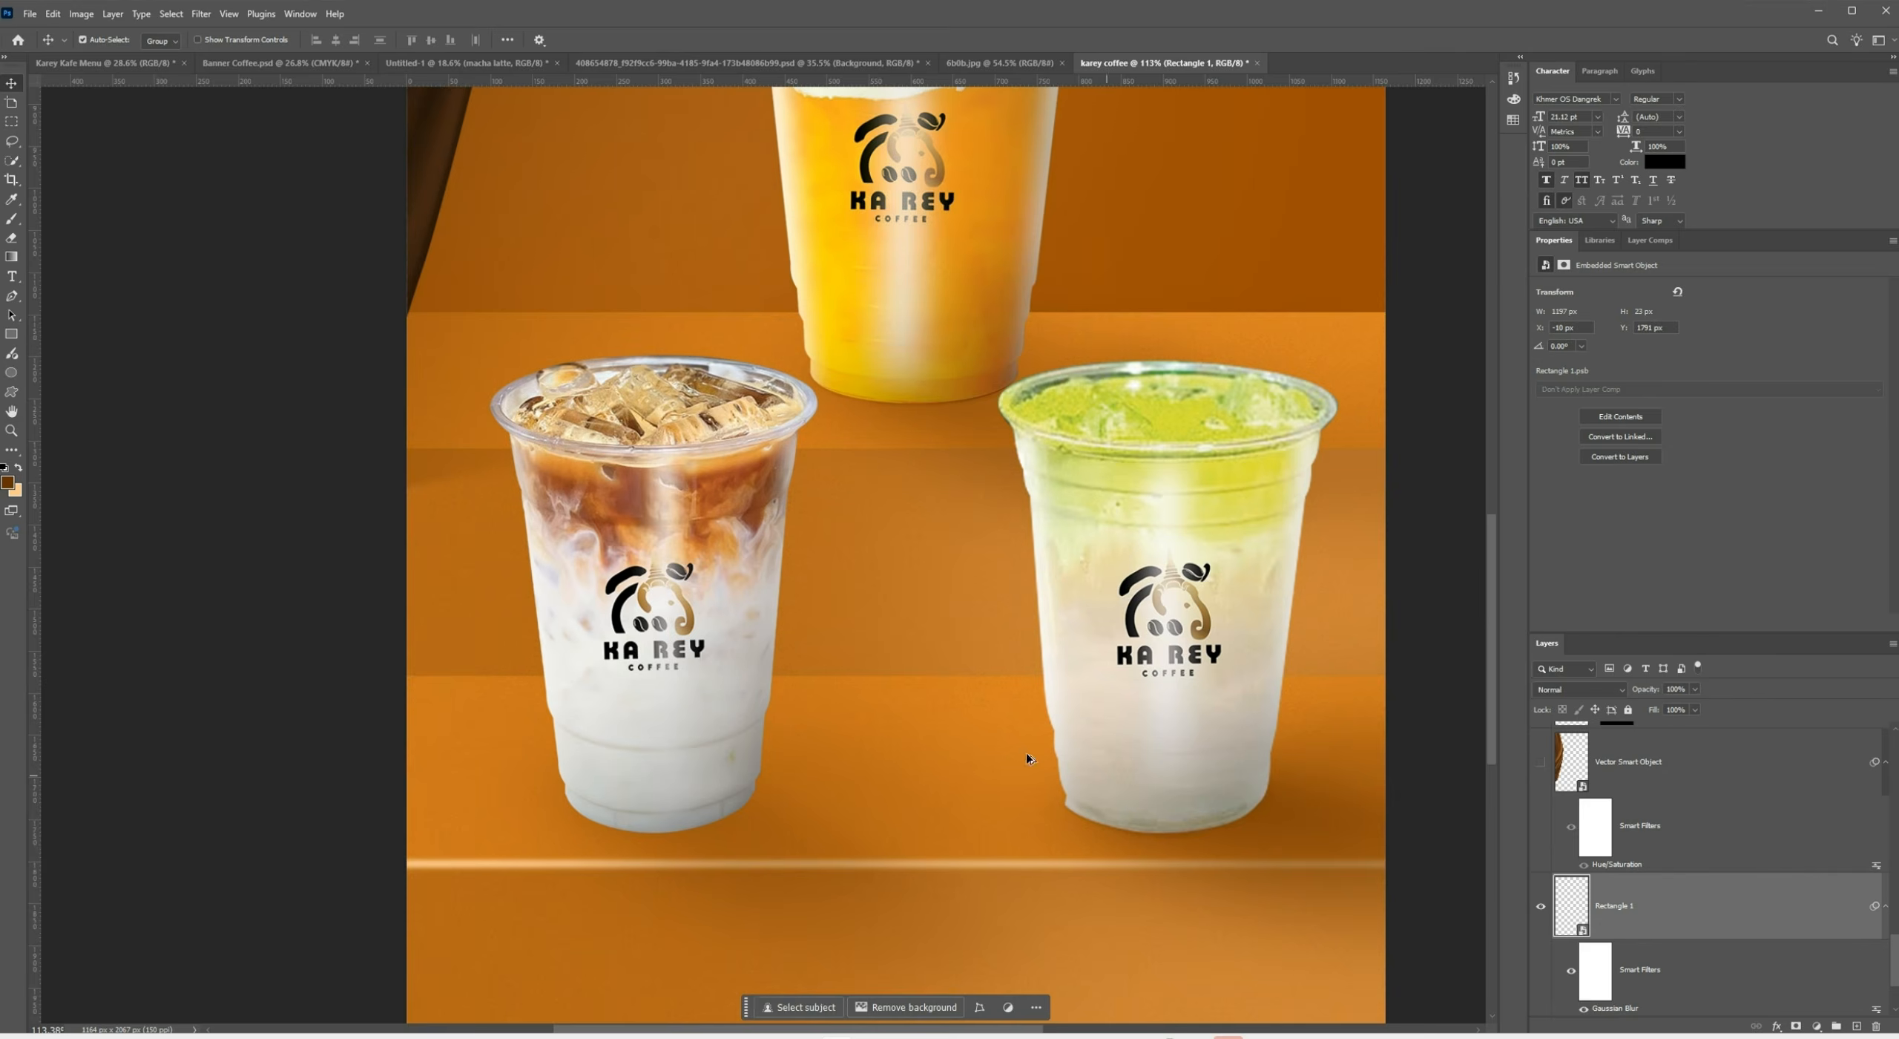
Duplicate the blurred highlight line and move the copy up to the upper step
{"action": "scroll", "coordinate": [1027, 752], "scroll_direction": "down", "scroll_amount": 5}
{"action": "scroll", "coordinate": [1116, 799], "scroll_direction": "up", "scroll_amount": 3}
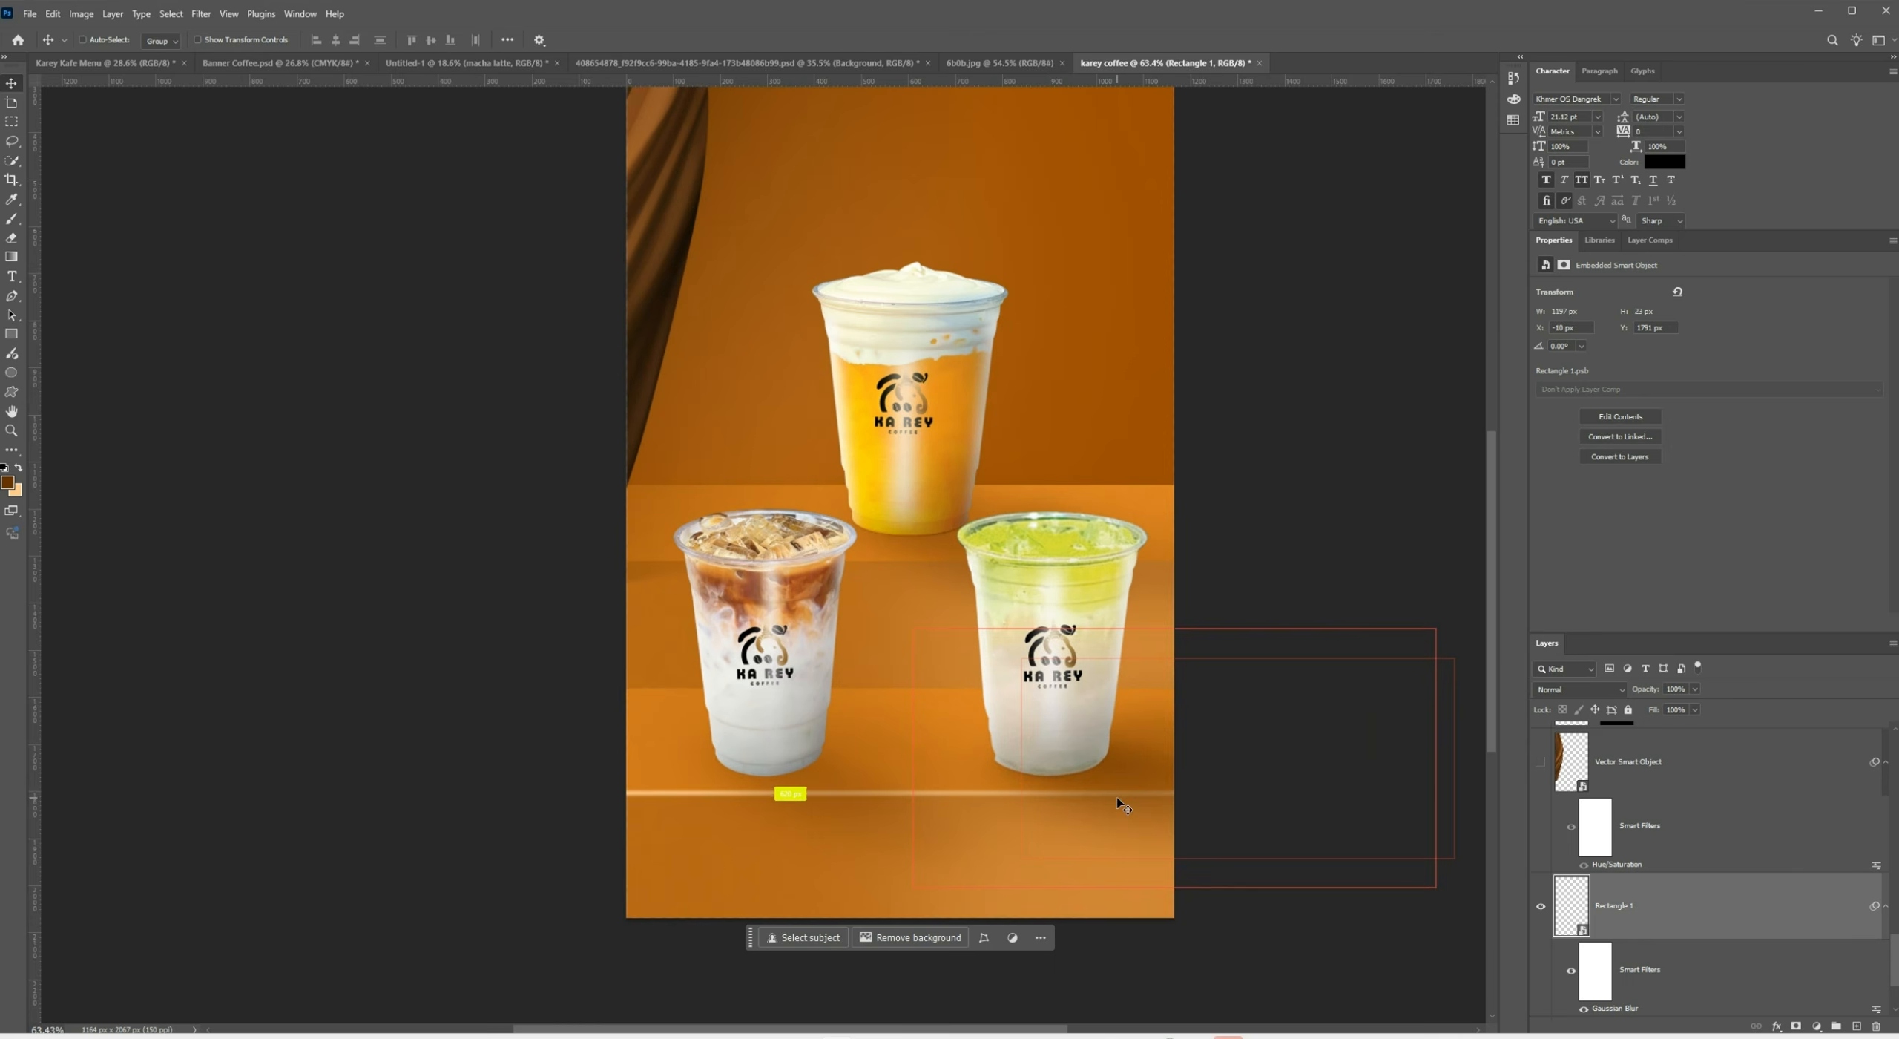
{"action": "key", "text": "ctrl"}
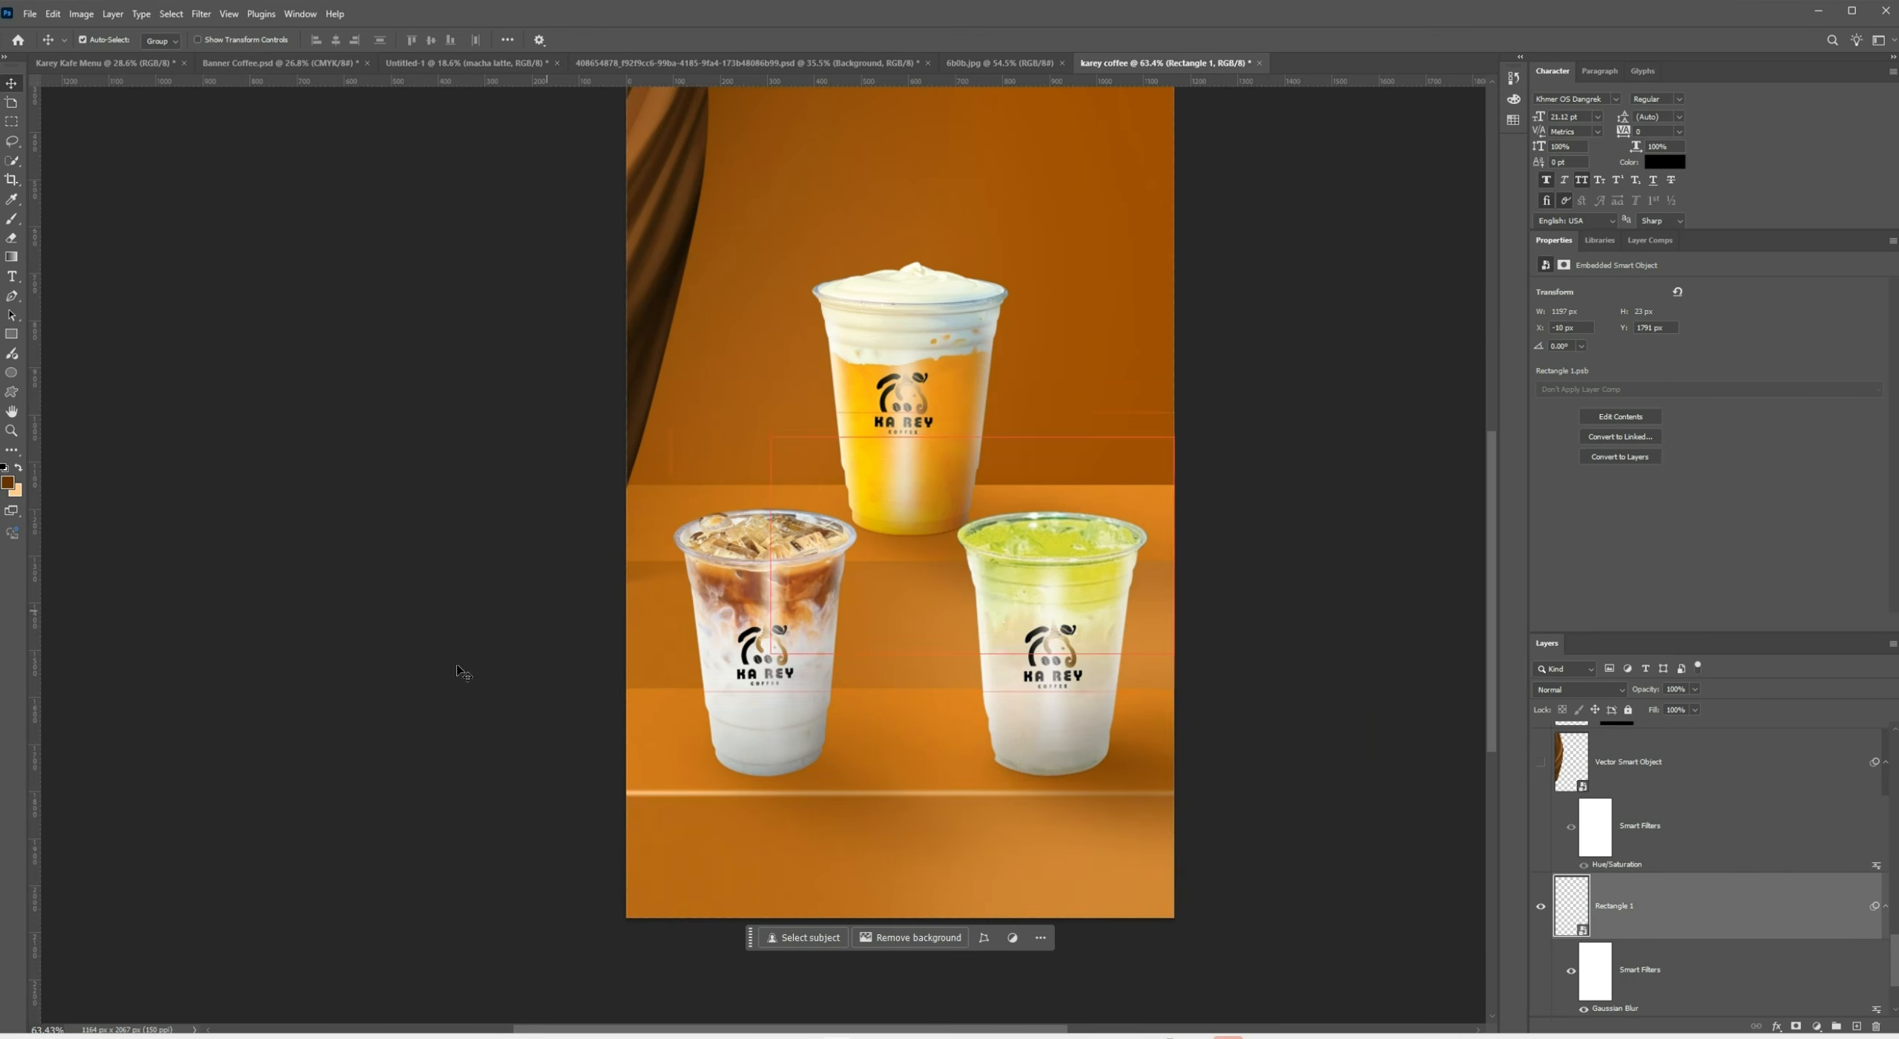
{"action": "left_click", "coordinate": [456, 667], "text": "ctrl"}
{"action": "left_click", "coordinate": [632, 565], "text": "ctrl"}
{"action": "scroll", "coordinate": [1699, 853], "scroll_direction": "down", "scroll_amount": 2}
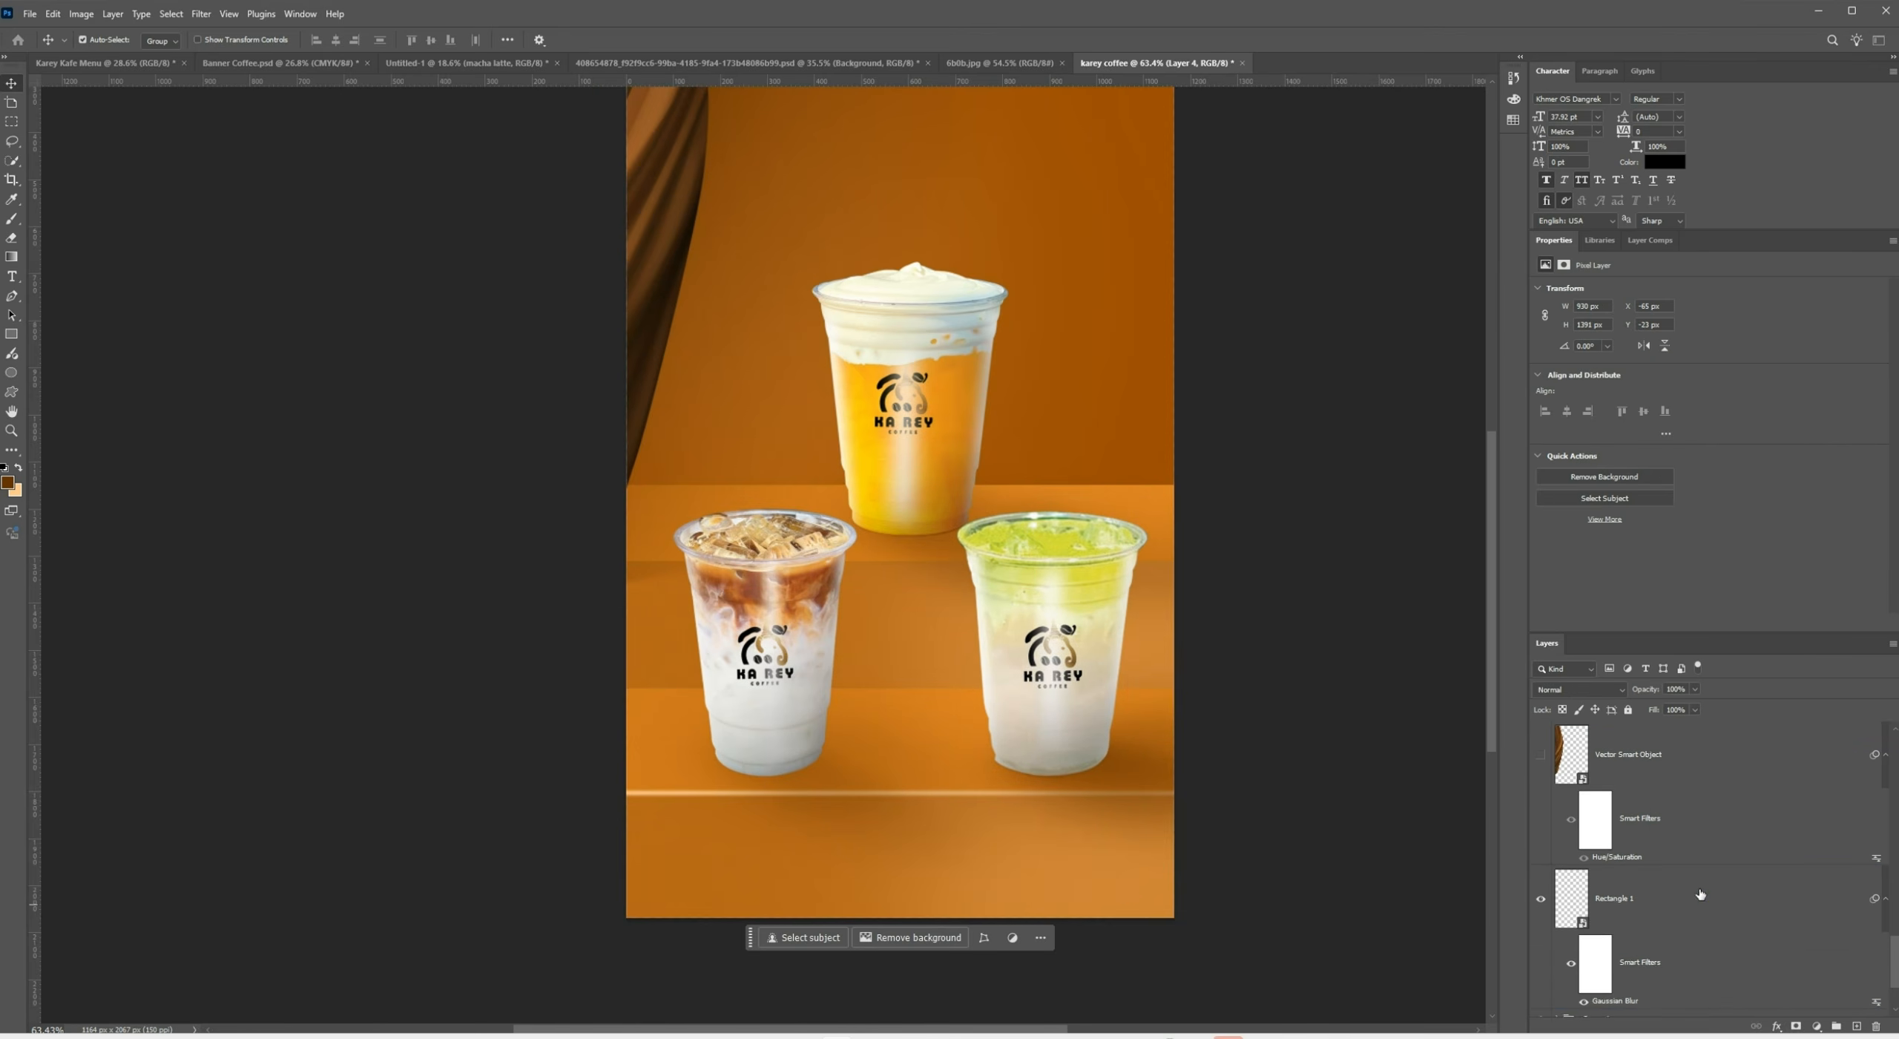
{"action": "left_click", "coordinate": [1698, 886]}
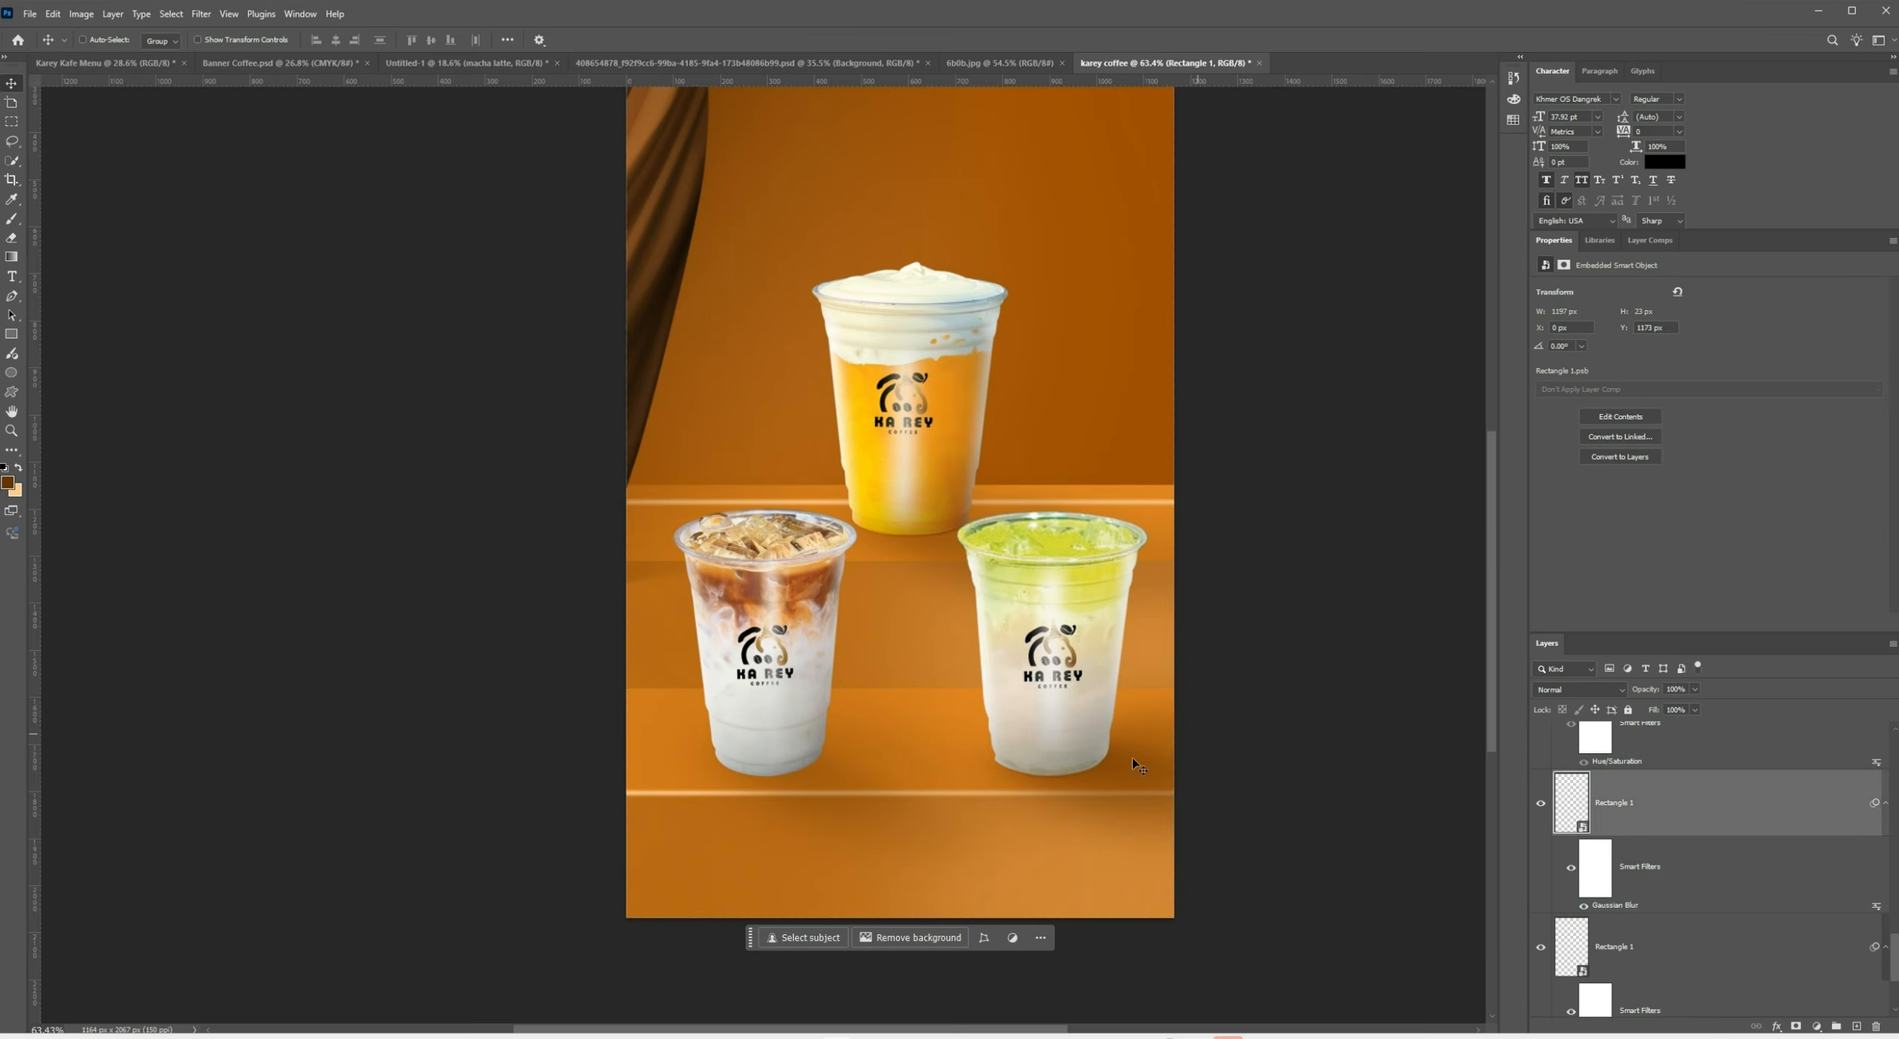
Lower the copied highlight line to Y 1297 px so it lies along the upper step's front edge
{"action": "key", "text": "ctrl"}
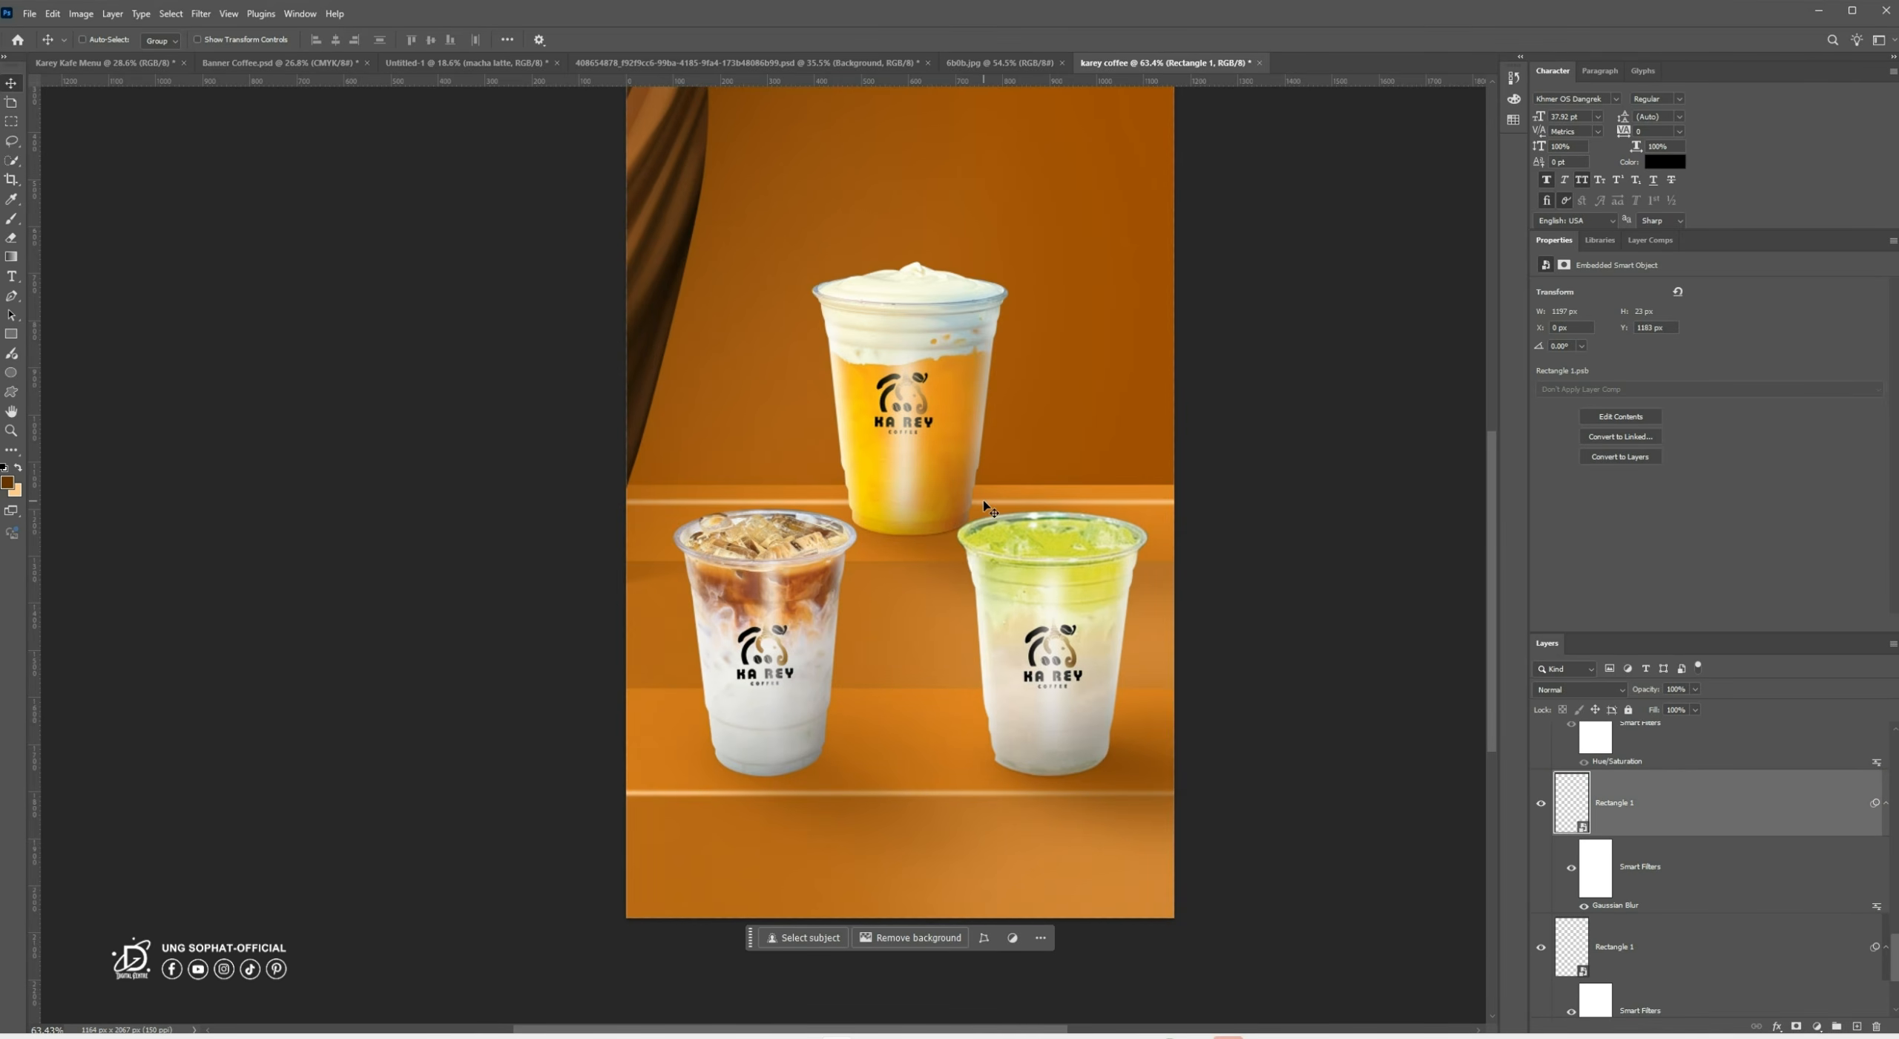
{"action": "key", "text": "shift+Down"}
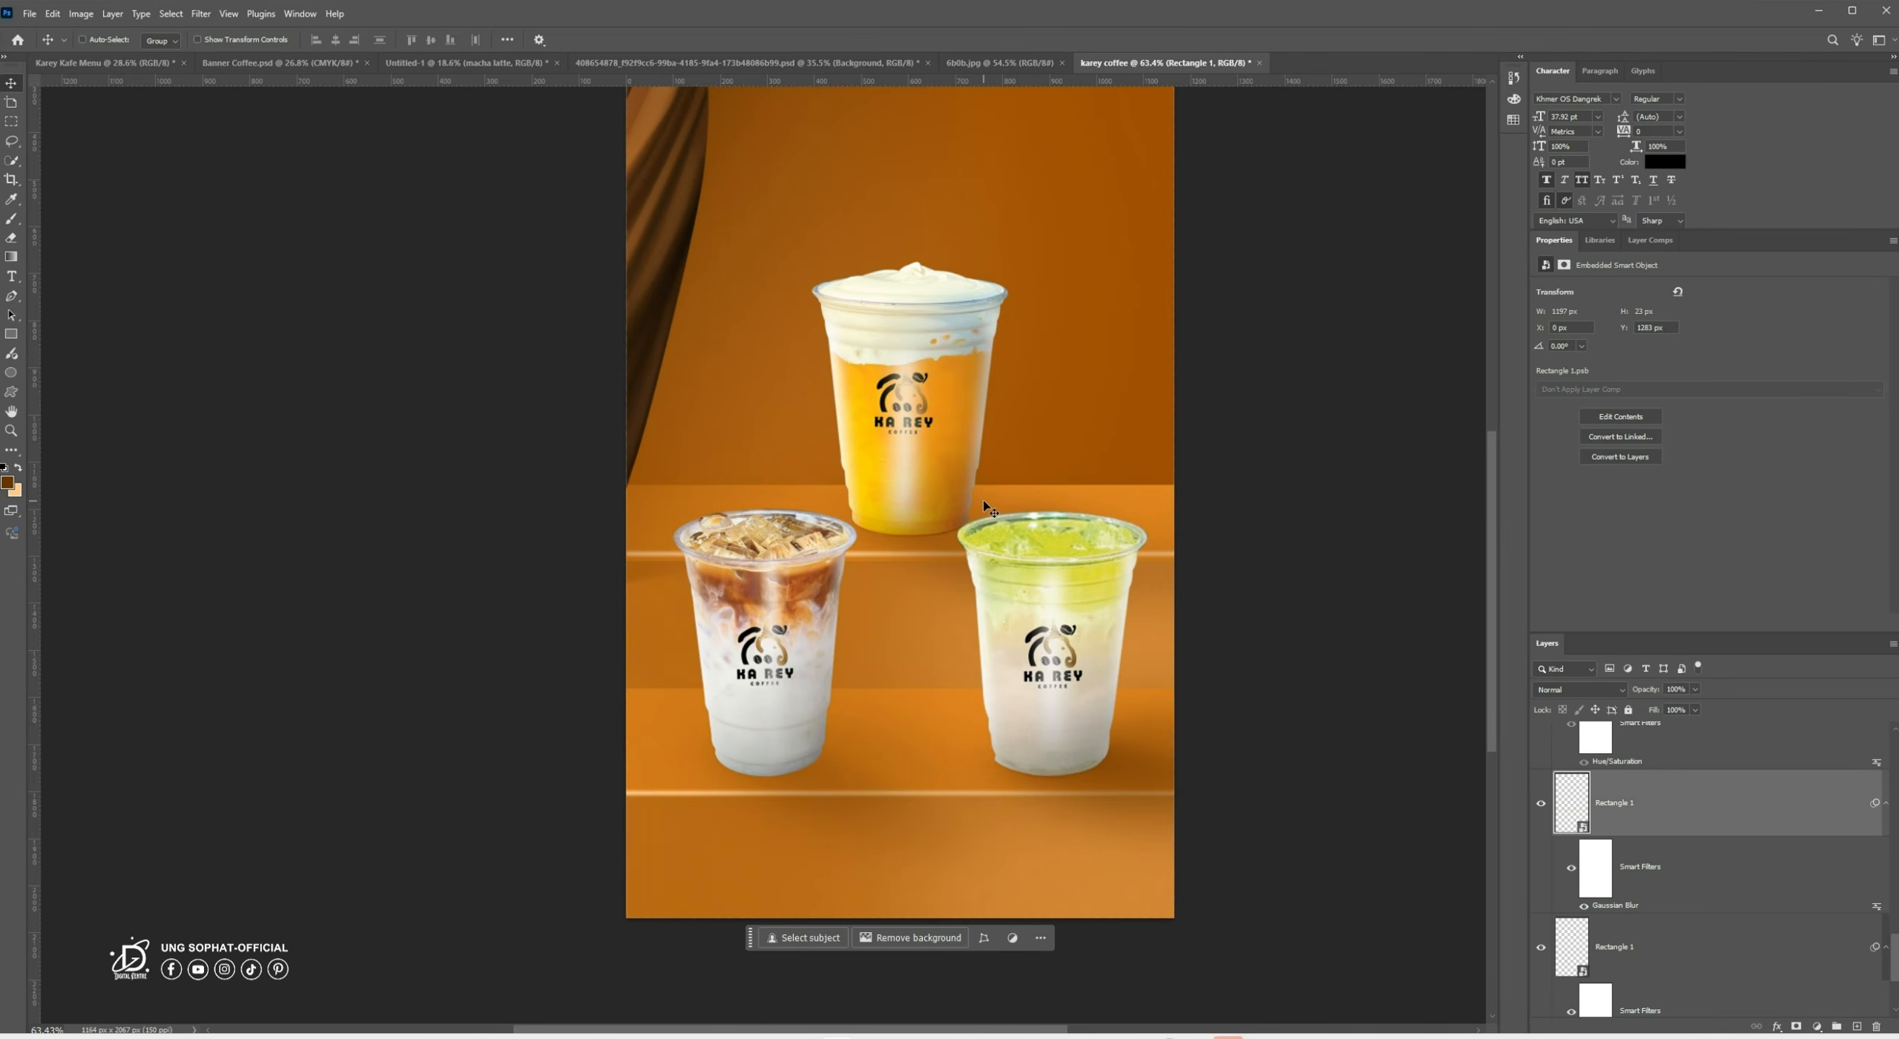
{"action": "scroll", "coordinate": [953, 512], "scroll_direction": "up", "scroll_amount": 10}
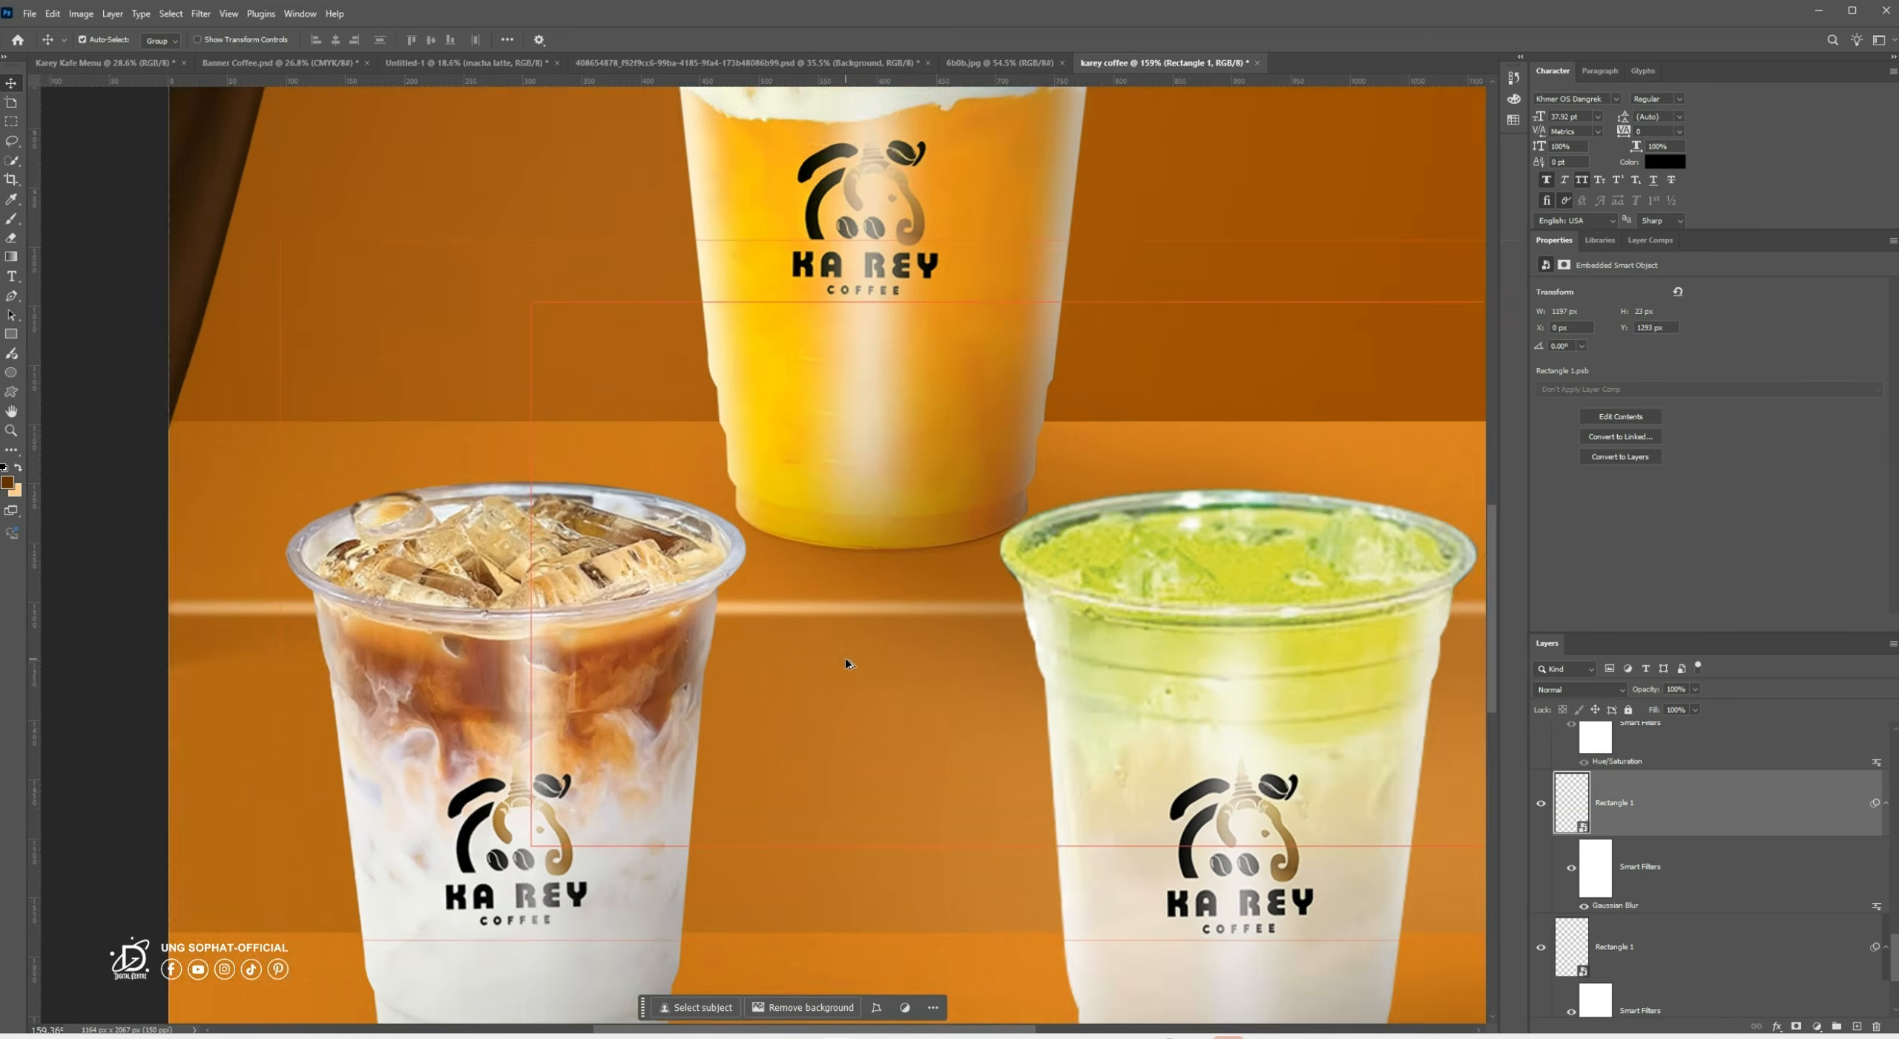
{"action": "key", "text": "shift+Down"}
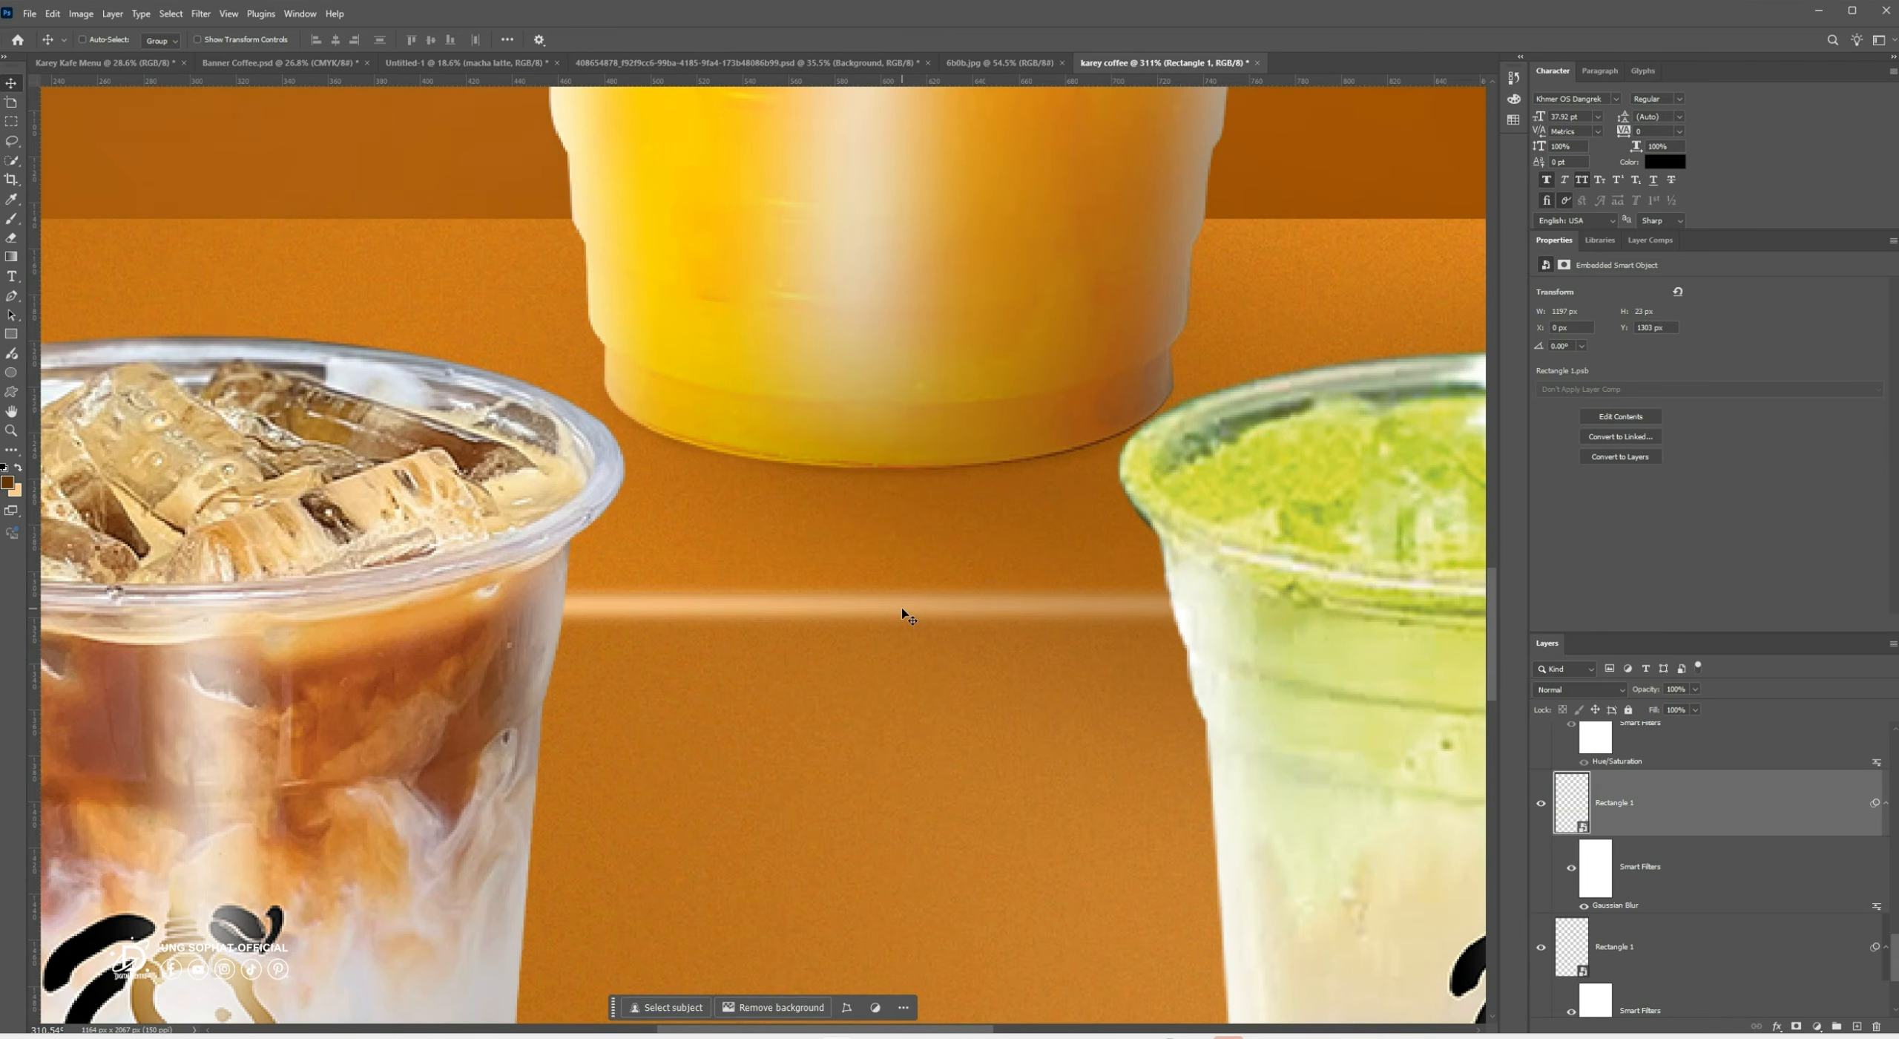
{"action": "left_click_drag", "start_coordinate": [906, 616], "coordinate": [906, 602]}
{"action": "scroll", "coordinate": [907, 601], "scroll_direction": "down", "scroll_amount": 1}
{"action": "scroll", "coordinate": [905, 595], "scroll_direction": "down", "scroll_amount": 12}
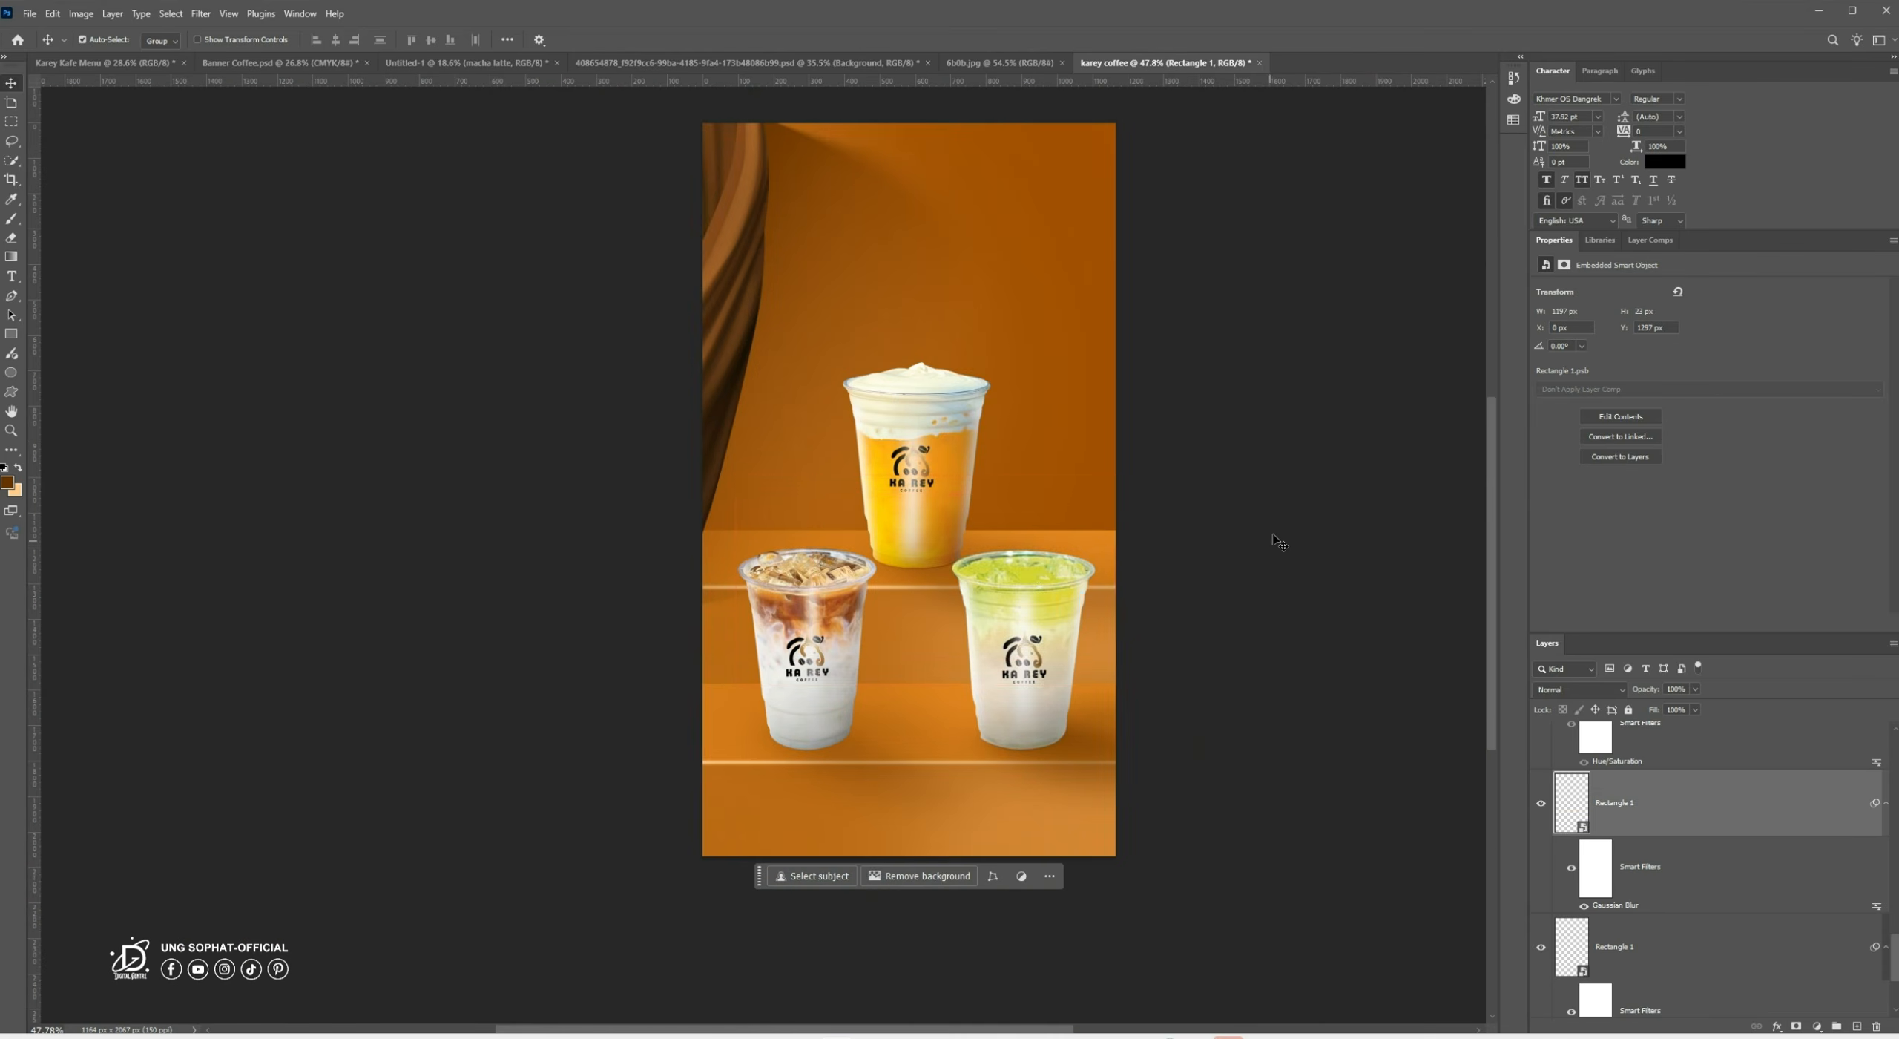
{"action": "left_click", "coordinate": [1287, 532]}
{"action": "scroll", "coordinate": [767, 561], "scroll_direction": "up", "scroll_amount": 7}
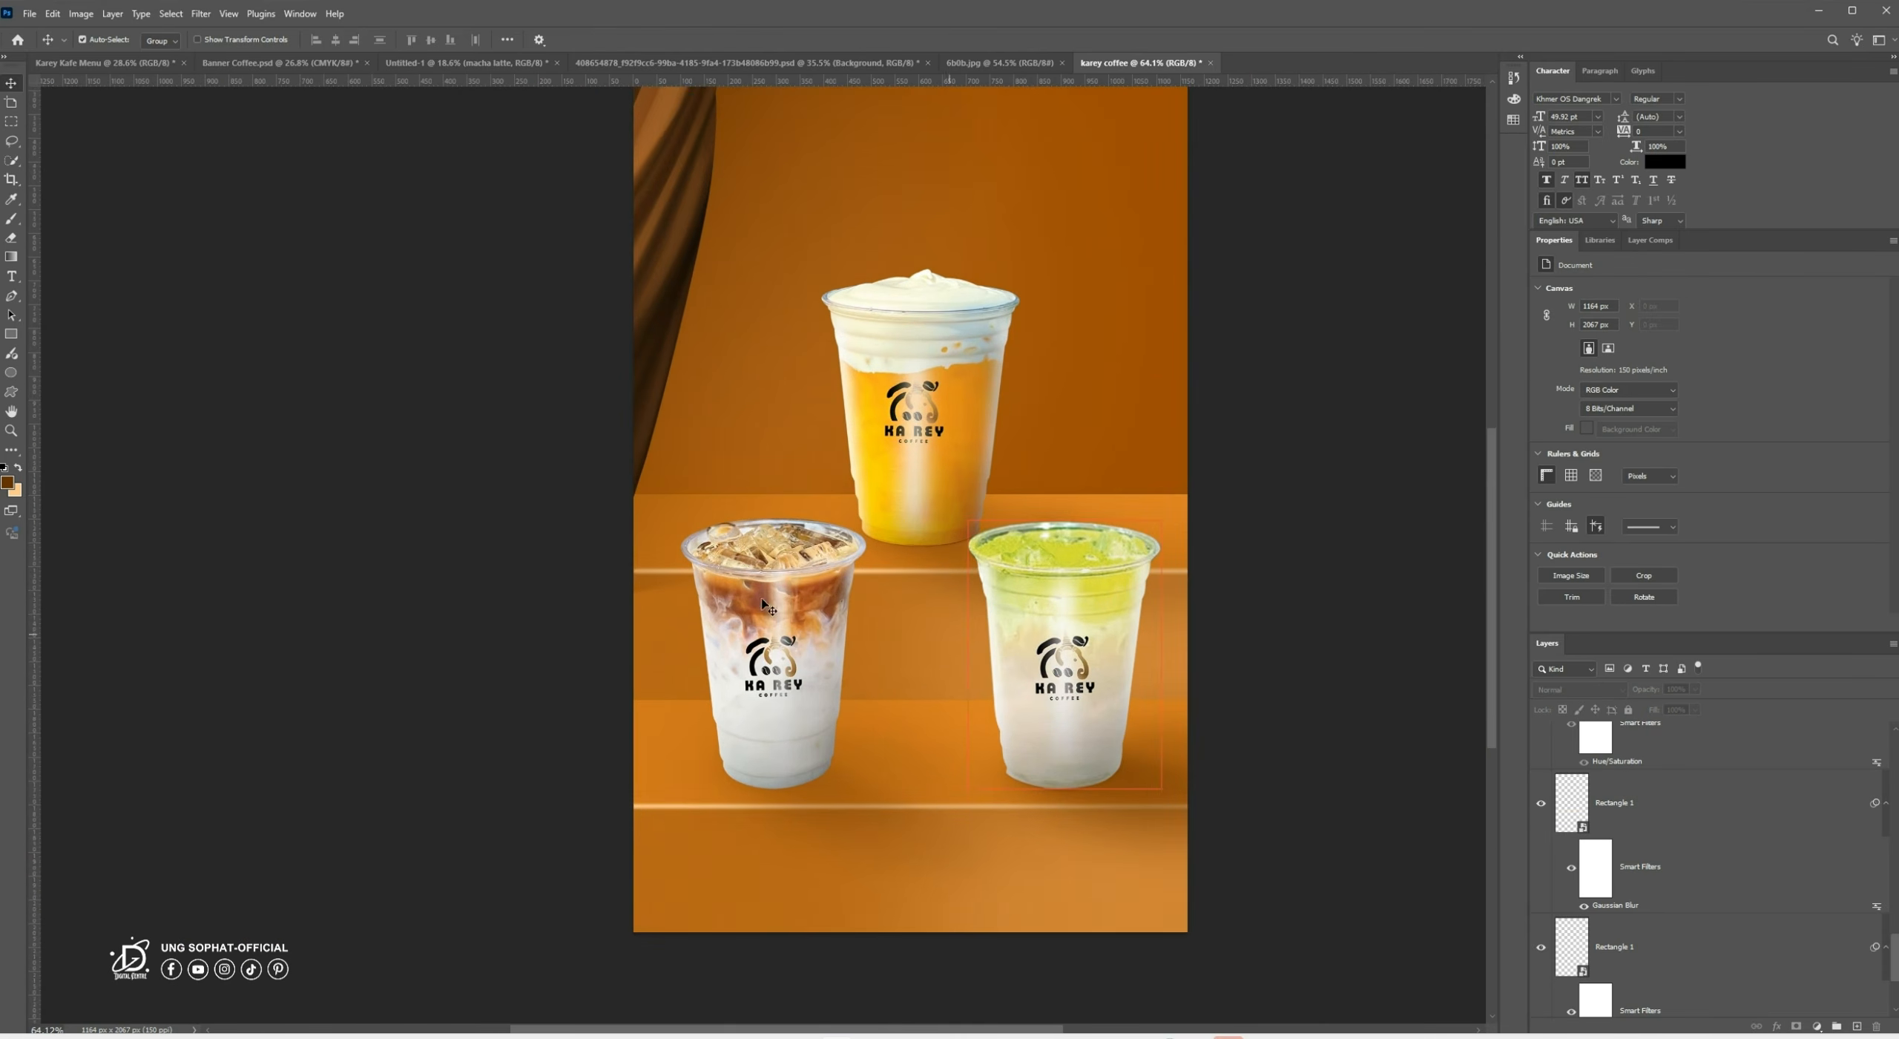
{"action": "scroll", "coordinate": [983, 749], "scroll_direction": "down", "scroll_amount": 2}
{"action": "scroll", "coordinate": [955, 851], "scroll_direction": "down", "scroll_amount": 2}
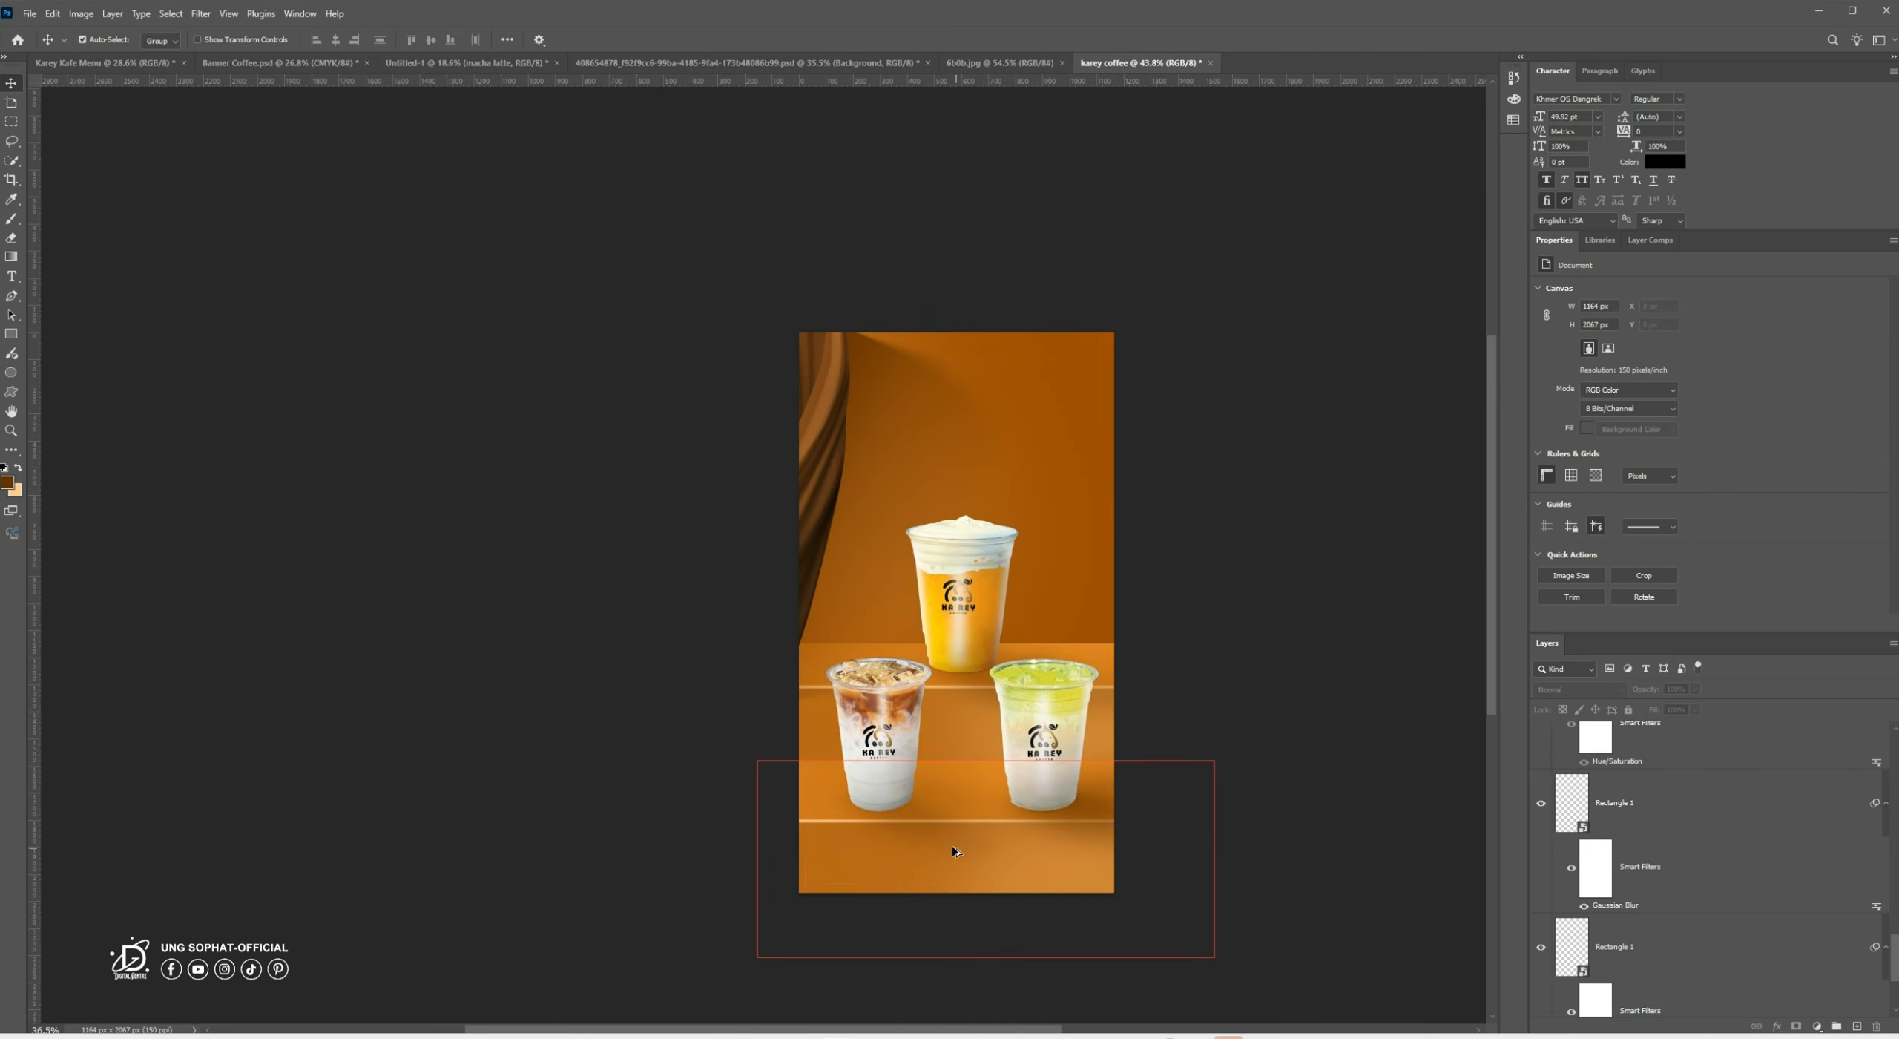
{"action": "scroll", "coordinate": [894, 460], "scroll_direction": "up", "scroll_amount": 13}
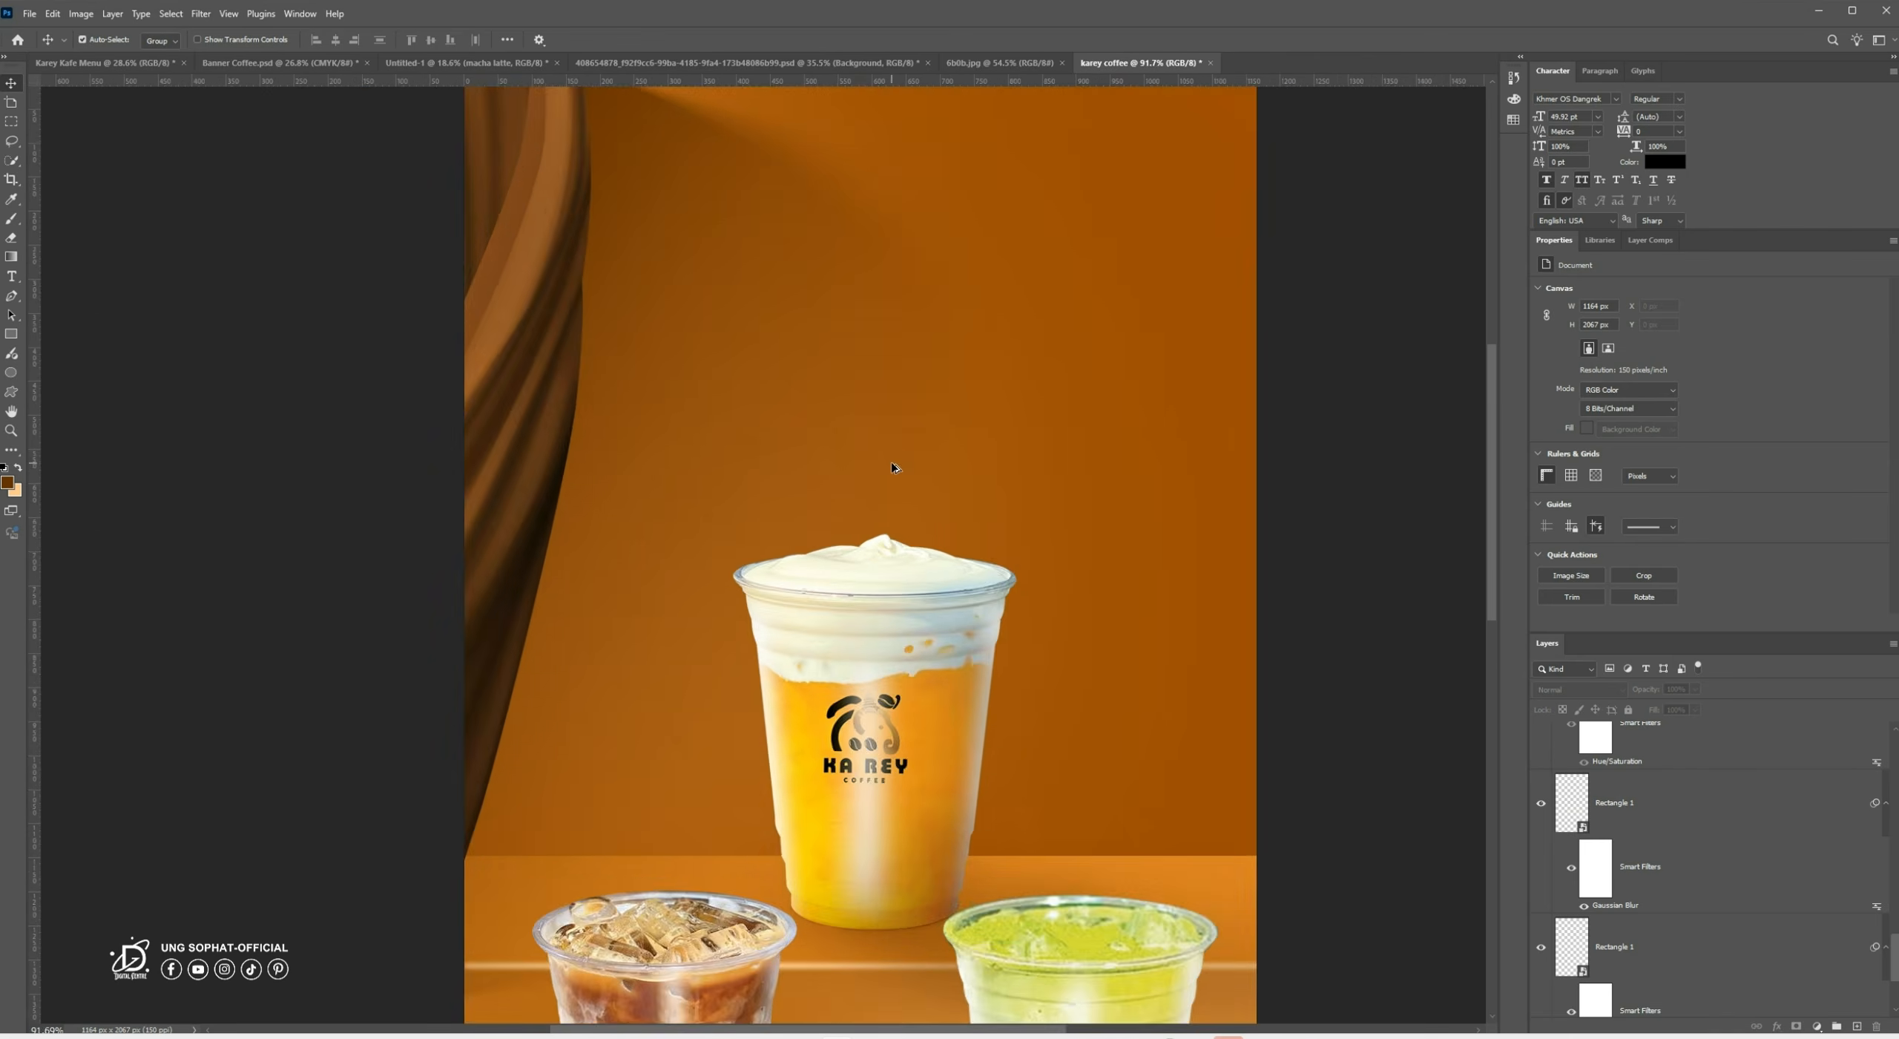
{"action": "scroll", "coordinate": [857, 456], "scroll_direction": "down", "scroll_amount": 8}
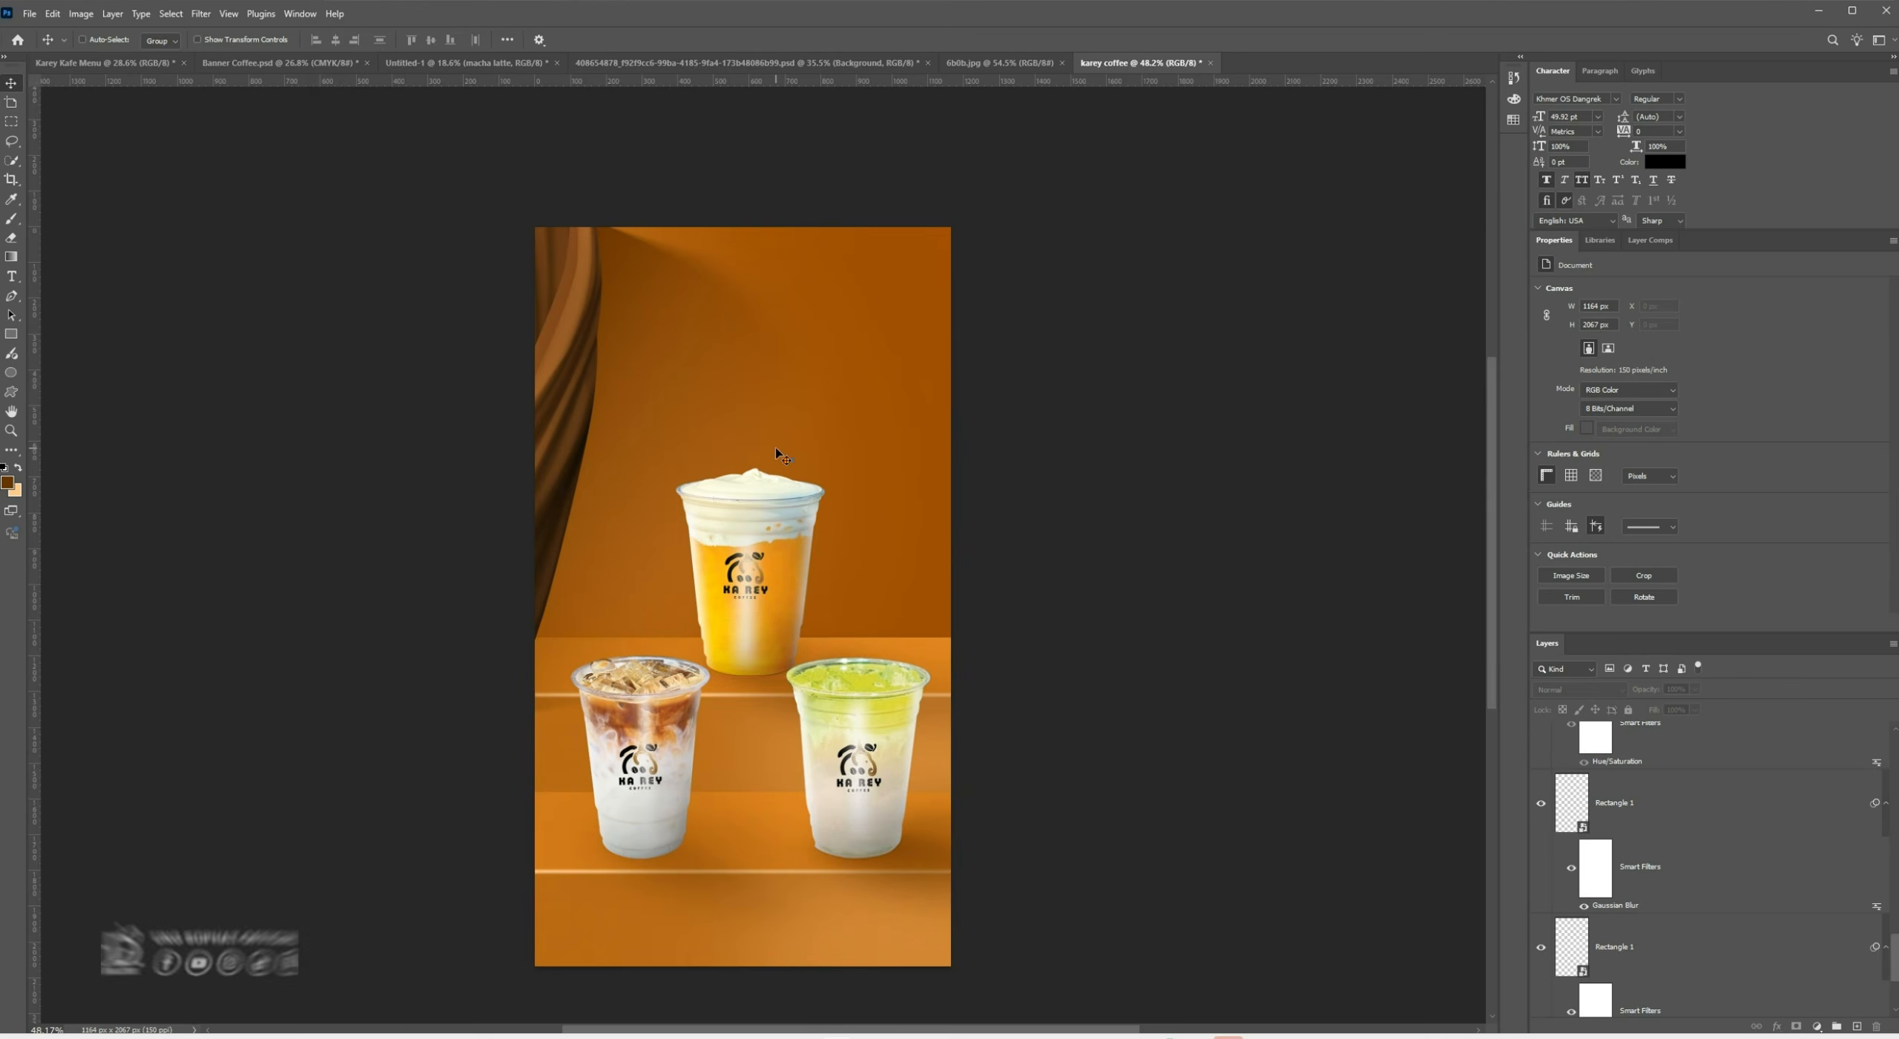
Paste the smoke image, place it just above the top cup, and convert it to a smart object
{"action": "key", "text": "ctrl+v"}
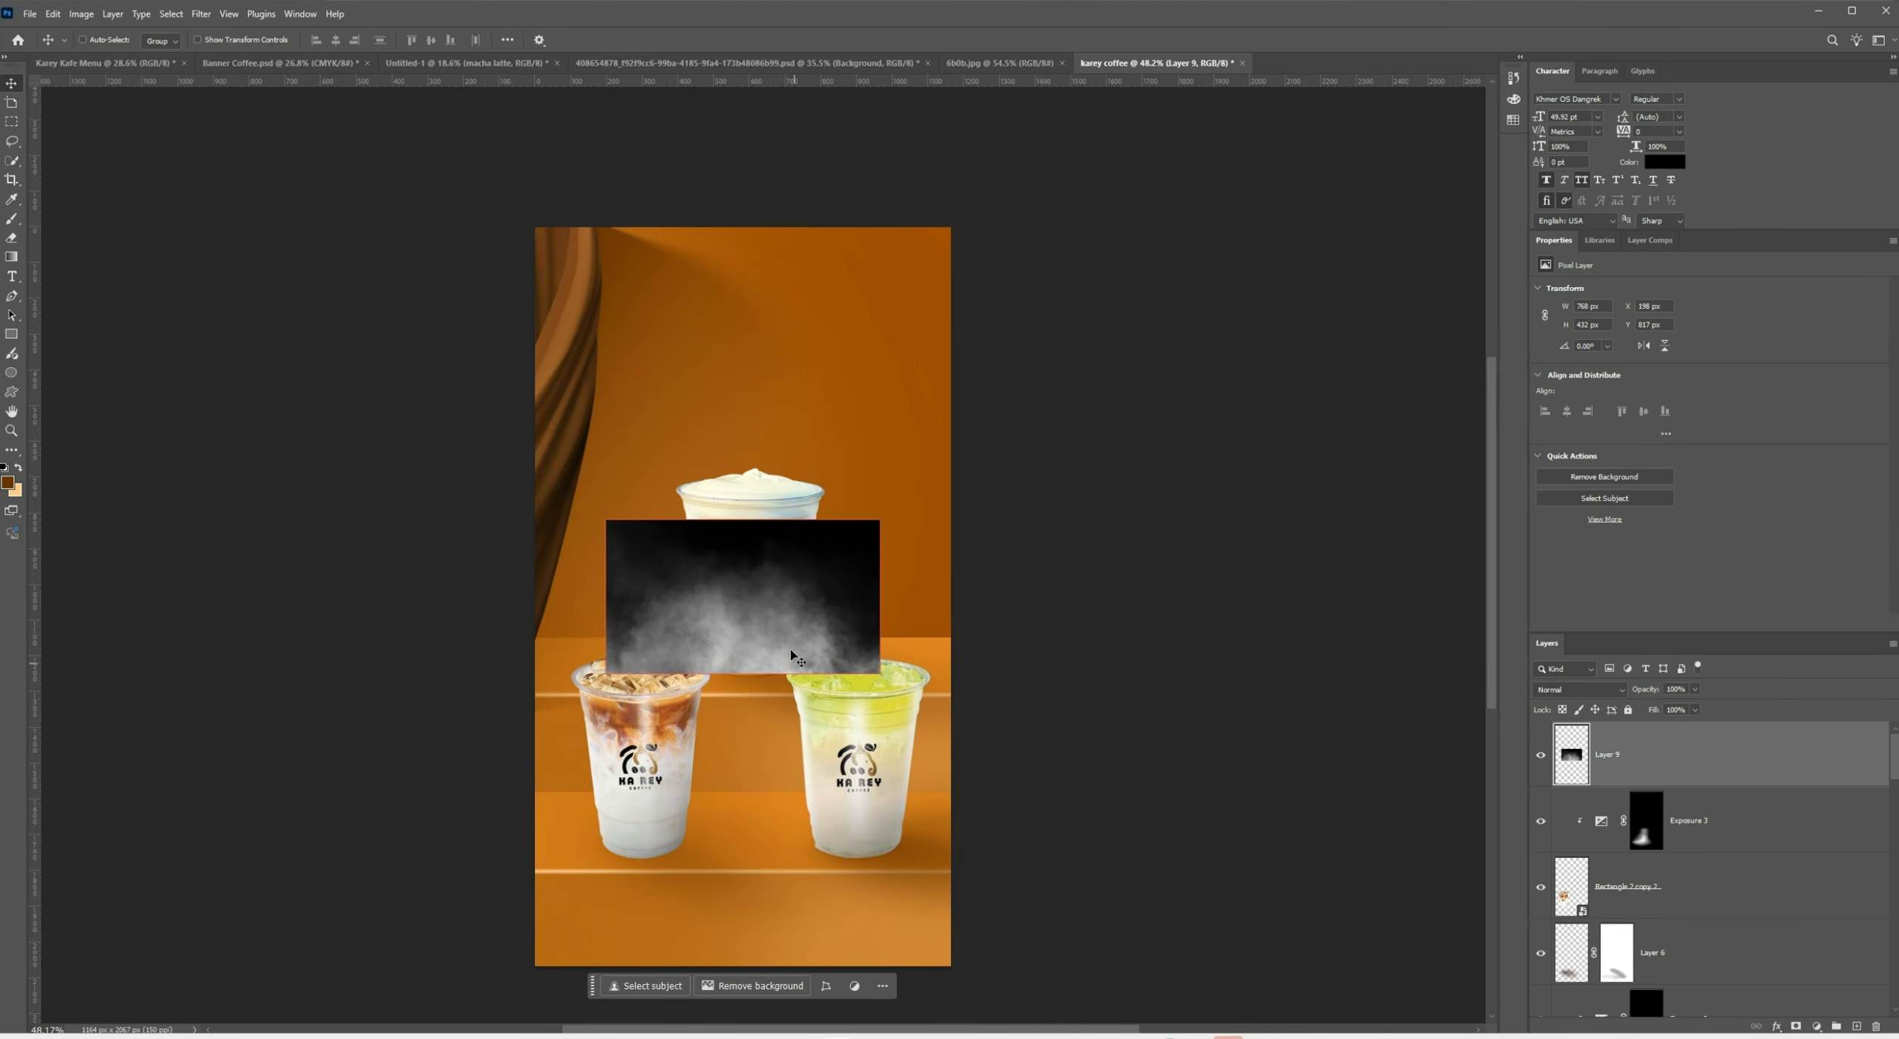
{"action": "left_click_drag", "start_coordinate": [795, 657], "coordinate": [814, 459]}
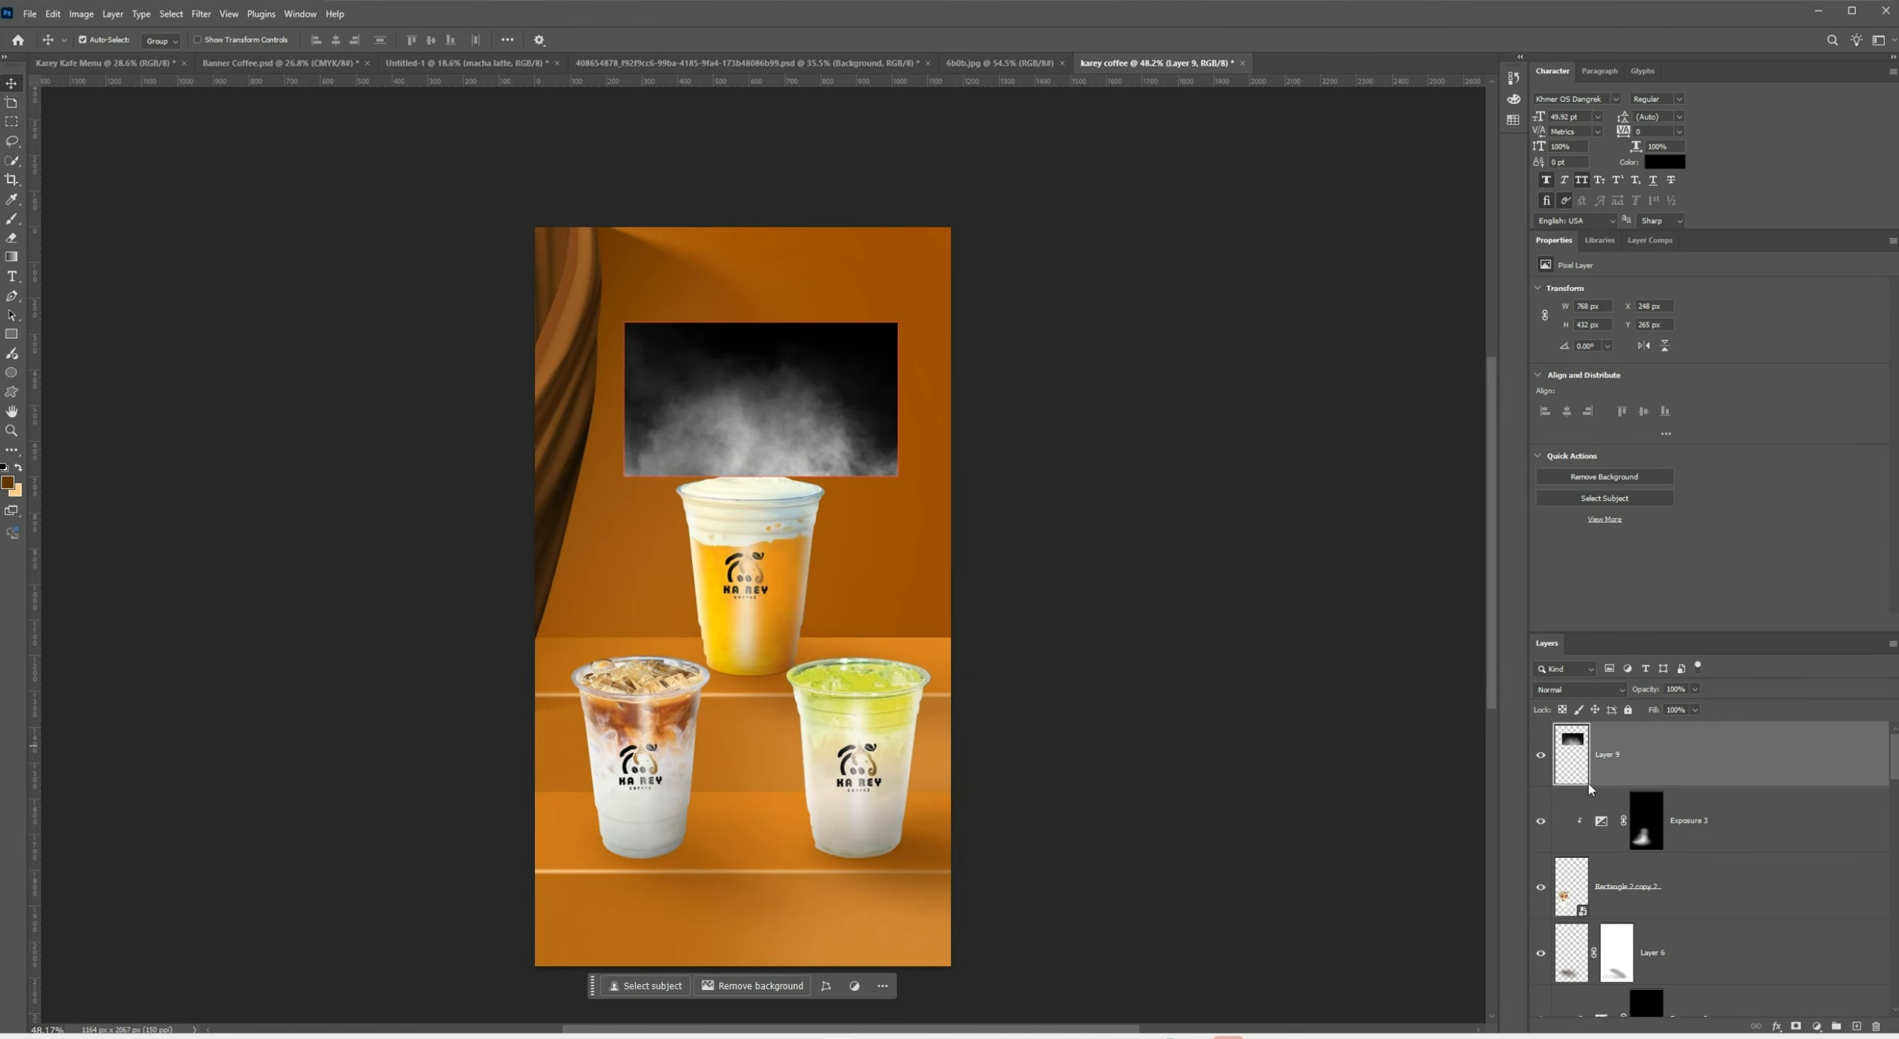
{"action": "right_click", "coordinate": [1734, 746]}
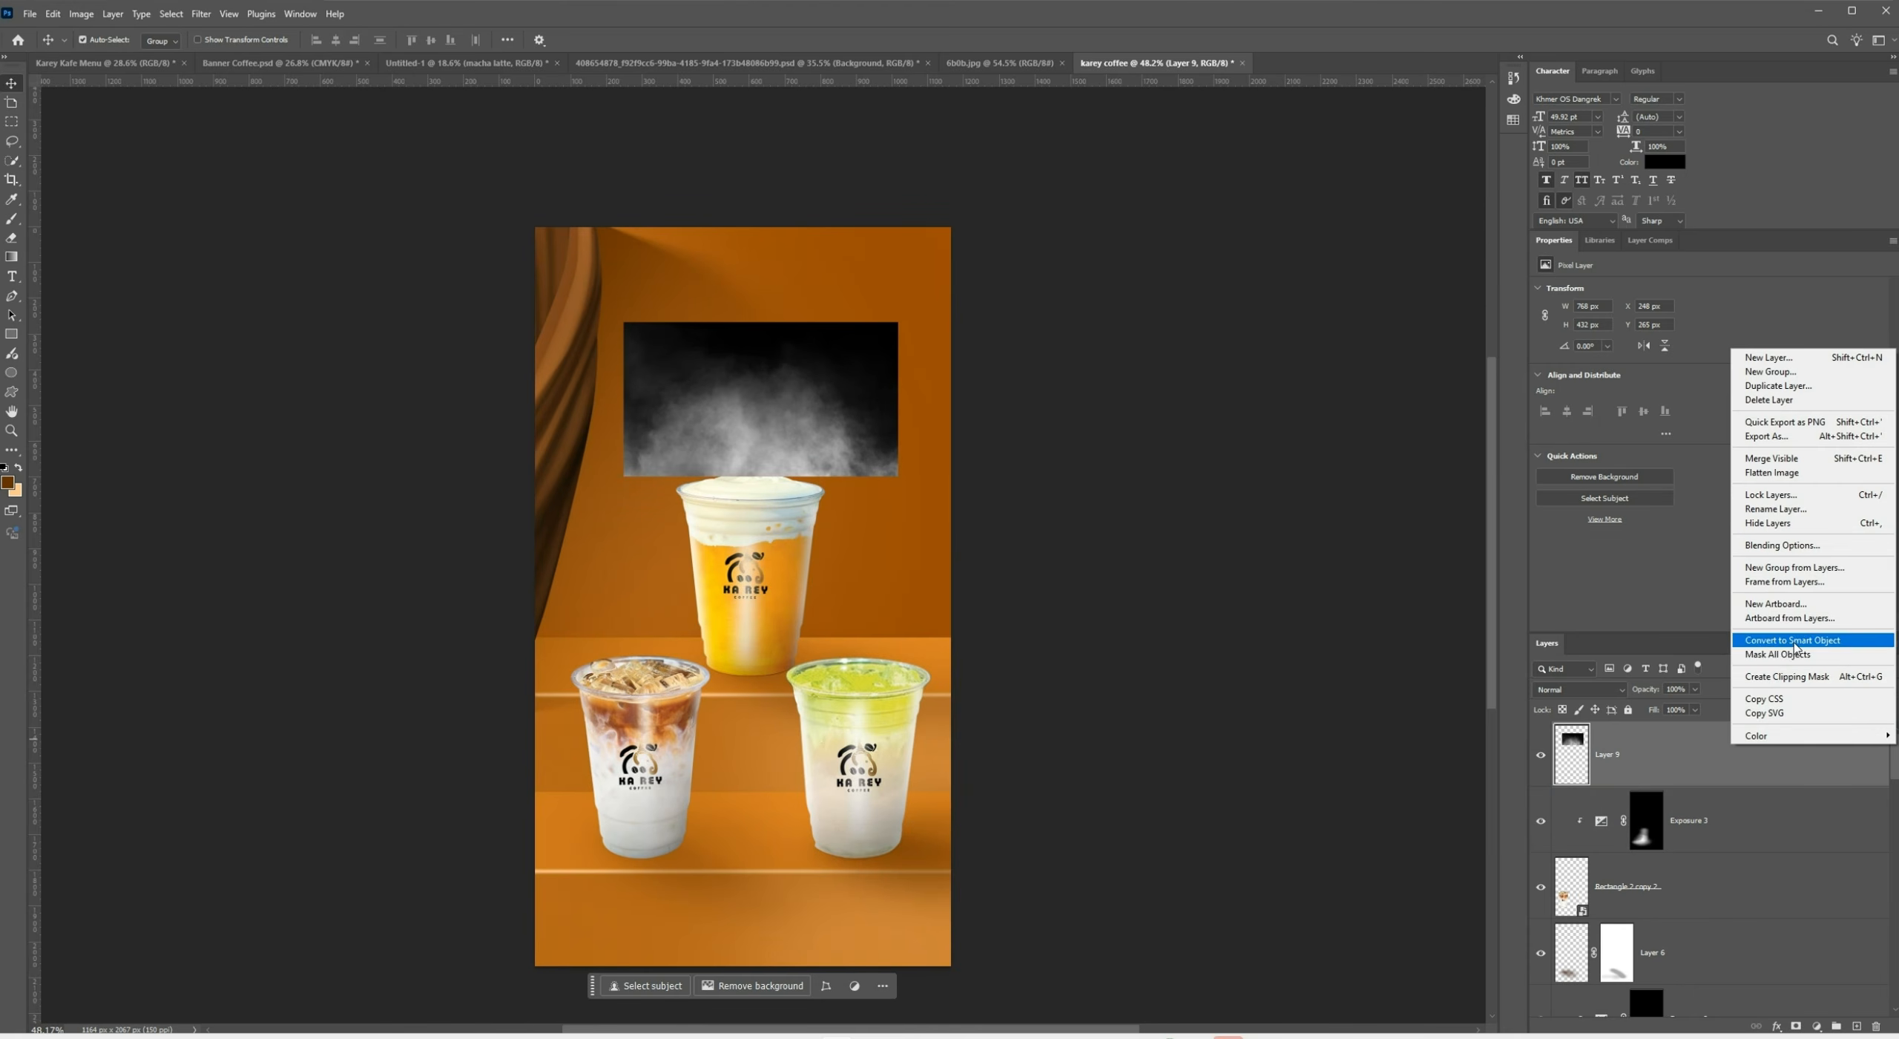
{"action": "left_click", "coordinate": [1792, 641]}
Move the smoke layer behind the cups, directly above Rectangle 1, and enlarge it to about 307% across the upper background
{"action": "left_click_drag", "start_coordinate": [1625, 751], "coordinate": [1671, 816]}
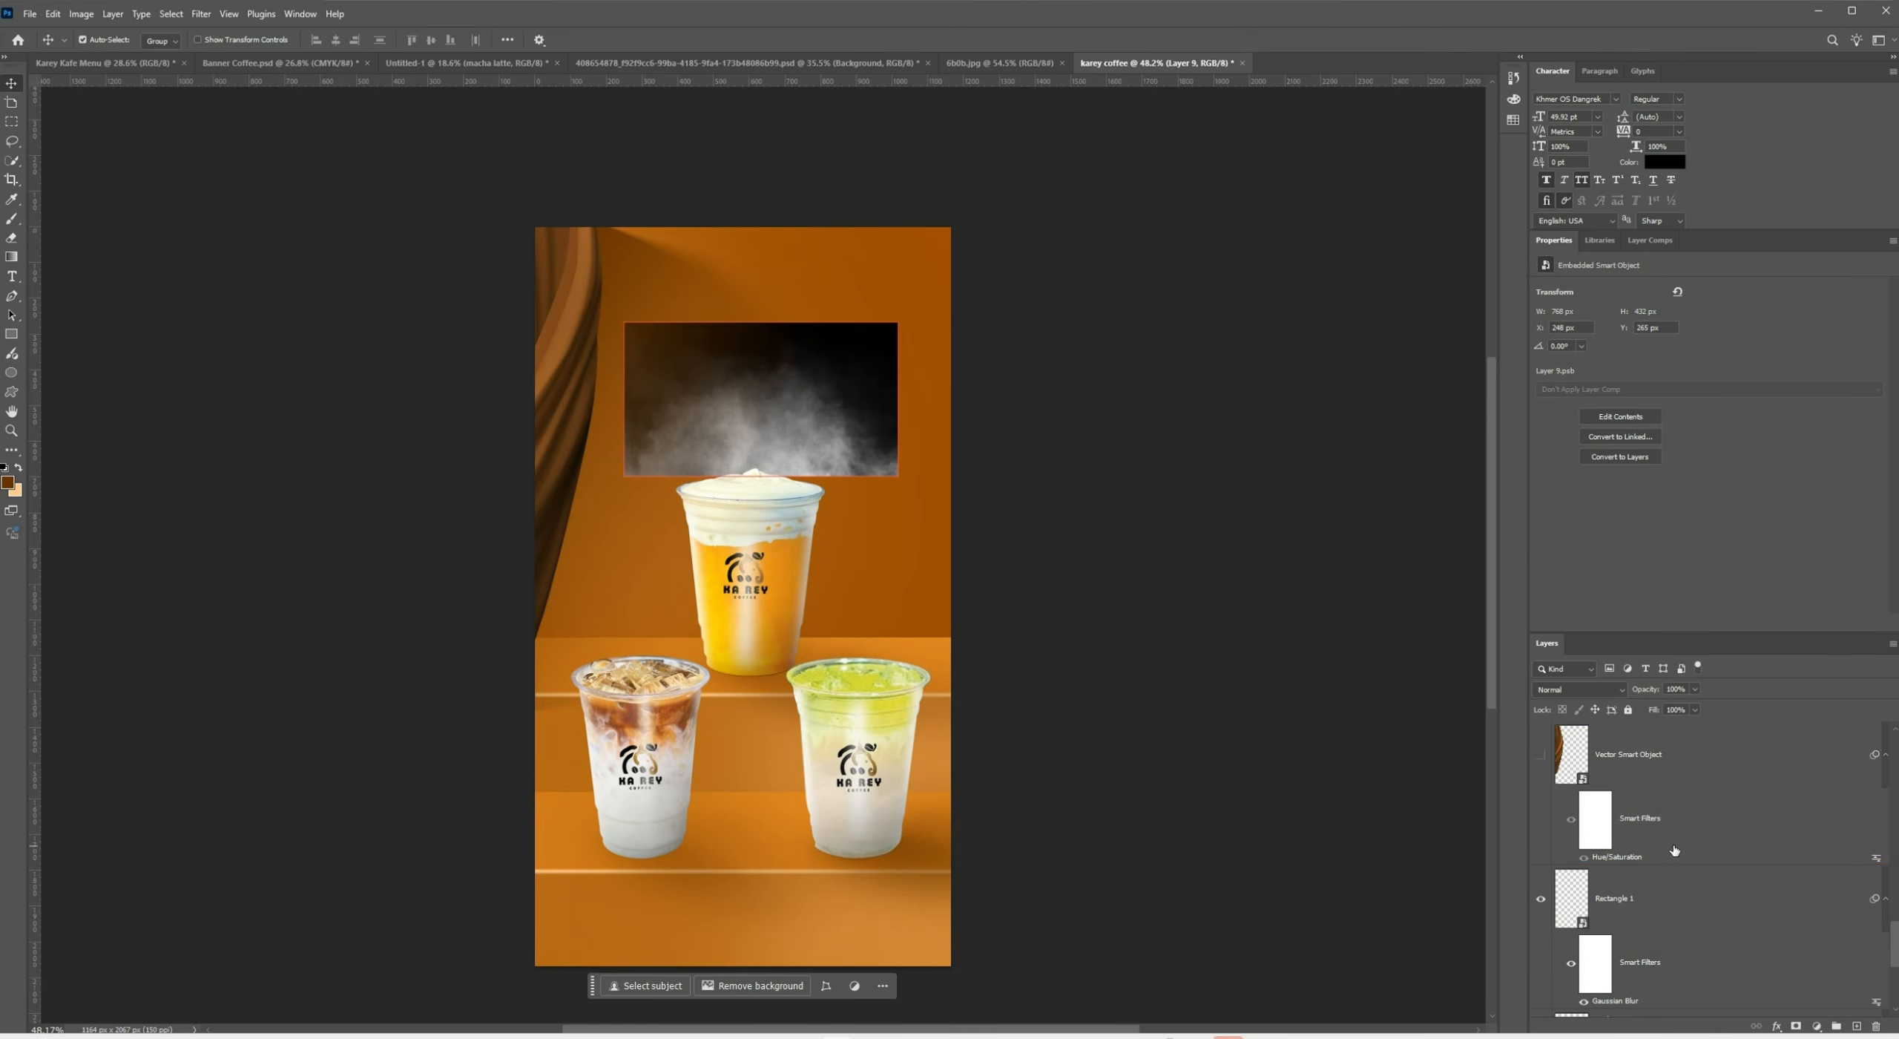
{"action": "key", "text": "ctrl+t"}
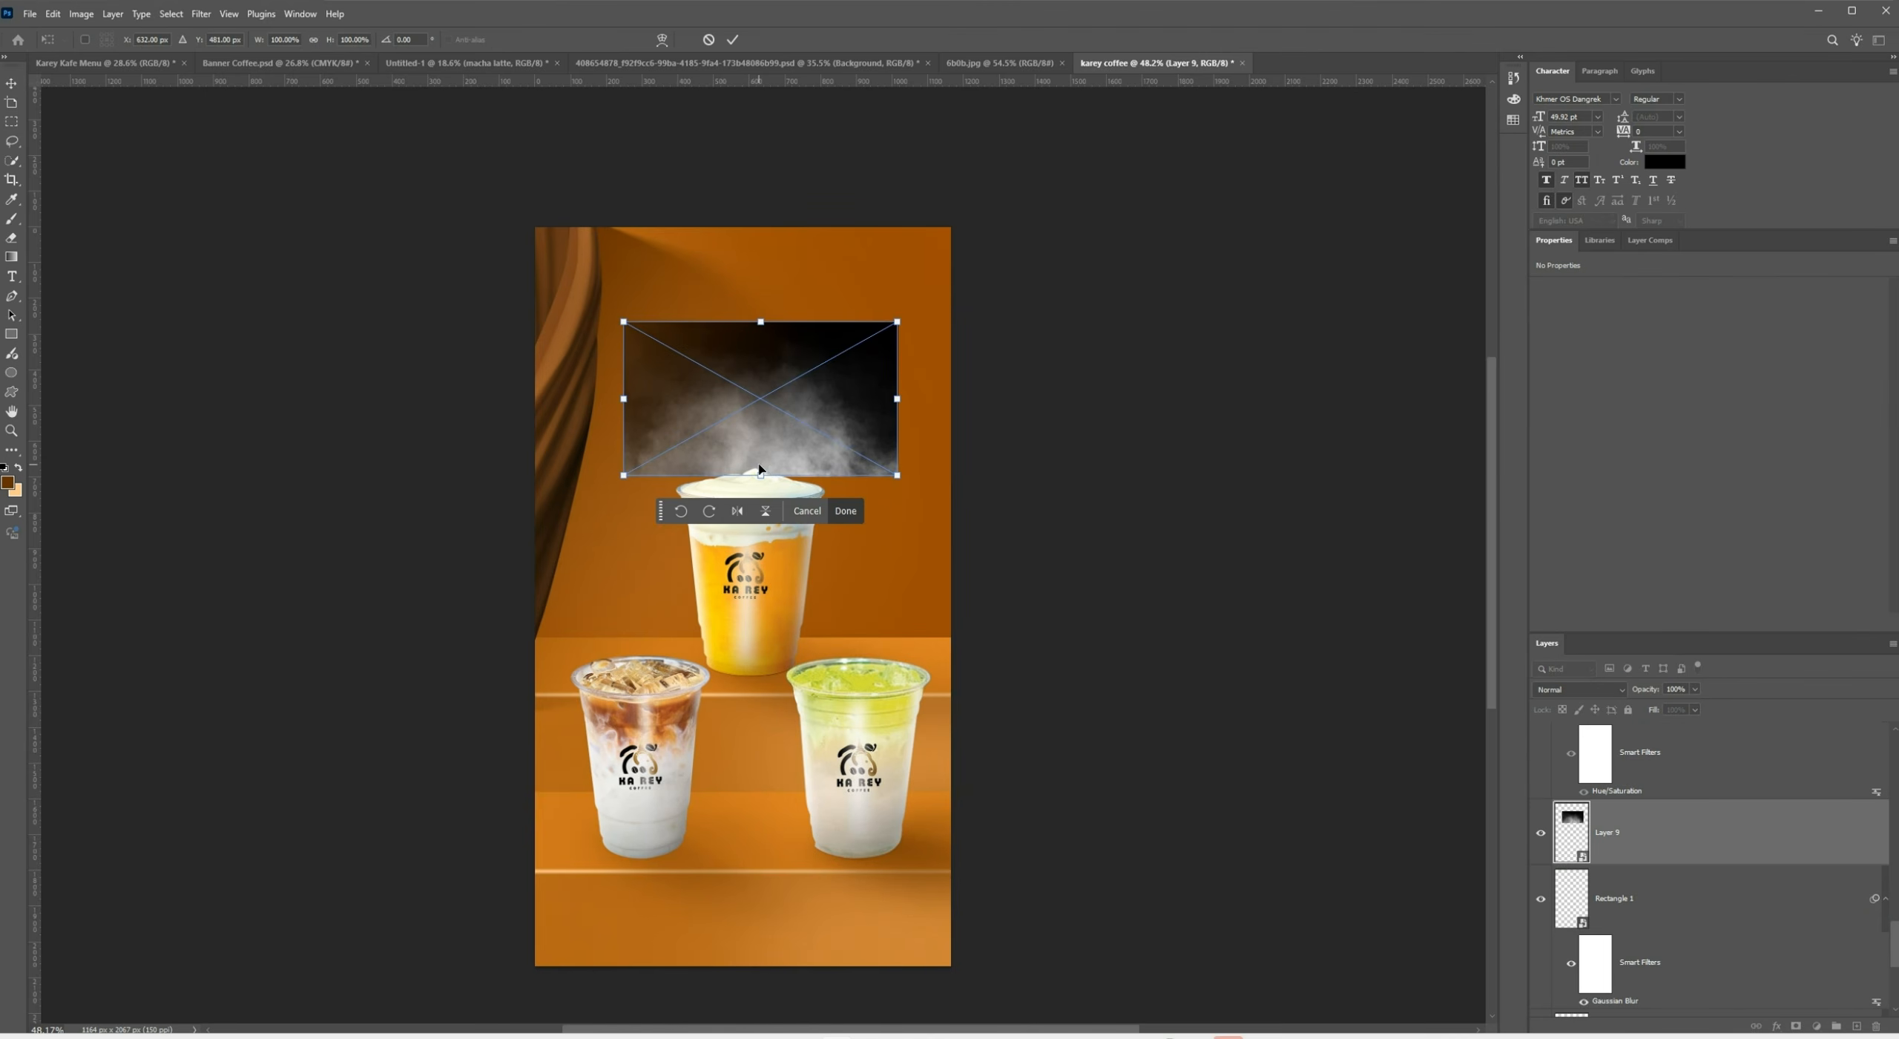
{"action": "left_click_drag", "start_coordinate": [887, 476], "coordinate": [1165, 765]}
{"action": "key", "text": "ctrl+z"}
{"action": "left_click_drag", "start_coordinate": [897, 478], "coordinate": [1467, 793]}
{"action": "left_click_drag", "start_coordinate": [1185, 733], "coordinate": [863, 551]}
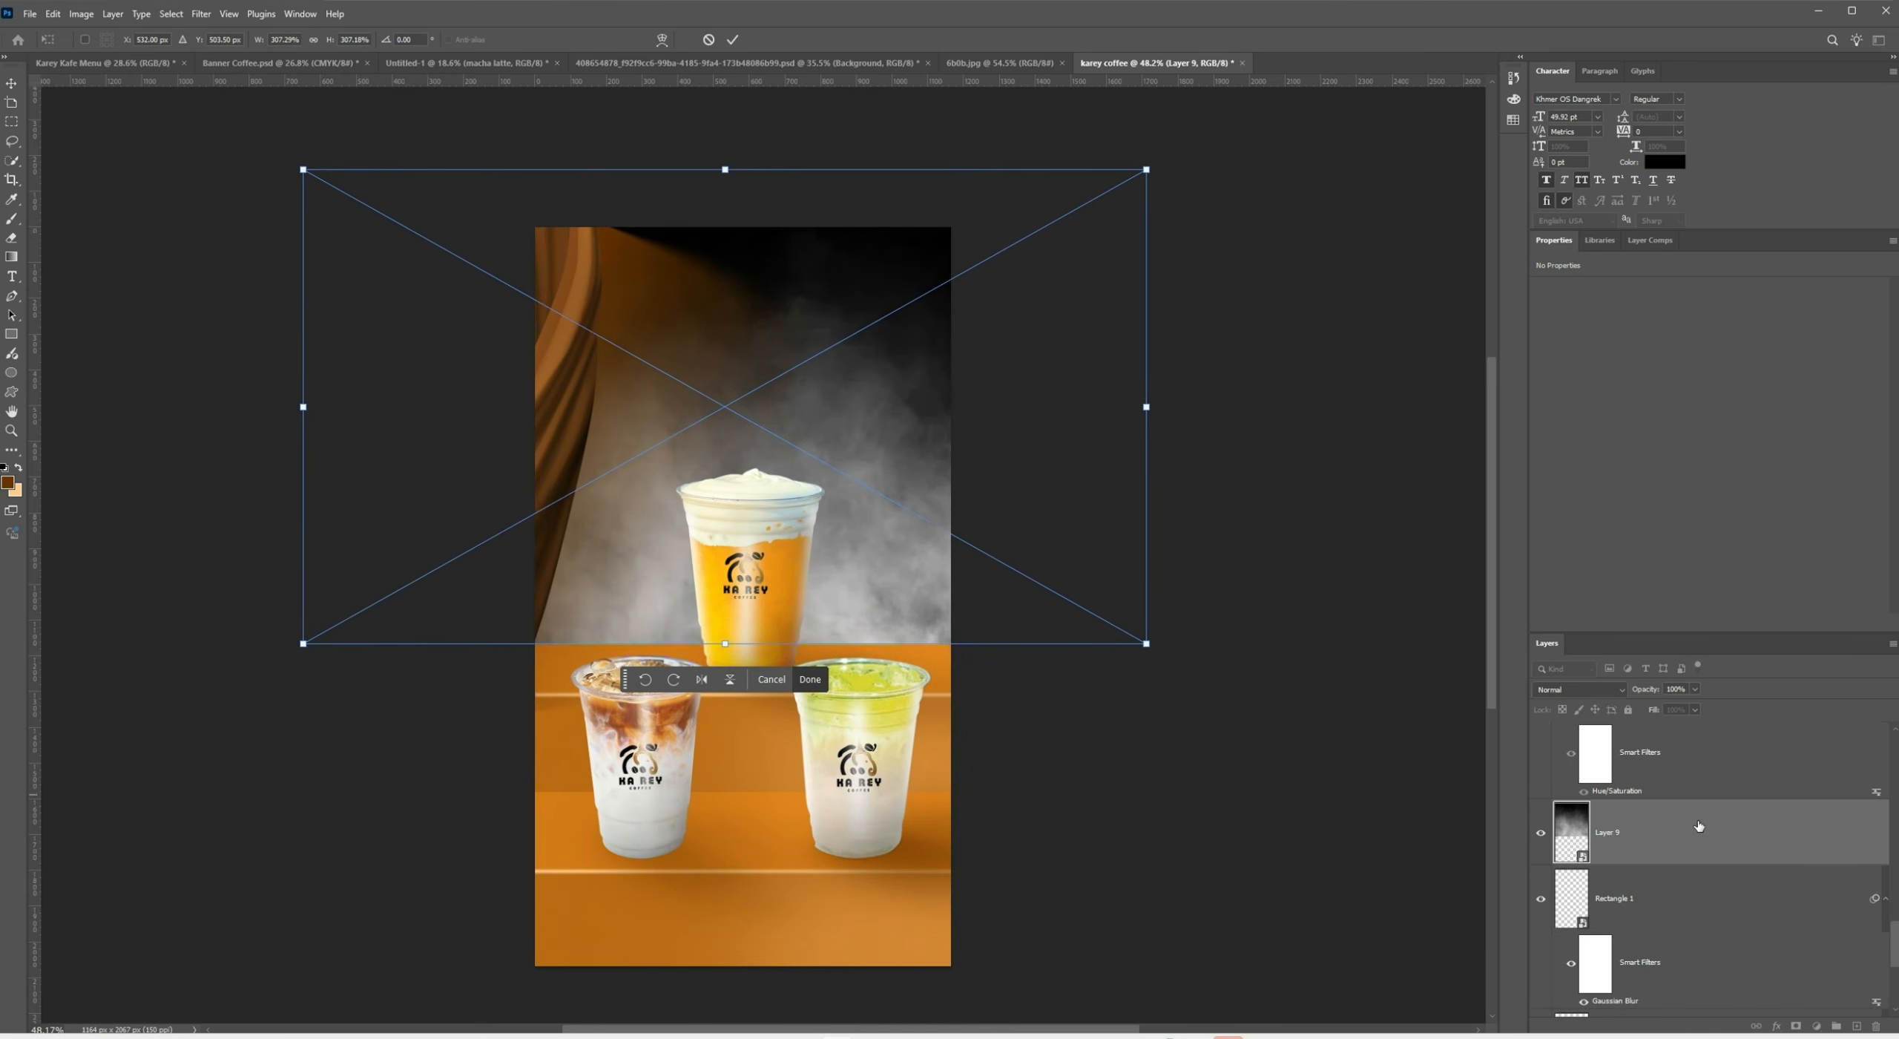
{"action": "key", "text": "Return"}
Set the smoke layer's blend mode to Screen and move it down over the steps behind the cups
{"action": "left_click", "coordinate": [1562, 690]}
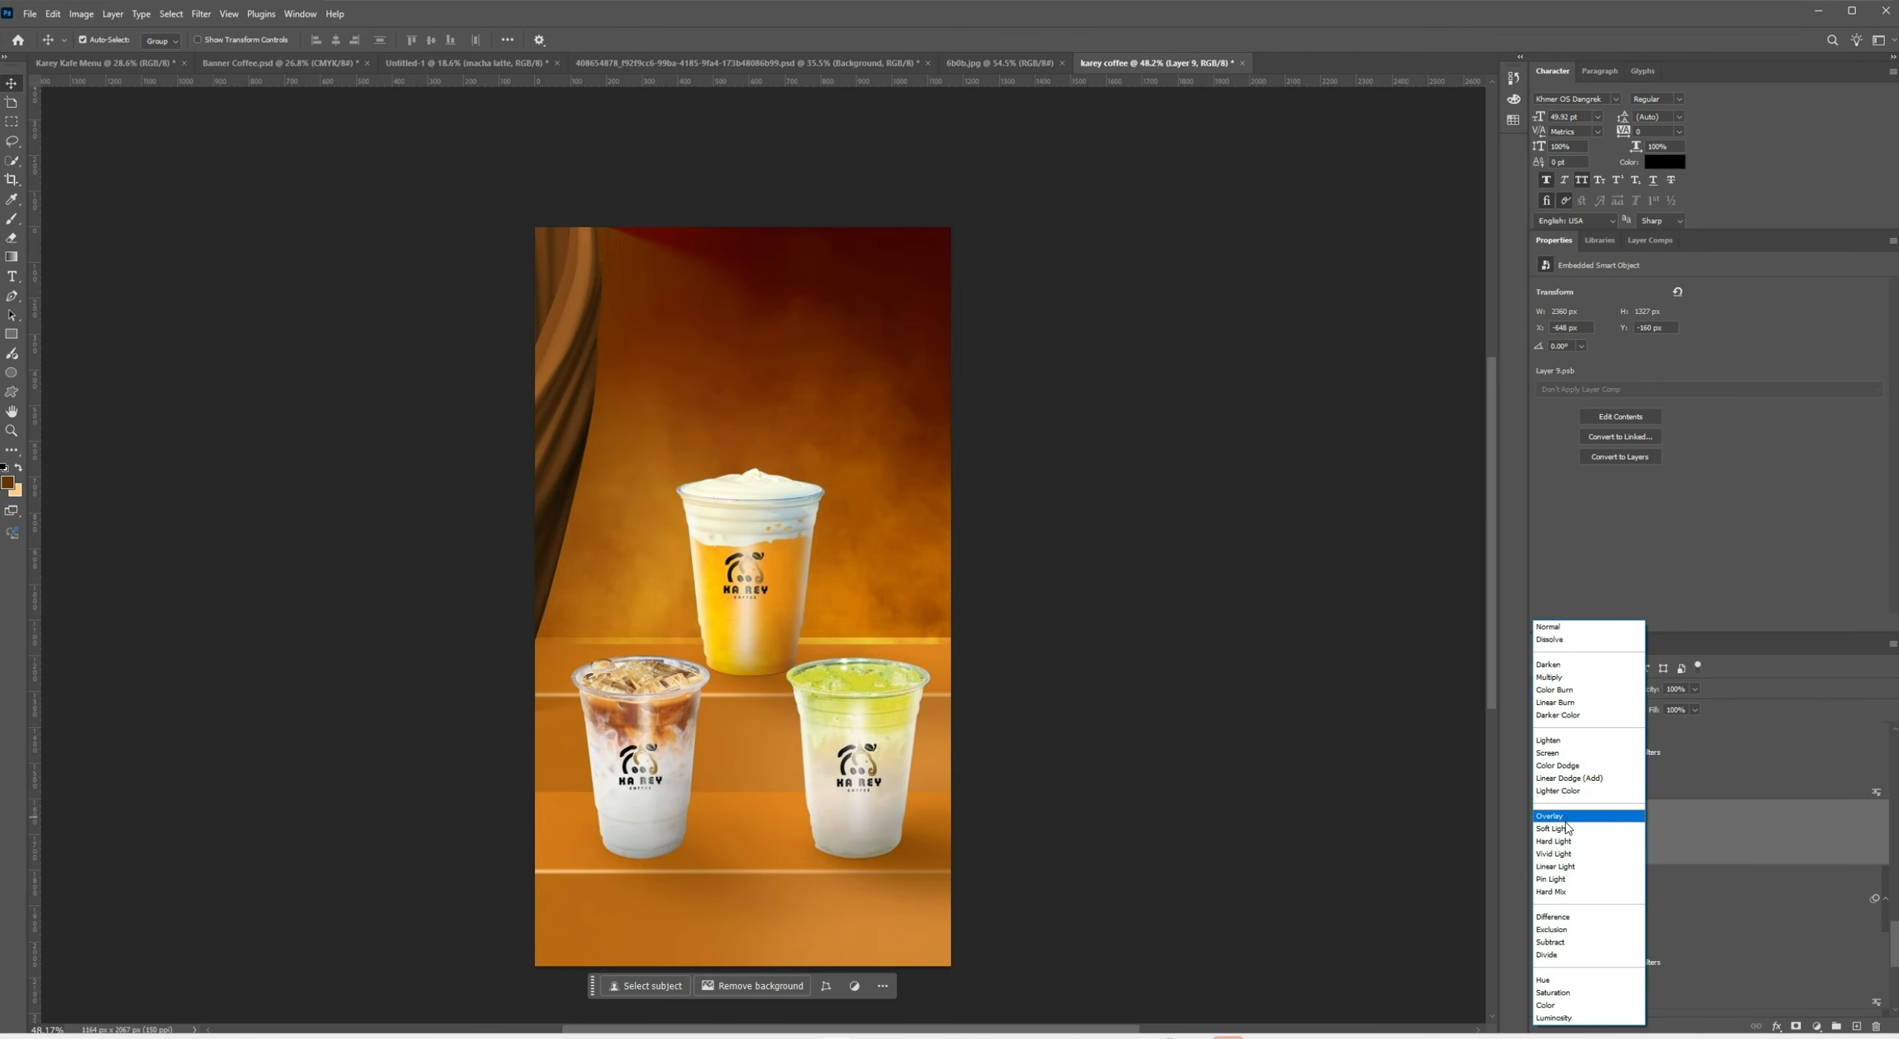
{"action": "left_click", "coordinate": [1563, 755]}
{"action": "left_click_drag", "start_coordinate": [869, 497], "coordinate": [872, 687]}
Add a layer mask to the smoke layer and invert it to black
{"action": "scroll", "coordinate": [809, 652], "scroll_direction": "up", "scroll_amount": 1}
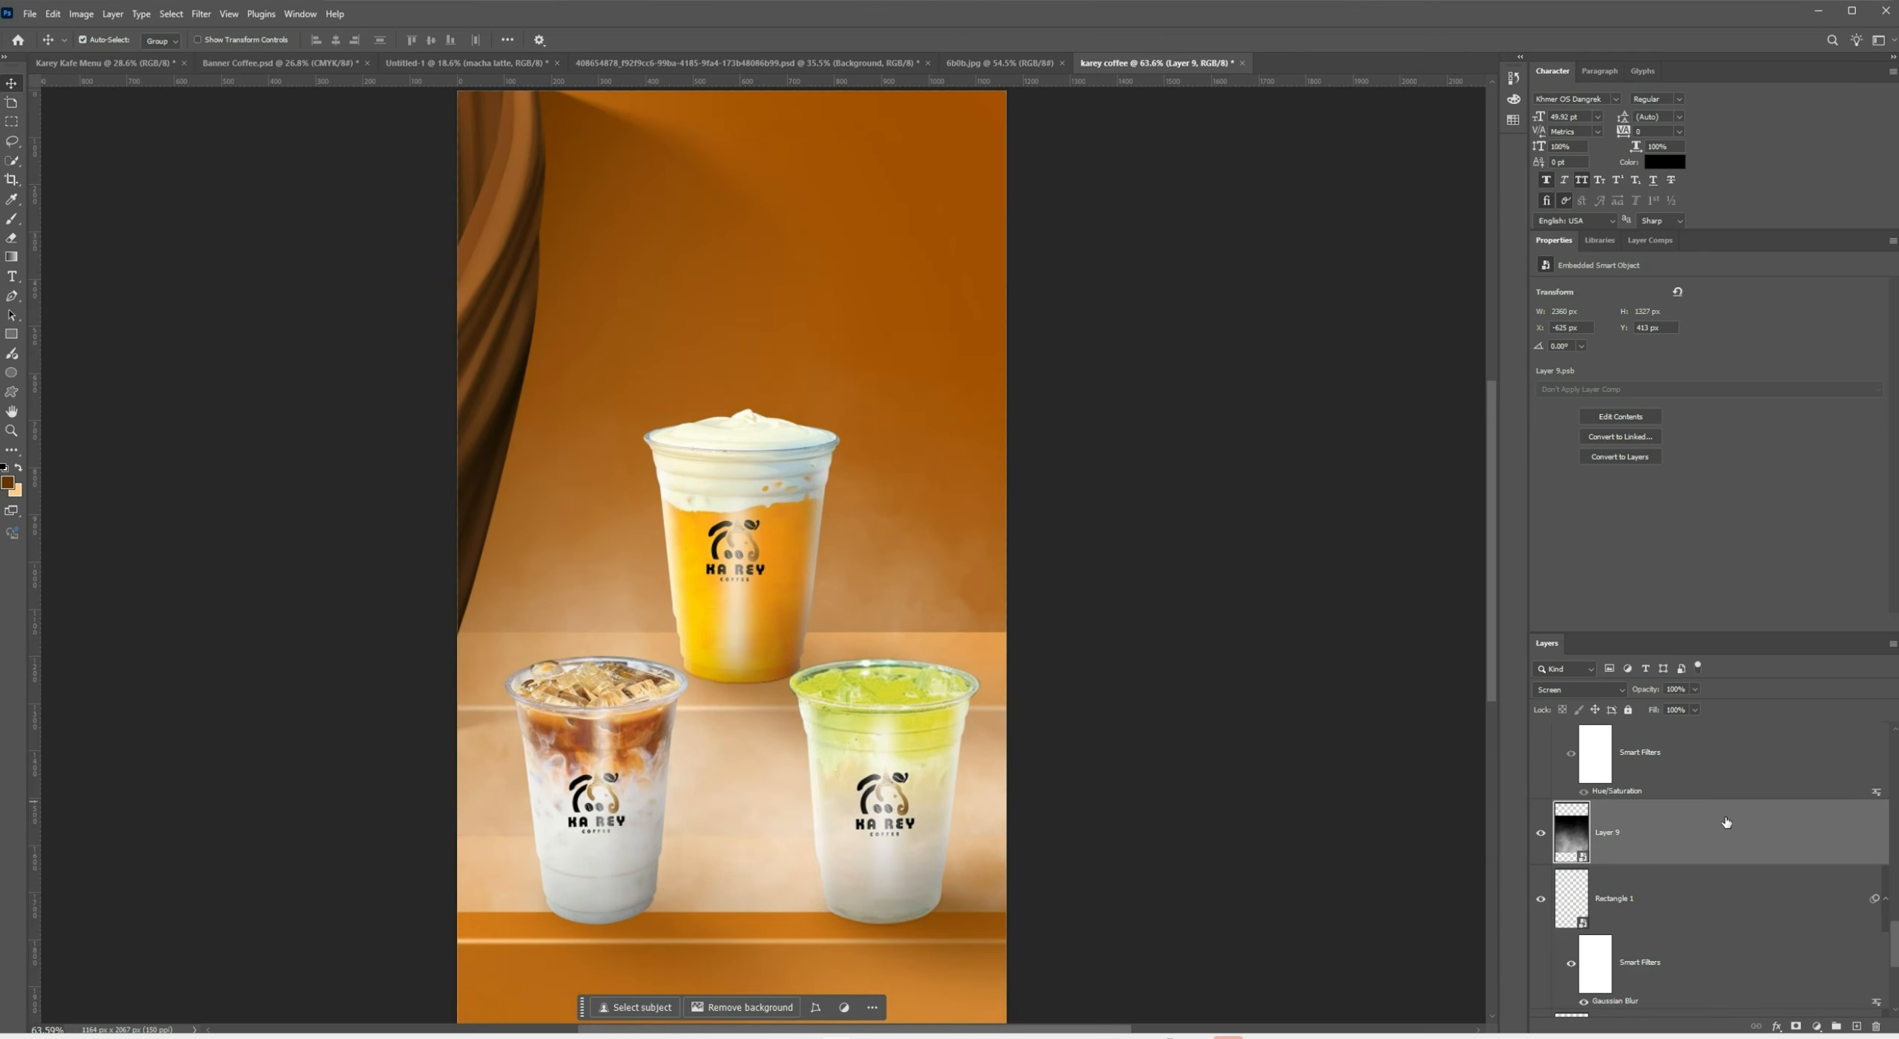
{"action": "left_click_drag", "start_coordinate": [1719, 829], "coordinate": [1796, 1026]}
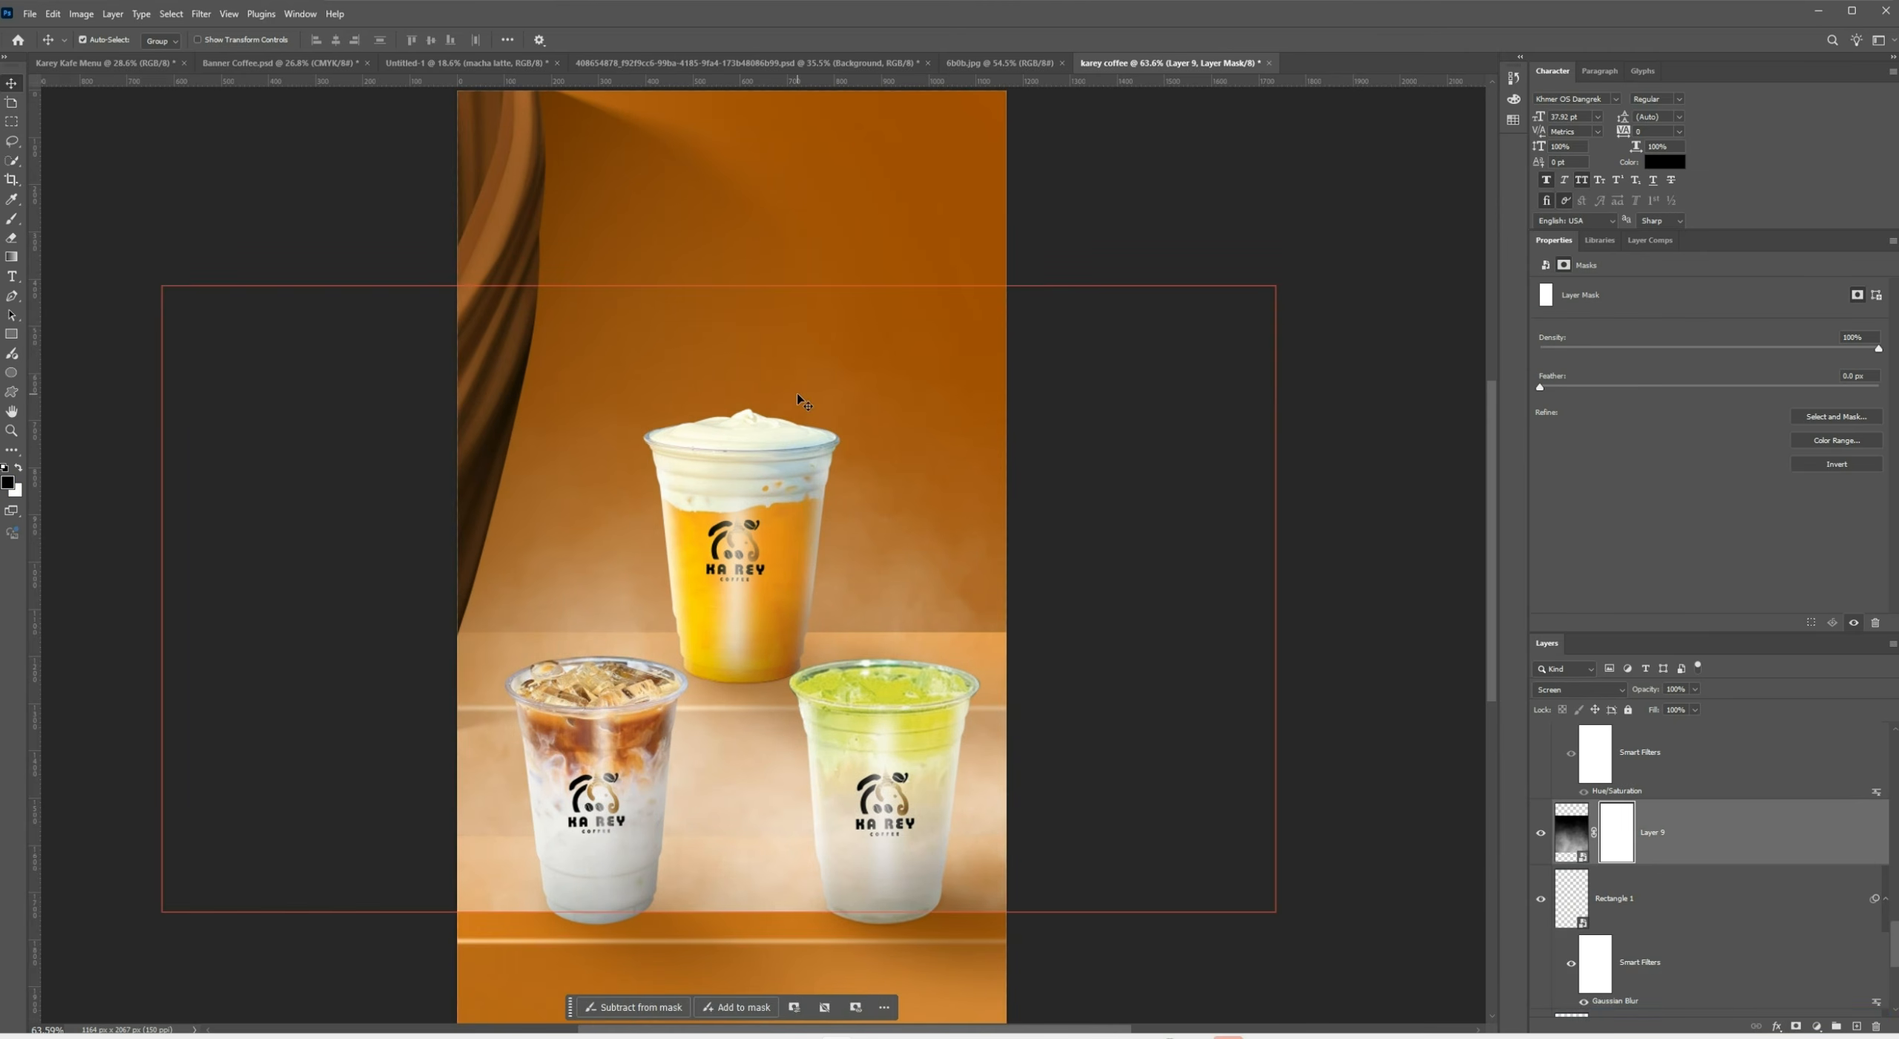
{"action": "key", "text": "ctrl+i"}
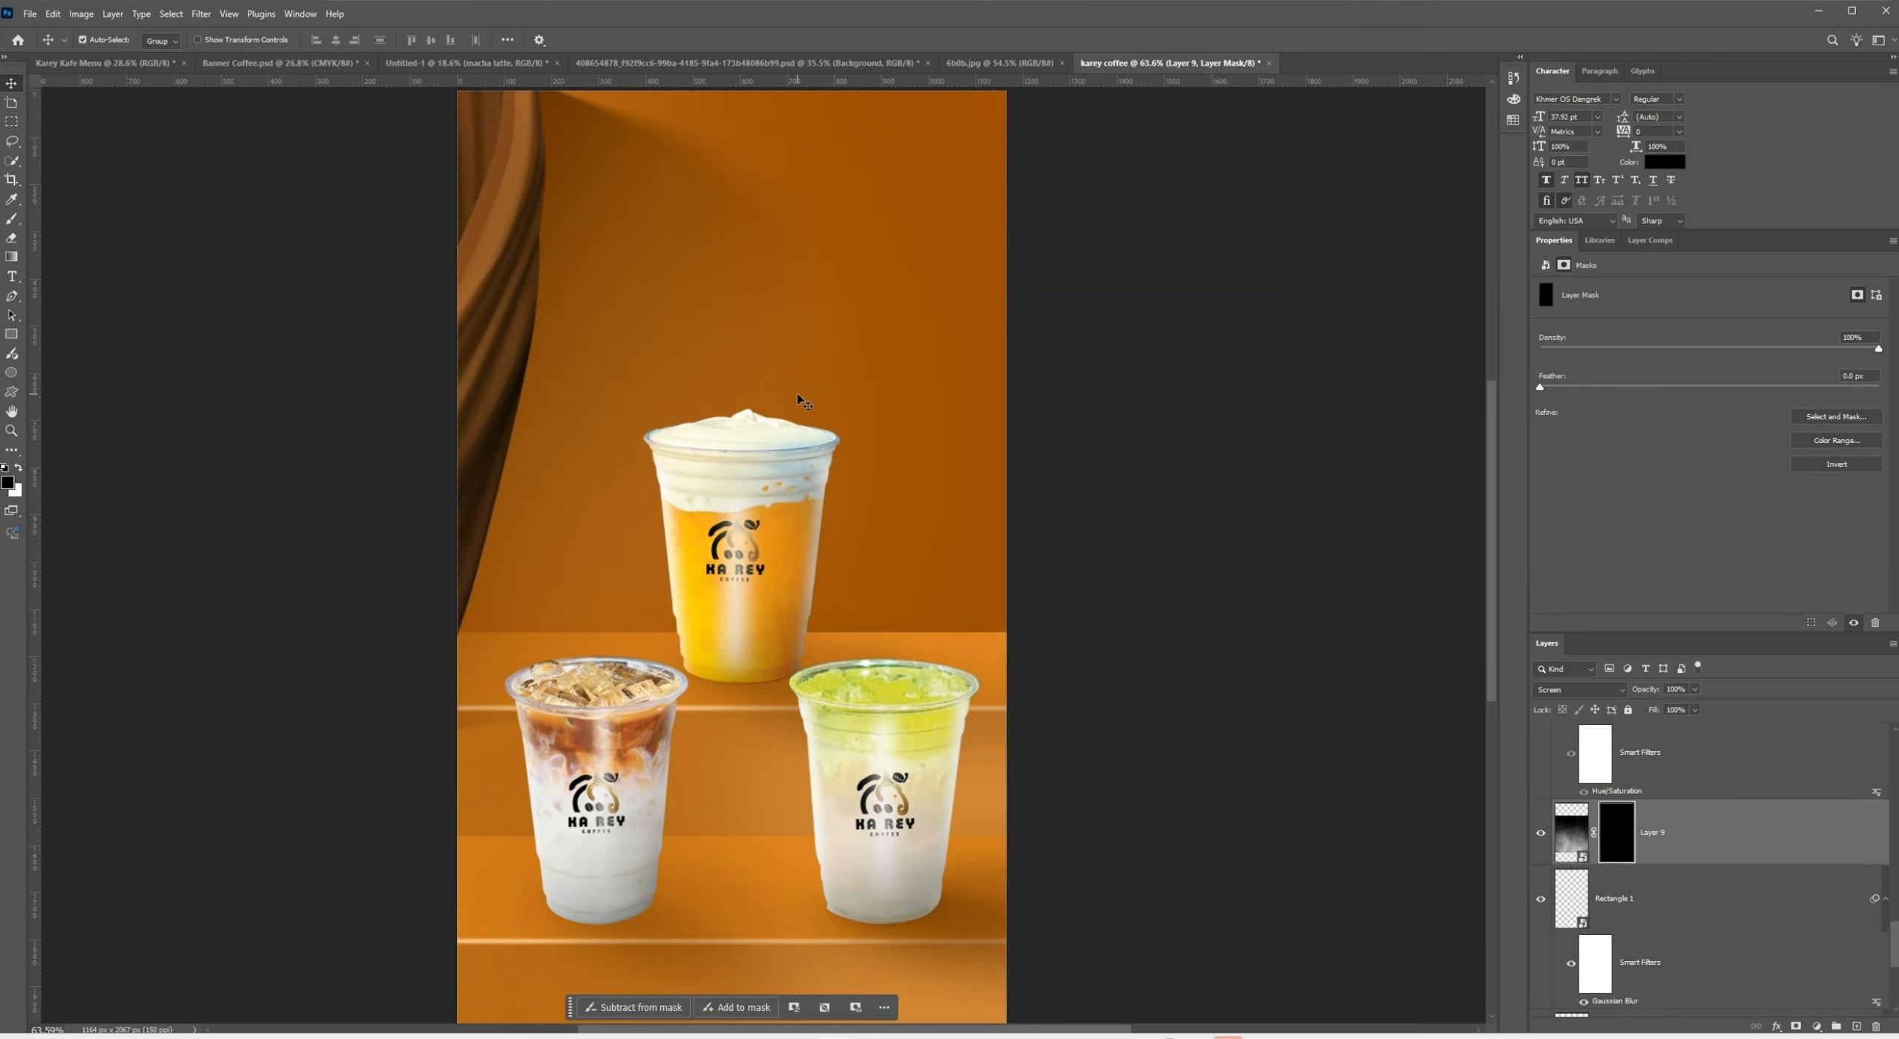
Paint white on the smoke mask over the top cup with a greatly enlarged soft brush at 13% opacity
{"action": "left_click", "coordinate": [12, 220]}
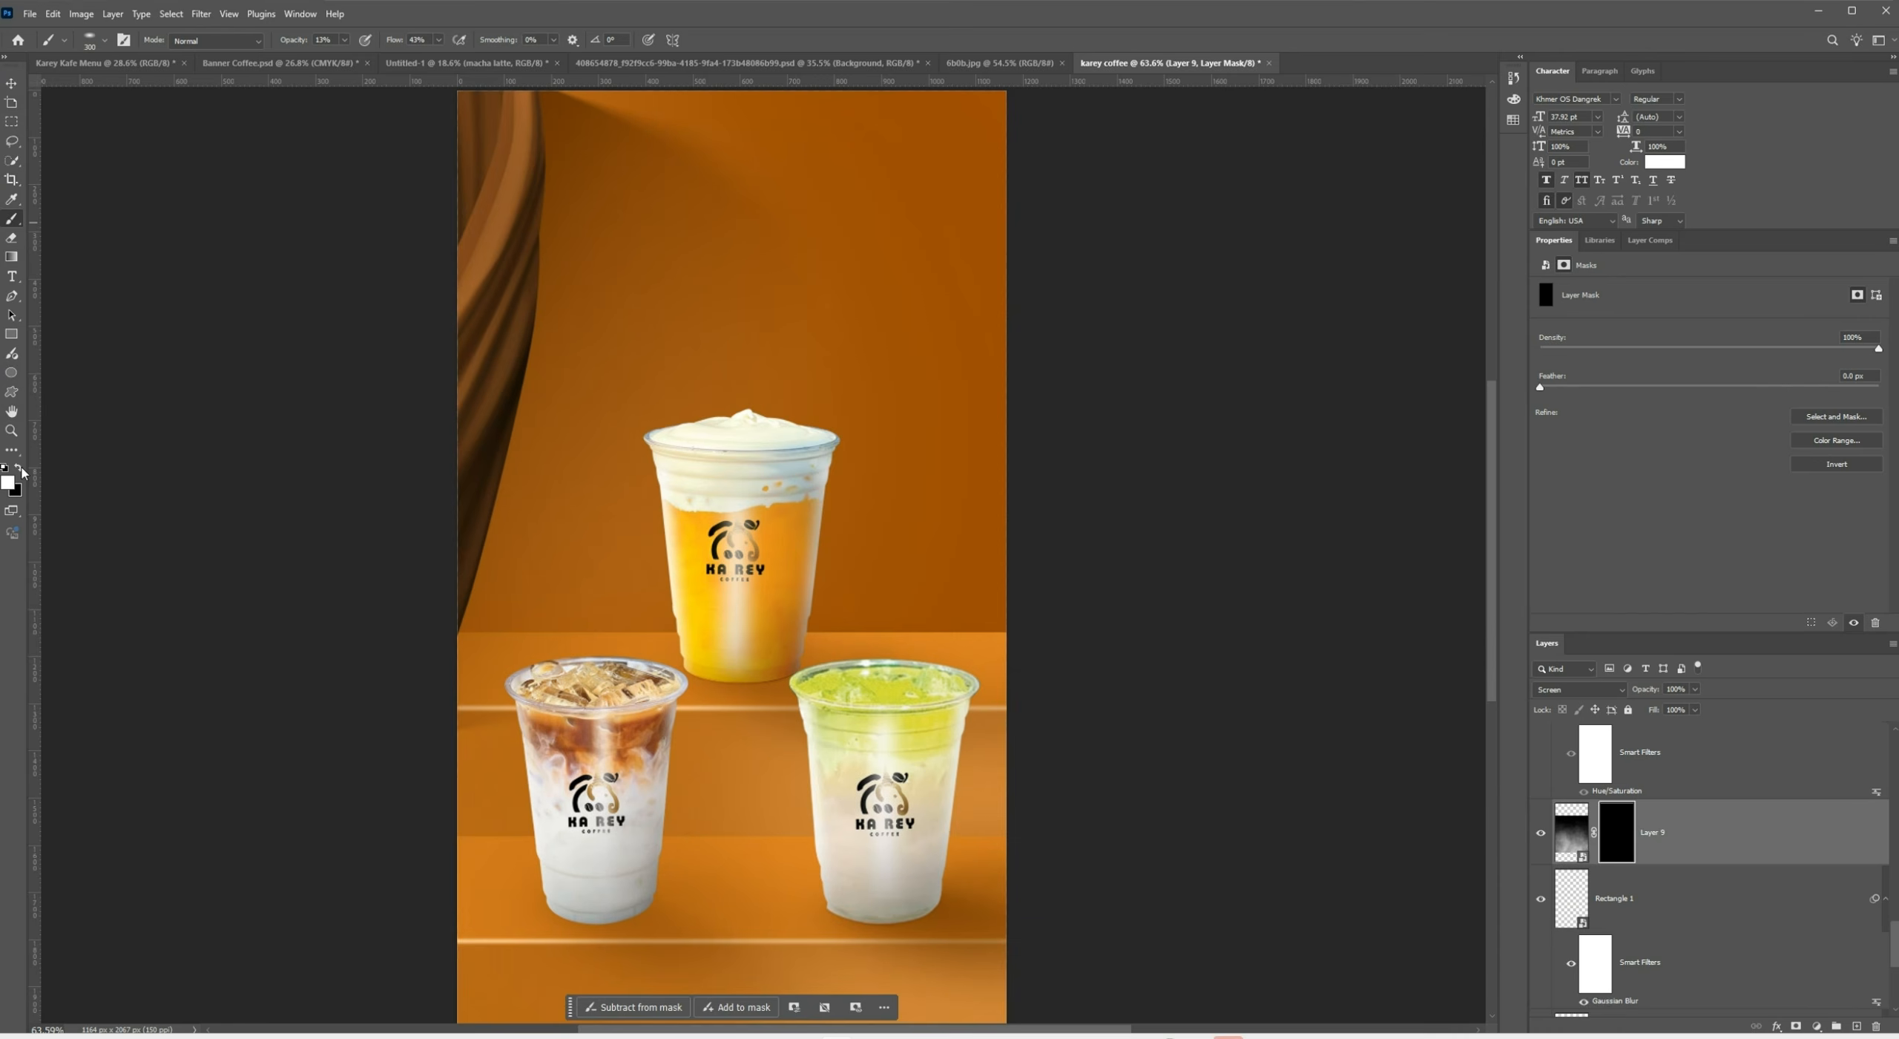
{"action": "key", "text": "bracketright"}
{"action": "key", "text": "bracketright"}
{"action": "key", "text": "bracketright"}
{"action": "key", "text": "bracketright"}
{"action": "key", "text": "bracketright"}
{"action": "key", "text": "bracketright"}
{"action": "key", "text": "bracketright"}
{"action": "key", "text": "bracketright"}
{"action": "key", "text": "bracketright"}
{"action": "key", "text": "bracketright"}
{"action": "key", "text": "bracketright"}
{"action": "key", "text": "bracketright"}
{"action": "key", "text": "bracketright"}
{"action": "key", "text": "bracketright"}
{"action": "key", "text": "bracketright"}
{"action": "key", "text": "bracketright"}
{"action": "key", "text": "bracketright"}
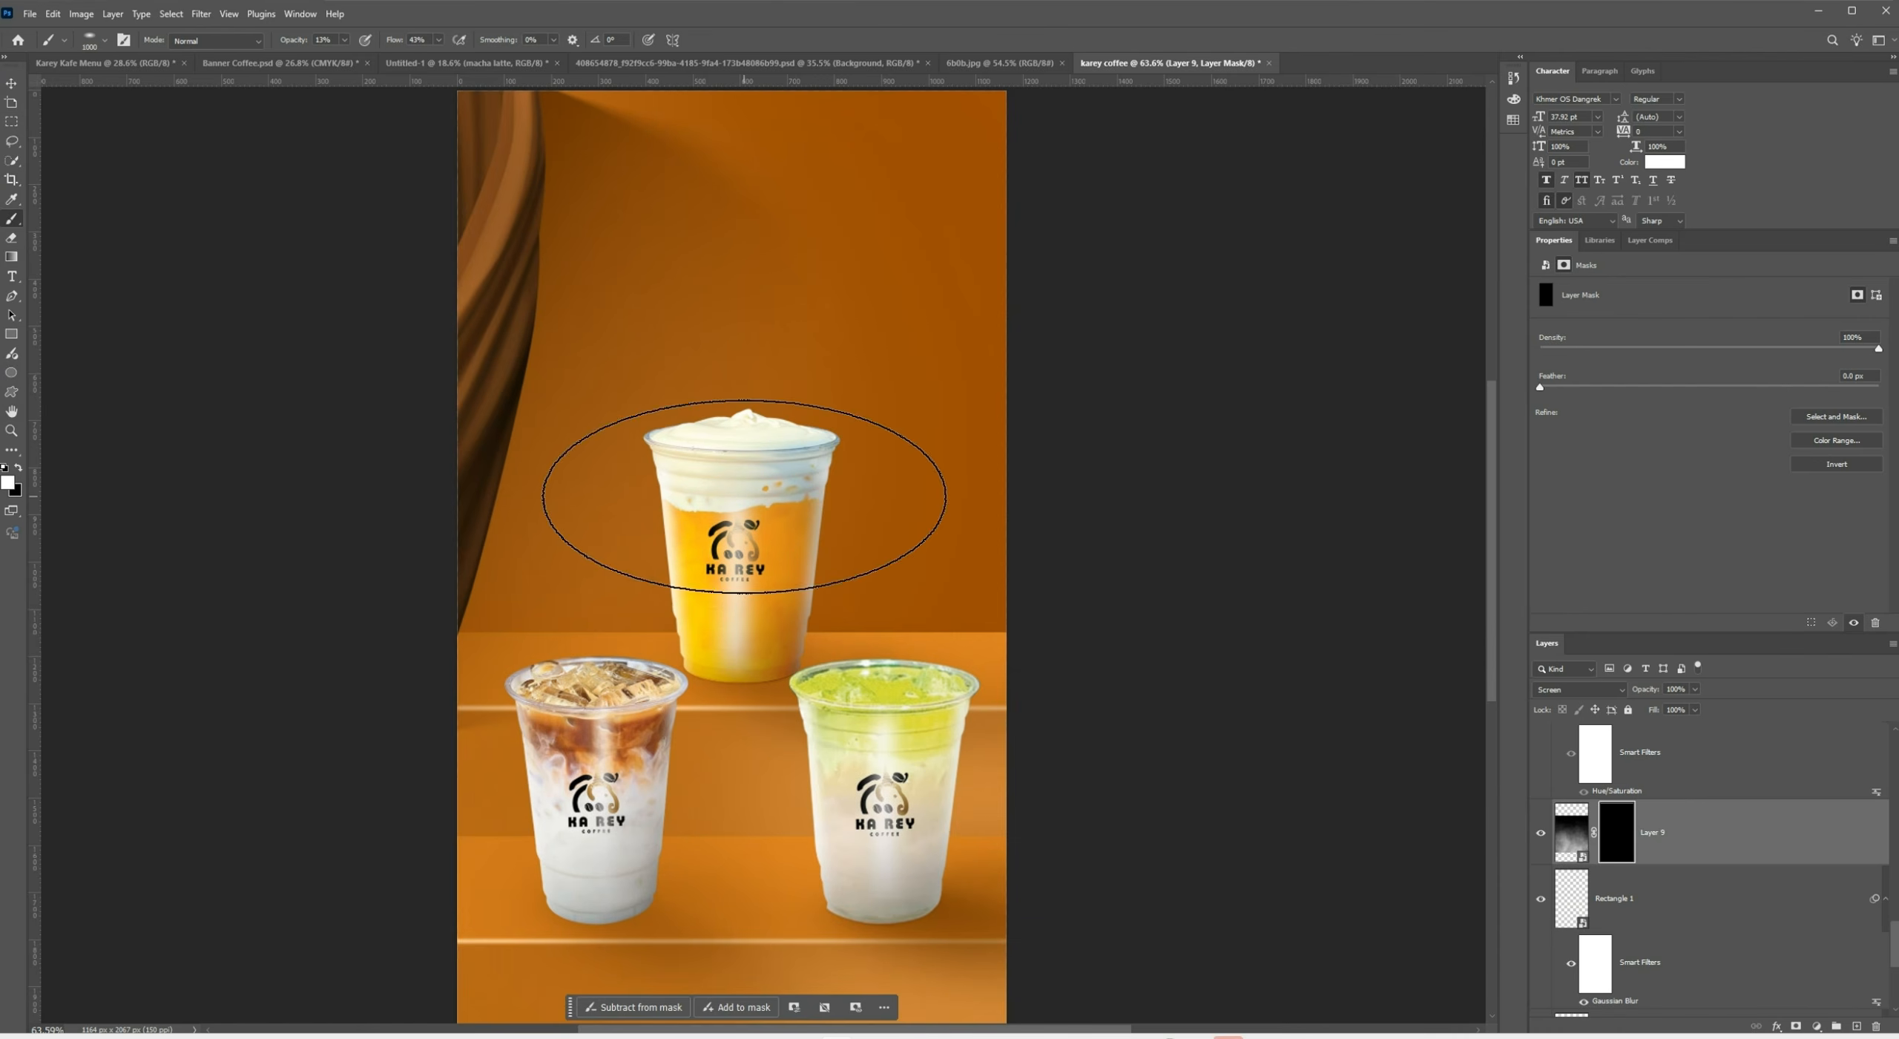
{"action": "left_click", "coordinate": [744, 502]}
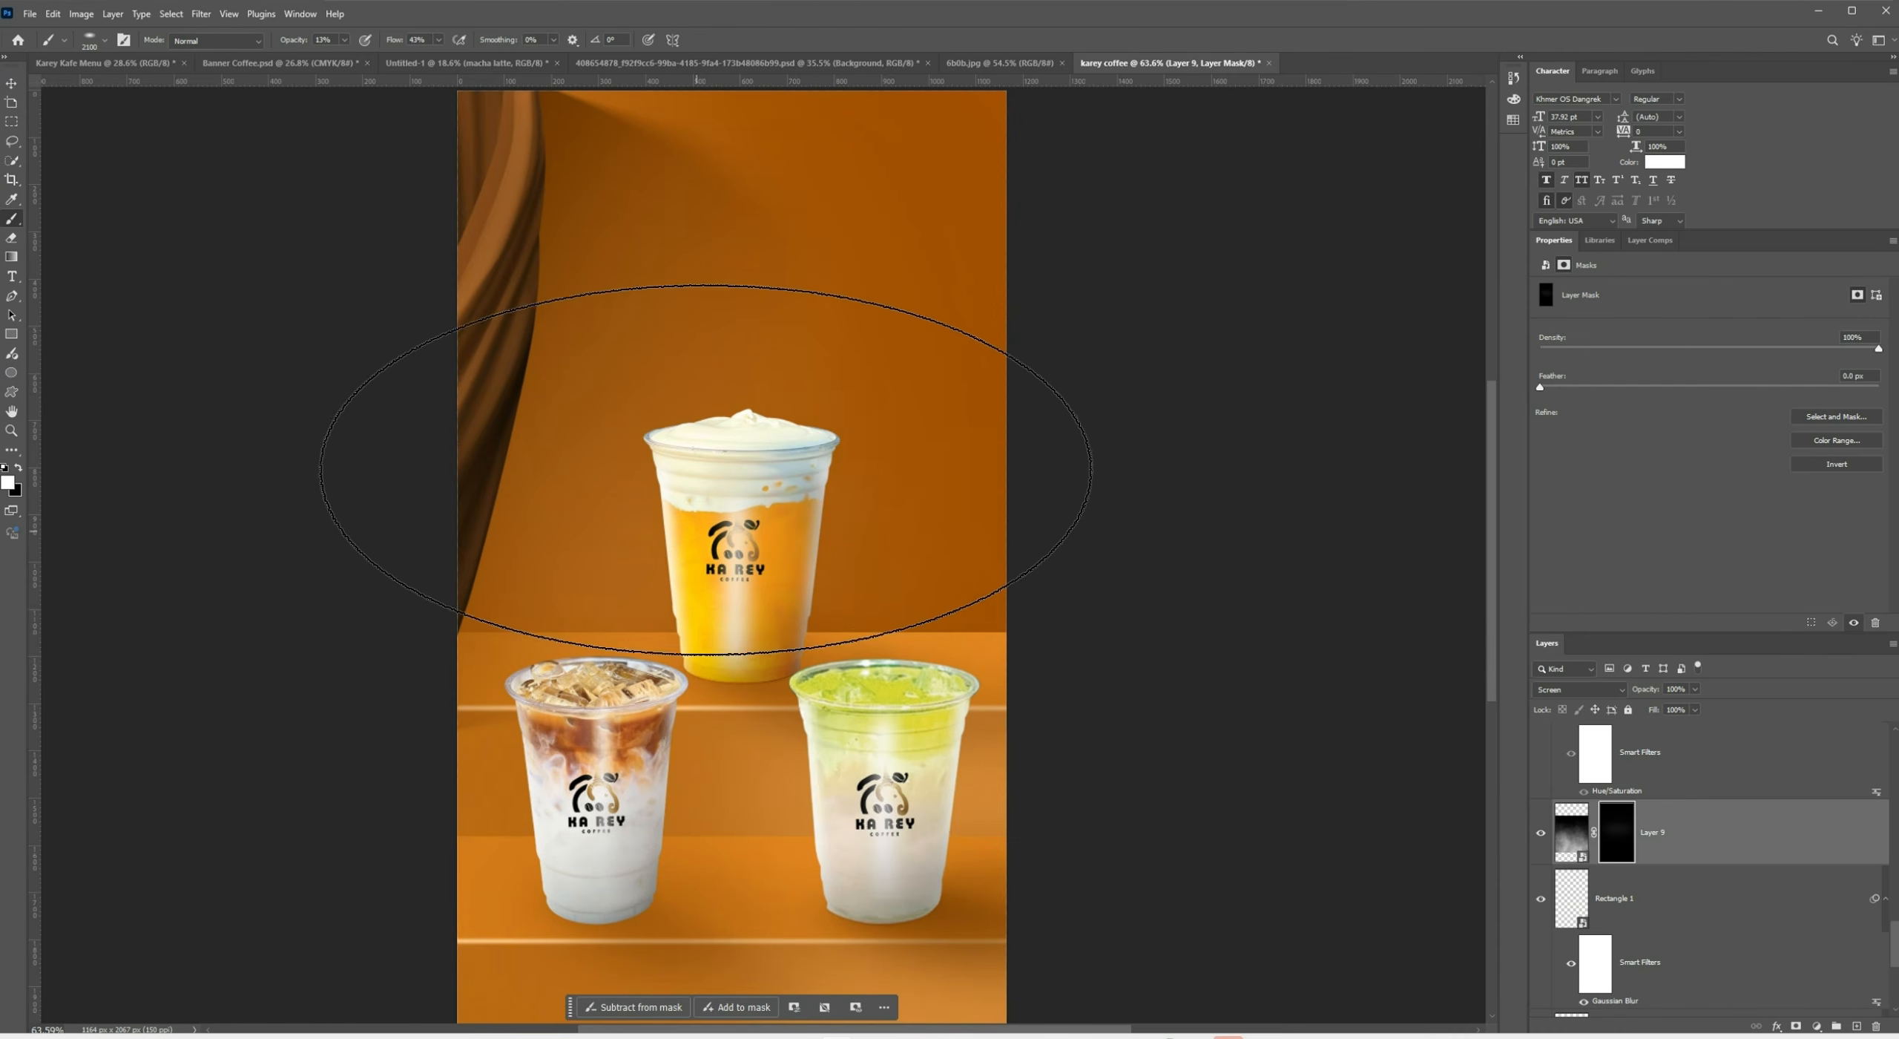
Reduce the brush to 1000 px, set its opacity to 54%, and paint the smoke mask white around the top cup
{"action": "key", "text": "bracketleft"}
{"action": "key", "text": "bracketleft"}
{"action": "key", "text": "bracketleft"}
{"action": "key", "text": "bracketleft"}
{"action": "key", "text": "bracketleft"}
{"action": "key", "text": "bracketleft"}
{"action": "key", "text": "bracketleft"}
{"action": "key", "text": "bracketleft"}
{"action": "key", "text": "bracketleft"}
{"action": "key", "text": "bracketleft"}
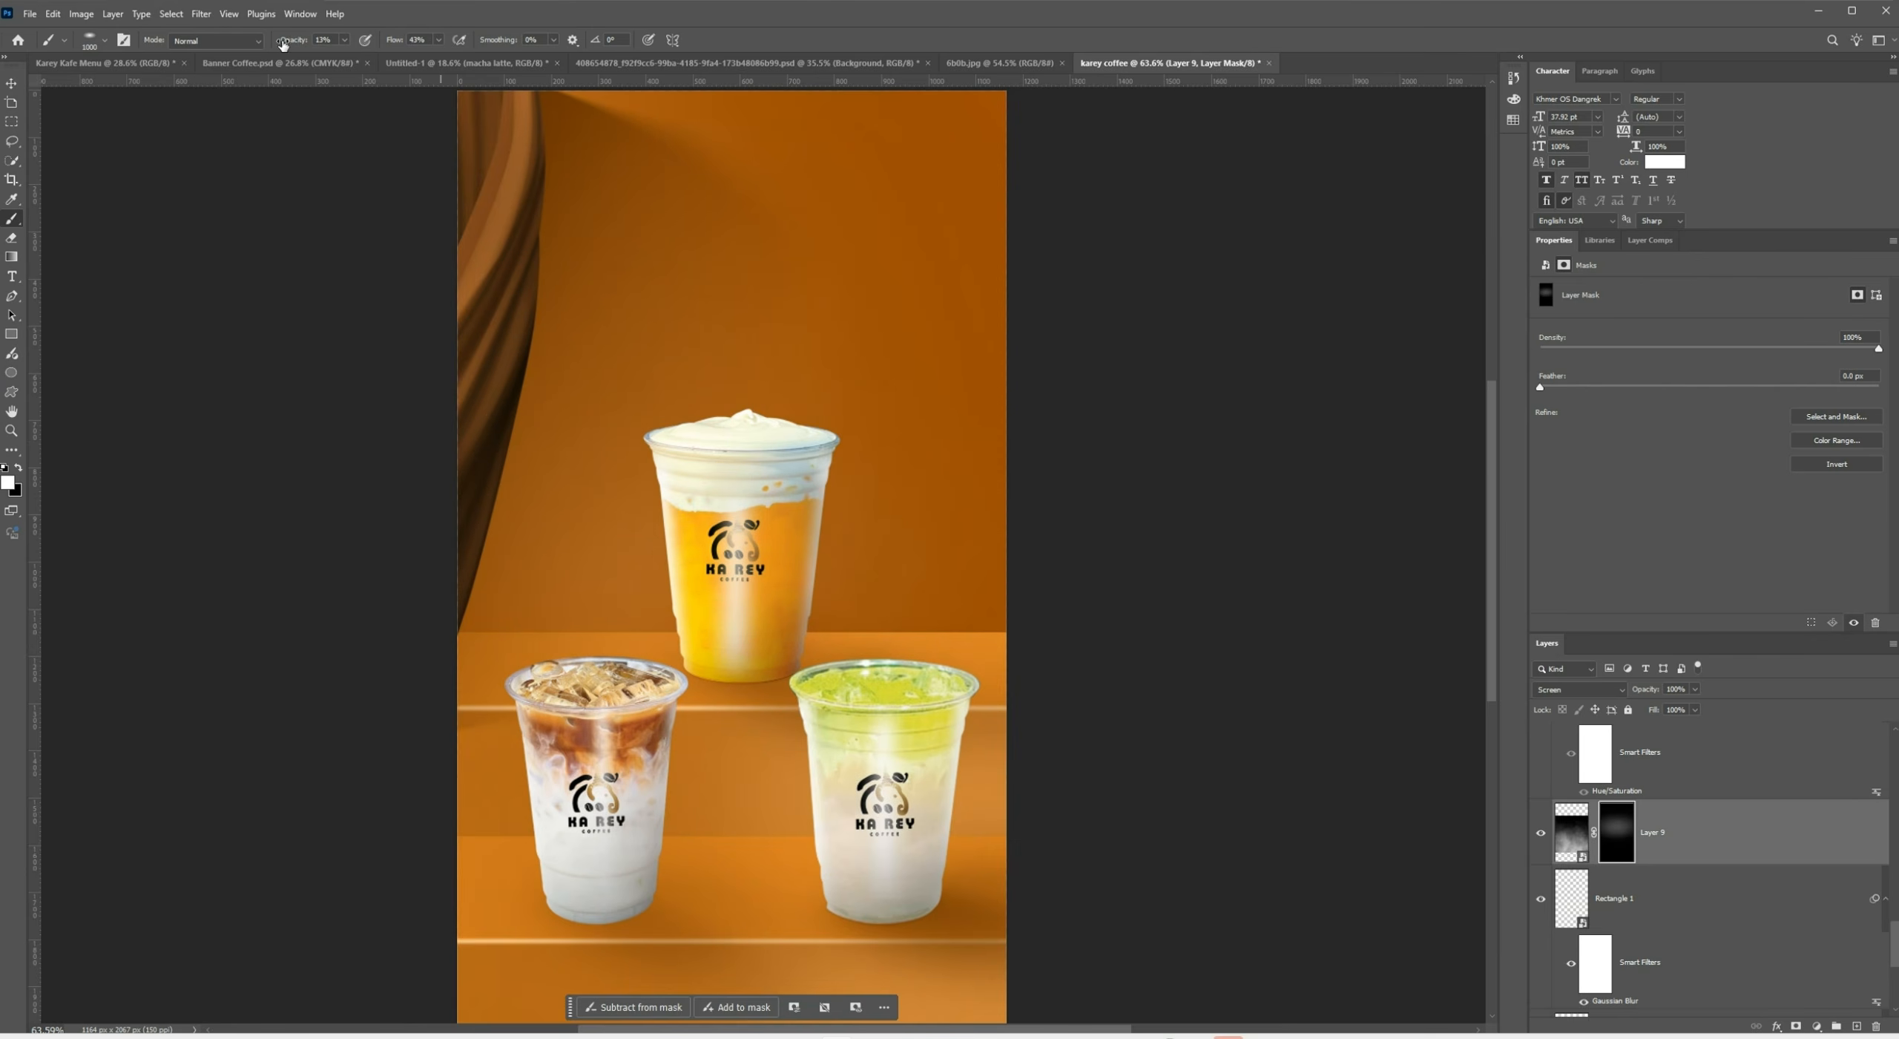
{"action": "mouse_move", "coordinate": [698, 488]}
{"action": "left_mouse_down"}
{"action": "mouse_move", "coordinate": [765, 532]}
{"action": "mouse_move", "coordinate": [727, 465]}
{"action": "mouse_move", "coordinate": [664, 518]}
{"action": "mouse_move", "coordinate": [751, 450]}
{"action": "mouse_move", "coordinate": [890, 542]}
{"action": "left_mouse_up"}
{"action": "mouse_move", "coordinate": [1043, 555]}
{"action": "left_mouse_down"}
{"action": "mouse_move", "coordinate": [764, 551]}
{"action": "mouse_move", "coordinate": [517, 509]}
{"action": "mouse_move", "coordinate": [809, 301]}
{"action": "mouse_move", "coordinate": [753, 492]}
{"action": "left_mouse_up"}
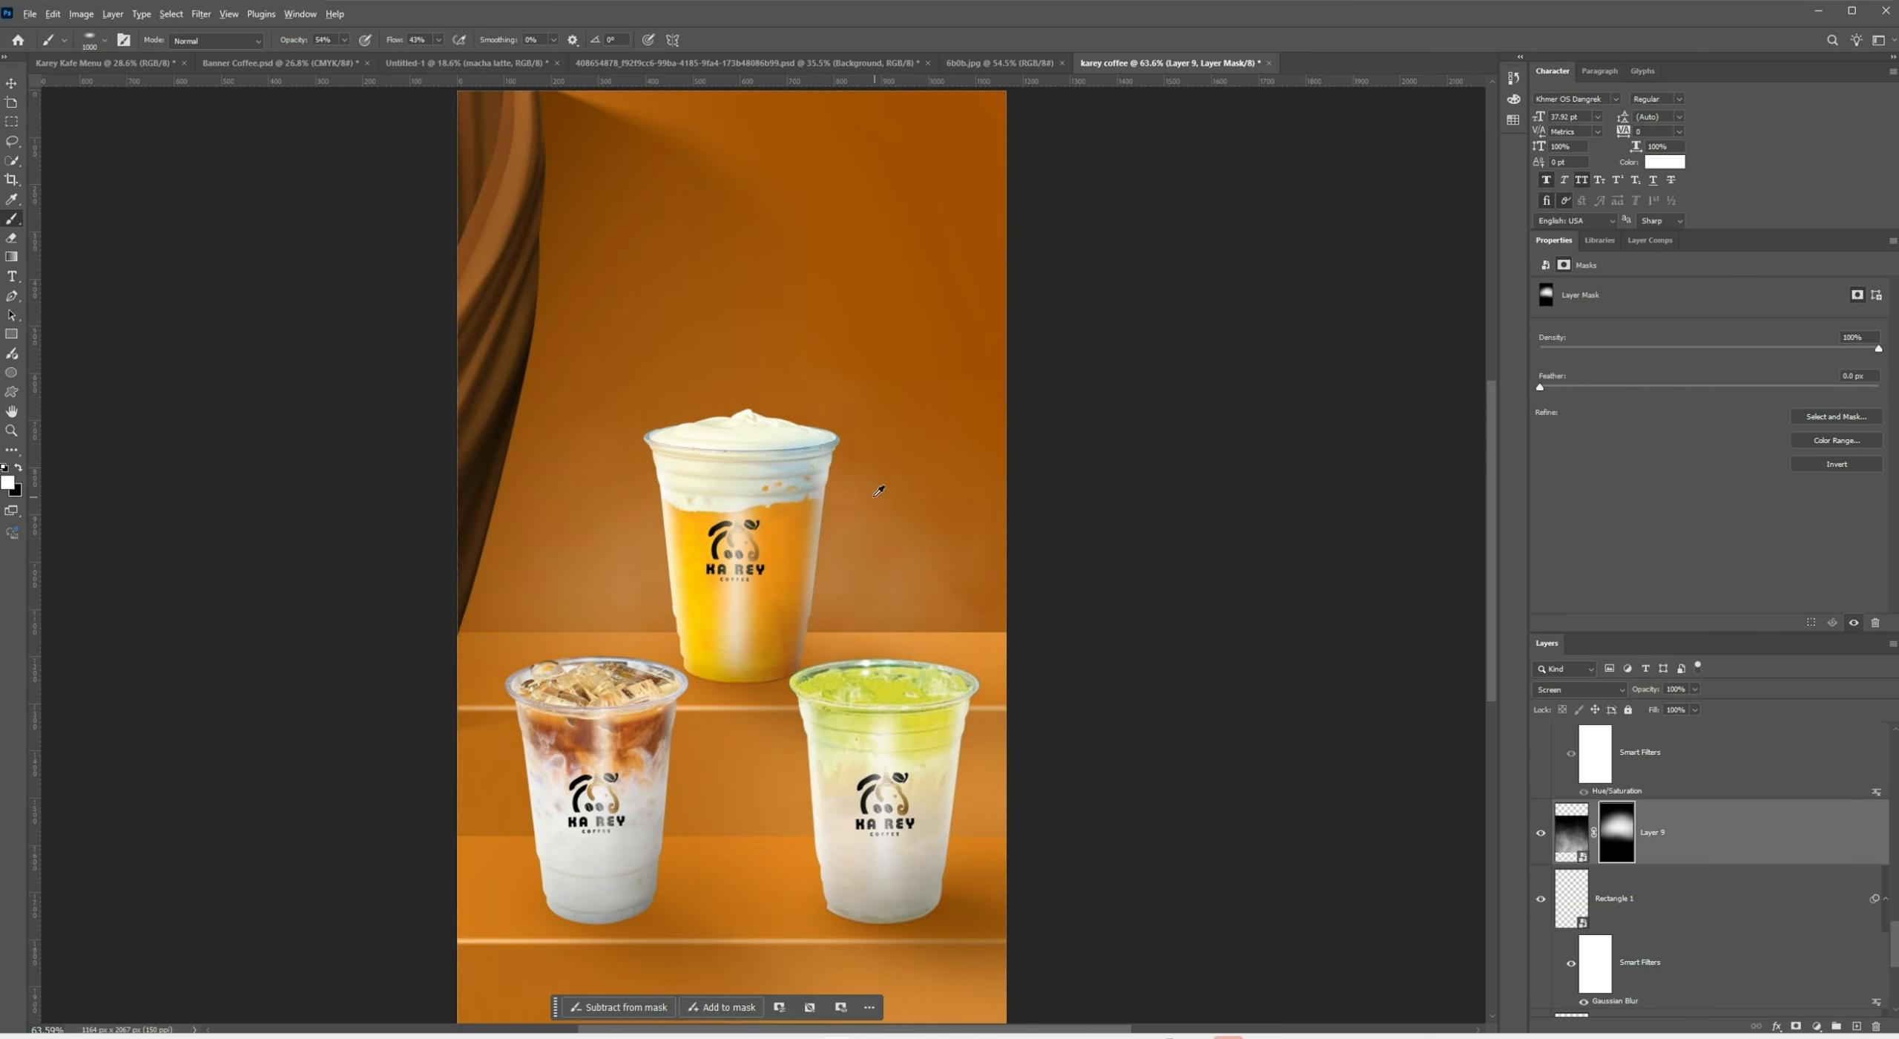
Switch to the Banner Coffee.psd document with the price headline and labelled drinks
{"action": "scroll", "coordinate": [880, 484], "scroll_direction": "up", "scroll_amount": 5}
{"action": "scroll", "coordinate": [962, 570], "scroll_direction": "down", "scroll_amount": 2}
{"action": "scroll", "coordinate": [966, 563], "scroll_direction": "down", "scroll_amount": 4}
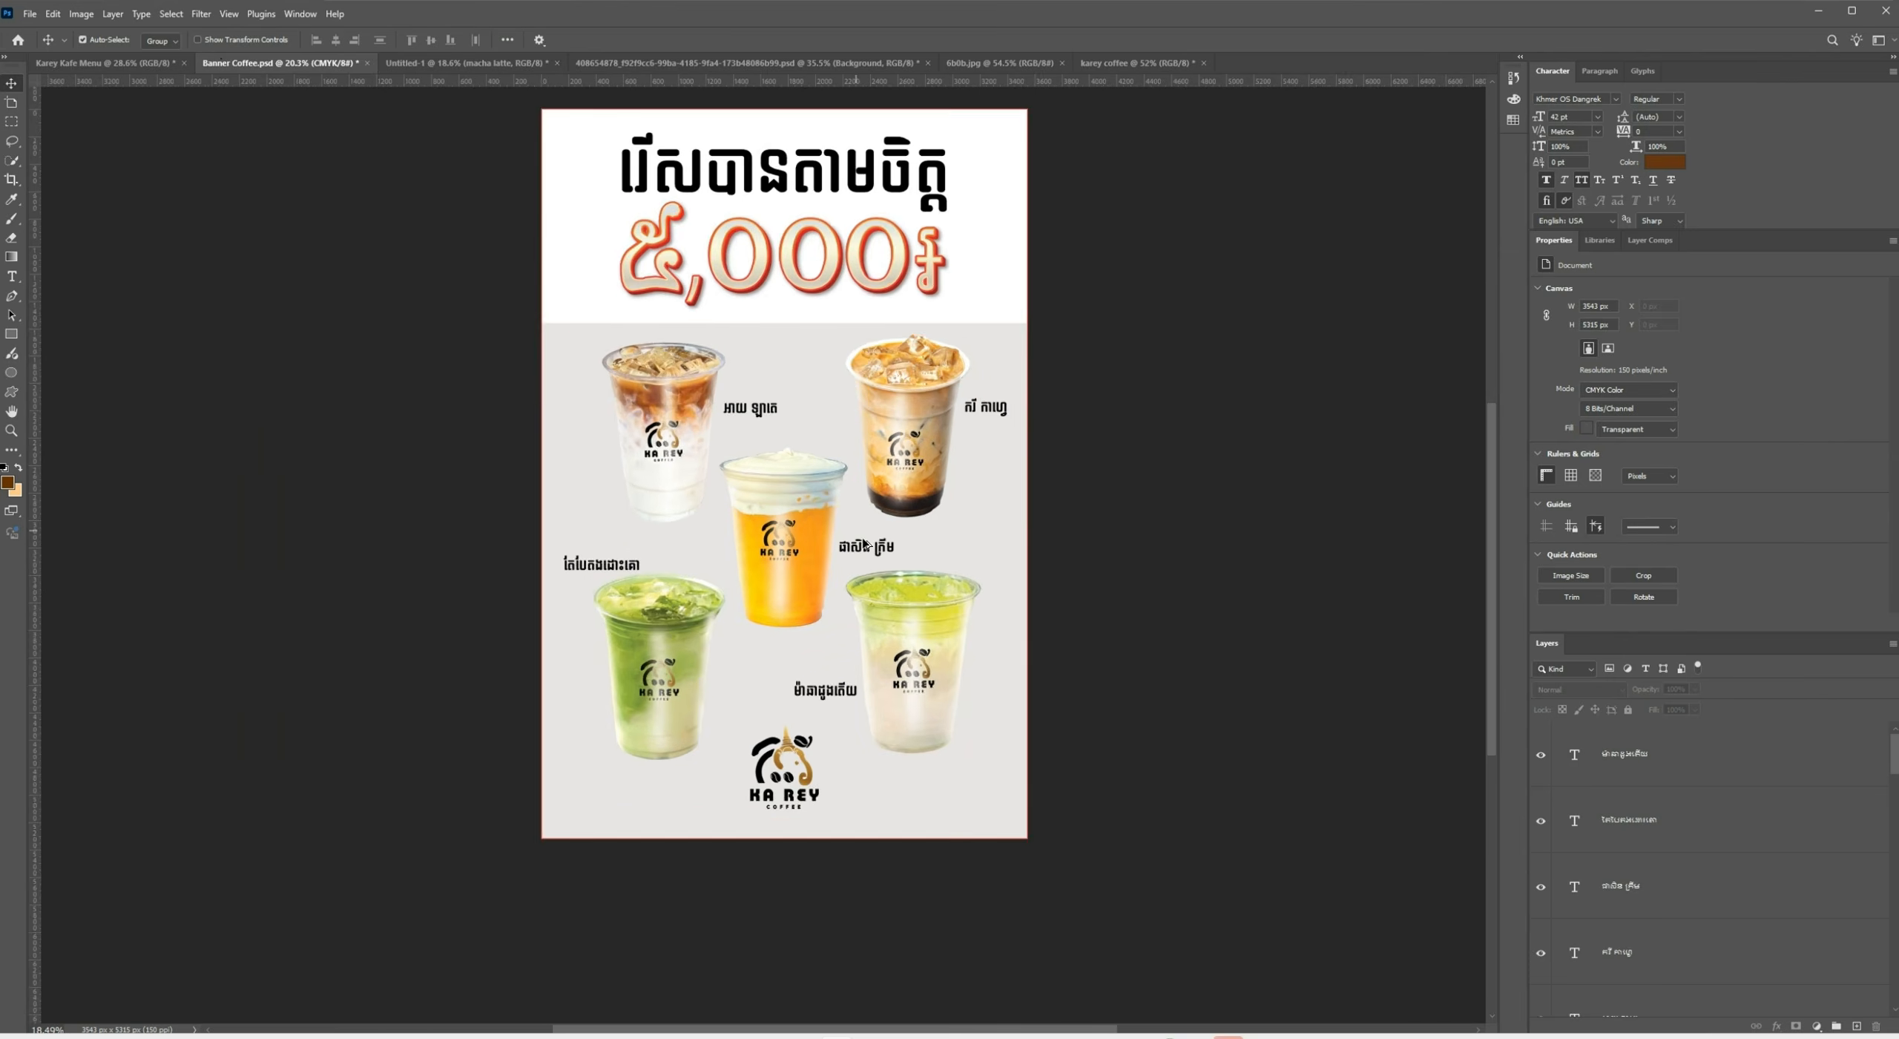
Copy the KA REY COFFEE logo from the Banner Coffee.psd document into the karey coffee poster
{"action": "scroll", "coordinate": [744, 721], "scroll_direction": "up", "scroll_amount": 3}
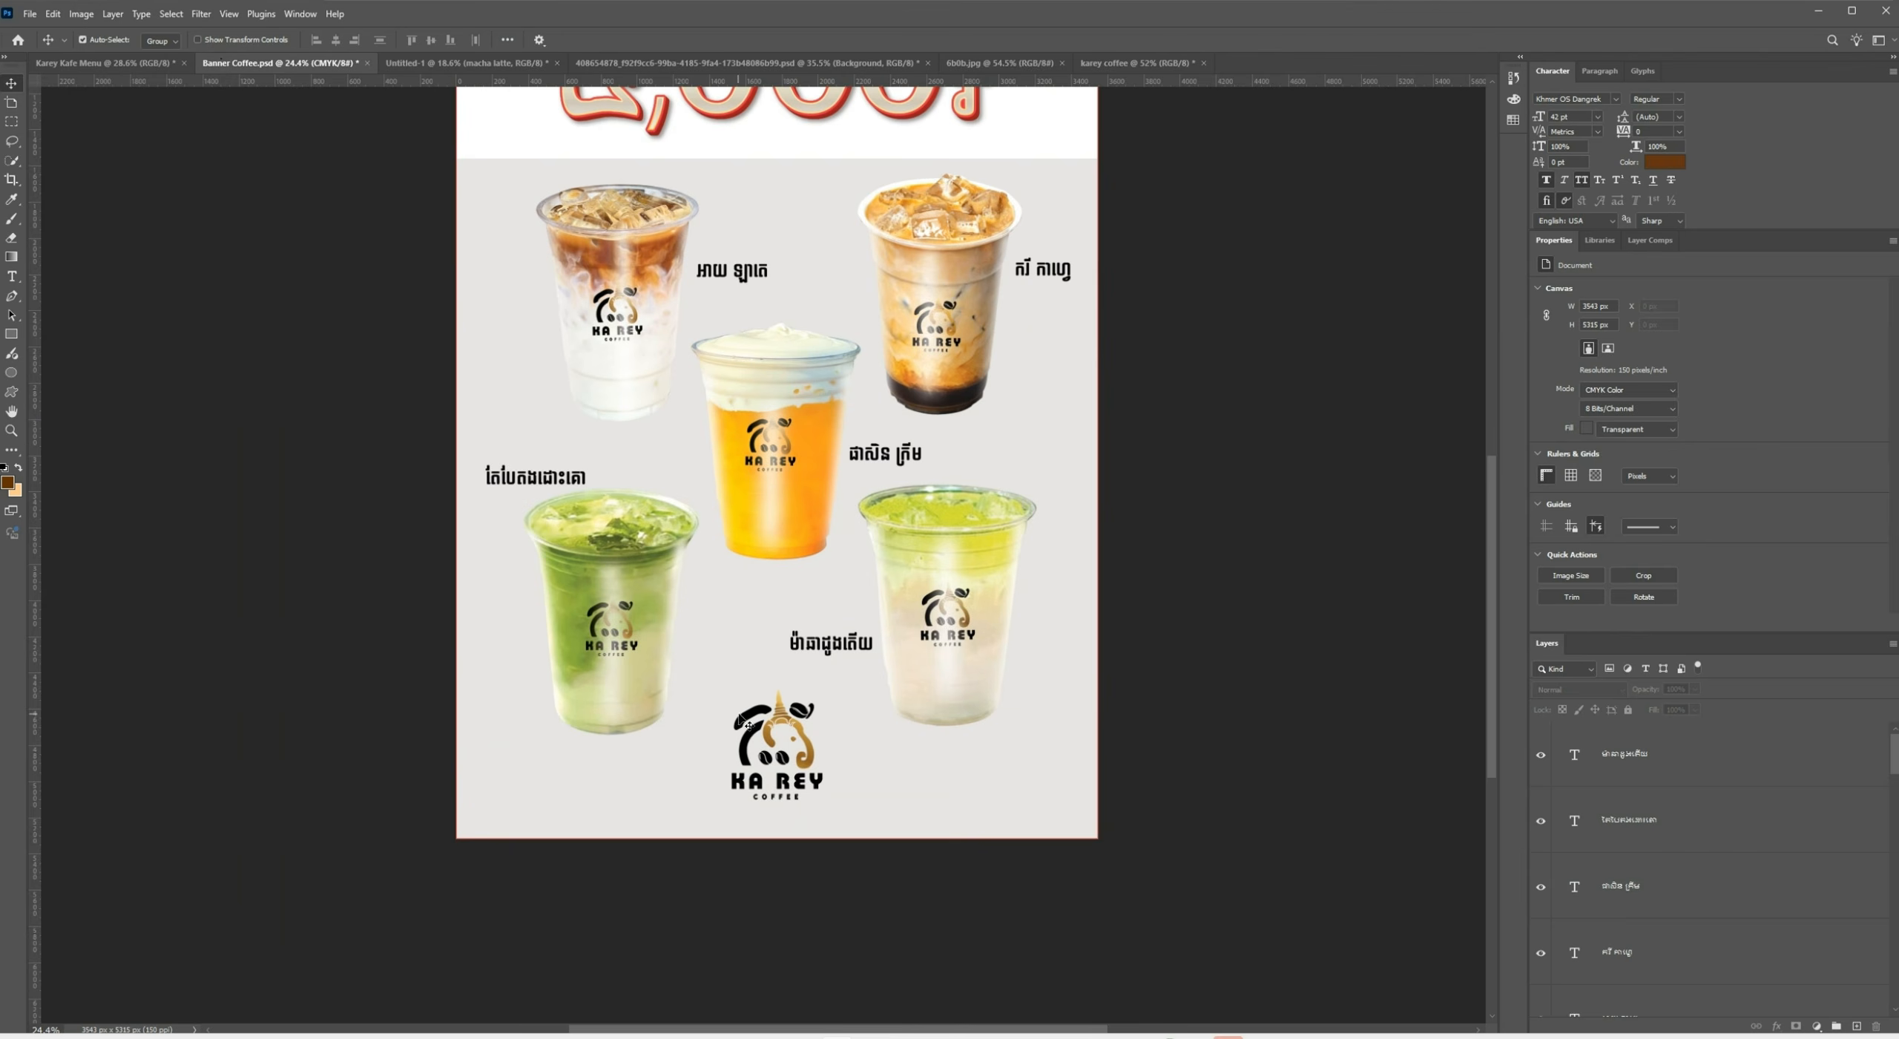
{"action": "left_click", "coordinate": [784, 731]}
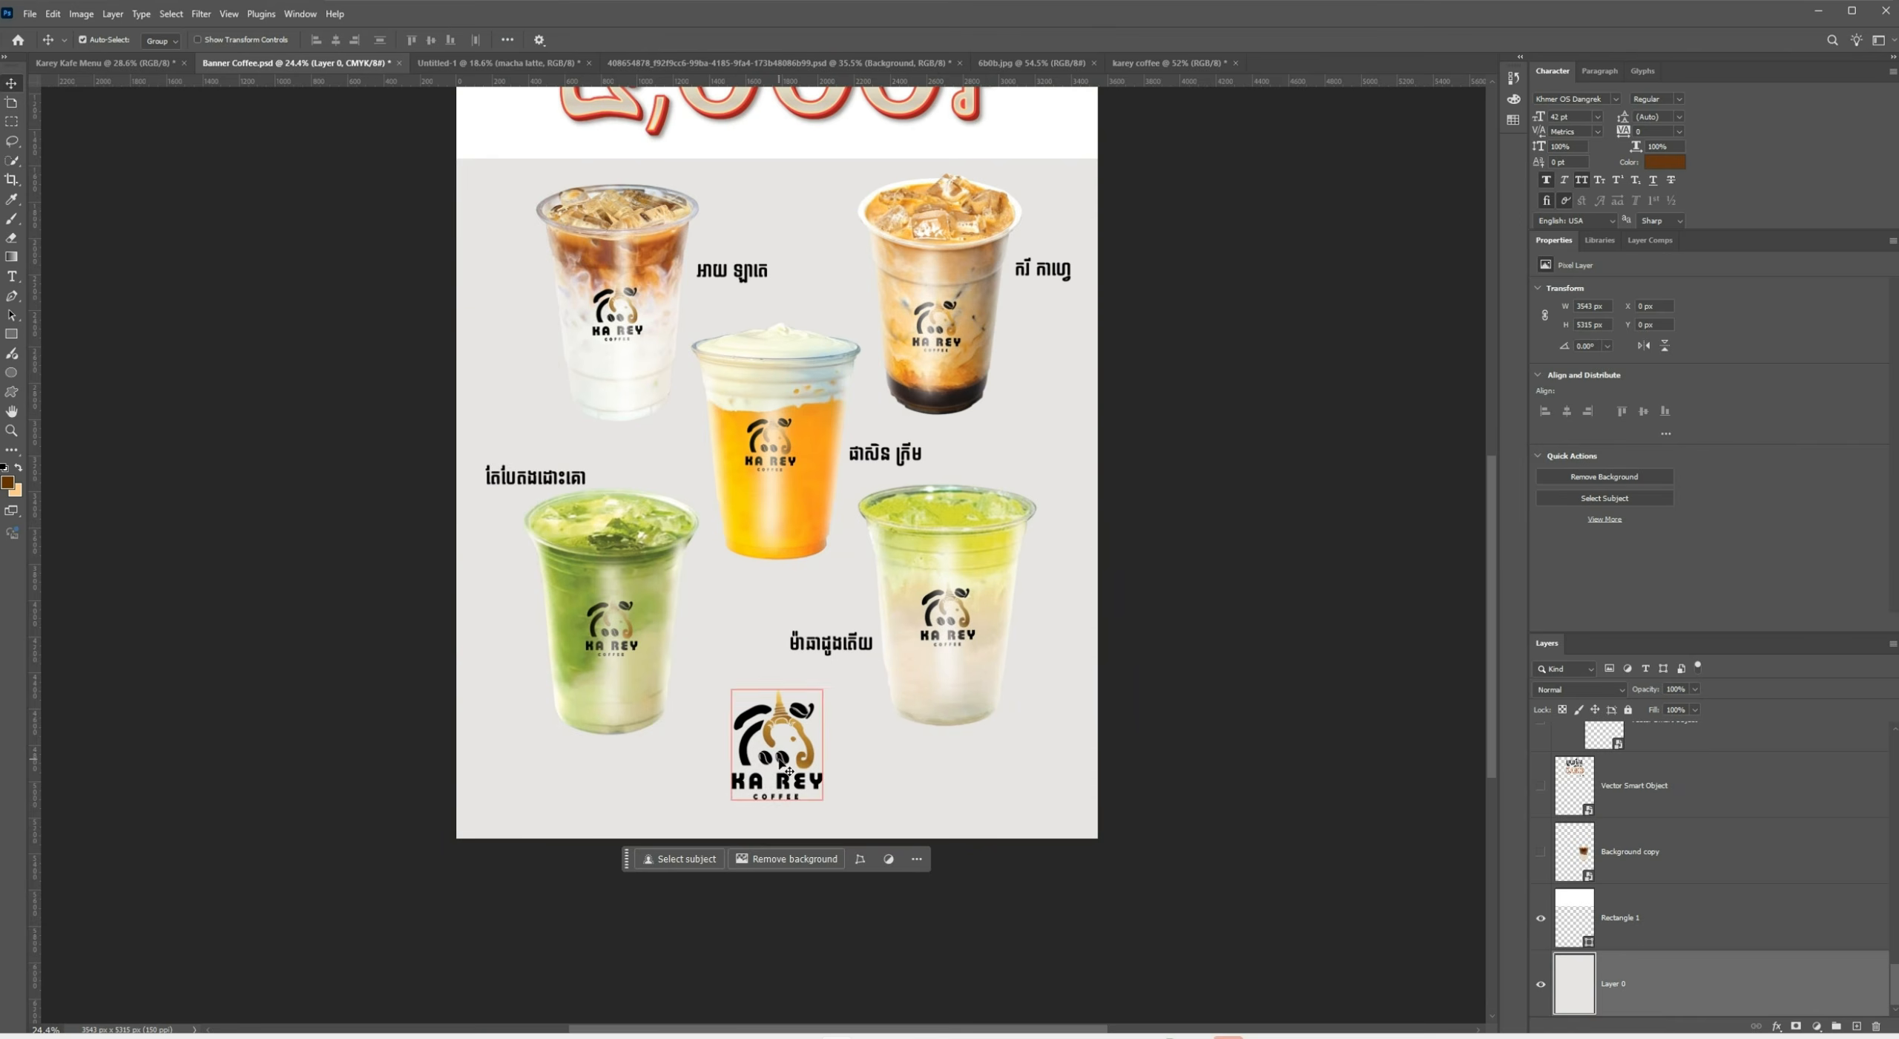
{"action": "left_click_drag", "start_coordinate": [779, 761], "coordinate": [757, 280]}
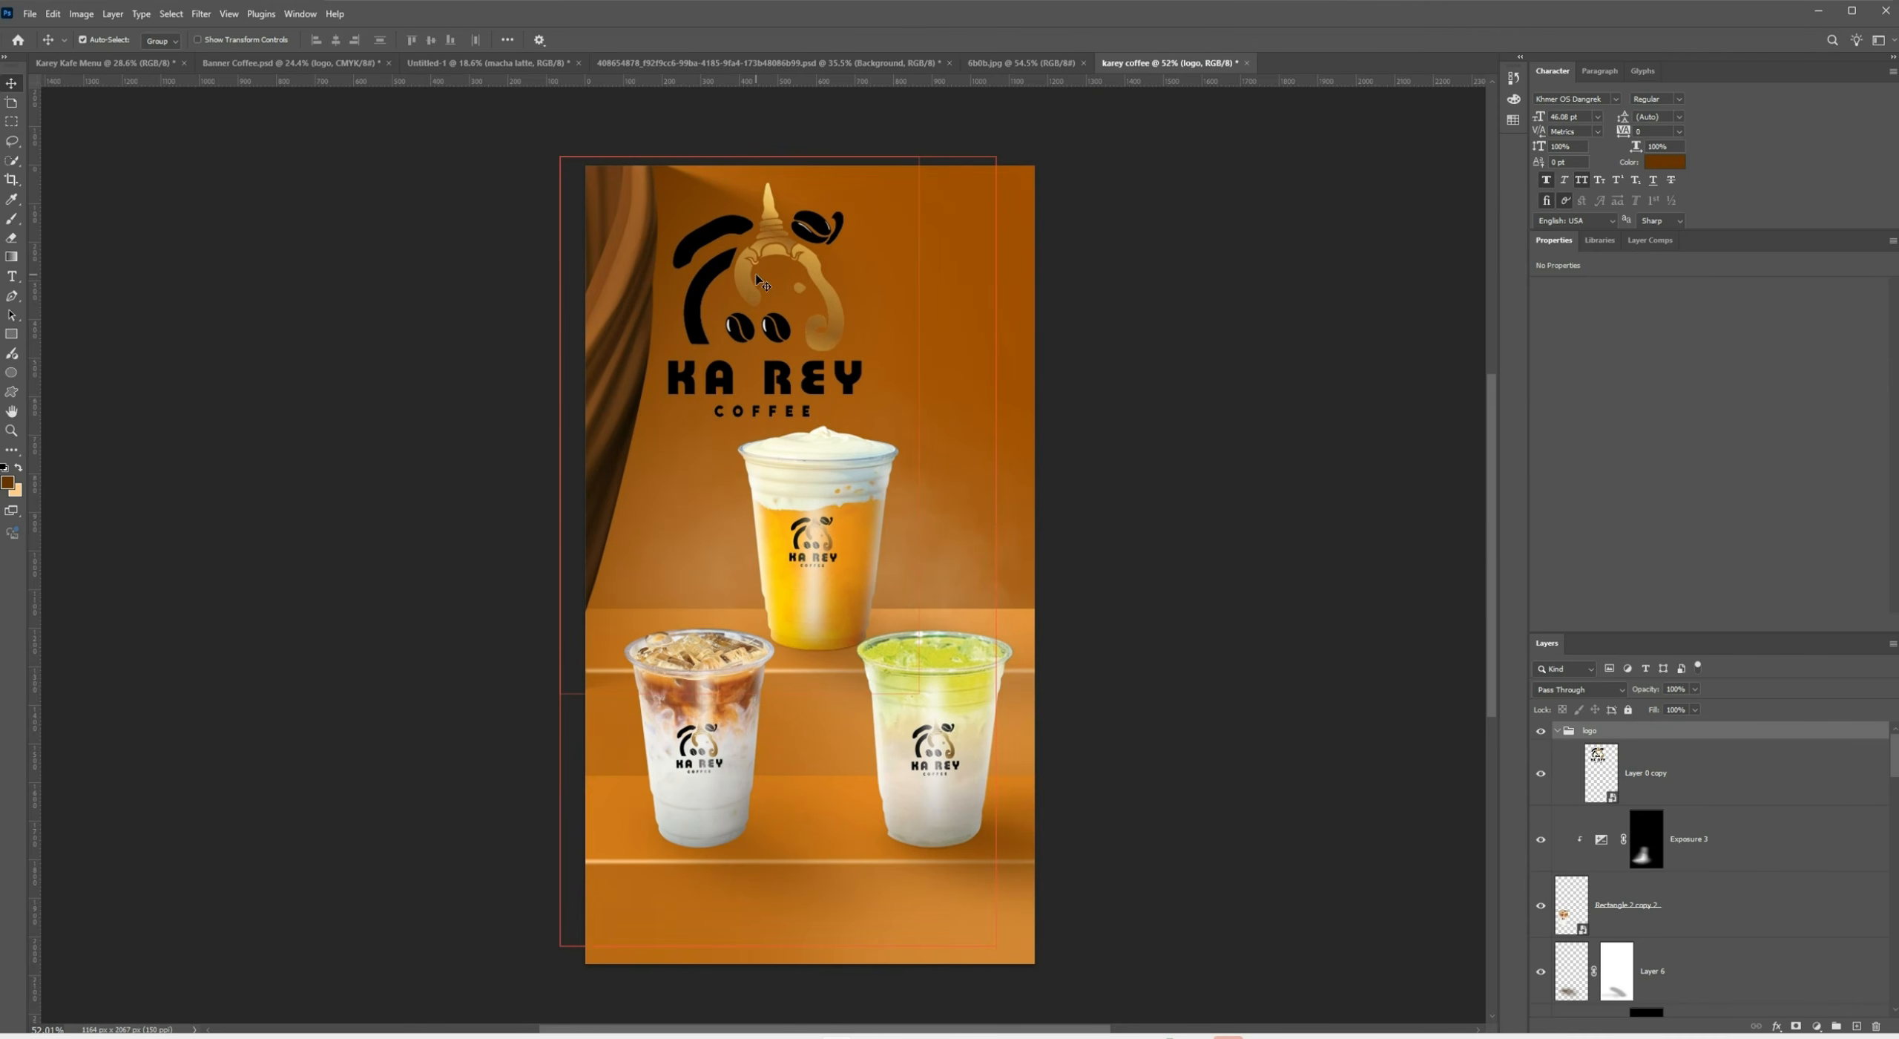
Scale the copied logo down proportionally to about 355 px wide and place it above the top cup
{"action": "left_click", "coordinate": [1684, 764]}
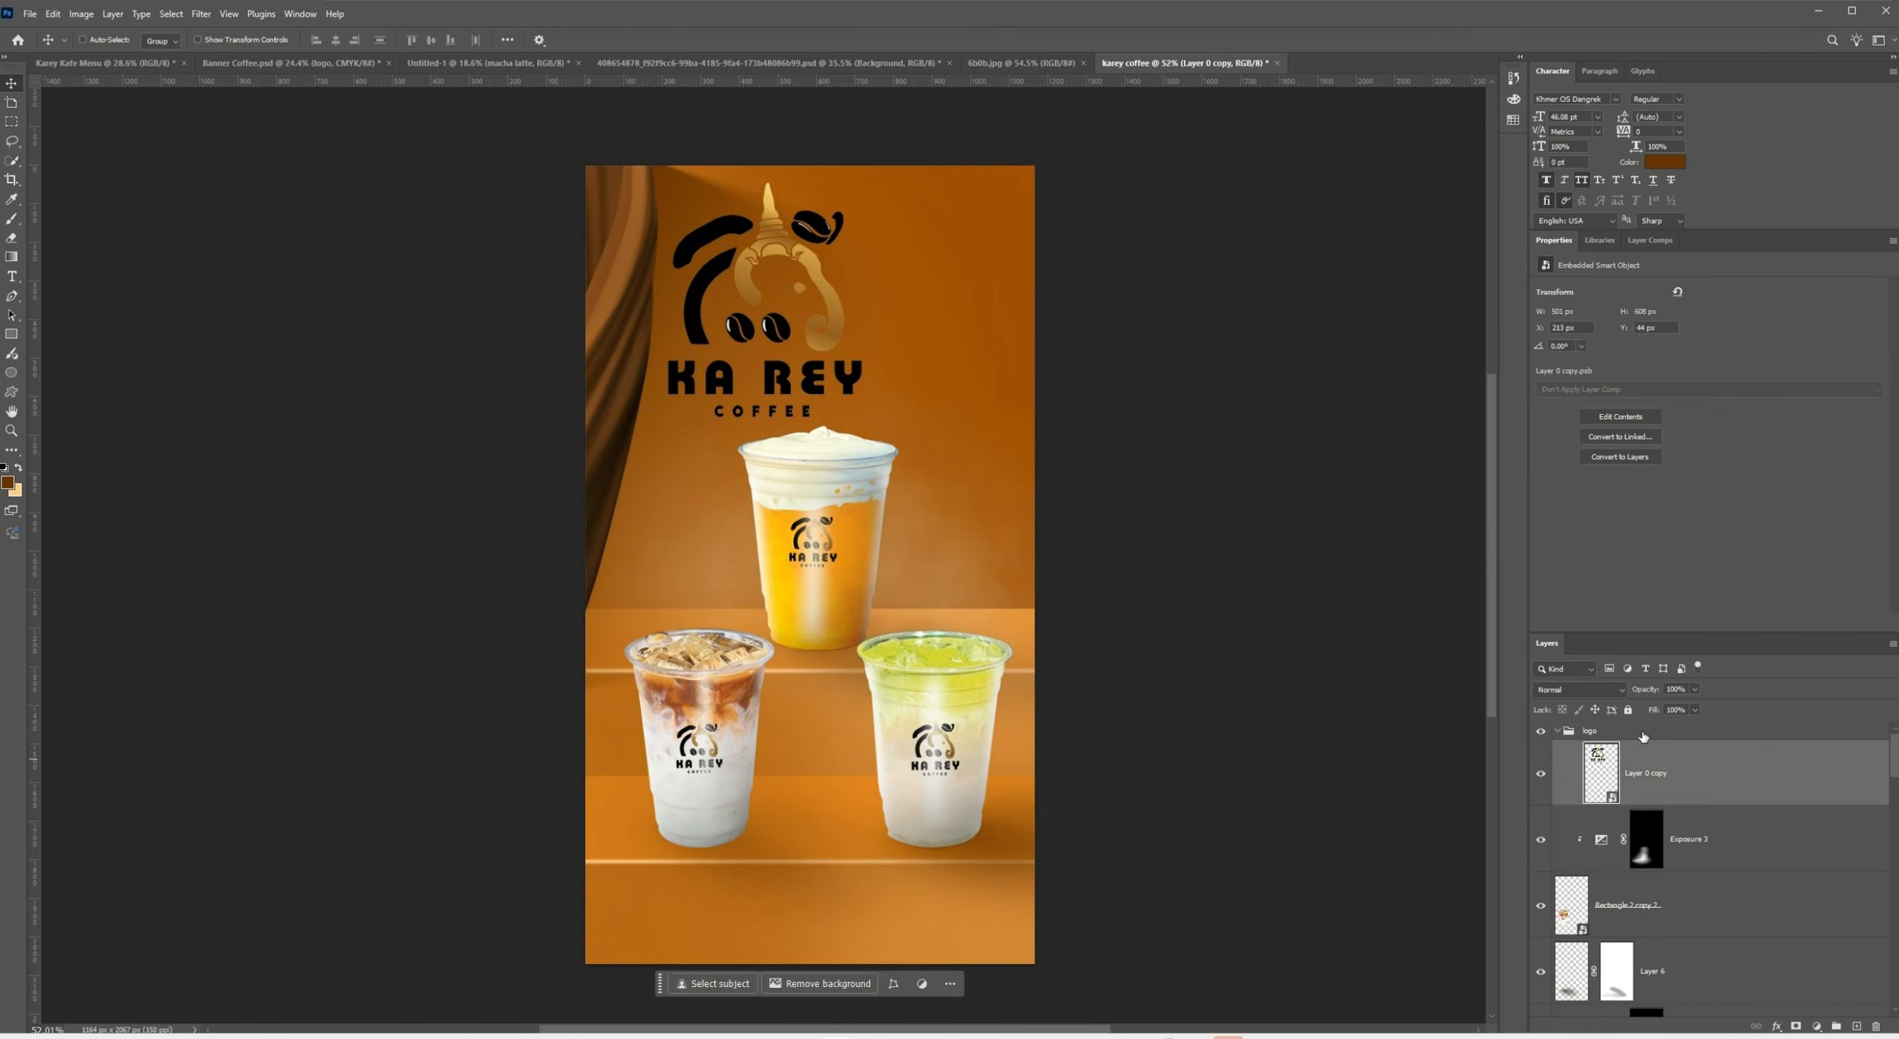
{"action": "key", "text": "ctrl+t"}
{"action": "left_click_drag", "start_coordinate": [858, 420], "coordinate": [773, 244]}
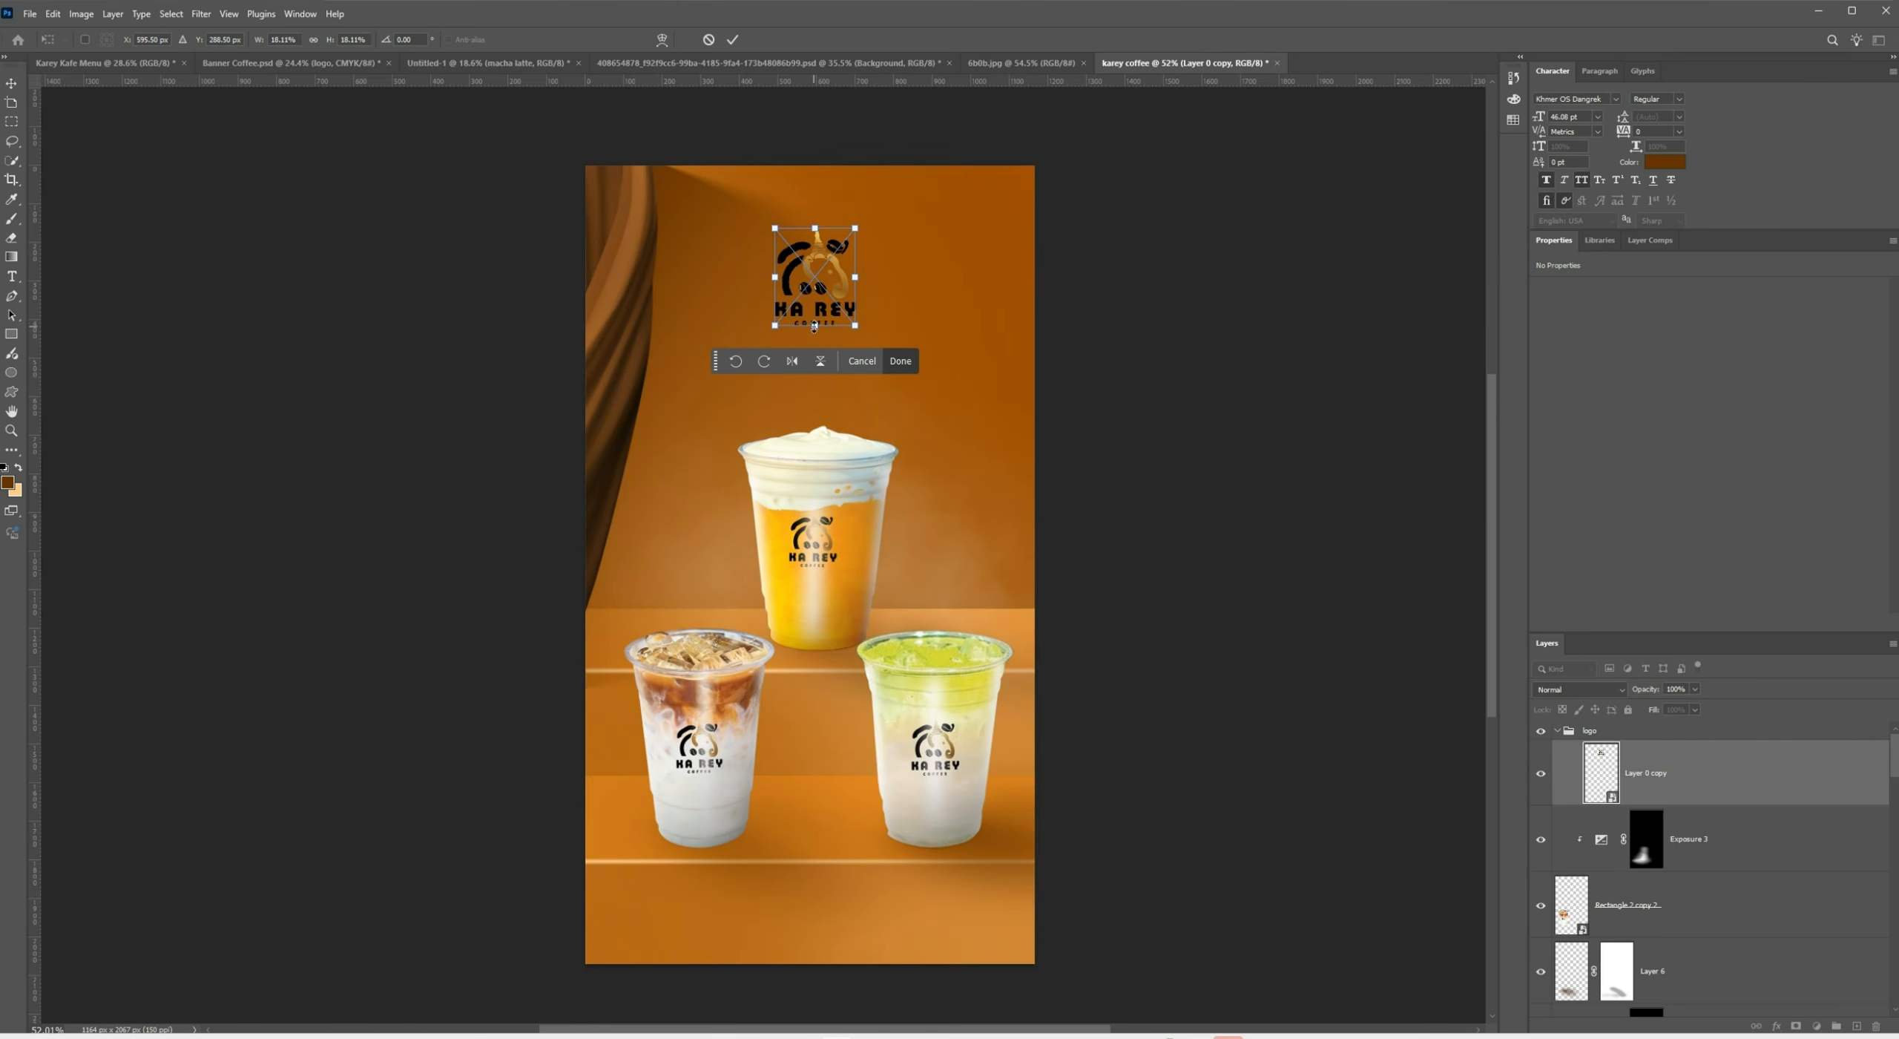
{"action": "mouse_move", "coordinate": [814, 326]}
{"action": "left_mouse_down"}
{"action": "mouse_move", "coordinate": [815, 368]}
{"action": "mouse_move", "coordinate": [889, 369]}
{"action": "mouse_move", "coordinate": [913, 396]}
{"action": "mouse_move", "coordinate": [842, 330]}
{"action": "left_mouse_up"}
{"action": "key", "text": "ctrl+z"}
{"action": "key", "text": "Return"}
{"action": "left_click", "coordinate": [1174, 305]}
Nudge the logo slightly to the left so it sits centred across the poster's width
{"action": "scroll", "coordinate": [818, 205], "scroll_direction": "up", "scroll_amount": 4}
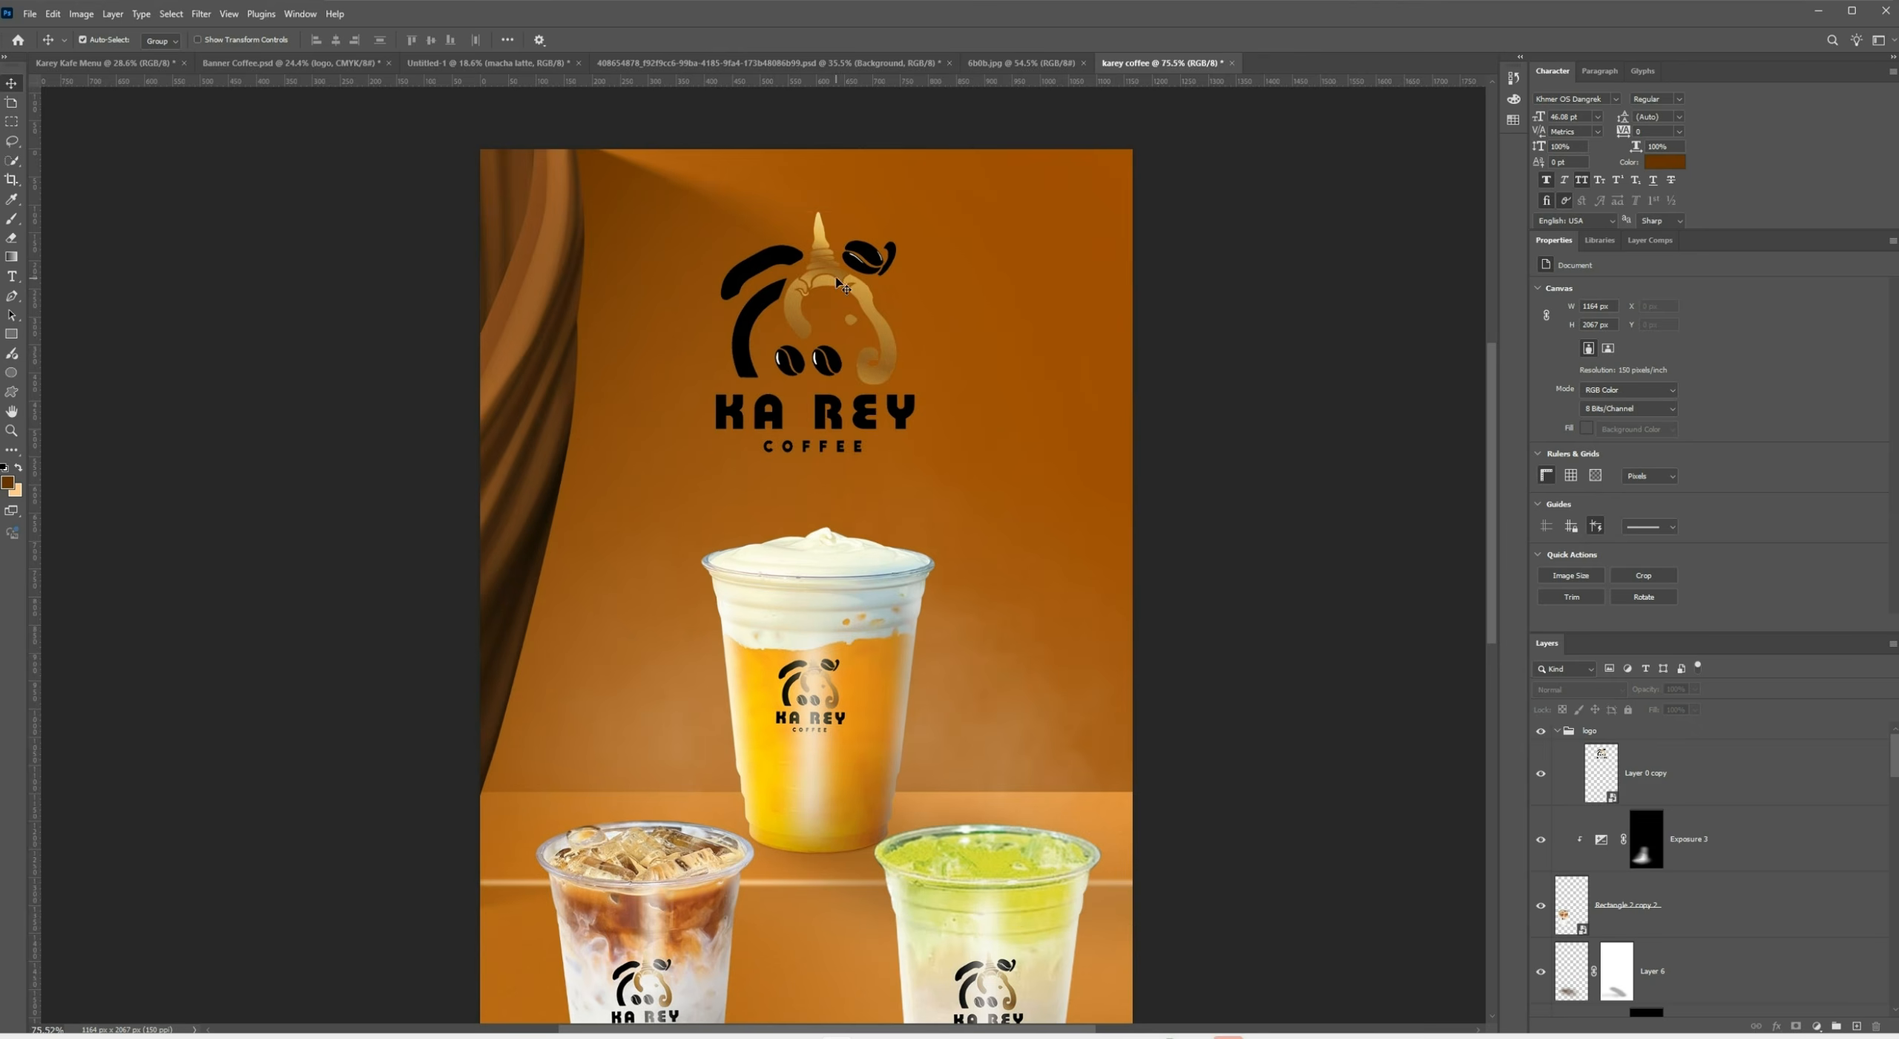
{"action": "scroll", "coordinate": [838, 278], "scroll_direction": "up", "scroll_amount": 5}
{"action": "scroll", "coordinate": [850, 281], "scroll_direction": "down", "scroll_amount": 4}
{"action": "left_click_drag", "start_coordinate": [857, 283], "coordinate": [850, 288]}
{"action": "scroll", "coordinate": [850, 296], "scroll_direction": "down", "scroll_amount": 2}
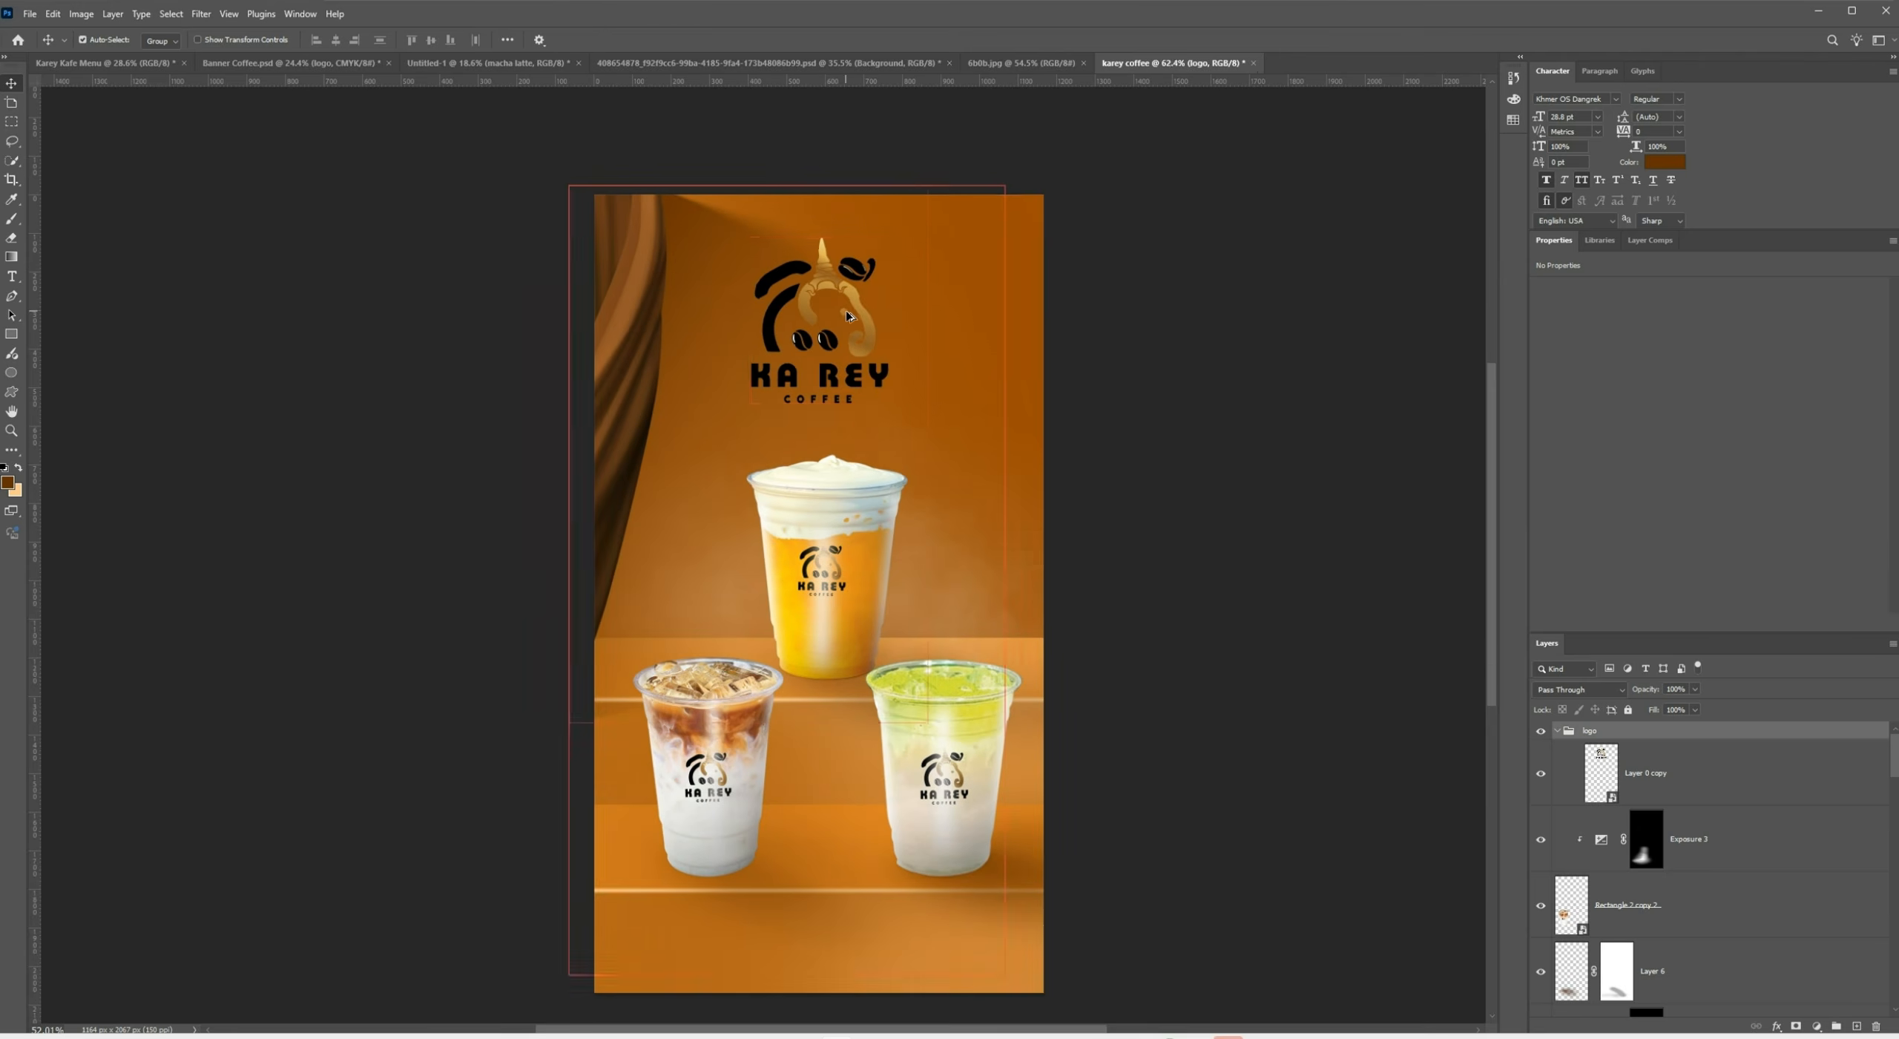
Add a new empty layer directly below the logo group and make light orange the foreground colour
{"action": "left_click", "coordinate": [1646, 838]}
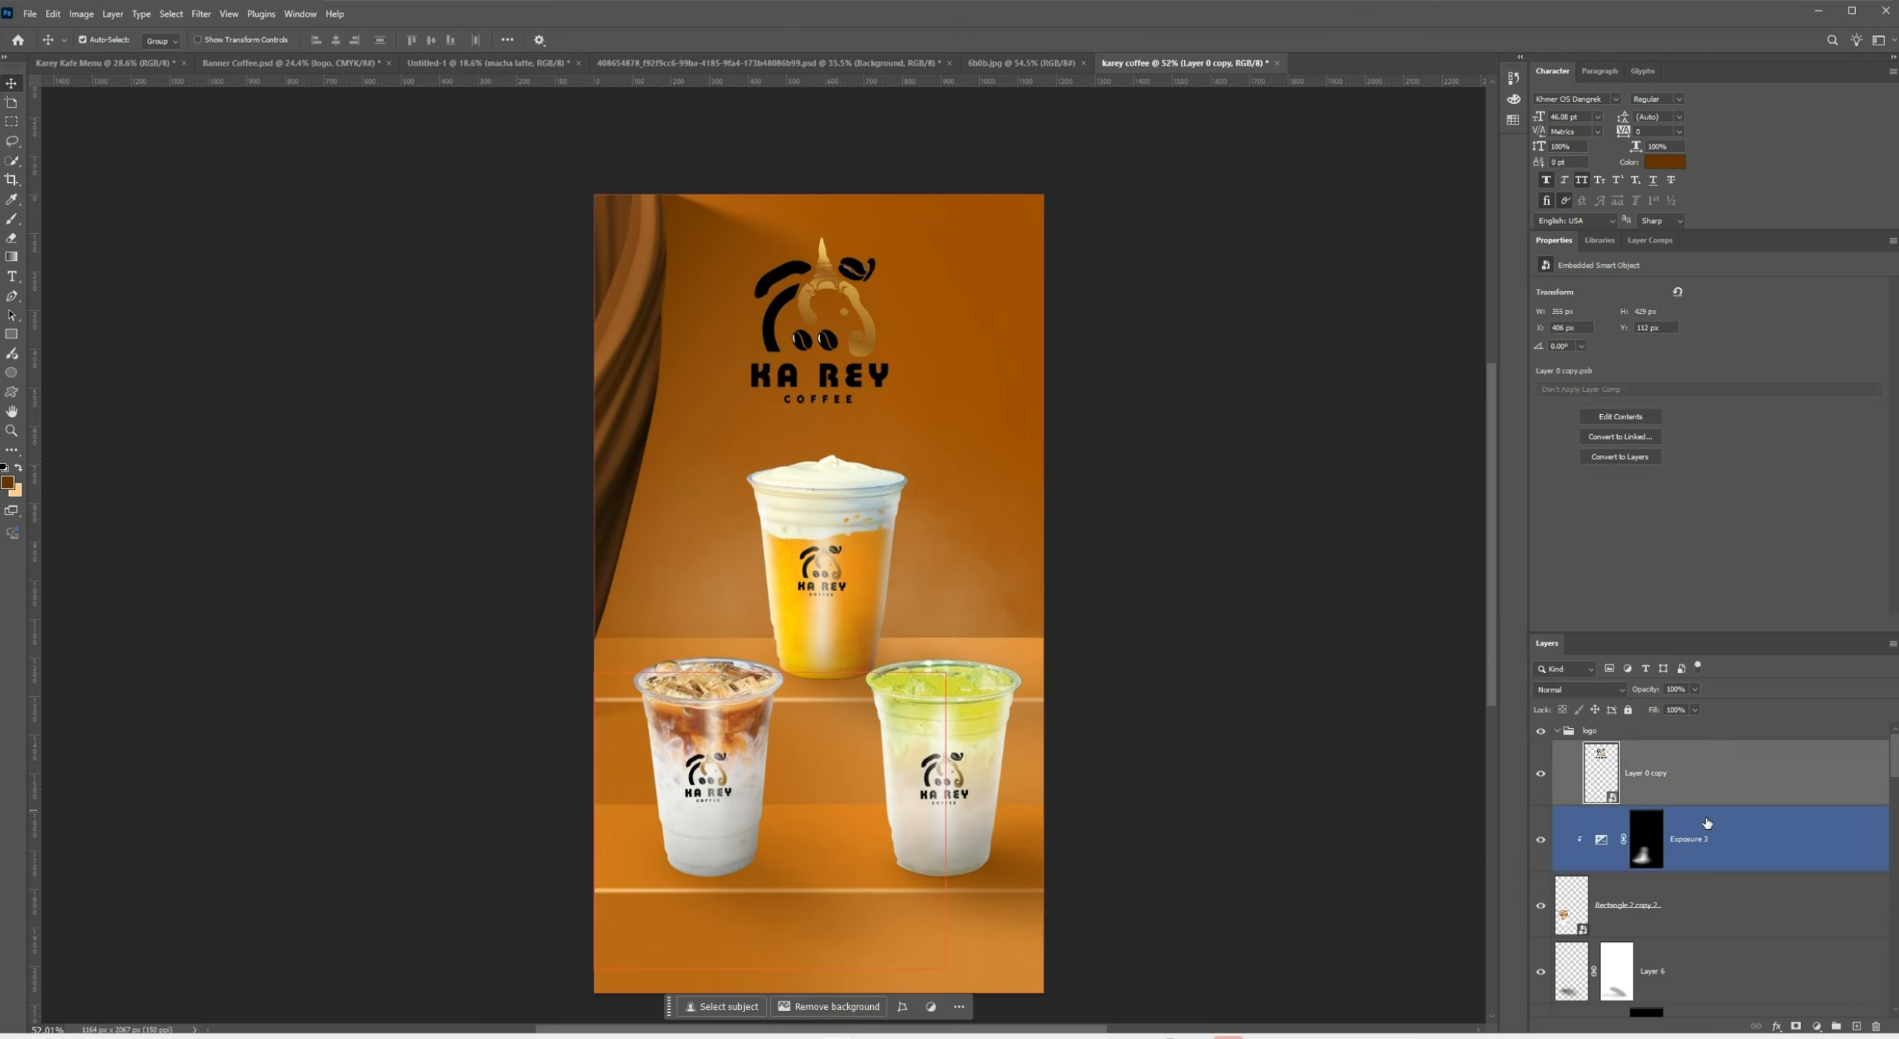
{"action": "left_click", "coordinate": [1857, 1026]}
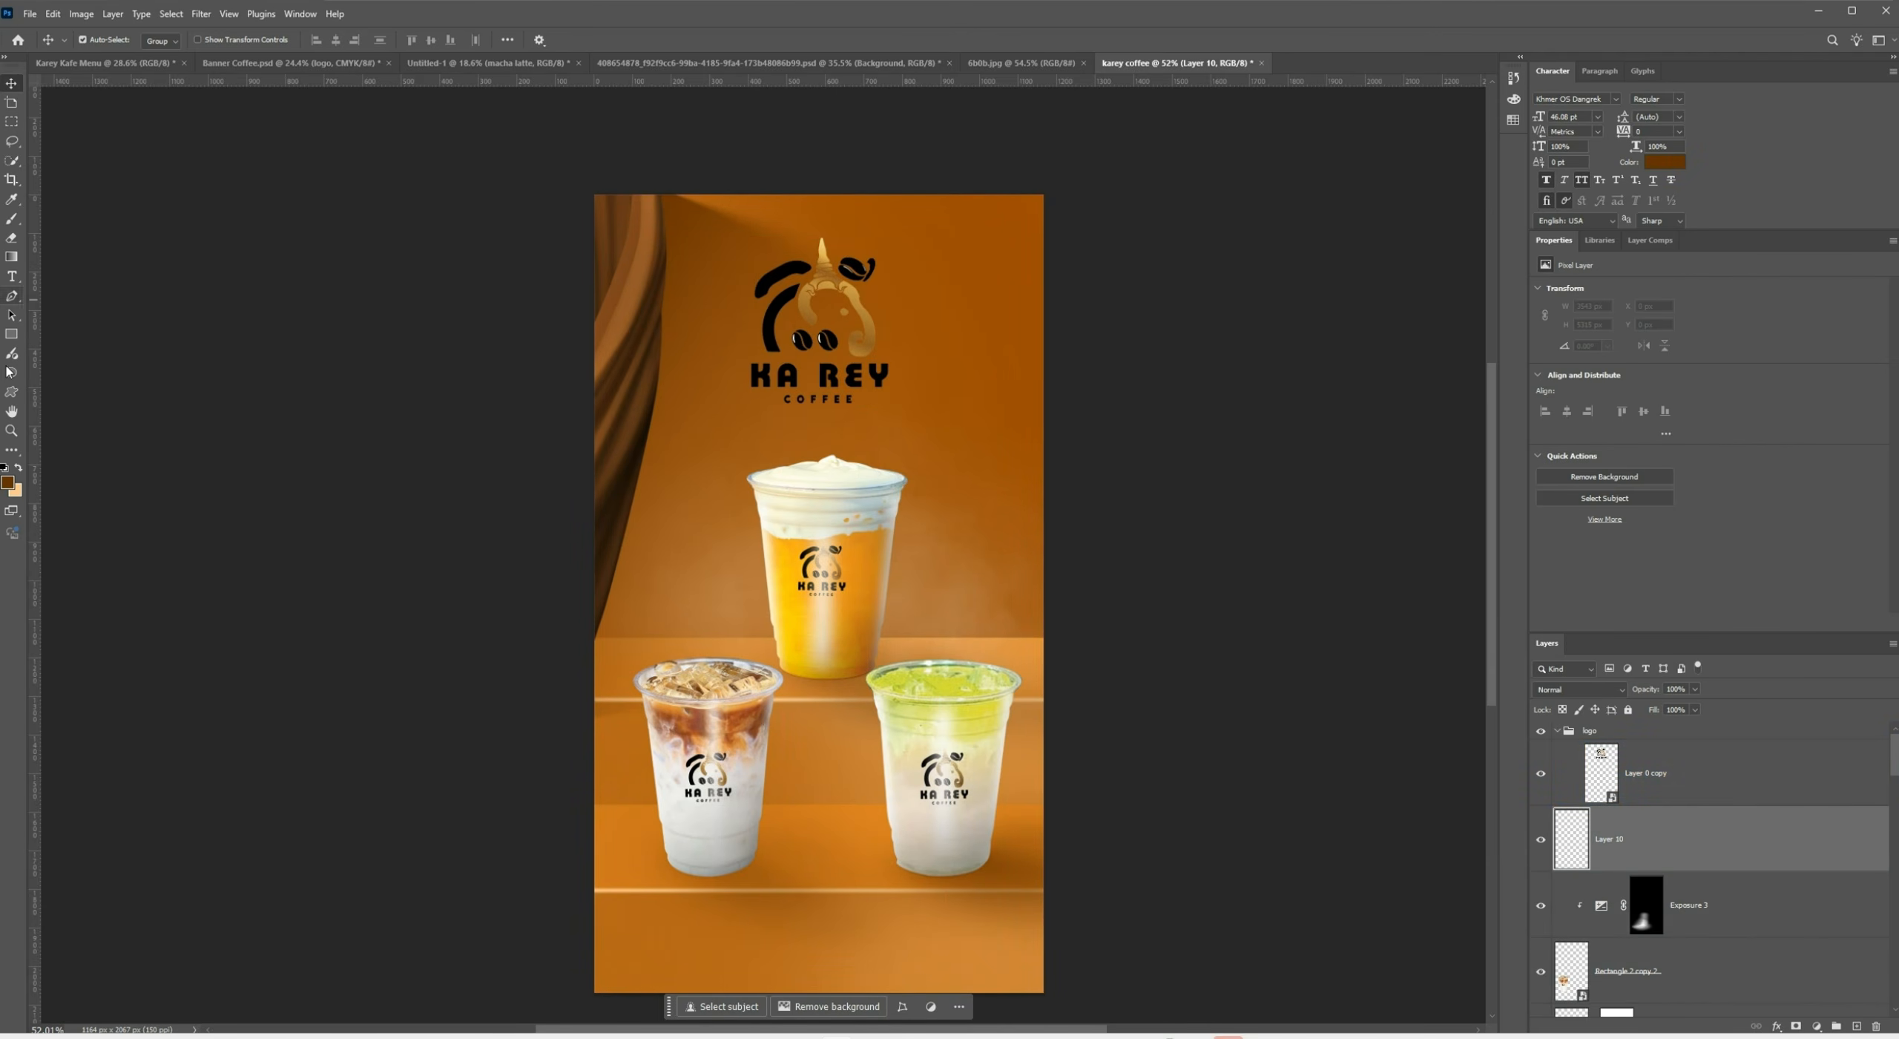
{"action": "left_click", "coordinate": [18, 468]}
Choose a soft round brush and enlarge it to 1200 px
{"action": "left_click", "coordinate": [5, 280]}
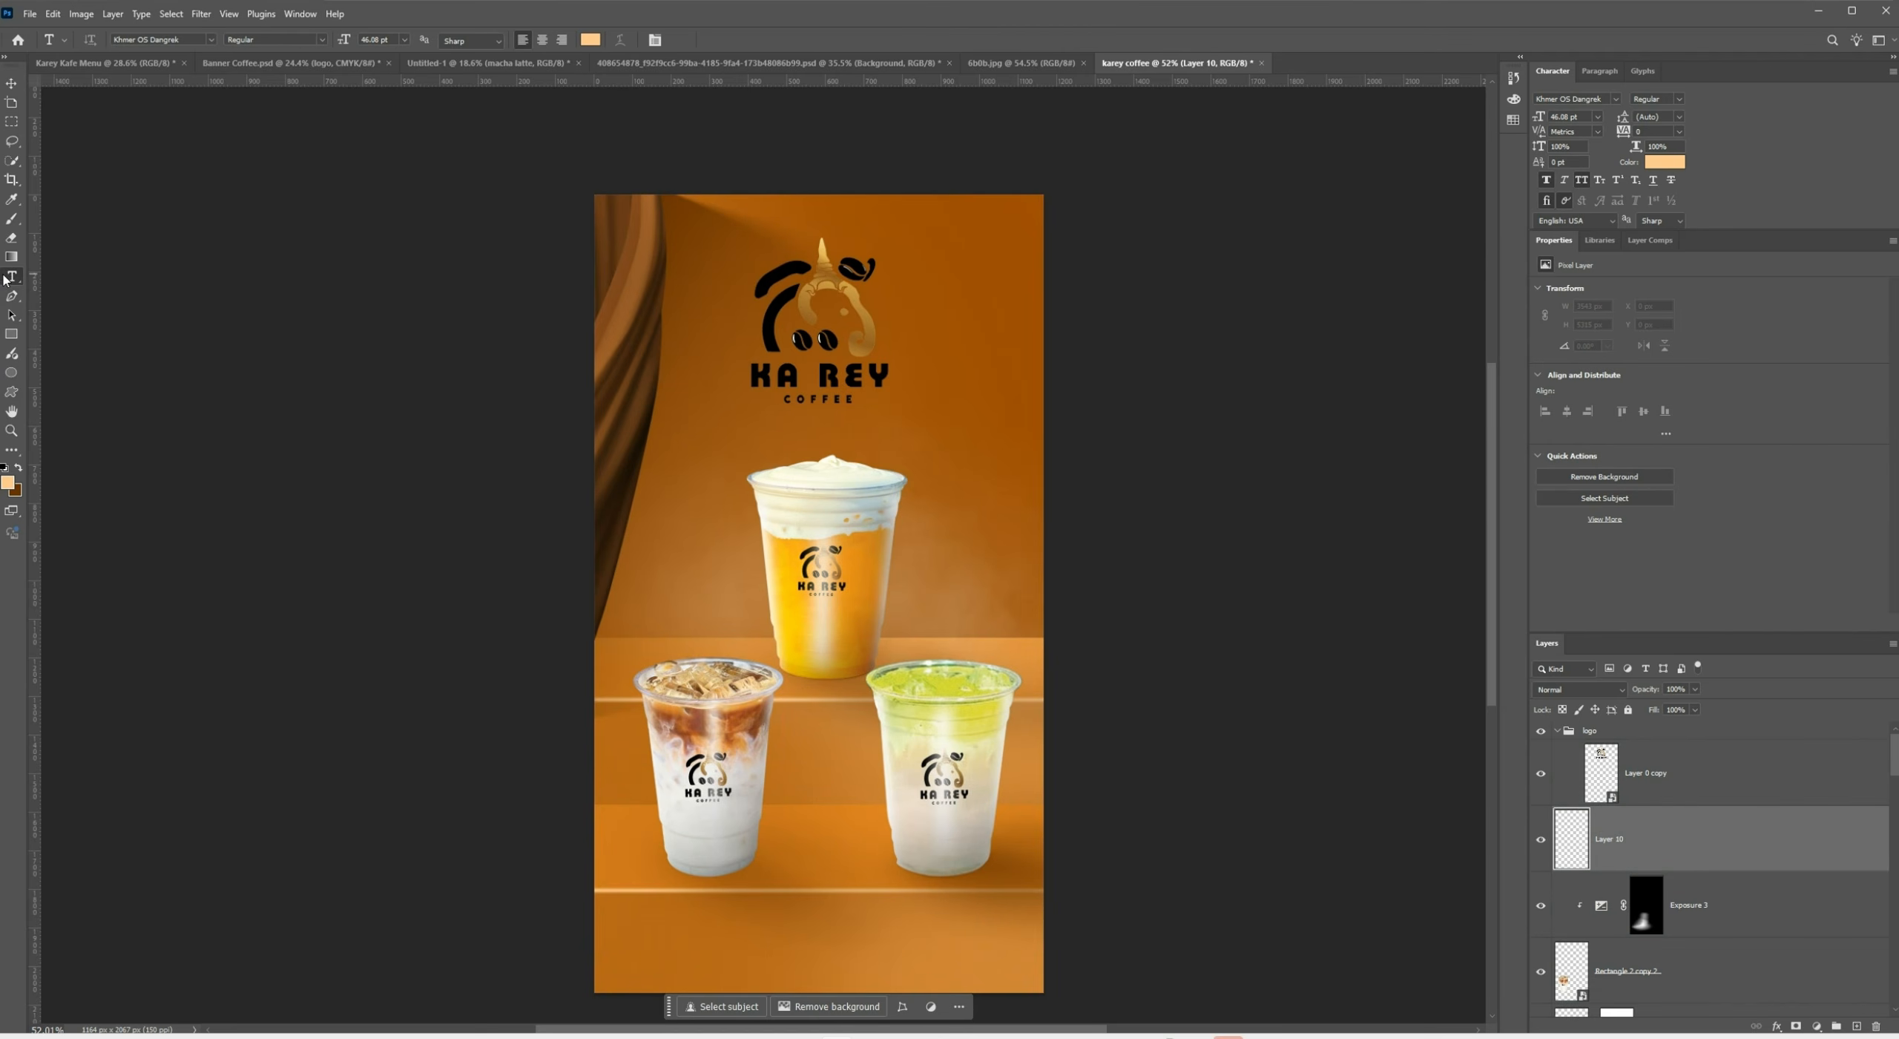
{"action": "left_click", "coordinate": [11, 220]}
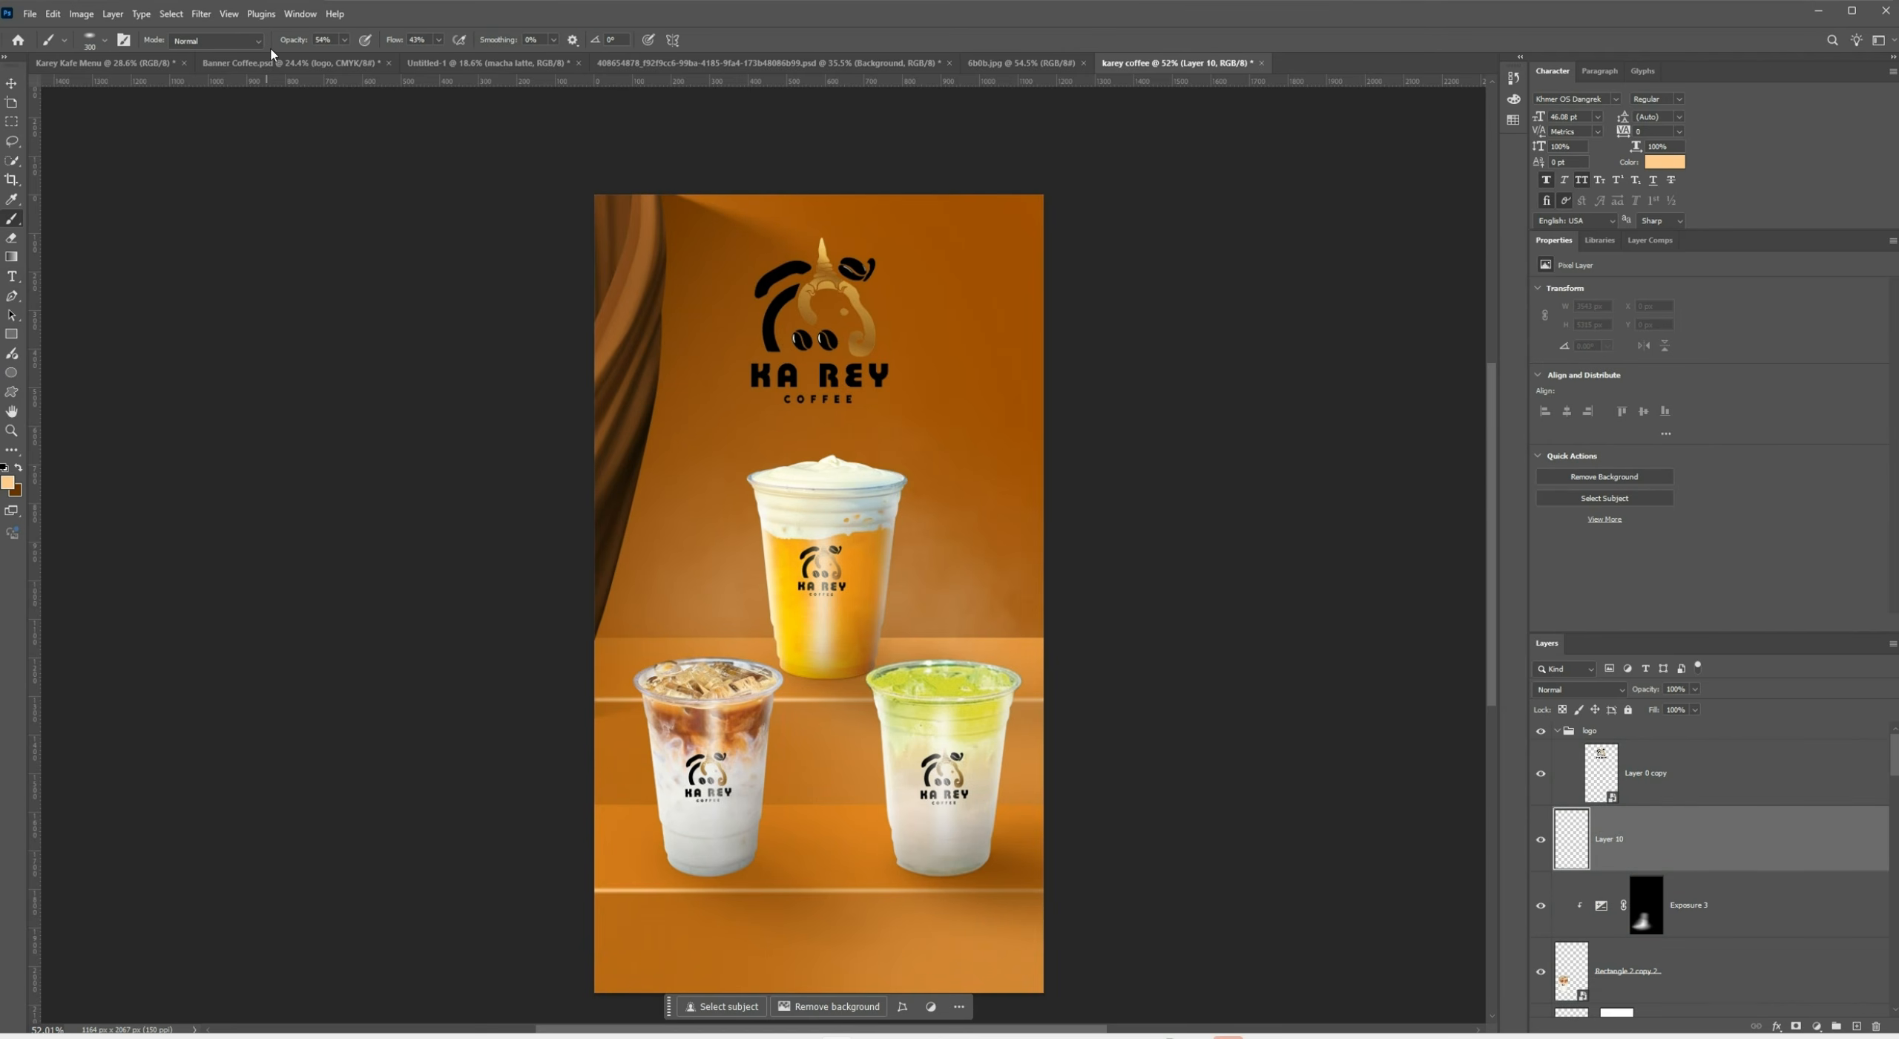
{"action": "left_click", "coordinate": [106, 41]}
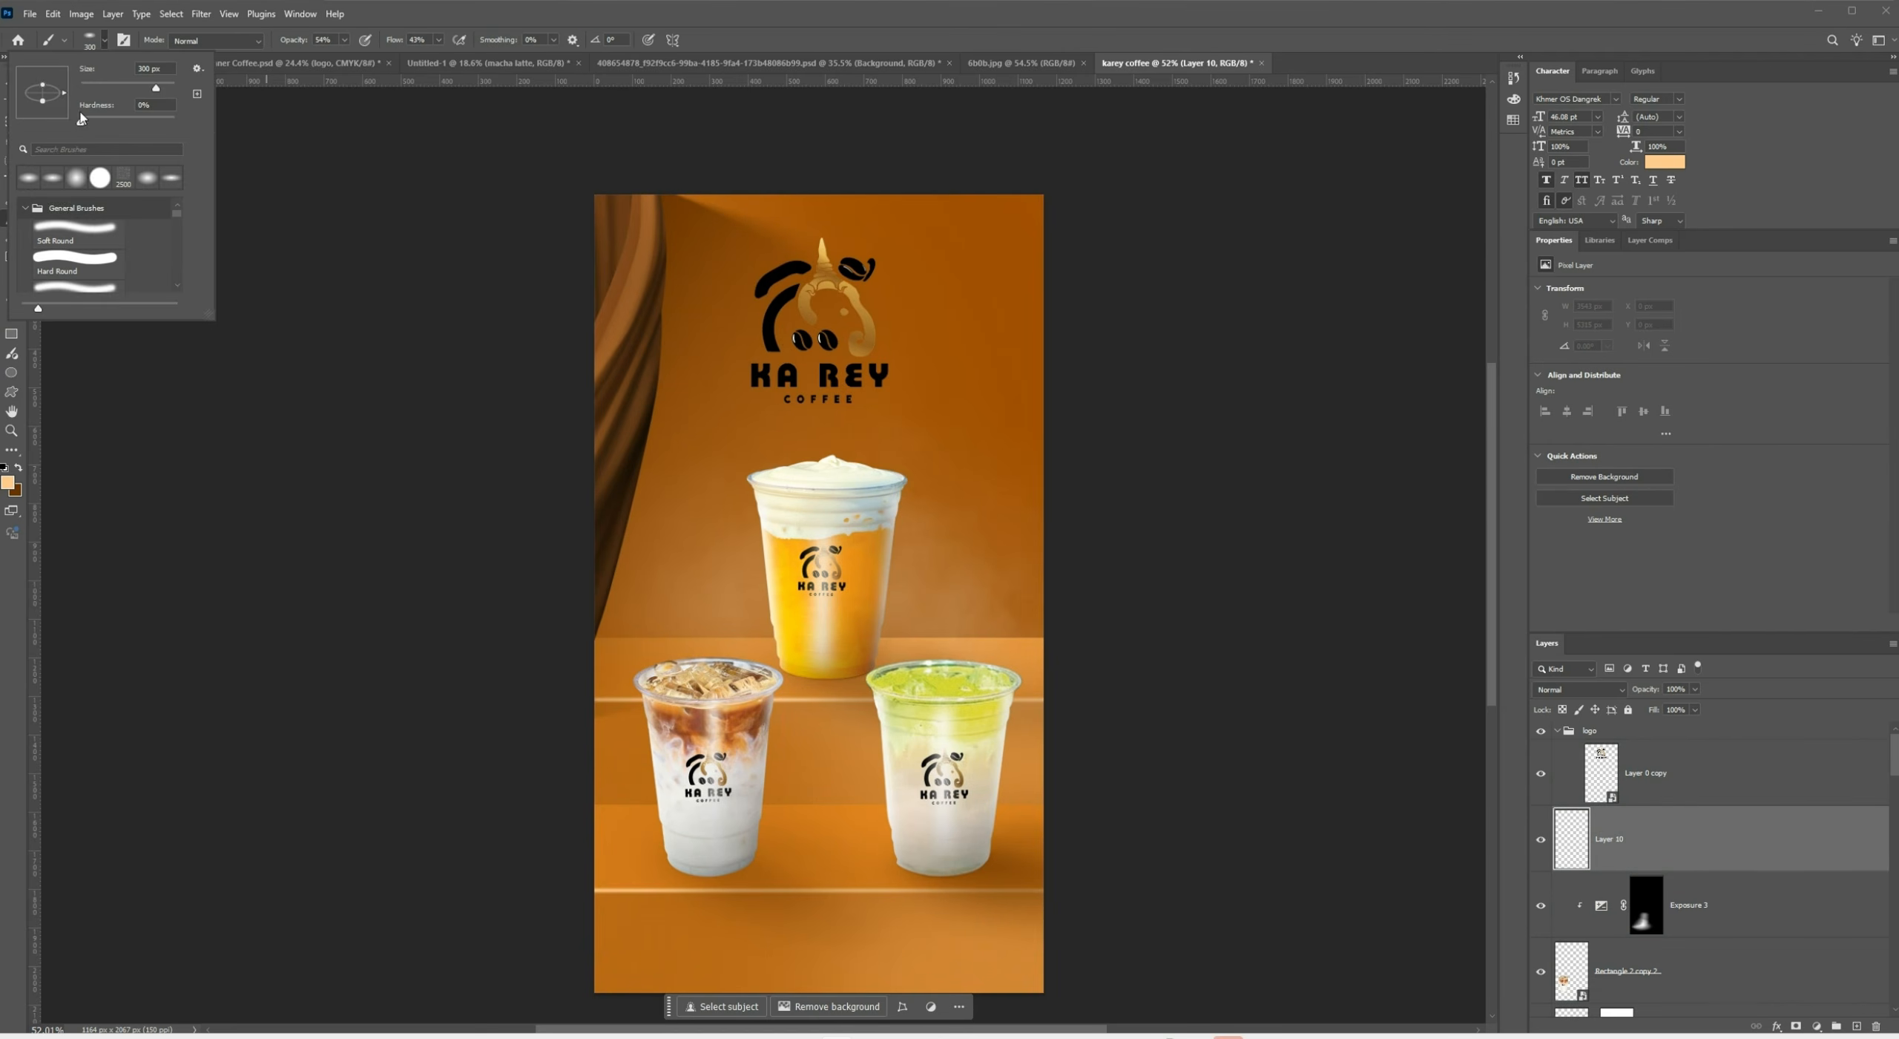
{"action": "double_click", "coordinate": [74, 178]}
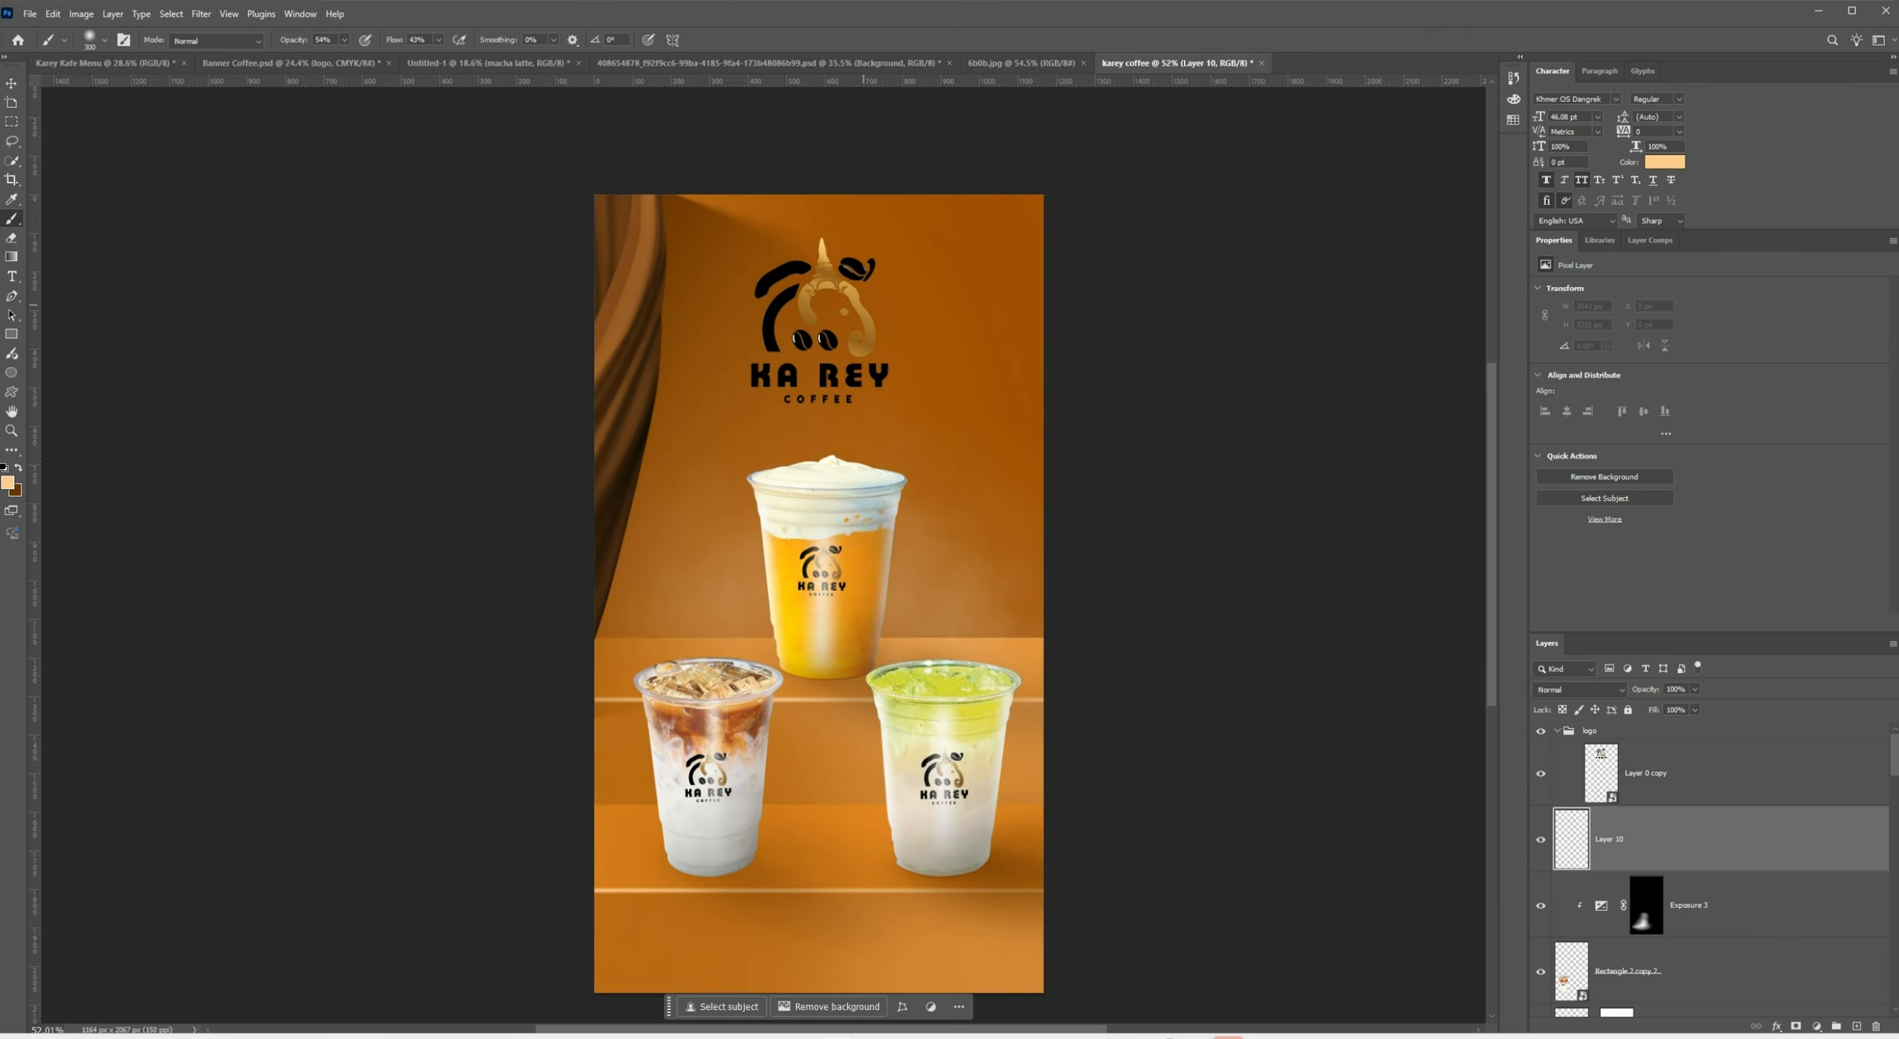
{"action": "key", "text": "bracketright"}
{"action": "key", "text": "bracketright"}
{"action": "key", "text": "bracketright"}
{"action": "key", "text": "bracketright"}
{"action": "key", "text": "bracketright"}
{"action": "key", "text": "bracketright"}
{"action": "key", "text": "bracketright"}
{"action": "key", "text": "bracketright"}
{"action": "left_click", "coordinate": [821, 284]}
{"action": "left_click", "coordinate": [830, 350]}
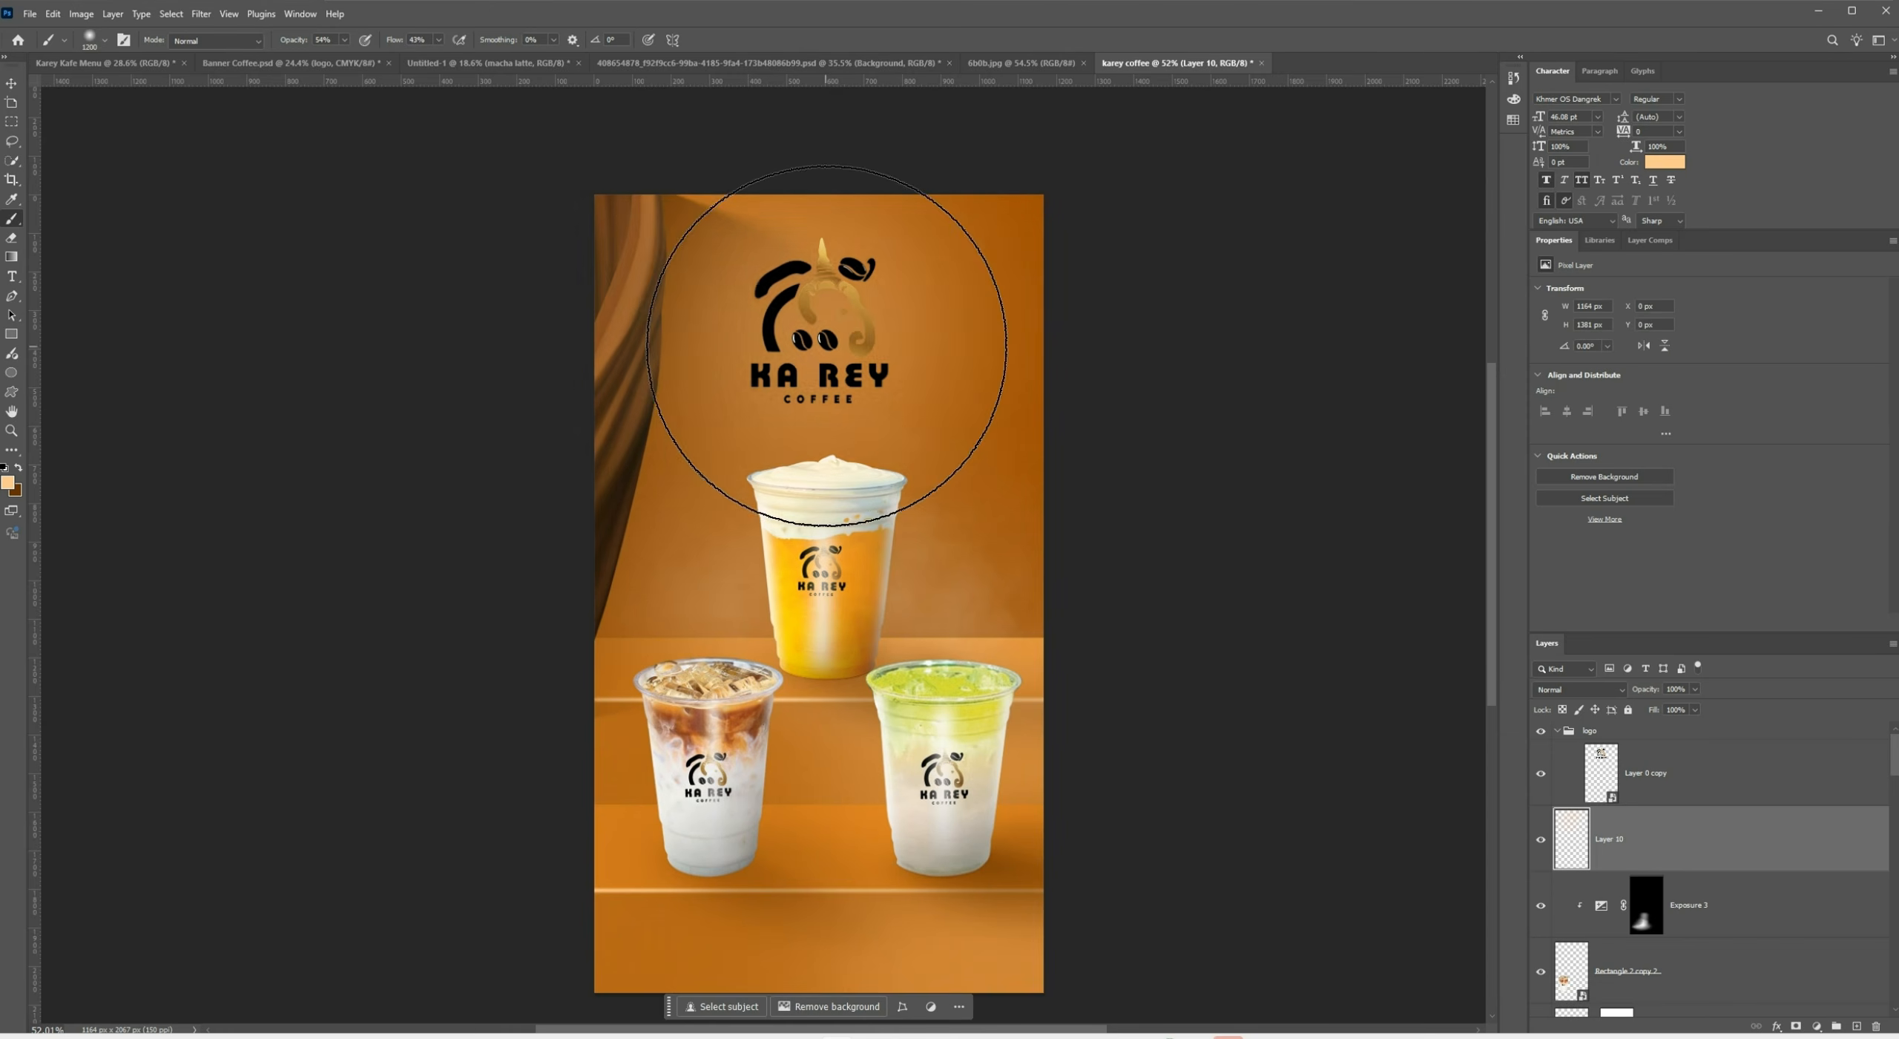
{"action": "scroll", "coordinate": [880, 335], "scroll_direction": "down", "scroll_amount": 3}
{"action": "key", "text": "ctrl+z"}
{"action": "key", "text": "ctrl+z"}
Paint a soft light orange glow on the new layer across the wall behind the logo and top cup
{"action": "left_click_drag", "start_coordinate": [796, 288], "coordinate": [1080, 442]}
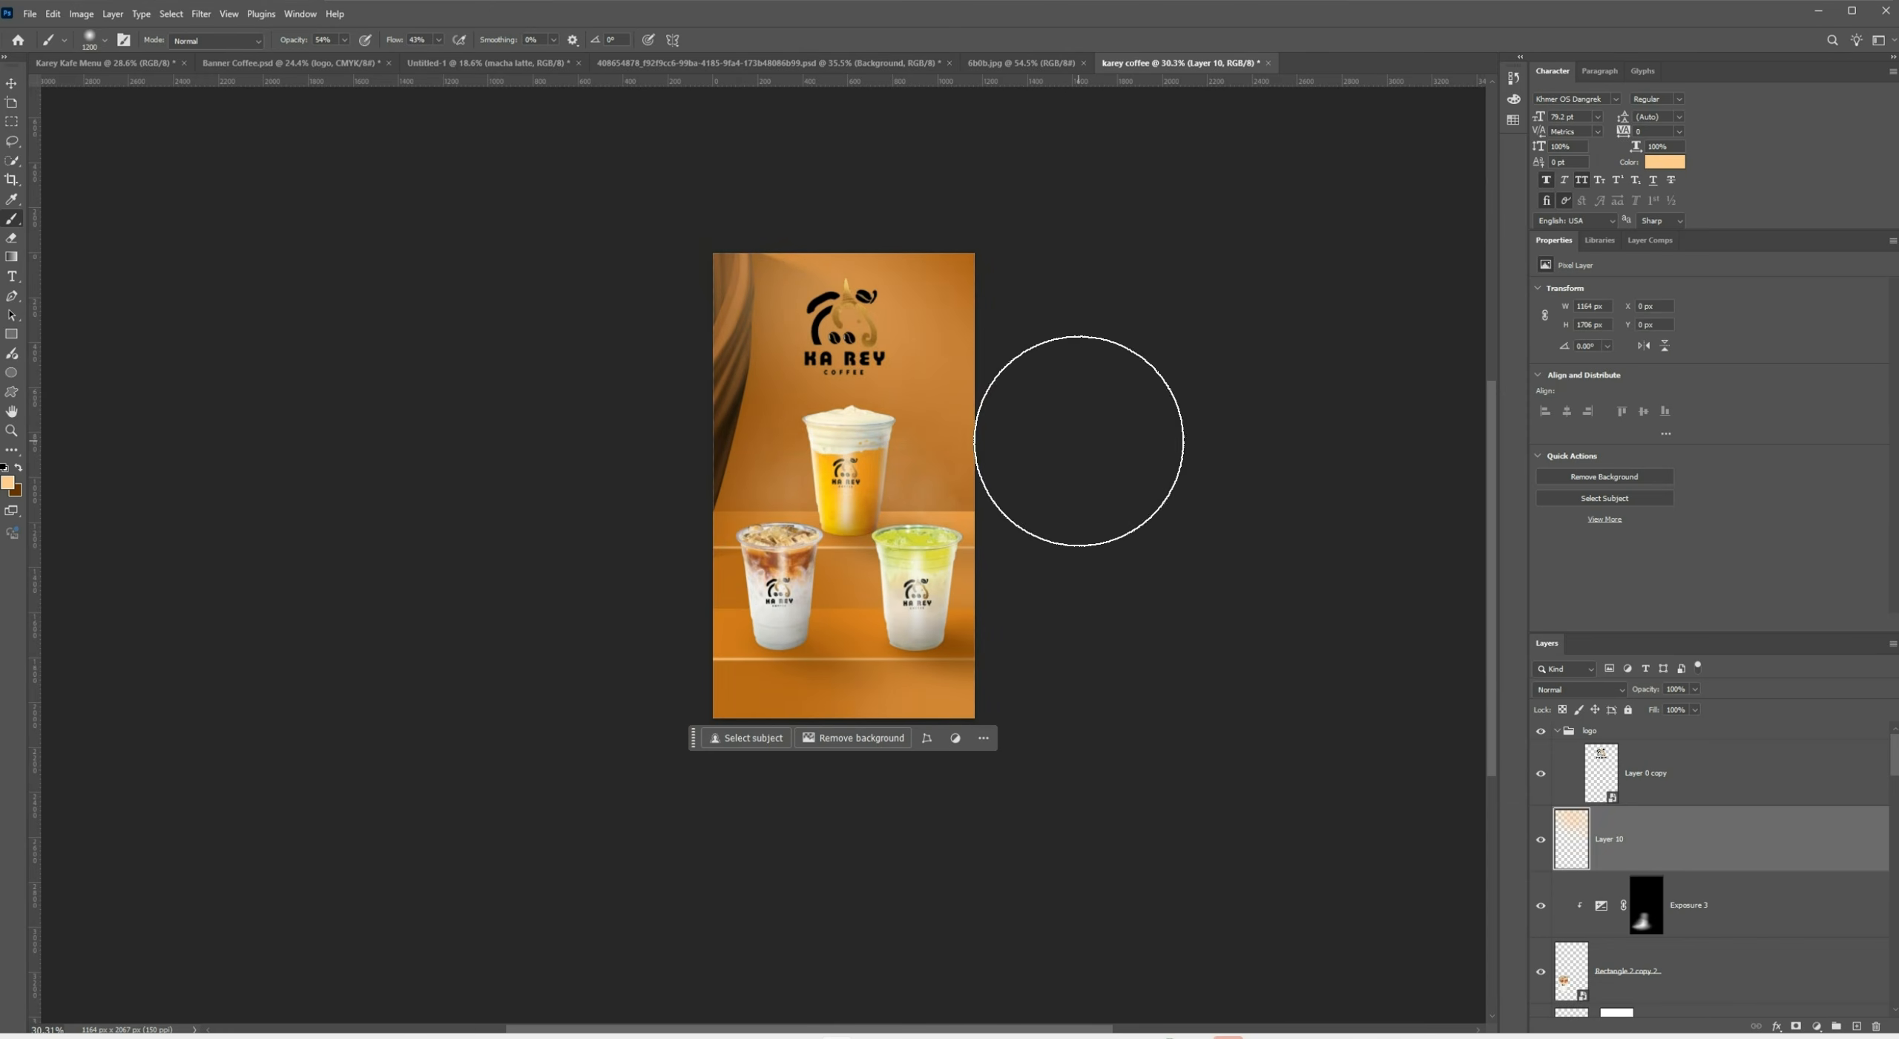
{"action": "scroll", "coordinate": [868, 348], "scroll_direction": "up", "scroll_amount": 2}
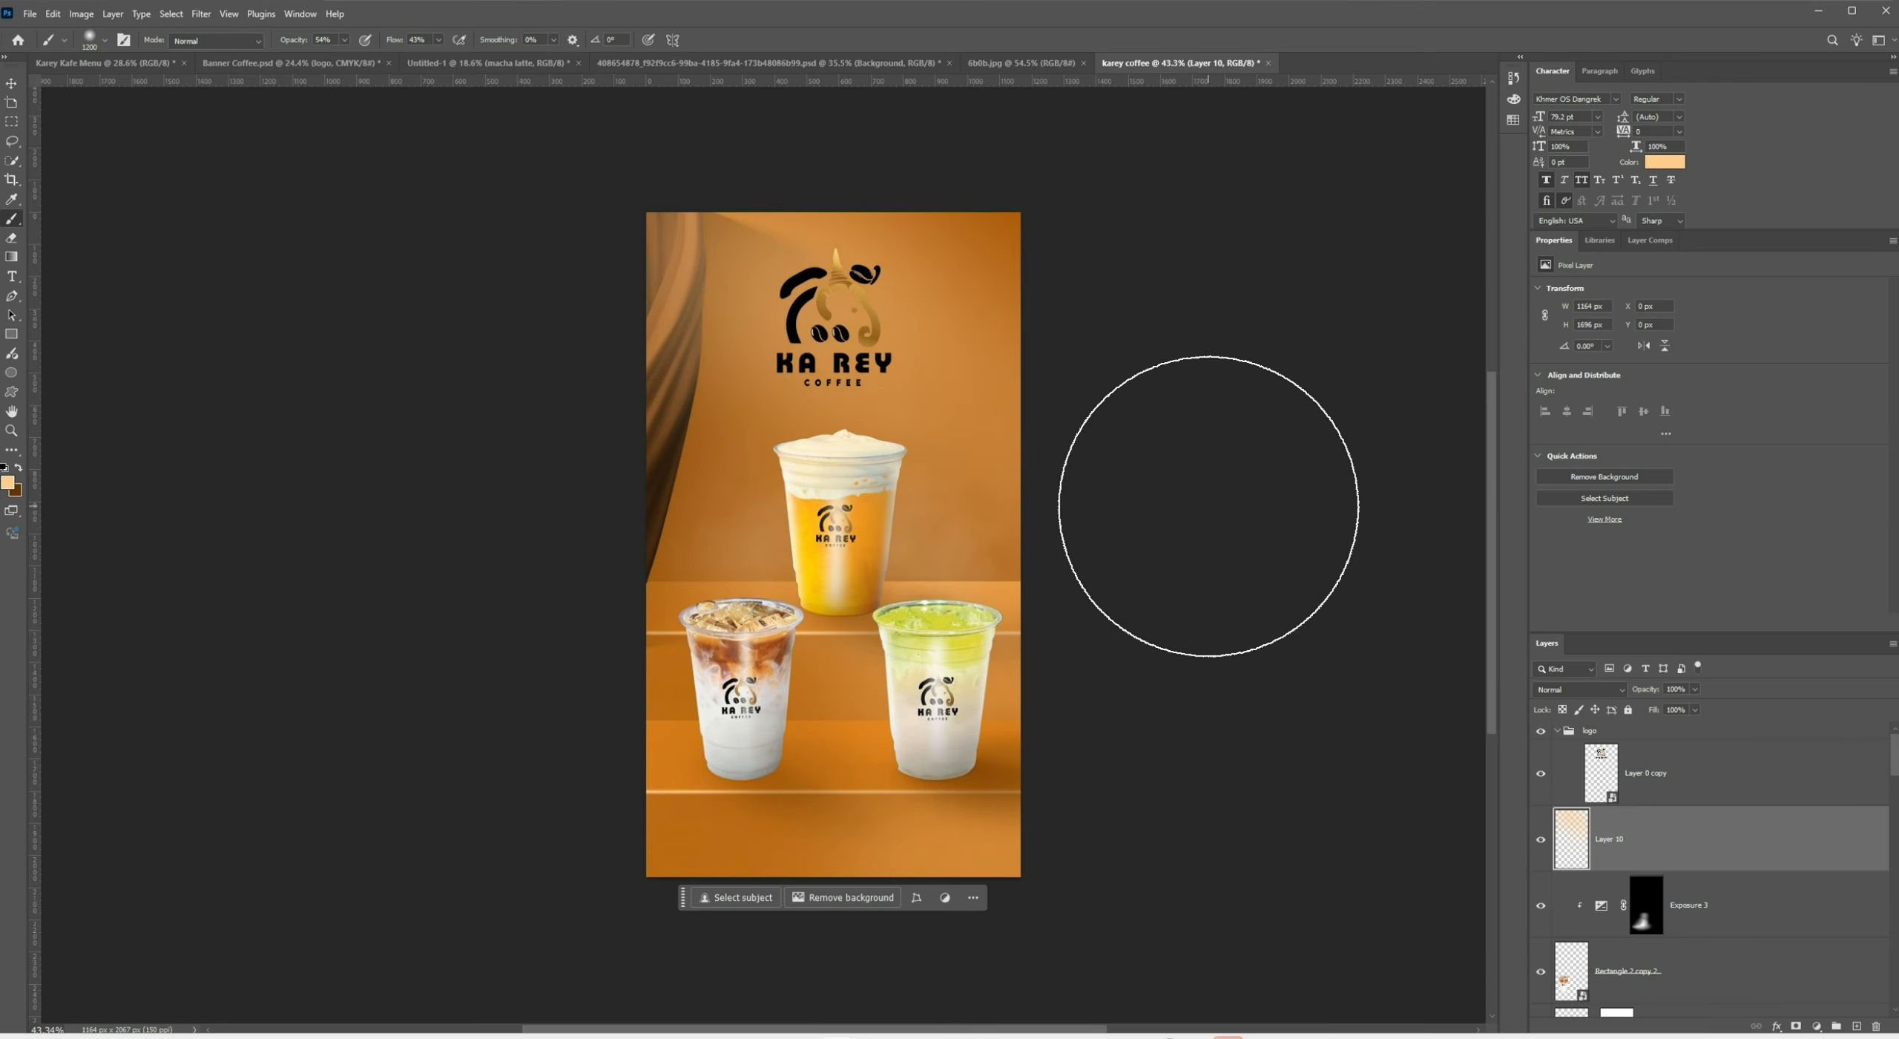
{"action": "scroll", "coordinate": [853, 425], "scroll_direction": "down", "scroll_amount": 2}
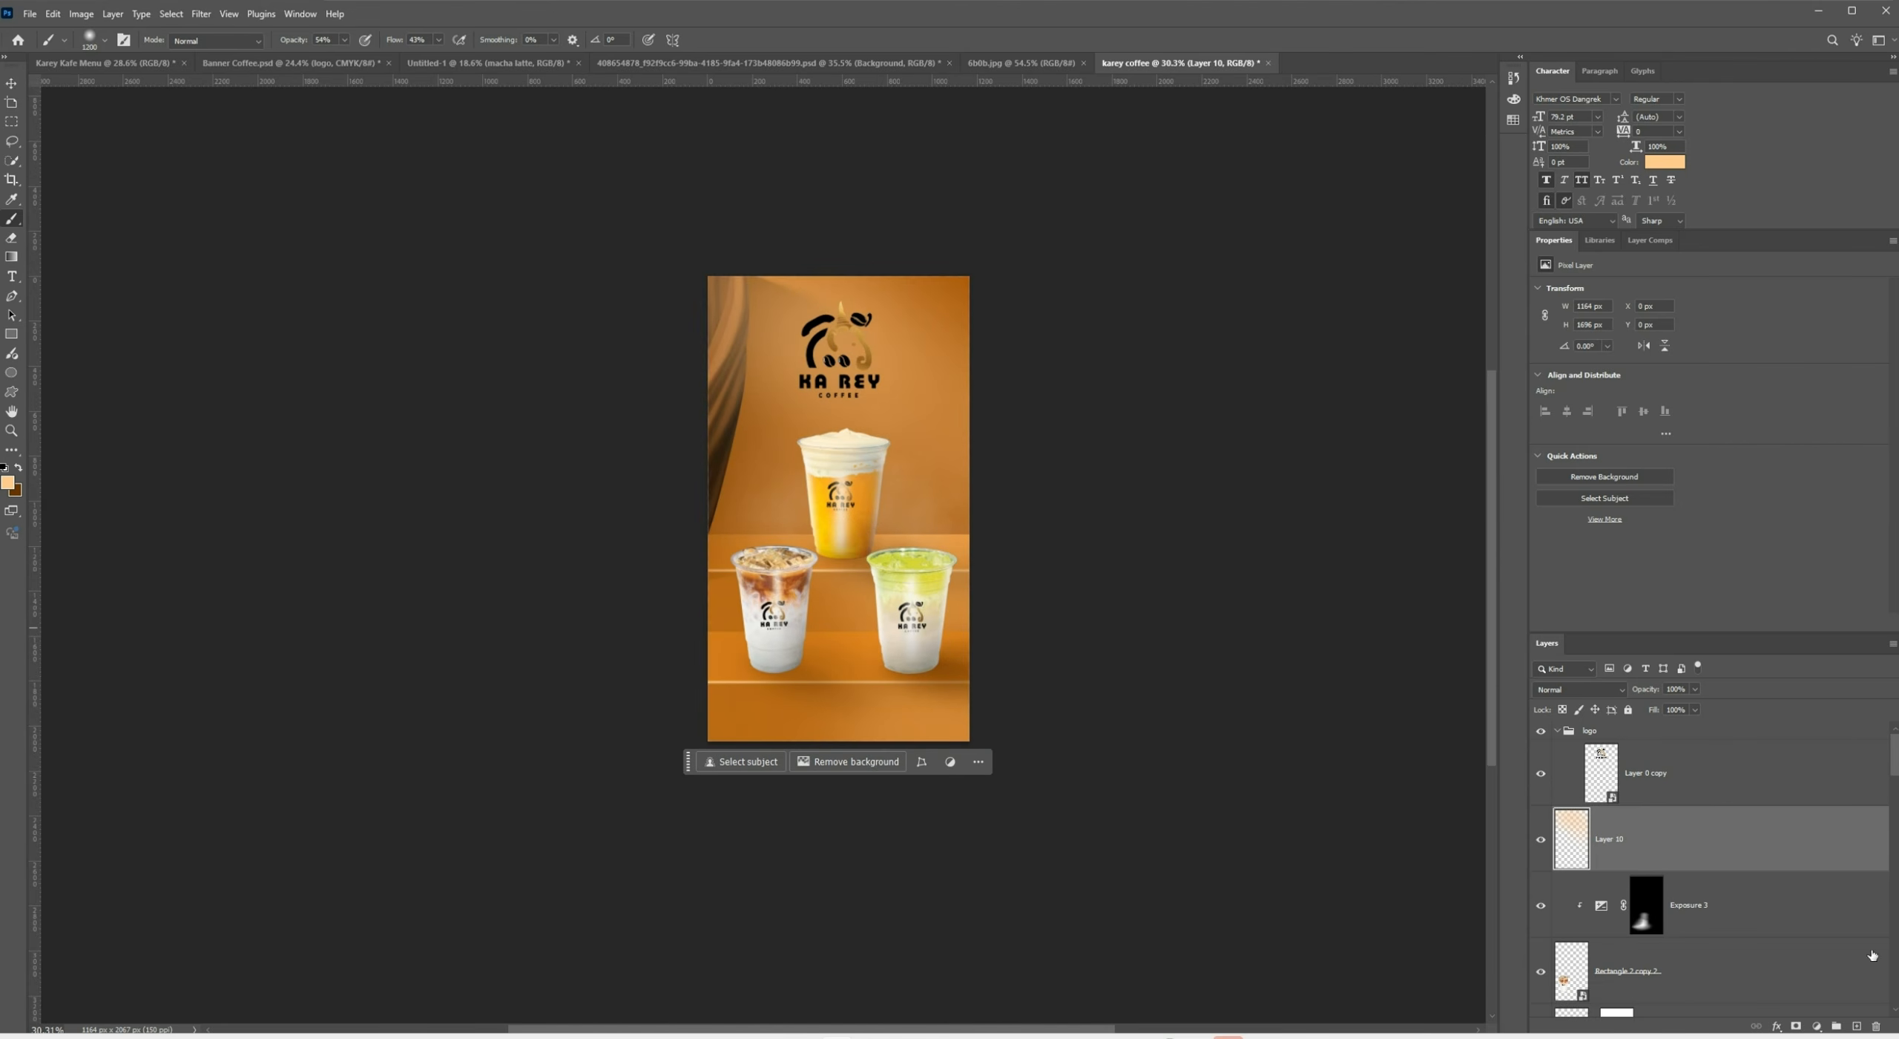
Move the glow layer beneath the cup layers and delete the hidden, locked reference image Layer 1
{"action": "left_click_drag", "start_coordinate": [1742, 838], "coordinate": [1630, 854]}
{"action": "left_click", "coordinate": [1645, 930]}
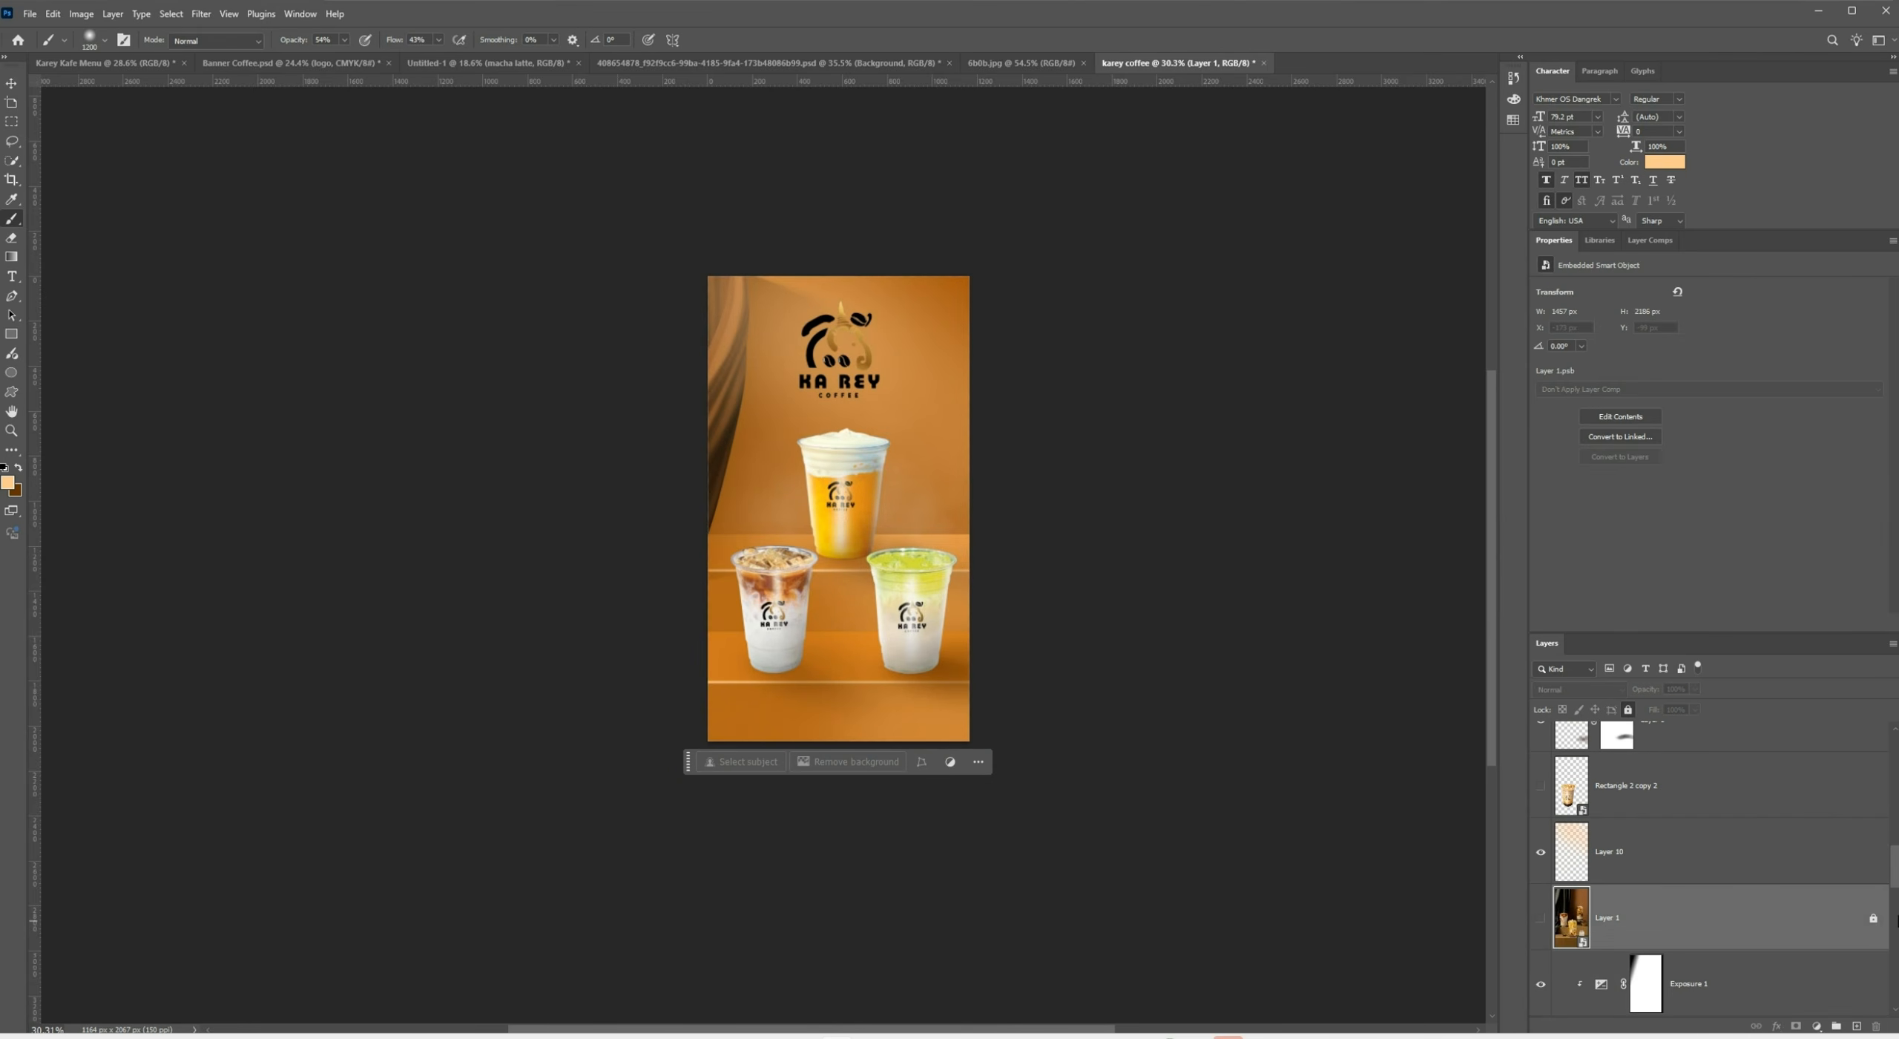
{"action": "key", "text": "Delete"}
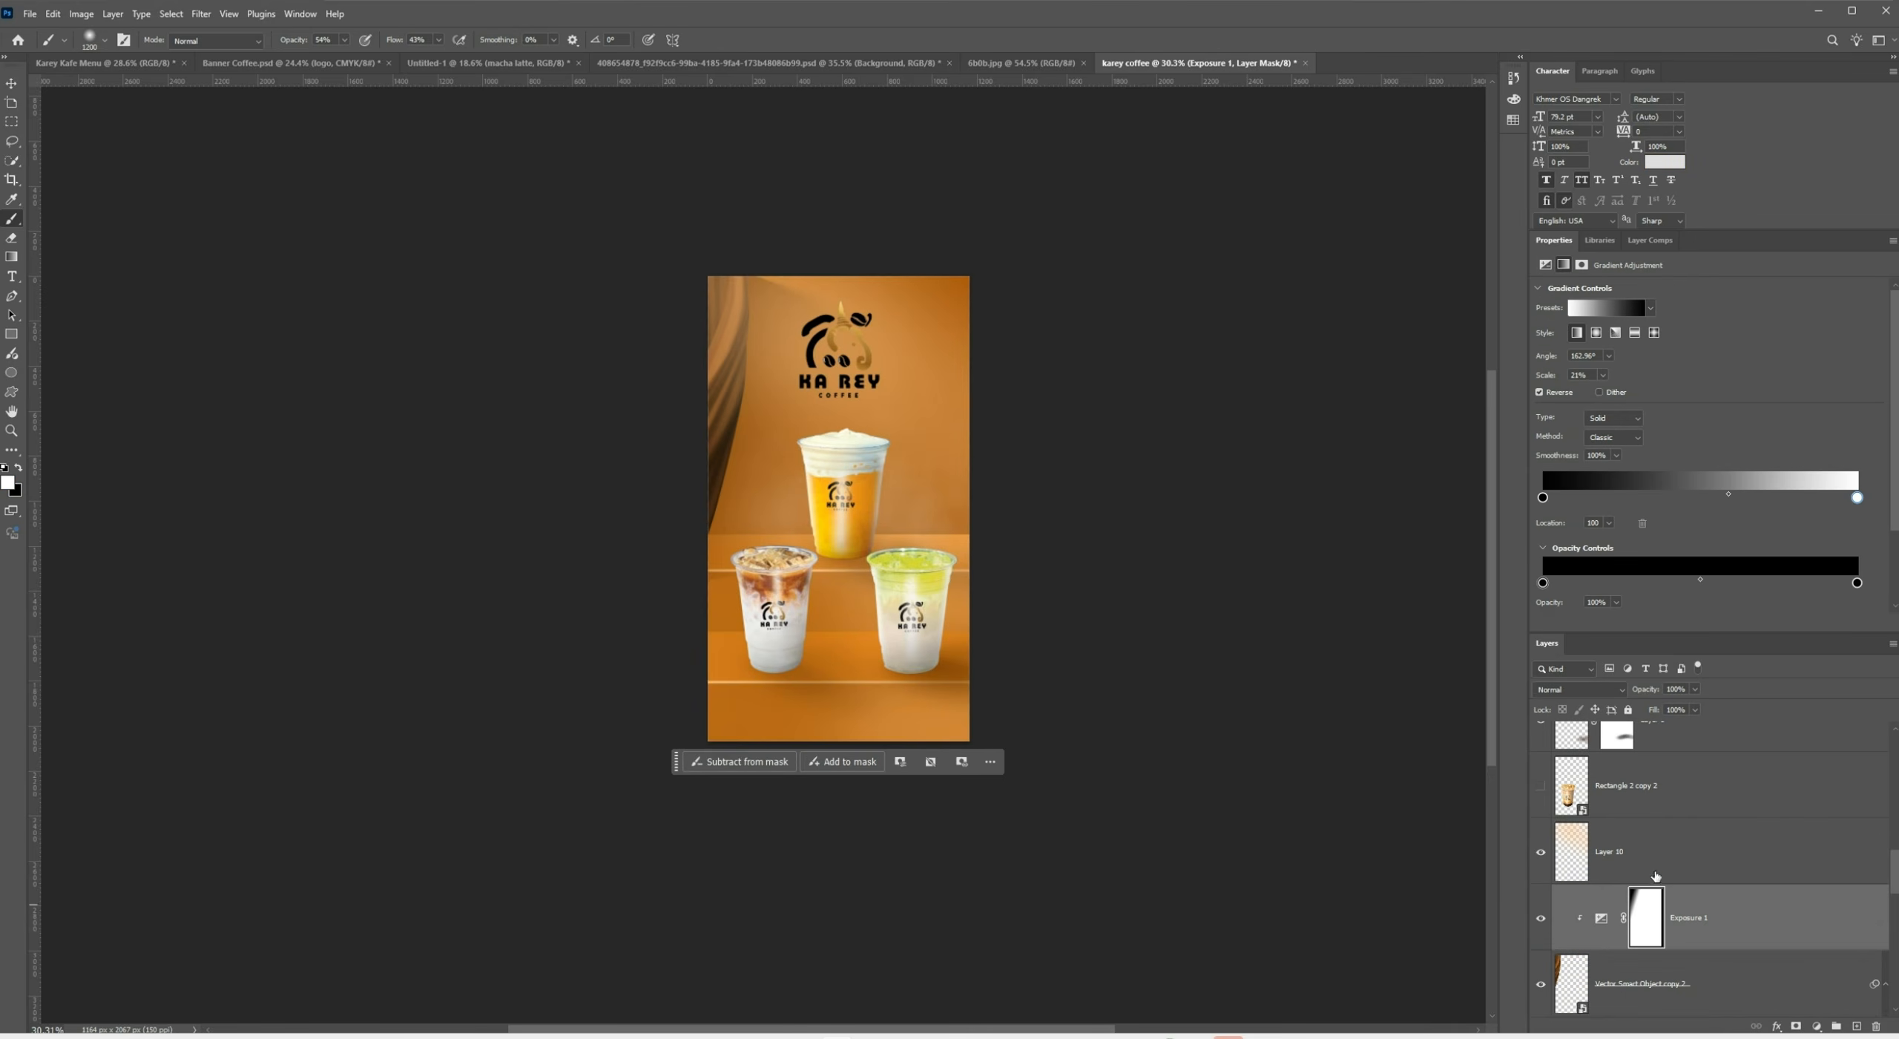
Move the glow layer beneath the curtain layer and its exposure adjustment, directly above Layer 4
{"action": "scroll", "coordinate": [920, 522], "scroll_direction": "up", "scroll_amount": 1}
{"action": "scroll", "coordinate": [877, 363], "scroll_direction": "up", "scroll_amount": 6}
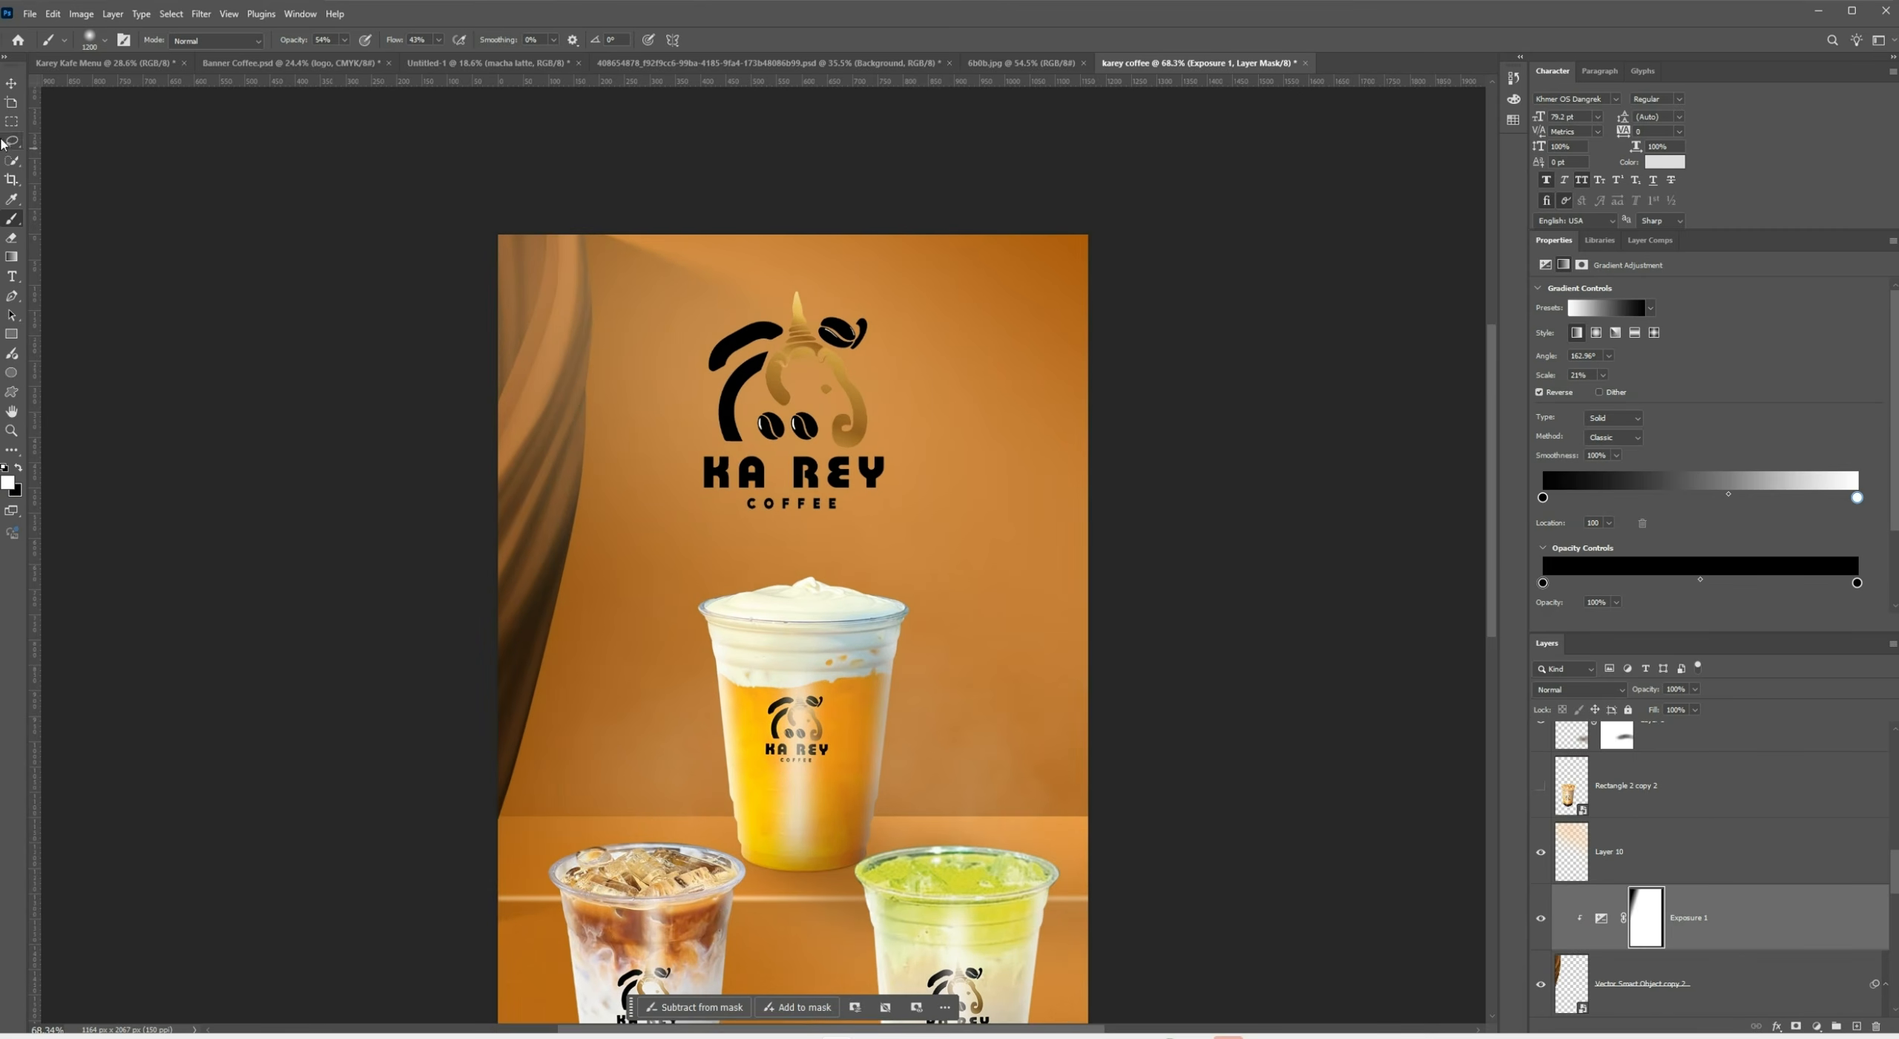
{"action": "left_click", "coordinate": [11, 84]}
{"action": "scroll", "coordinate": [998, 418], "scroll_direction": "down", "scroll_amount": 7}
{"action": "scroll", "coordinate": [930, 542], "scroll_direction": "up", "scroll_amount": 5}
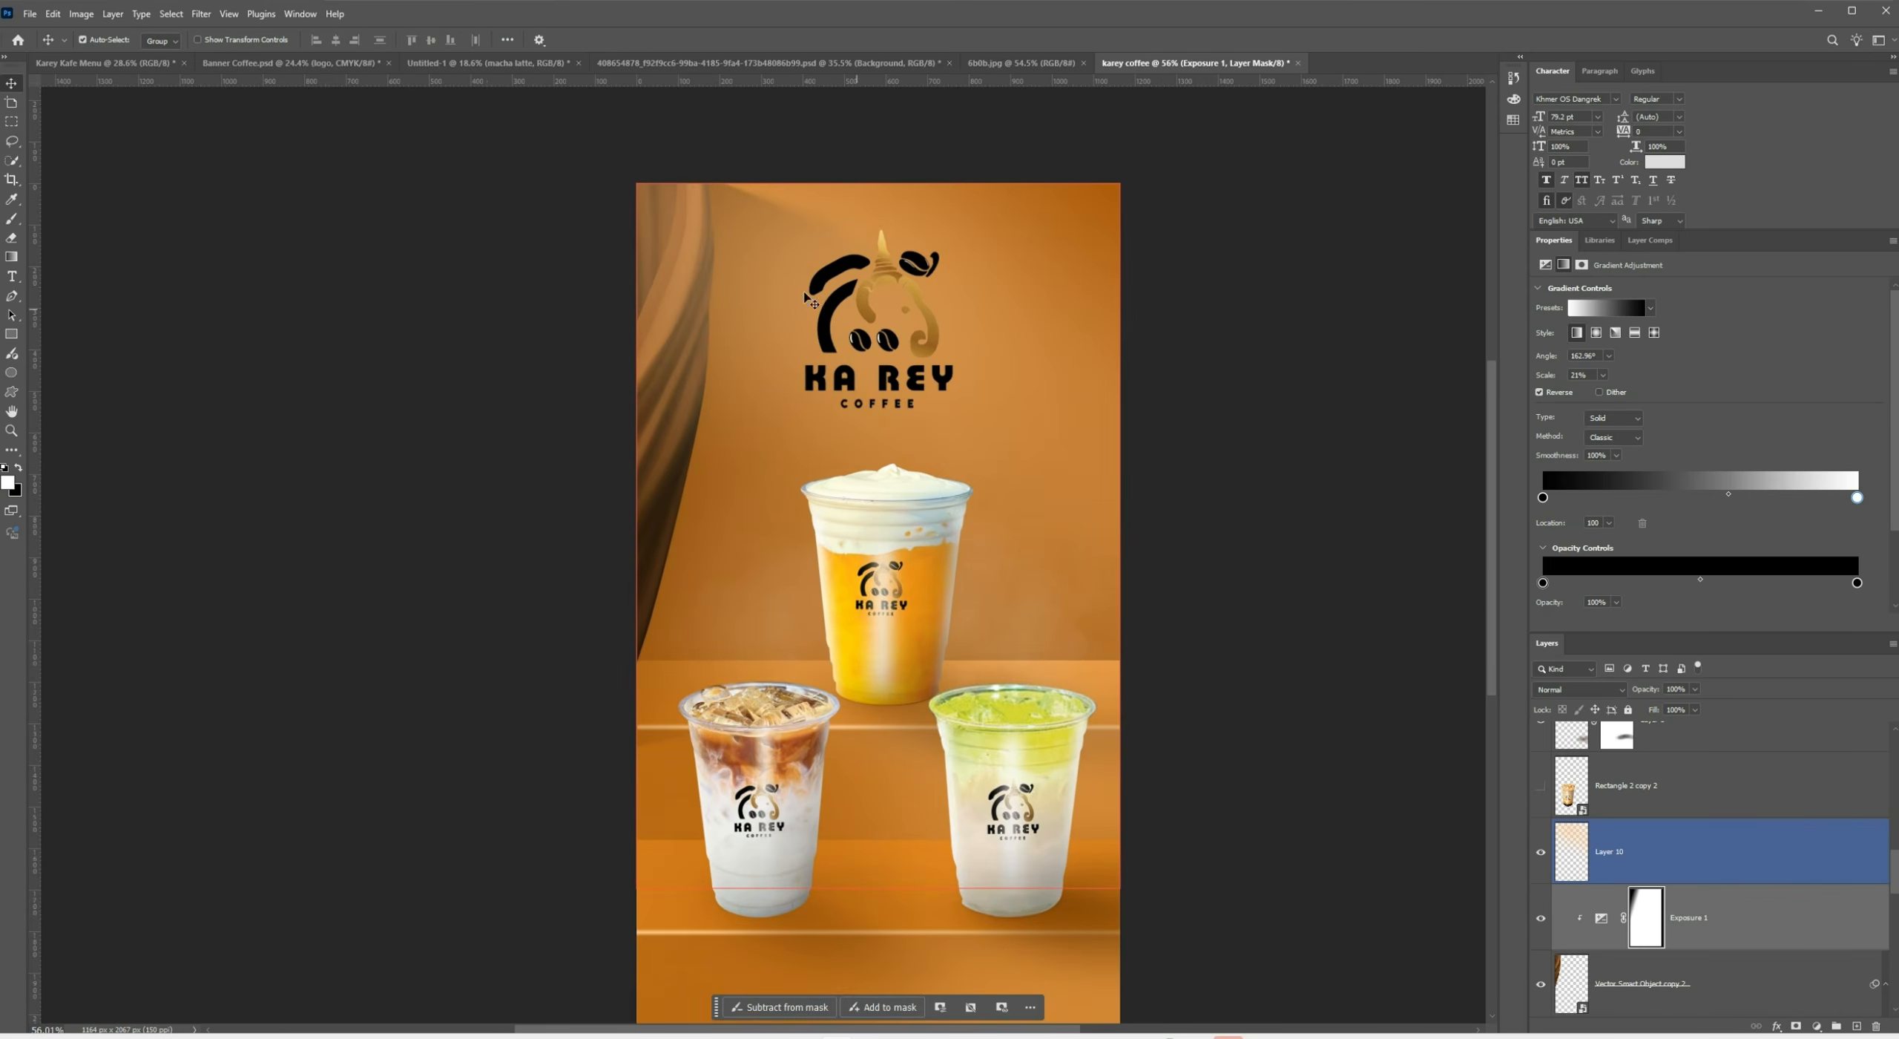
{"action": "left_click", "coordinate": [762, 295]}
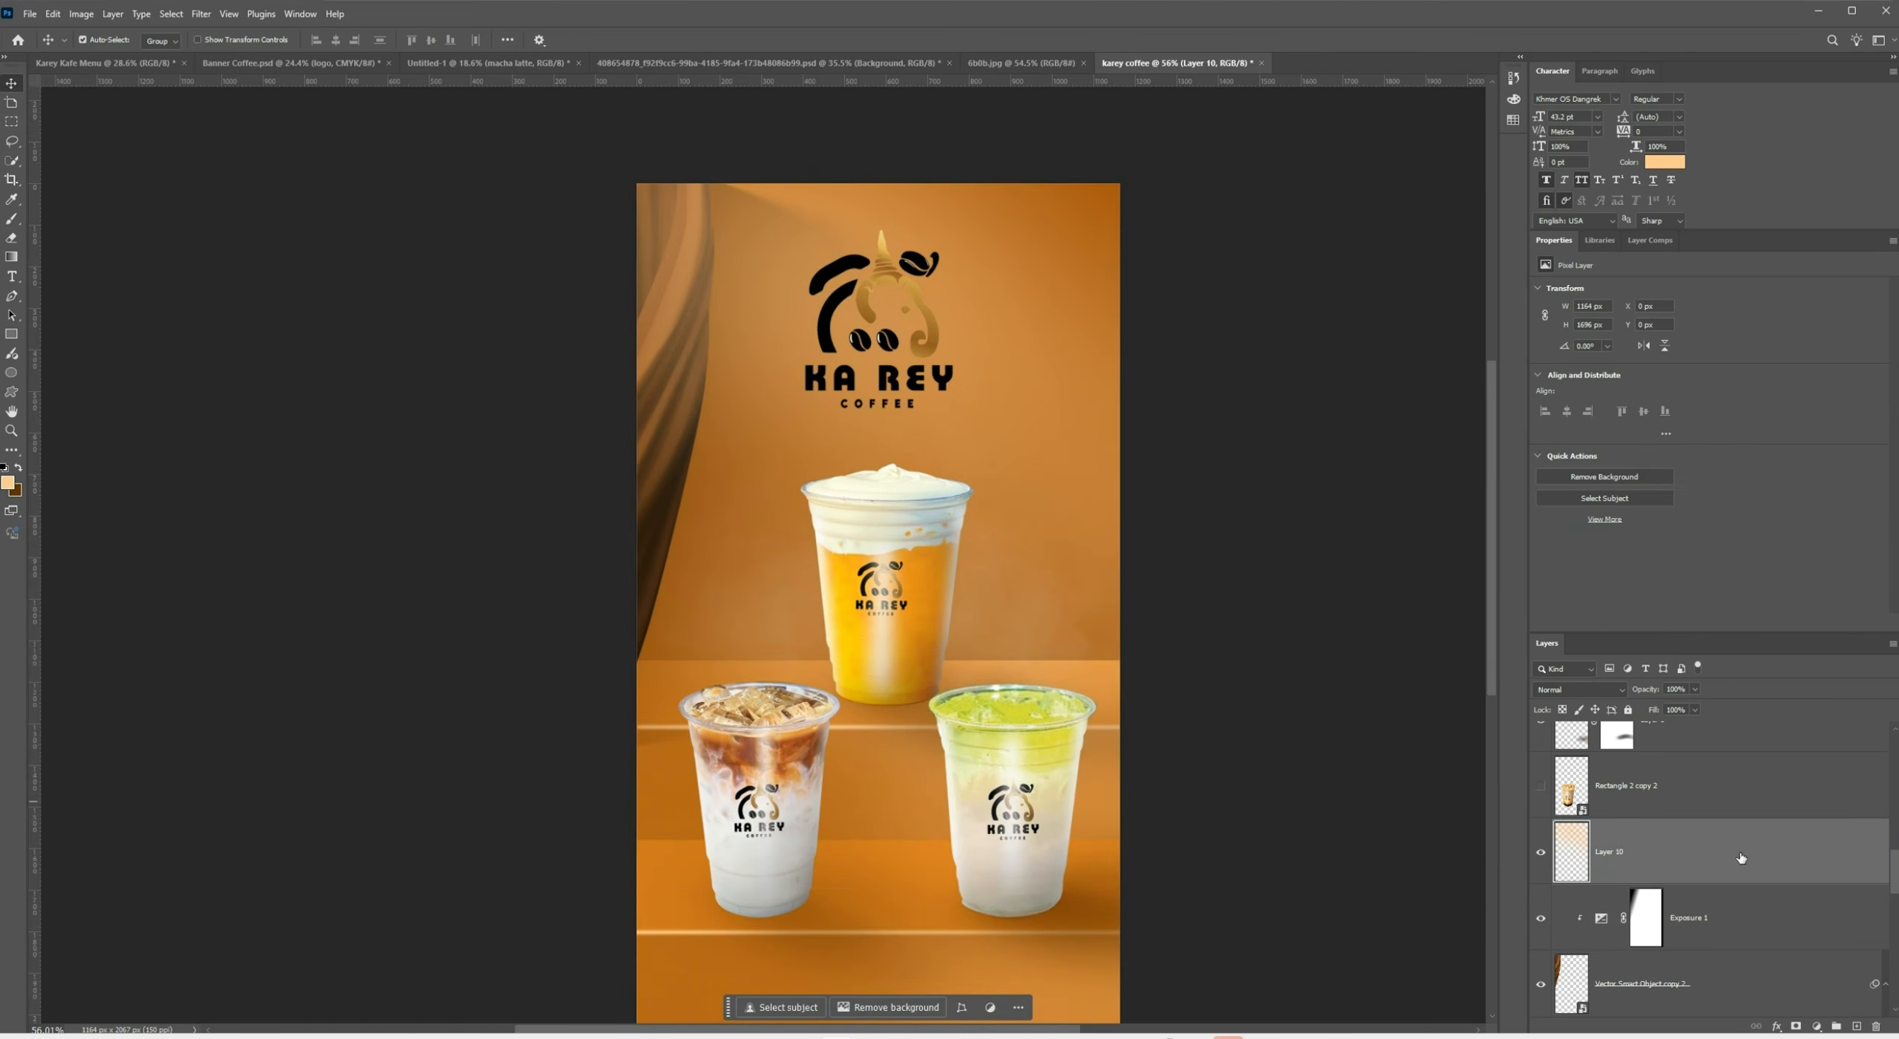
{"action": "left_click_drag", "start_coordinate": [1739, 858], "coordinate": [1692, 953]}
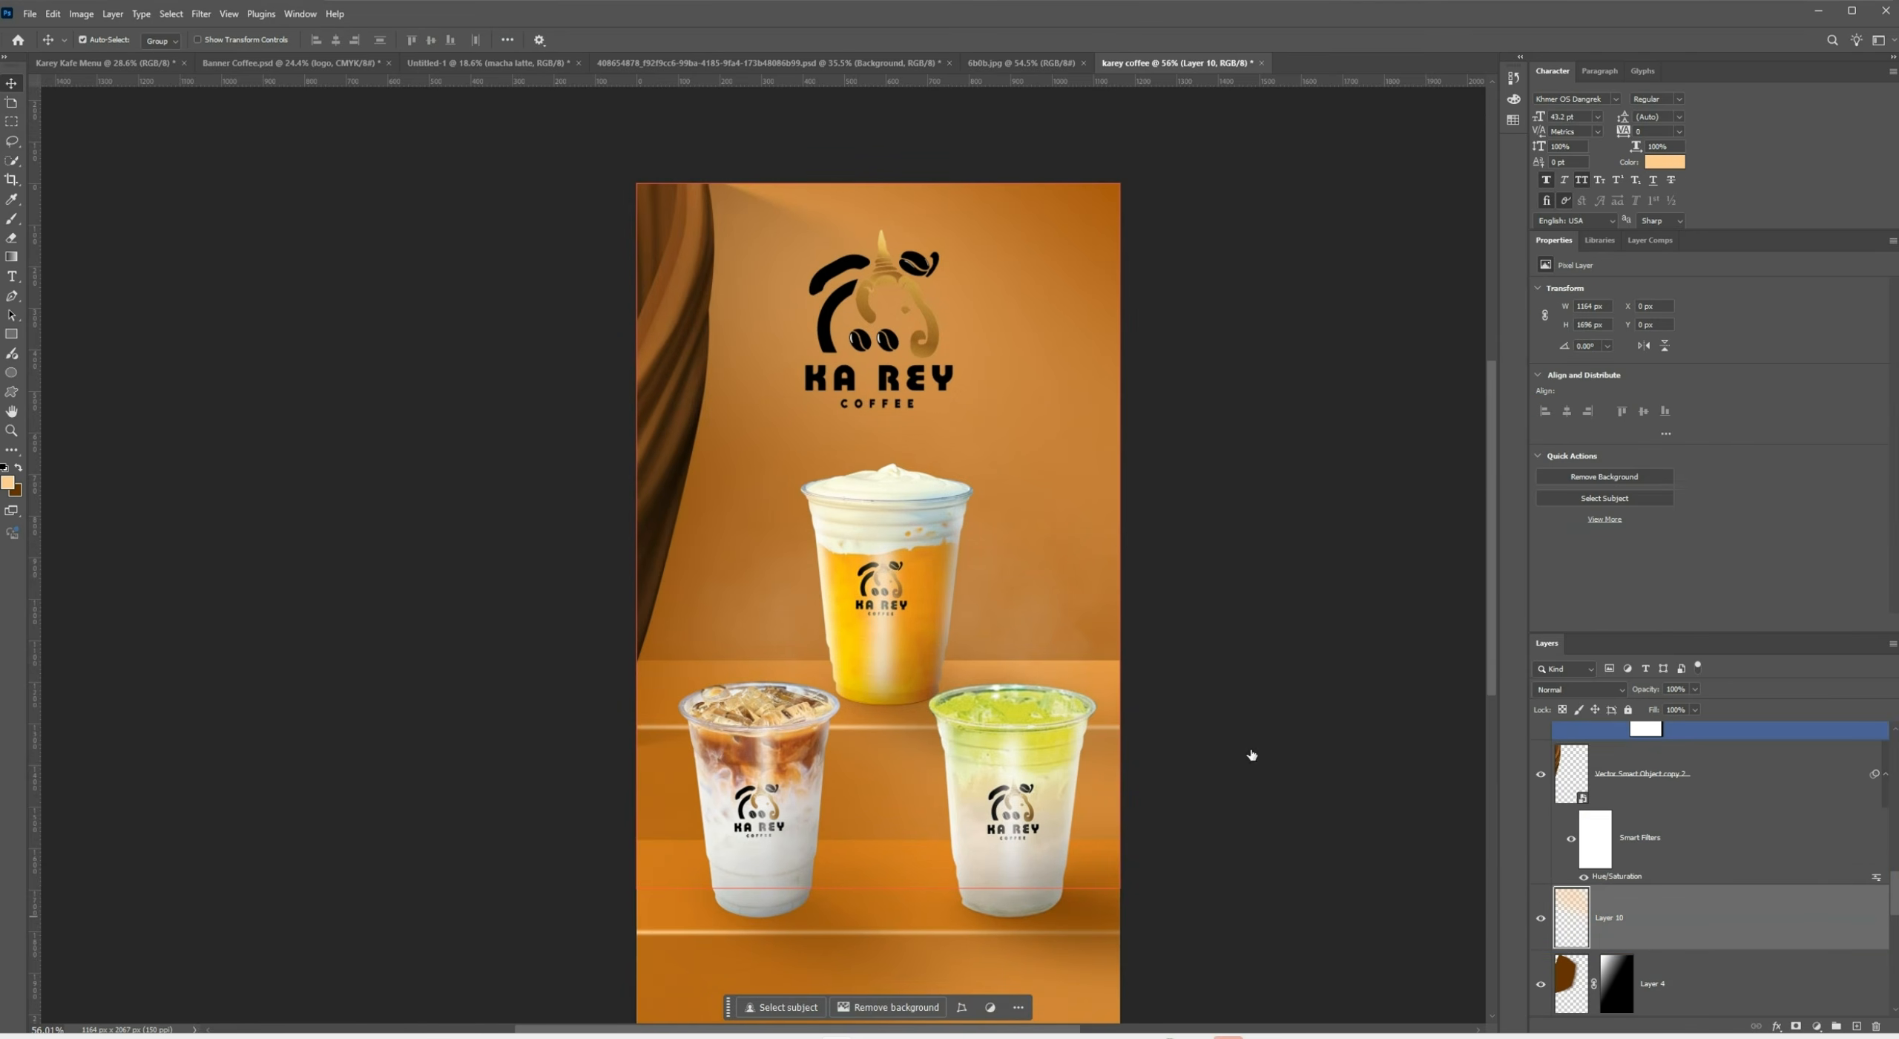
Examine the logo, curtain edge and background glow up close and across the whole poster
{"action": "scroll", "coordinate": [939, 429], "scroll_direction": "down", "scroll_amount": 4}
{"action": "scroll", "coordinate": [939, 429], "scroll_direction": "up", "scroll_amount": 8}
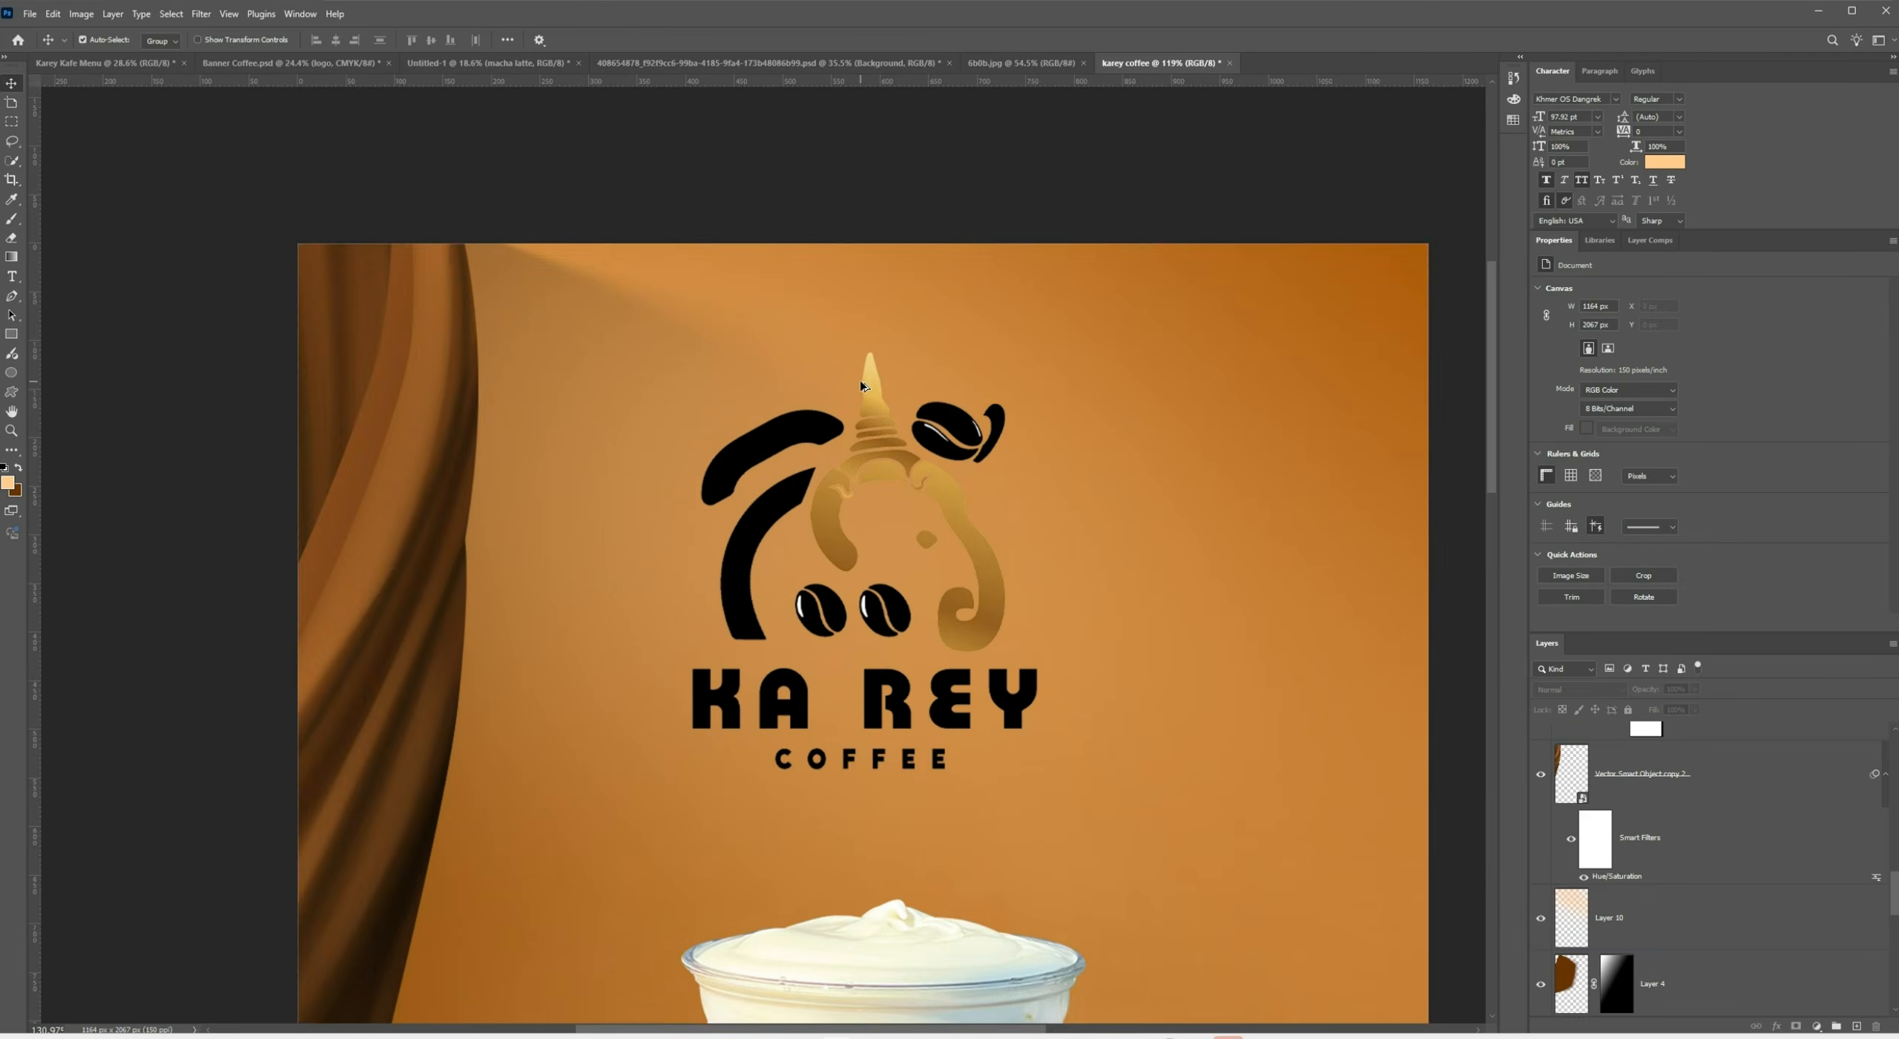
{"action": "scroll", "coordinate": [852, 511], "scroll_direction": "down", "scroll_amount": 6}
{"action": "scroll", "coordinate": [857, 486], "scroll_direction": "up", "scroll_amount": 8}
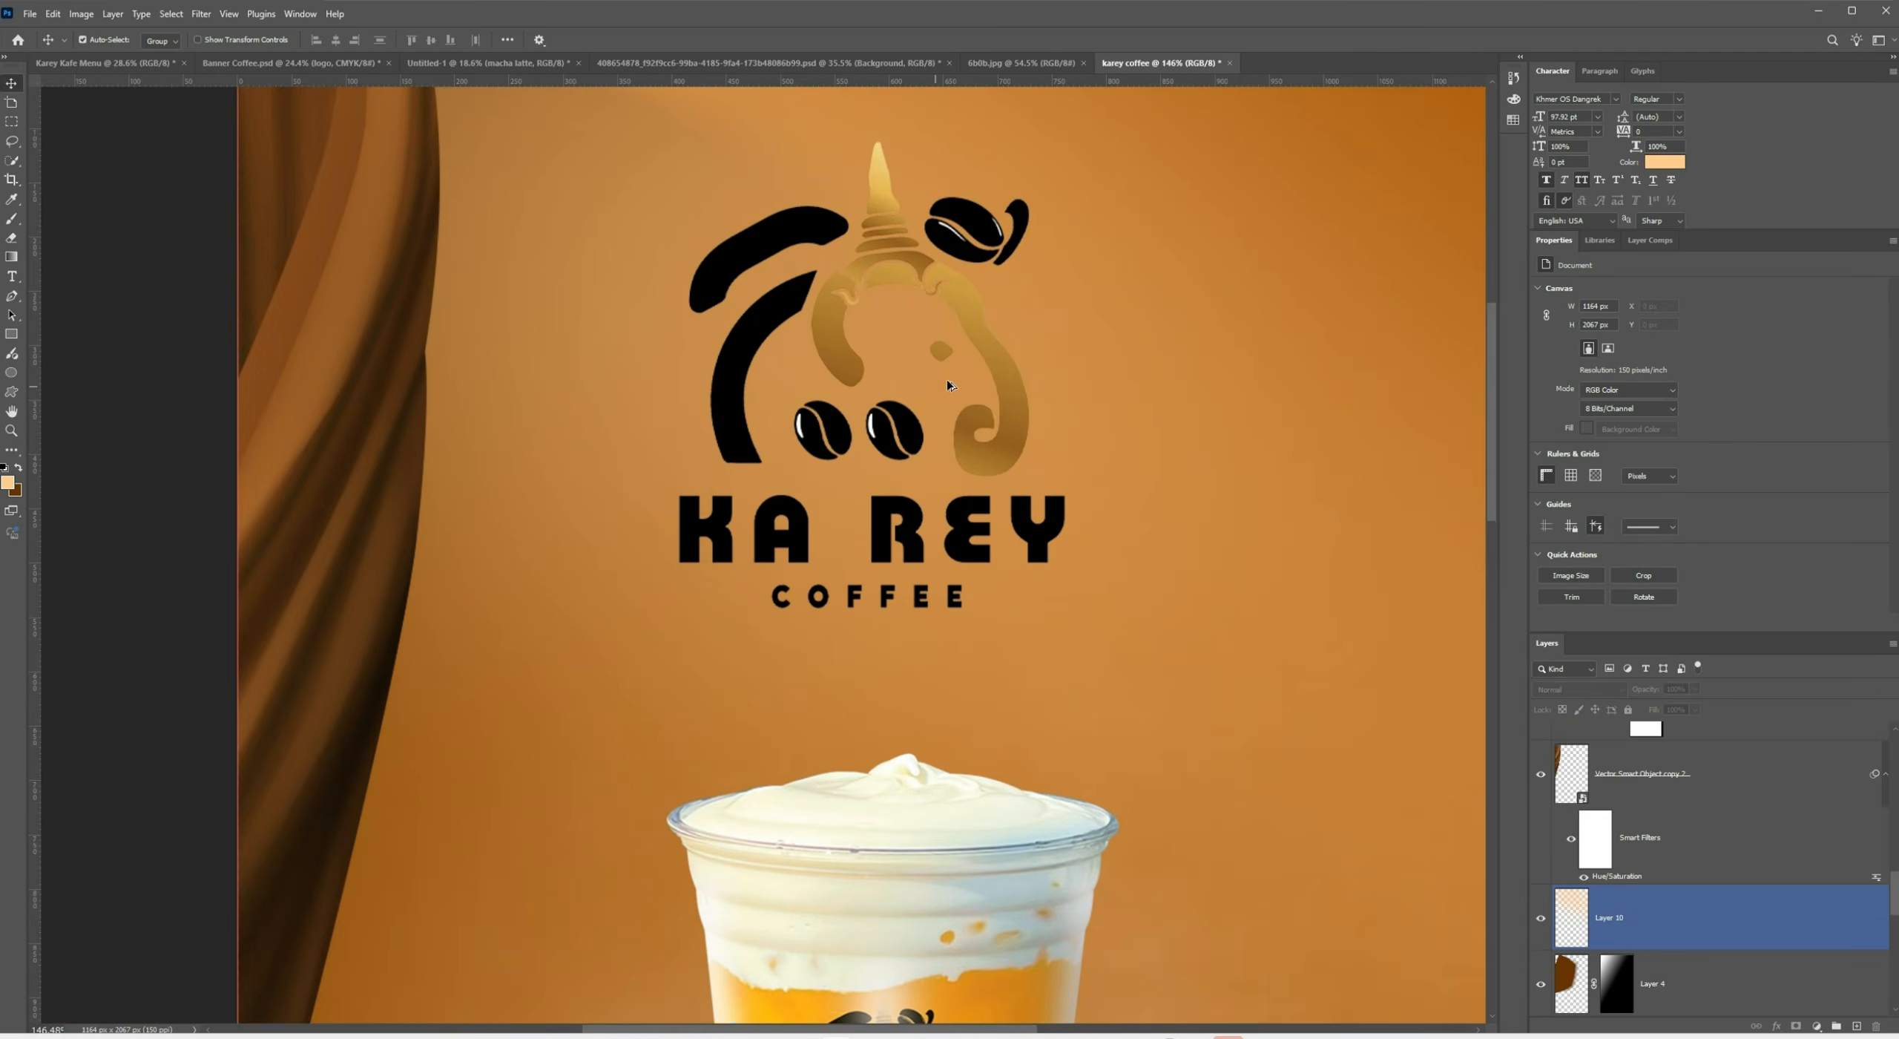
{"action": "scroll", "coordinate": [1001, 363], "scroll_direction": "down", "scroll_amount": 4}
{"action": "scroll", "coordinate": [1002, 365], "scroll_direction": "down", "scroll_amount": 4}
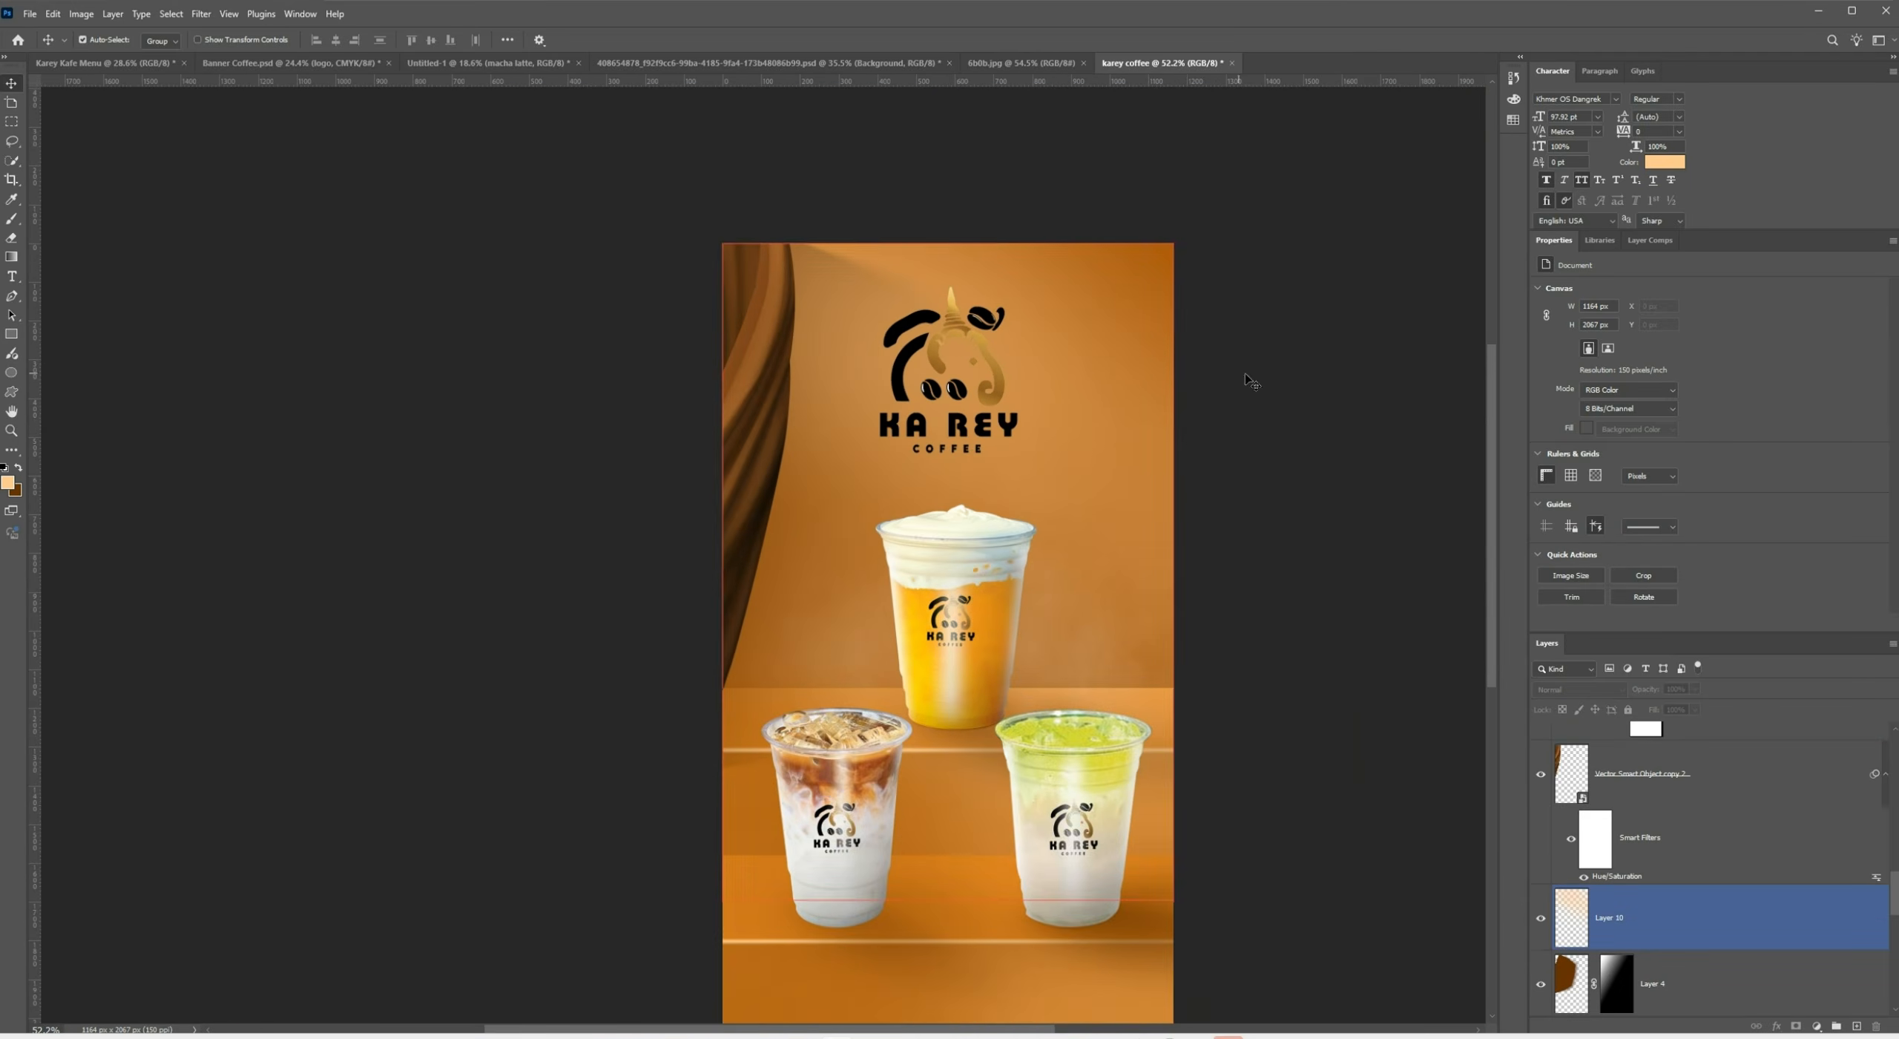
{"action": "scroll", "coordinate": [954, 430], "scroll_direction": "down", "scroll_amount": 2}
{"action": "scroll", "coordinate": [1039, 538], "scroll_direction": "up", "scroll_amount": 2}
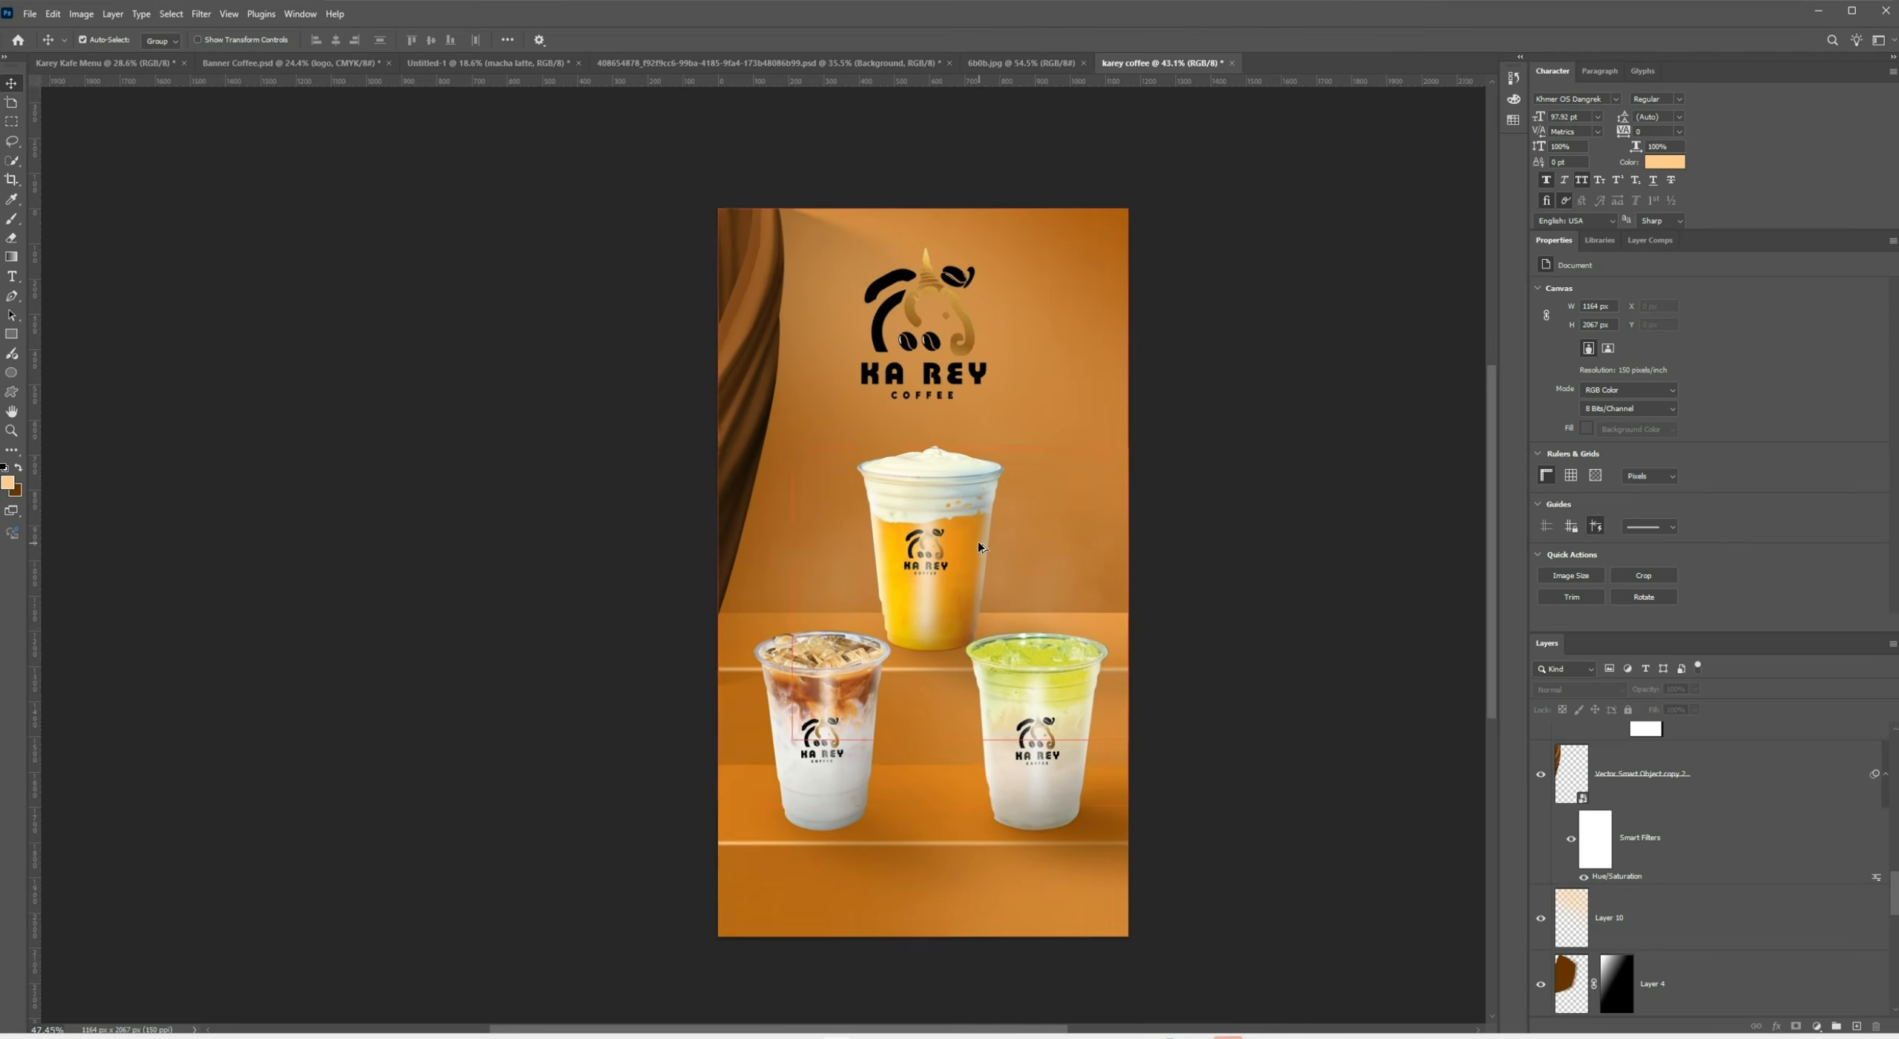
Review the overall composition, checking the steps, curtain, logo and cups against the brightened background
{"action": "left_click_drag", "start_coordinate": [1056, 545], "coordinate": [943, 543]}
{"action": "scroll", "coordinate": [949, 540], "scroll_direction": "up", "scroll_amount": 1}
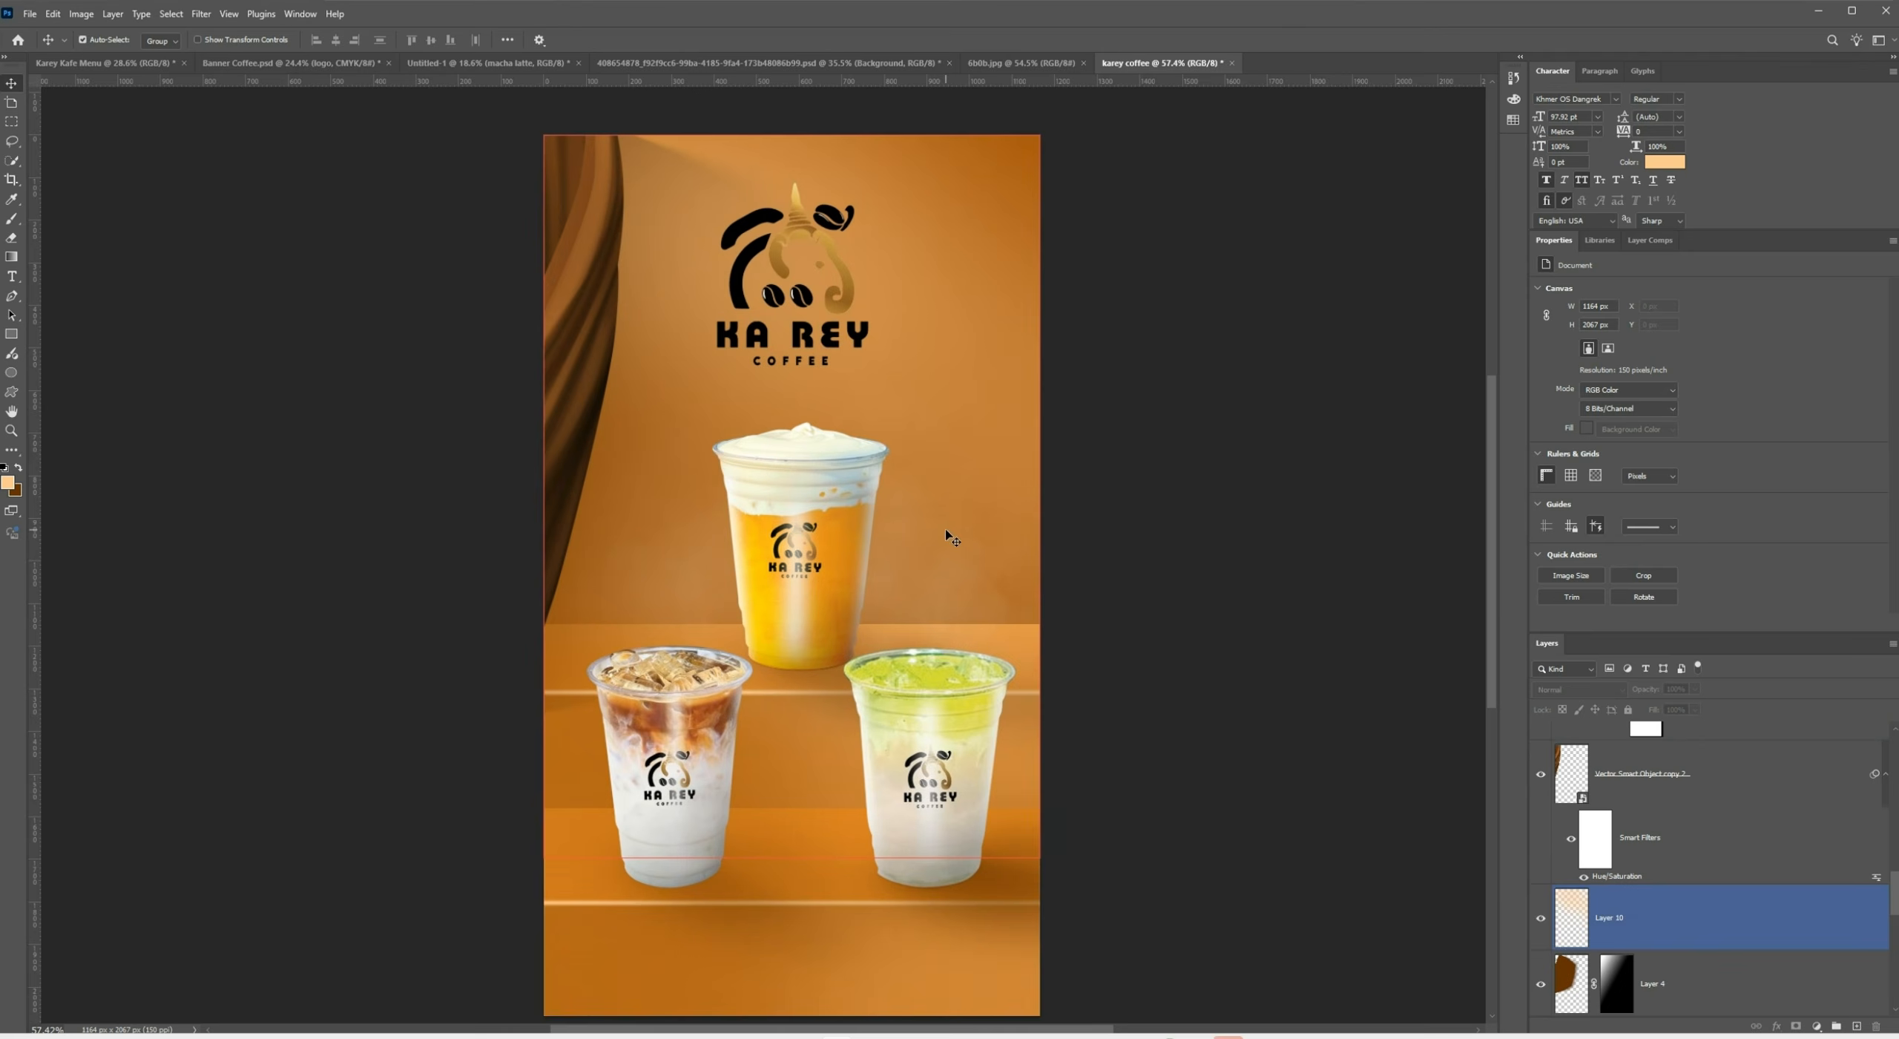
{"action": "left_click", "coordinate": [1033, 644]}
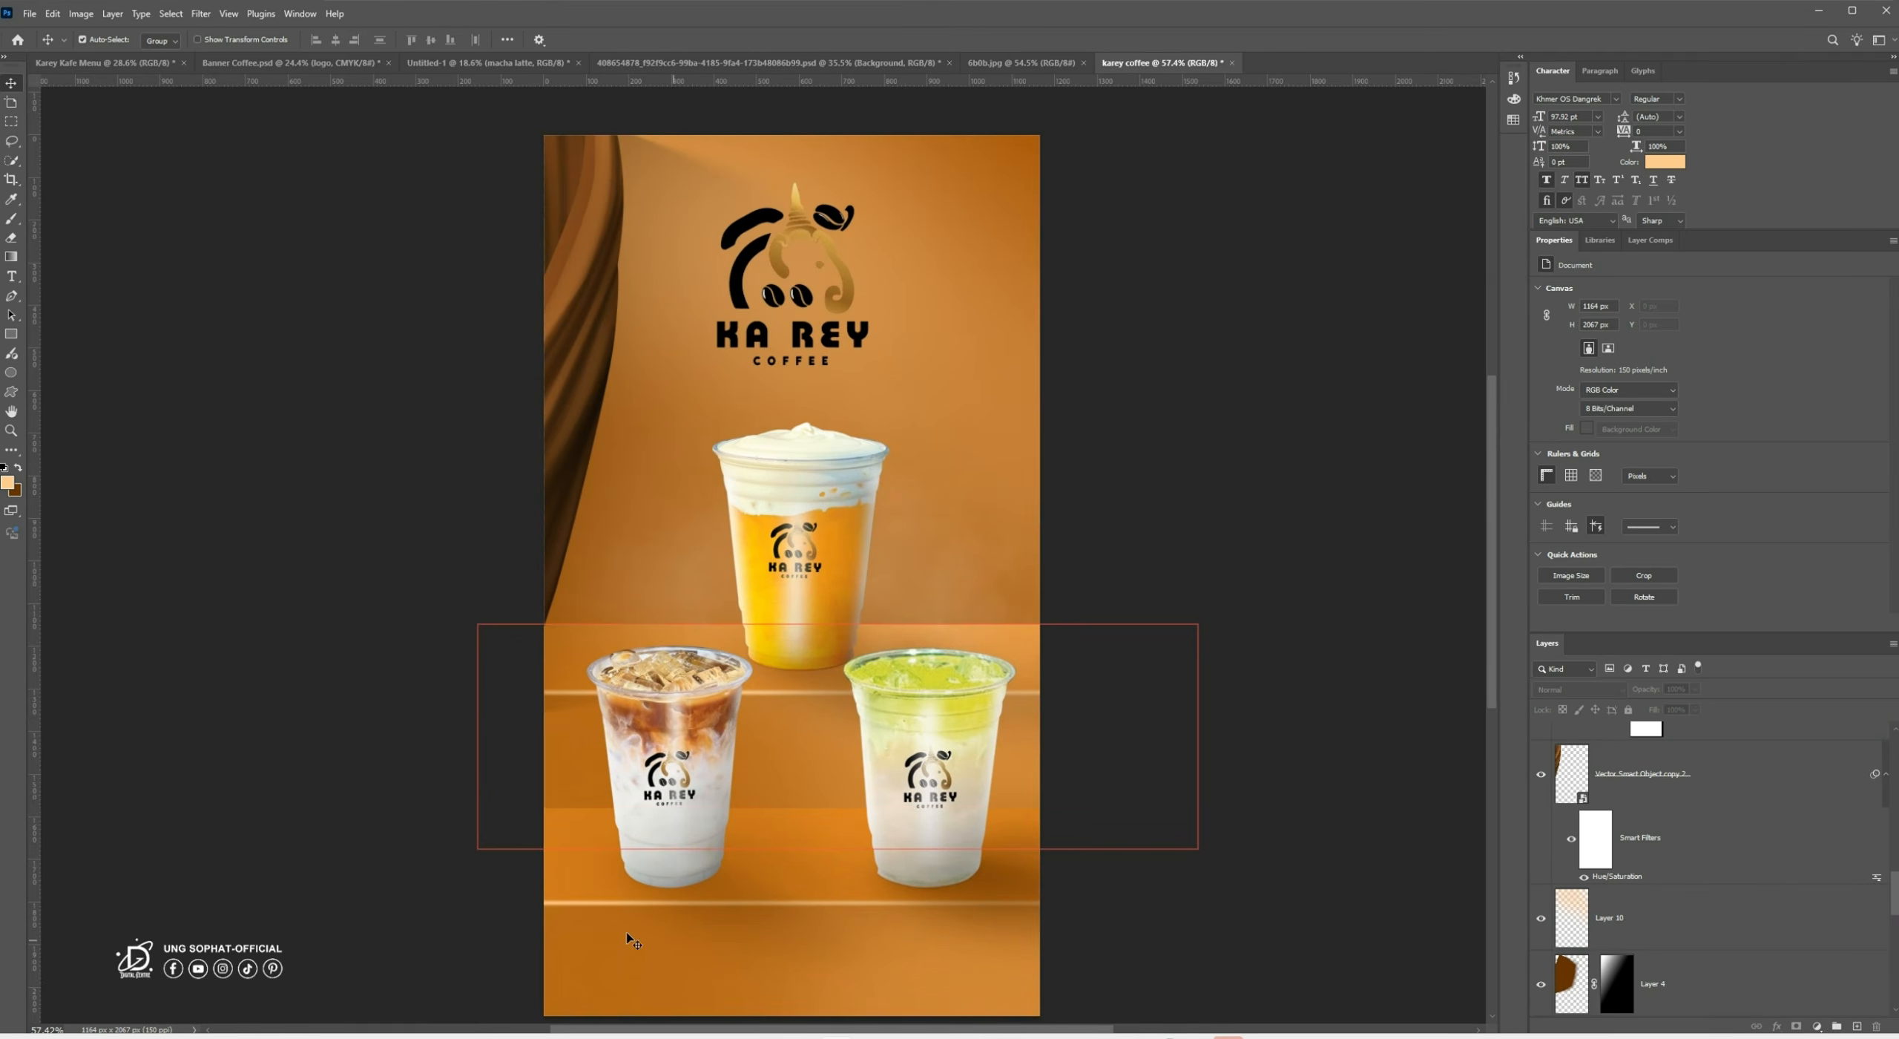
{"action": "left_click", "coordinate": [1069, 902]}
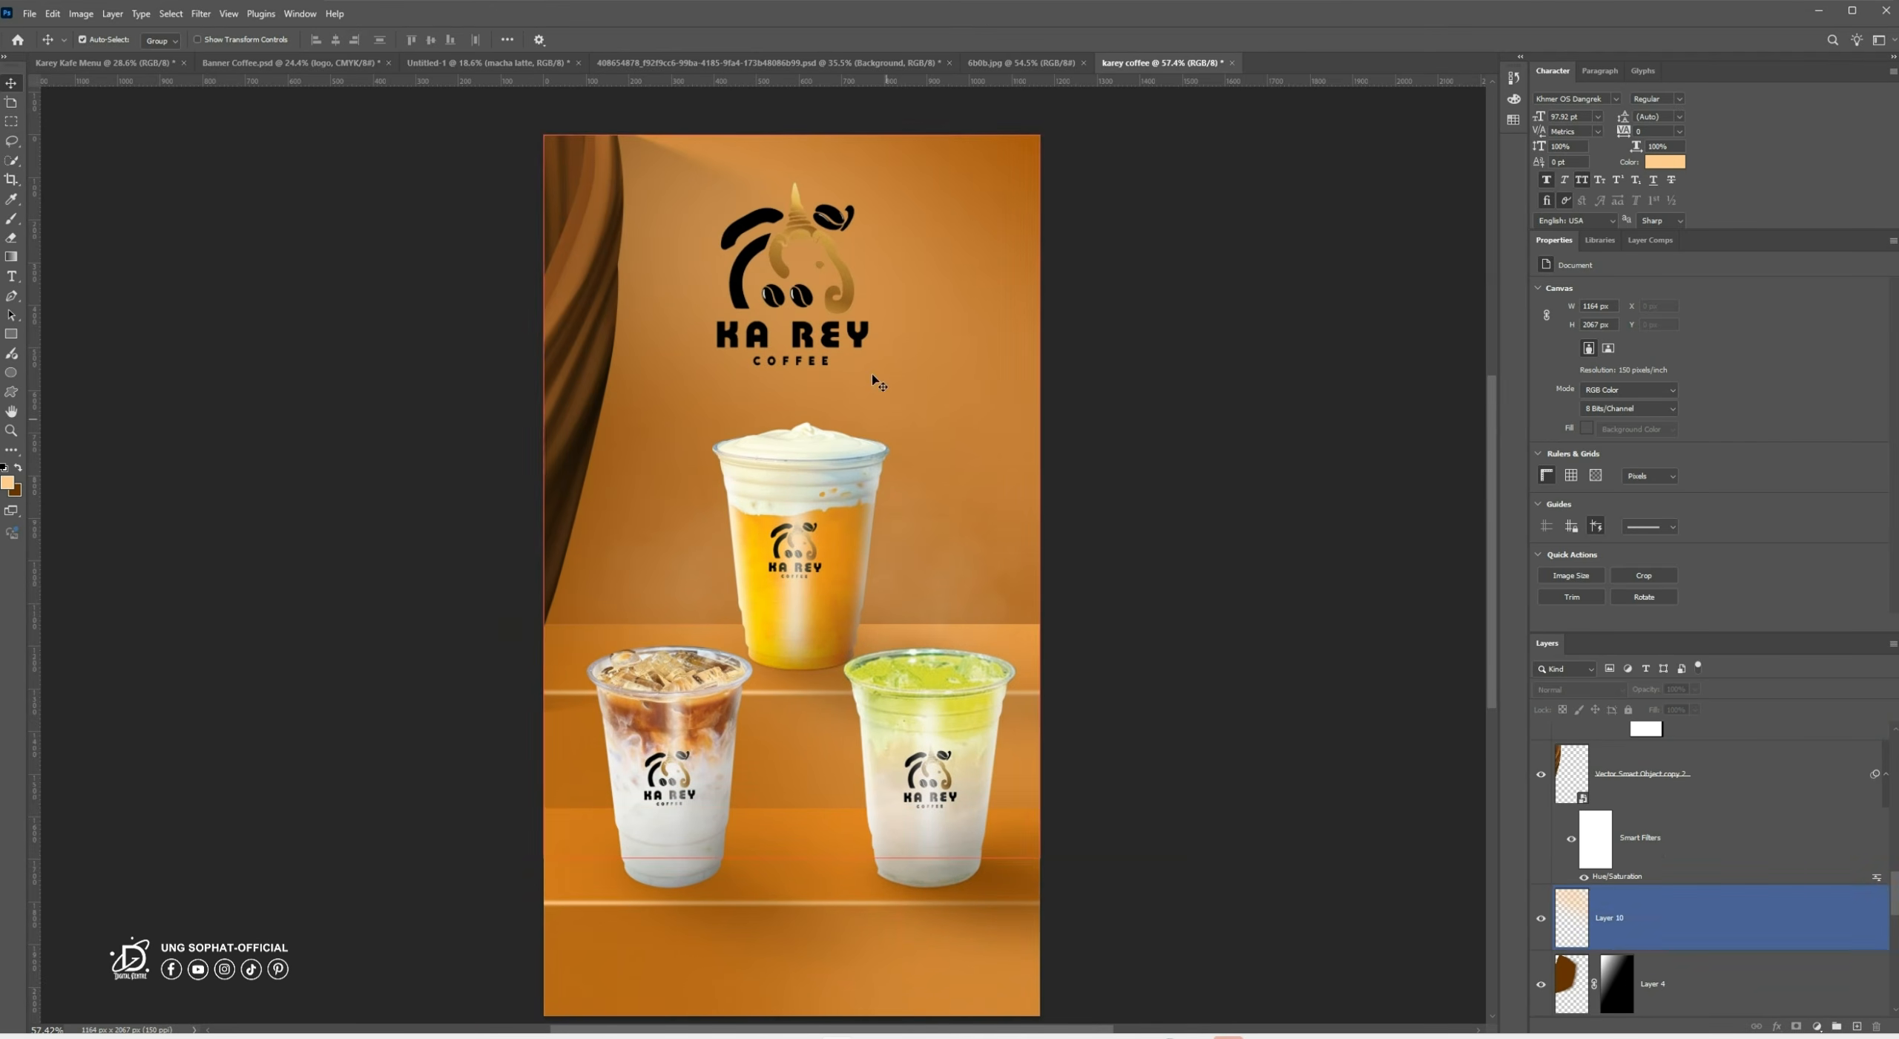
{"action": "left_click", "coordinate": [591, 170]}
{"action": "left_click", "coordinate": [575, 385]}
{"action": "left_click", "coordinate": [585, 141]}
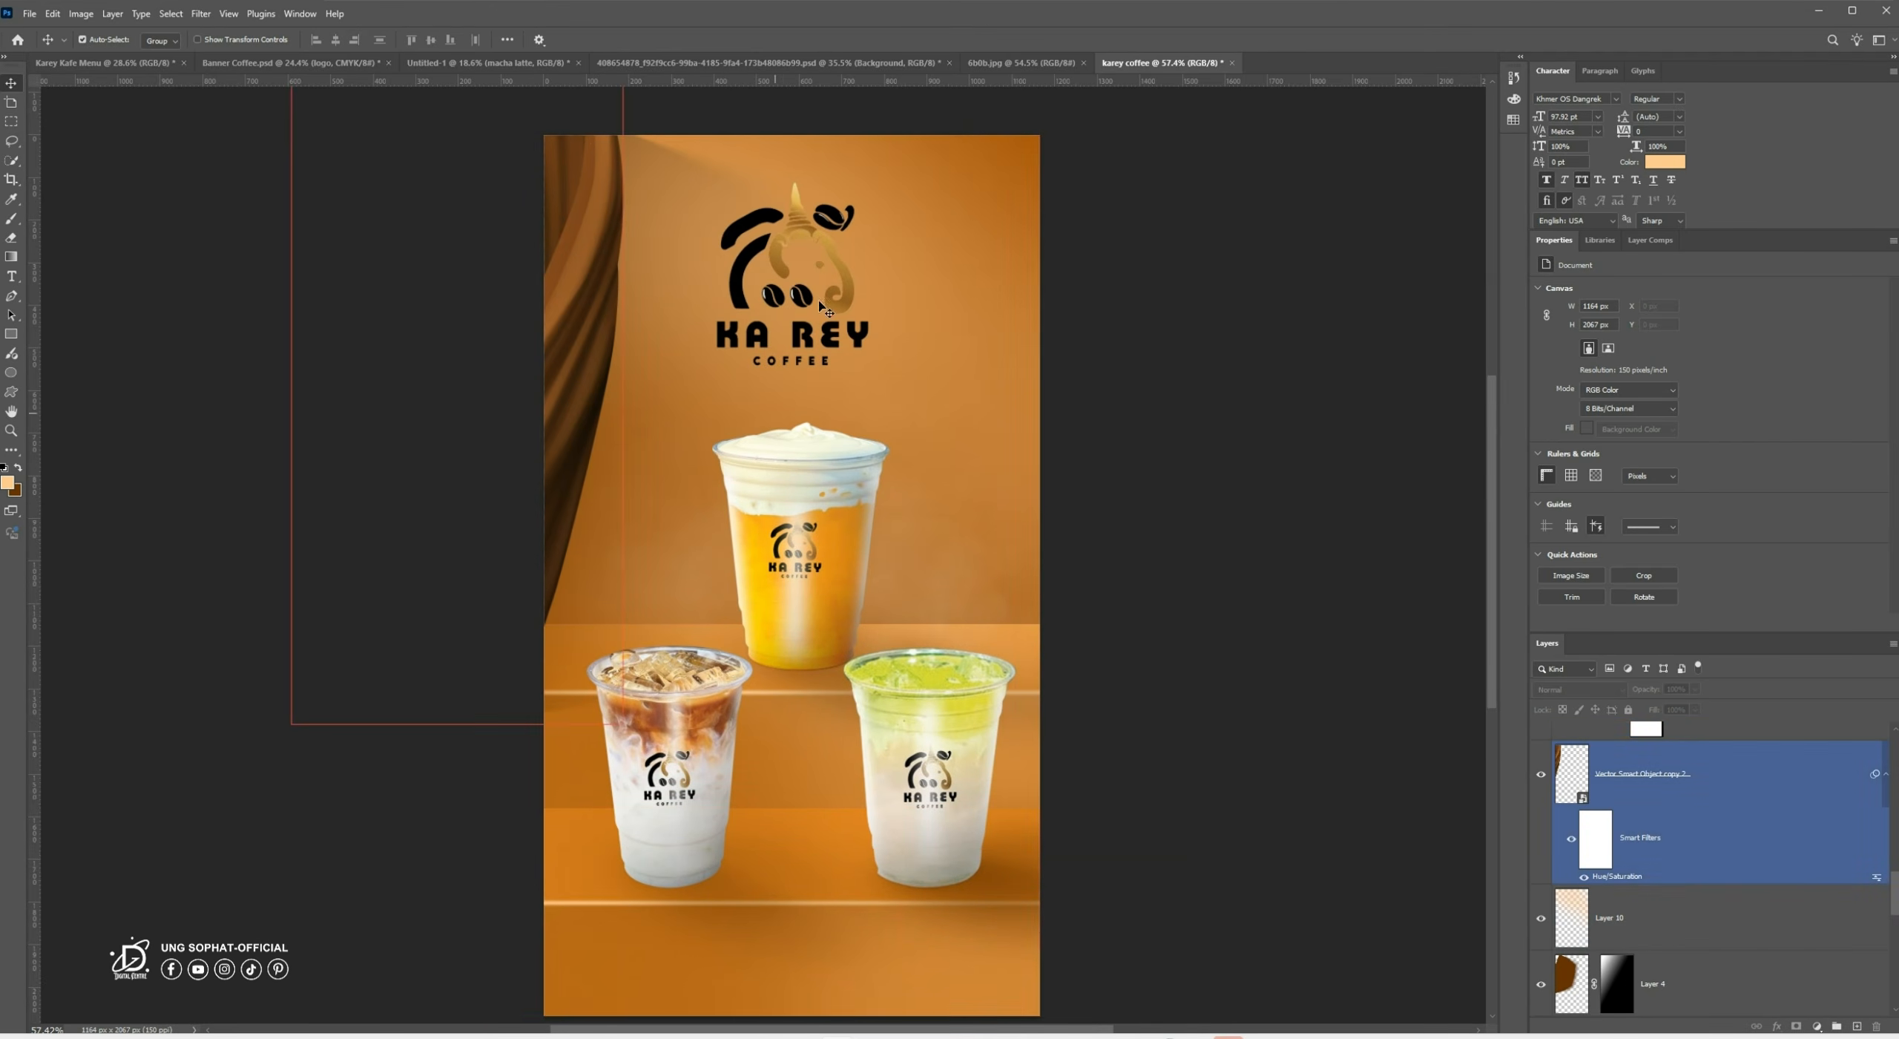
{"action": "left_click", "coordinate": [943, 530]}
{"action": "scroll", "coordinate": [944, 530], "scroll_direction": "down", "scroll_amount": 1}
{"action": "left_click", "coordinate": [985, 795]}
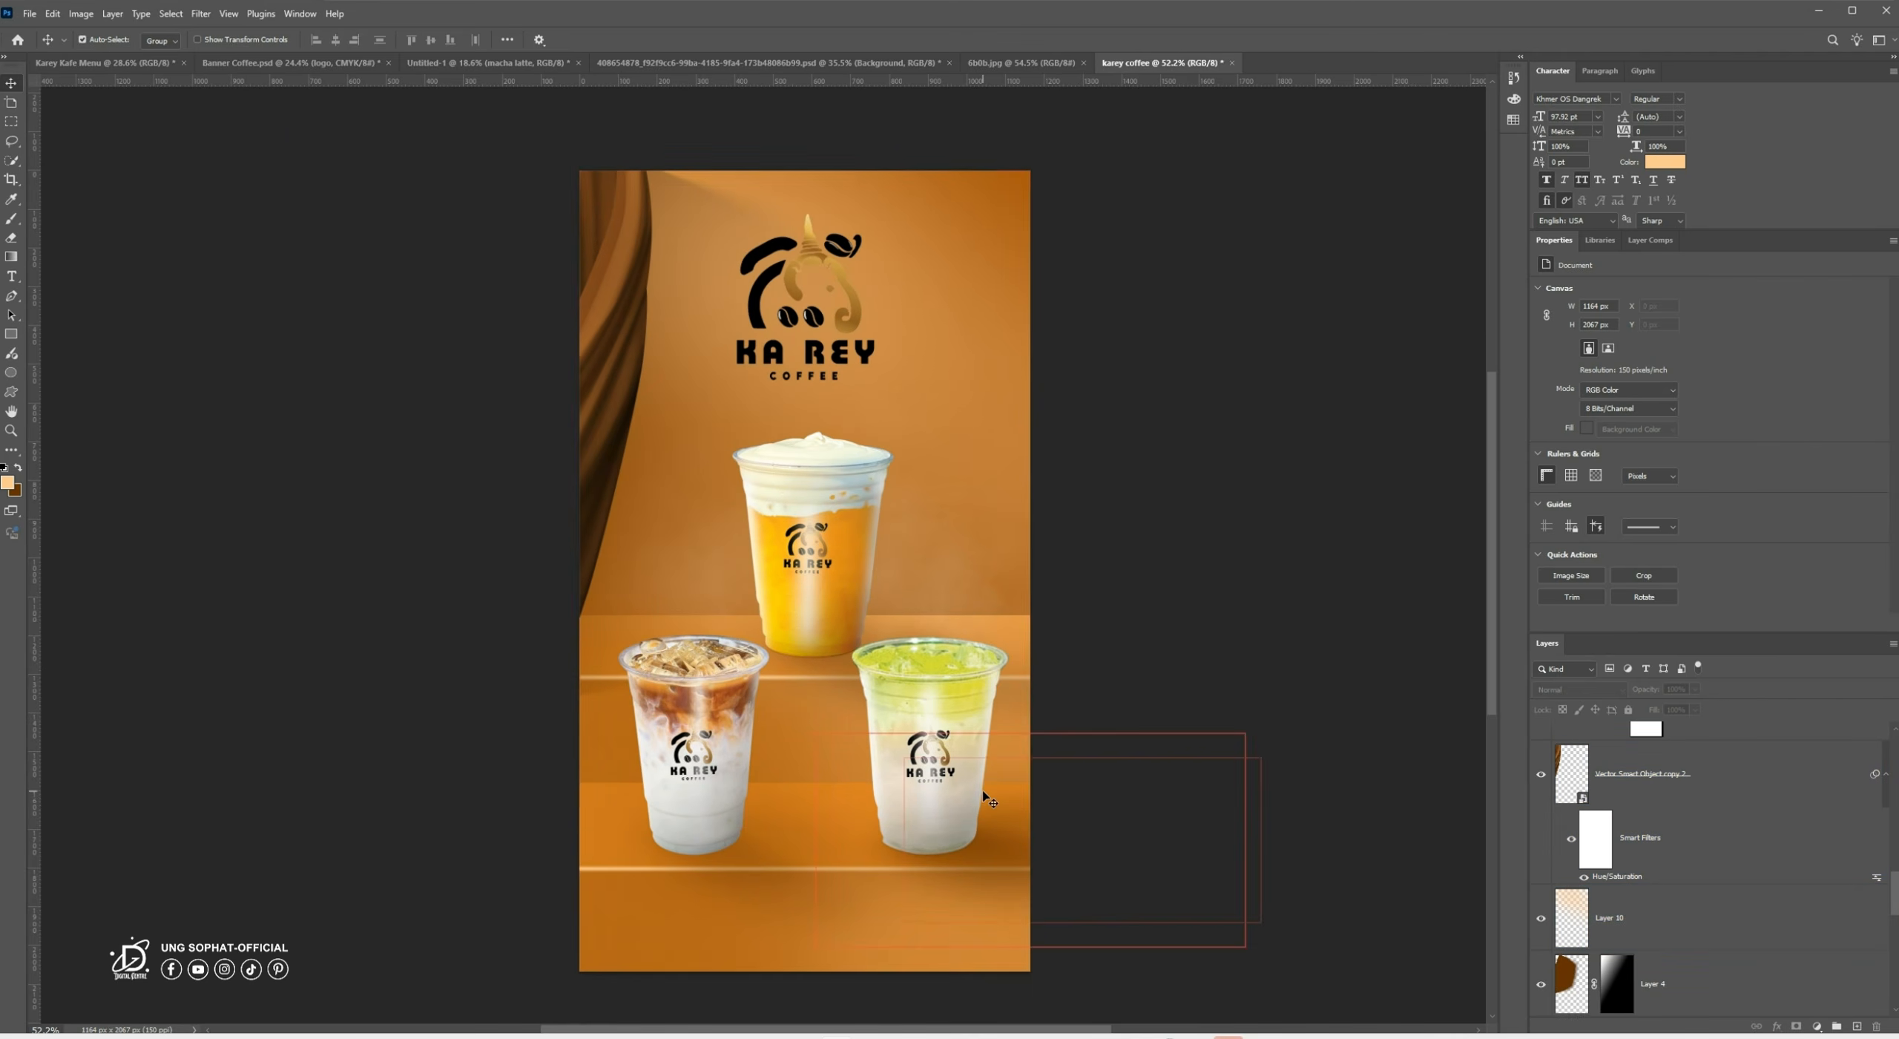